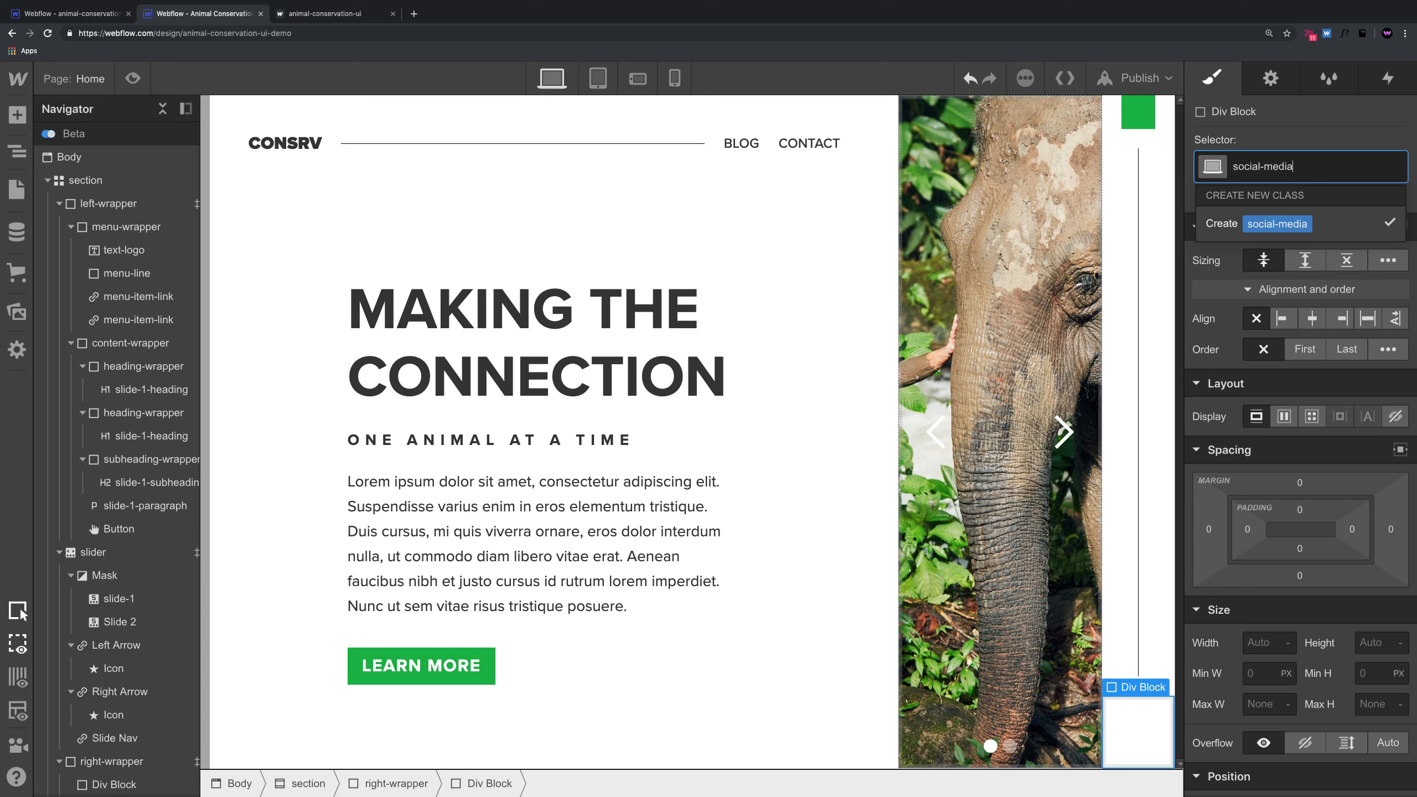
Step: Finish naming the div block's class social-media-wrapper and add a Link Block inside it
text(per)
key(Return)
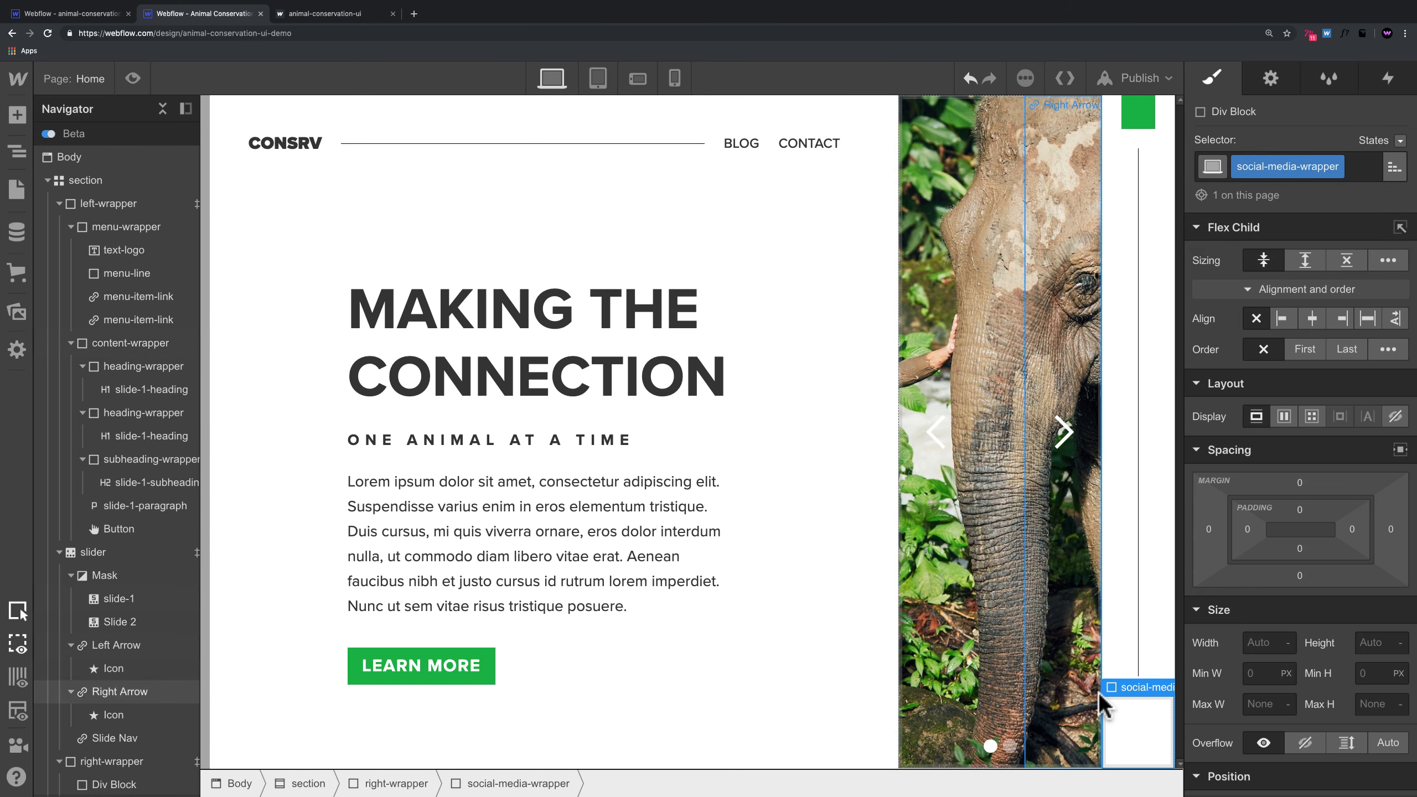
key(super+k)
text(link)
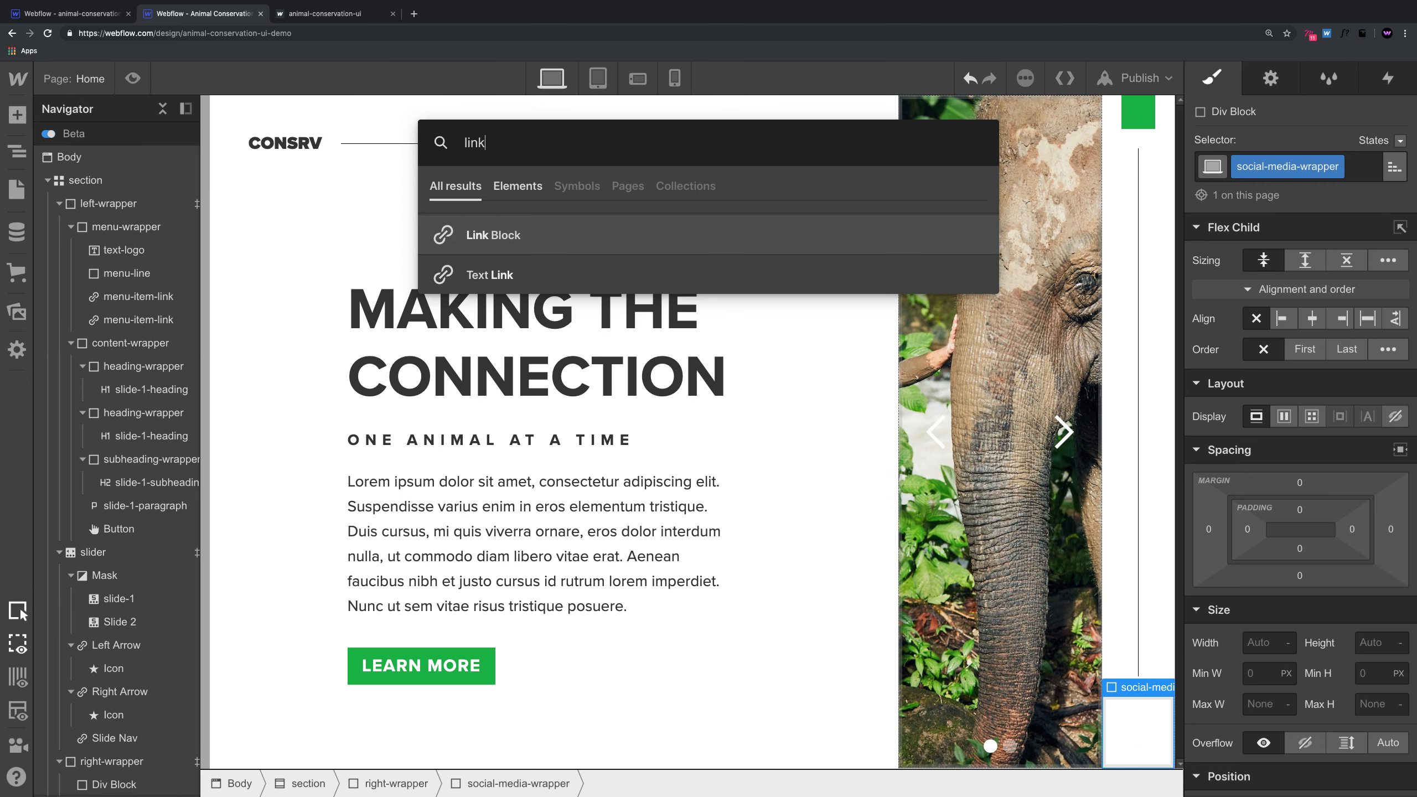
click(481, 232)
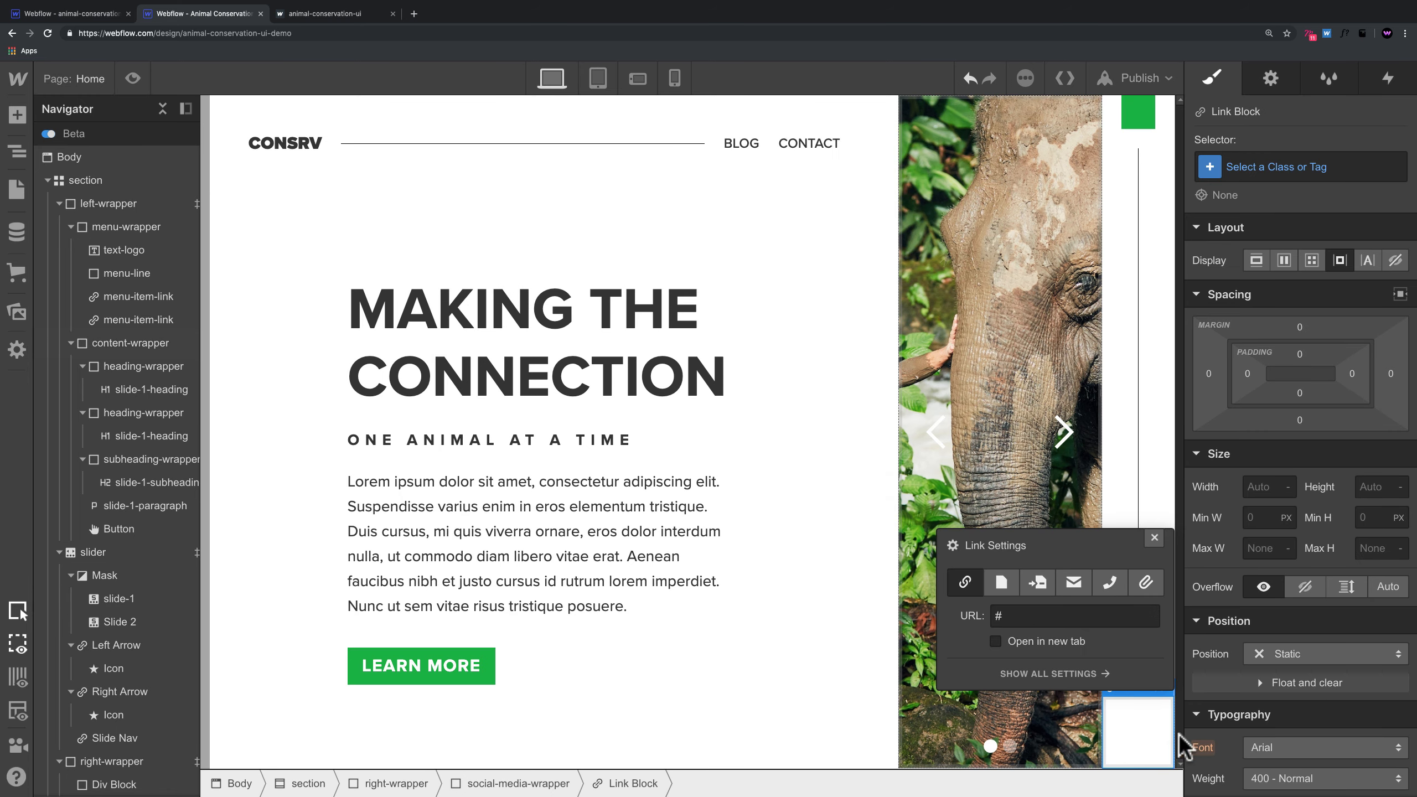
Step: Give the new link block the class social-media-link-block
click(1206, 169)
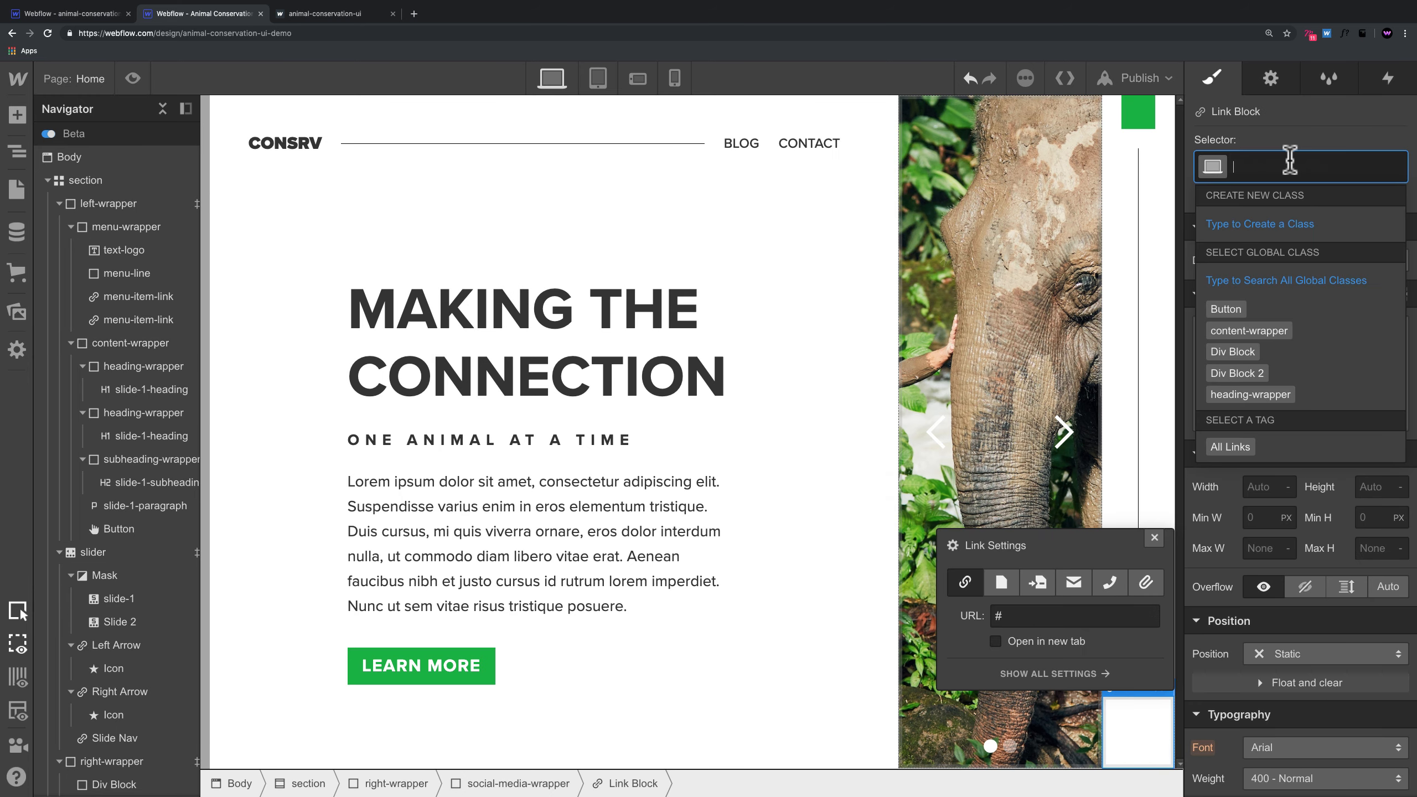
text(social)
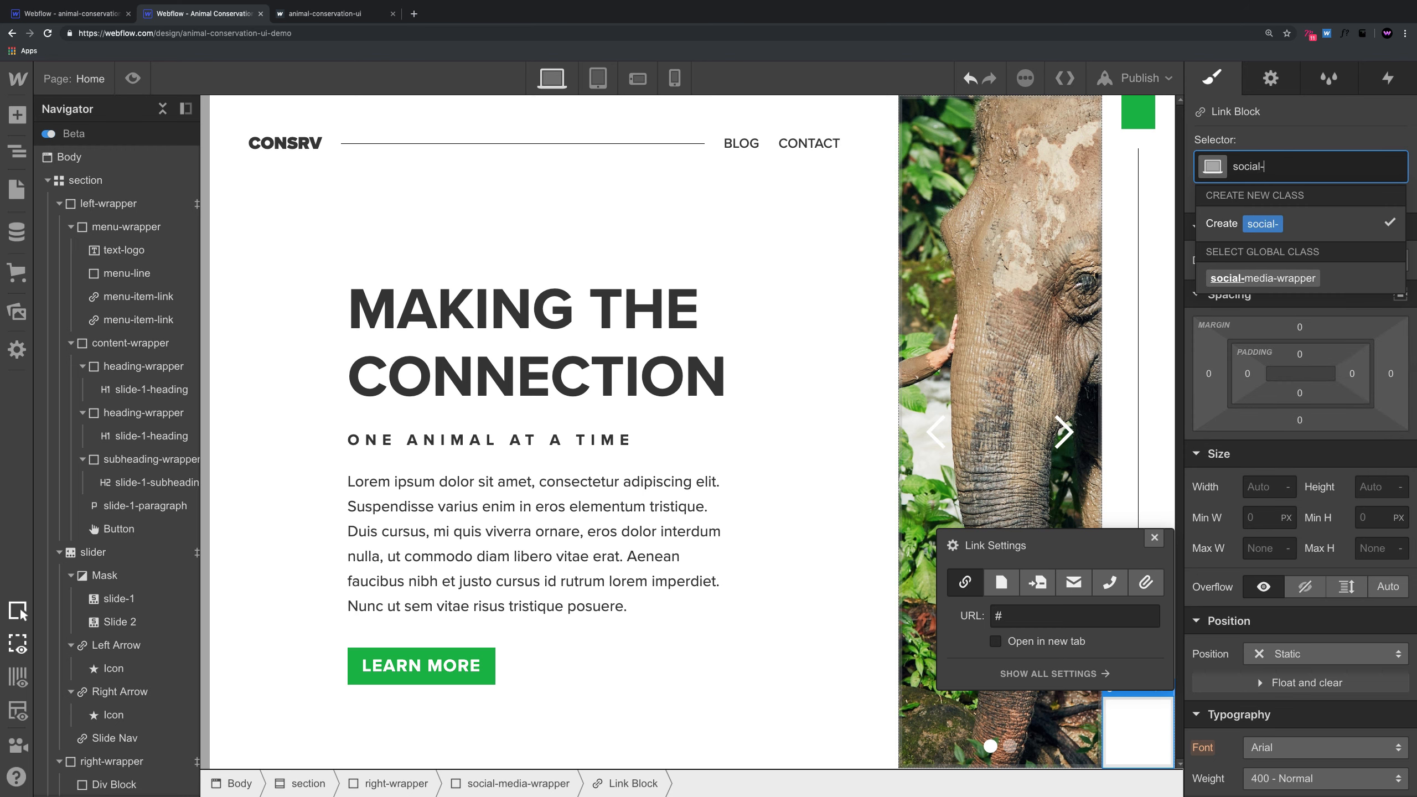
text(-media-link-block)
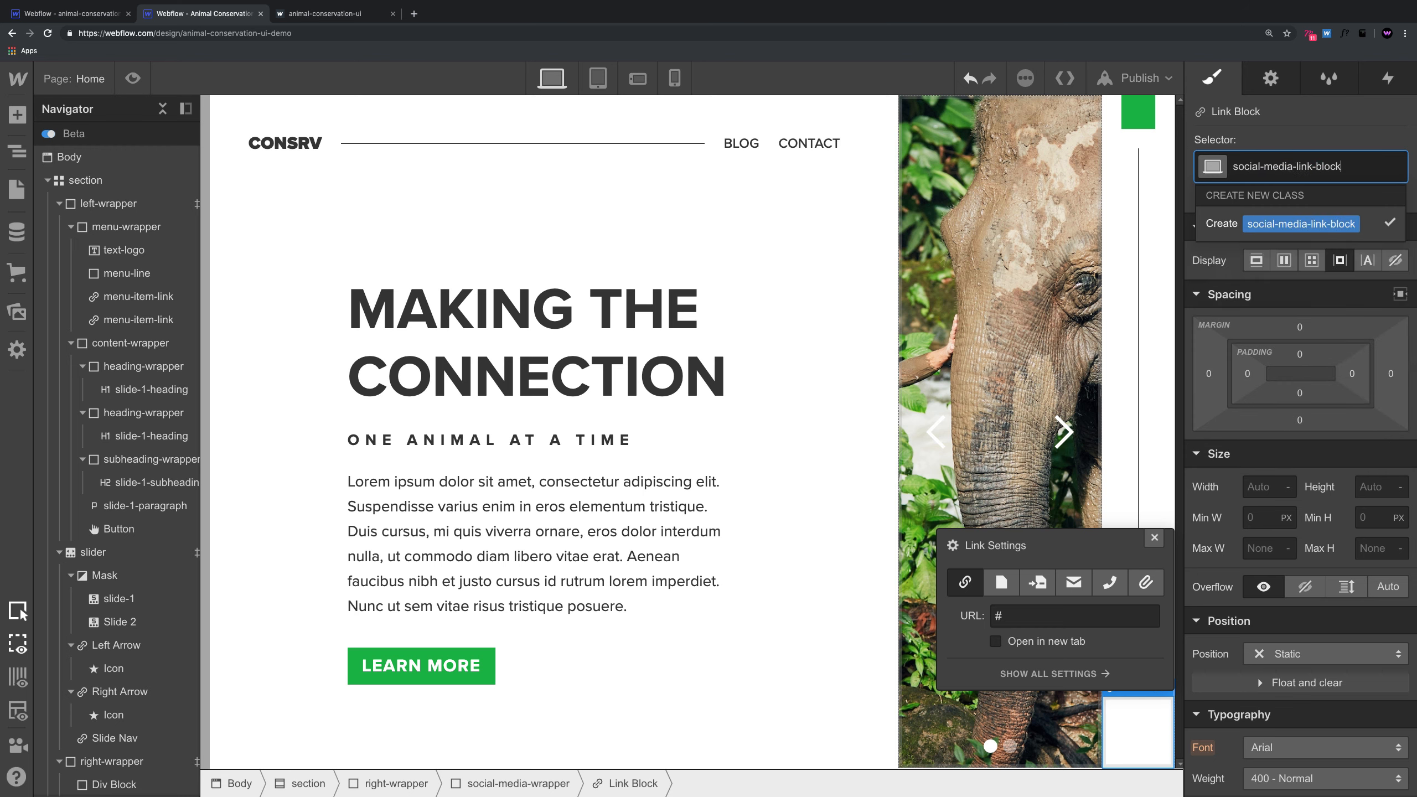
key(Return)
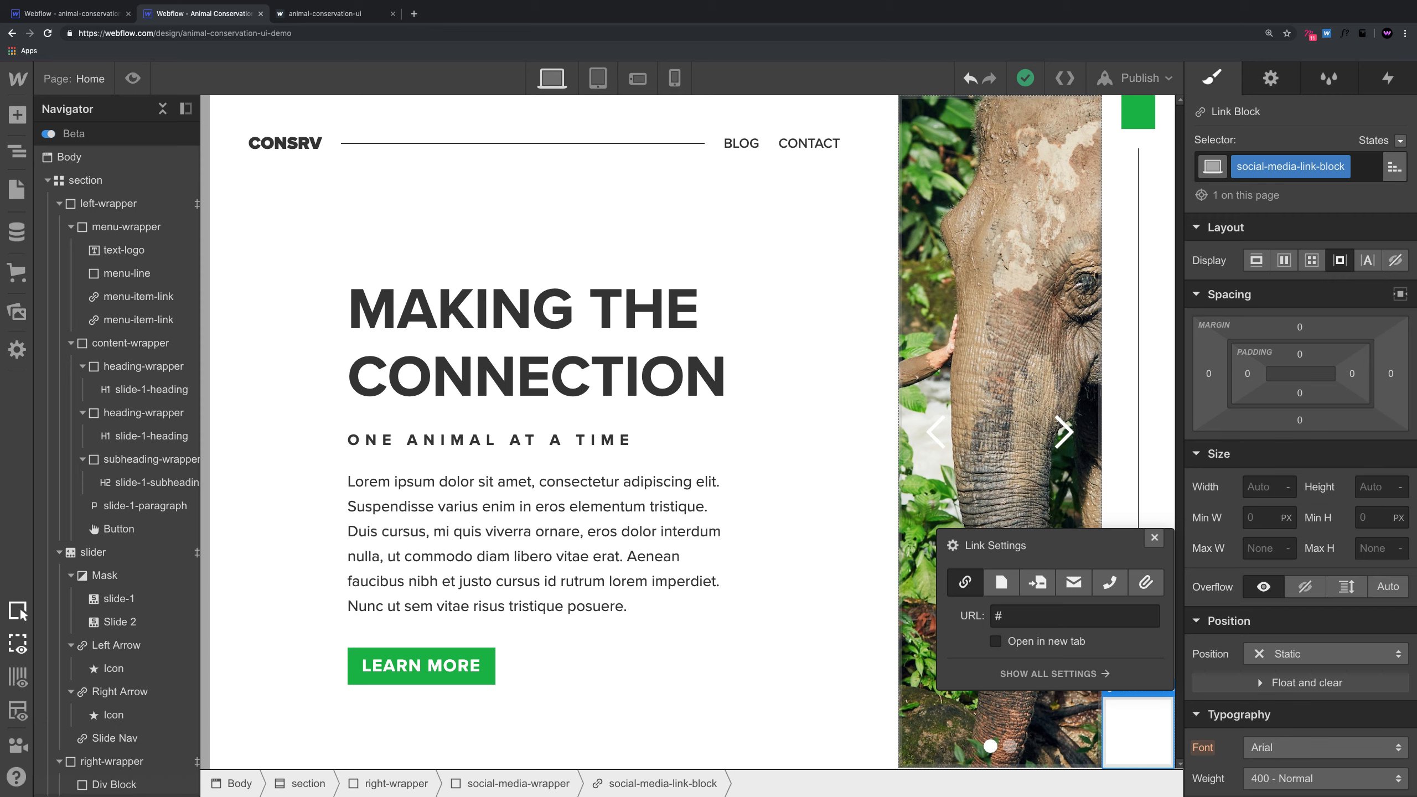
Step: Add a Text Block inside the social-media-link-block and open its placeholder text for editing
click(1278, 224)
click(1132, 731)
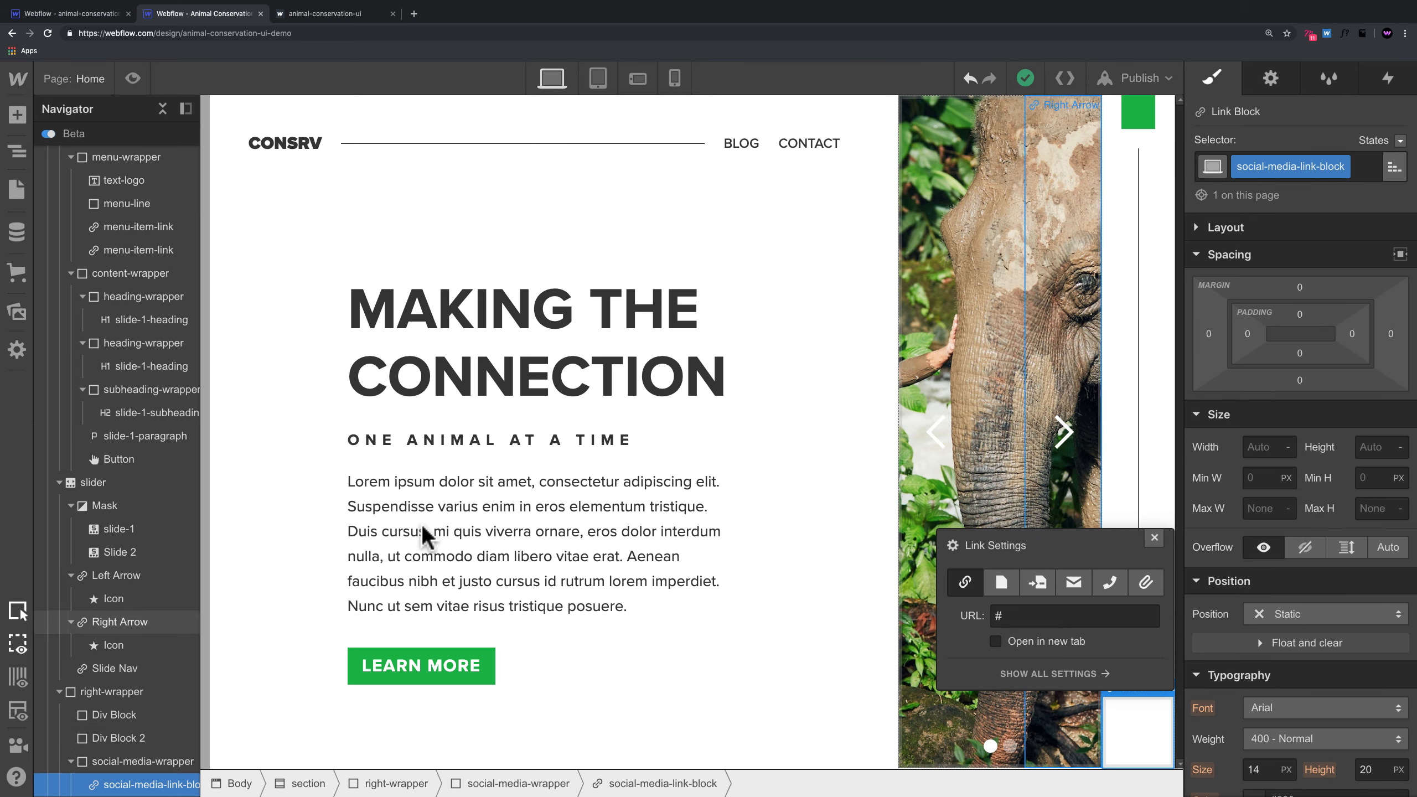
key(super+k)
text(text)
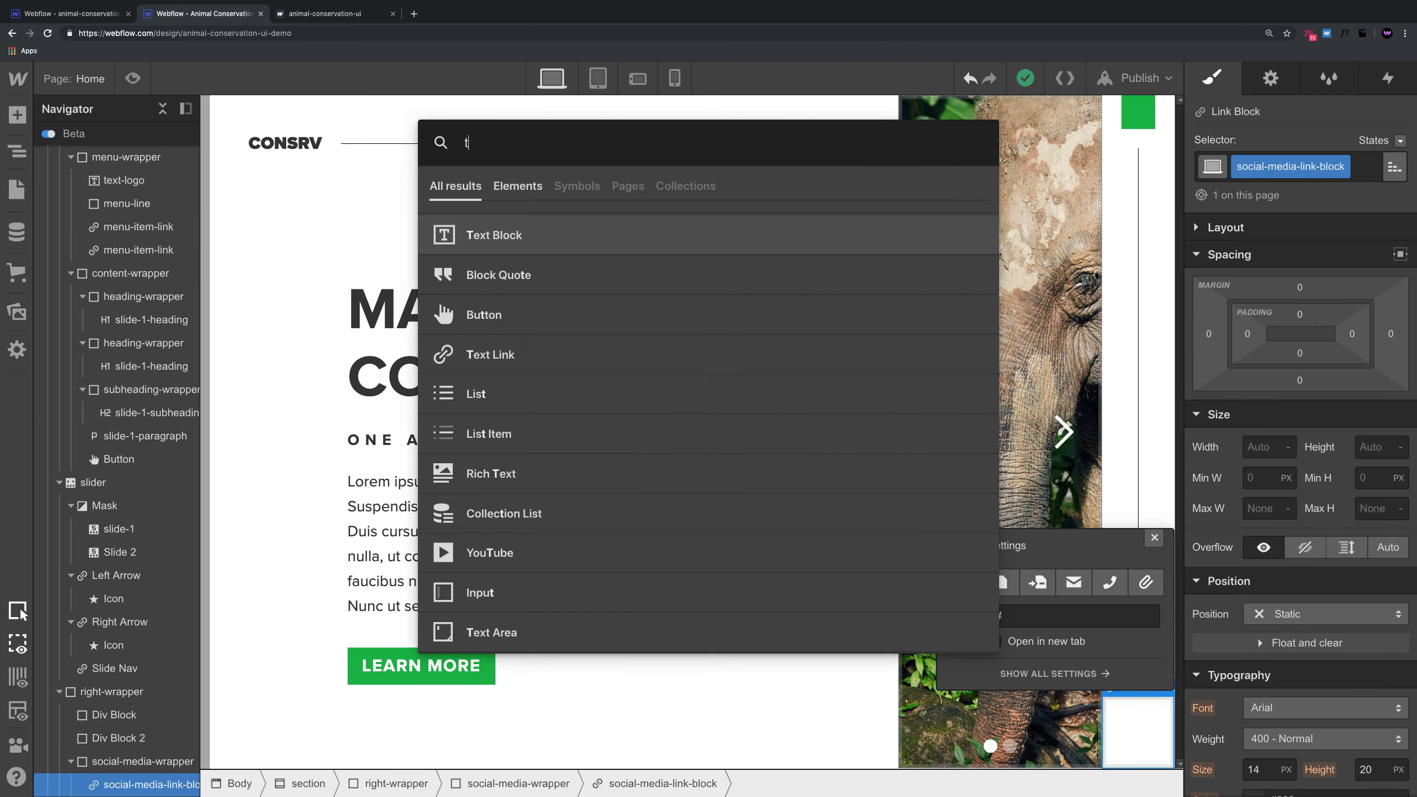
click(520, 233)
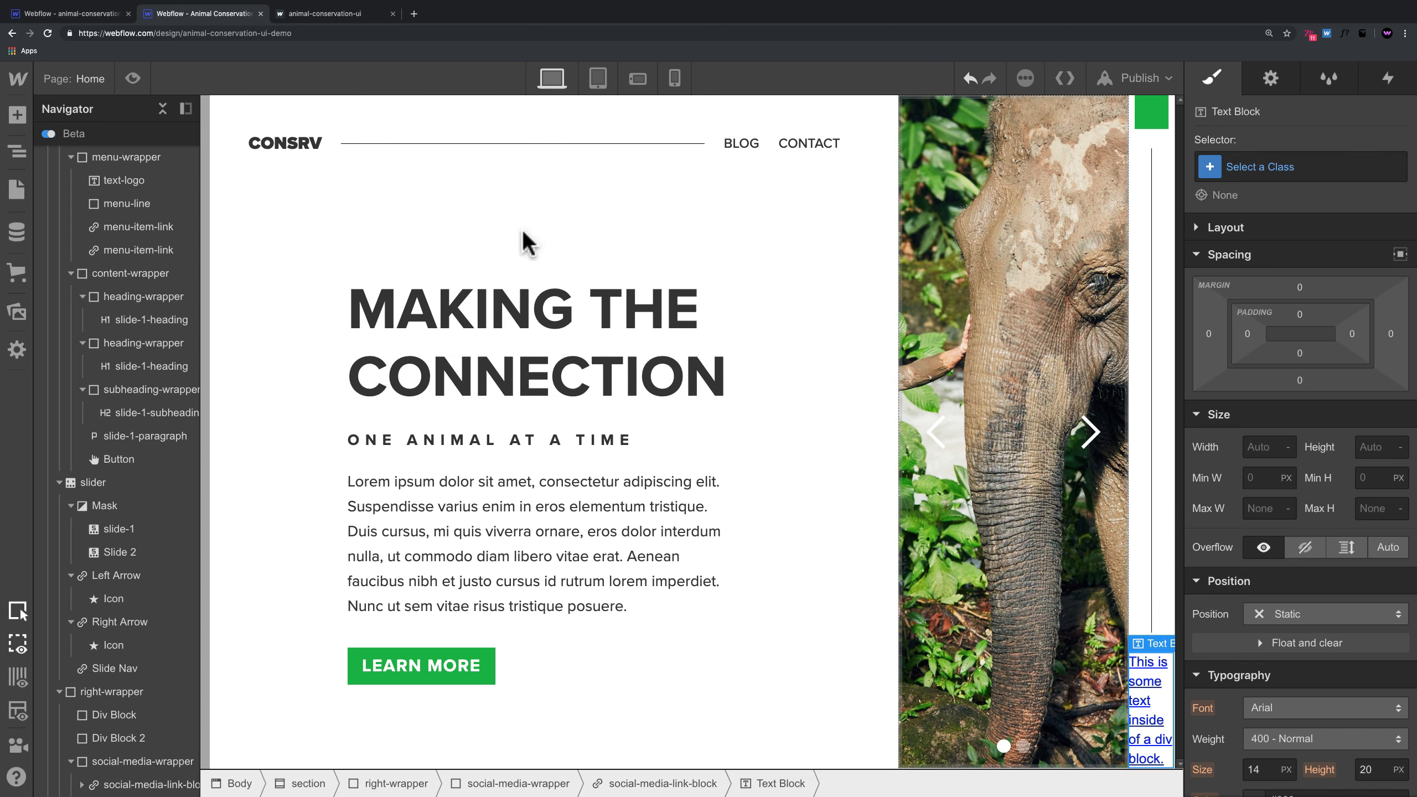
double_click(1147, 684)
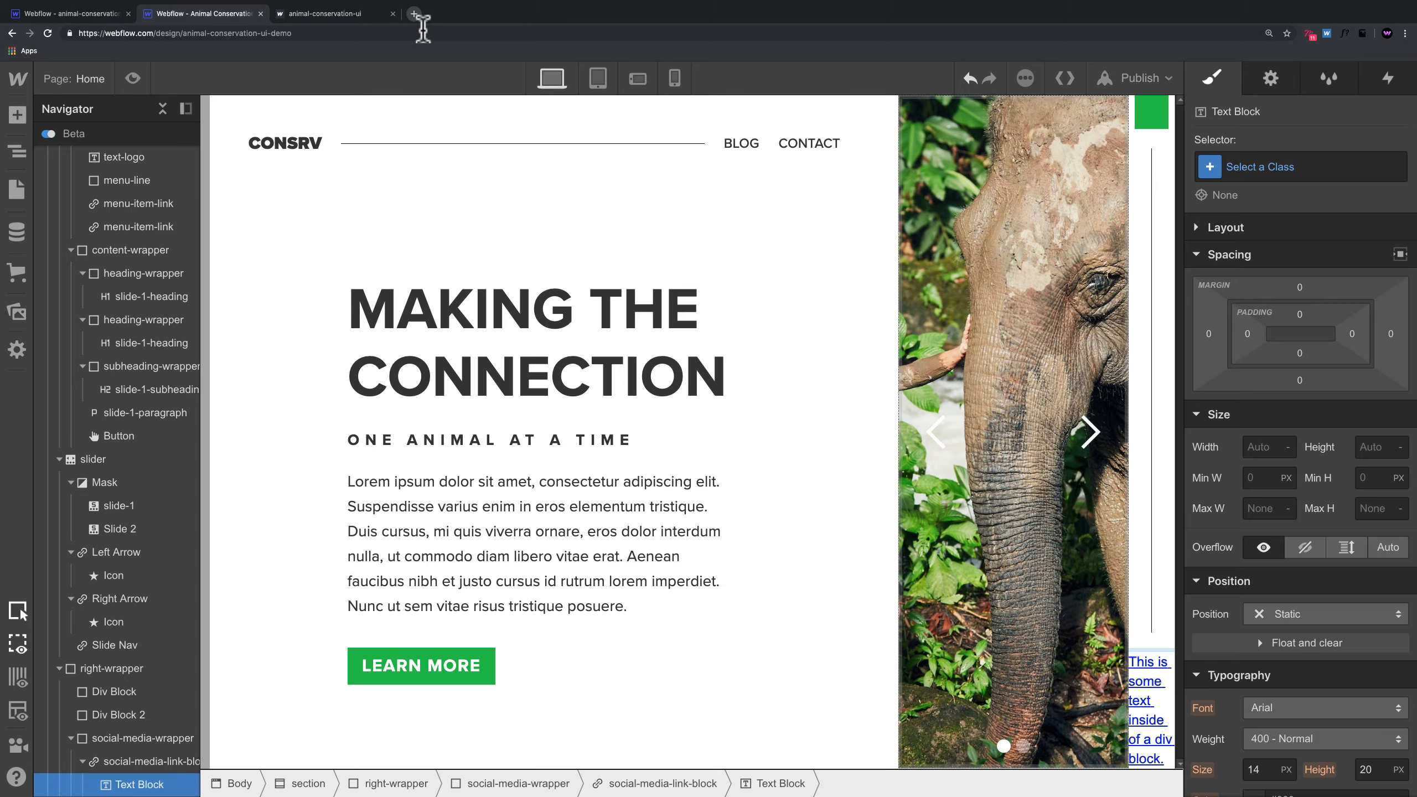
Step: Open fontawesome.com in a new browser tab and dismiss the Pro offer
click(414, 13)
text(fontaw)
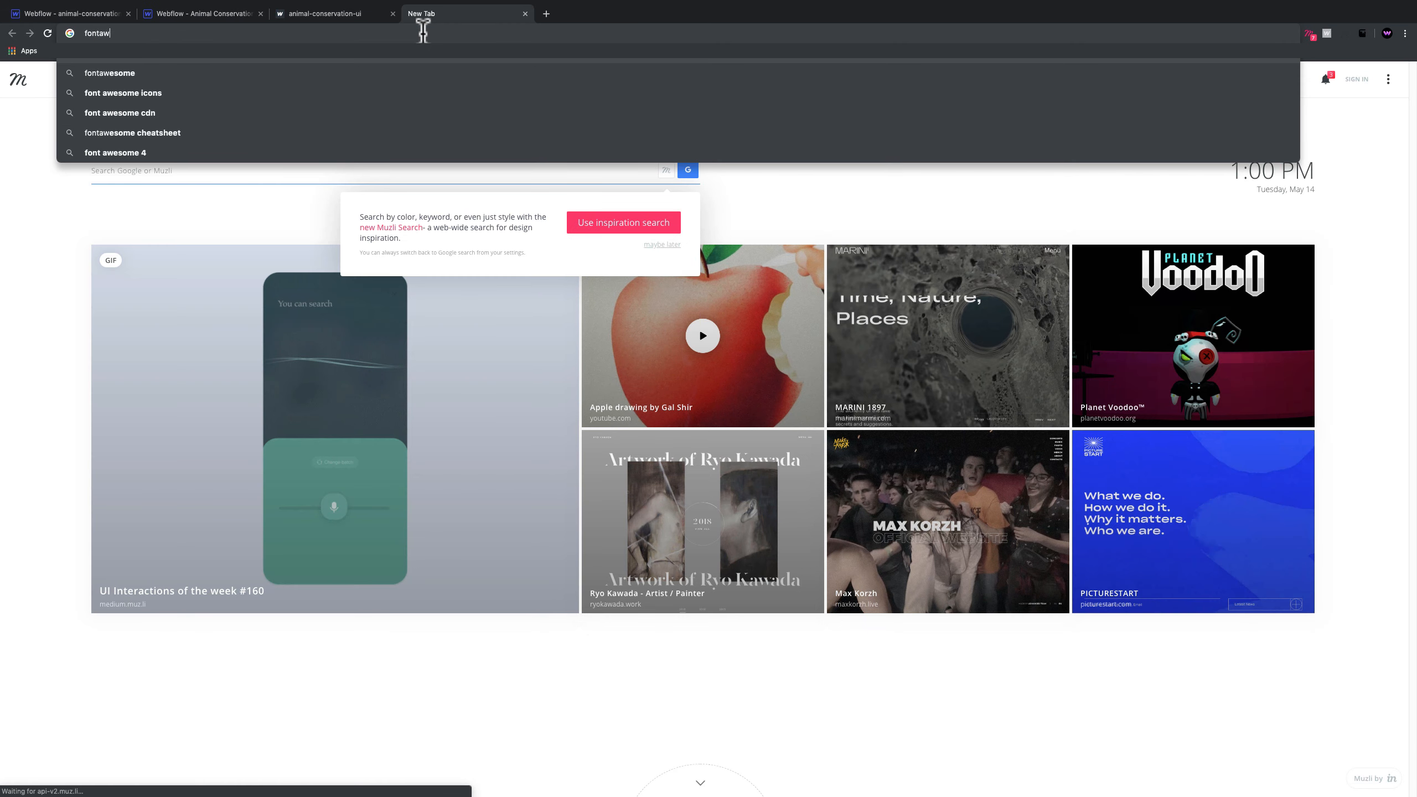
text(esome.com)
key(Return)
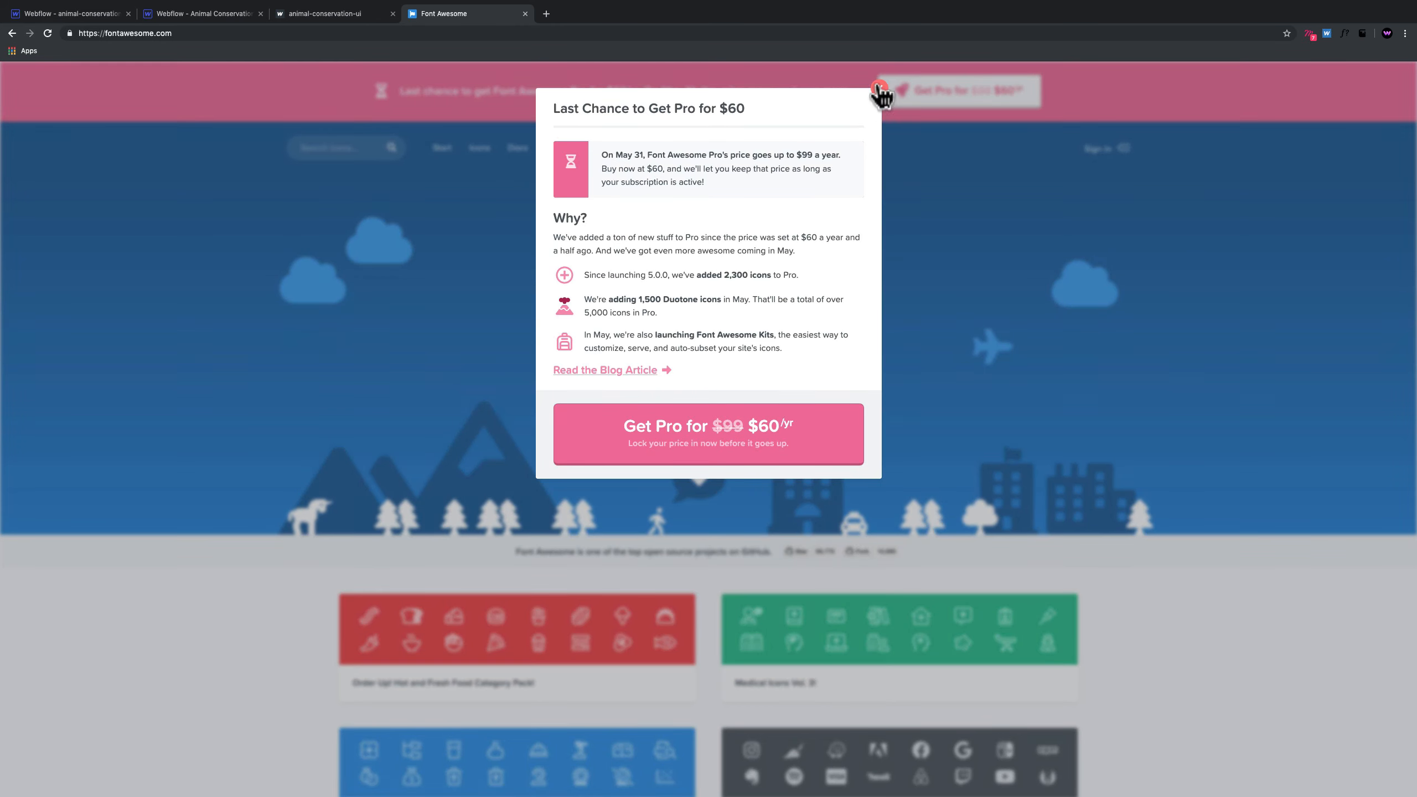
click(878, 90)
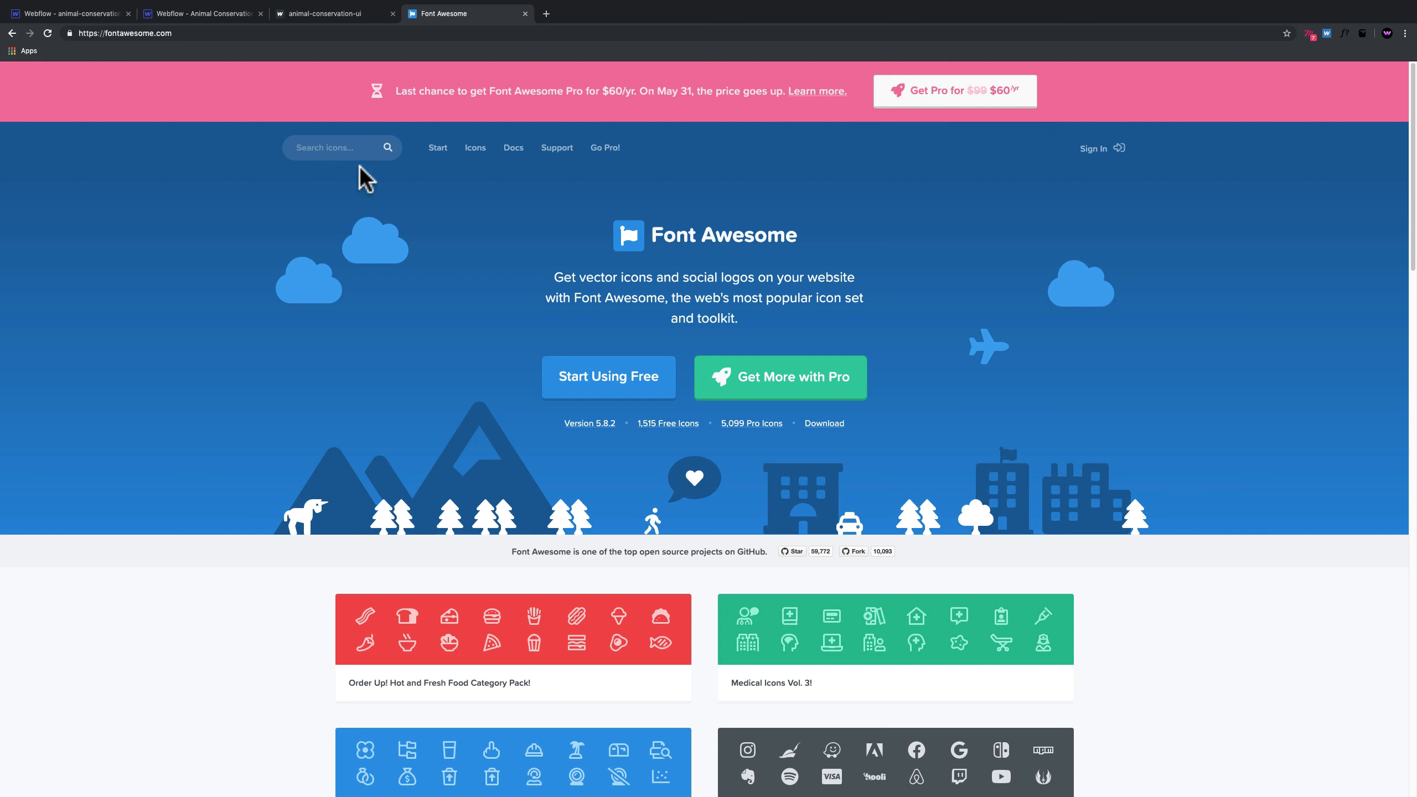
Step: Search the Font Awesome icons for twitter and open the plain twitter bird icon's page
click(343, 147)
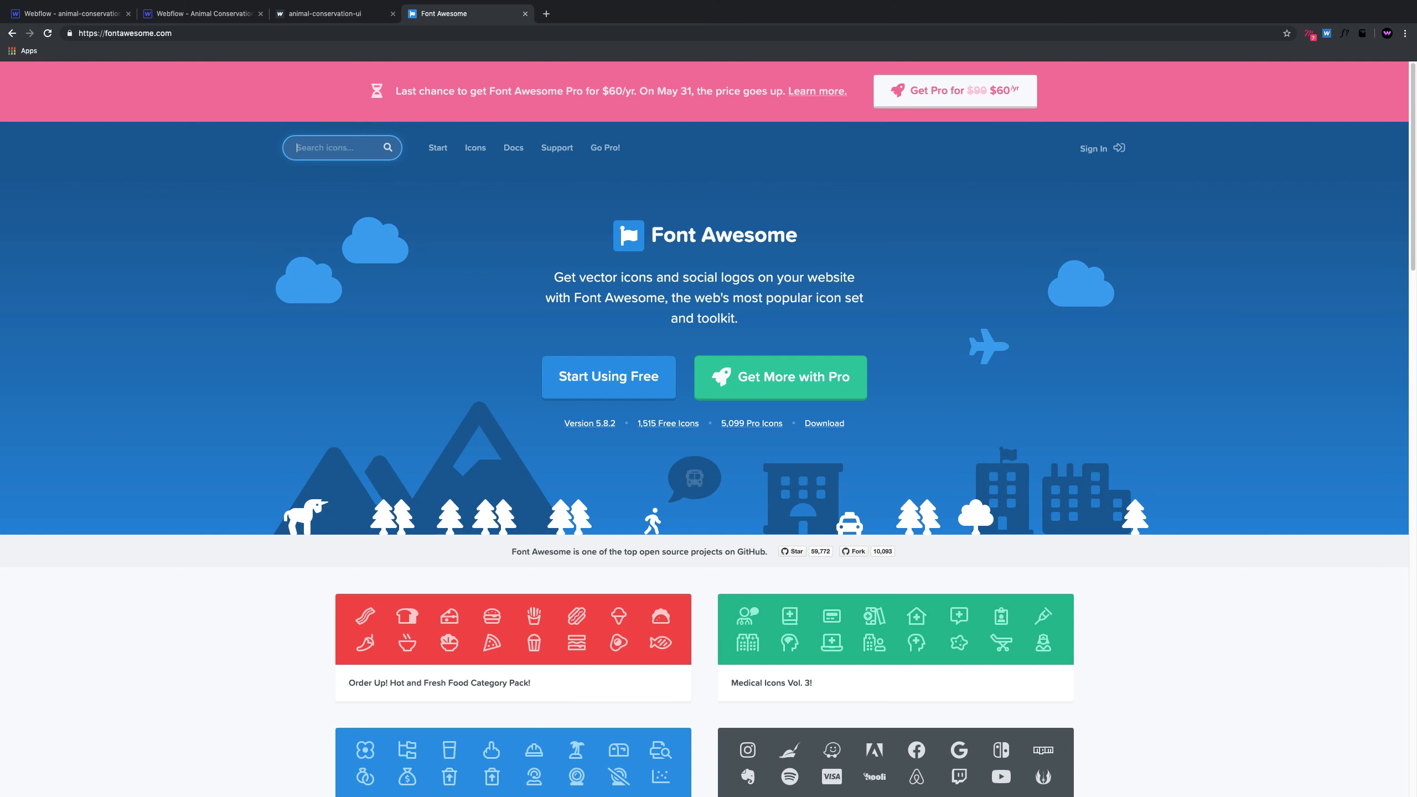
text(twitter)
key(Return)
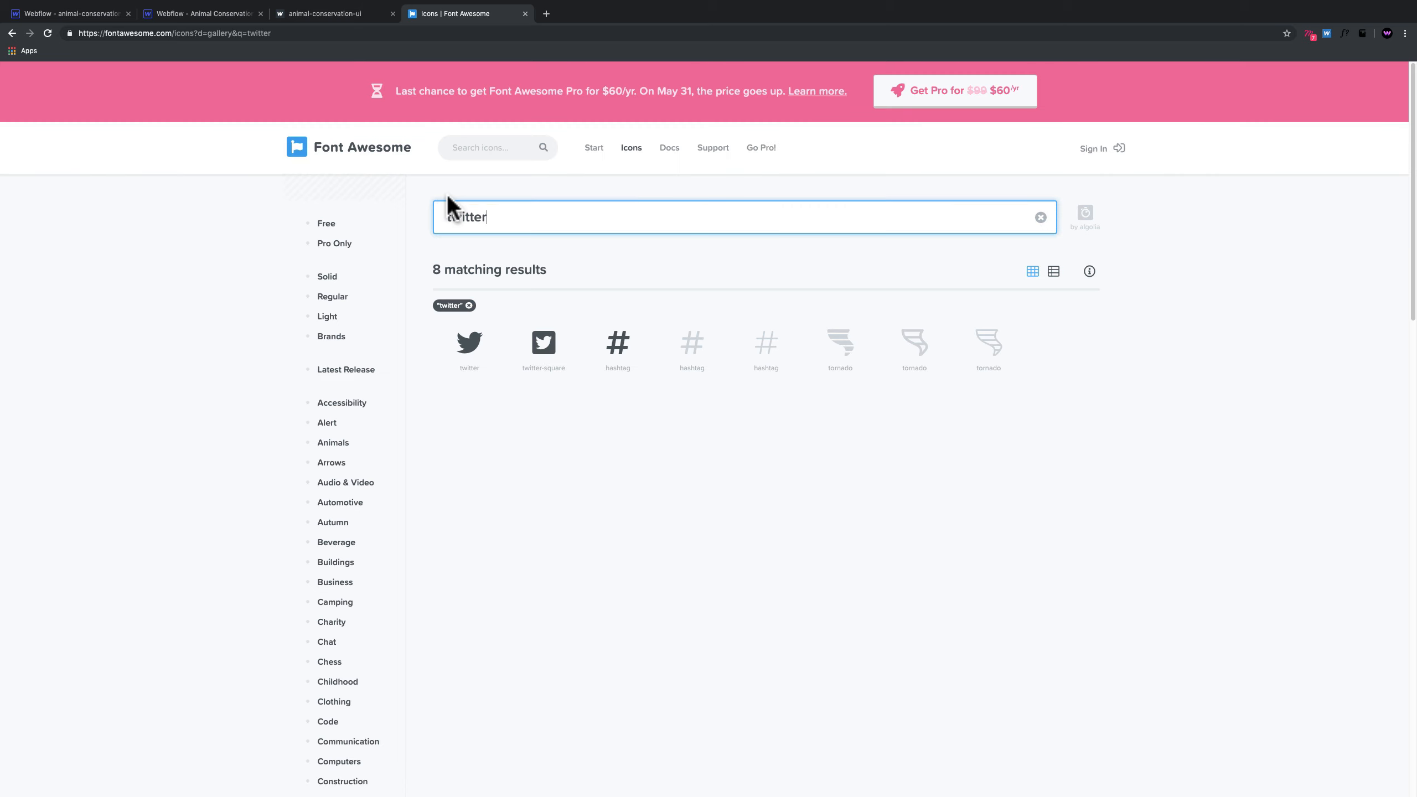
click(468, 346)
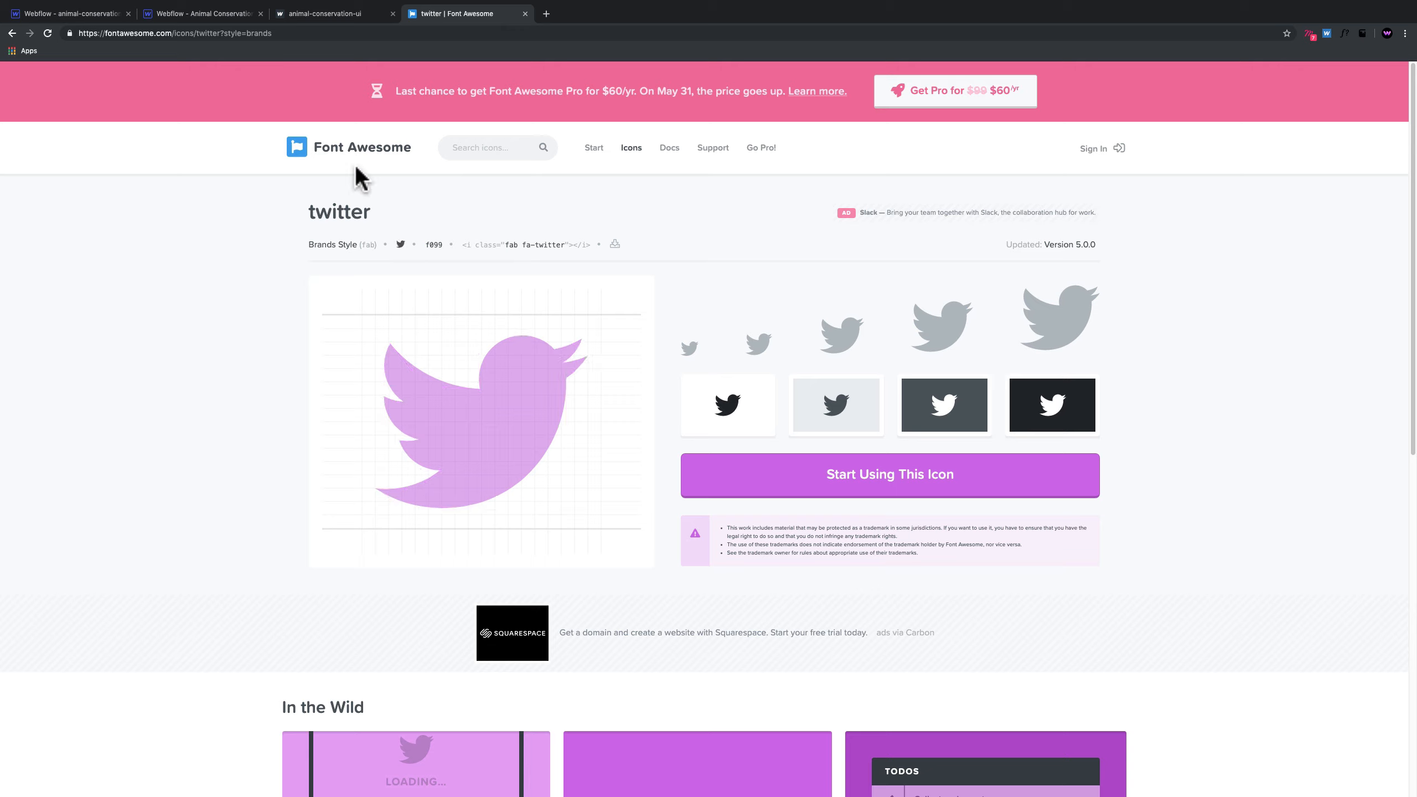
Step: Switch back to the Webflow demo project and replace the text block's placeholder text with the copied Twitter icon glyph
click(95, 13)
click(174, 13)
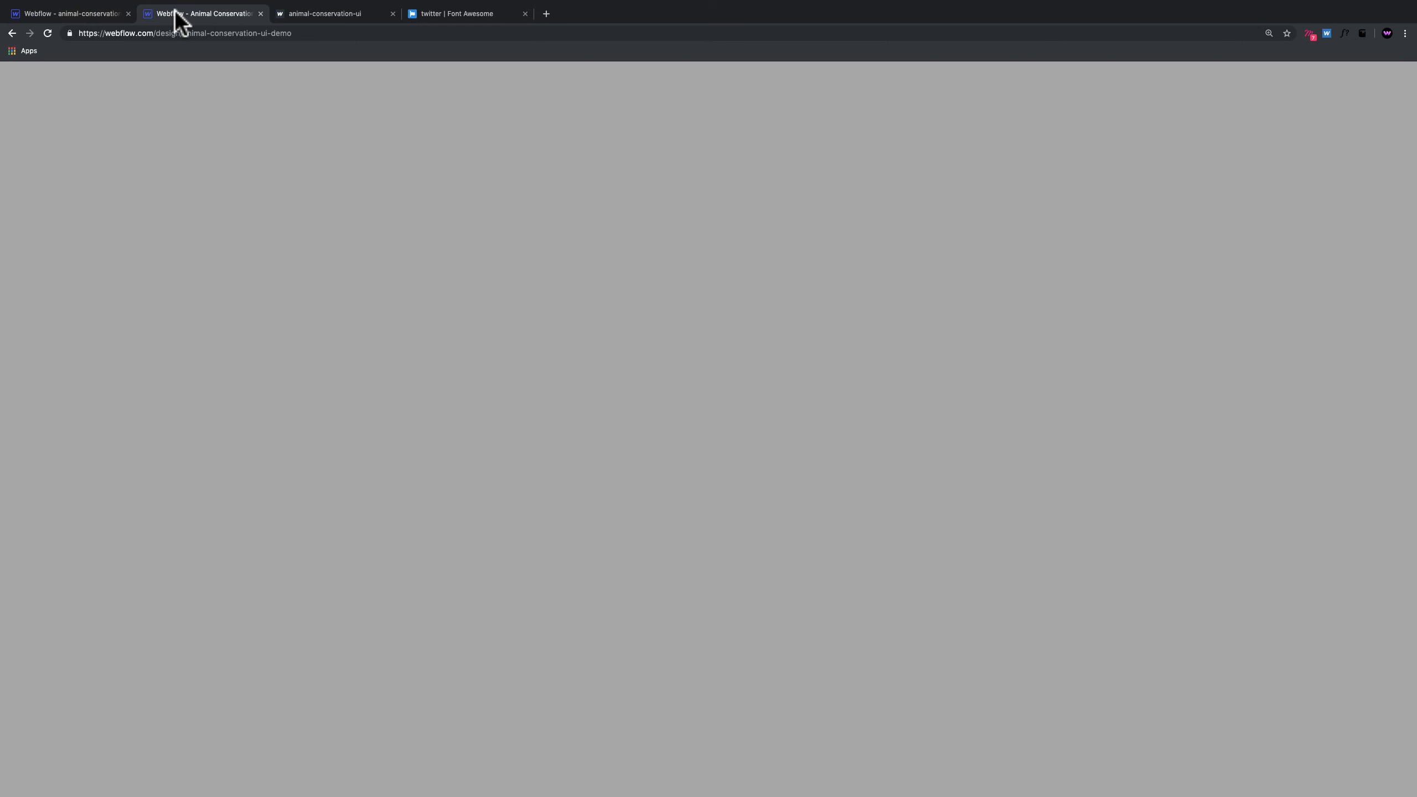
key(super+a)
key(super+v)
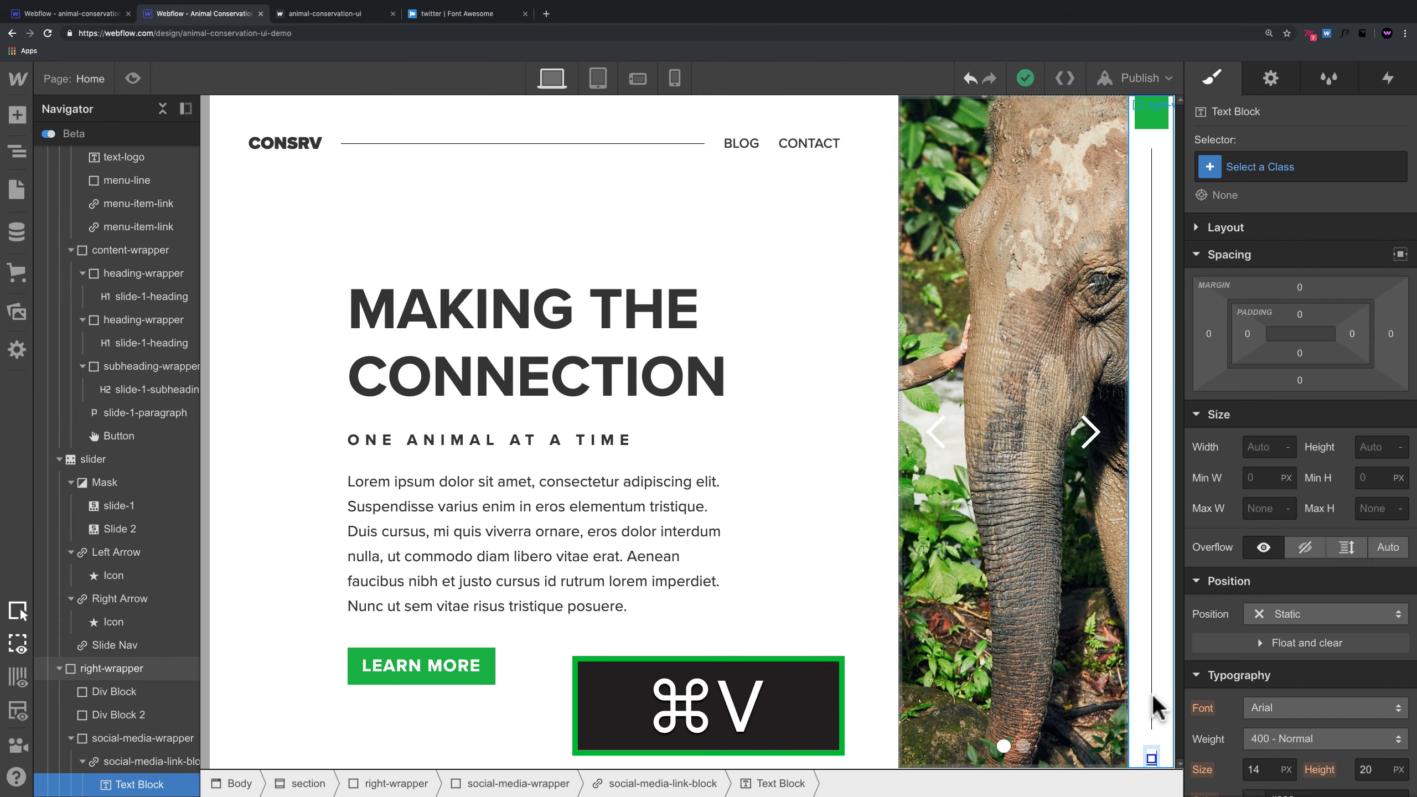
click(1168, 703)
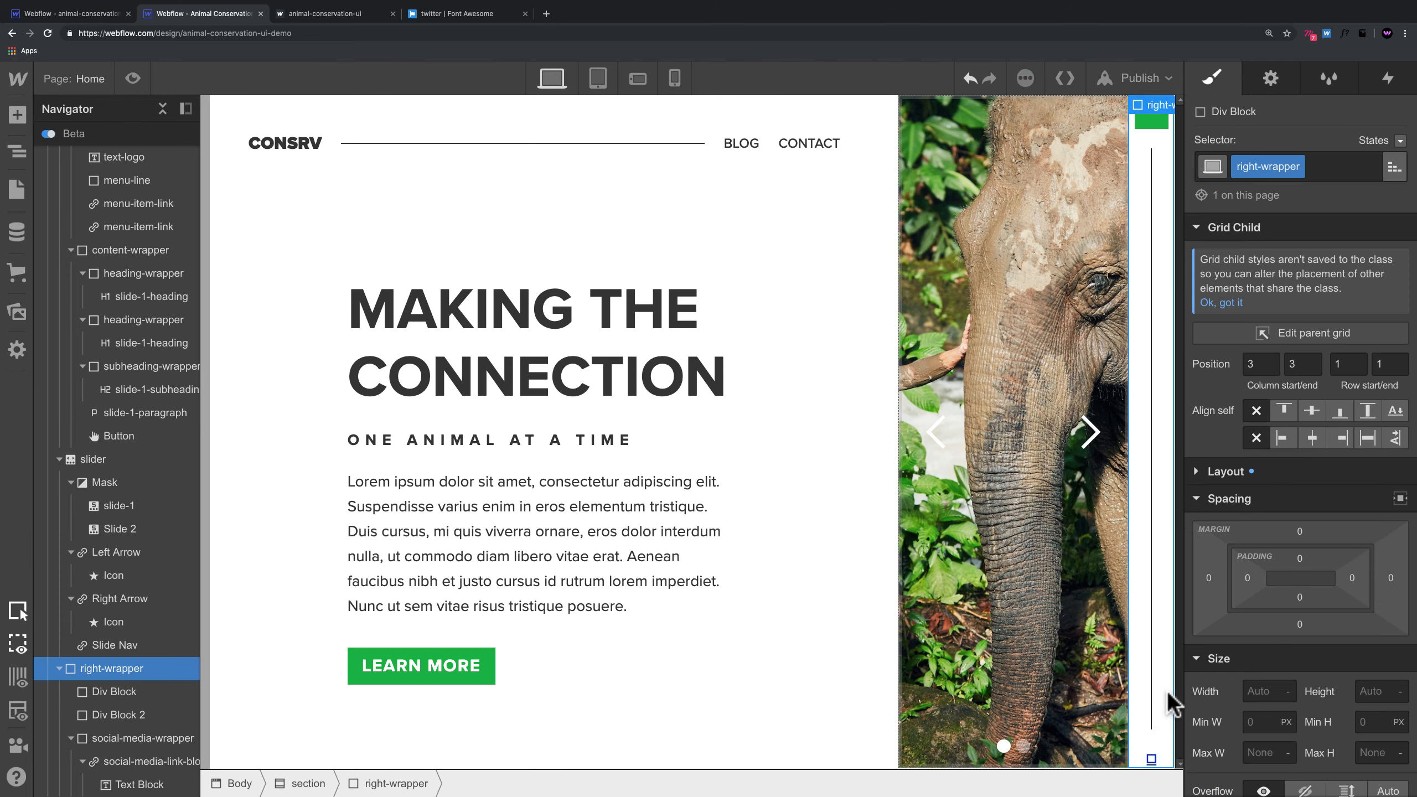
Step: Give the text block containing the Twitter glyph the class social-media-icon
click(1152, 768)
click(1290, 167)
text(soc)
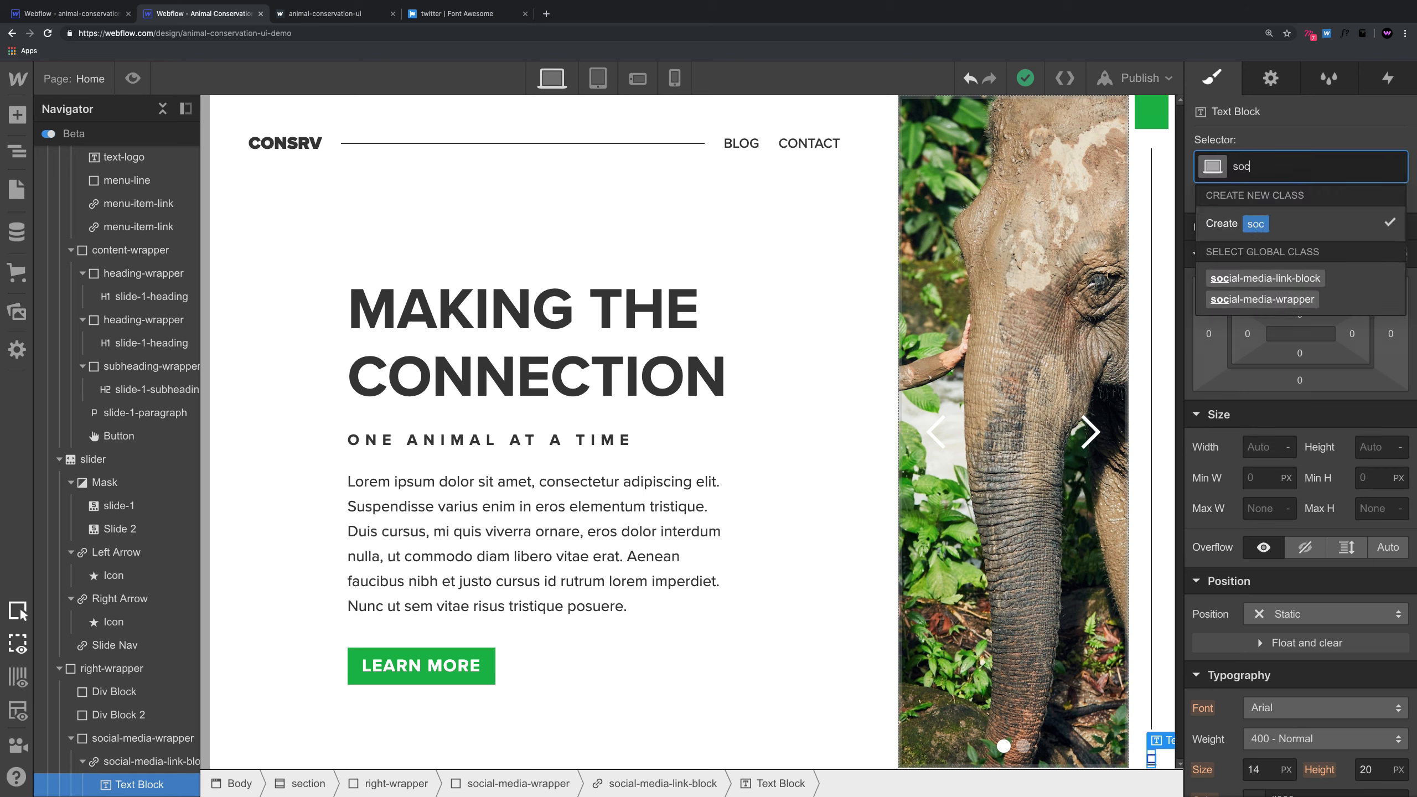
text(ial-media-ic)
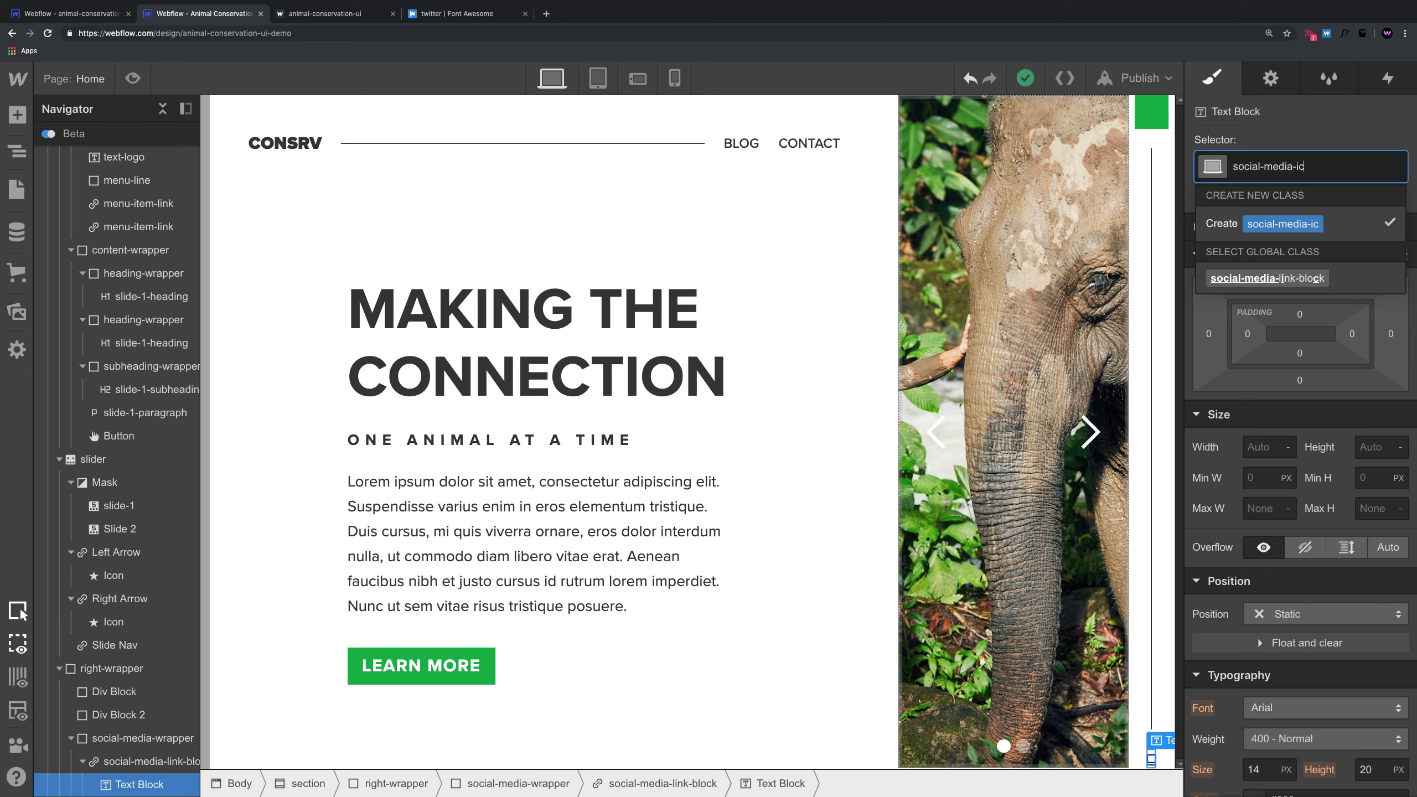
text(on)
key(Return)
Step: Set the social-media-icon's font to Fa brands 400
scroll(1278, 474, down, 4)
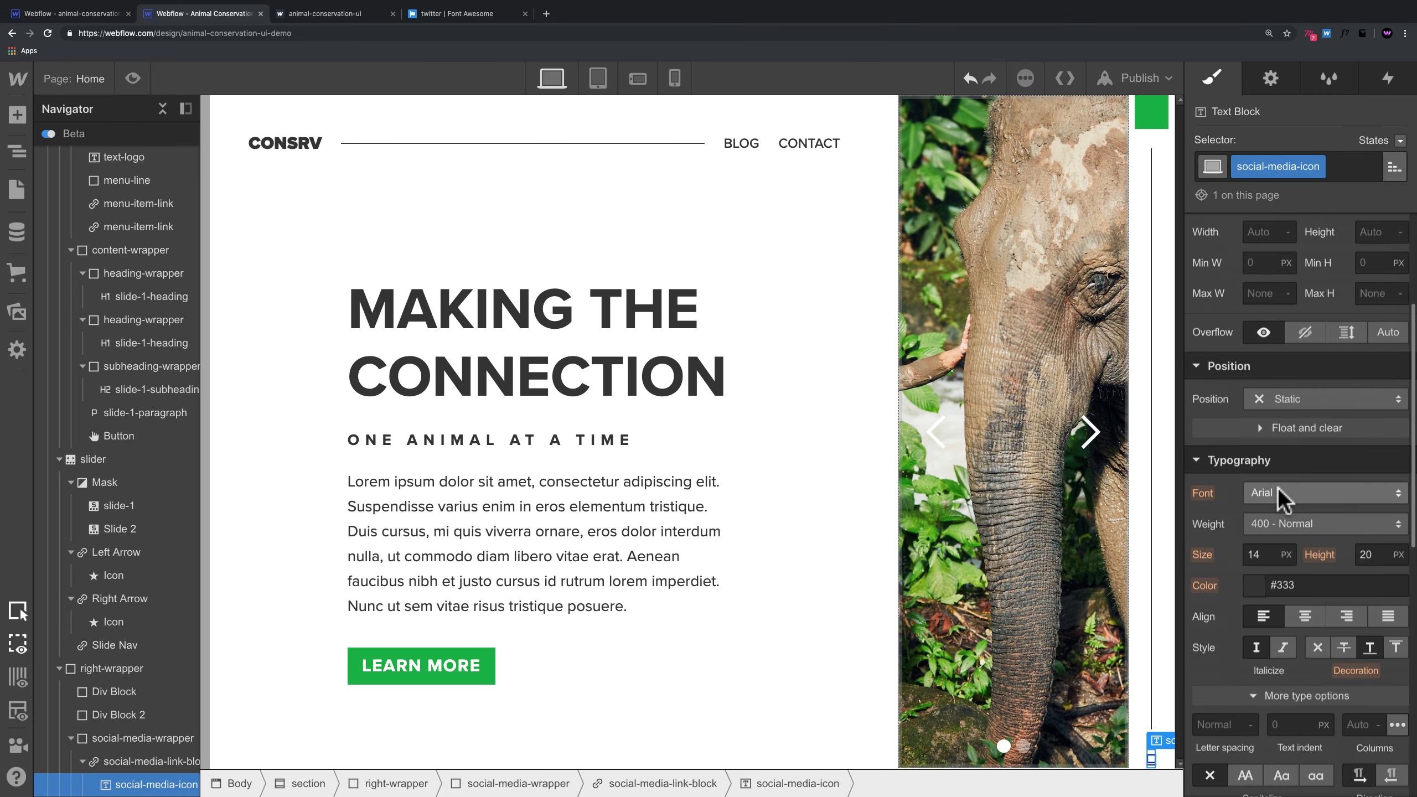
click(1266, 493)
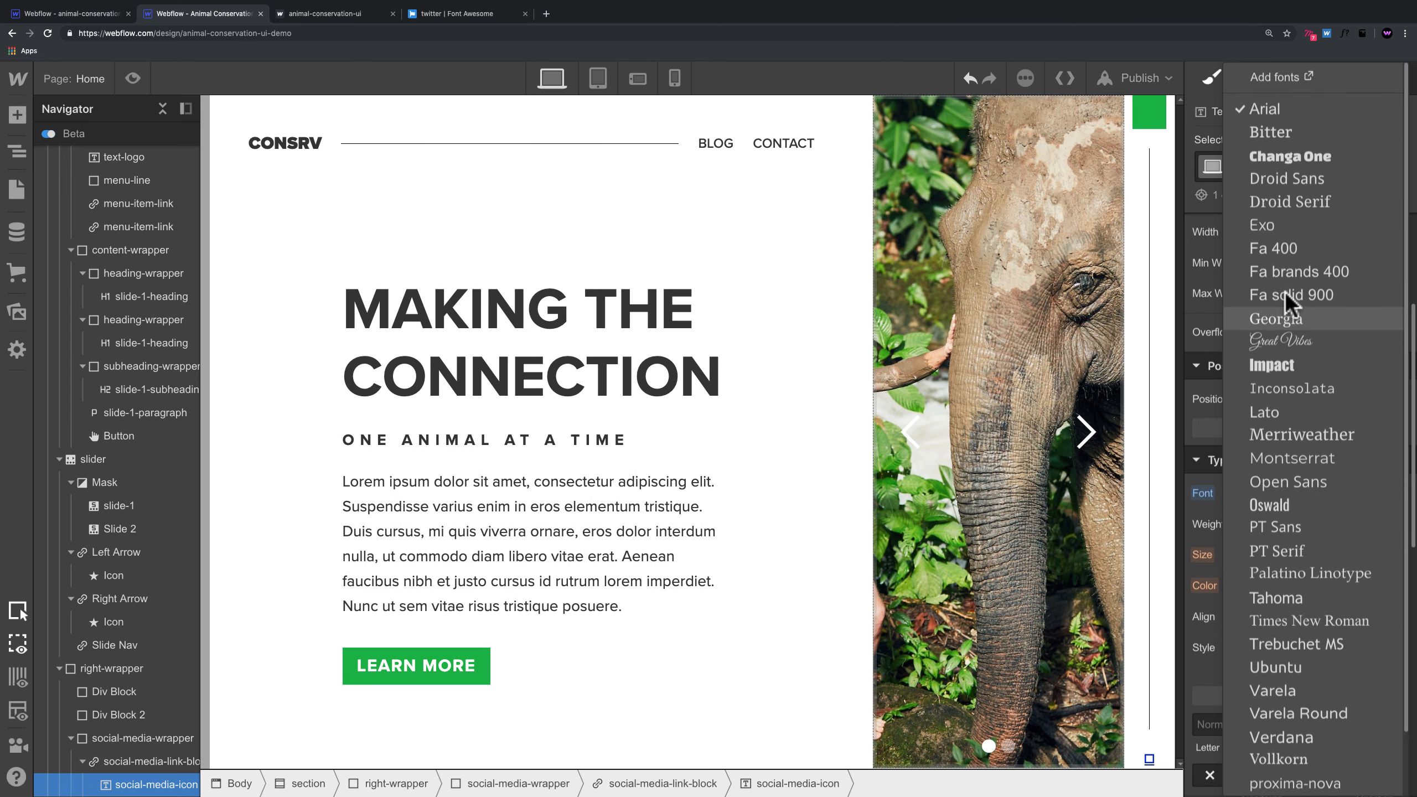
click(1291, 273)
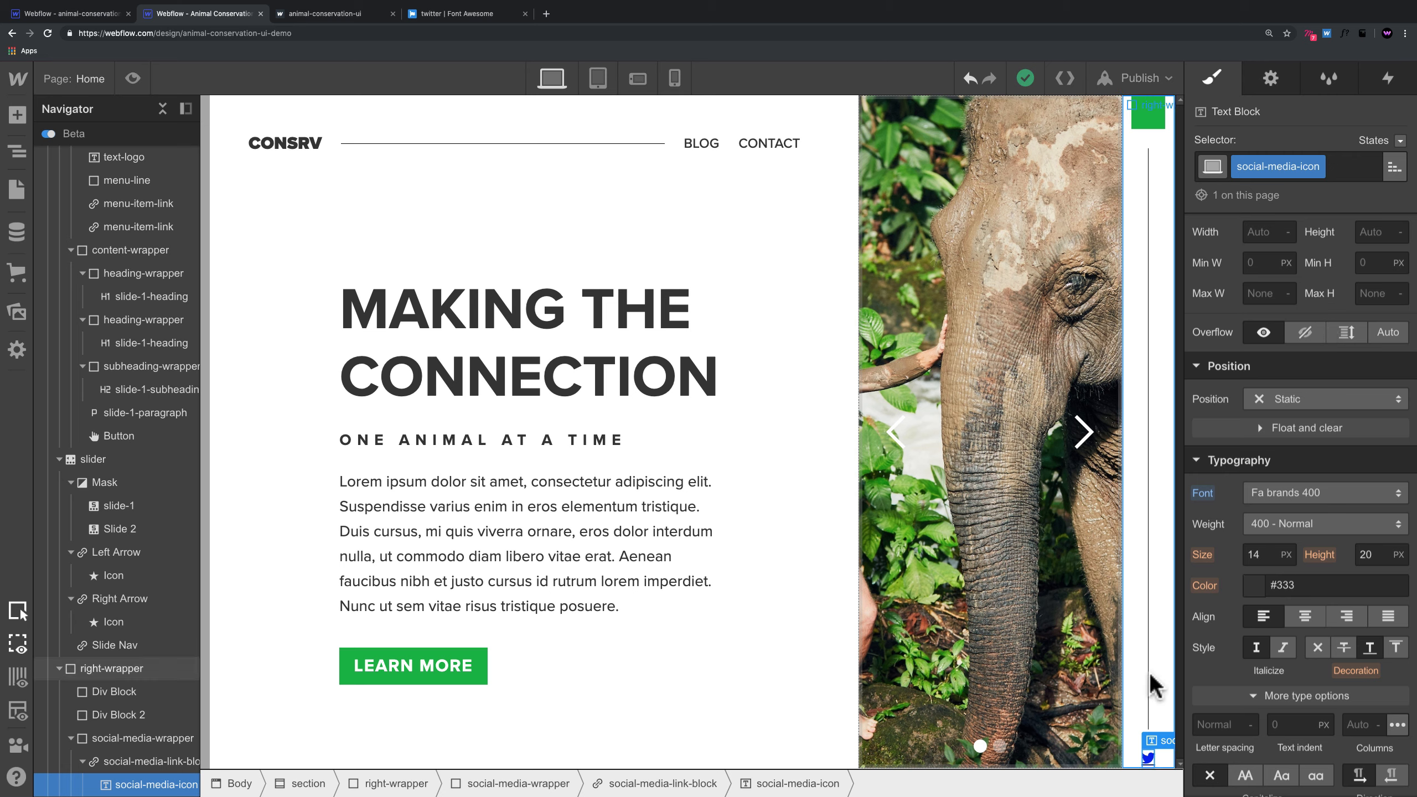
Step: Remove the text decoration from the social-media-link-block and set its text color to #333333
click(658, 783)
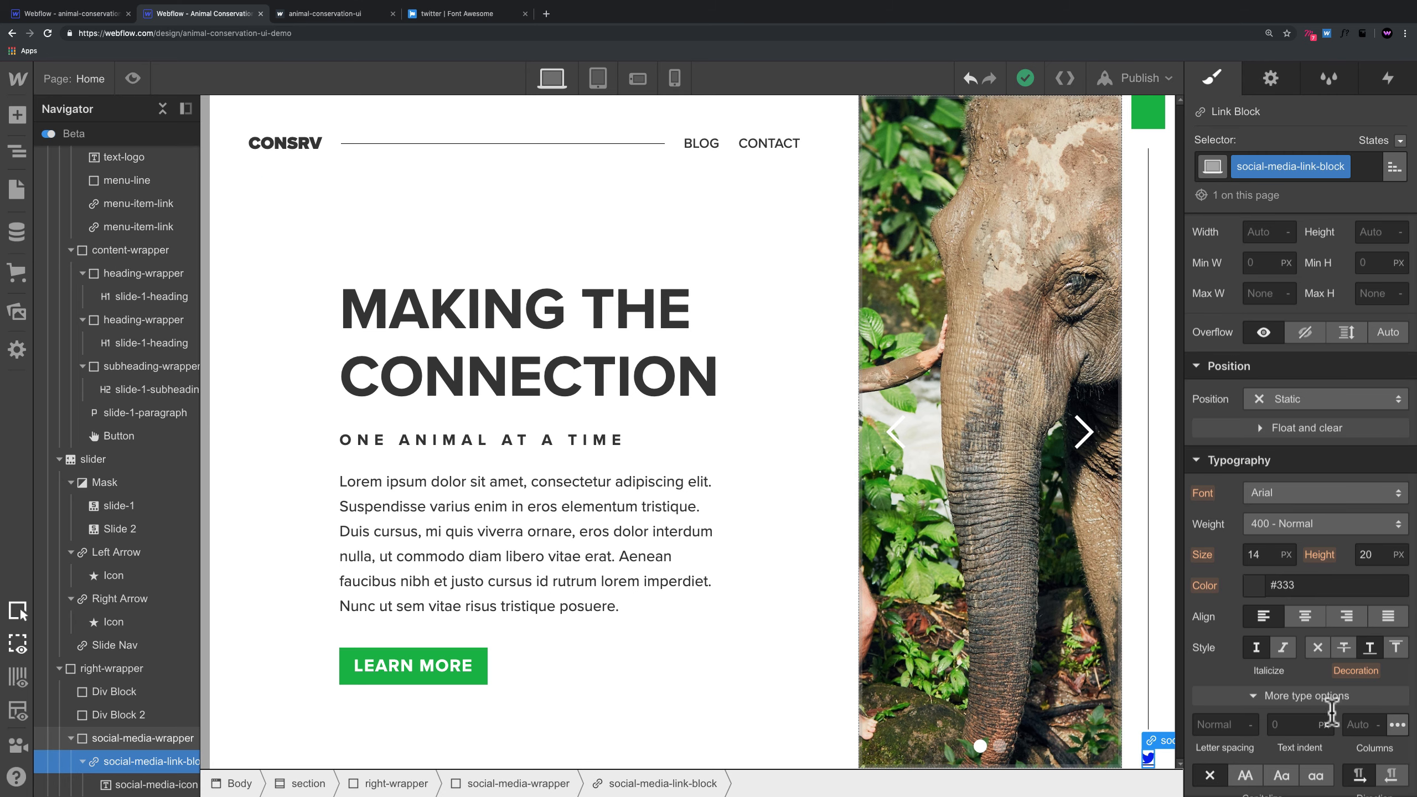
scroll(1305, 642, down, 1)
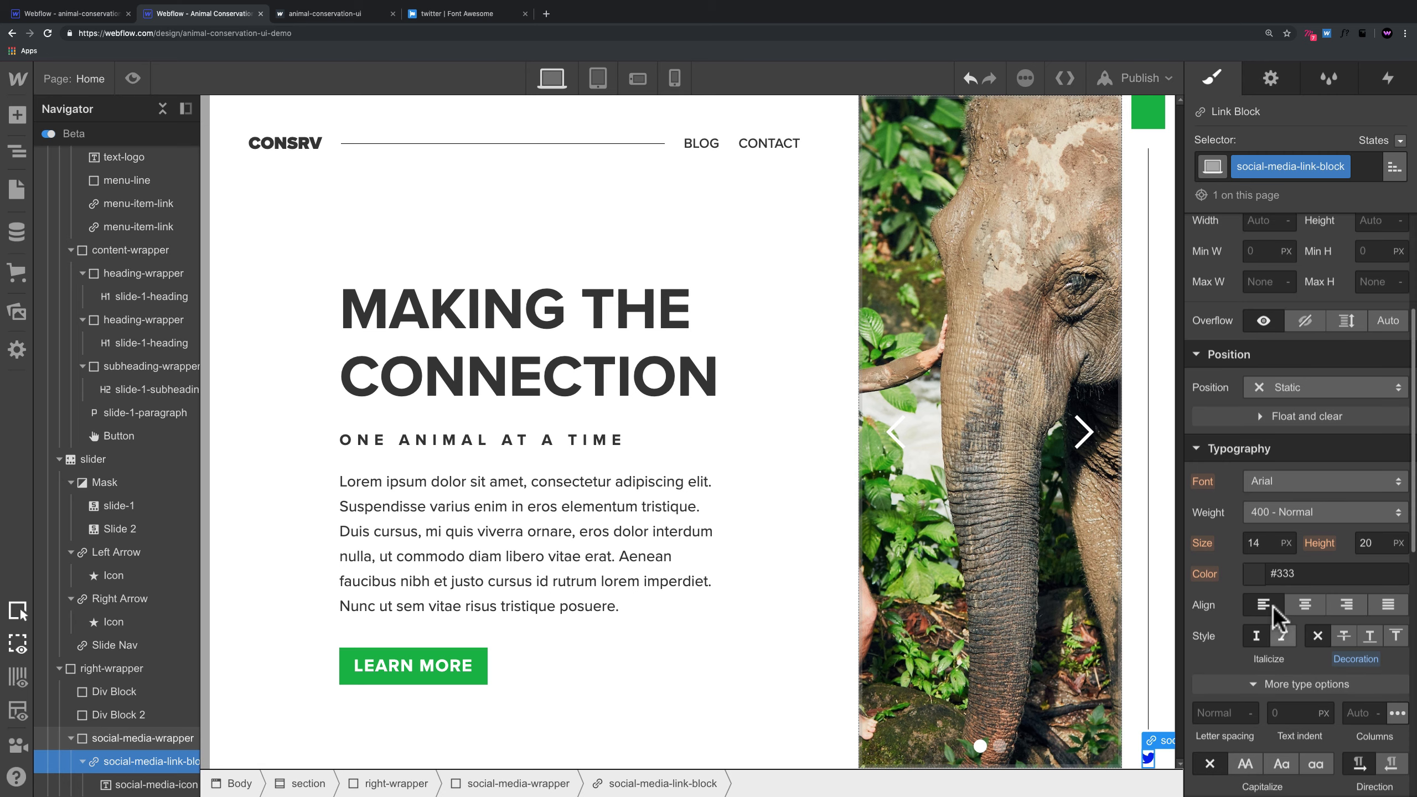
click(1254, 575)
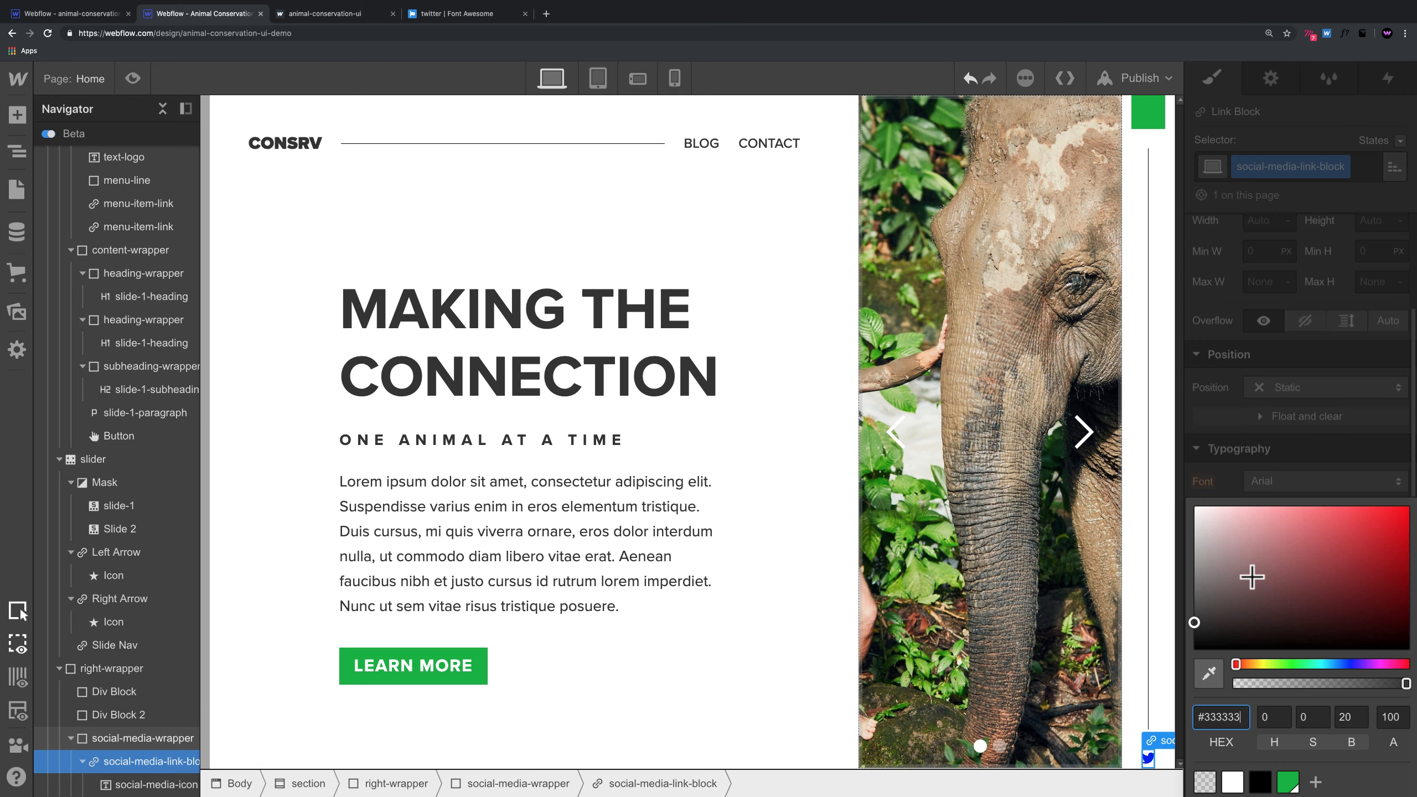
click(1259, 785)
click(1230, 676)
key(super+a)
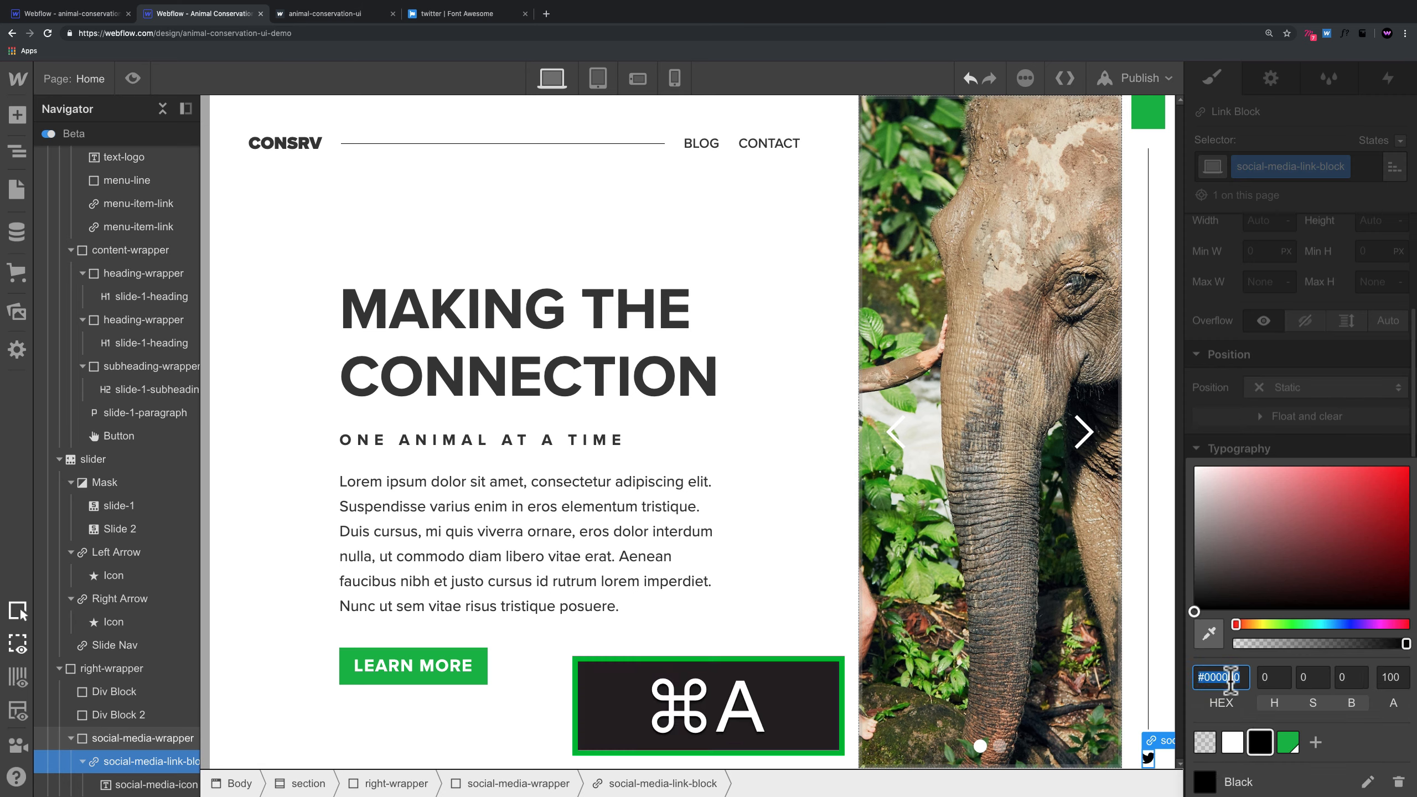
text(#333333)
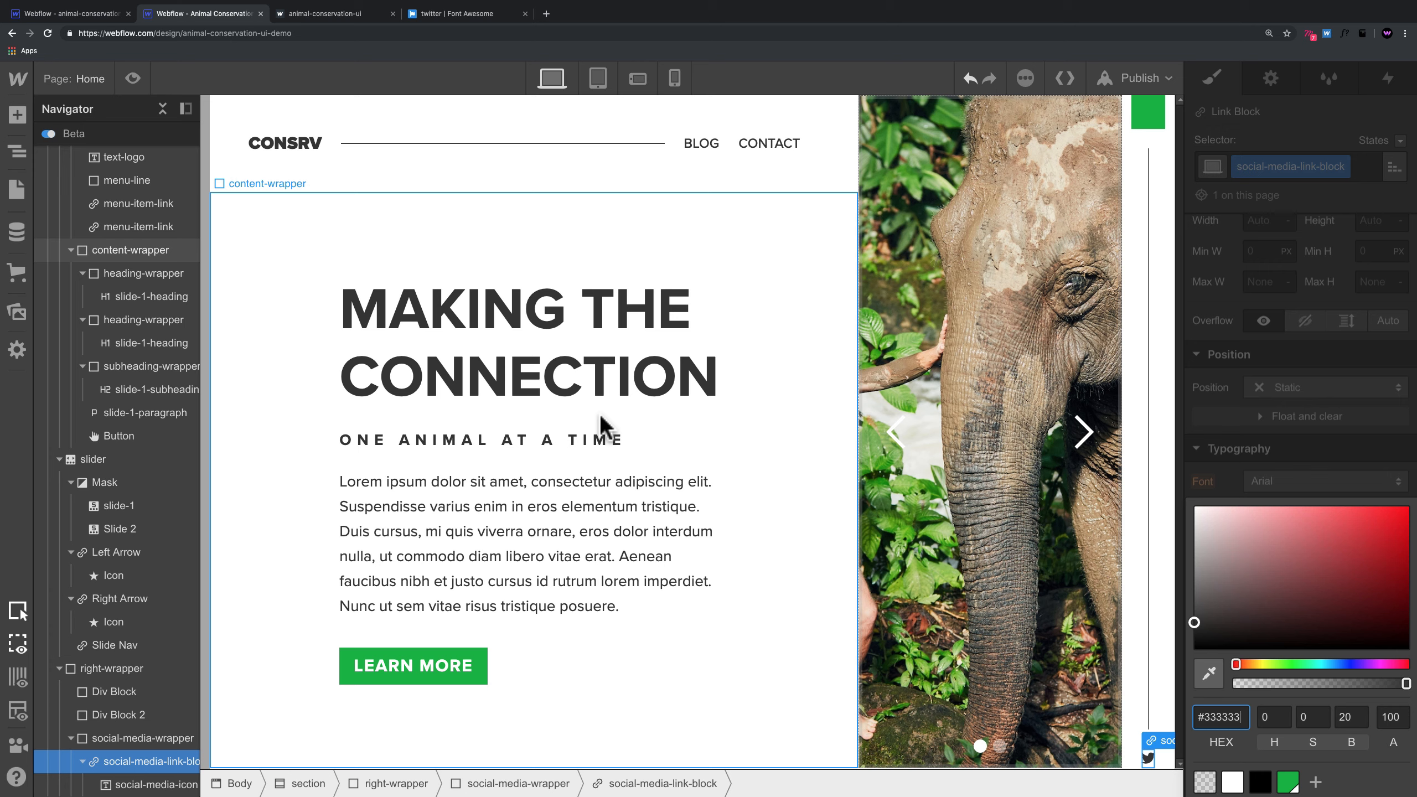
Step: Check the text color used by the two slide-1-heading headings
click(644, 376)
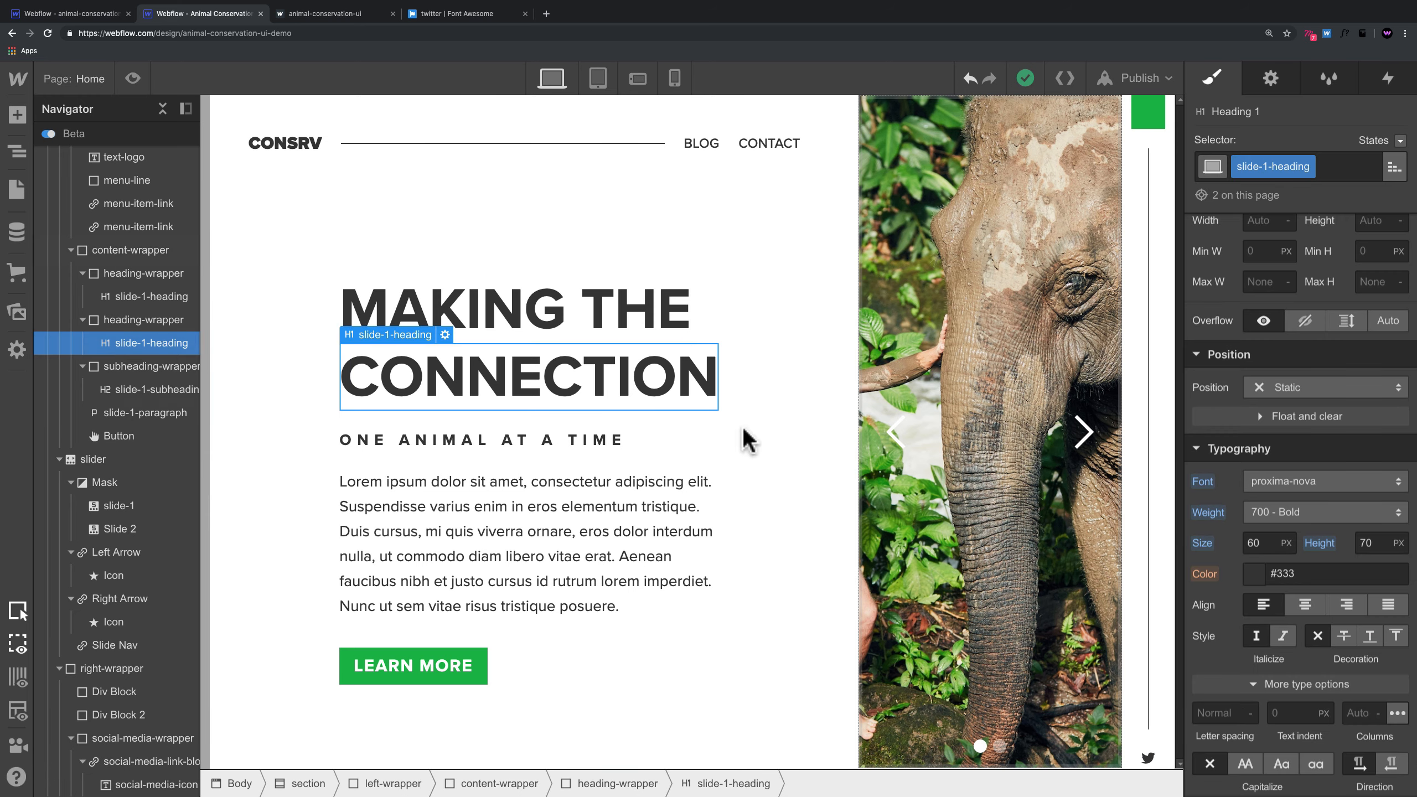
click(1258, 577)
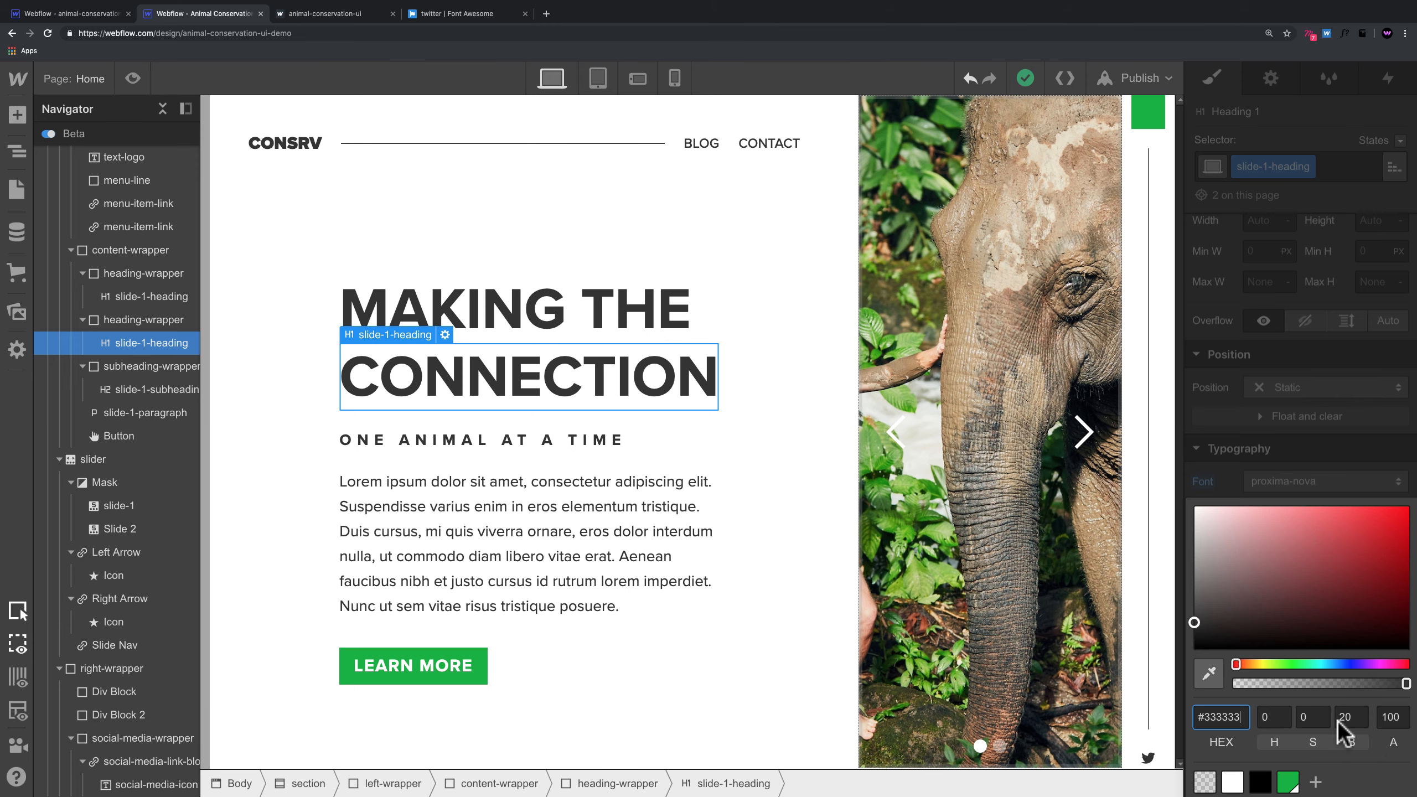
click(735, 491)
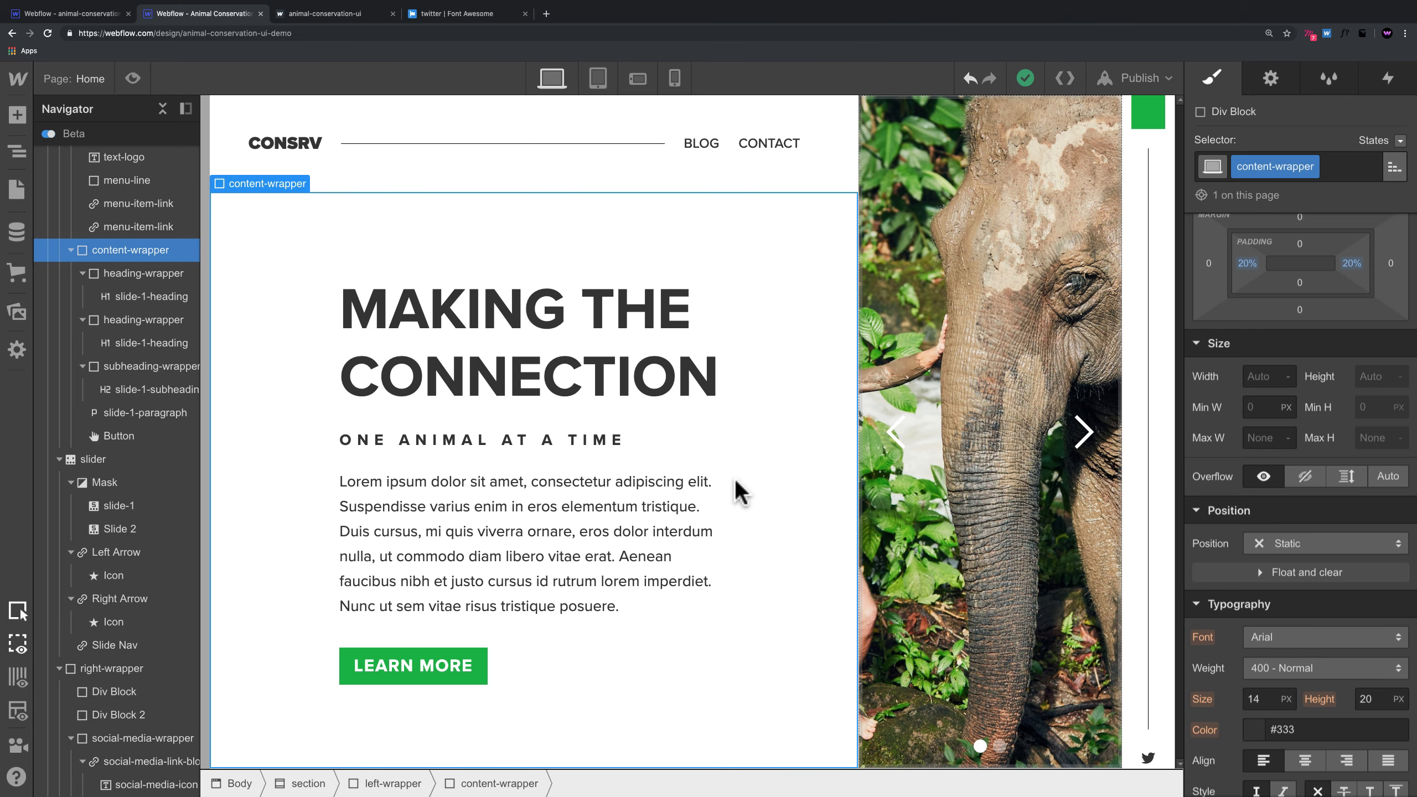
click(639, 313)
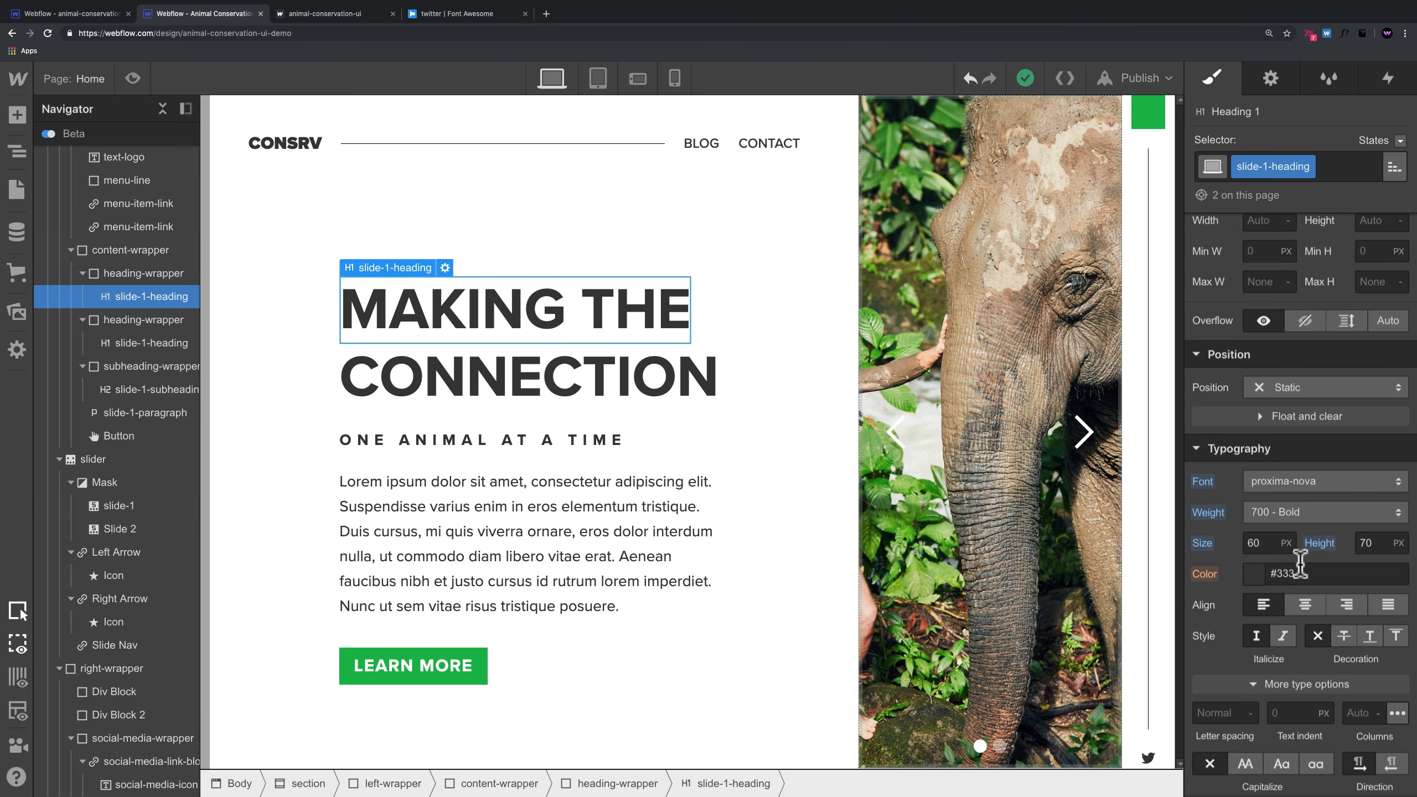
scroll(1300, 563, down, 2)
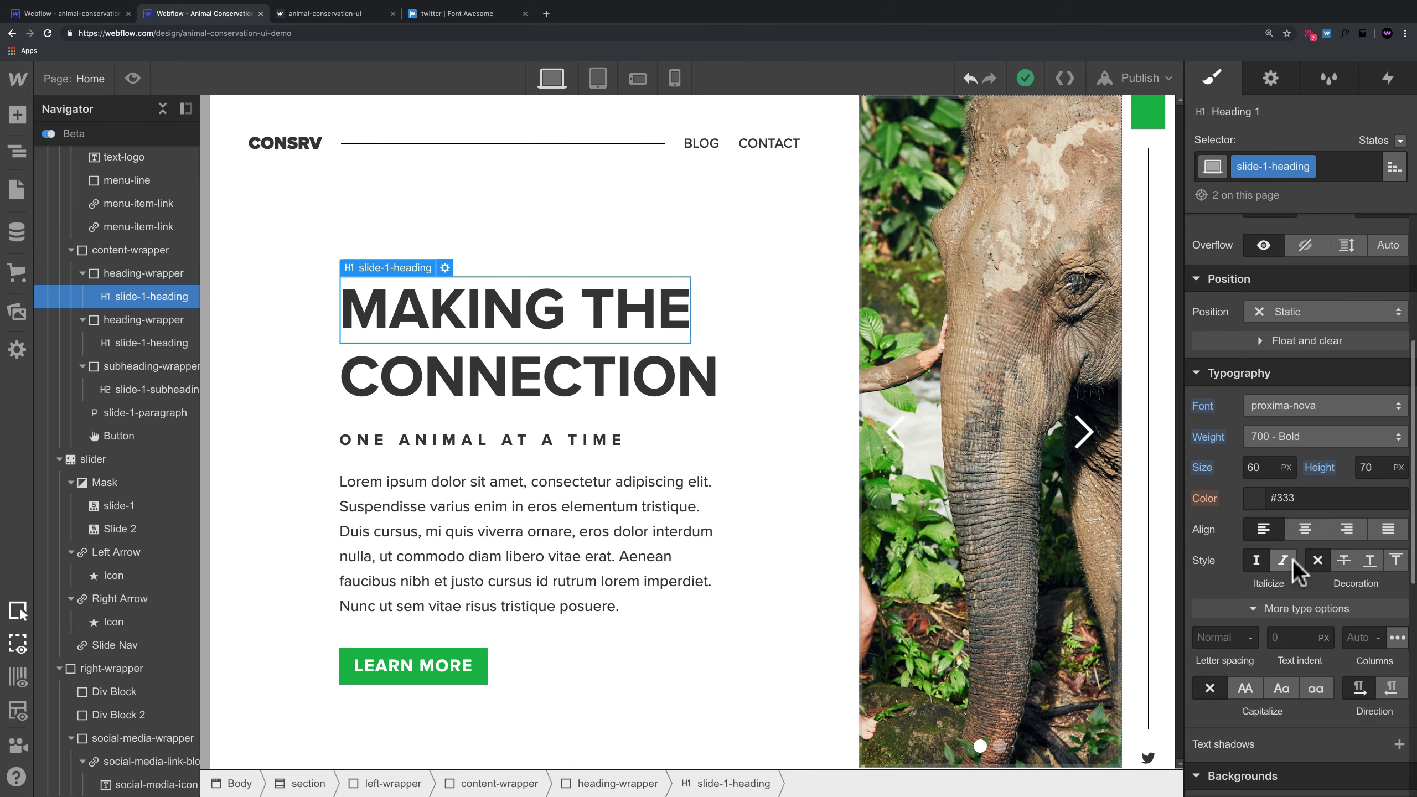
Step: Compare the right column's icon with the finished reference design, and check the social-media-icon's typography settings
click(88, 12)
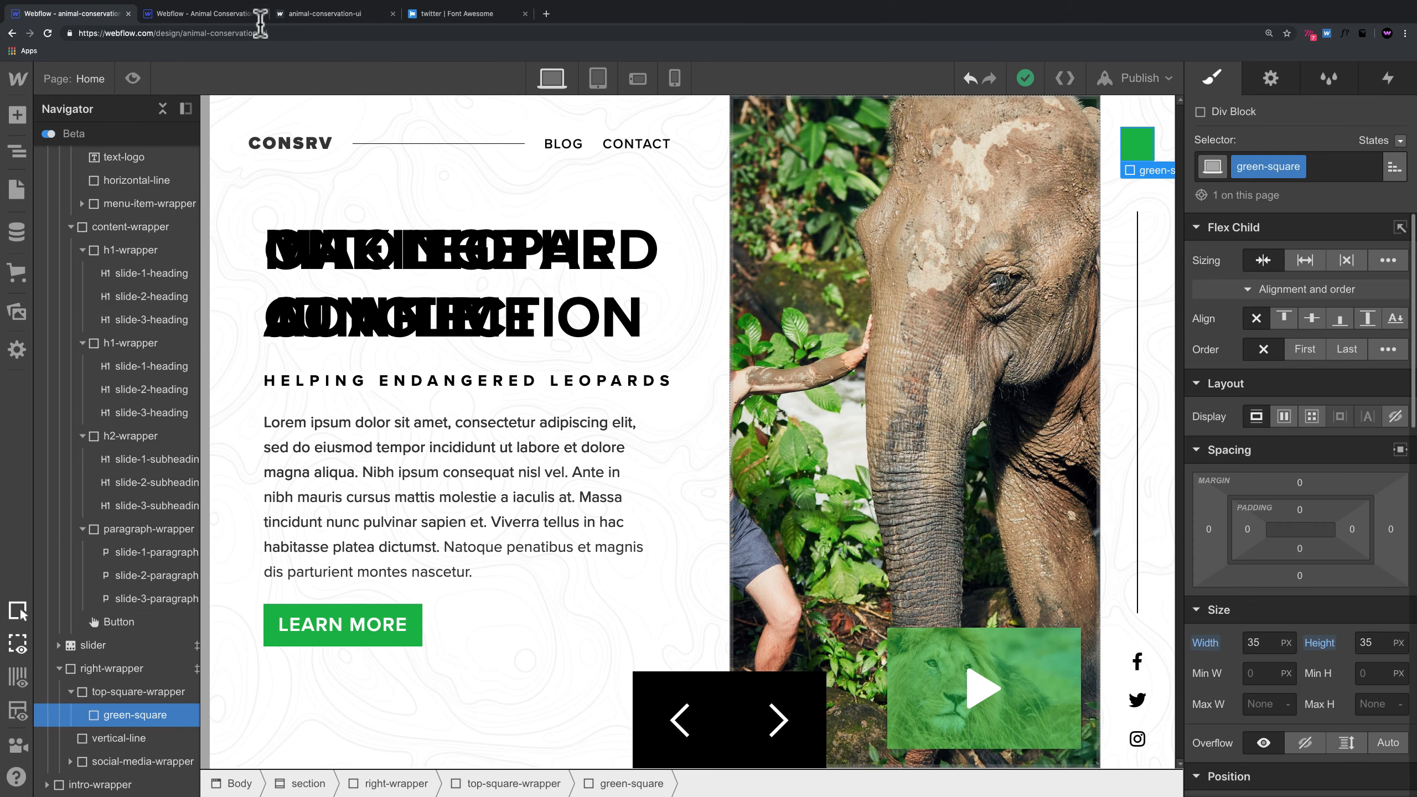
click(201, 14)
click(669, 392)
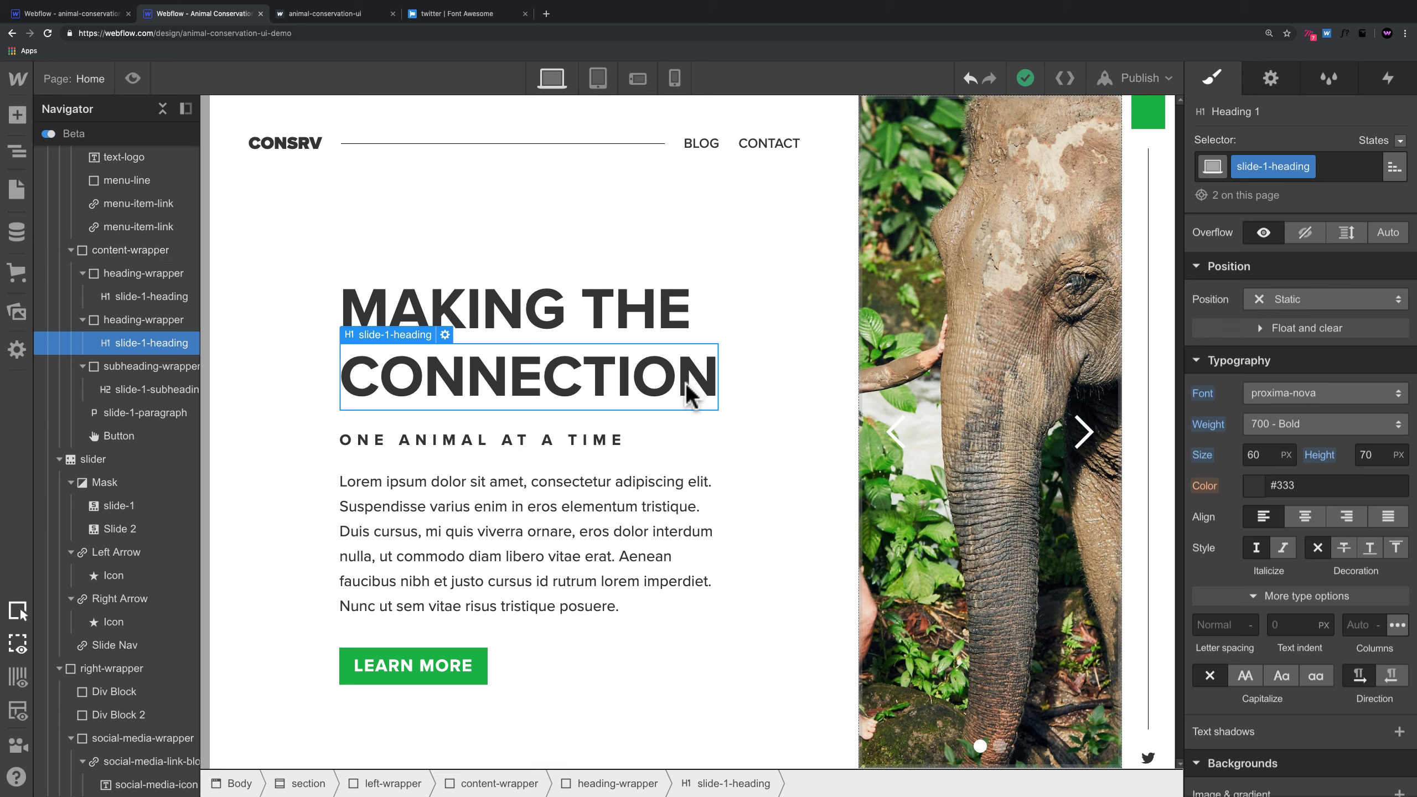
click(1148, 758)
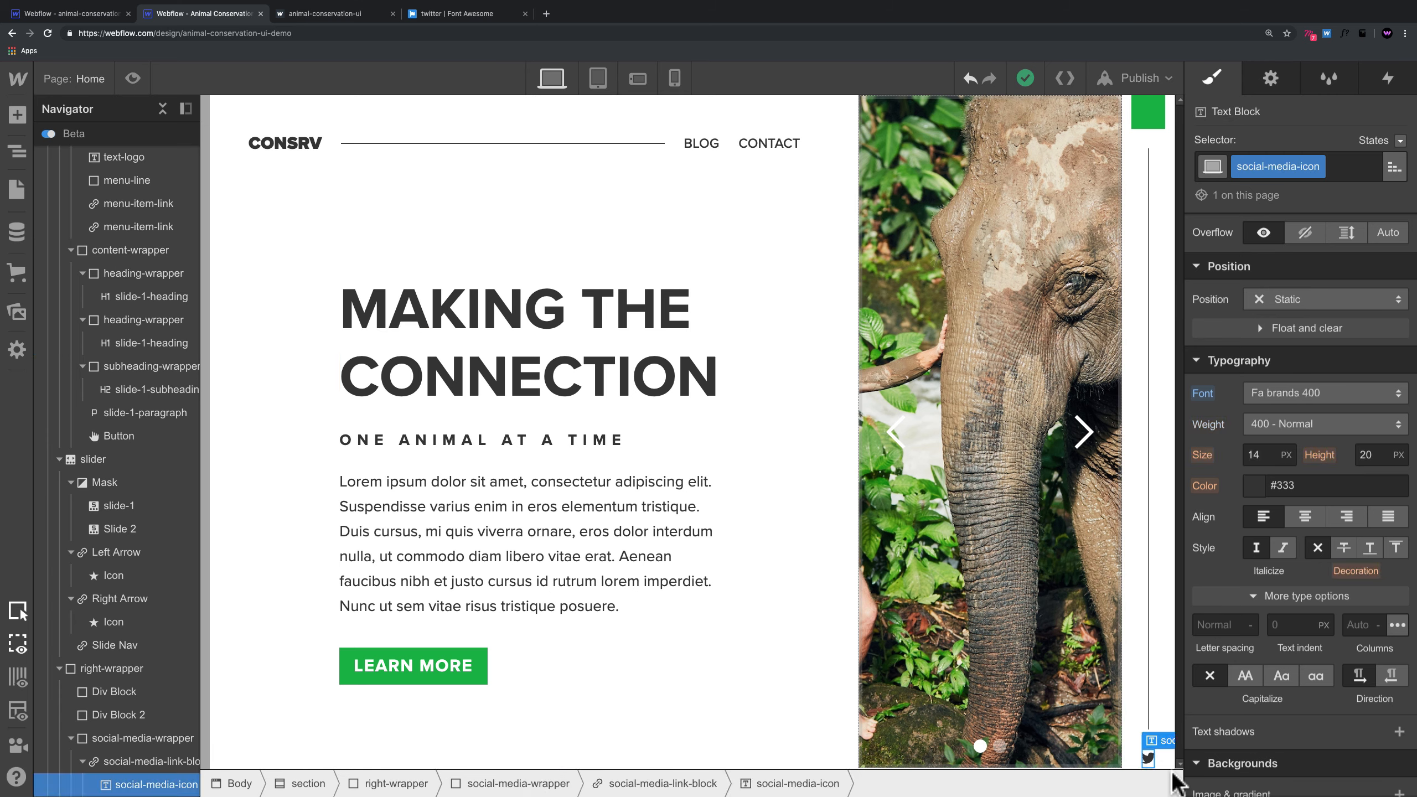
scroll(1283, 642, down, 1)
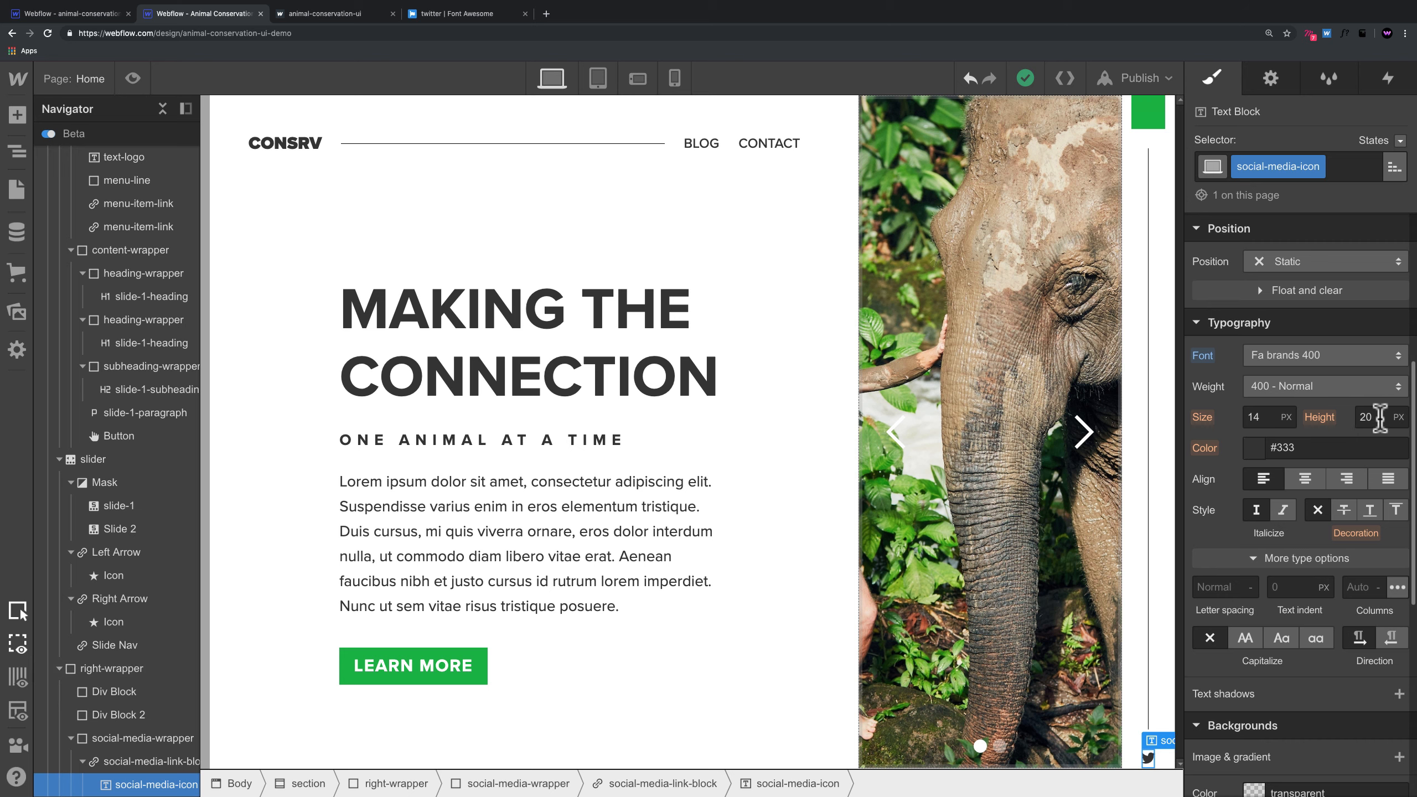
Step: Copy the social-media-link-block and paste two duplicates of it inside the social-media-wrapper
click(683, 785)
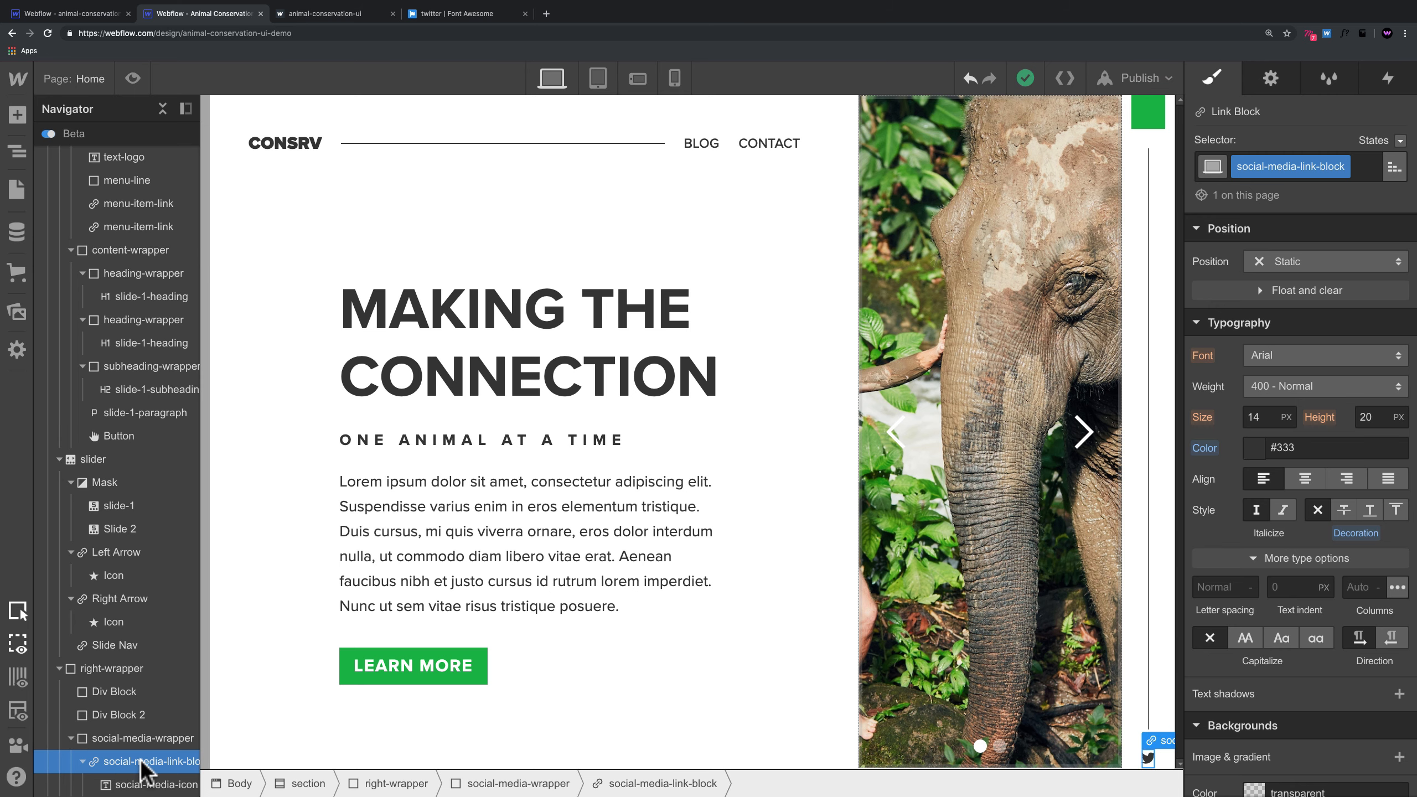
key(super+c)
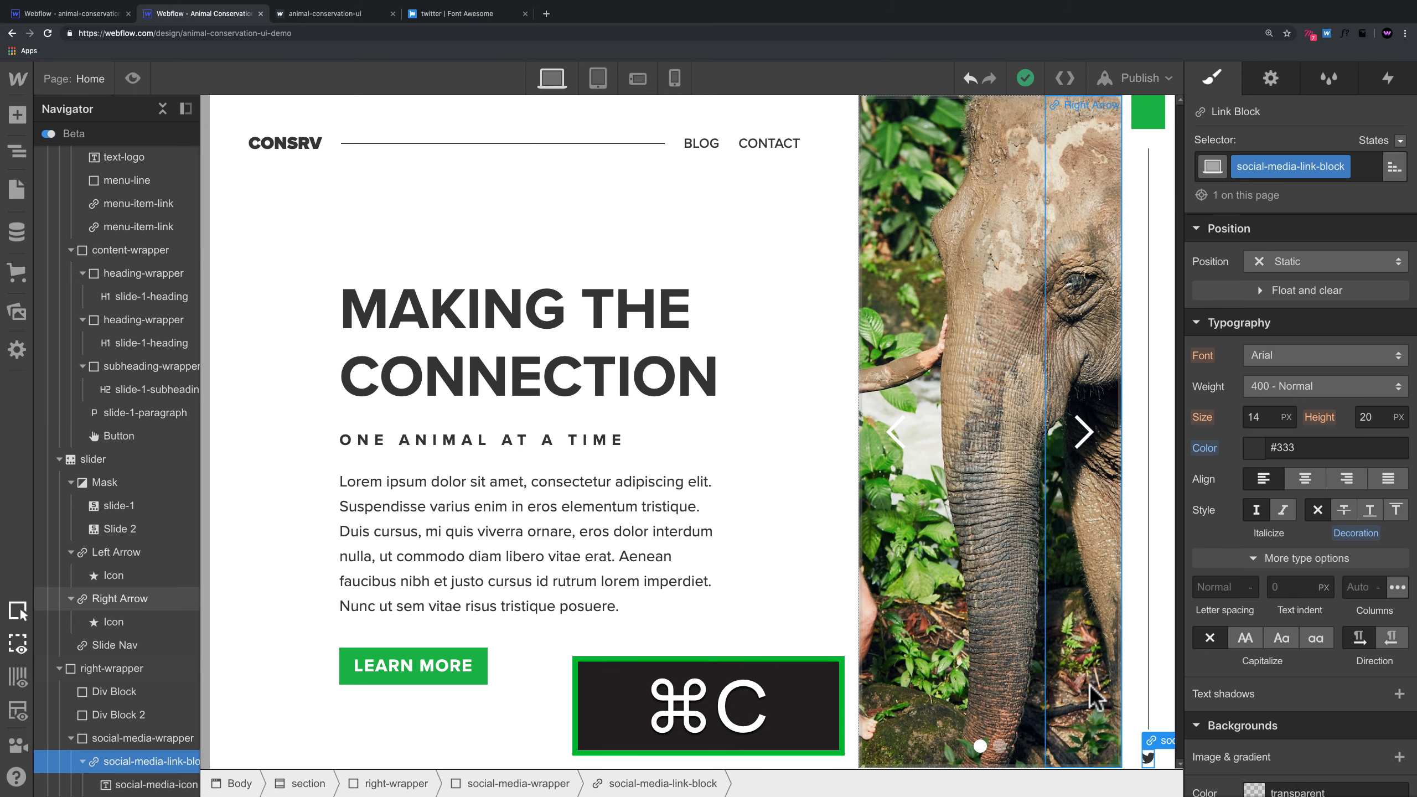
key(super+v)
key(super+v)
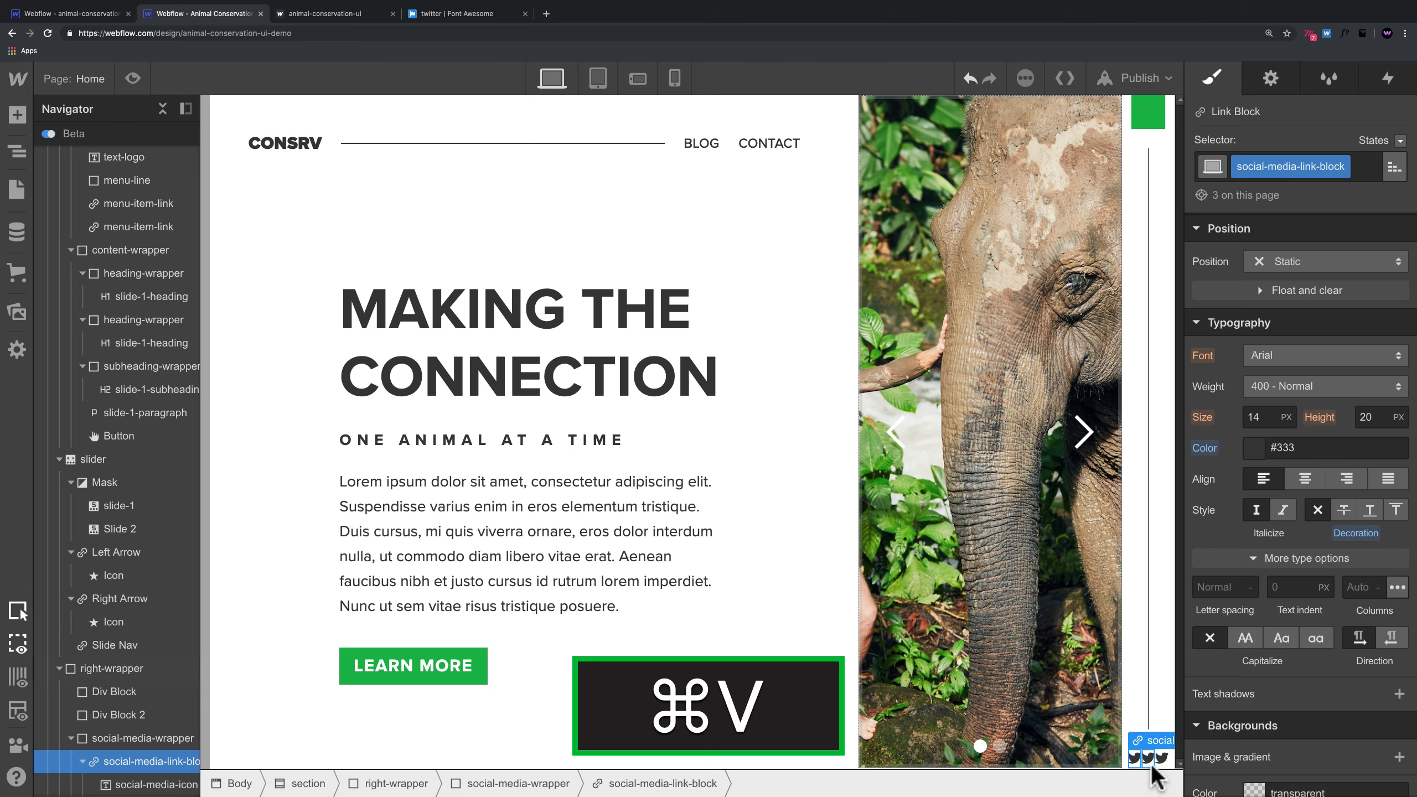
Step: Set the social-media-wrapper's display to flex with a vertical direction
click(516, 783)
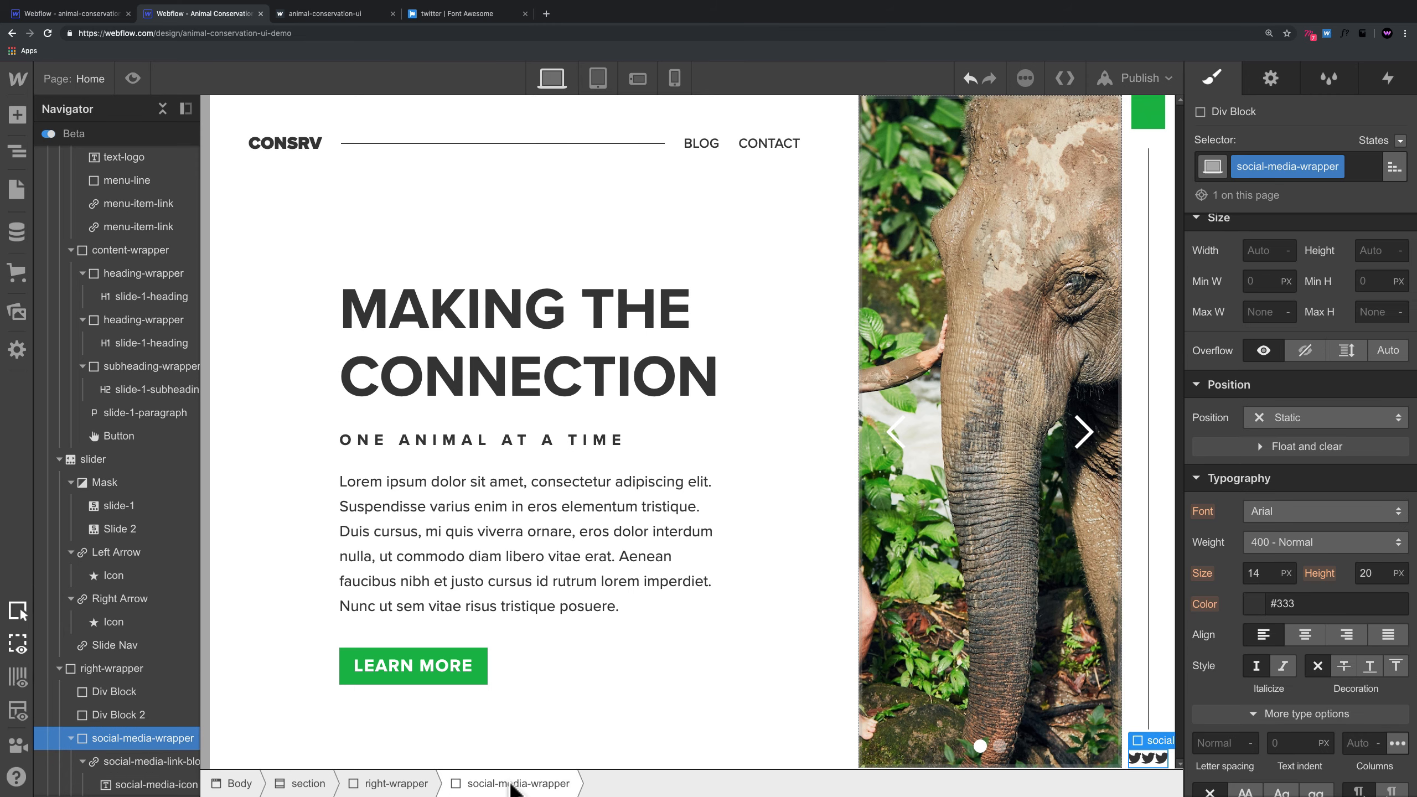
scroll(1337, 441, up, 5)
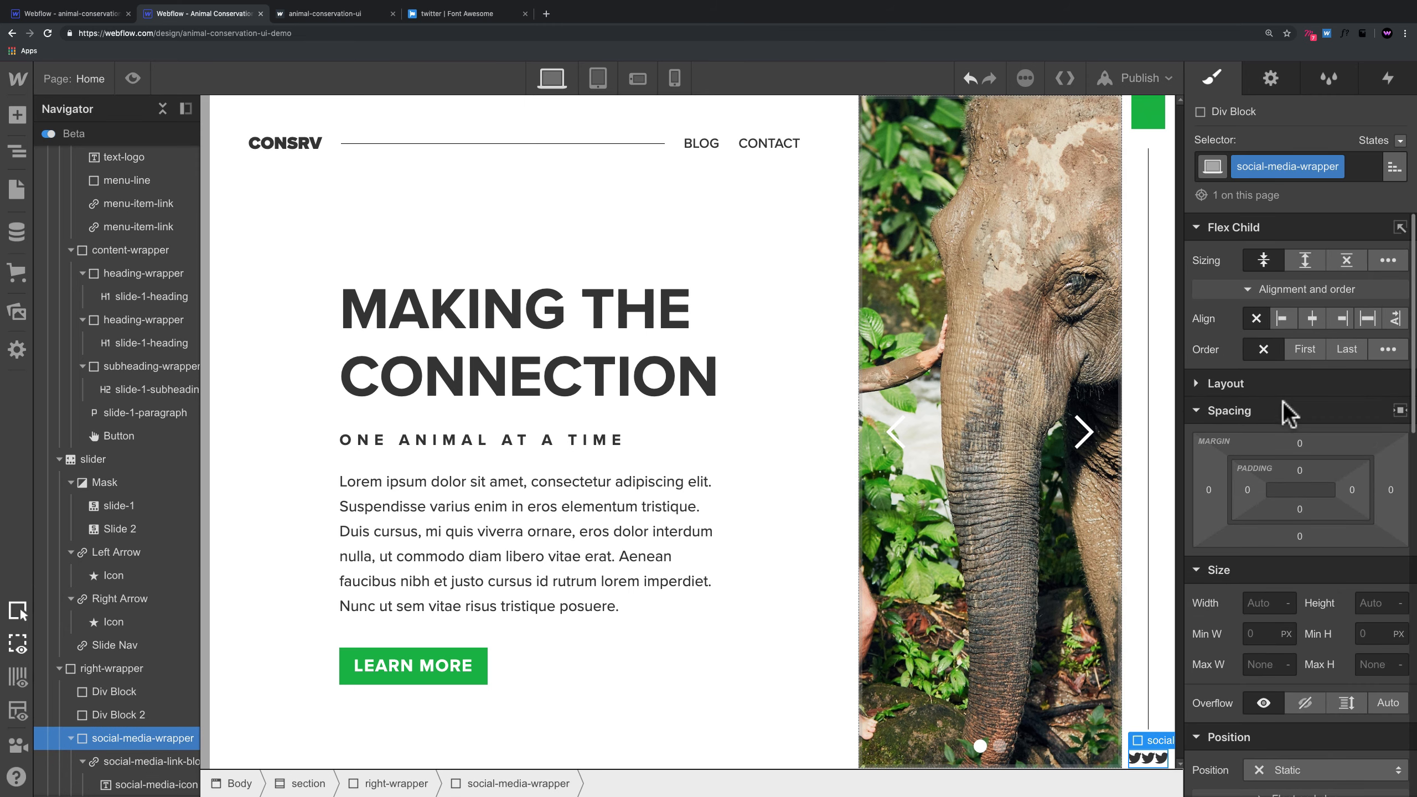
click(1275, 382)
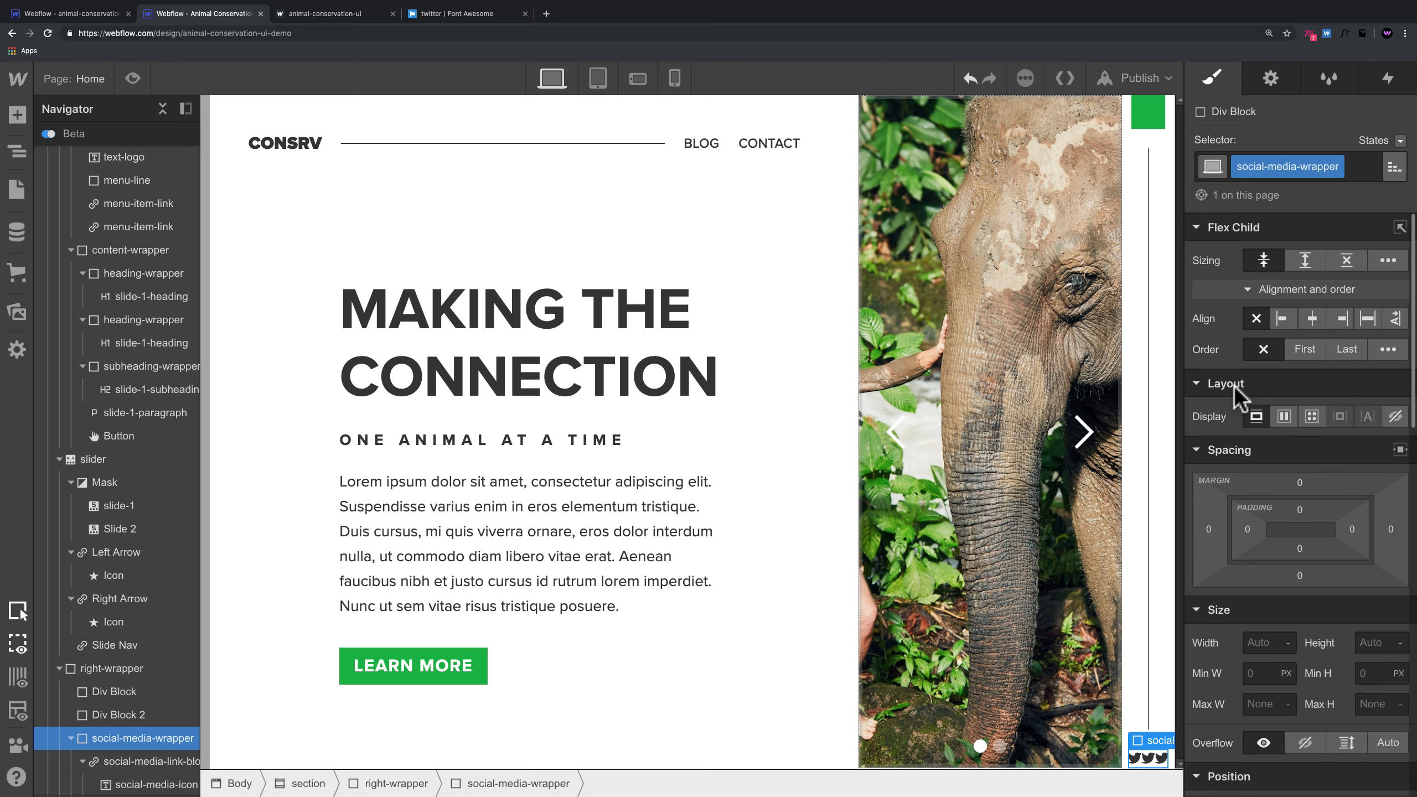
click(1284, 417)
click(1347, 456)
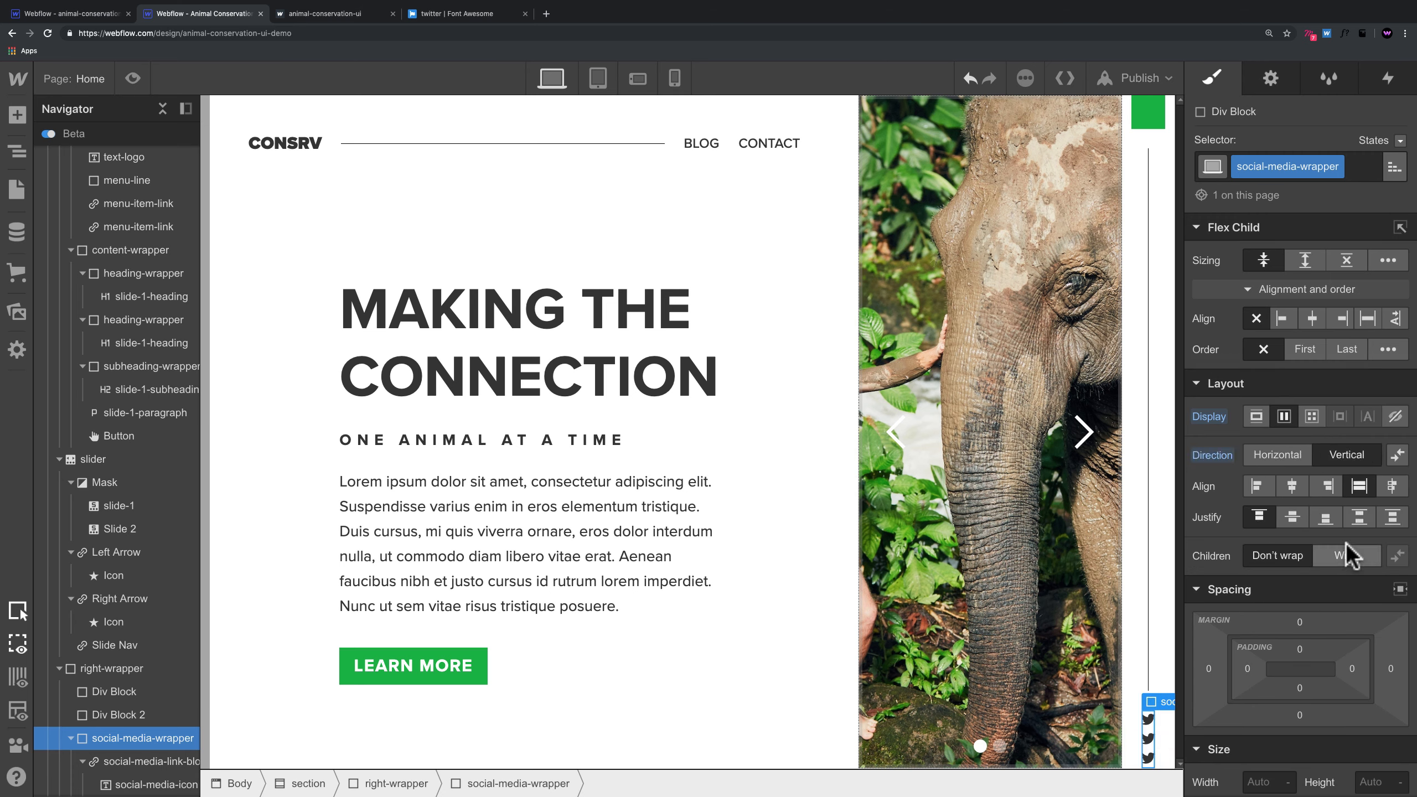
Step: Try a 10 px bottom margin on the social-media-icon text block, and undo it
click(1149, 717)
click(1300, 421)
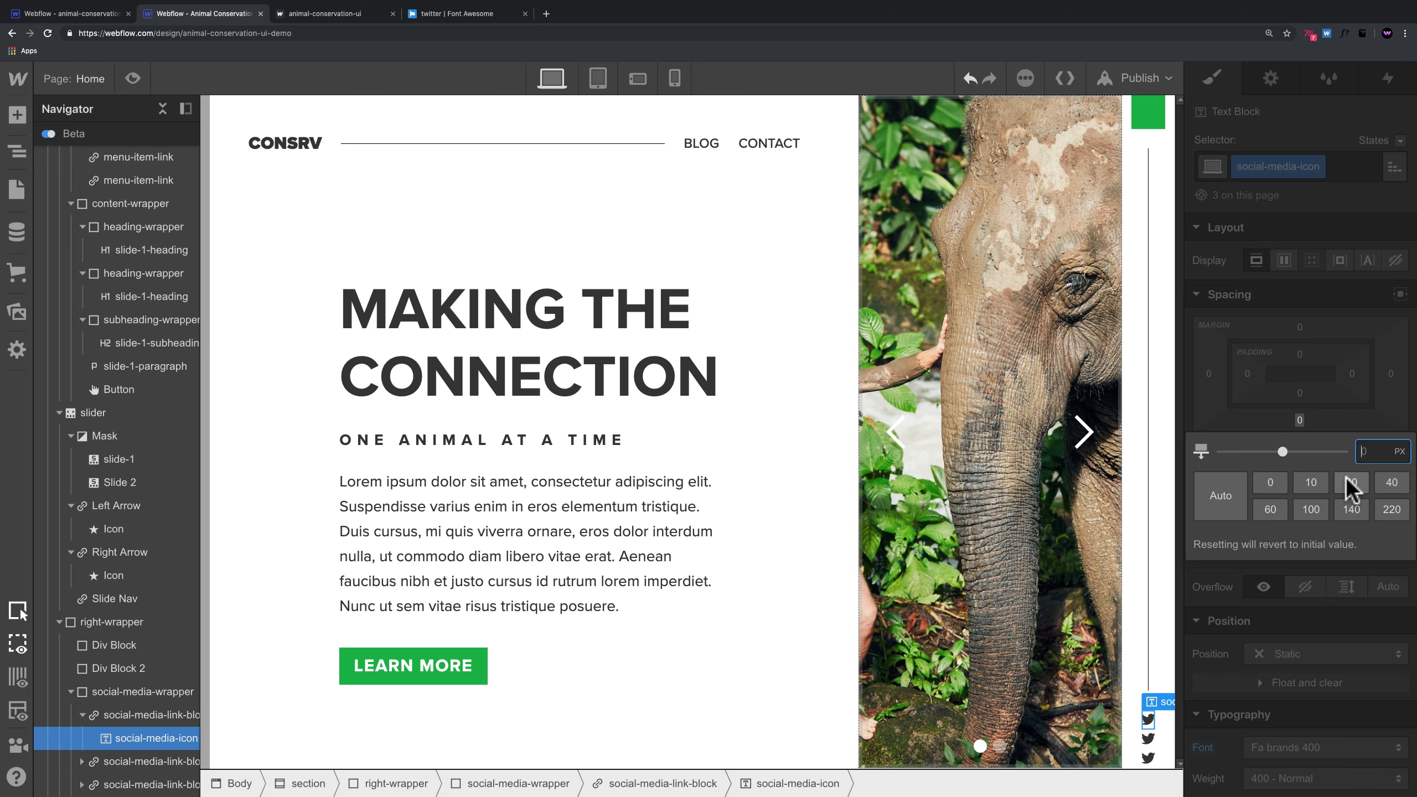
click(1311, 482)
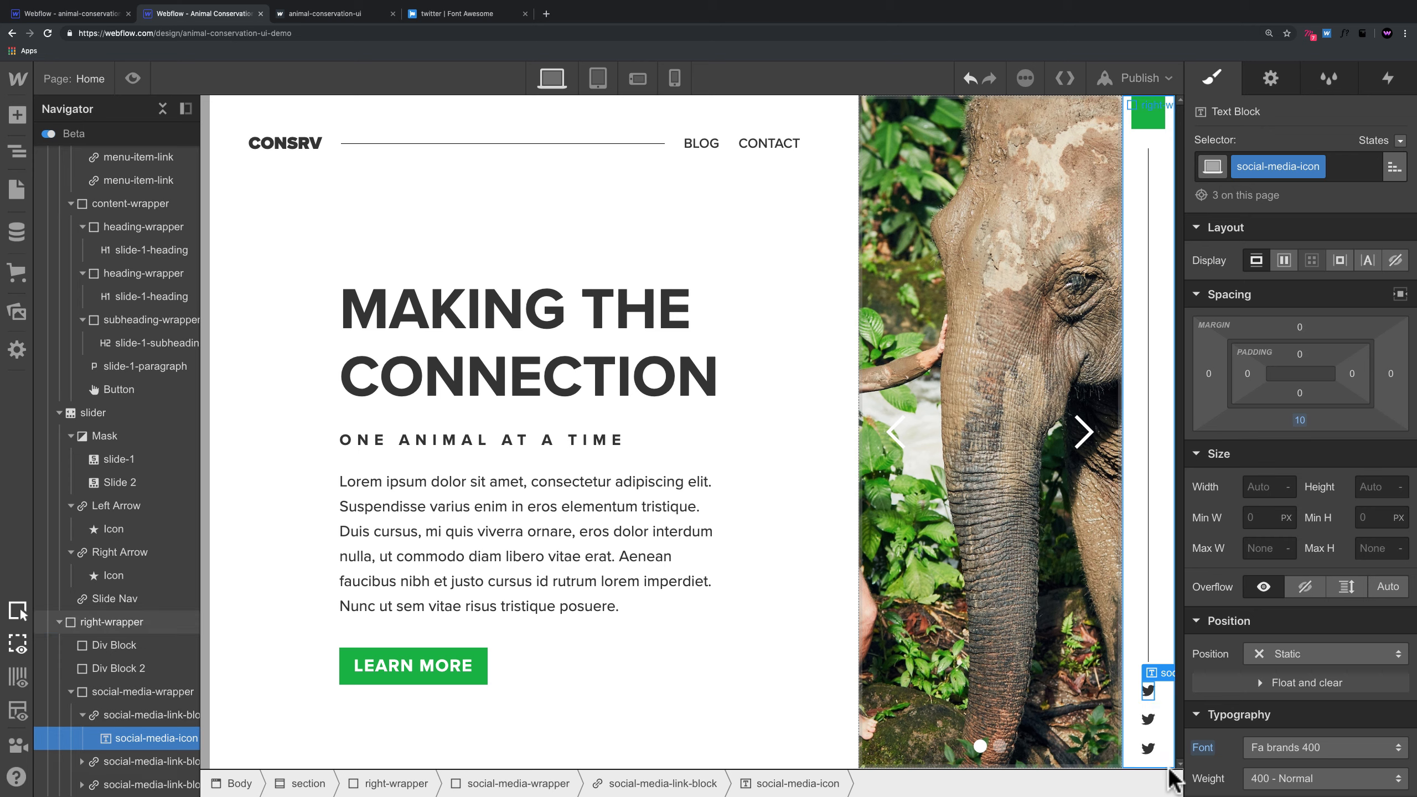
key(super+z)
key(super+z)
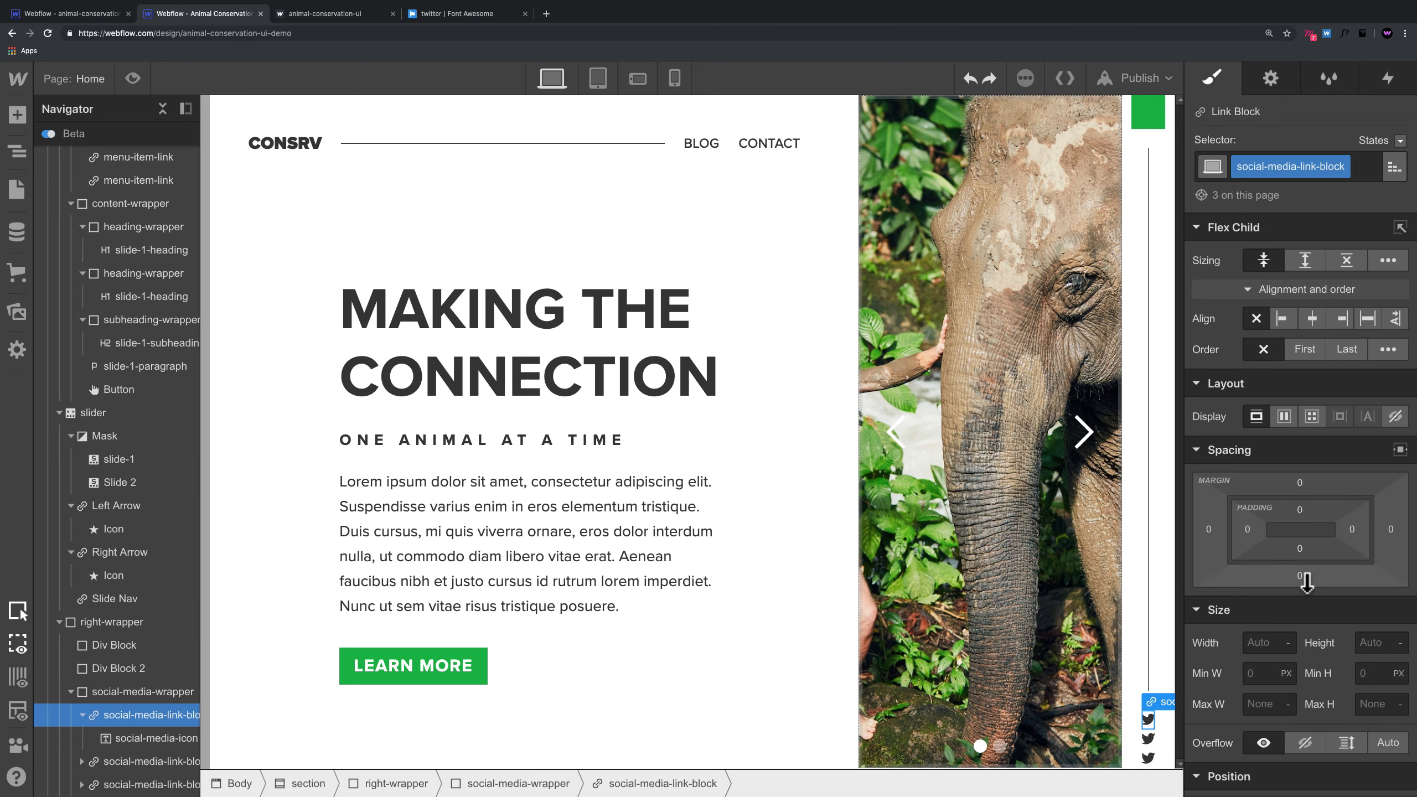
Step: Set the bottom margin of the social-media-link-block to 10 px
click(1302, 578)
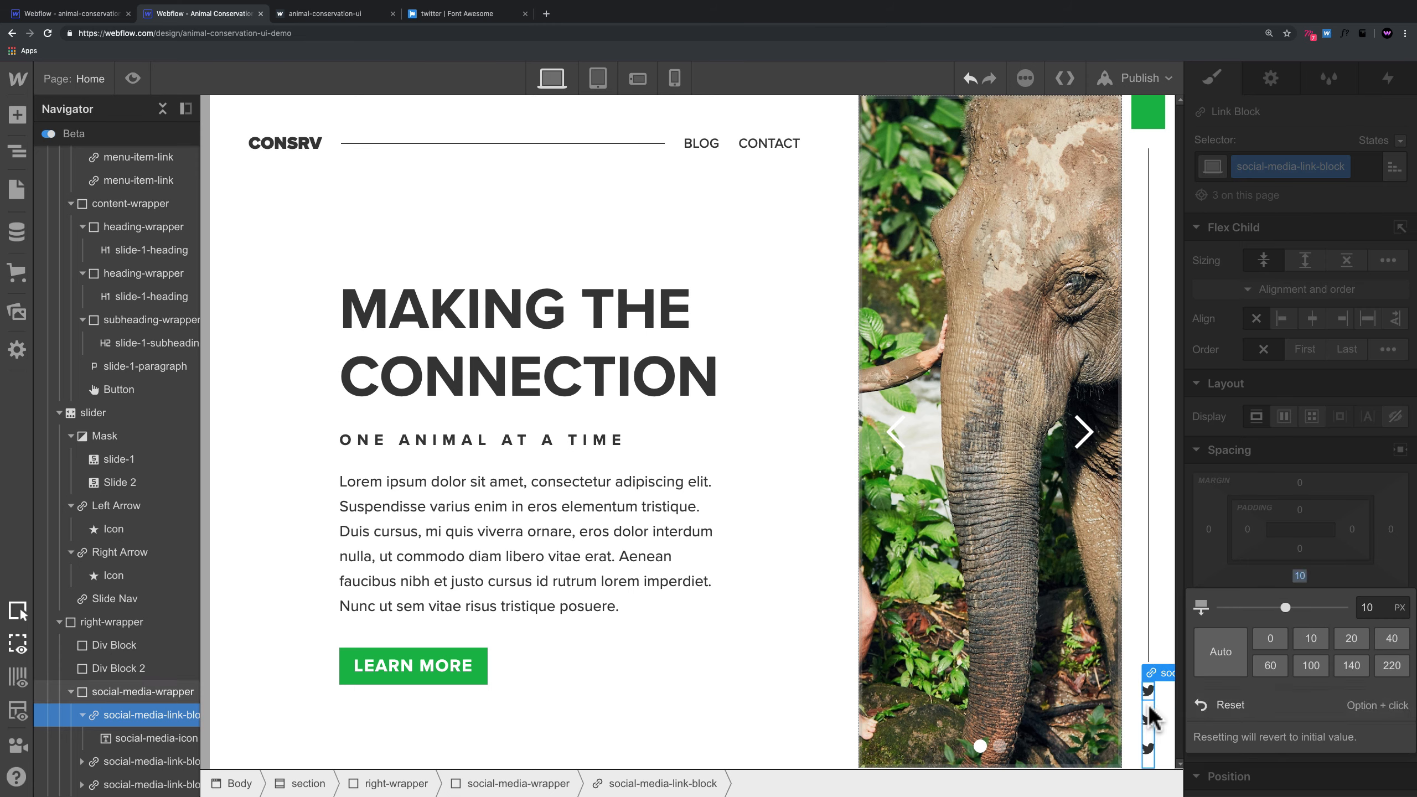
click(1148, 723)
click(1148, 696)
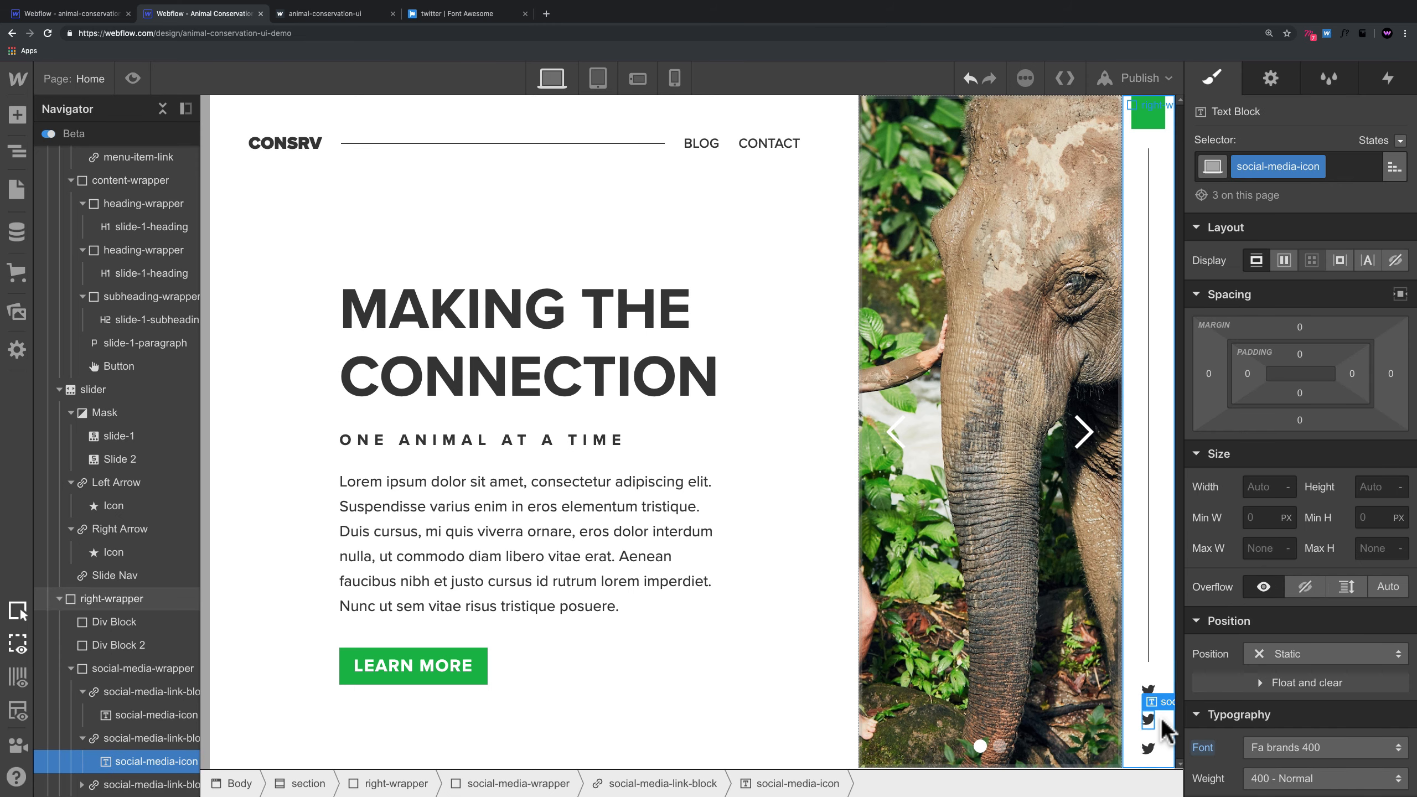
click(1148, 692)
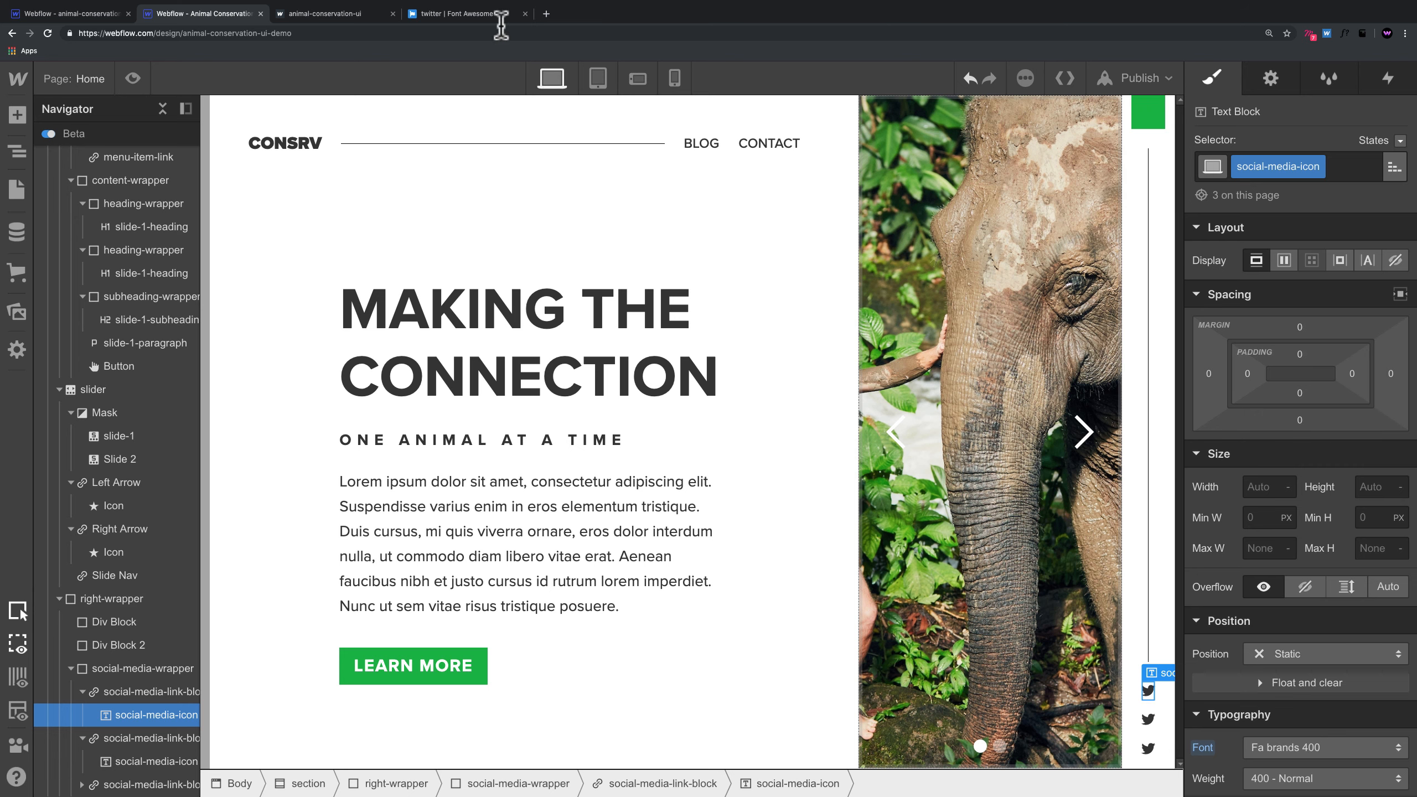
Step: Switch to the Font Awesome site, search for facebook, and copy the Unicode glyph of the facebook-f icon
click(469, 14)
click(484, 146)
text(fa)
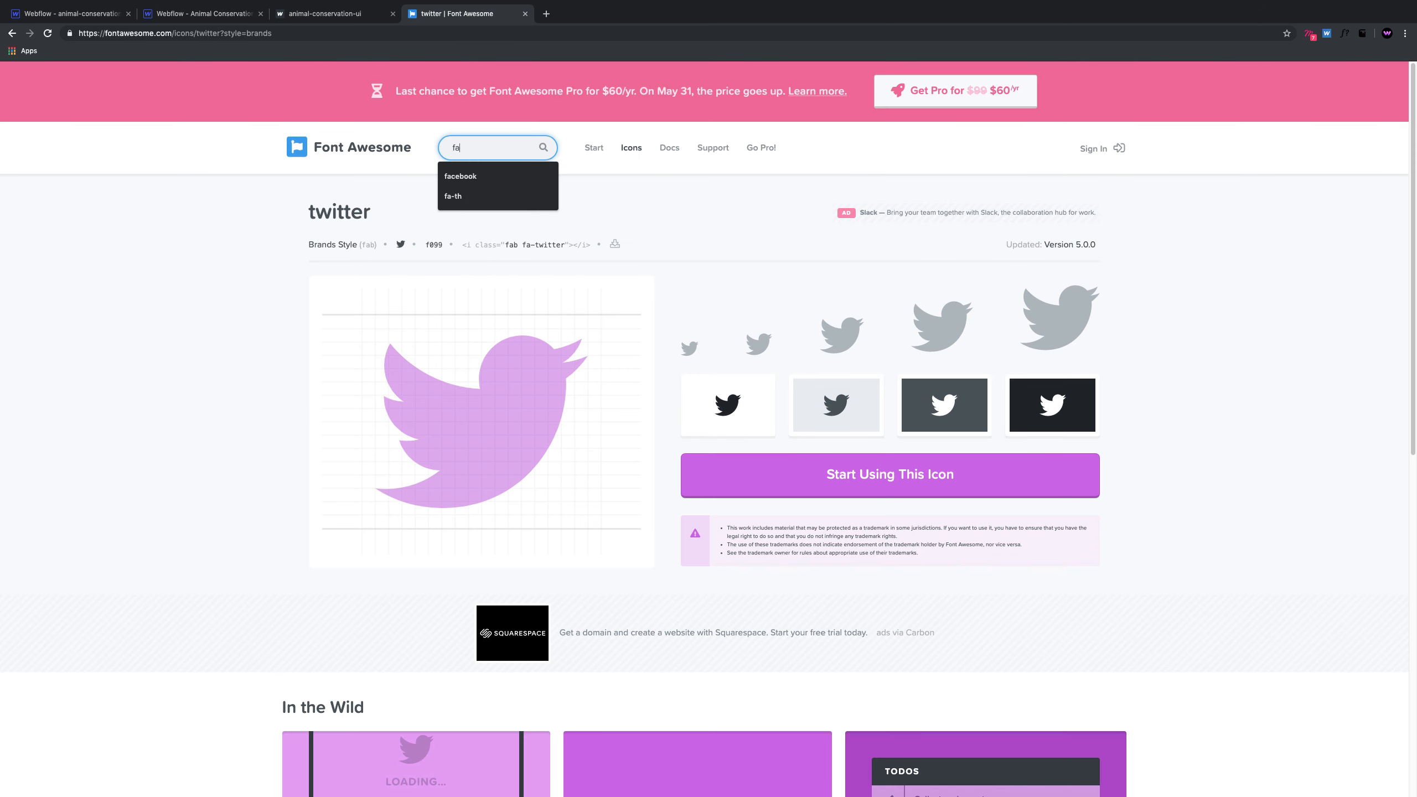
text(cebook)
key(Return)
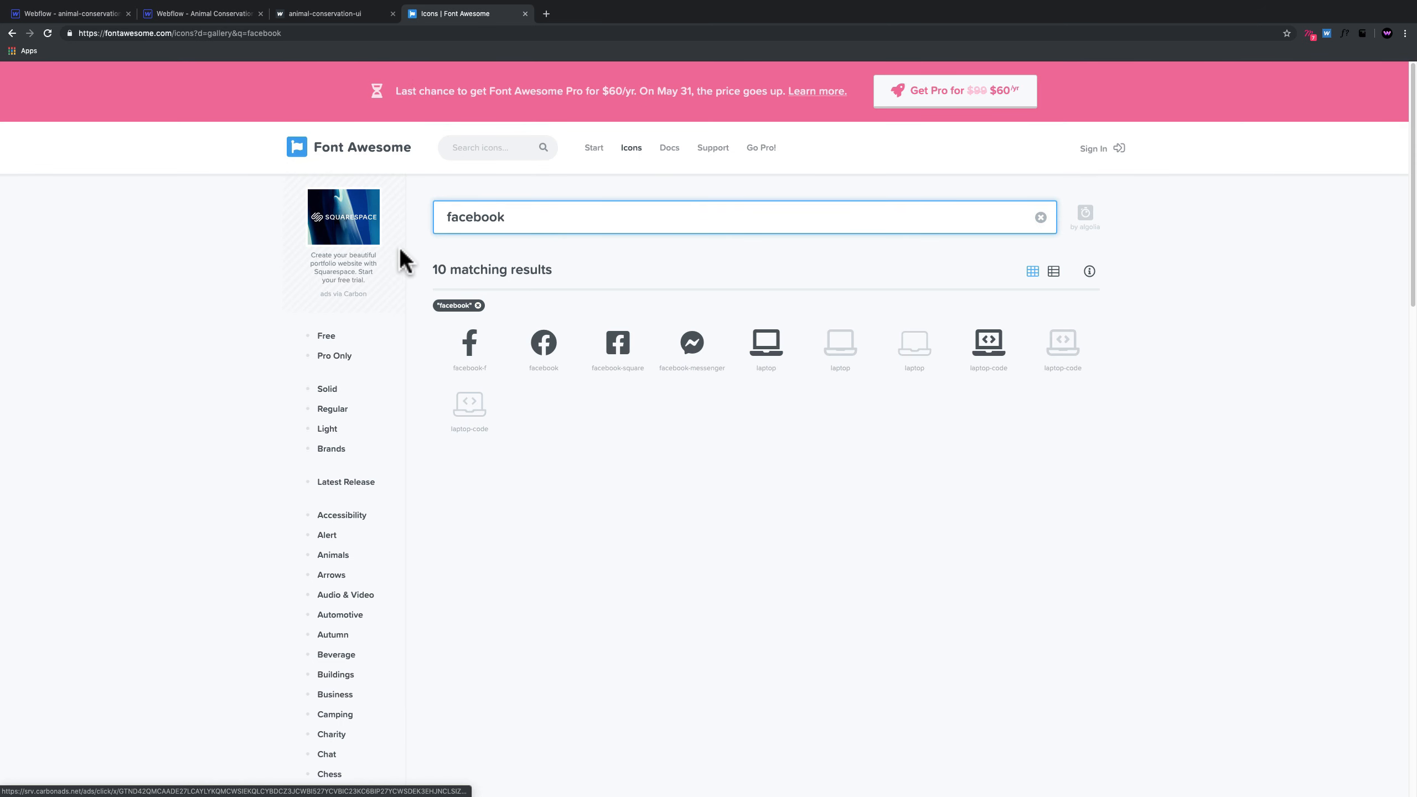
click(475, 344)
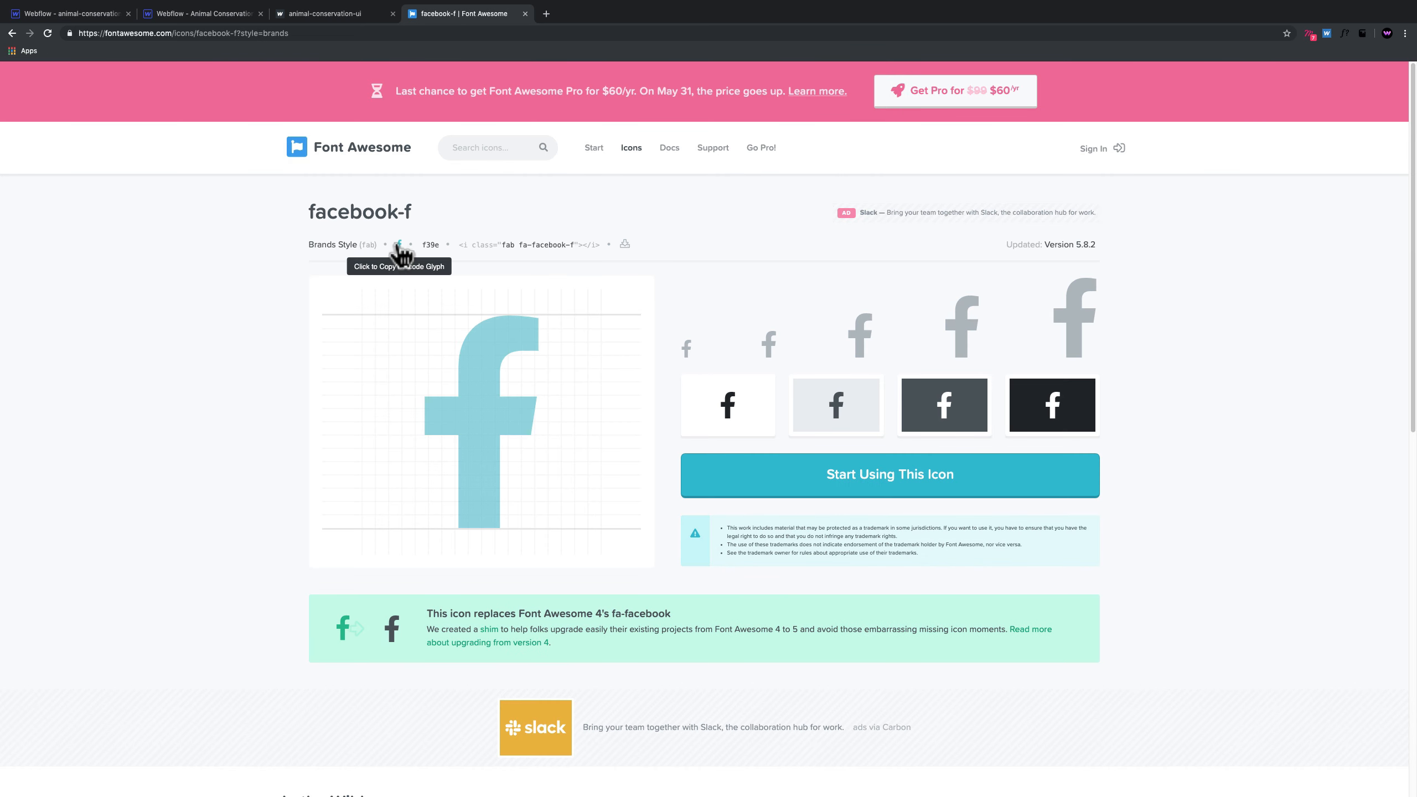
click(398, 246)
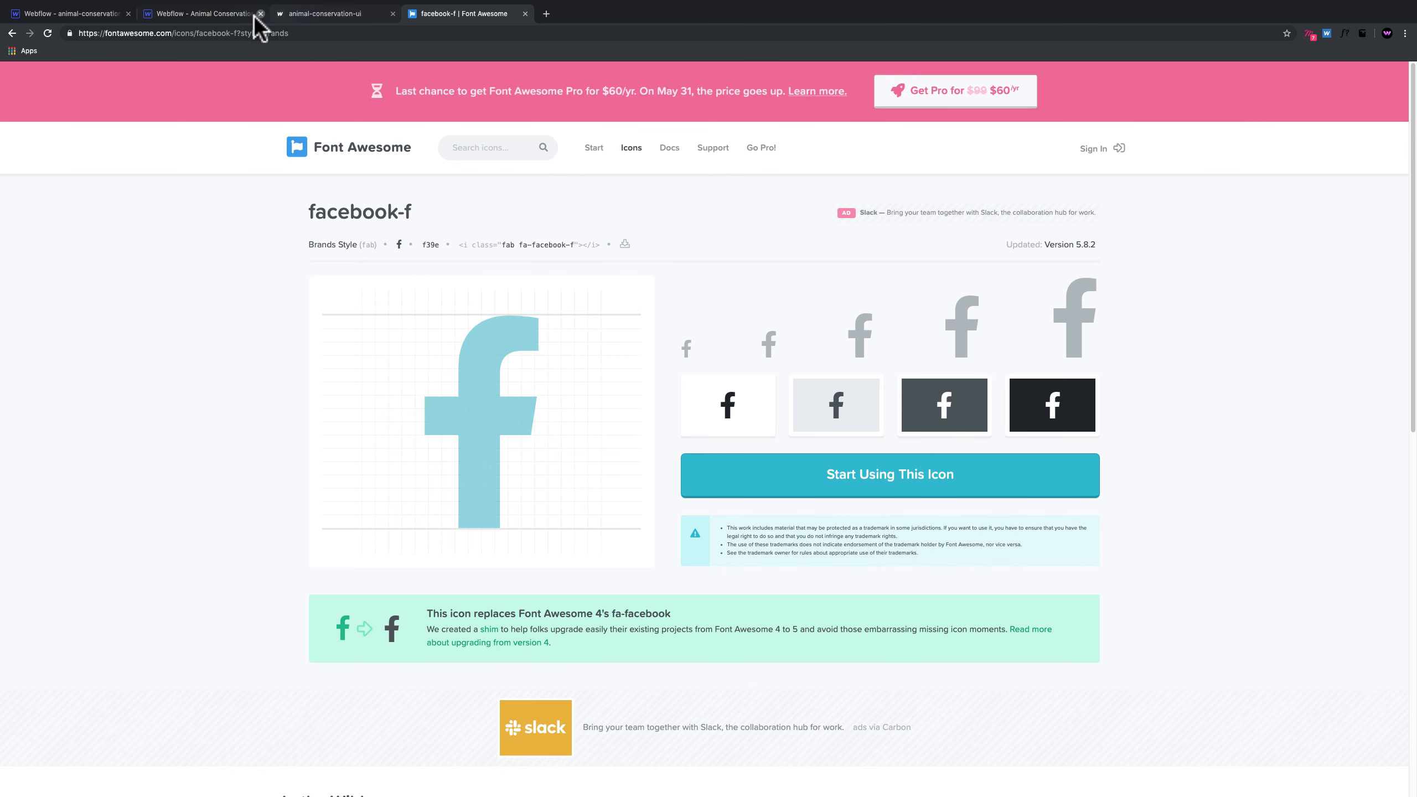
Step: Back in Webflow, replace the Twitter glyph in the second social-media-icon with the copied facebook-f glyph
click(202, 14)
double_click(1148, 719)
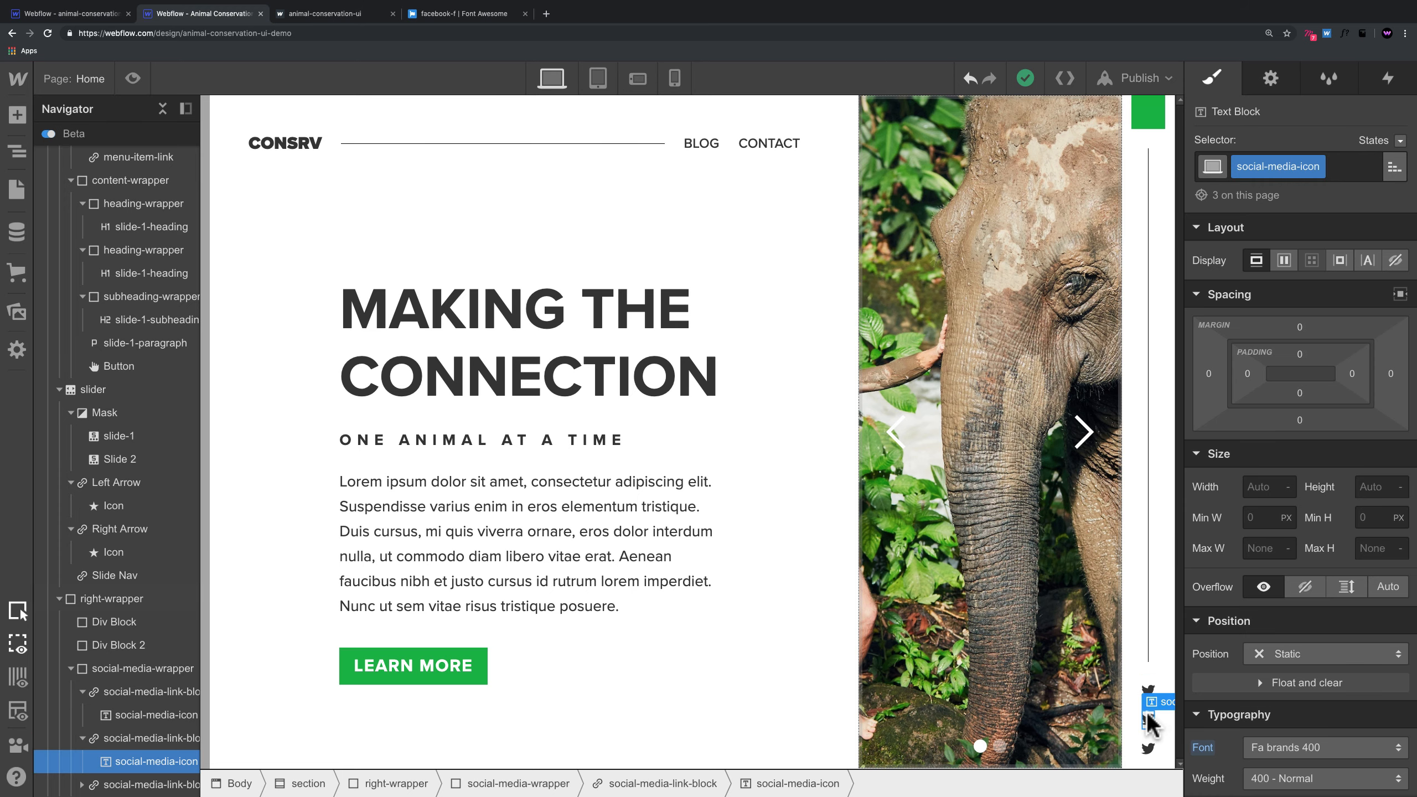
key(super+v)
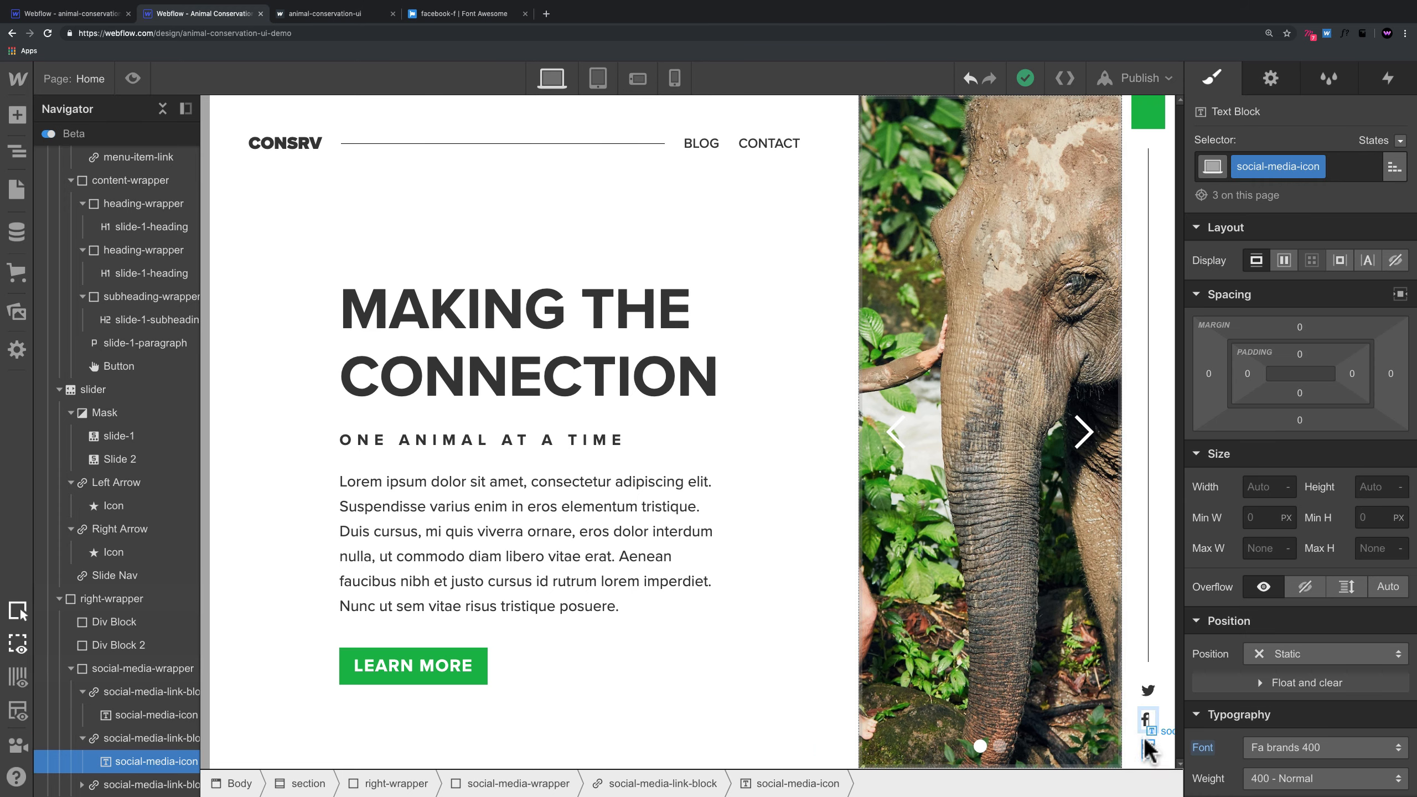
Step: Switch to the Font Awesome site, search for youtube, and copy the Unicode glyph of the youtube icon
click(440, 13)
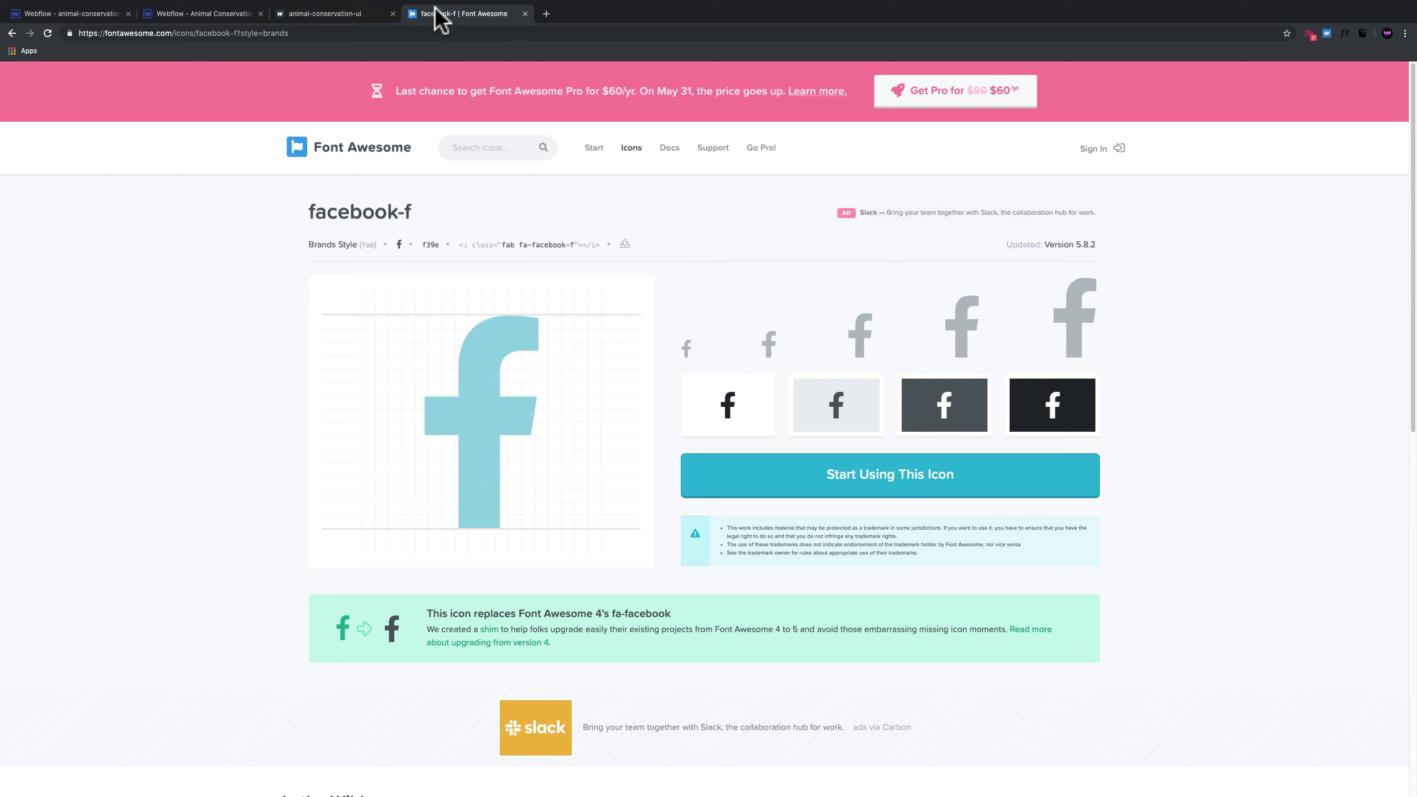
click(488, 147)
text(dr)
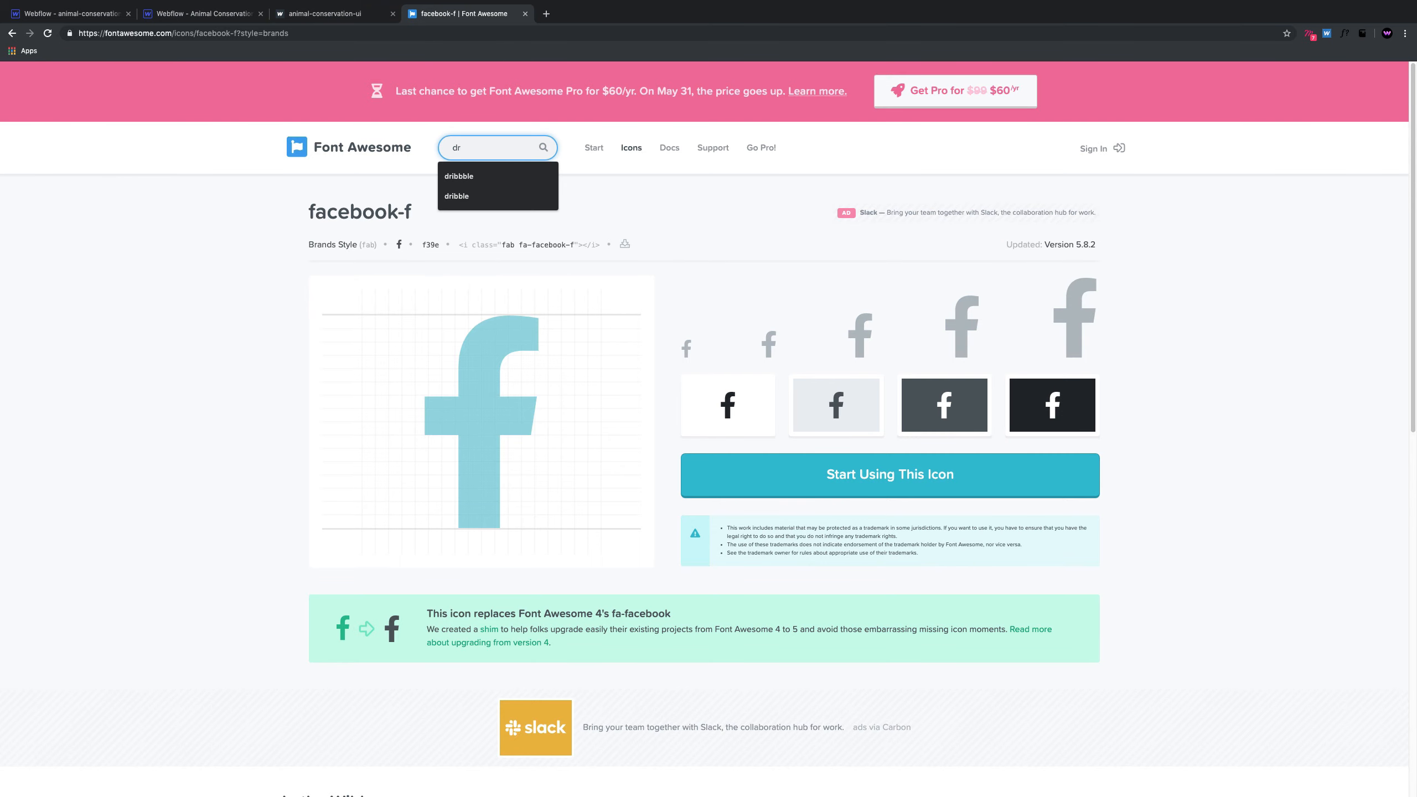
key(BackSpace)
key(BackSpace)
text(youtube)
key(Return)
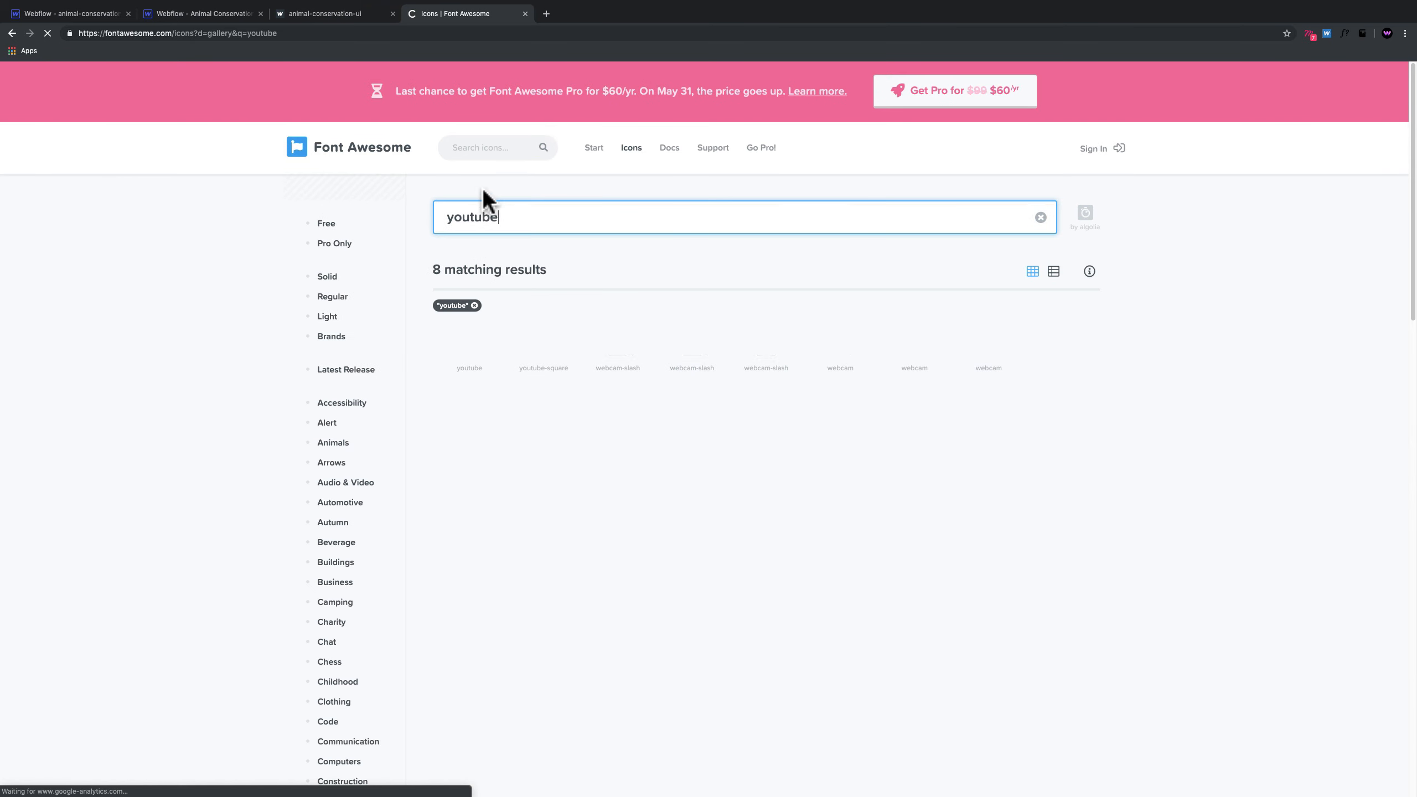
click(475, 357)
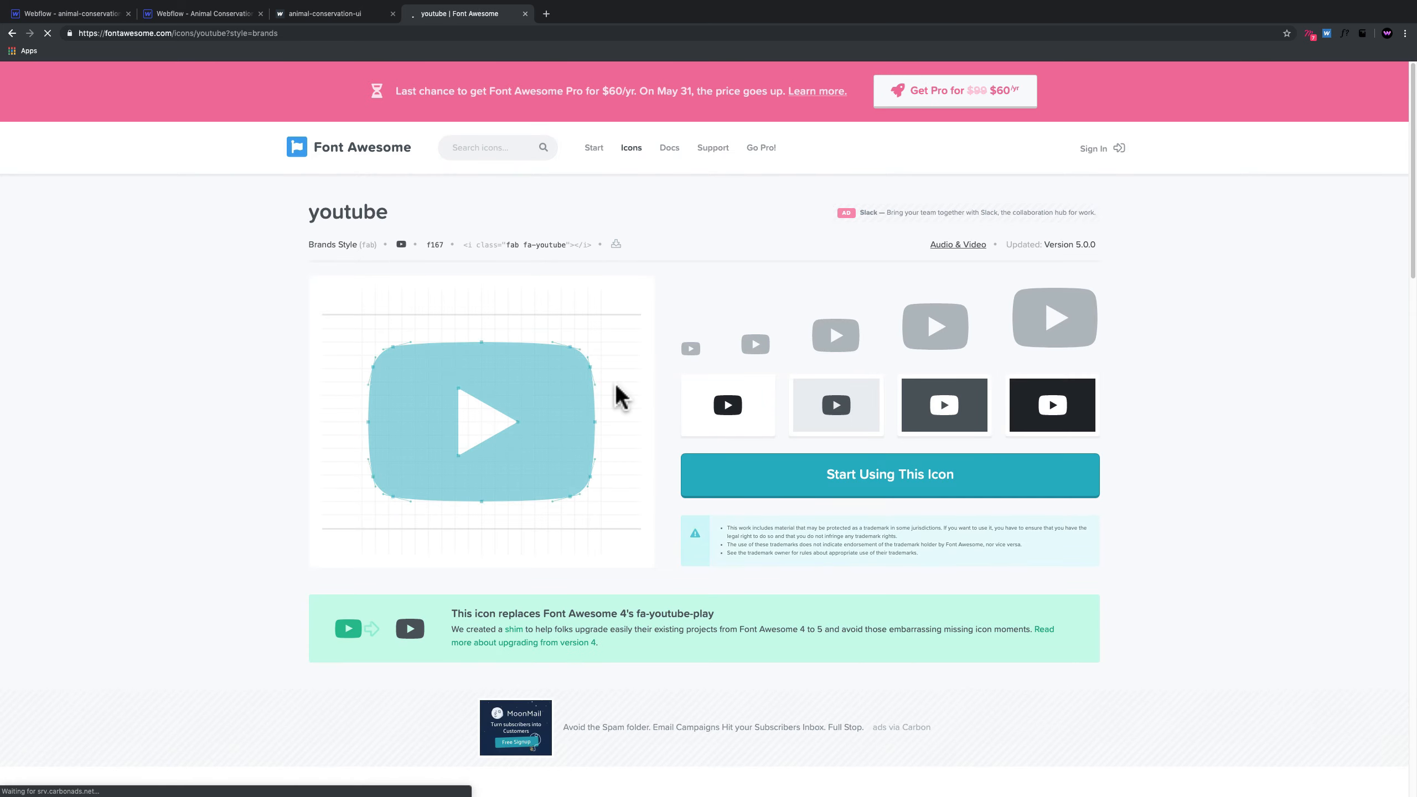
click(402, 249)
Step: Back in Webflow, replace the Twitter glyph in the third social-media-icon with the copied youtube glyph
click(161, 14)
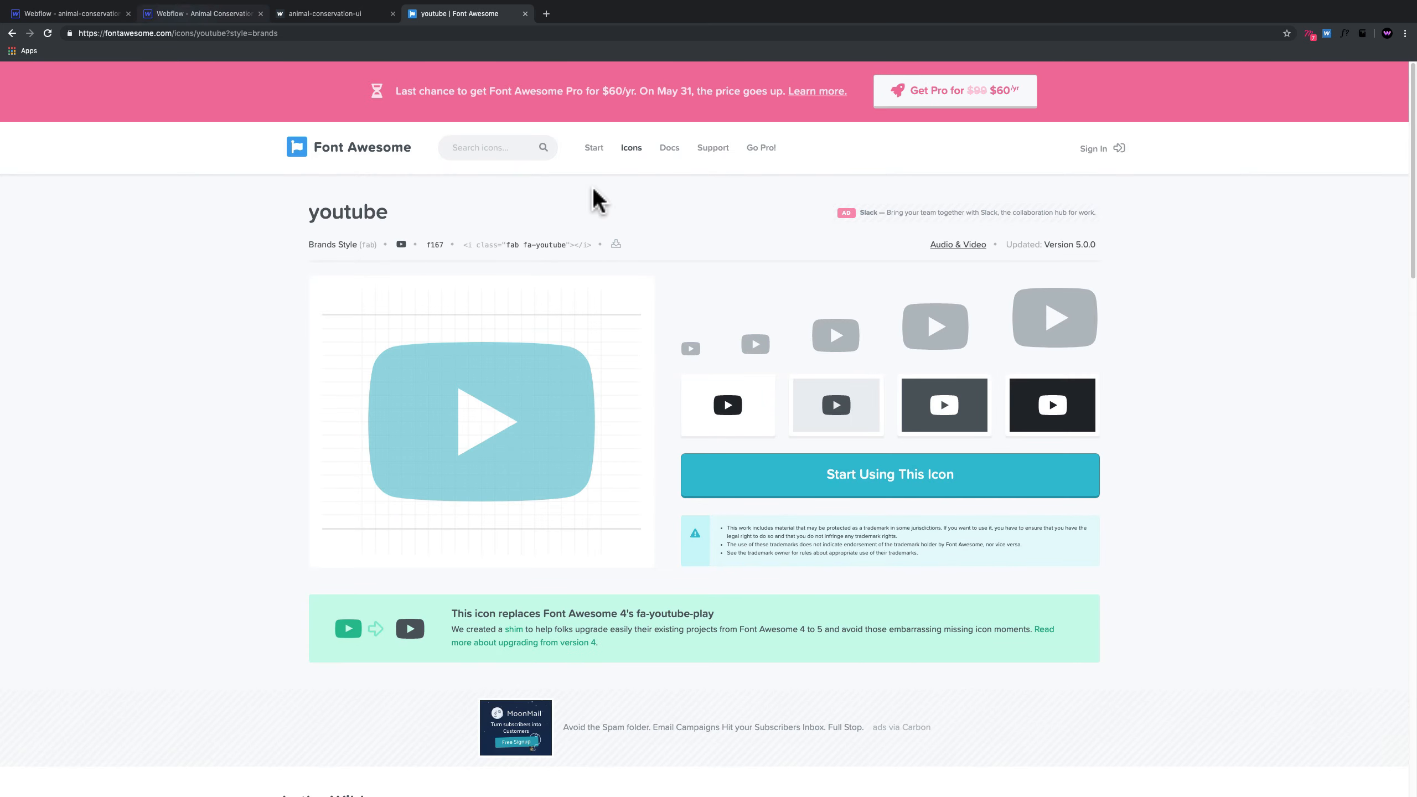
double_click(1147, 748)
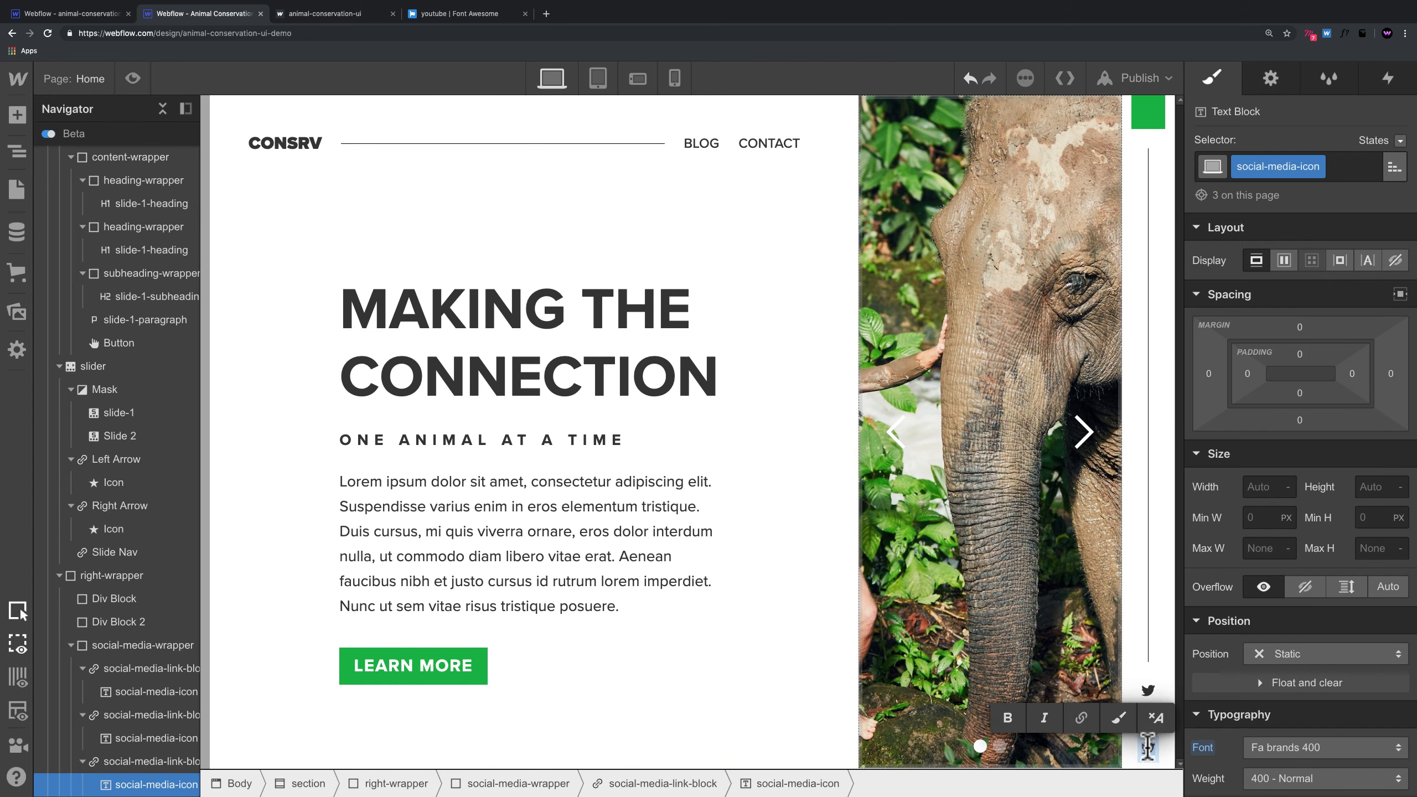
key(super+v)
click(1141, 625)
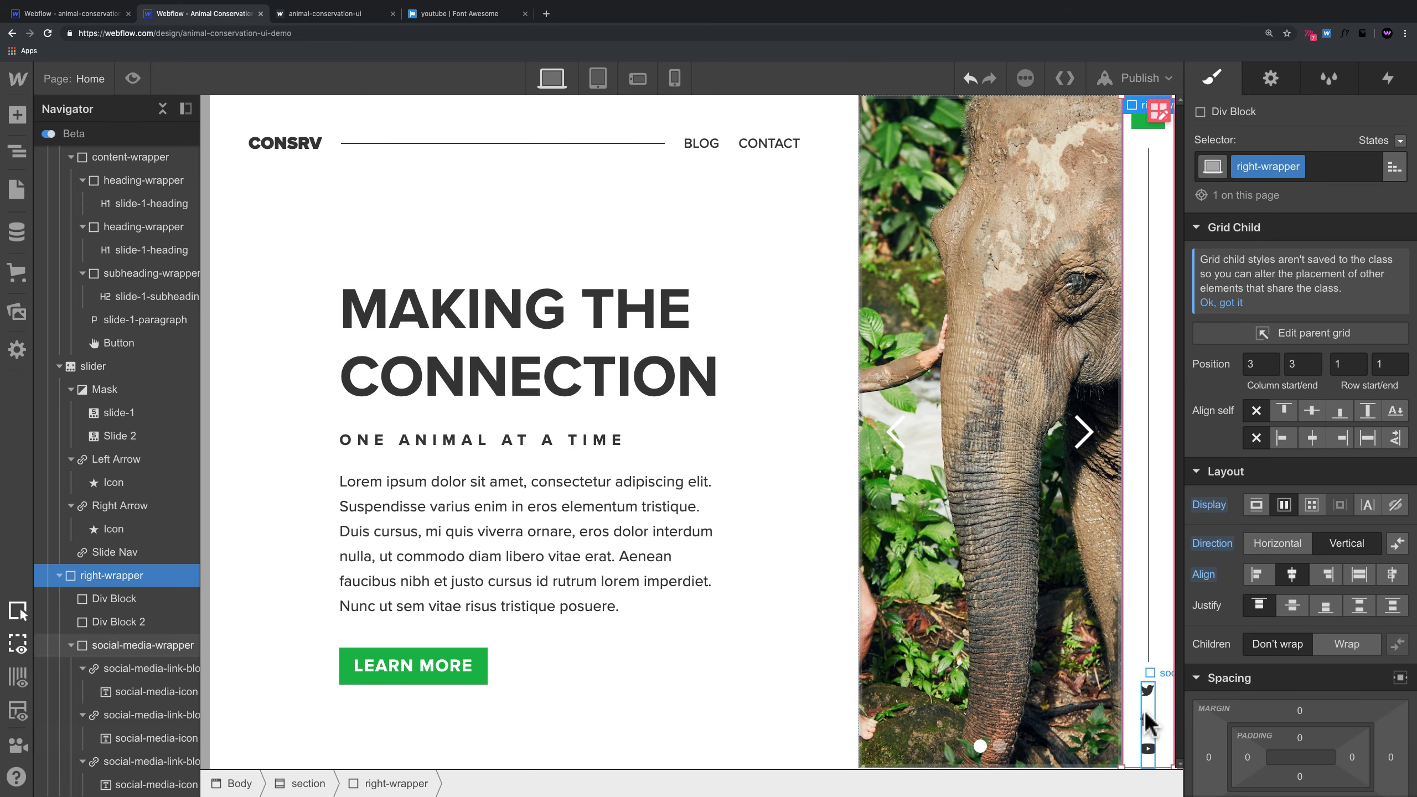
Step: Make the social-media-link-block a horizontal flexbox with its content aligned and justified to the center
click(1148, 725)
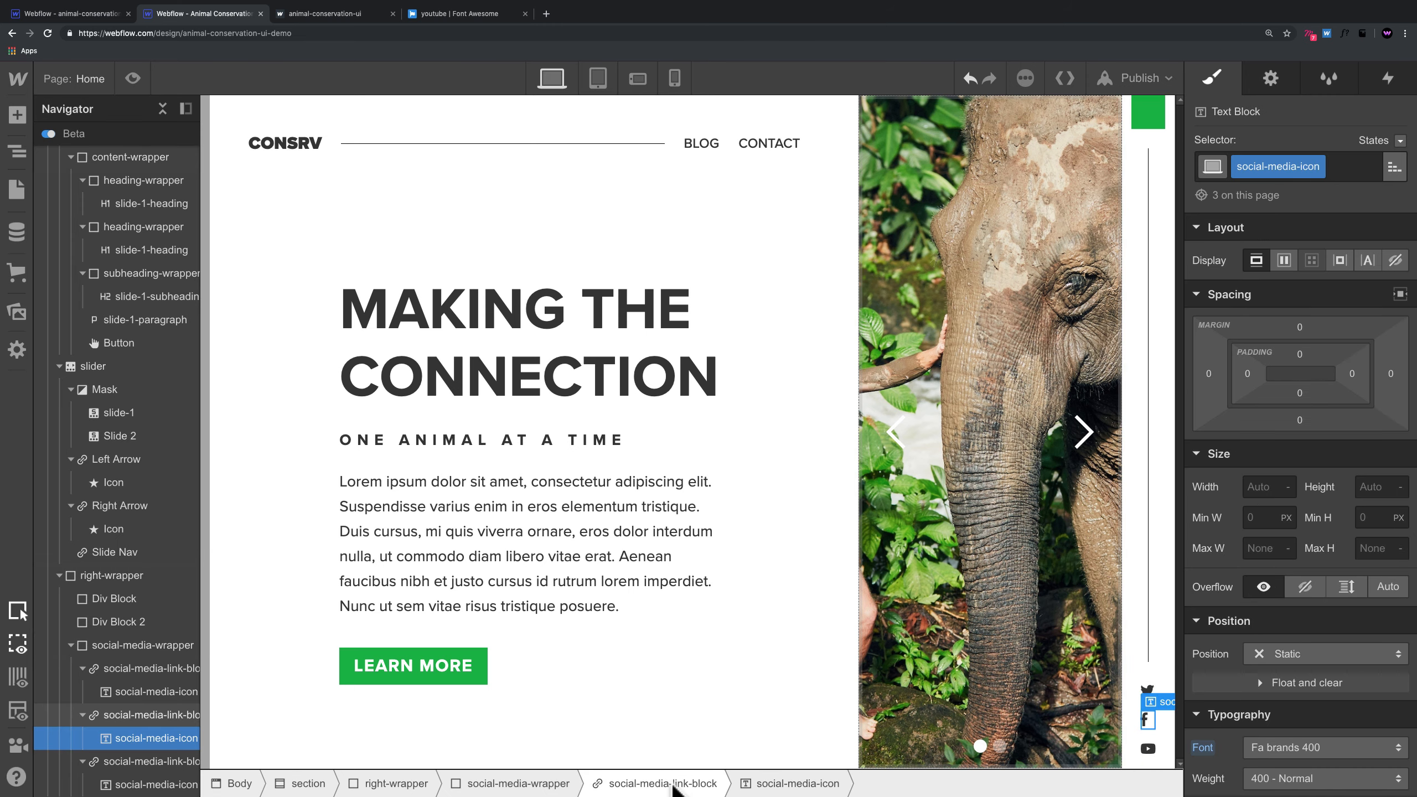
click(655, 783)
click(1285, 418)
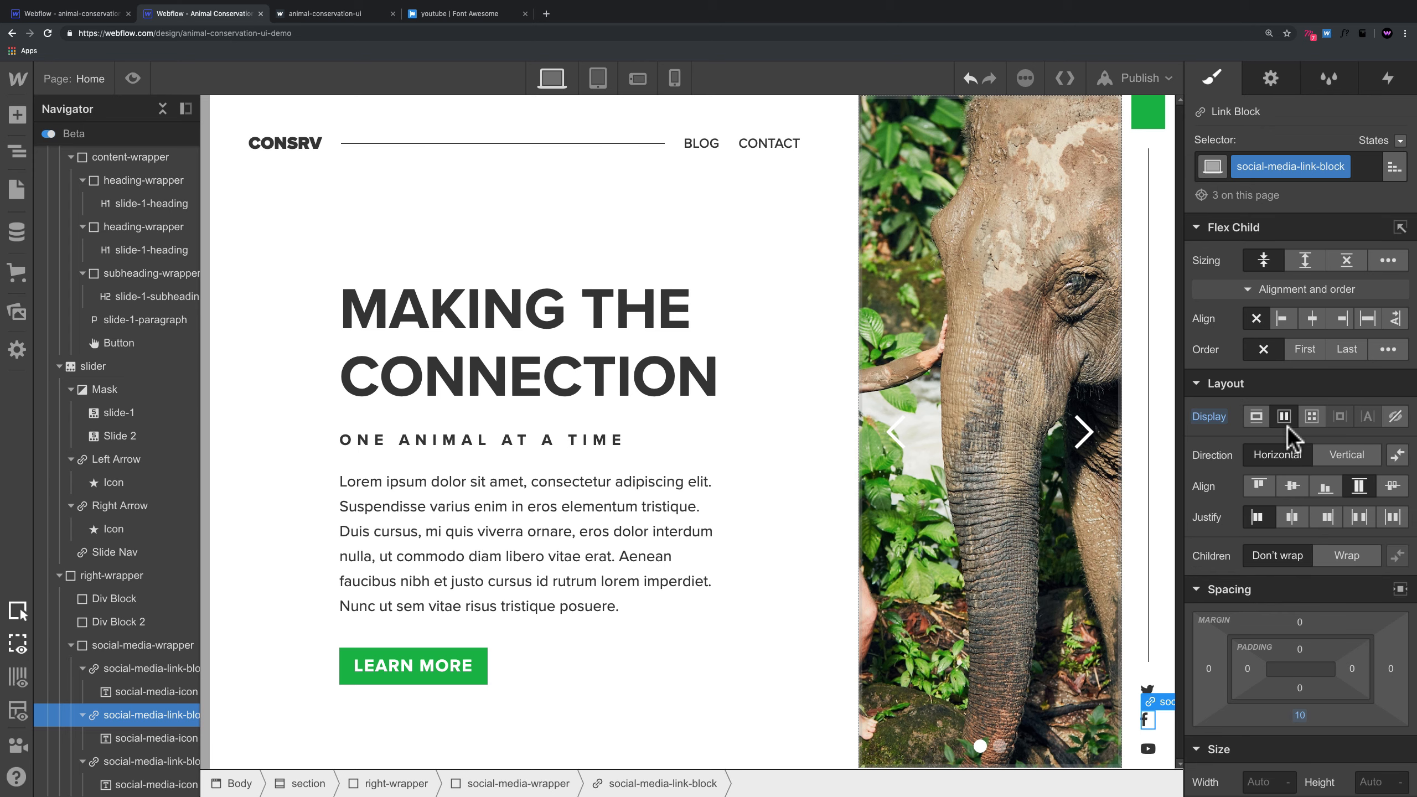
click(1292, 485)
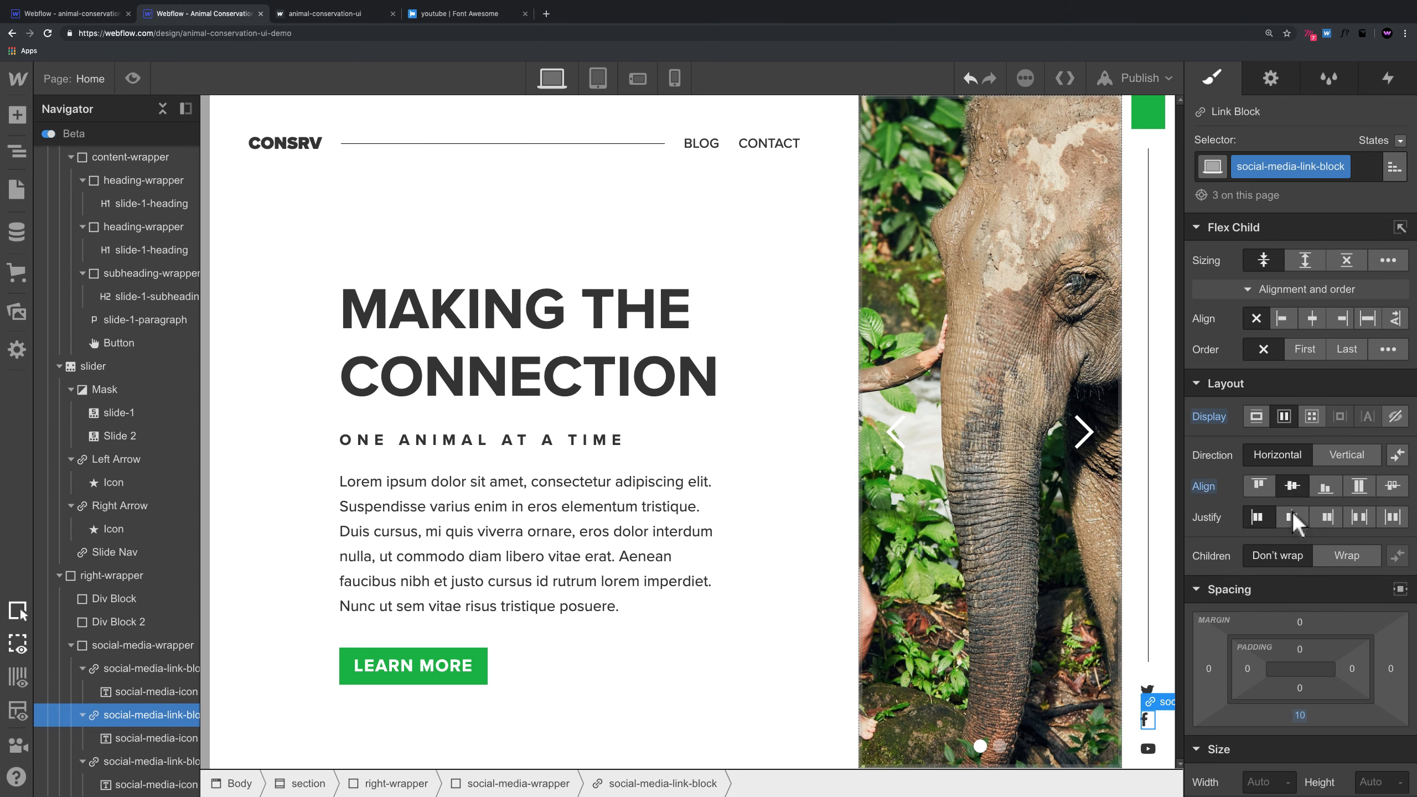
click(1292, 512)
Step: Preview the page to check the stacked social media icons in the right column
click(1150, 643)
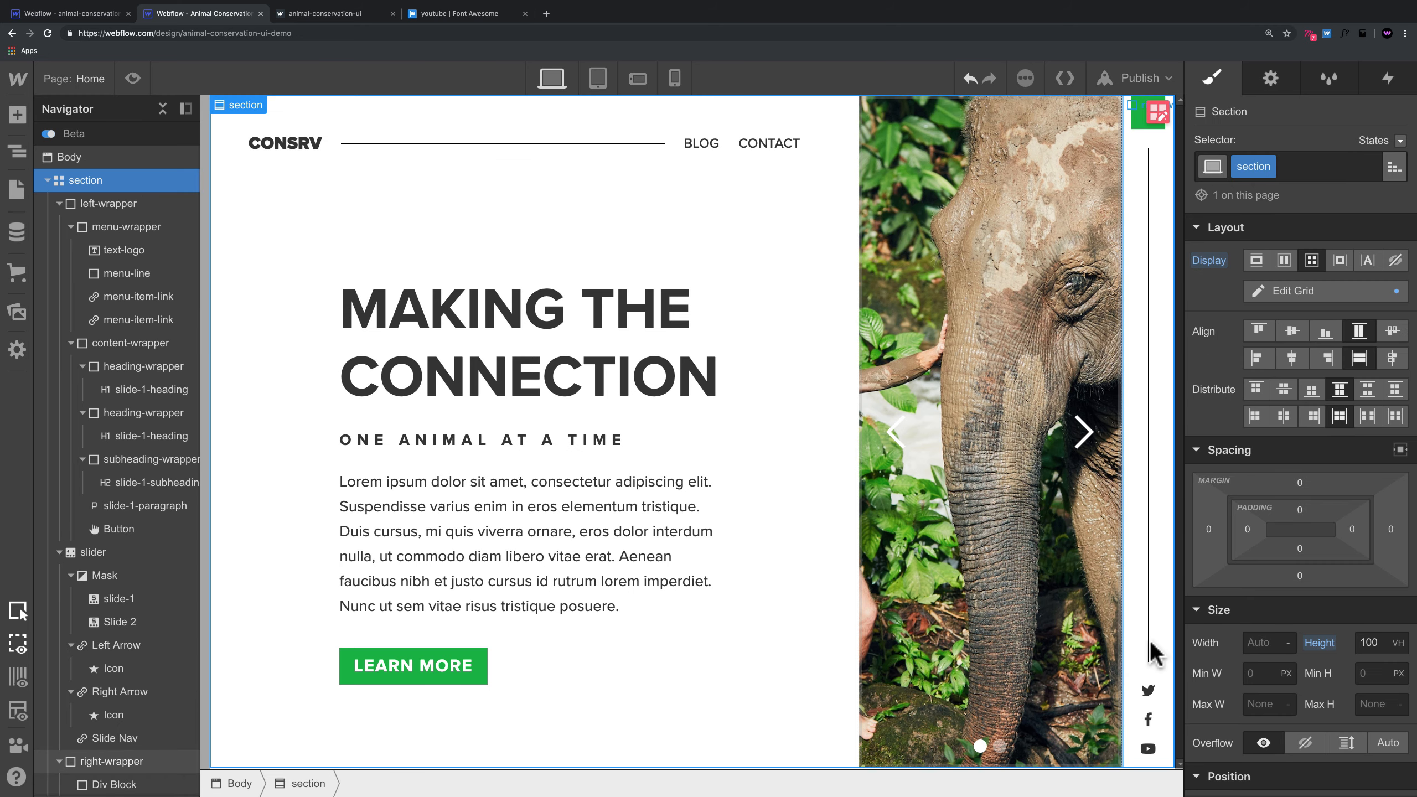
click(1150, 644)
key(ctrl+shift+p)
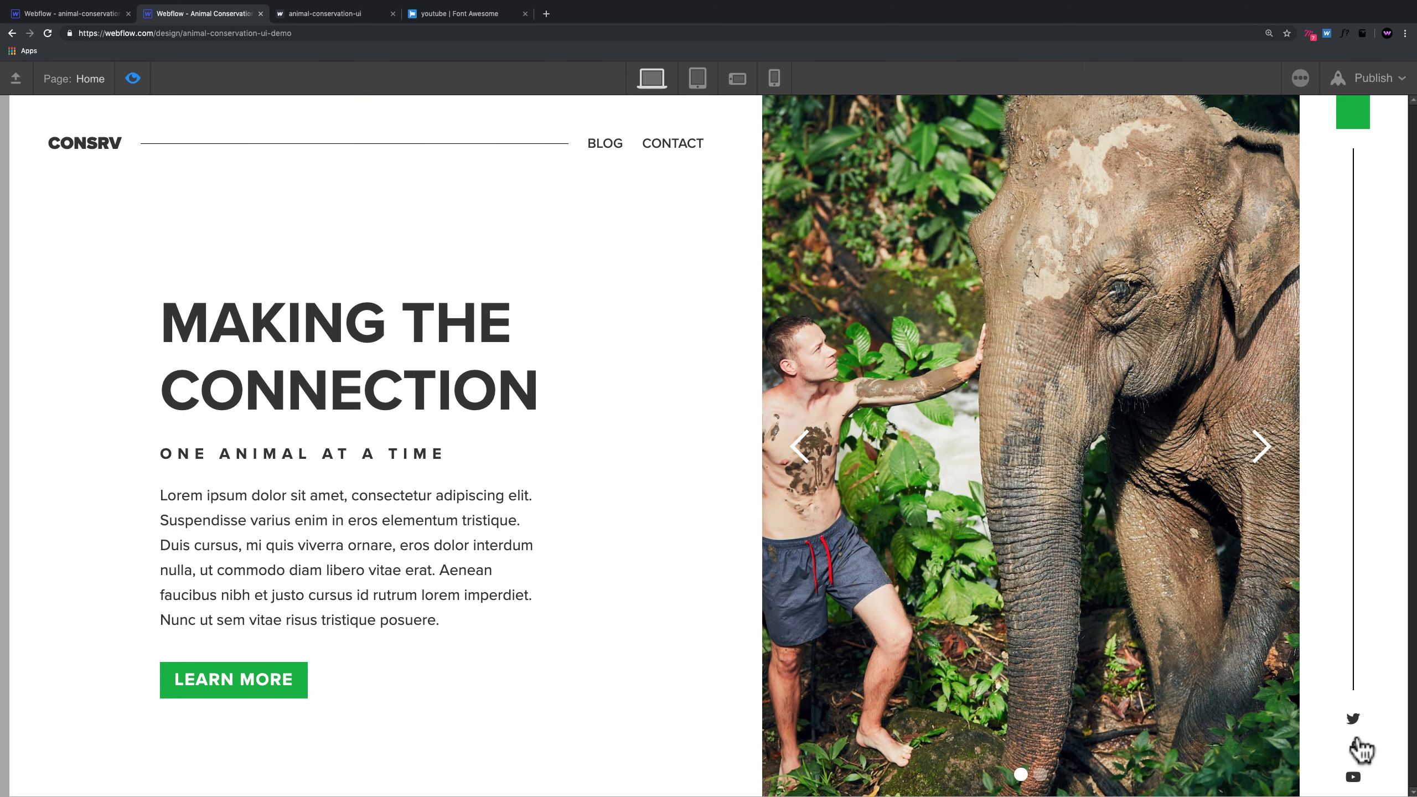
Step: Leave the preview, set the right-wrapper's top and bottom padding to 40 px, and preview the page again
click(133, 78)
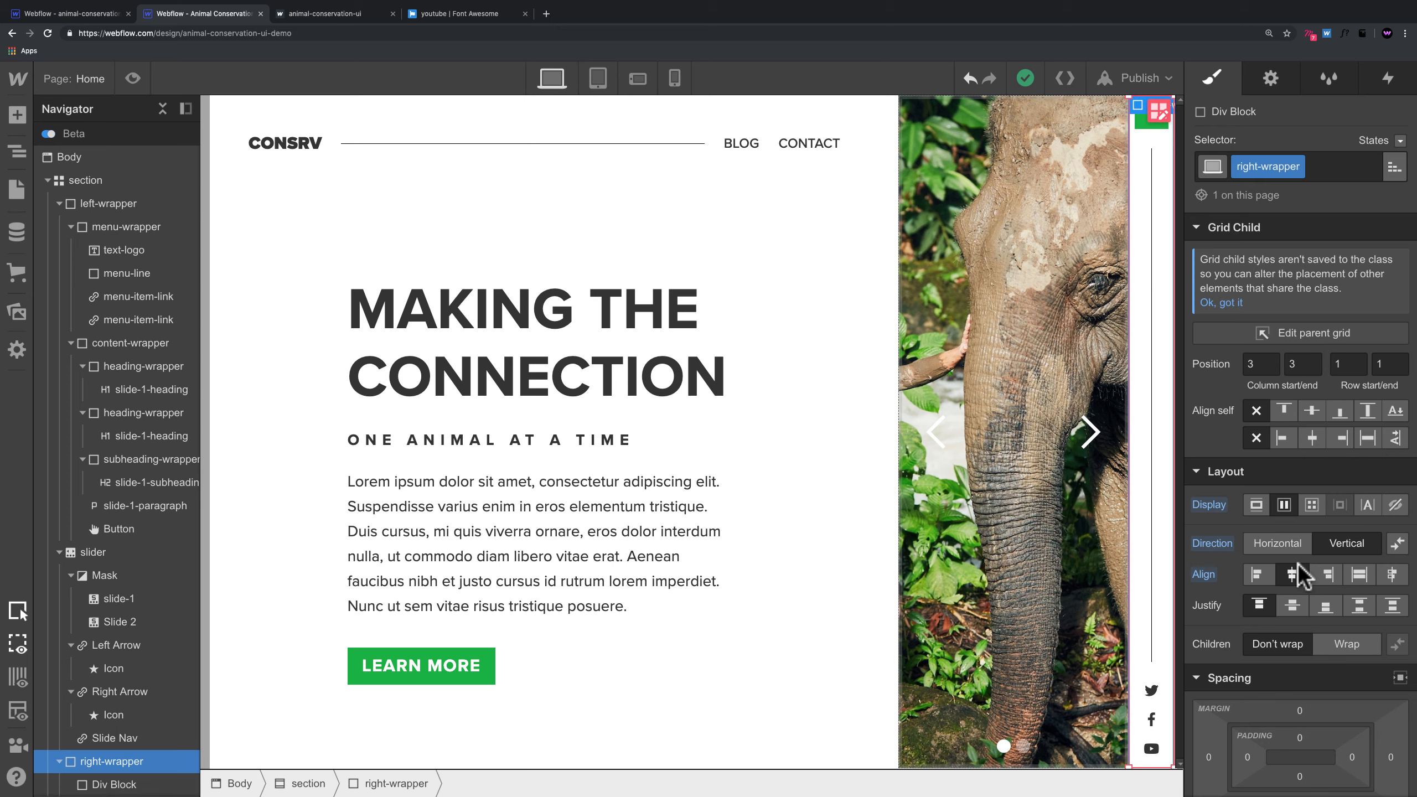
scroll(1300, 540, down, 5)
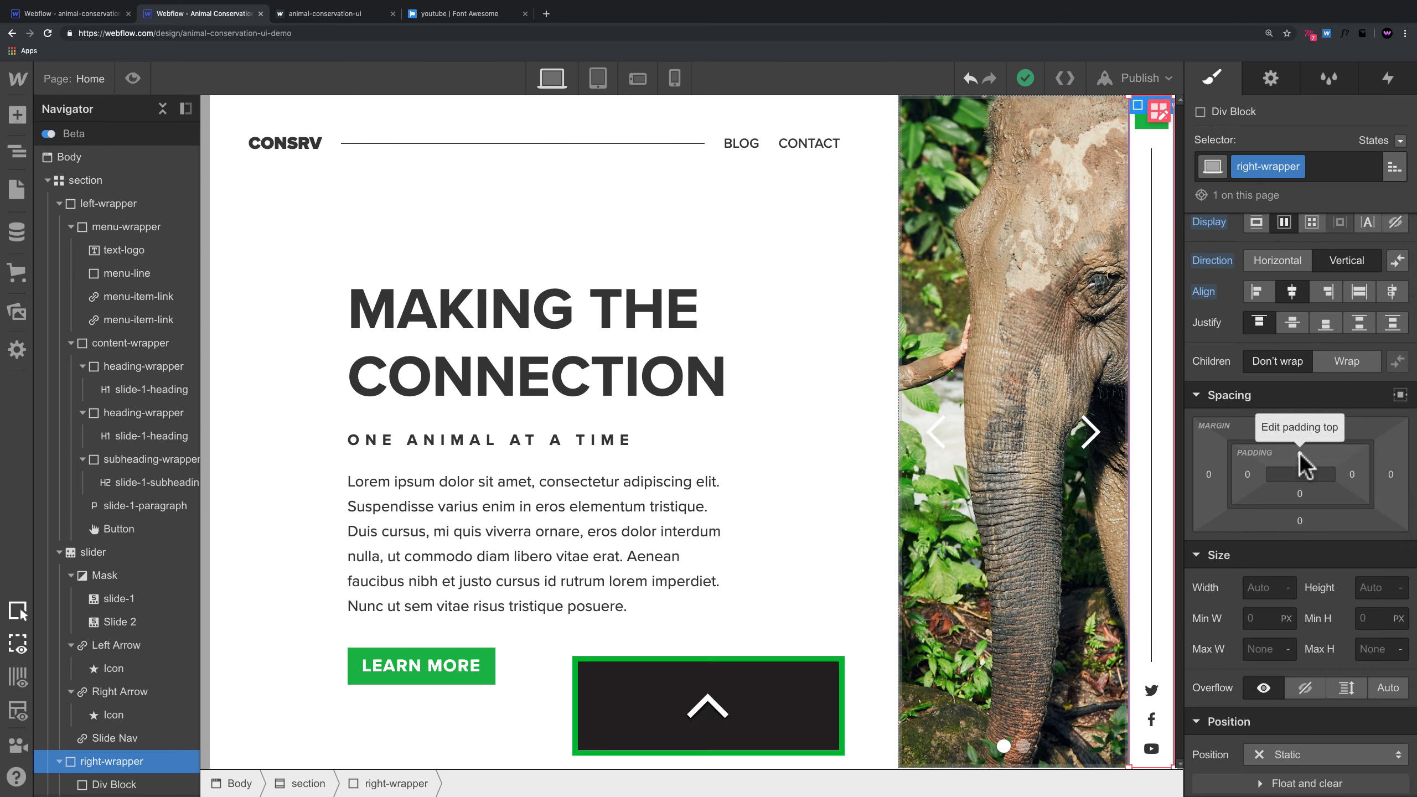
drag(1299, 463, 1311, 584)
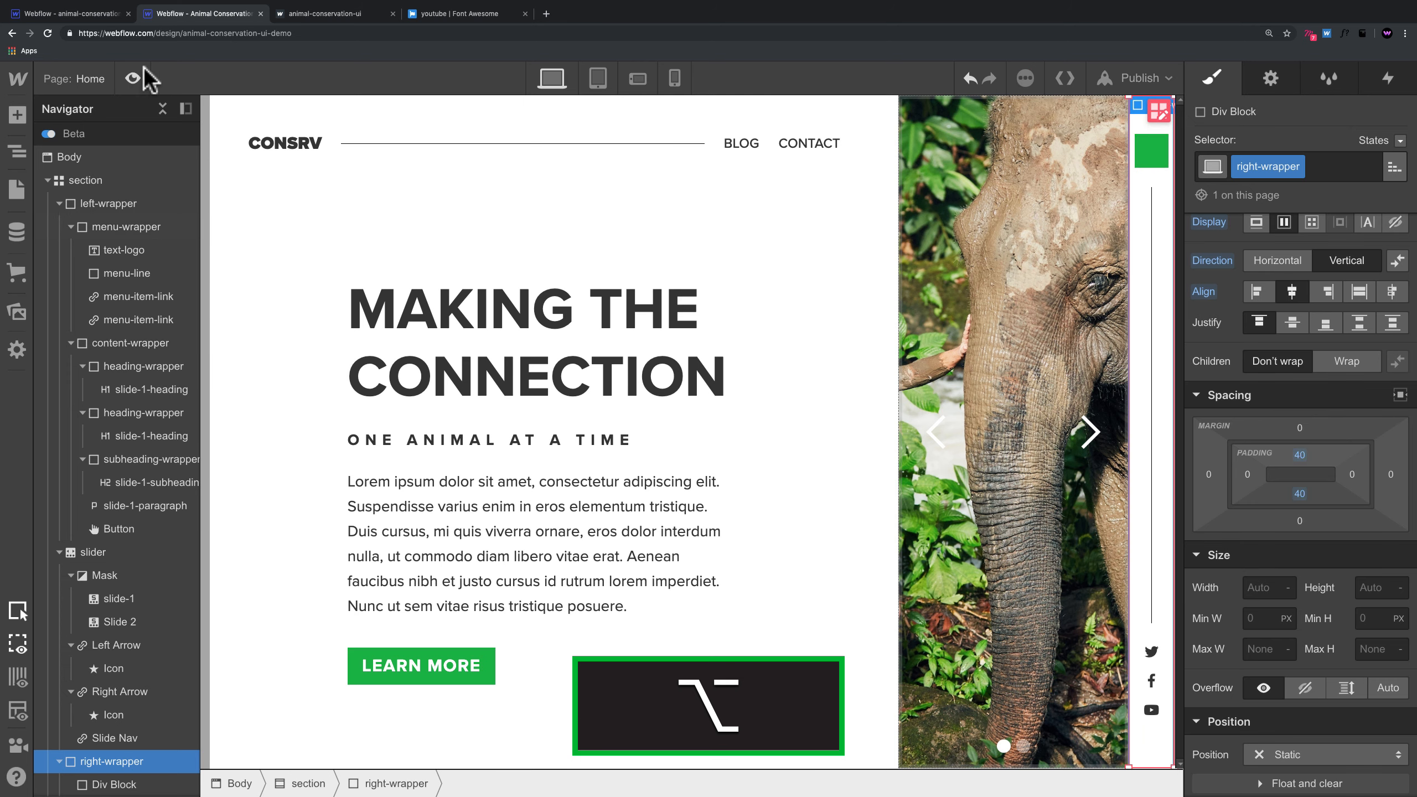
click(131, 78)
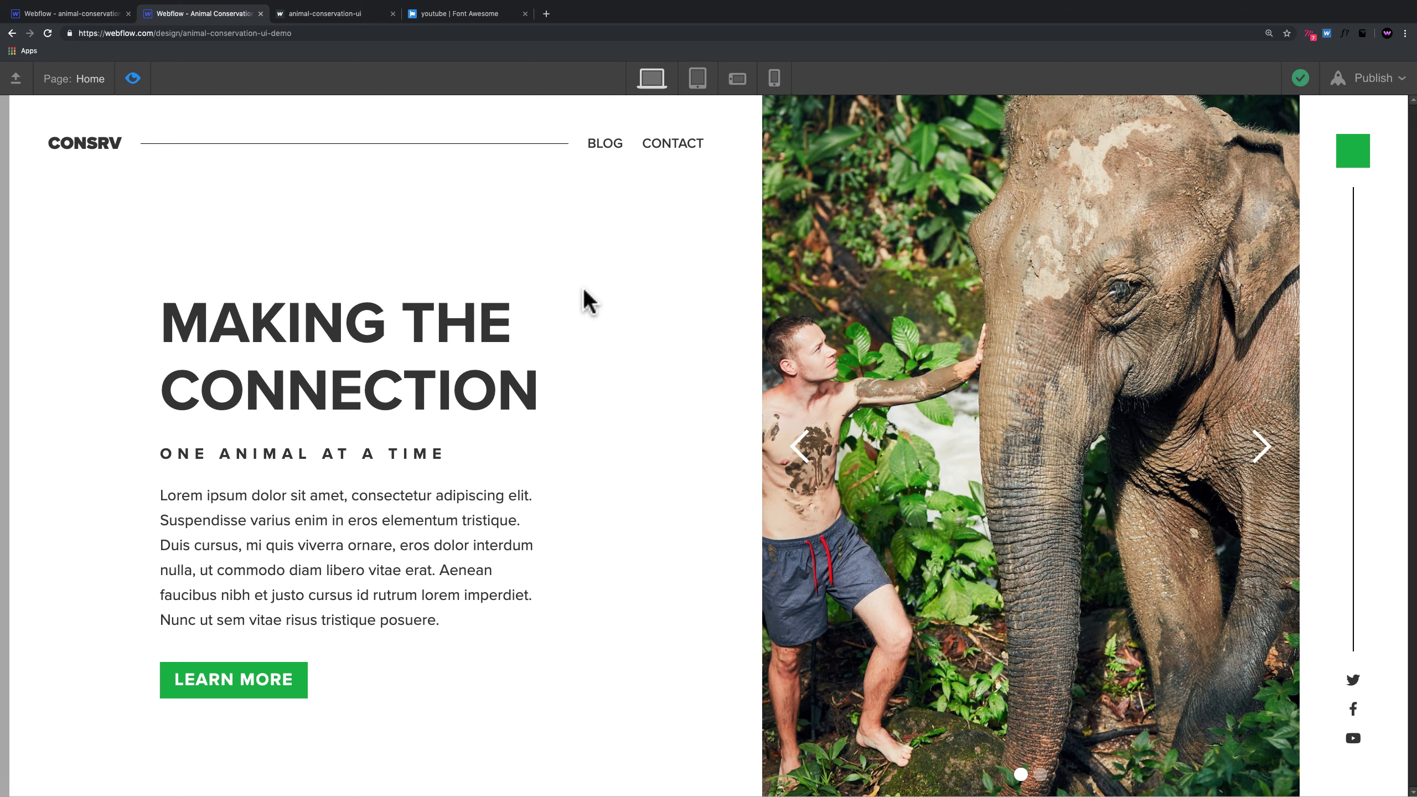
Step: Reduce the right-wrapper's bottom padding to 20 px and check the icon column's spacing in the preview
key(super+shift+p)
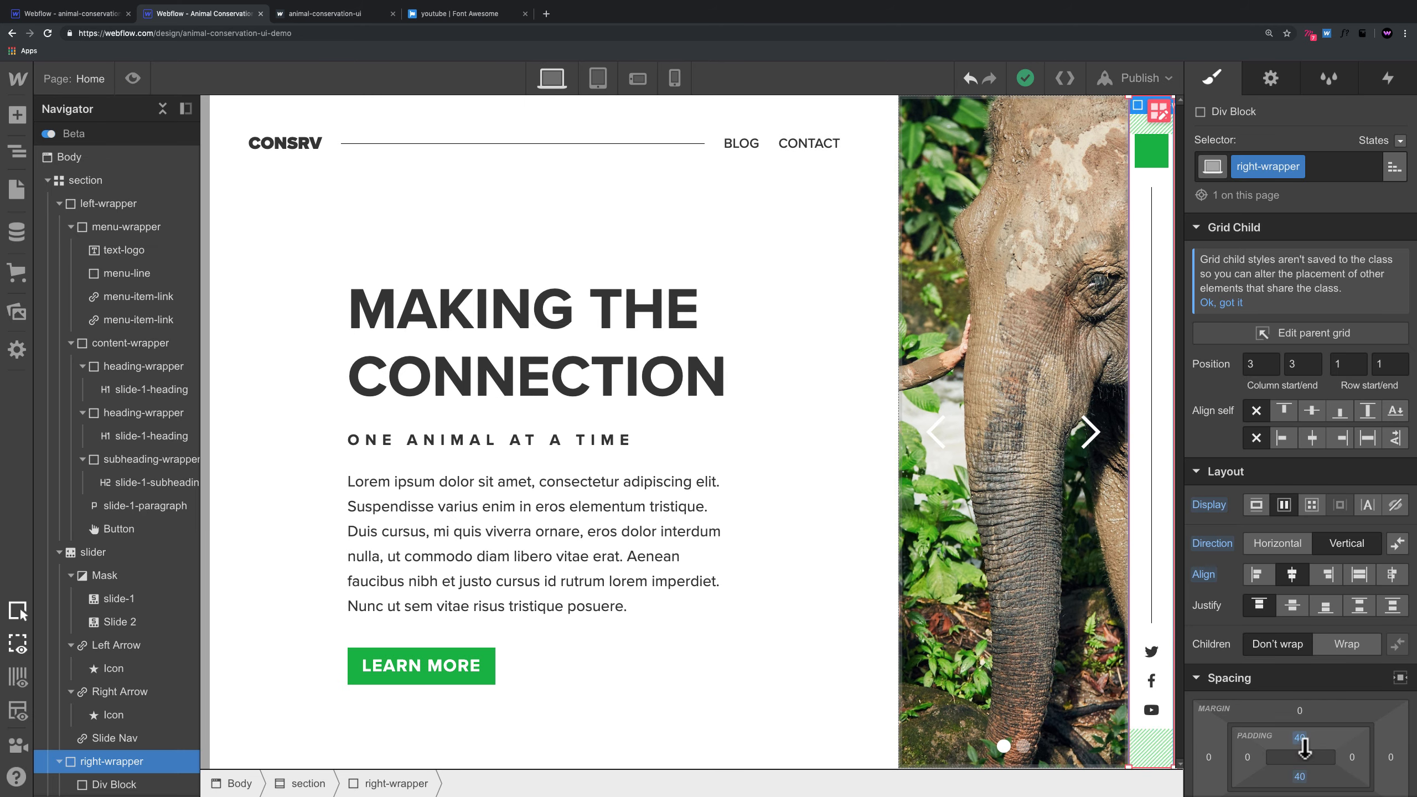
scroll(1311, 729, down, 2)
click(1299, 716)
text(20)
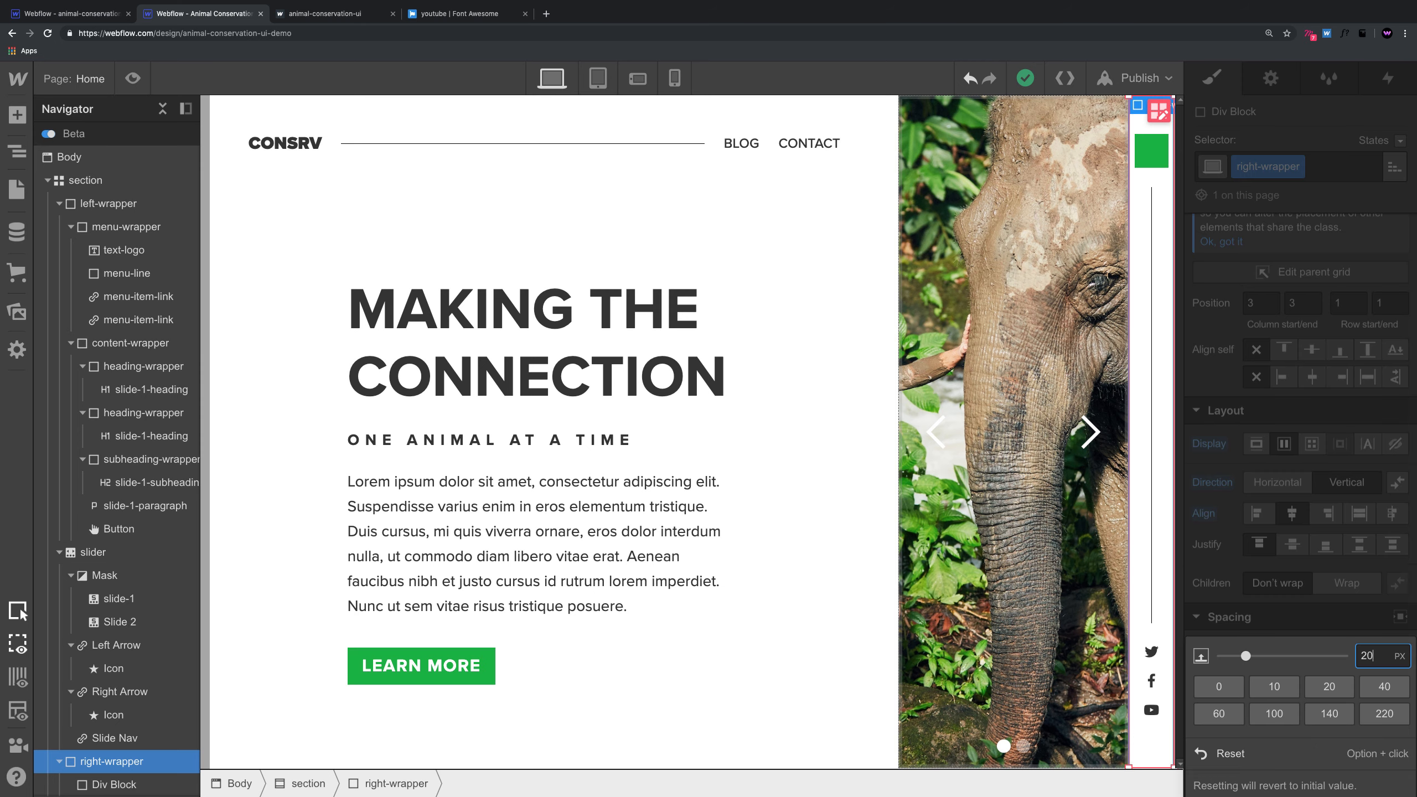
key(Return)
click(132, 78)
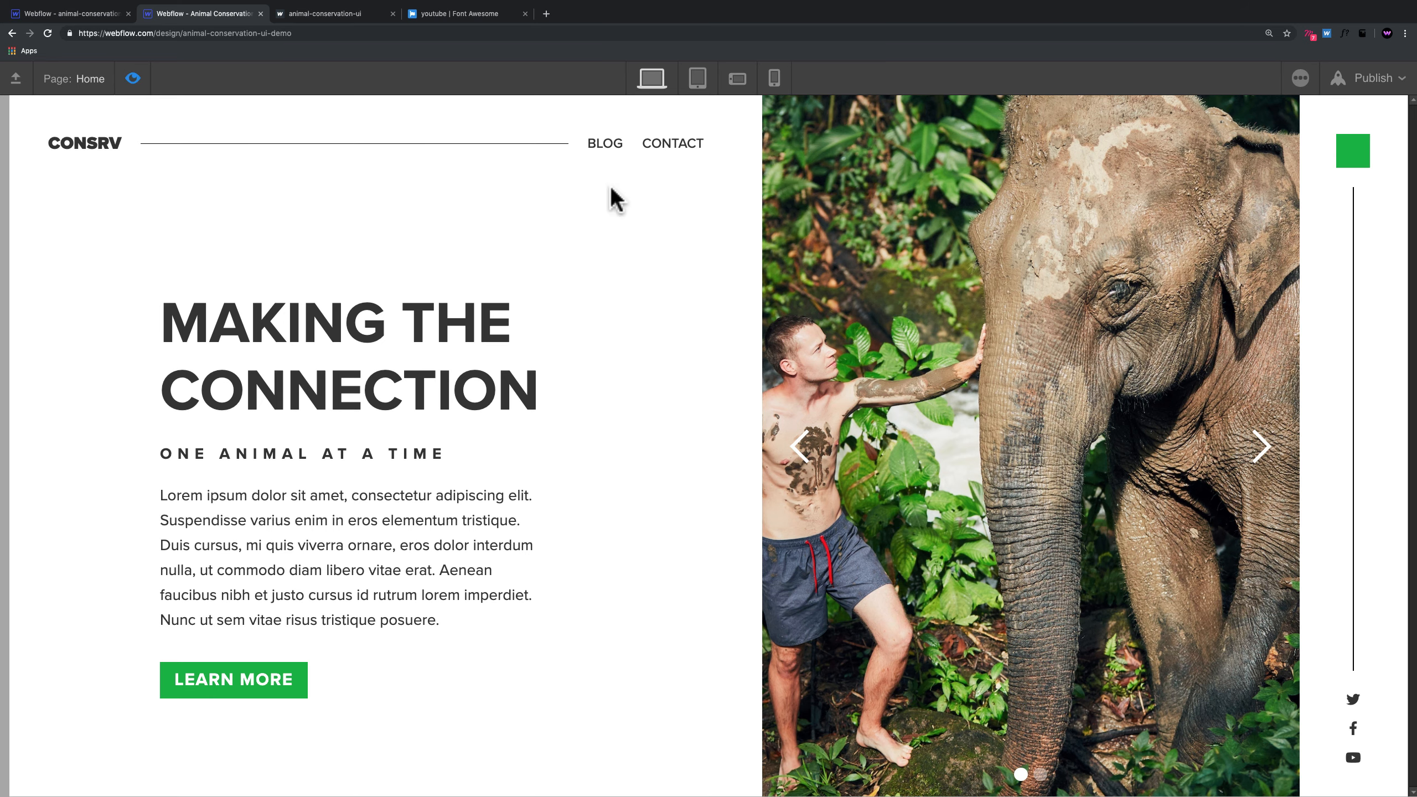
click(132, 78)
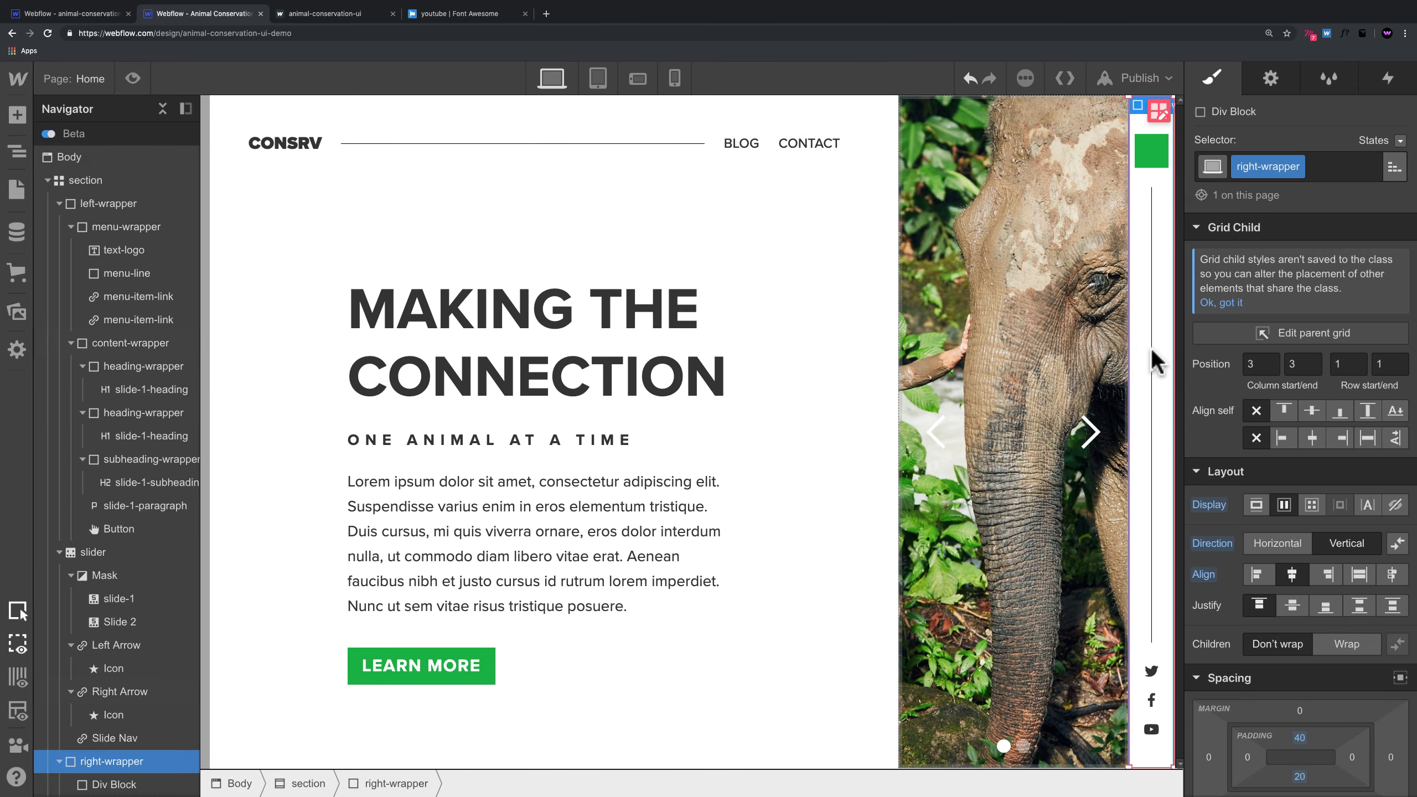
Step: Compare the margins of the vertical line in the right column and the menu-line, and preview the page
click(1150, 349)
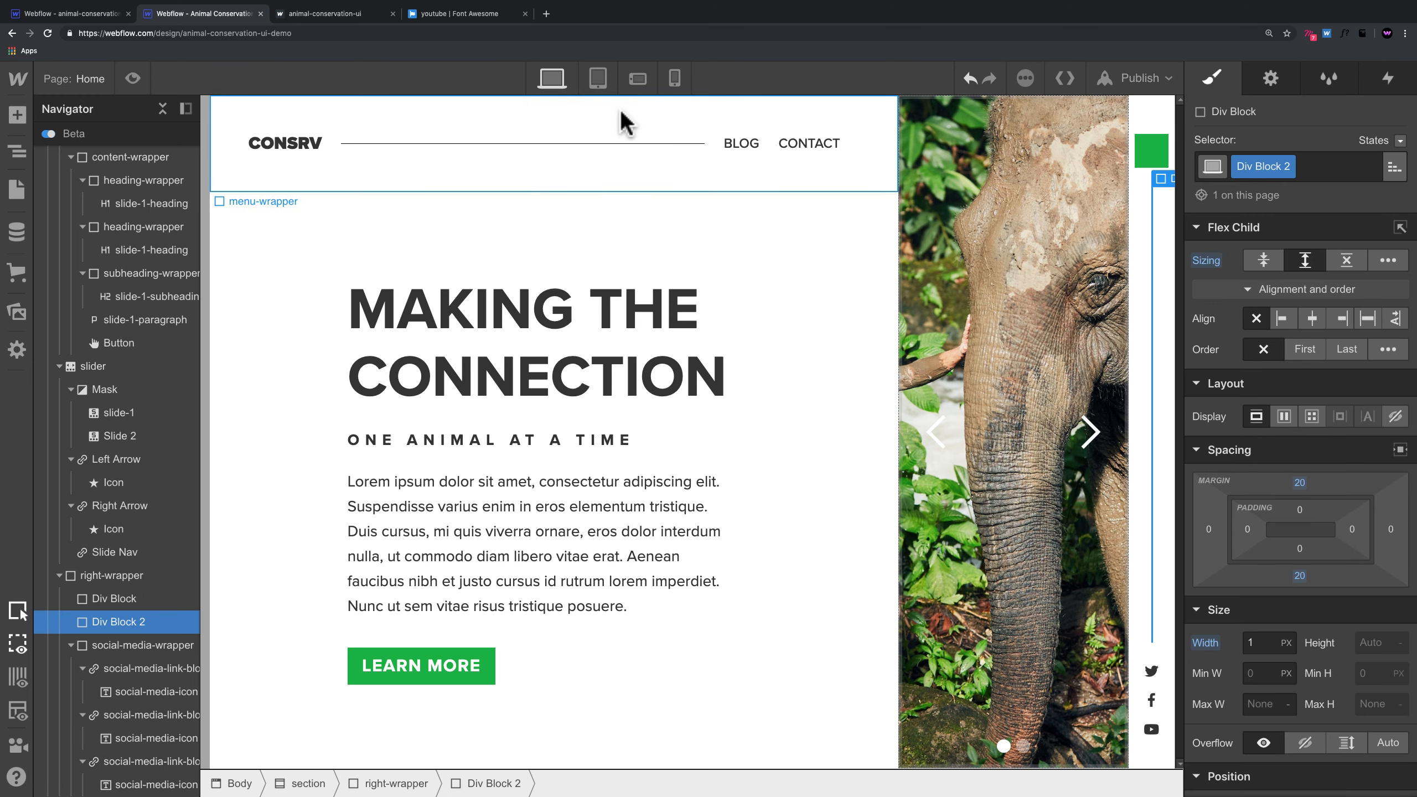
click(609, 144)
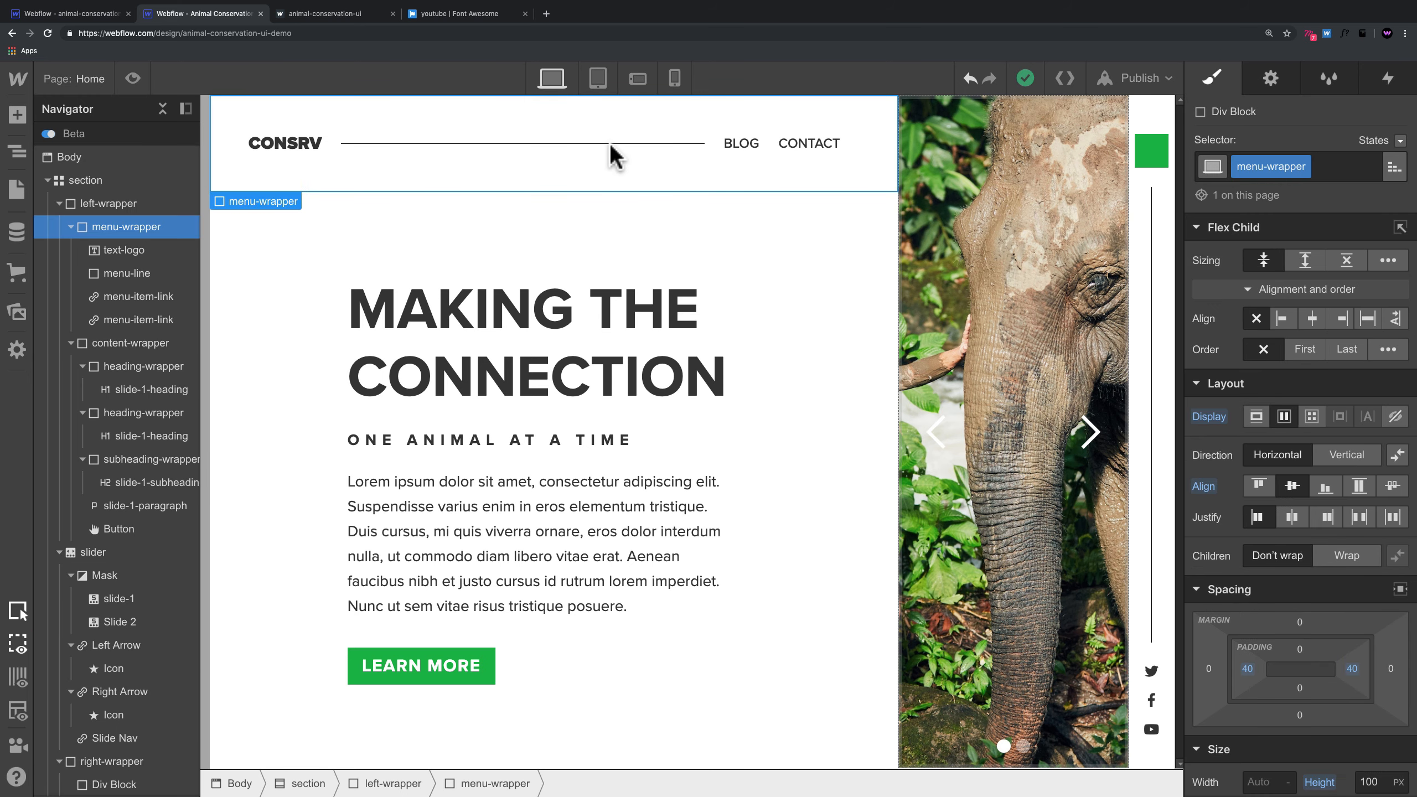
click(689, 144)
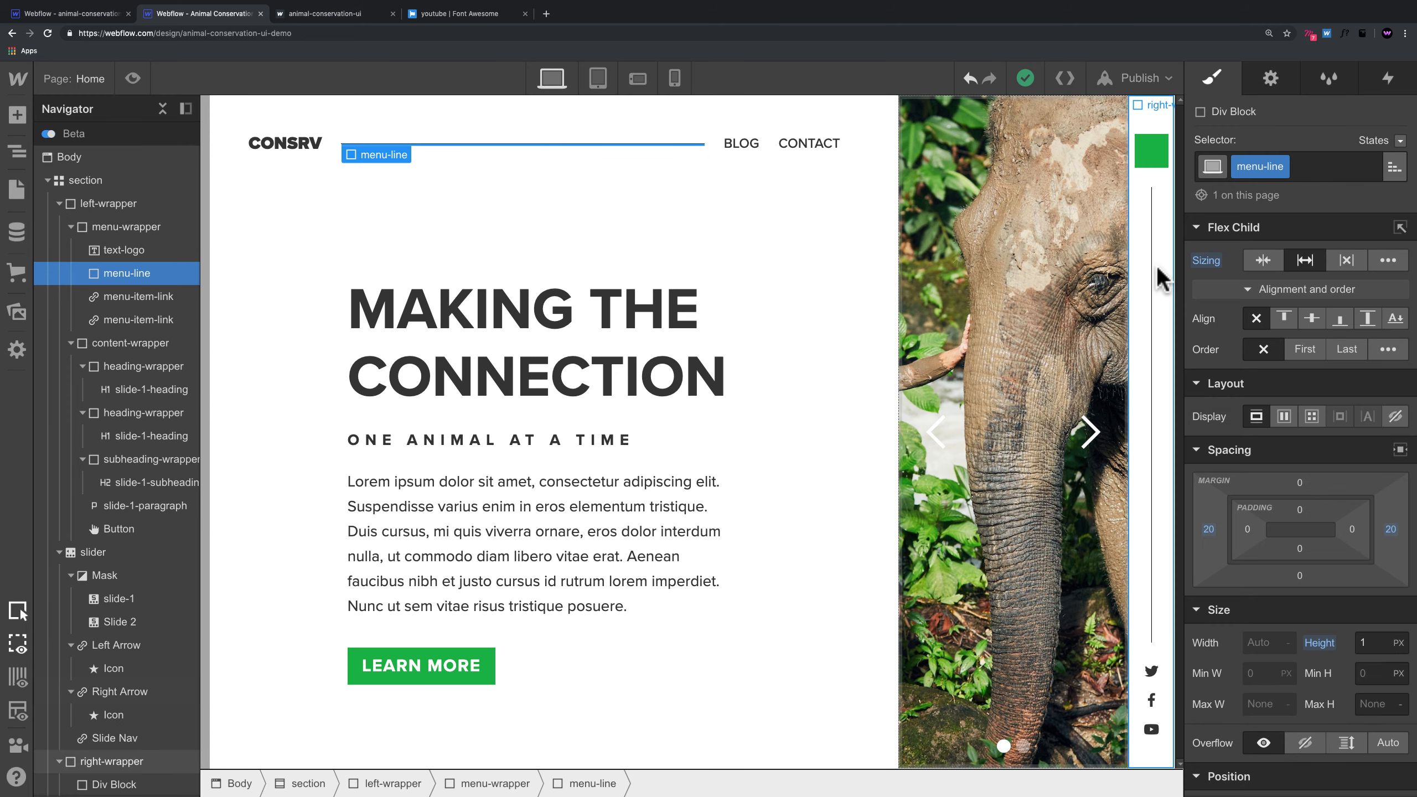
click(240, 223)
click(134, 79)
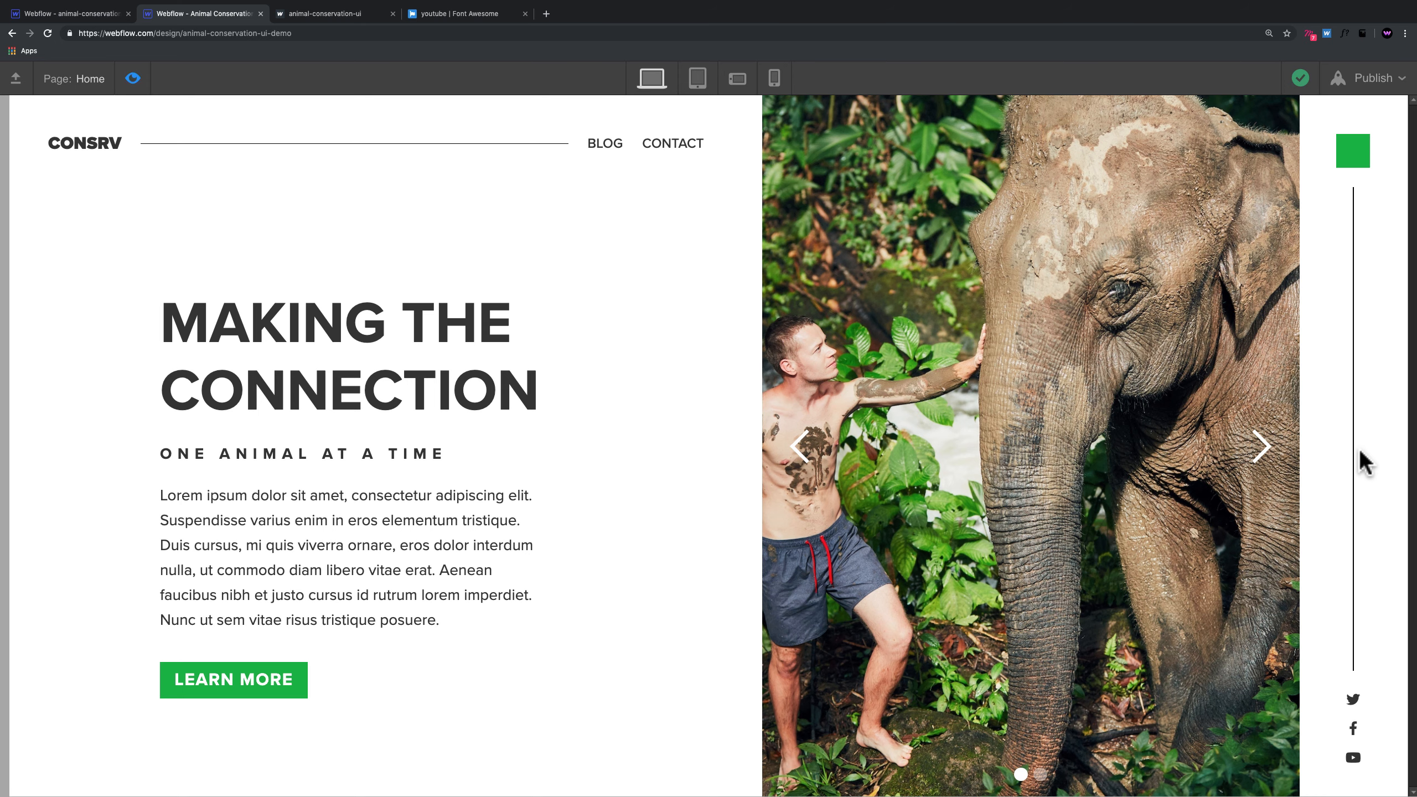
click(133, 79)
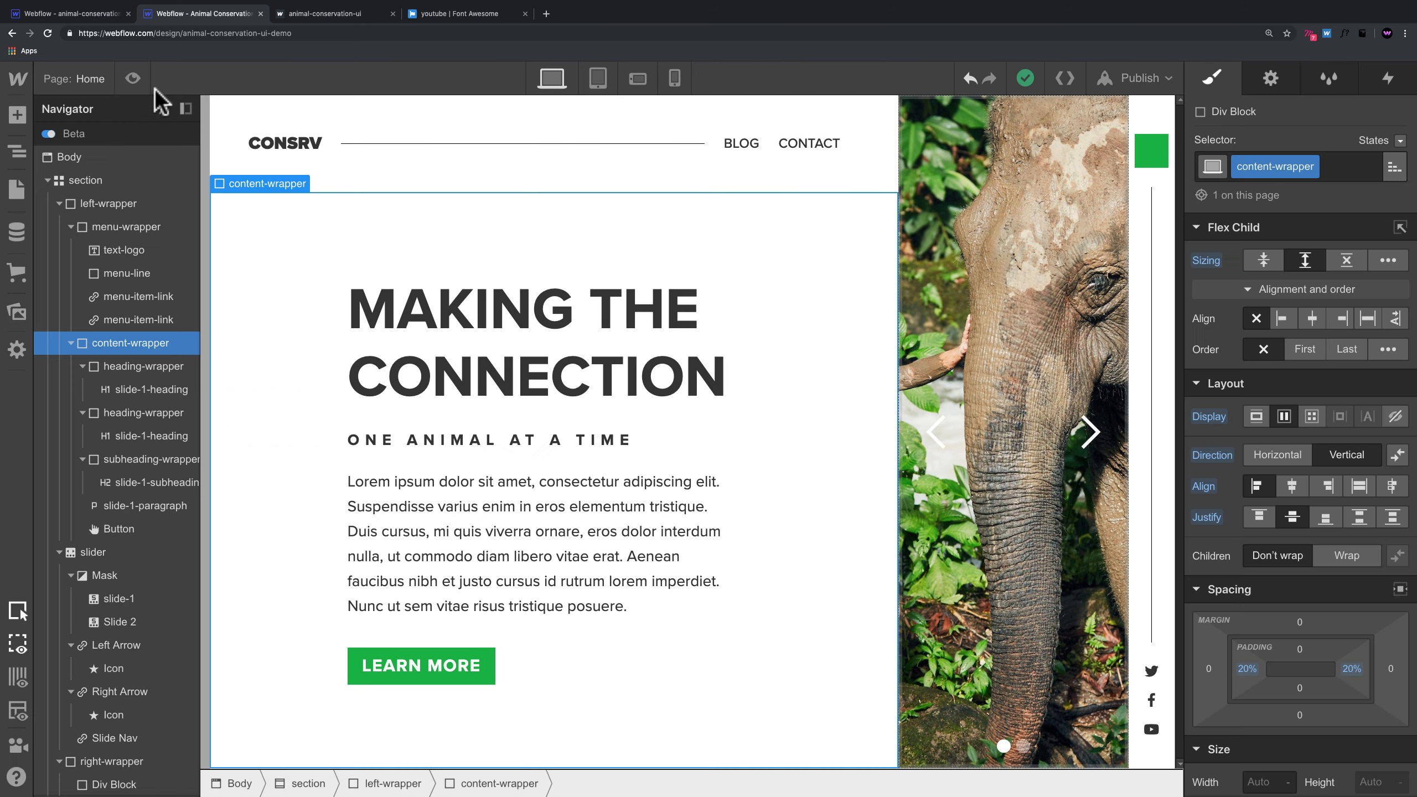
Step: Preview the finished animal-conservation-ui project in its own browser tab for reference, and return to the demo project
click(85, 12)
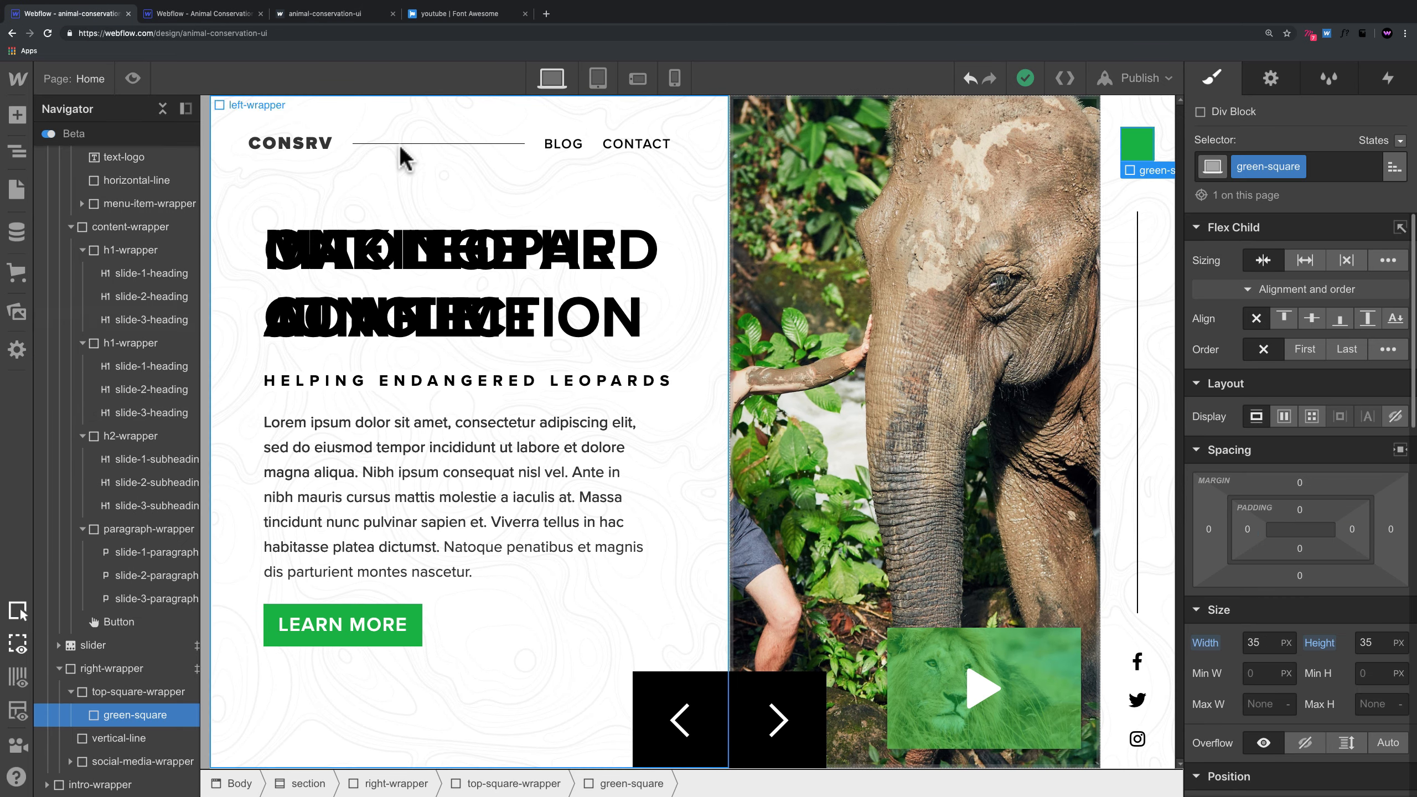
click(133, 79)
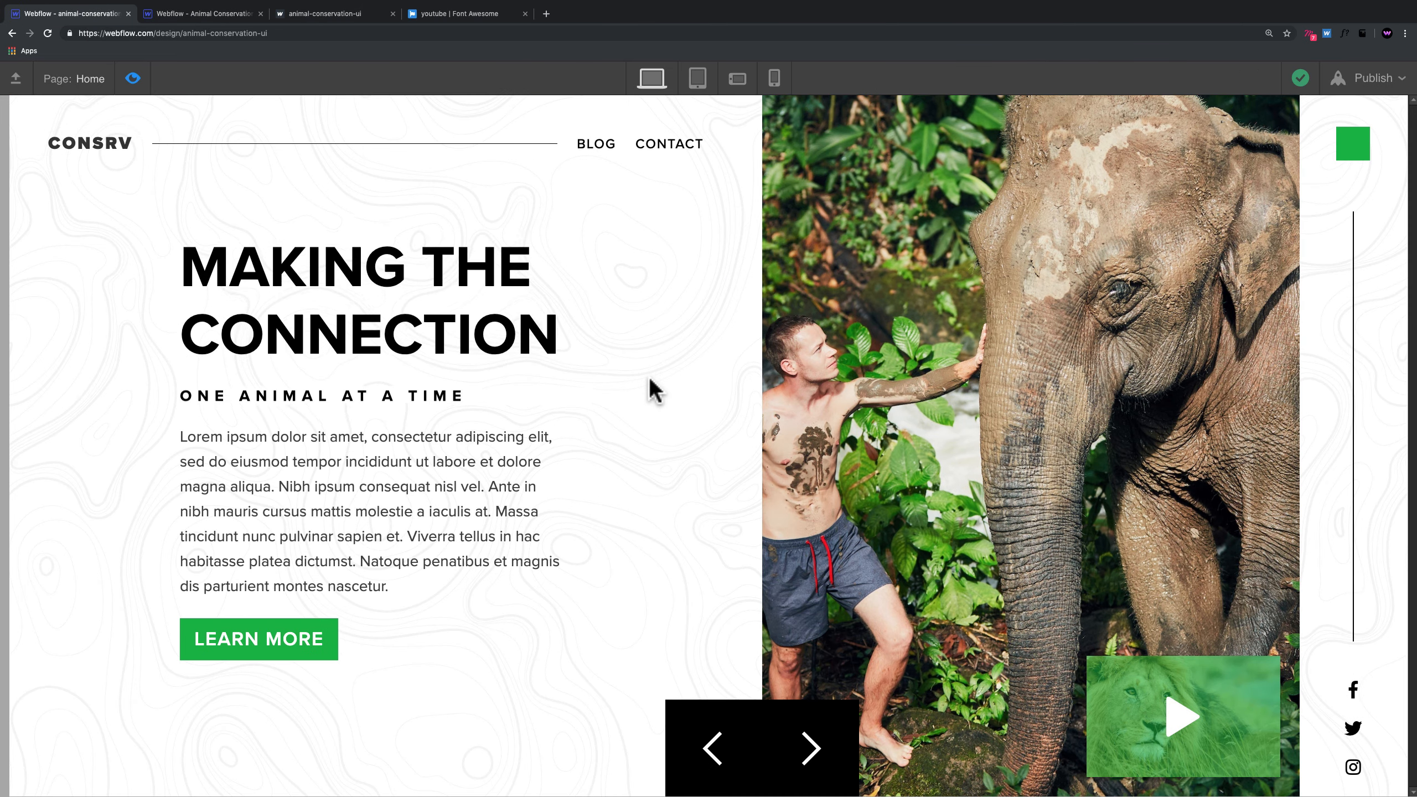
click(200, 15)
click(48, 180)
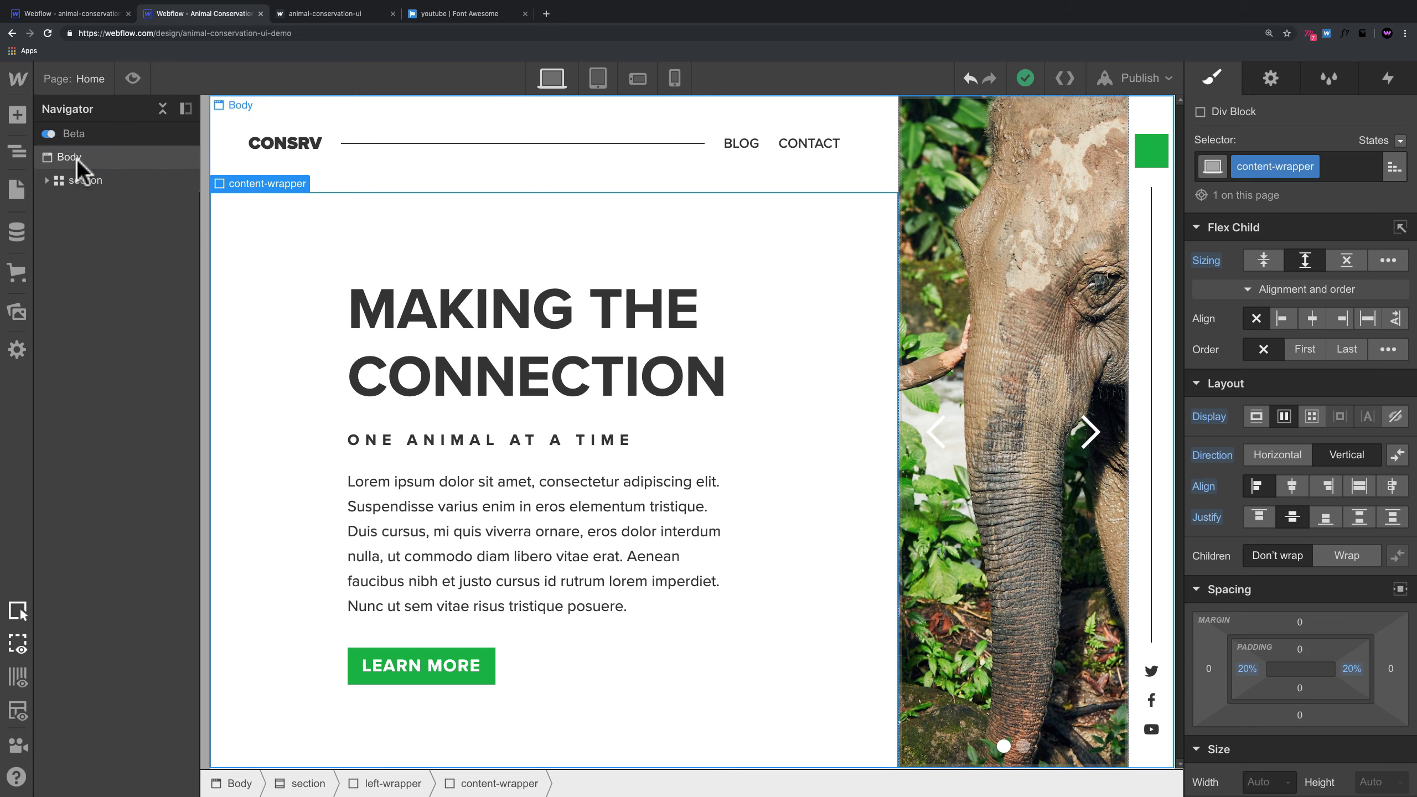
click(97, 158)
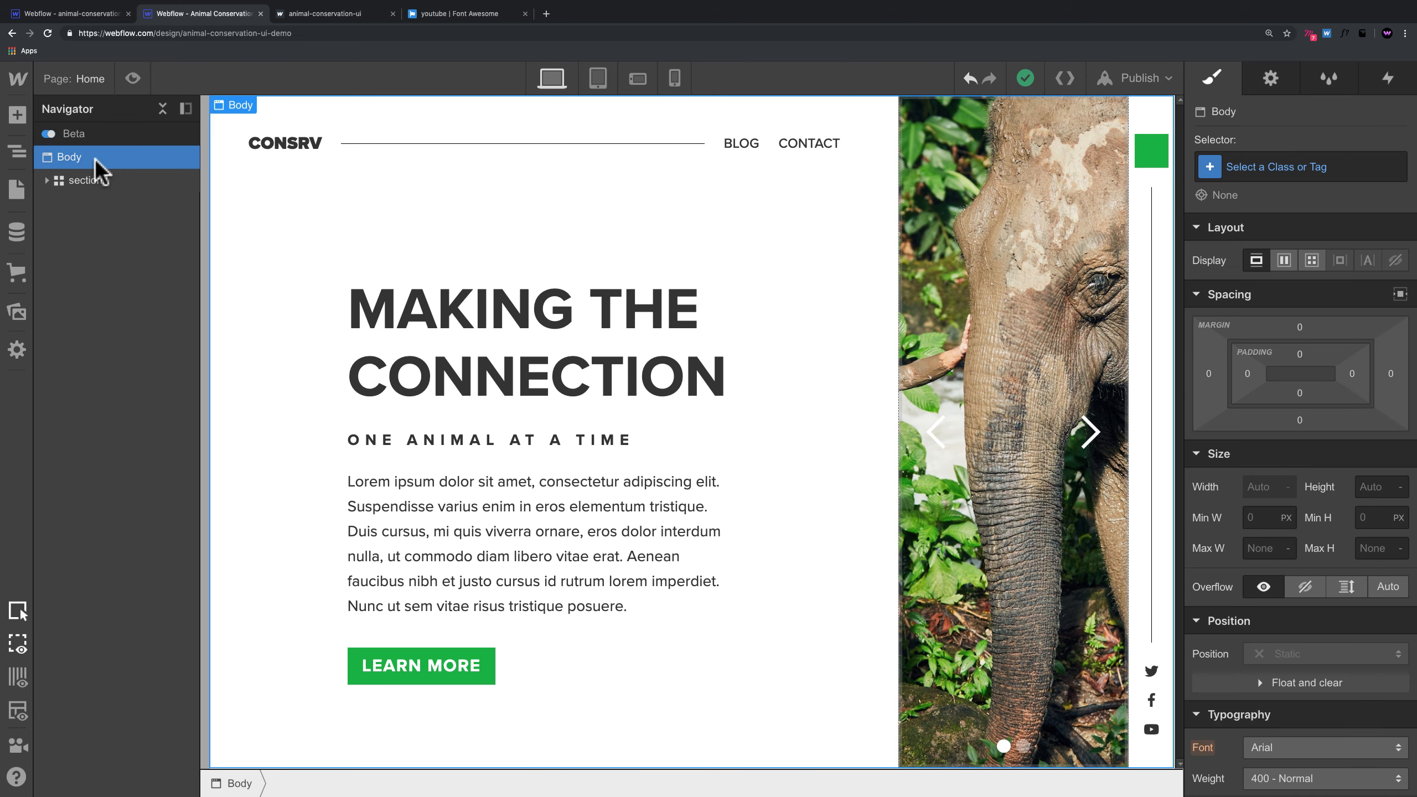
click(1284, 168)
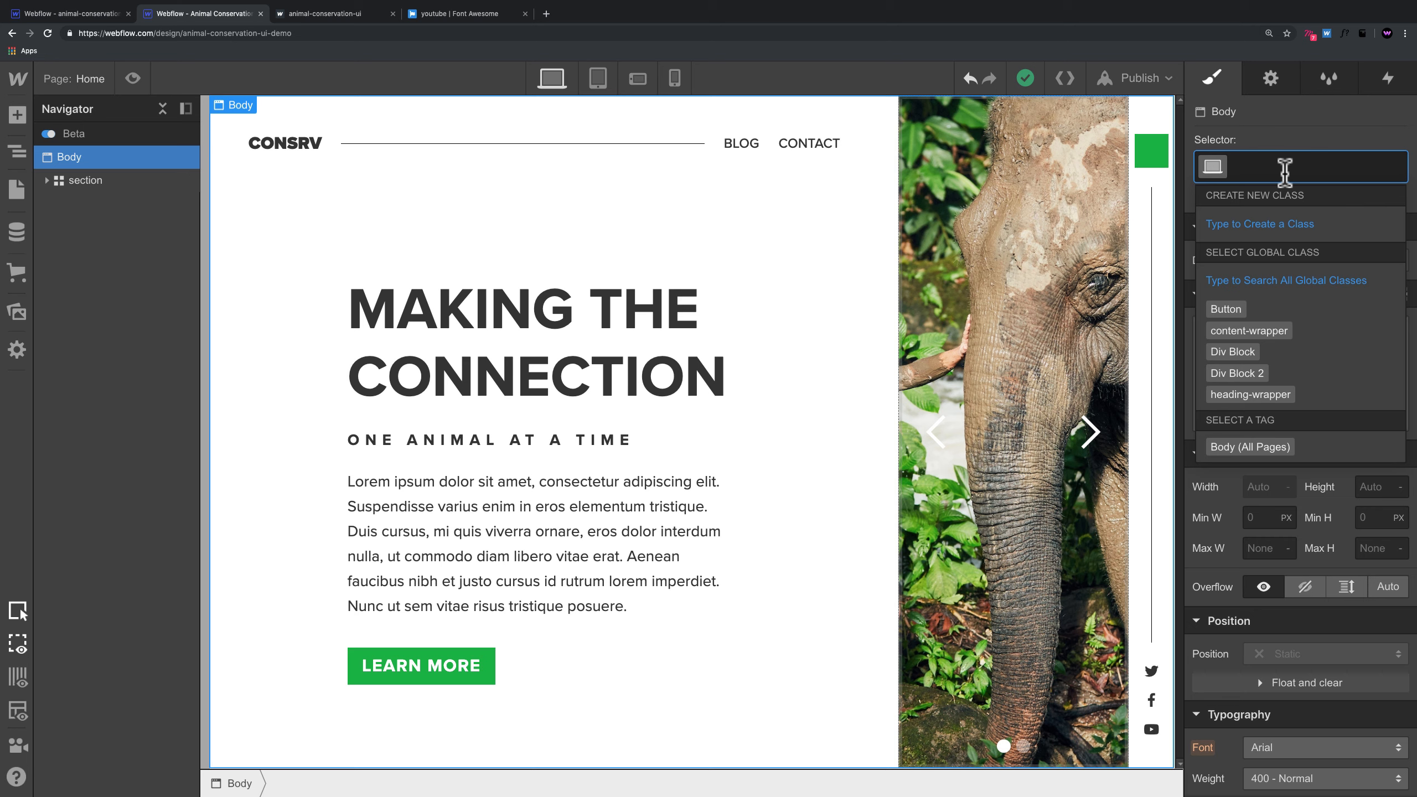
text(t)
key(BackSpace)
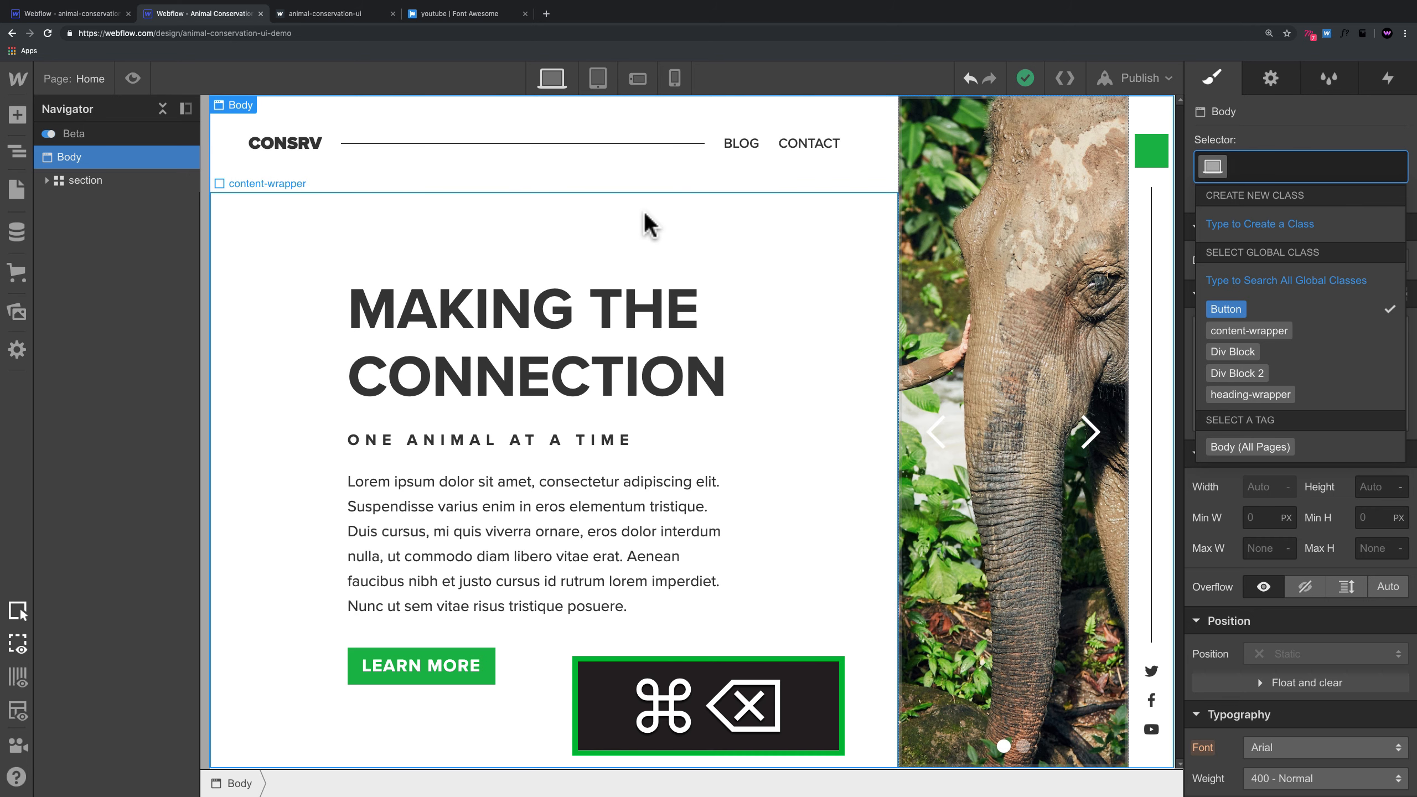
key(super+k)
click(620, 214)
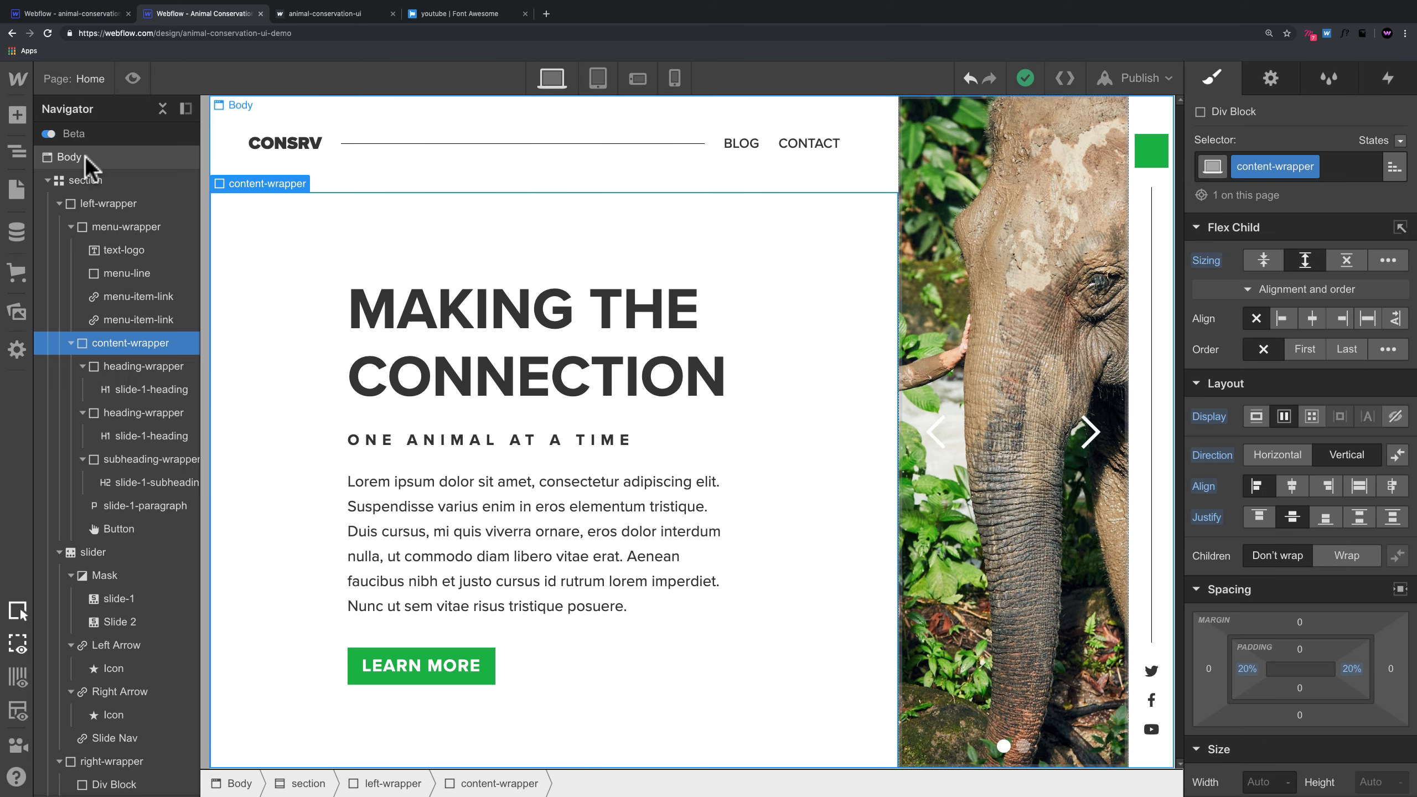
Step: Add a div block directly inside the Body and give it the new class topographic-background
click(84, 158)
key(super+k)
text(di)
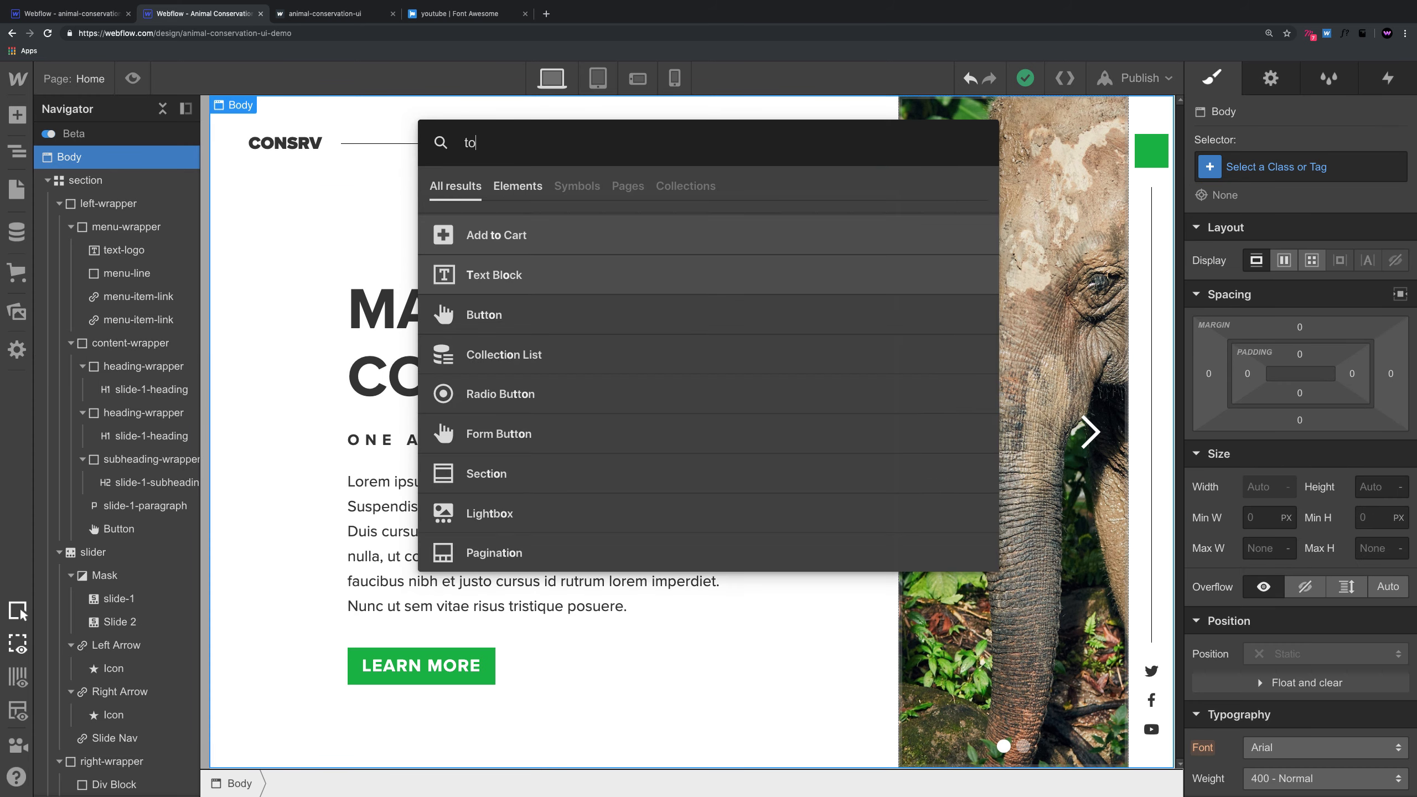
key(Return)
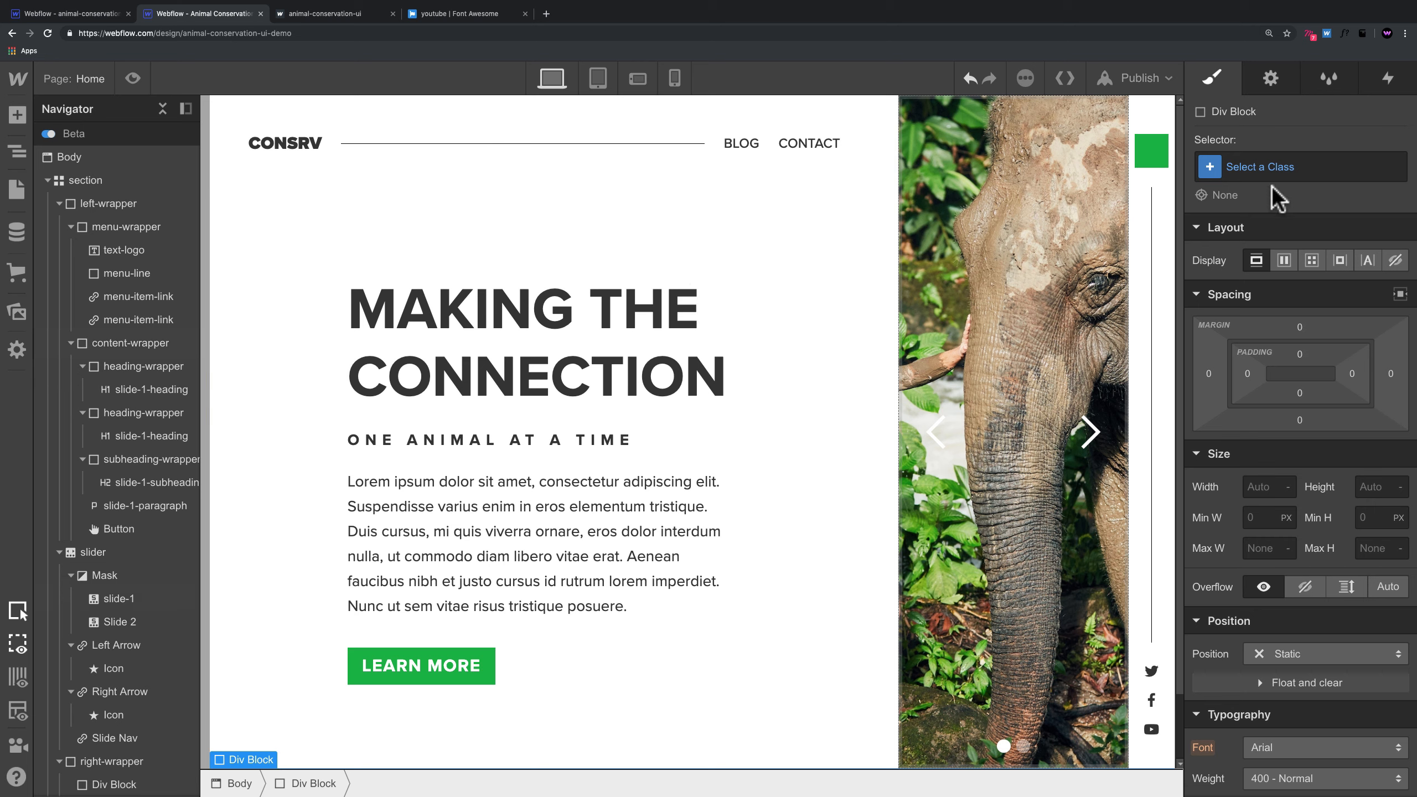
click(1265, 168)
text(topographic-background)
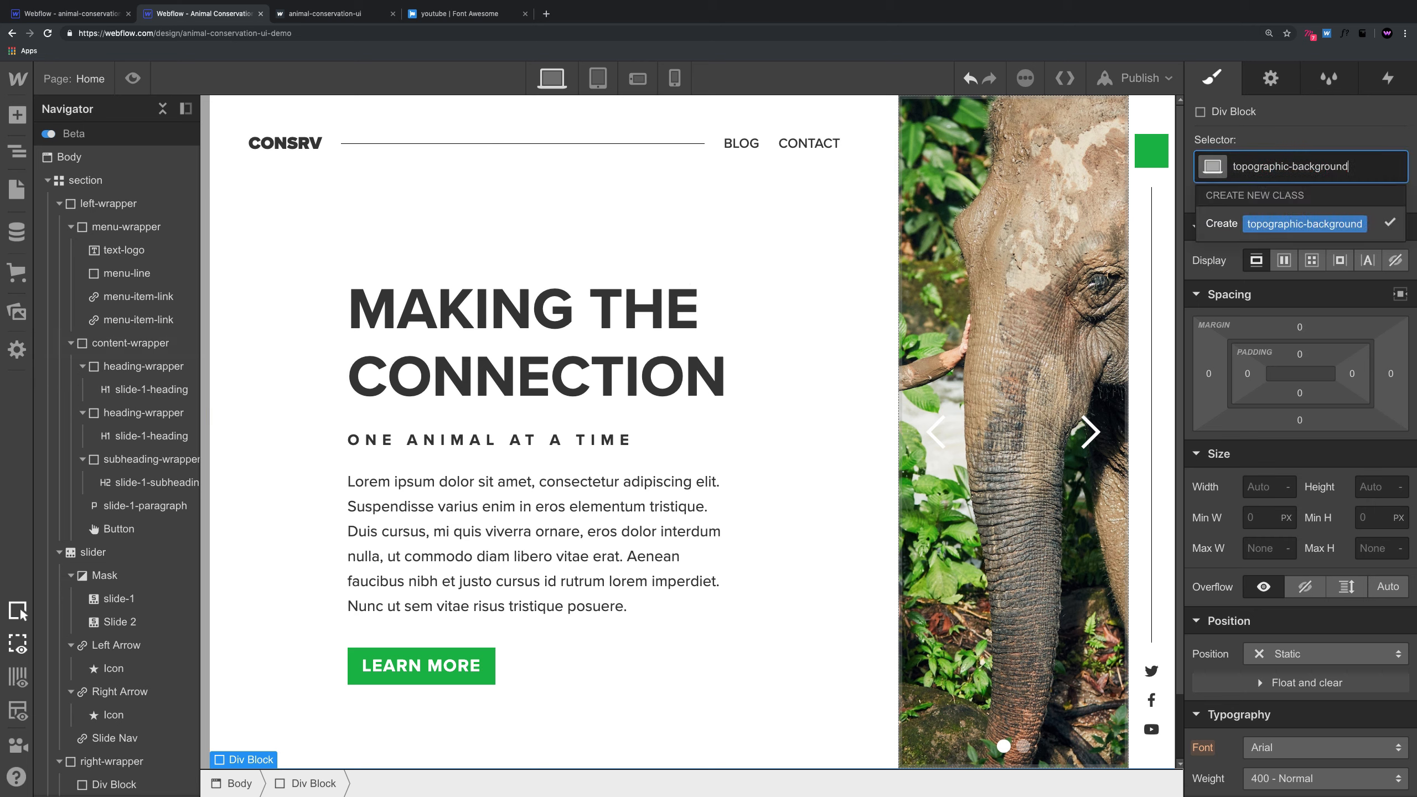
key(Return)
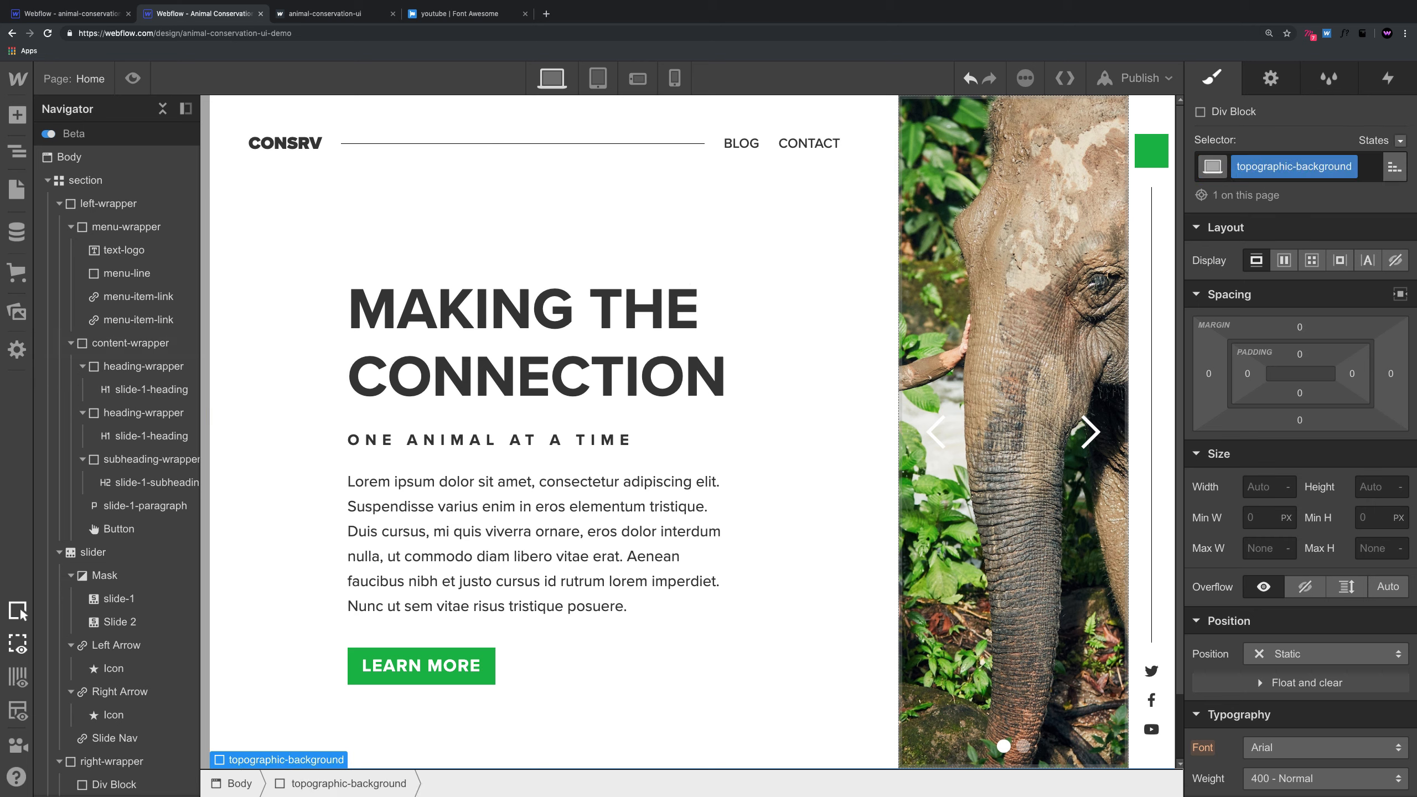
Step: Give topographic-background a fixed position stretched over the full page, with 0% offsets on all four sides
scroll(1259, 313, down, 6)
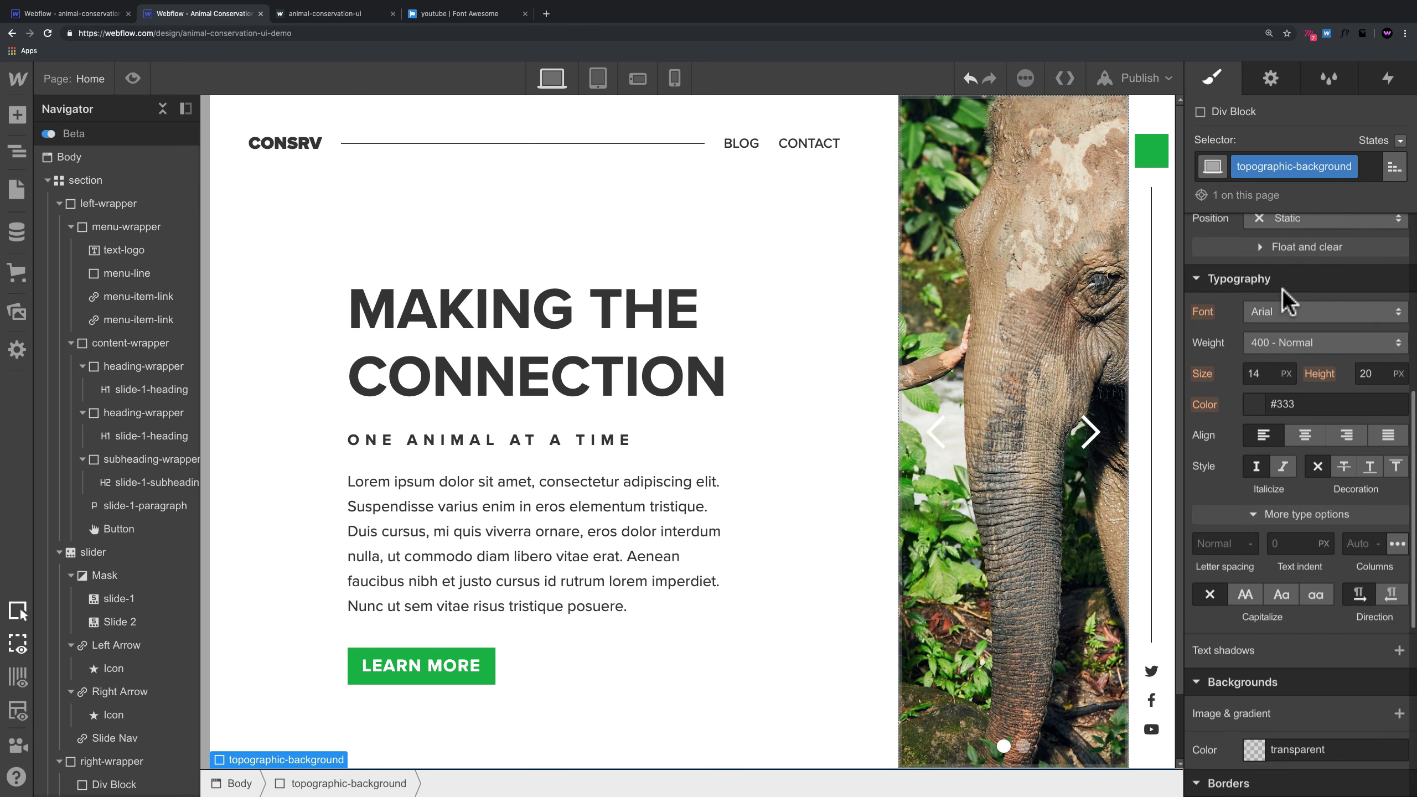
scroll(1282, 290, up, 2)
click(1276, 323)
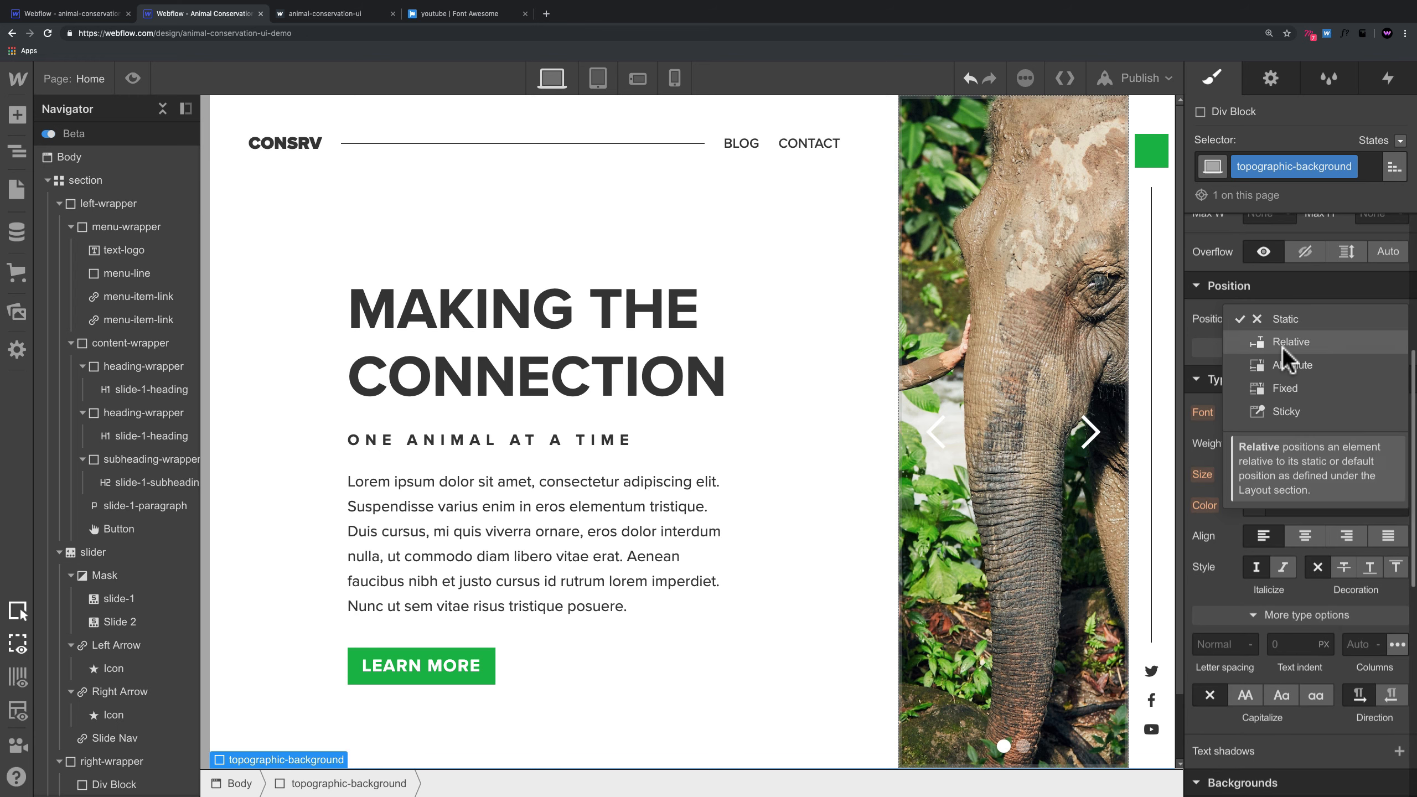
click(1282, 359)
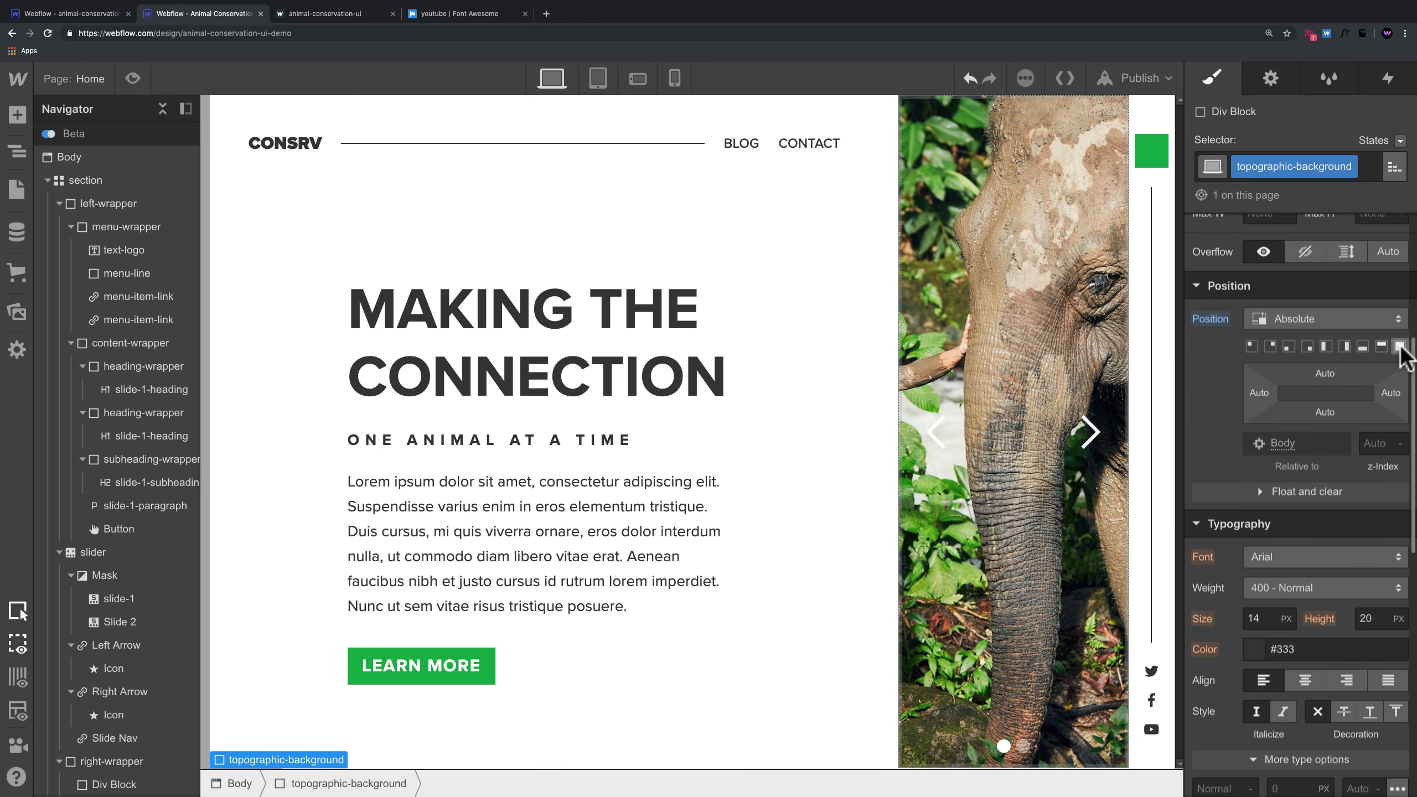
click(1399, 347)
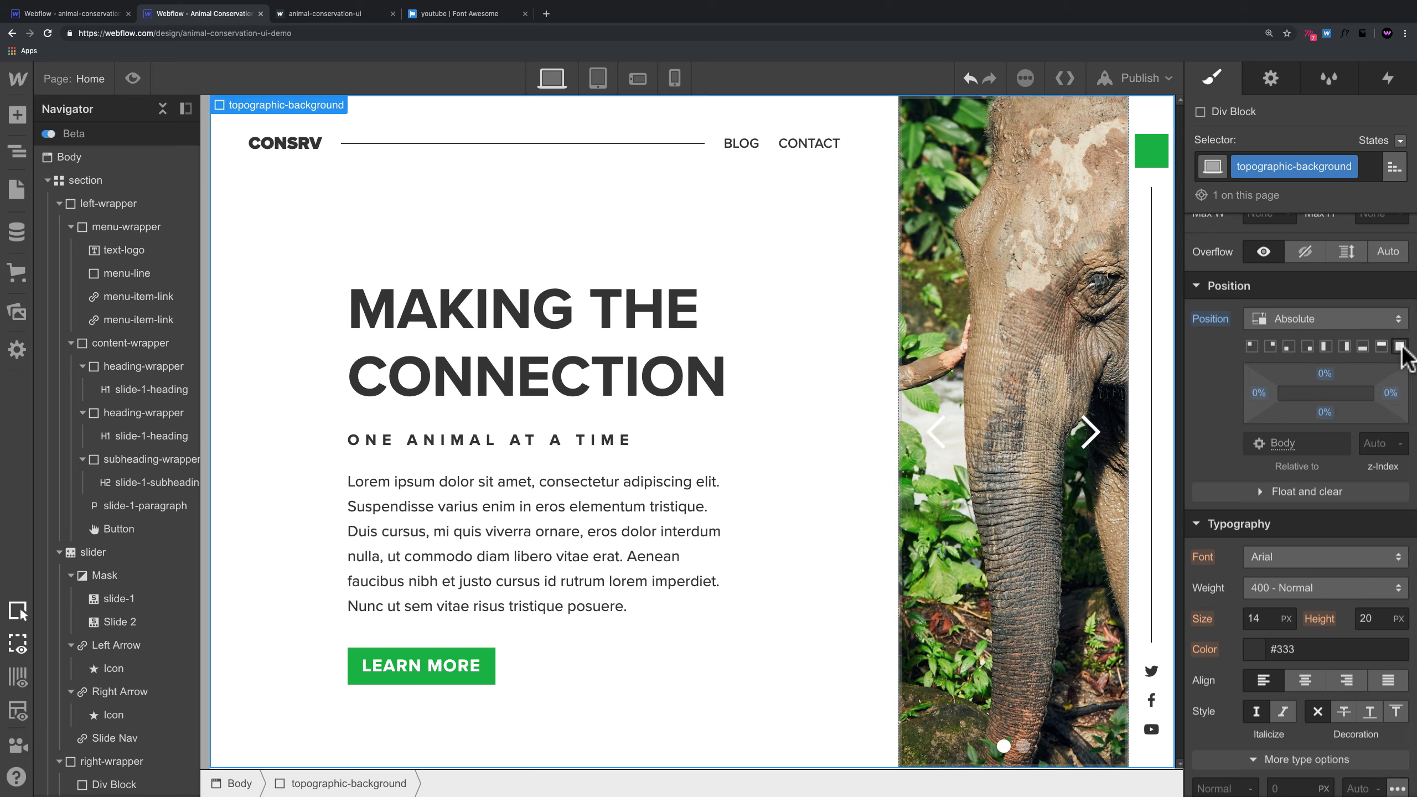
click(1339, 321)
click(1317, 335)
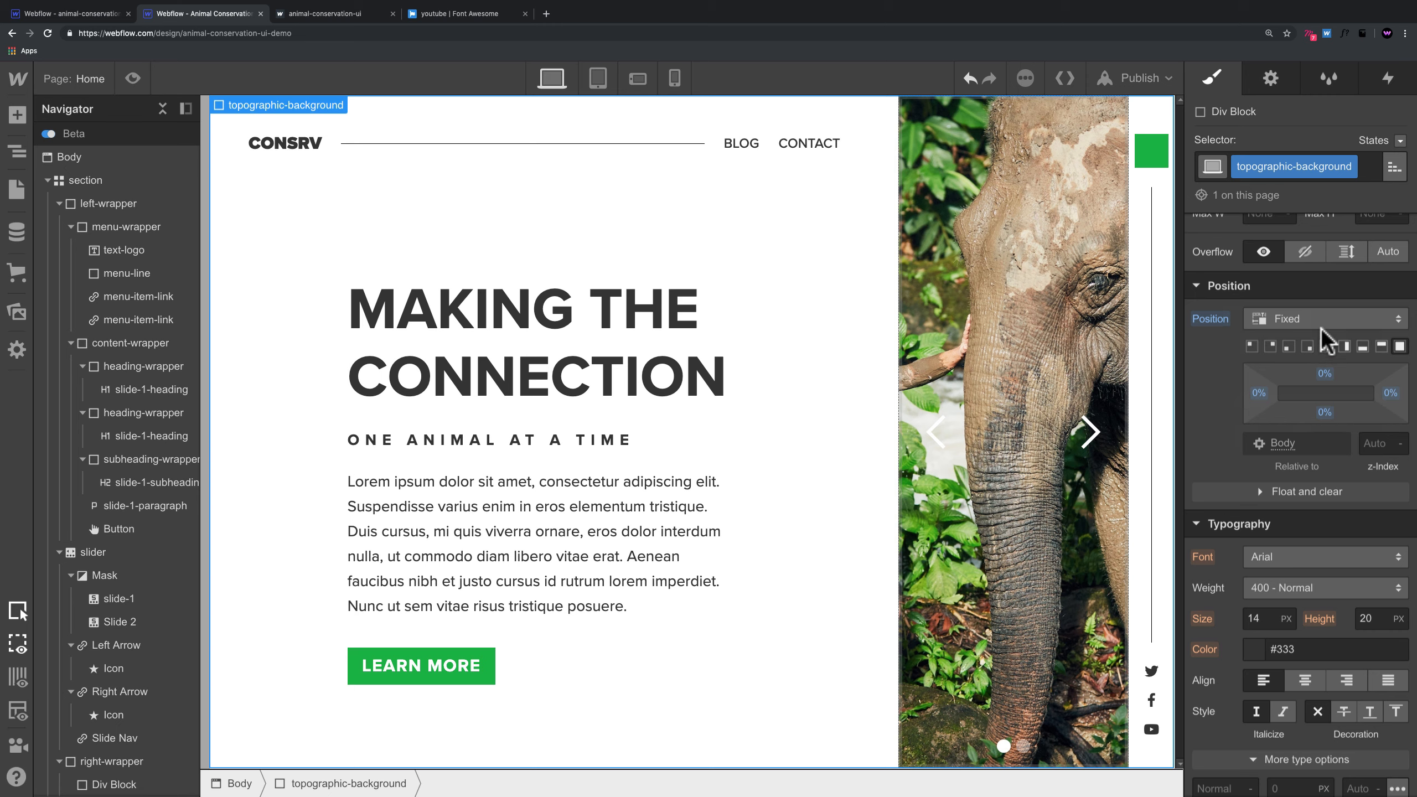
Step: Add the first topographic SVG from the assets as topographic-background's background image and set its size to Cover
scroll(1341, 441, down, 3)
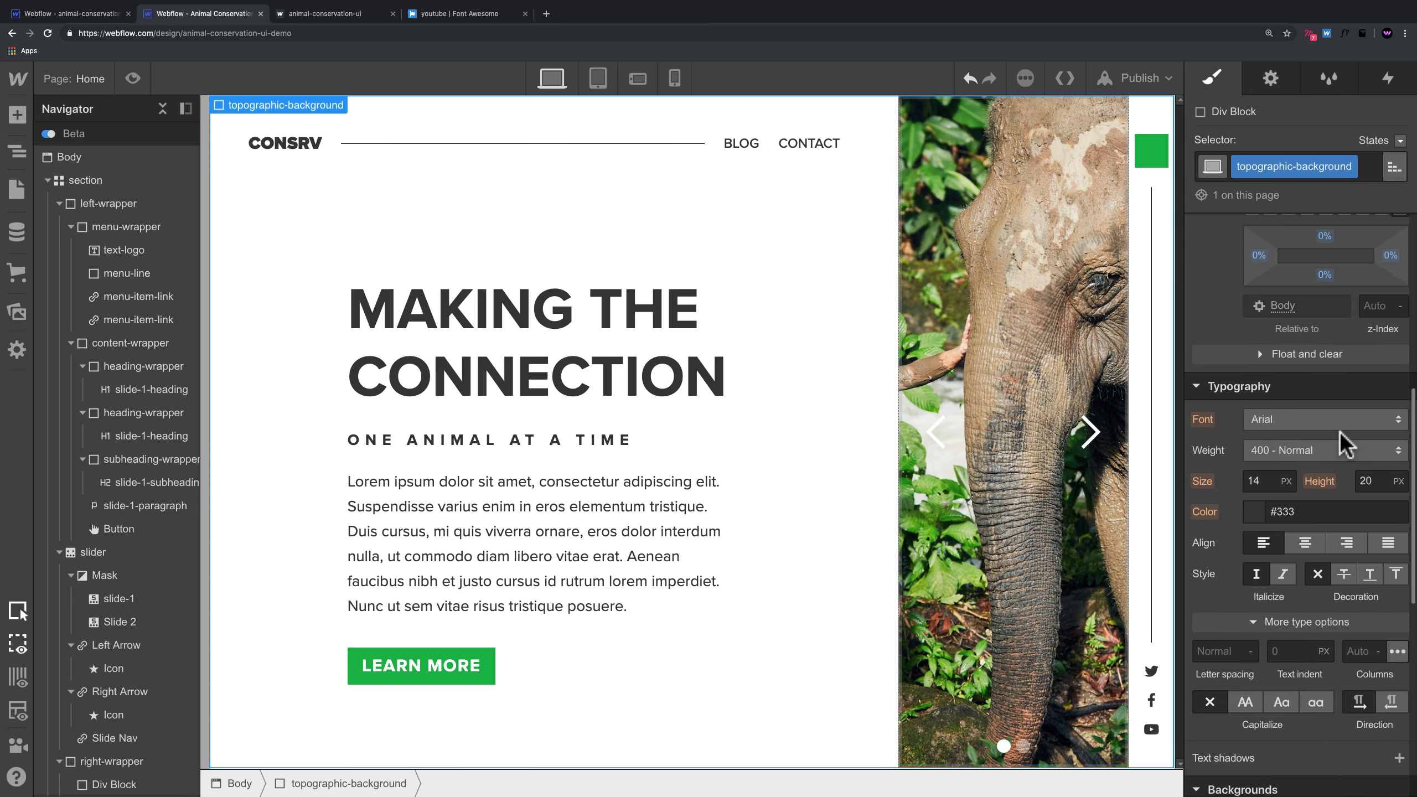
scroll(1342, 441, down, 6)
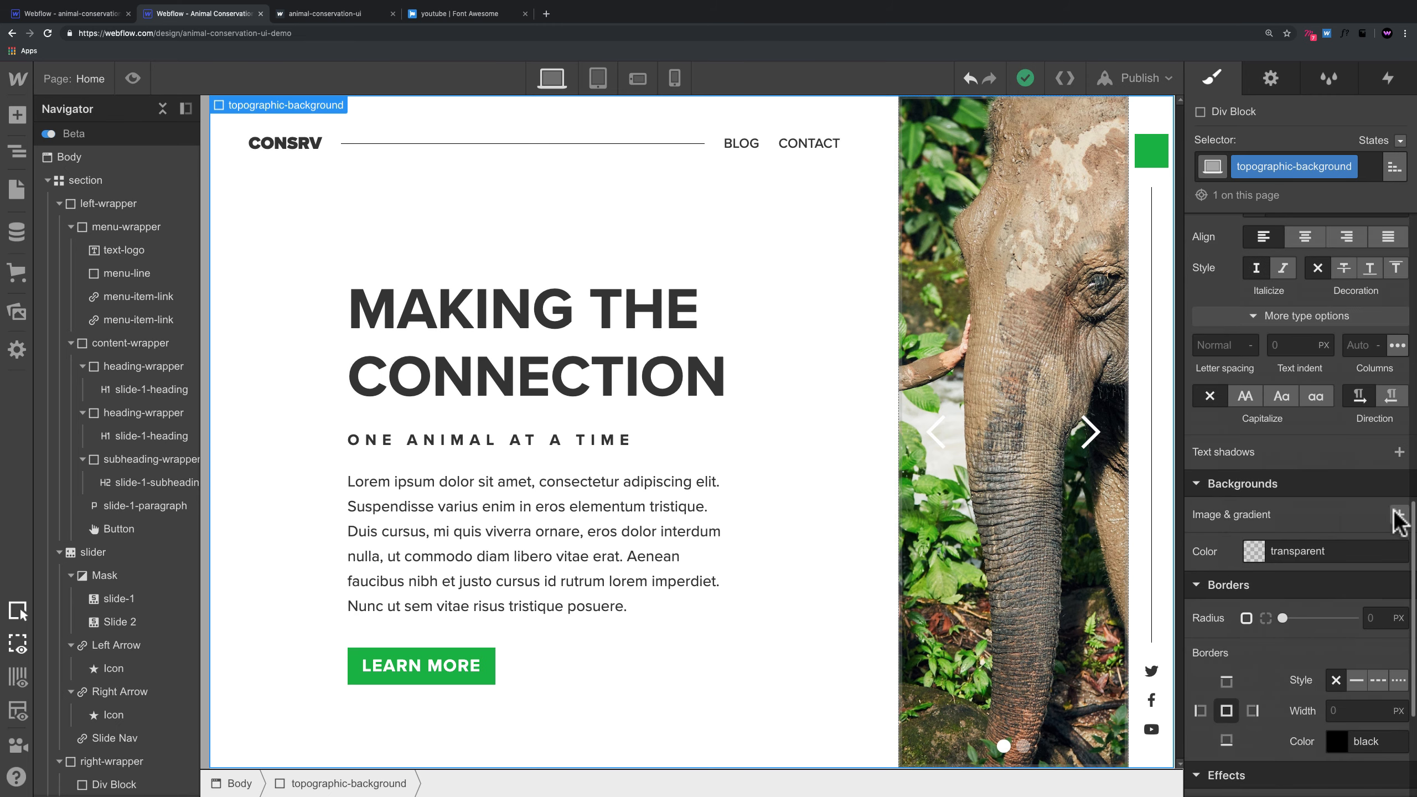
click(1397, 514)
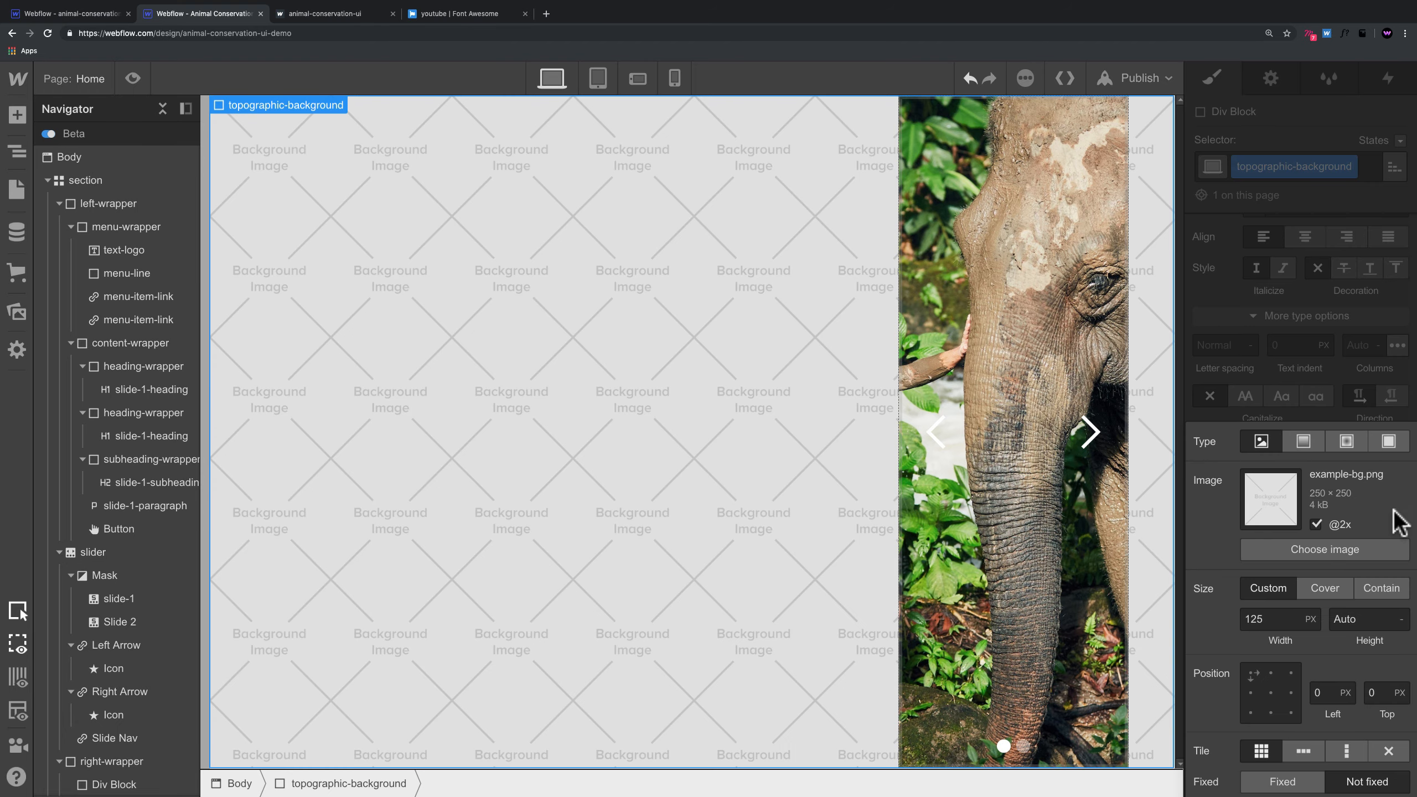
click(1330, 546)
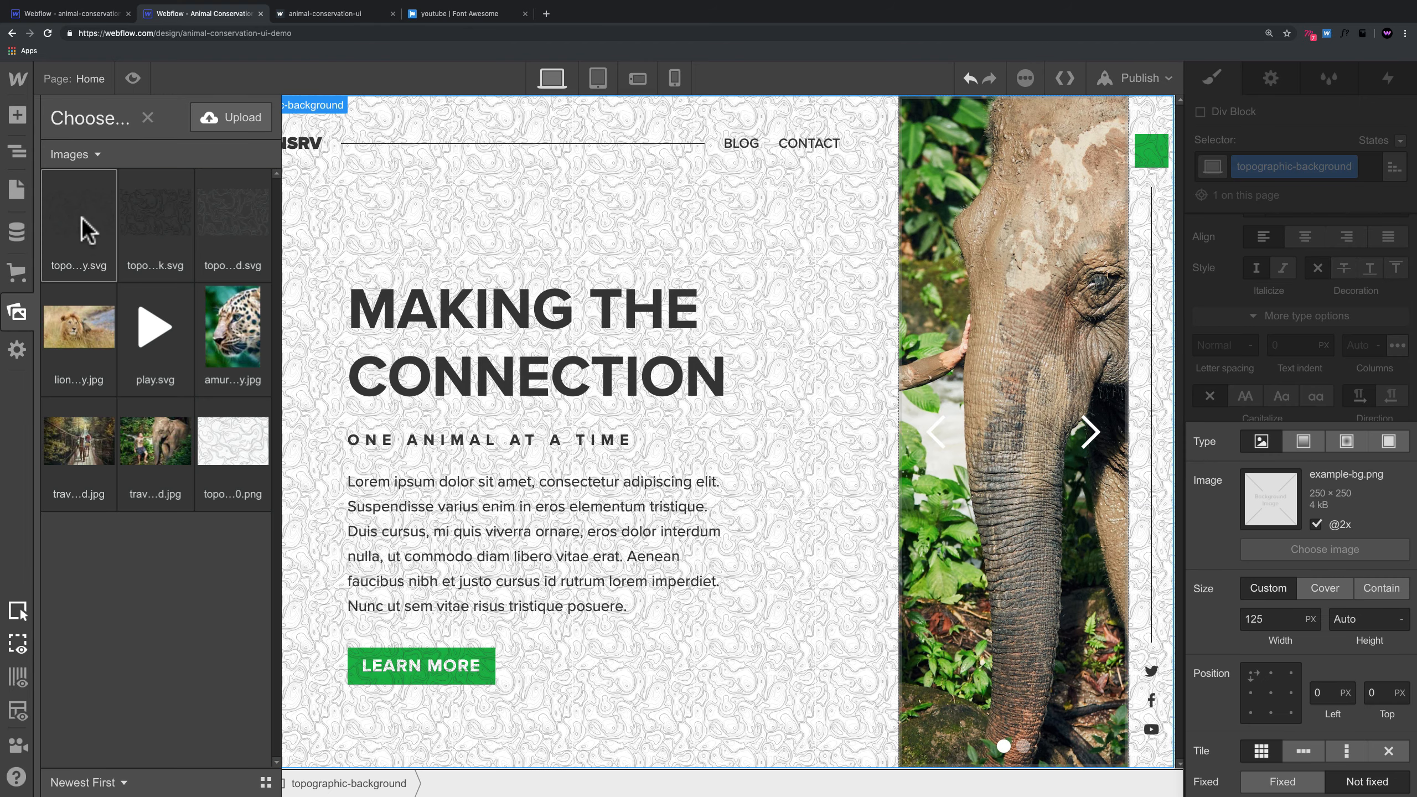
click(82, 217)
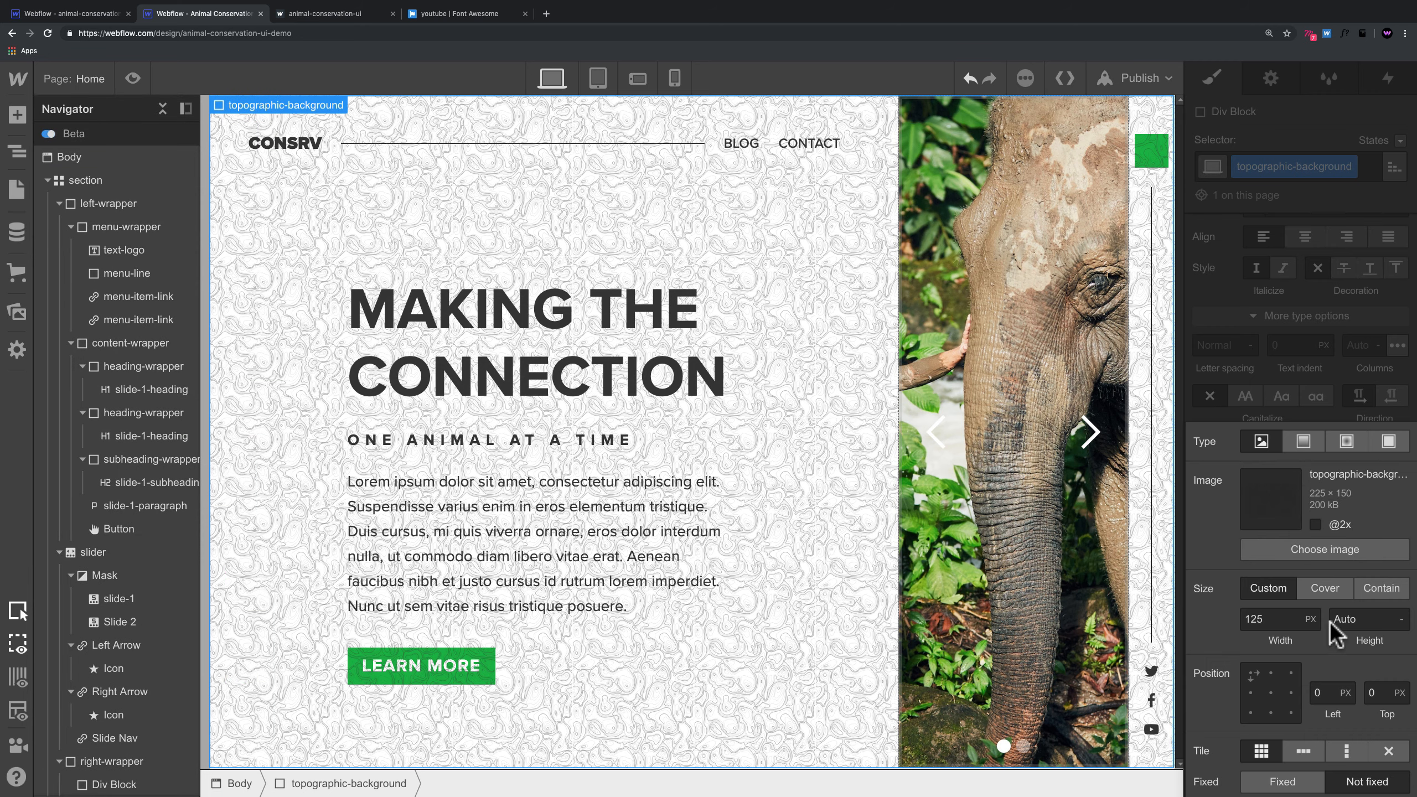
click(1326, 592)
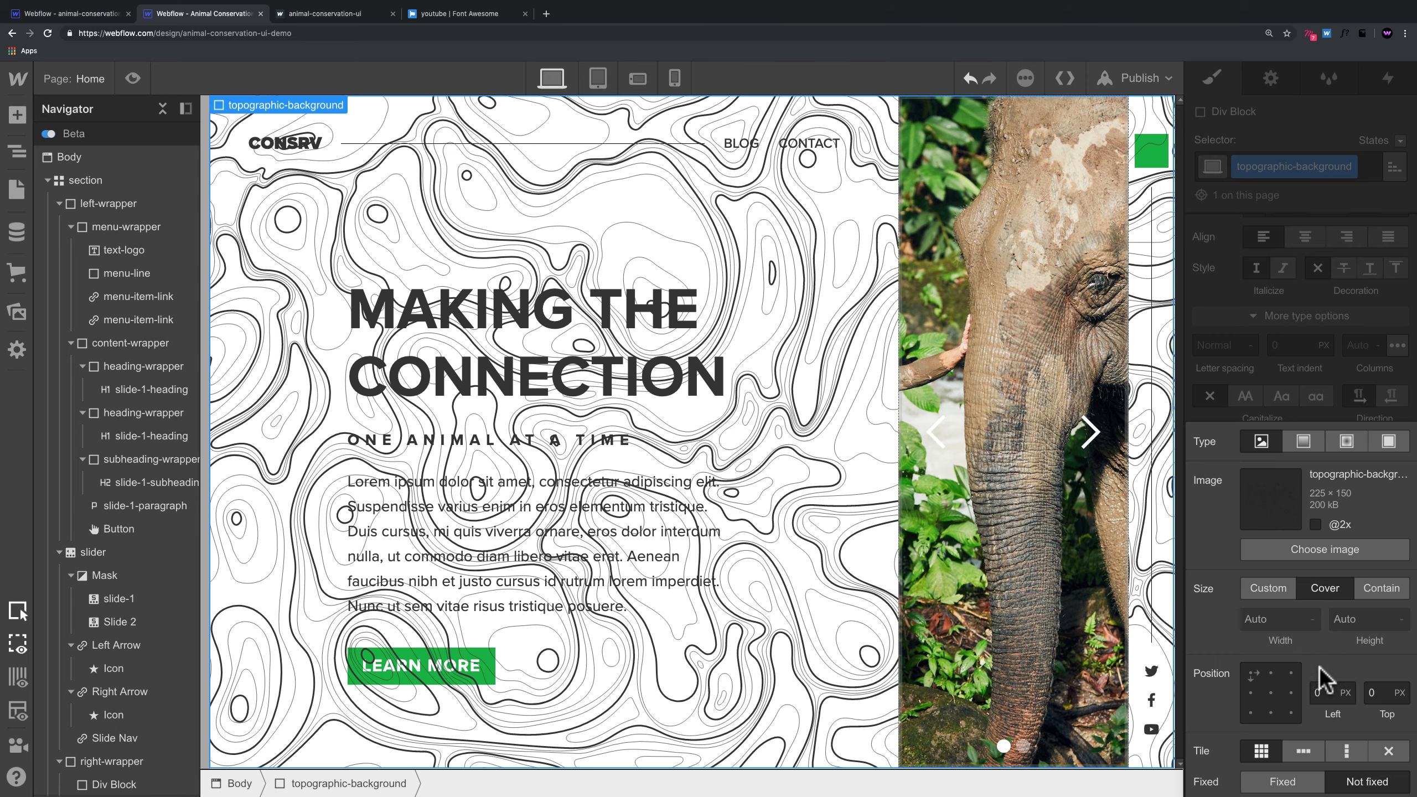
Step: Center topographic-background's background image, turn off its tiling, and preview the page
click(1272, 692)
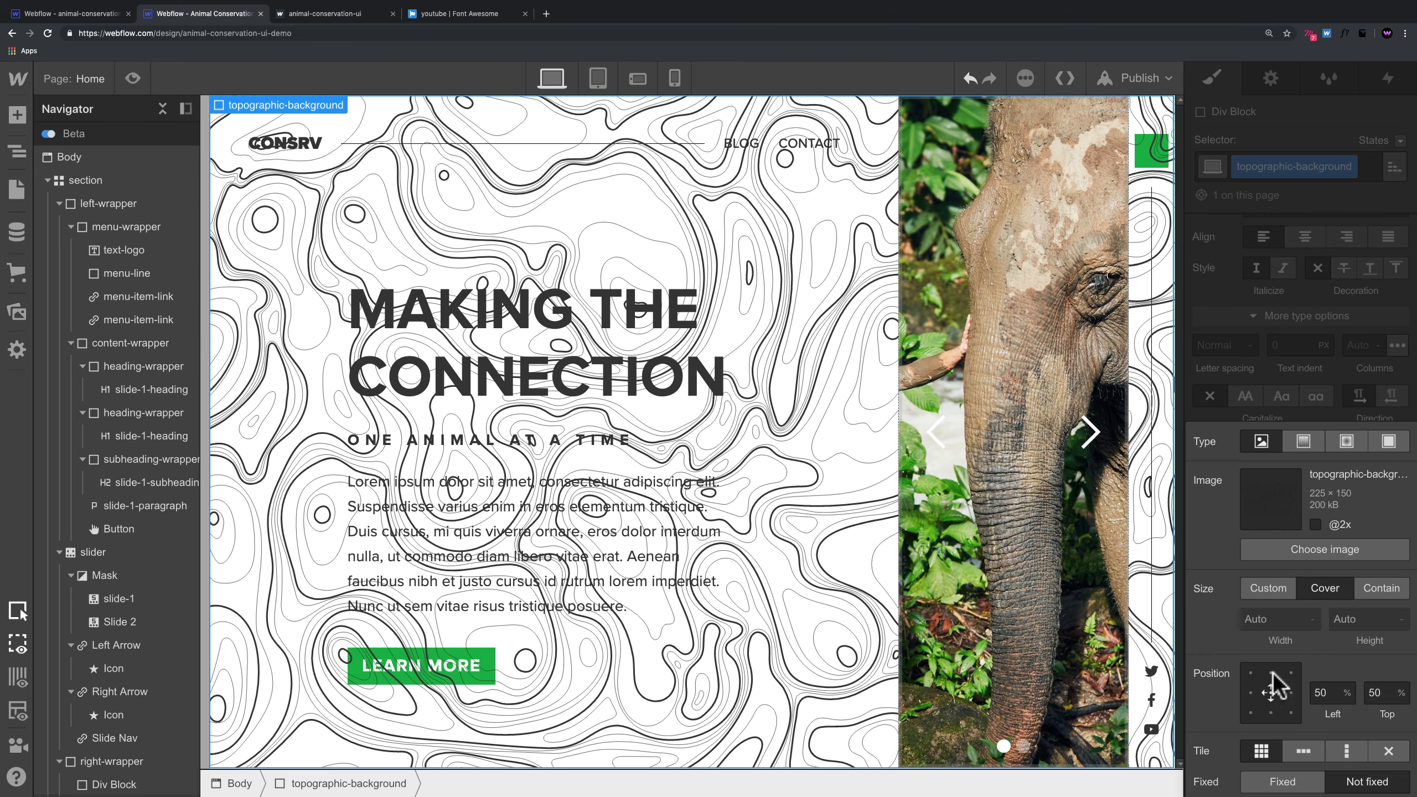
click(1389, 751)
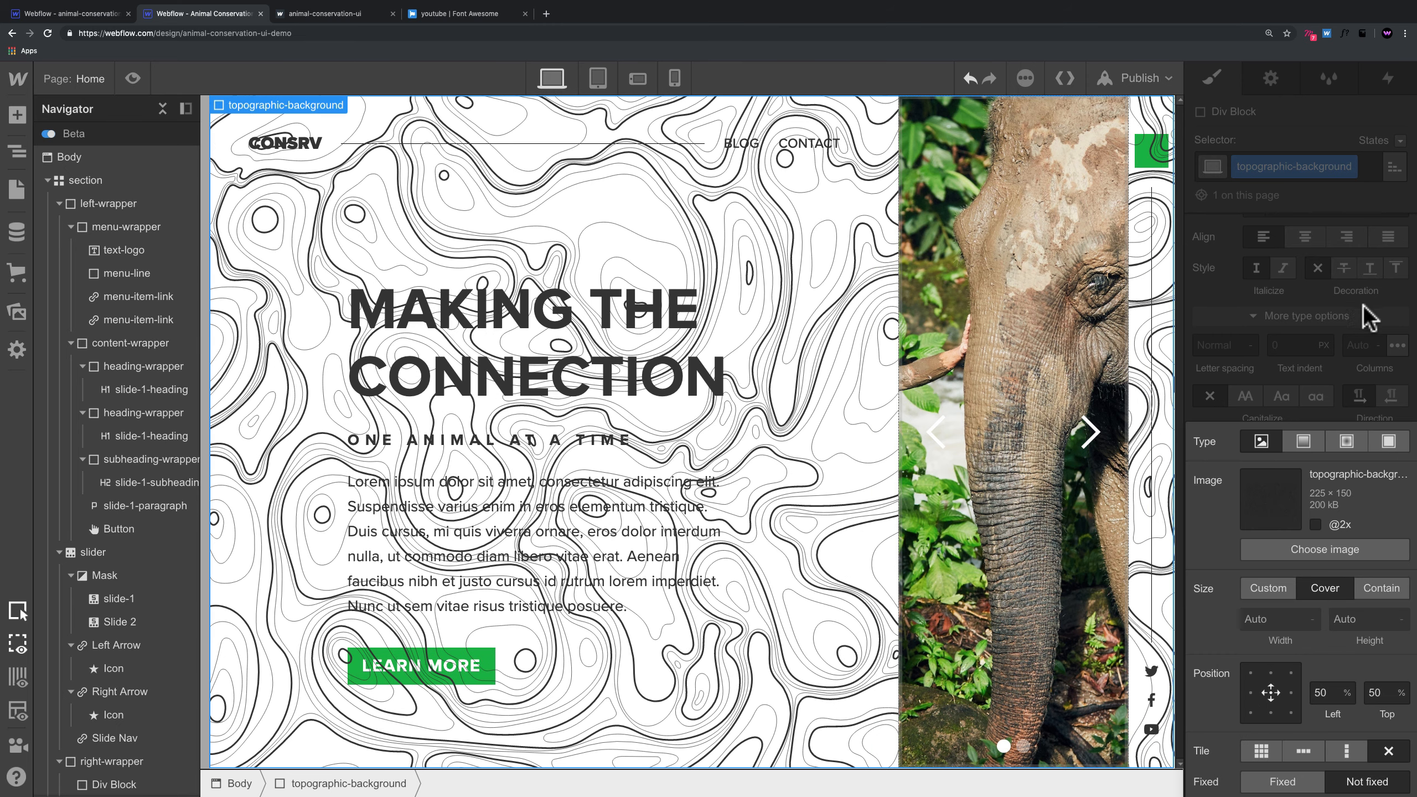
click(1341, 382)
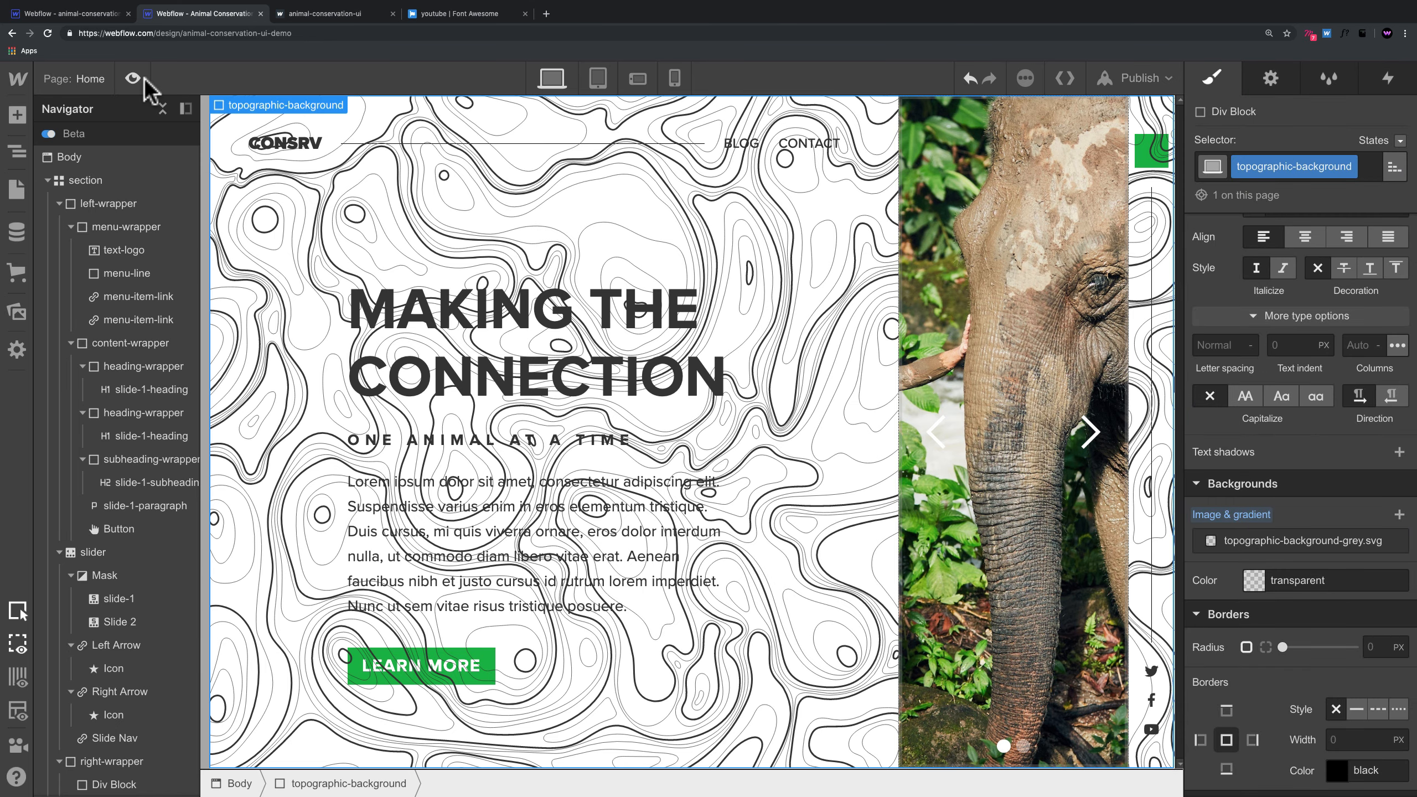
click(135, 79)
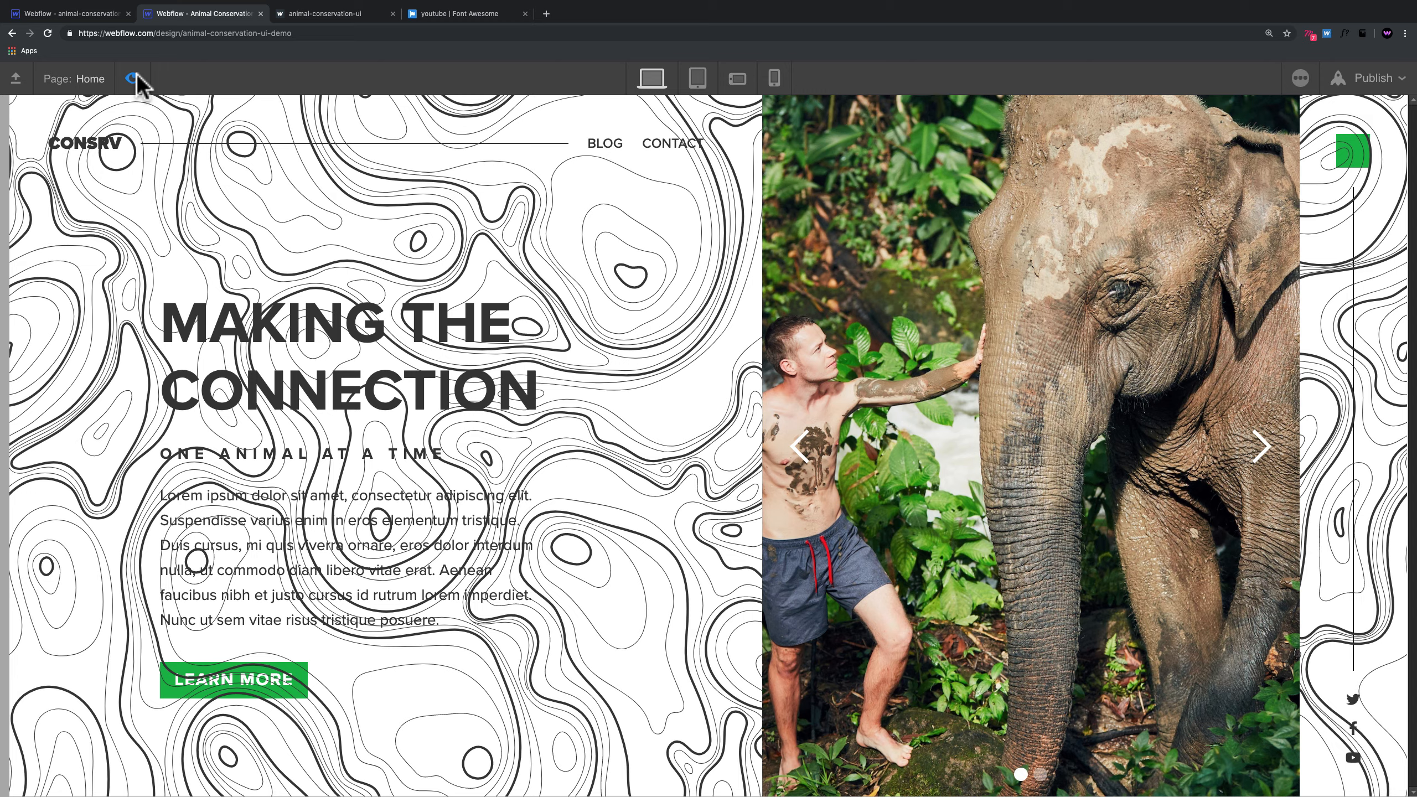
key(super+shift+p)
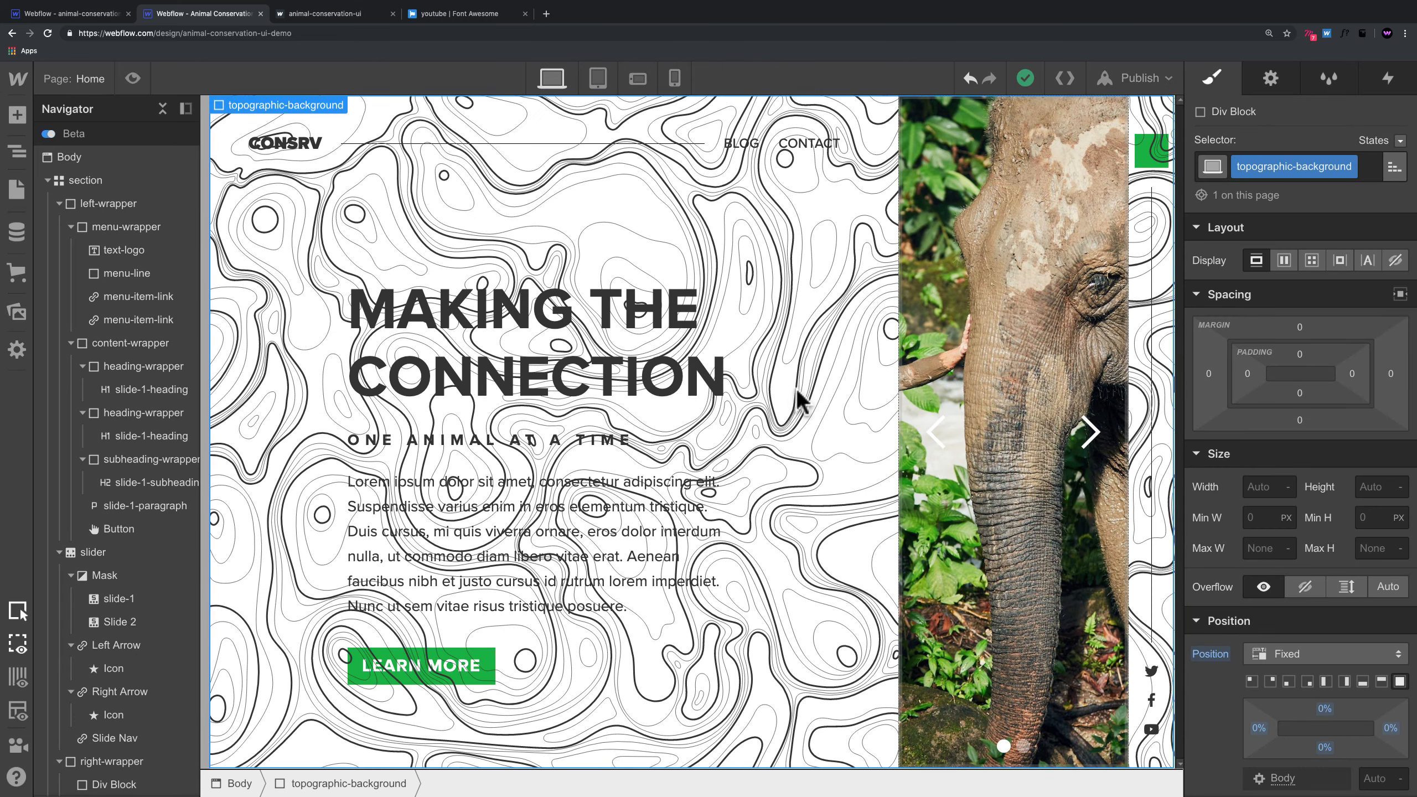
Step: Set topographic-background's opacity to 10% and preview the page
scroll(1320, 469, down, 3)
scroll(1319, 471, down, 15)
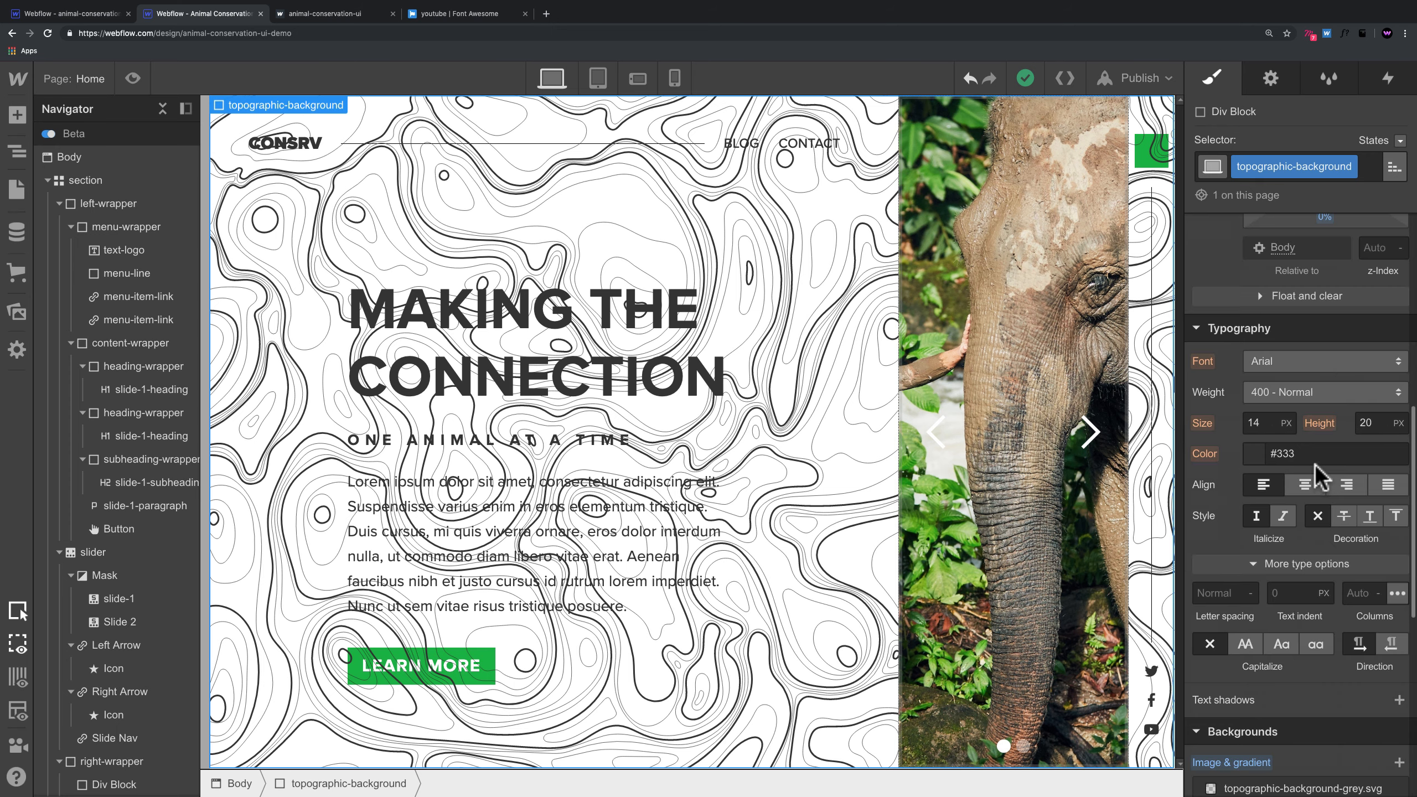
scroll(1320, 485, down, 5)
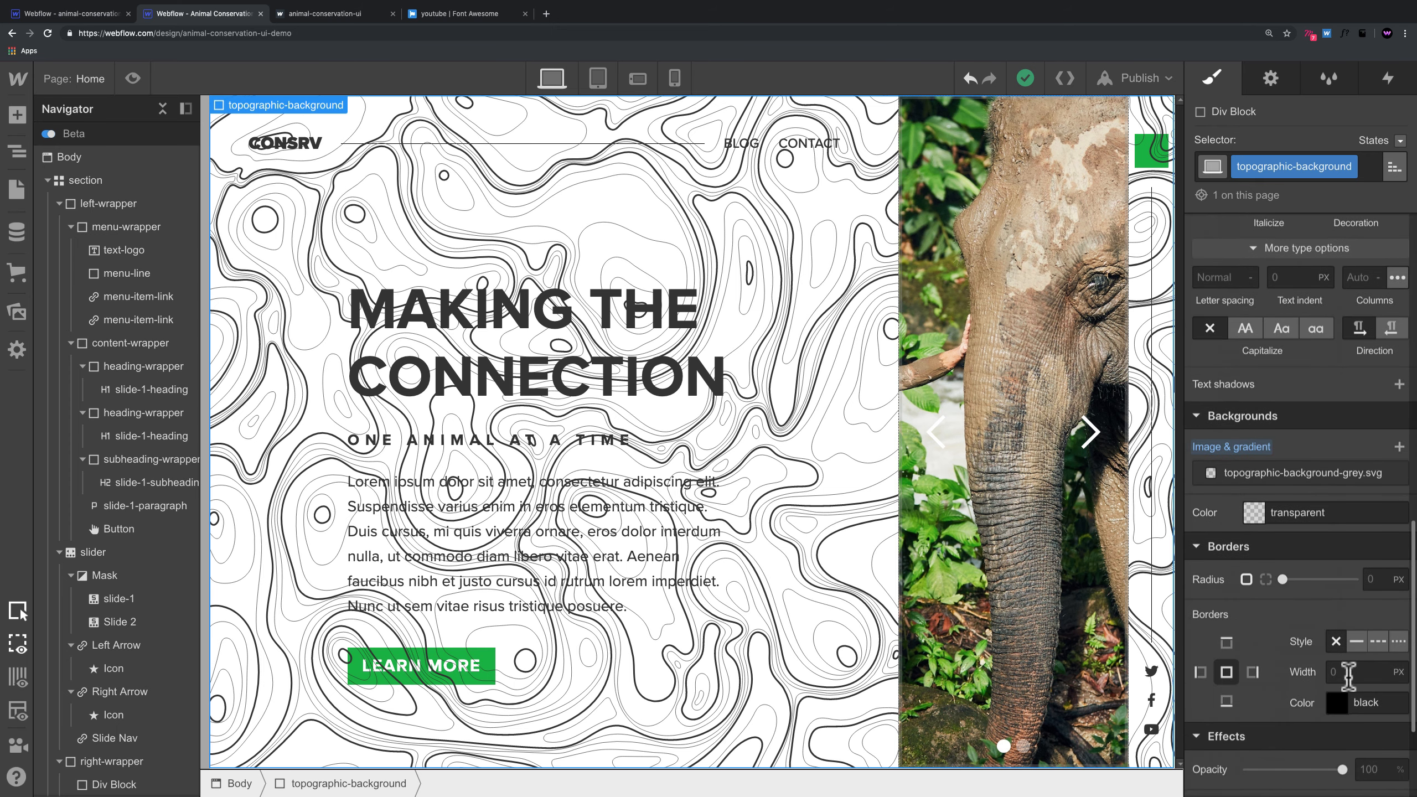
click(1371, 645)
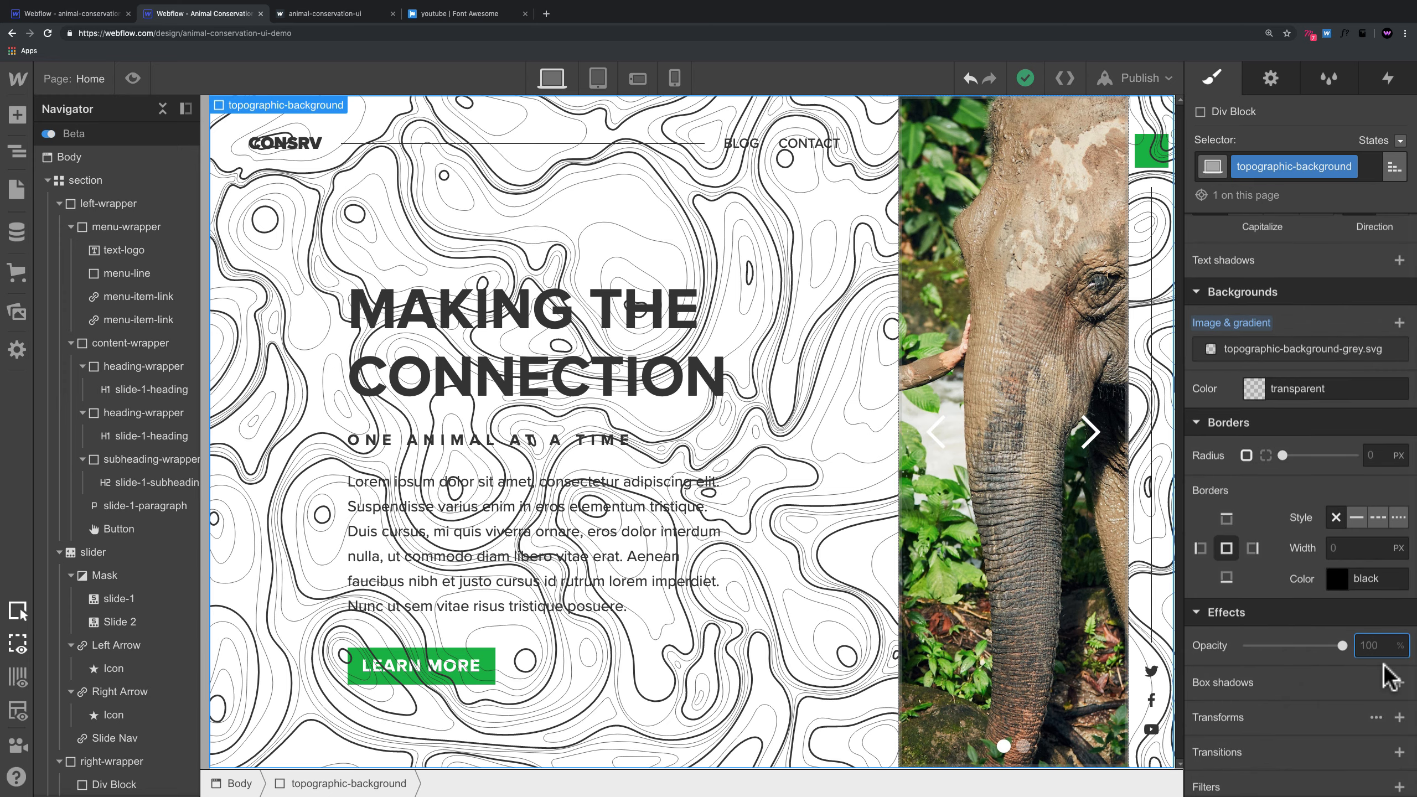
text(10)
key(Return)
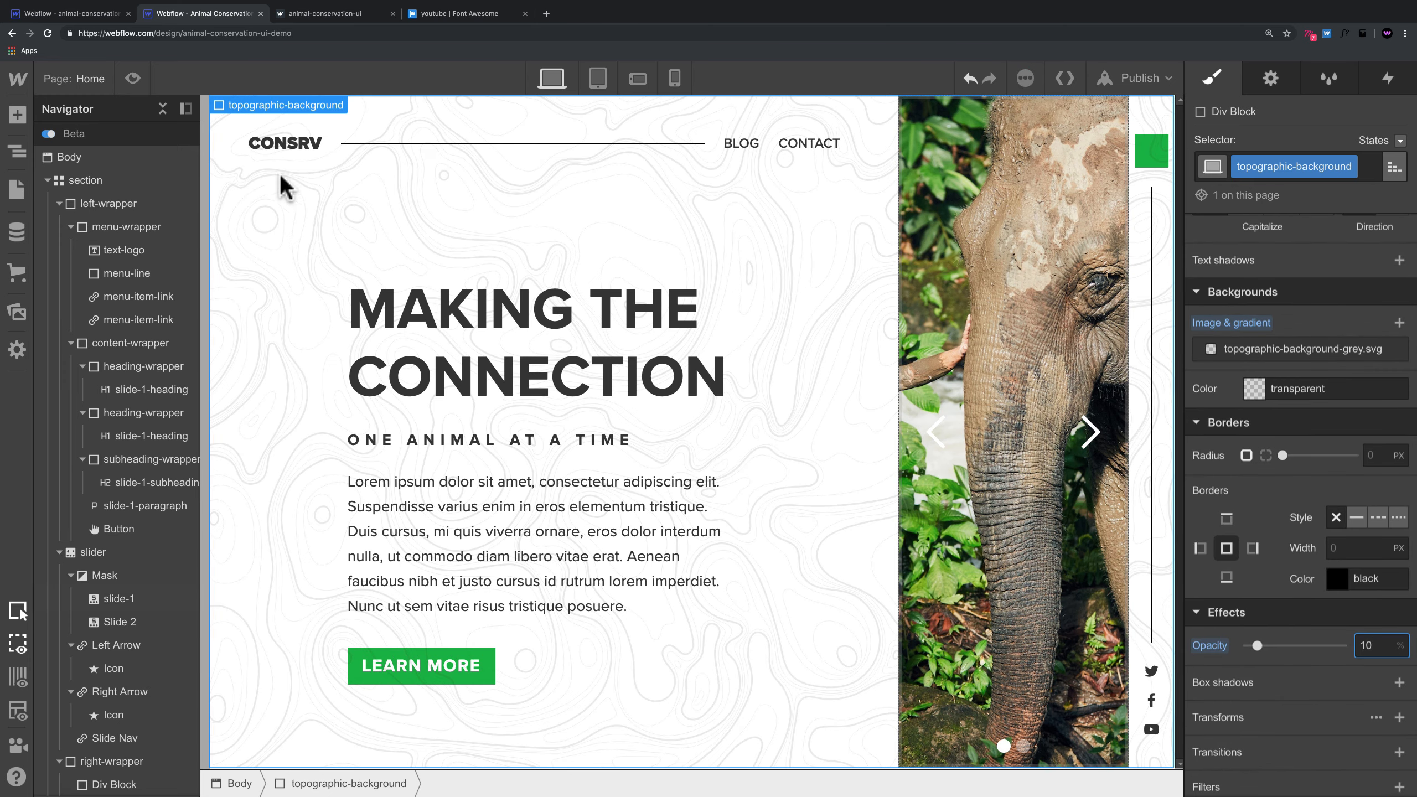
click(136, 78)
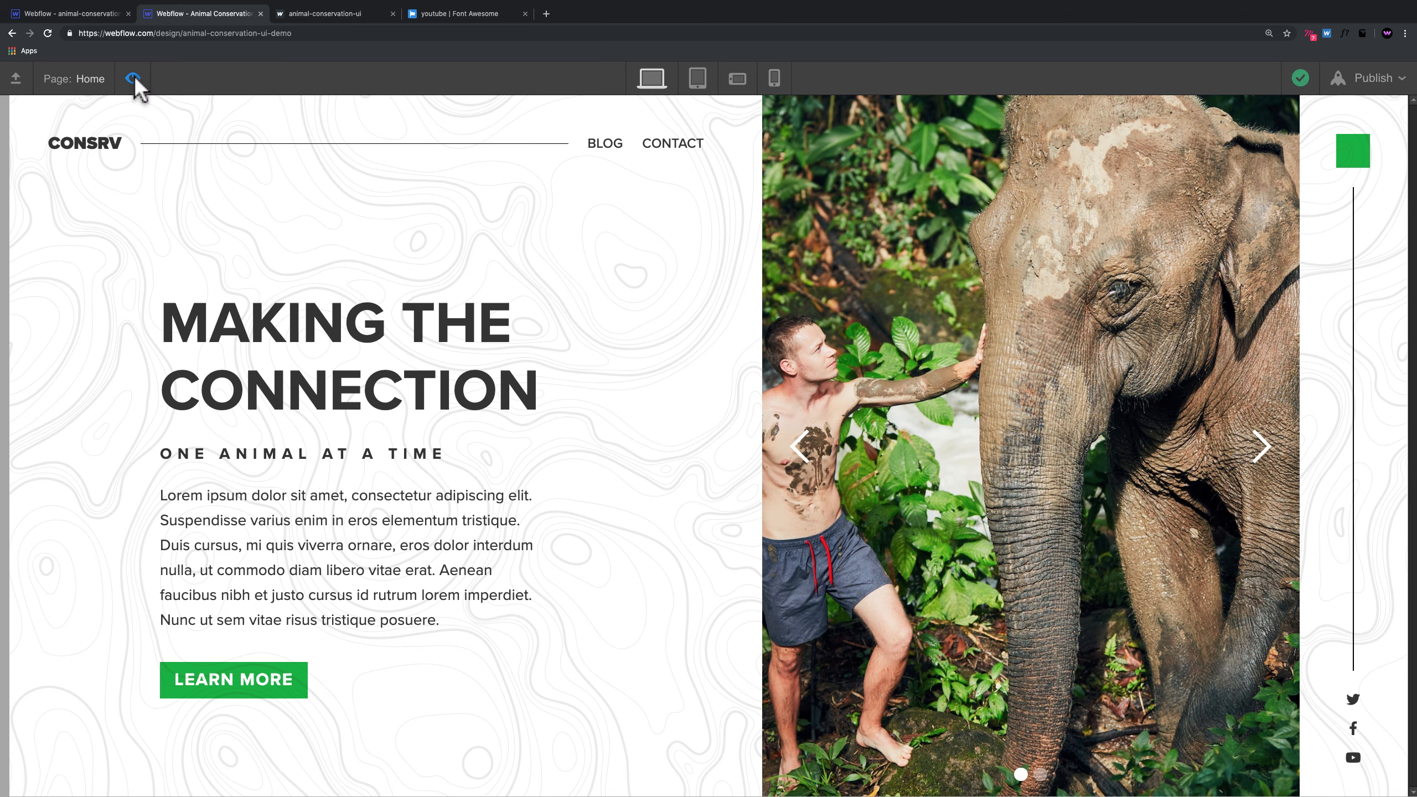
click(136, 78)
Step: Set topographic-background's opacity to 5% and check the page in preview
scroll(1325, 664, down, 5)
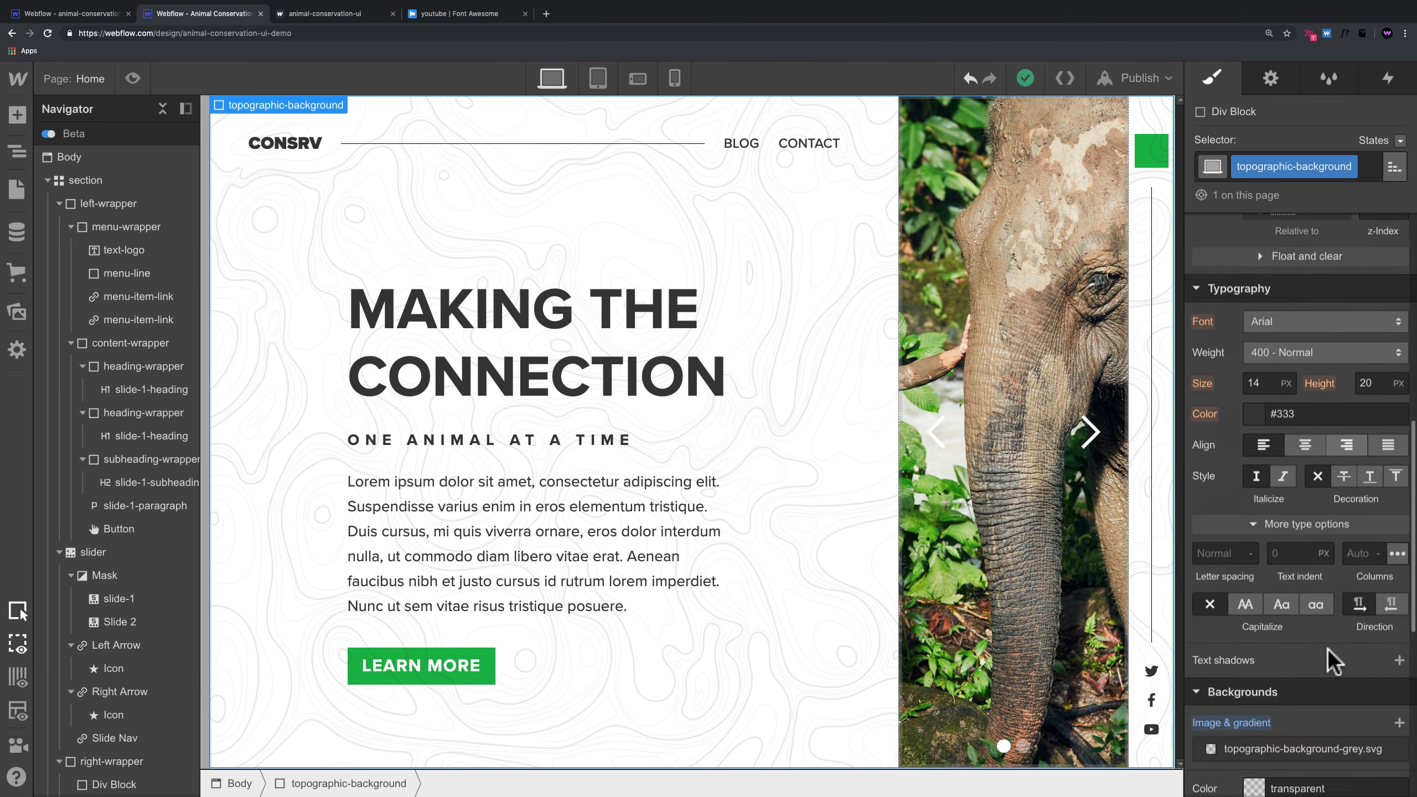
scroll(1331, 661, down, 8)
click(1361, 590)
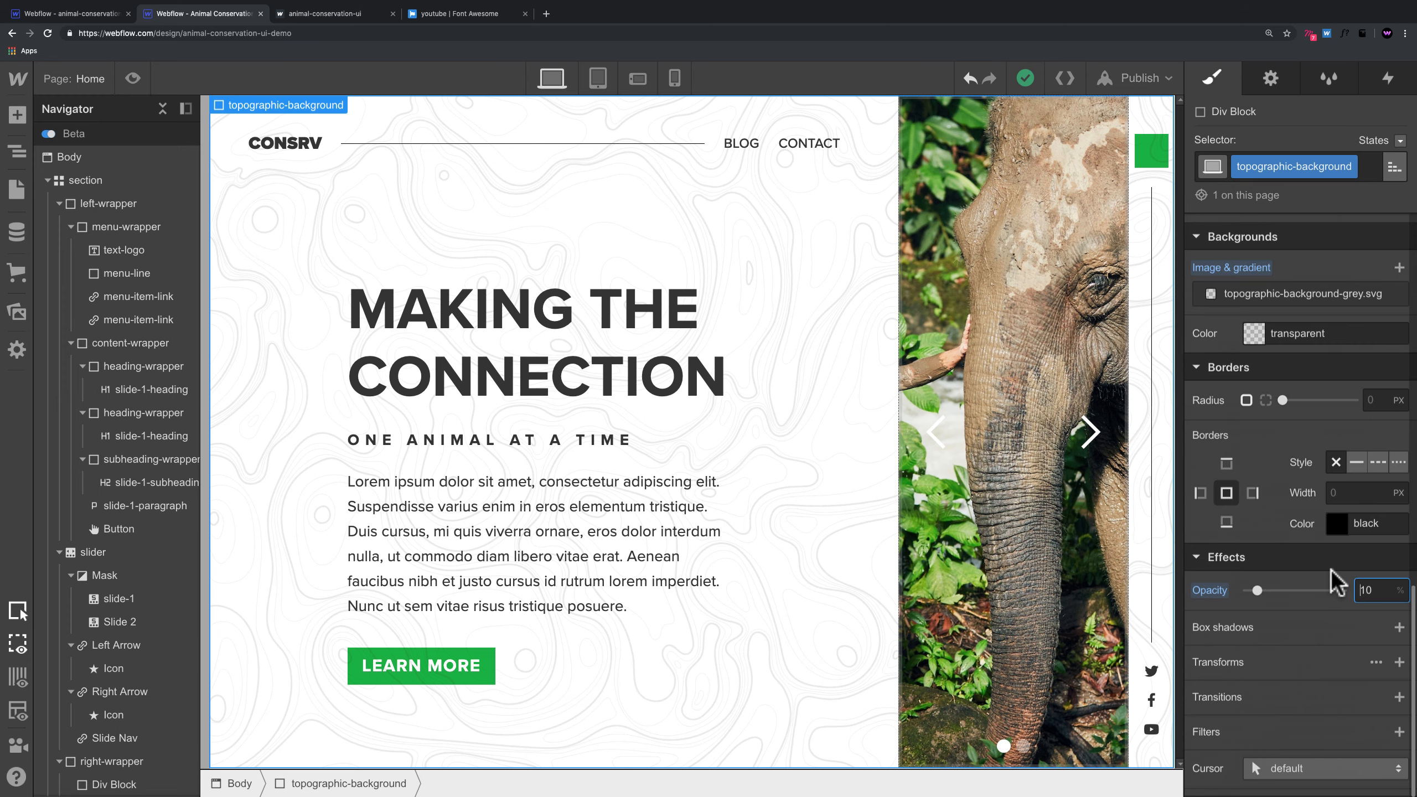
key(super+a)
text(5)
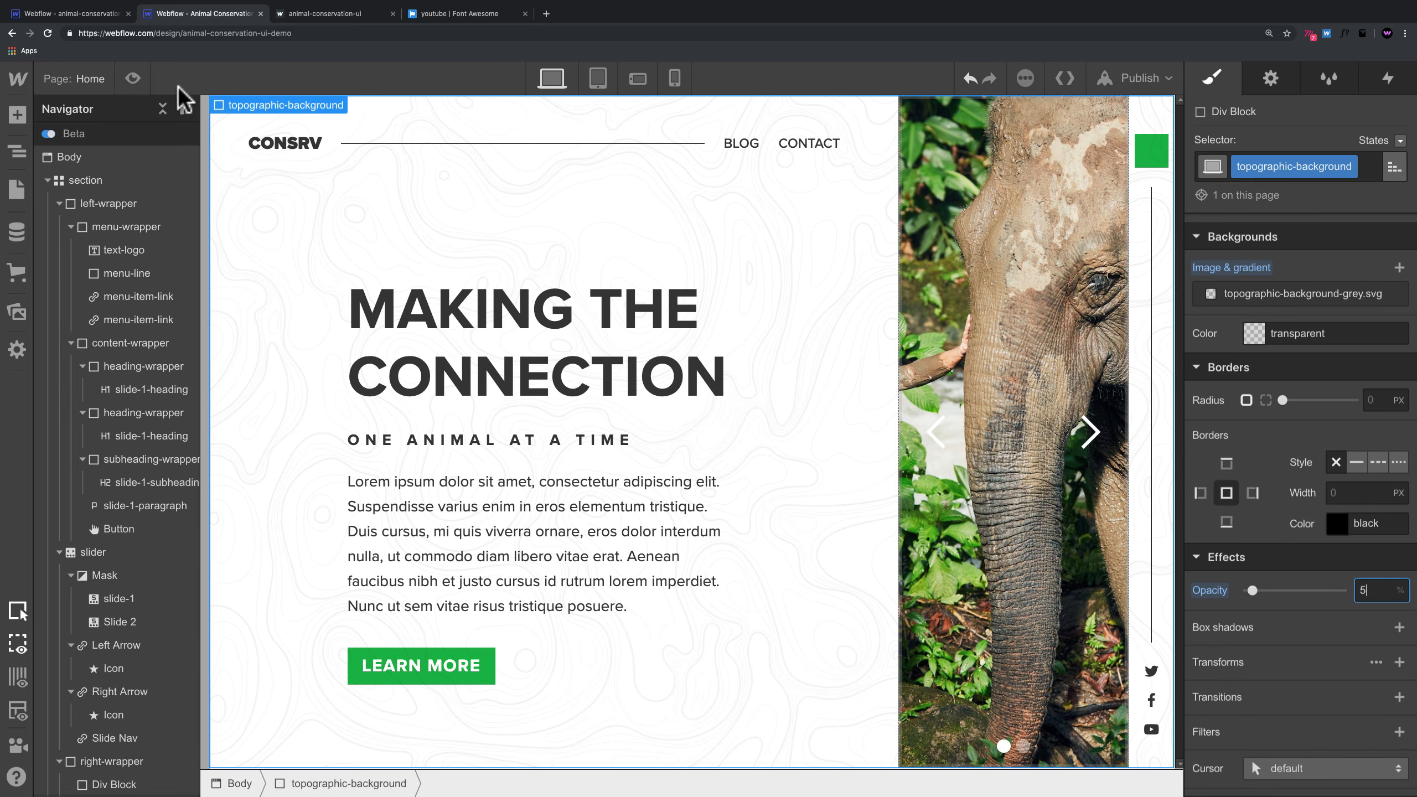
click(133, 79)
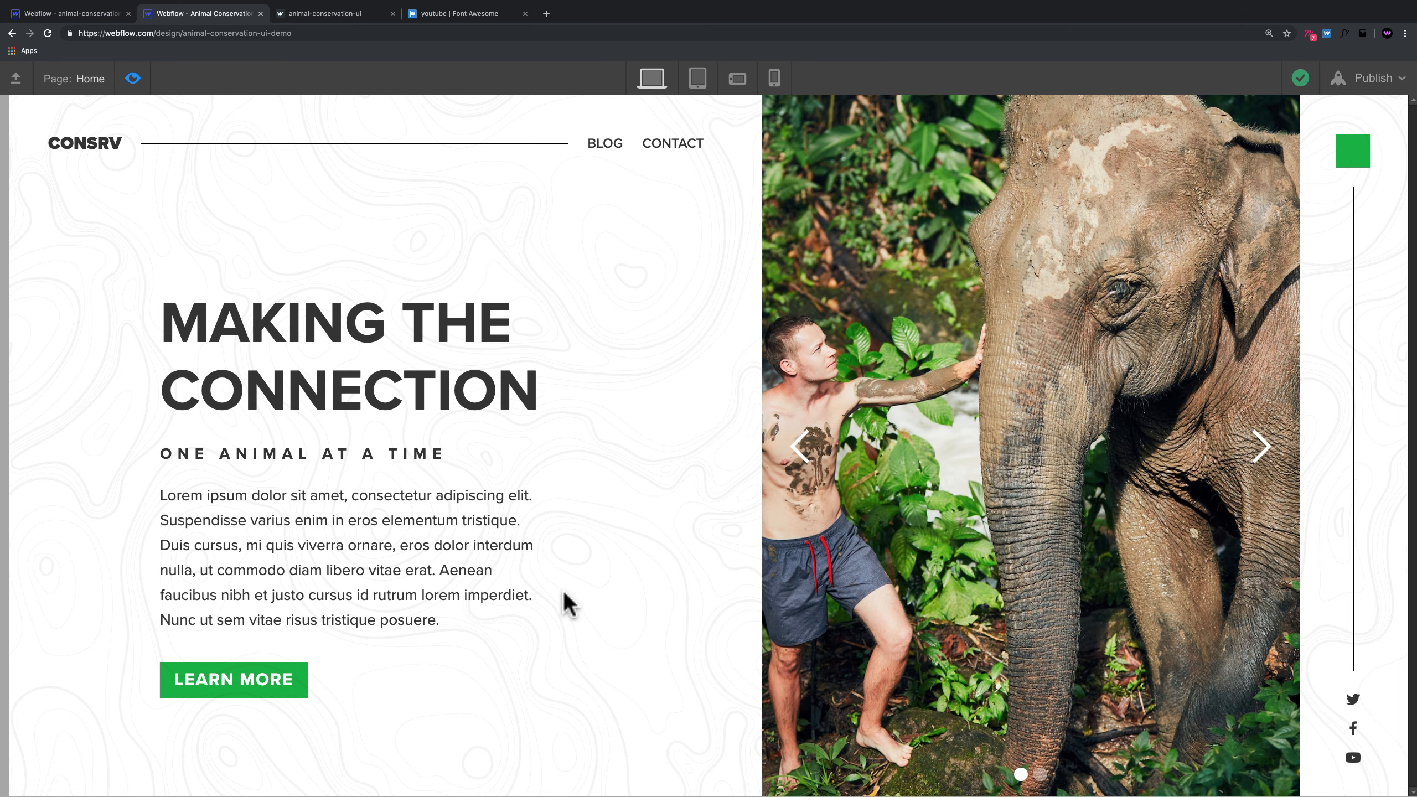
click(133, 79)
Step: Examine the demo slider's arrow icons and compare them with the arrow buttons in the finished animal-conservation-ui project
click(937, 445)
click(939, 444)
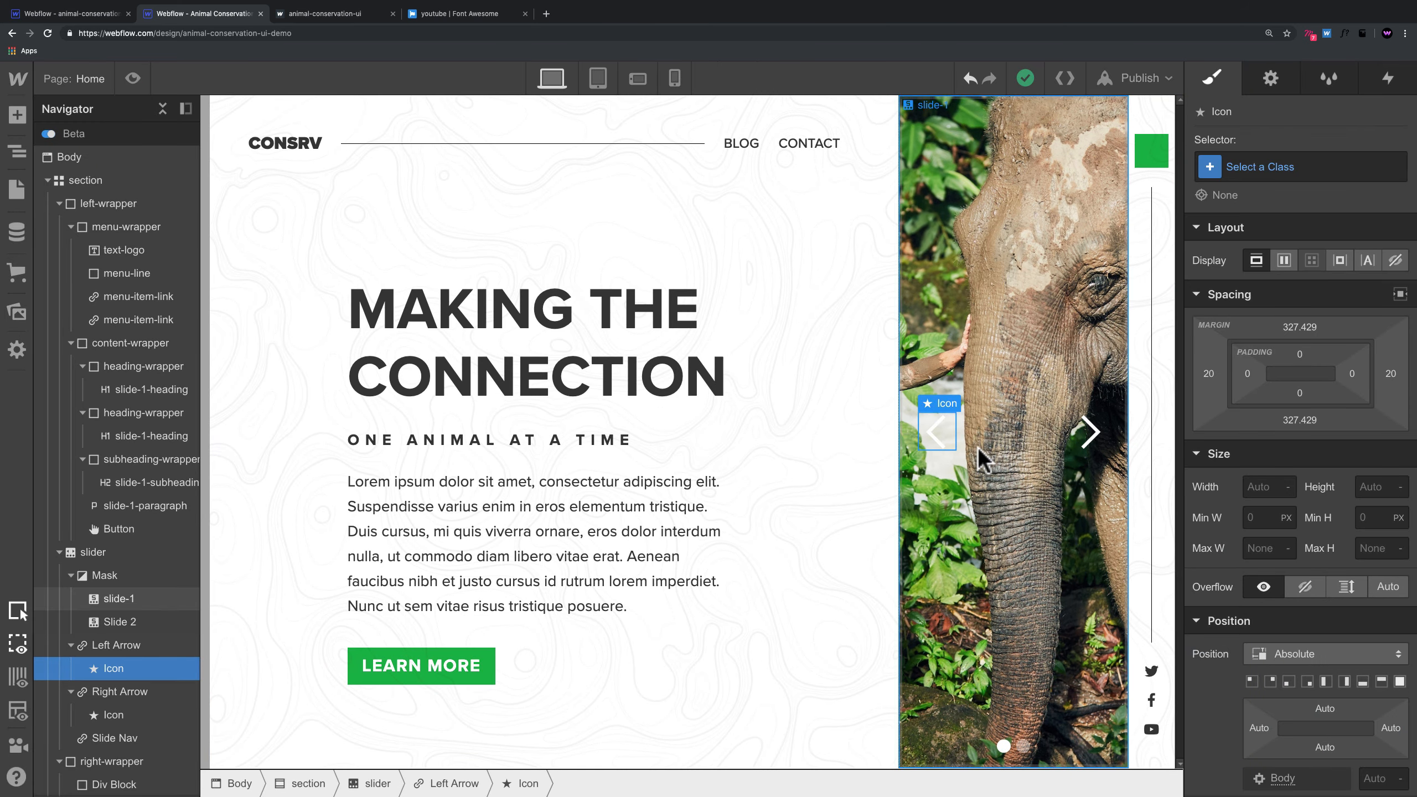
click(1092, 434)
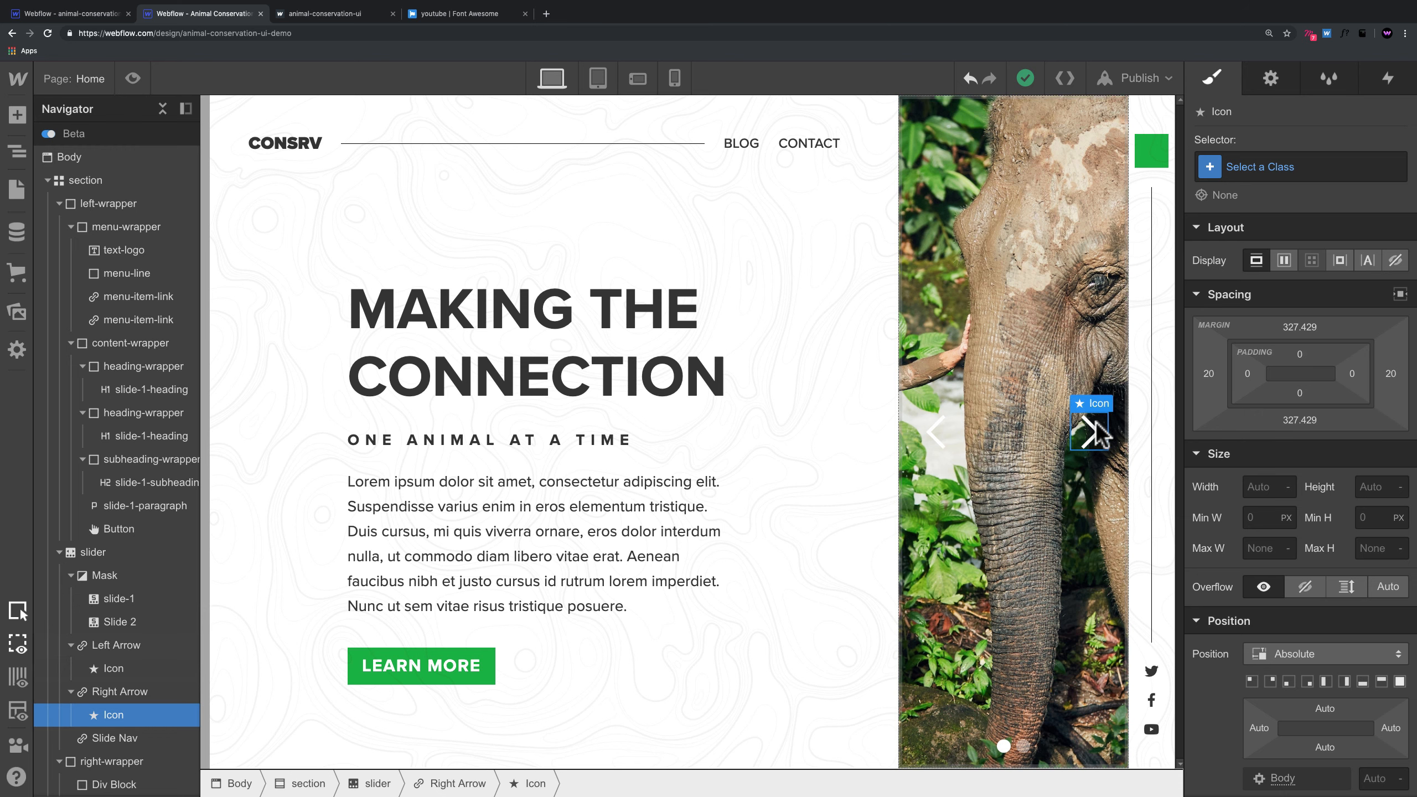
click(934, 428)
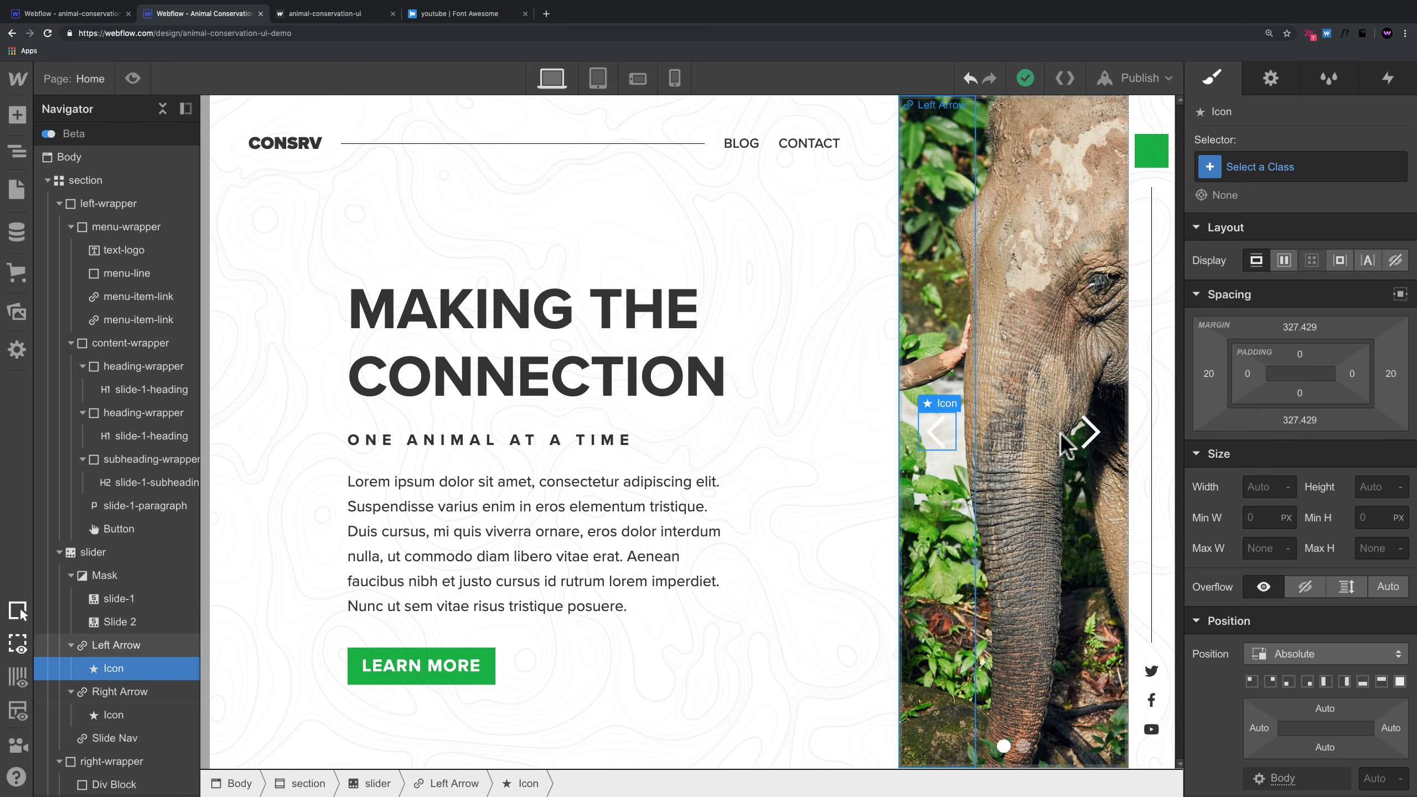
click(1089, 442)
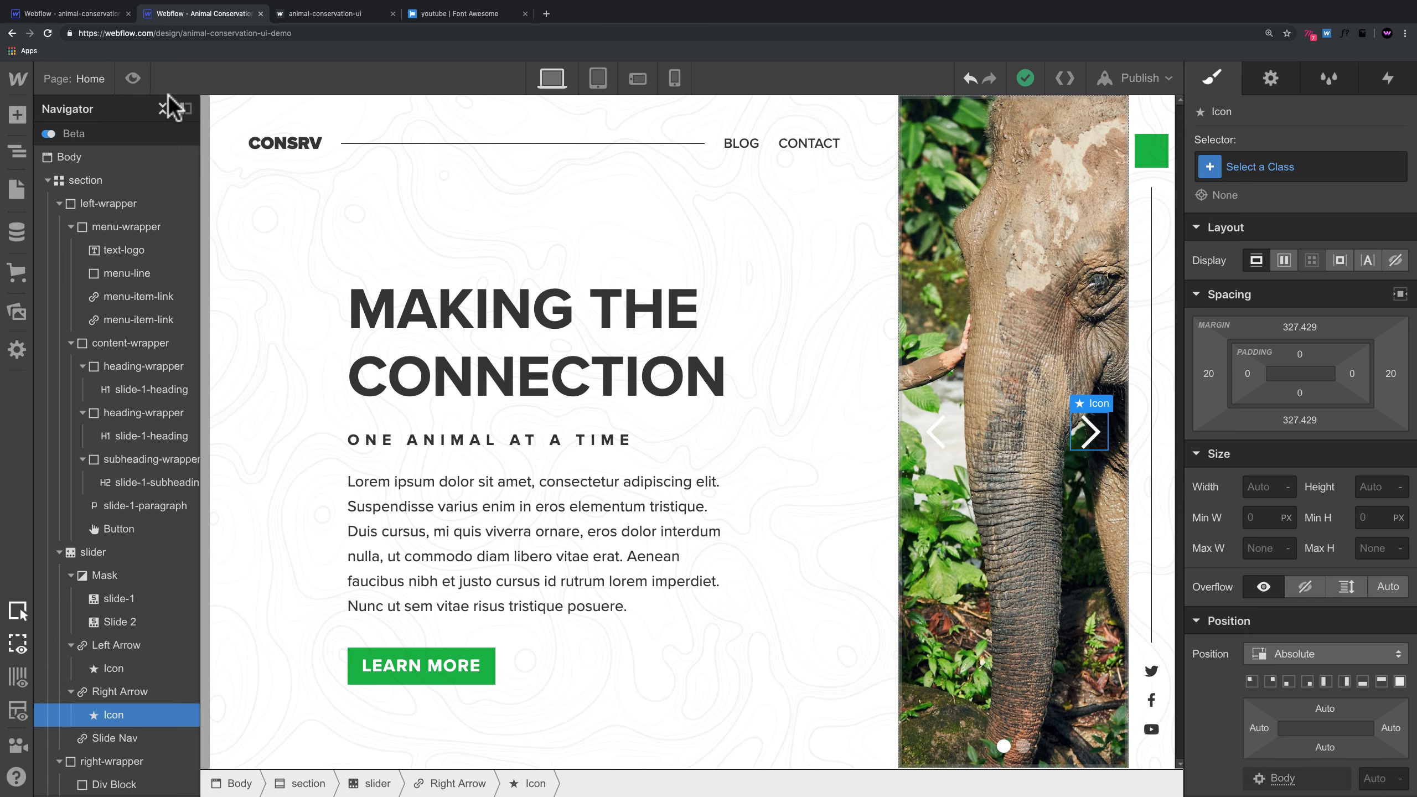
click(133, 79)
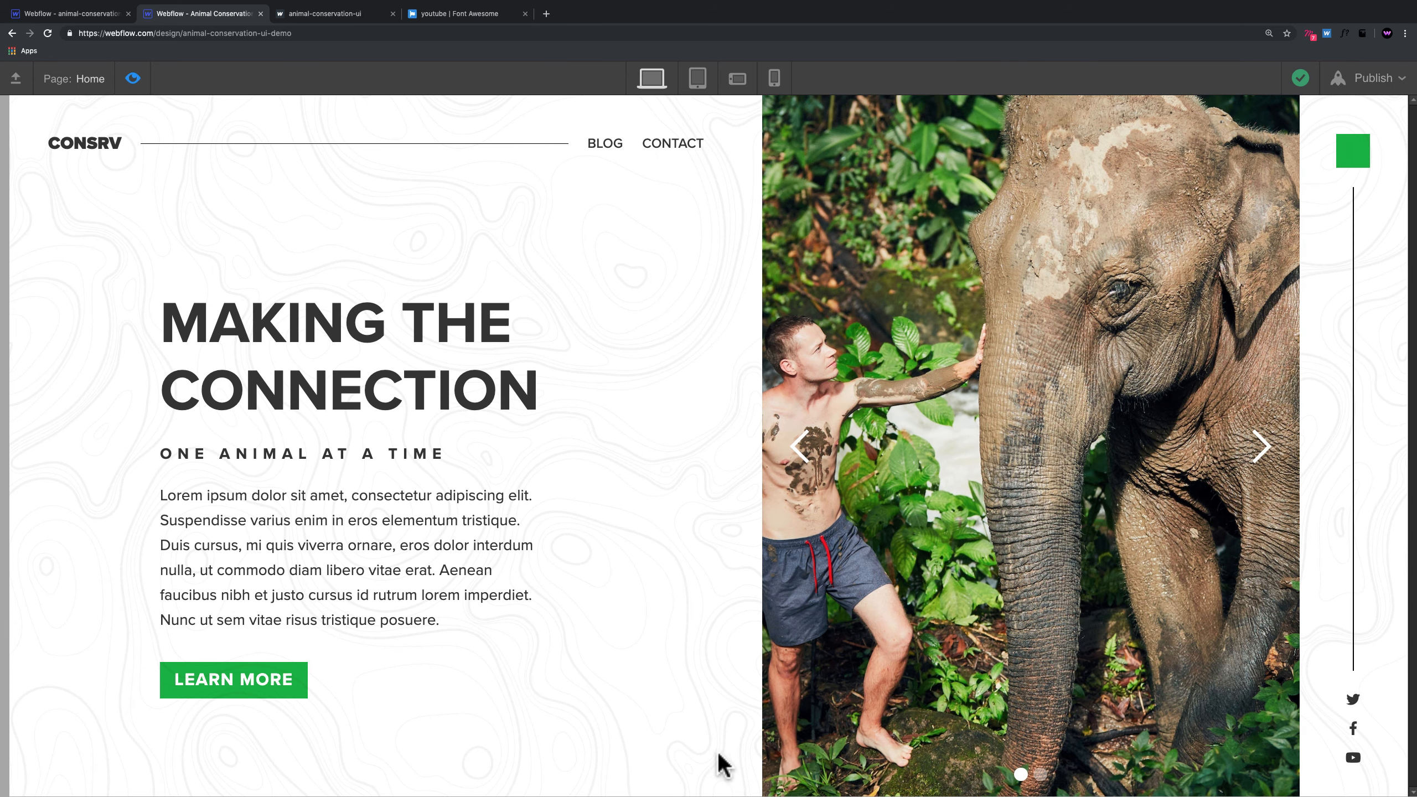
click(62, 13)
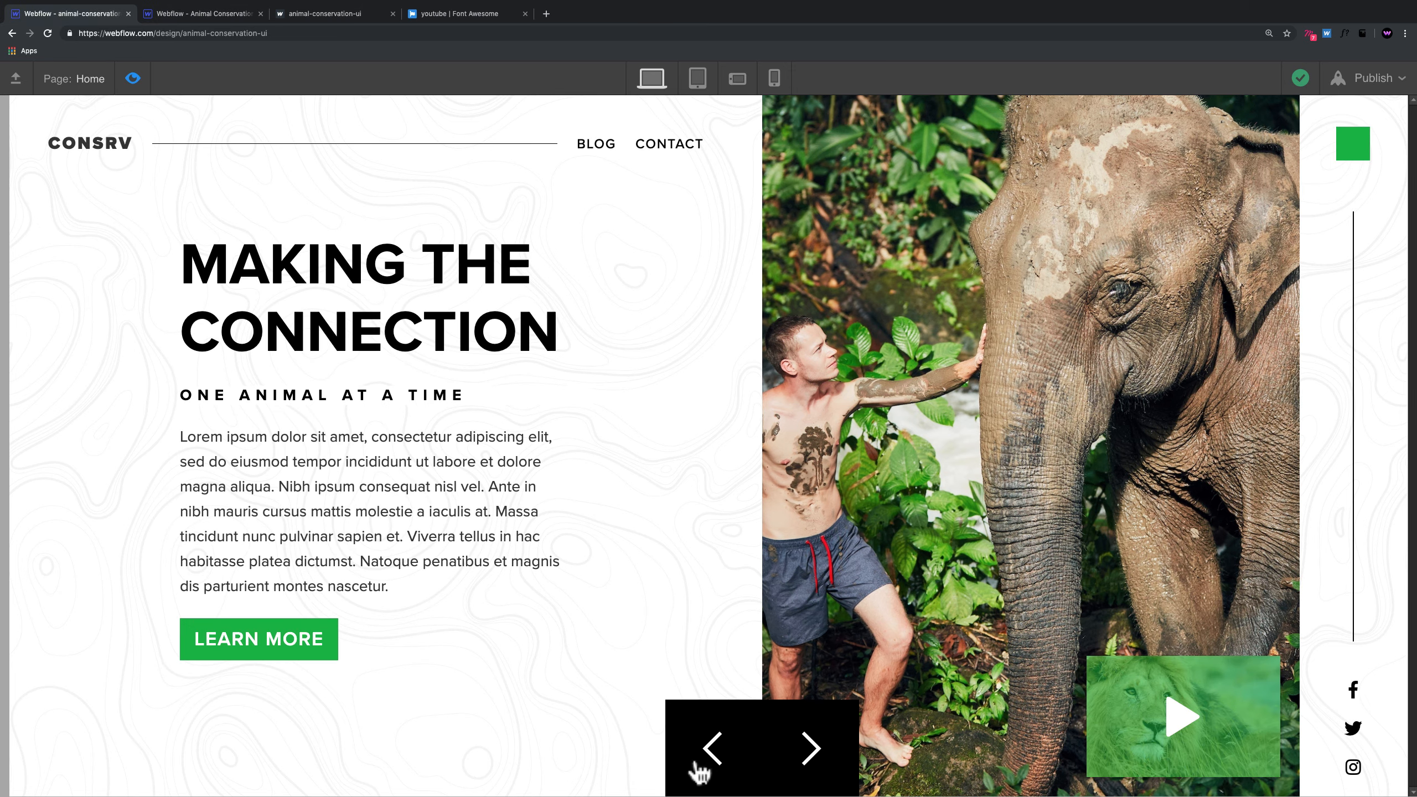
click(789, 770)
click(718, 748)
click(200, 8)
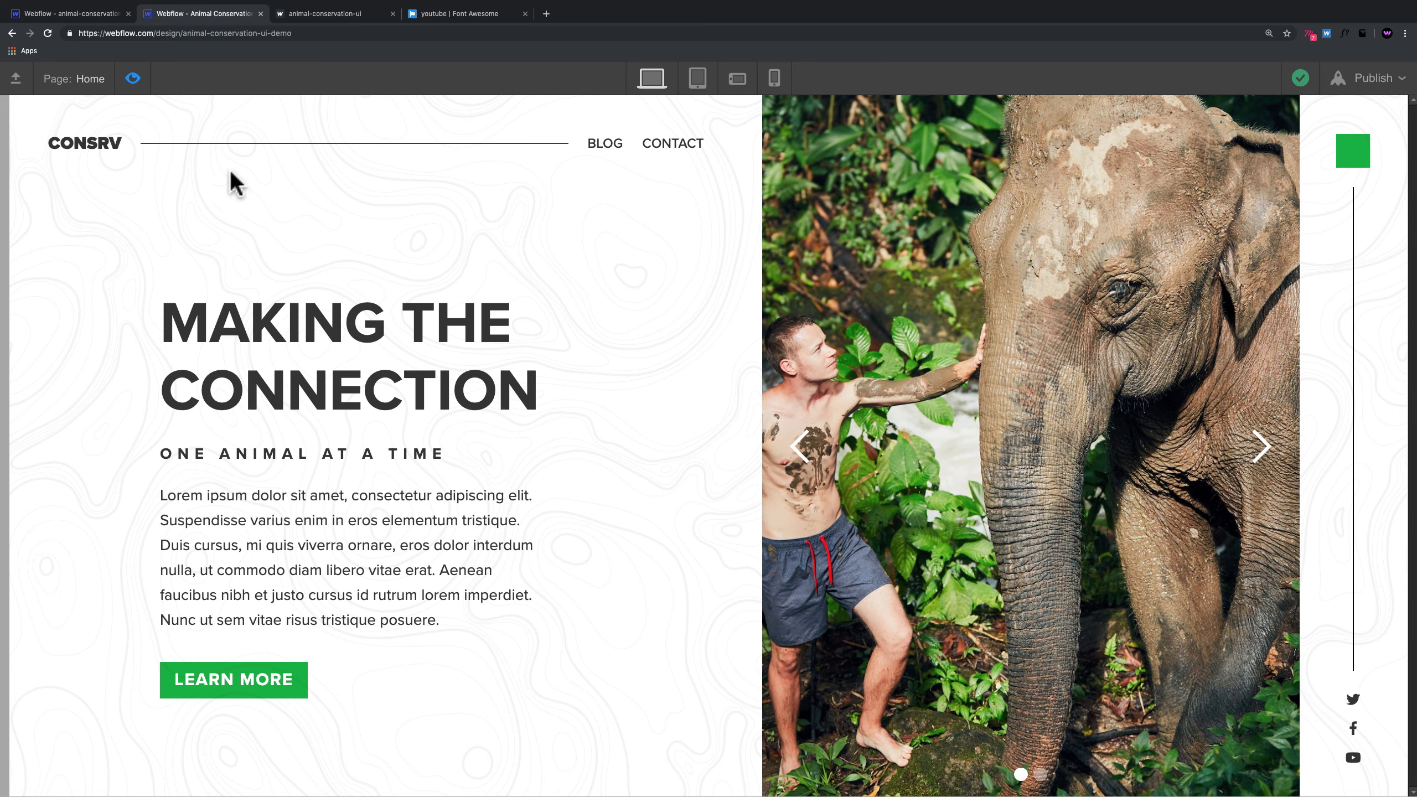
click(133, 78)
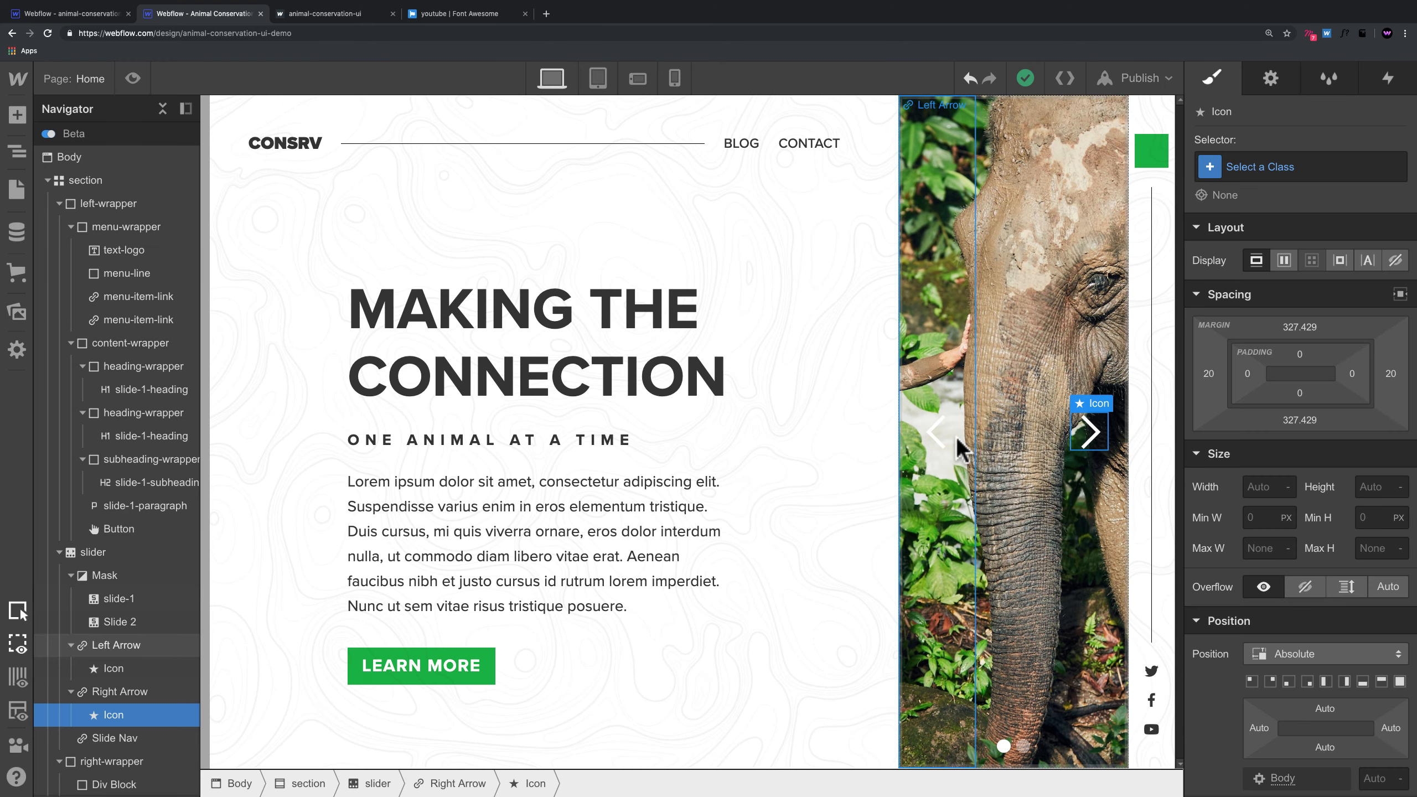
Step: Select the slider's Left Arrow element and set its width and height to 100 px each
click(937, 440)
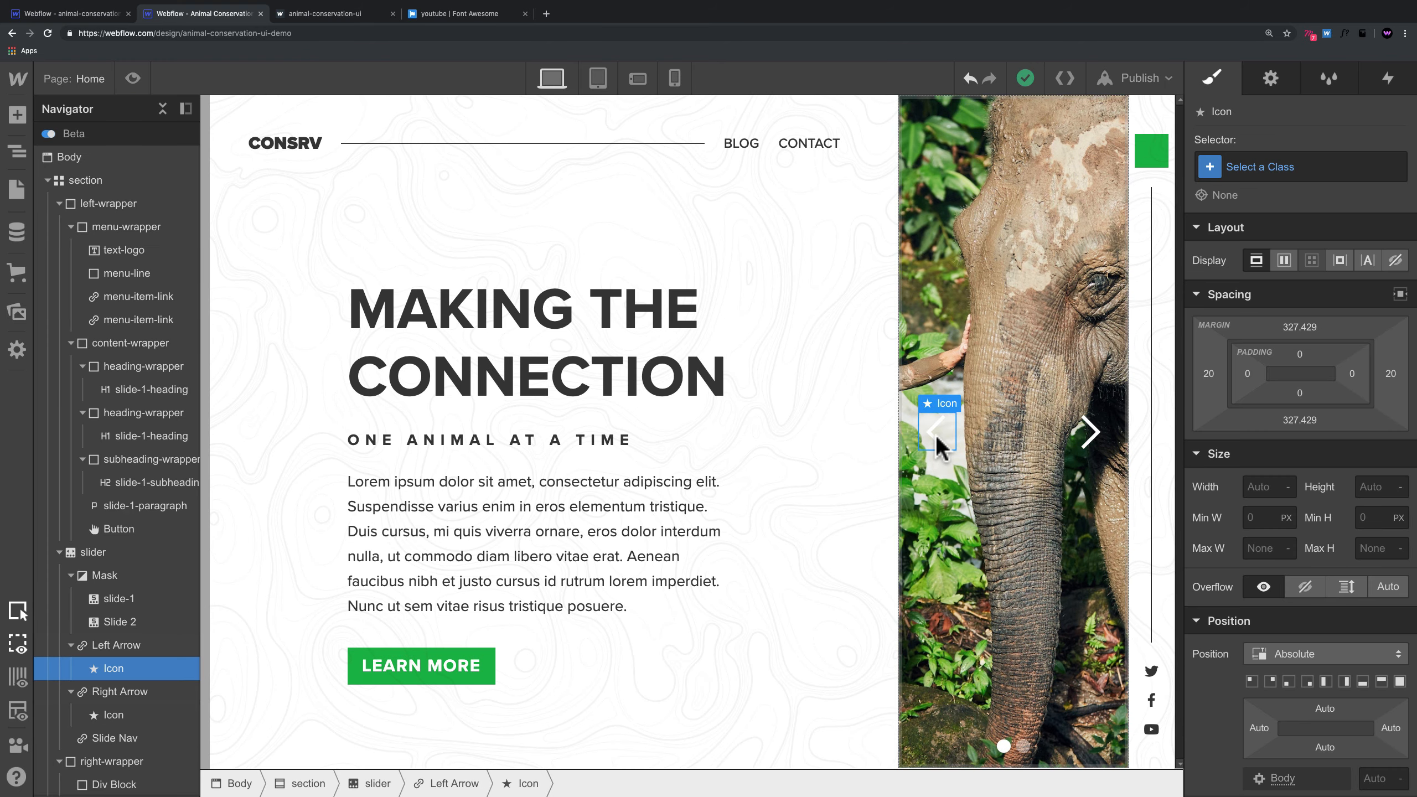
click(453, 783)
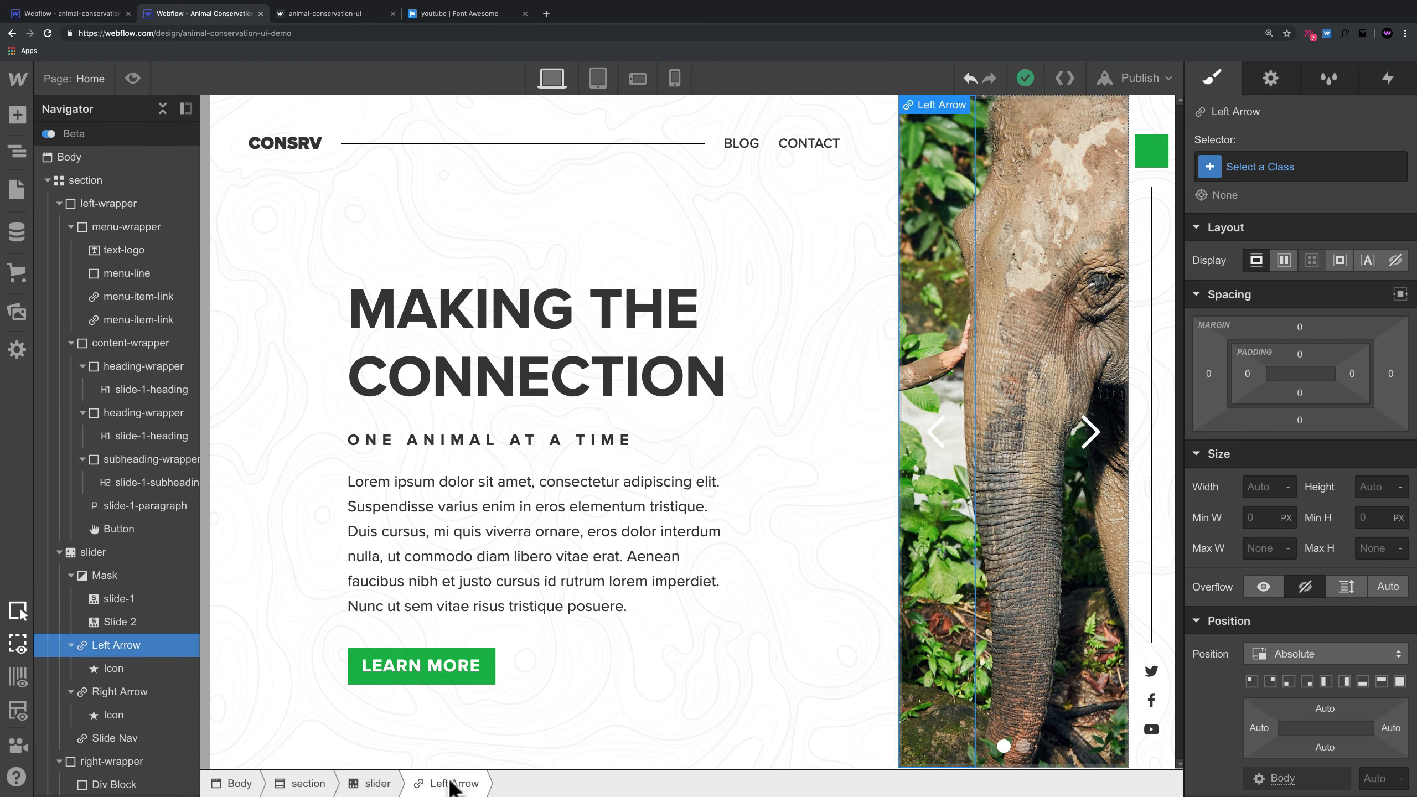
click(124, 691)
click(118, 642)
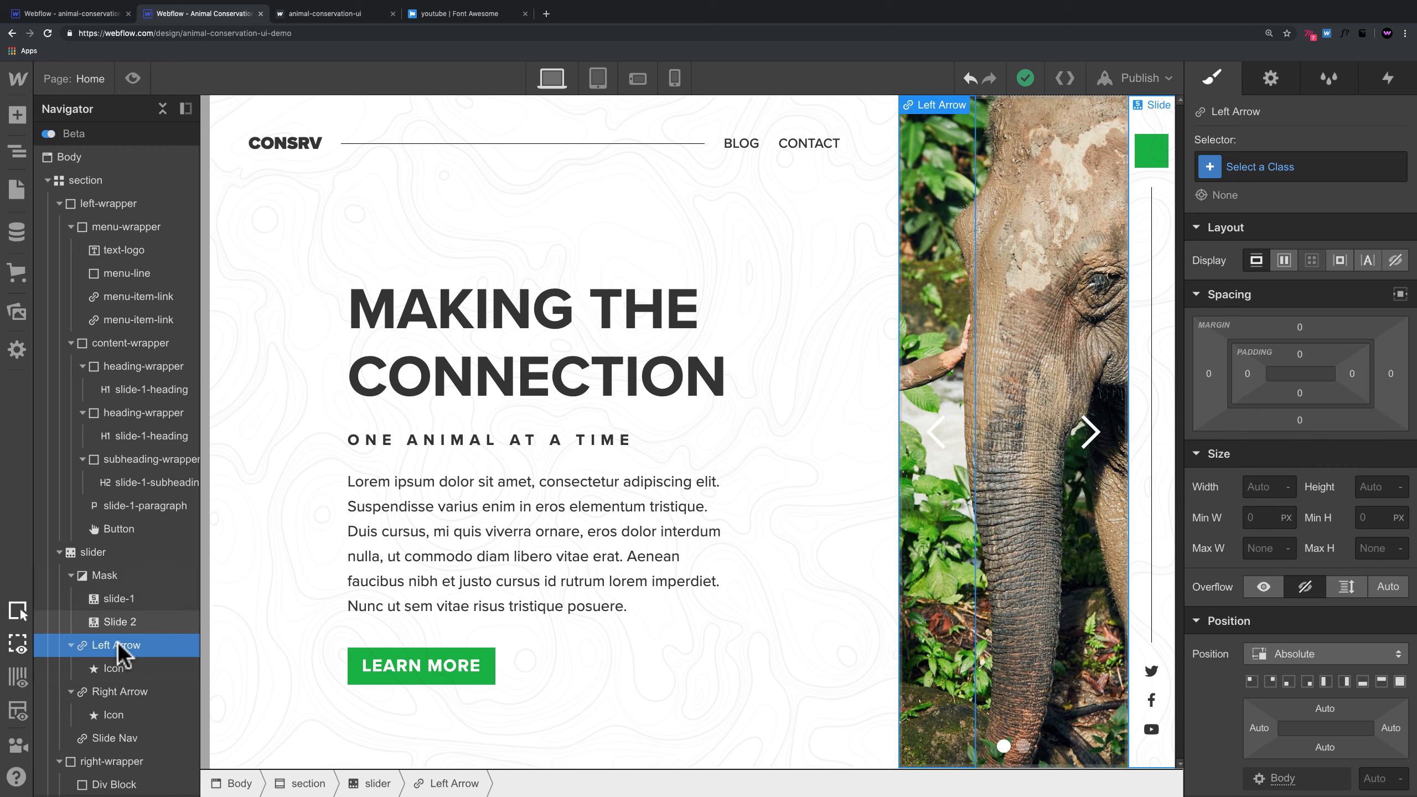
click(124, 689)
click(130, 647)
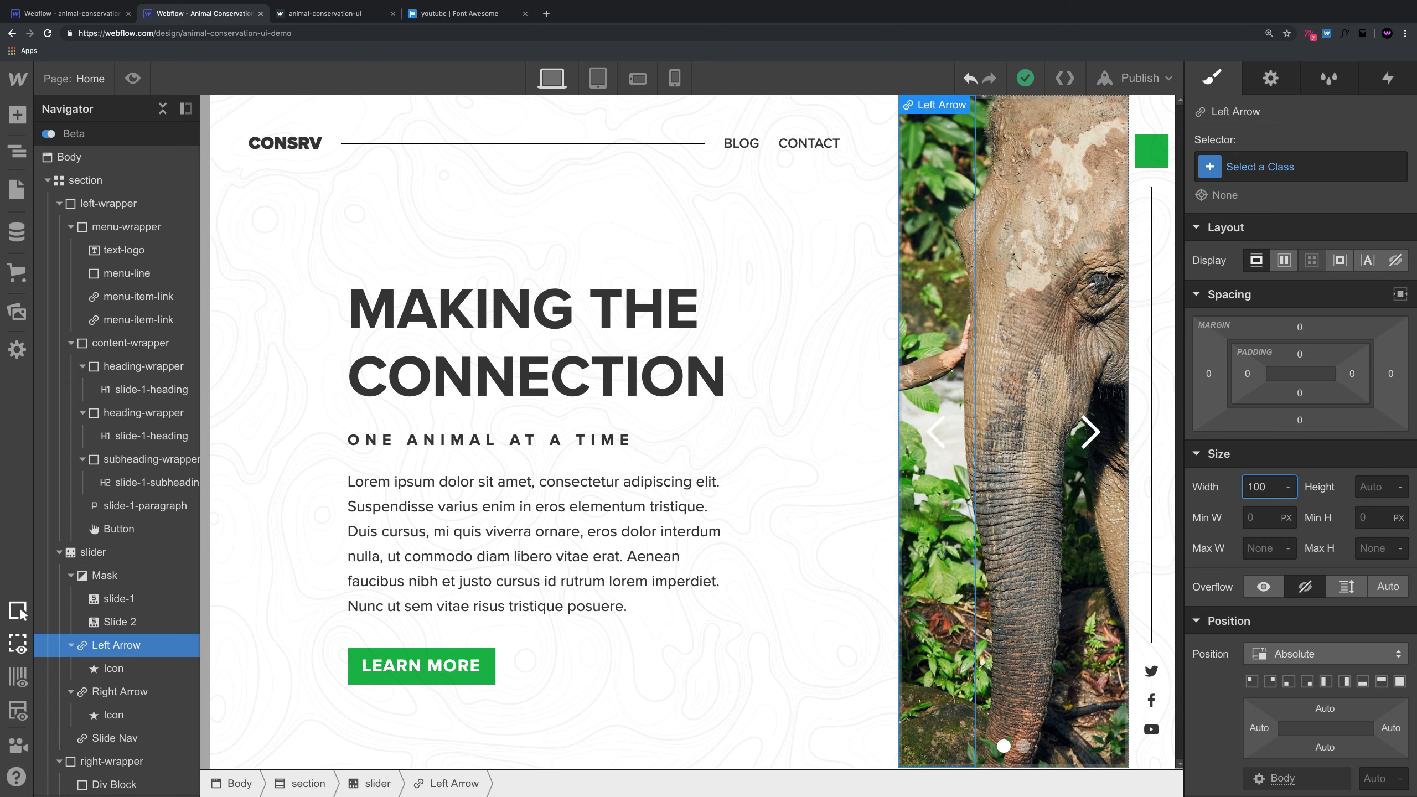
key(Tab)
text(100)
key(Return)
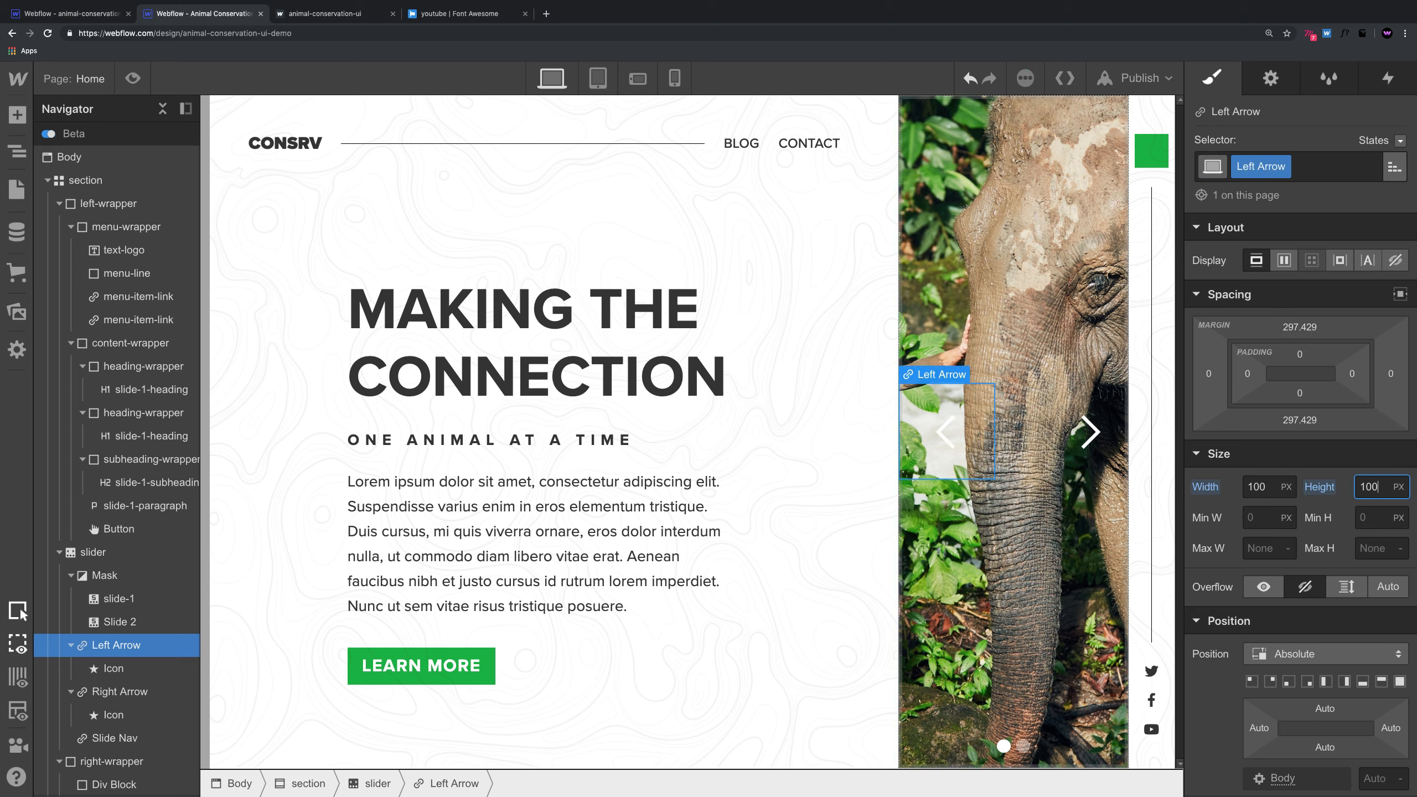
Step: Give the Left Arrow element a black background color
scroll(1256, 595, down, 10)
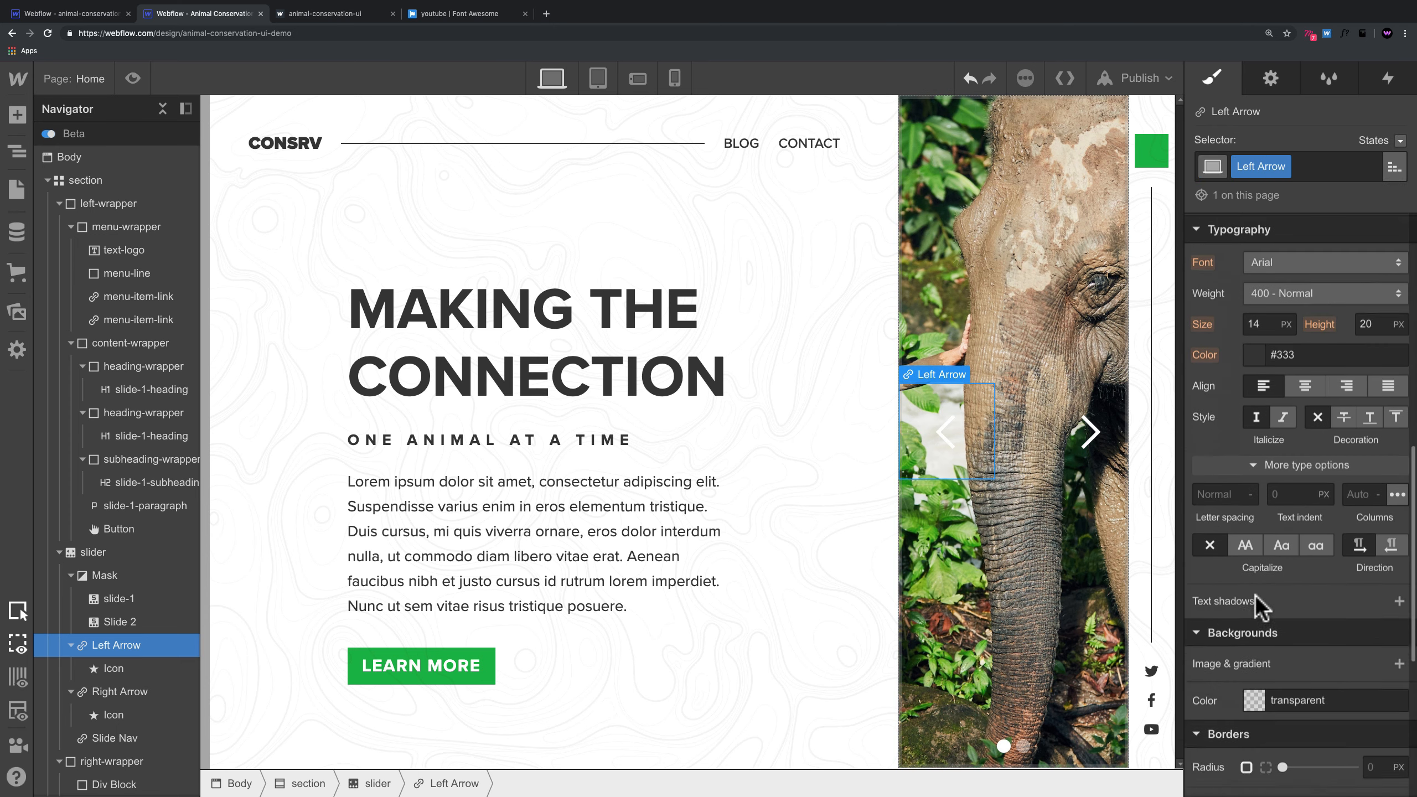
click(1253, 567)
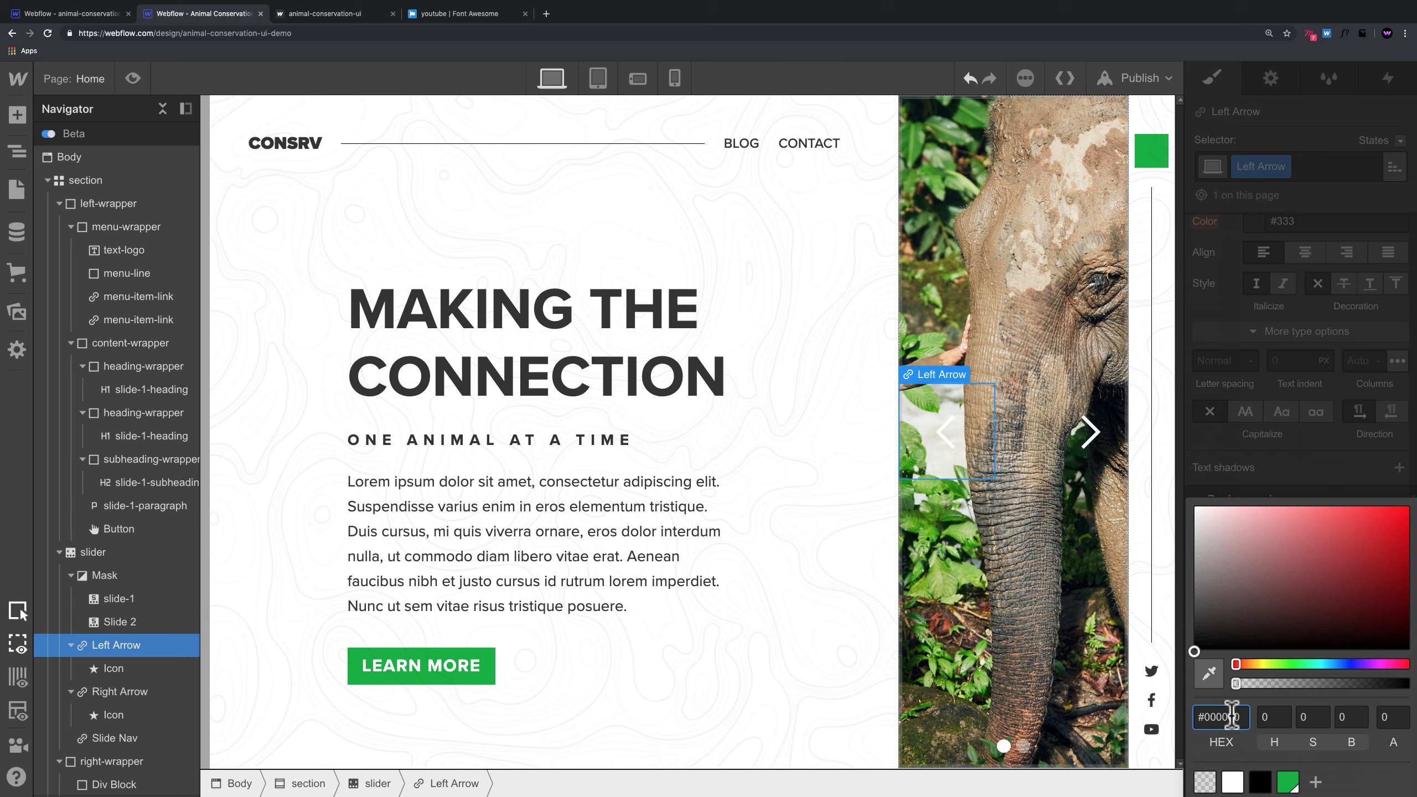
click(1260, 781)
click(1204, 425)
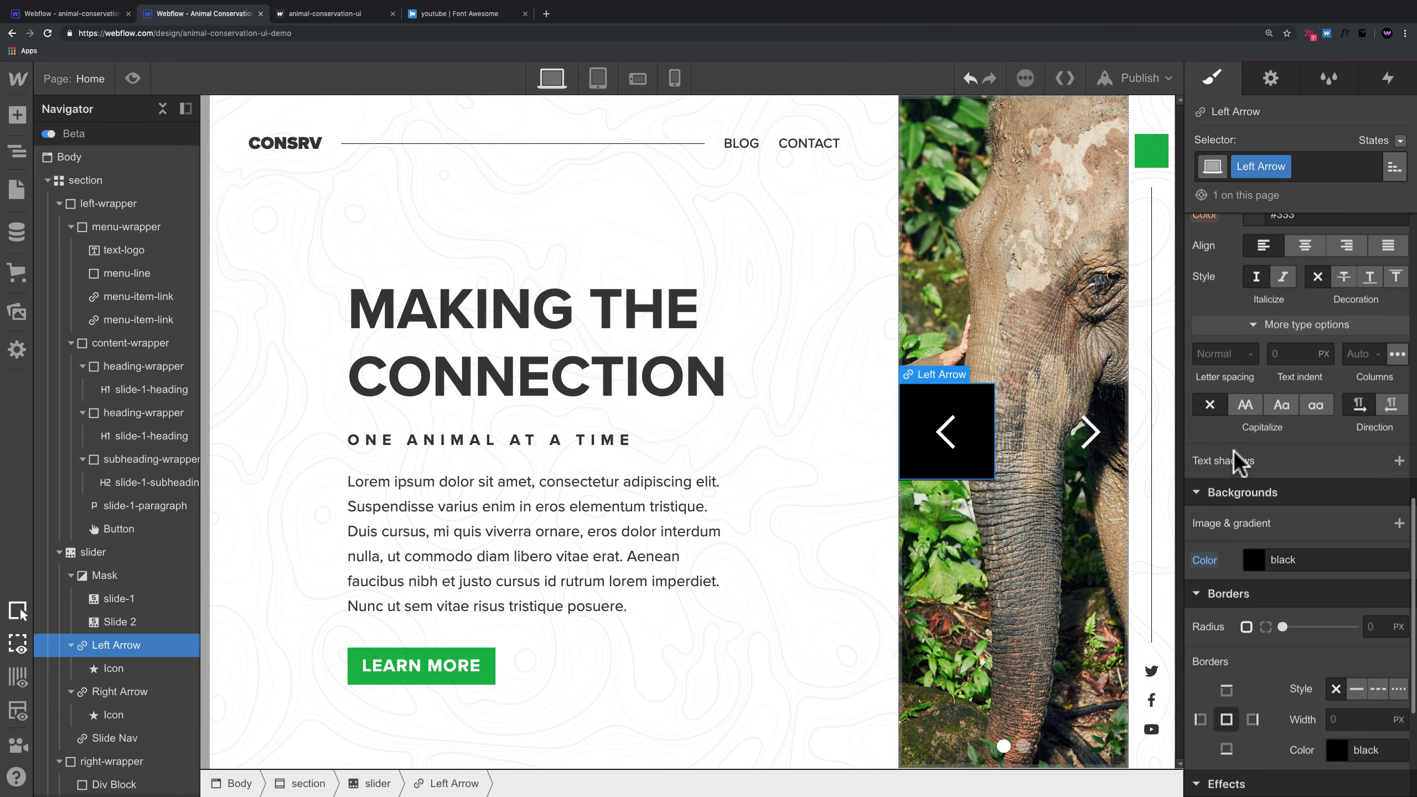
Step: Anchor Left Arrow to the slider's bottom-left corner with absolute positioning and set its left margin to -100 px
scroll(1236, 464, up, 10)
scroll(1235, 477, down, 1)
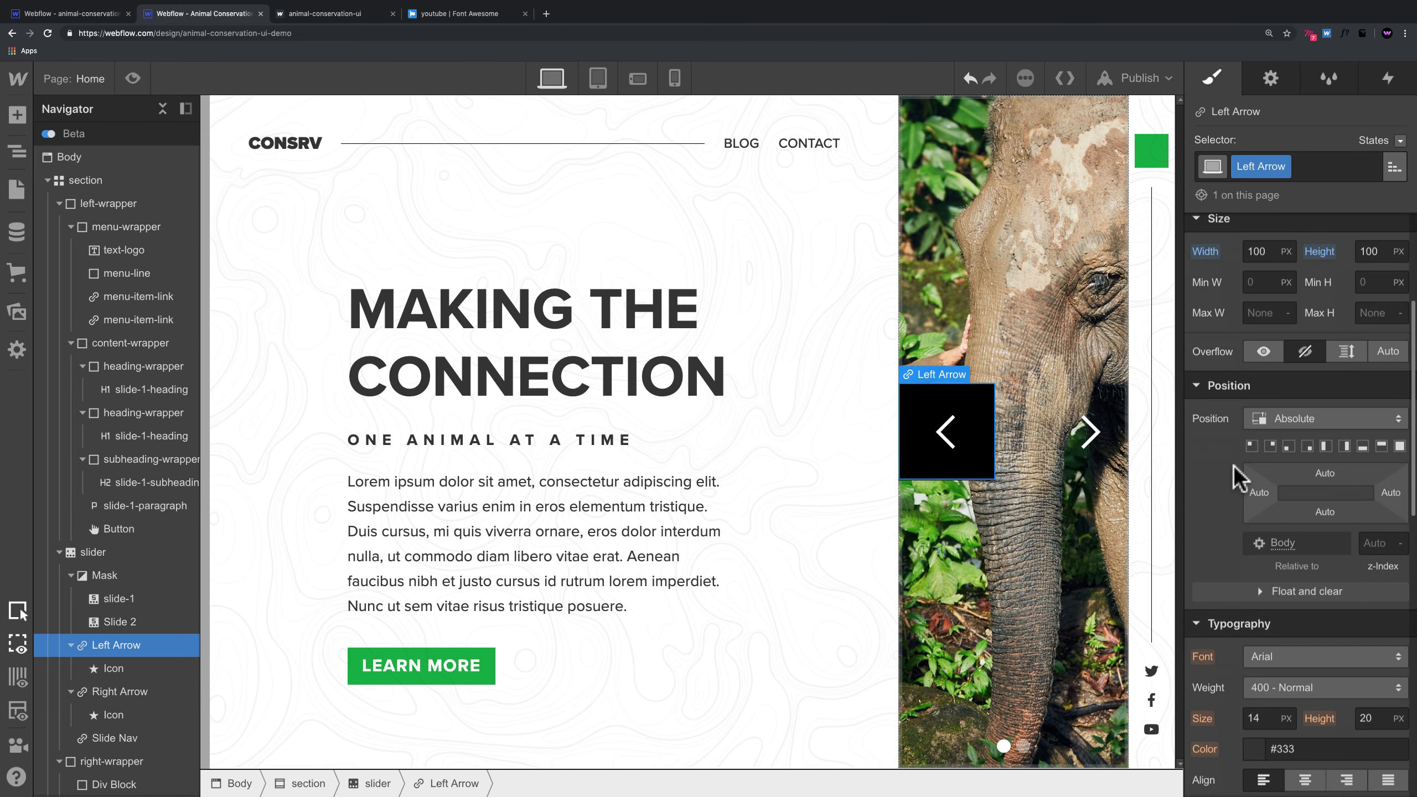
click(1289, 447)
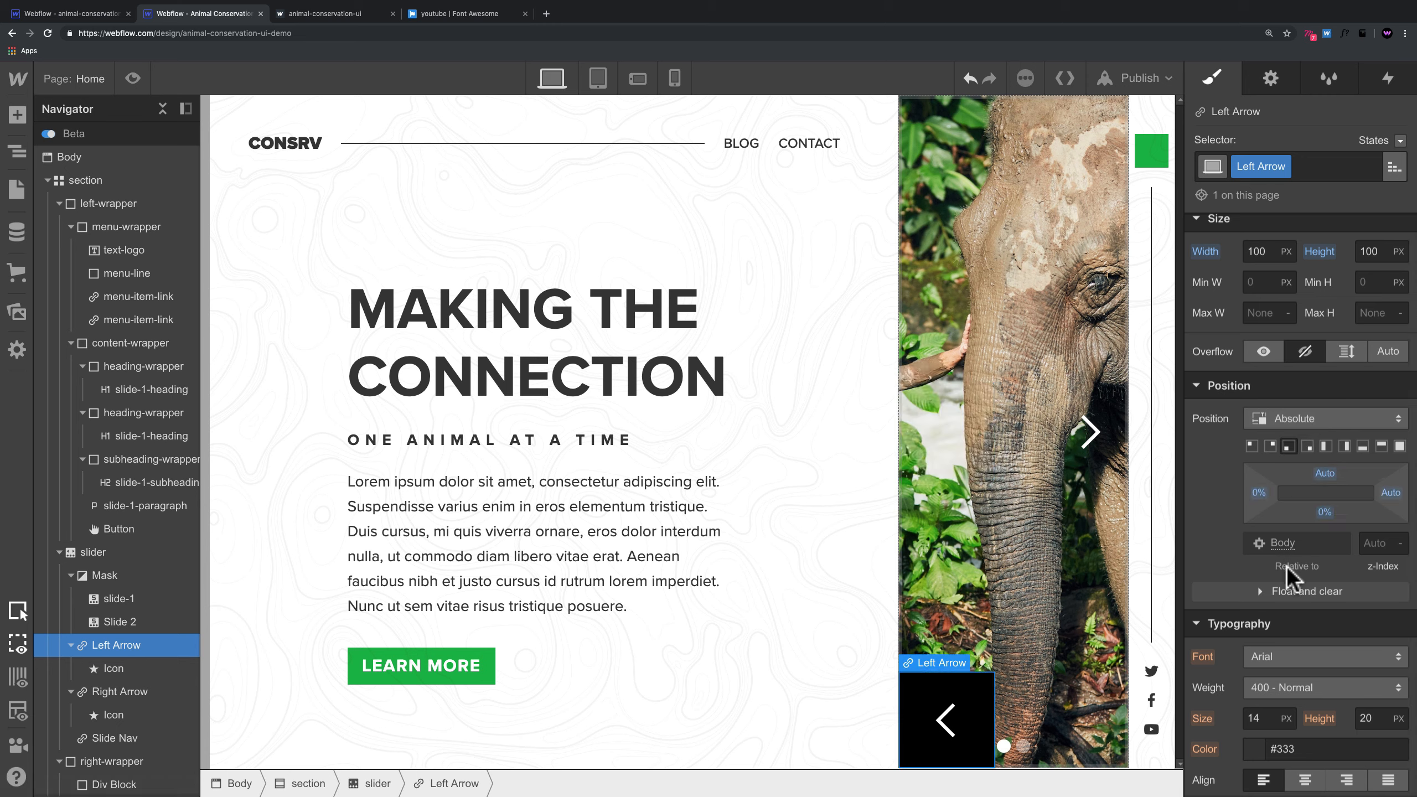
scroll(1256, 407, up, 4)
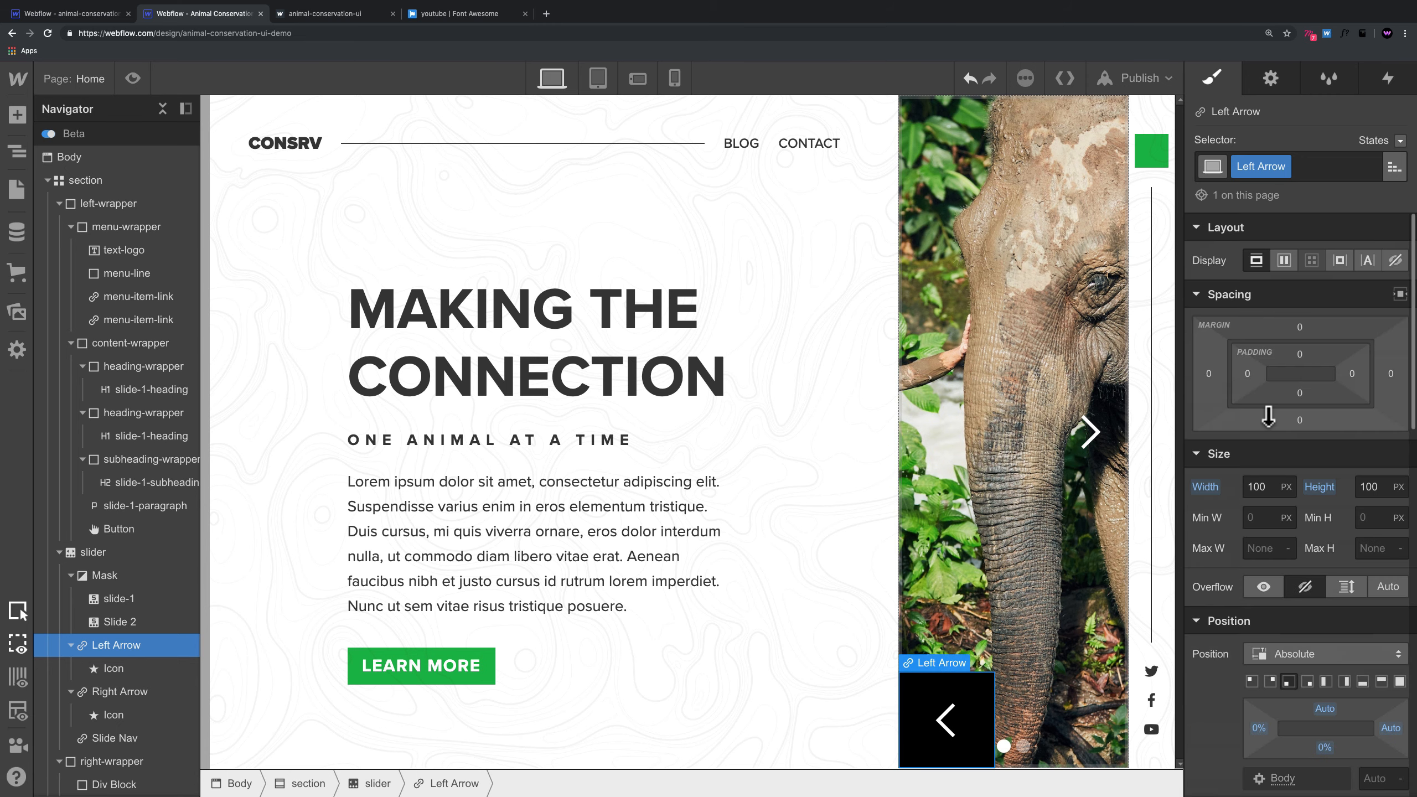
click(1208, 372)
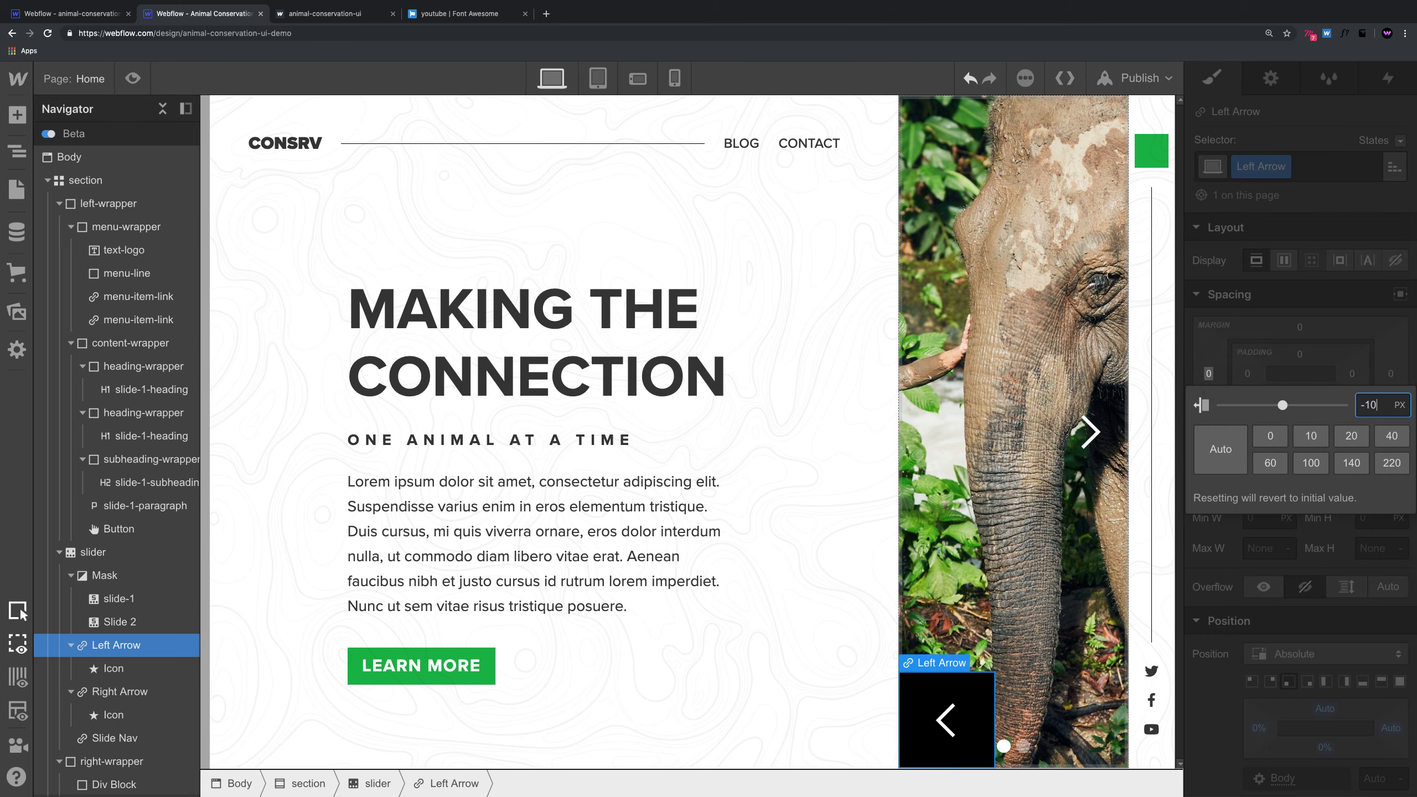
key(Return)
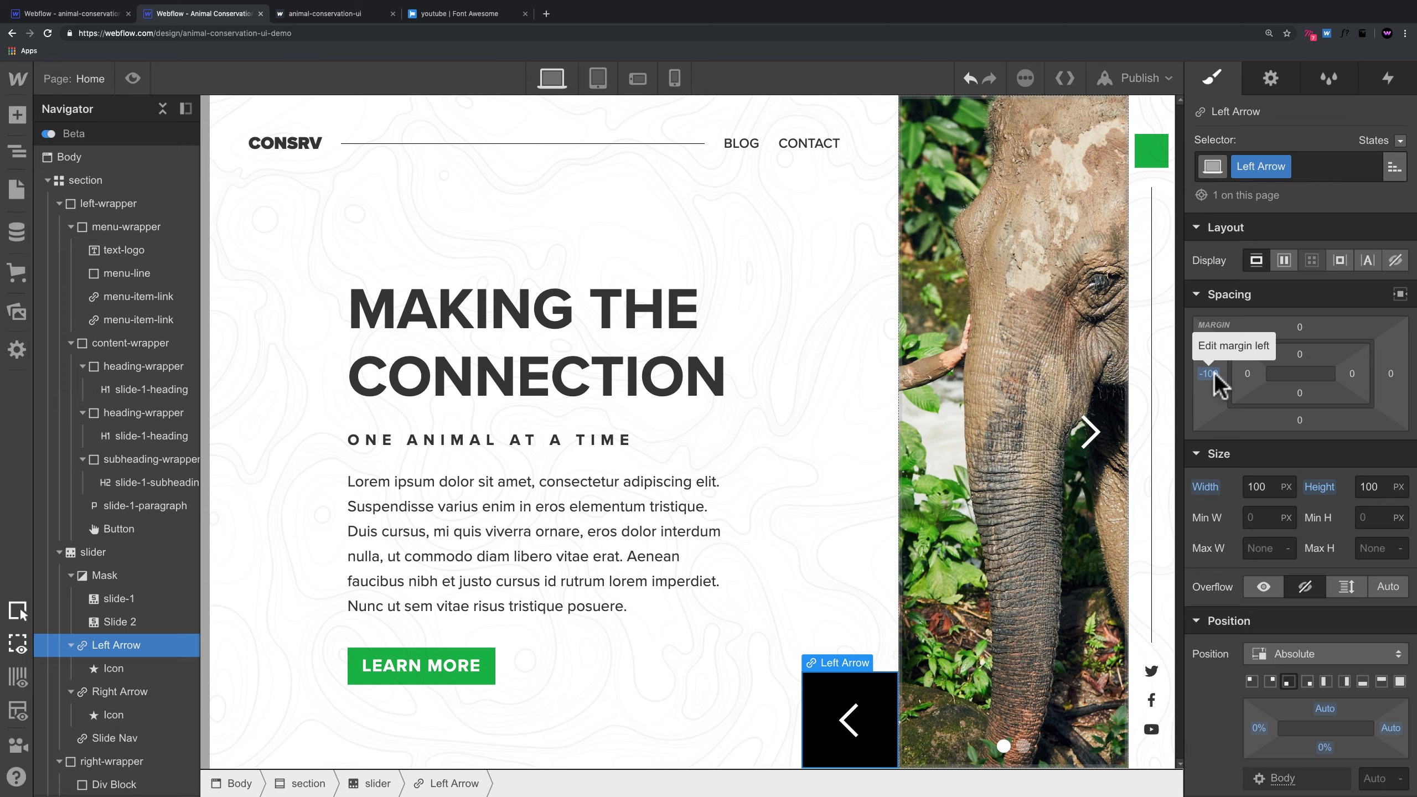
Step: Preview the left arrow button, and set the slider's Right Arrow element to 100 px width and height
click(132, 78)
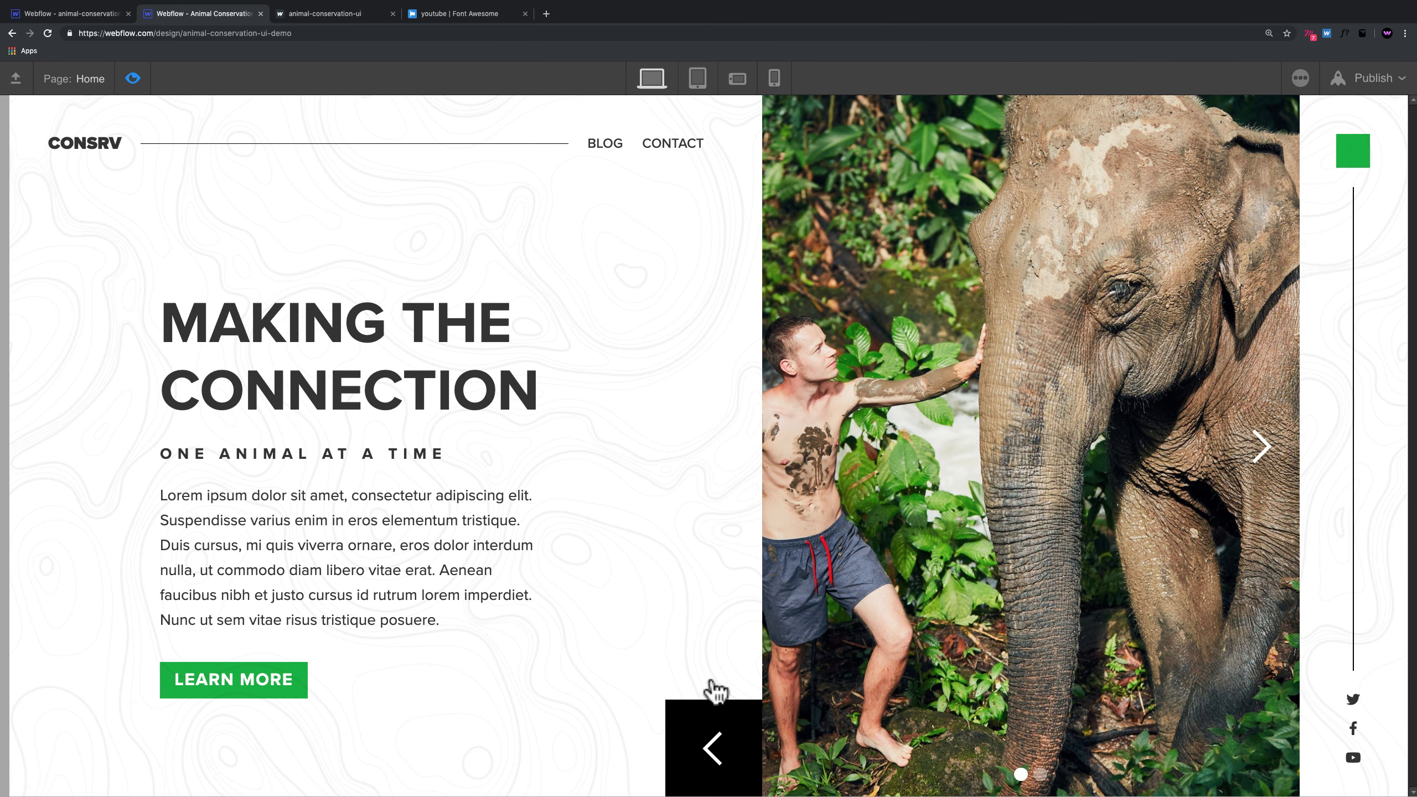
click(133, 78)
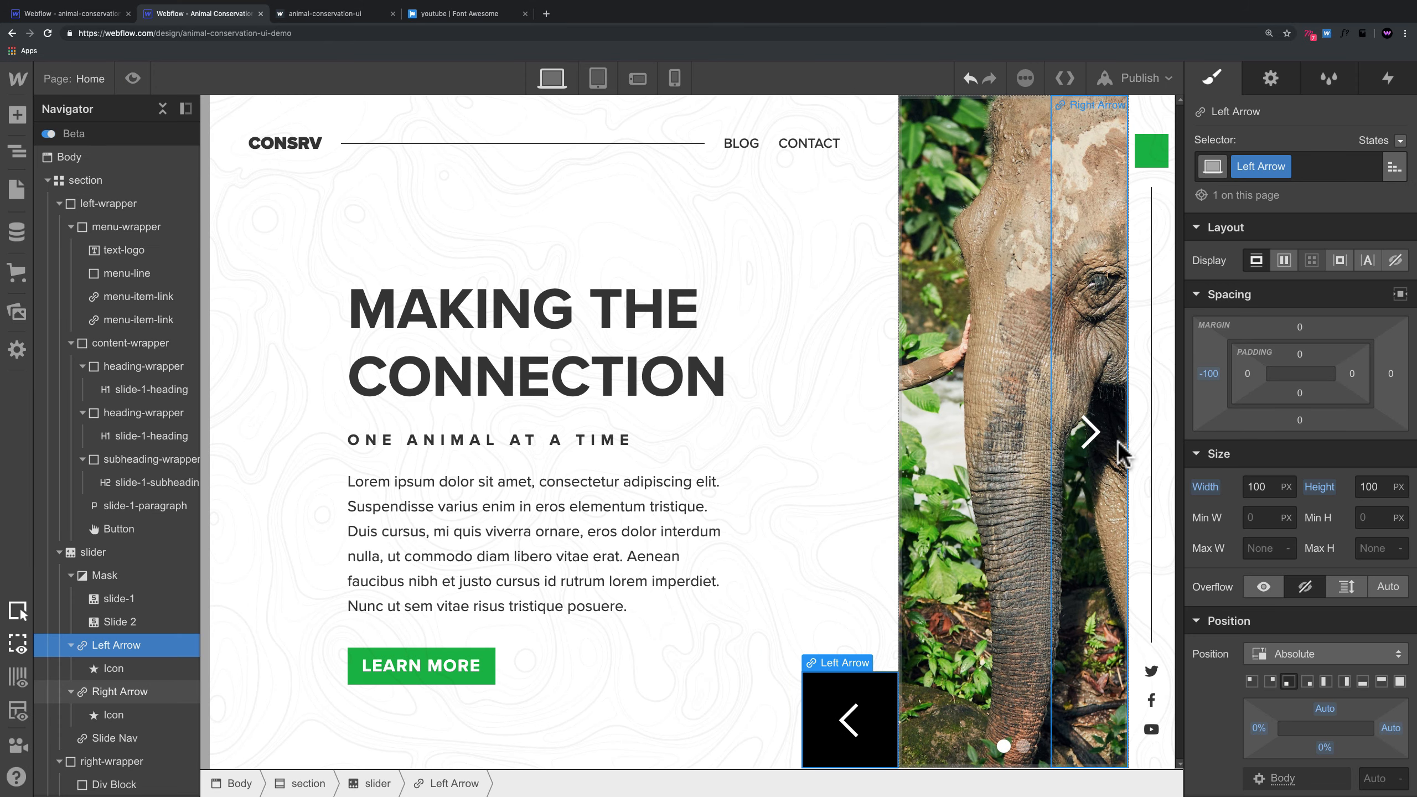
click(1100, 442)
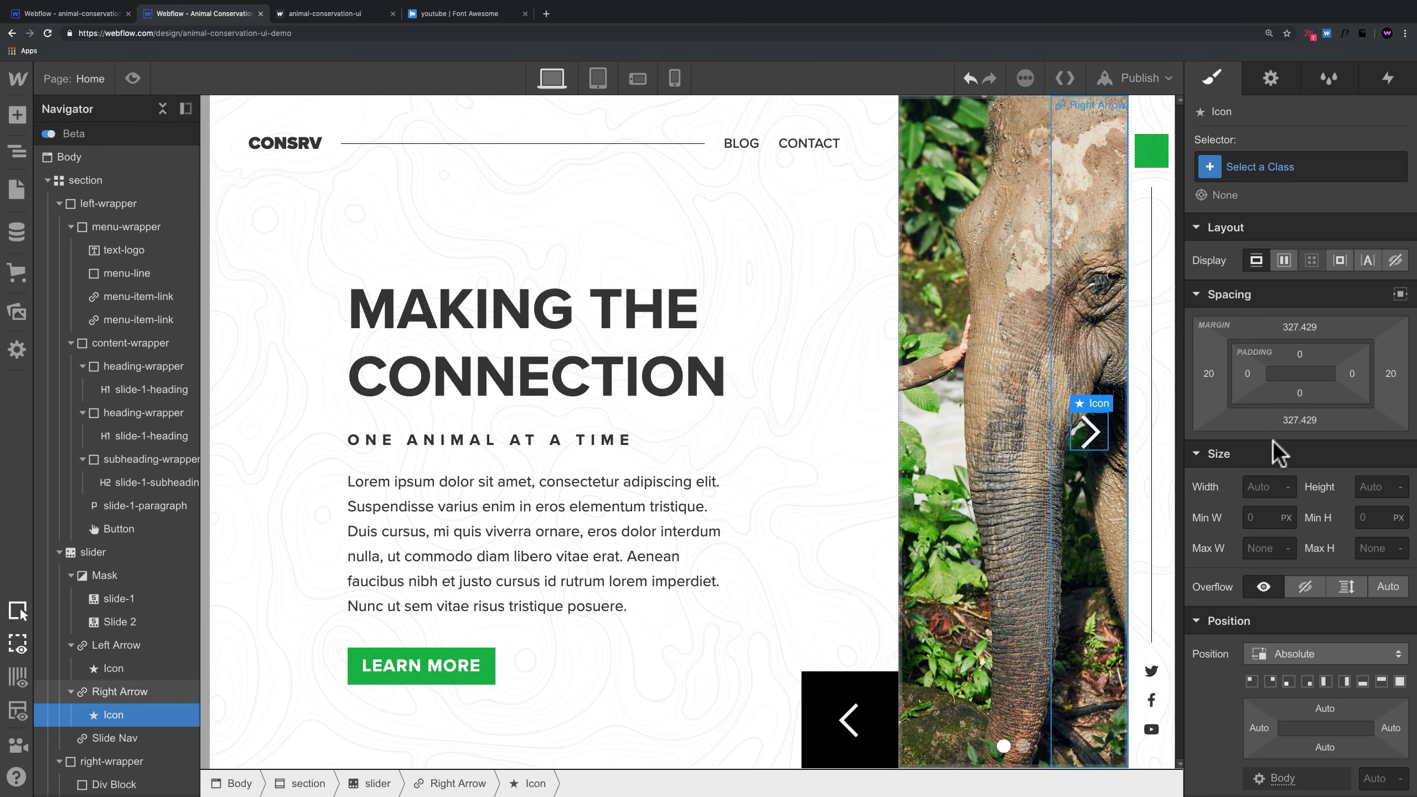
click(456, 782)
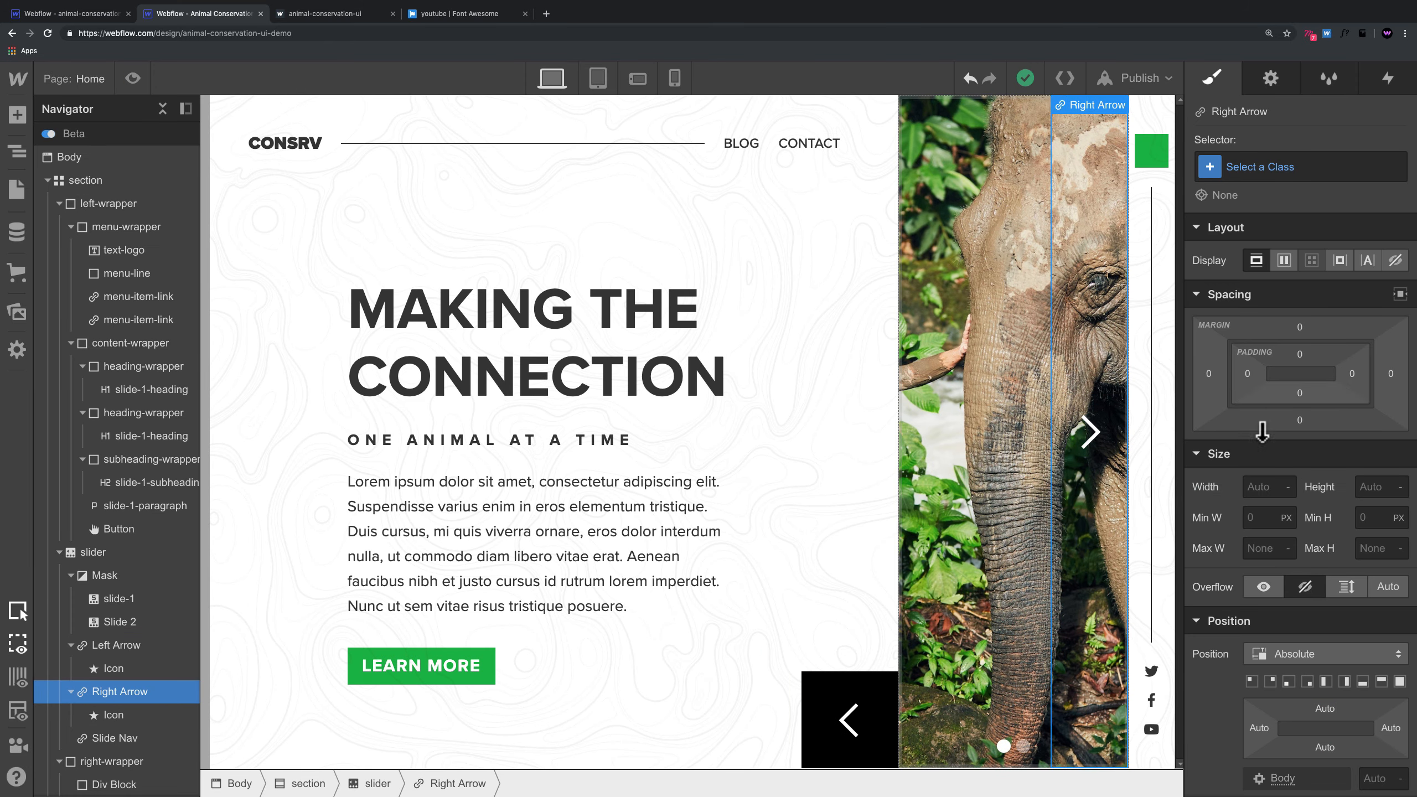
click(1253, 480)
text(100)
key(Return)
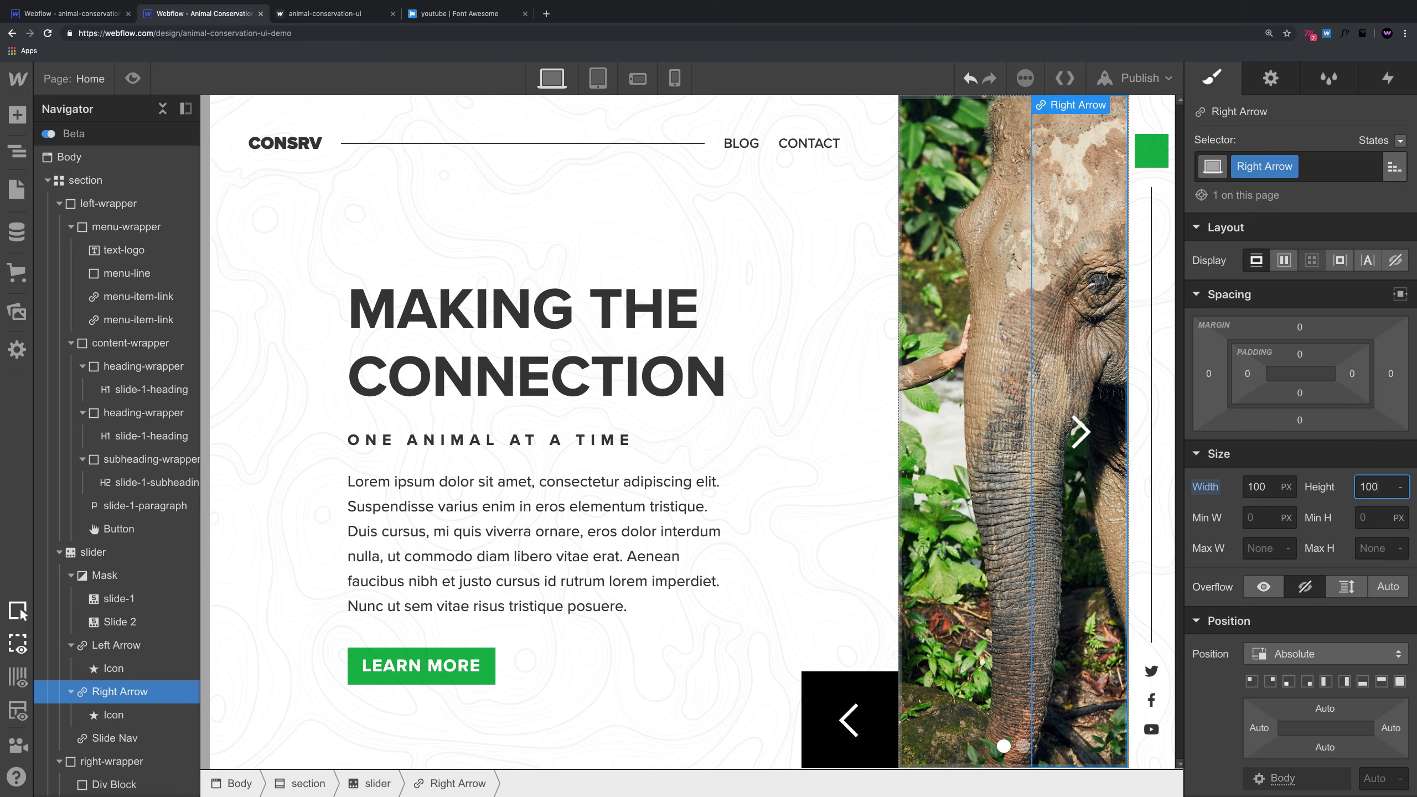
Step: Give the Right Arrow element a black background color
scroll(1275, 474, down, 6)
scroll(1275, 478, down, 2)
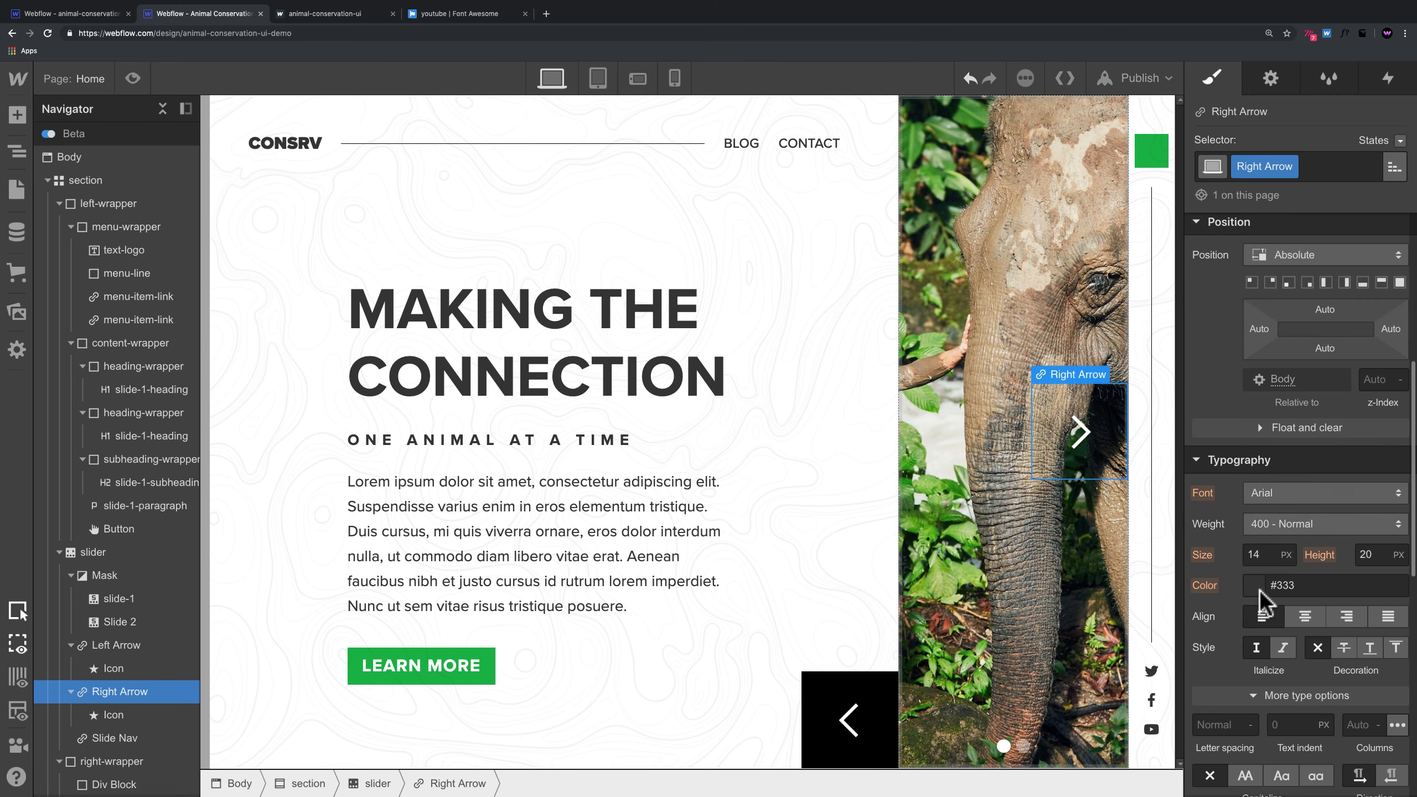
click(1254, 586)
click(1237, 400)
scroll(1289, 563, down, 7)
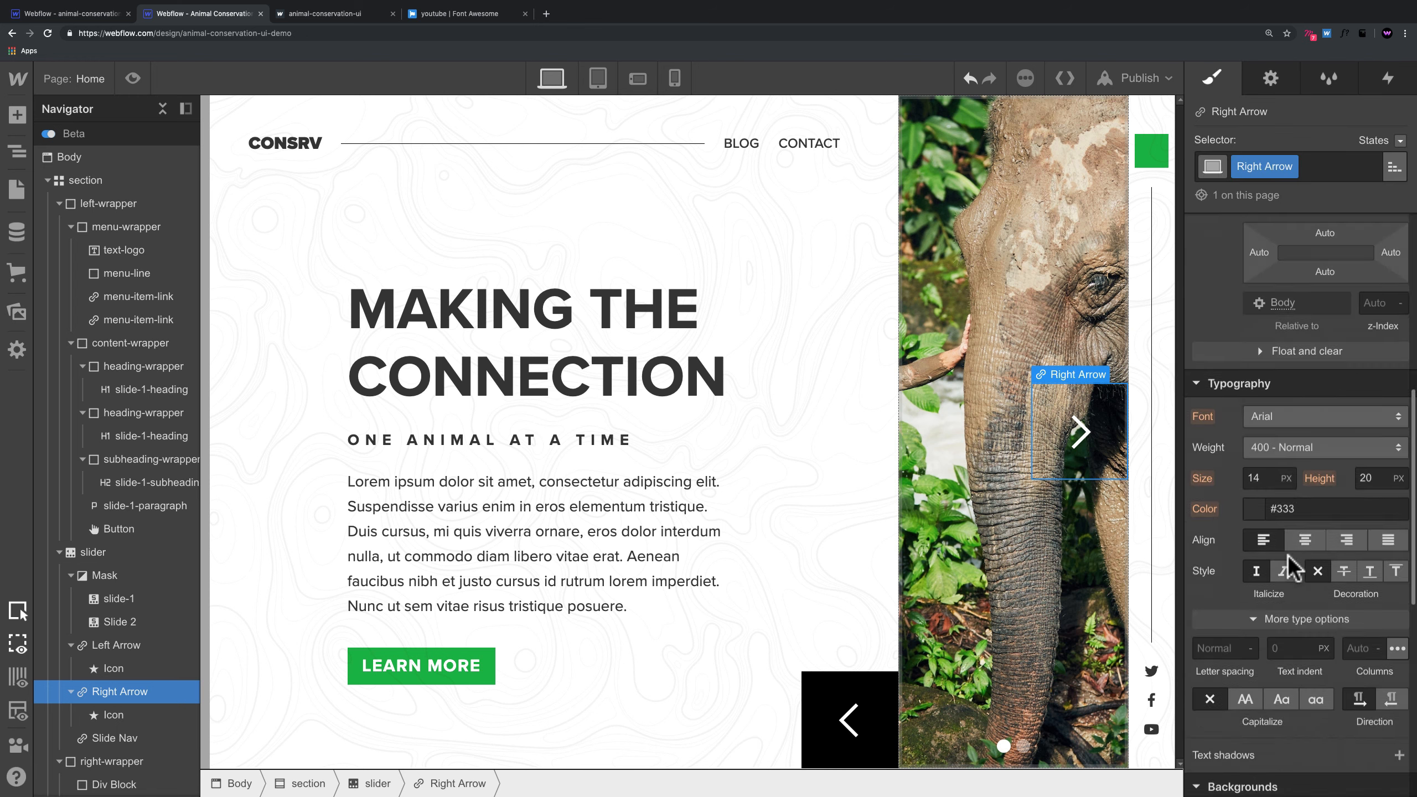
click(1254, 543)
click(1262, 781)
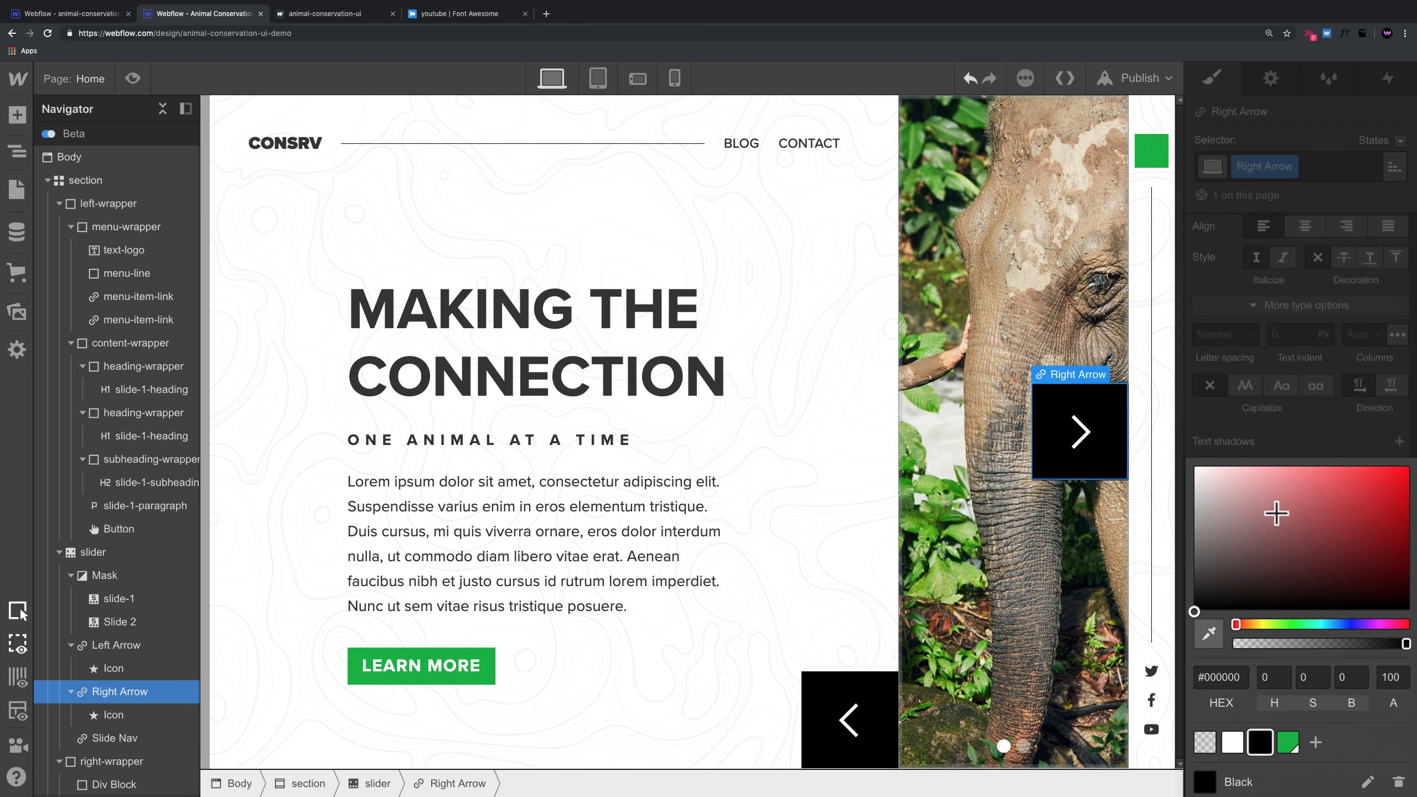
click(1247, 435)
Step: Anchor Right Arrow to the slider's bottom-left corner with the absolute position preset
scroll(1280, 391, up, 6)
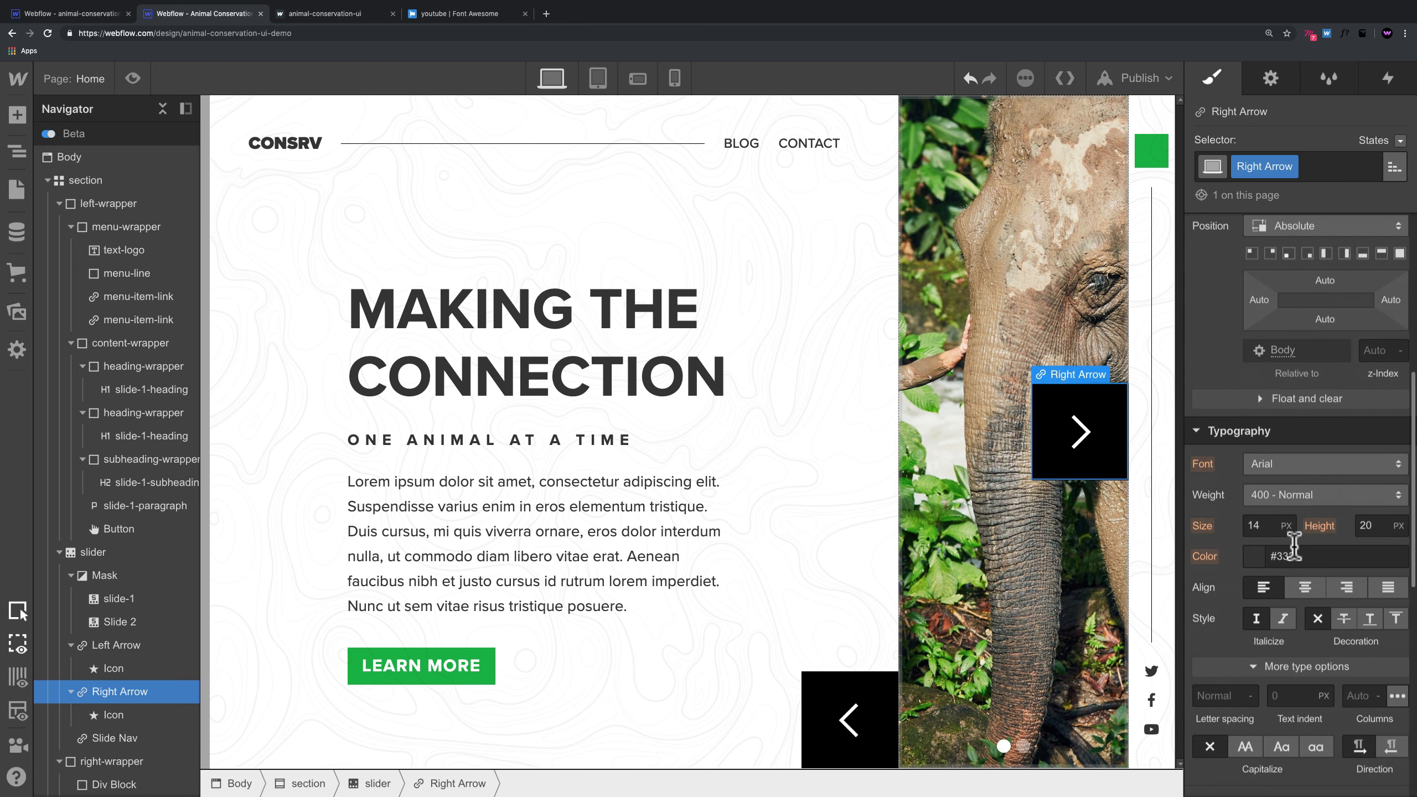
scroll(1296, 443, up, 2)
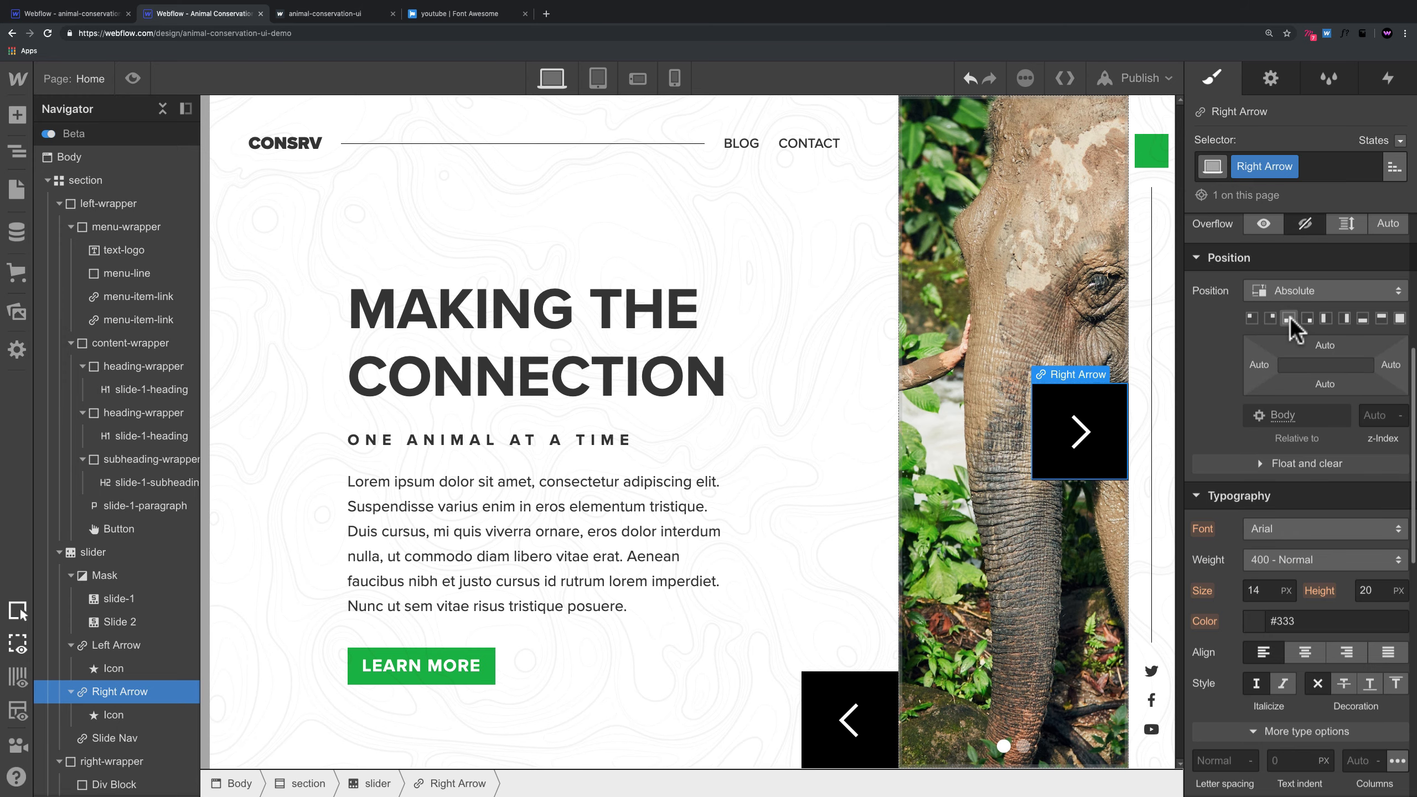
click(1289, 318)
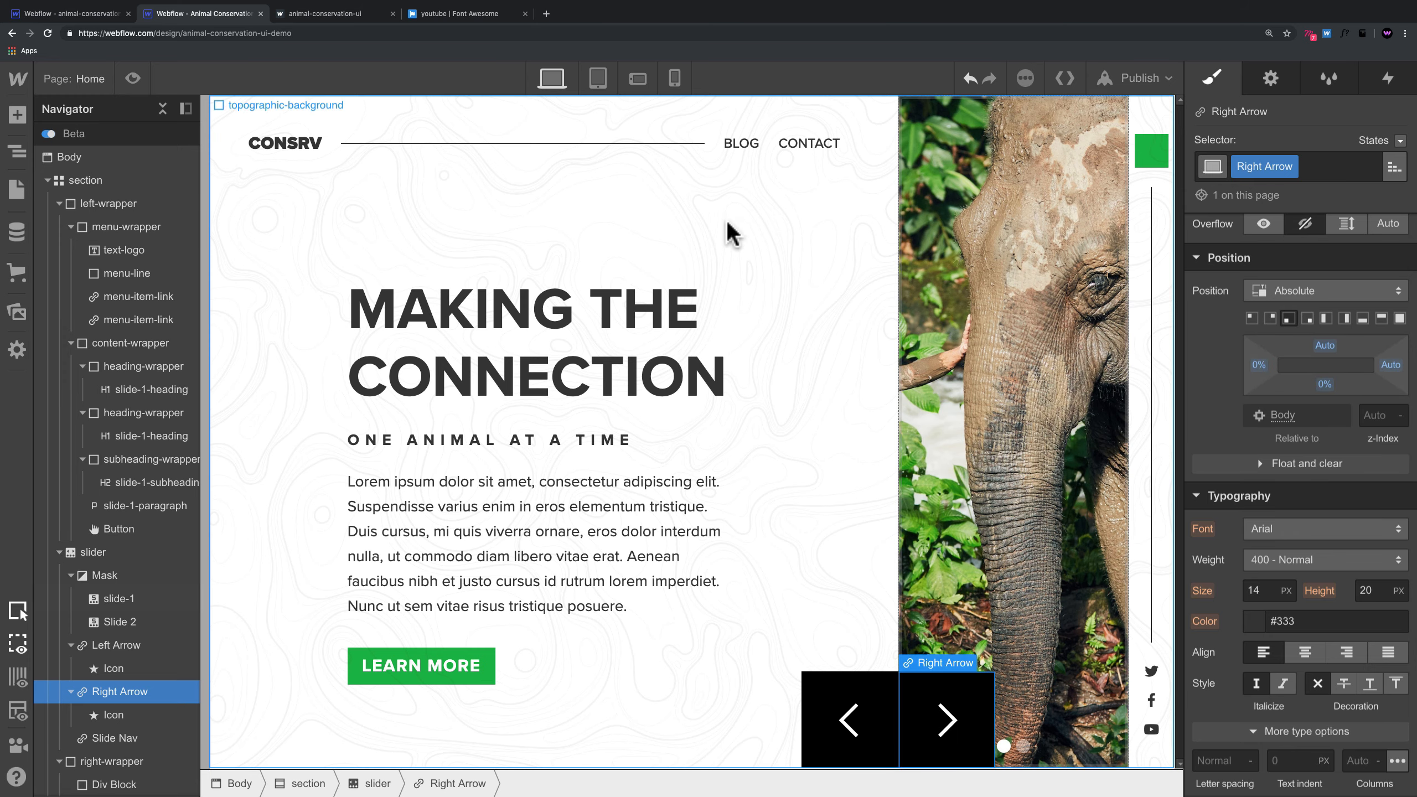
Step: Preview the page and test both arrow buttons by switching between the slides in each direction
click(133, 78)
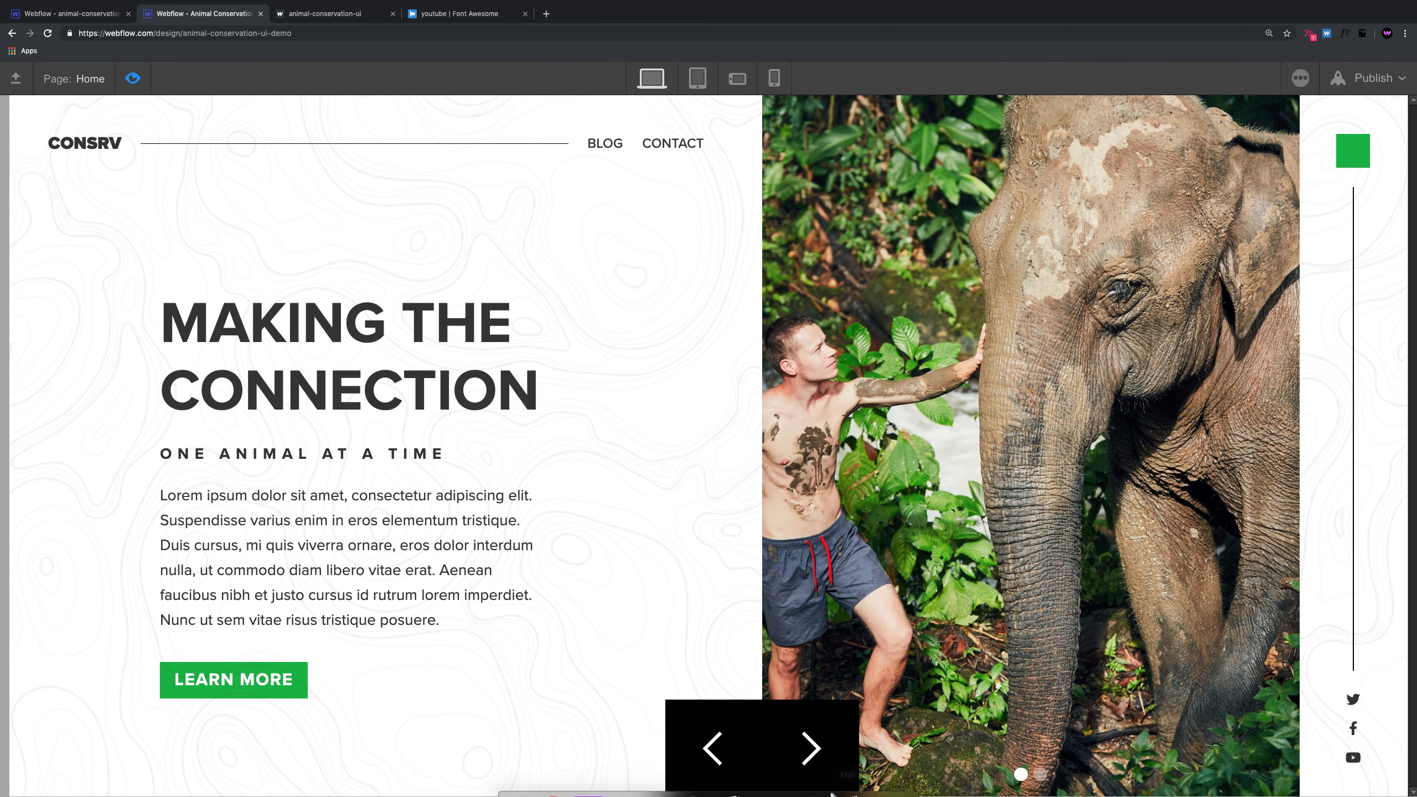
click(822, 759)
click(717, 757)
click(822, 747)
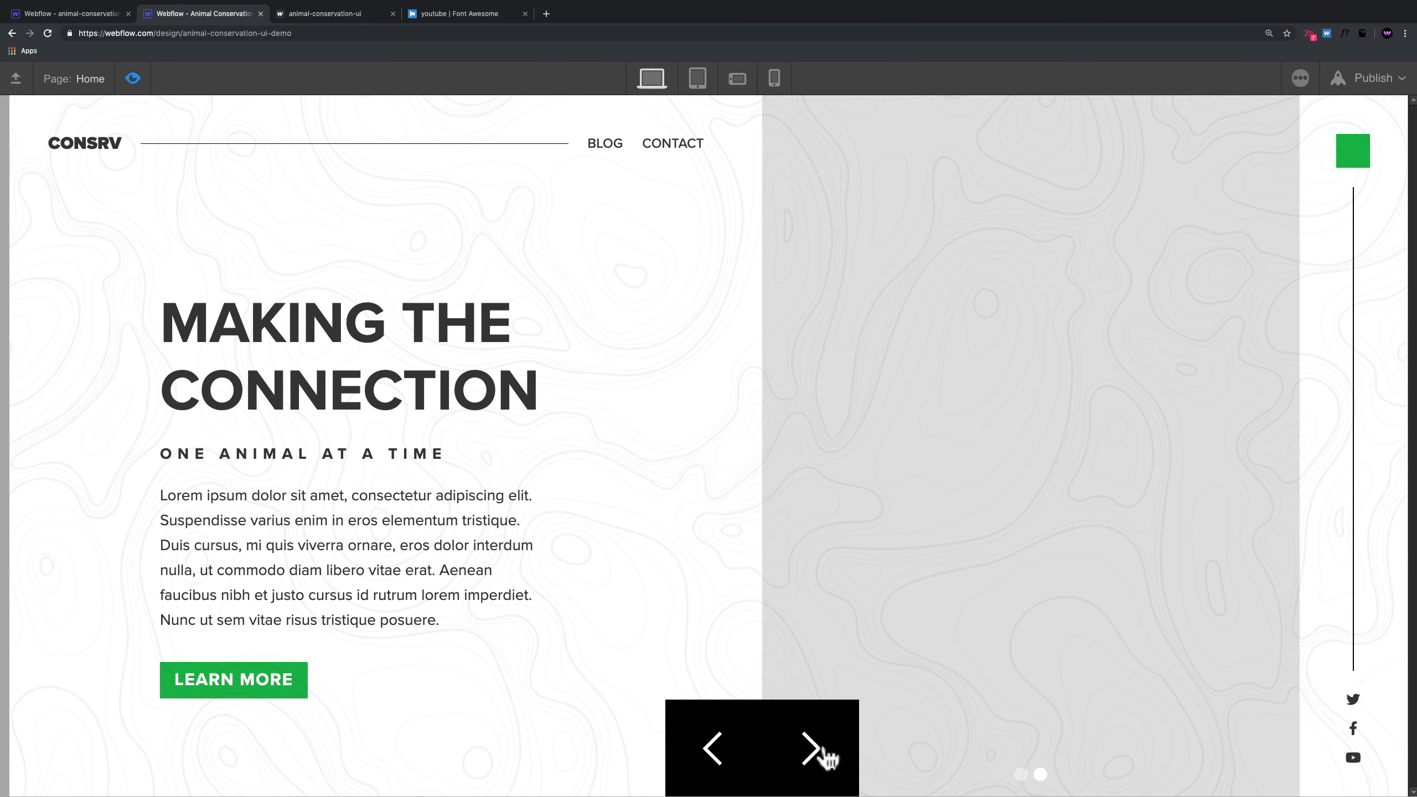
click(824, 756)
click(818, 754)
click(819, 756)
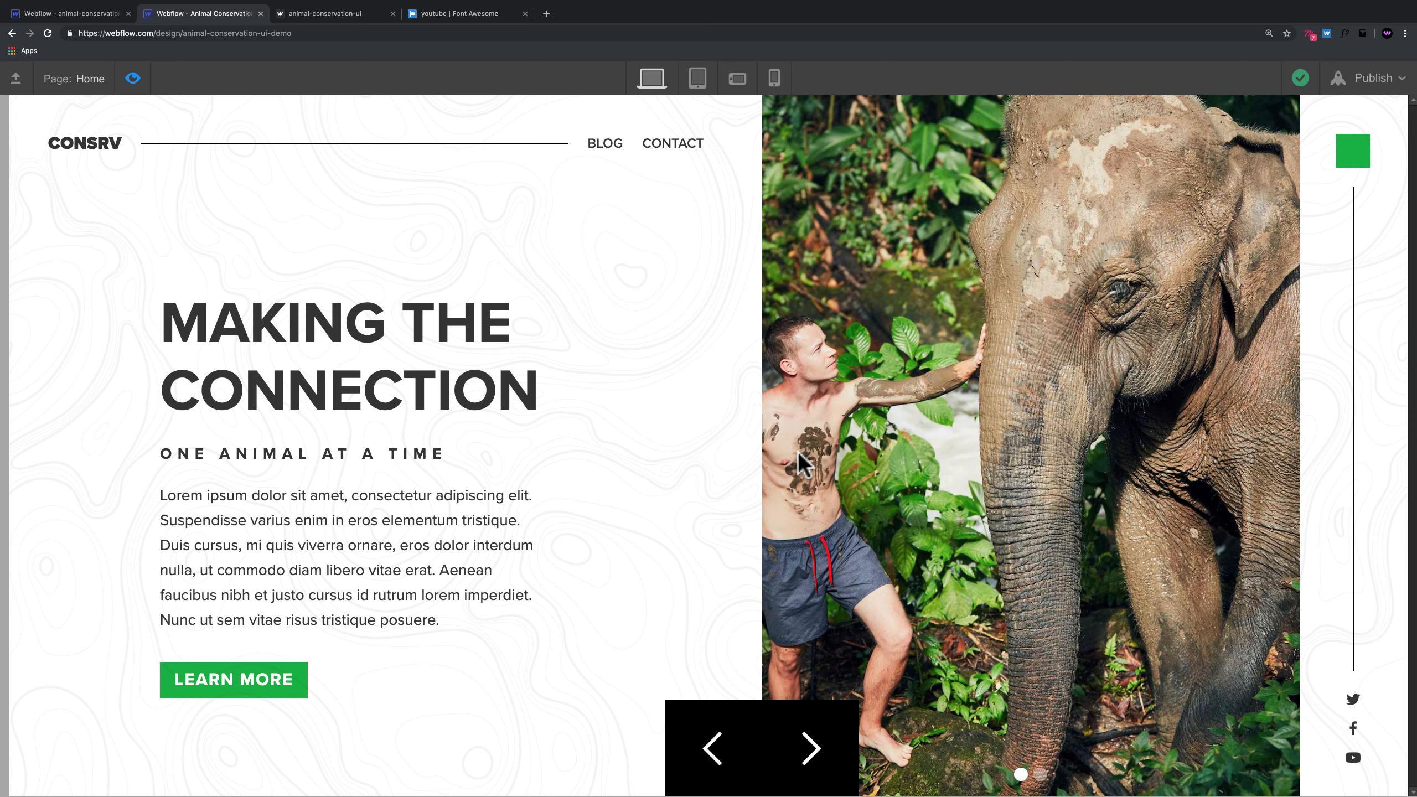
click(133, 78)
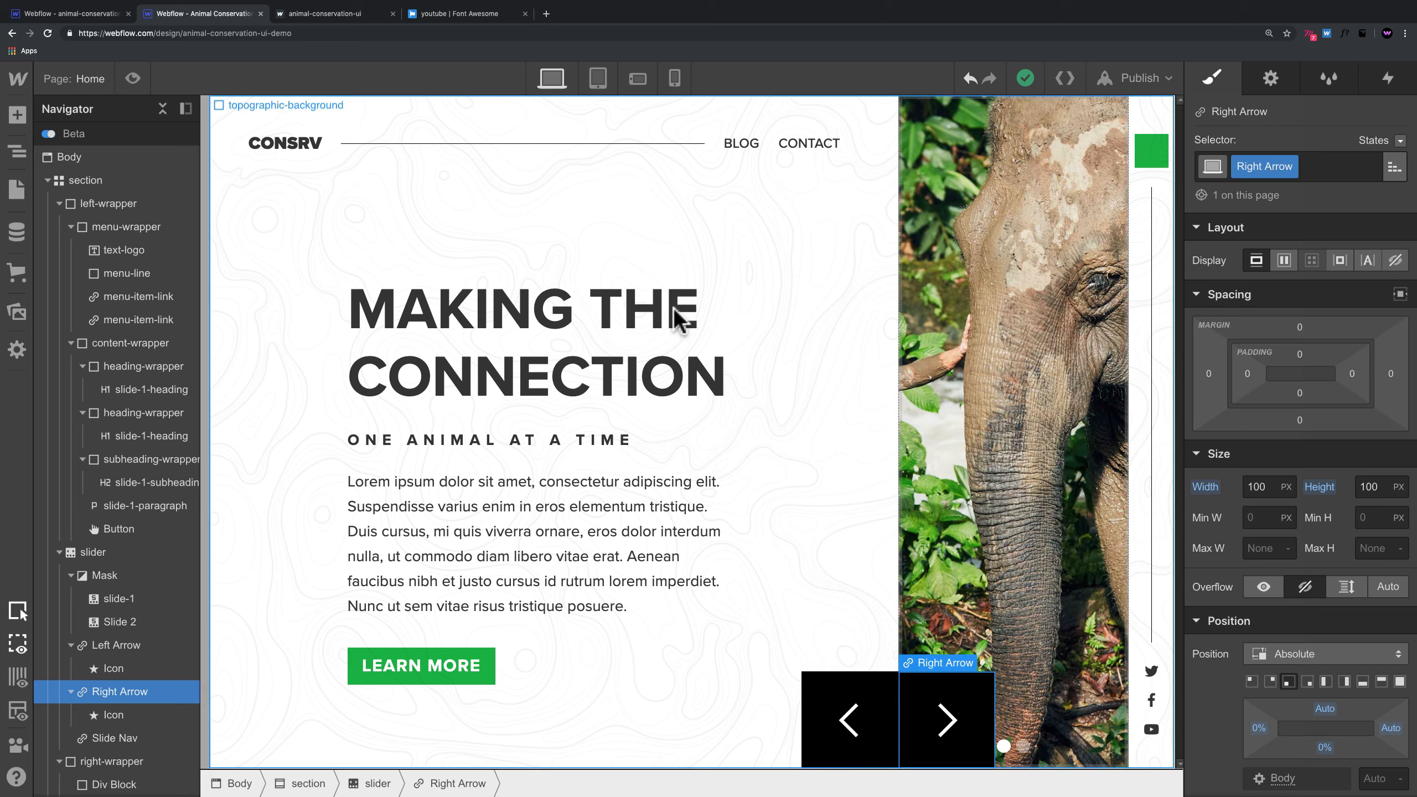
Step: Try to select the main heading on the canvas, and page through the slides in the finished animal-conservation project for comparison
click(636, 320)
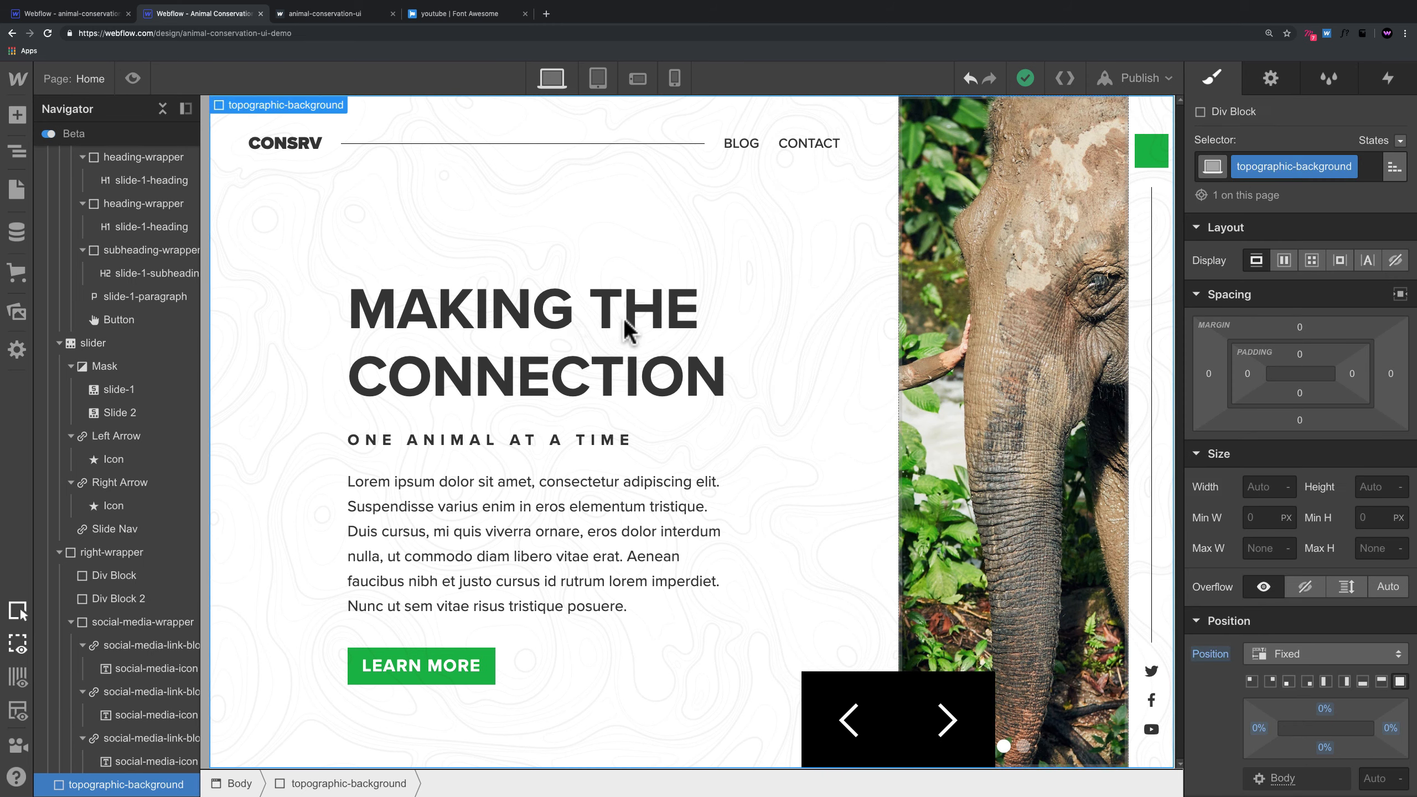
click(84, 16)
click(814, 750)
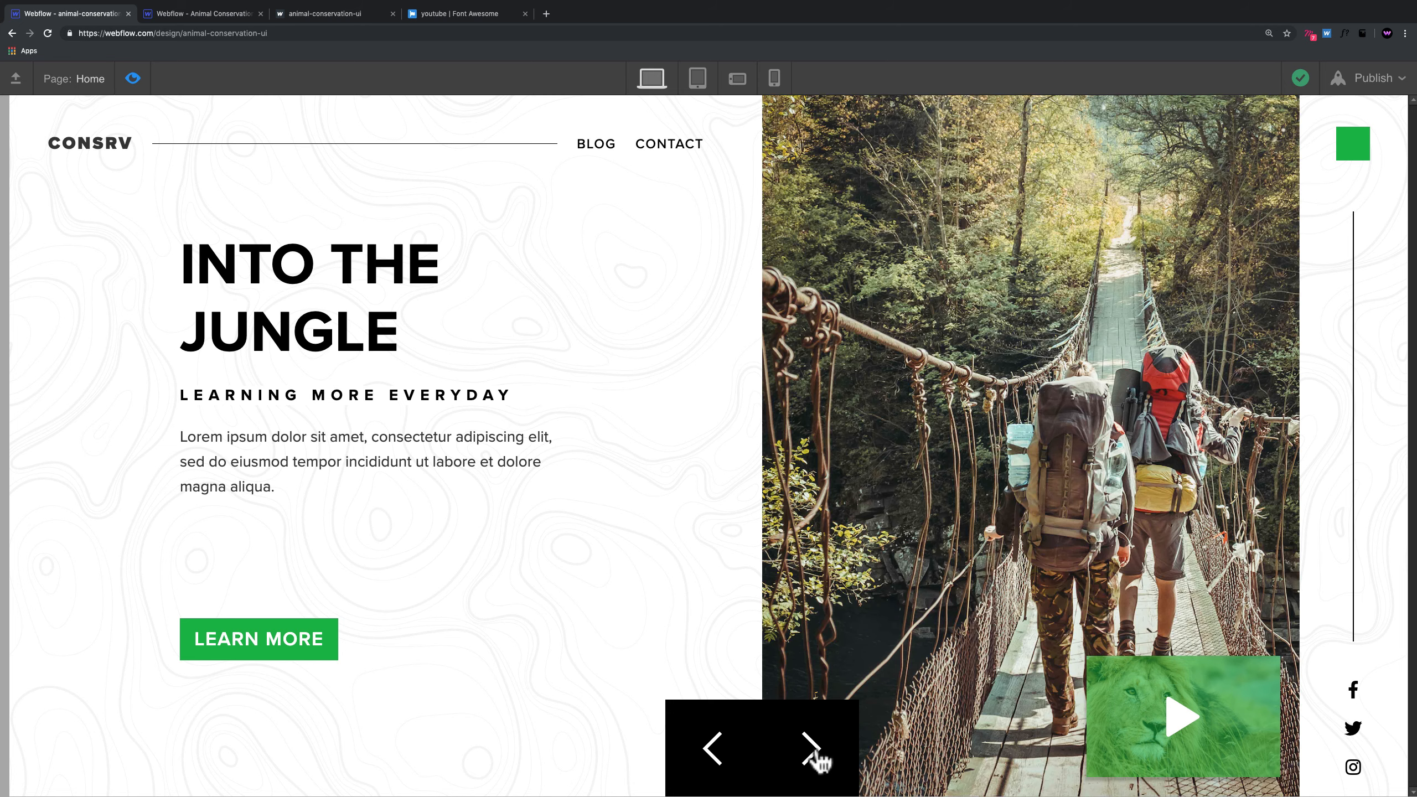
click(814, 751)
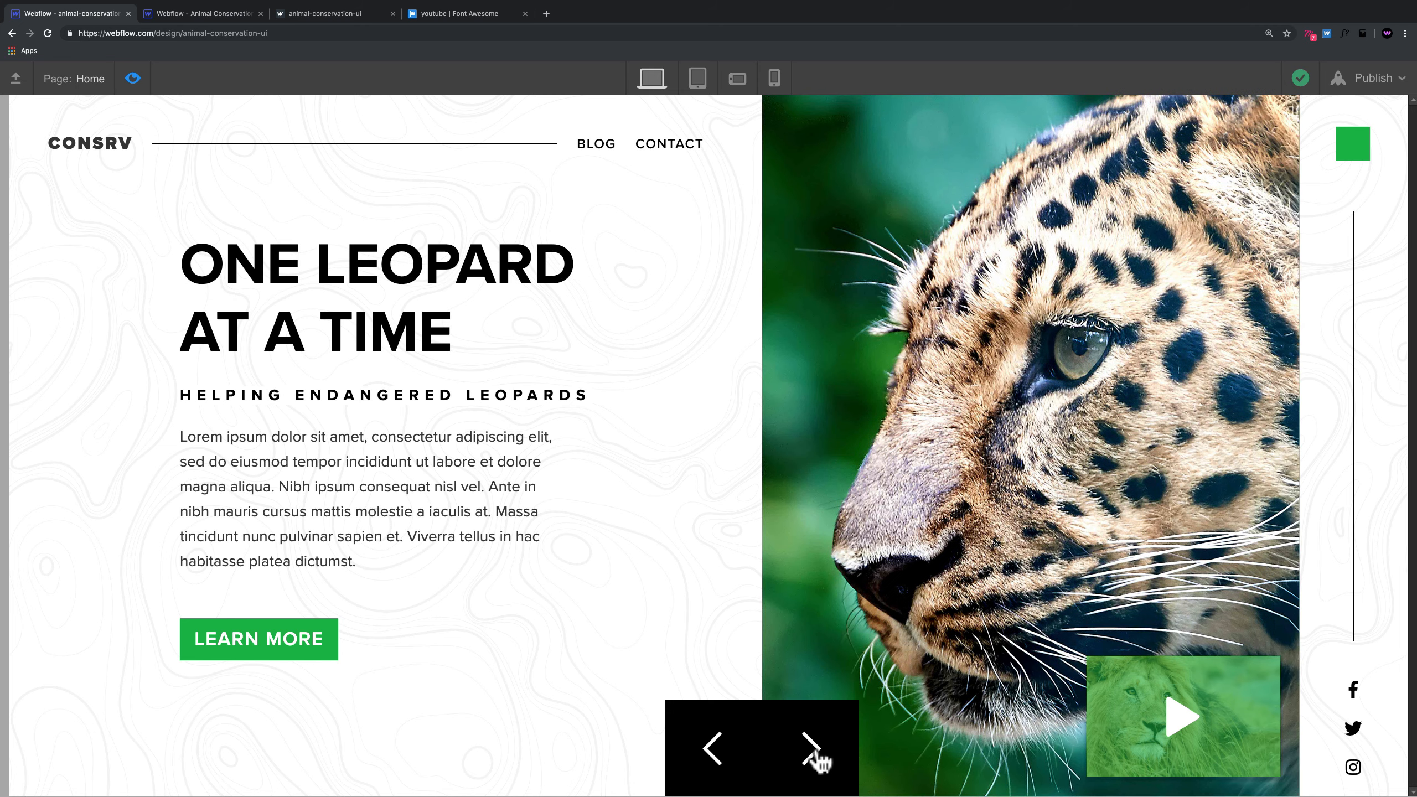
click(180, 15)
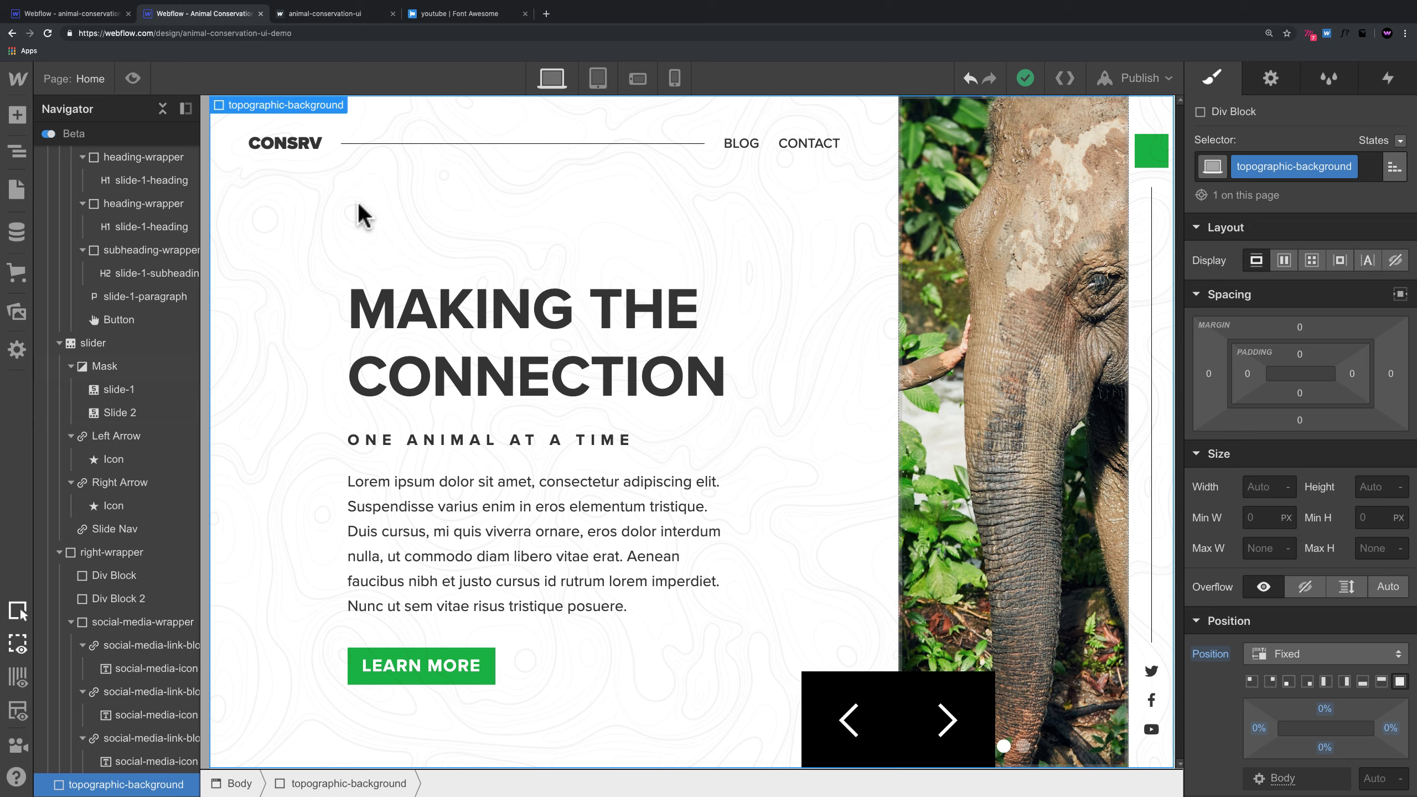
Step: Collapse both heading-wrapper elements, the subheading-wrapper and the slider in the element tree, keeping the Navigator beta enabled
click(82, 157)
click(83, 180)
click(82, 203)
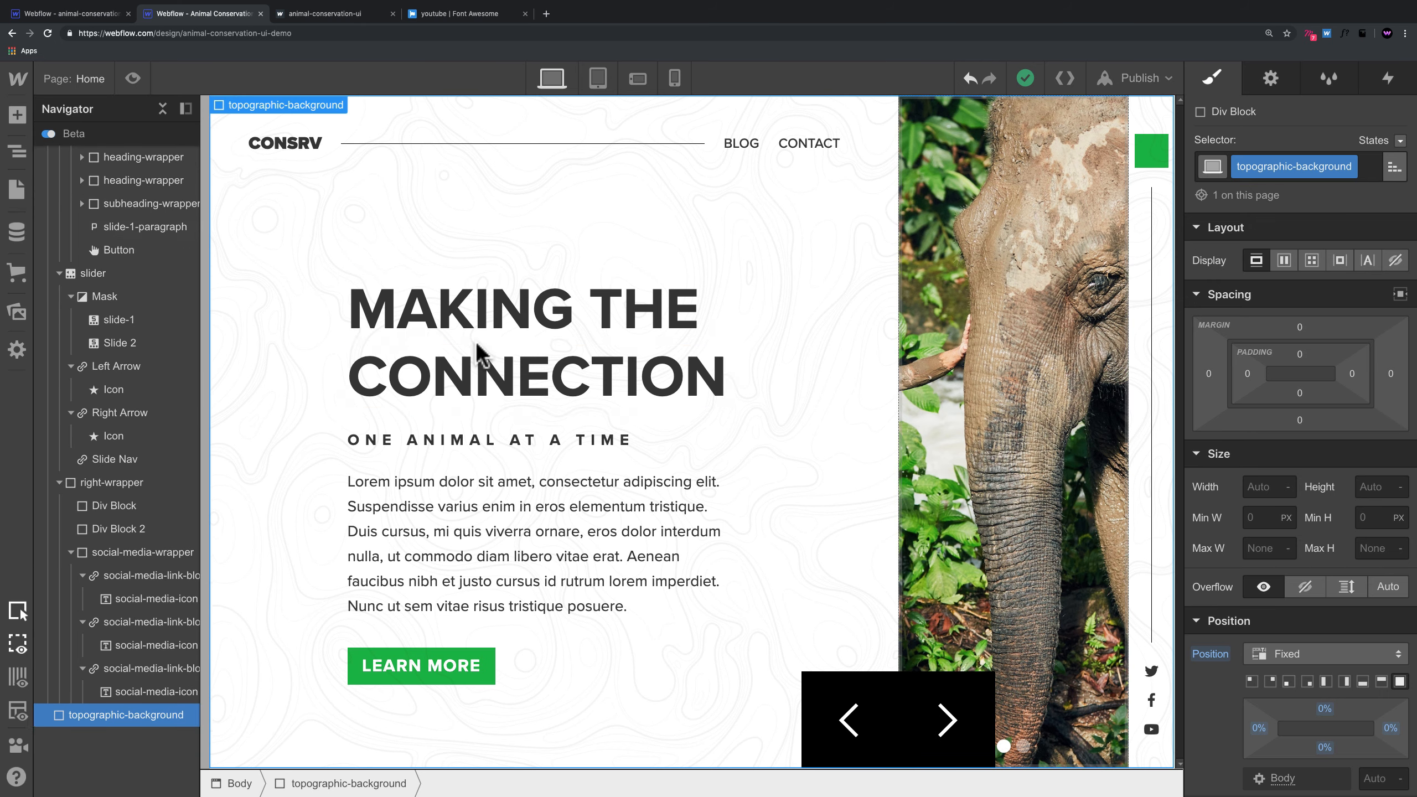
click(58, 273)
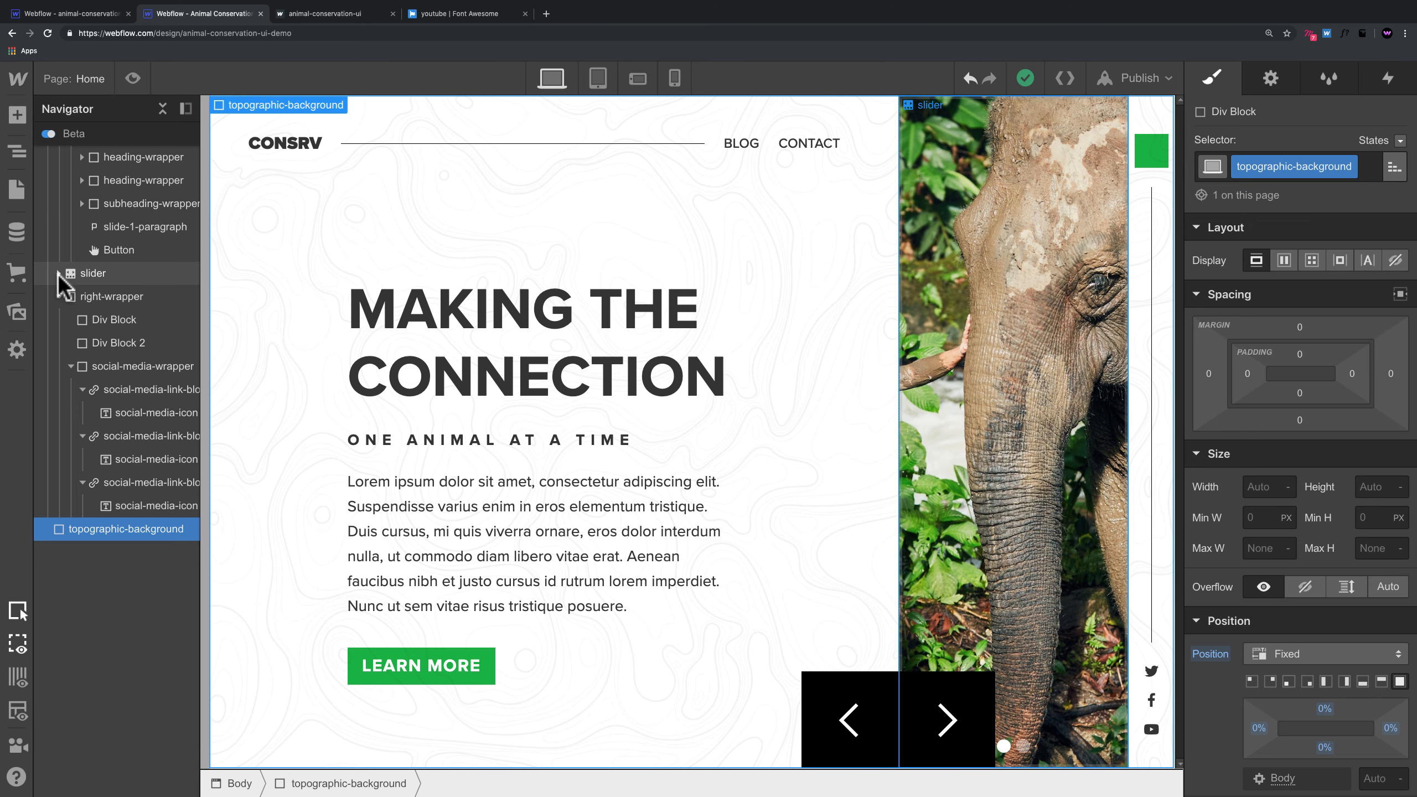
click(80, 129)
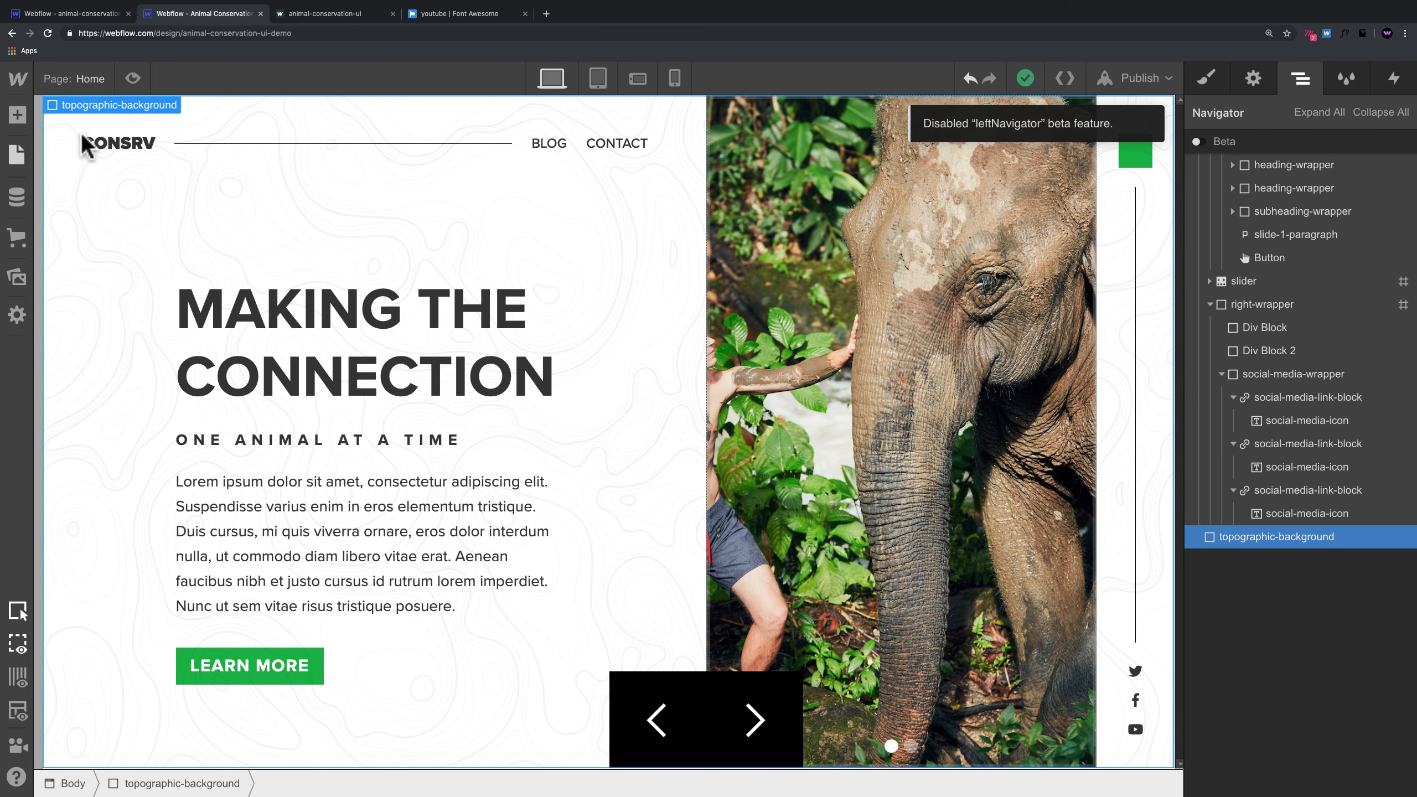
click(1197, 142)
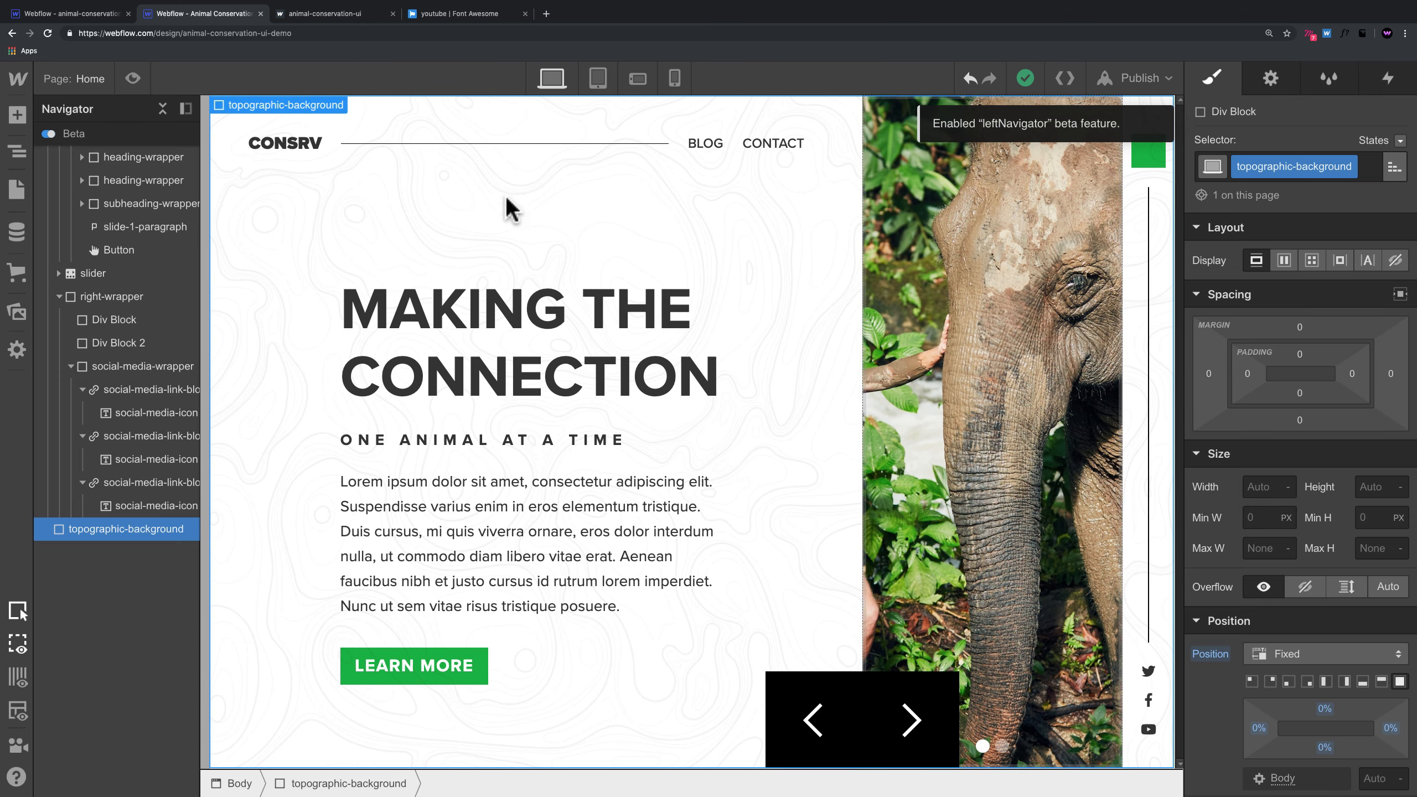
Step: Collapse the section element, move topographic-background above it inside Body, and check the page in preview
click(129, 157)
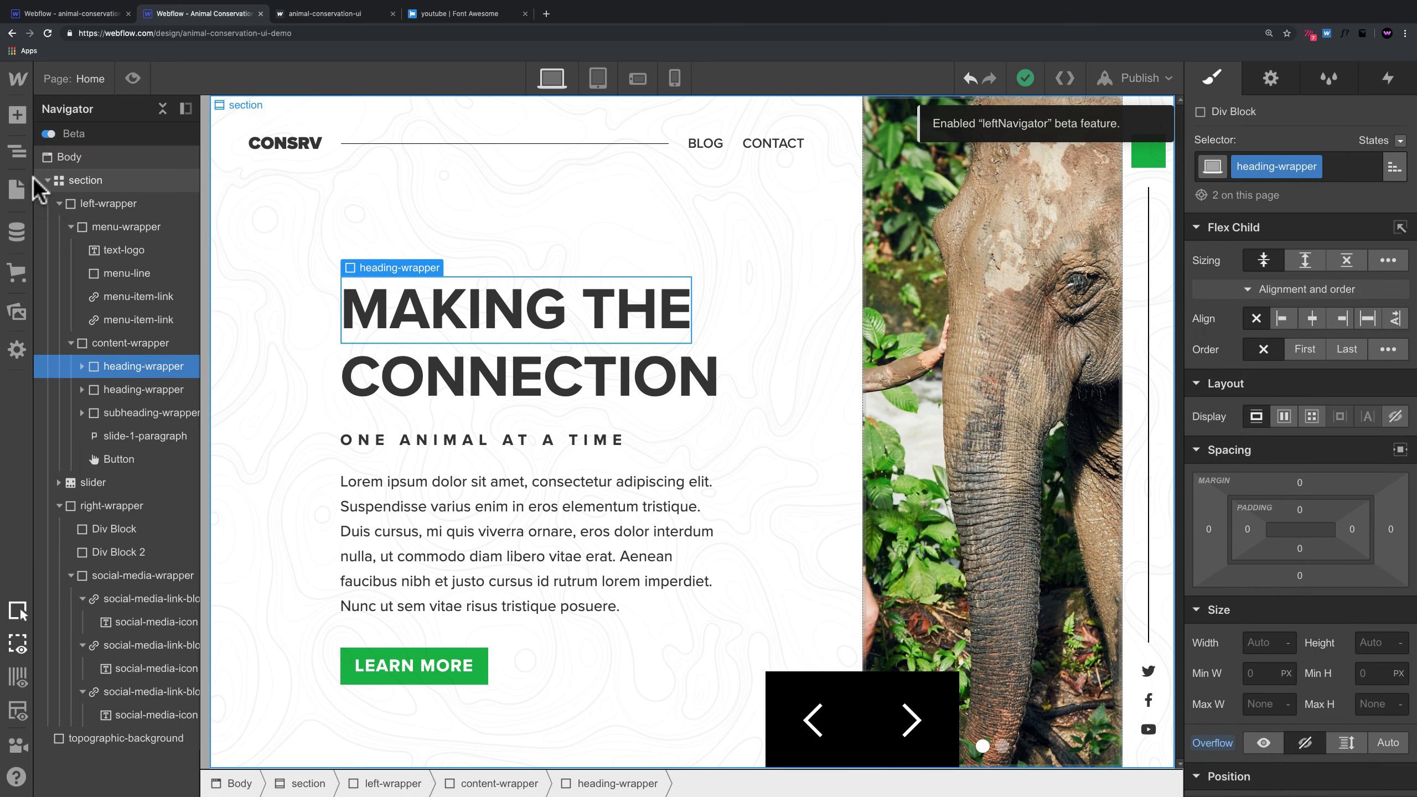
click(68, 156)
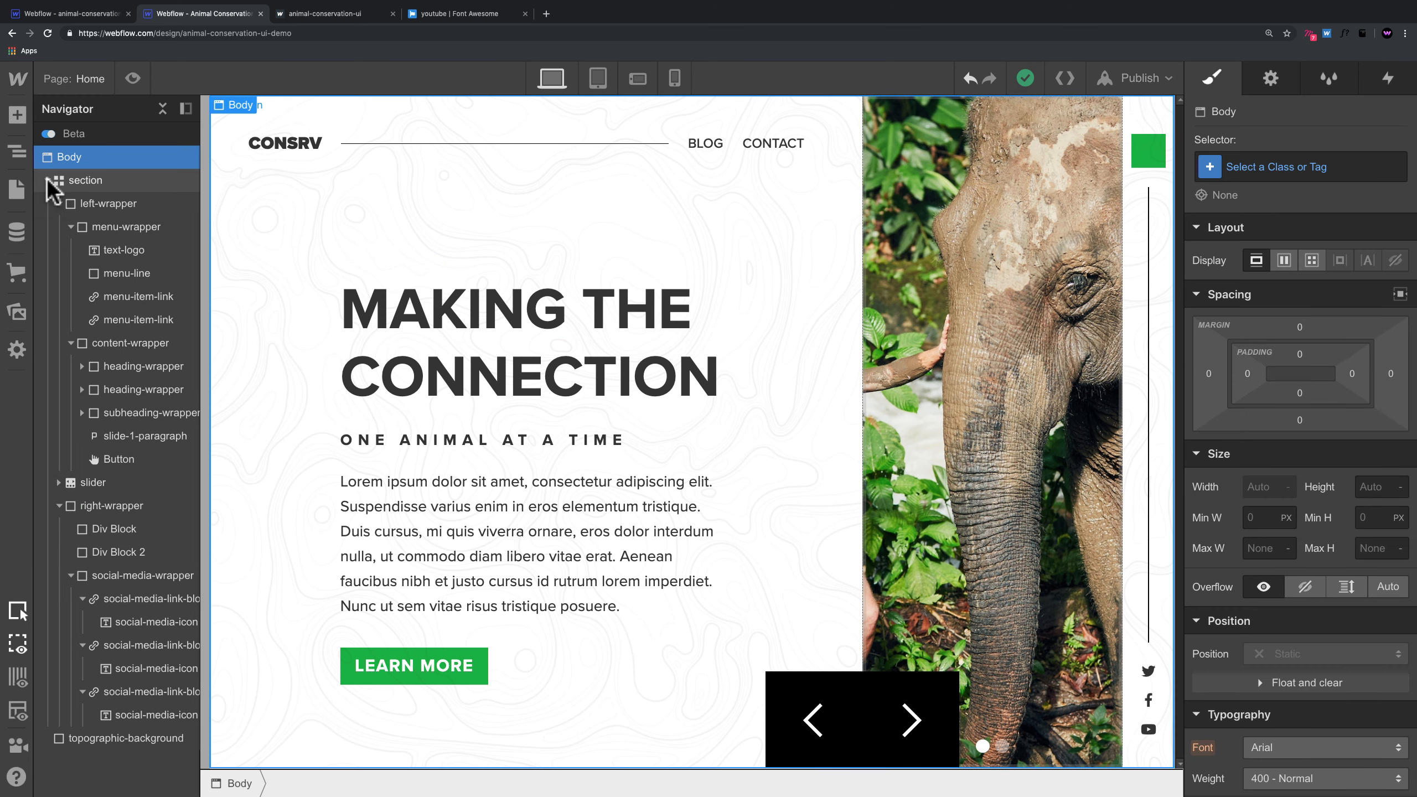
click(48, 180)
click(101, 202)
drag(102, 202, 104, 180)
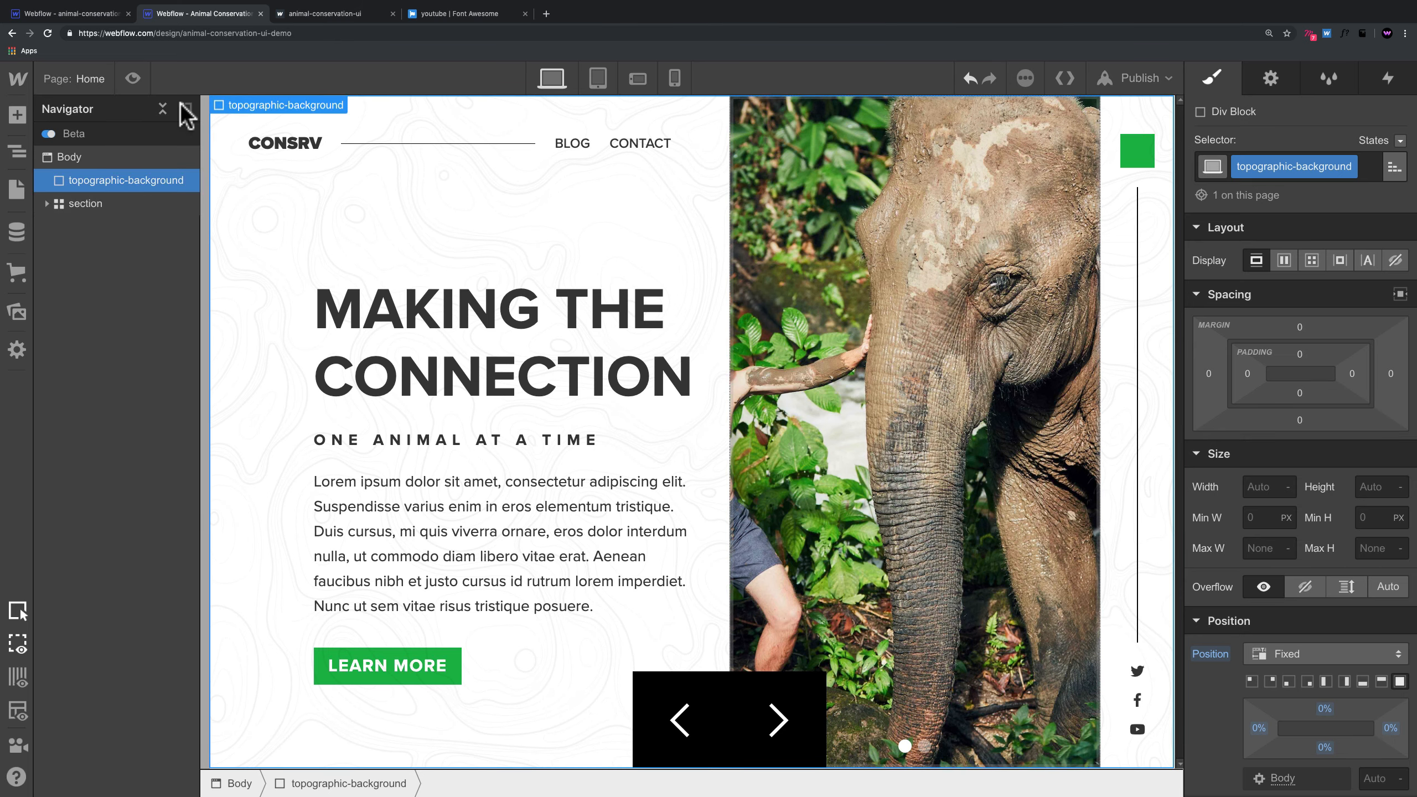
click(131, 79)
click(132, 79)
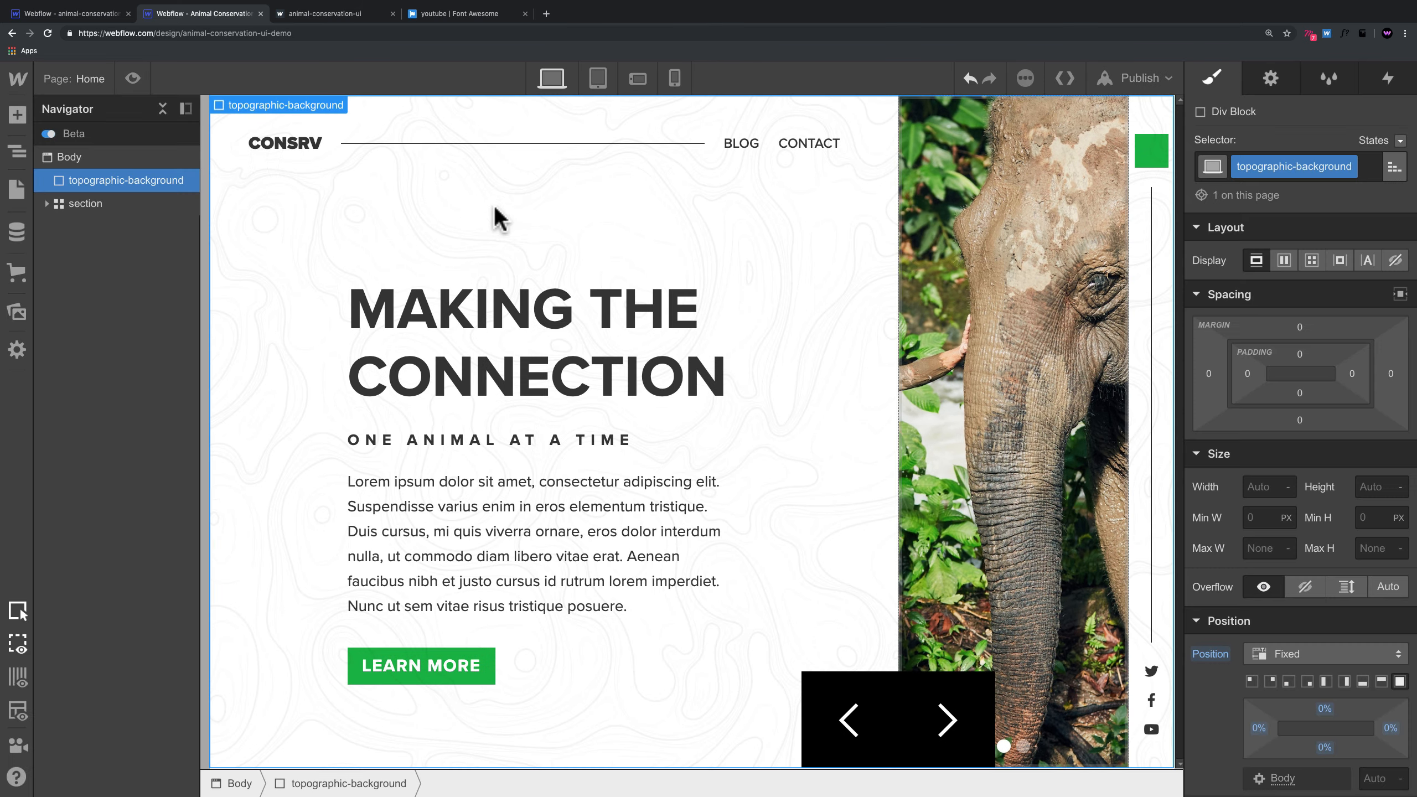
Step: Set the z-index of the topographic-background element to 0
scroll(1312, 614, down, 10)
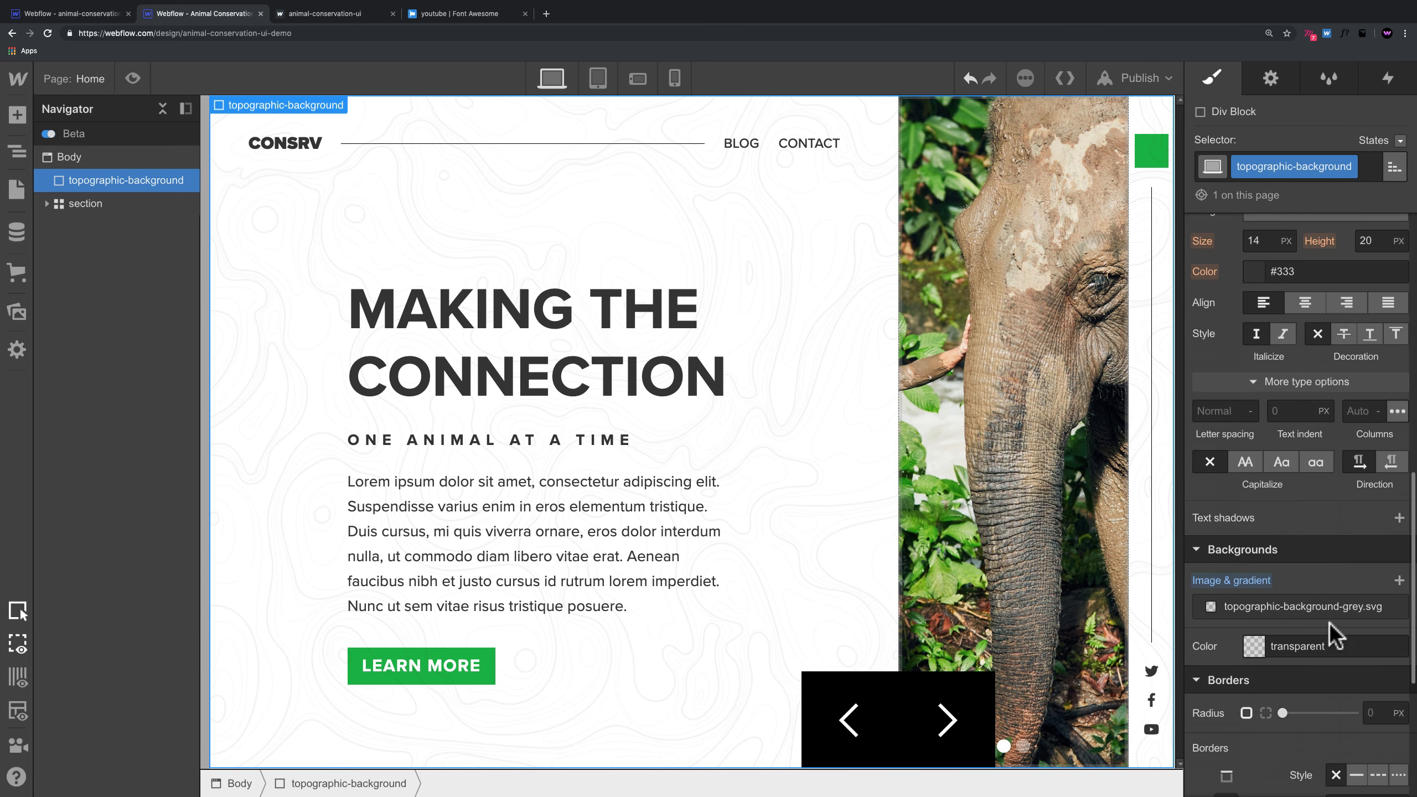
scroll(1330, 625, up, 8)
scroll(1362, 579, down, 5)
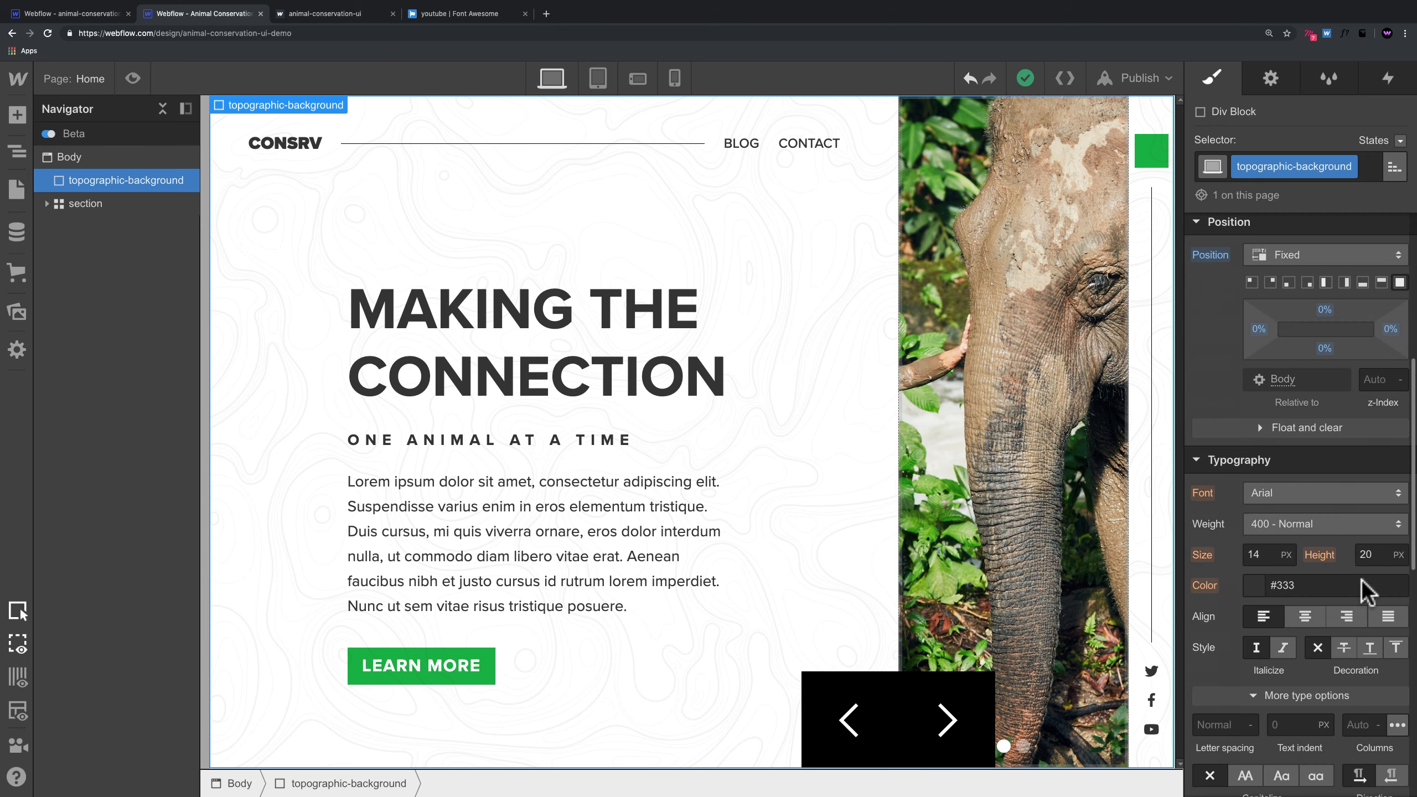
click(1373, 381)
text(0)
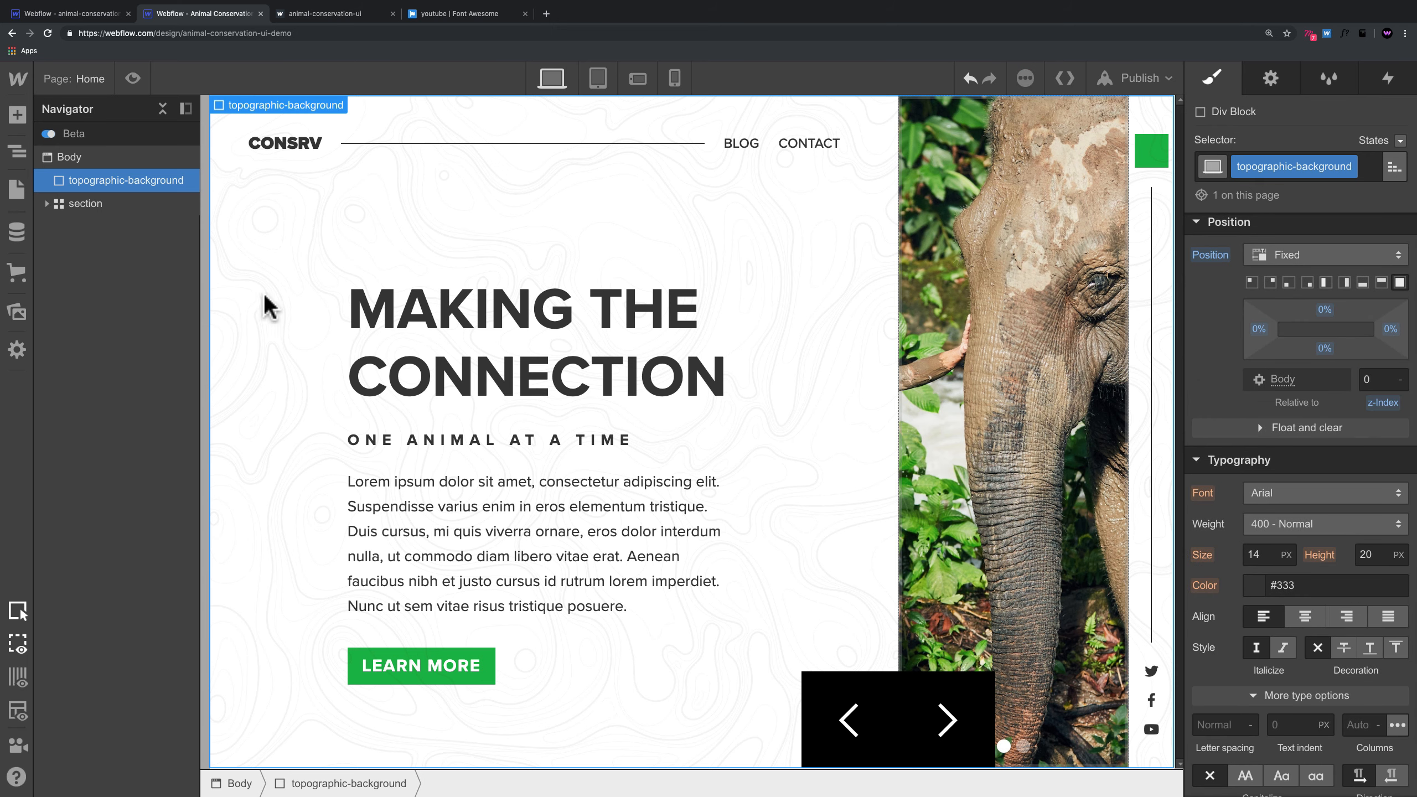
Step: Set the position of the section element to Relative
click(103, 203)
scroll(1395, 514, down, 3)
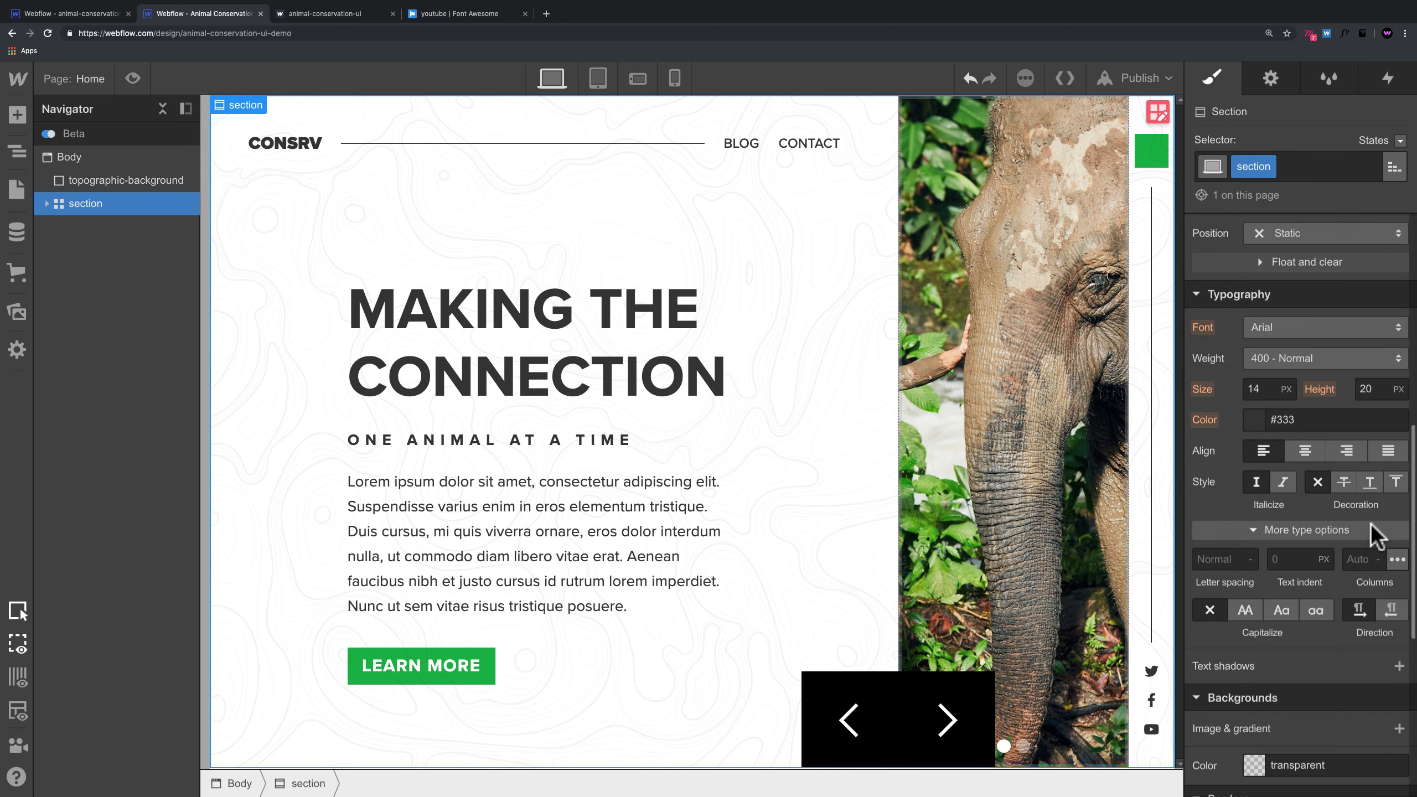
scroll(1386, 503, down, 5)
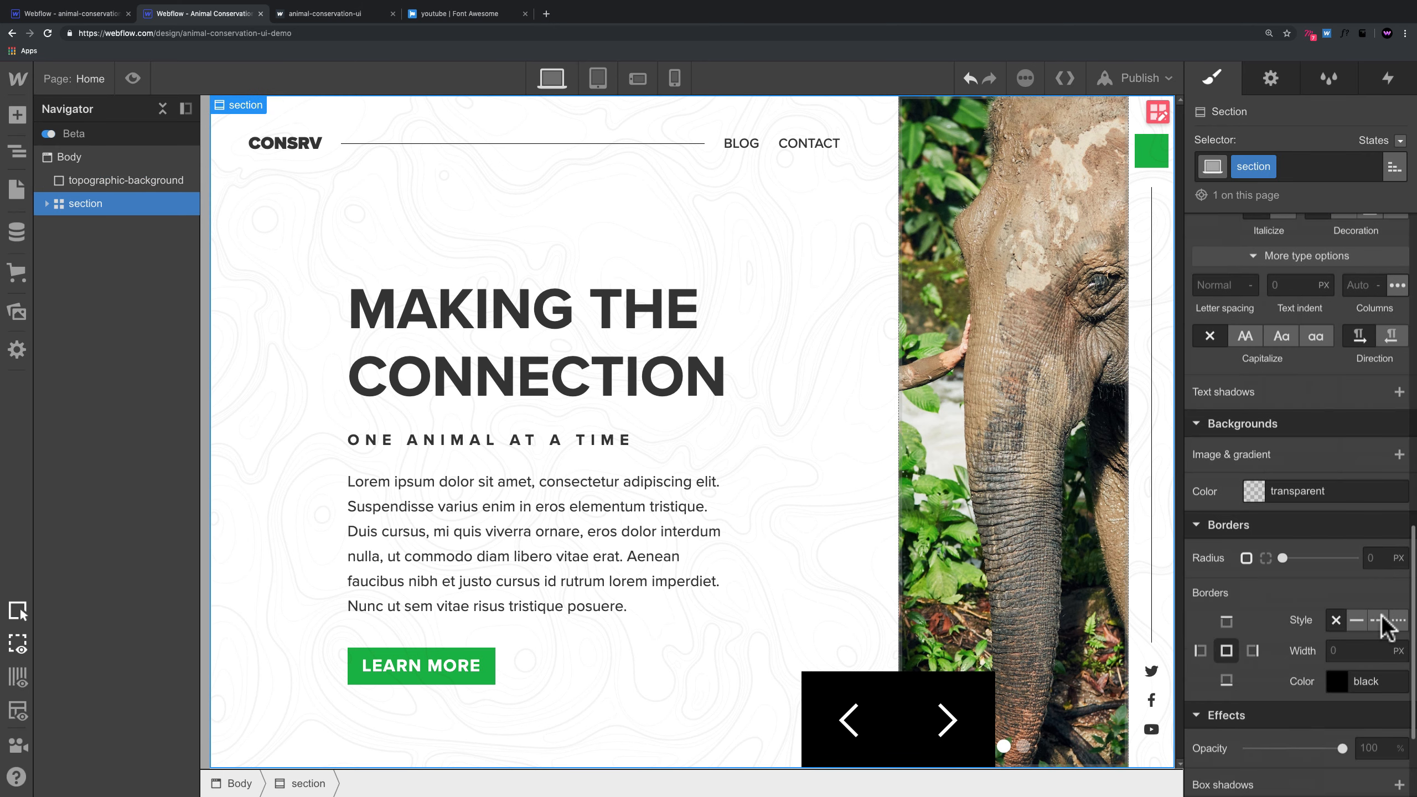
scroll(1383, 552, up, 7)
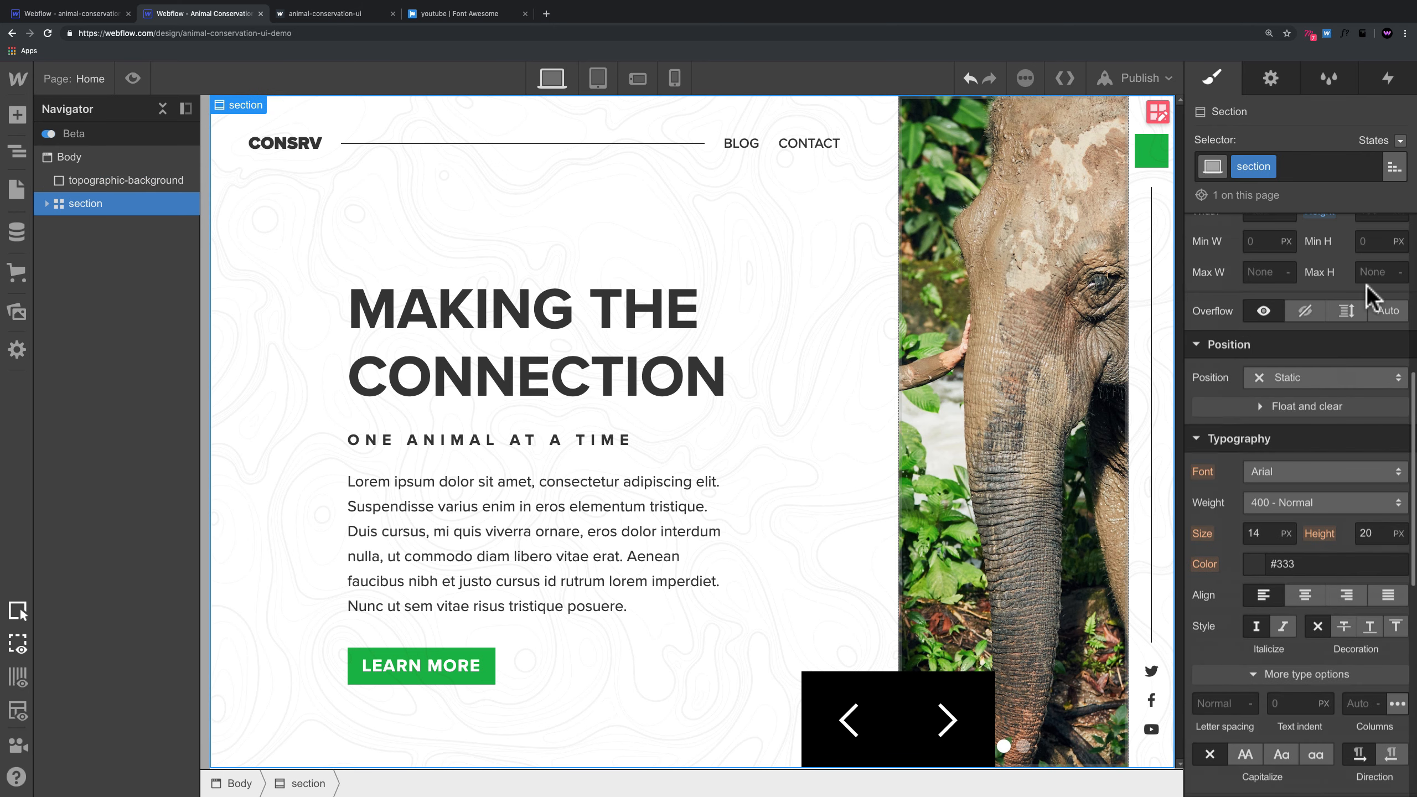
scroll(1345, 464, up, 4)
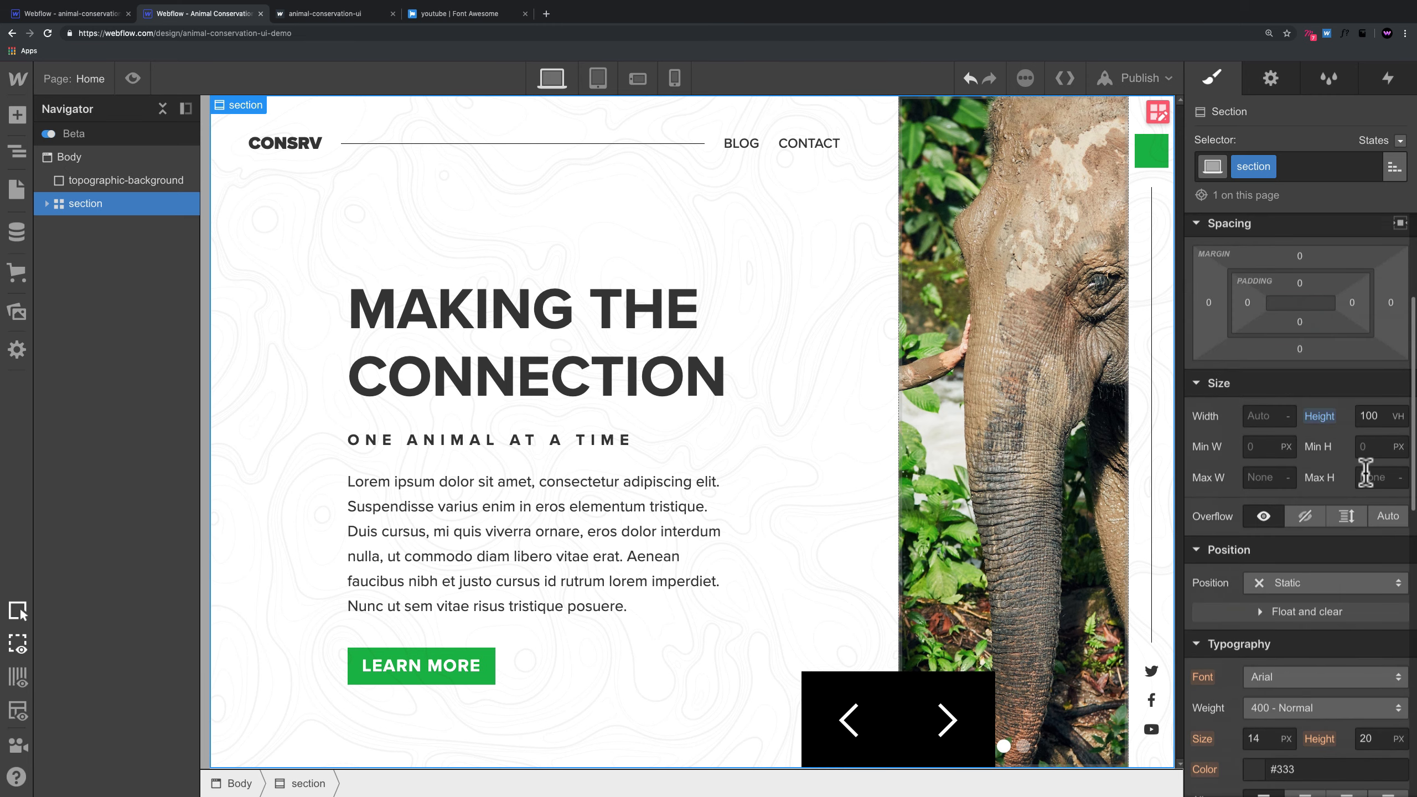
scroll(1375, 522, down, 1)
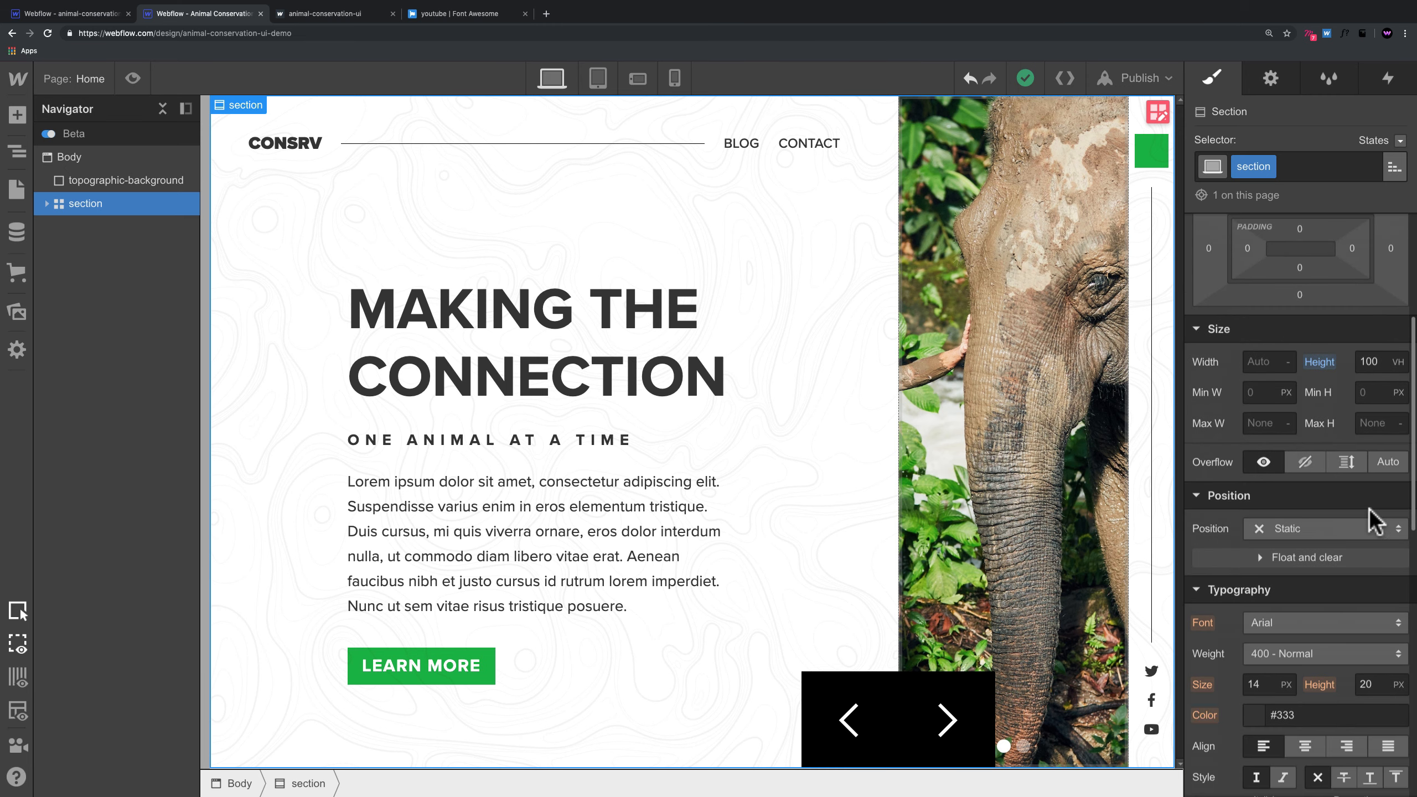
click(1361, 546)
click(1318, 552)
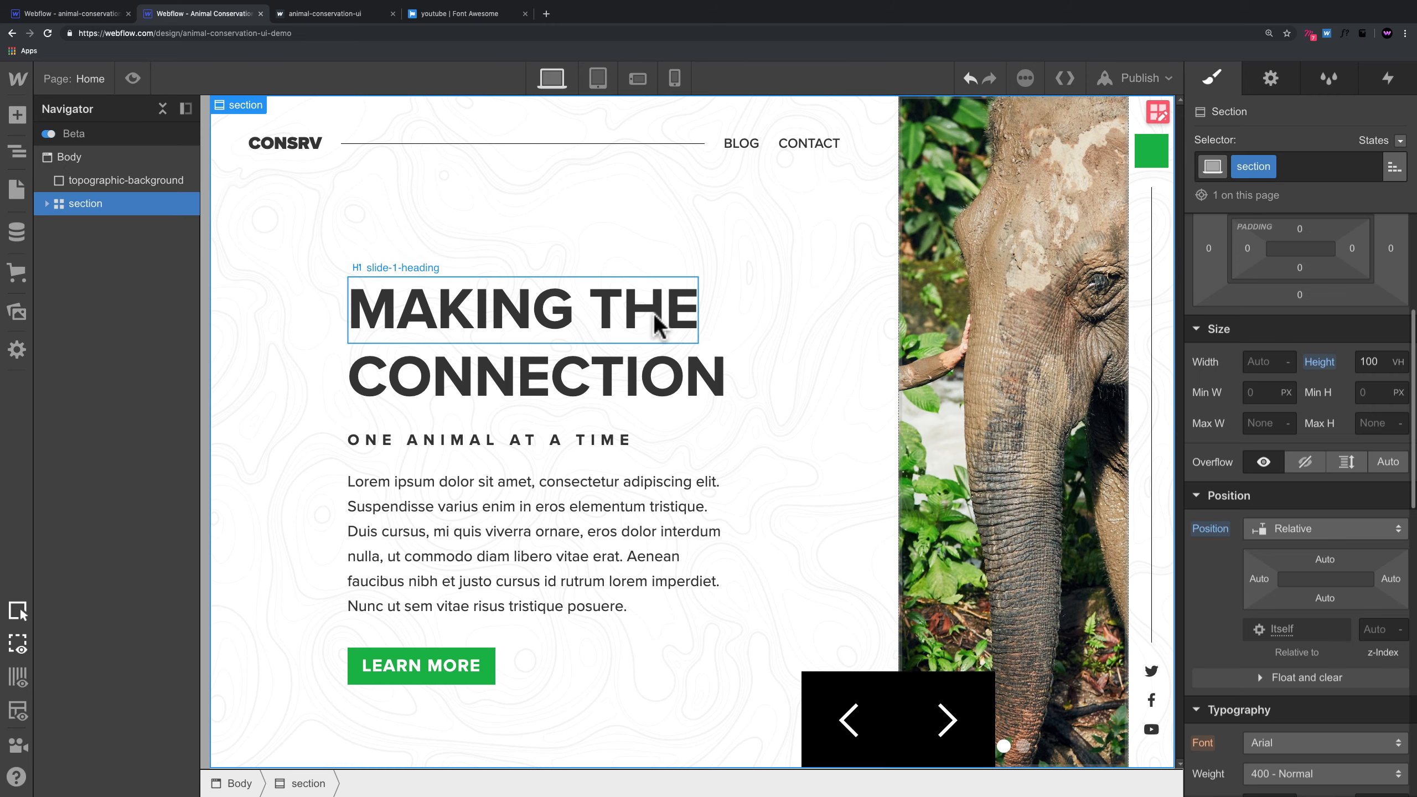
Step: Select the first slide-1-heading on the canvas and check the page in preview
click(660, 327)
click(46, 204)
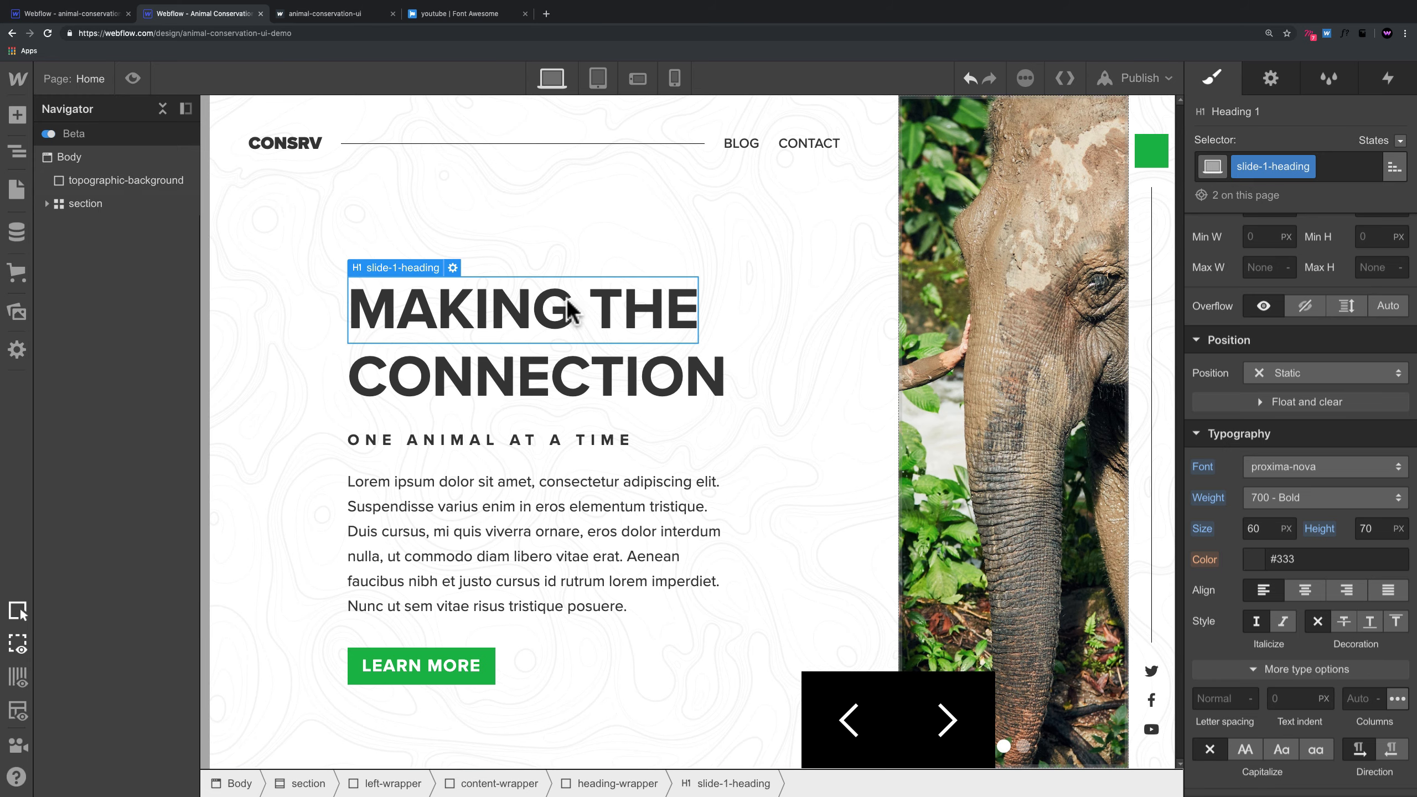
click(133, 79)
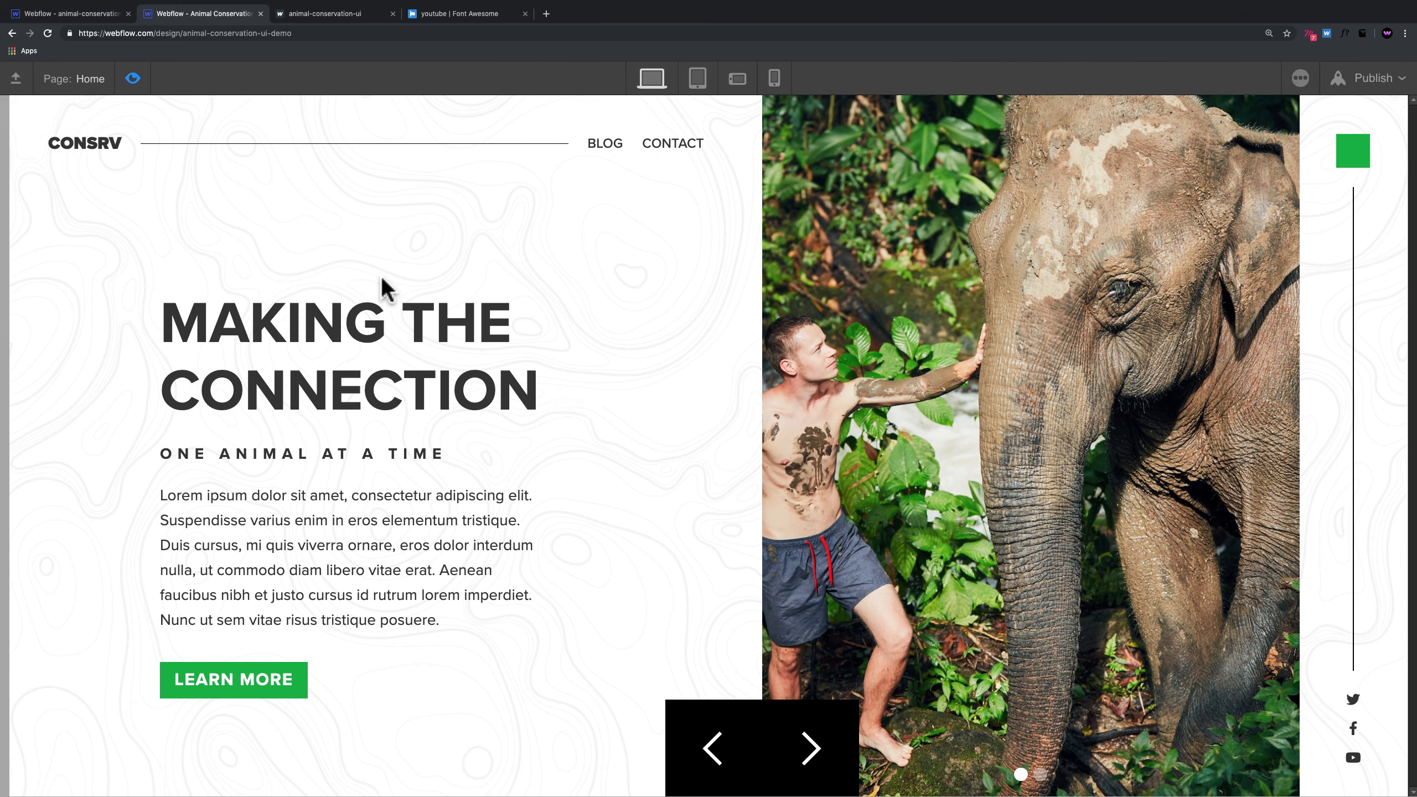
click(134, 80)
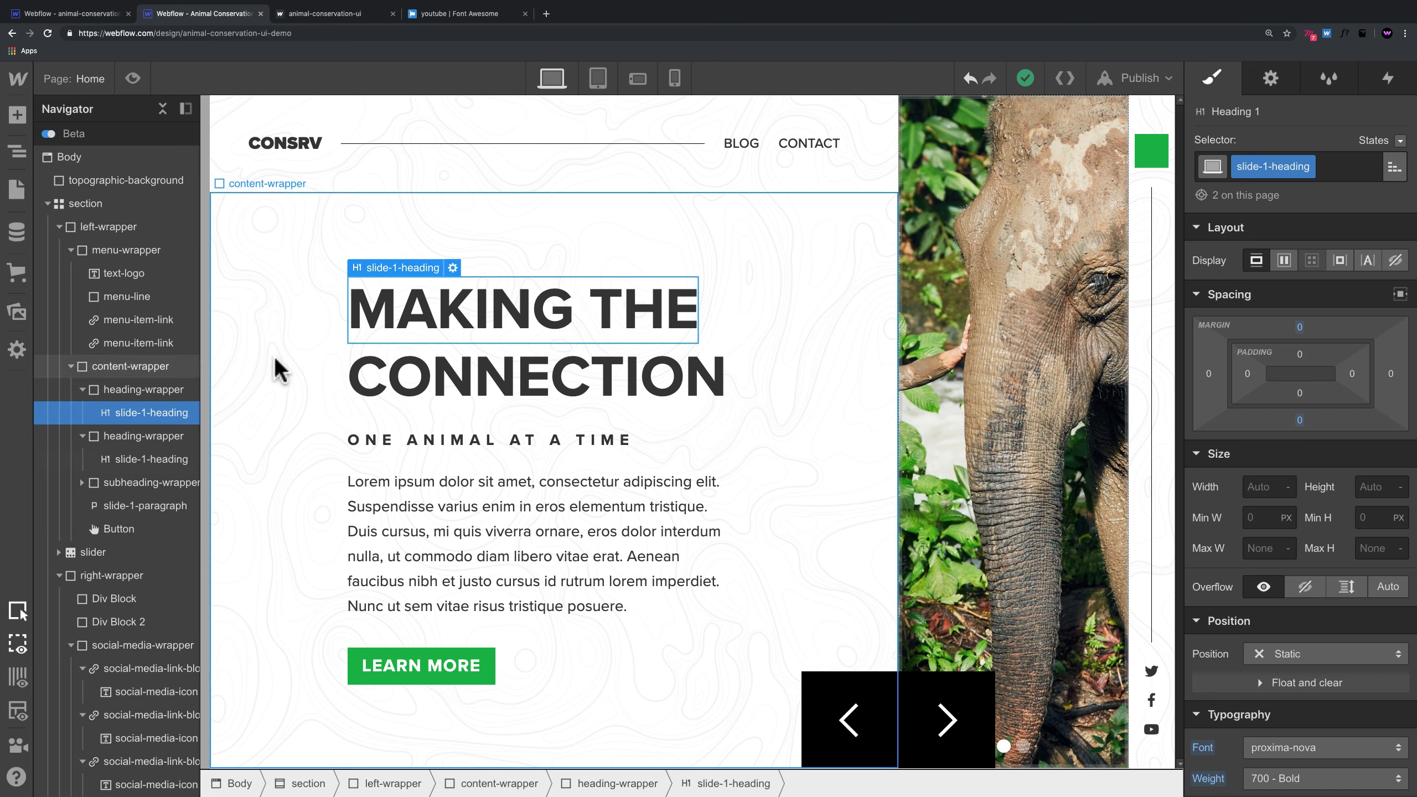
Step: Collapse left-wrapper and right-wrapper in the element tree, keeping the section expanded
click(47, 203)
click(39, 202)
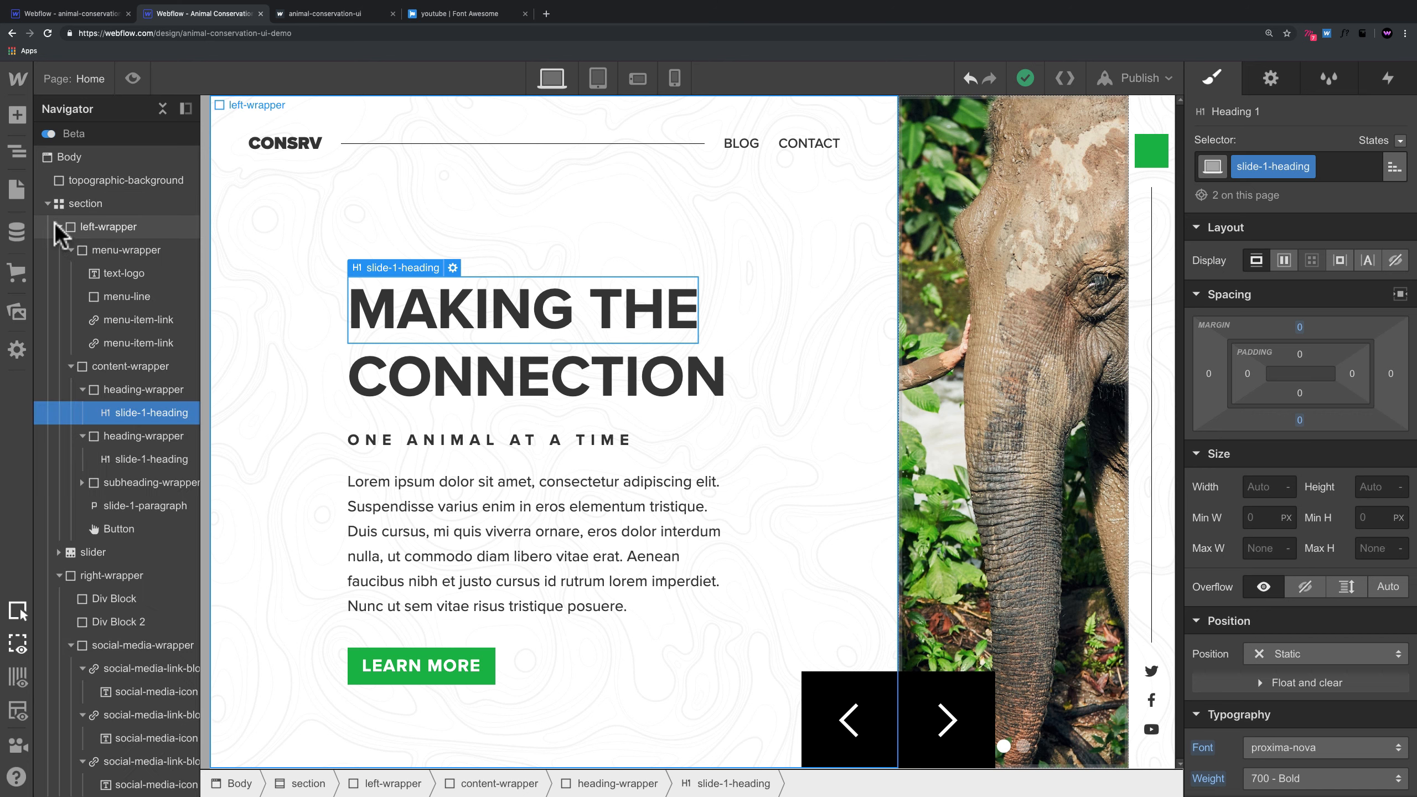
click(58, 226)
click(67, 272)
click(84, 252)
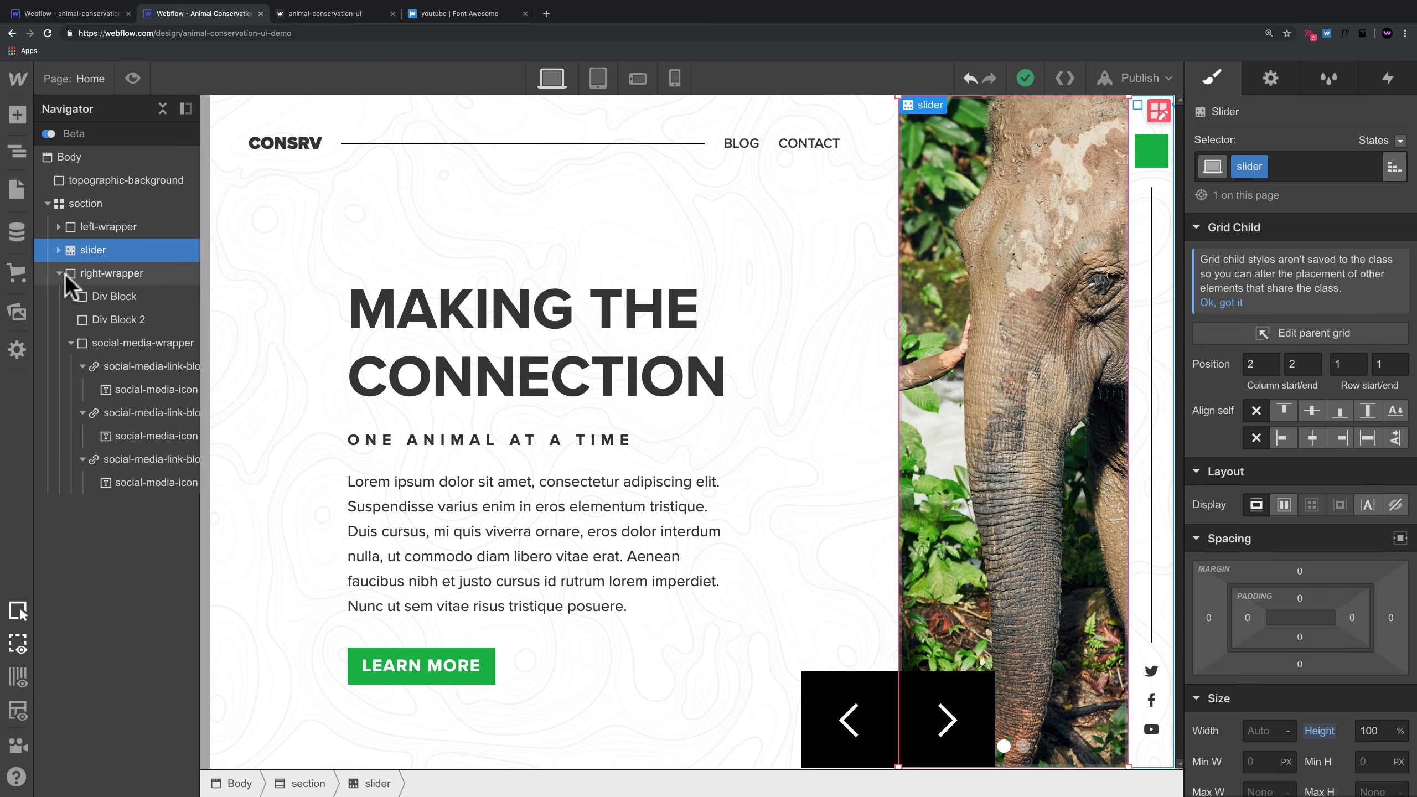
click(58, 273)
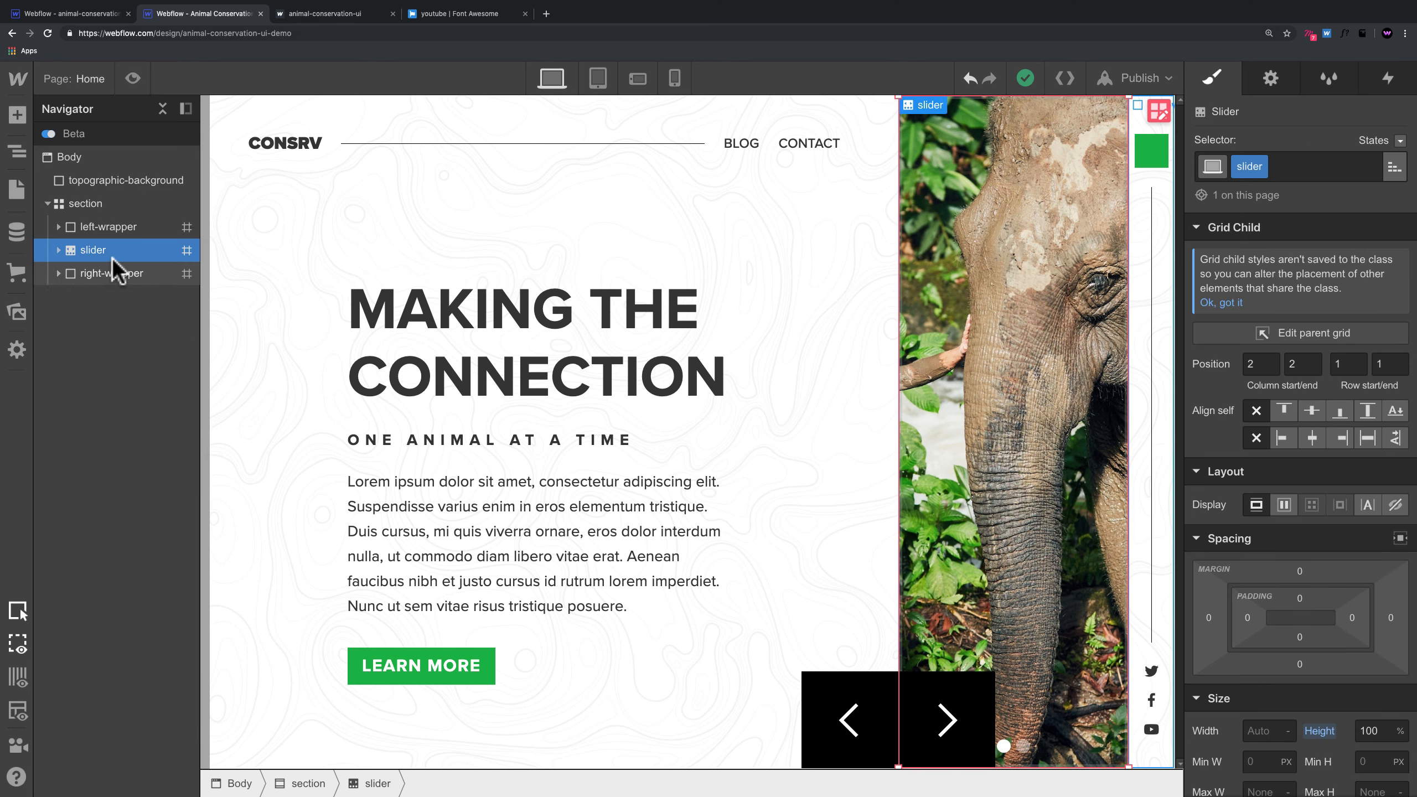
Step: Expand the slider and its Mask in the element tree, and add a Slider change element trigger to slide-1
click(1389, 80)
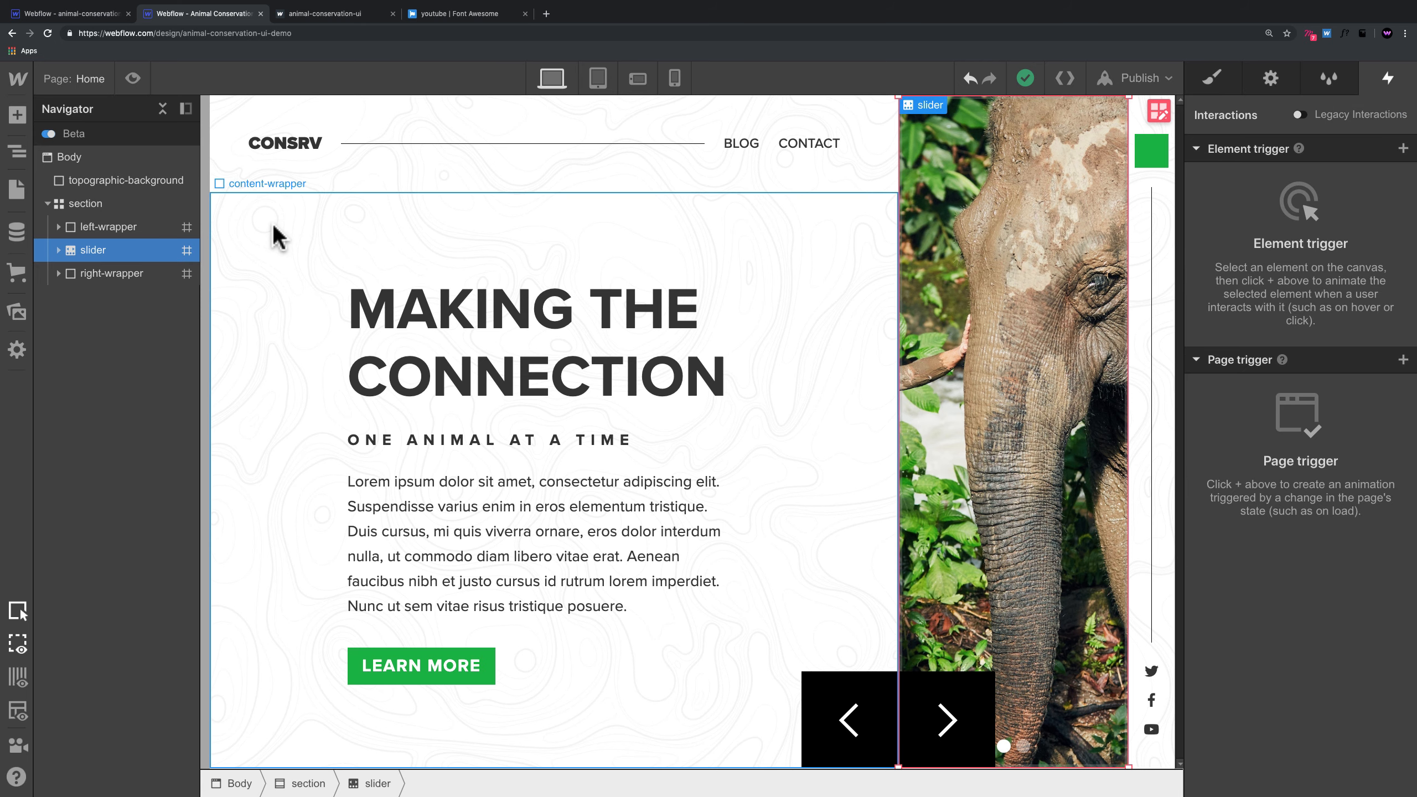
click(59, 250)
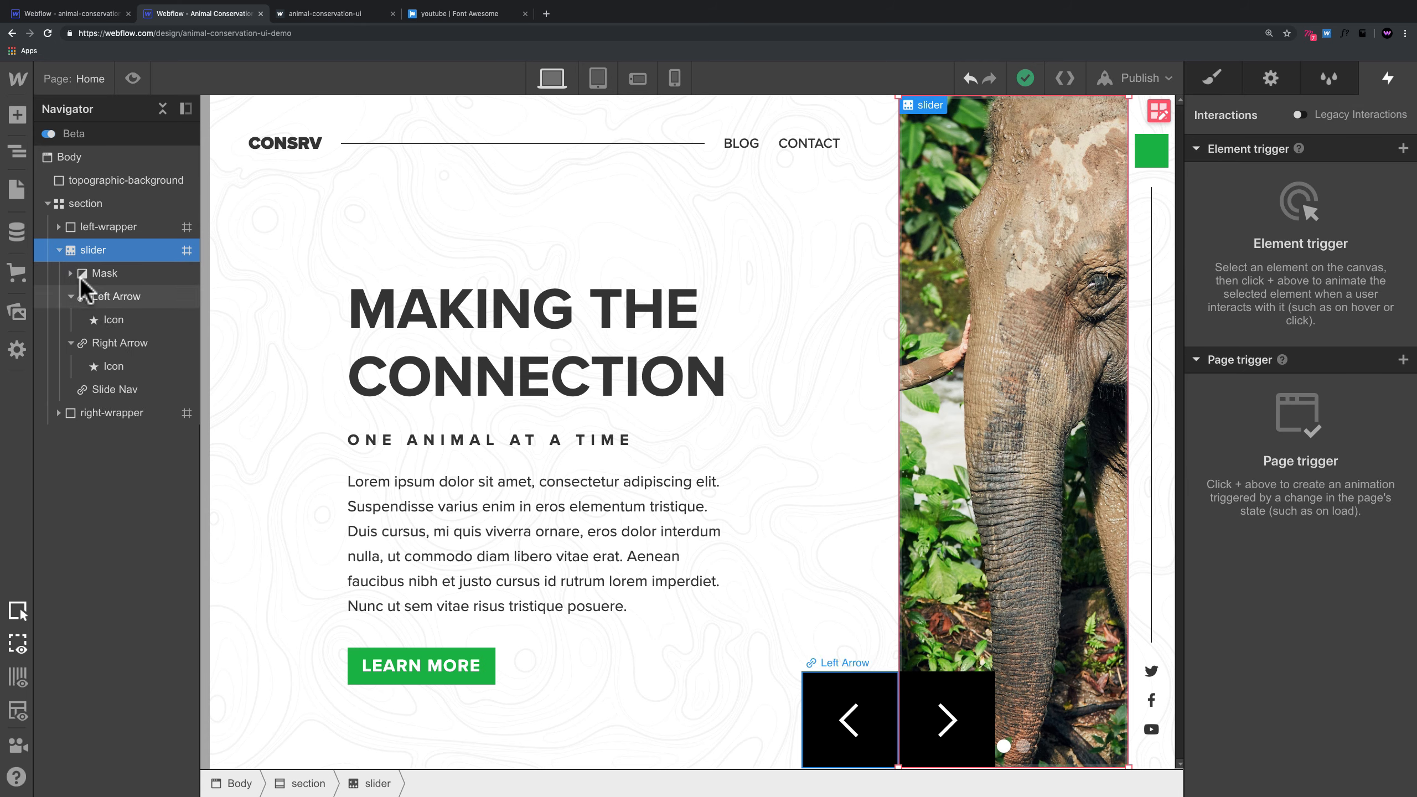
click(112, 296)
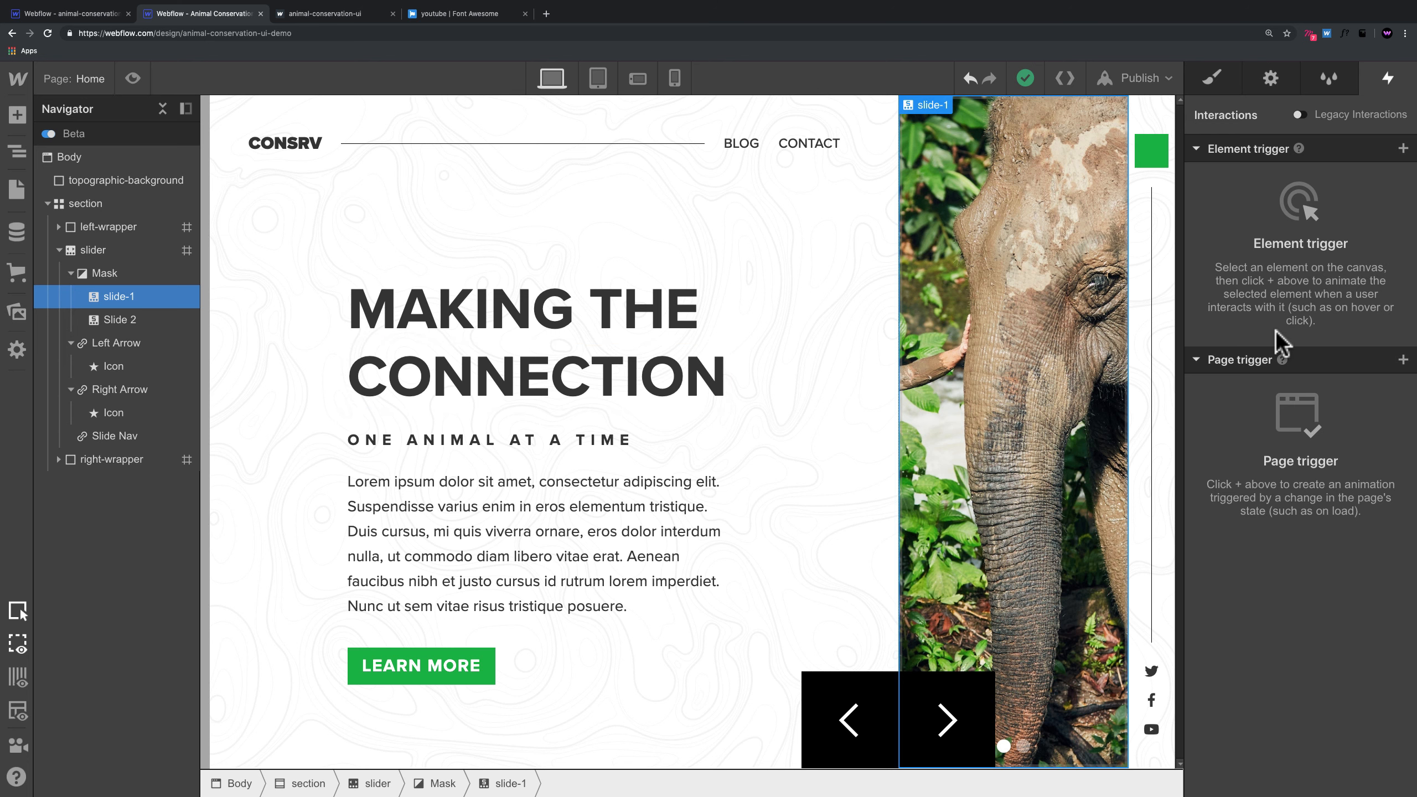
click(1402, 149)
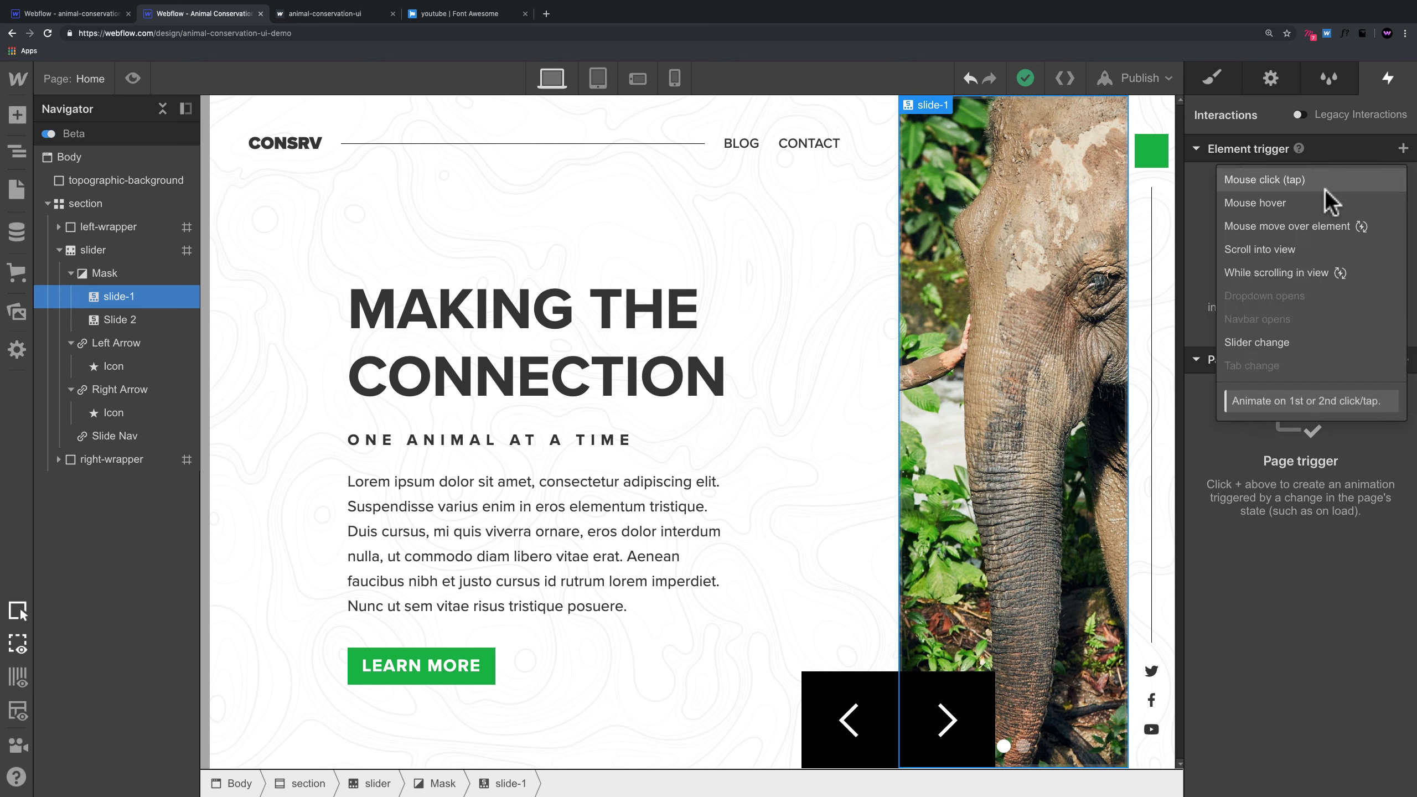
click(1269, 341)
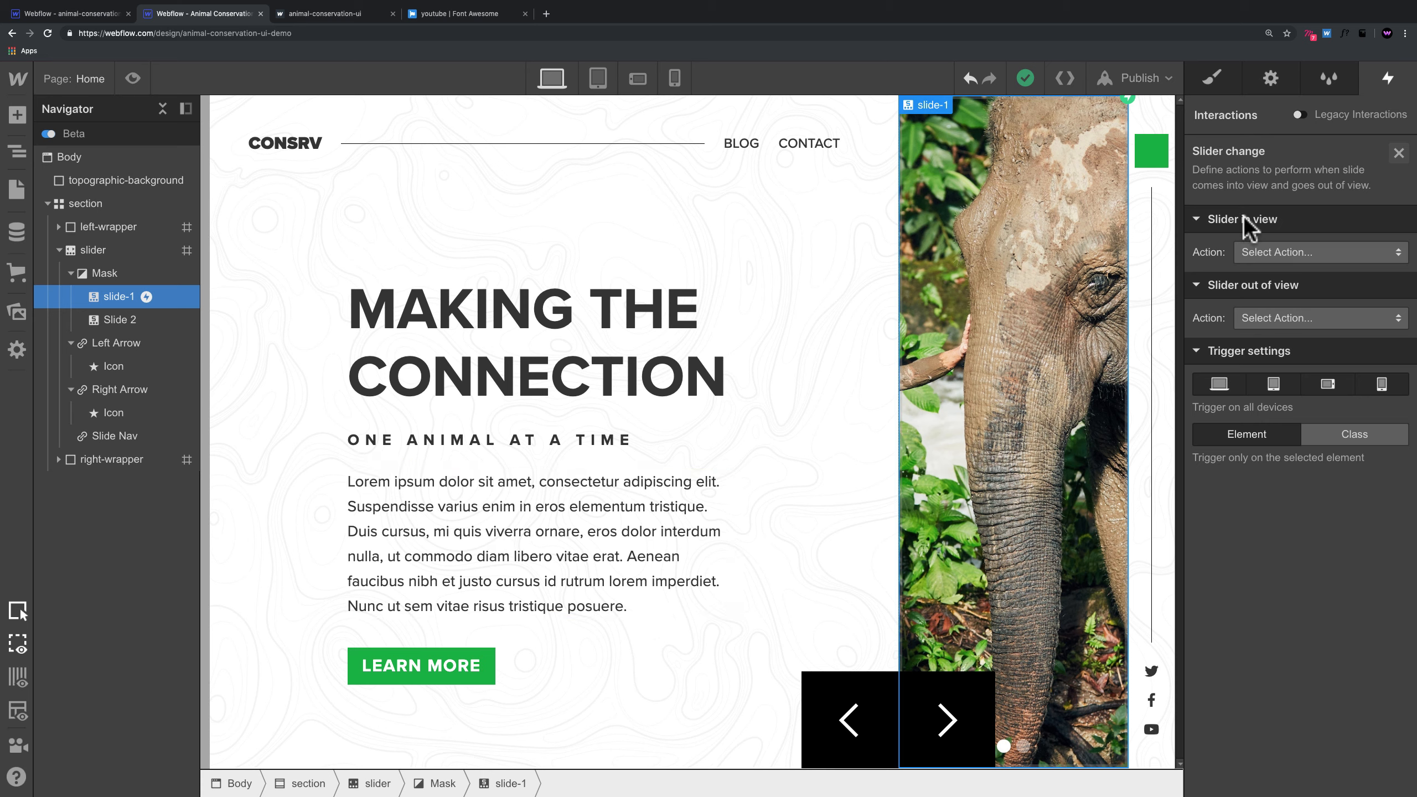
Step: Make the slider-in-view action start an animation, and create a new timed animation named slide-1-in
click(1265, 248)
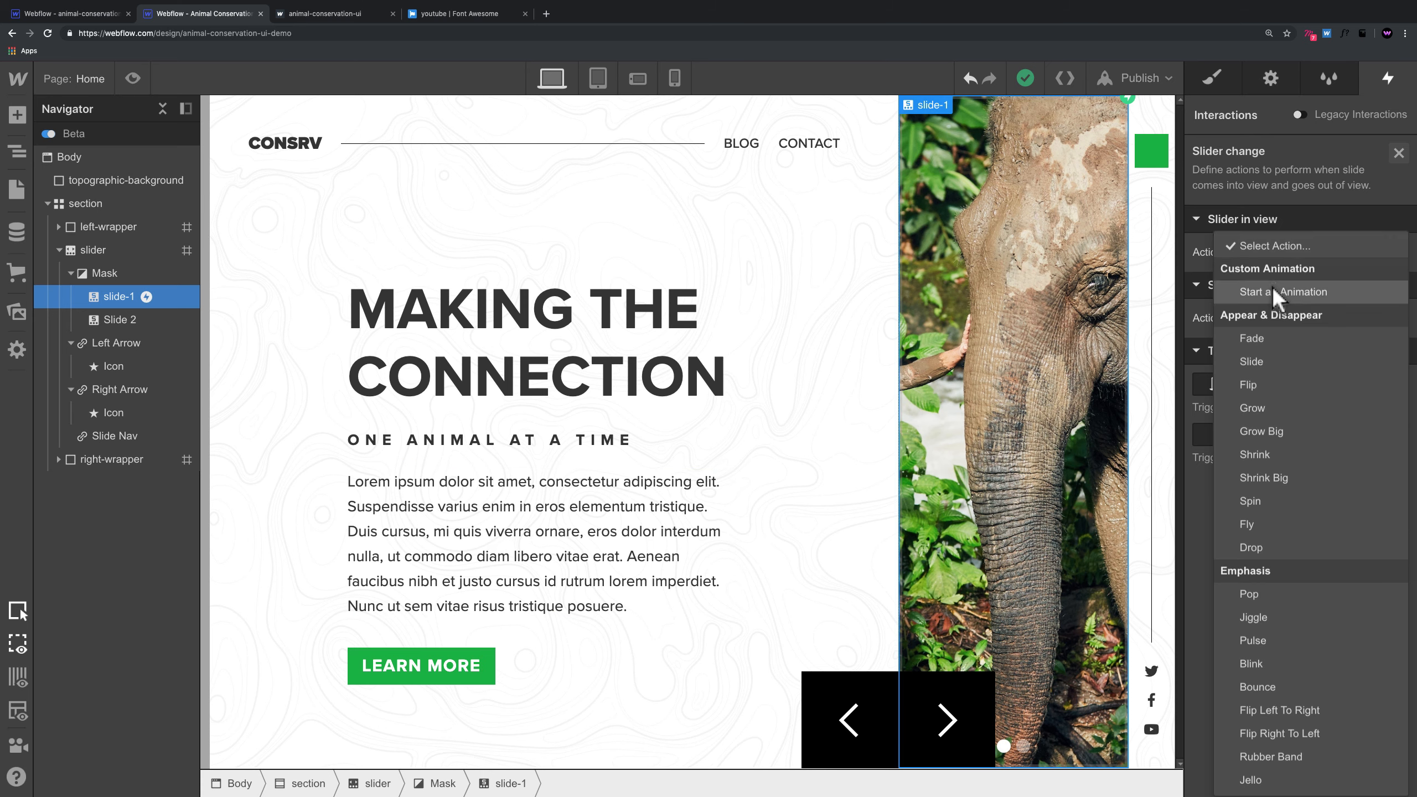
click(1272, 286)
click(1397, 282)
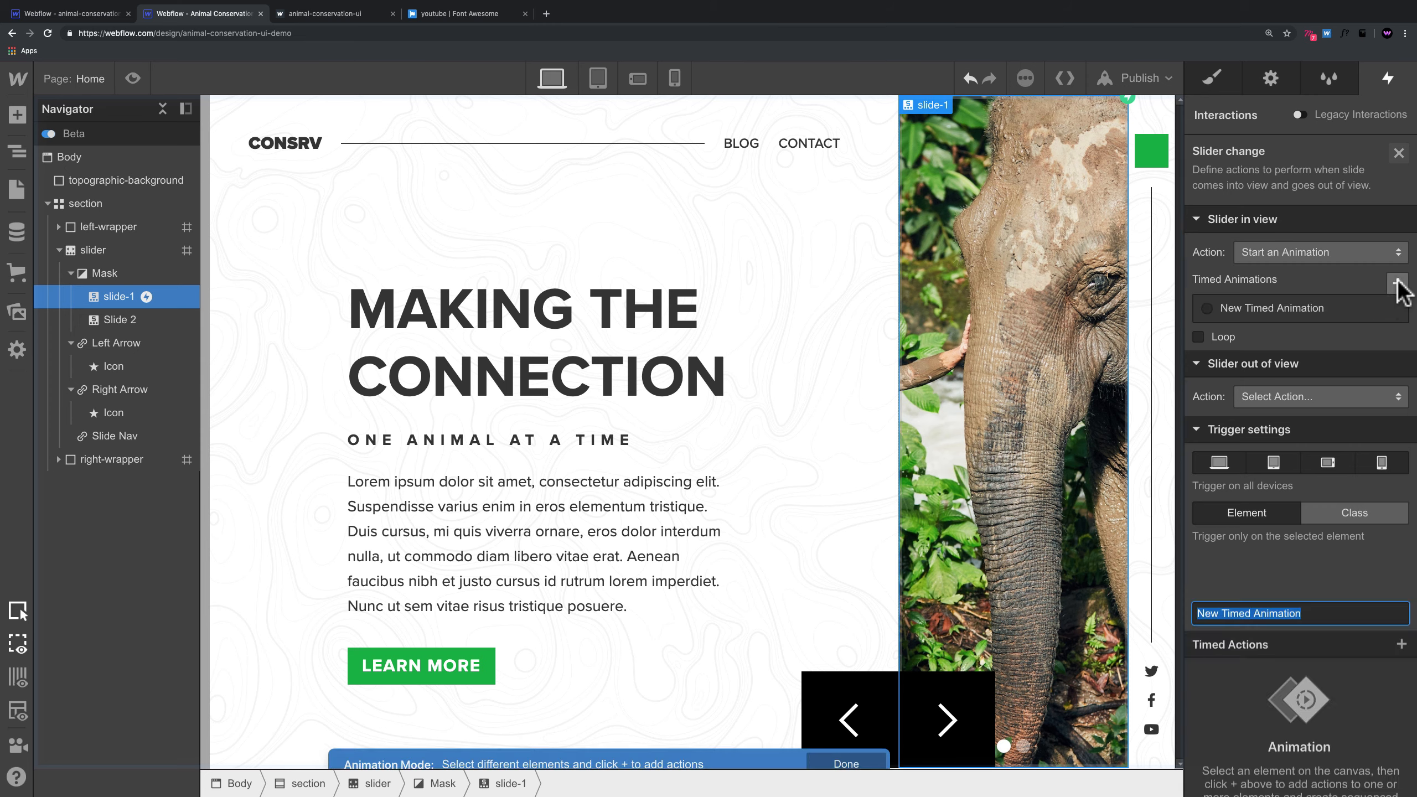
text(de-1-in)
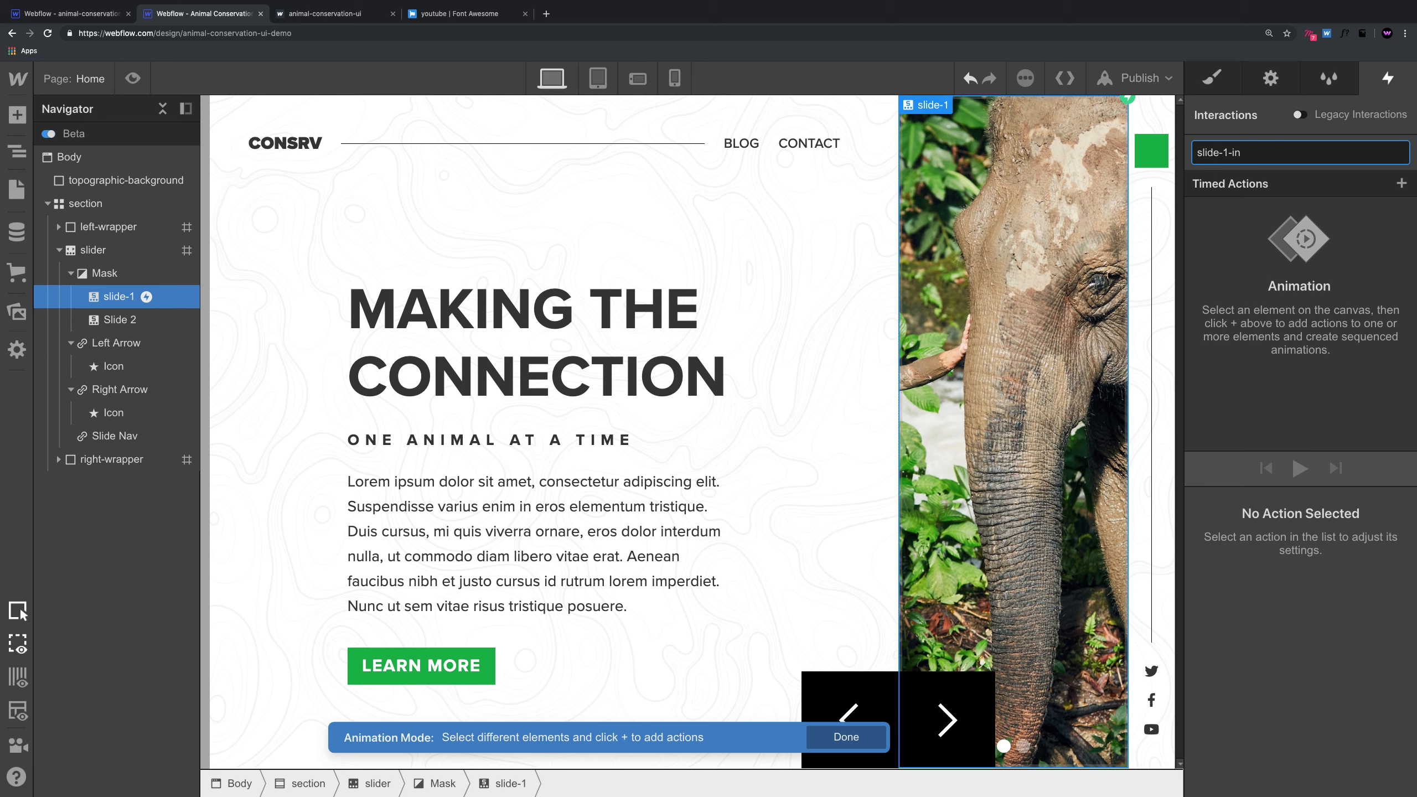
key(Return)
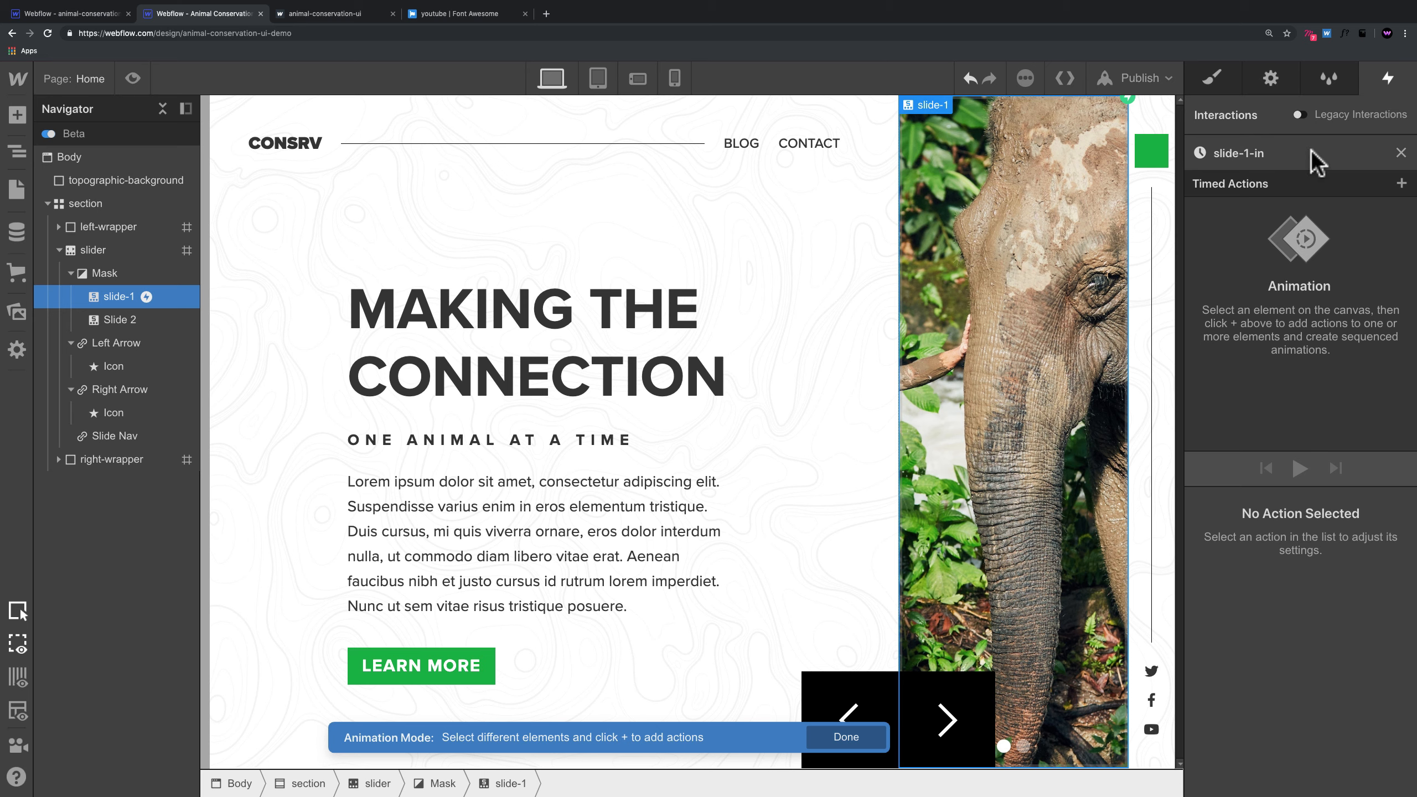
Step: Add a Move action for slide-1-heading with a Y offset of 100%, and set it as the initial state
click(612, 313)
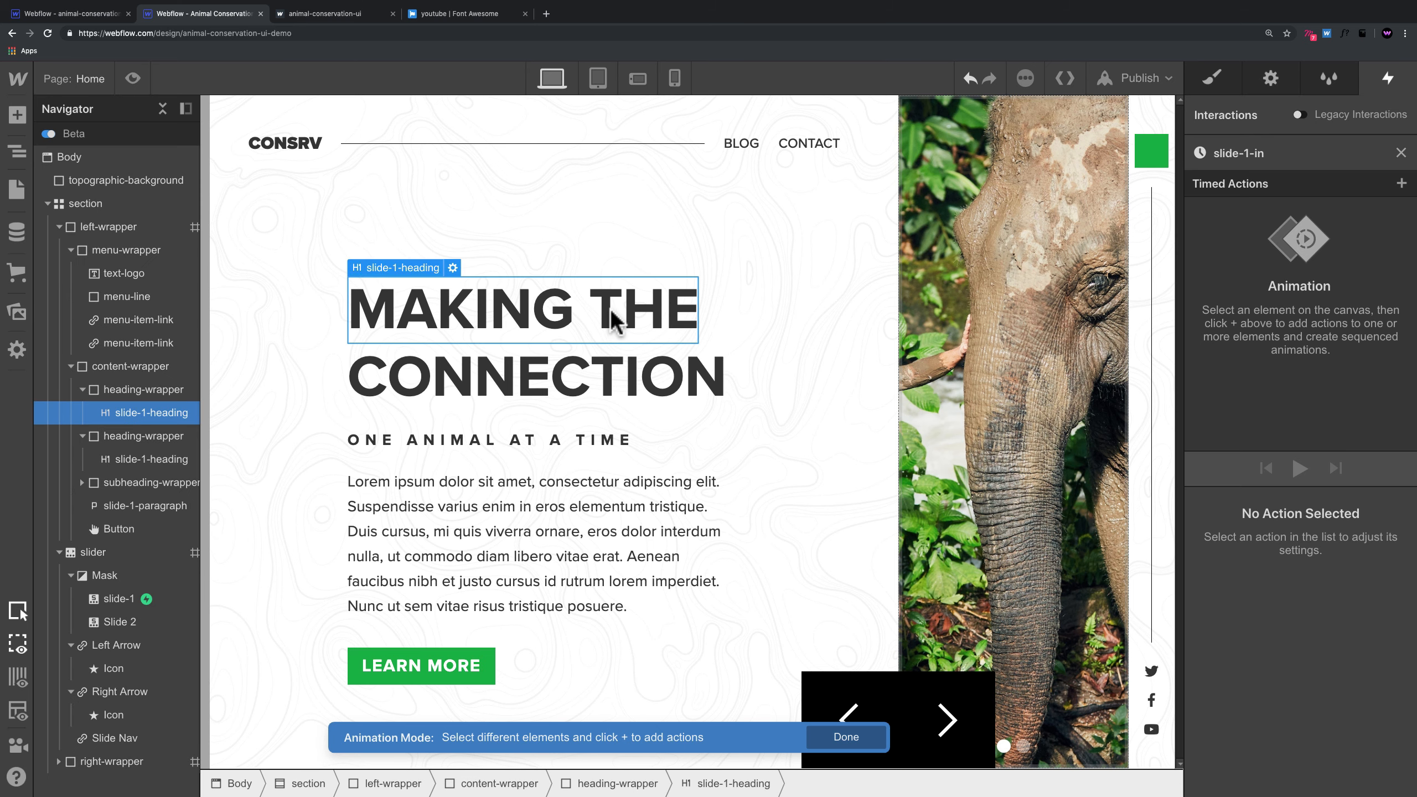
click(1399, 184)
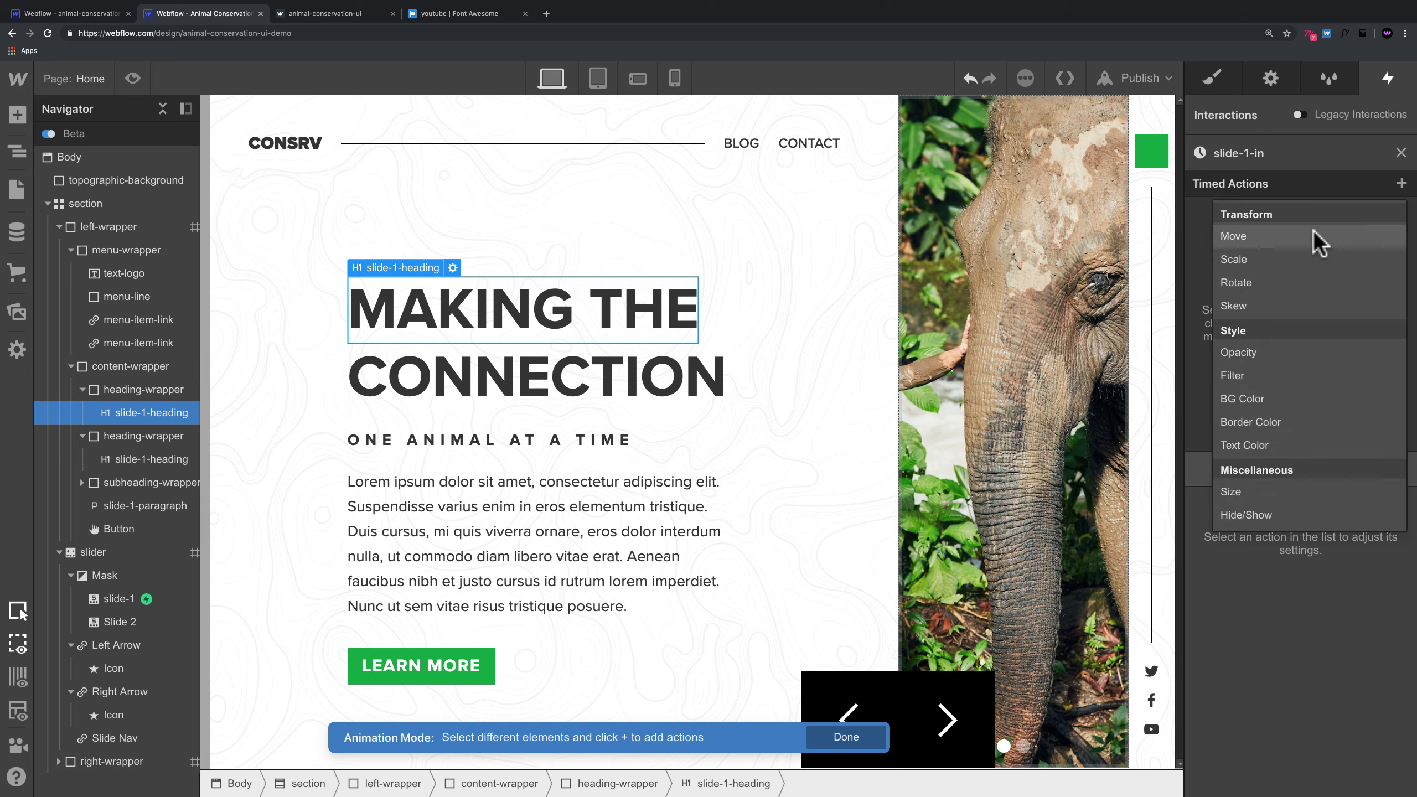
click(1313, 231)
scroll(1389, 650, down, 3)
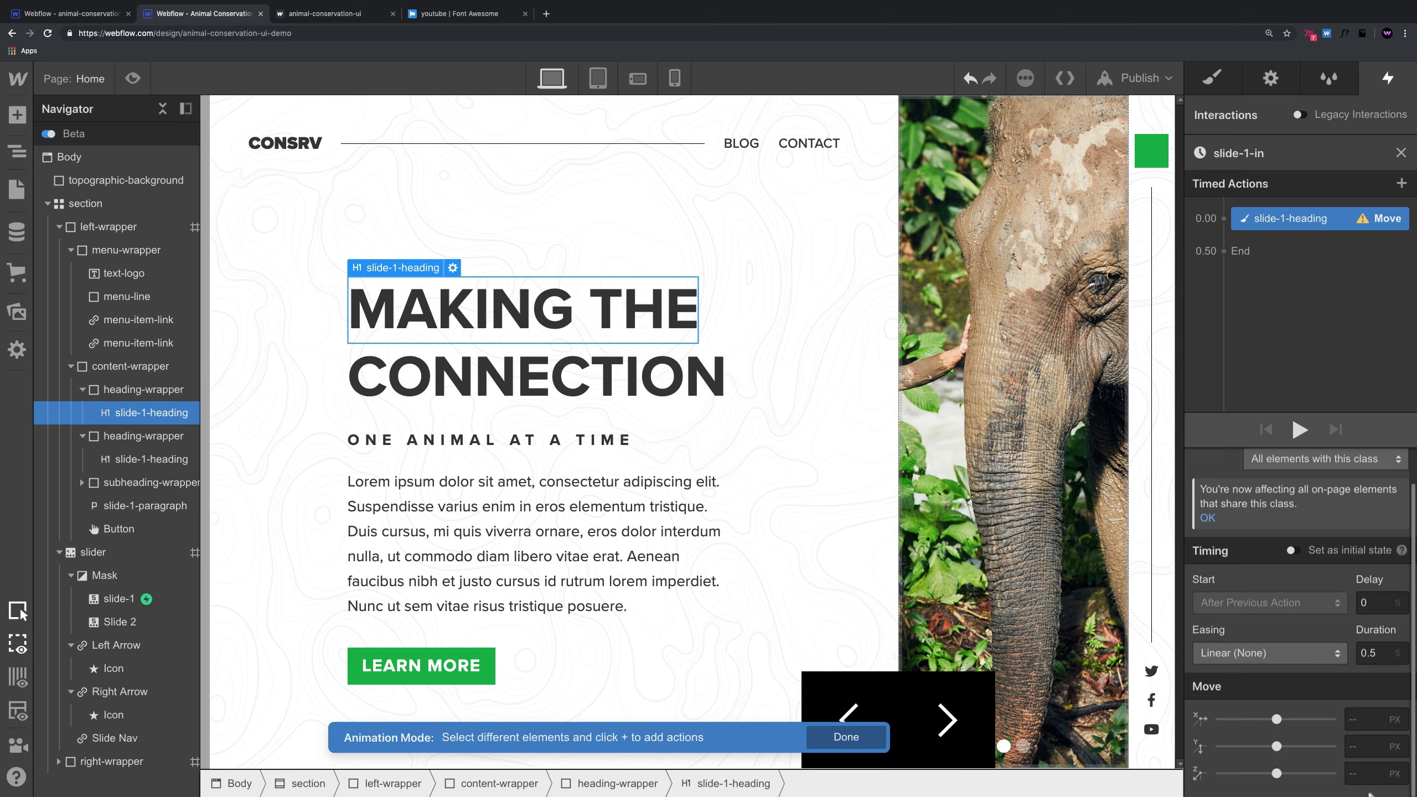
click(1363, 746)
text(100%)
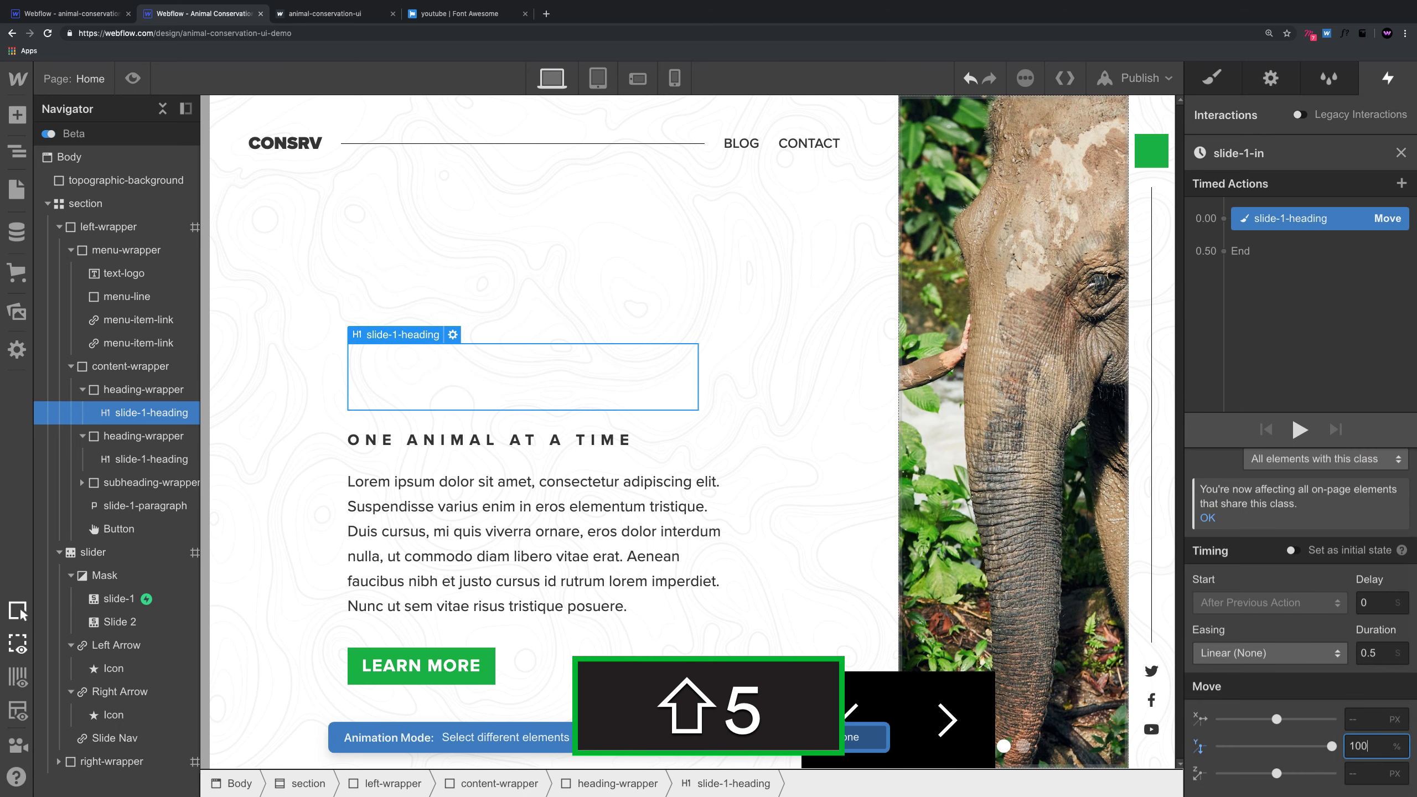
key(shift+Return)
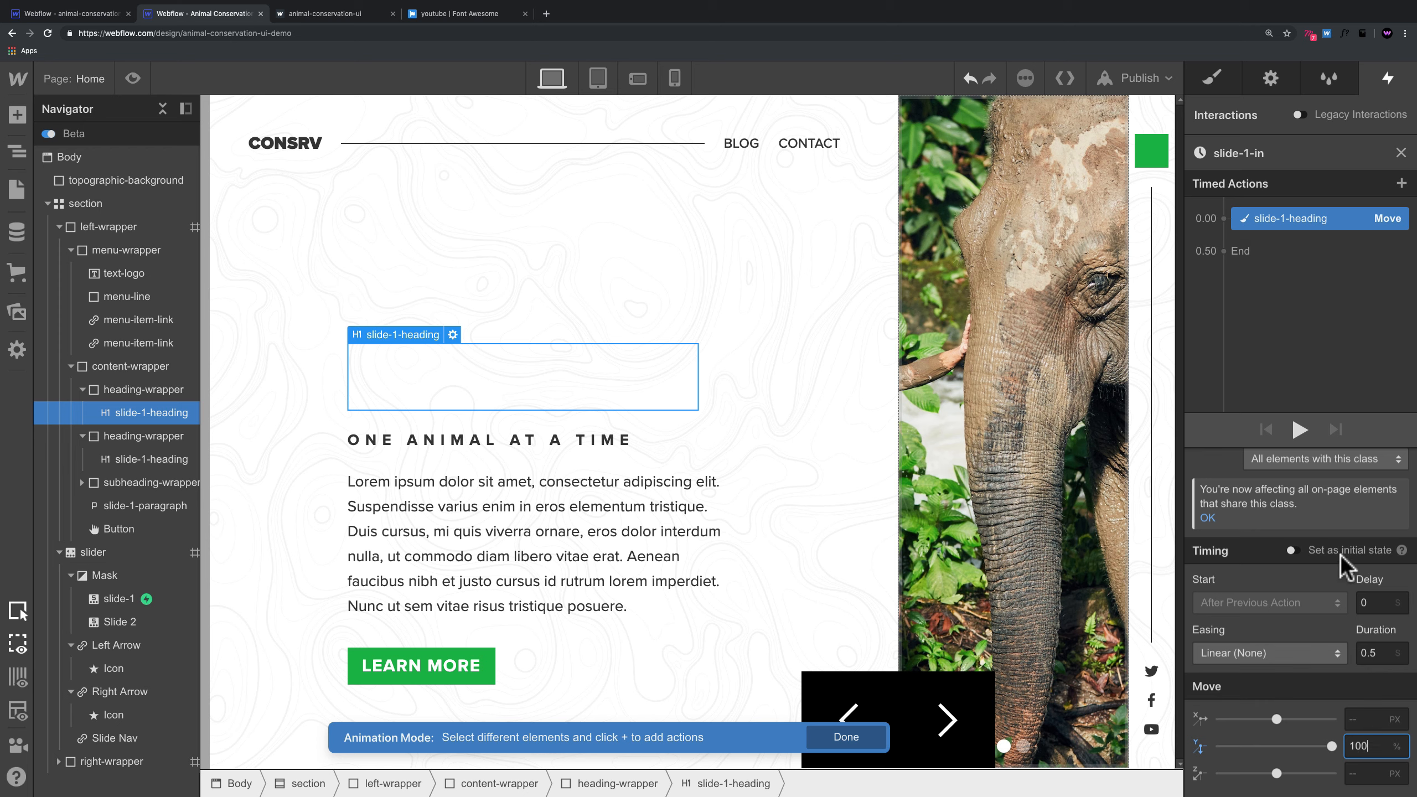
click(1292, 550)
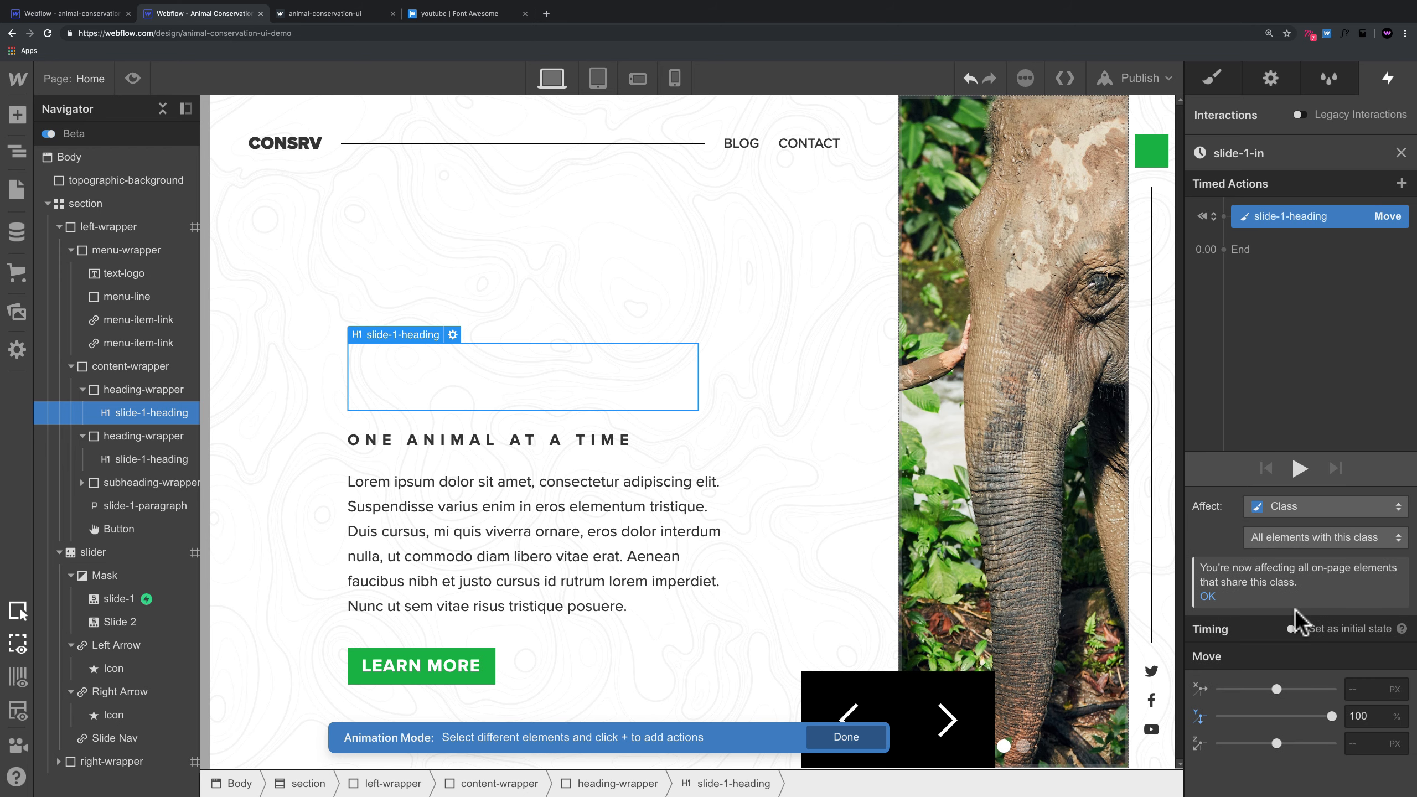
Step: Add a Move action for slide-1-subheading with a Y offset of 100%, and set it as the initial state
click(533, 447)
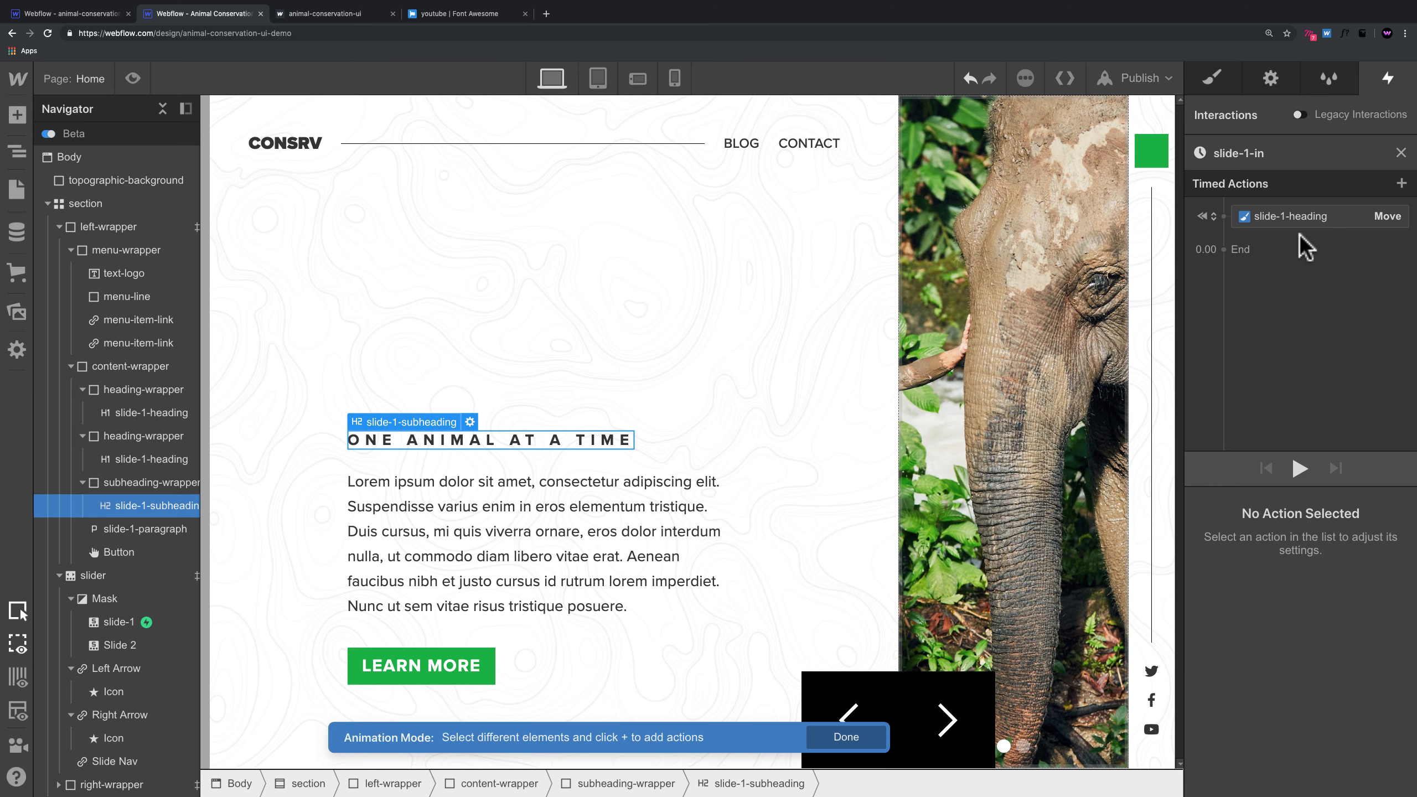
click(1308, 262)
click(1265, 288)
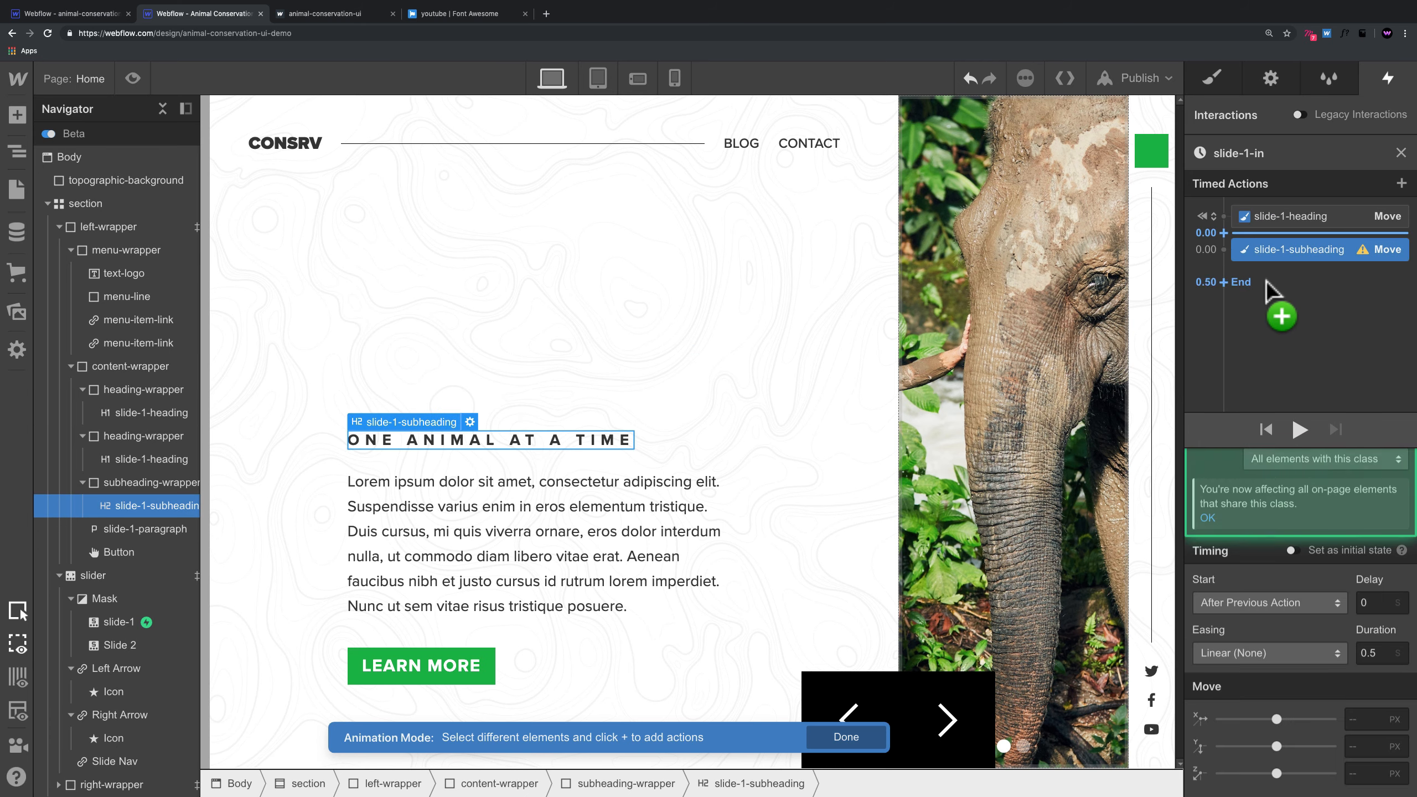
click(1369, 748)
text(100%)
key(shift+Return)
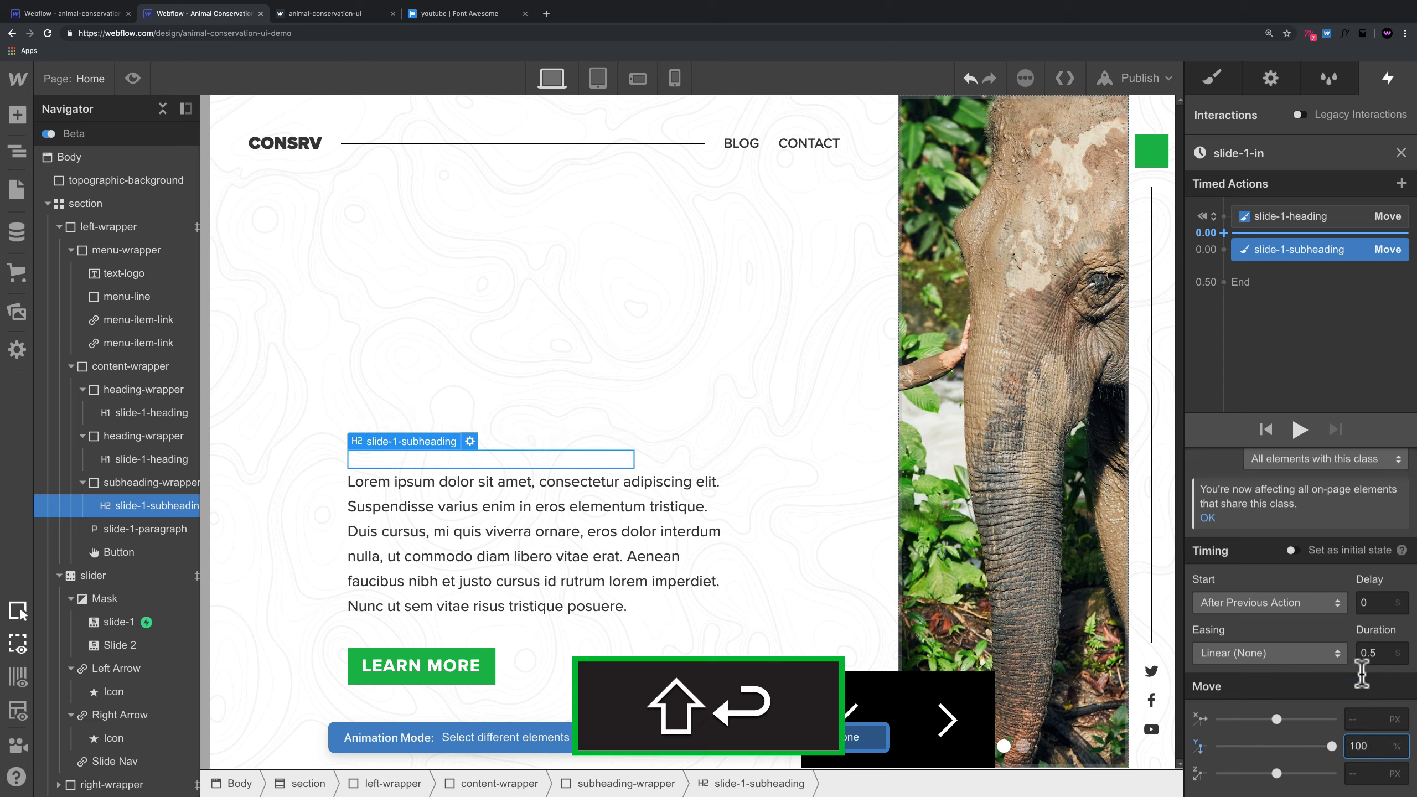
click(1292, 551)
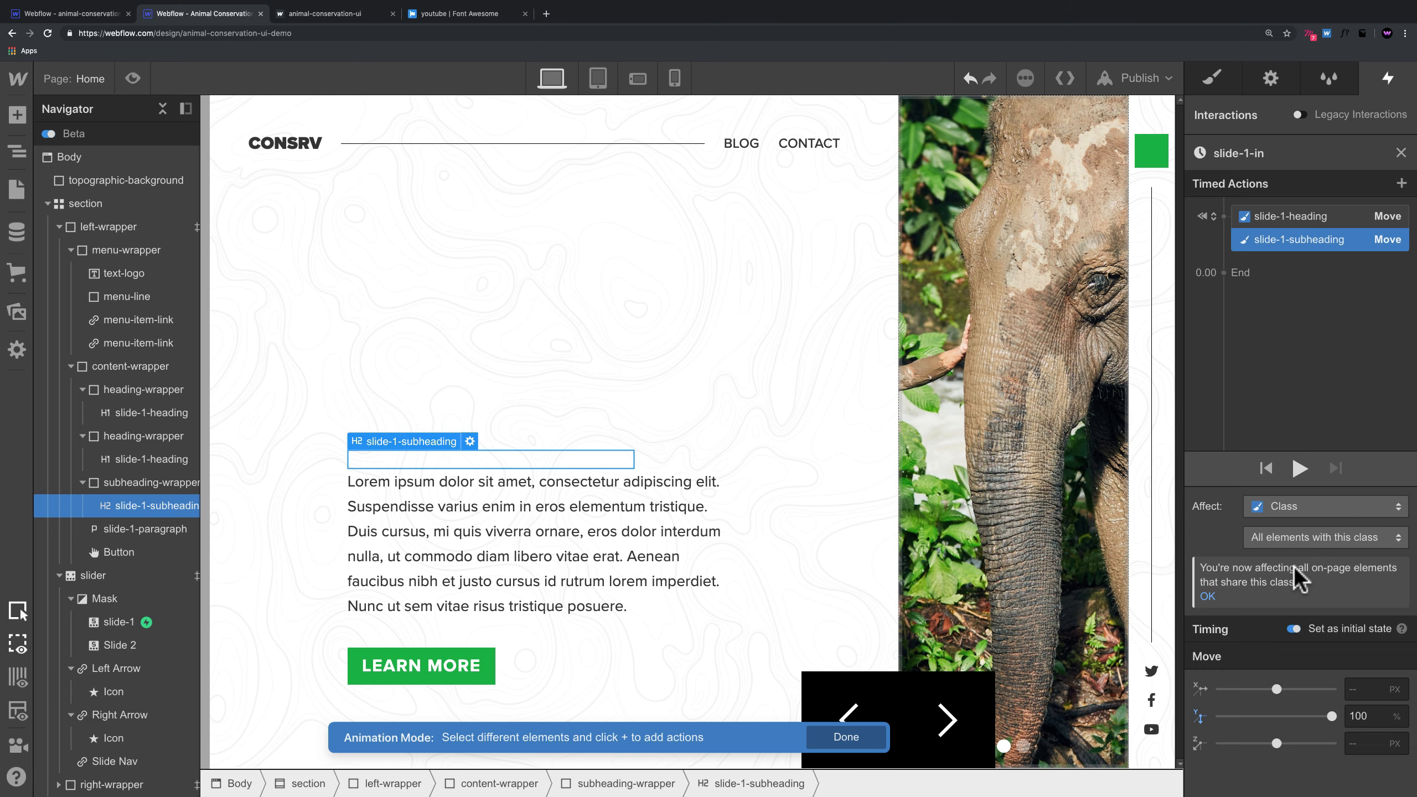
Step: Add an Opacity action of 0% for slide-1-paragraph as an initial state, and preview the page
click(511, 536)
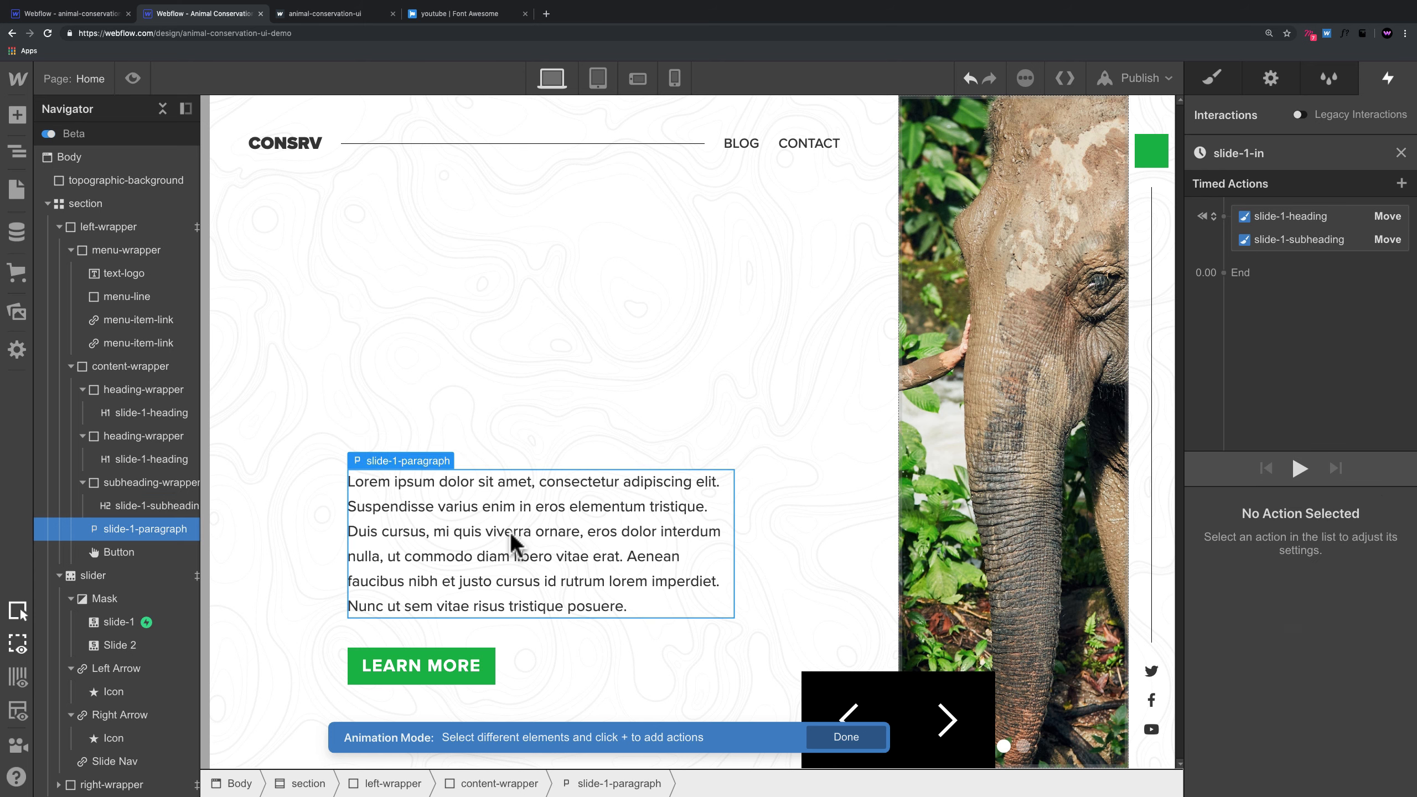
click(1263, 258)
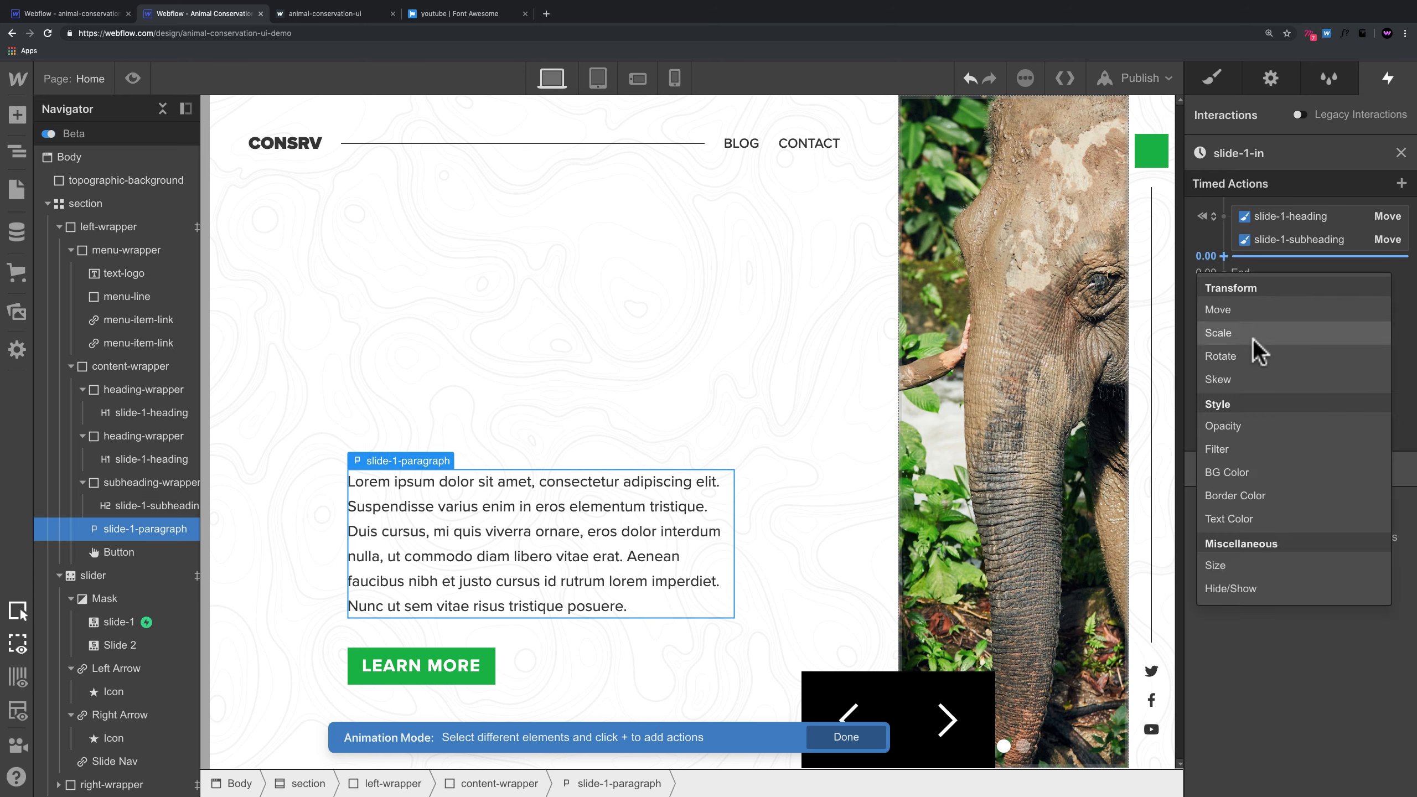
click(1222, 426)
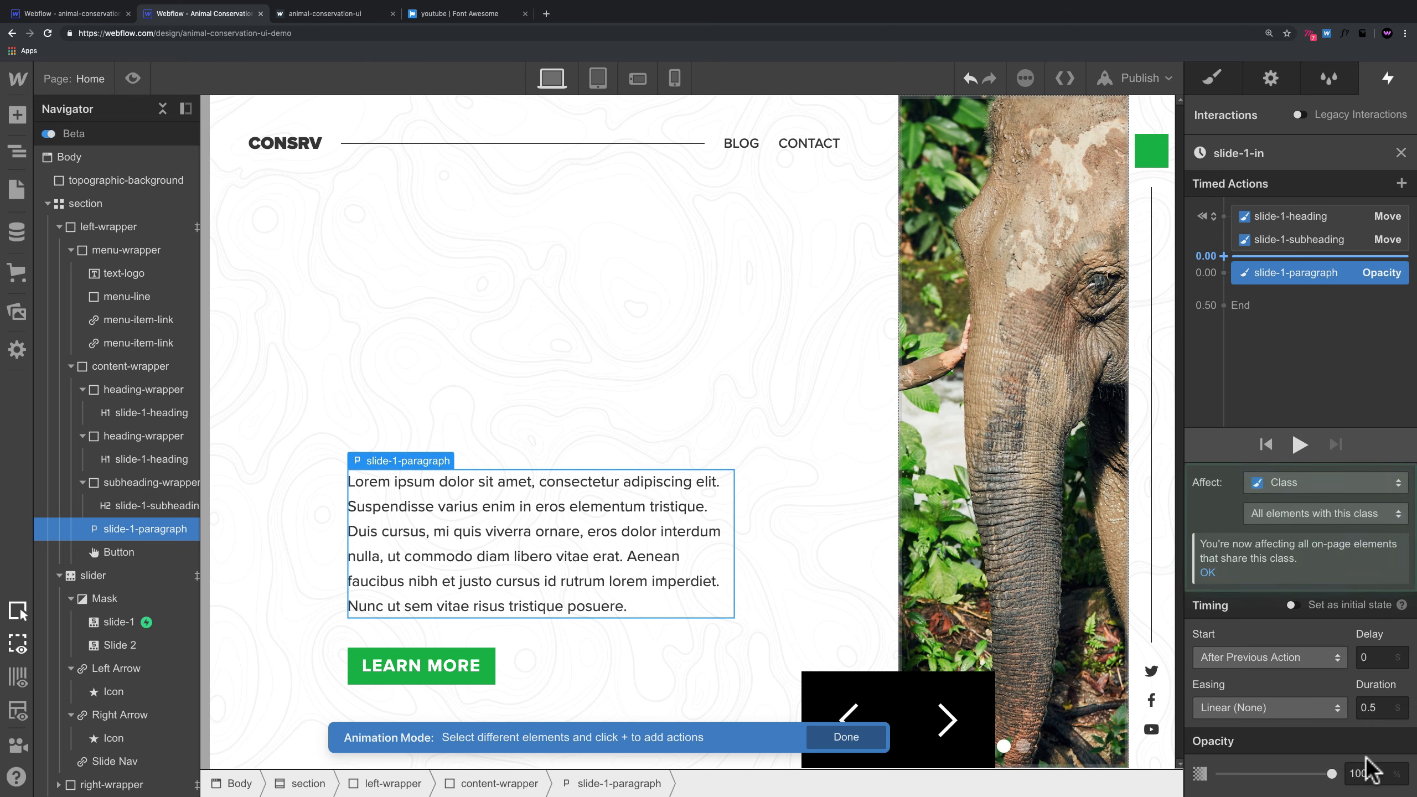
click(1372, 773)
key(super+0)
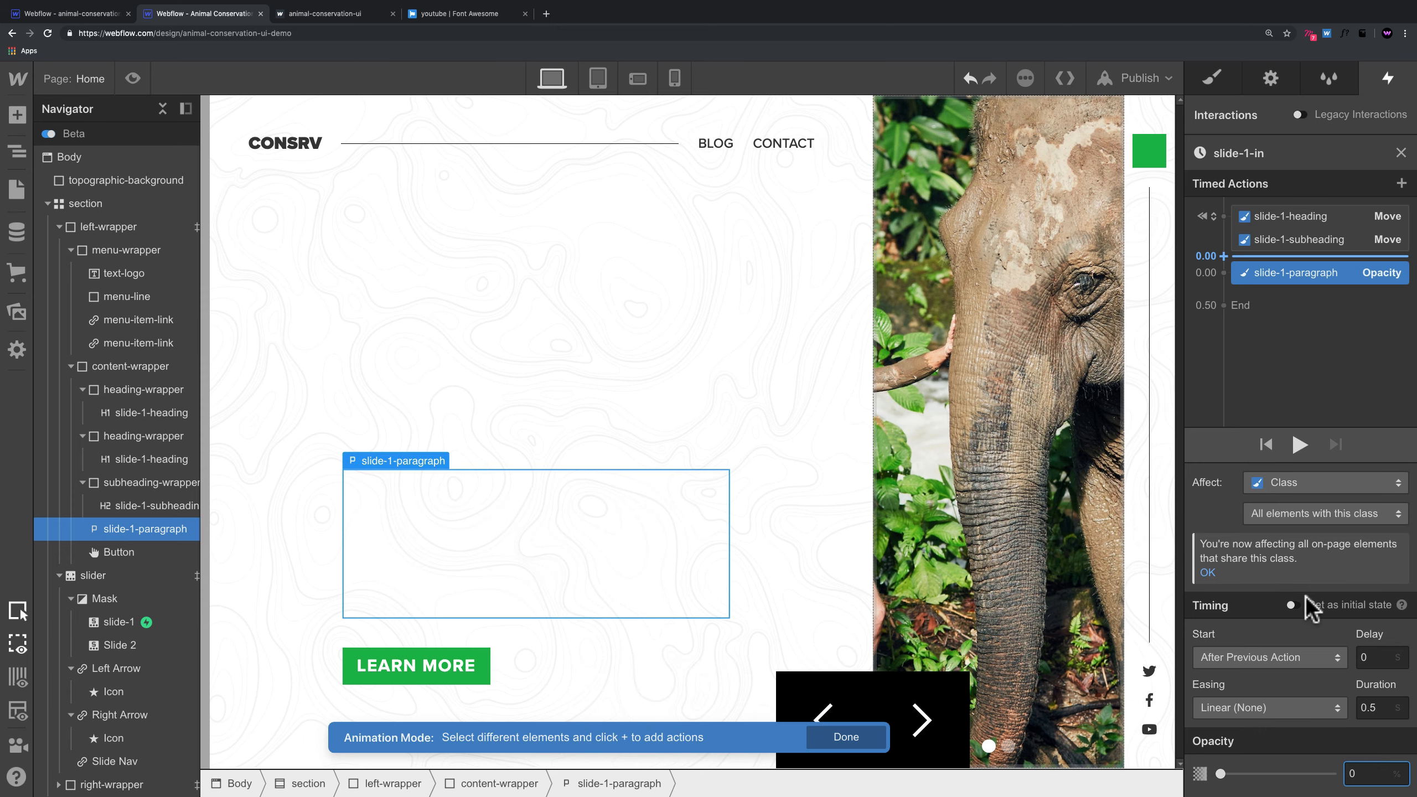
click(1292, 605)
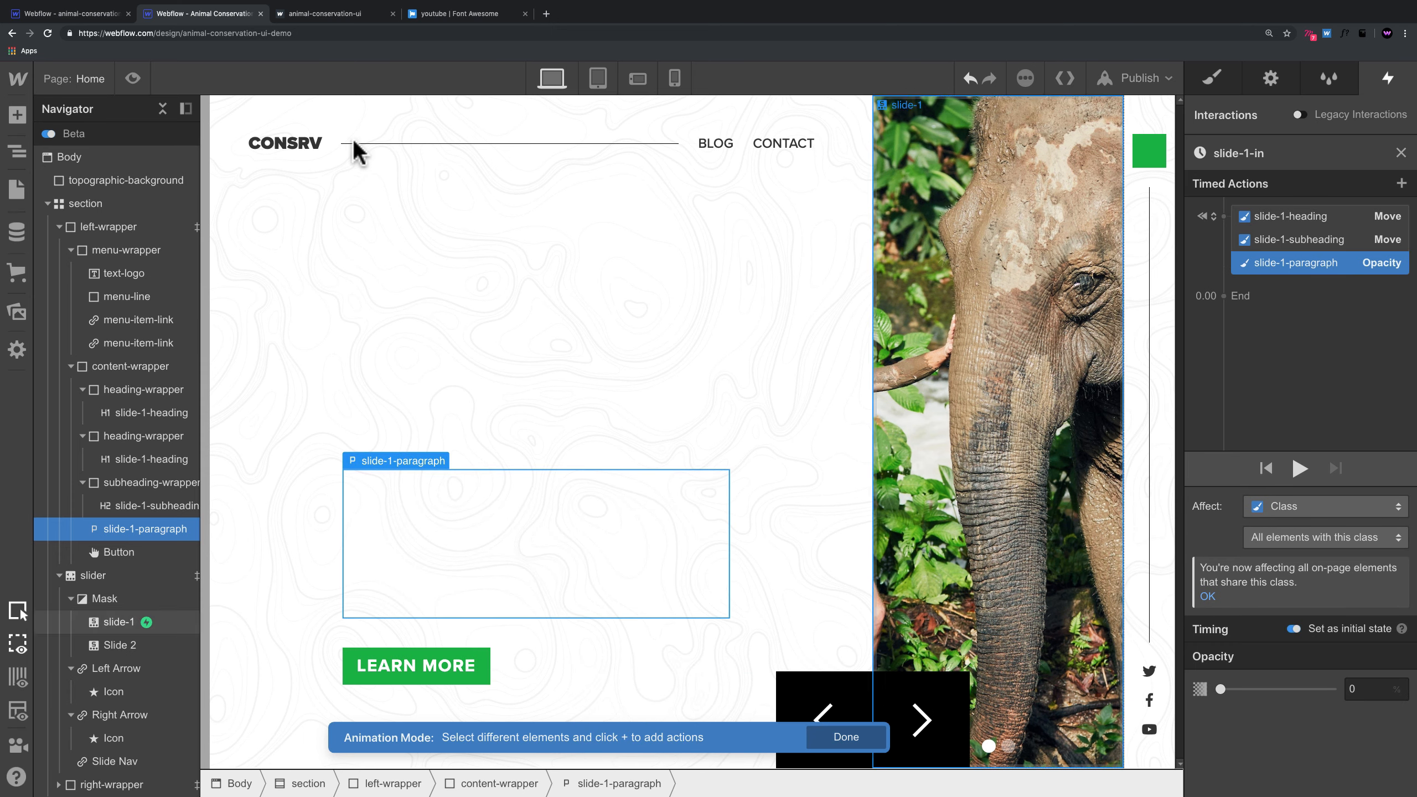
click(133, 78)
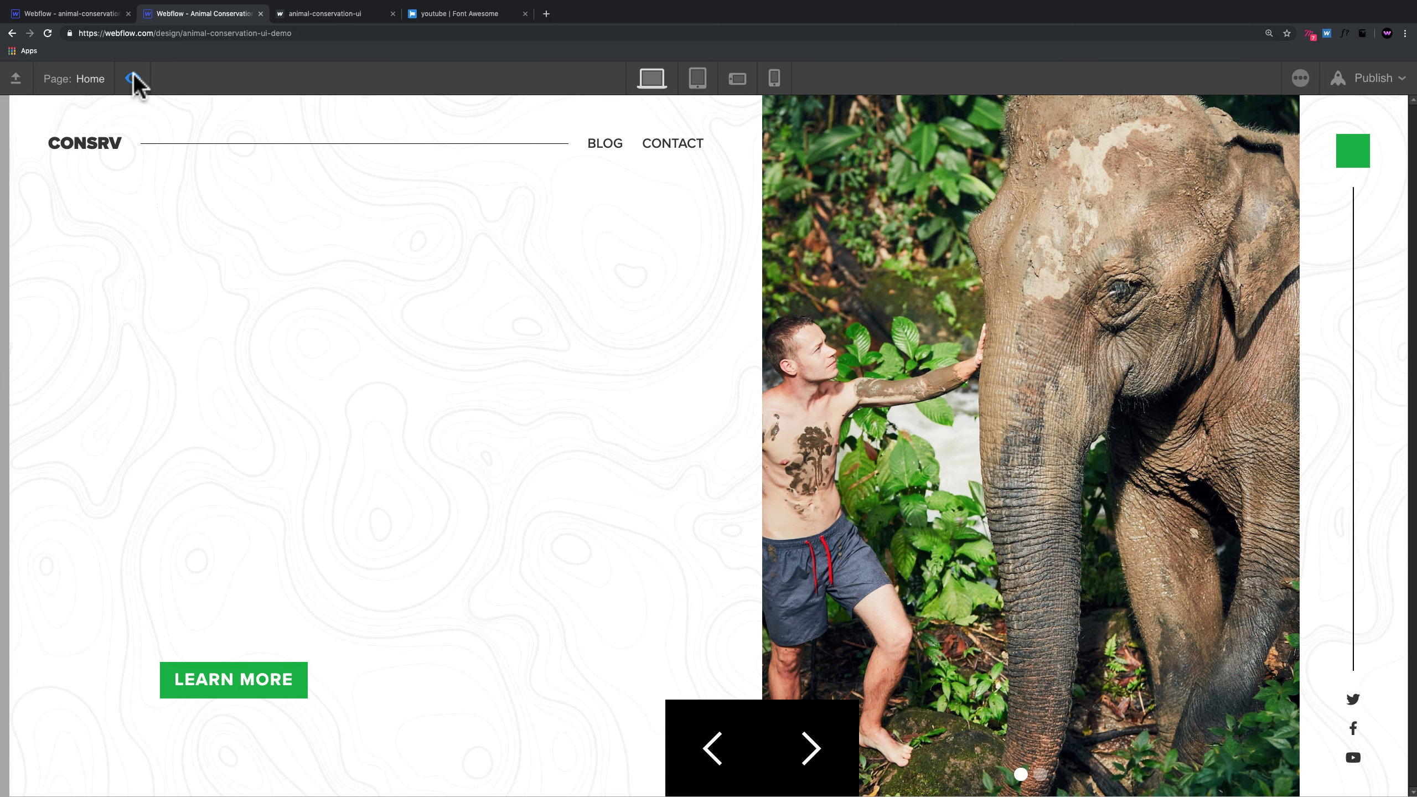
key(super+shift+p)
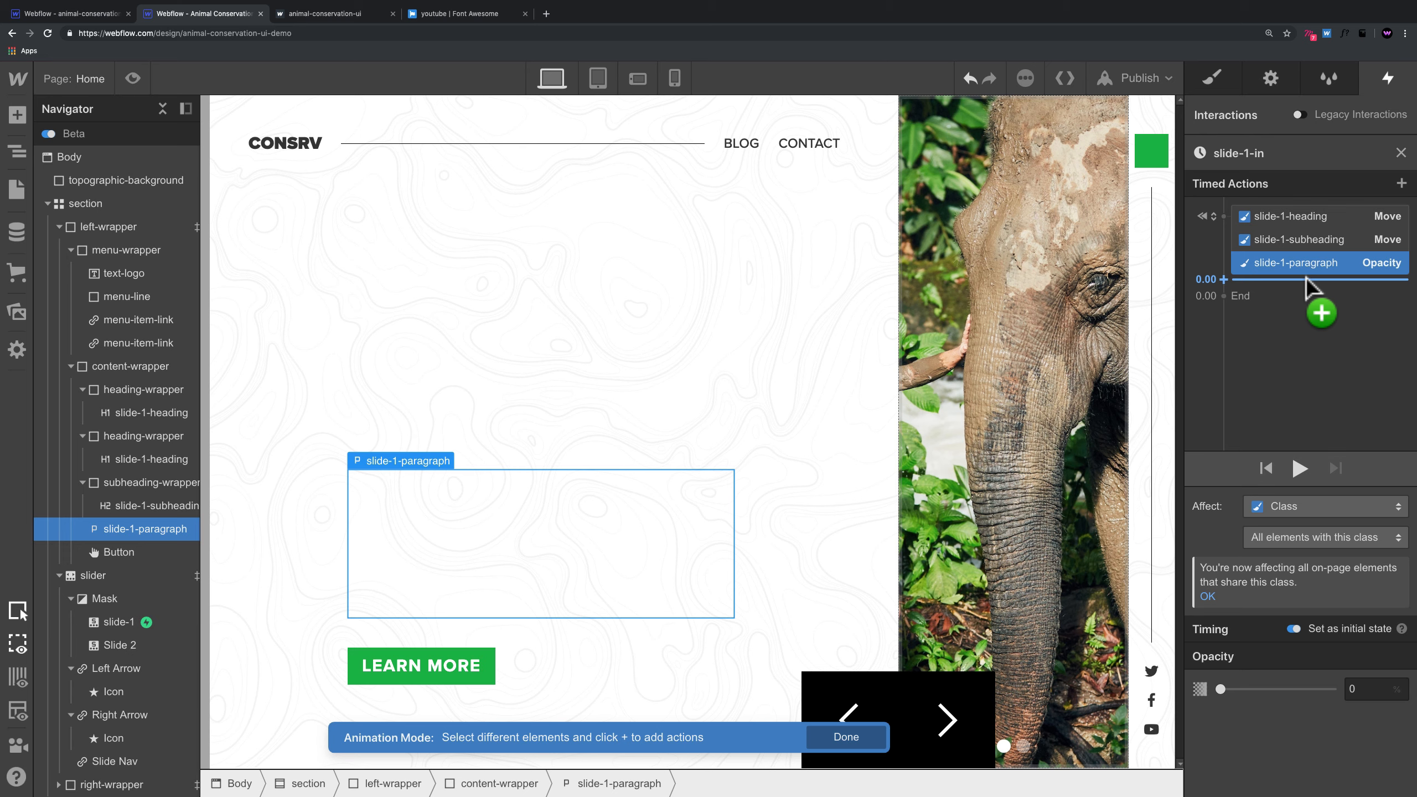
Step: Add a second Move action for slide-1-heading after the initial states, with a Y offset of 0%
drag(1308, 284, 1305, 279)
click(1302, 216)
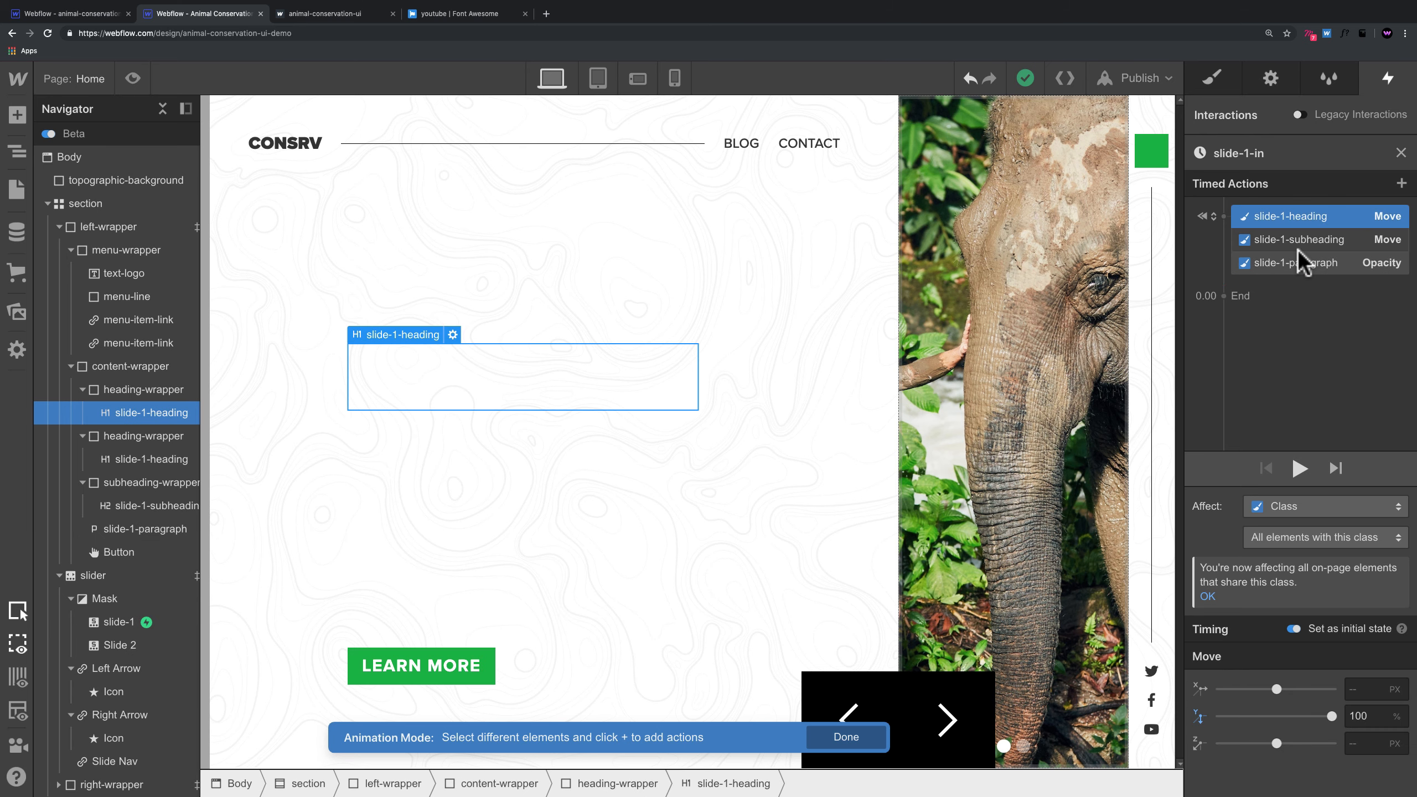
click(1216, 284)
click(1199, 331)
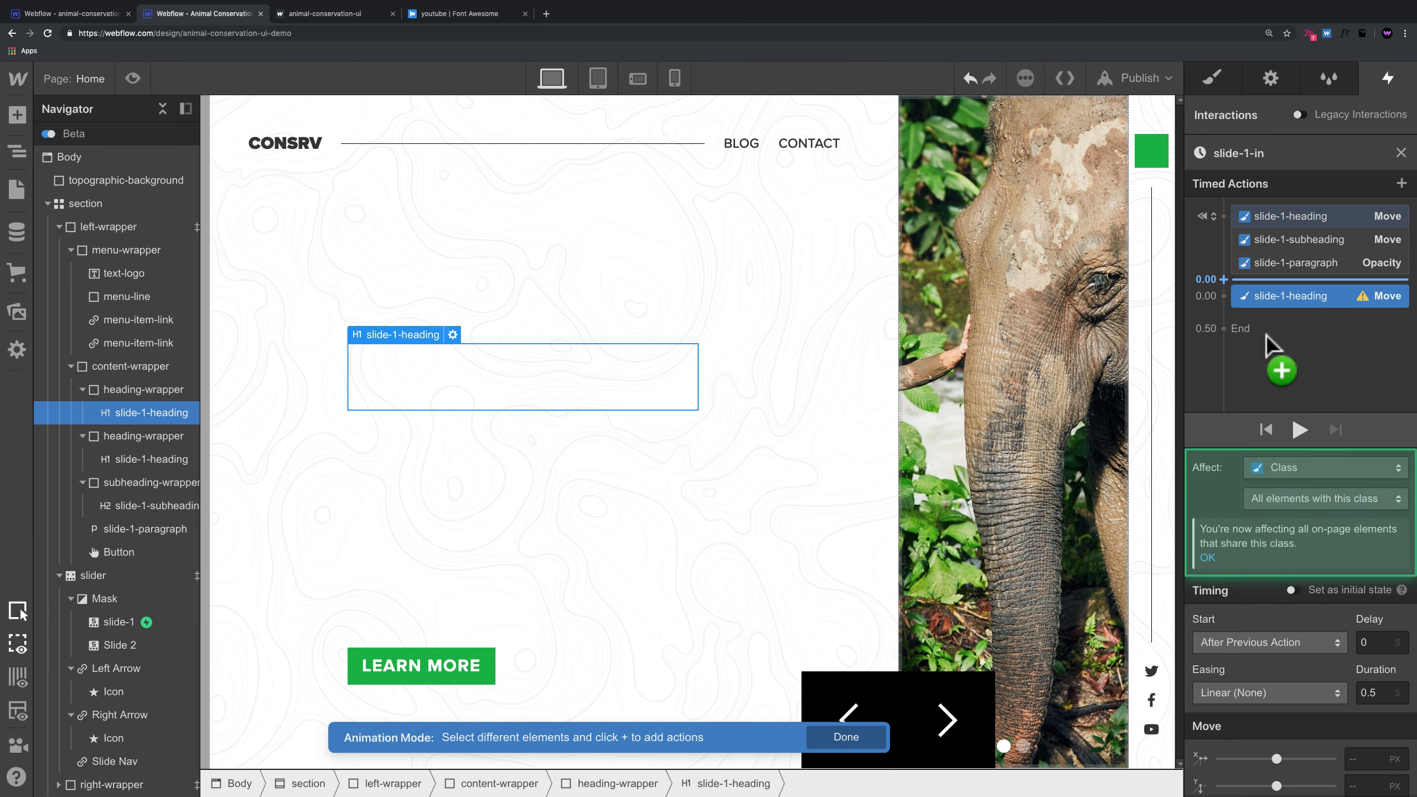
scroll(1364, 782, down, 1)
click(1364, 746)
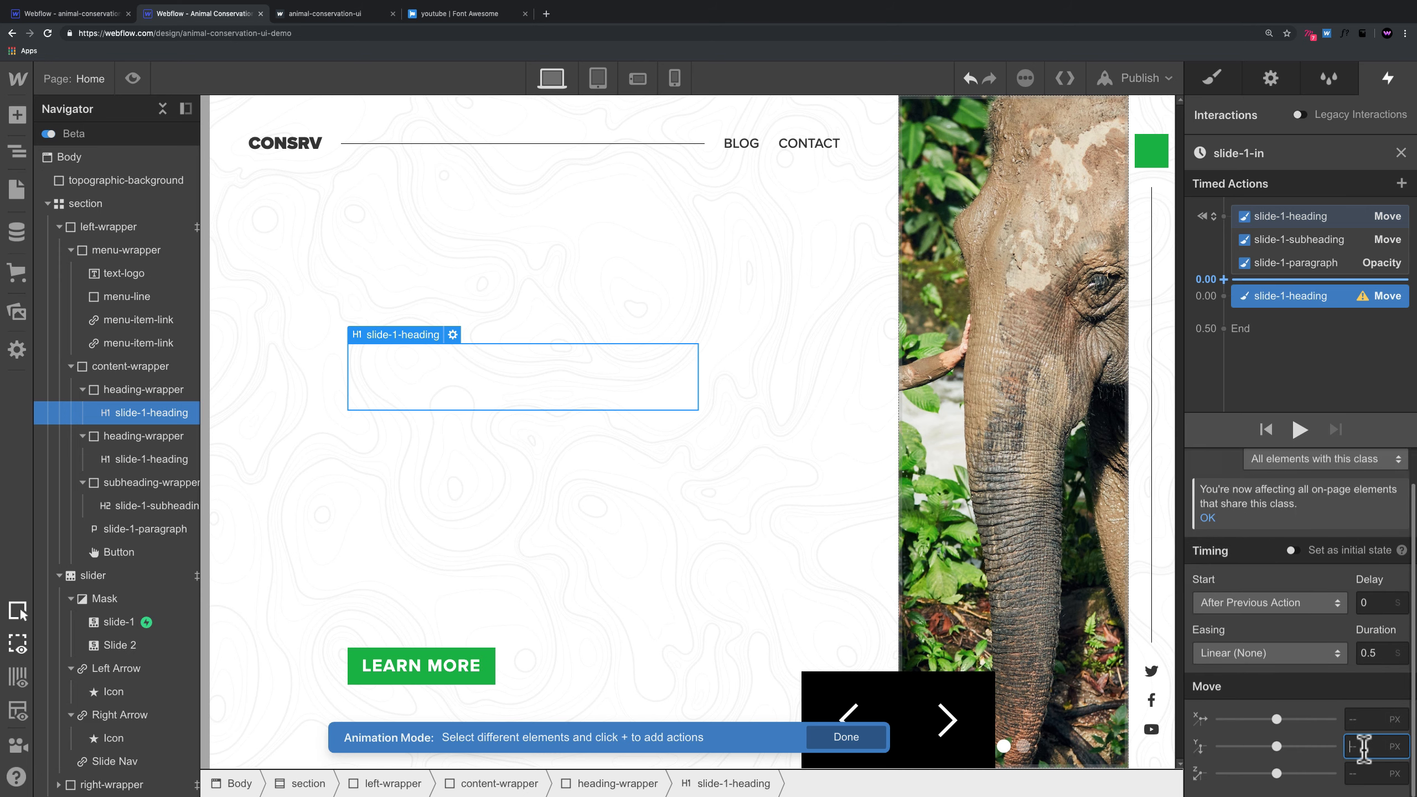
text(0%)
key(shift+Return)
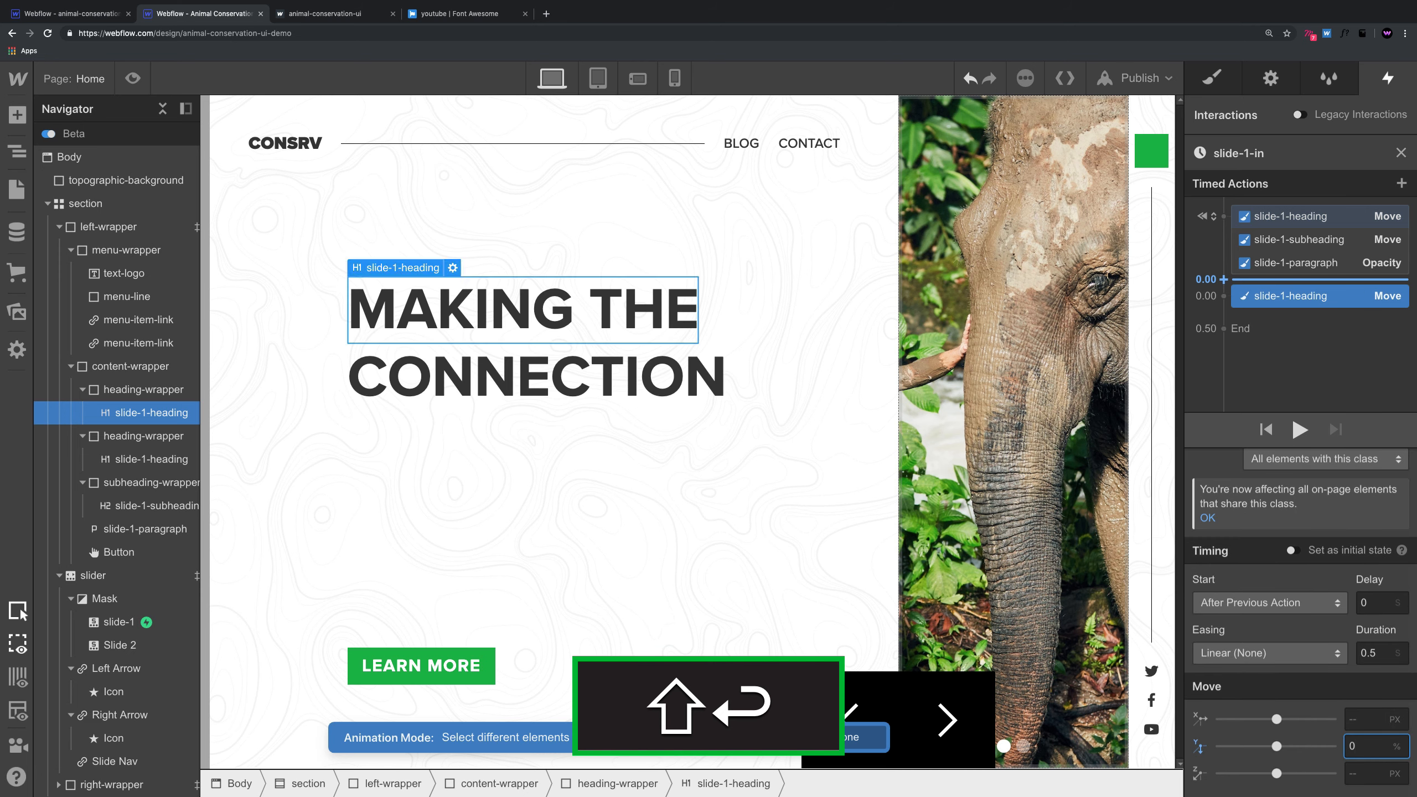
Step: Set the new heading Move action to Out Quad easing, with a 0.35 s duration and a 0.35 s delay
click(1260, 654)
click(1242, 469)
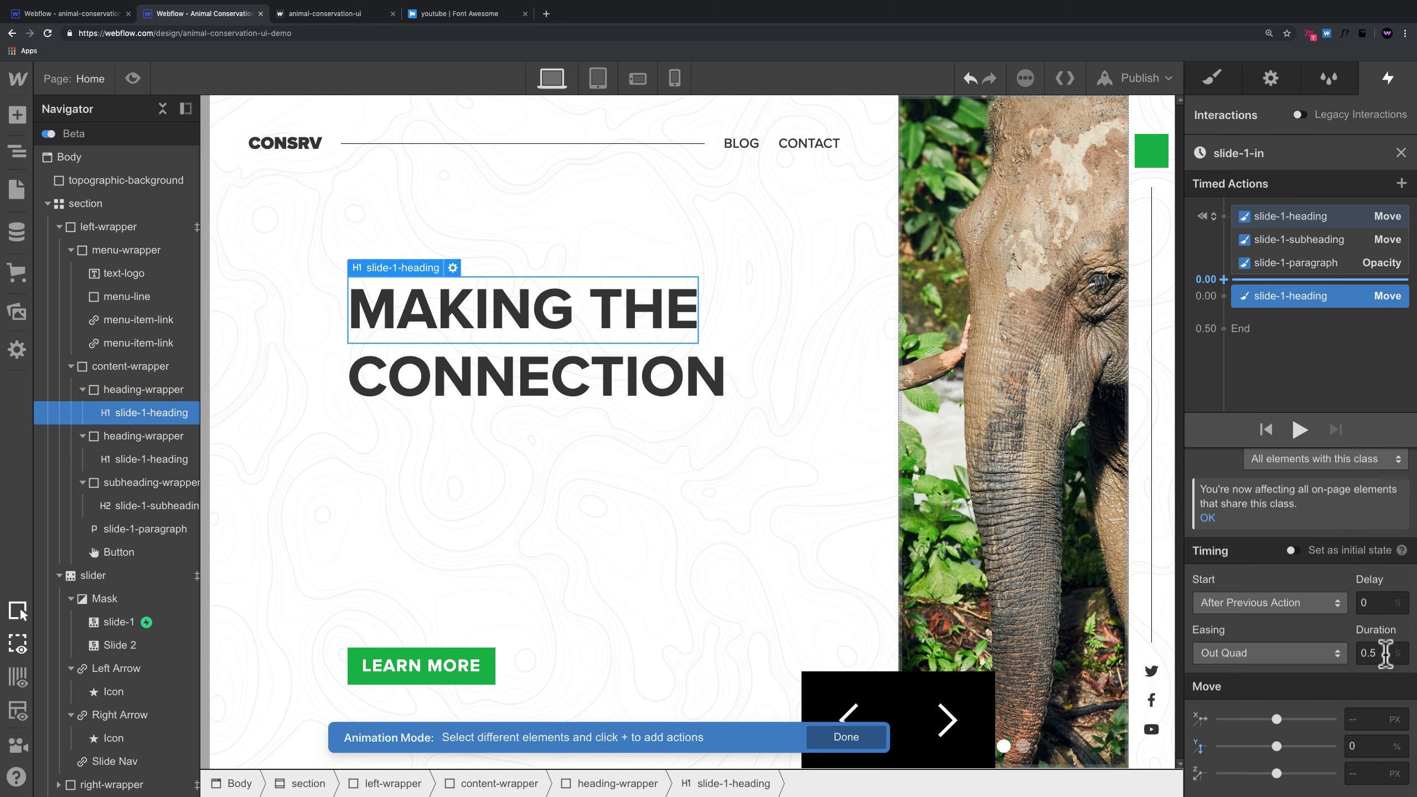
click(1377, 603)
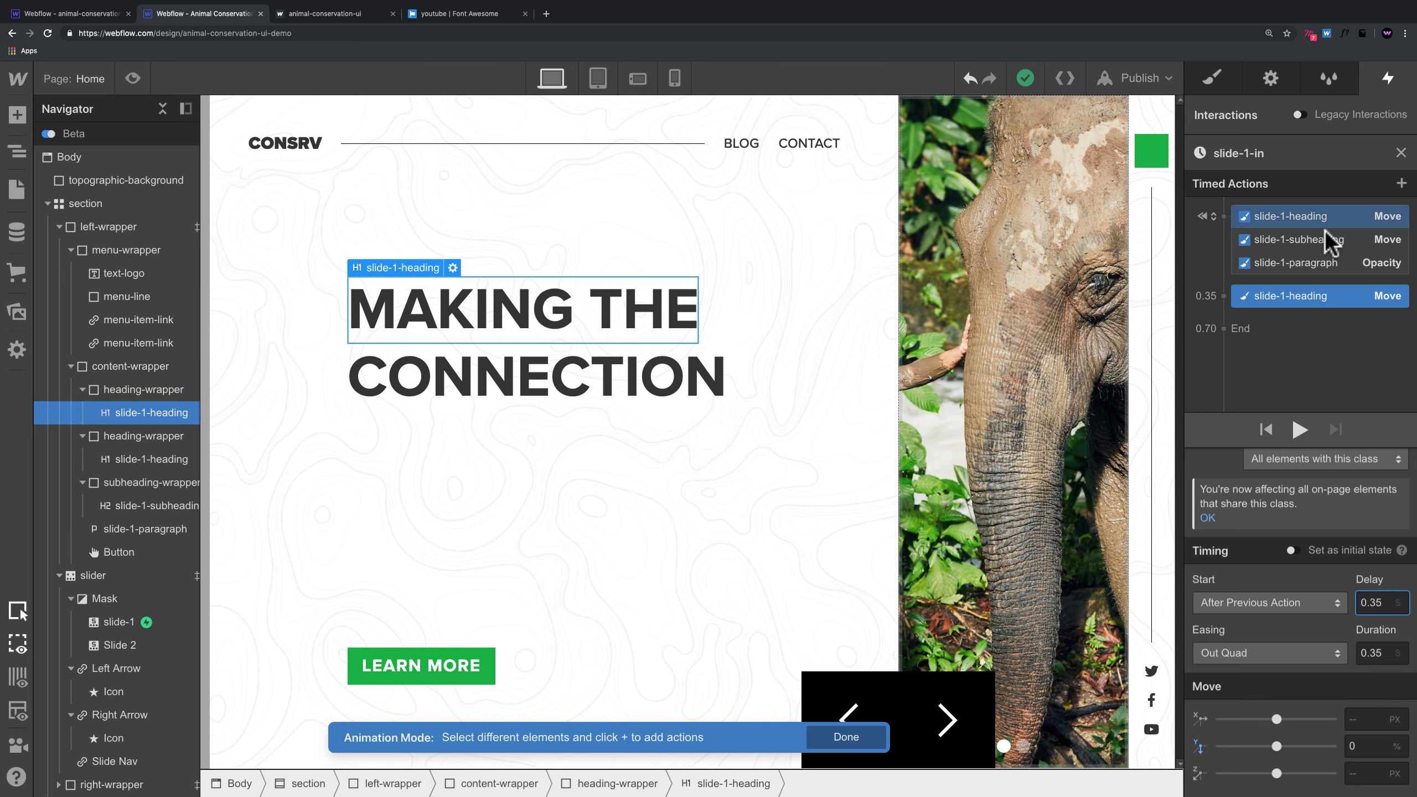
Step: Add a Move action for slide-1-subheading with a Y offset of 0%, and group it to run with the heading Move at 0.35 s
drag(1323, 240, 1311, 323)
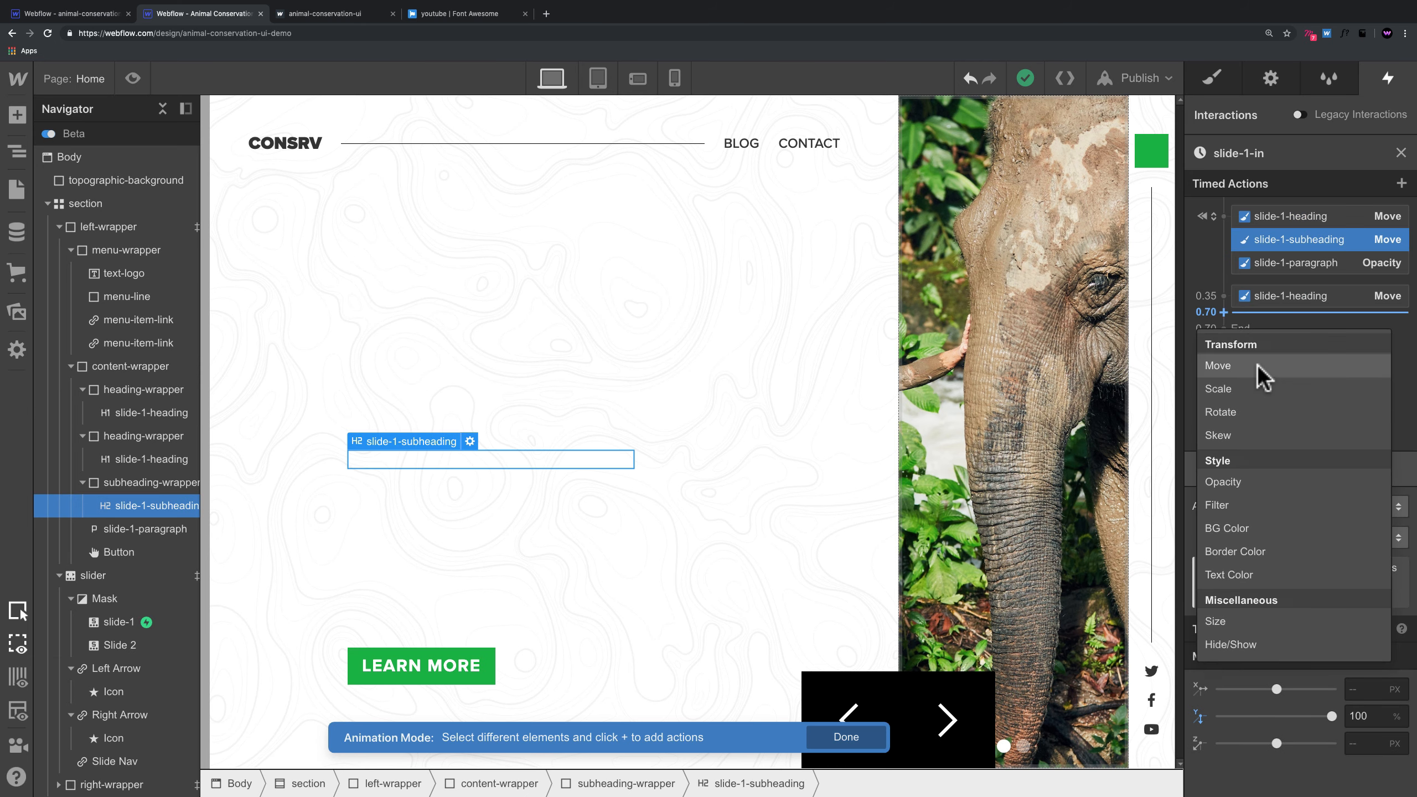
click(1227, 367)
click(1374, 750)
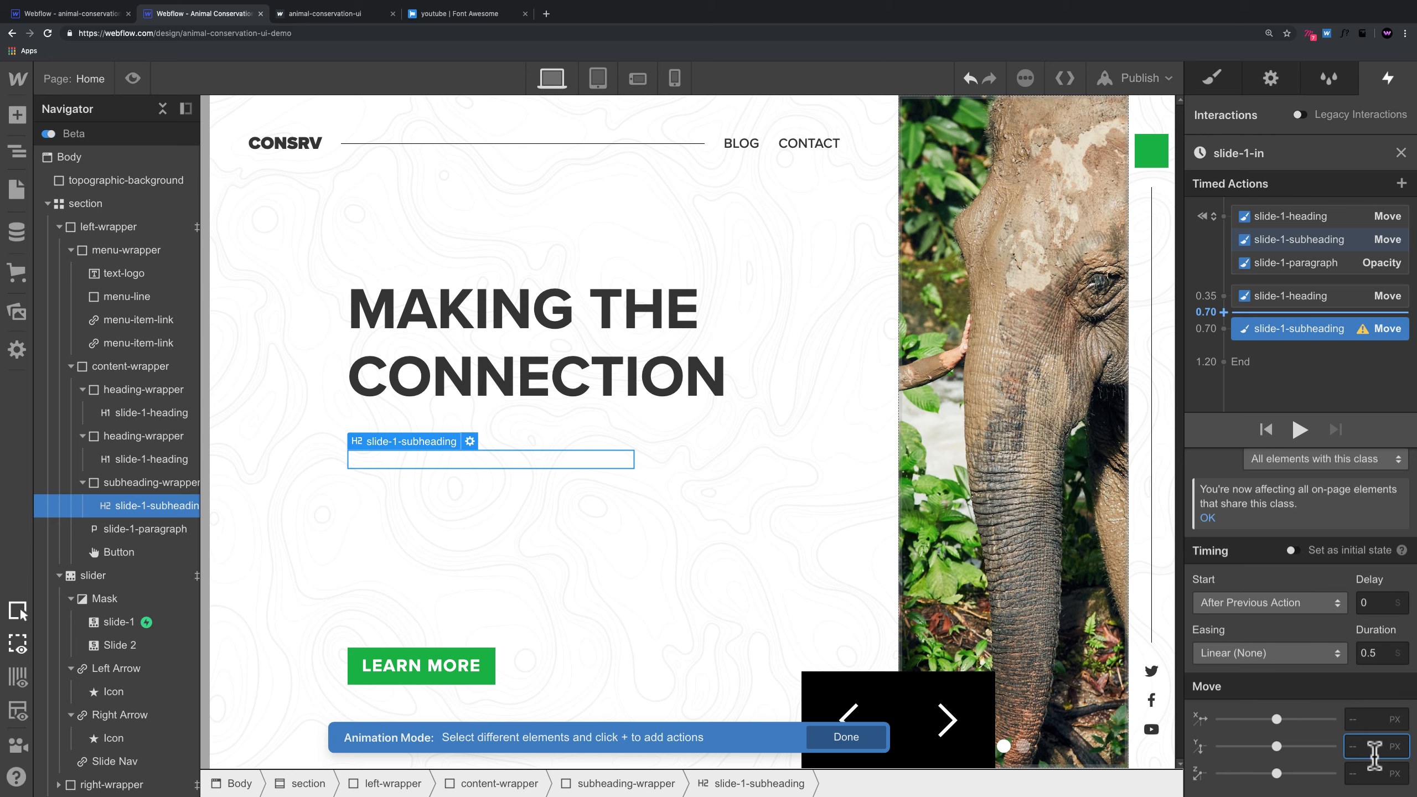
text(0%)
key(shift+Return)
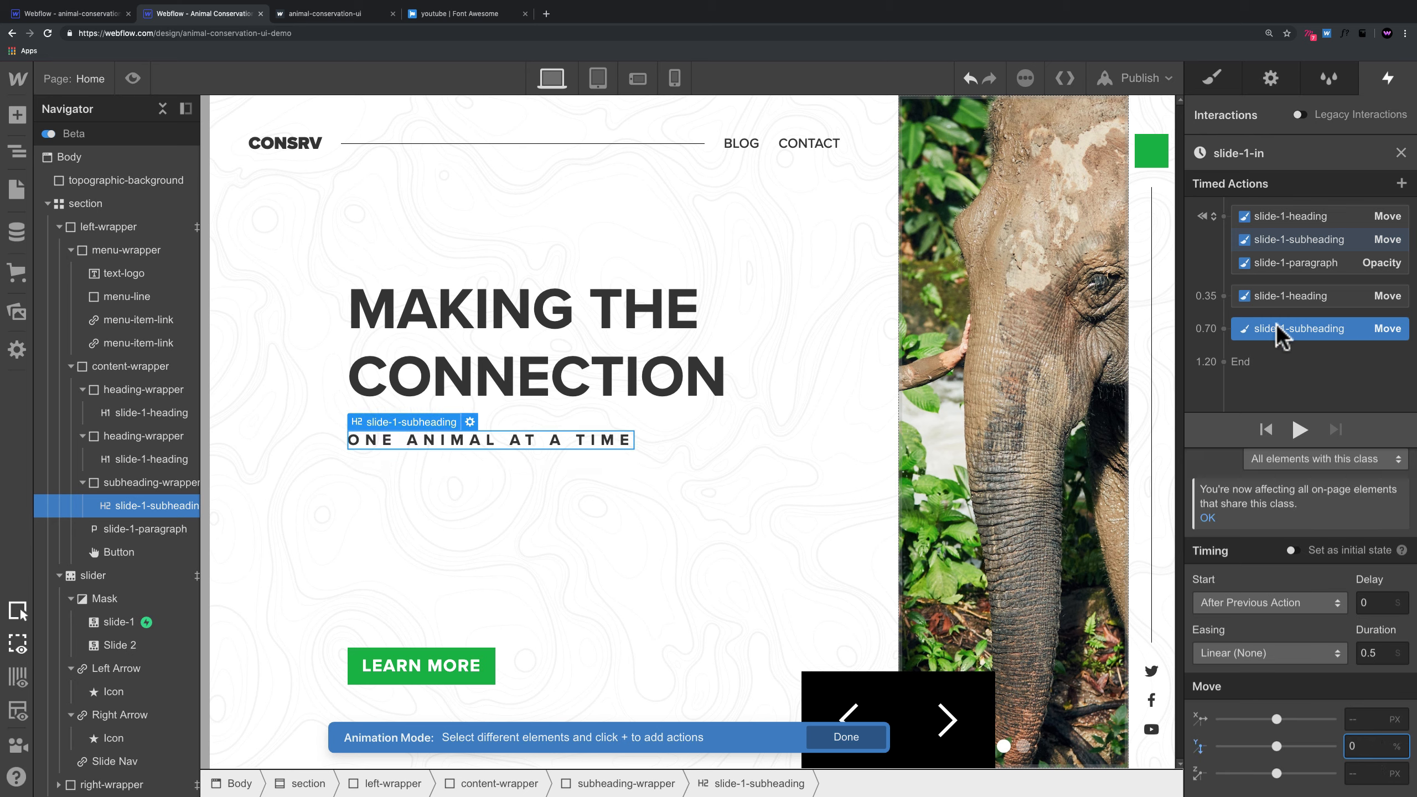
drag(1277, 335, 1280, 315)
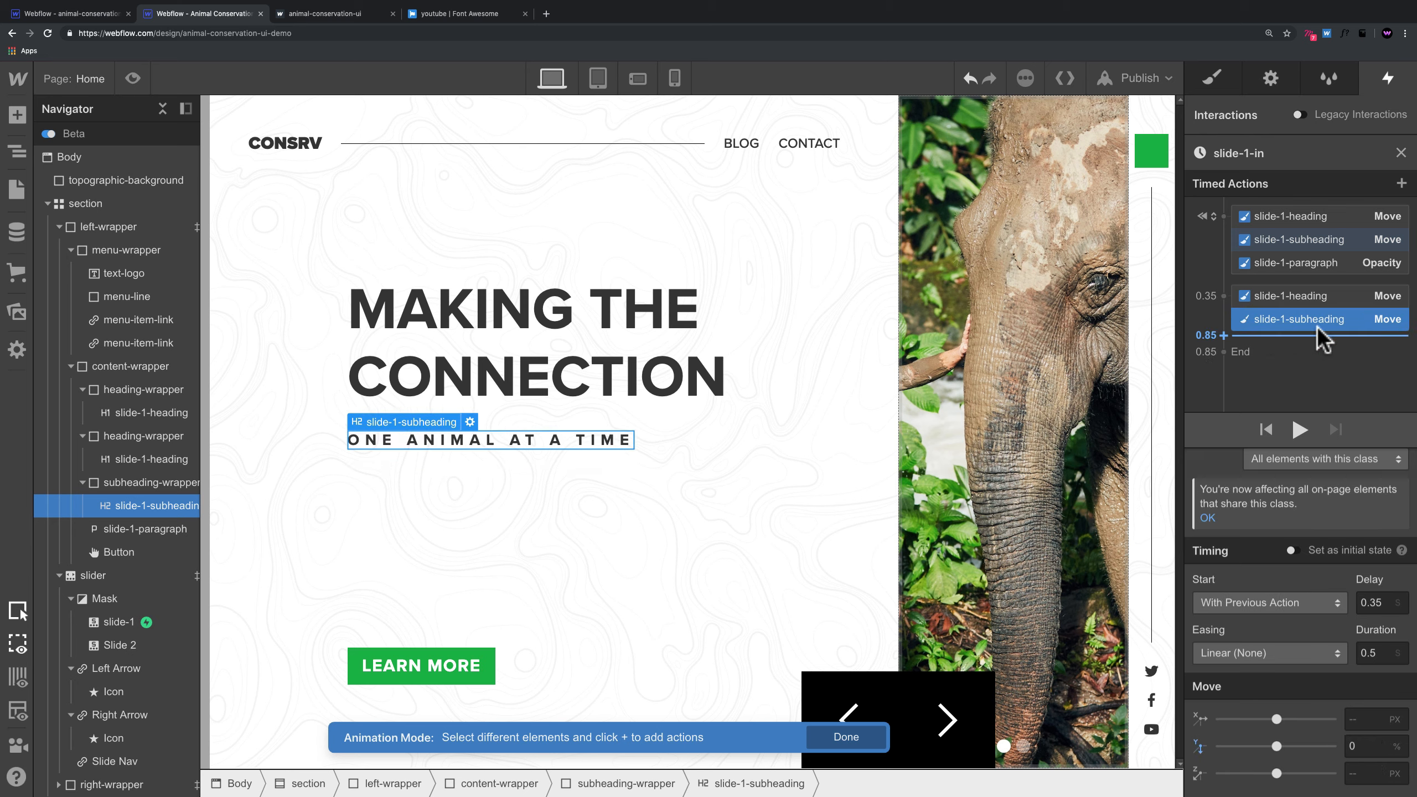
Step: Set the new subheading Move action to Out Quad easing with a 0.35 s duration
click(1262, 647)
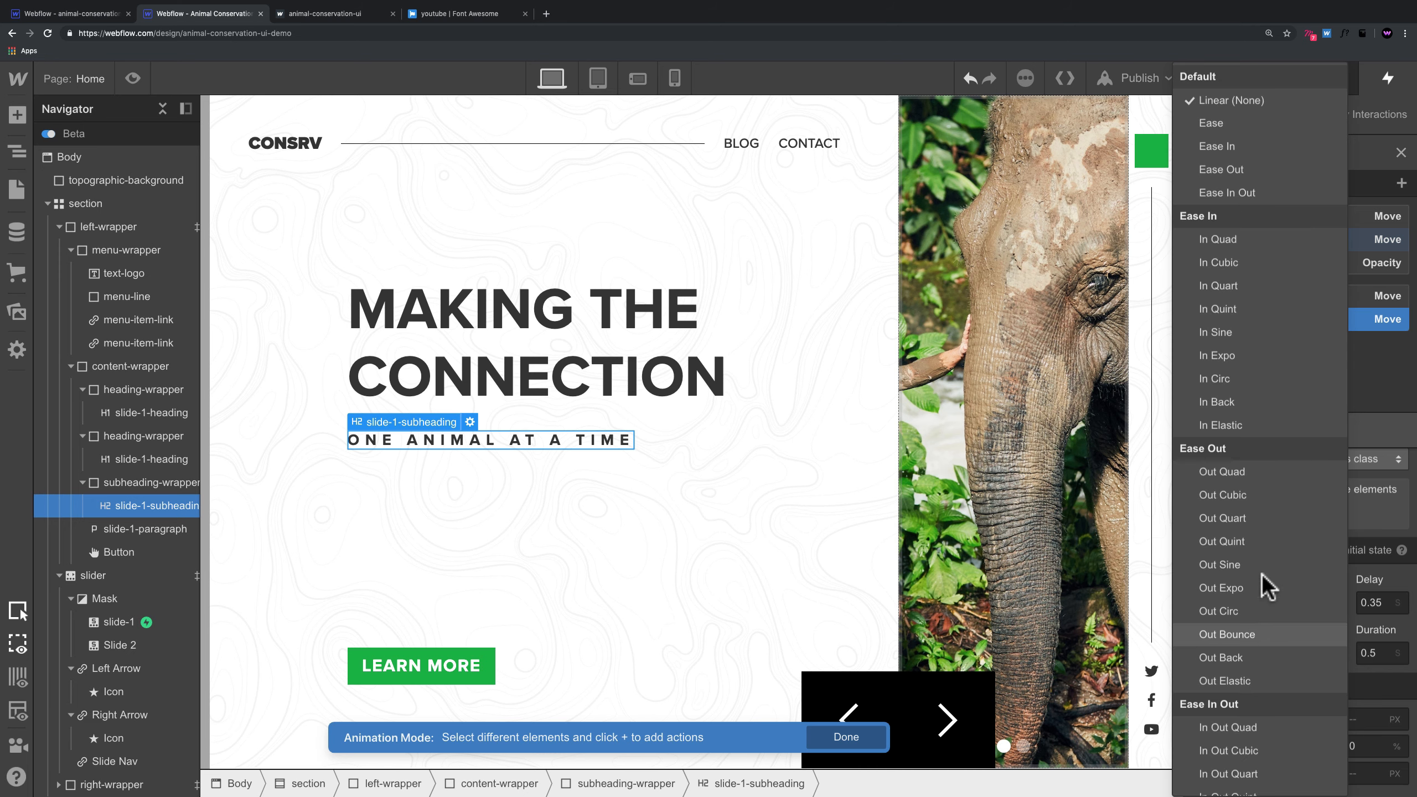
click(1172, 476)
click(1386, 652)
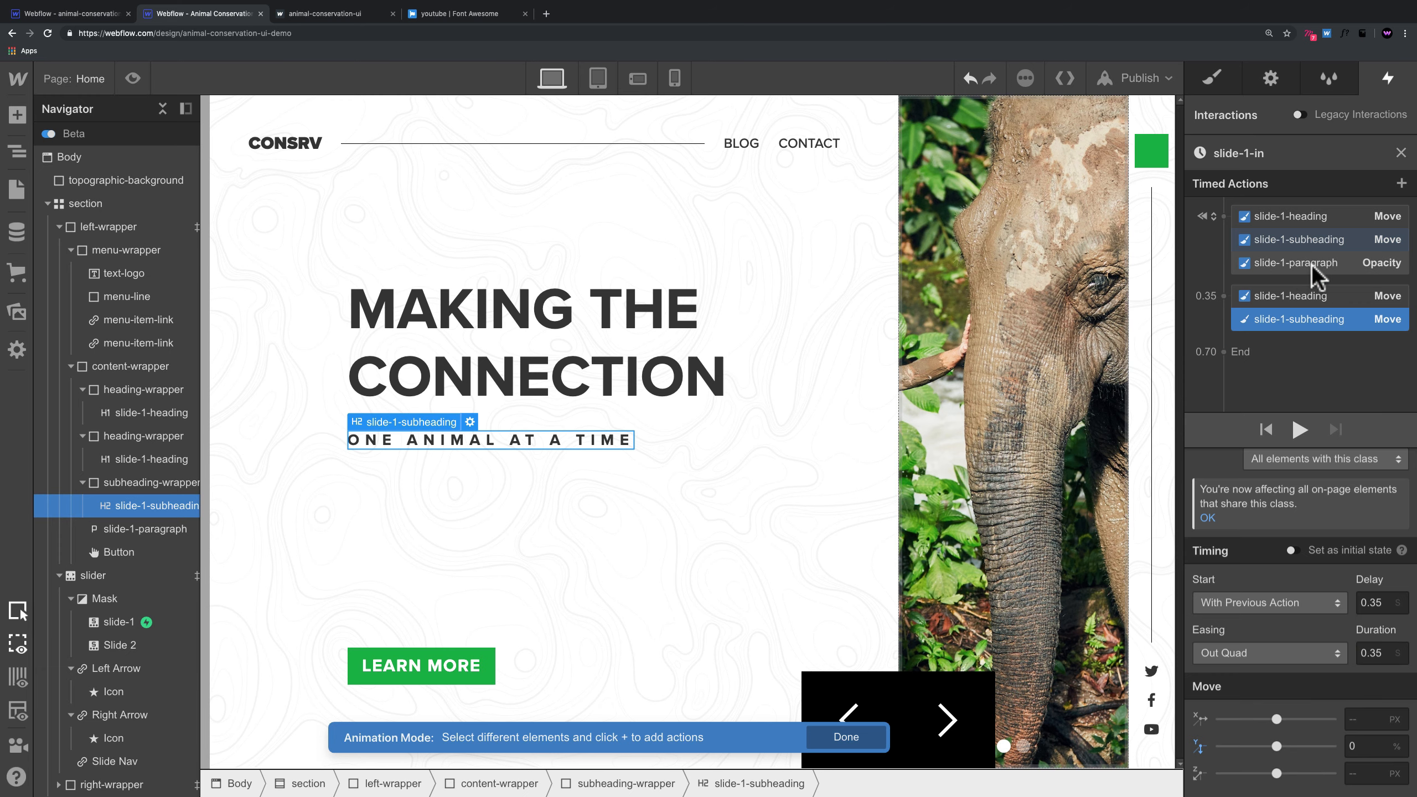
Step: Add a 100% Opacity action for slide-1-paragraph with Out Quad easing and 0.35 s duration, grouped to run with the heading and subheading moves
click(1275, 263)
click(1289, 346)
click(1243, 509)
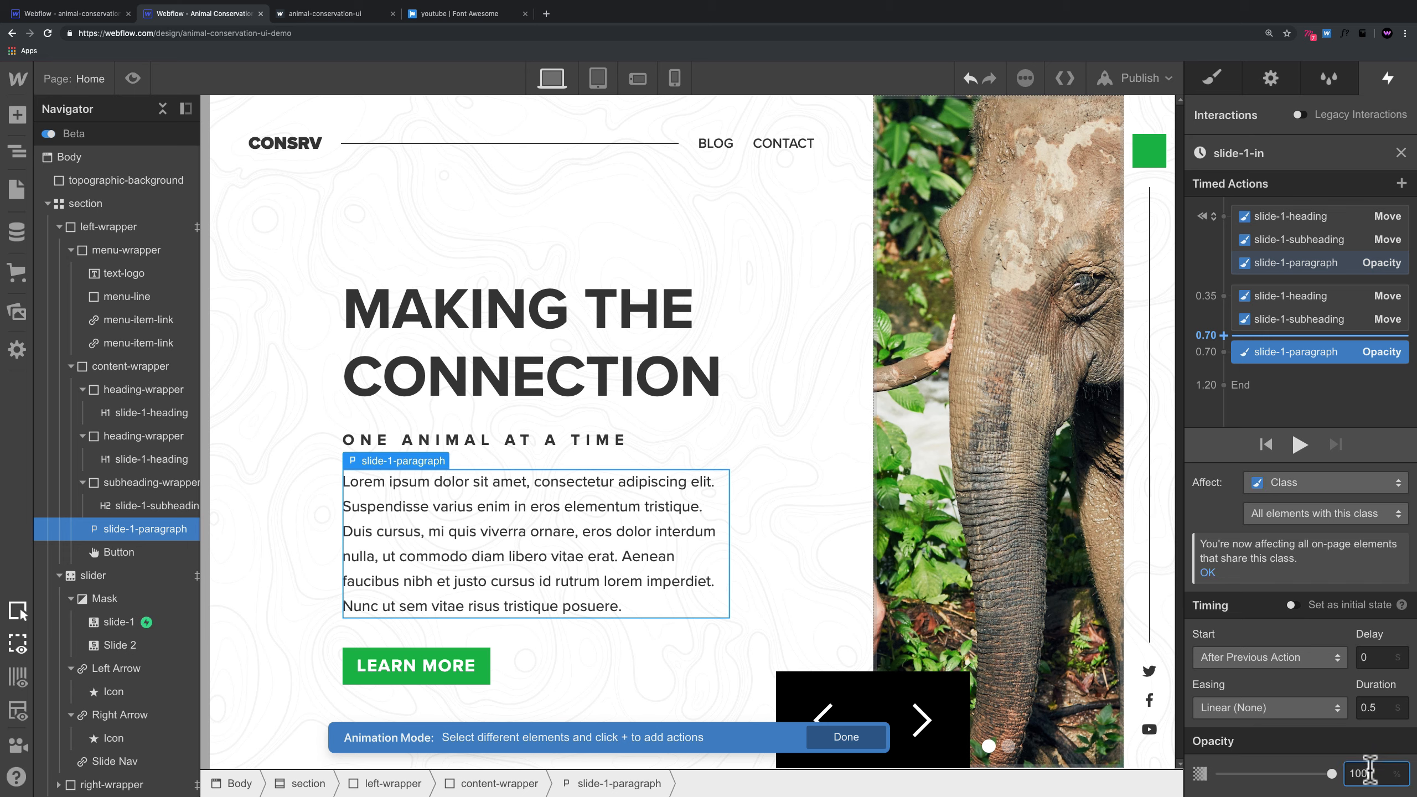
click(1321, 709)
click(1227, 472)
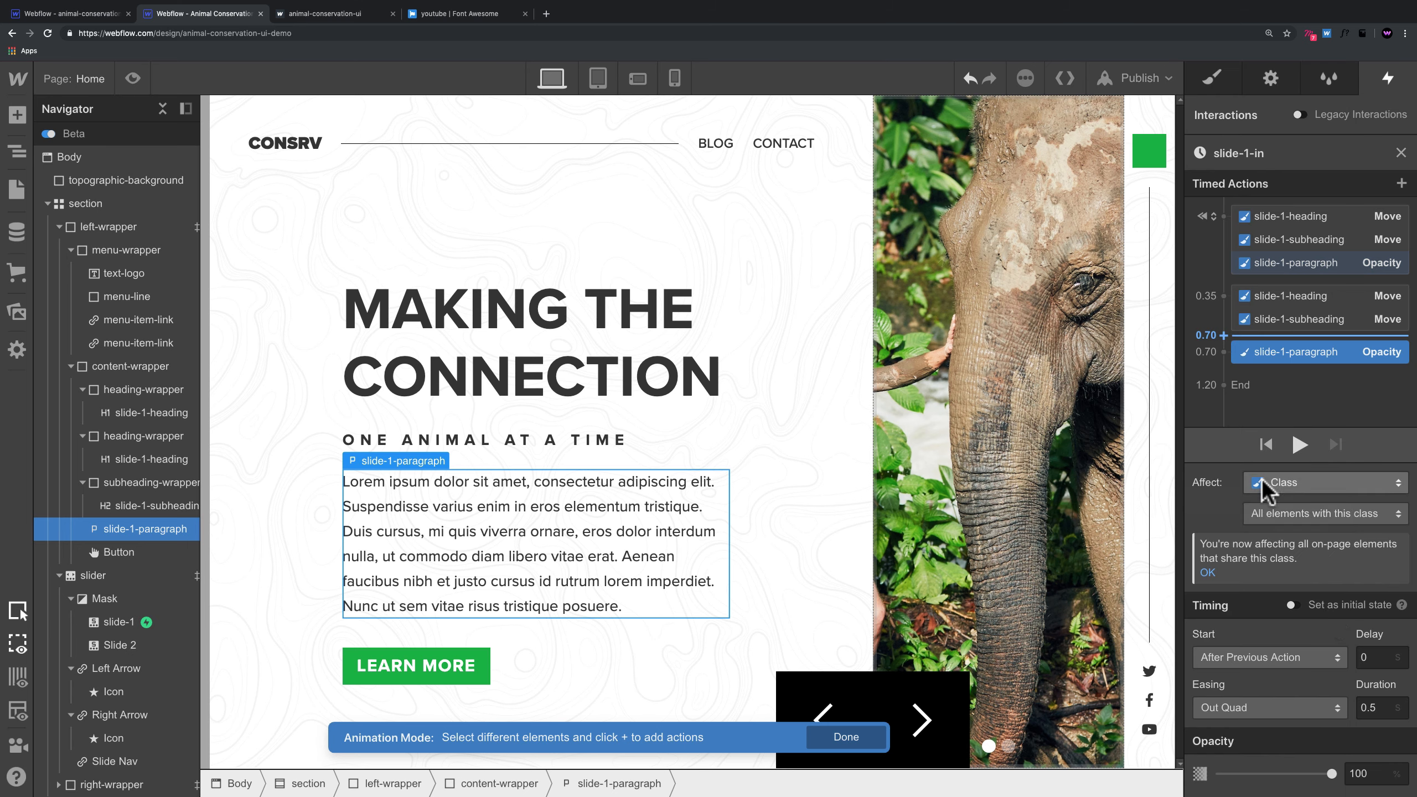
click(1384, 708)
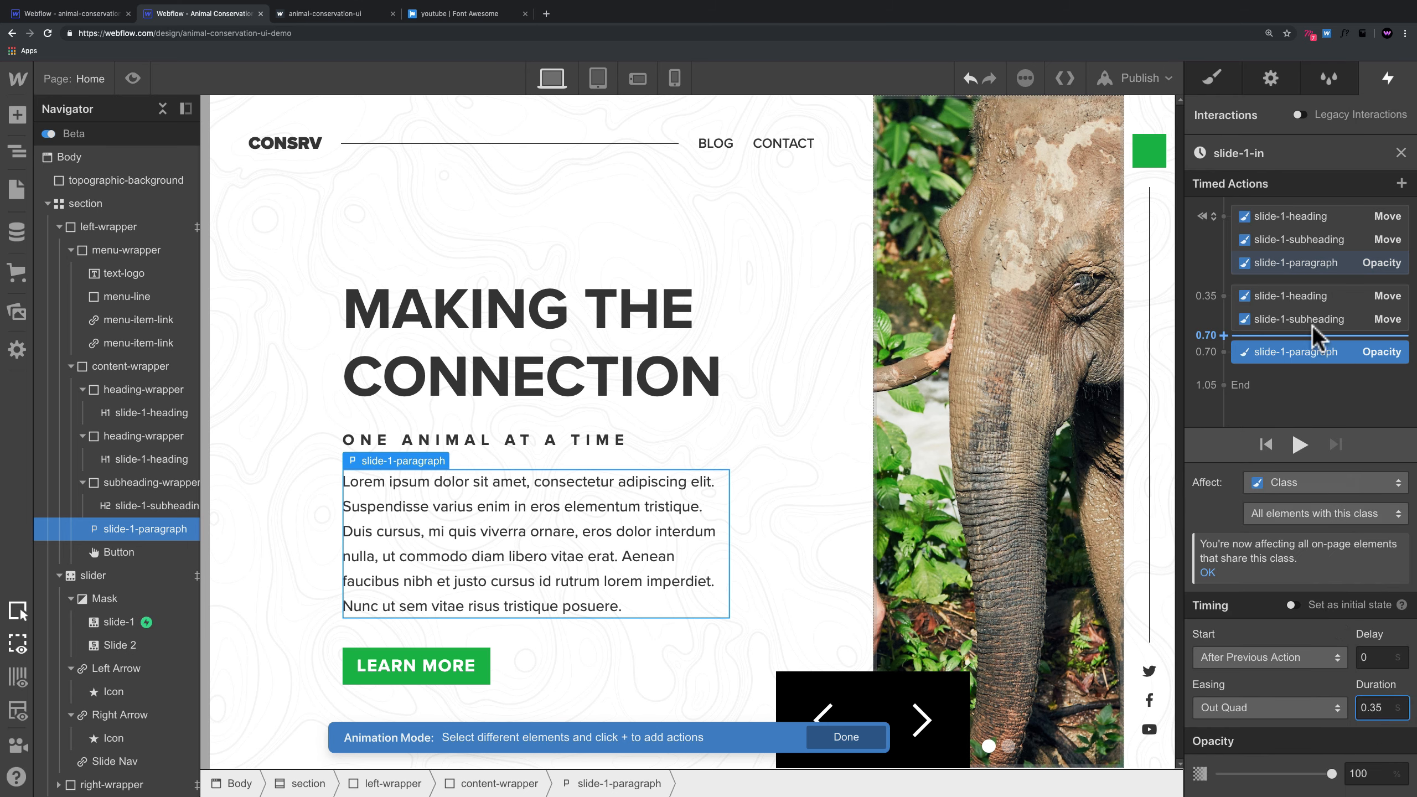
drag(1300, 343, 1313, 315)
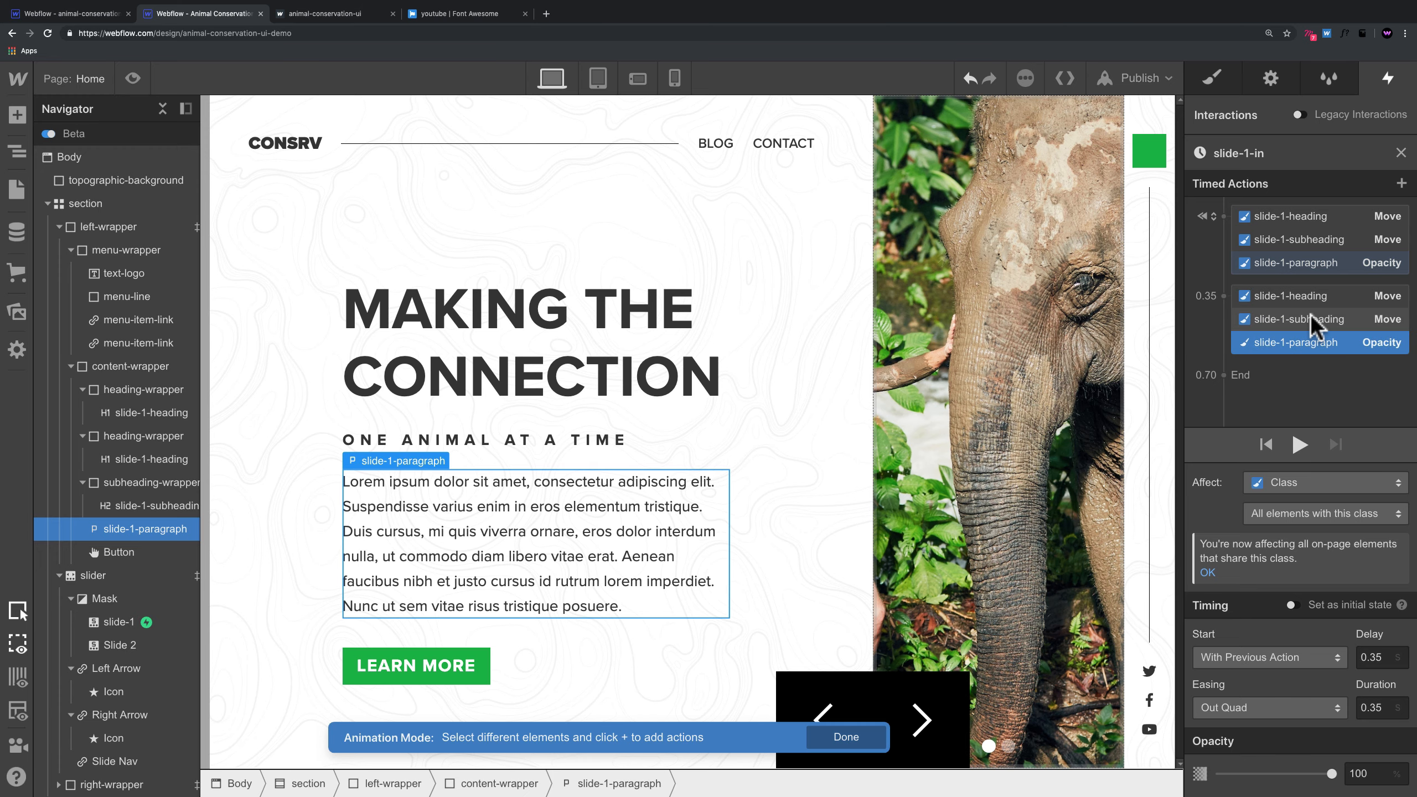
Step: Preview the page with the slide-1-in animation, and close the animation's editor
click(132, 78)
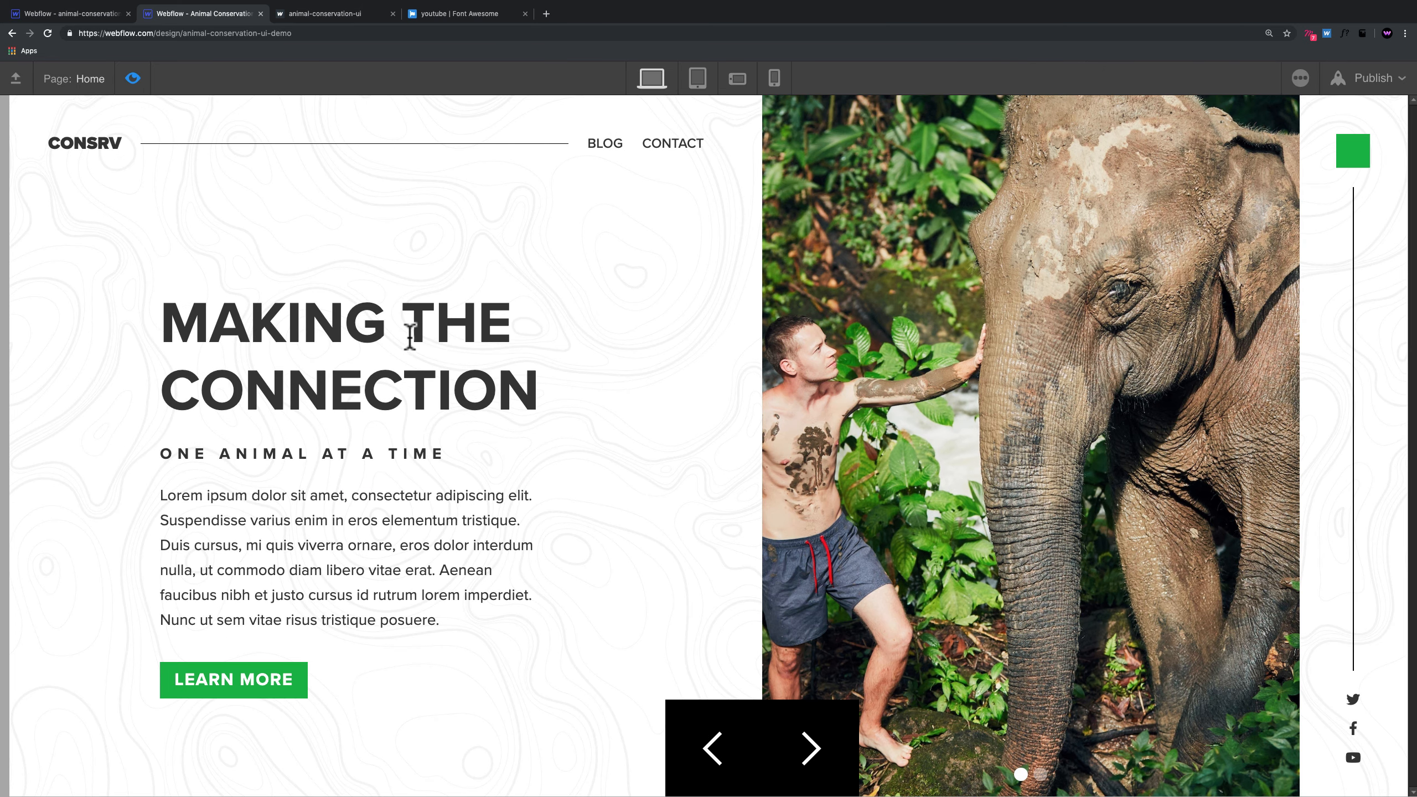
click(133, 79)
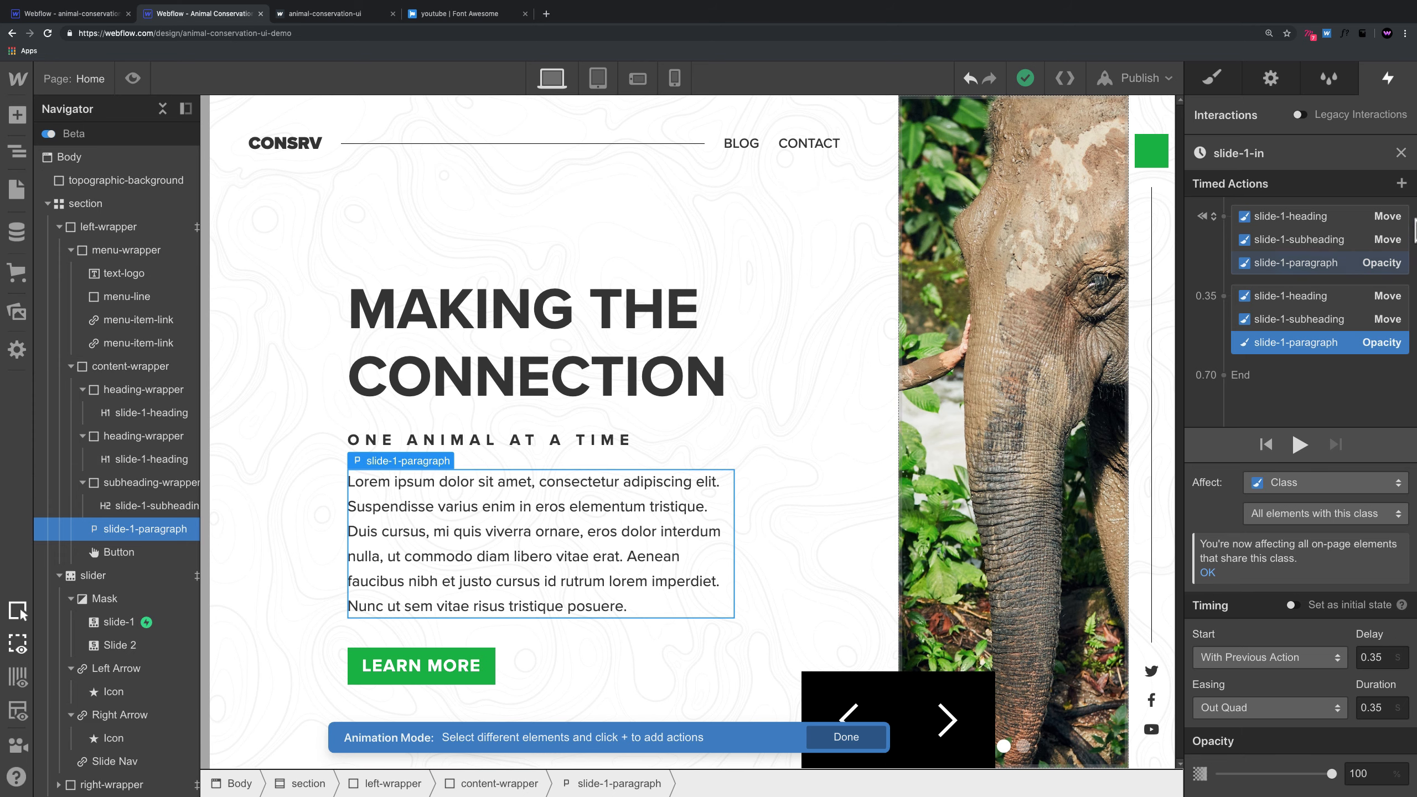
click(1401, 151)
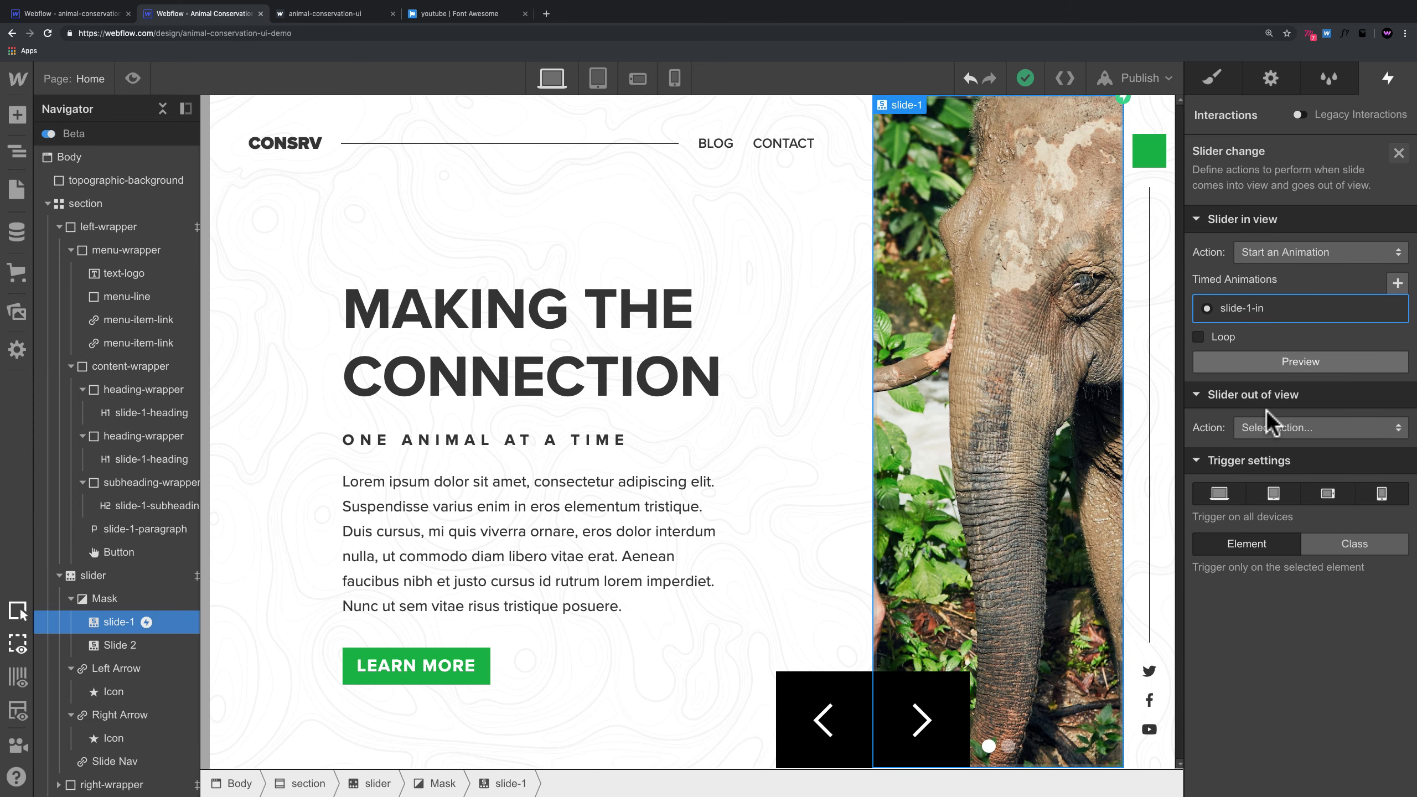
Step: Make the slider-out-of-view action start an animation, and duplicate the slide-1-in timed animation
click(1275, 430)
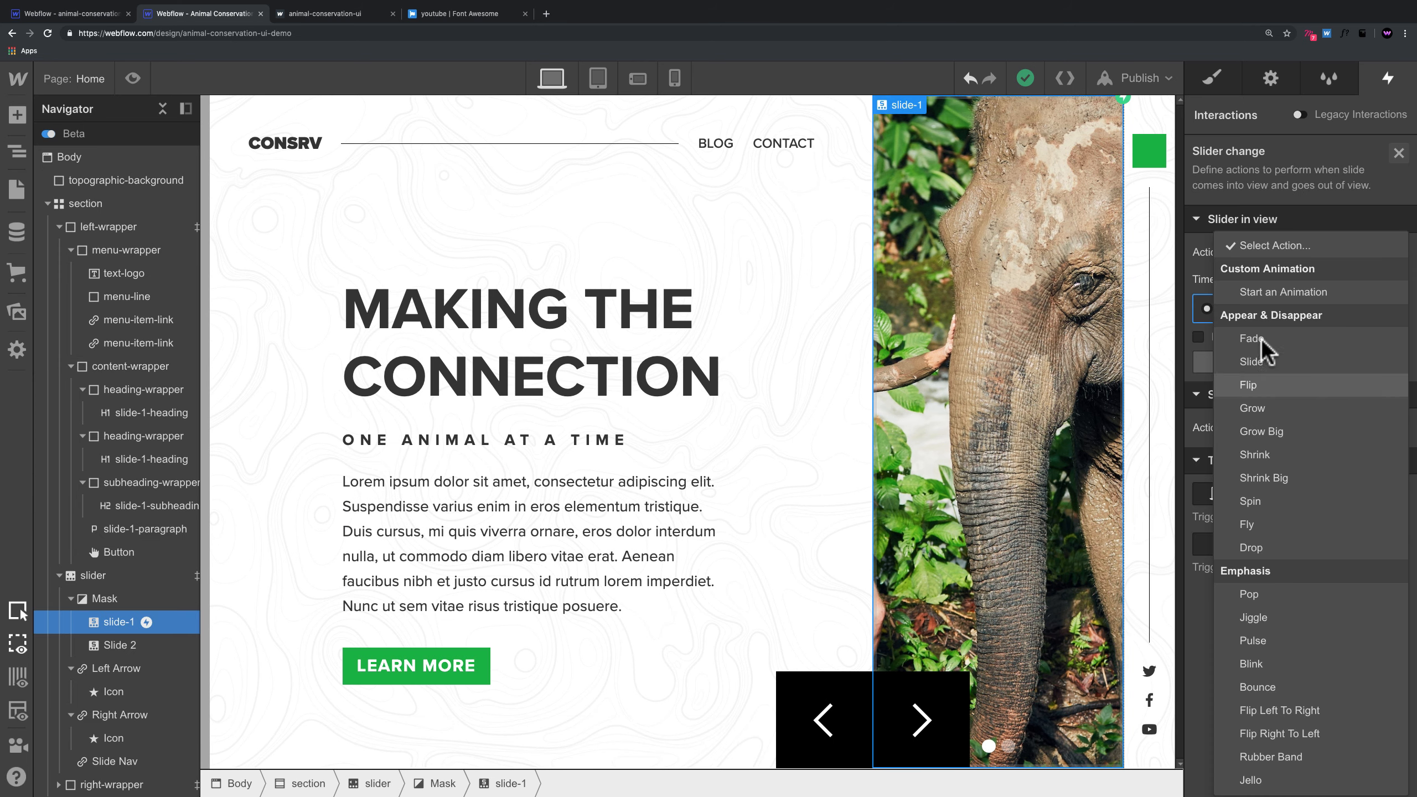
click(1265, 292)
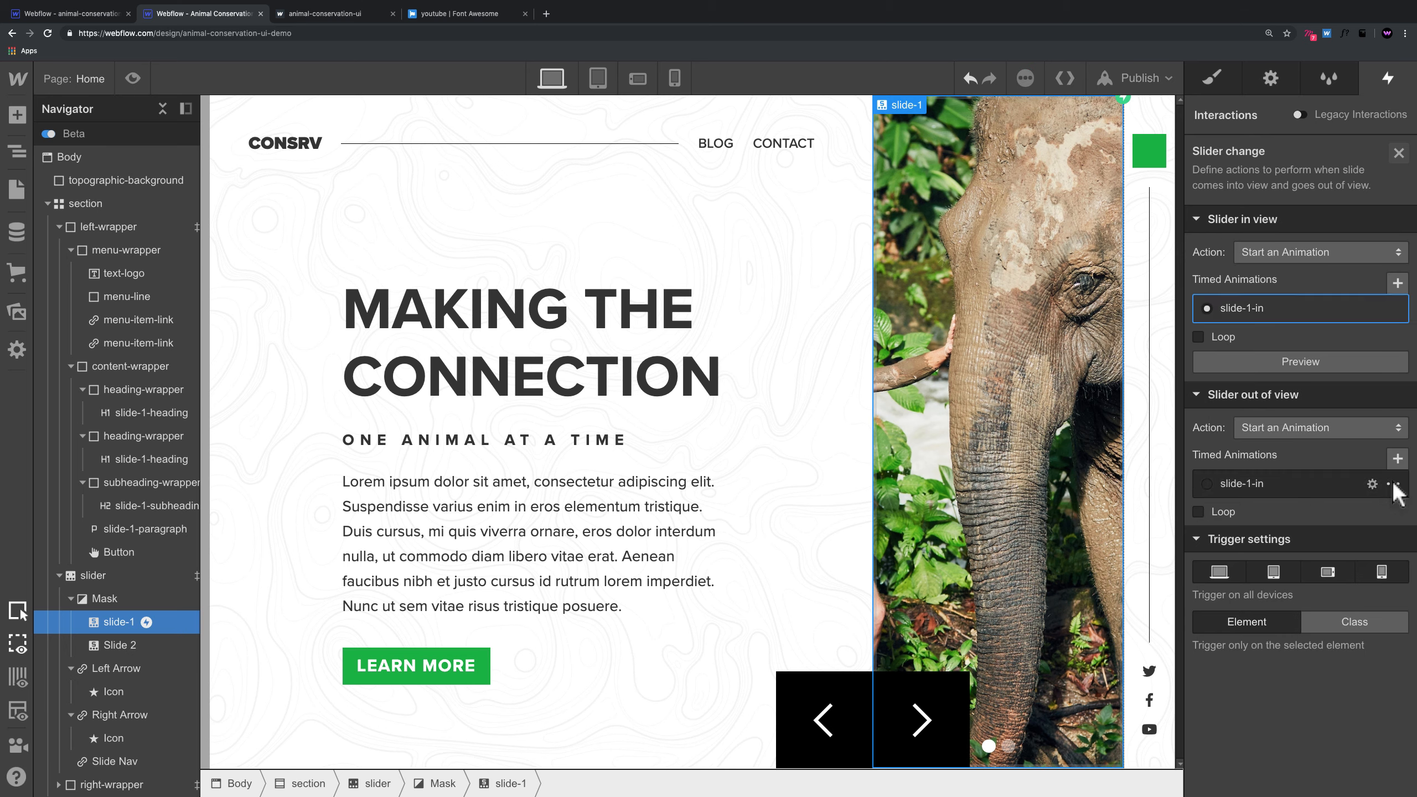
click(1392, 485)
click(1340, 561)
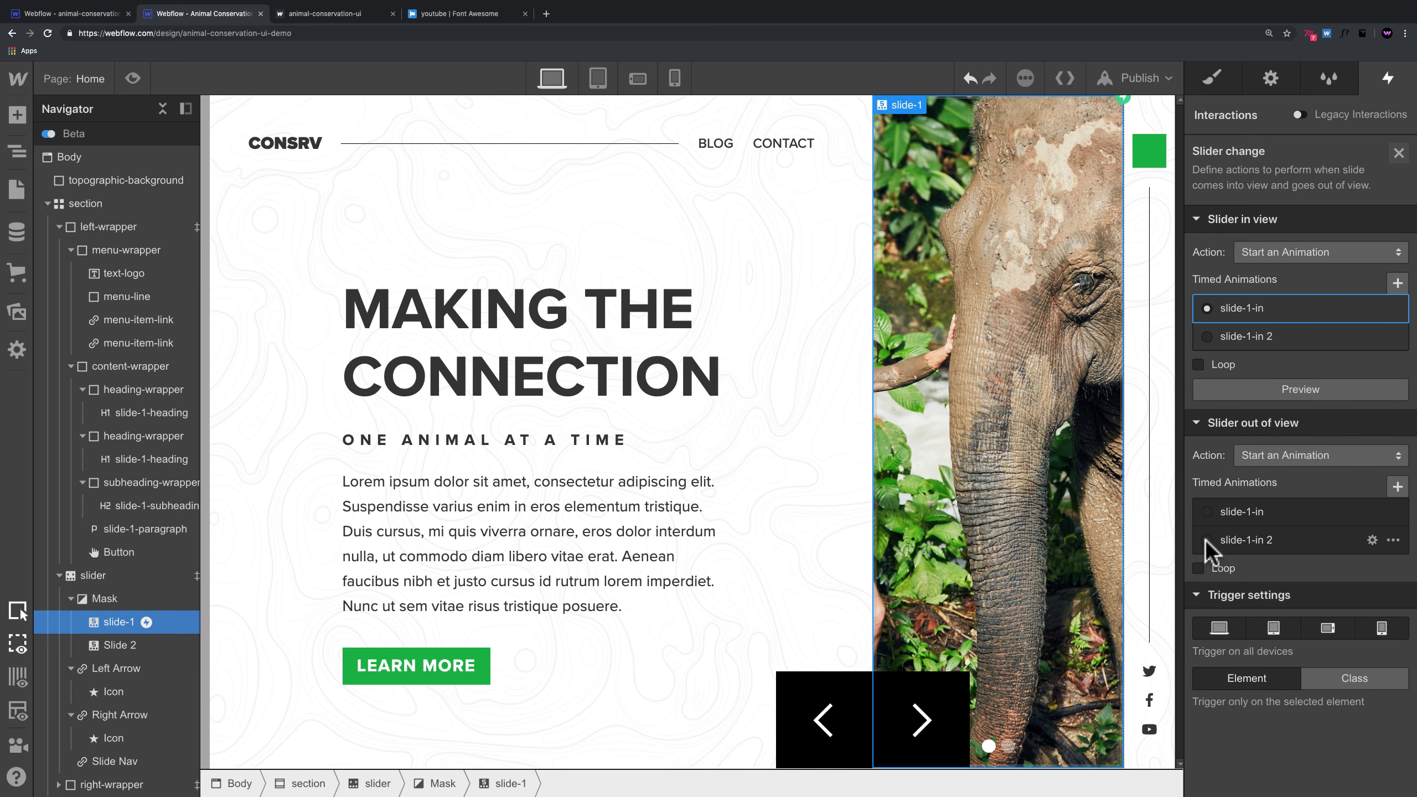
Step: Open the duplicated animation and rename it slide-1-out
click(1249, 540)
click(1243, 154)
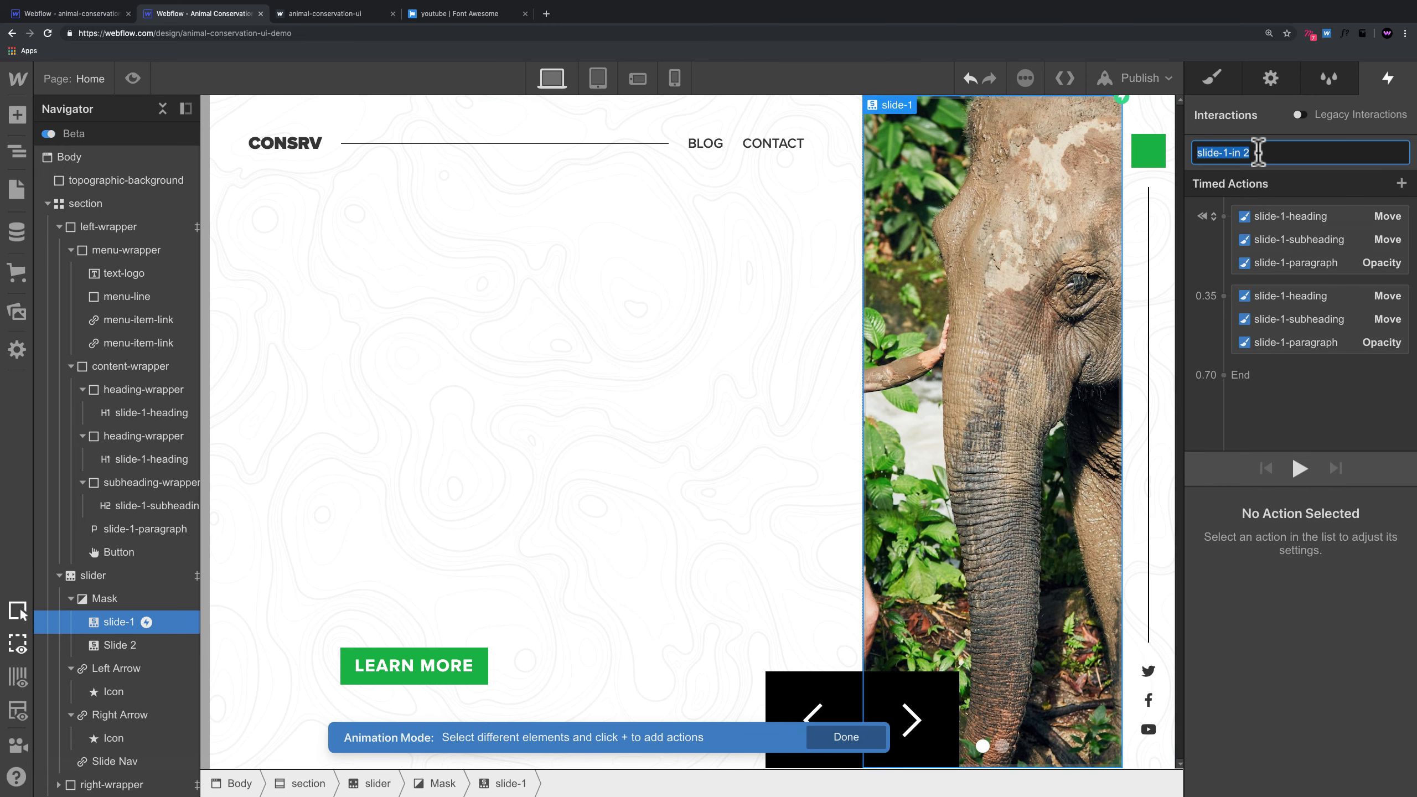
drag(1234, 152, 1251, 152)
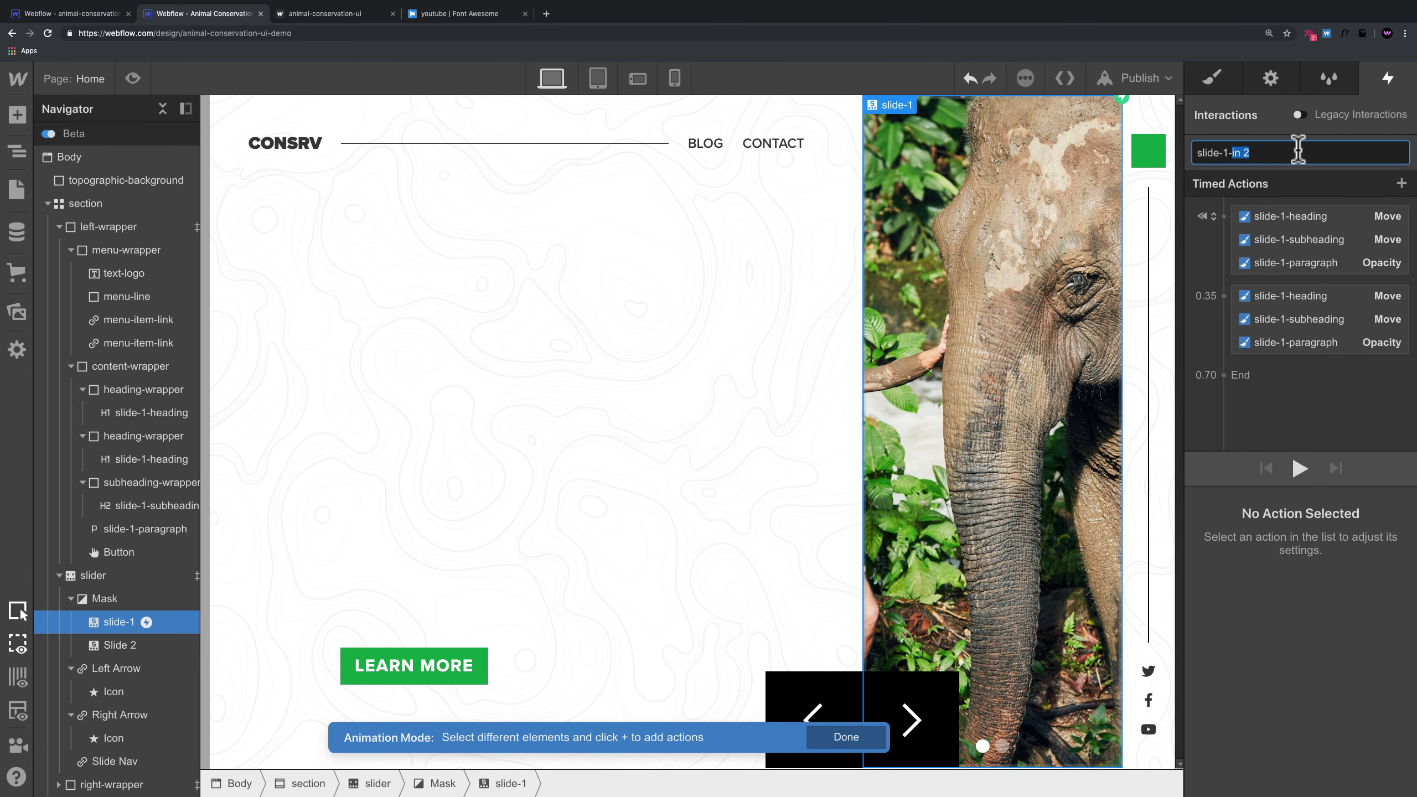
text(out)
key(Return)
Step: Delete the heading, subheading and paragraph actions grouped at 0.35 s in slide-1-out
click(1311, 216)
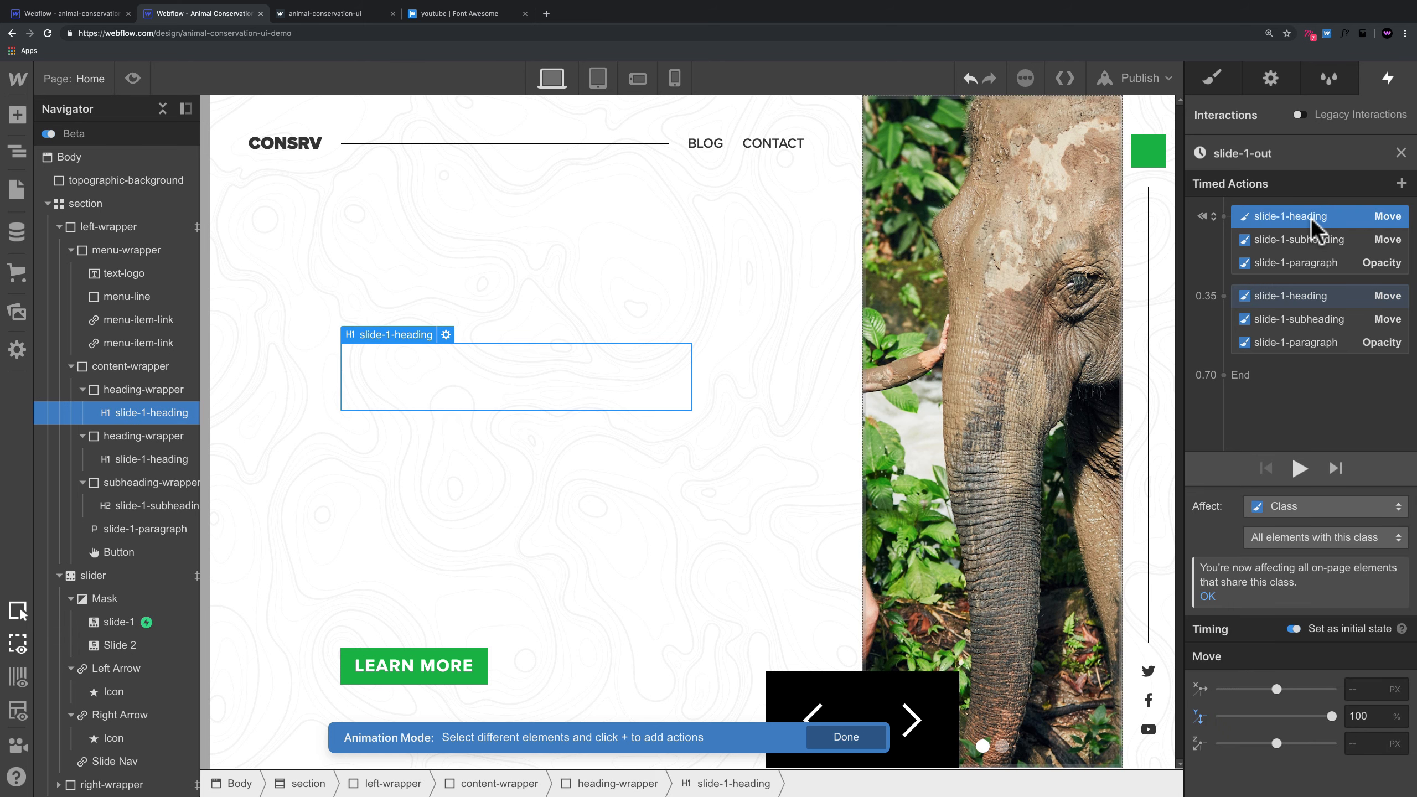
click(1306, 300)
drag(1306, 302, 1295, 236)
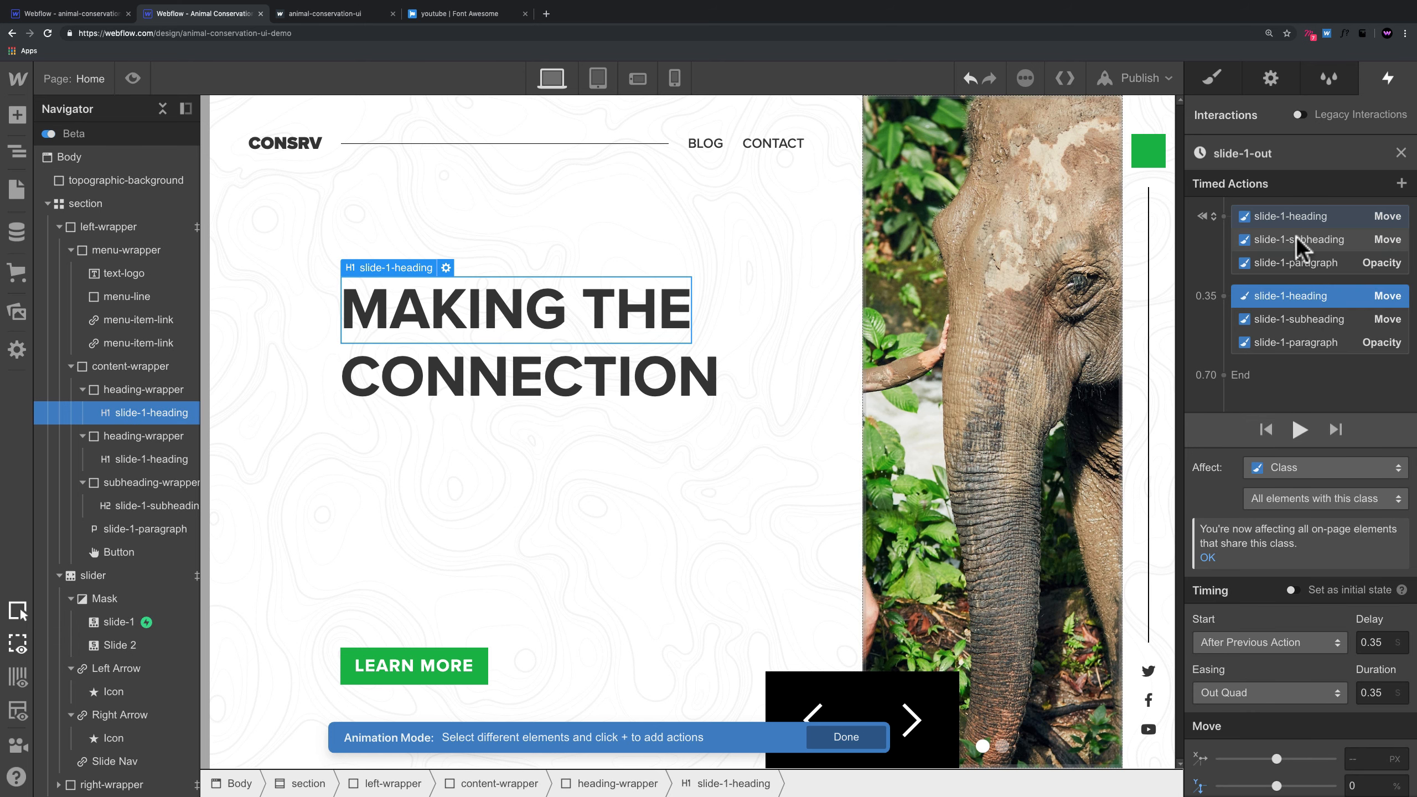
shift+click(1282, 340)
key(shift+BackSpace)
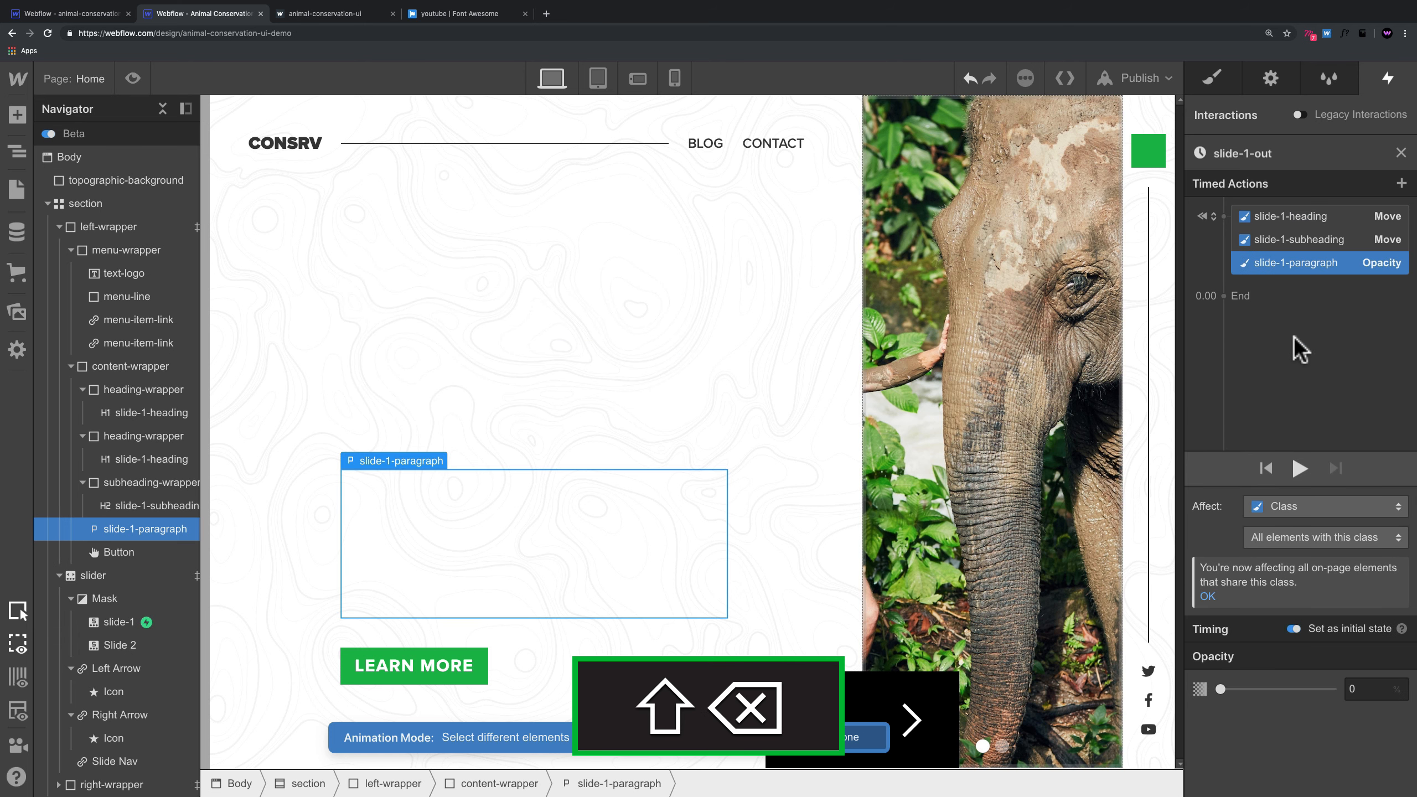
Step: Turn off the initial state for the heading, subheading and paragraph actions together, giving them a 0.35 s duration and Out Quad easing
click(1308, 215)
shift+click(1299, 261)
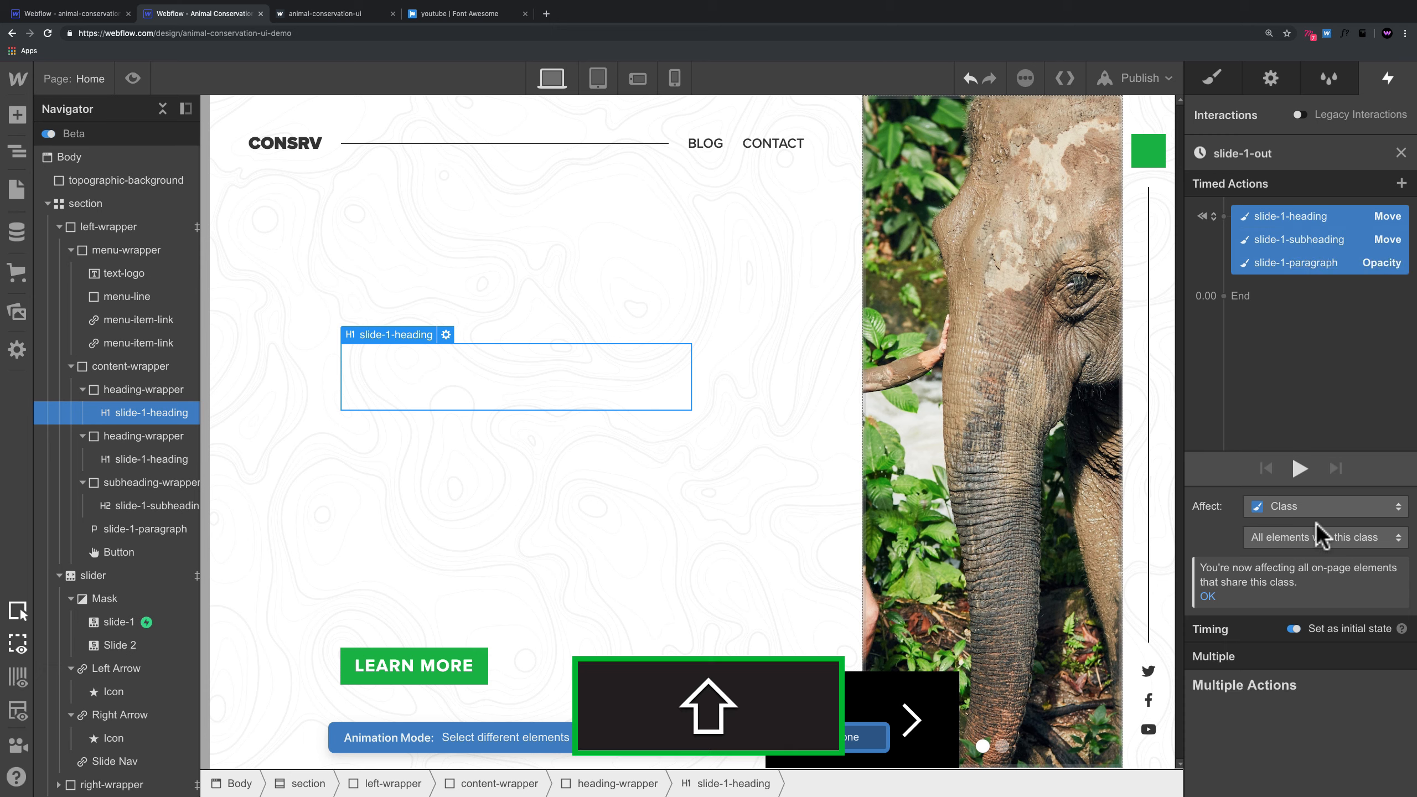
click(1293, 627)
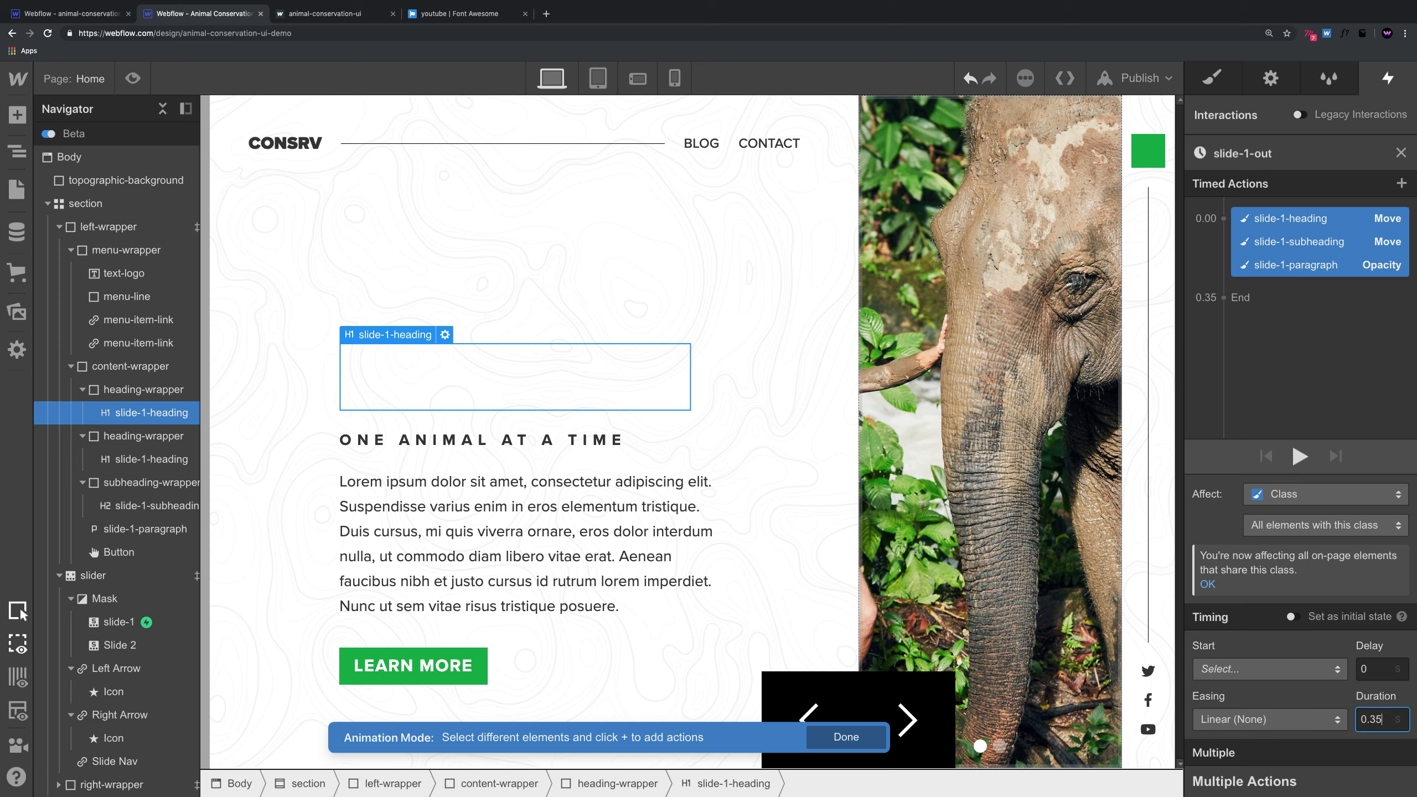
click(1269, 719)
click(1262, 484)
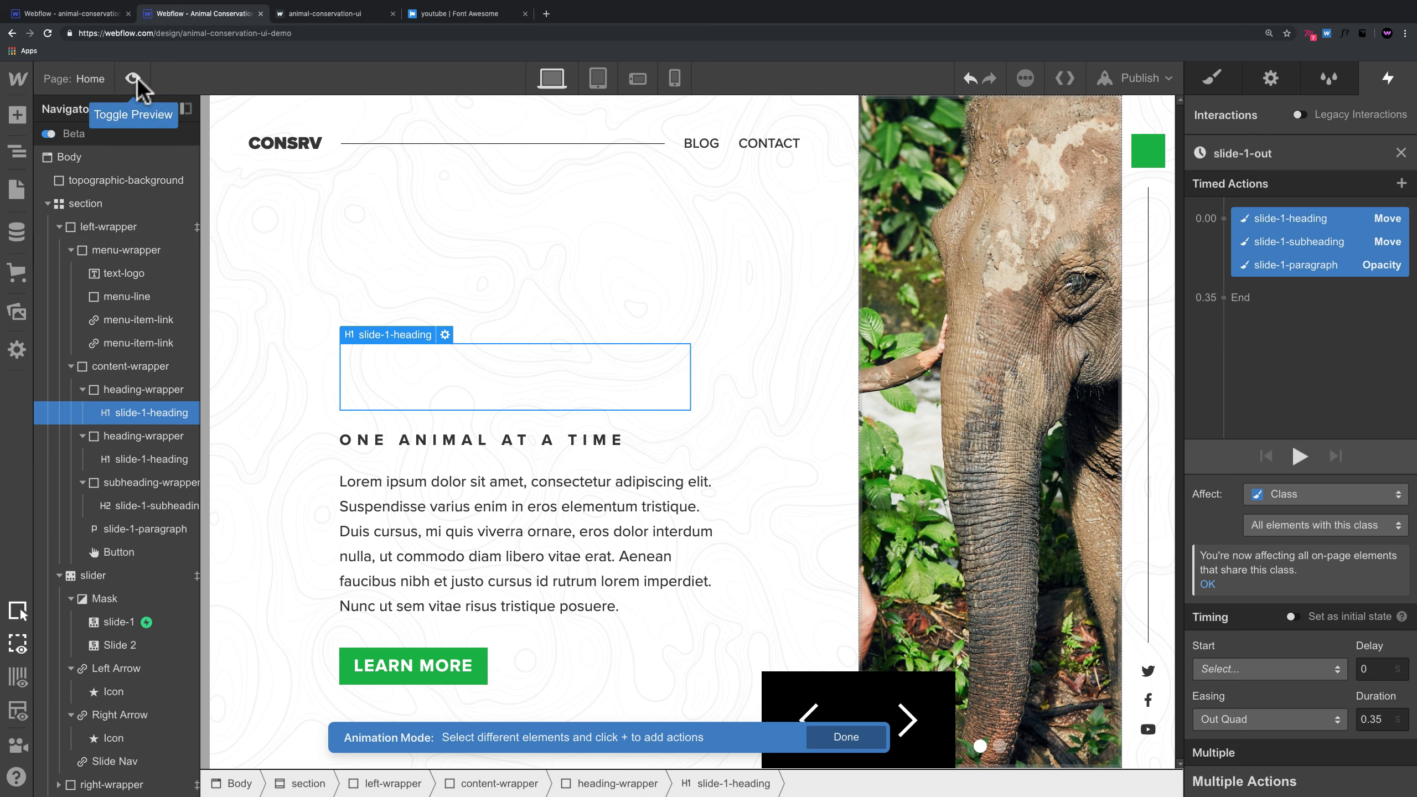
click(1288, 326)
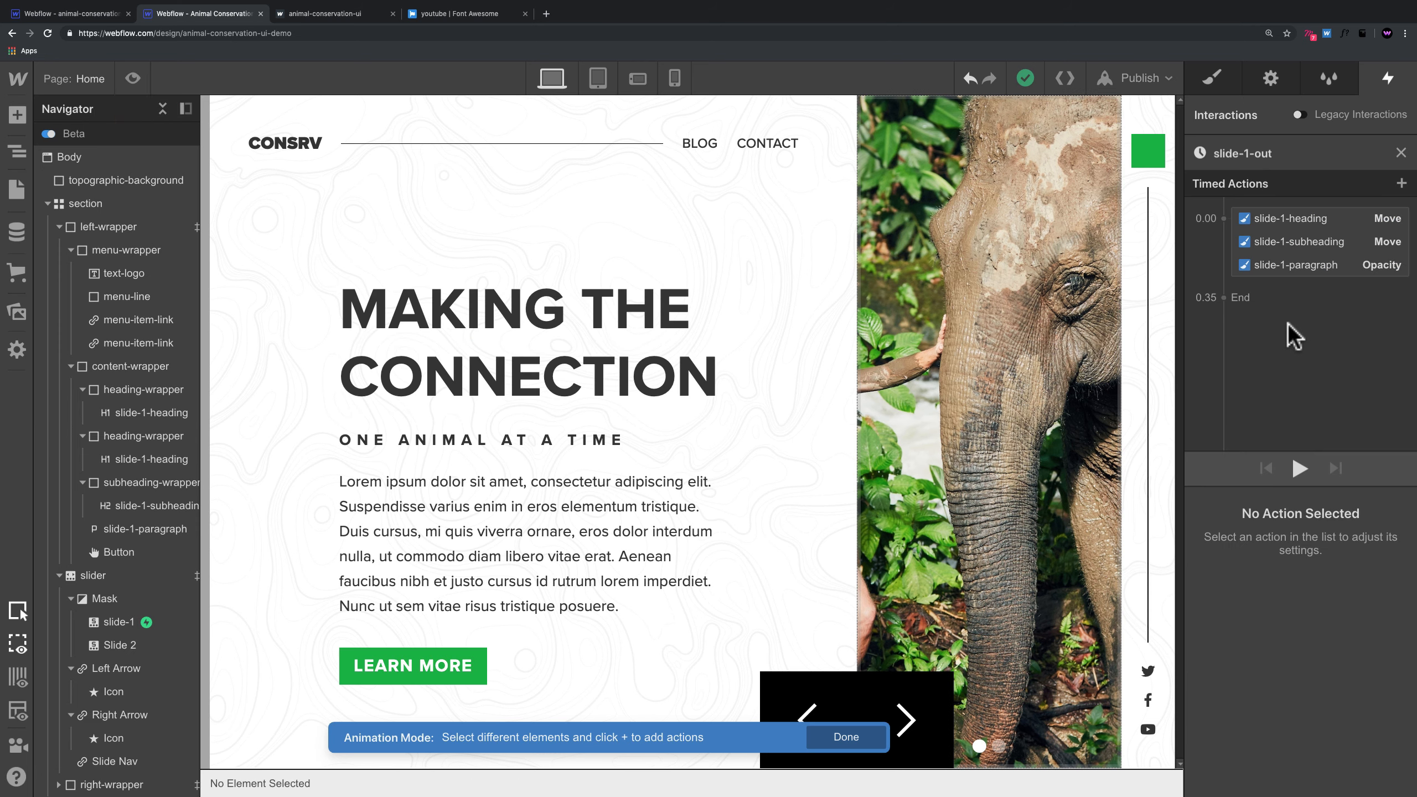
Step: Check the timing and easing of the heading, subheading and paragraph actions in slide-1-out one by one
click(1285, 219)
click(1288, 243)
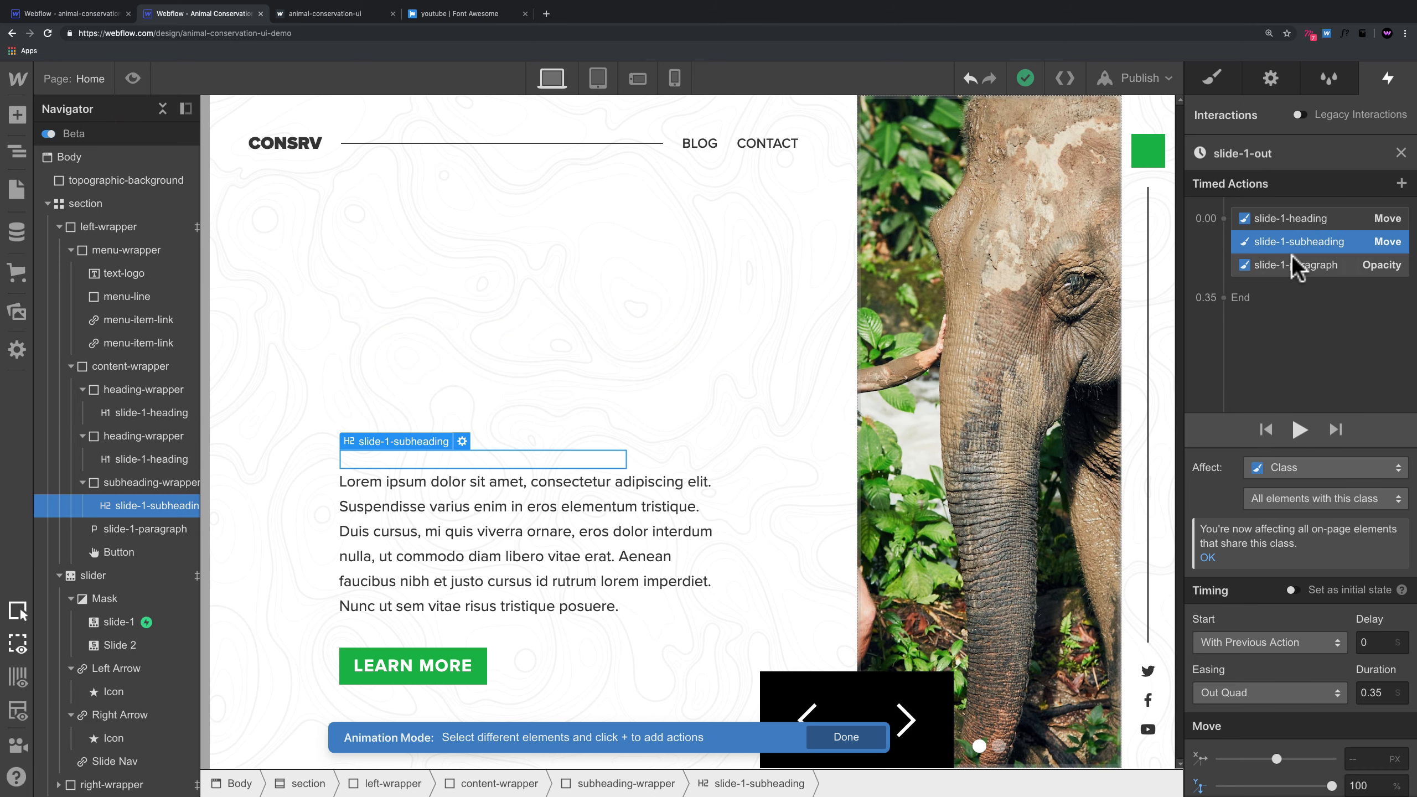
click(1293, 264)
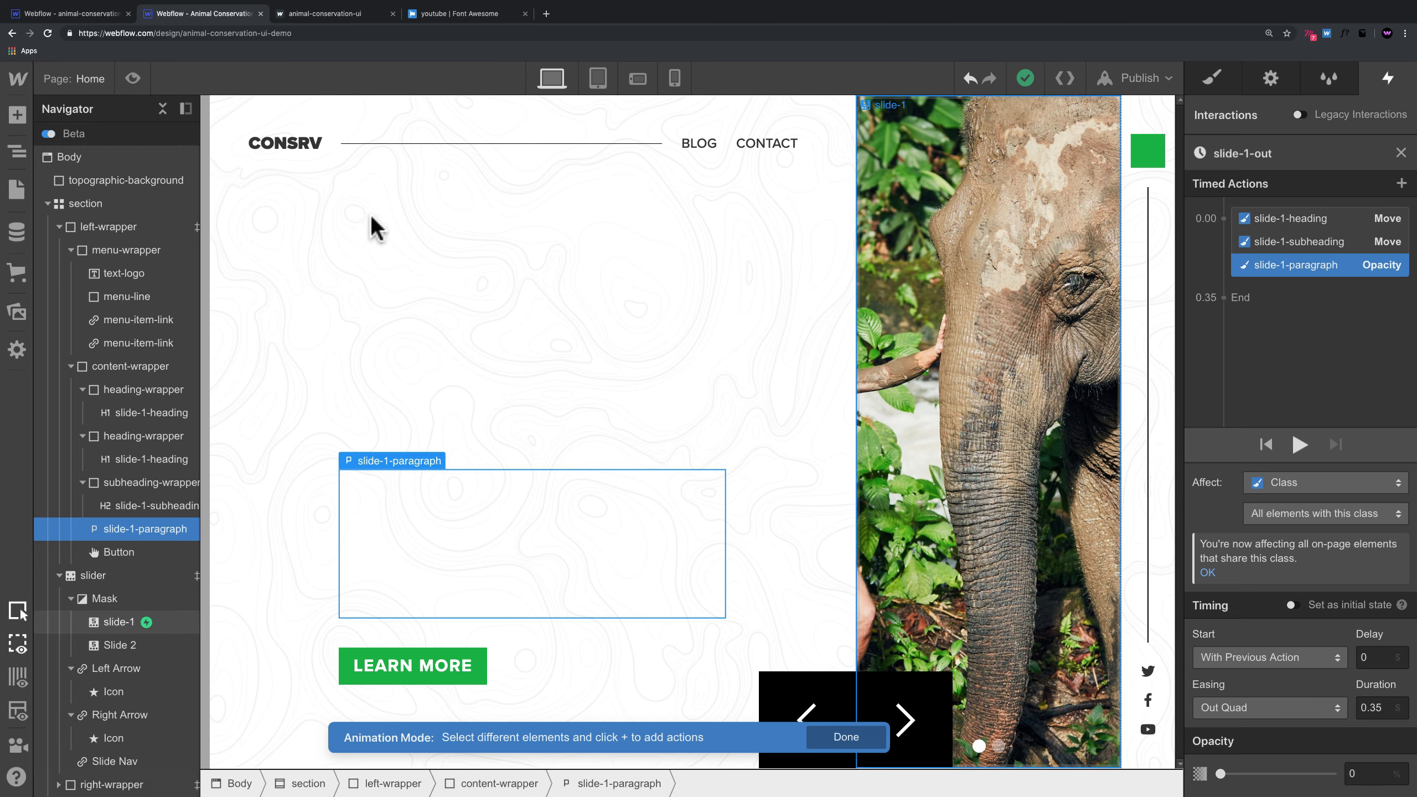
Step: Preview the page, move the slider forward and back to test both slide 1 animations, and leave the preview
click(133, 78)
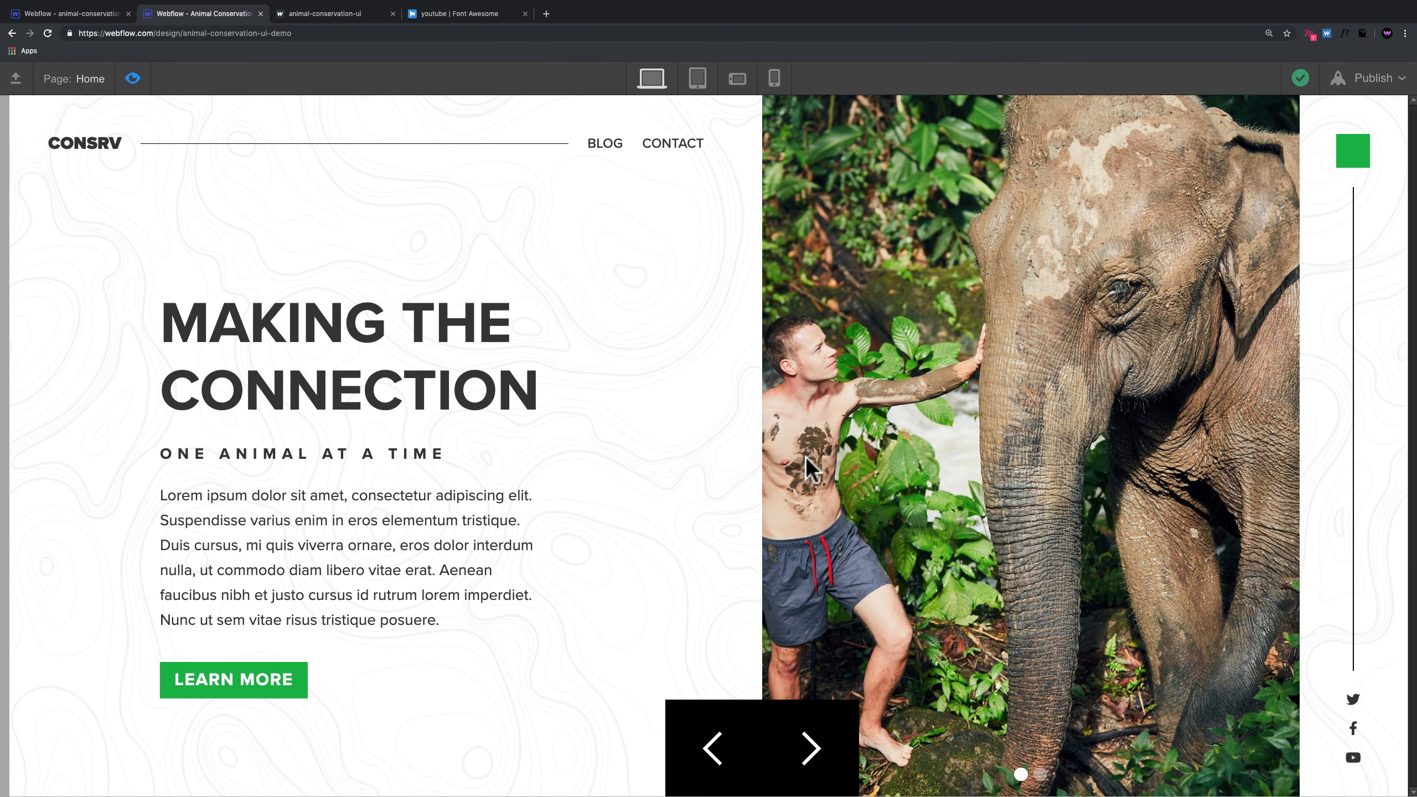
click(826, 751)
click(709, 742)
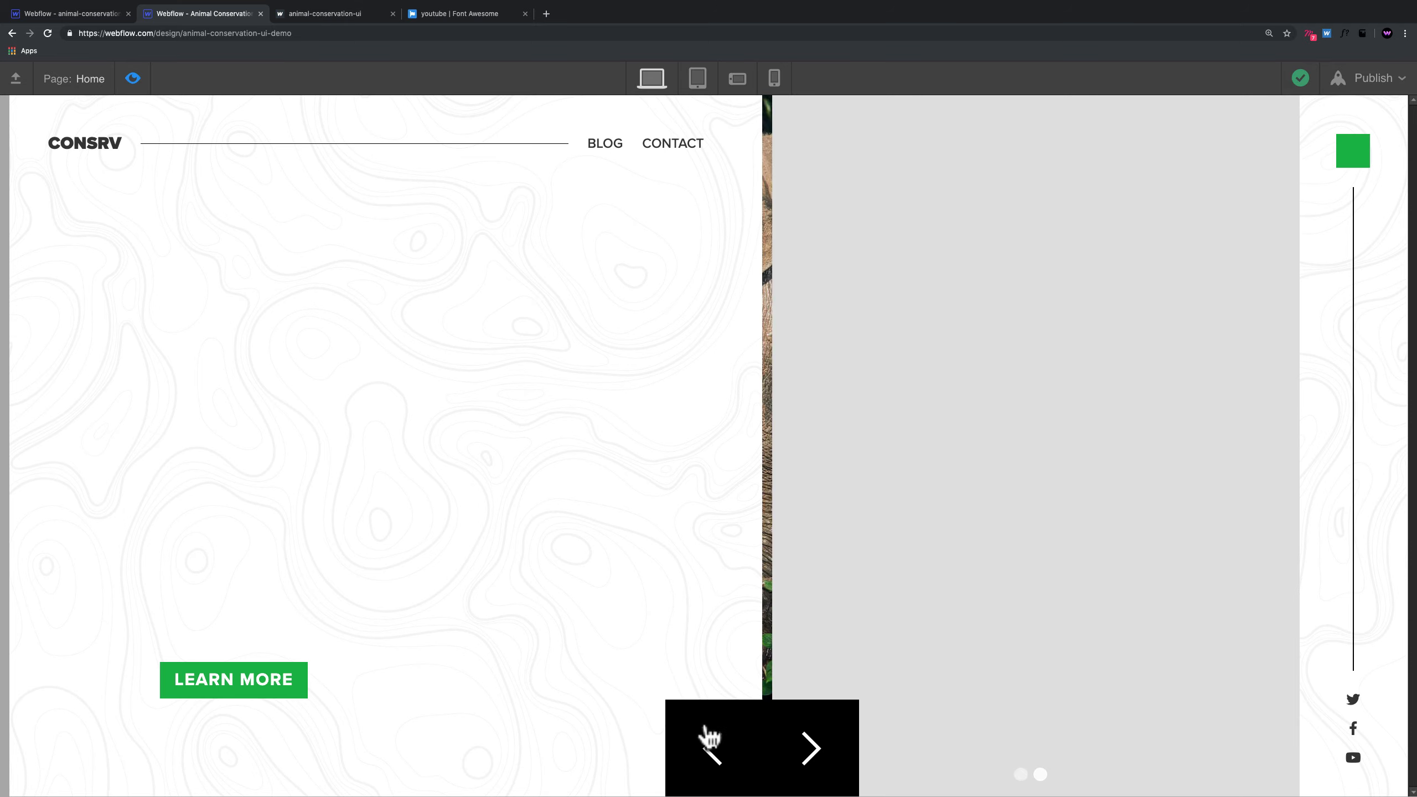
click(805, 748)
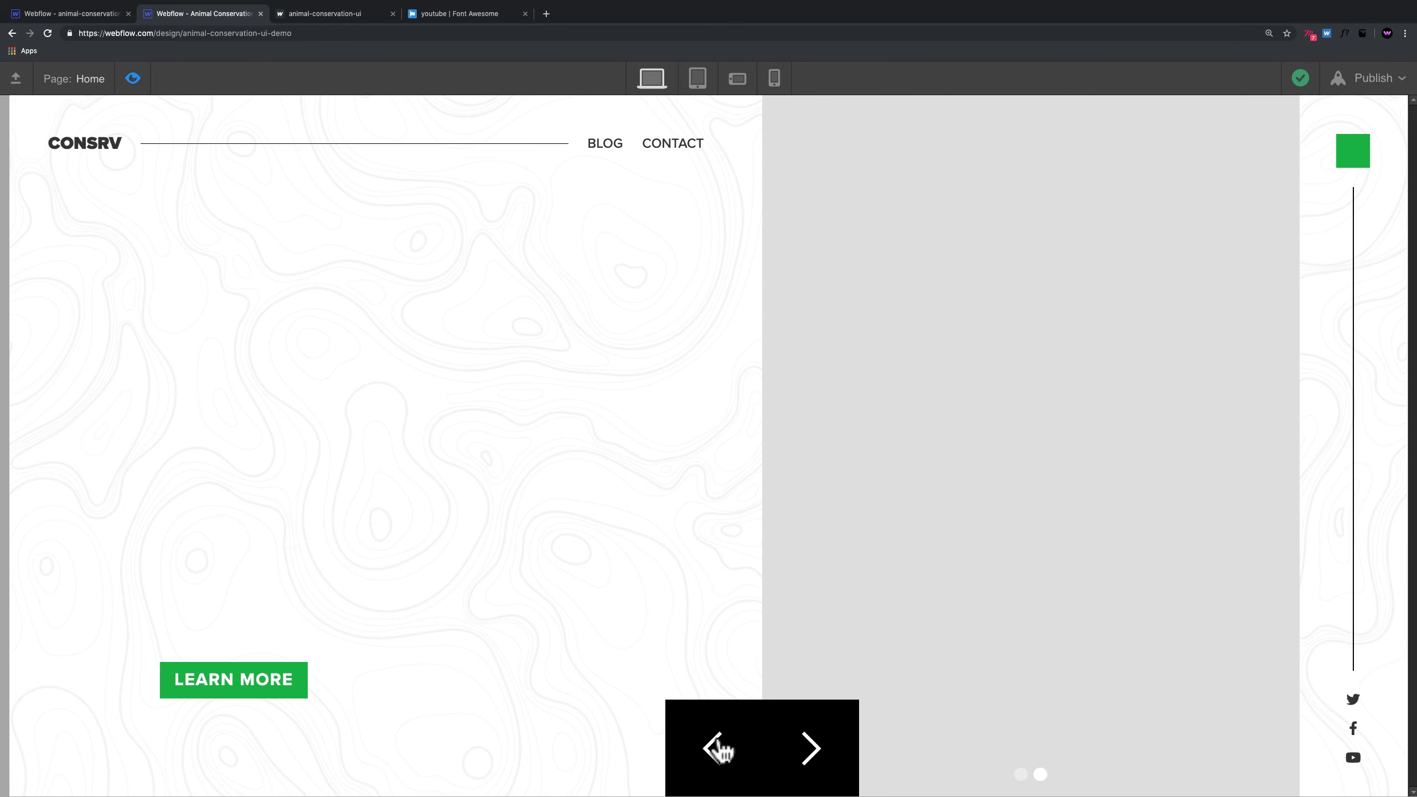
click(716, 747)
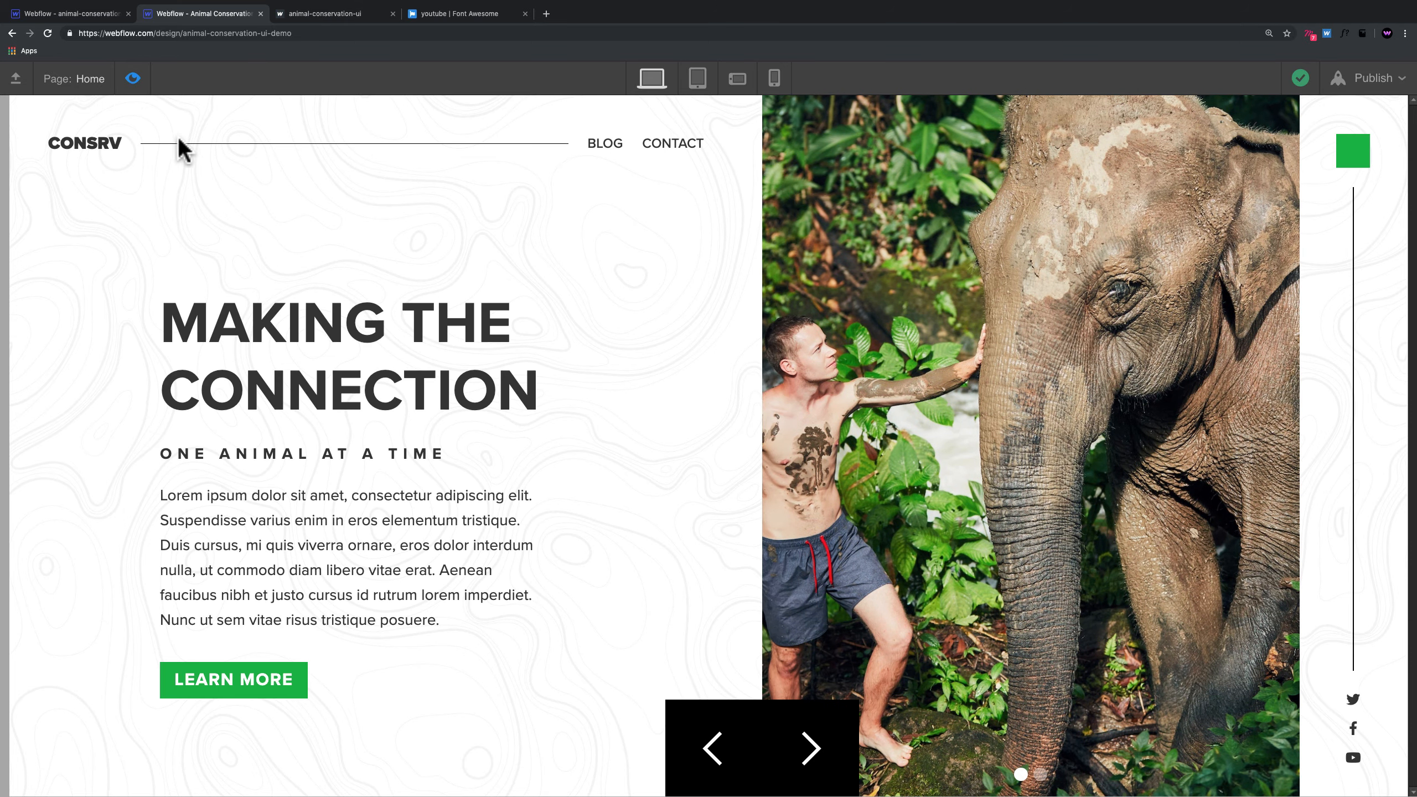
key(ctrl+shift+p)
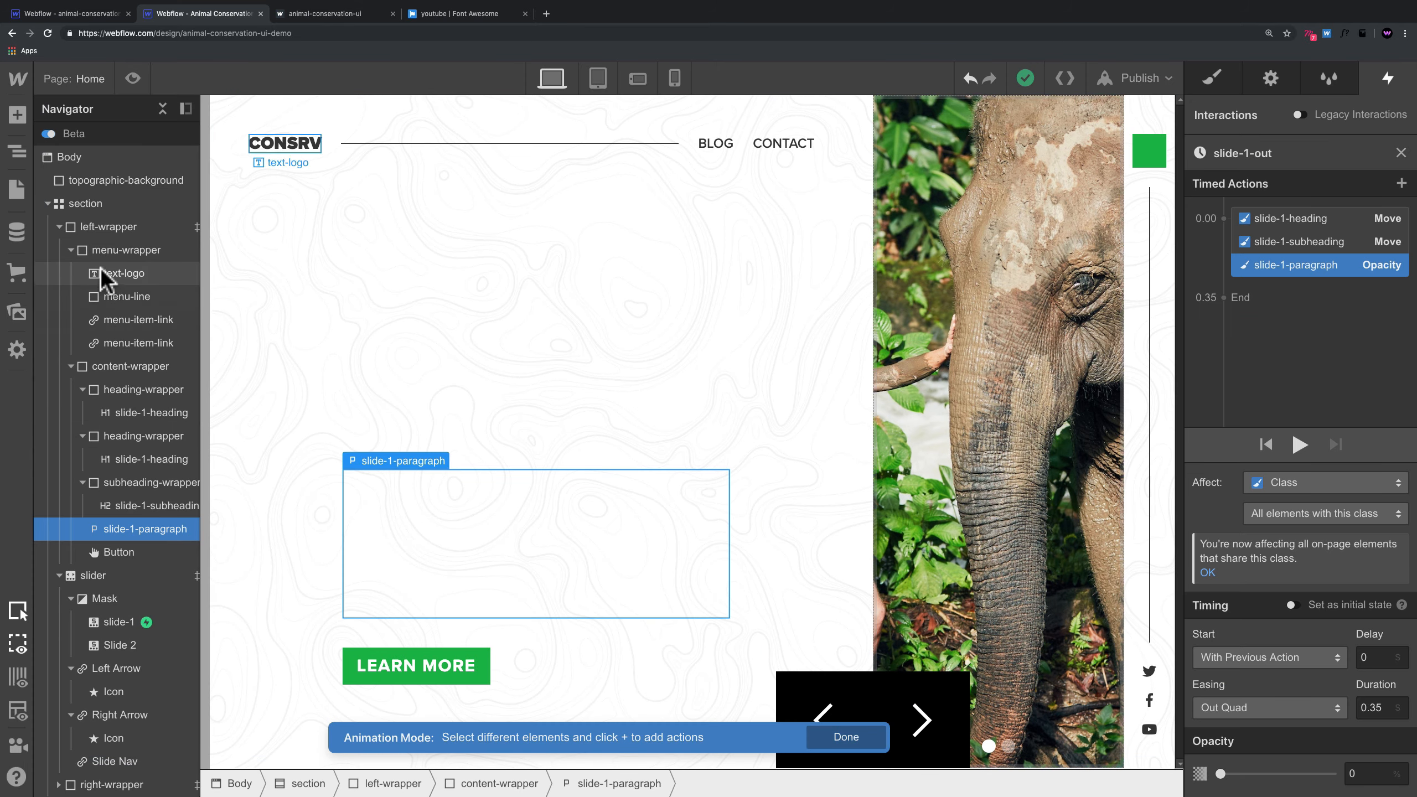
Step: Collapse menu-wrapper in the element tree and close the slide-1-out animation's editor
click(71, 250)
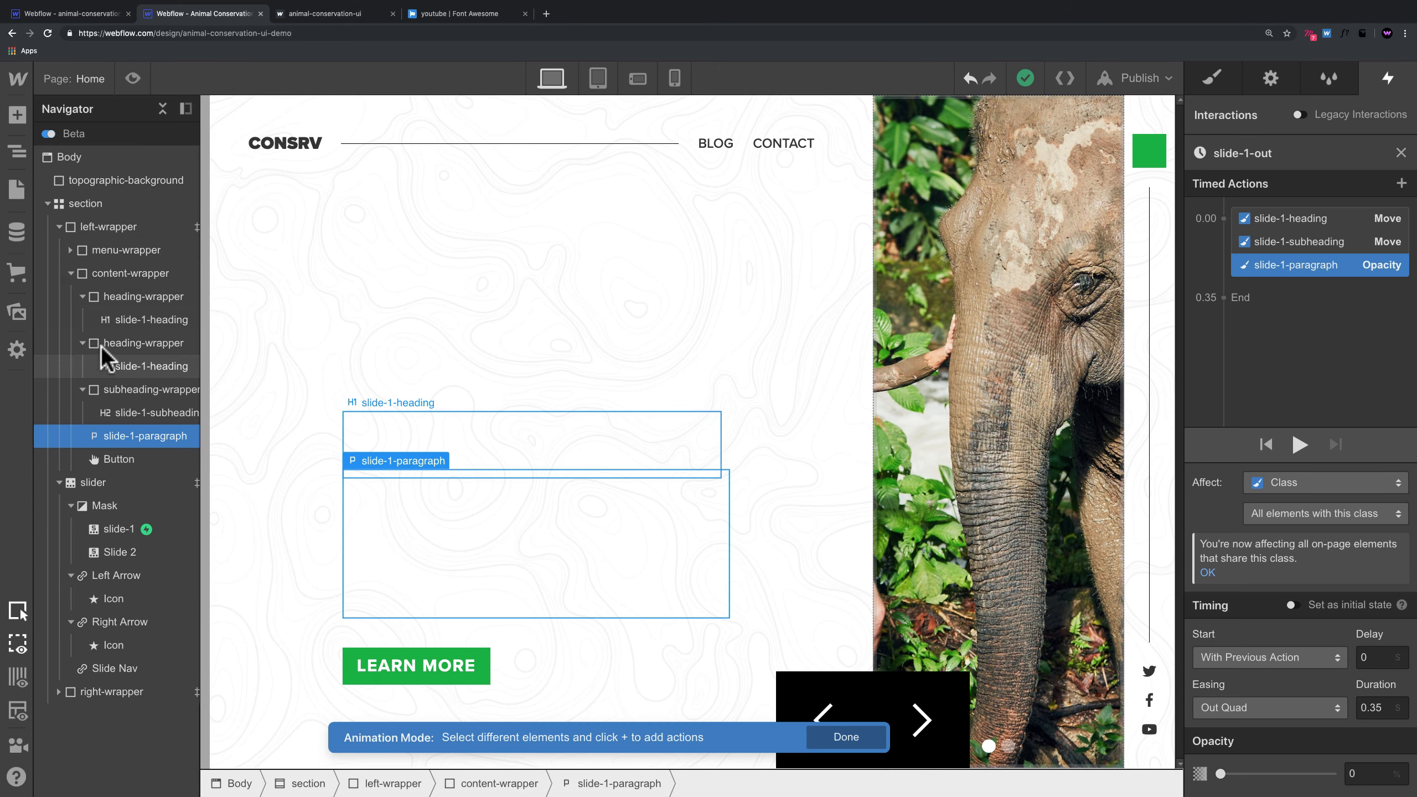
click(96, 482)
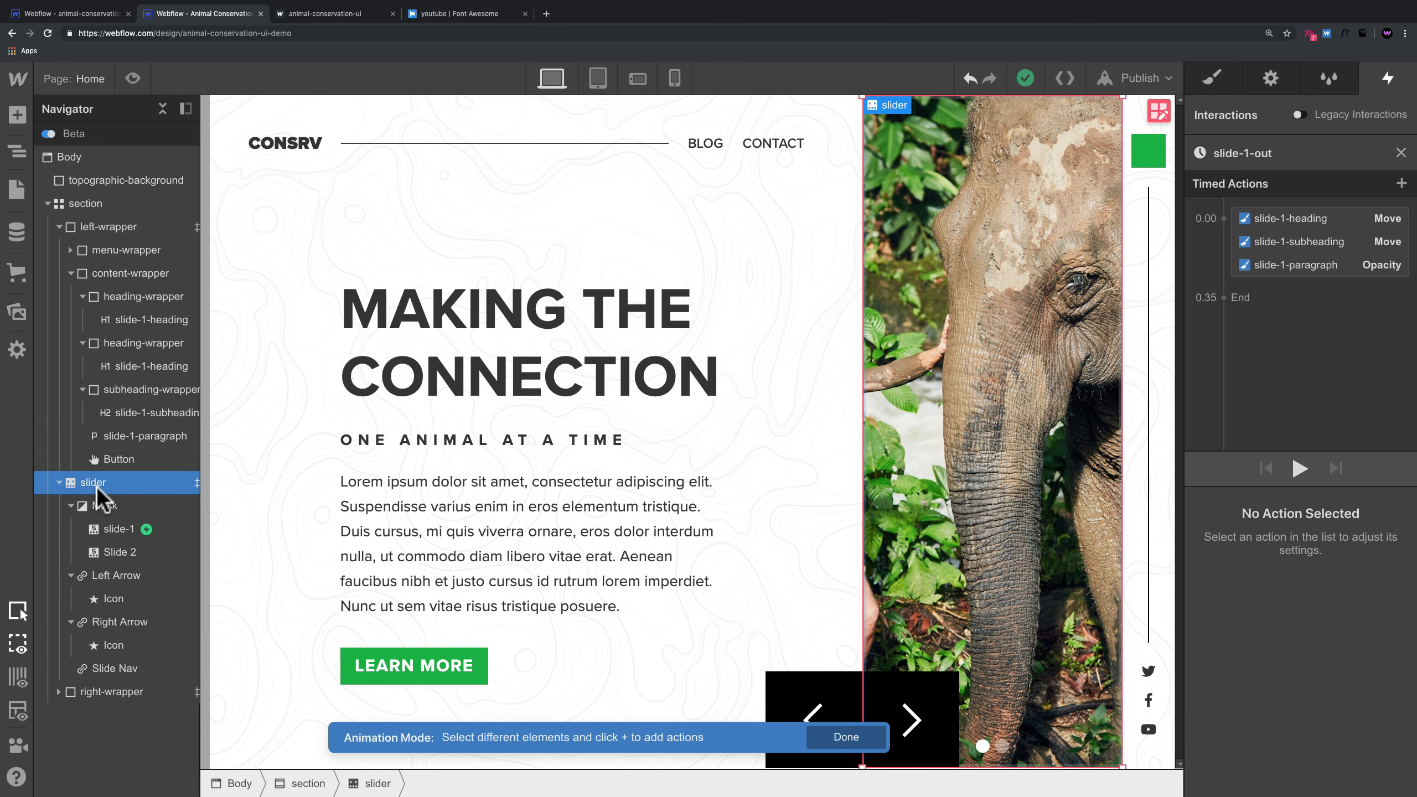
click(1401, 152)
click(1399, 149)
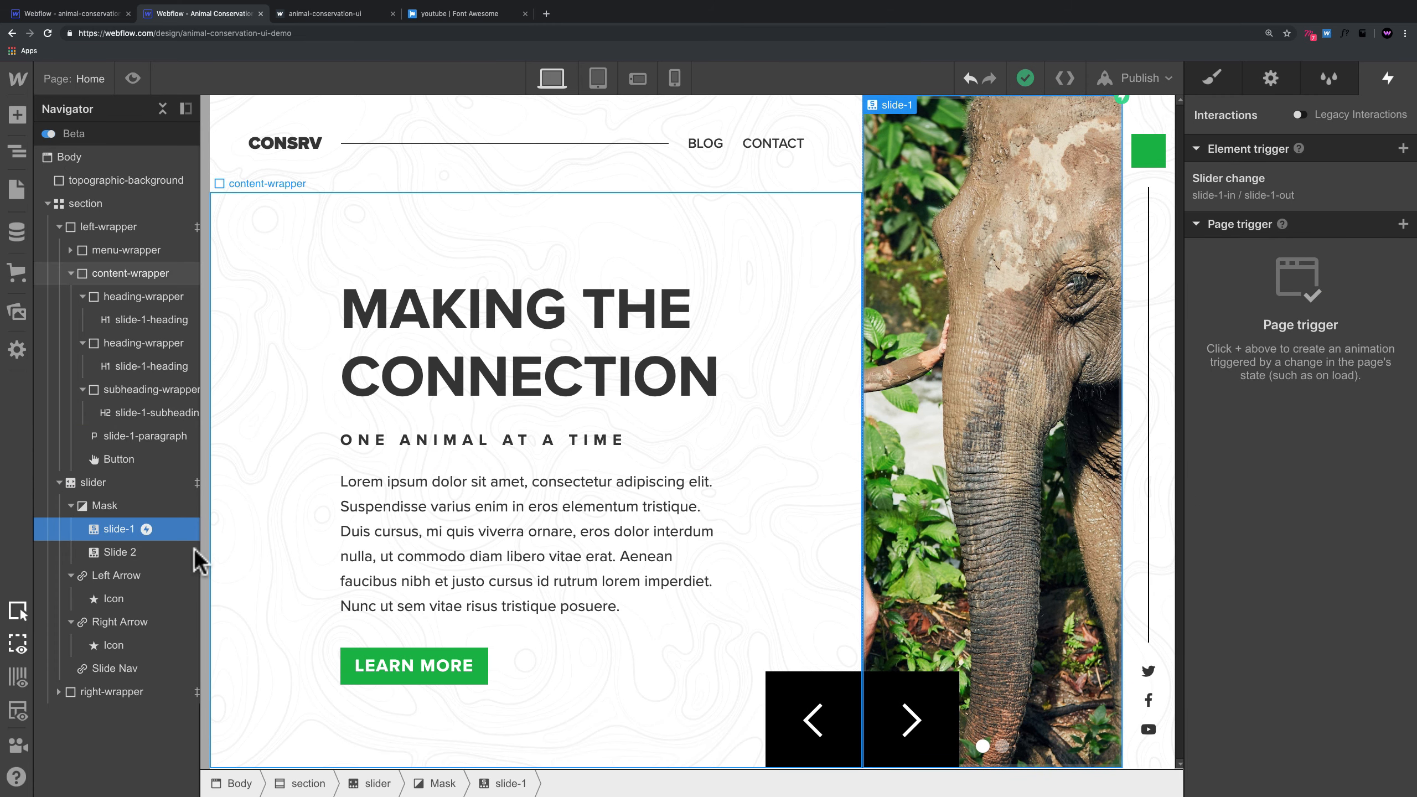
Step: Give the slider's second slide the class slide-2
click(134, 553)
key(s)
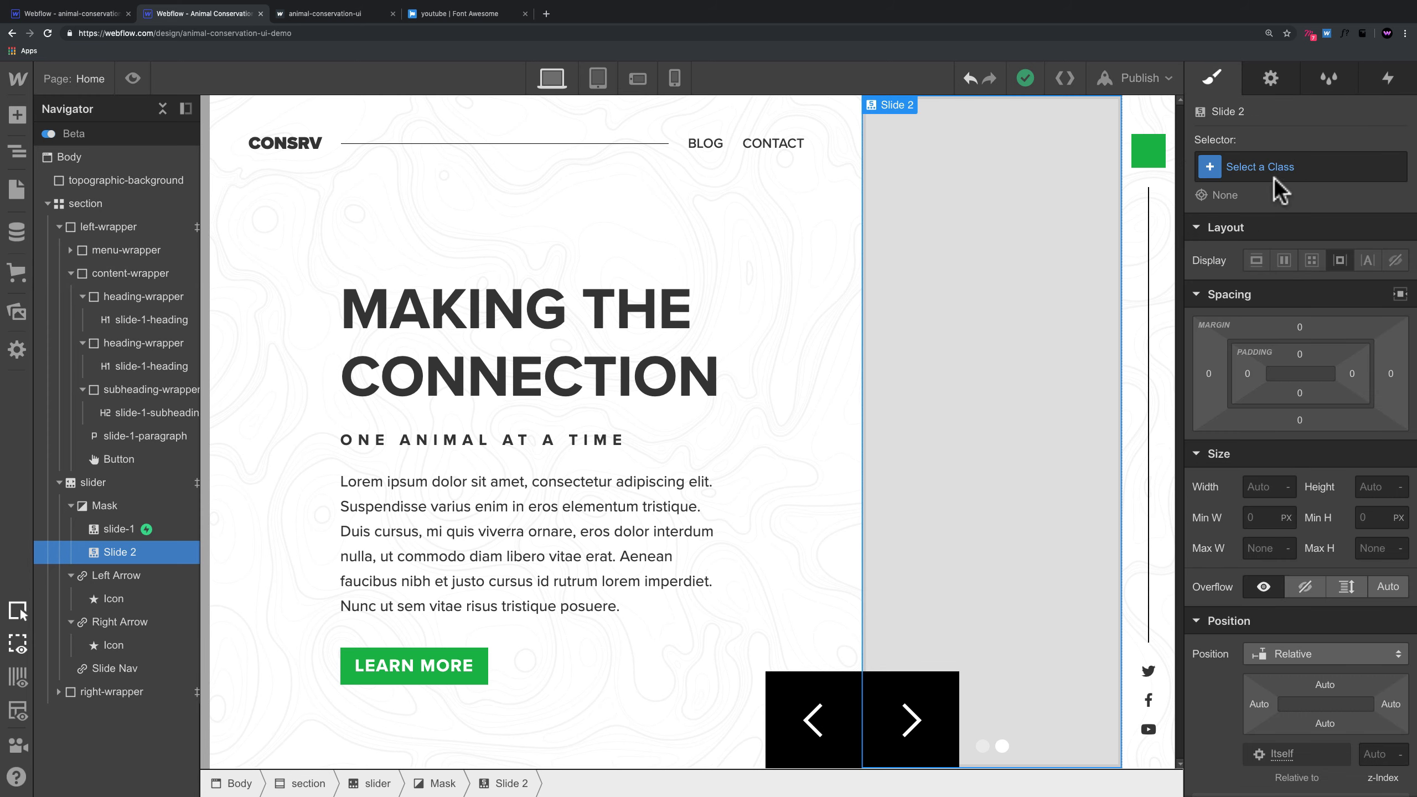
click(1258, 162)
text(slide-2)
key(Return)
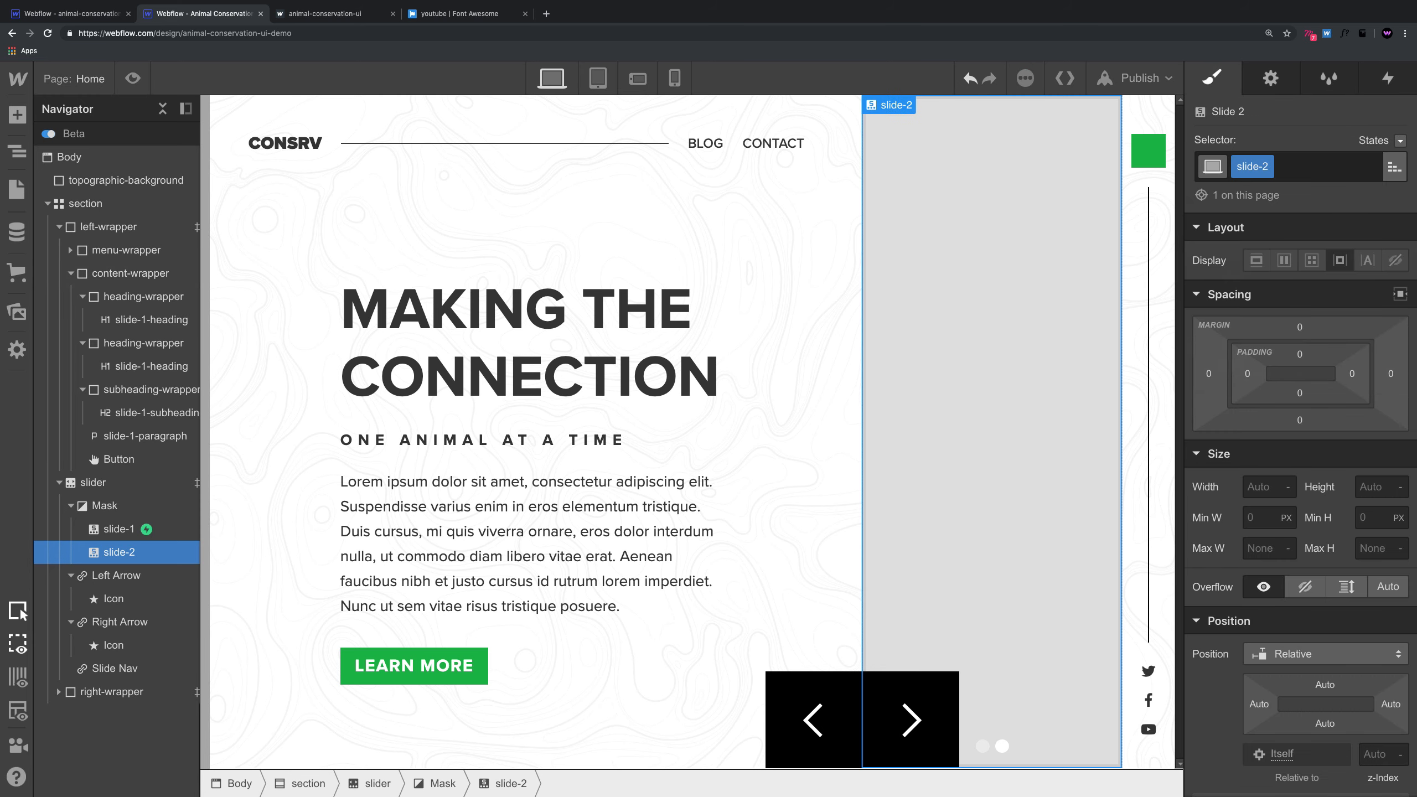
Step: Add a background image to slide-2 using the travelers-crossing-through-hanging photo from the site's assets
scroll(1377, 478, down, 8)
scroll(1361, 471, down, 7)
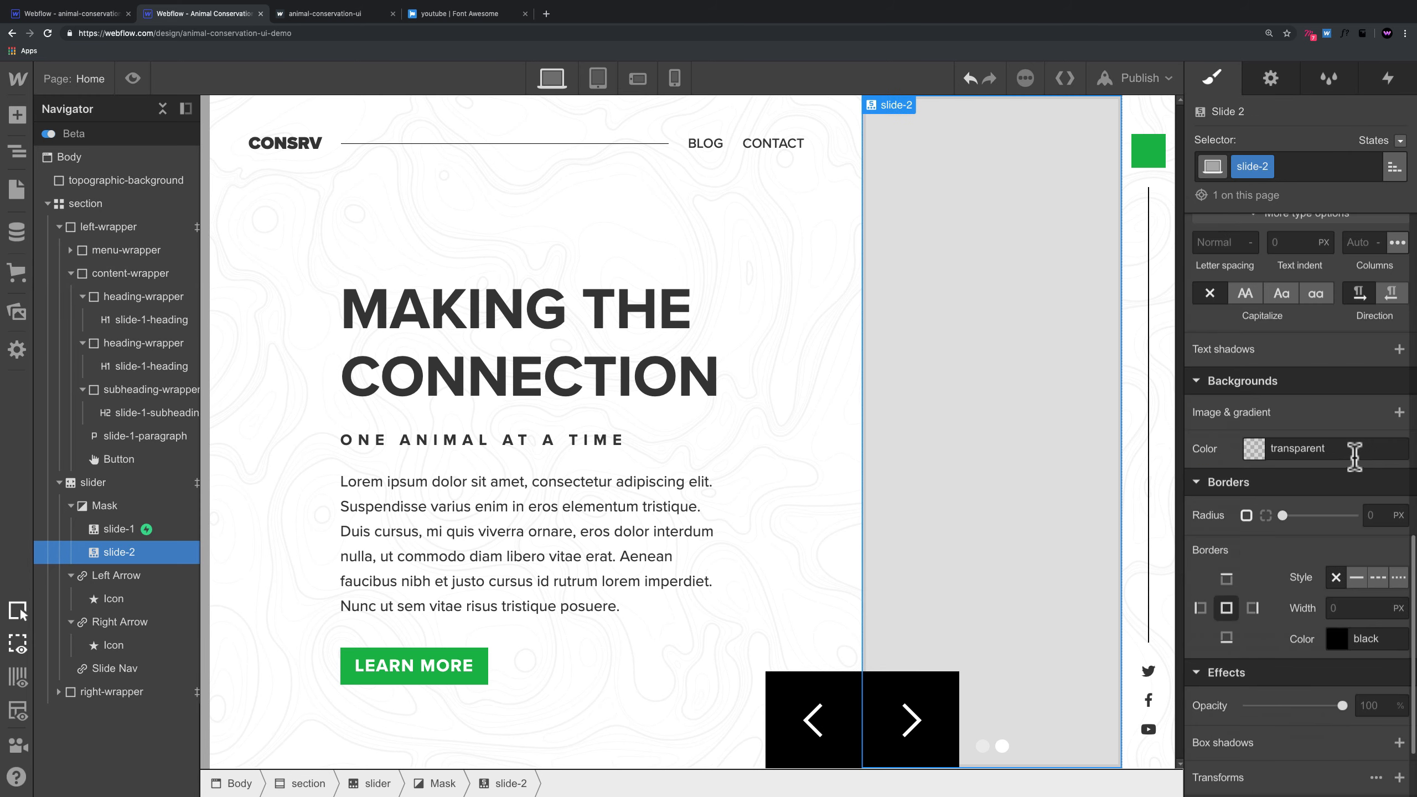
click(1399, 412)
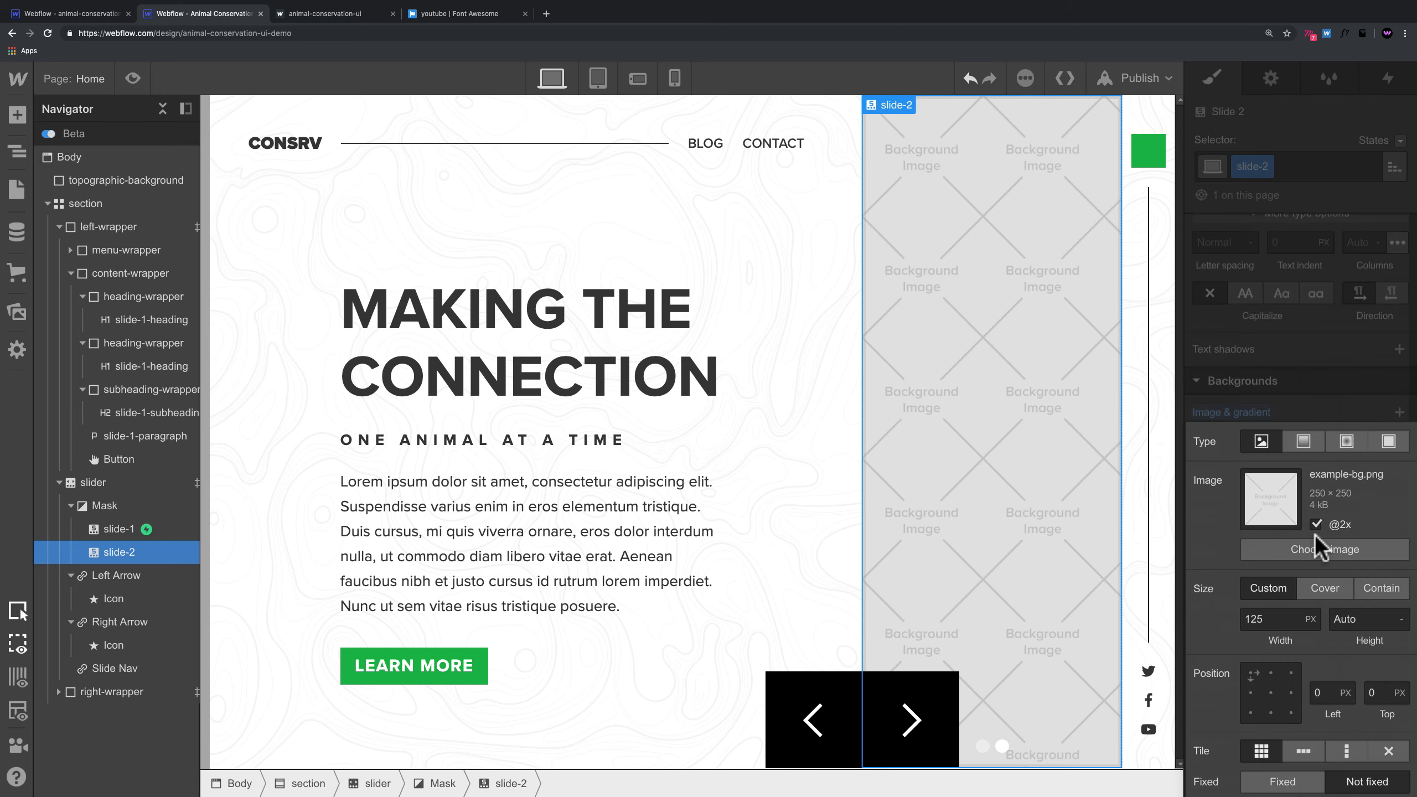
click(1325, 549)
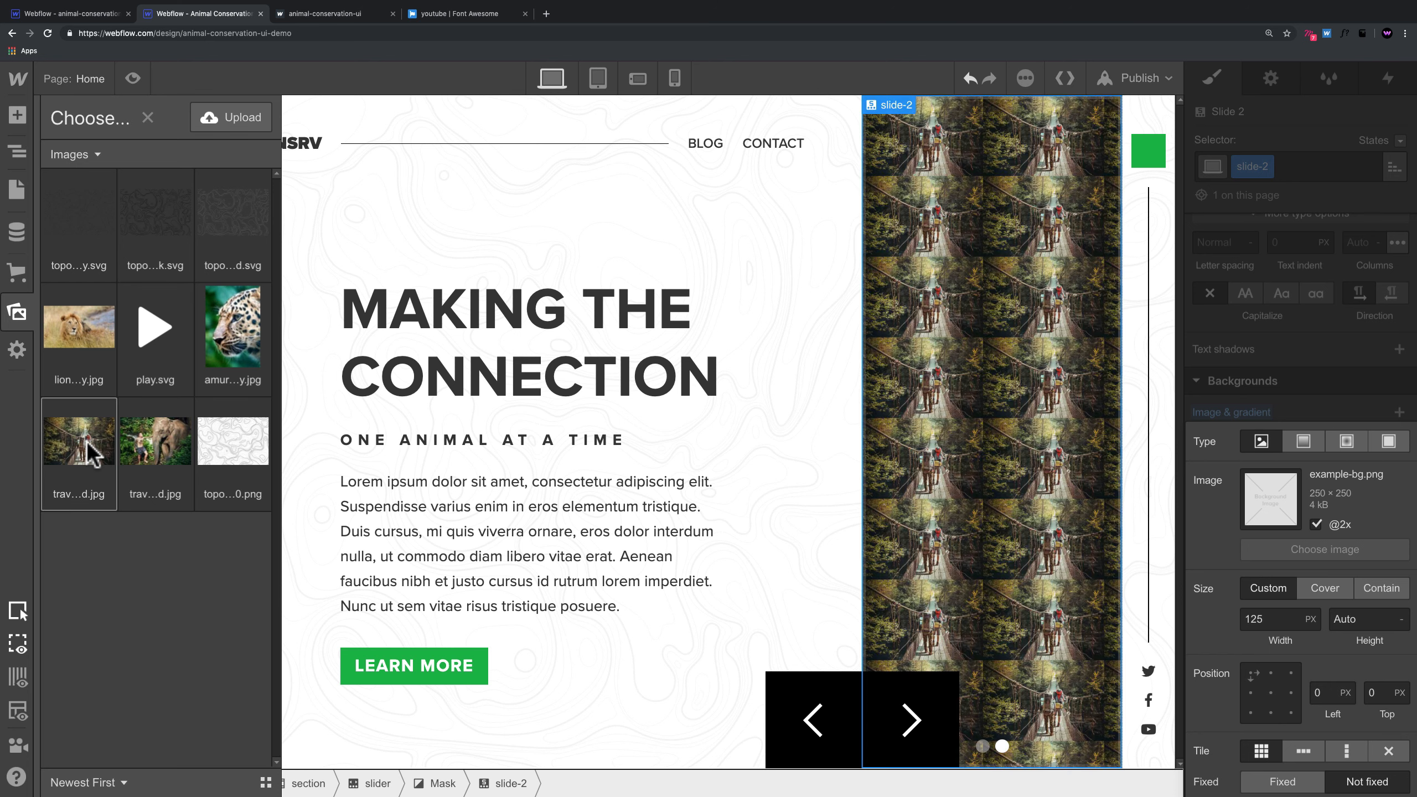
click(86, 442)
Step: Set slide-2's background image to Cover, centred at 50% left and 50% top, without tiling, and close its settings
click(1318, 588)
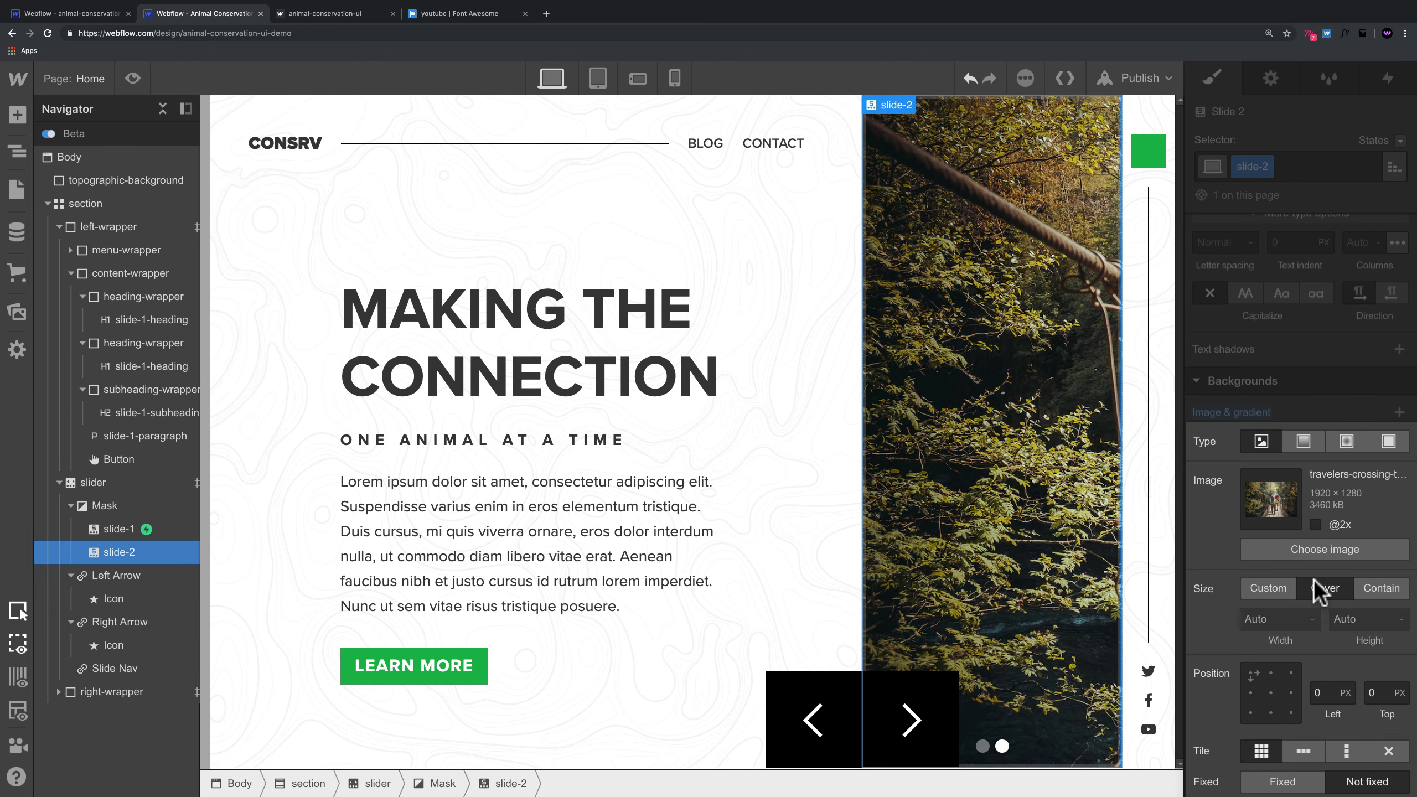
click(1270, 692)
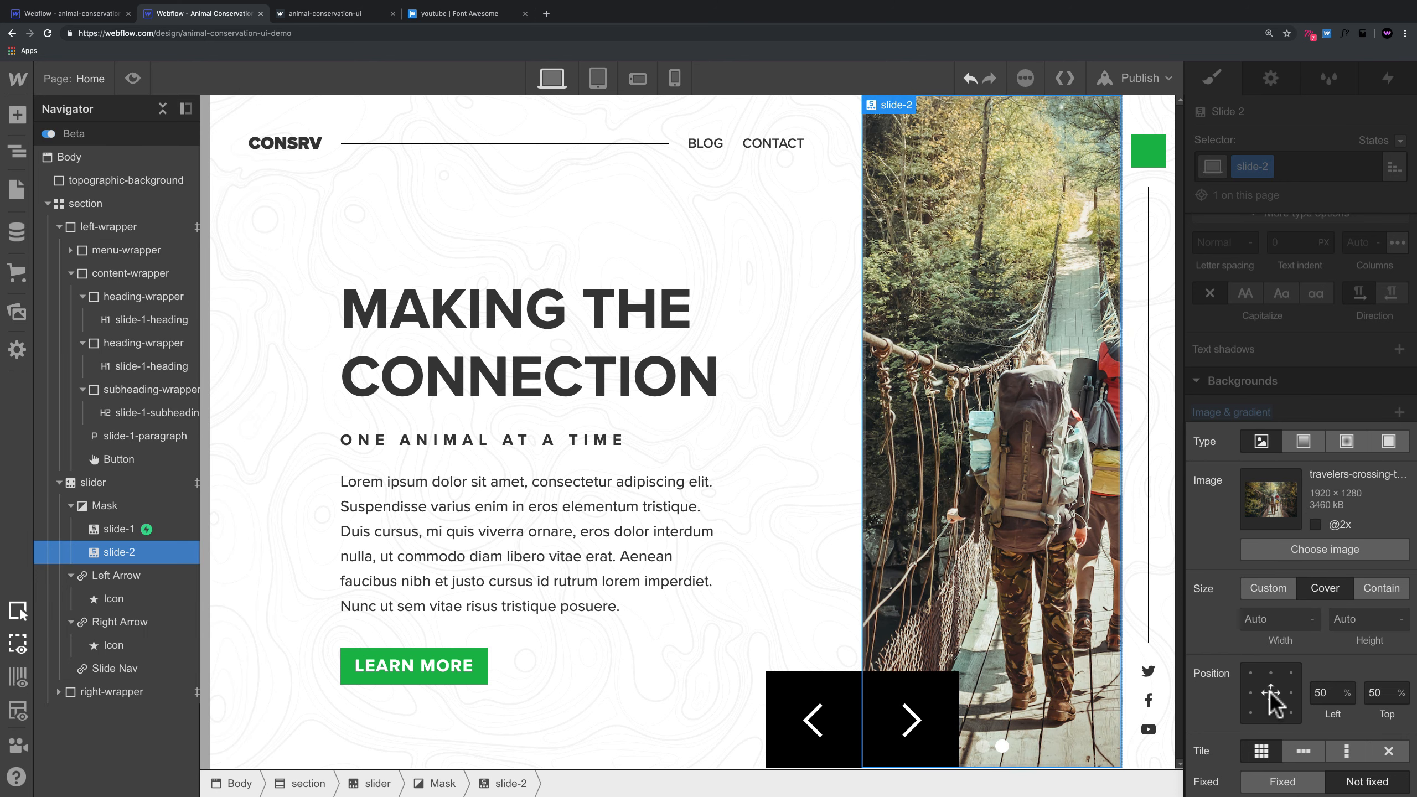
click(1389, 752)
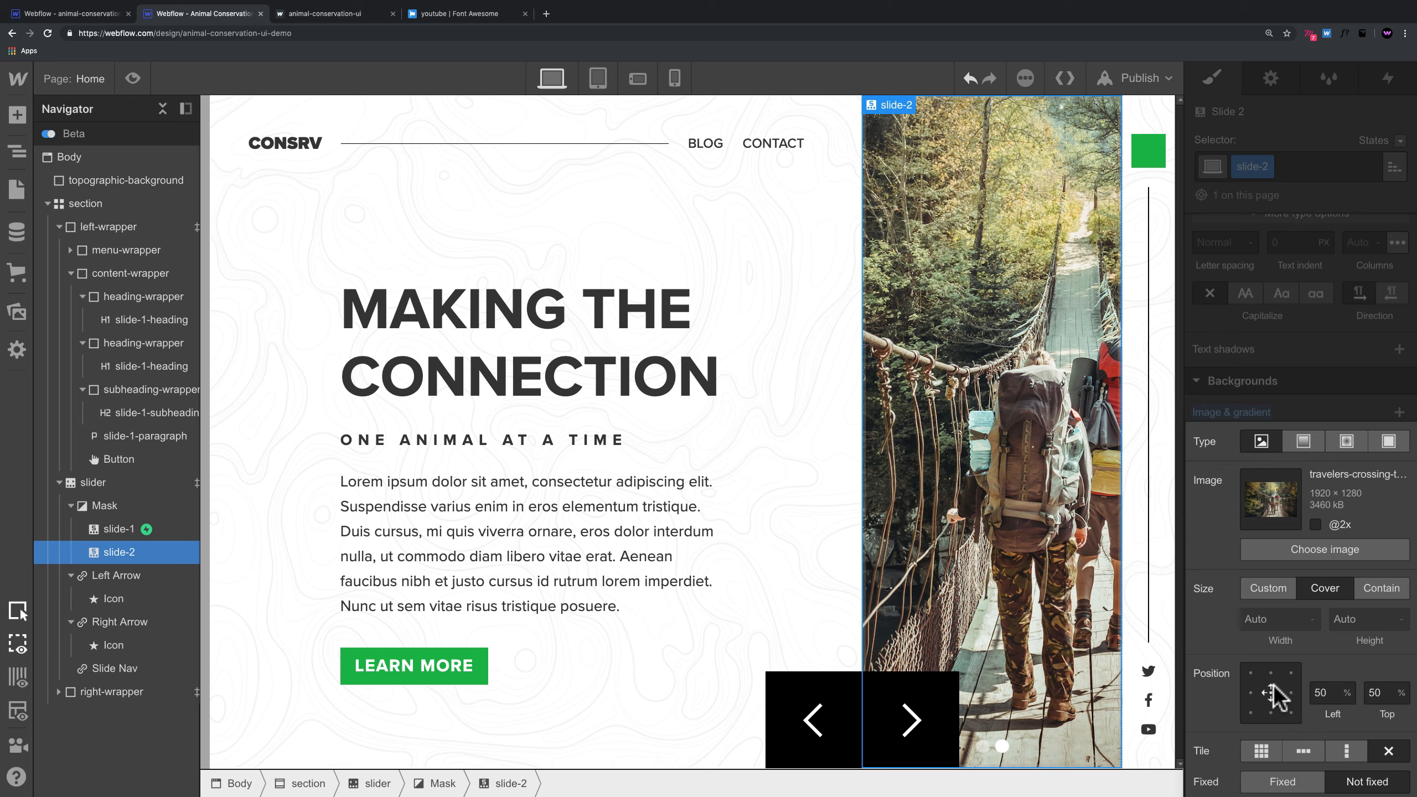
click(1302, 414)
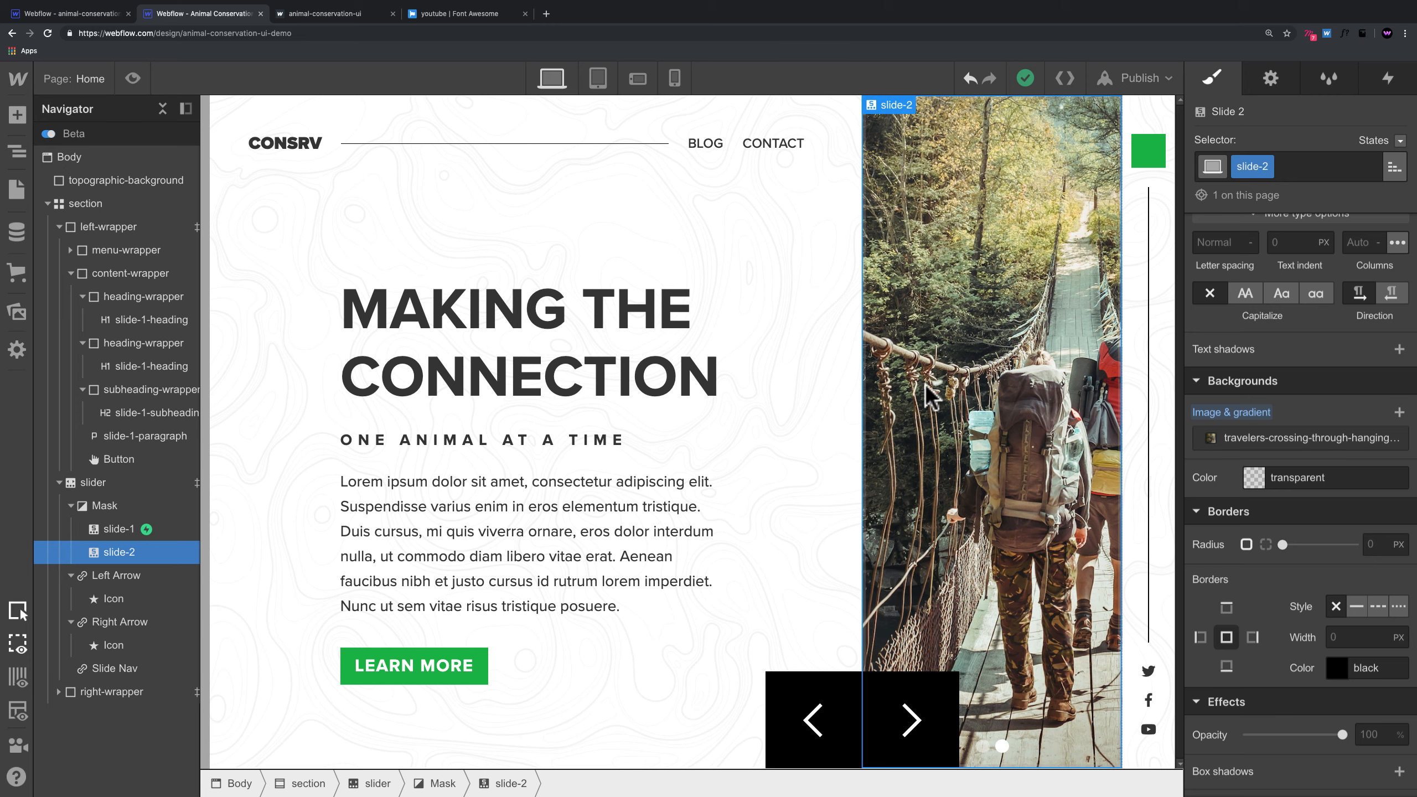
Step: Copy the MAKING THE heading and paste the duplicate inside the same heading-wrapper
click(557, 298)
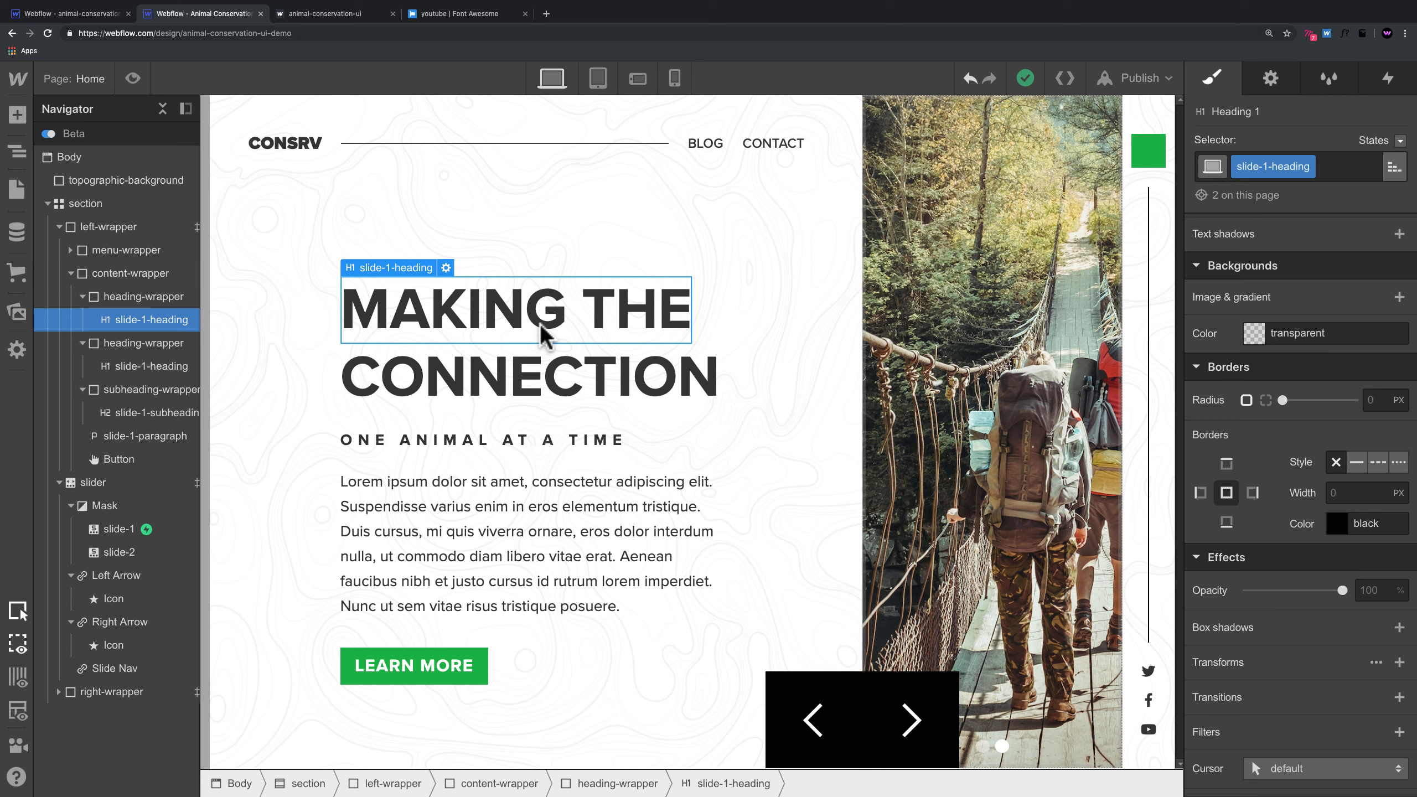
click(146, 293)
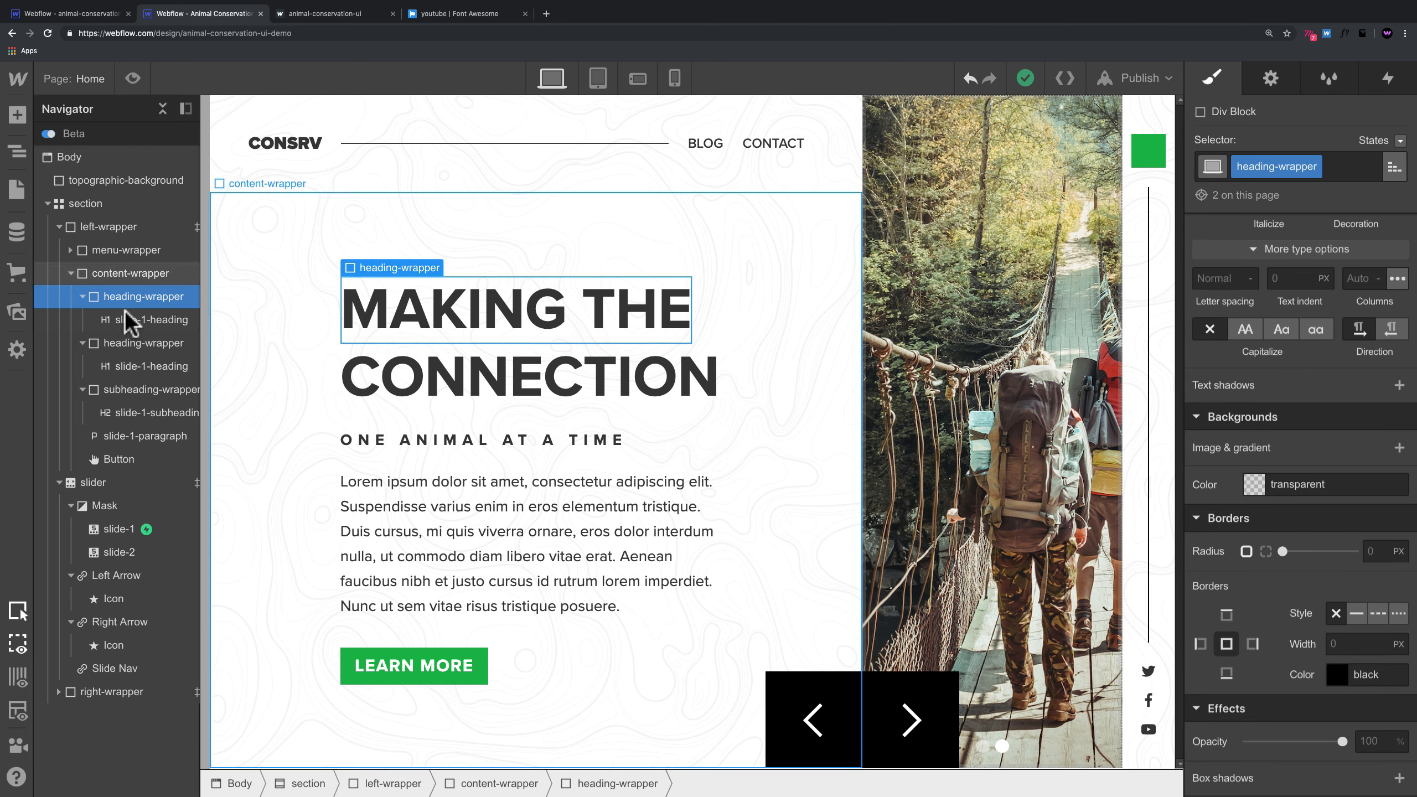
click(147, 322)
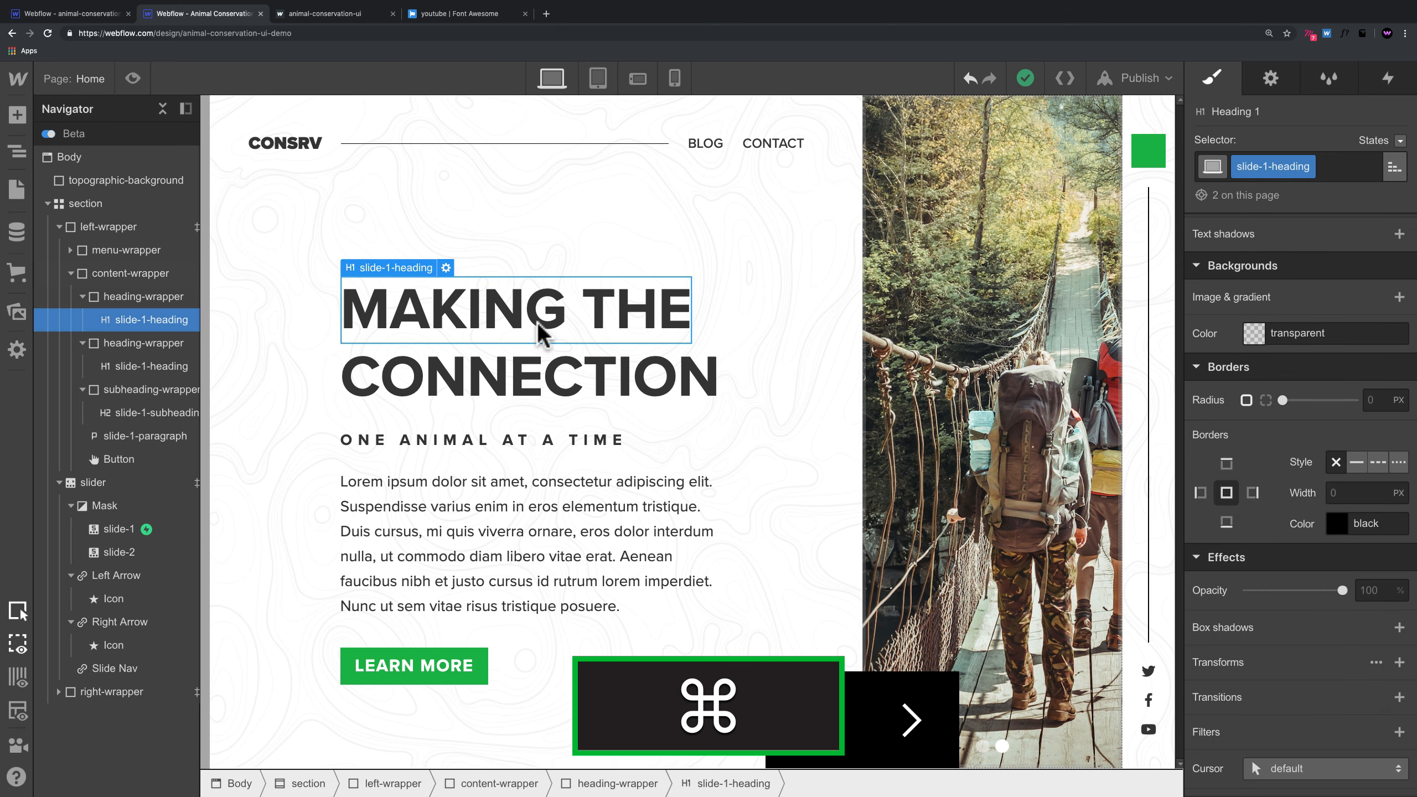
key(super+c)
key(super+v)
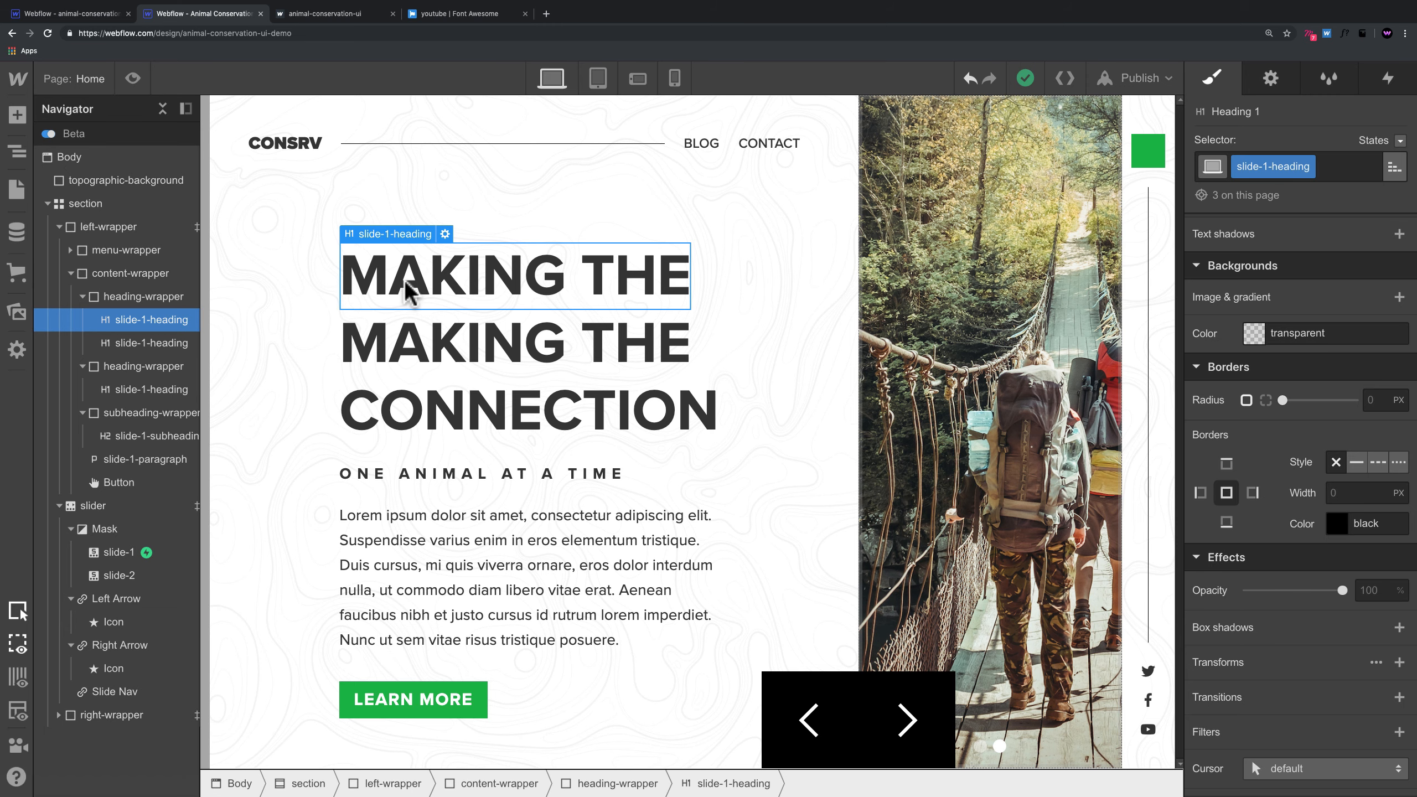
Step: Set the position of the heading-wrapper holding the two MAKING THE headings to Relative
click(154, 295)
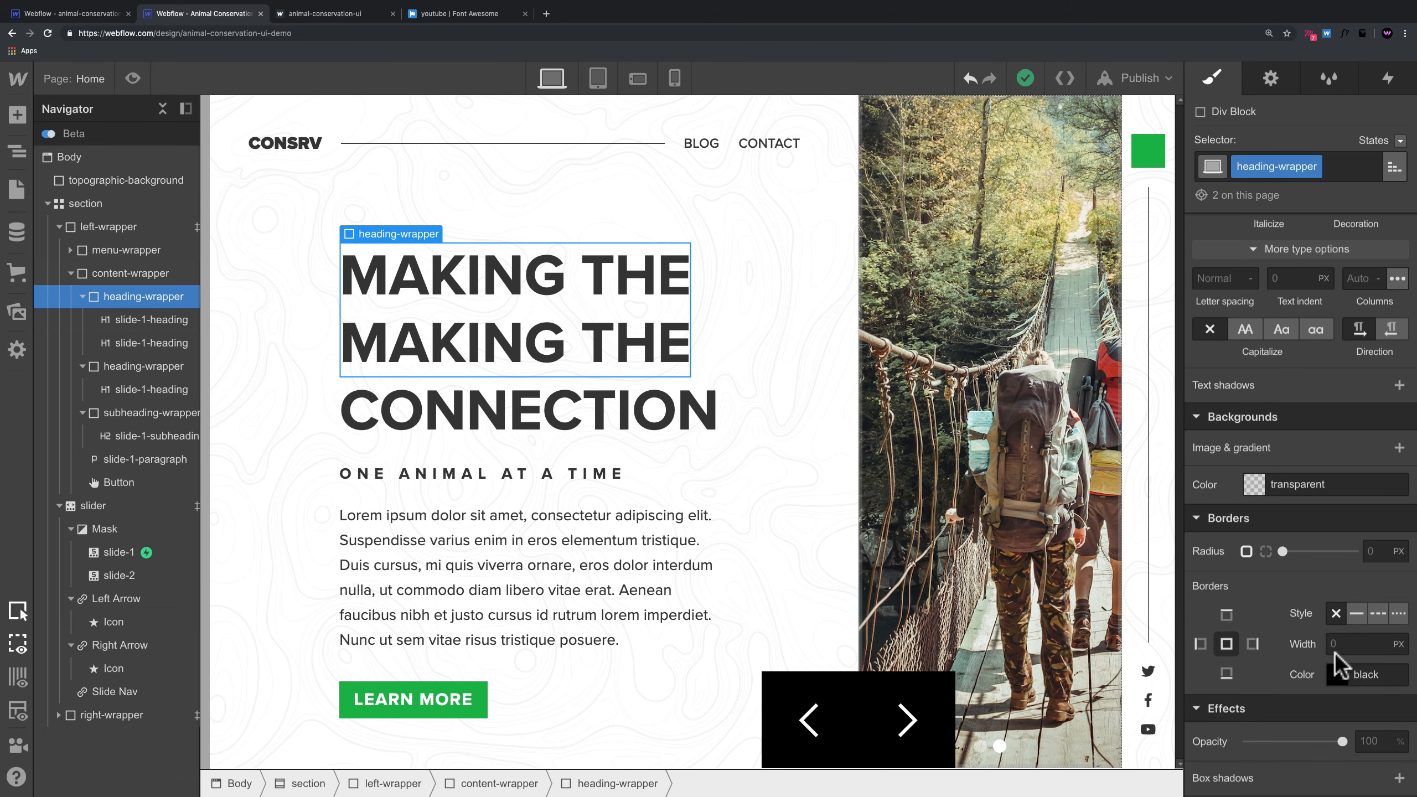
scroll(1333, 658, up, 3)
scroll(1331, 651, up, 4)
scroll(1331, 648, down, 7)
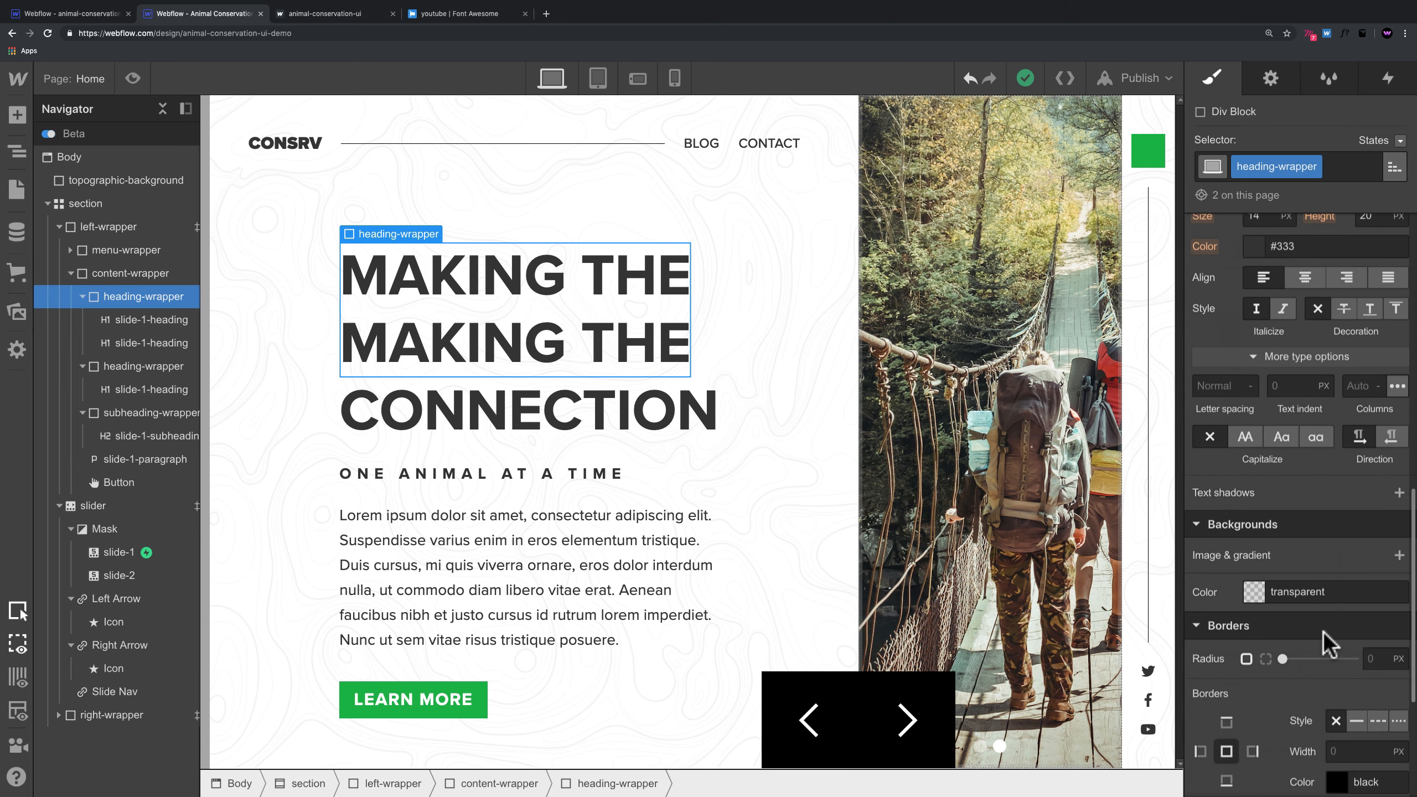
scroll(1330, 648, up, 6)
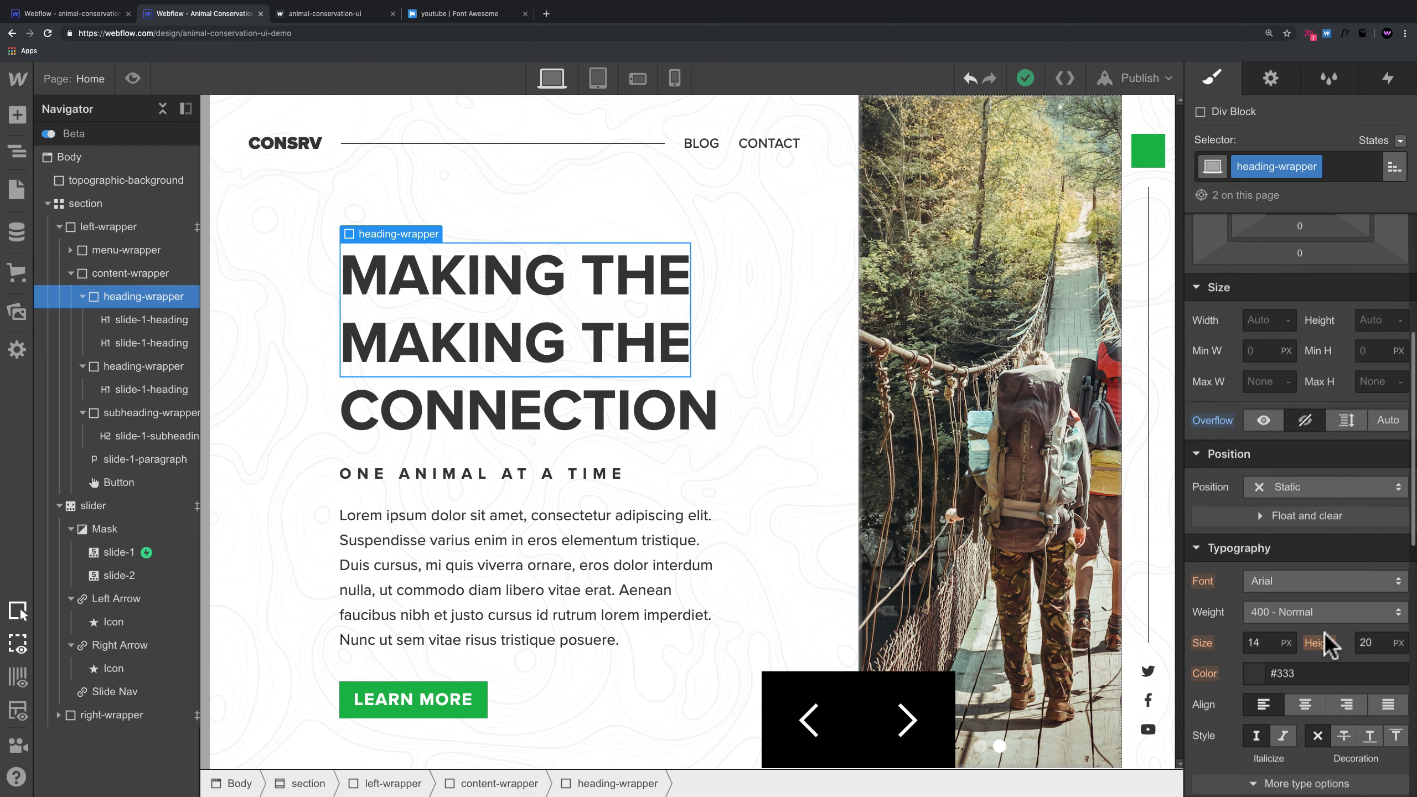
click(1291, 501)
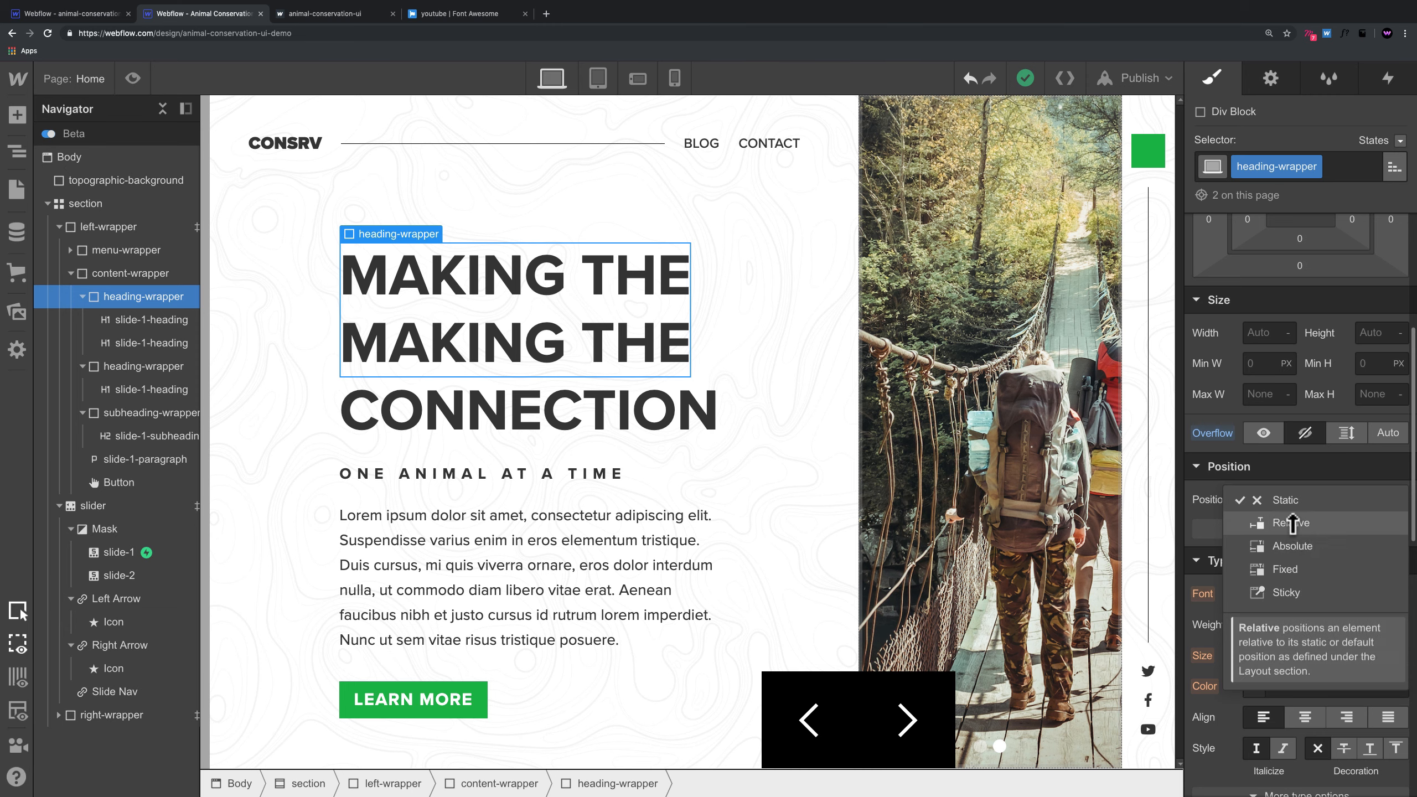
click(1291, 523)
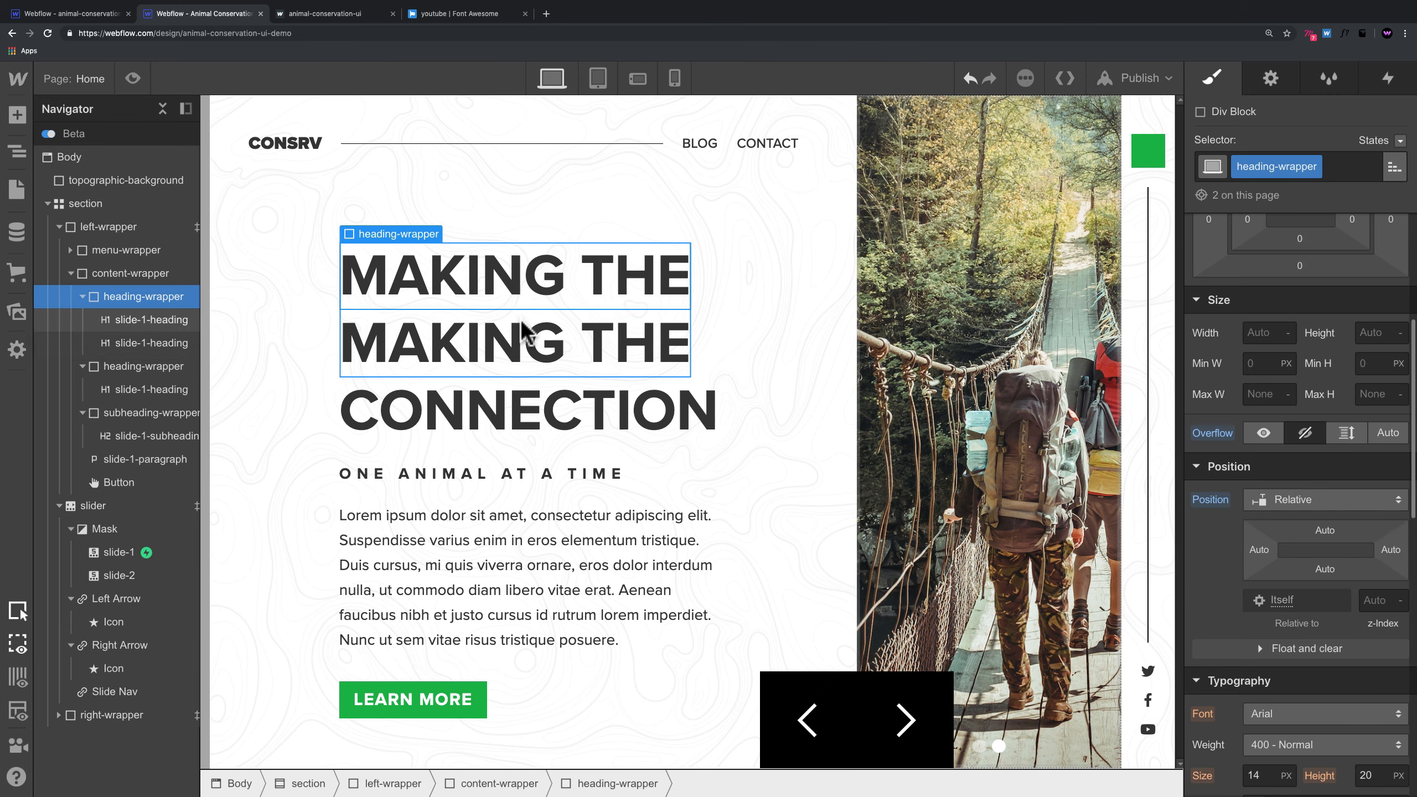
Step: Duplicate the class of the lower MAKING THE heading as slide-2-heading
click(530, 339)
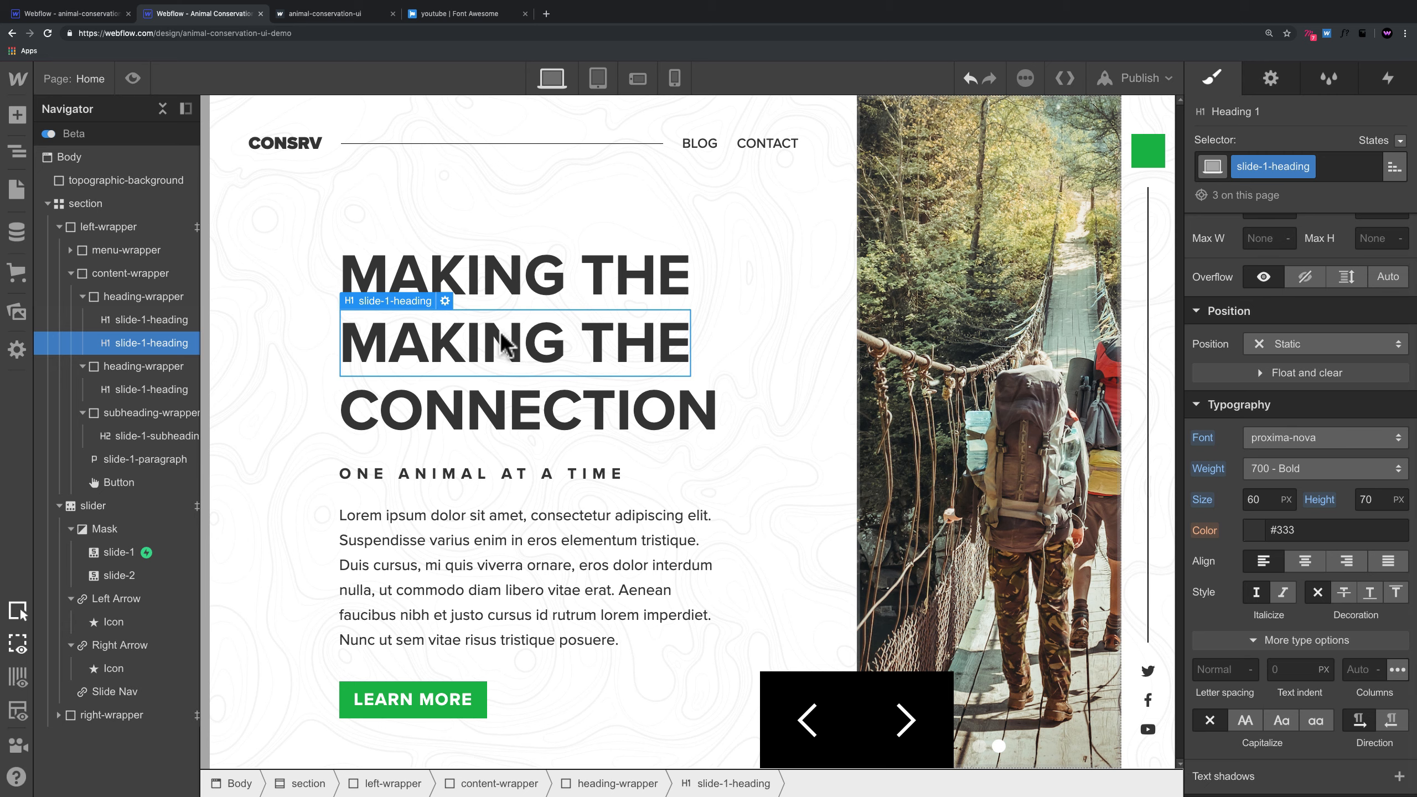
click(1308, 168)
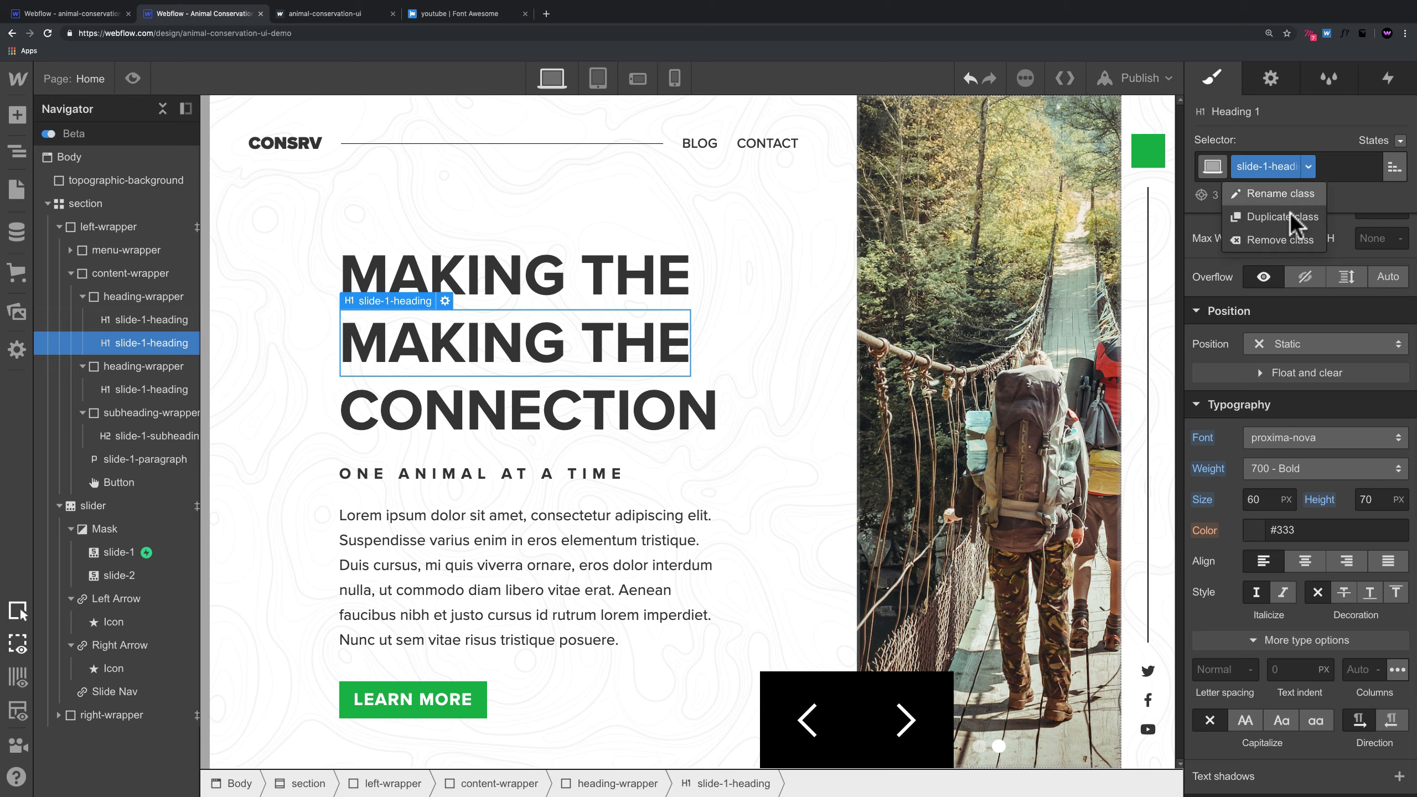
click(1296, 223)
drag(1267, 165, 1345, 166)
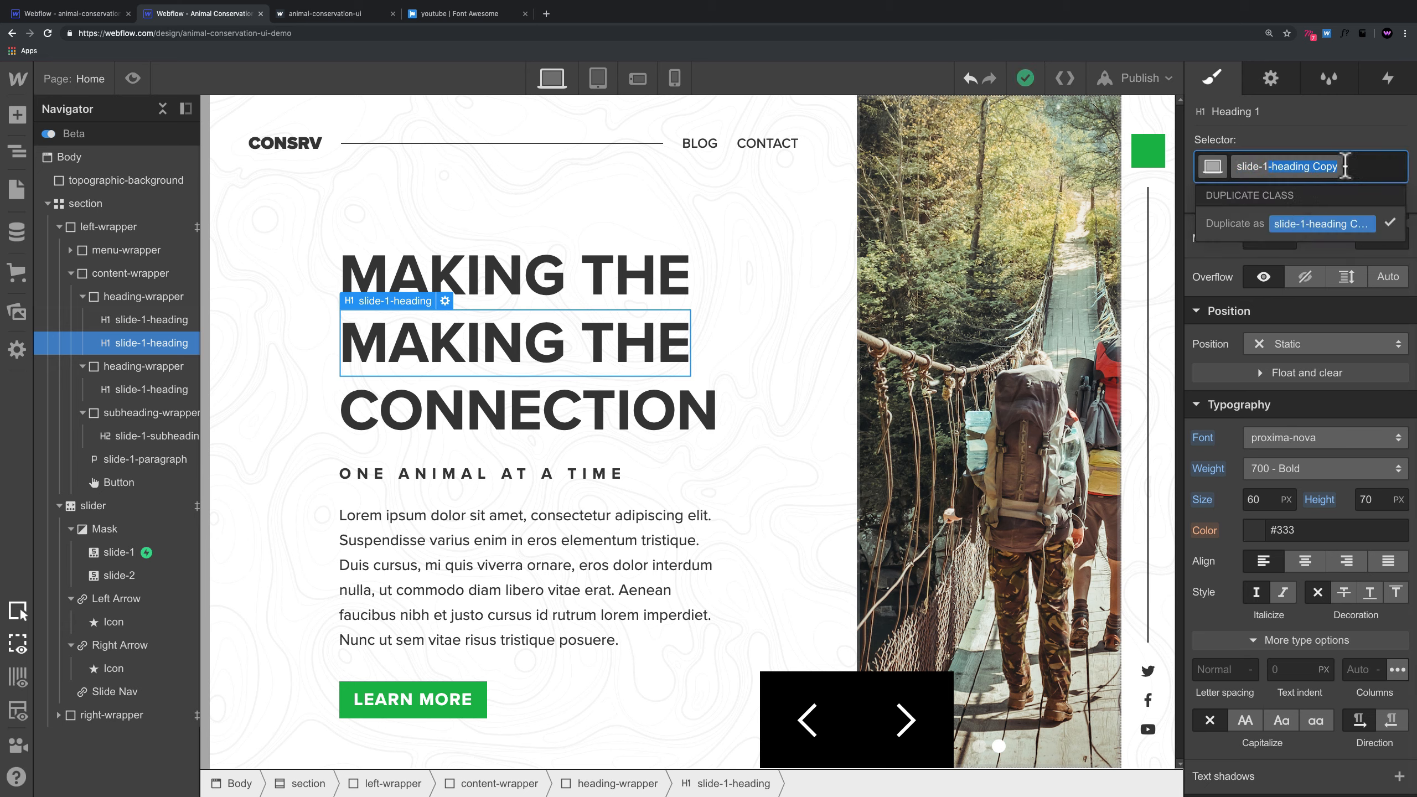
key(BackSpace)
key(BackSpace)
text(2-heading)
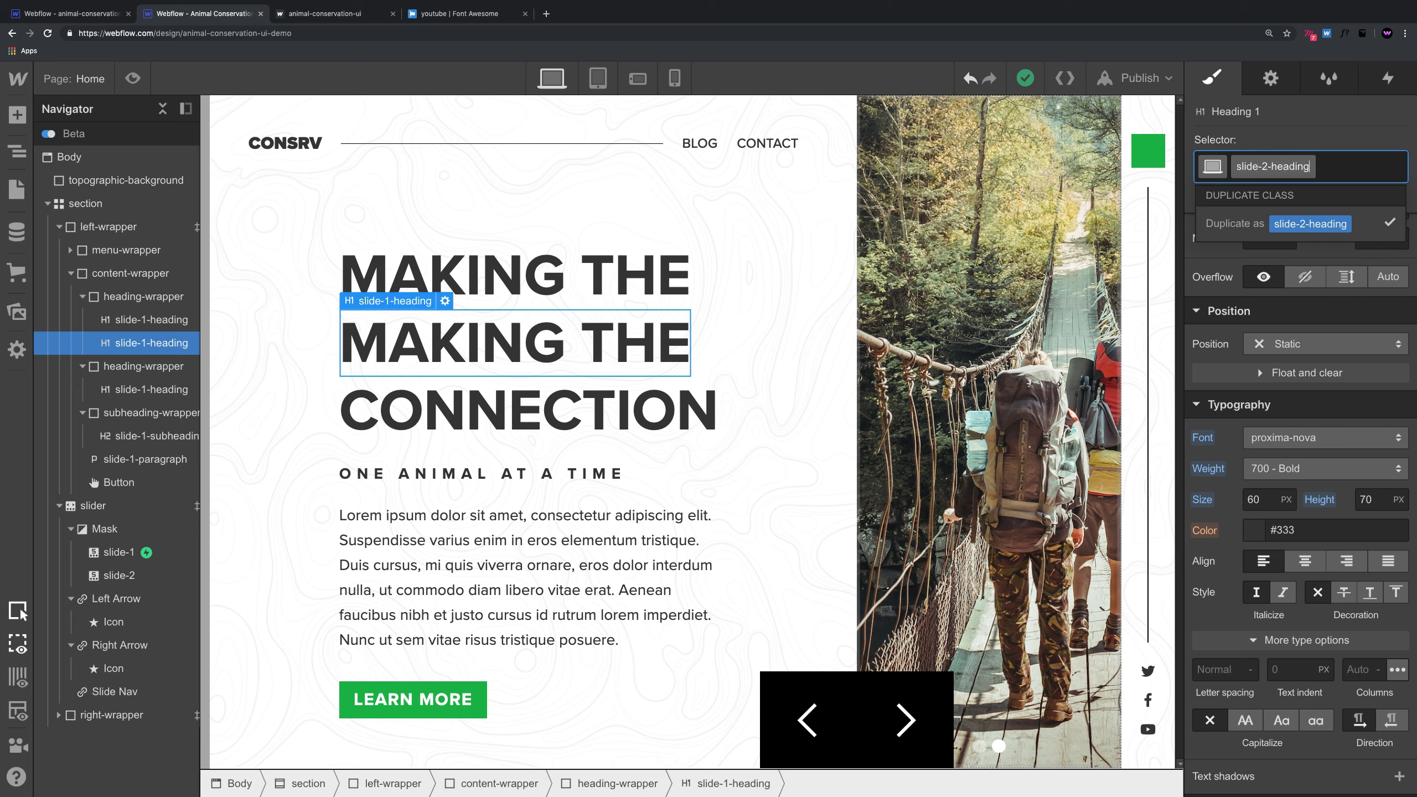
key(Return)
Step: Set slide-2-heading's position to Absolute with offsets of 0% on all four sides, covering its heading-wrapper
scroll(1330, 433, up, 1)
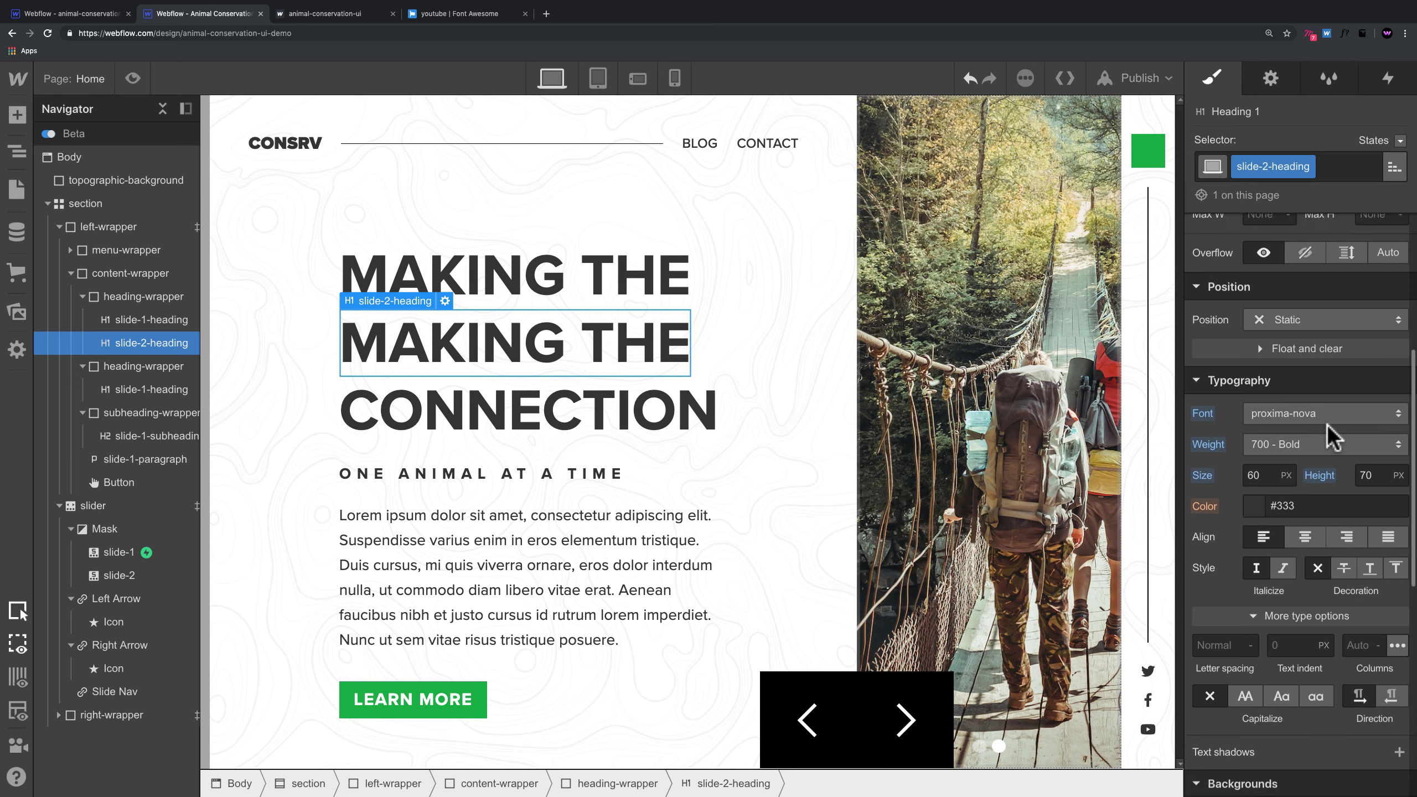
click(1305, 397)
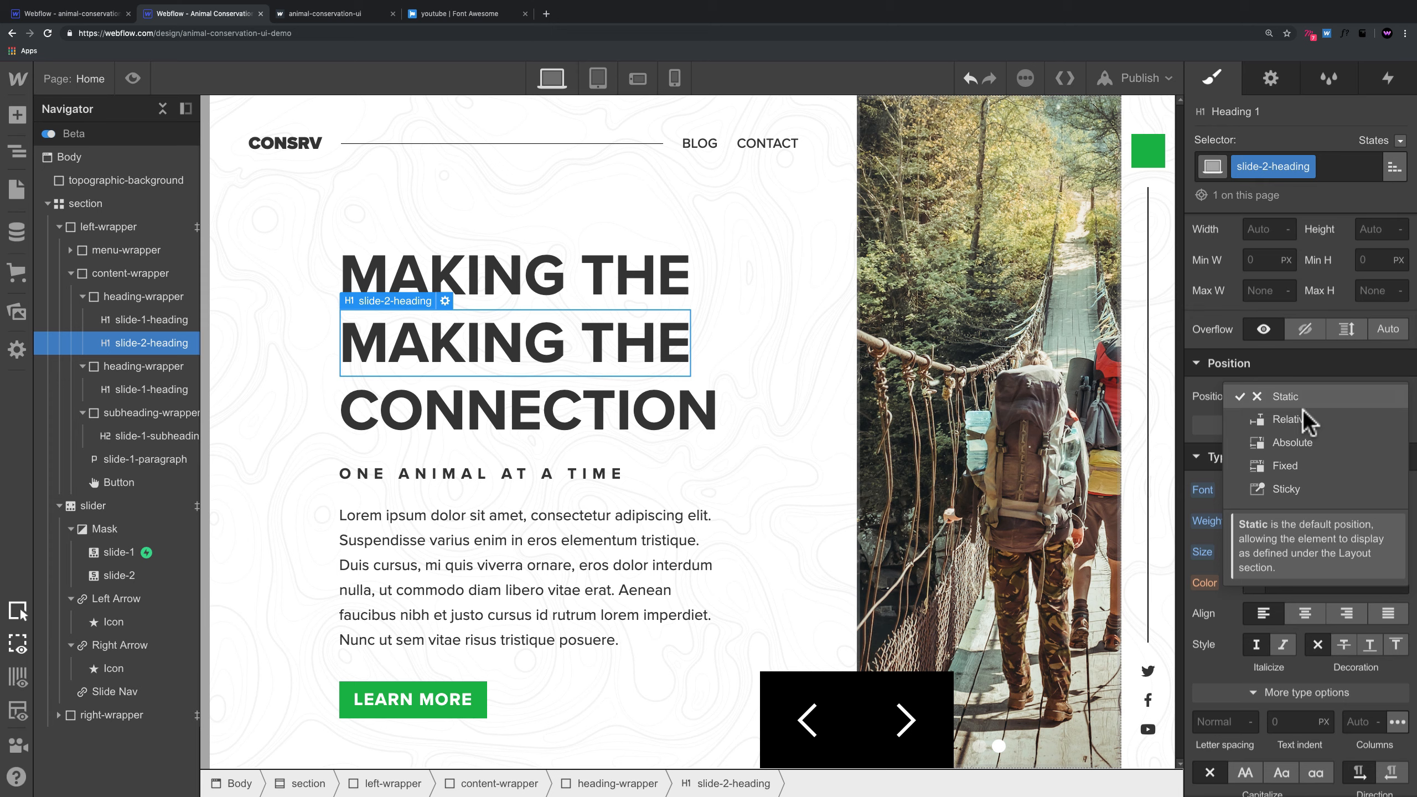
click(1295, 445)
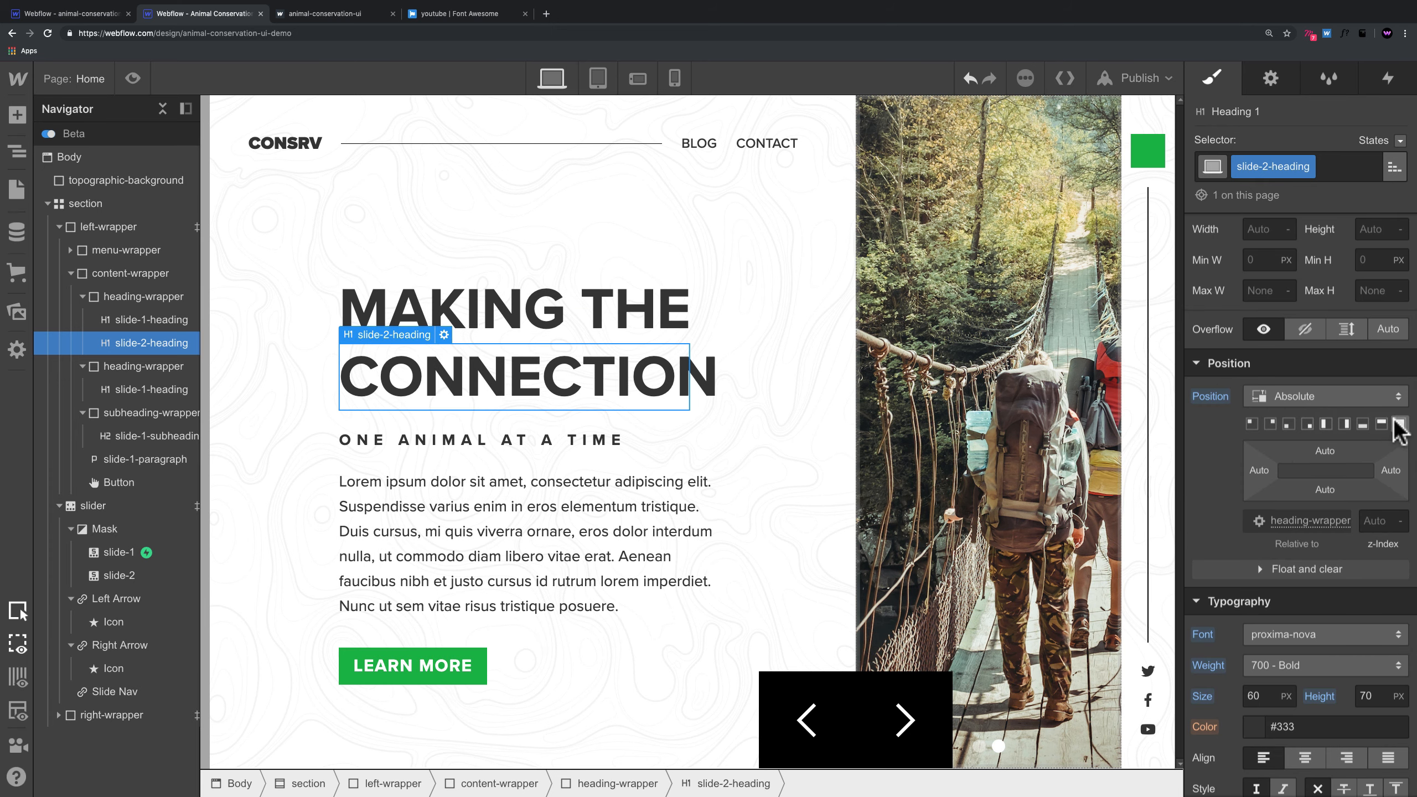
click(1399, 425)
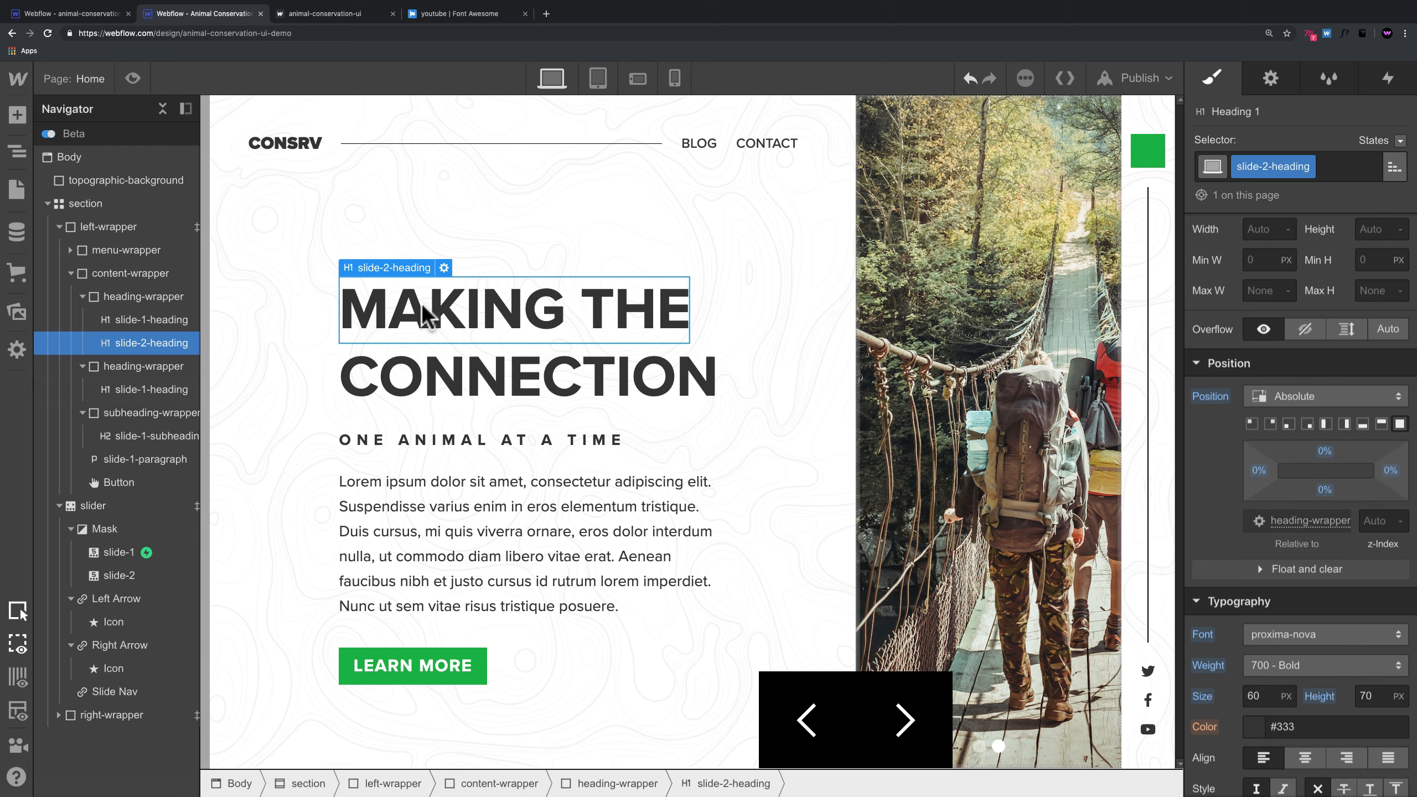
Step: Replace the text of the slide-2-heading in the first heading-wrapper with INTO THE
double_click(441, 316)
key(super+a)
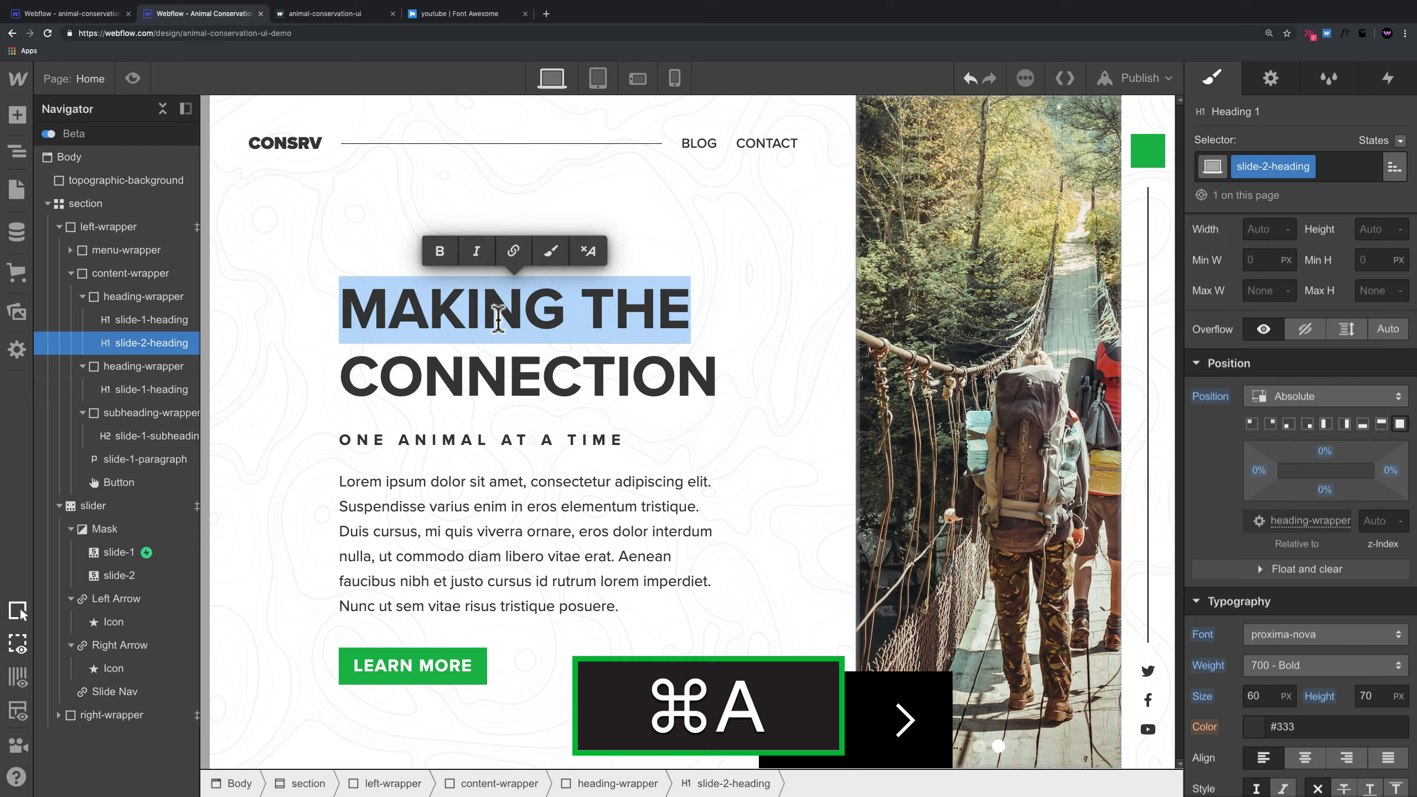
click(333, 241)
click(139, 321)
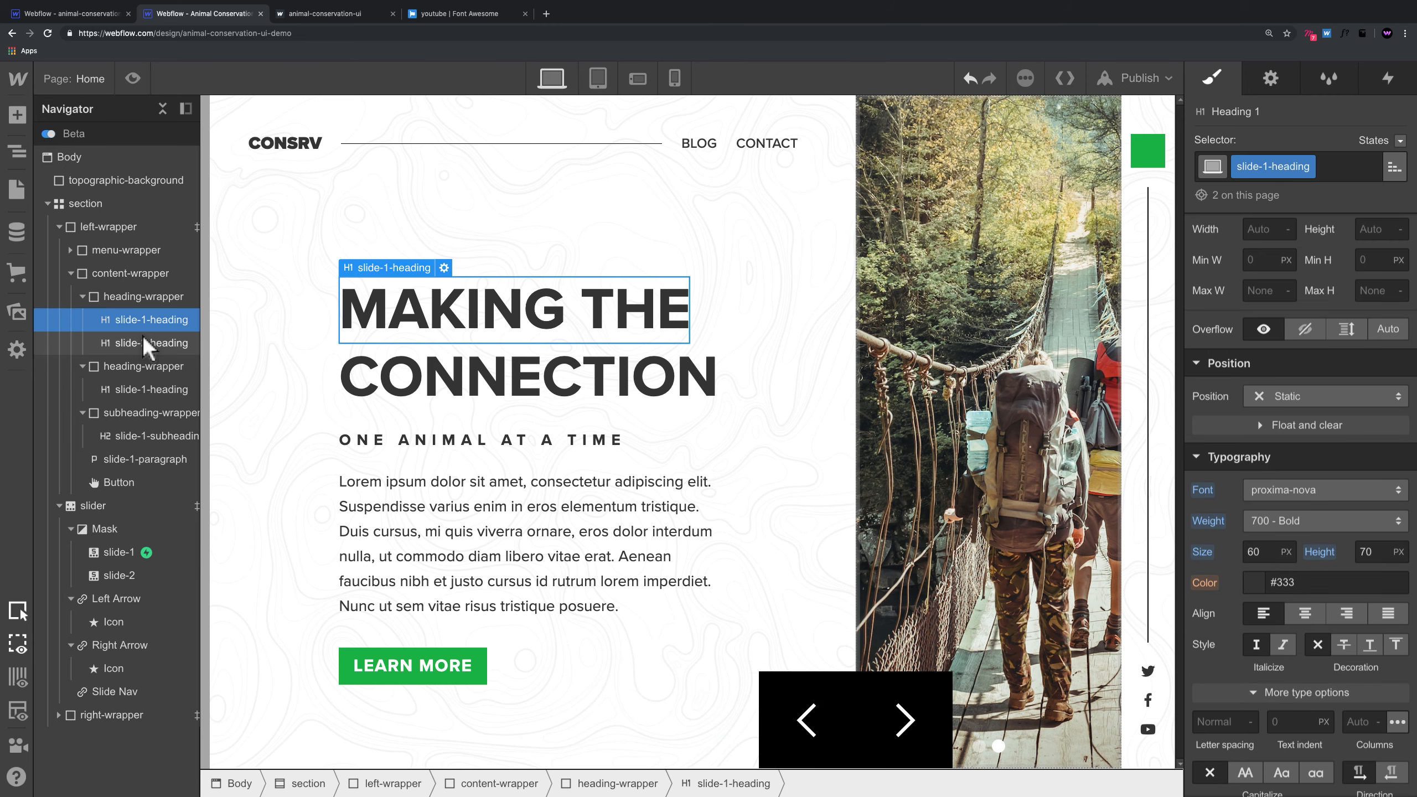
click(143, 337)
double_click(463, 313)
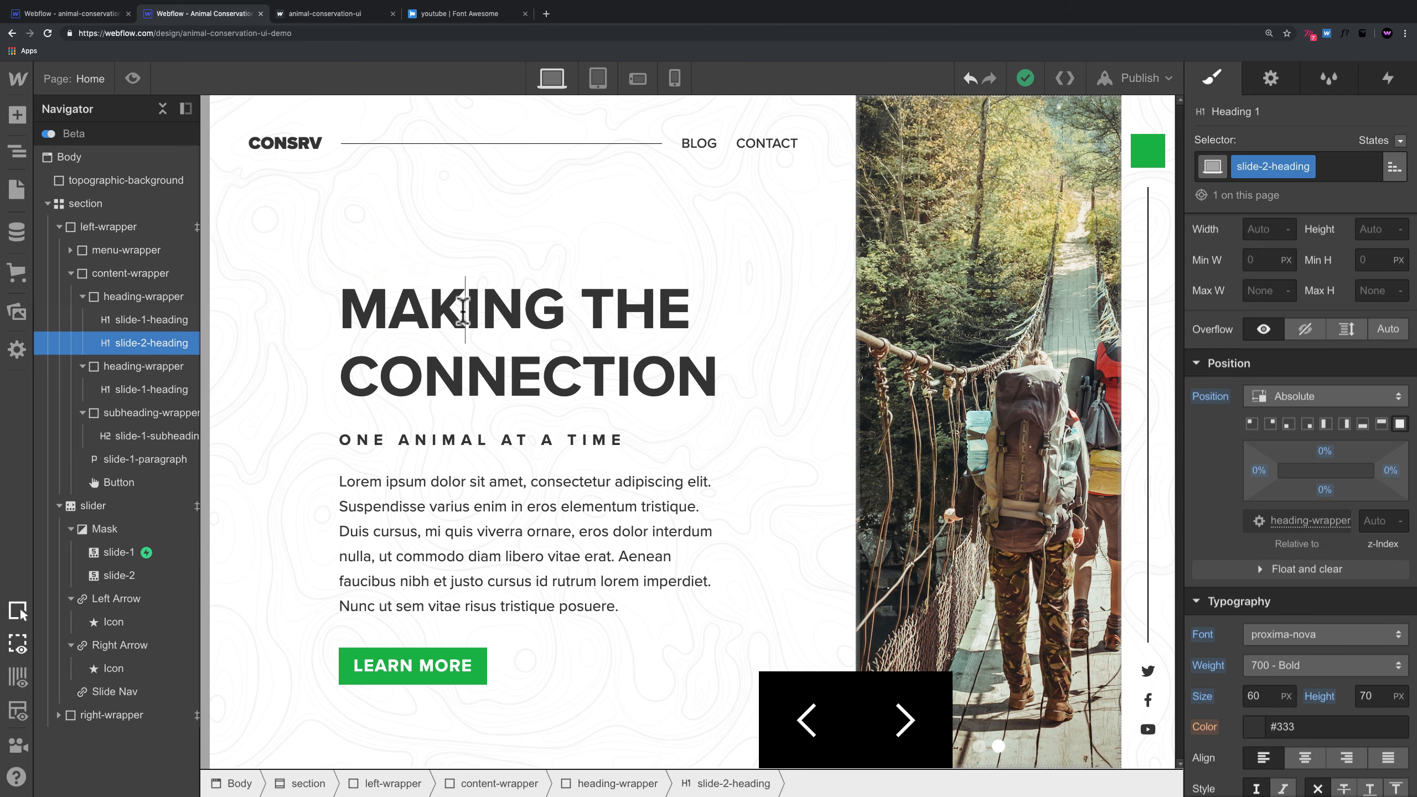
key(super+a)
text(INTO)
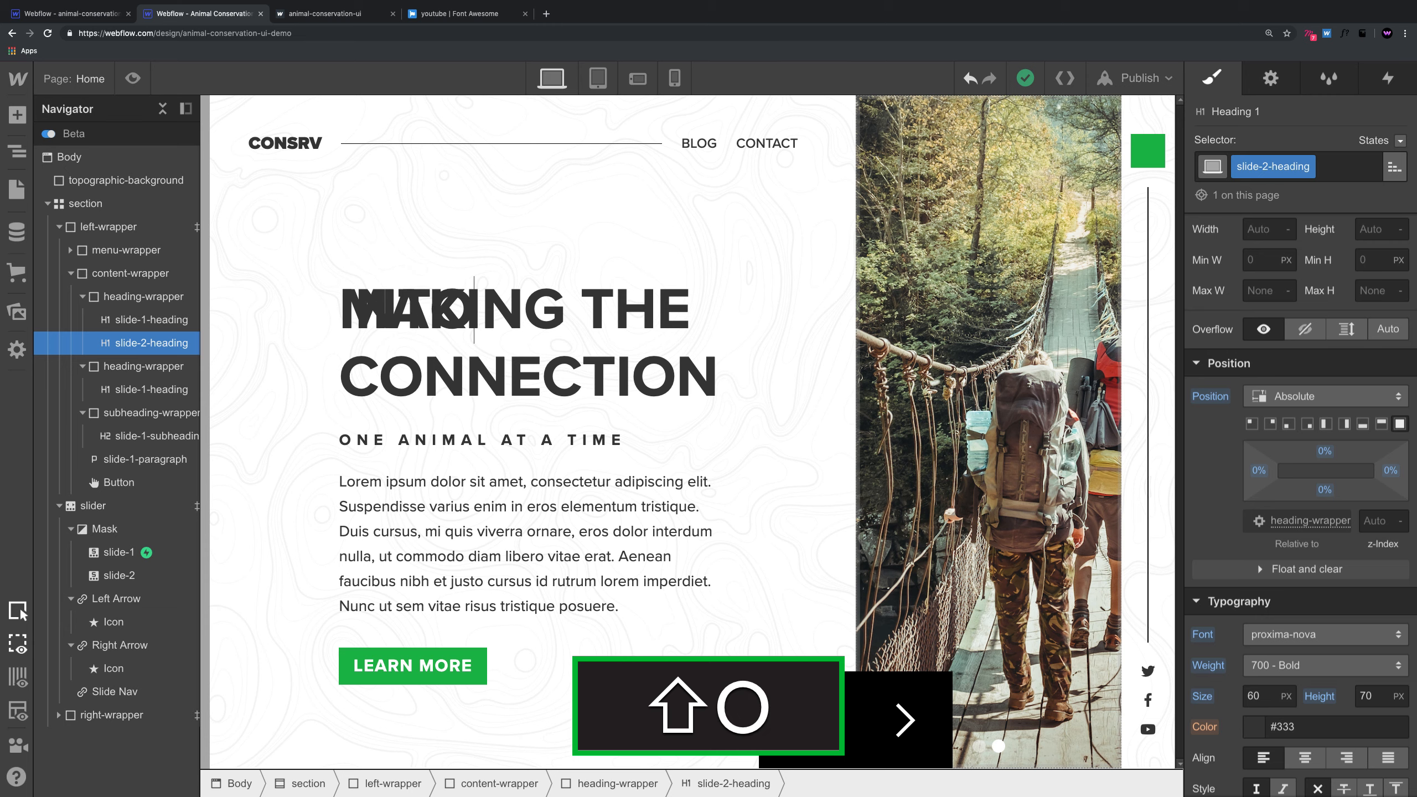
text( THE)
click(467, 260)
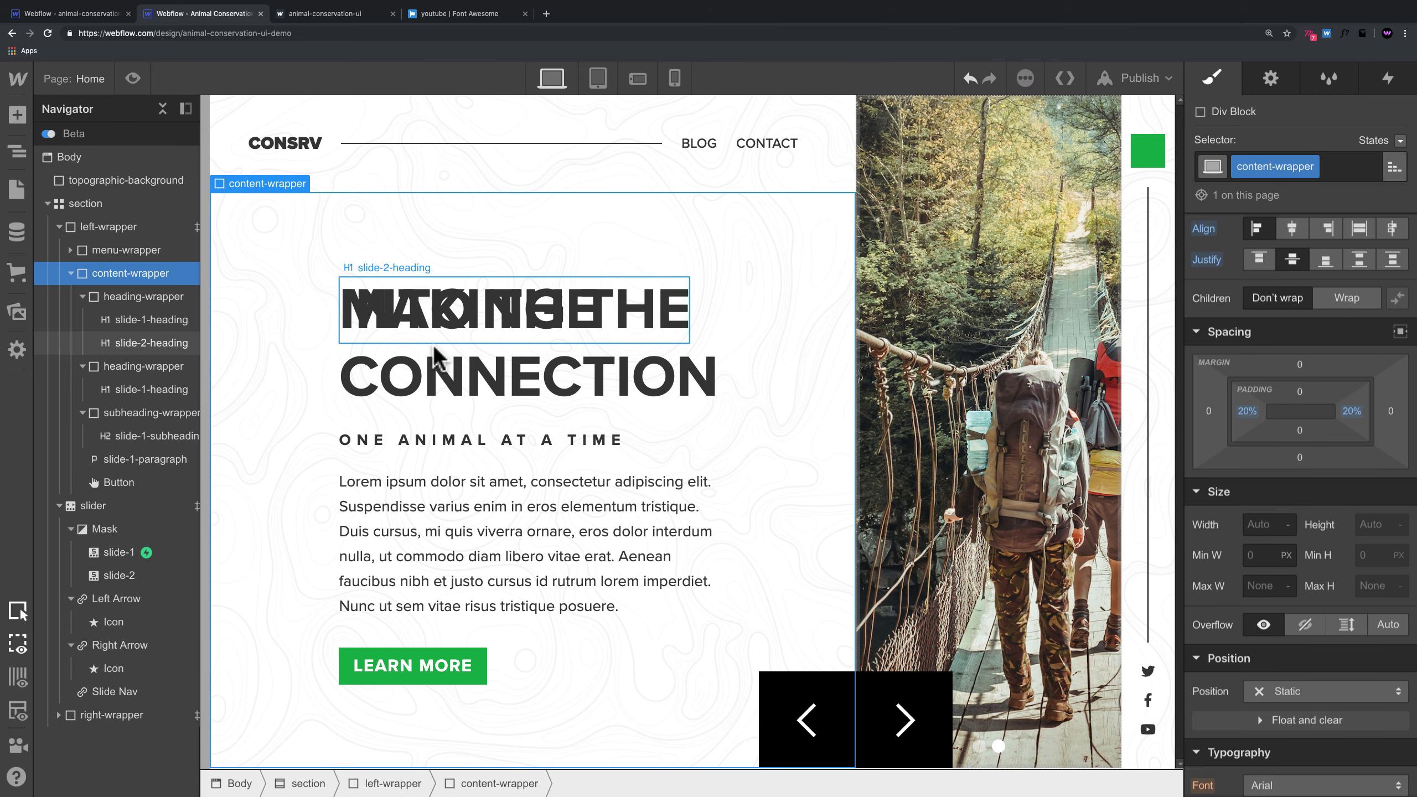
Step: Copy the CONNECTION heading and paste the duplicate inside the same heading-wrapper
click(477, 383)
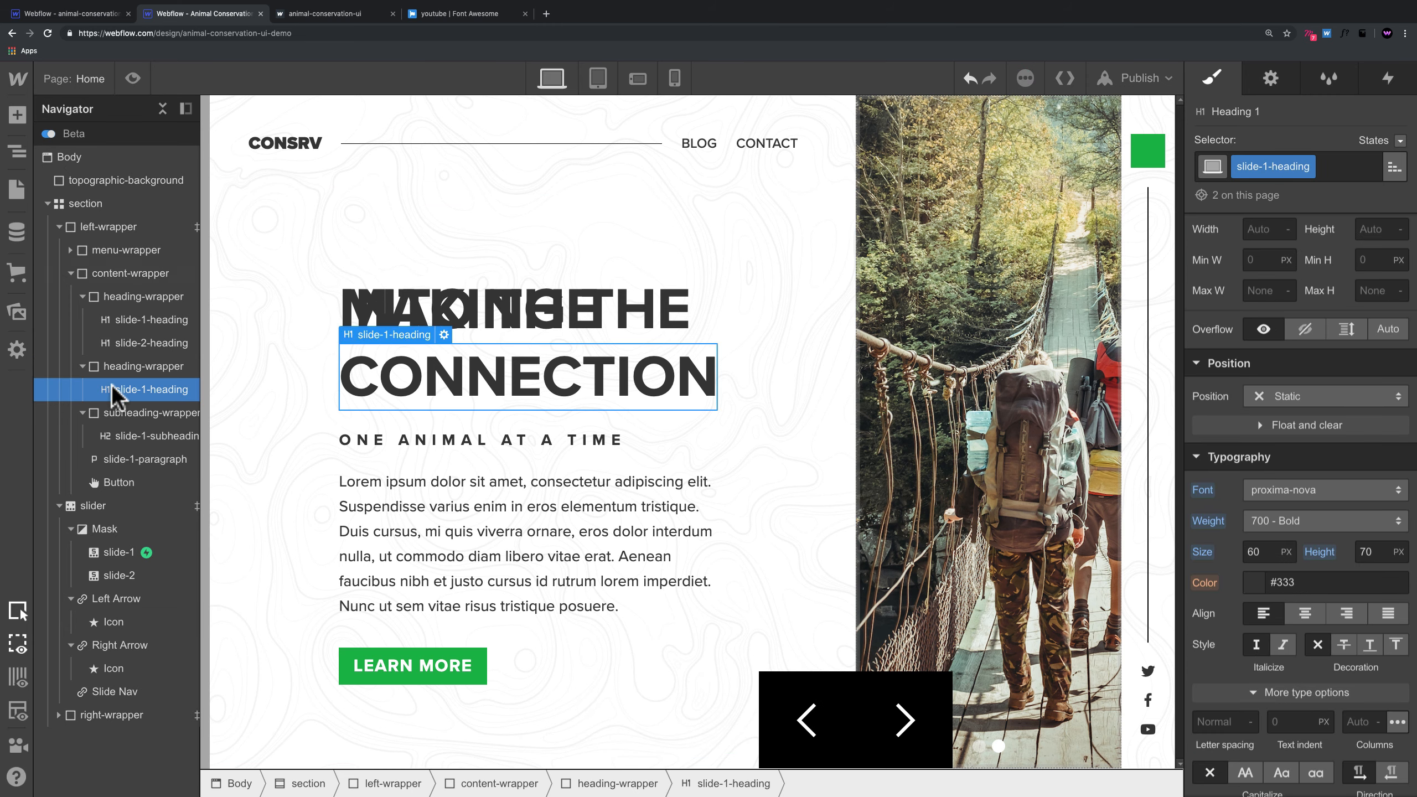
key(super+c)
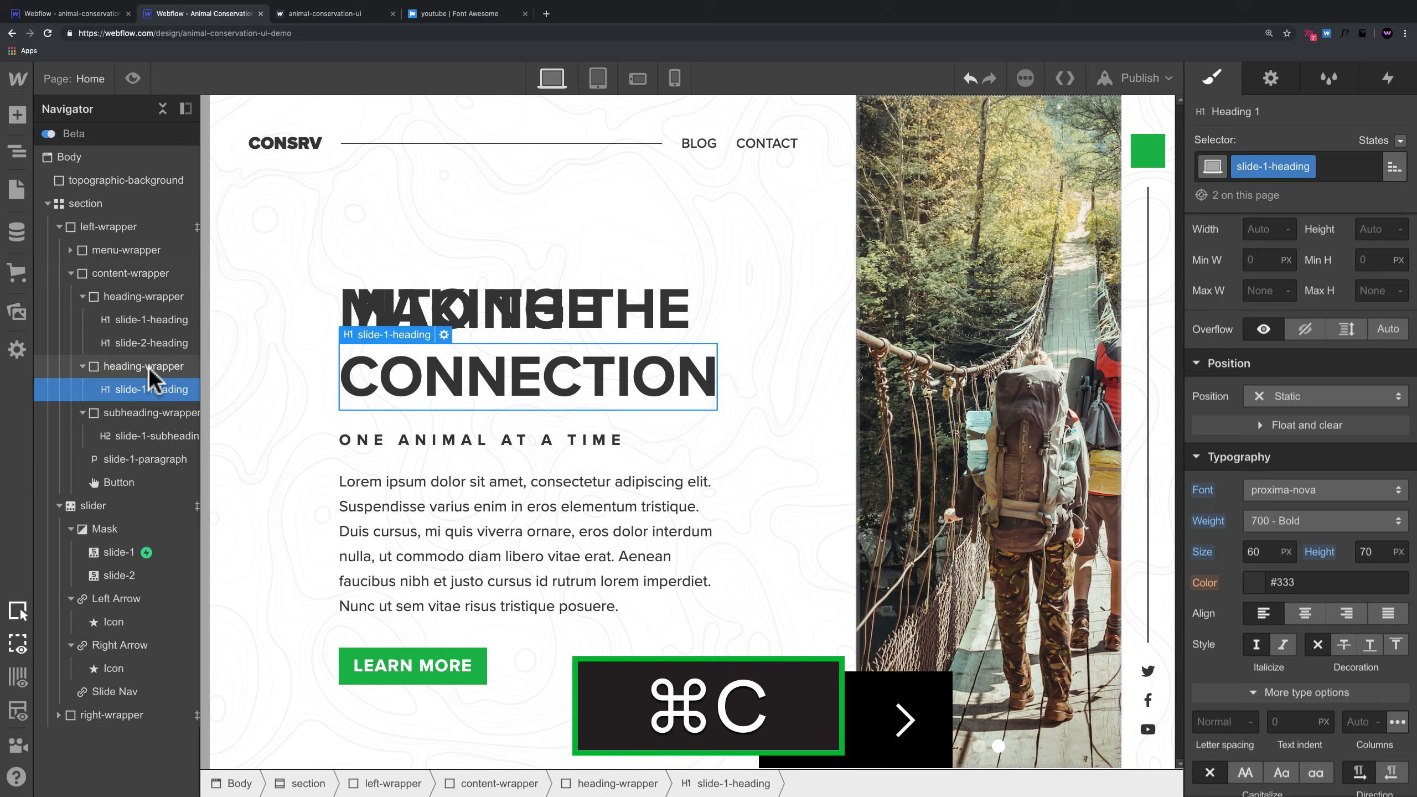
click(148, 368)
key(super+v)
click(522, 413)
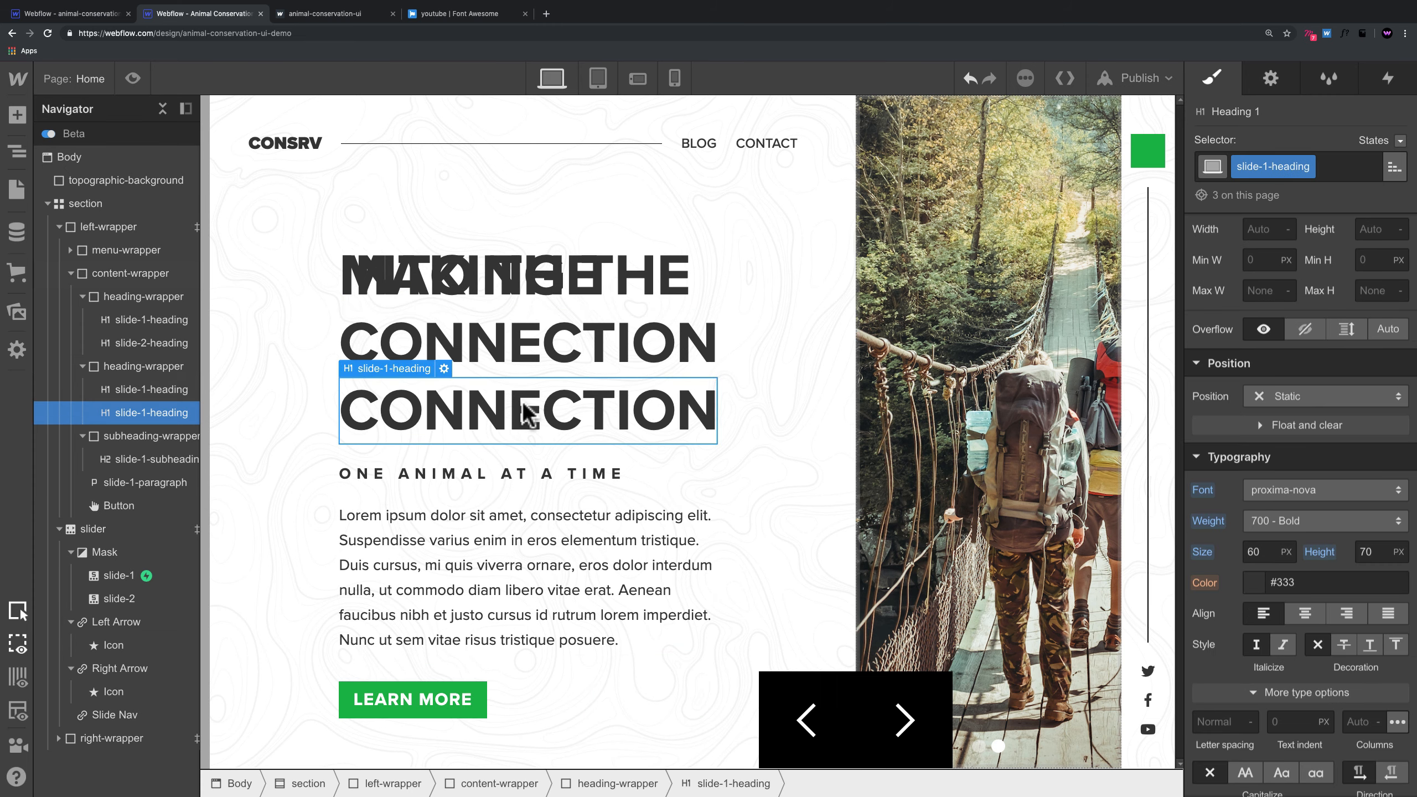
Step: Duplicate the slide-1-heading class on the lower CONNECTION heading, keeping the default name
click(1307, 166)
click(1283, 216)
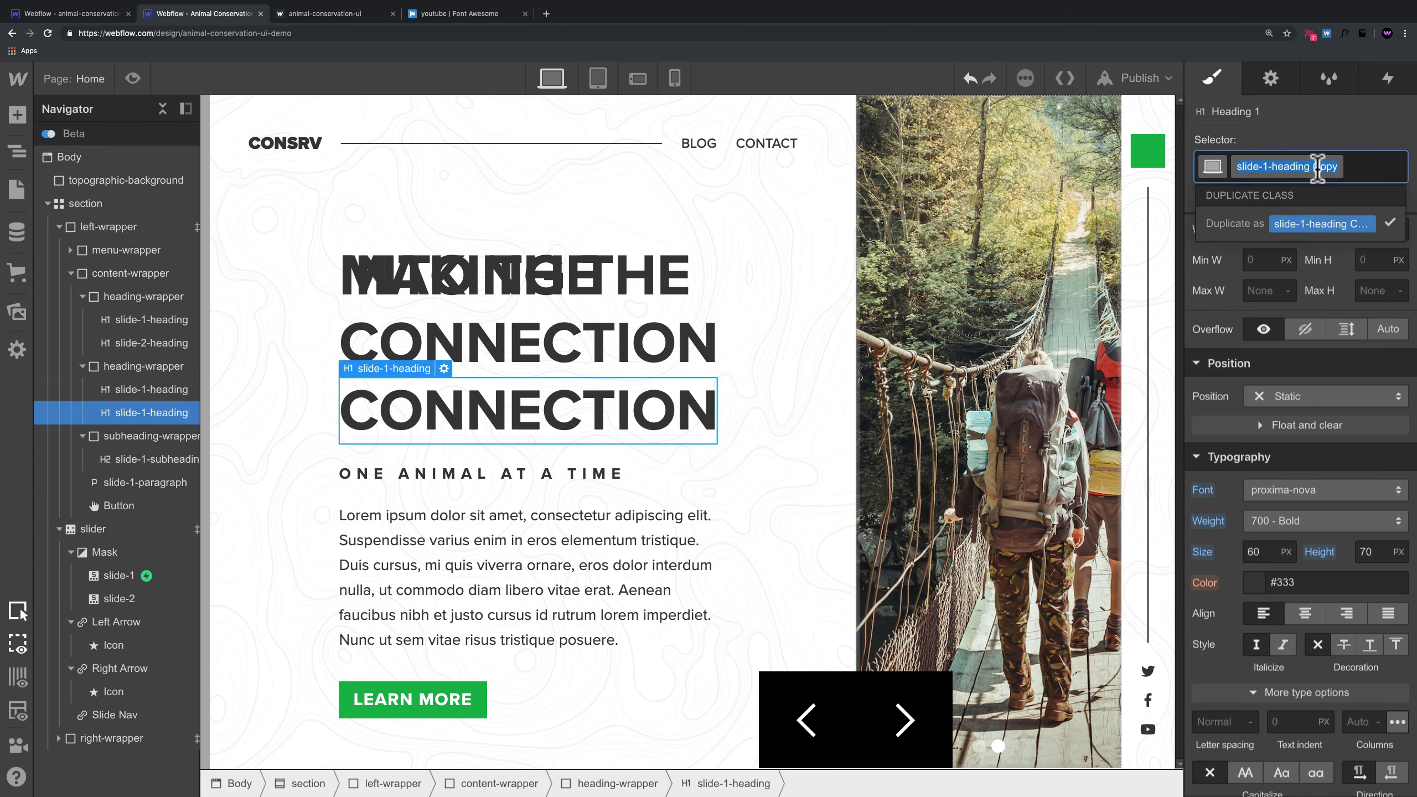
key(Return)
Step: Remove the duplicated class from the lower CONNECTION heading and assign the existing slide-2-heading class instead
click(1337, 166)
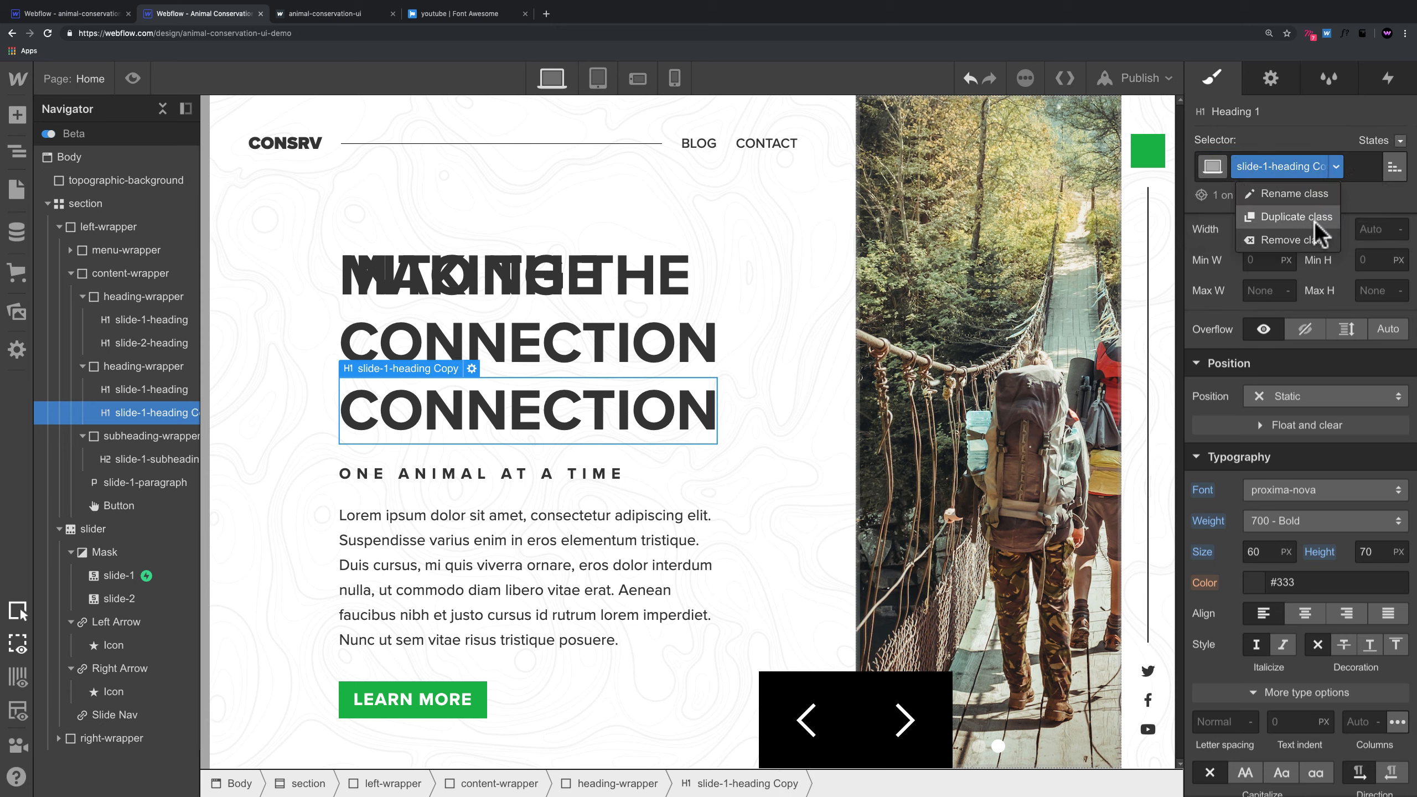
click(1308, 240)
text(slide-2-head)
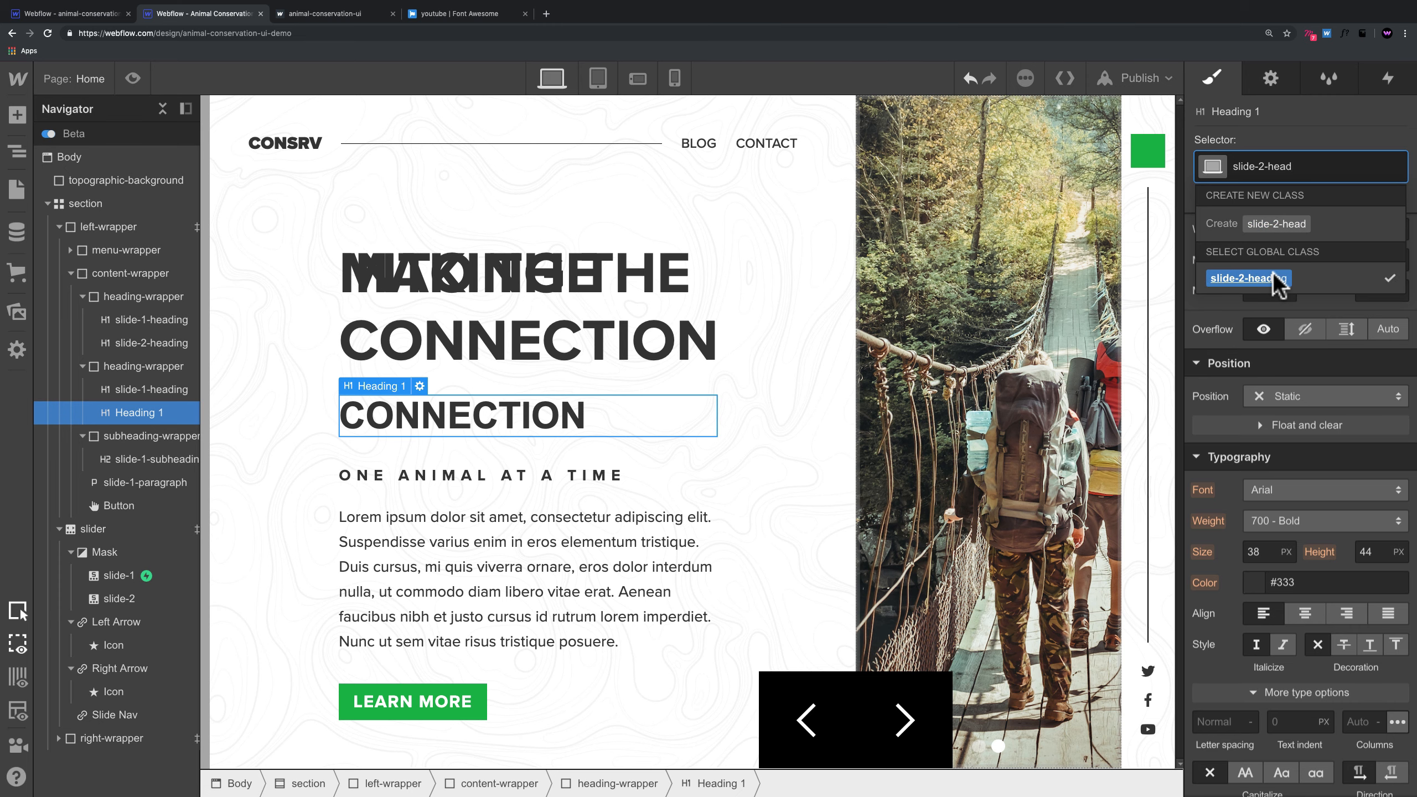
Step: Apply the slide-2-heading class to the second-line slide 2 heading and replace its text with JUNGLE
click(1277, 279)
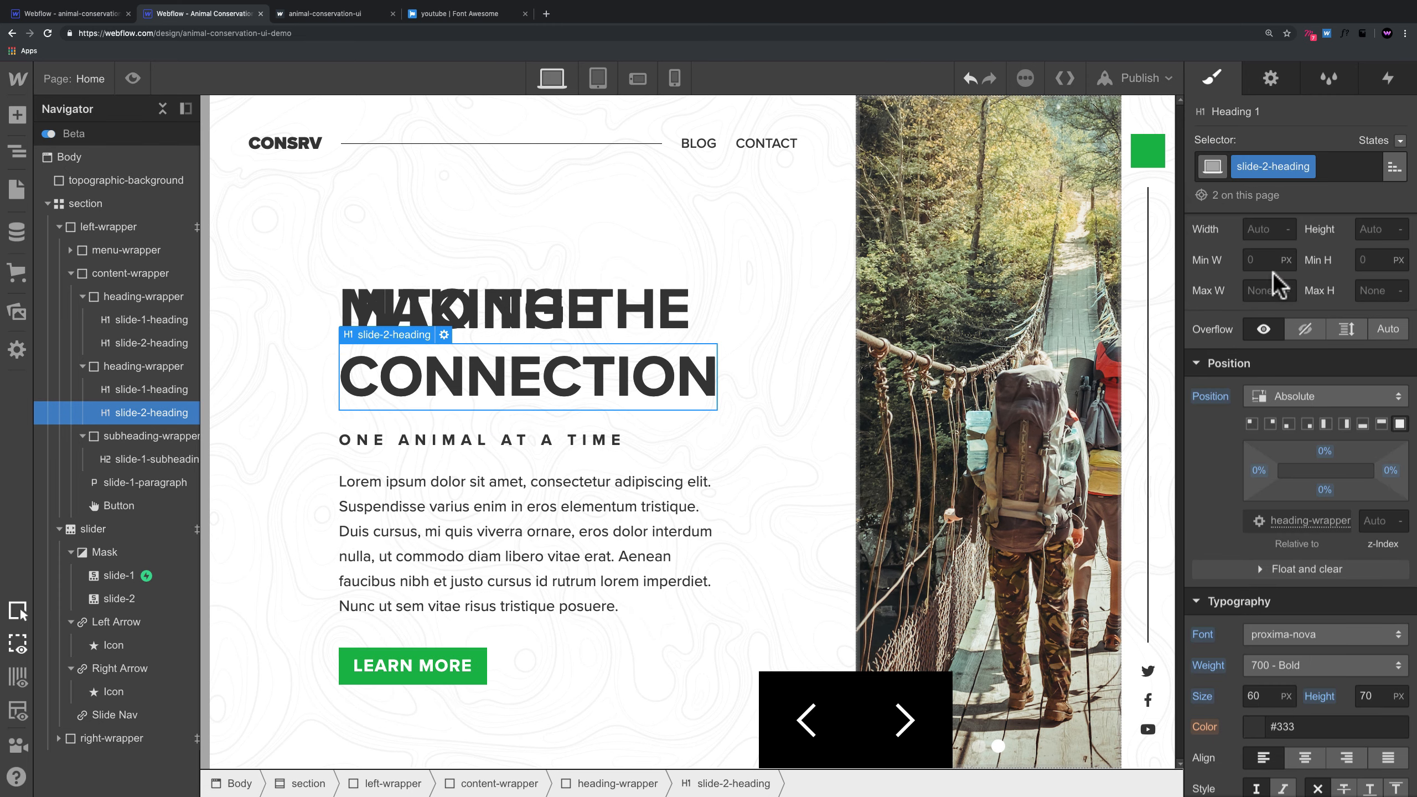
double_click(572, 373)
text(JUNGLE)
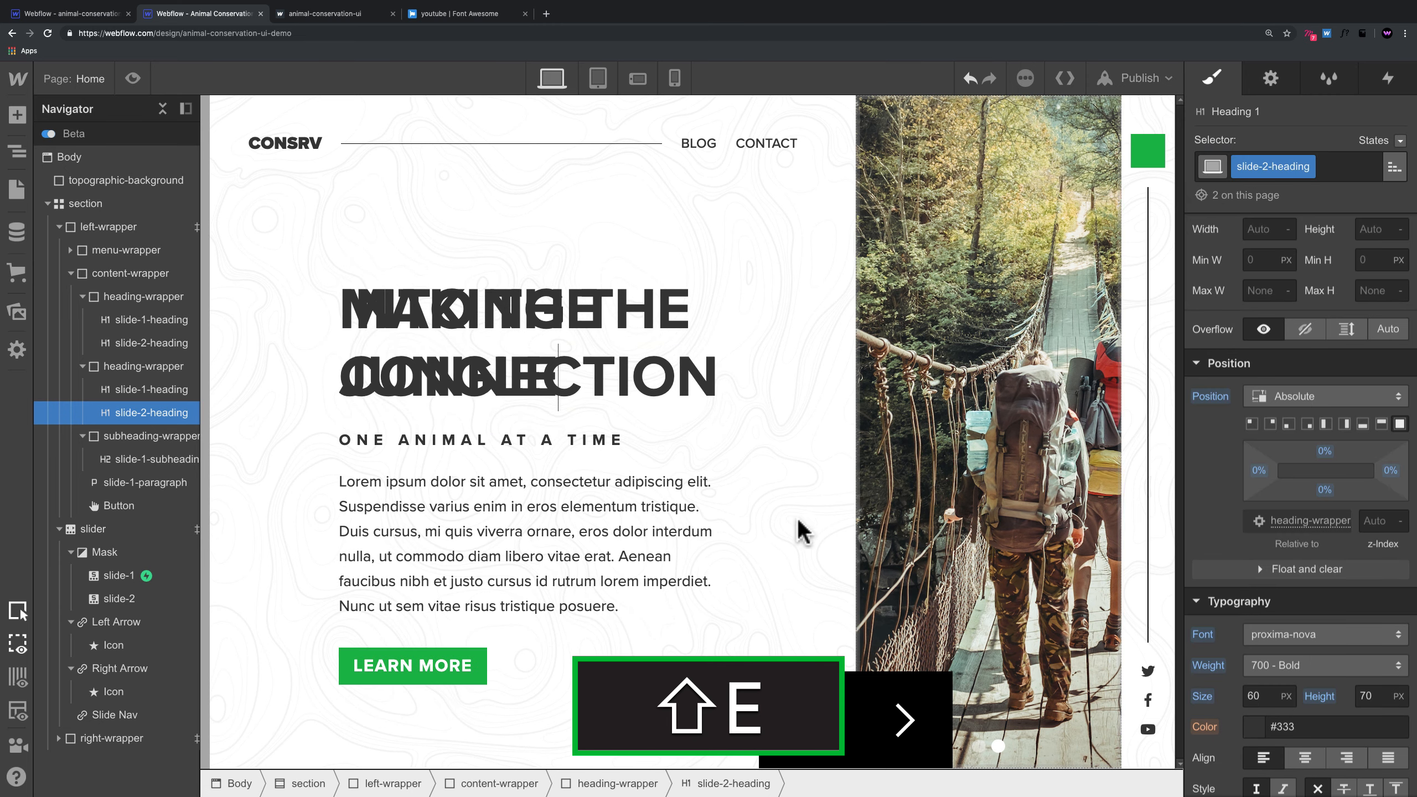
click(748, 396)
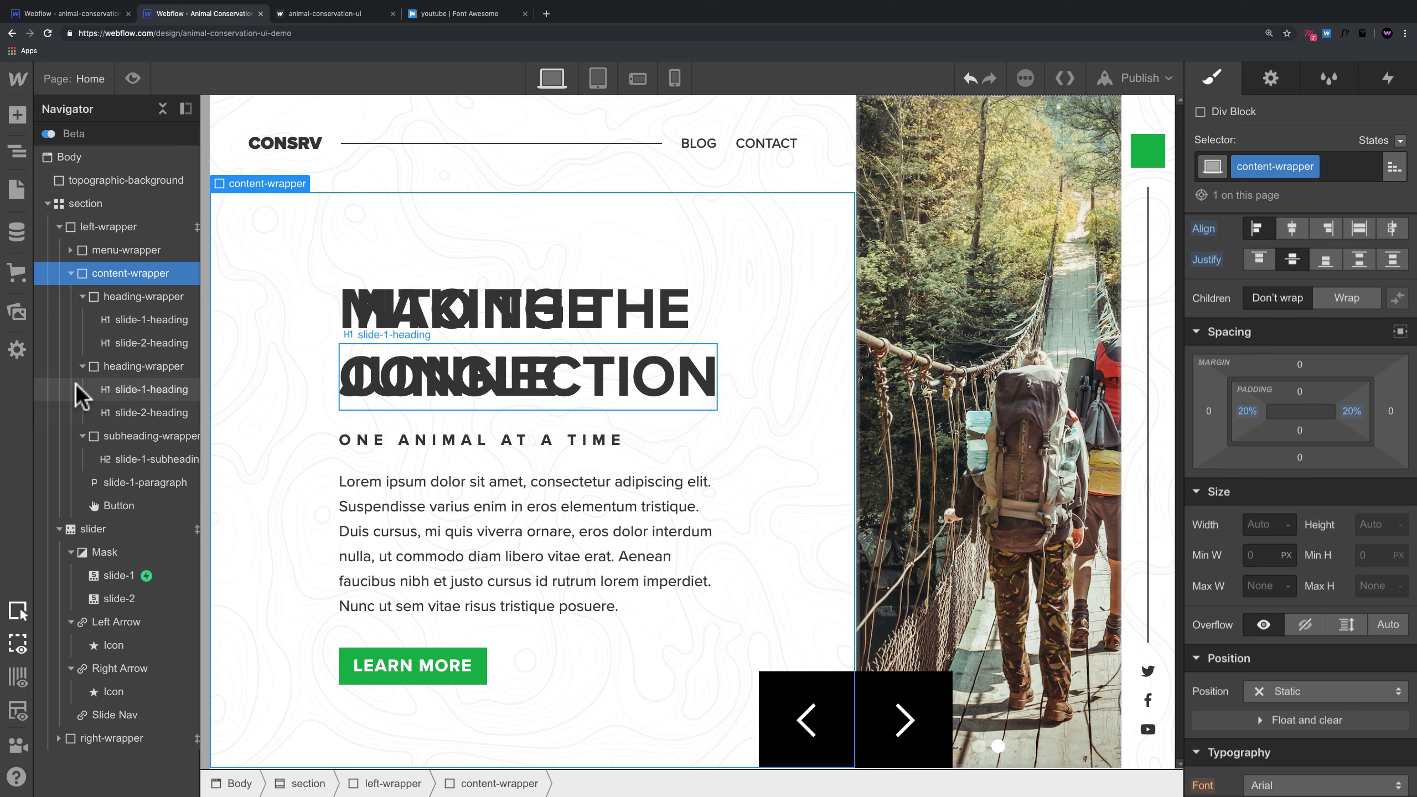
Step: Try hiding the slide-1-heading elements by setting their display to none, and undo it
click(152, 322)
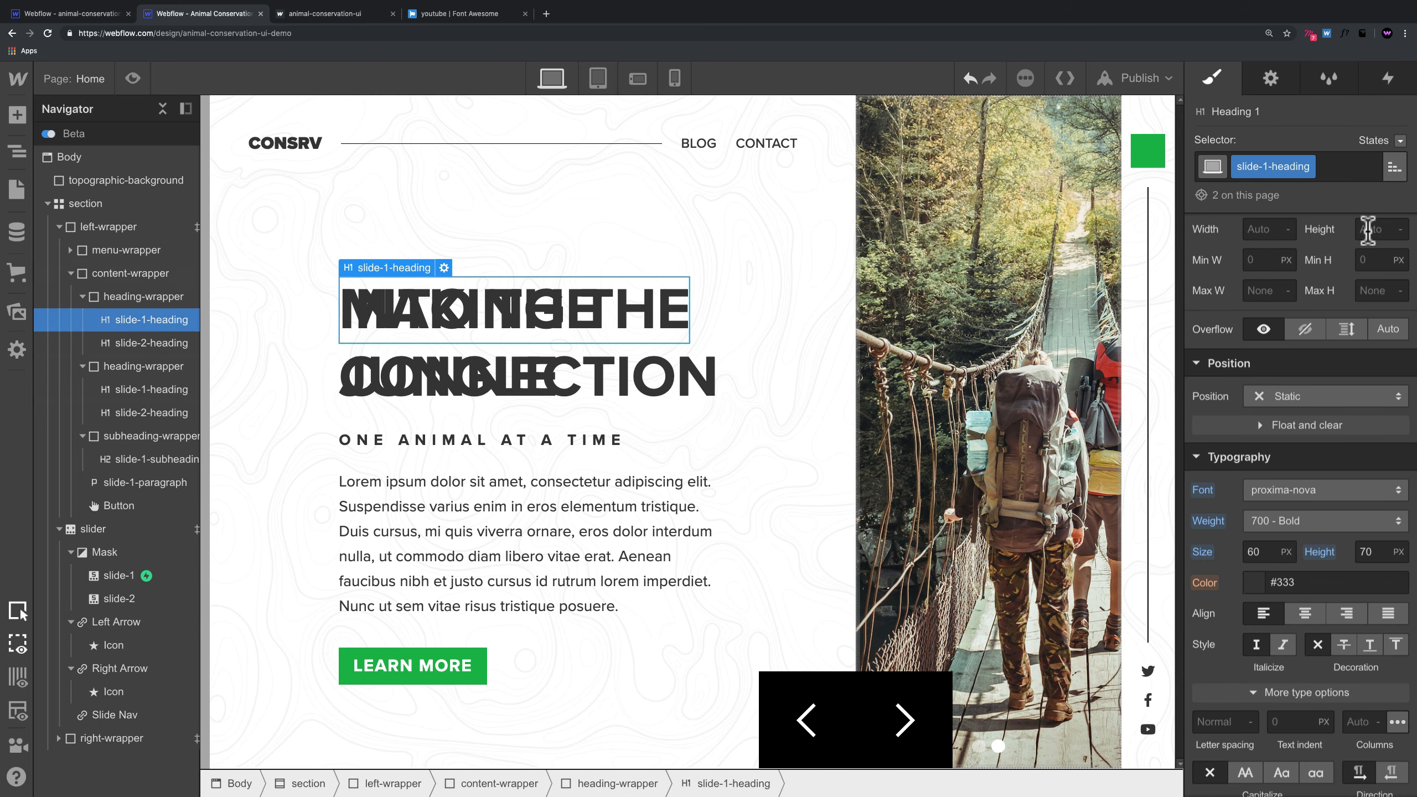
scroll(1351, 316, up, 5)
click(1396, 261)
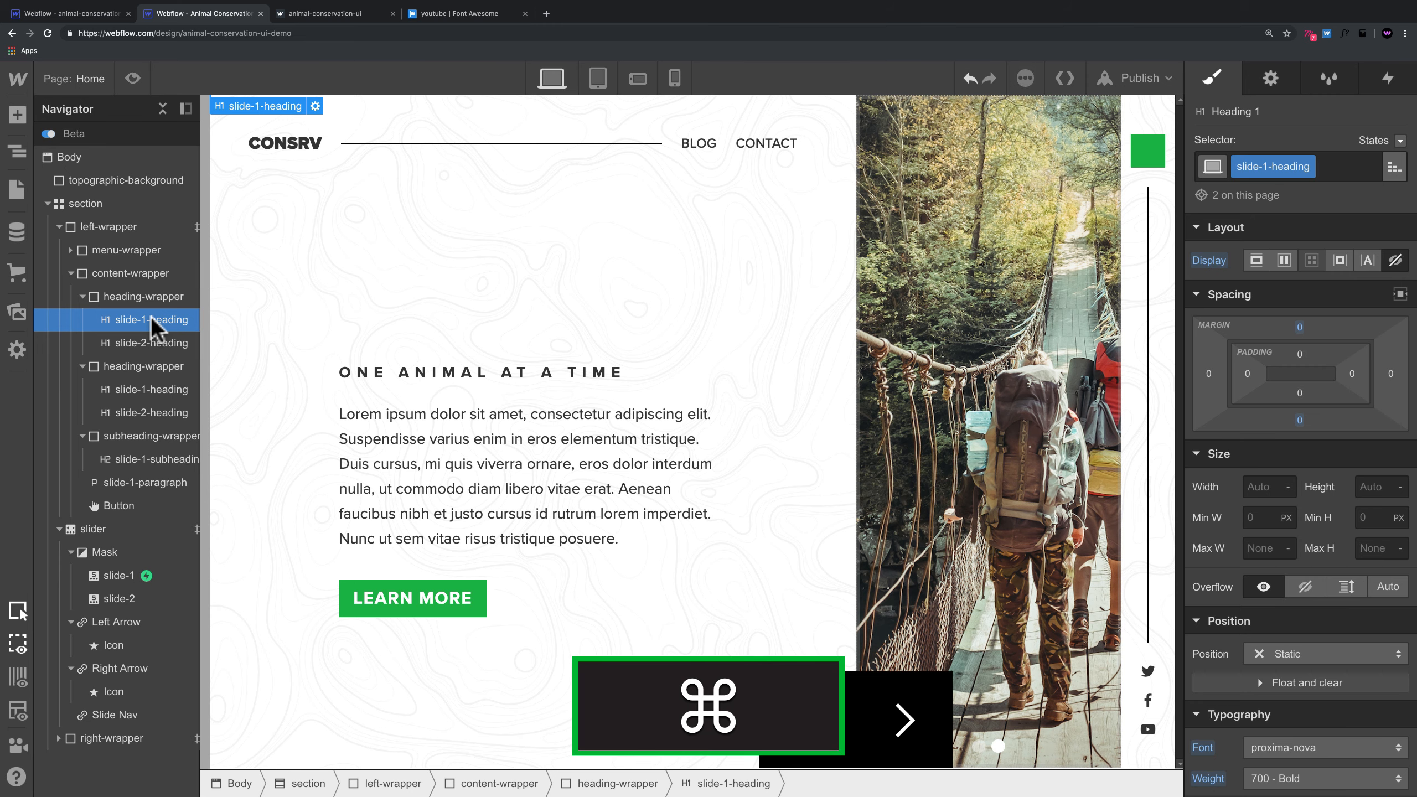
key(super+z)
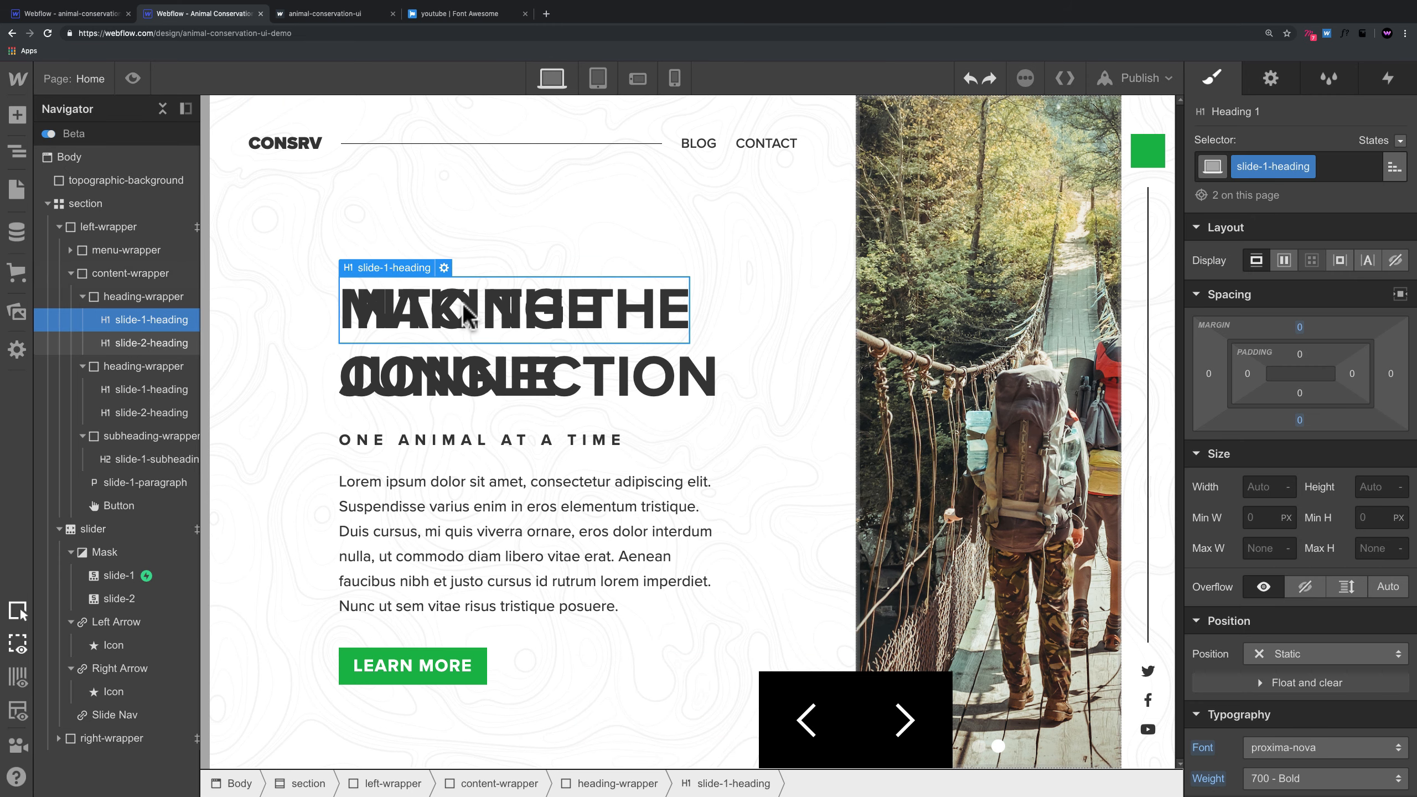
Step: Set the position of the slide-1-heading class to Relative
scroll(1360, 544, down, 5)
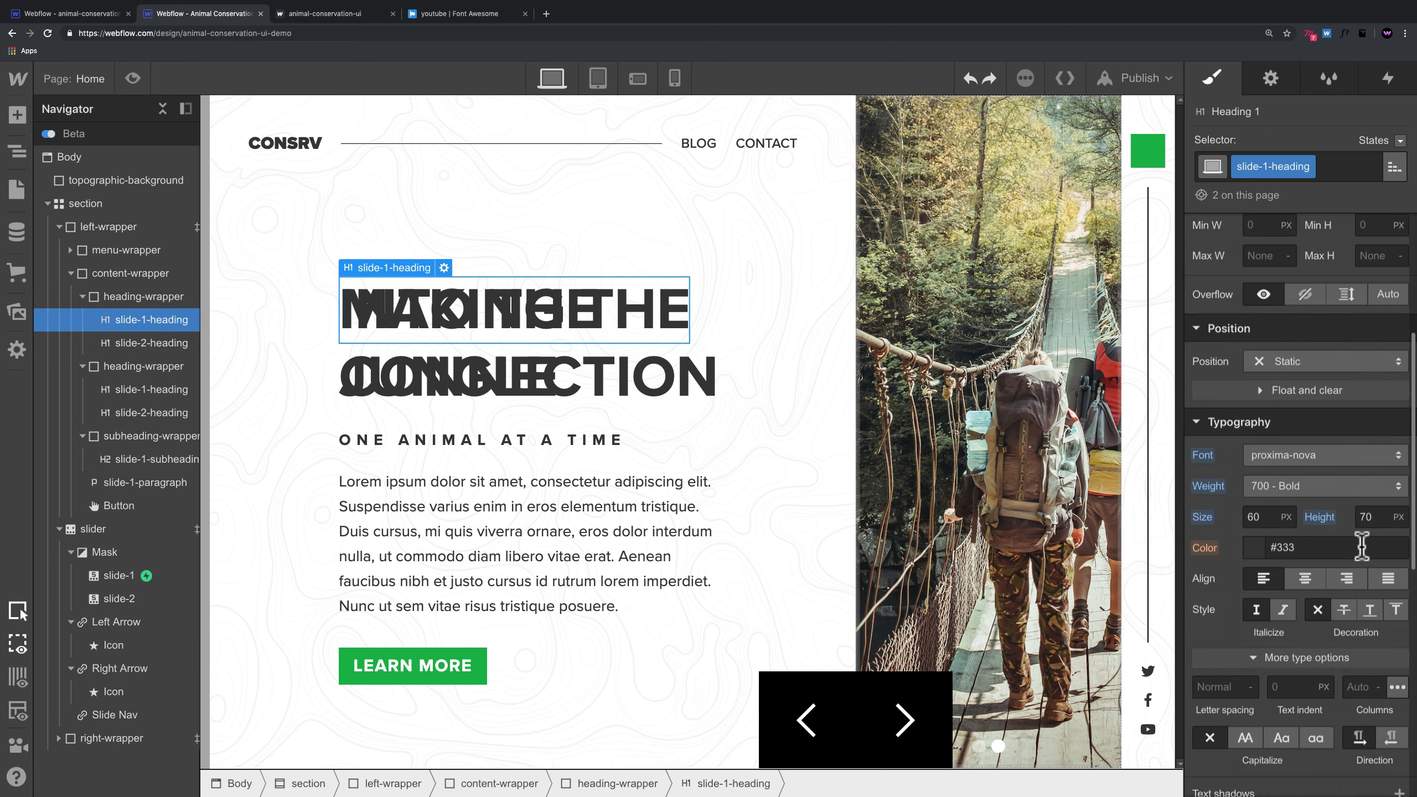
click(1290, 366)
click(1290, 386)
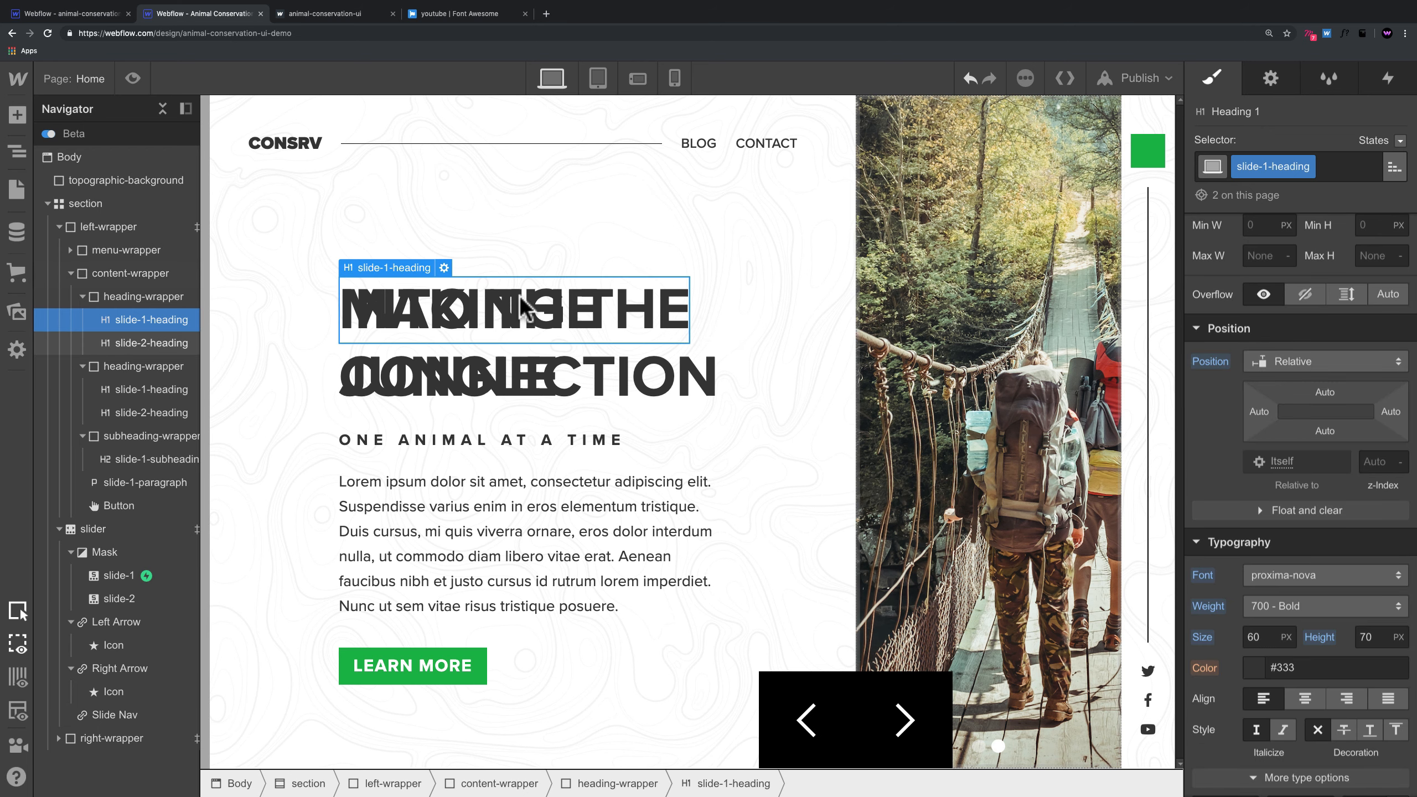
Step: Try a display of none on the slide-1-heading class, and set its display to flex instead
scroll(1379, 443, up, 2)
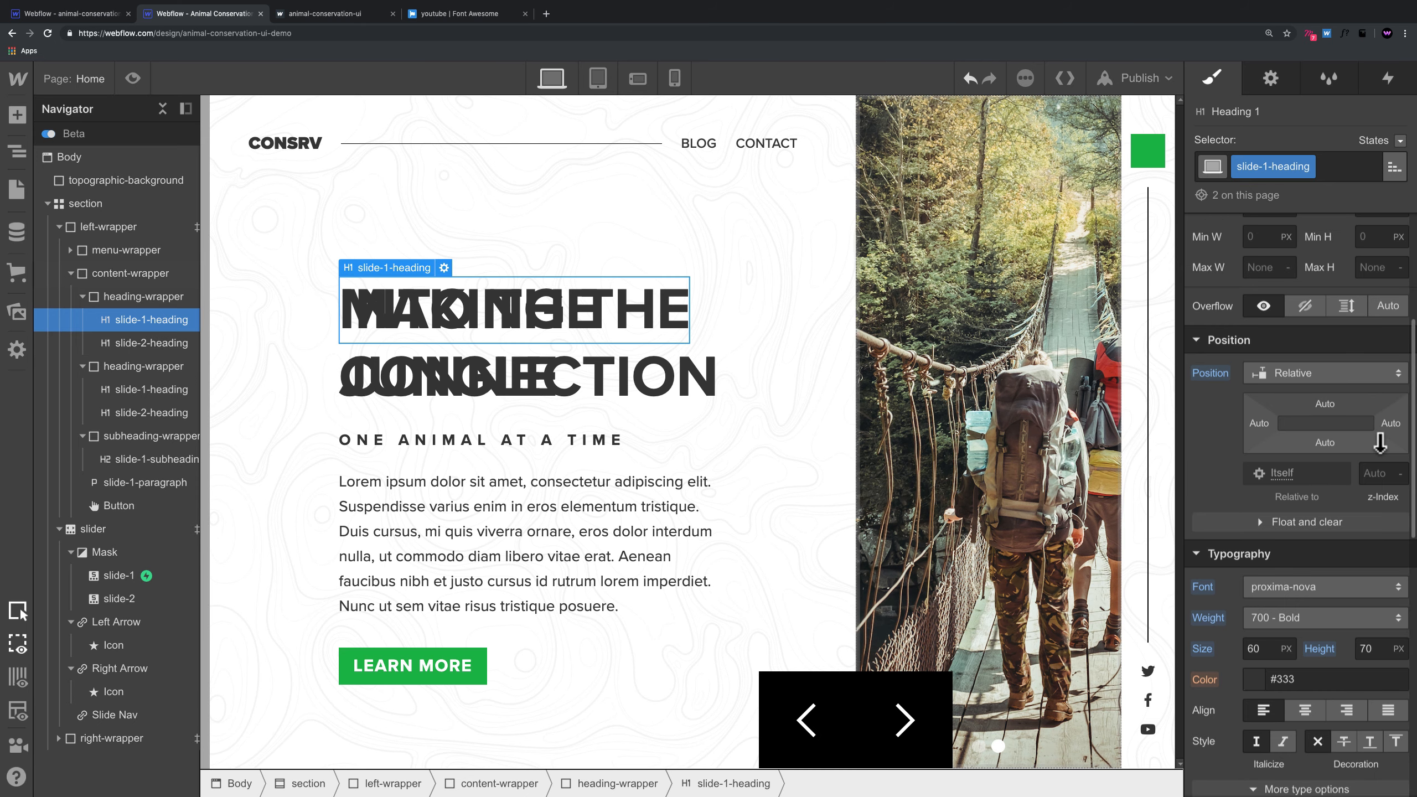
scroll(1380, 443, up, 5)
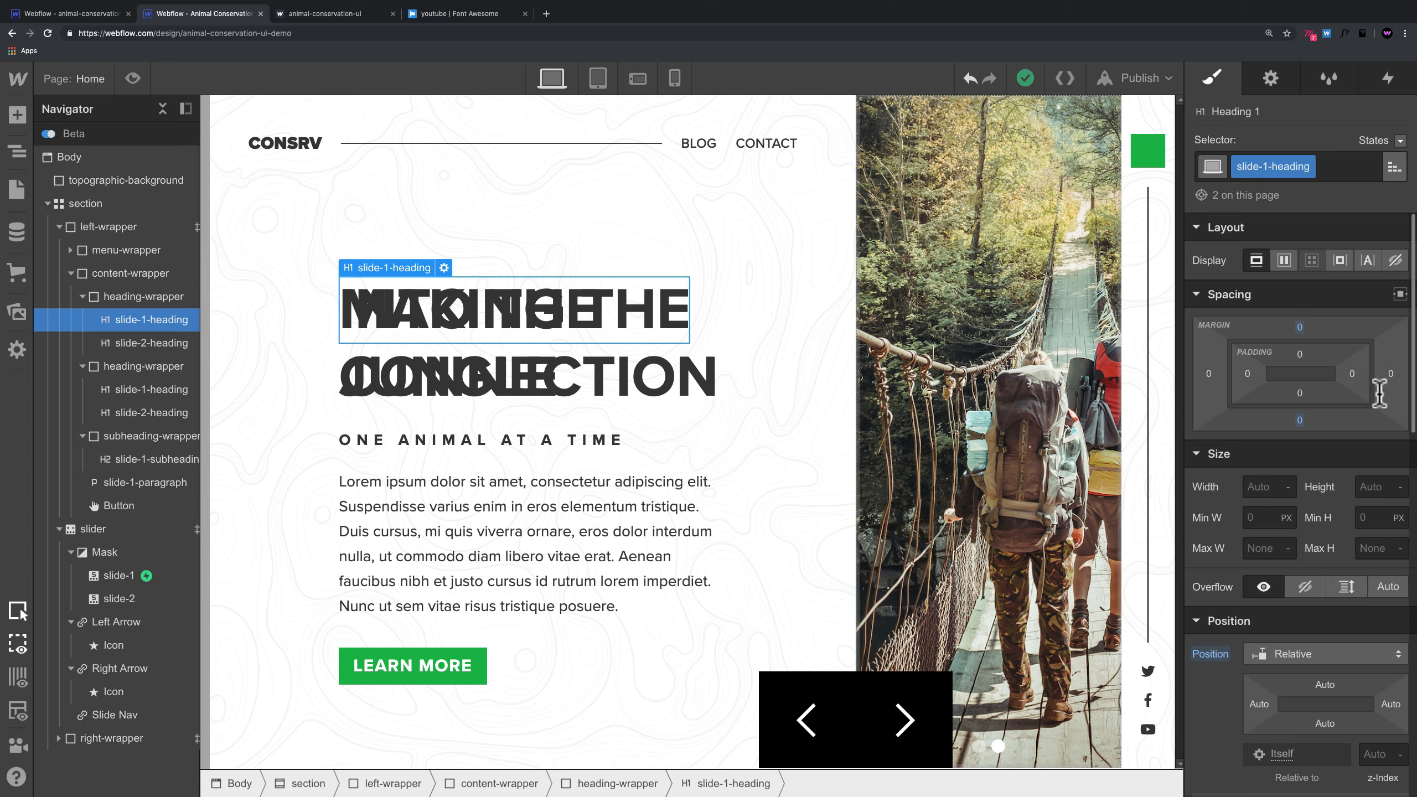
click(1395, 261)
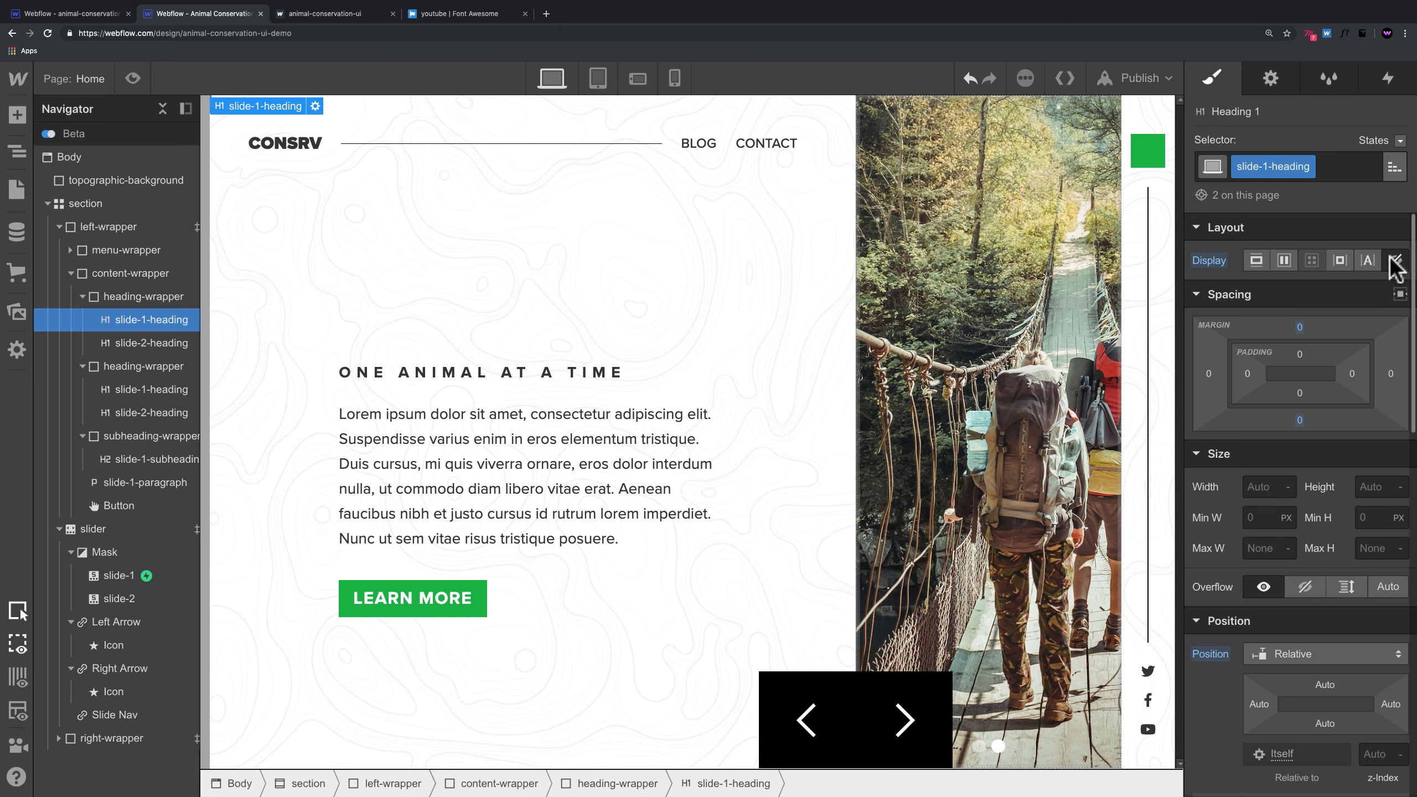
click(1284, 260)
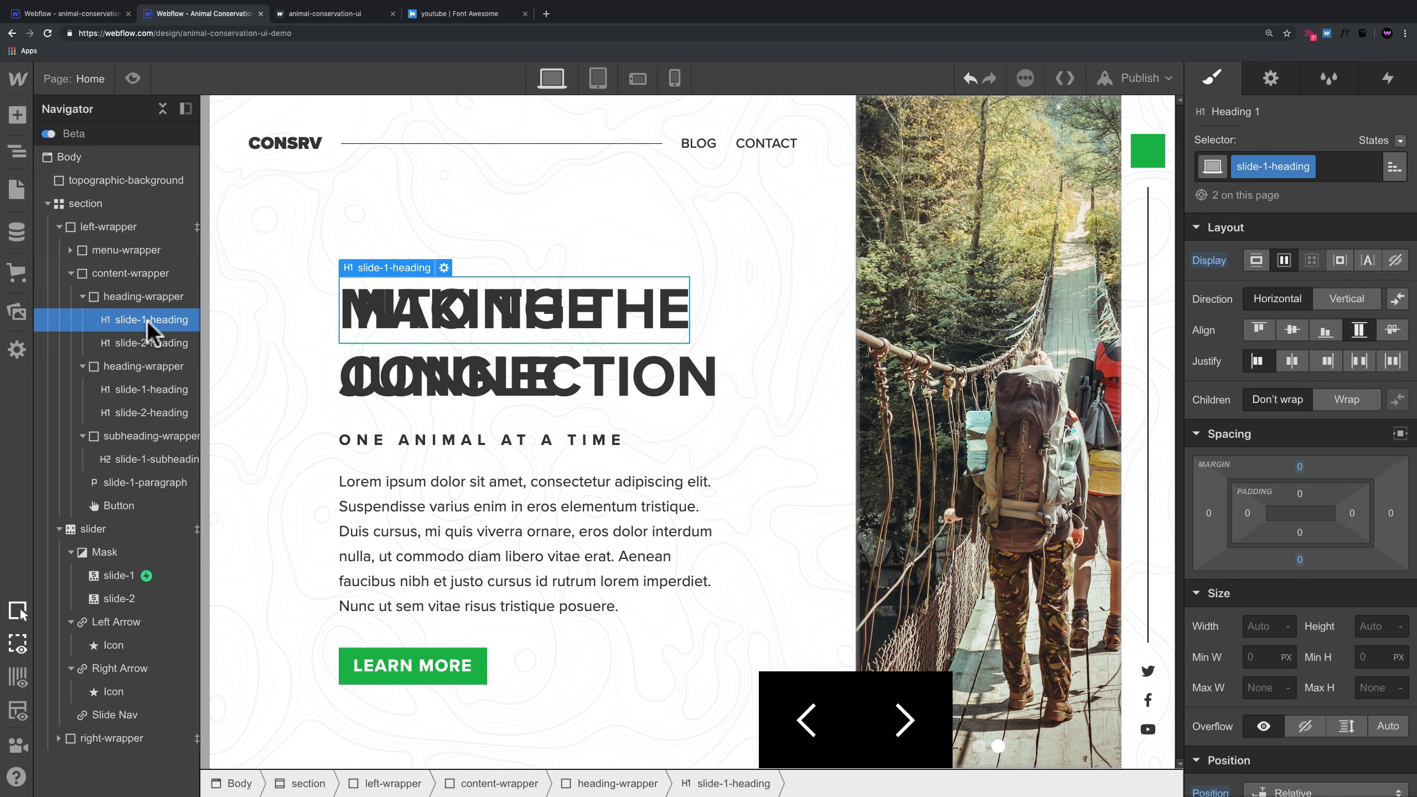
click(146, 296)
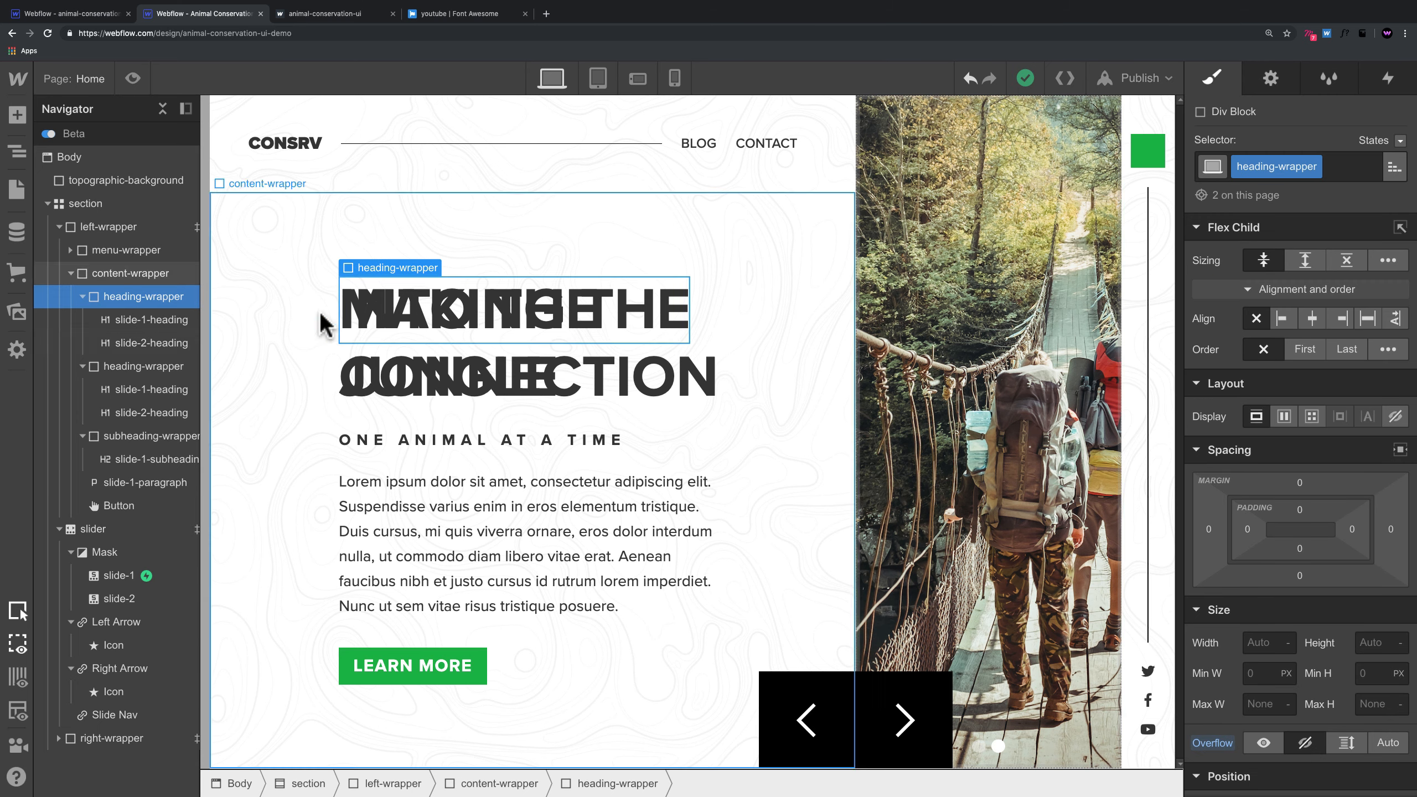
click(141, 317)
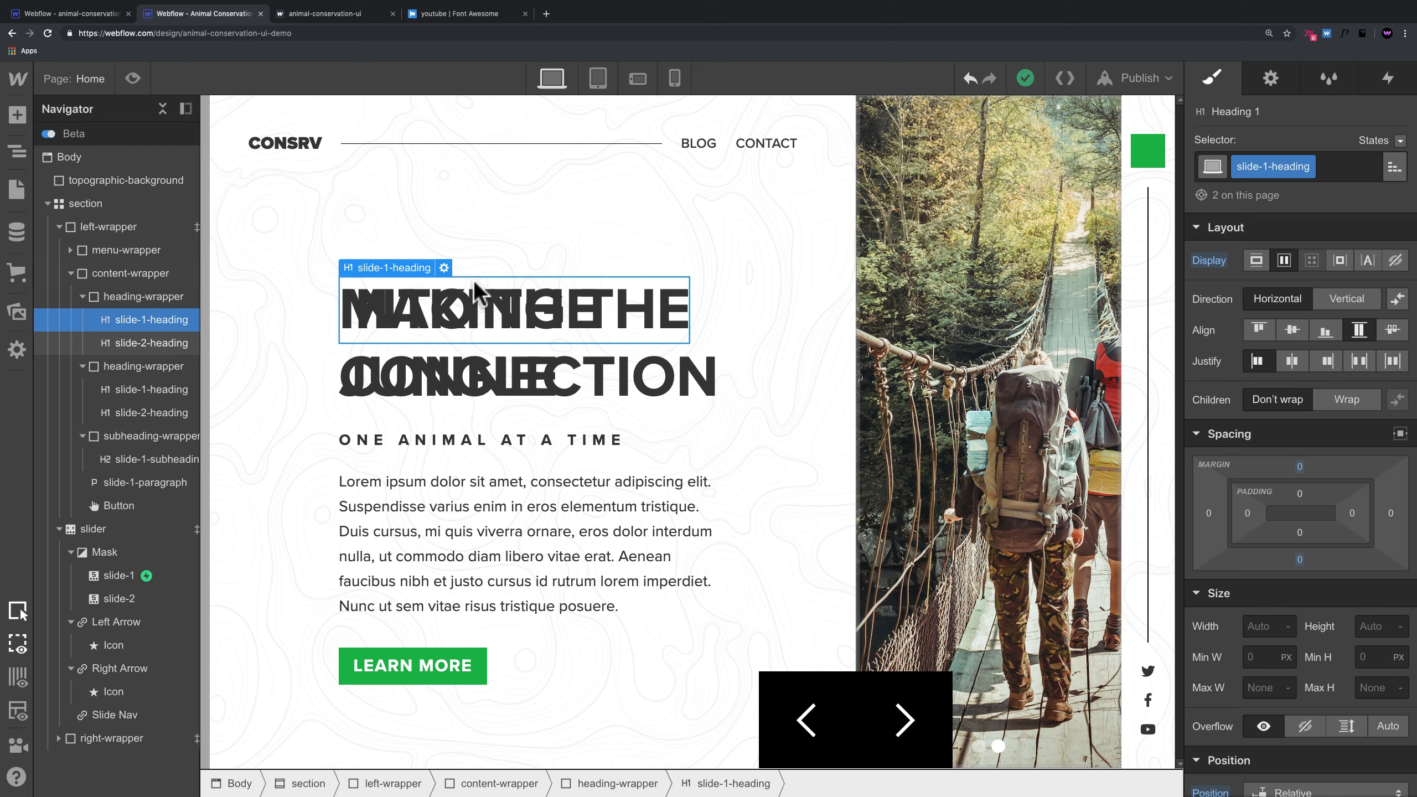
click(156, 343)
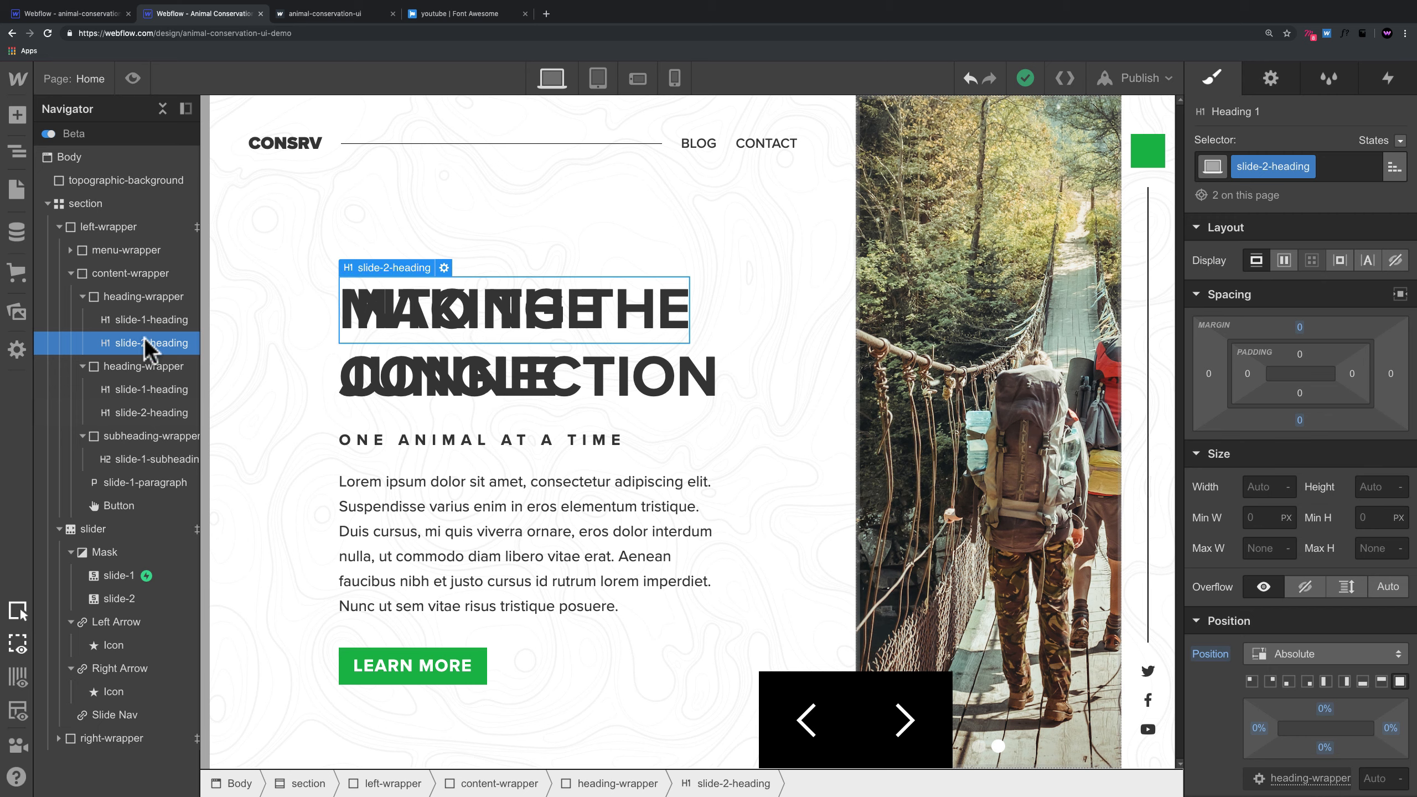
Step: Copy the slide-1-subheading and paste the duplicate inside the subheading-wrapper
click(519, 451)
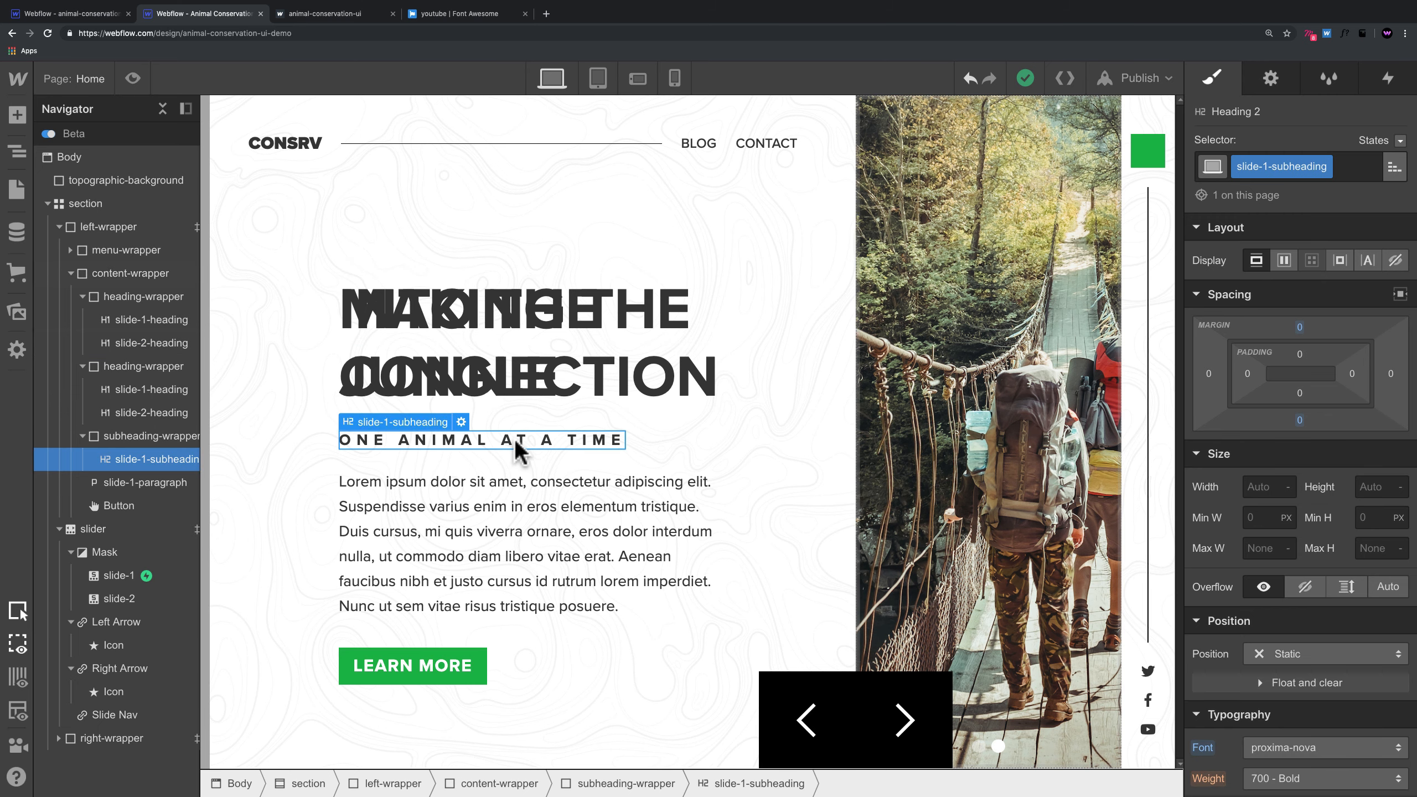
click(144, 437)
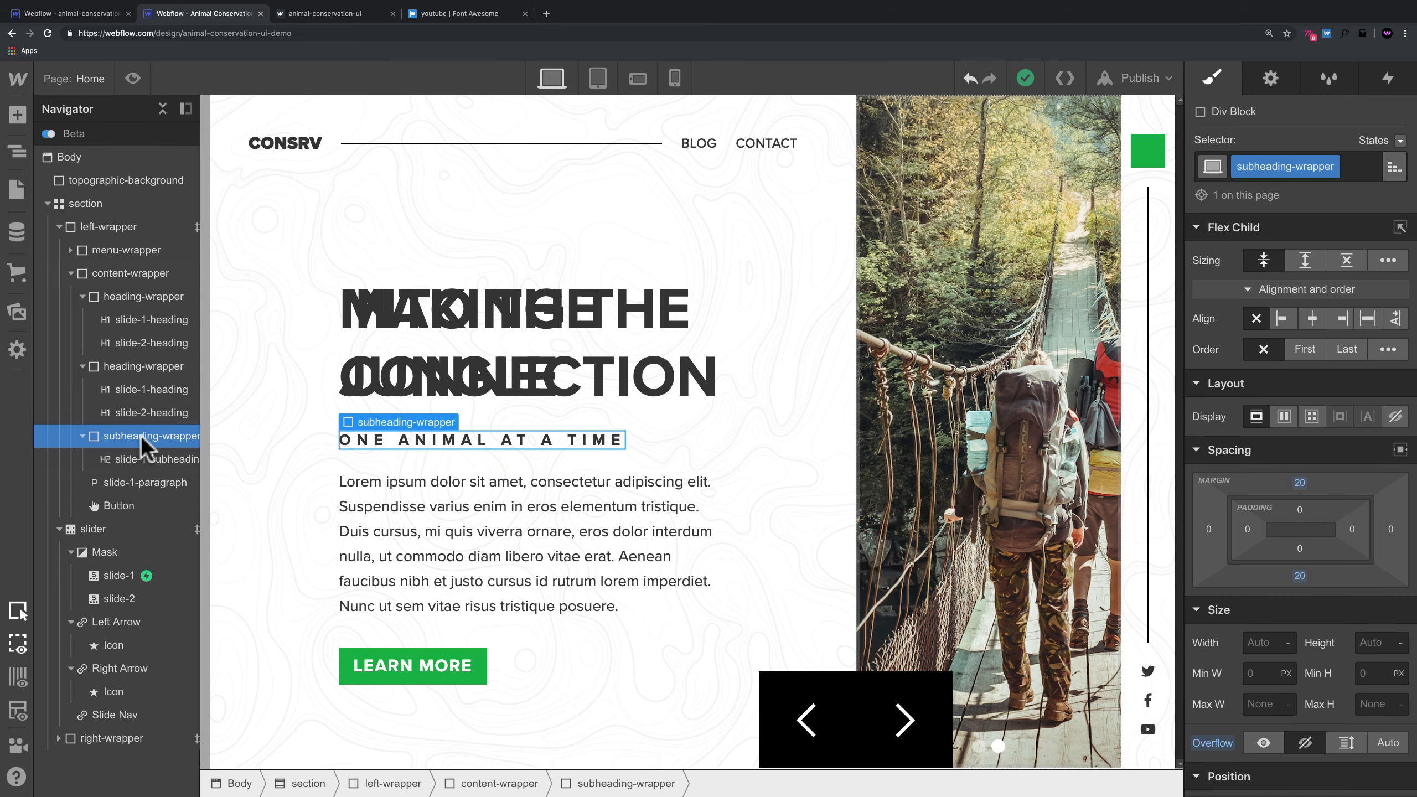
click(144, 460)
key(super+c)
click(145, 441)
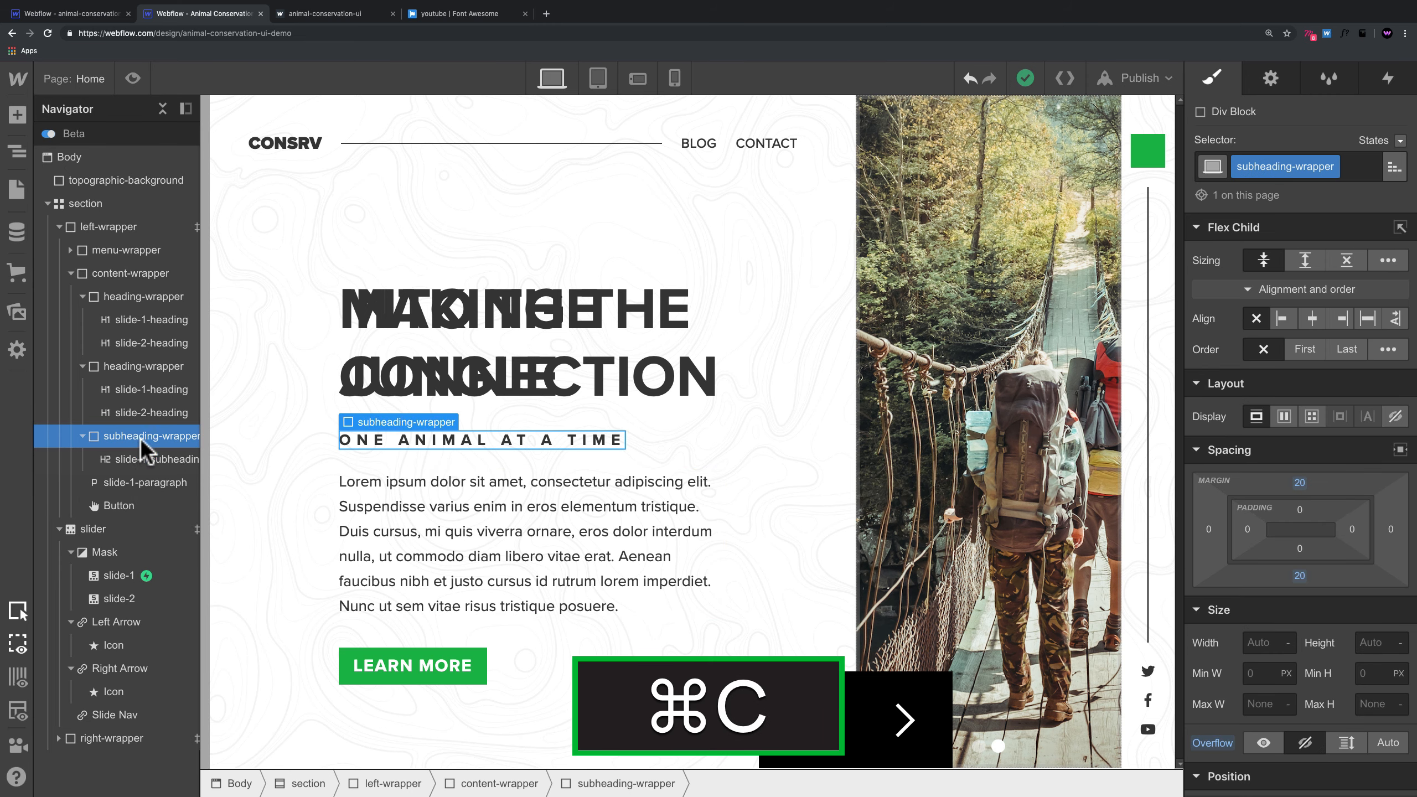
key(super+v)
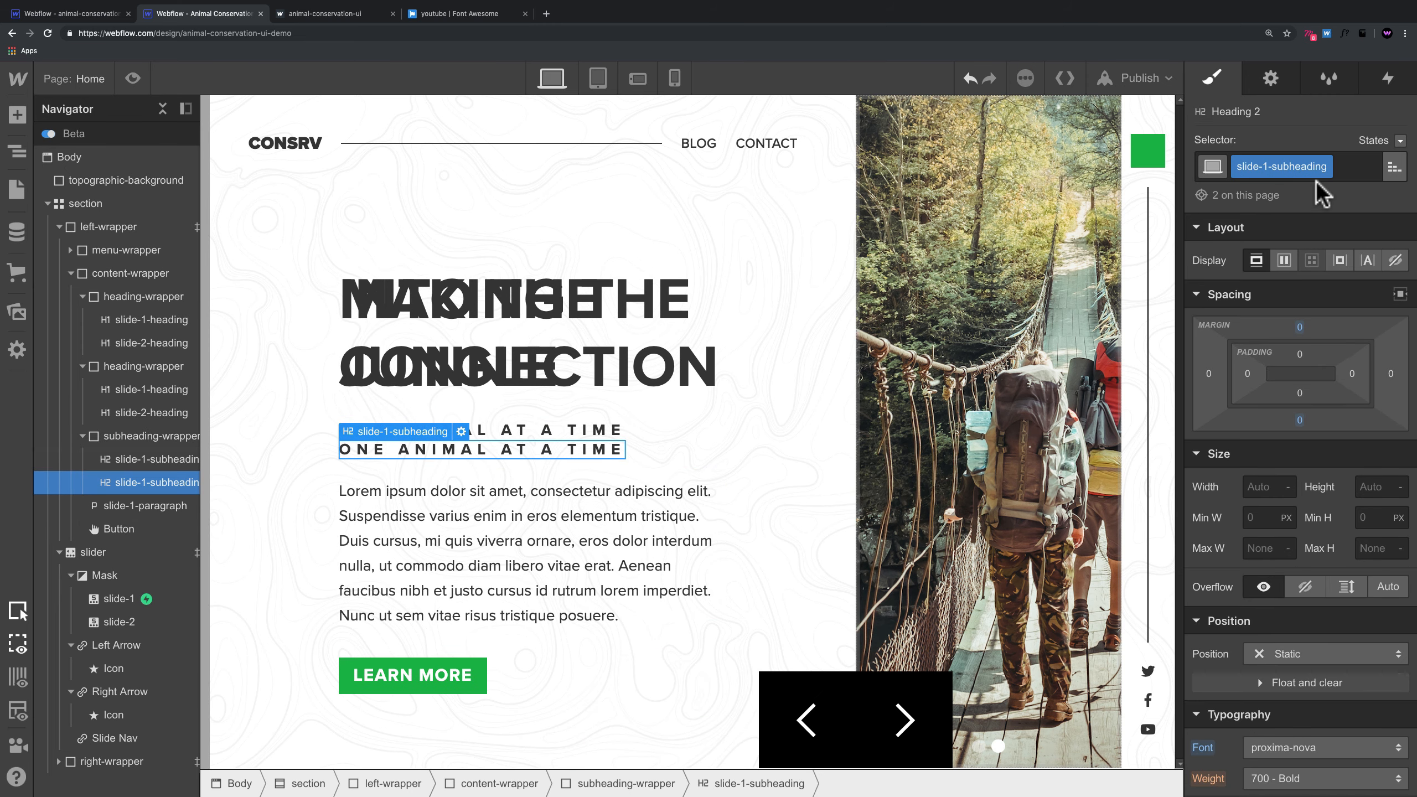
Step: Duplicate the pasted subheading's class under the name slide-2-subheading
click(1325, 167)
click(1291, 216)
drag(1263, 167, 1349, 166)
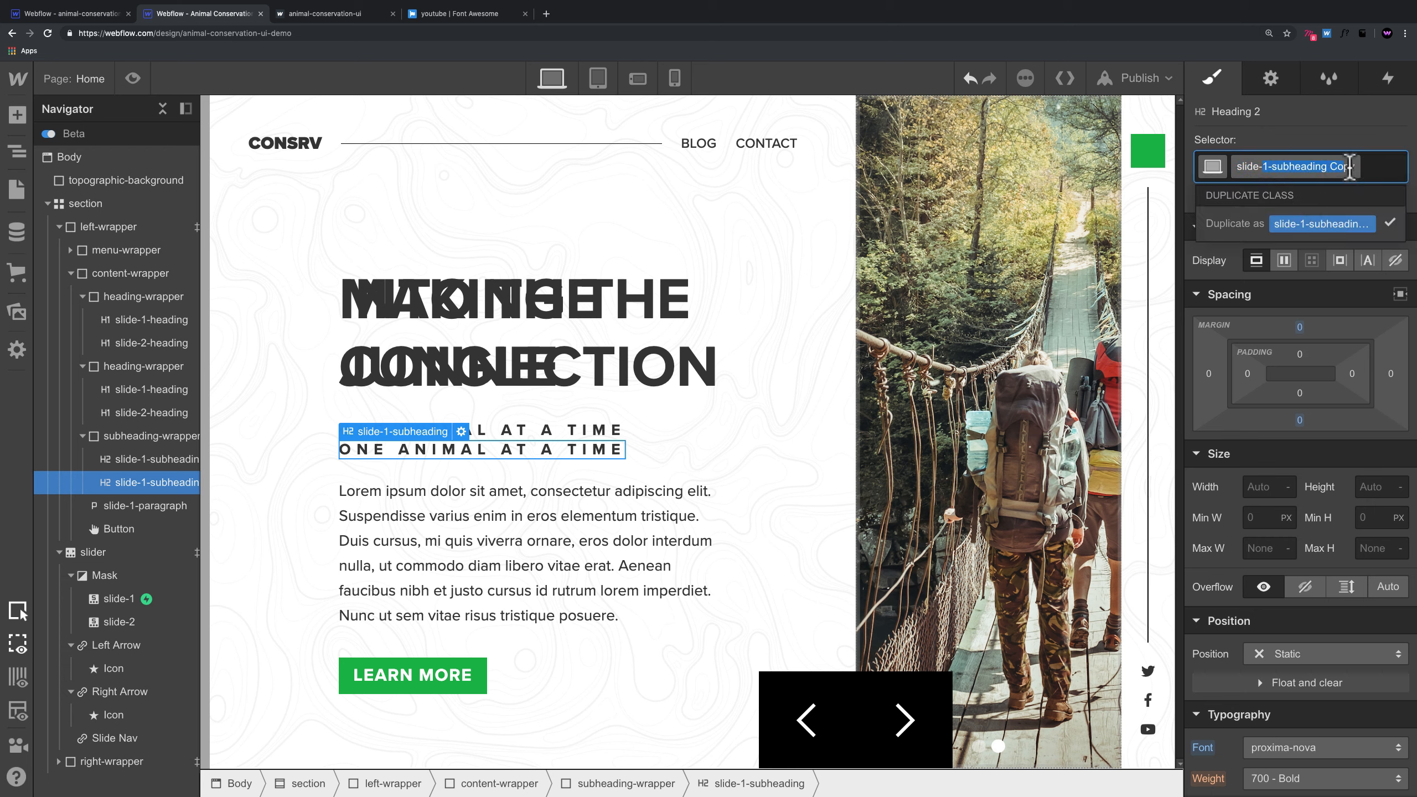
text(2-subhea)
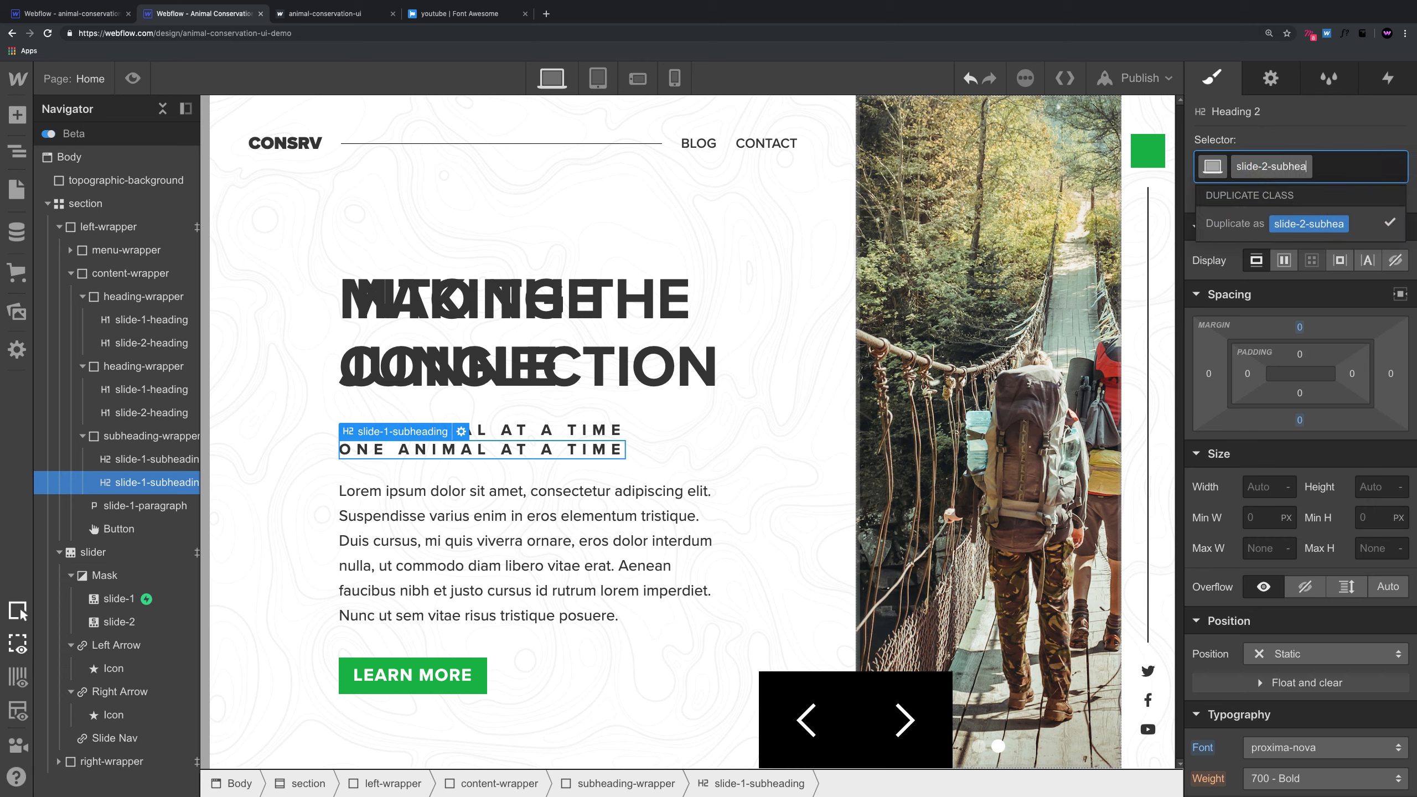
text(ding)
key(Return)
Step: Position the slide-2-subheading as Absolute with the full-cover preset of 0% on all four sides
scroll(1370, 513, down, 2)
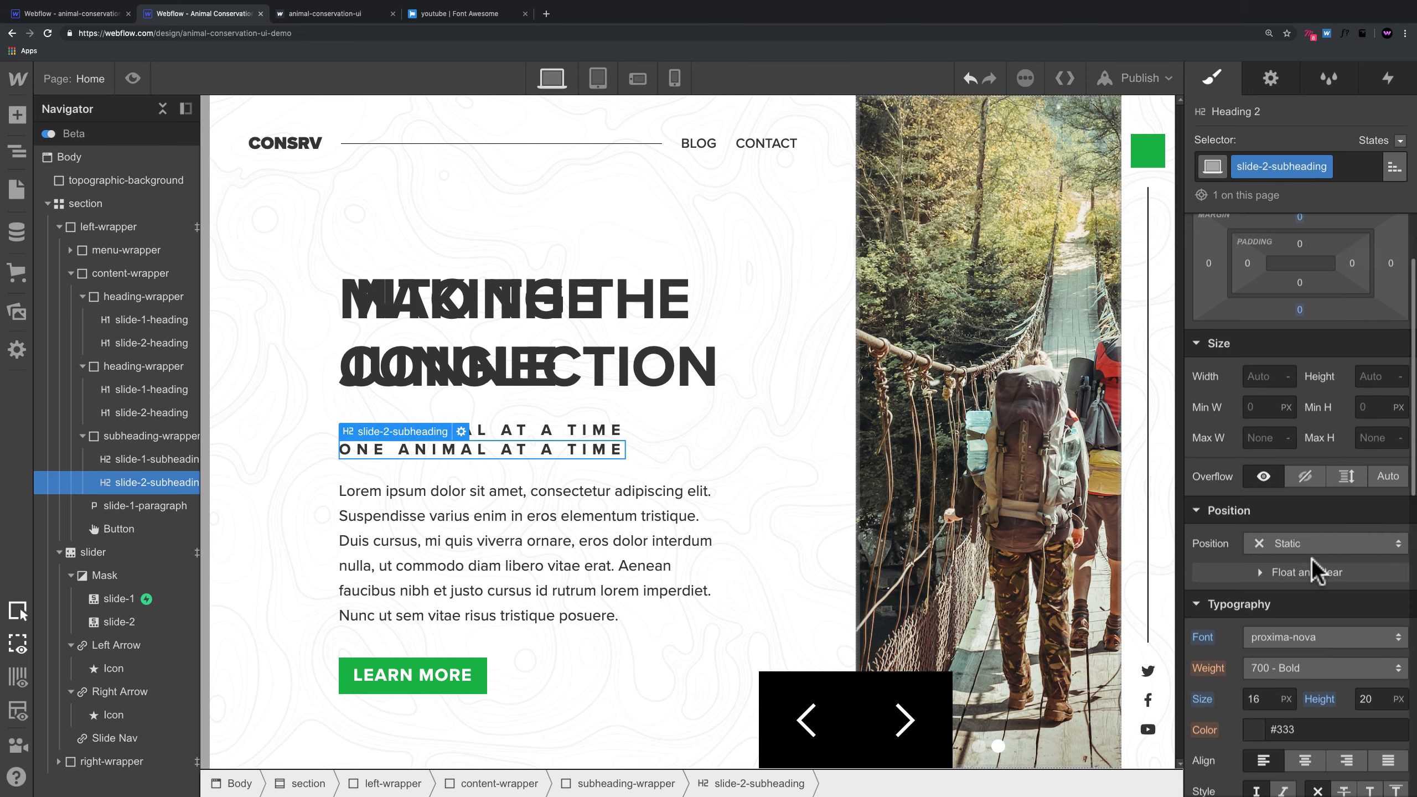
click(1301, 540)
click(1293, 583)
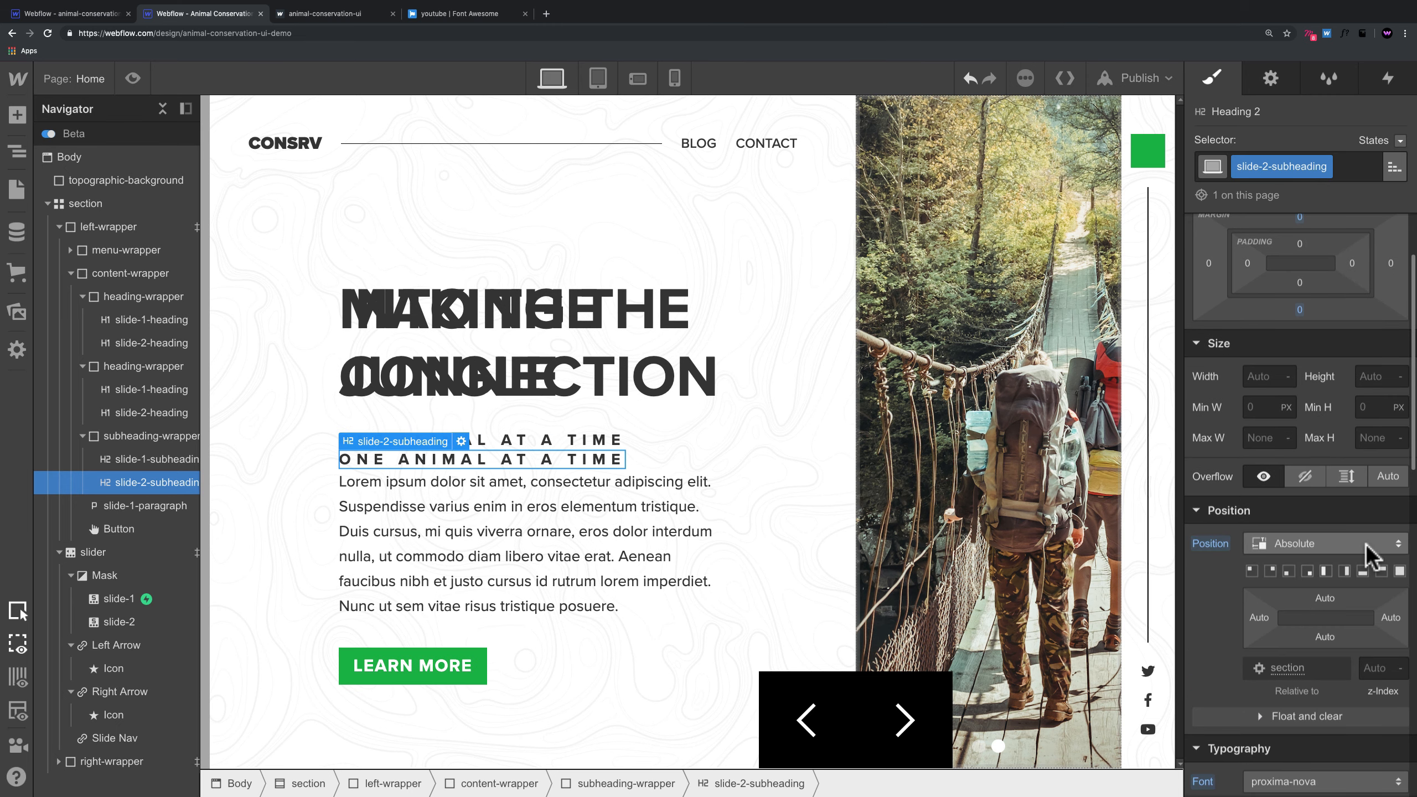
click(1385, 571)
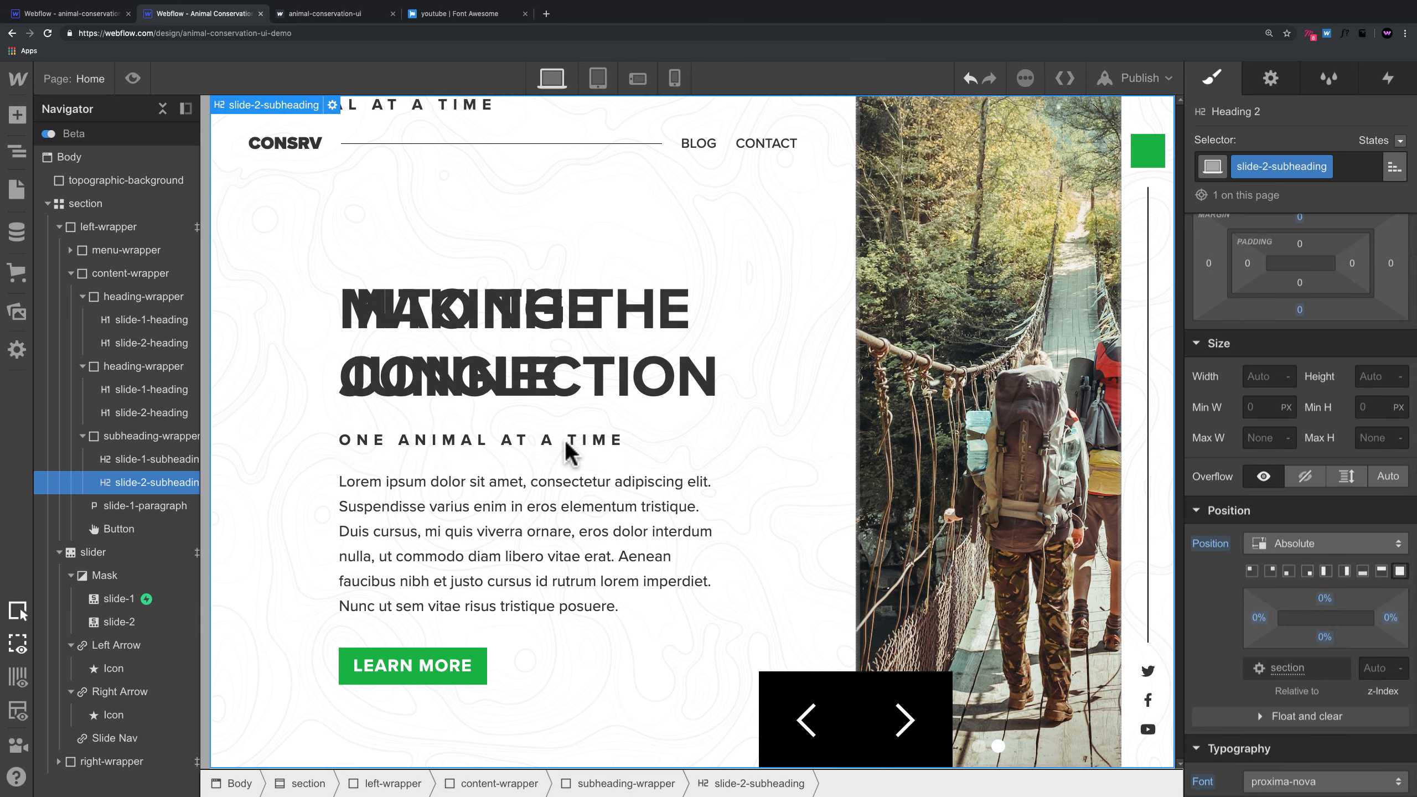
Step: Set the subheading-wrapper's position to Relative so it contains the absolute subheading
click(140, 441)
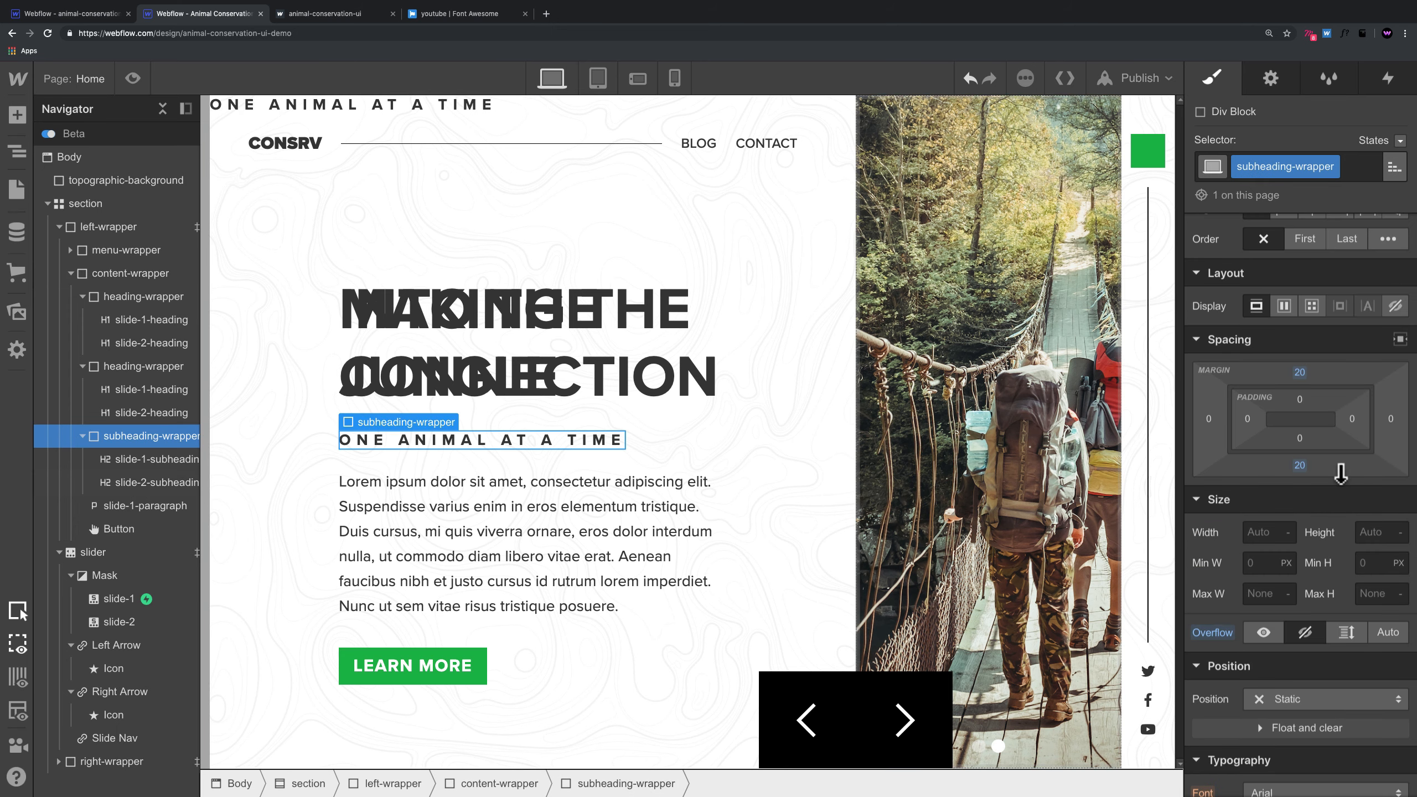
scroll(1300, 390, down, 3)
click(1277, 476)
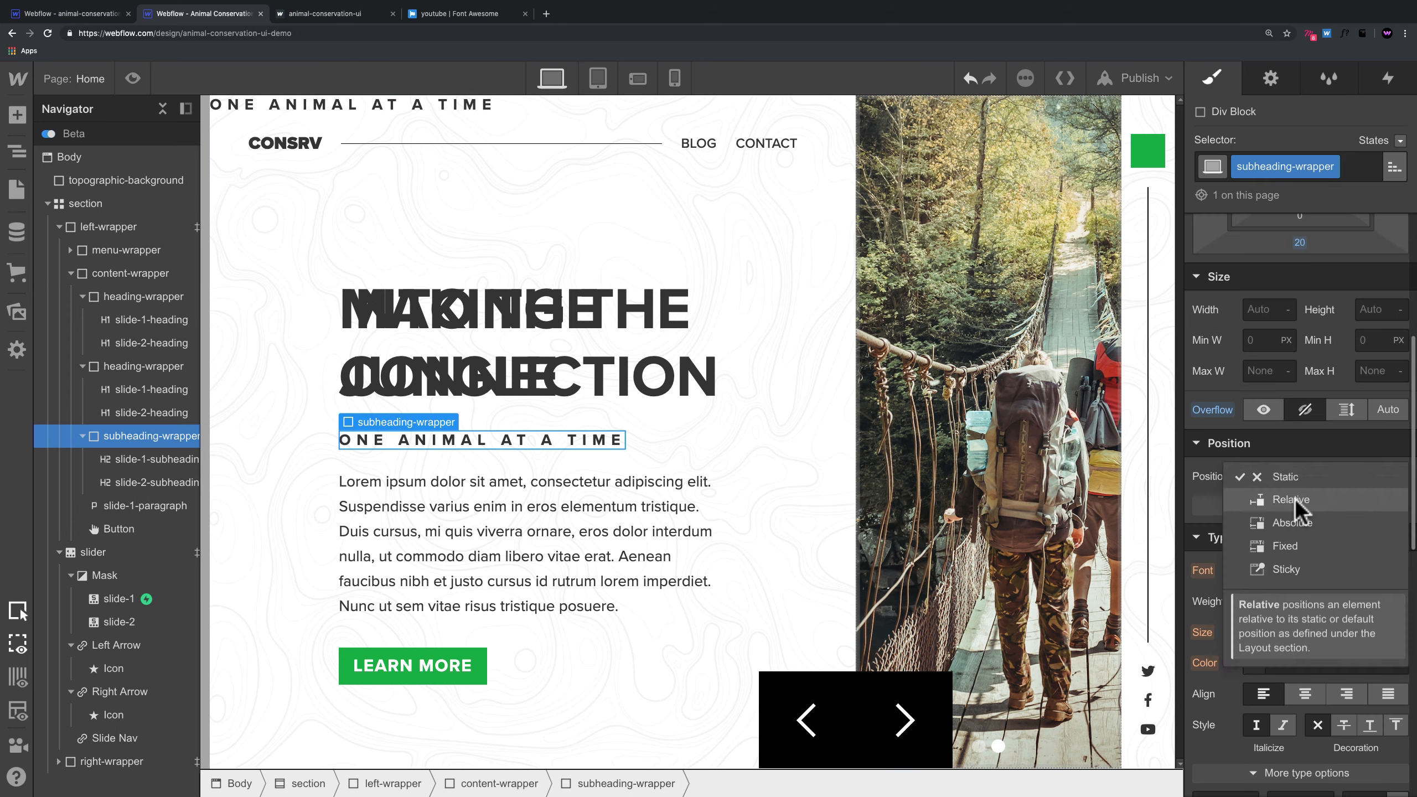
click(1292, 501)
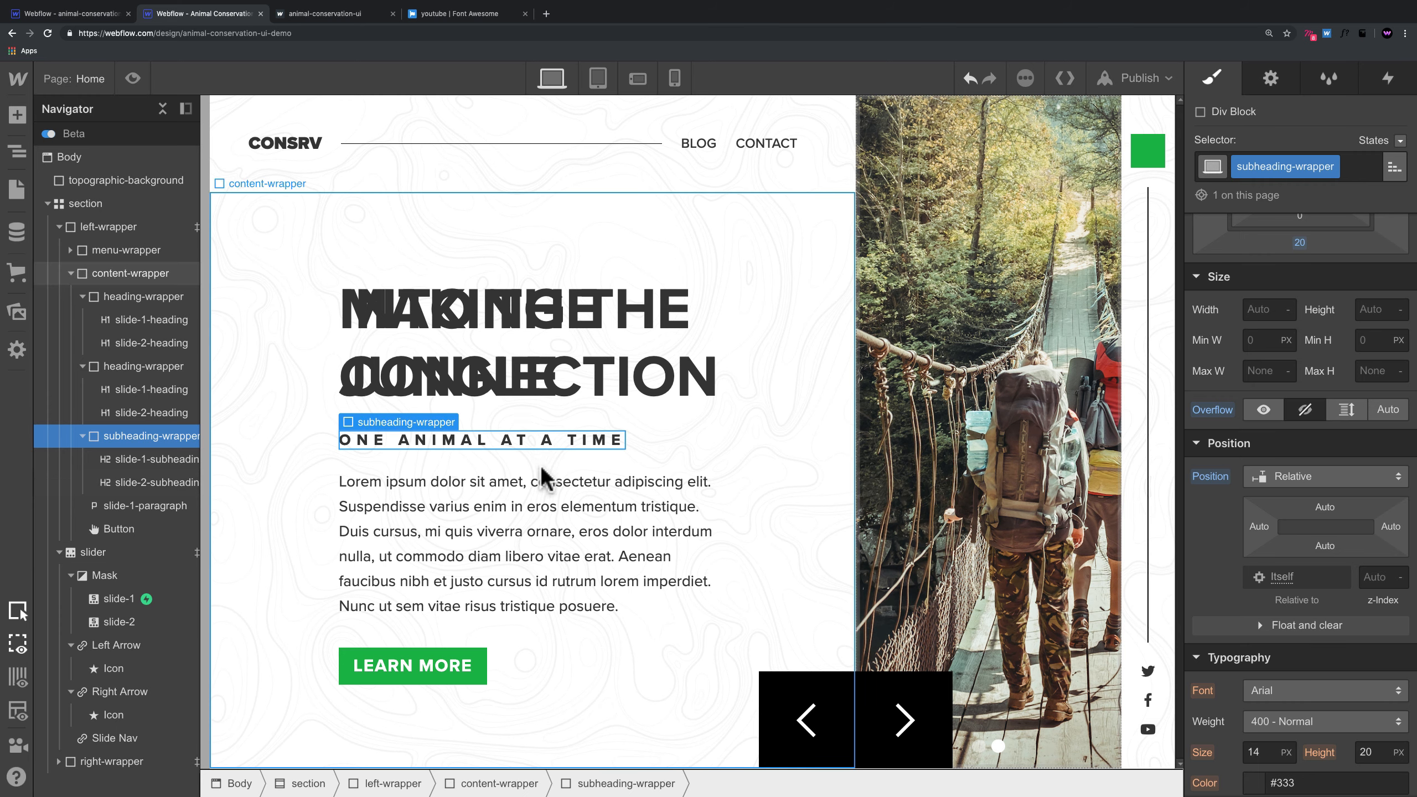
Step: Switch to the published animal-conservation-ui site and advance to the second slide to check its subheading text
click(301, 21)
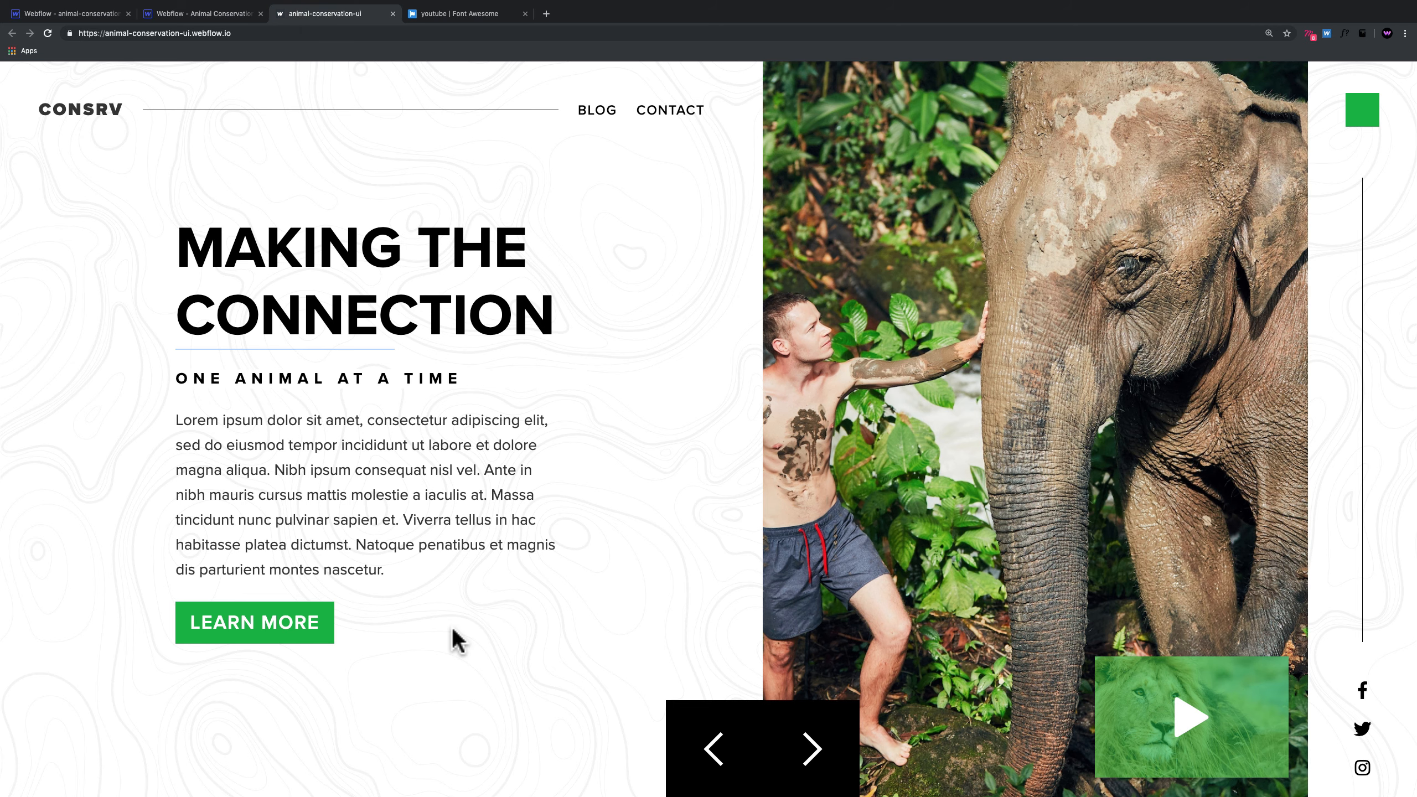
click(811, 751)
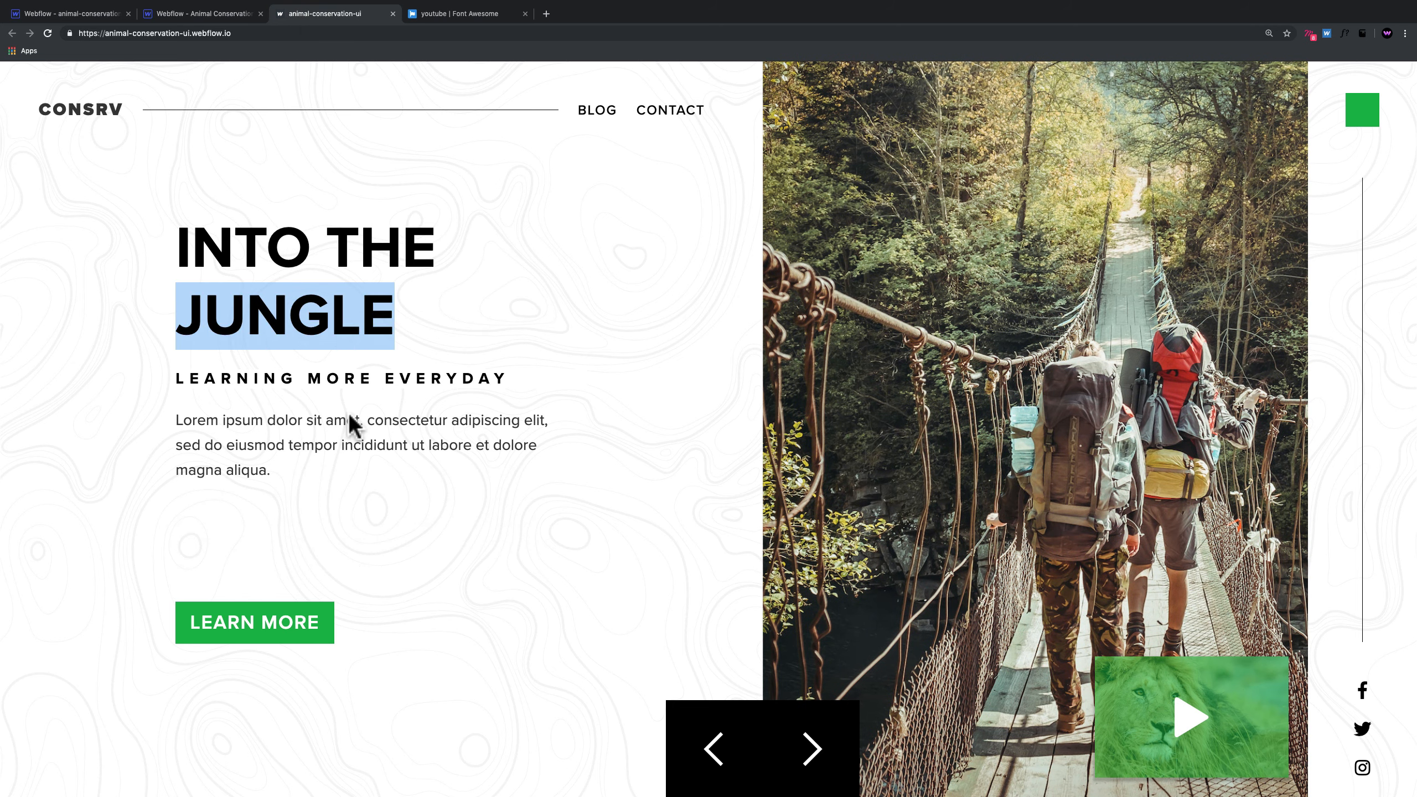
click(243, 378)
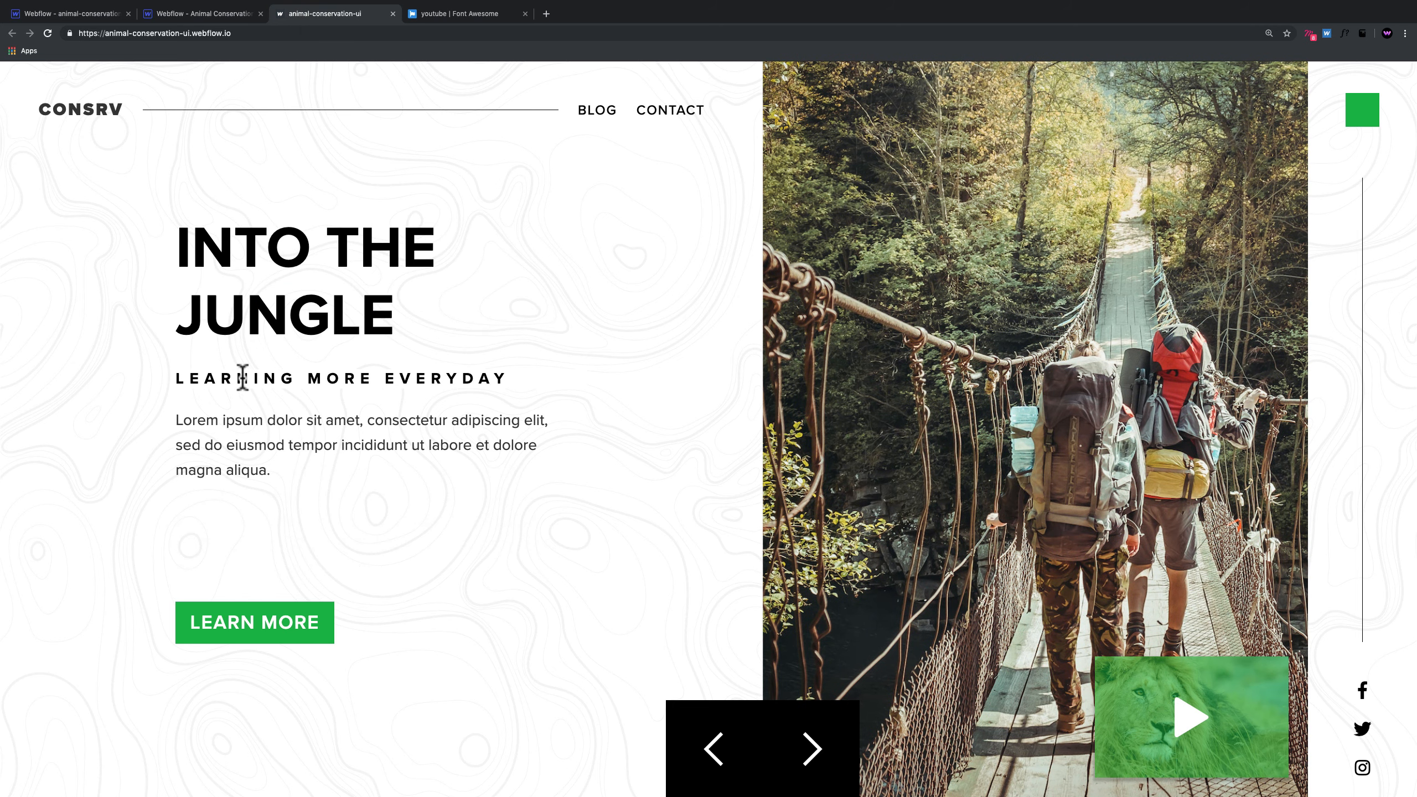
Step: Return to the Webflow Designer and replace the slide-2-subheading text with LEARNING MORE EVERYDAY
click(173, 14)
double_click(437, 440)
key(super+a)
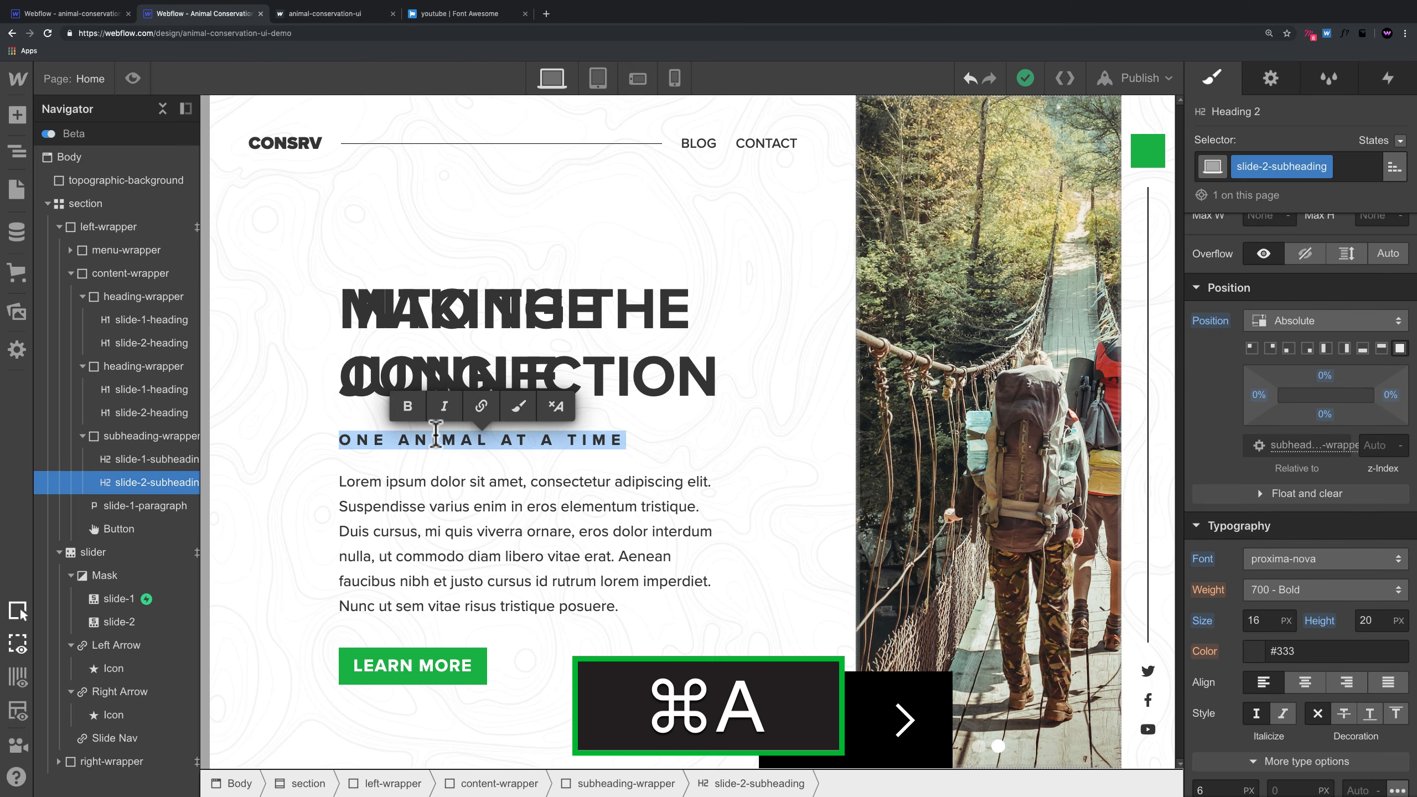
text(L)
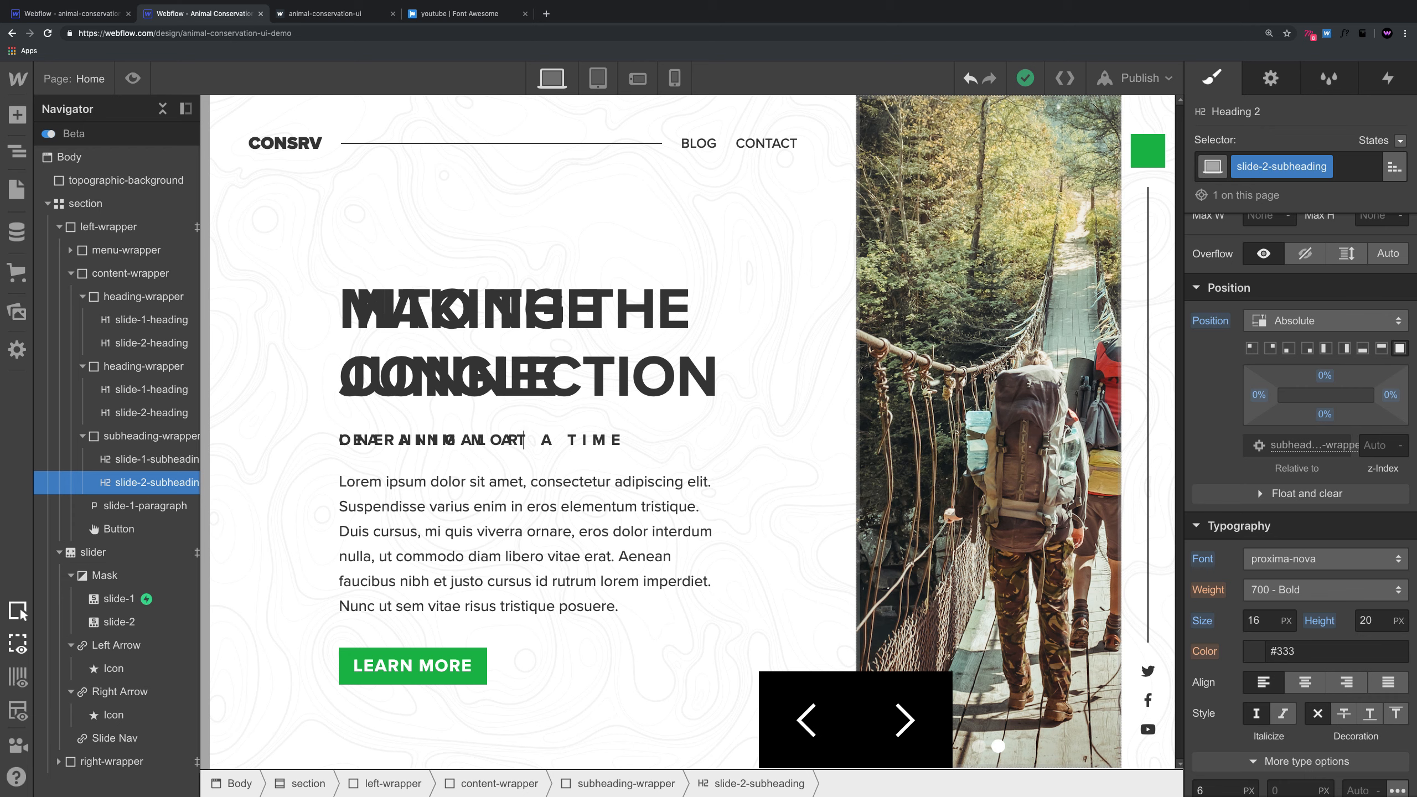
text(EARNING MORE EVERYD)
key(BackSpace)
text(YYDAY)
key(Escape)
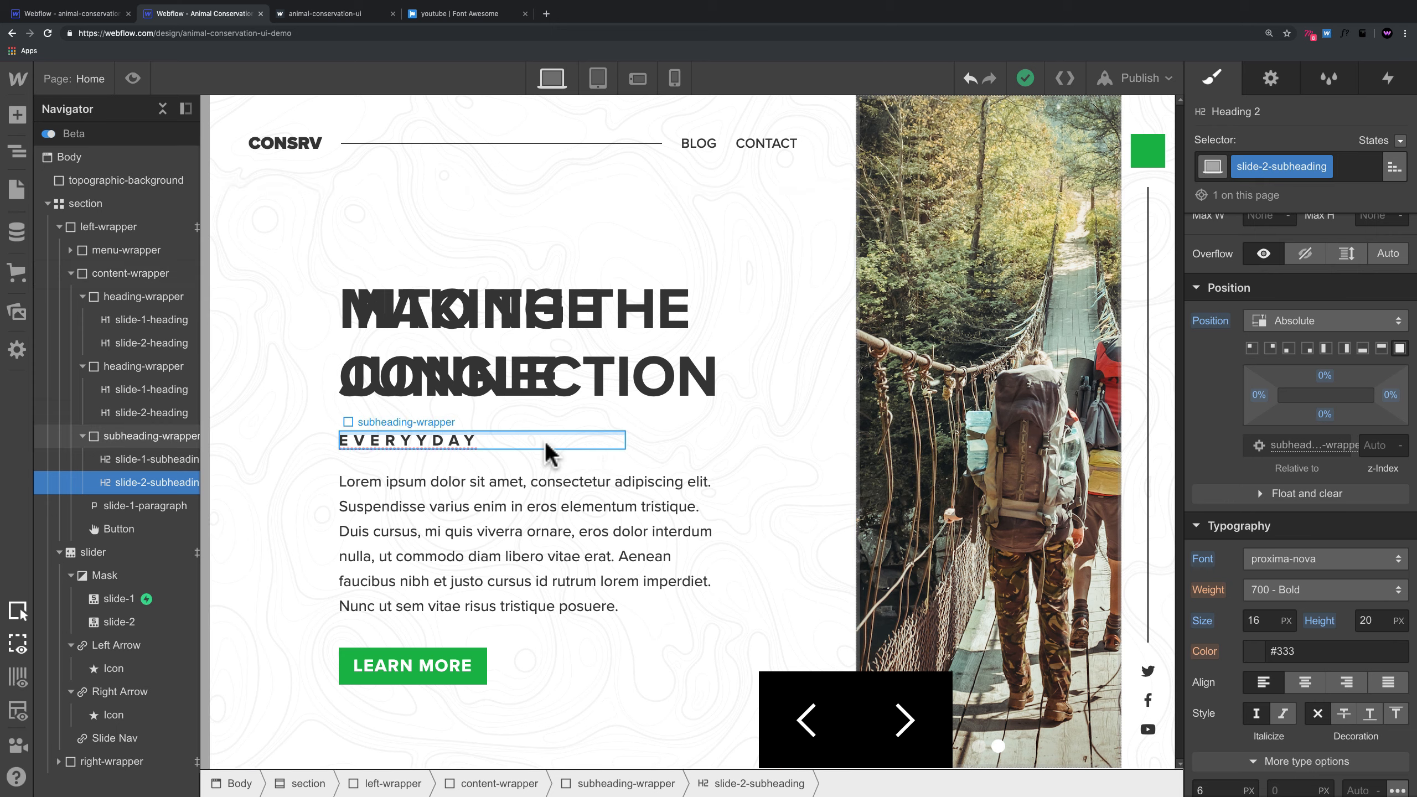
click(427, 439)
key(BackSpace)
key(Escape)
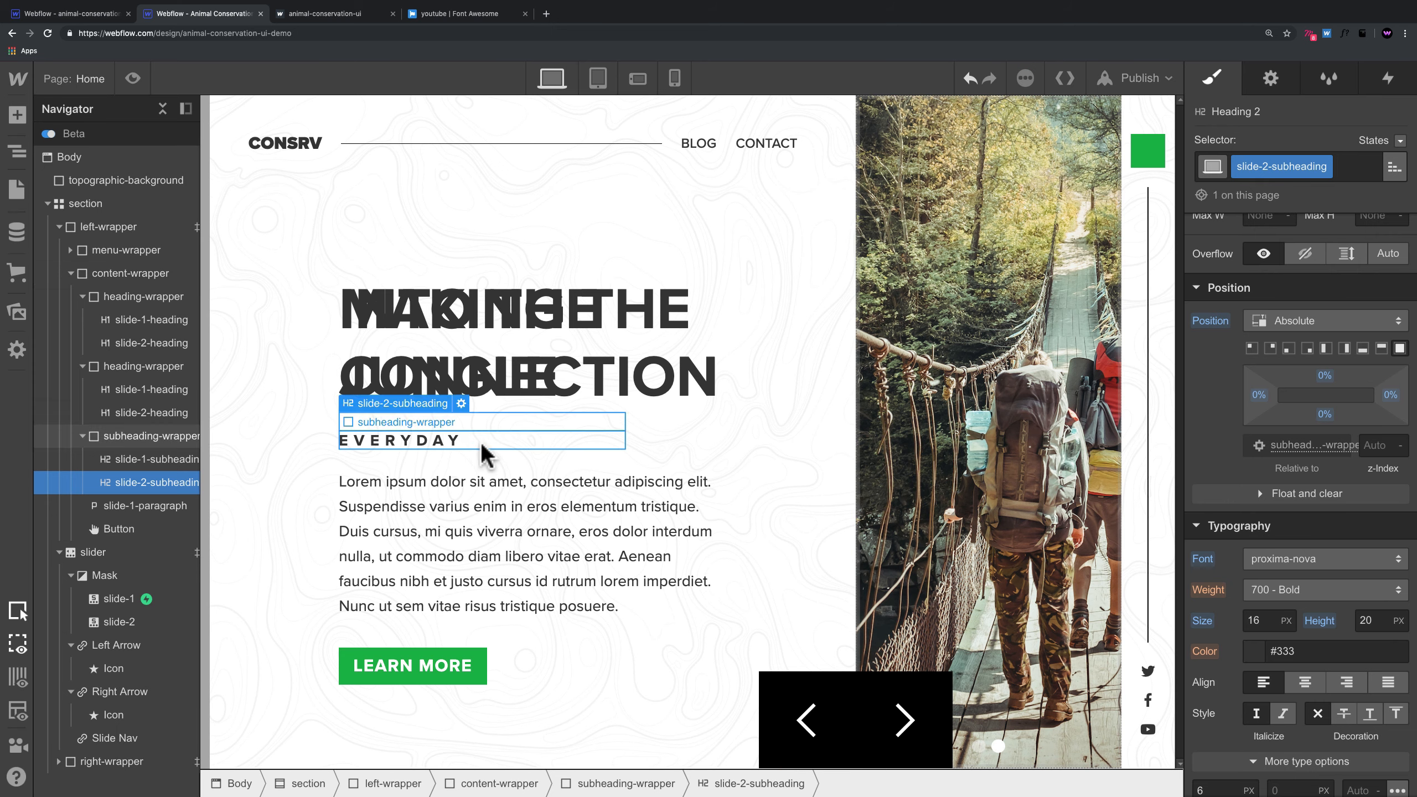
Step: Set the subheading-wrapper's width to 500 px and preview the page to check the slide 2 subheading
click(463, 438)
click(469, 430)
click(550, 444)
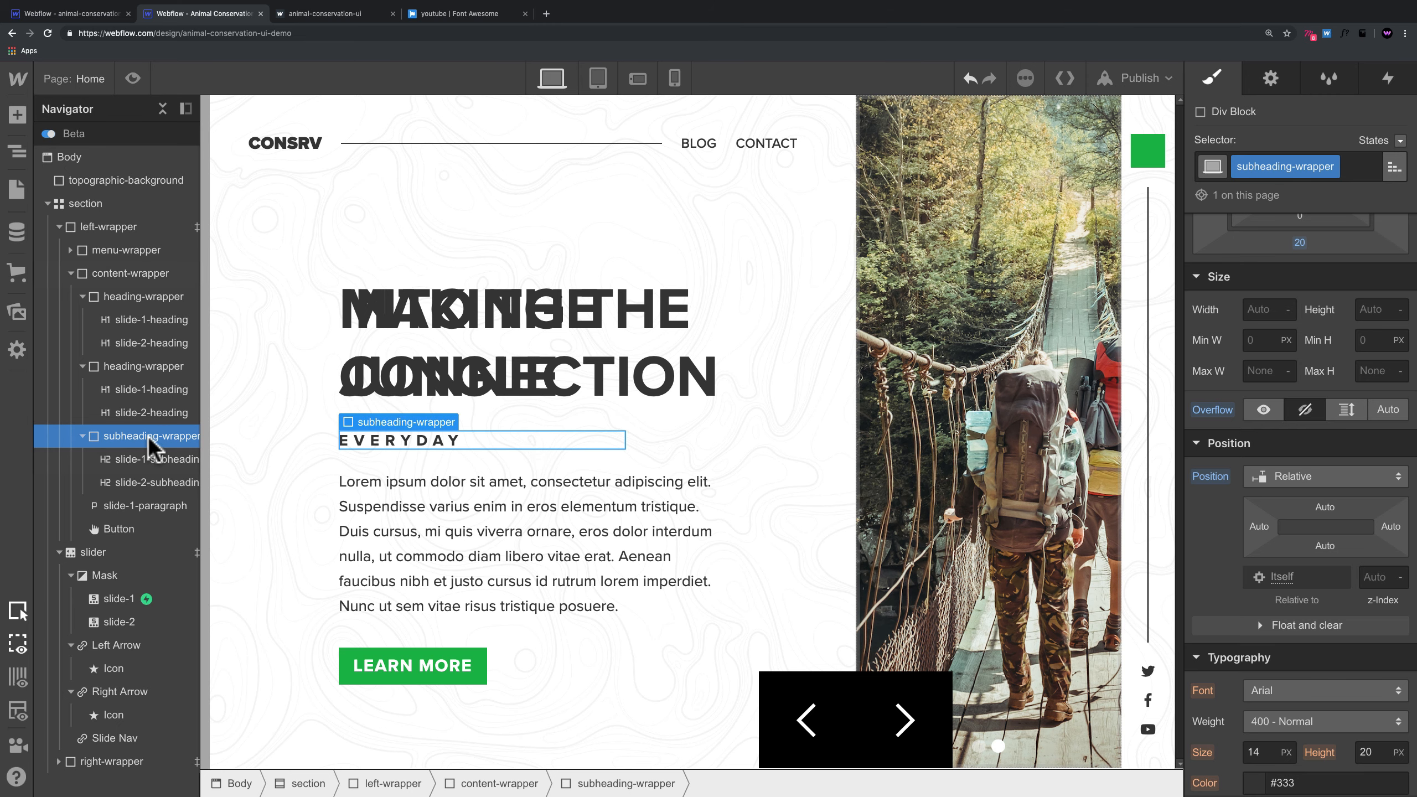
scroll(1355, 499, up, 5)
click(1252, 618)
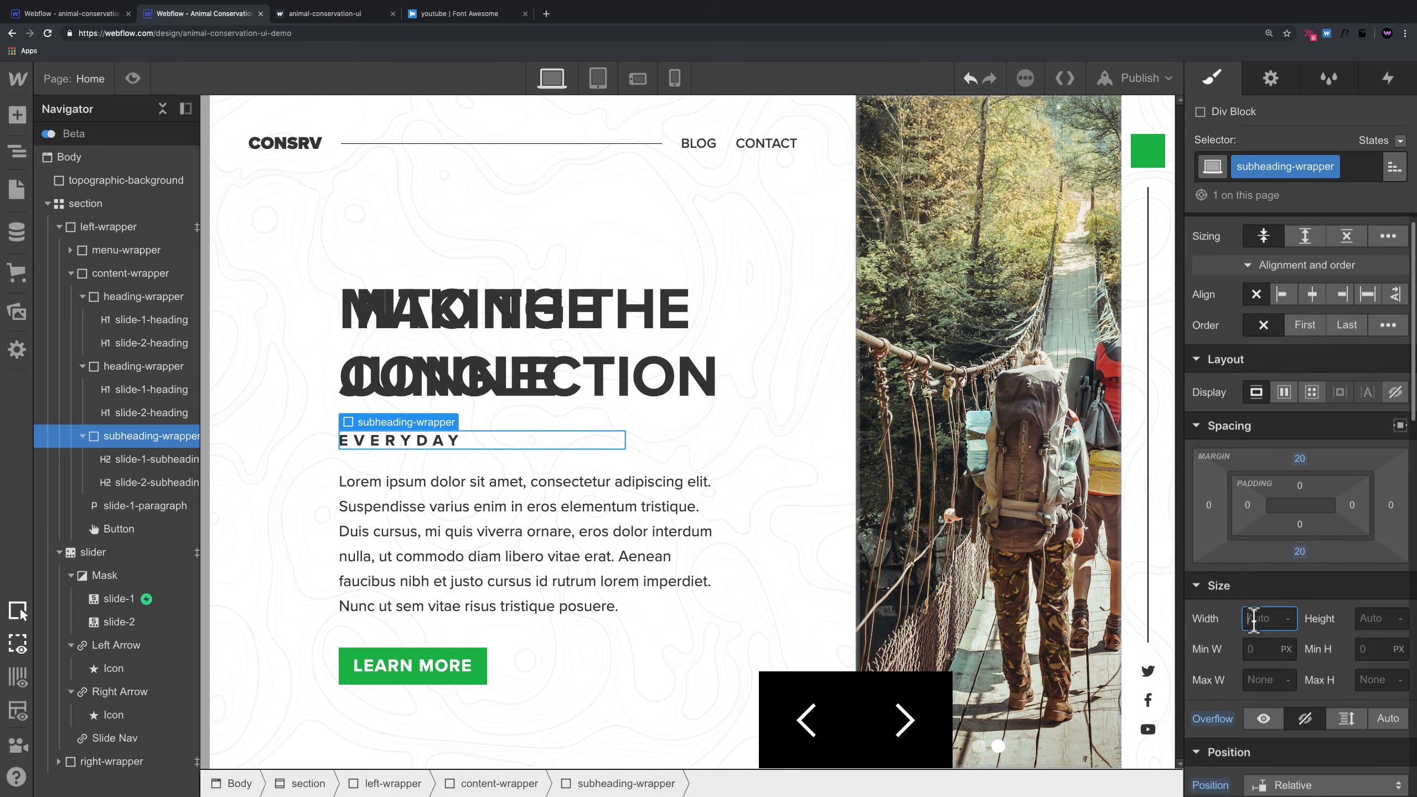
text(500)
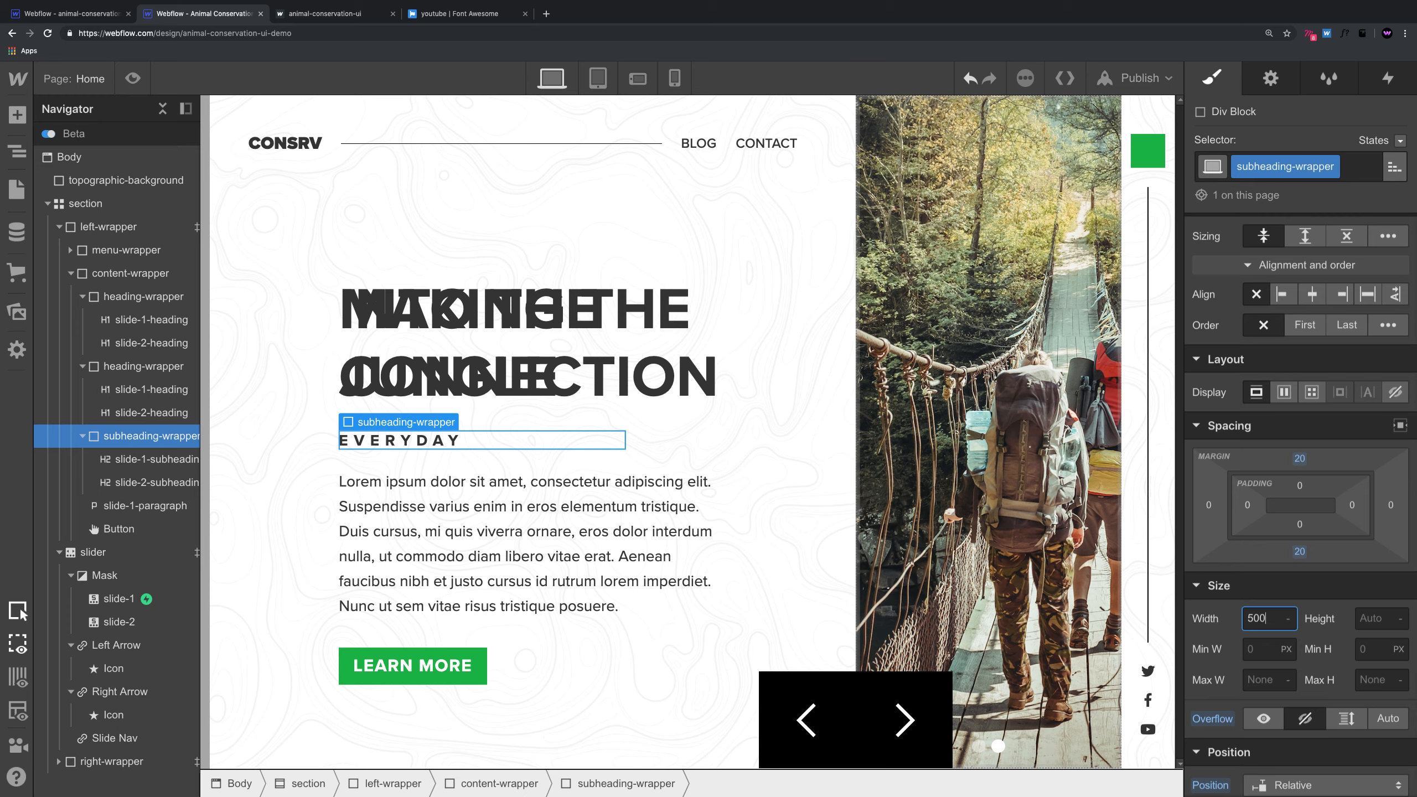
key(Return)
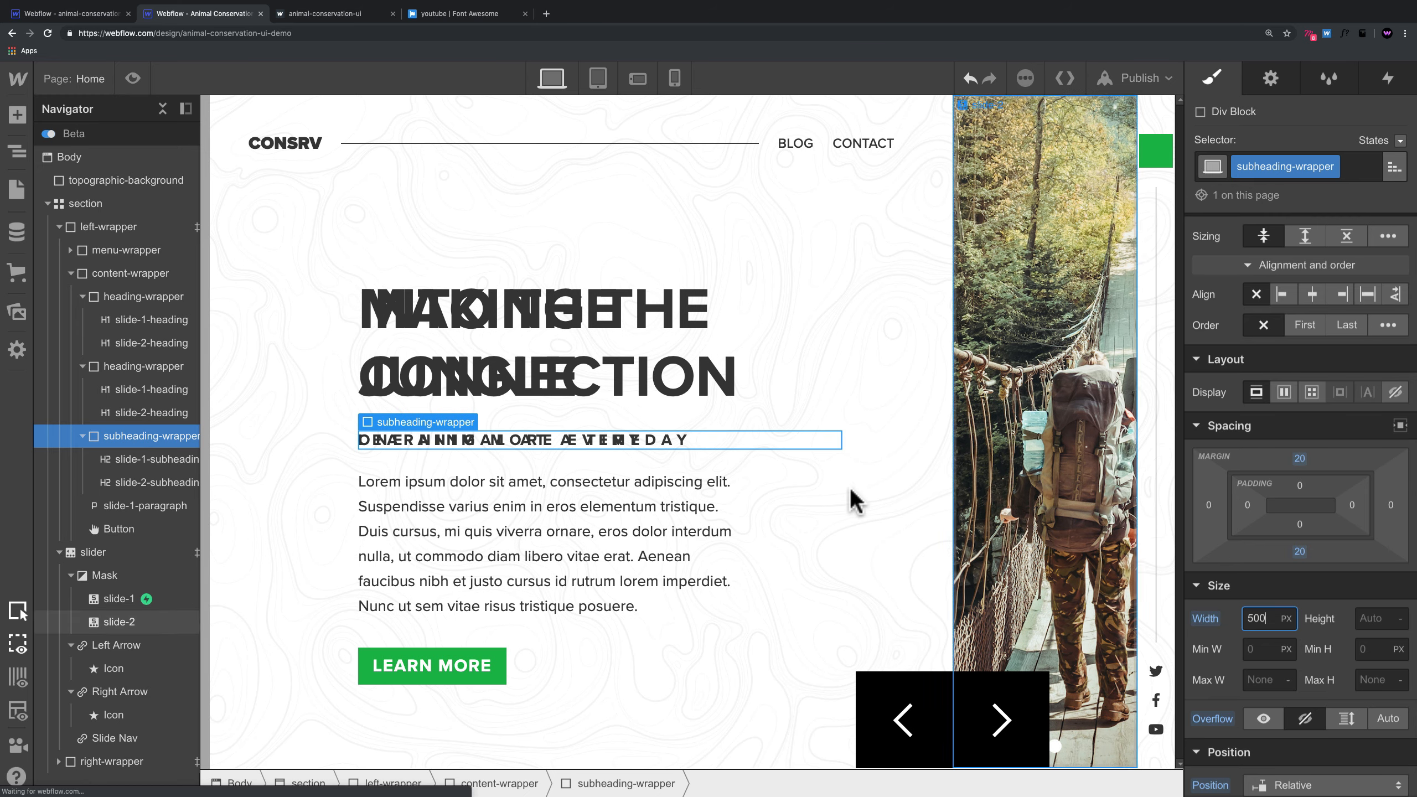
click(131, 81)
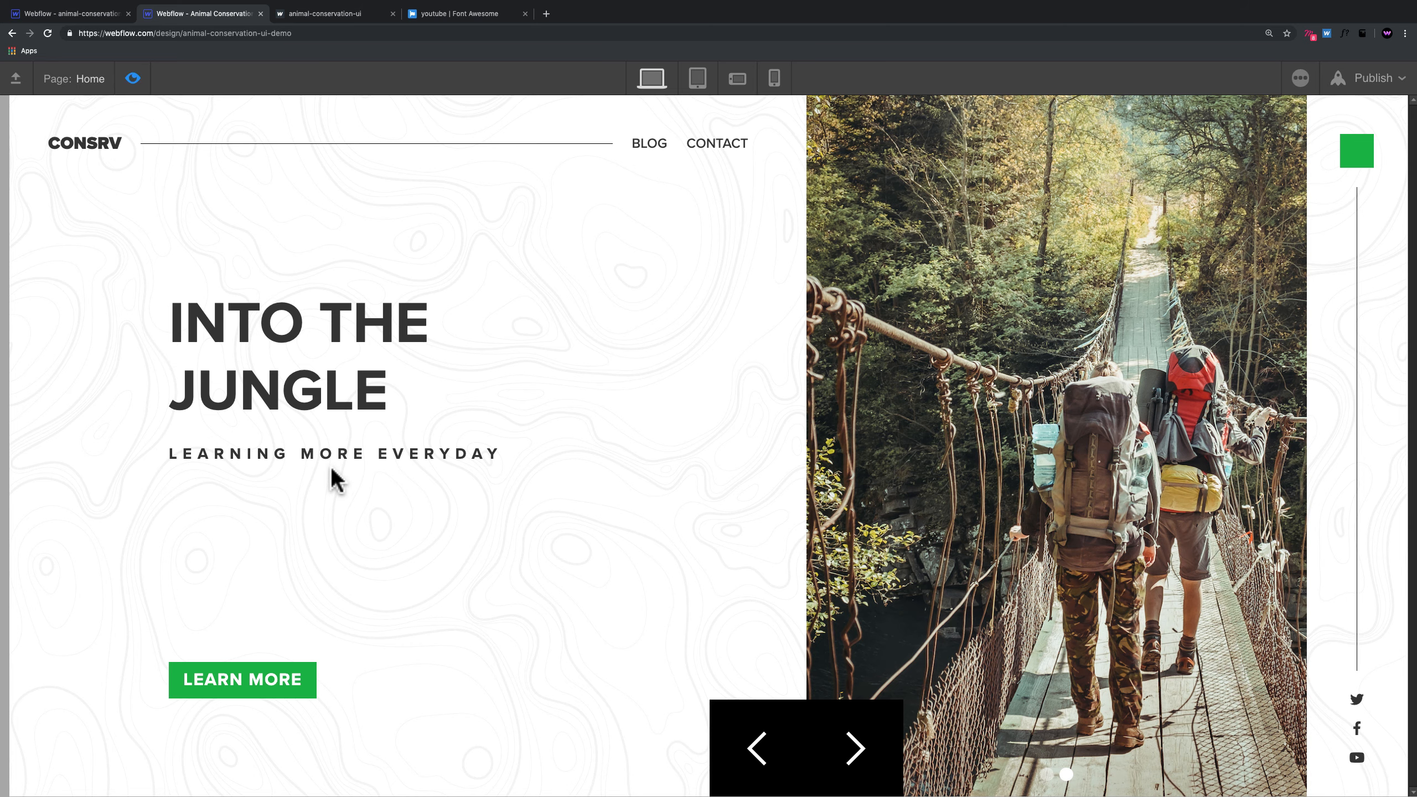
click(132, 78)
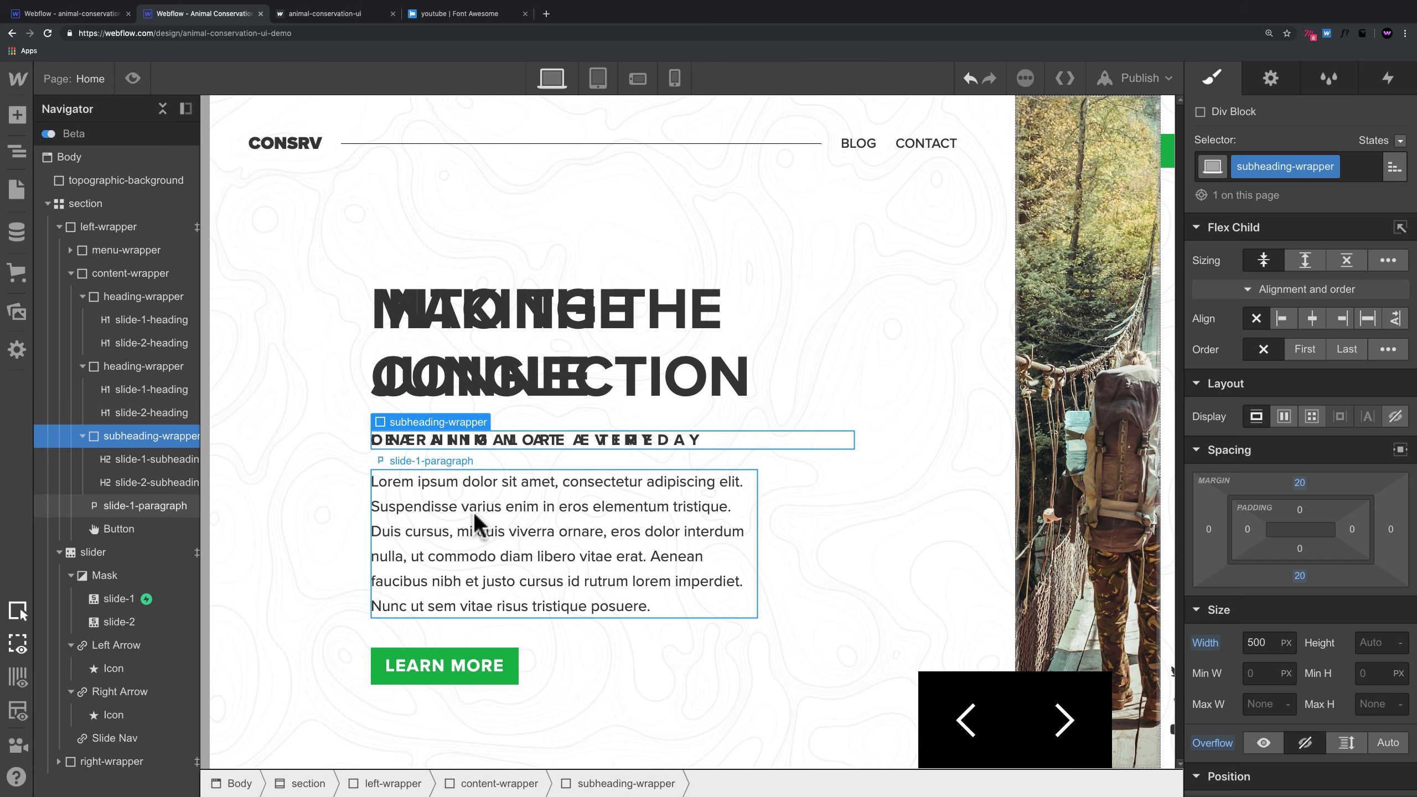
Step: Add a div block inside the content-wrapper and give it the class paragraph-wrapper
click(490, 550)
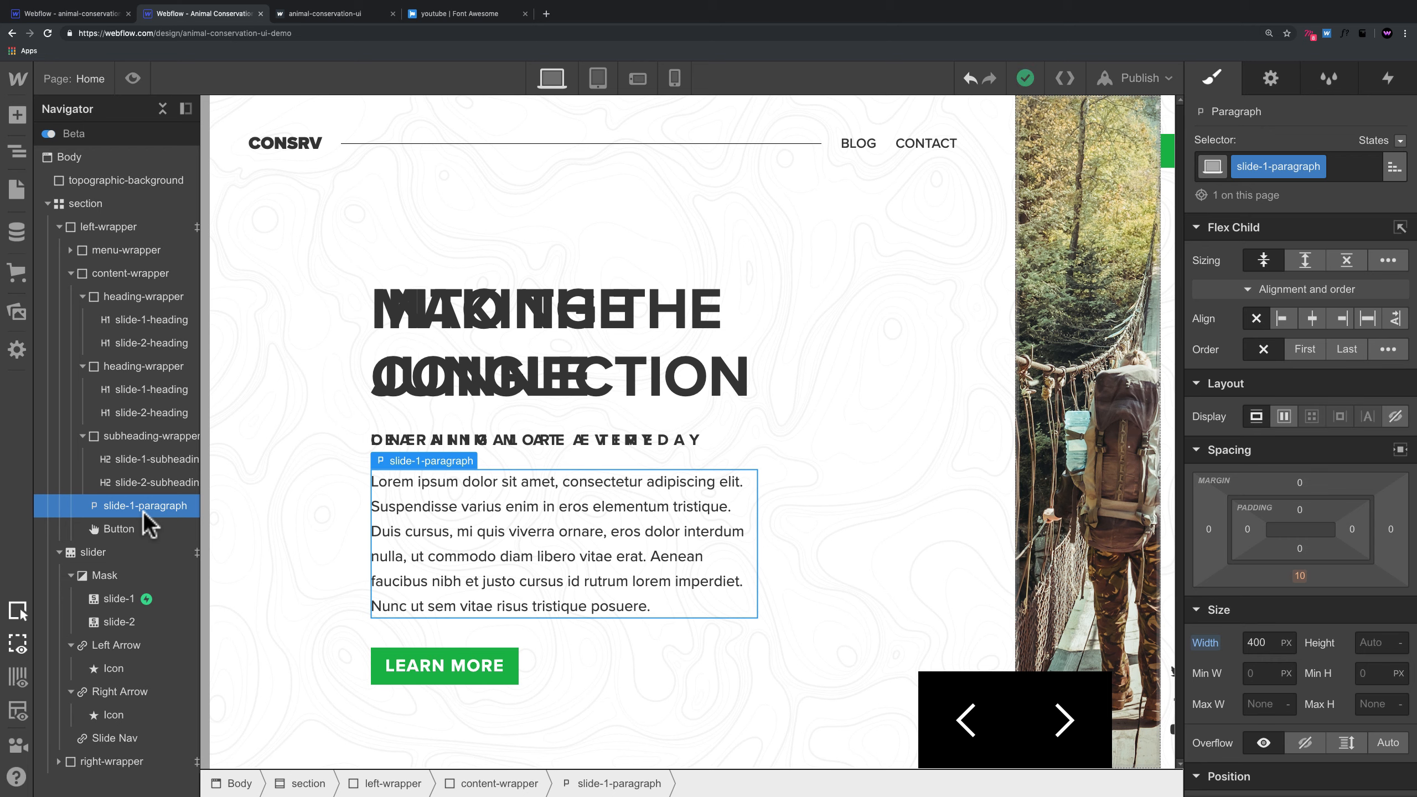
key(super+c)
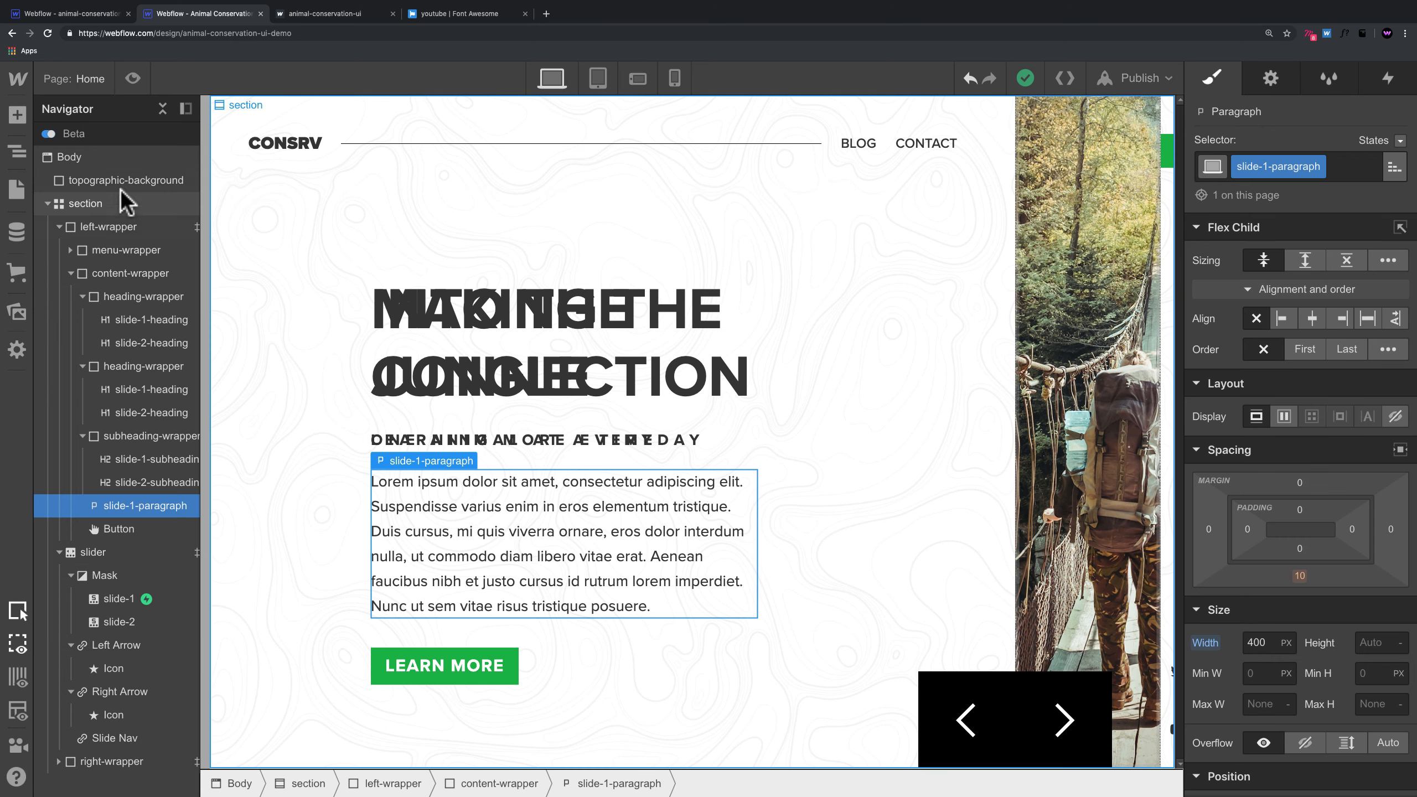
click(105, 199)
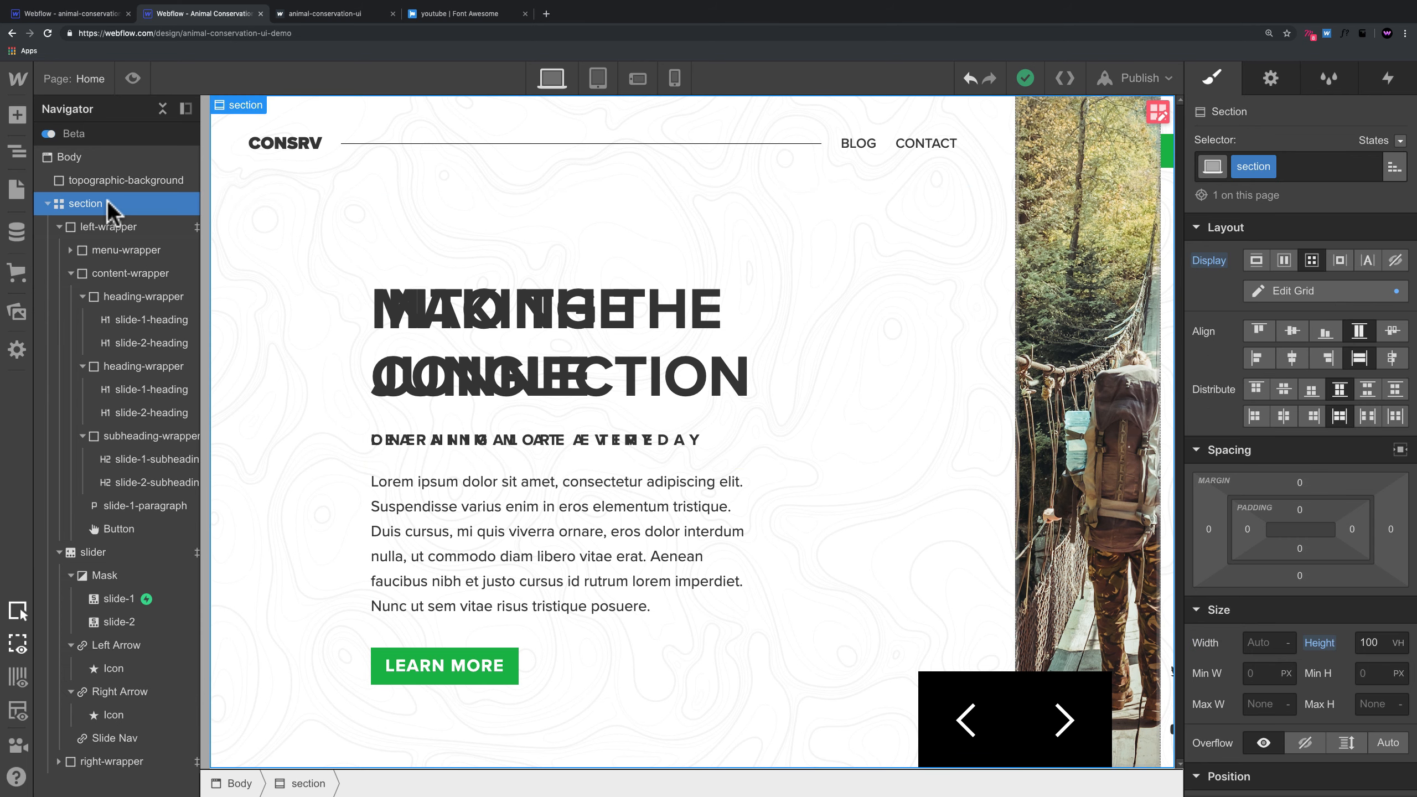
click(130, 273)
key(super+k)
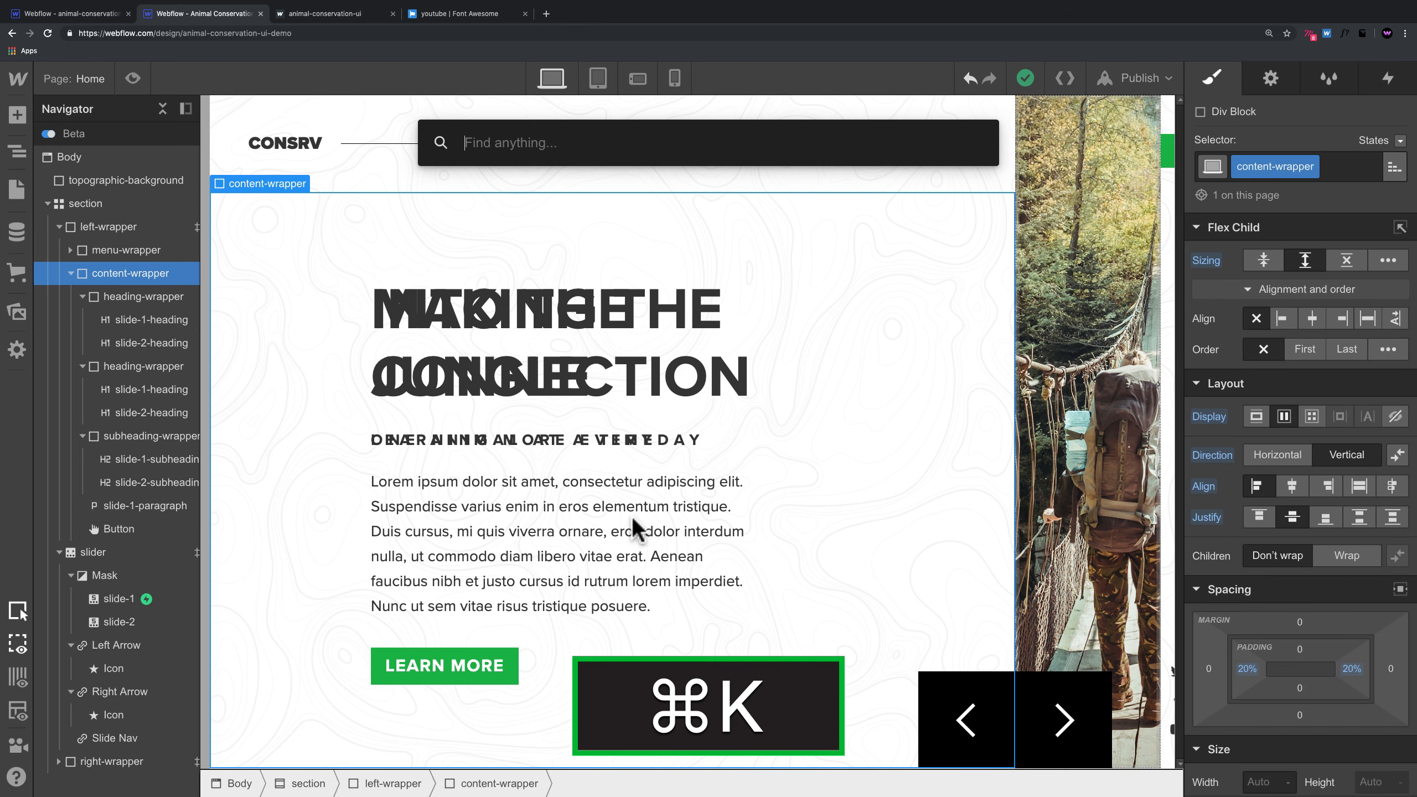
text(div)
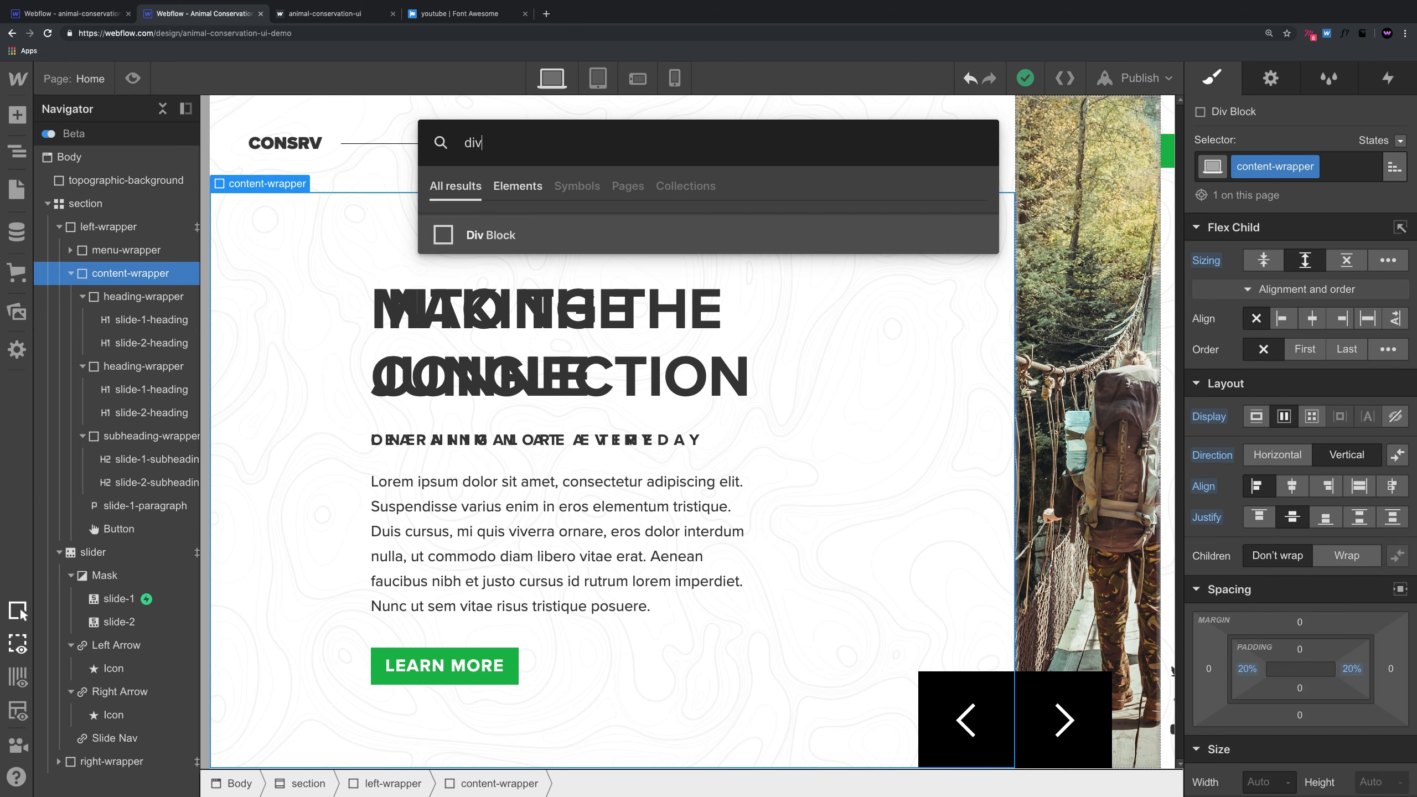
key(Return)
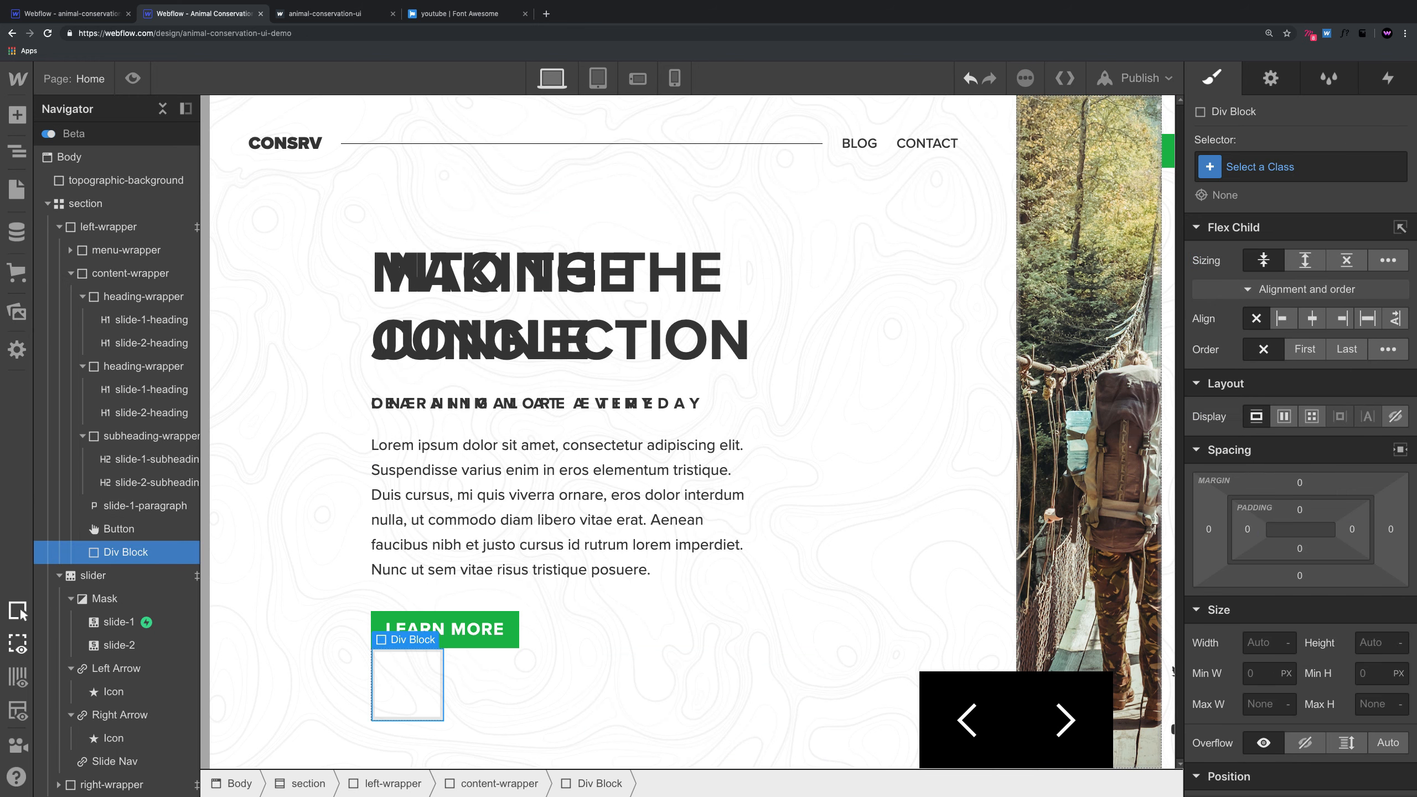
click(1270, 169)
text(paragraph)
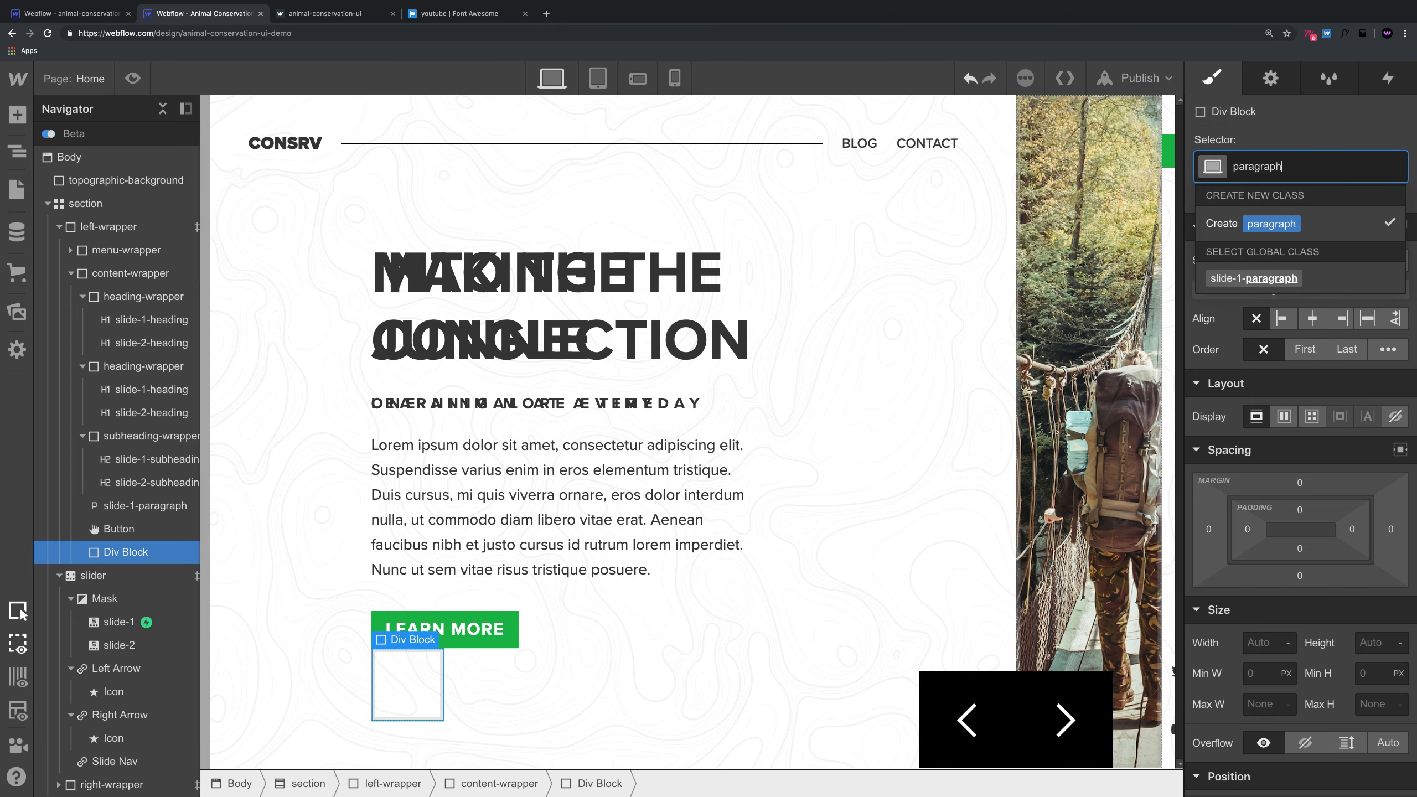
text(-wrapper)
key(Return)
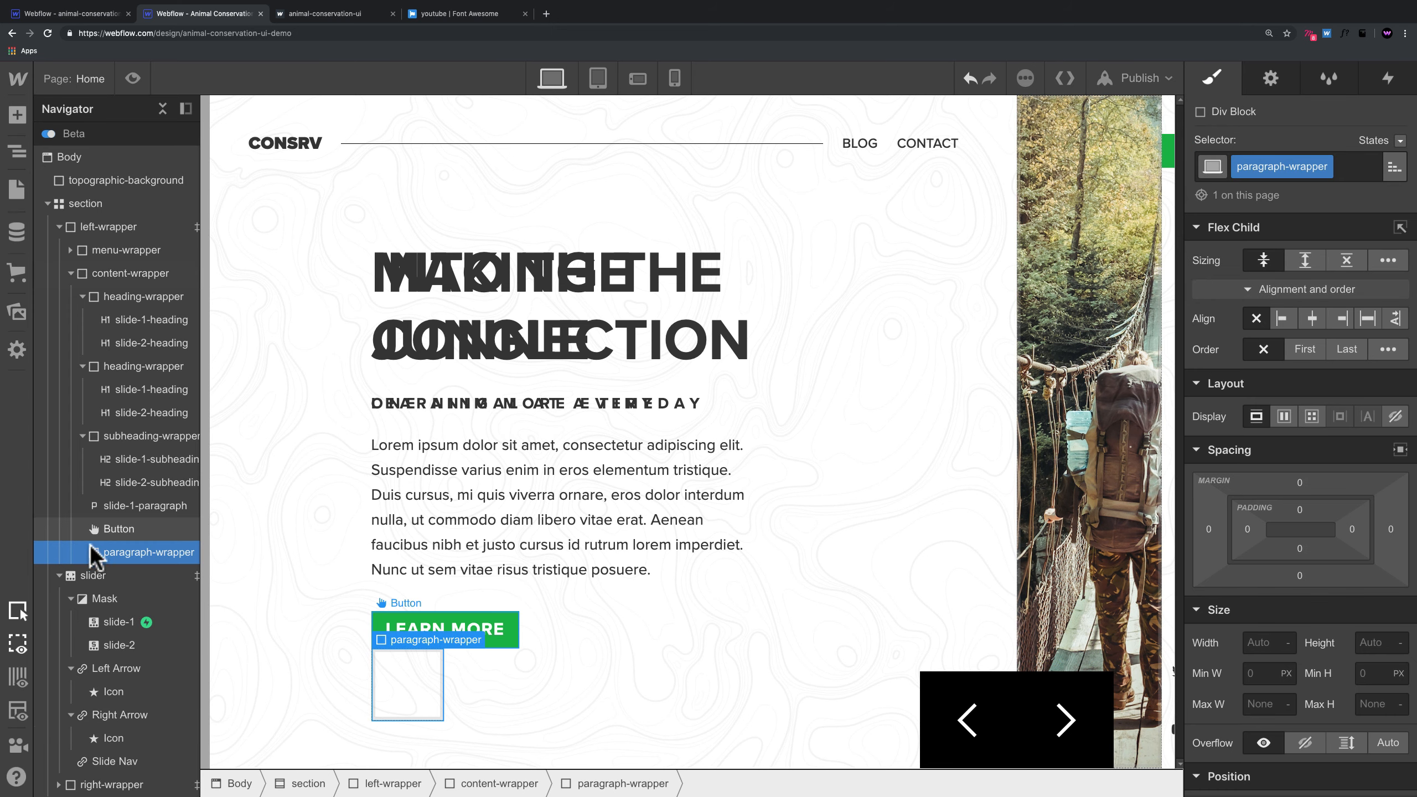
Step: Nest slide-1-paragraph inside the paragraph-wrapper above the Button, and set the paragraph's position to Relative
drag(94, 554, 131, 505)
click(129, 525)
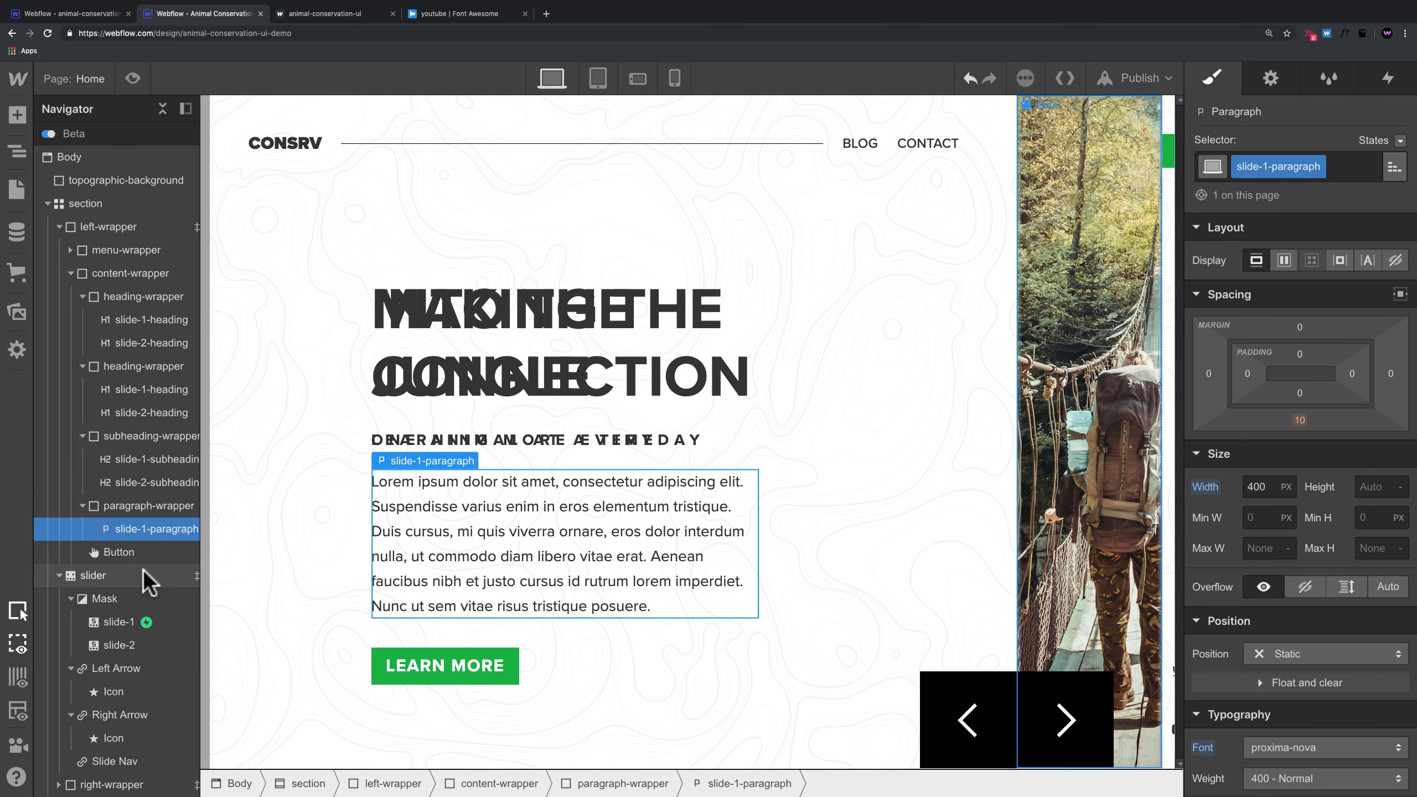
click(131, 505)
click(139, 525)
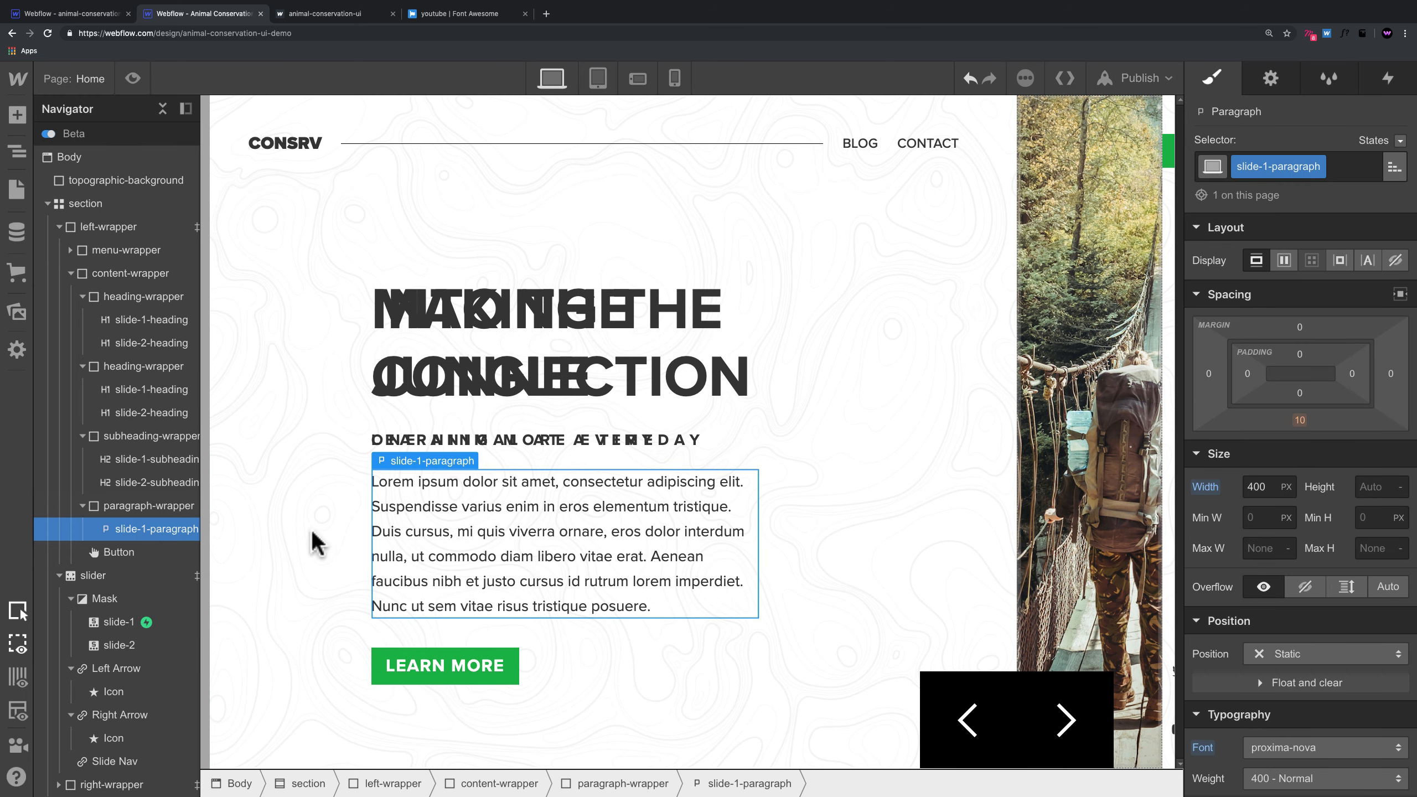
click(1295, 654)
click(1295, 644)
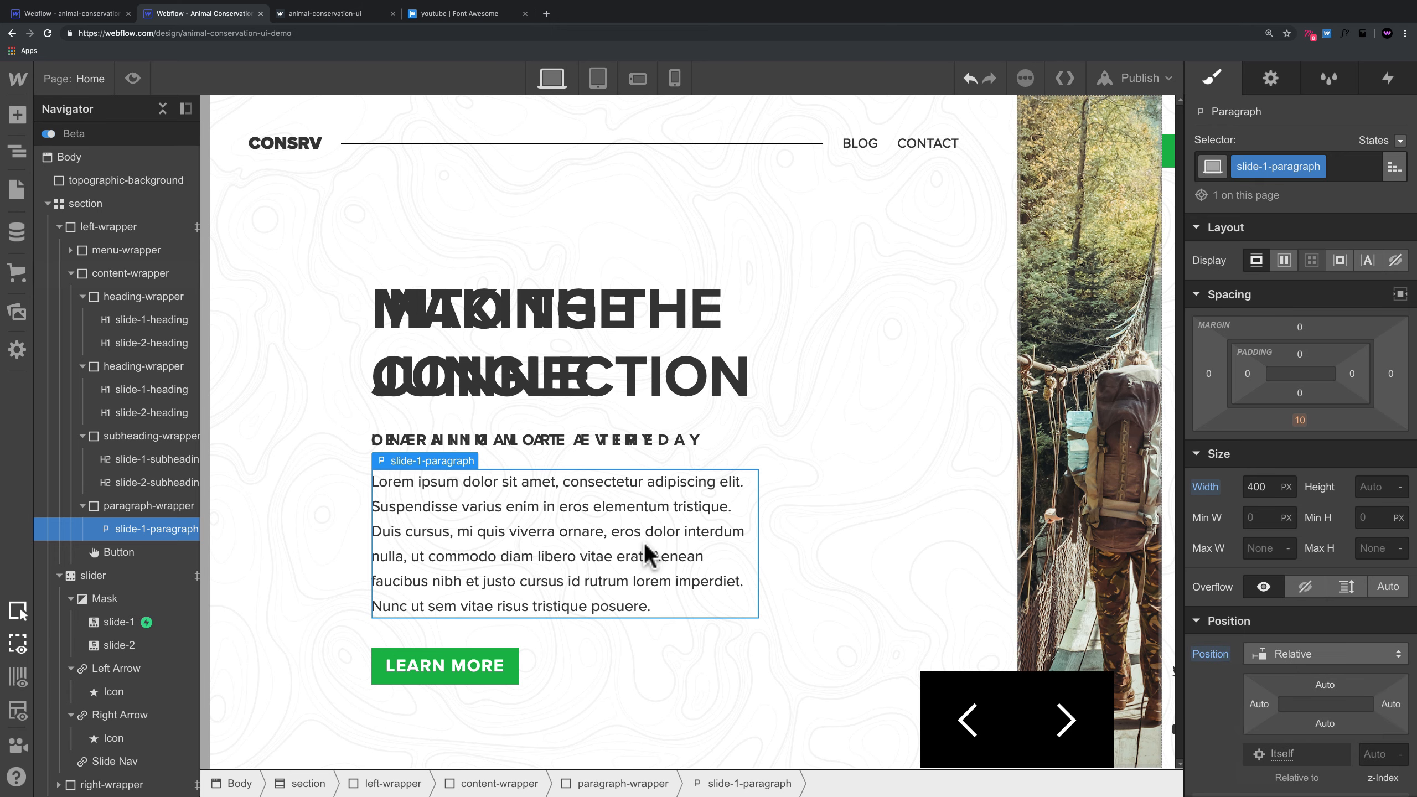
Step: Copy slide-1-paragraph within the paragraph-wrapper and duplicate the copy's class as slide-2-paragraph
key(super+c)
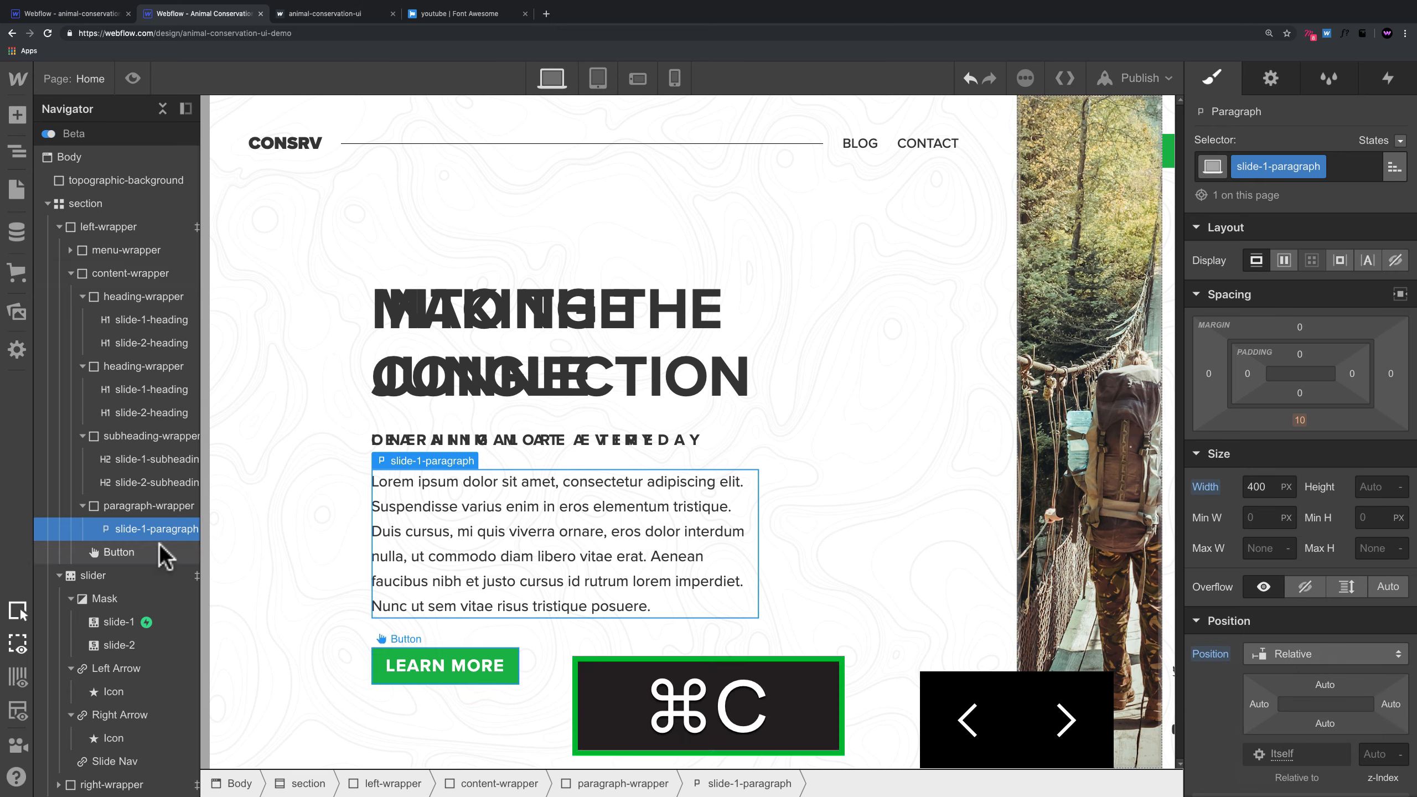
click(144, 506)
key(super+v)
click(150, 550)
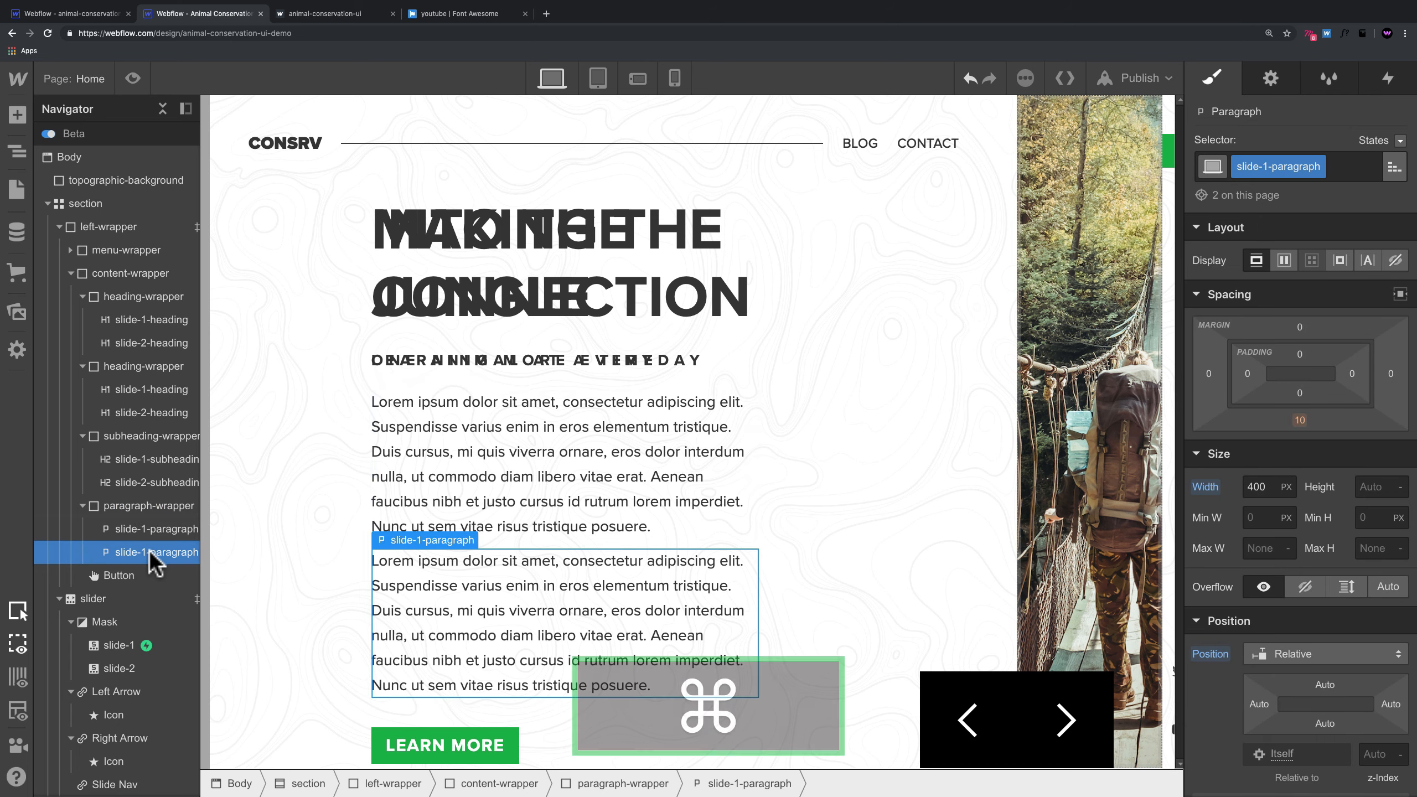
click(1318, 168)
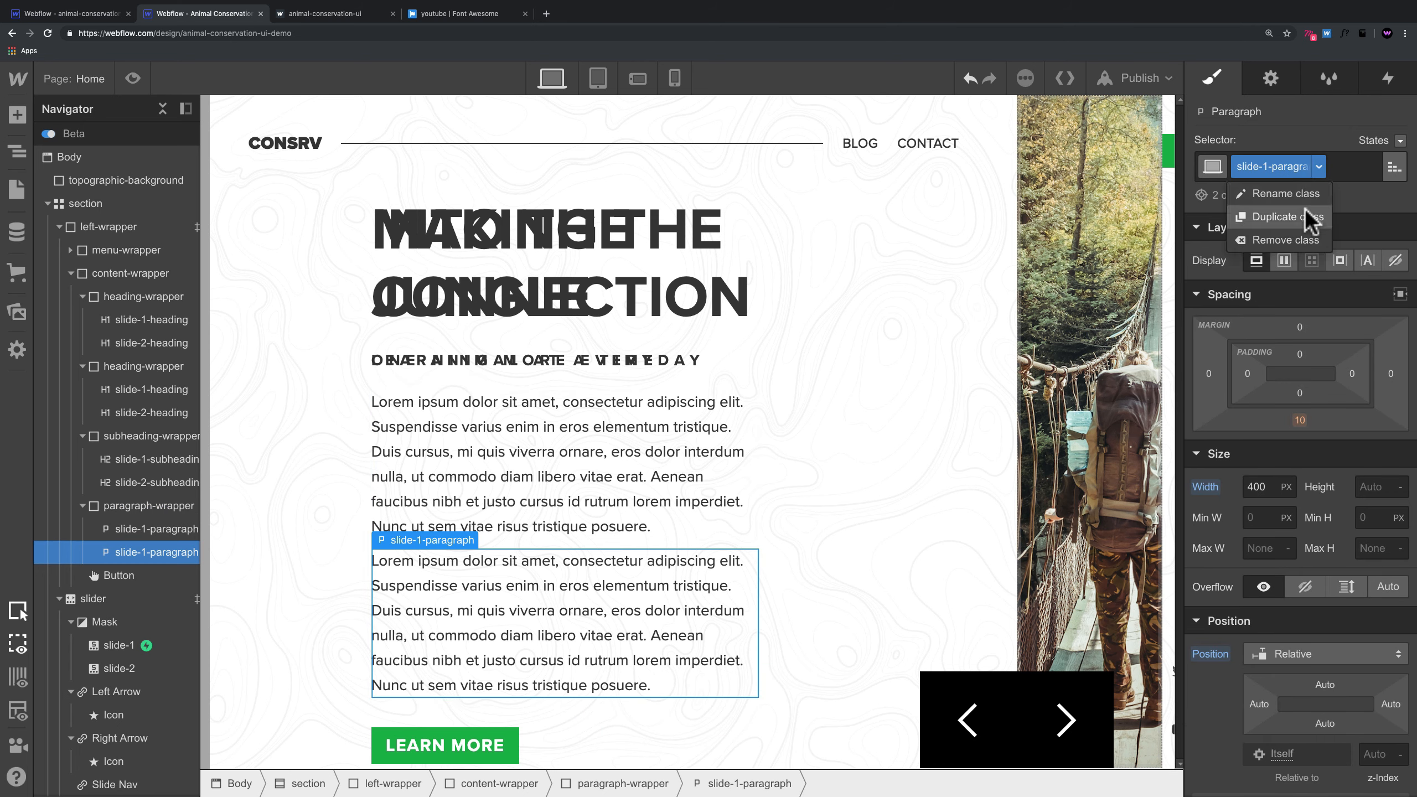
click(1304, 208)
drag(1263, 167, 1362, 168)
text(2-paragraph)
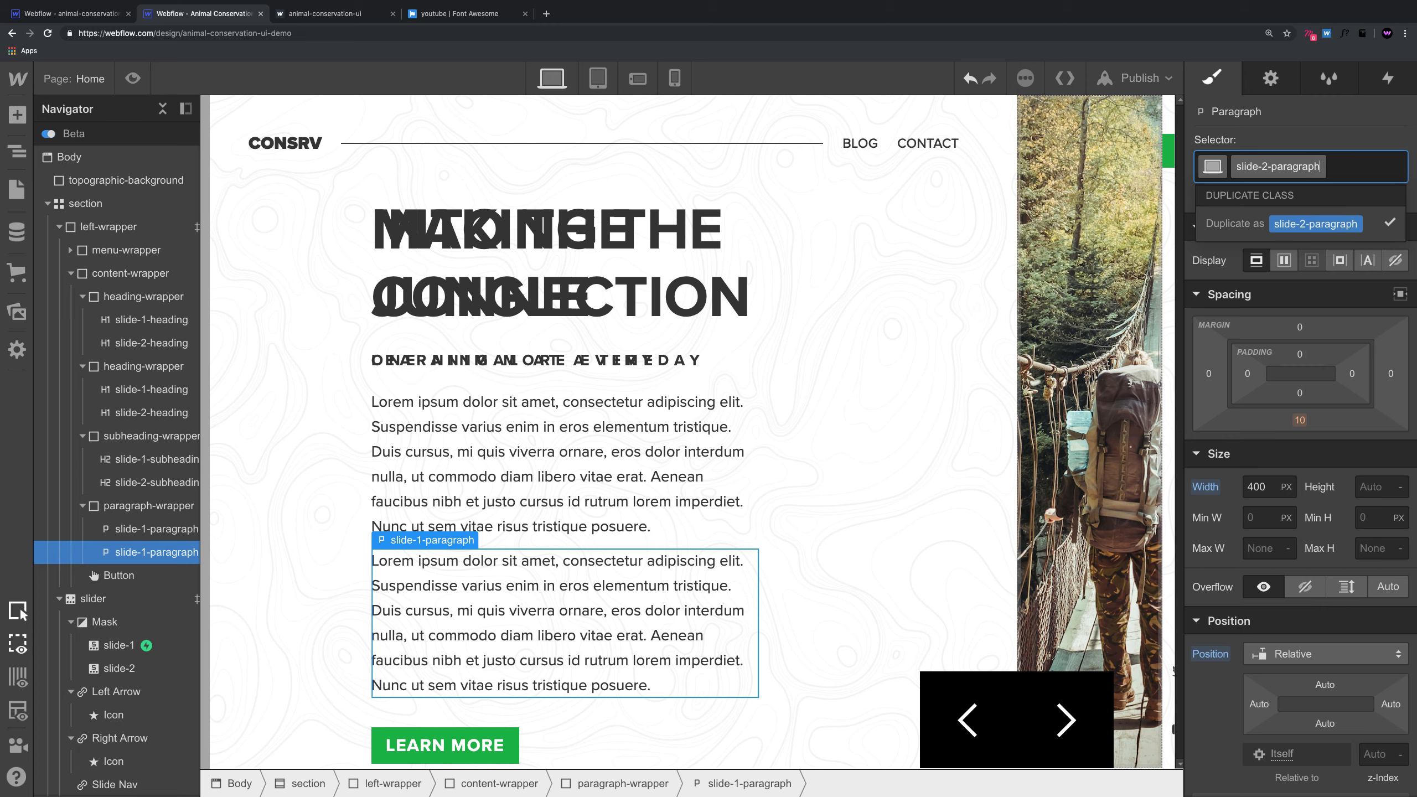
key(Return)
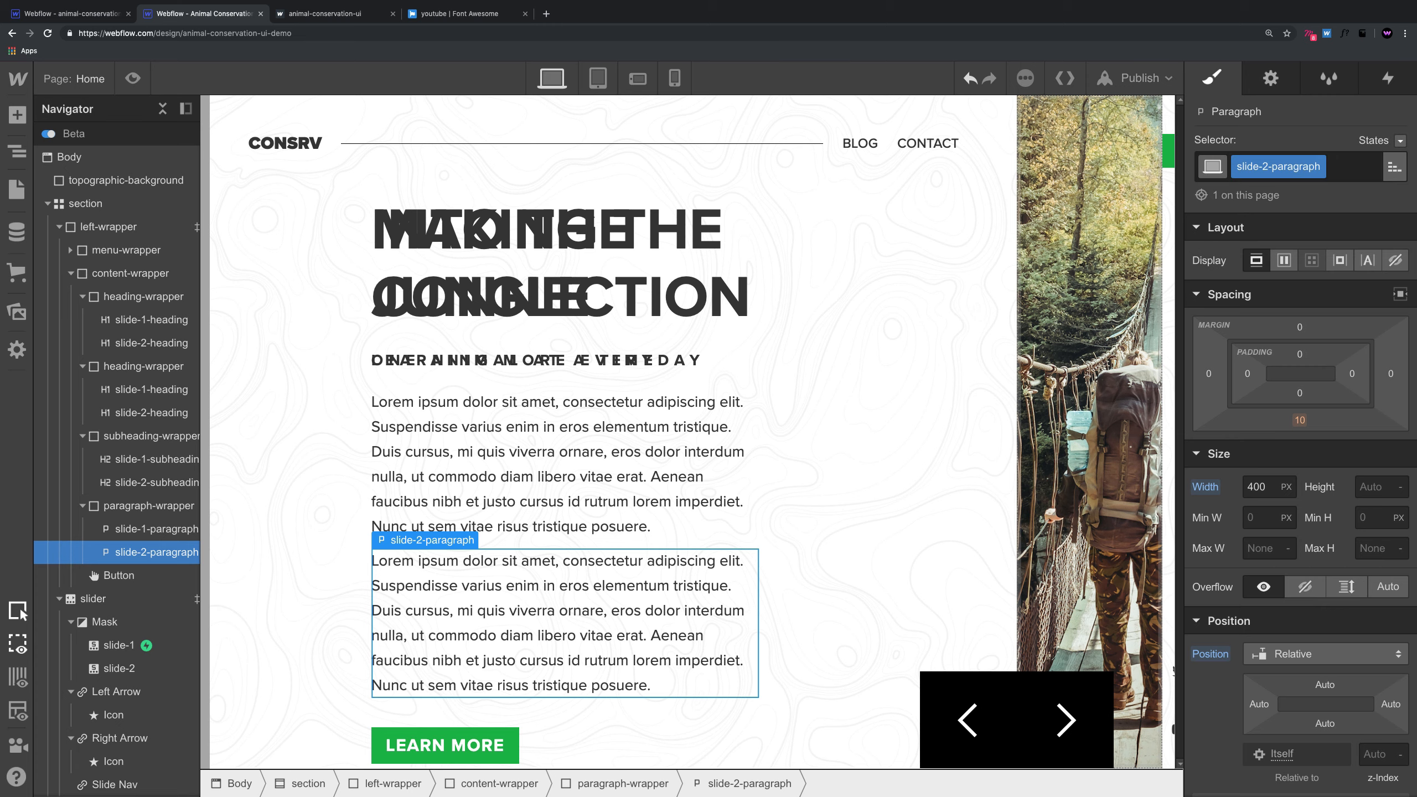
Step: Position the slide-2-paragraph as Absolute with the full-cover preset of 0% on all four sides
click(1305, 656)
click(1305, 667)
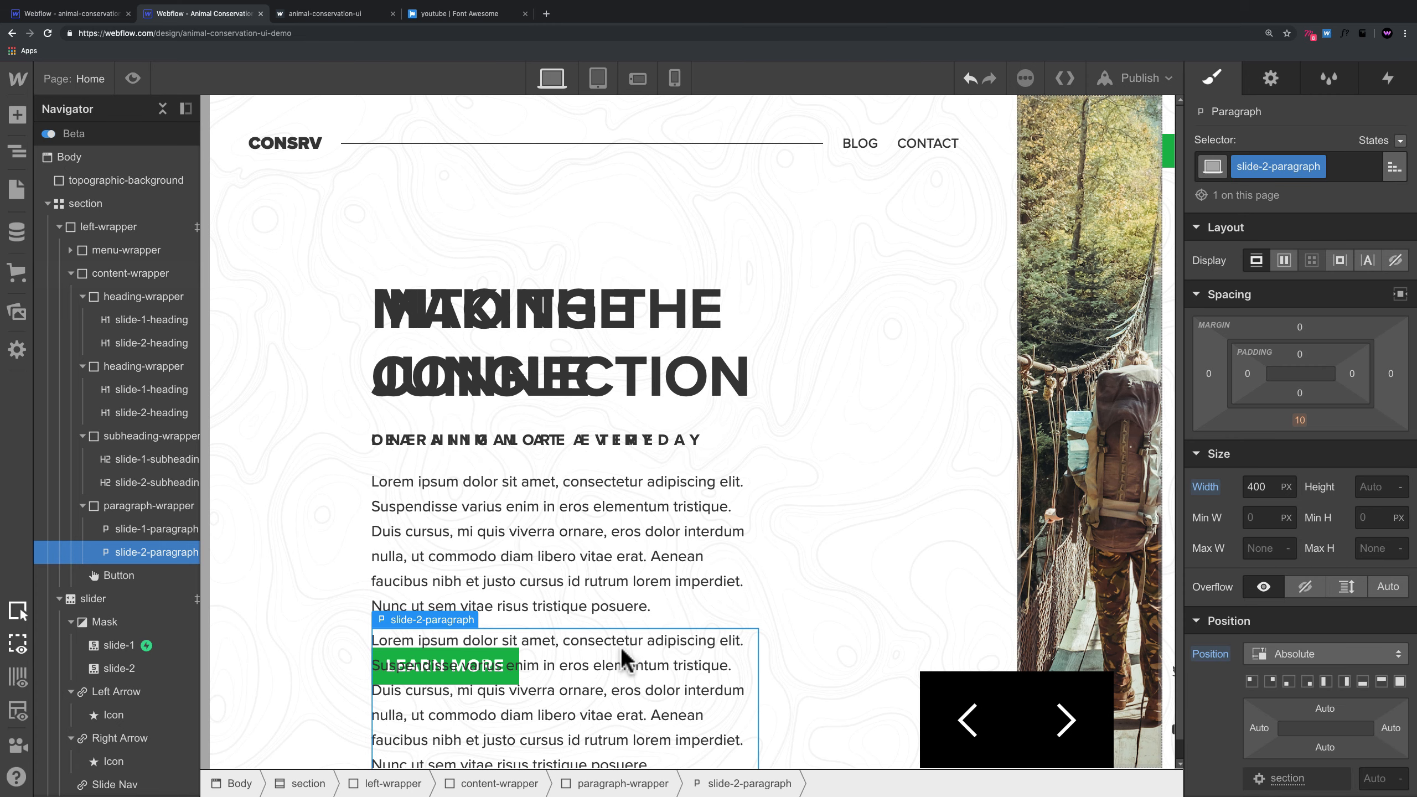
scroll(620, 647, down, 1)
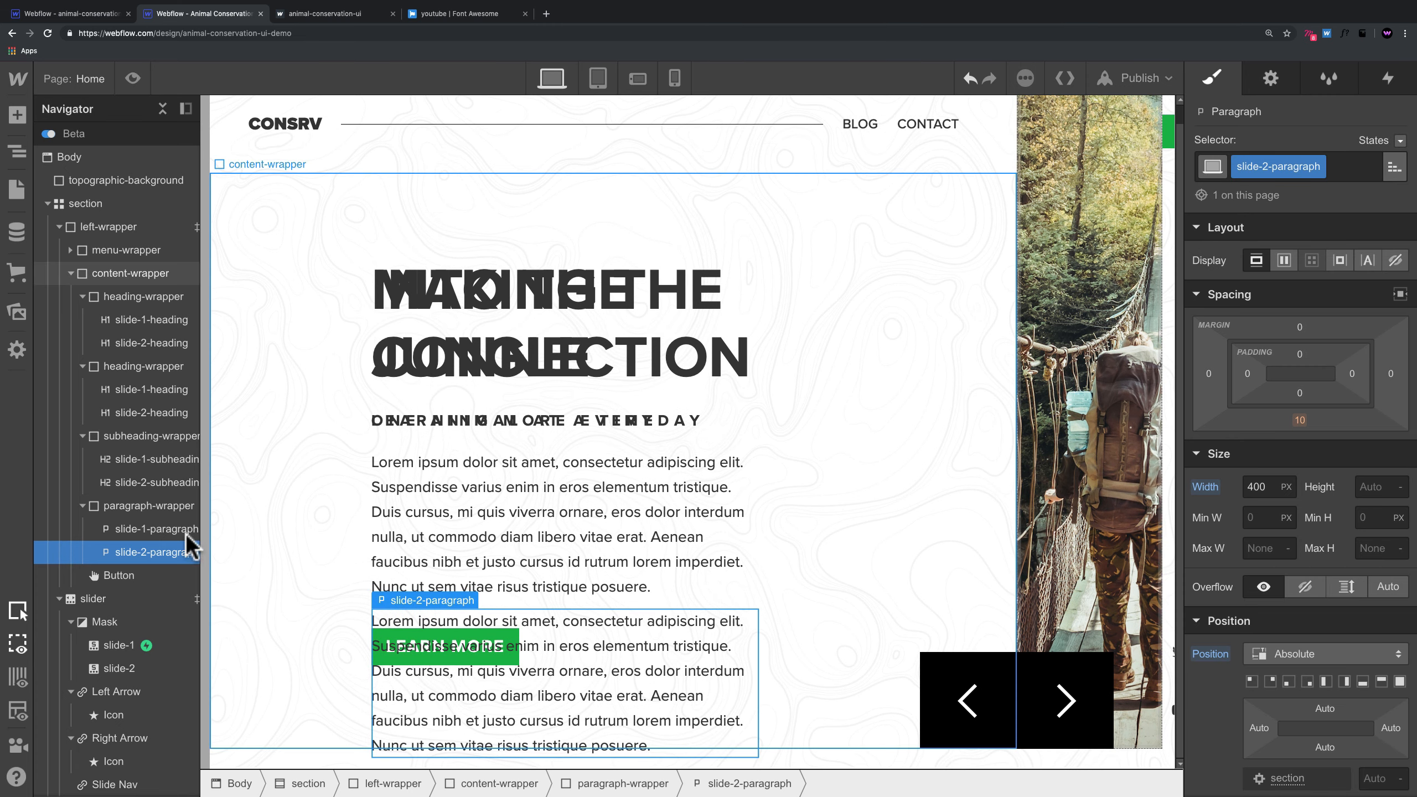
click(167, 508)
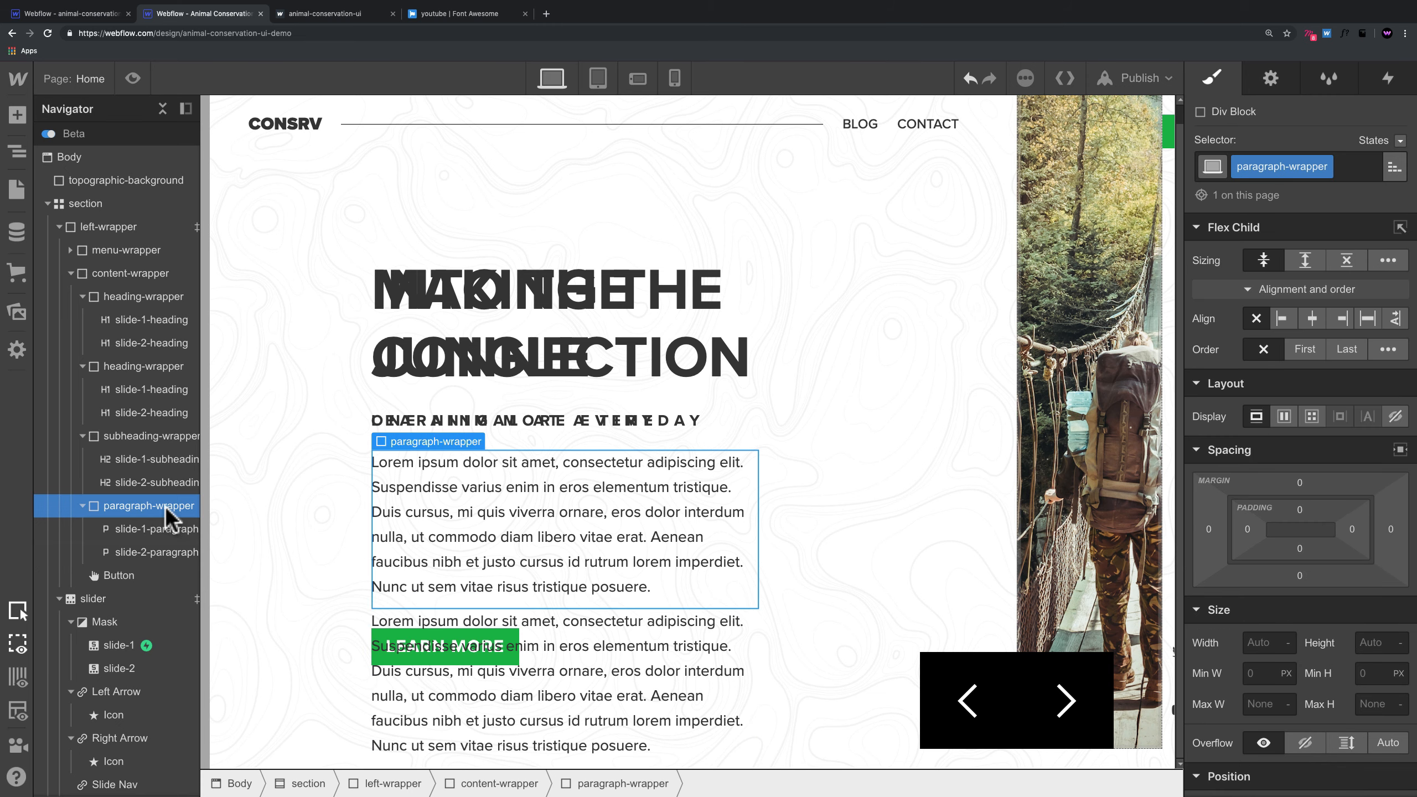
click(157, 524)
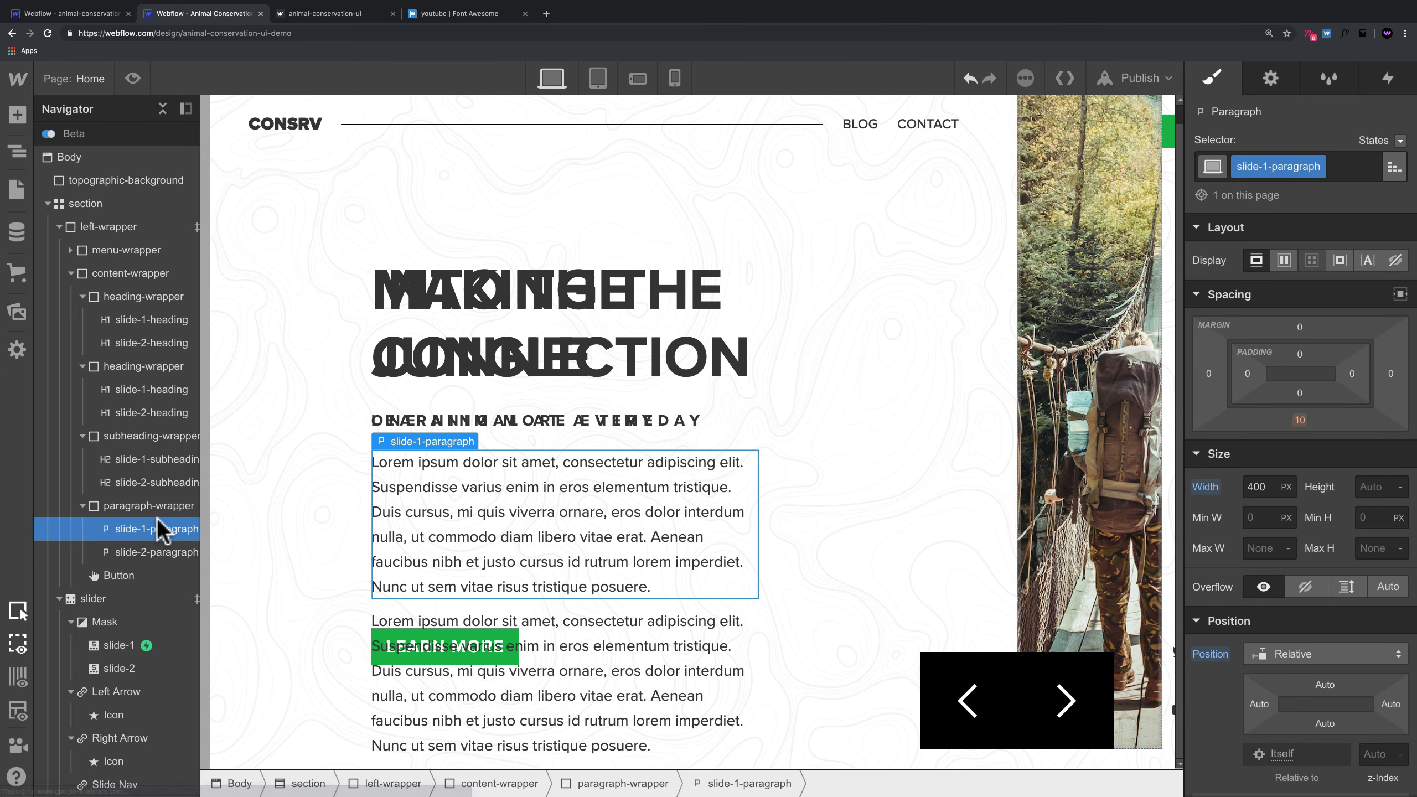
click(144, 550)
click(1400, 681)
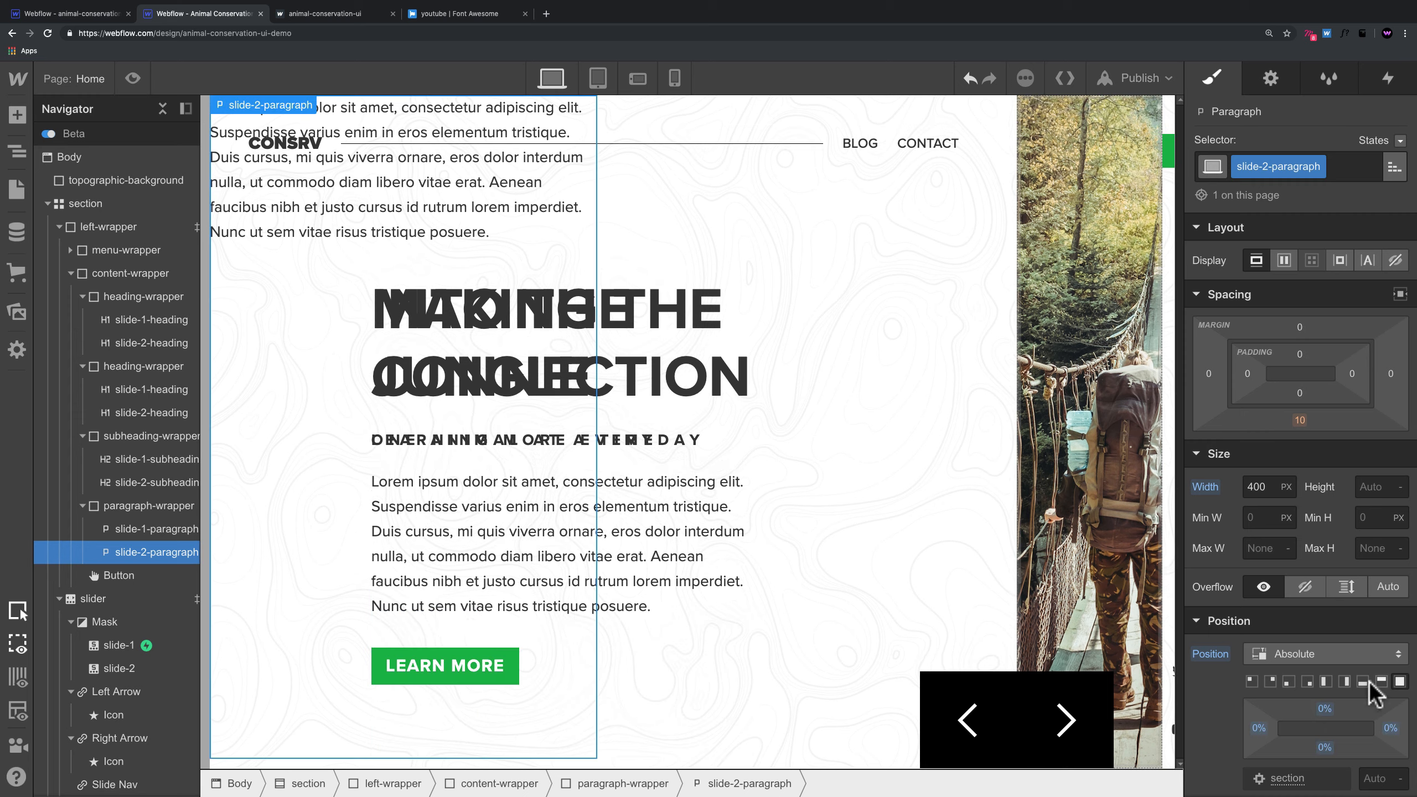
Step: Set the paragraph-wrapper's position to Relative so it contains the absolute slide-2-paragraph
click(135, 506)
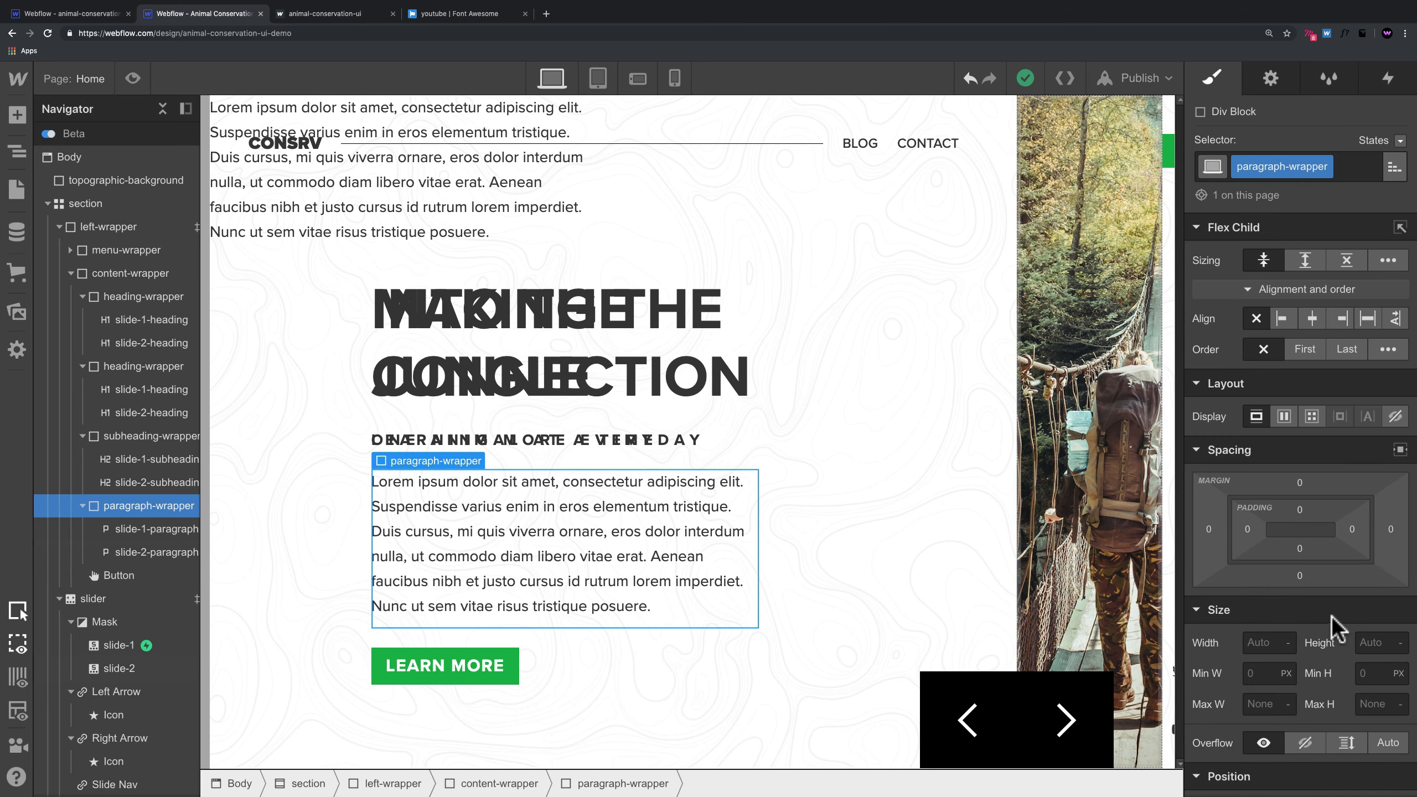
scroll(1322, 613, down, 5)
click(1305, 592)
click(1300, 616)
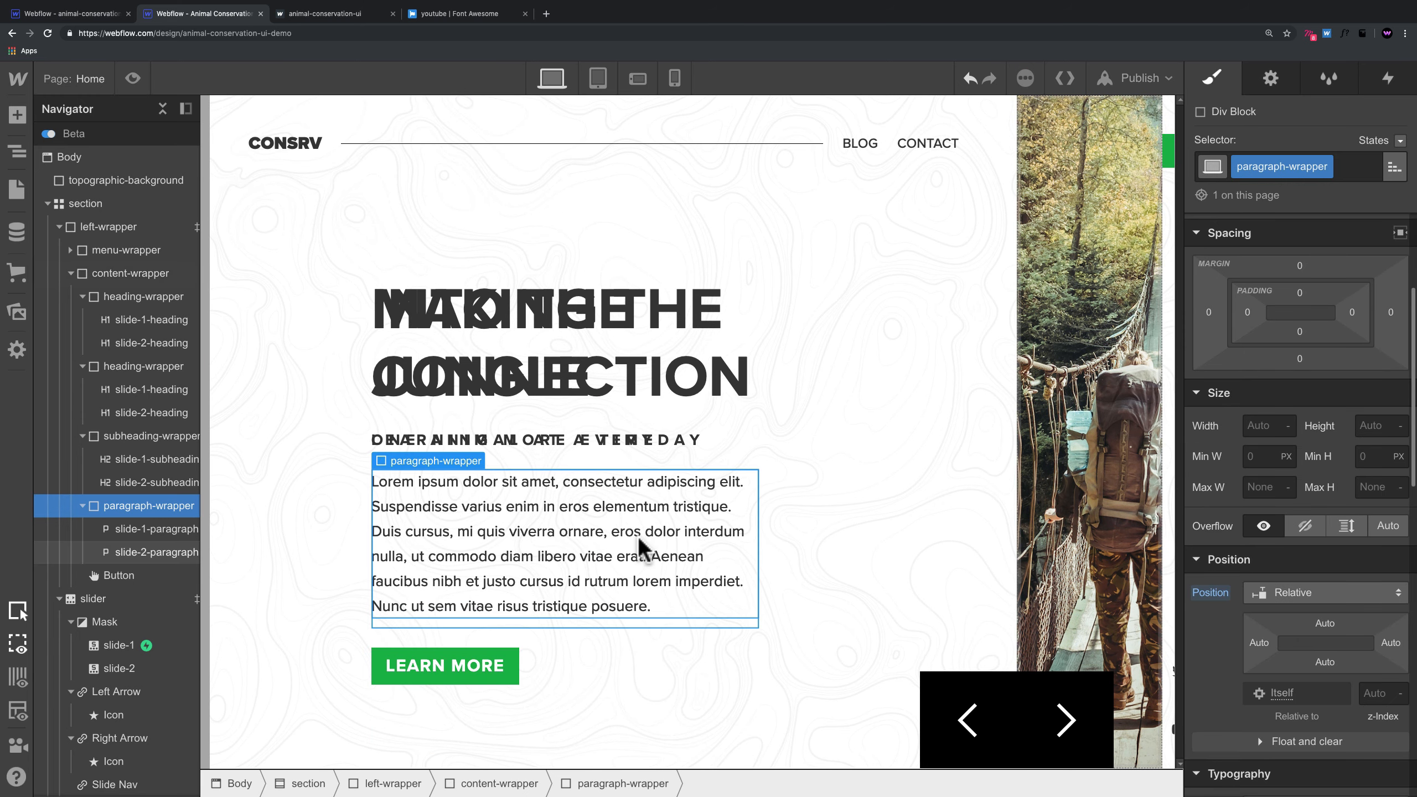
Step: Shorten the slide-2-paragraph text by deleting everything from "Duis cursus" to the end
double_click(542, 556)
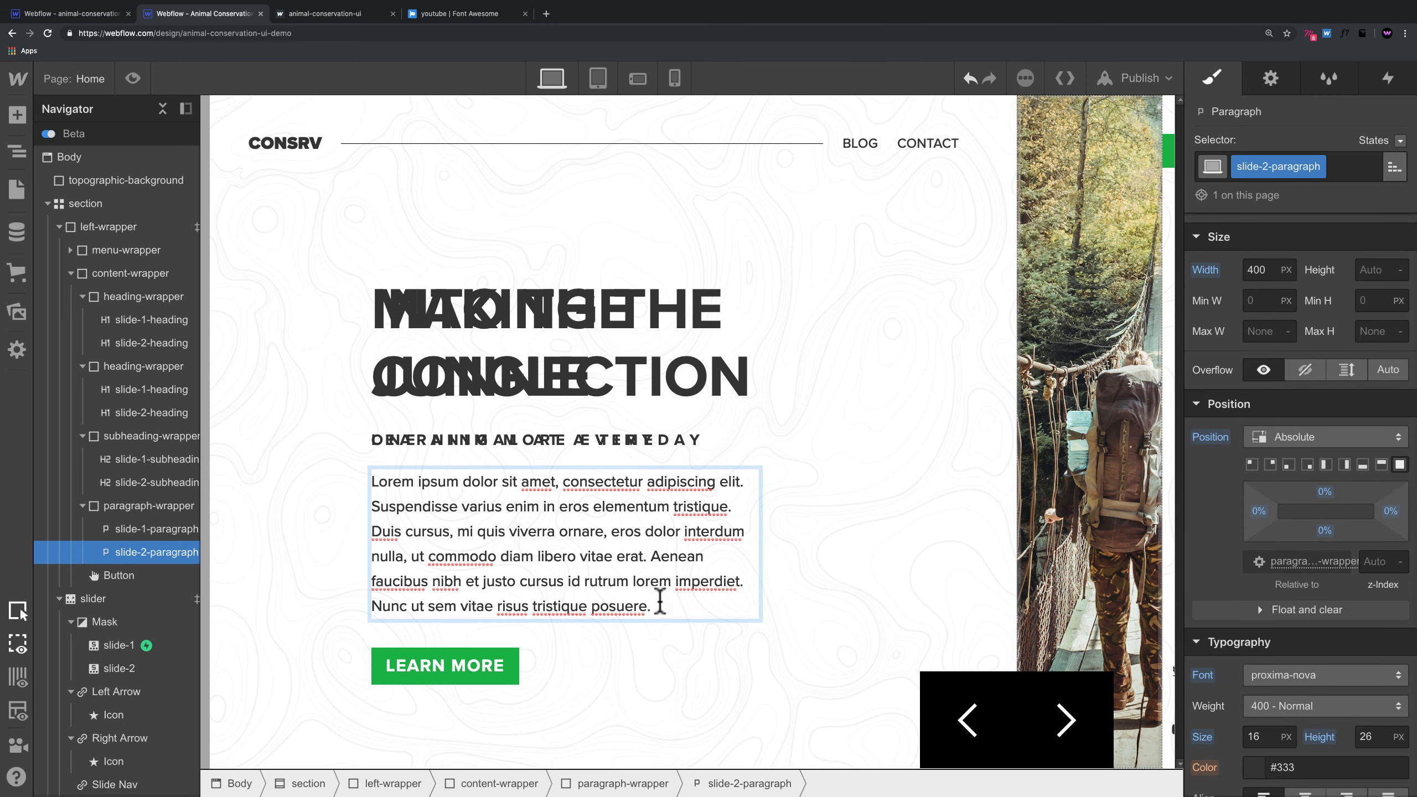
drag(668, 605, 373, 544)
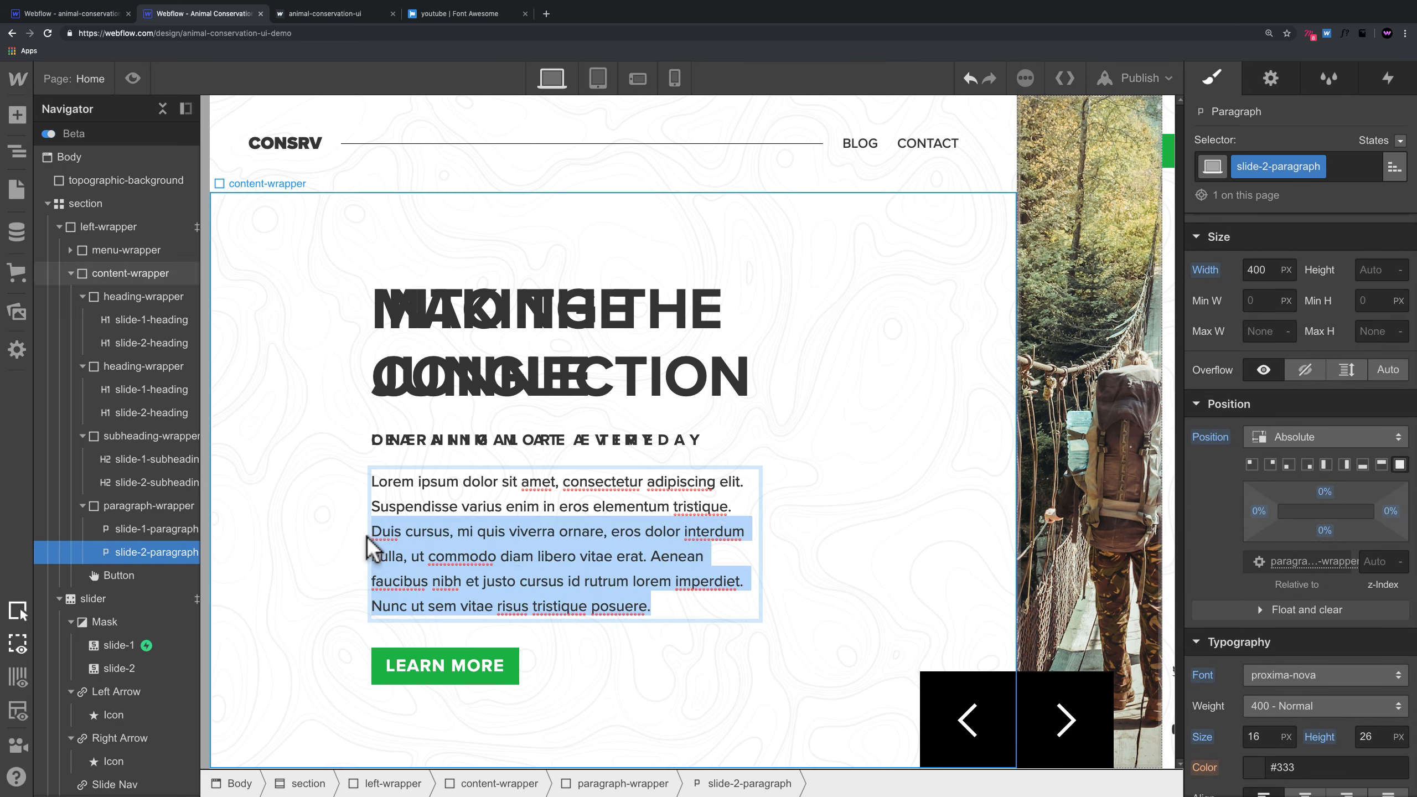
click(459, 544)
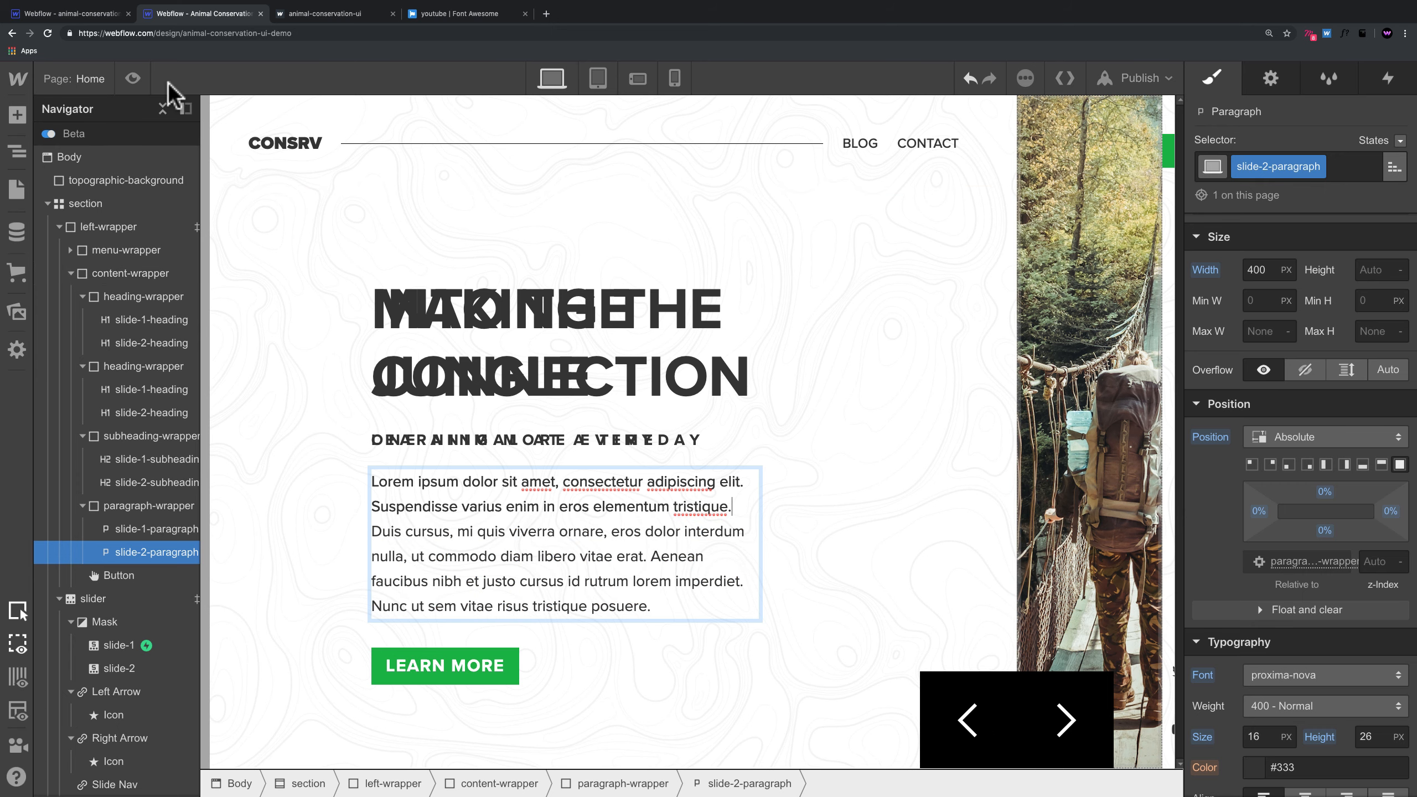
Step: Preview the page to check the slide 2 text, then select the slide-2-heading in the first heading-wrapper
click(133, 78)
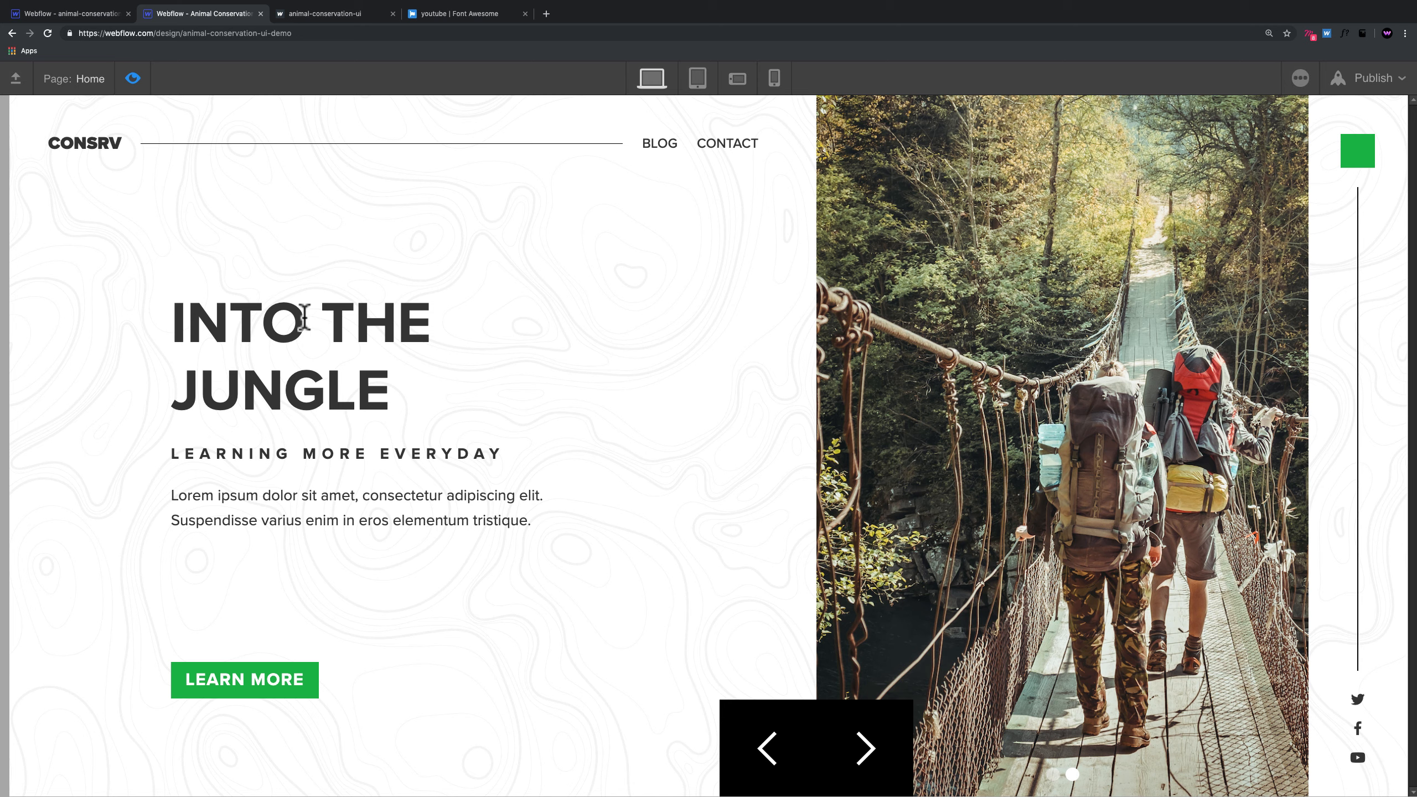
click(133, 78)
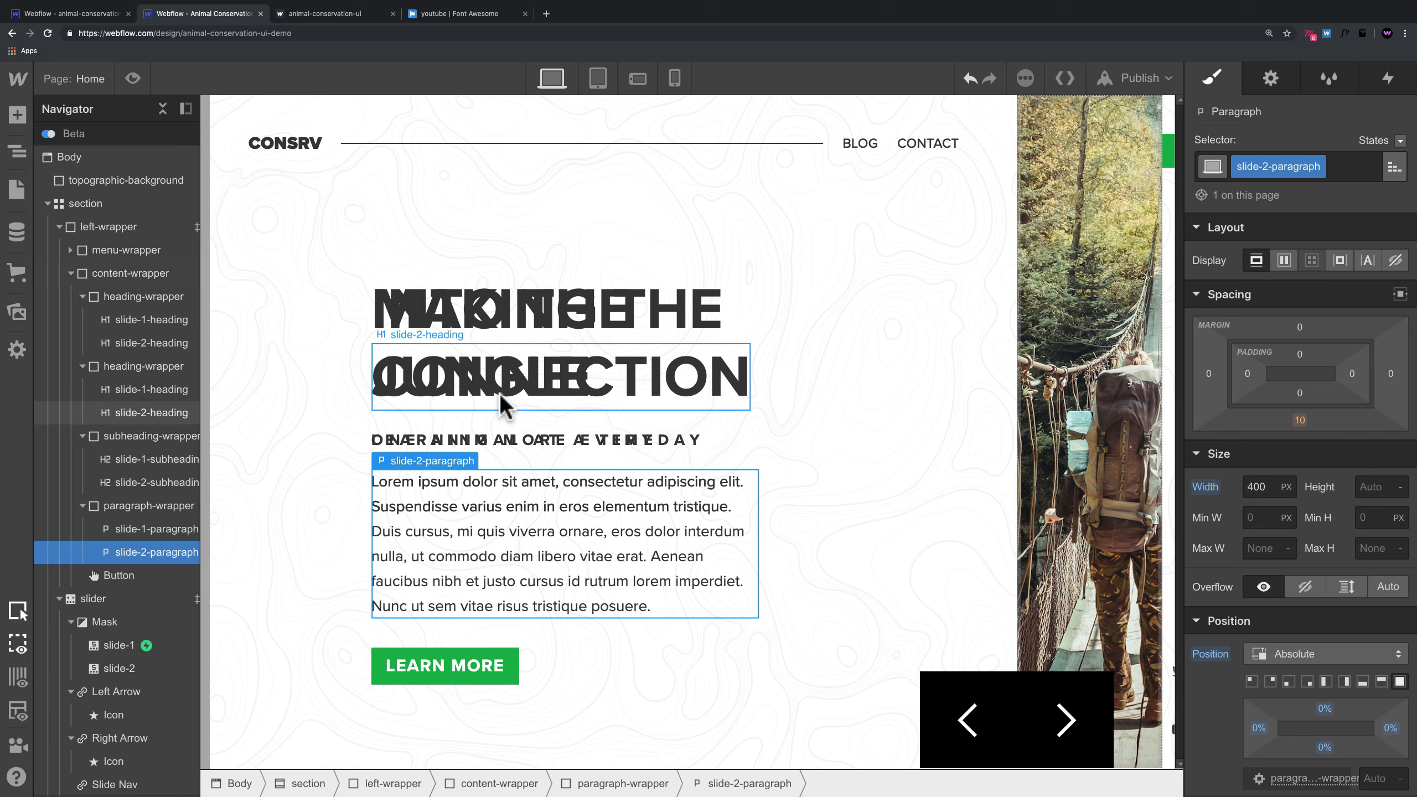
click(529, 331)
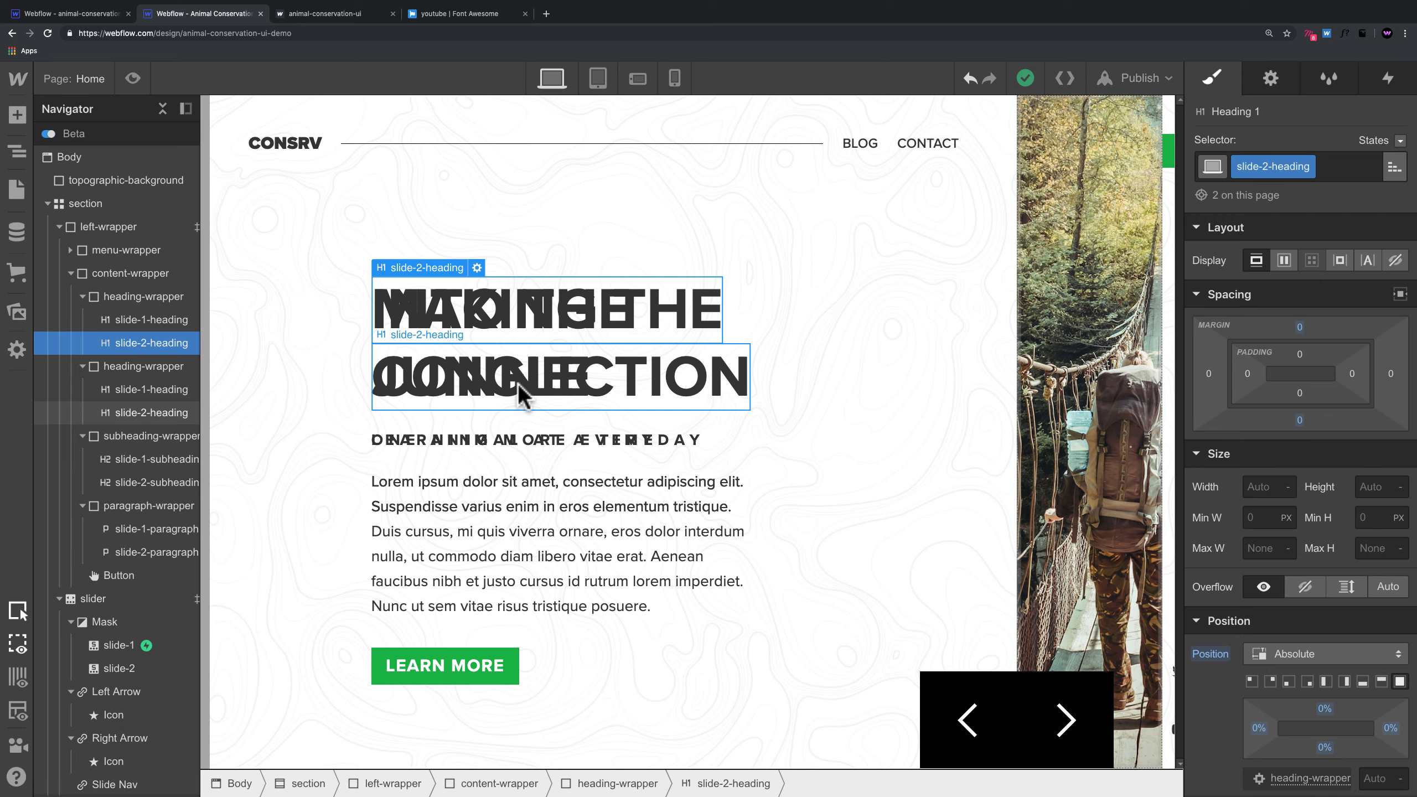
Step: Add a Slider change element trigger to the slide-2 element inside the slider's mask
click(544, 508)
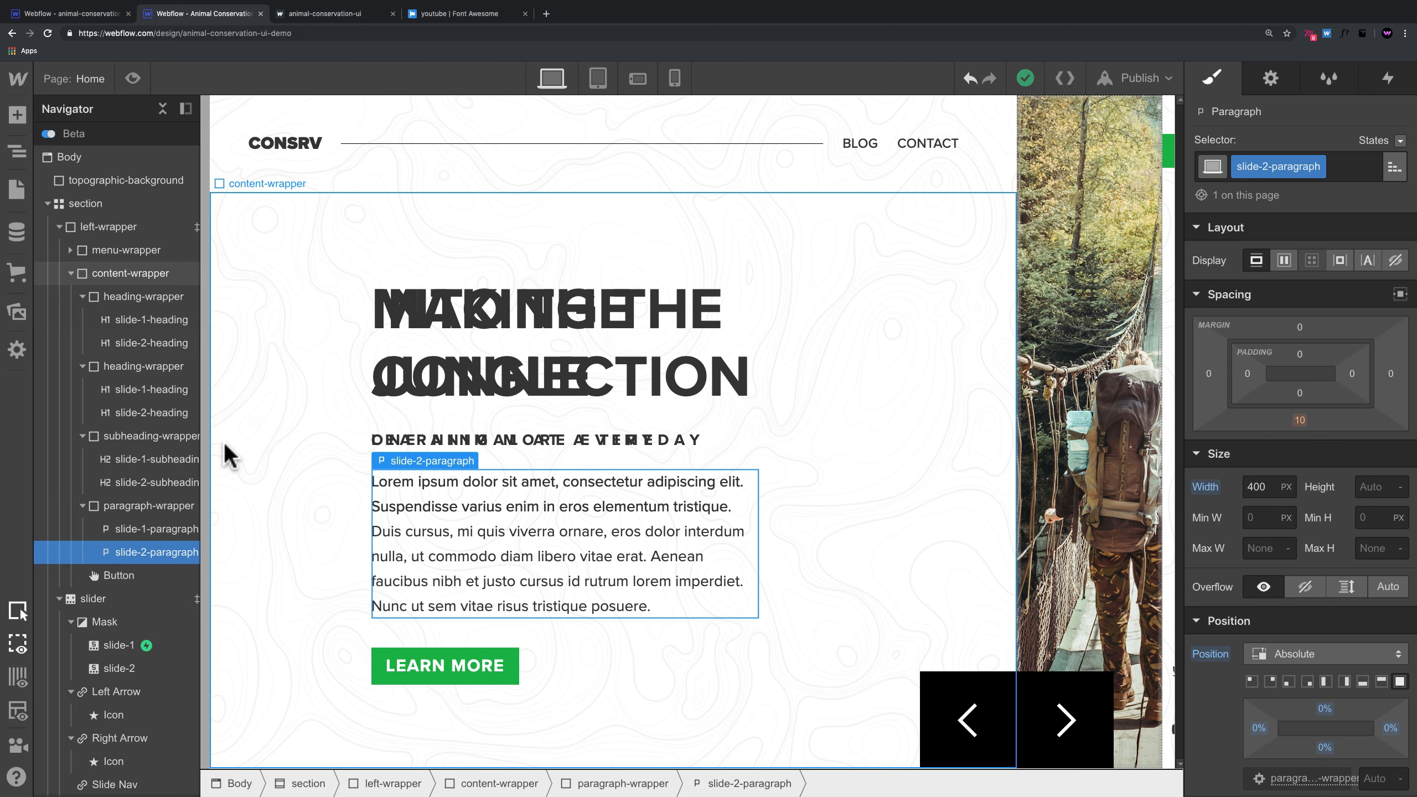
scroll(128, 580, down, 1)
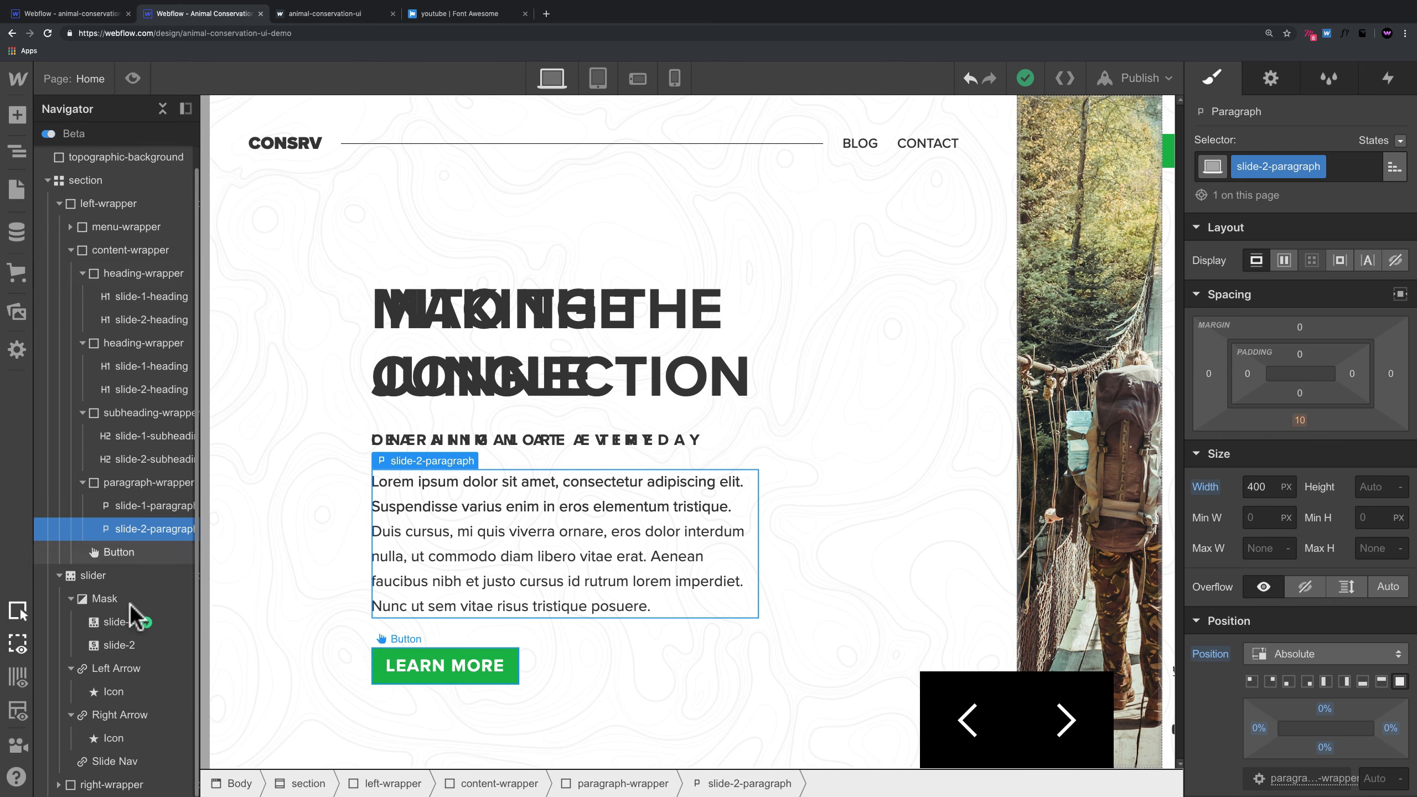
click(120, 642)
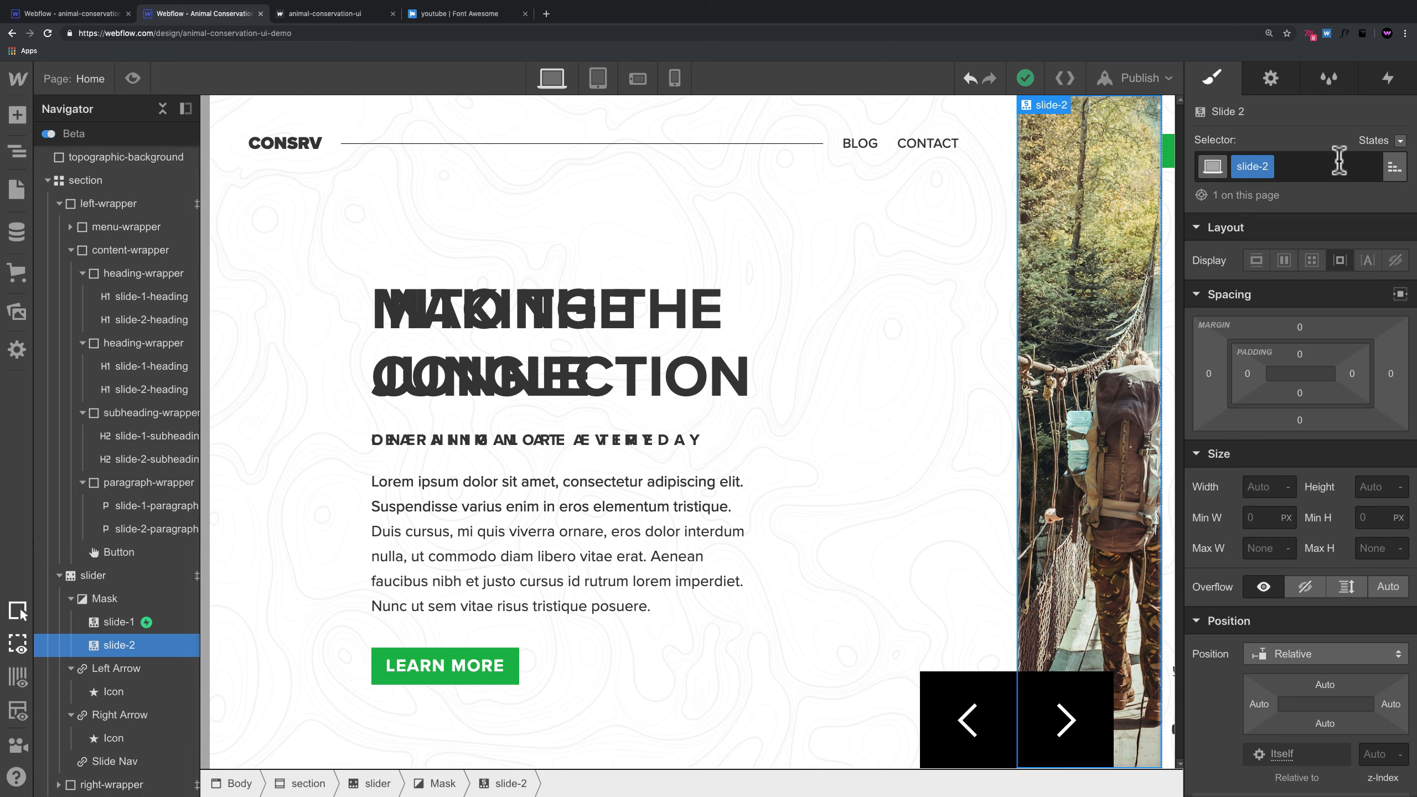
click(1387, 79)
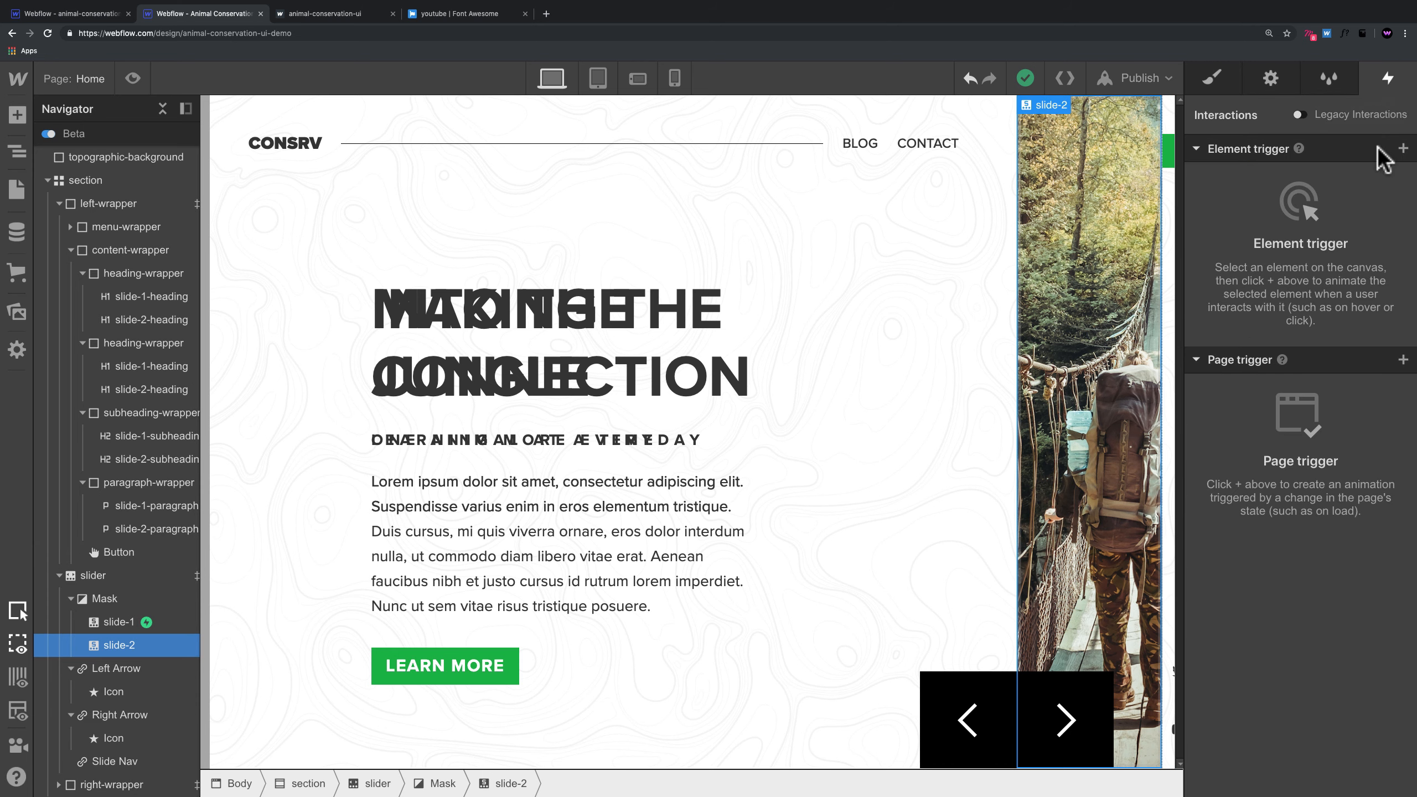
click(1403, 149)
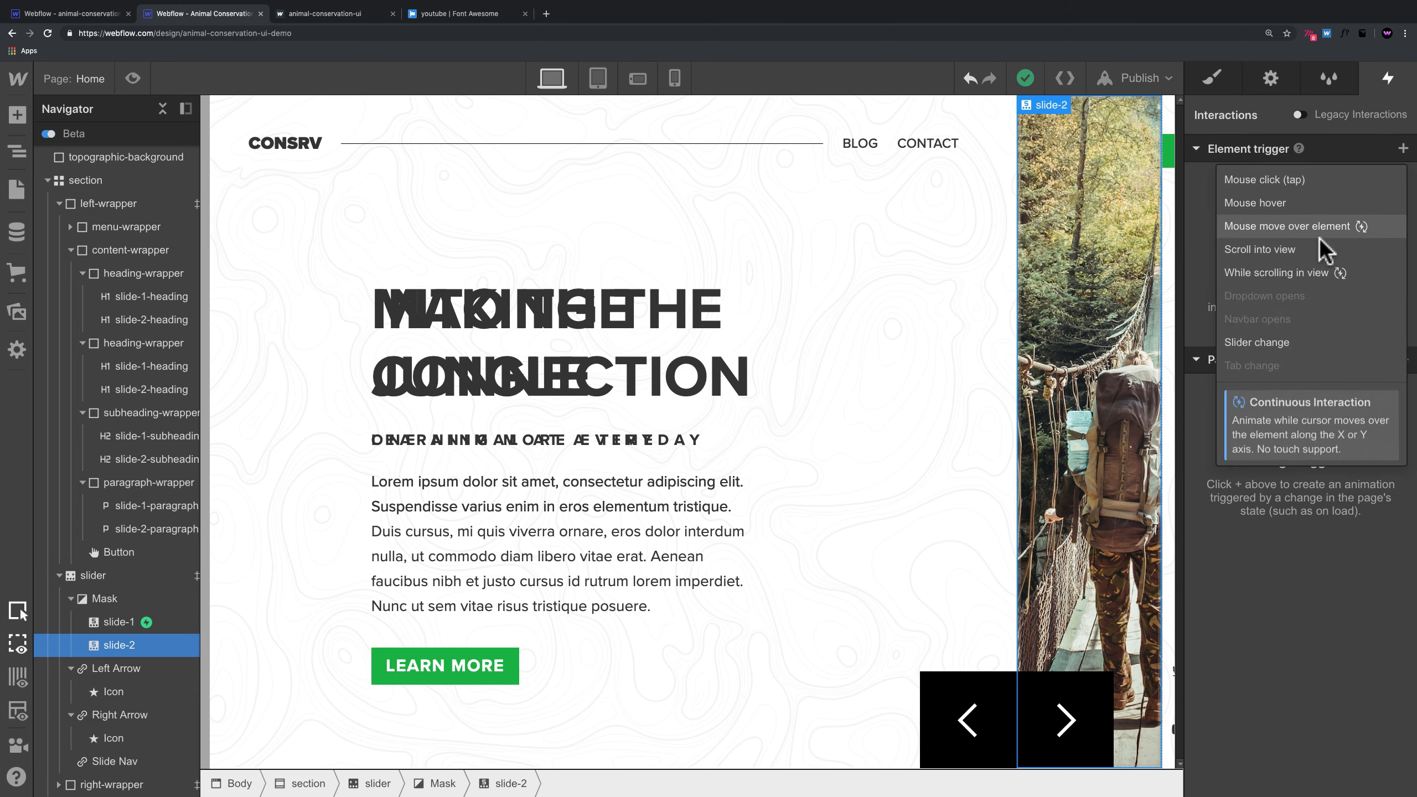
click(1276, 351)
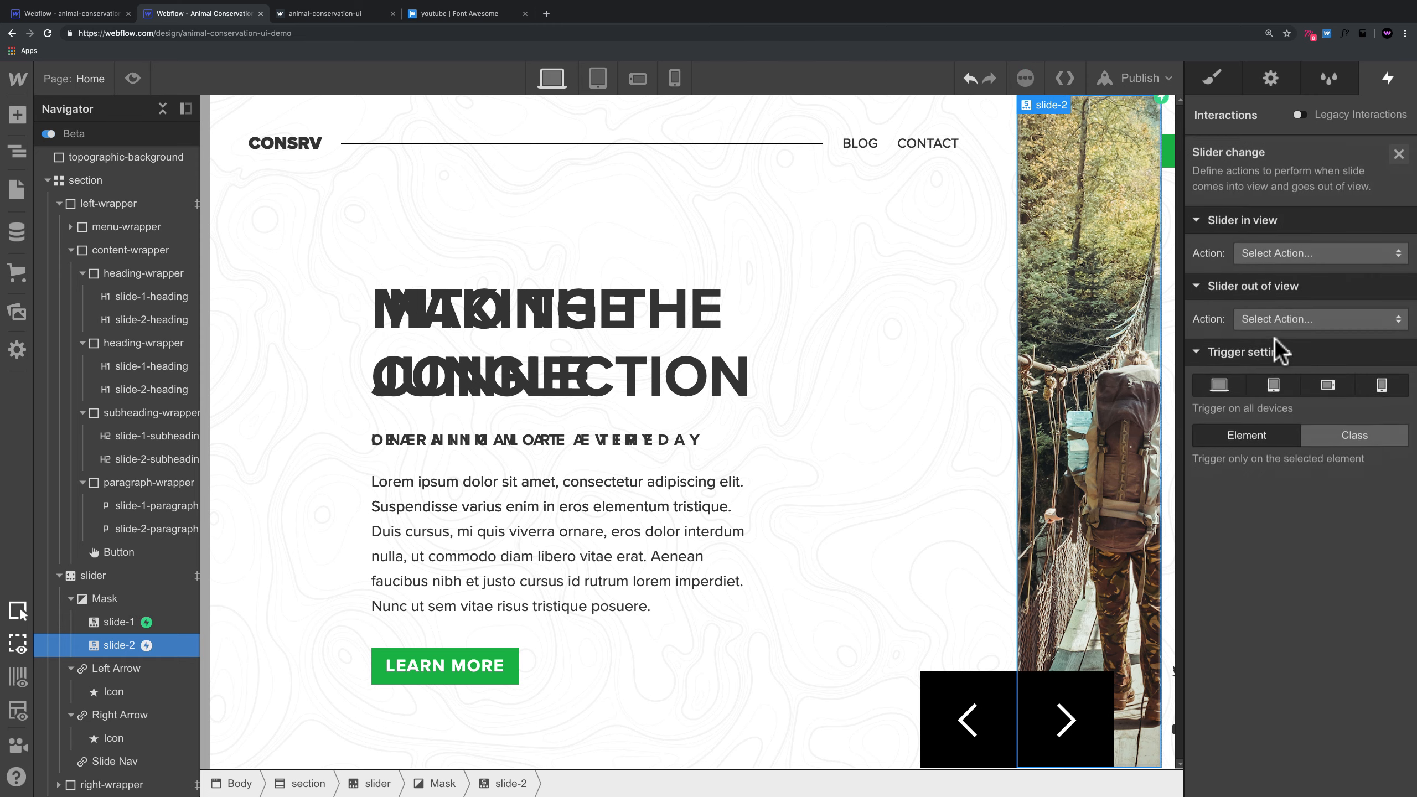
Step: Set the trigger's Slider in view action to Start an Animation and duplicate the slide-1-in timed animation
click(1284, 252)
click(1299, 291)
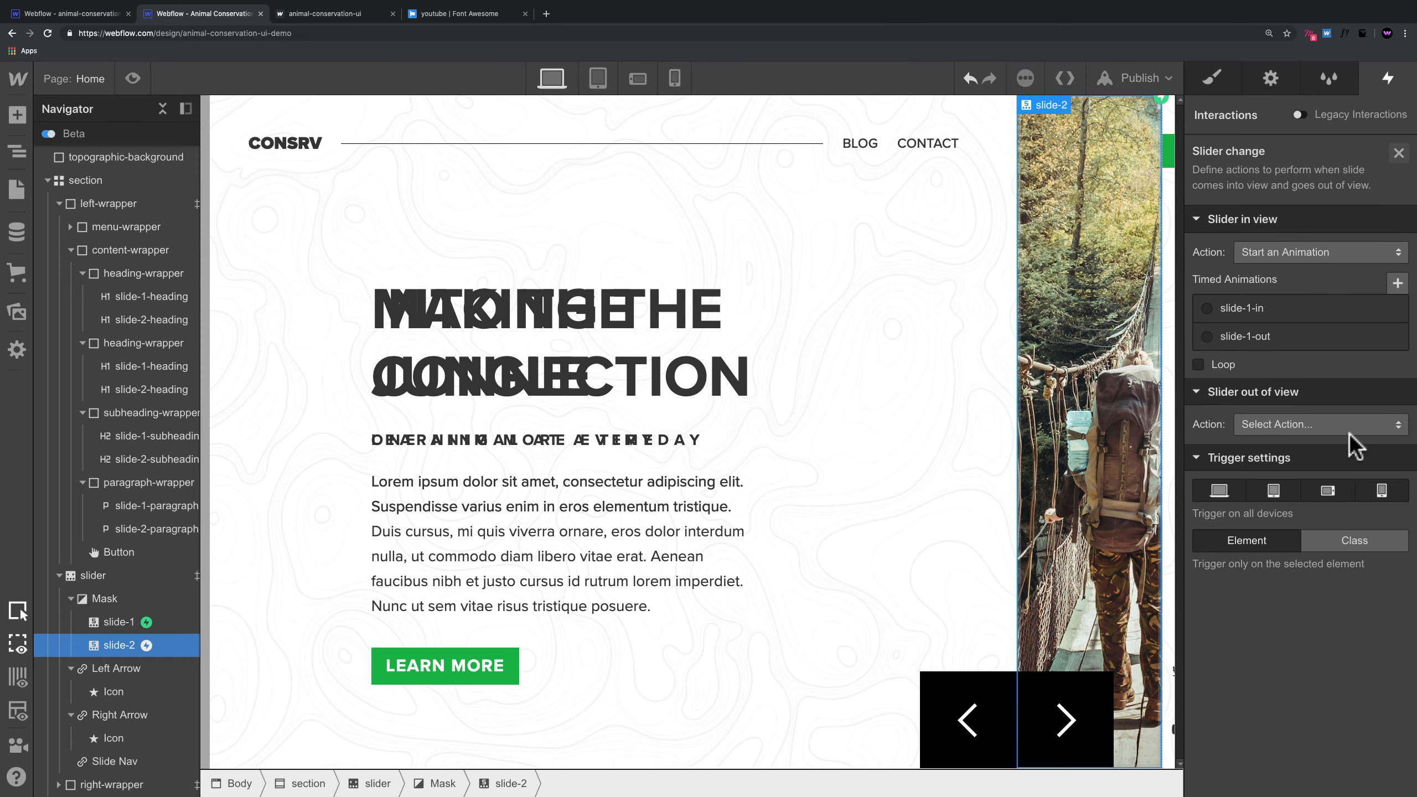
click(1393, 309)
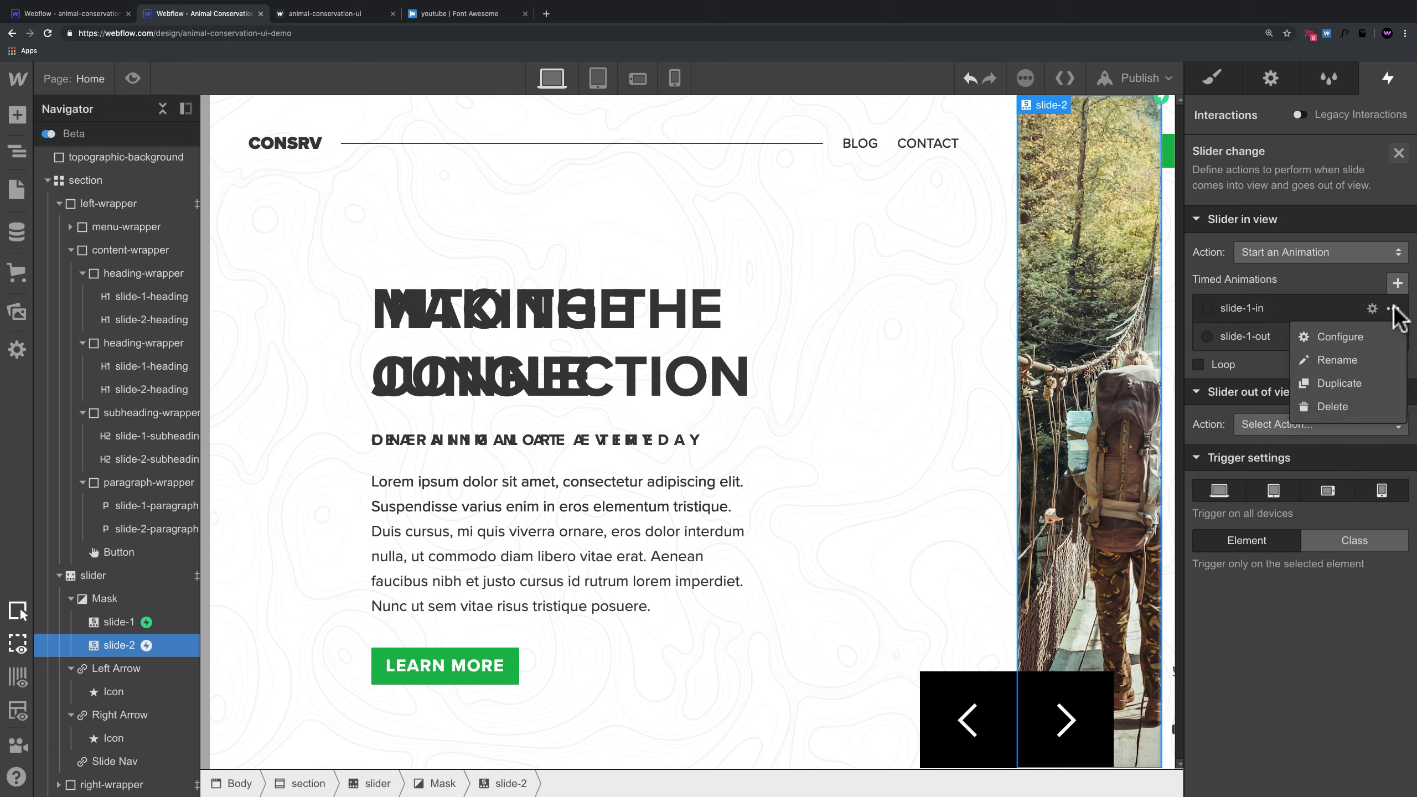
click(1344, 382)
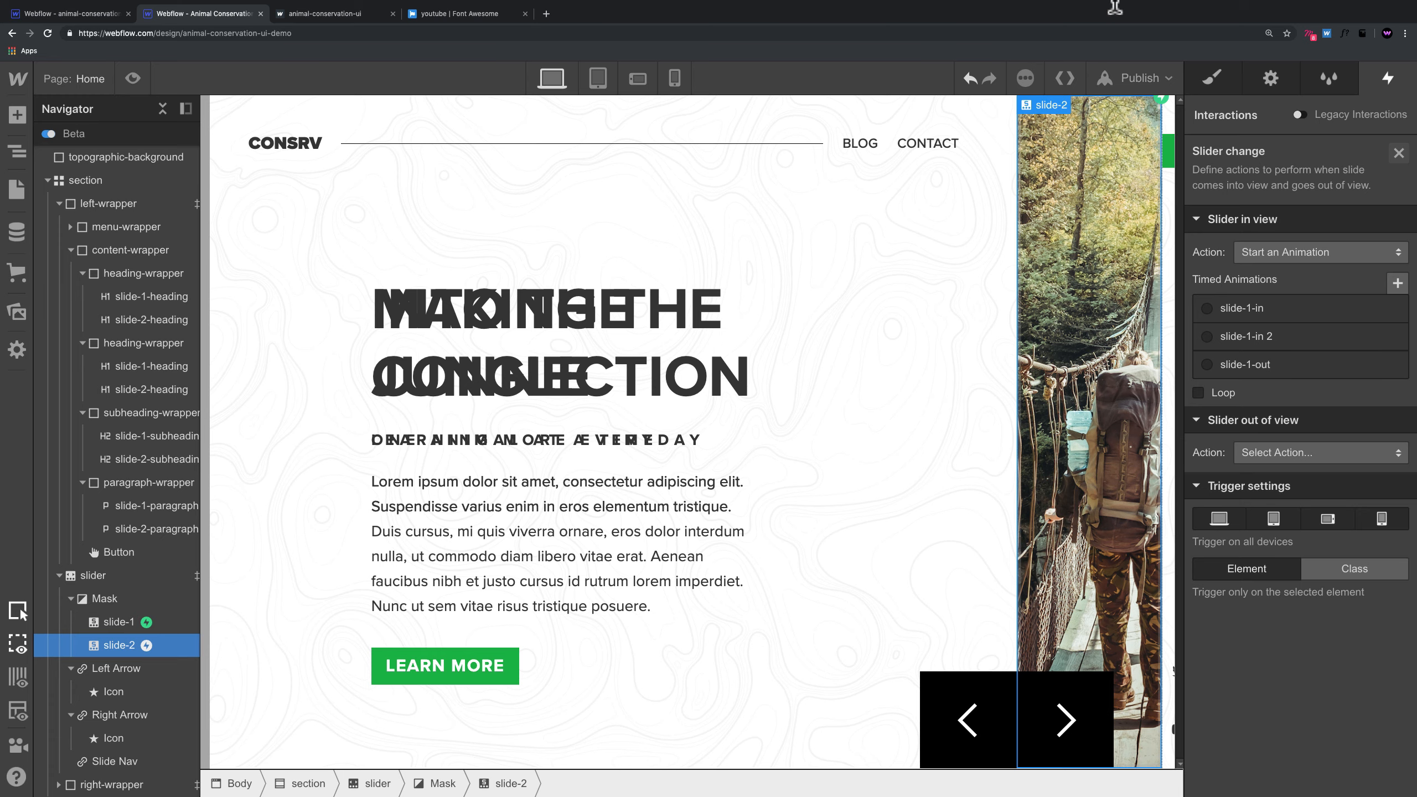
click(1136, 7)
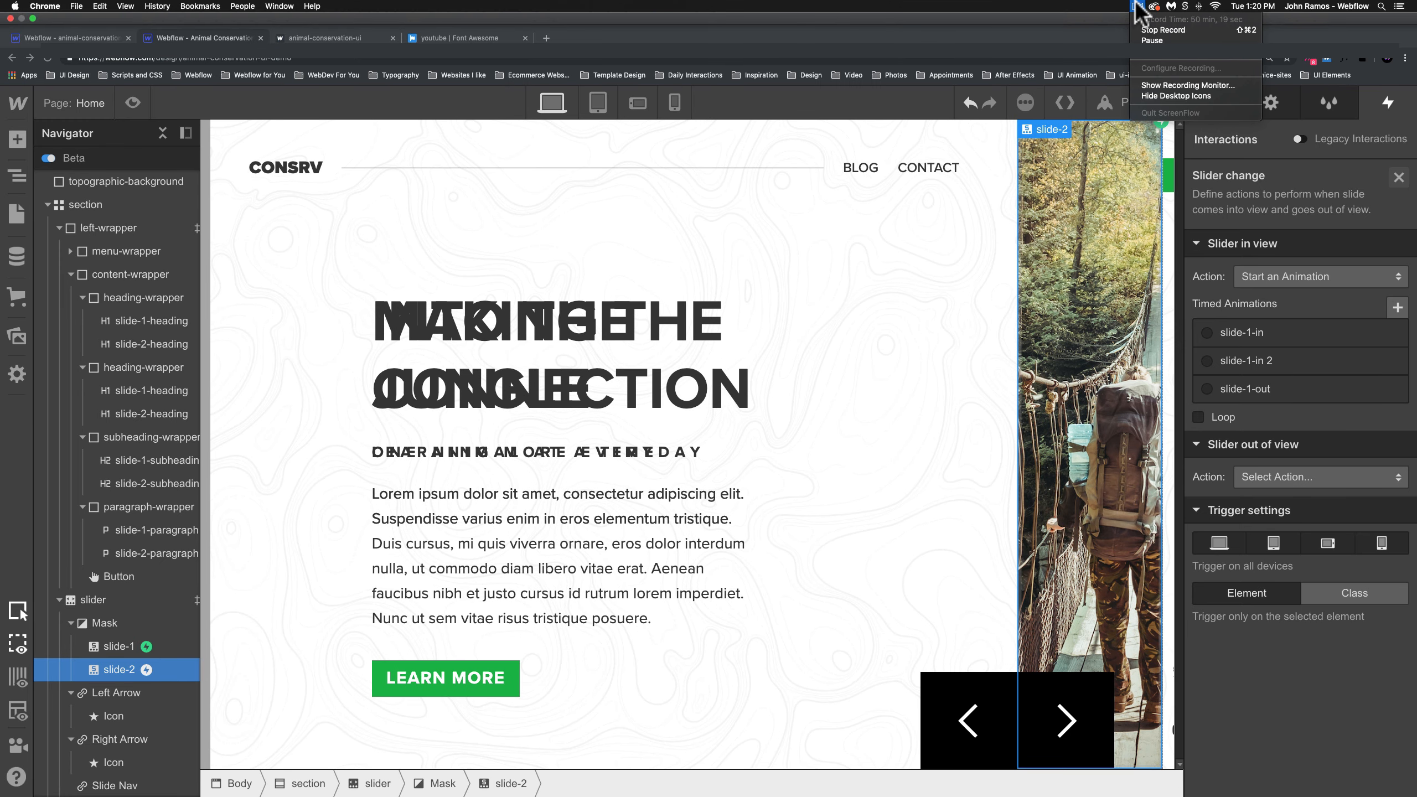
click(1152, 41)
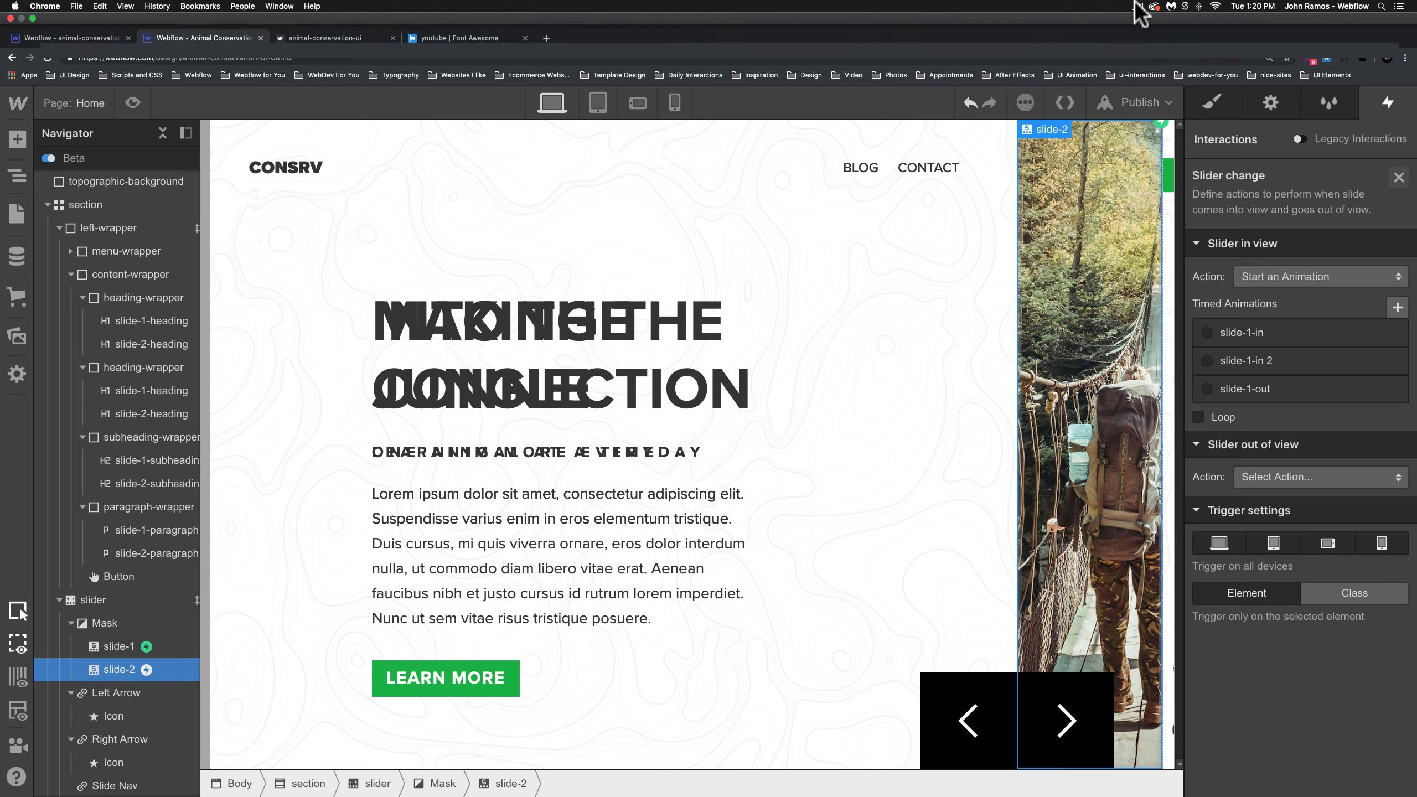
click(1136, 6)
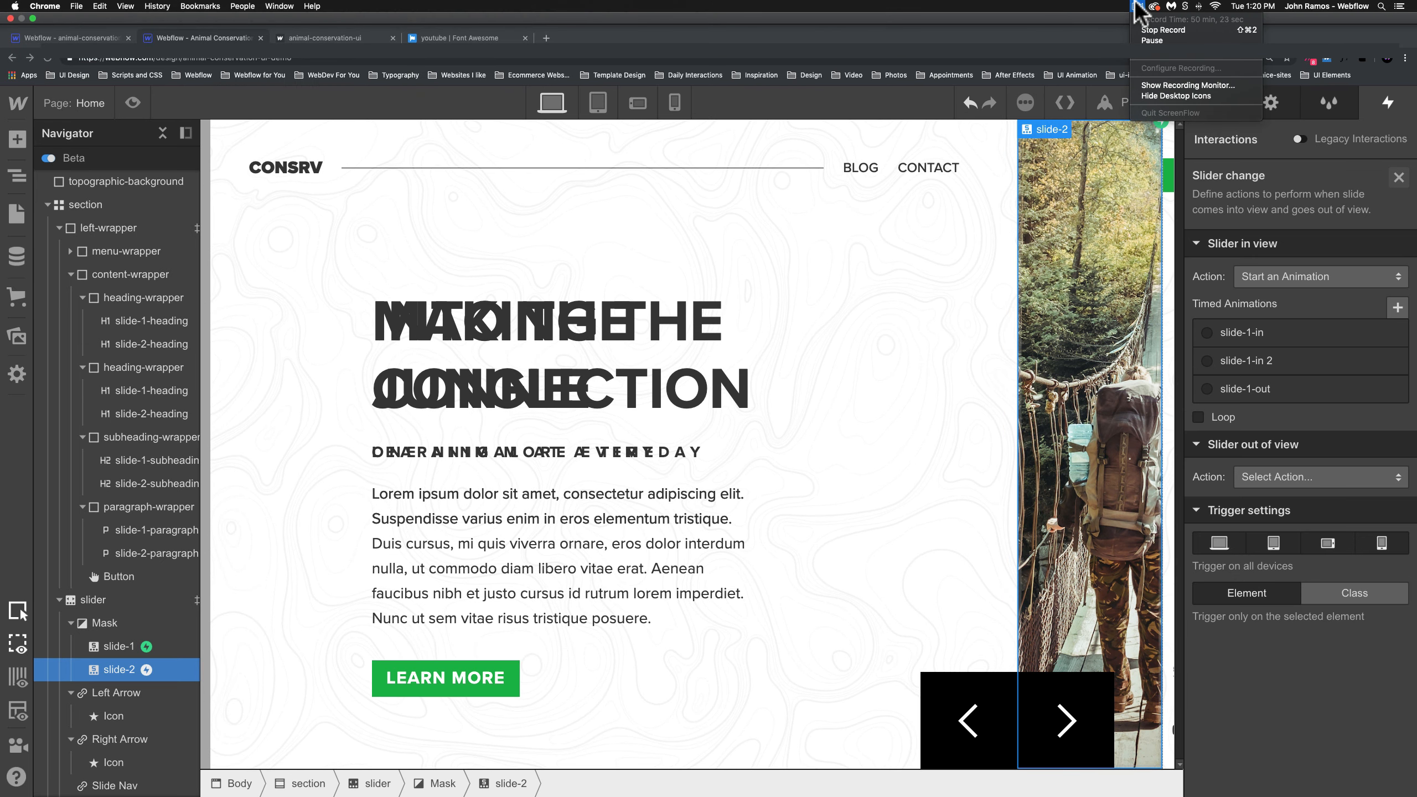
click(1294, 357)
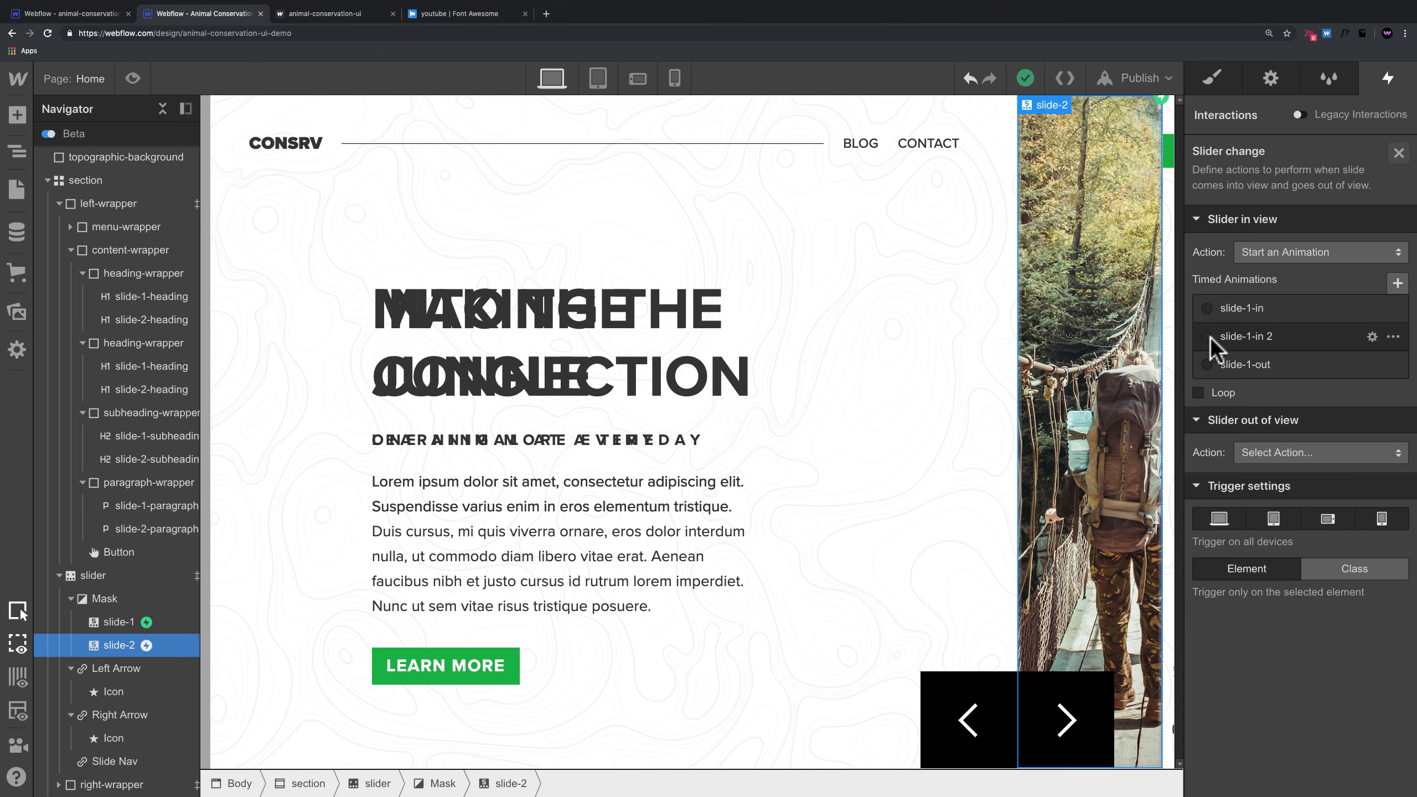
Step: Open the duplicated slide-1-in 2 animation and rename it slide-2-in
click(1242, 336)
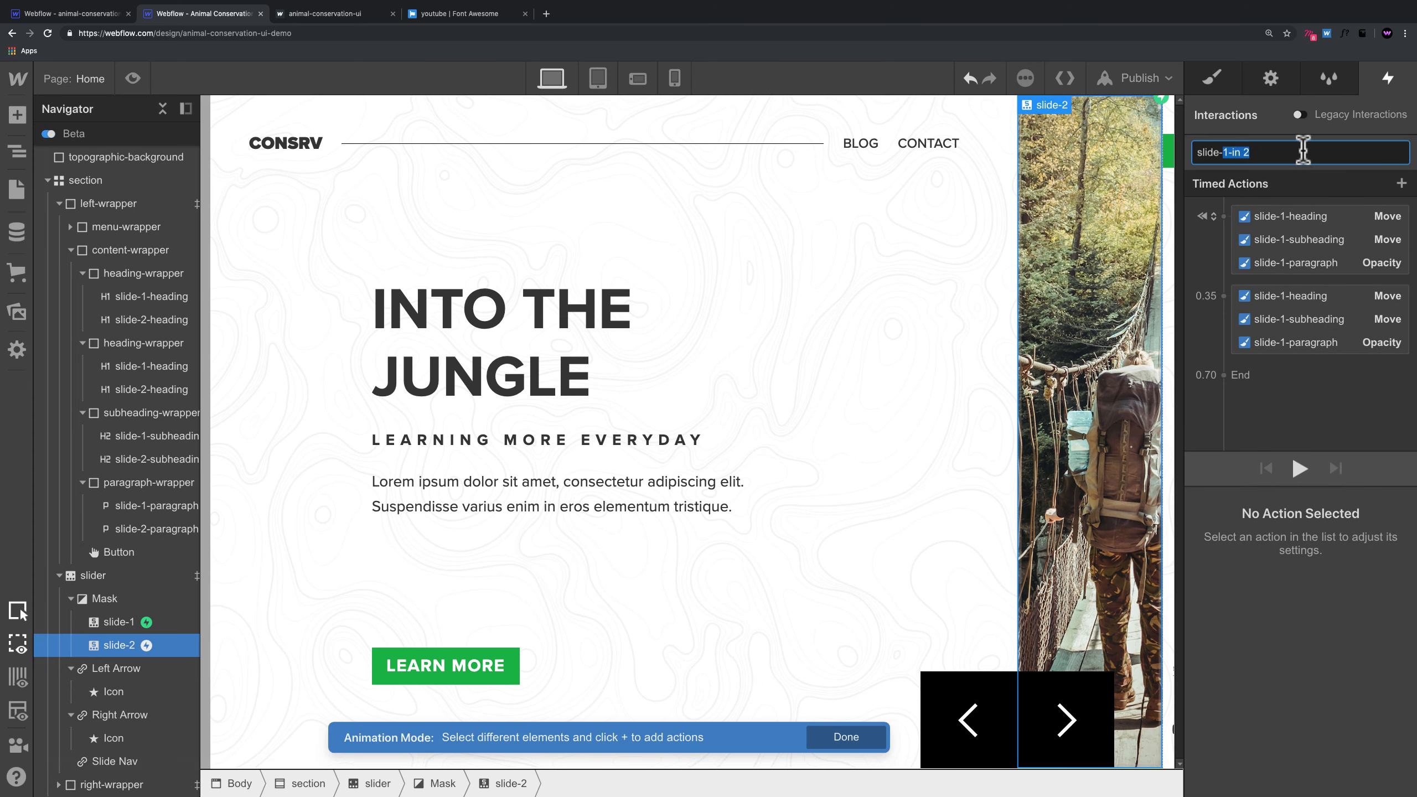
text(n)
key(Return)
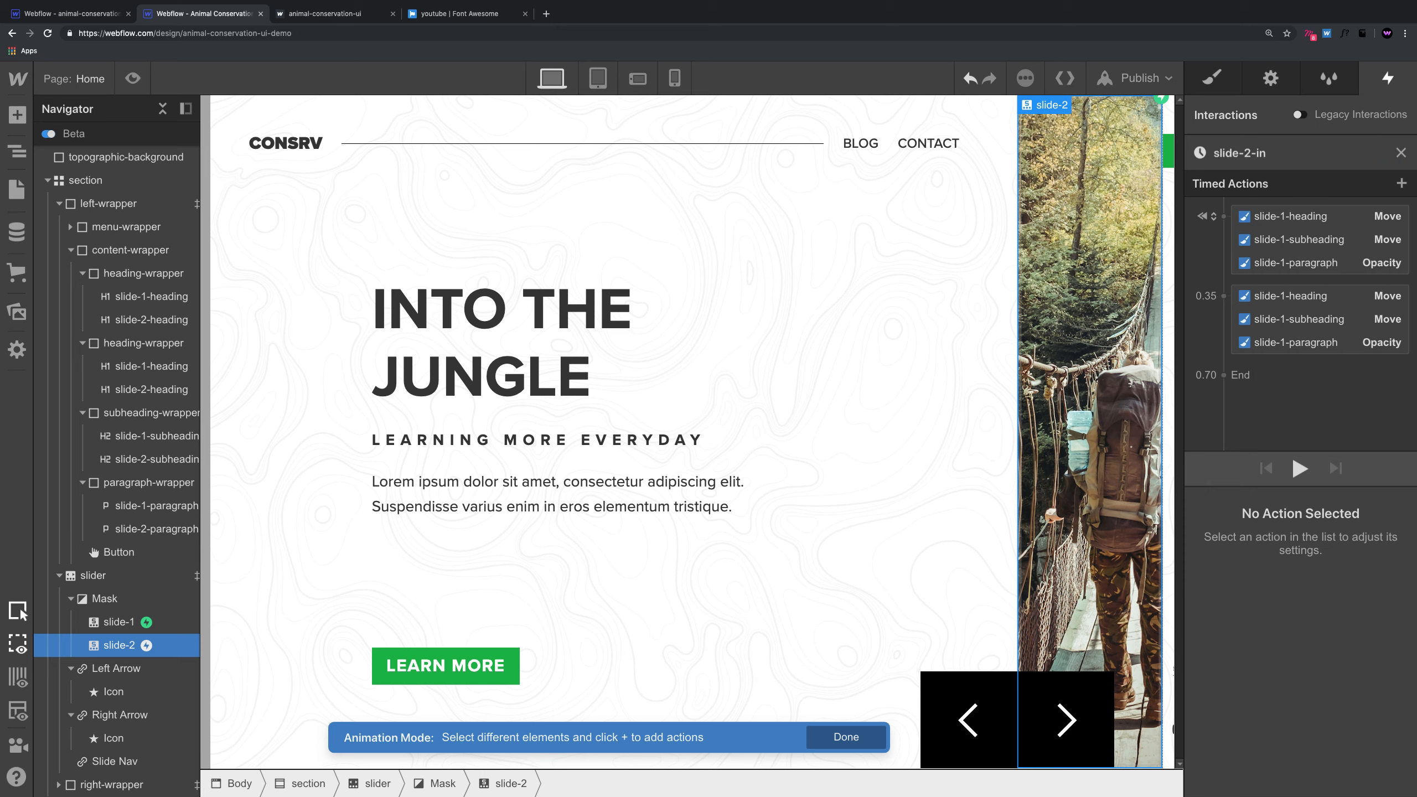
Step: Change the target of the initial-state heading Move action from slide-1-heading to slide-2-heading
click(1310, 215)
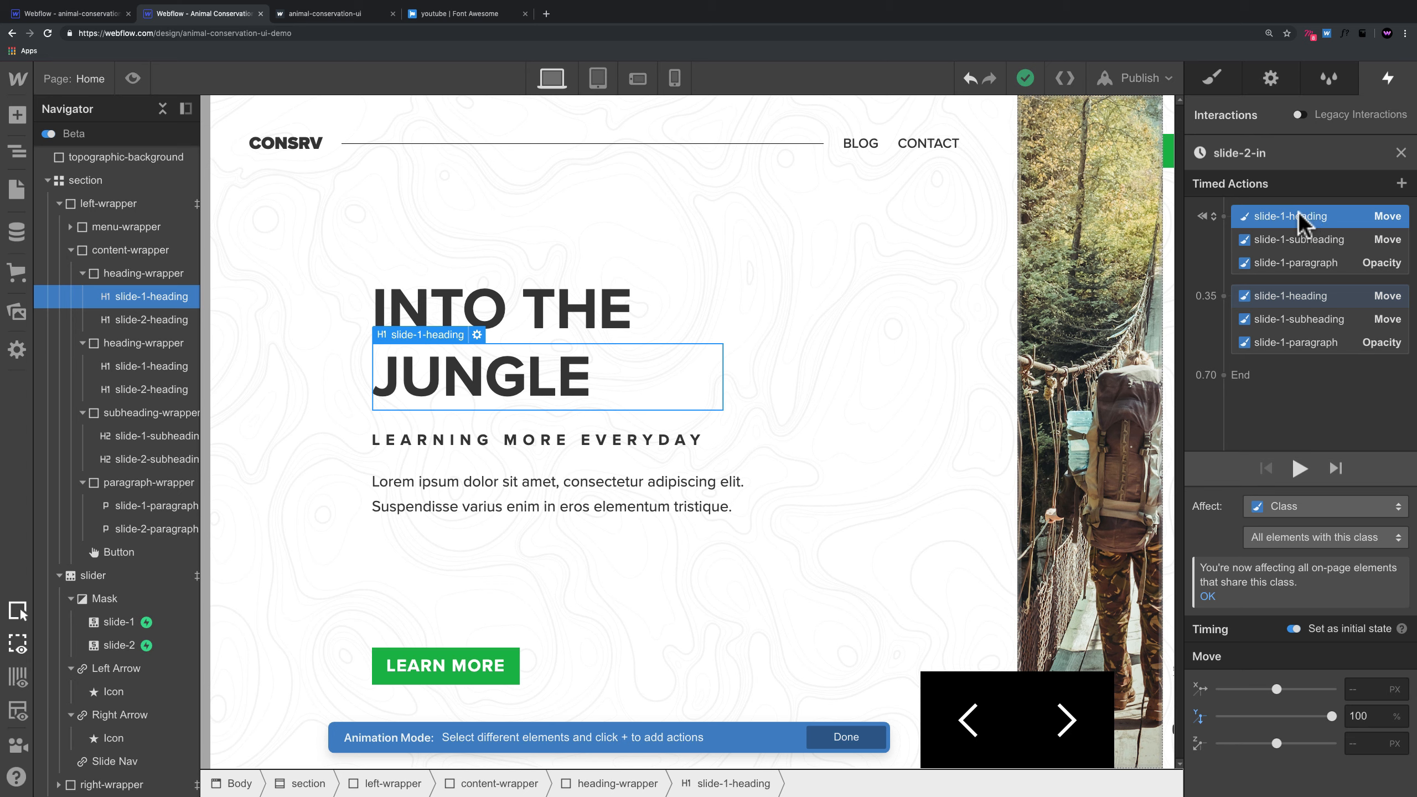
right_click(1291, 213)
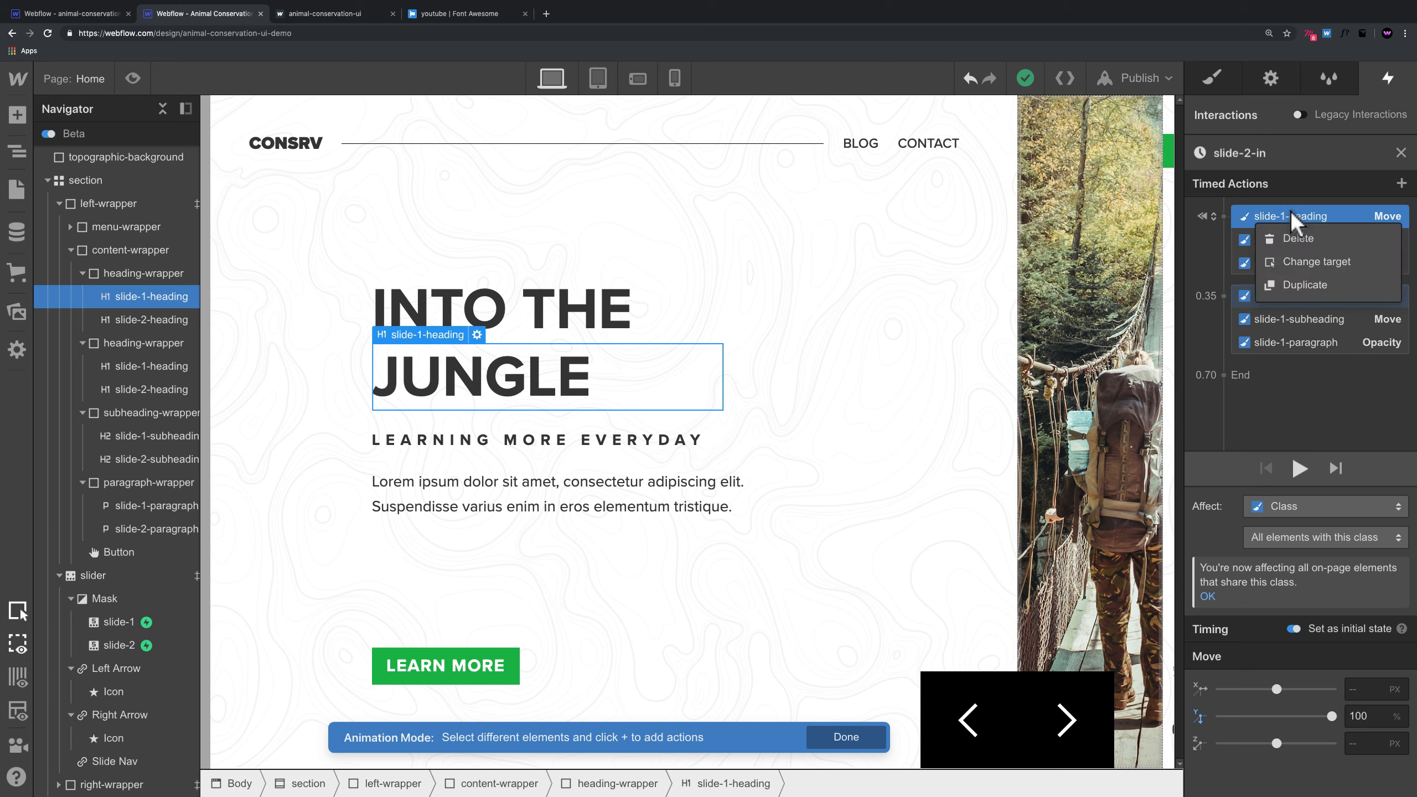
click(1297, 261)
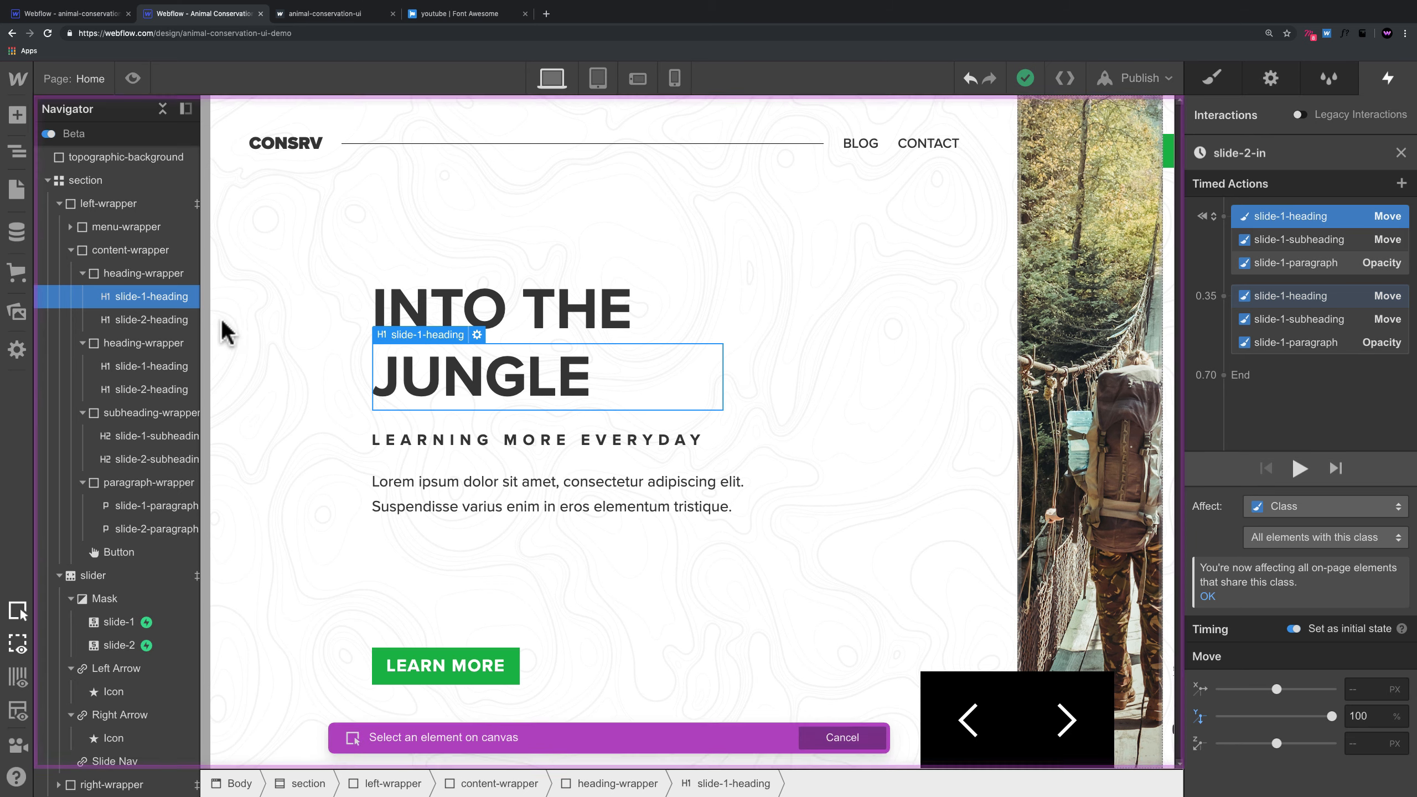
click(152, 321)
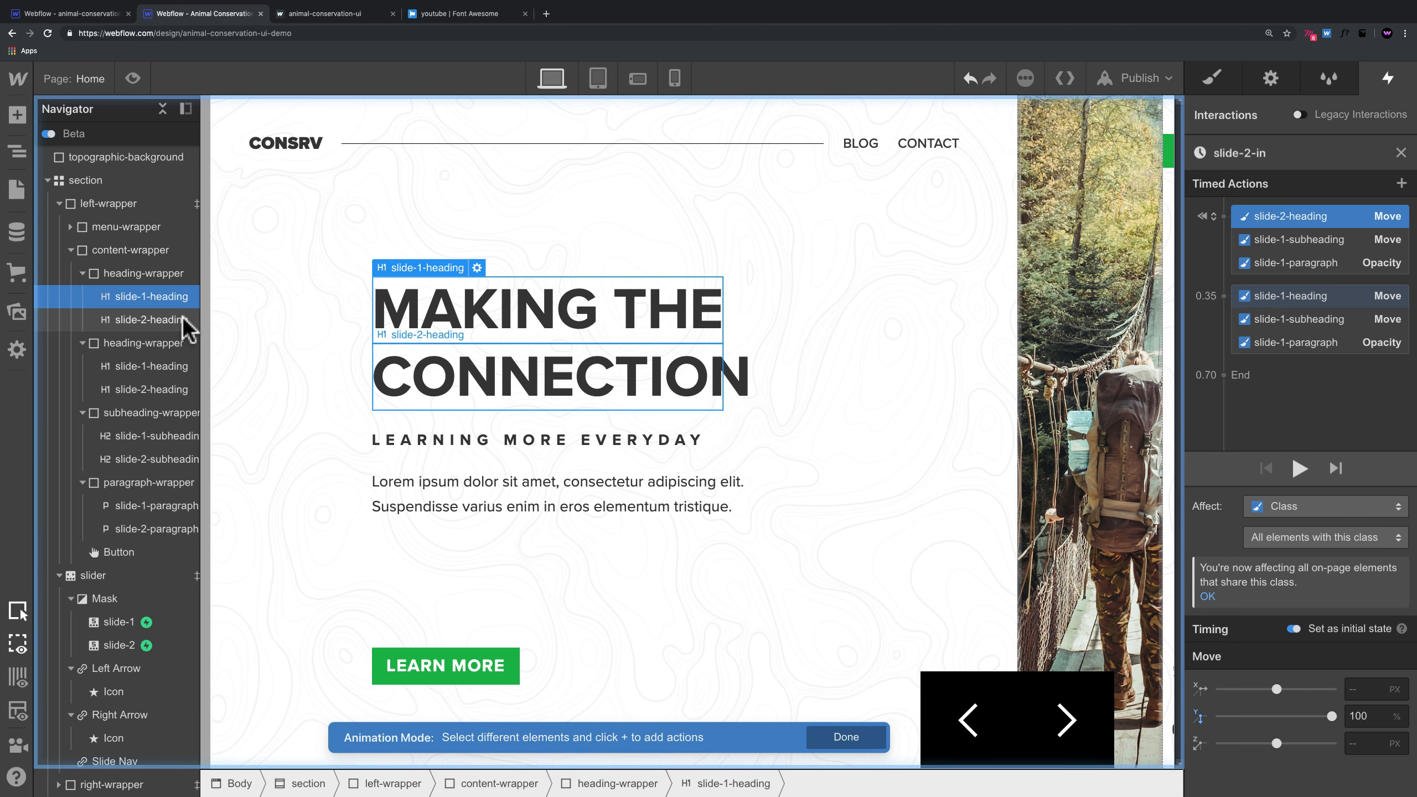
Step: Change the target of the initial-state slide-1-subheading Move action to slide-2-subheading
click(1302, 237)
right_click(1302, 238)
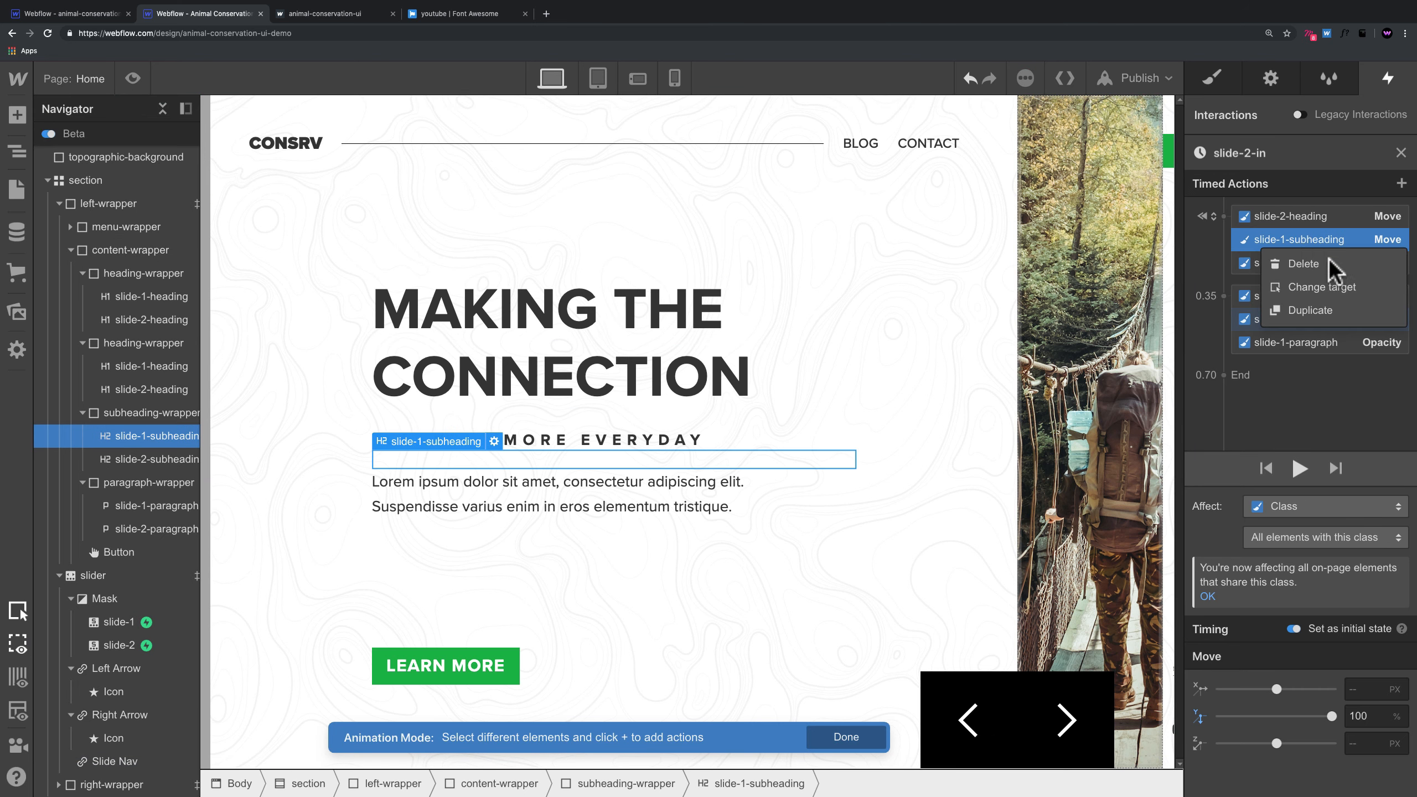
click(1327, 282)
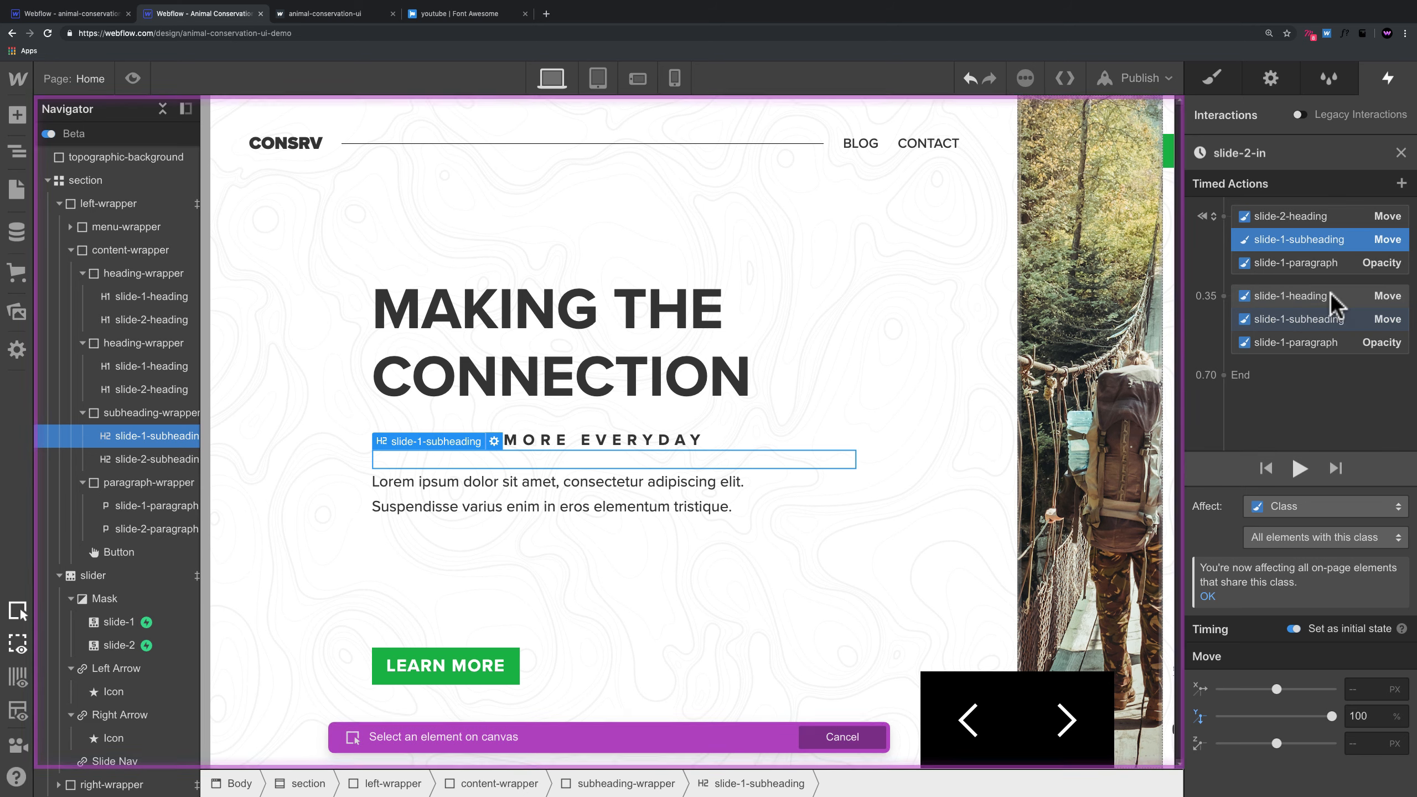
click(146, 390)
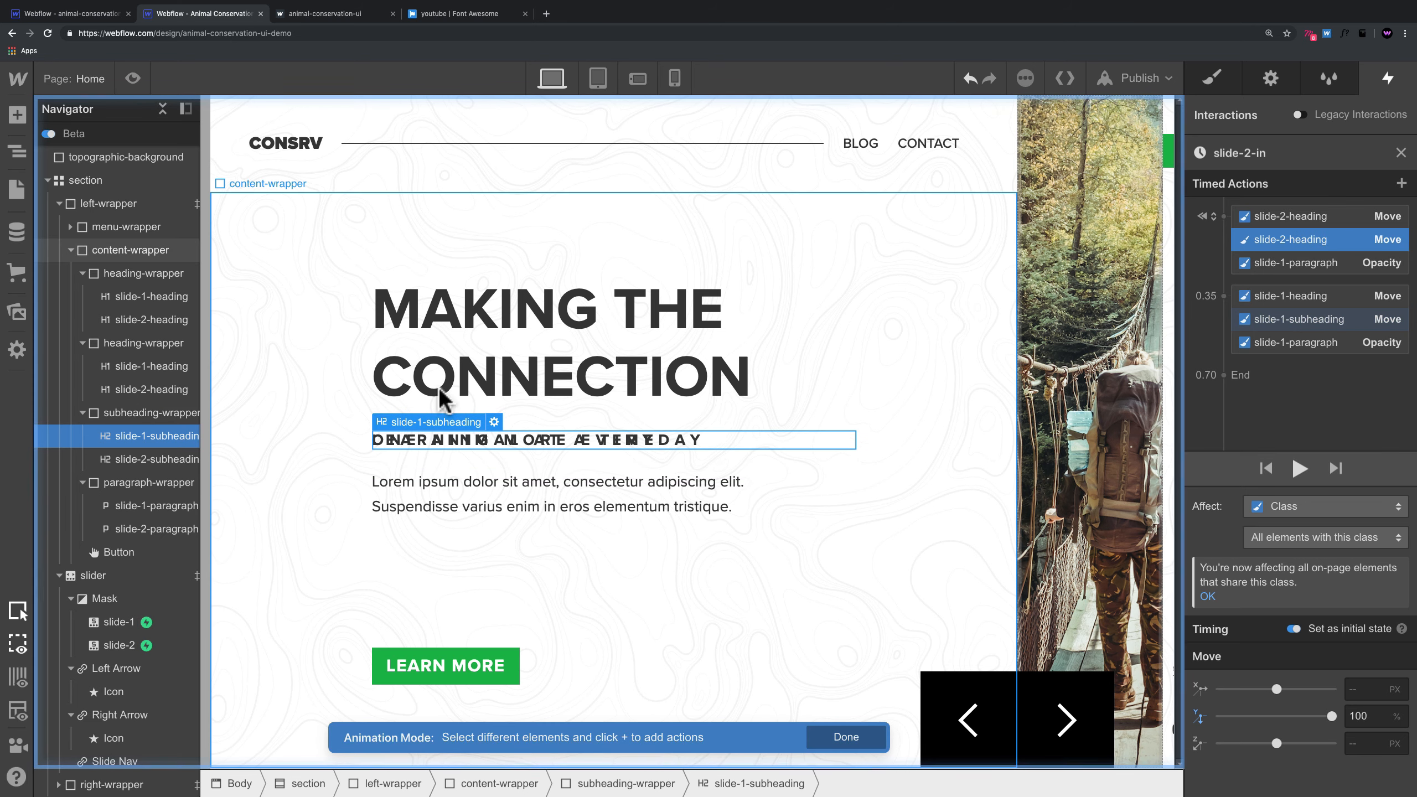
right_click(1293, 249)
click(1311, 281)
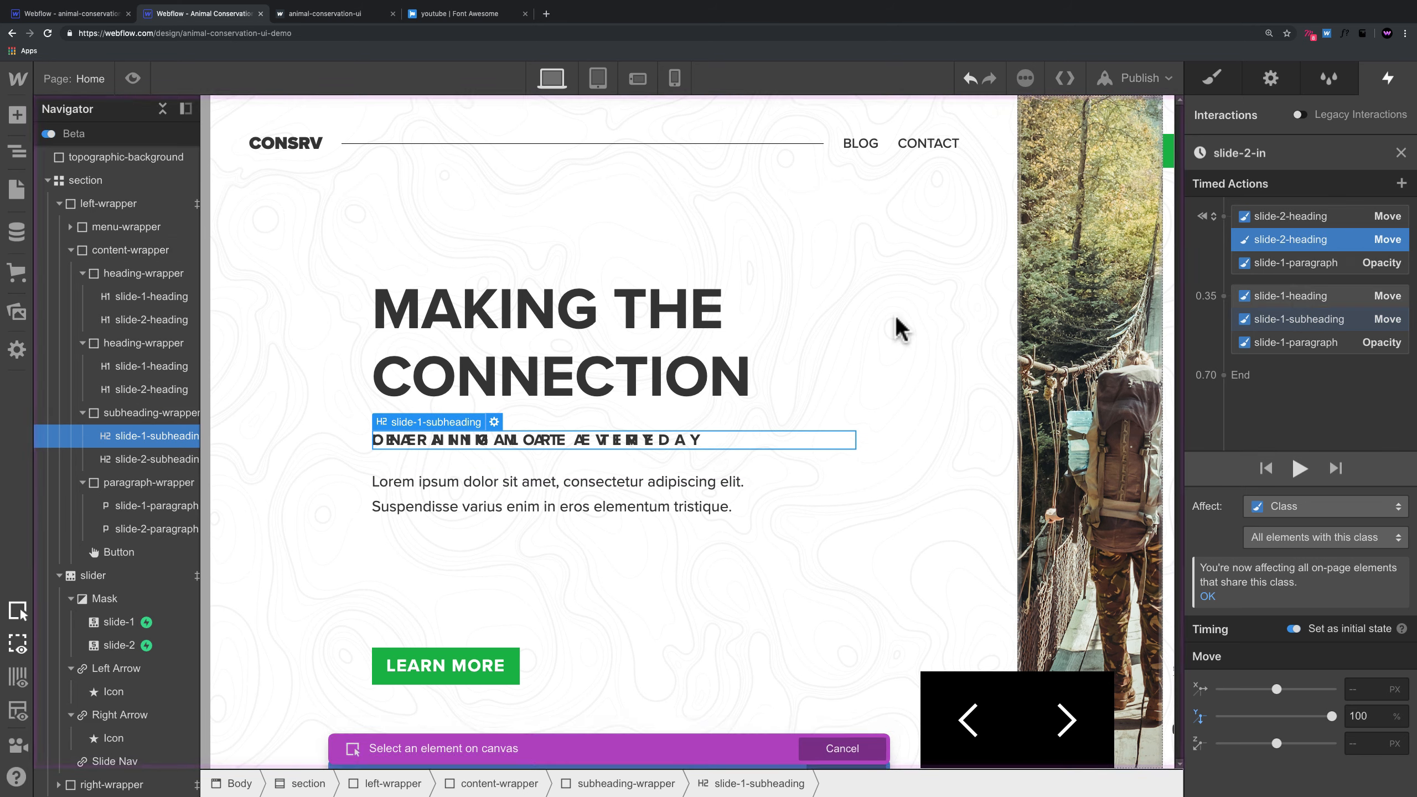
click(150, 459)
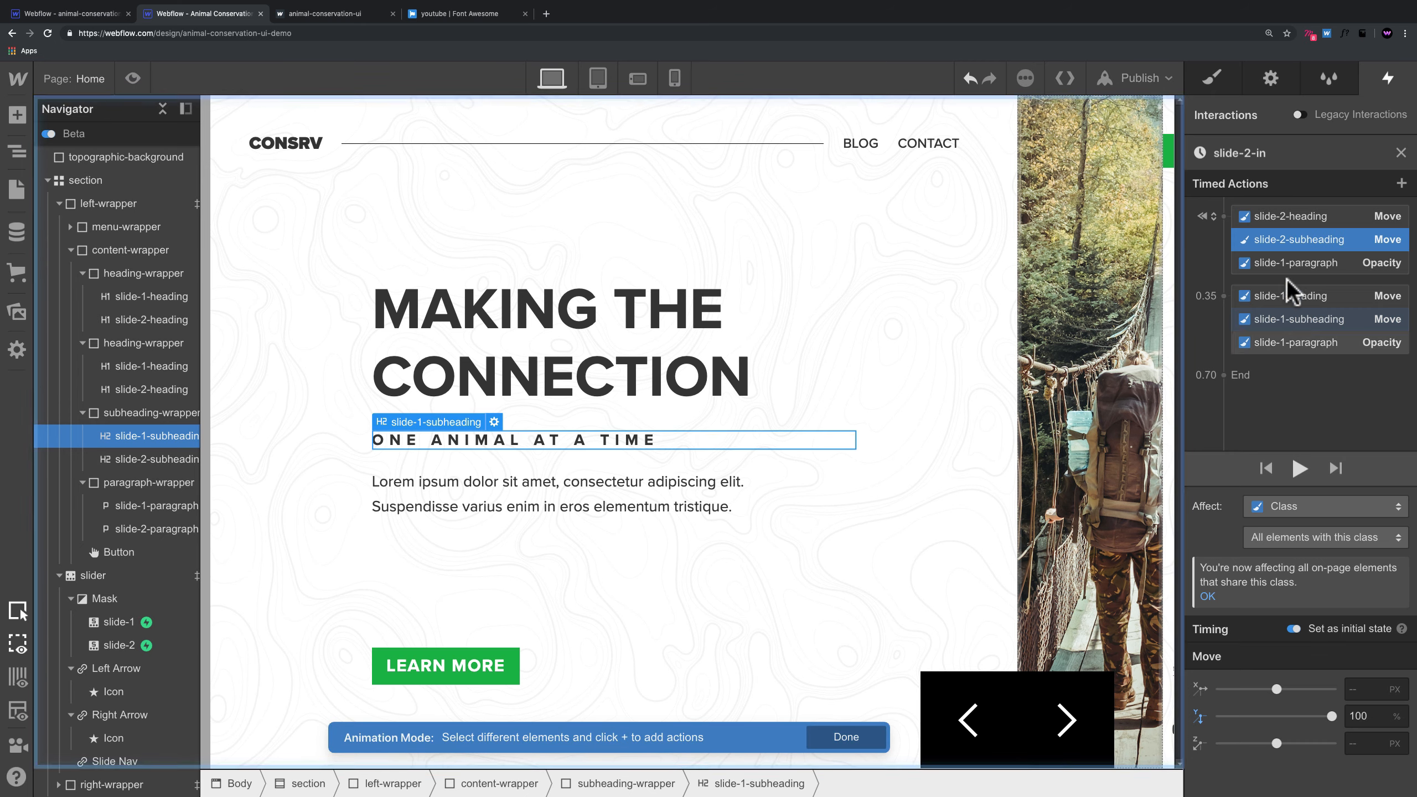
Step: Change the target of the initial-state slide-1-paragraph Opacity action to slide-2-paragraph
click(1298, 265)
right_click(1298, 266)
click(1319, 299)
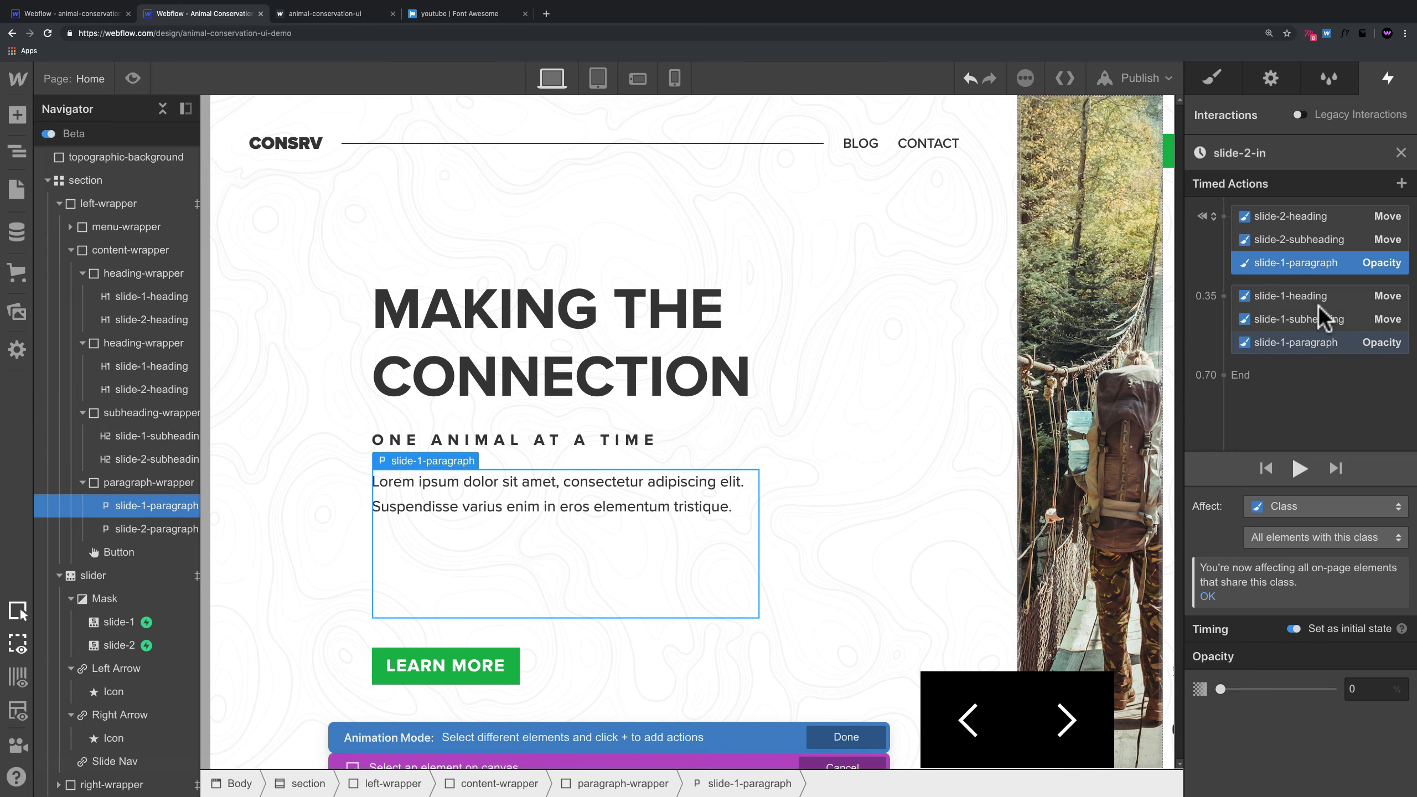
click(157, 536)
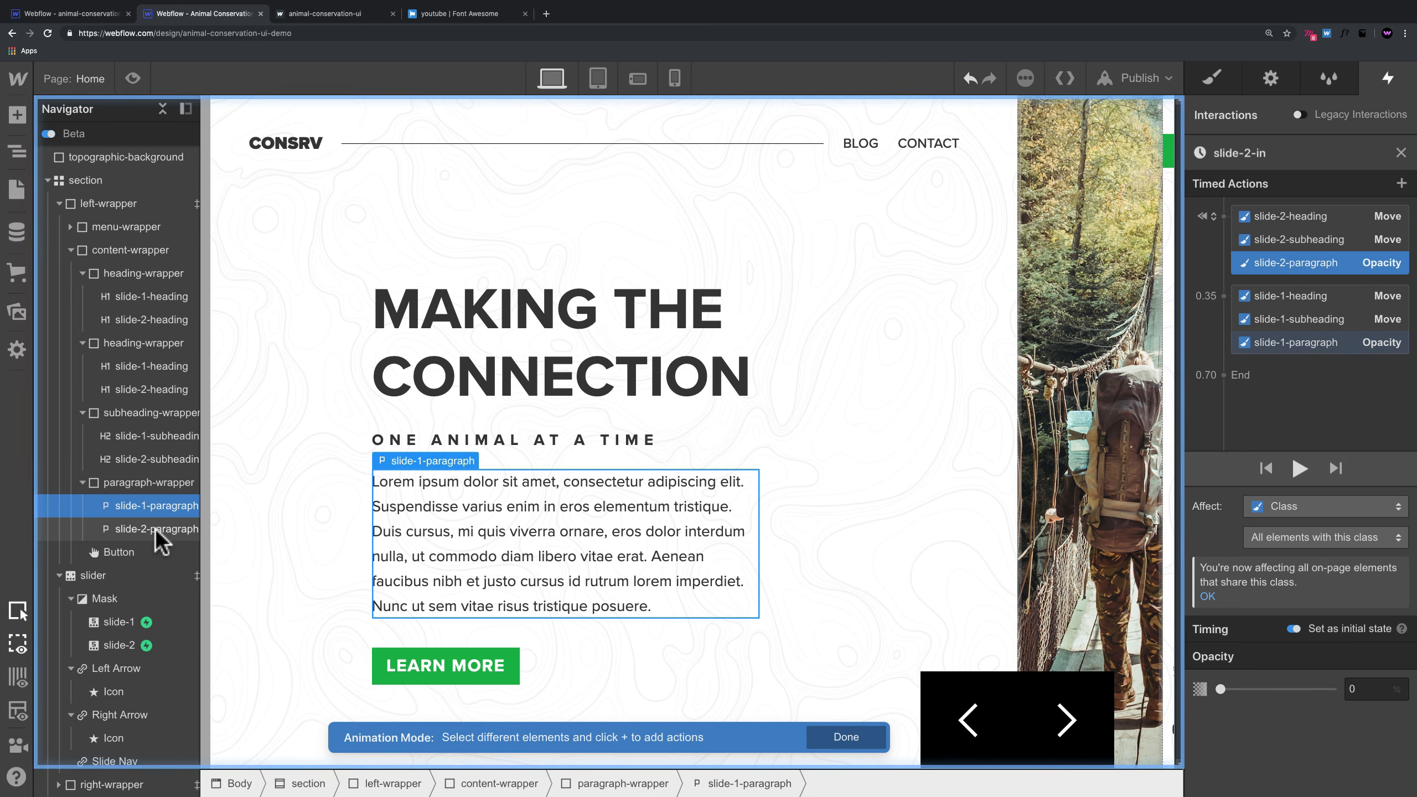
Step: Retarget the heading and subheading Move actions at 0.35 seconds to slide-2-heading and slide-2-subheading
click(1300, 295)
right_click(1302, 294)
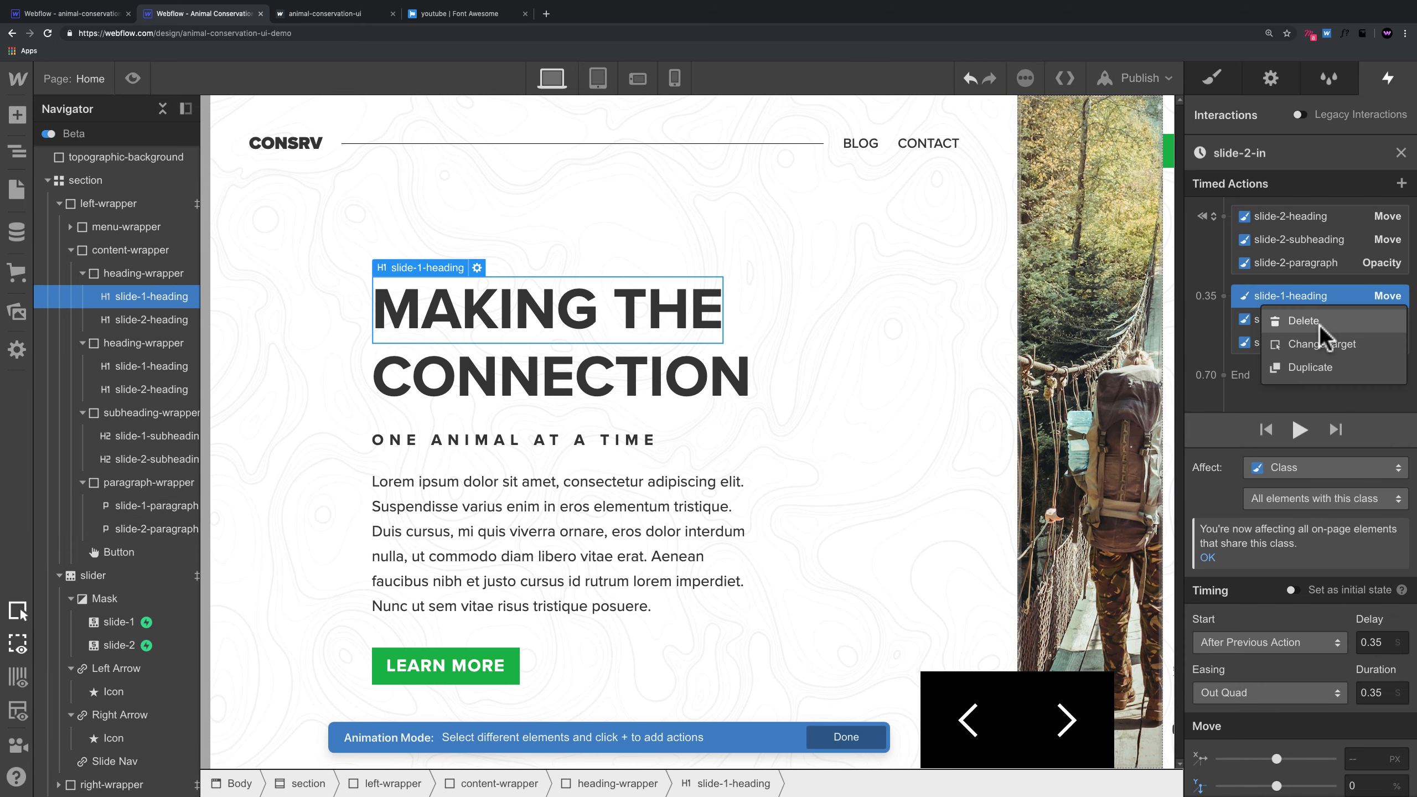
click(1321, 329)
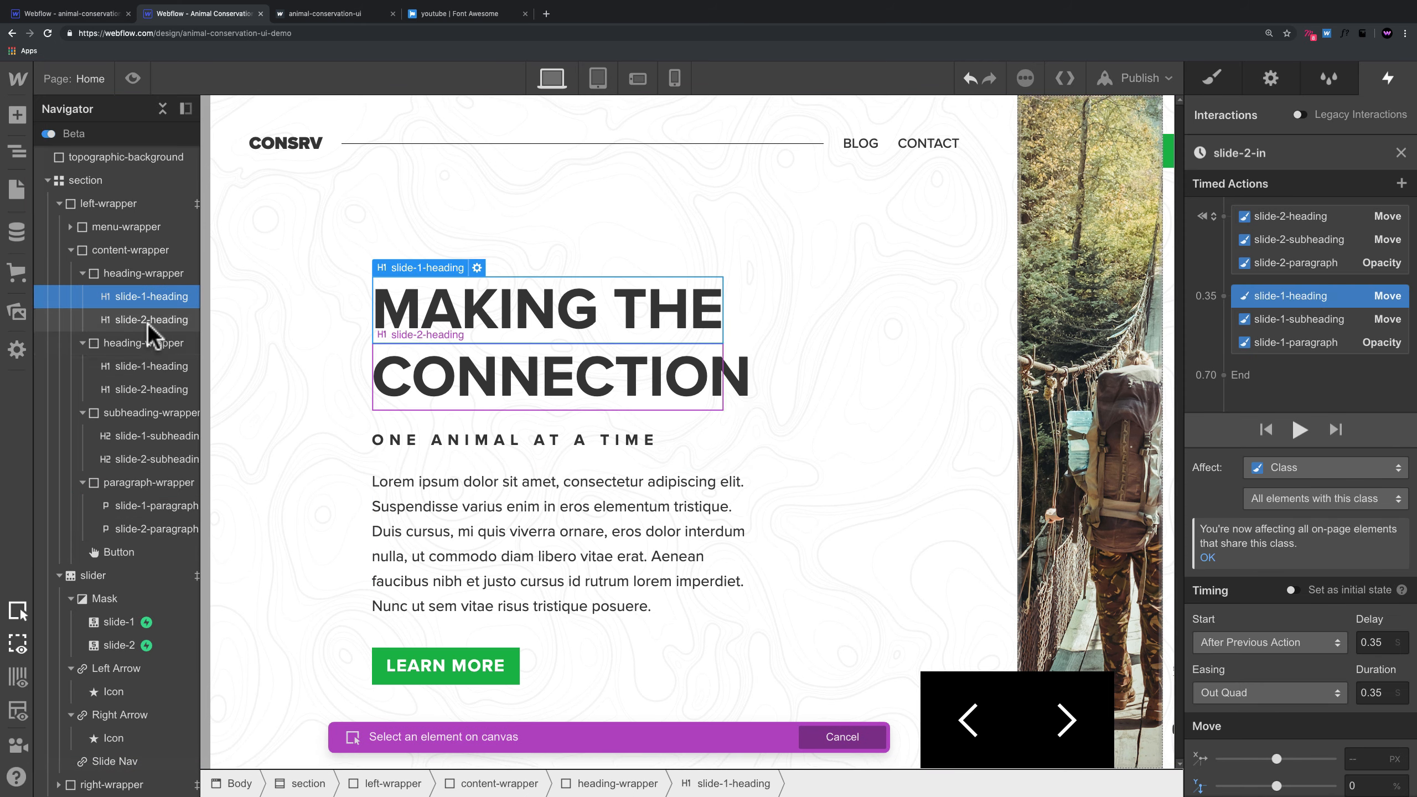
click(151, 321)
right_click(1305, 317)
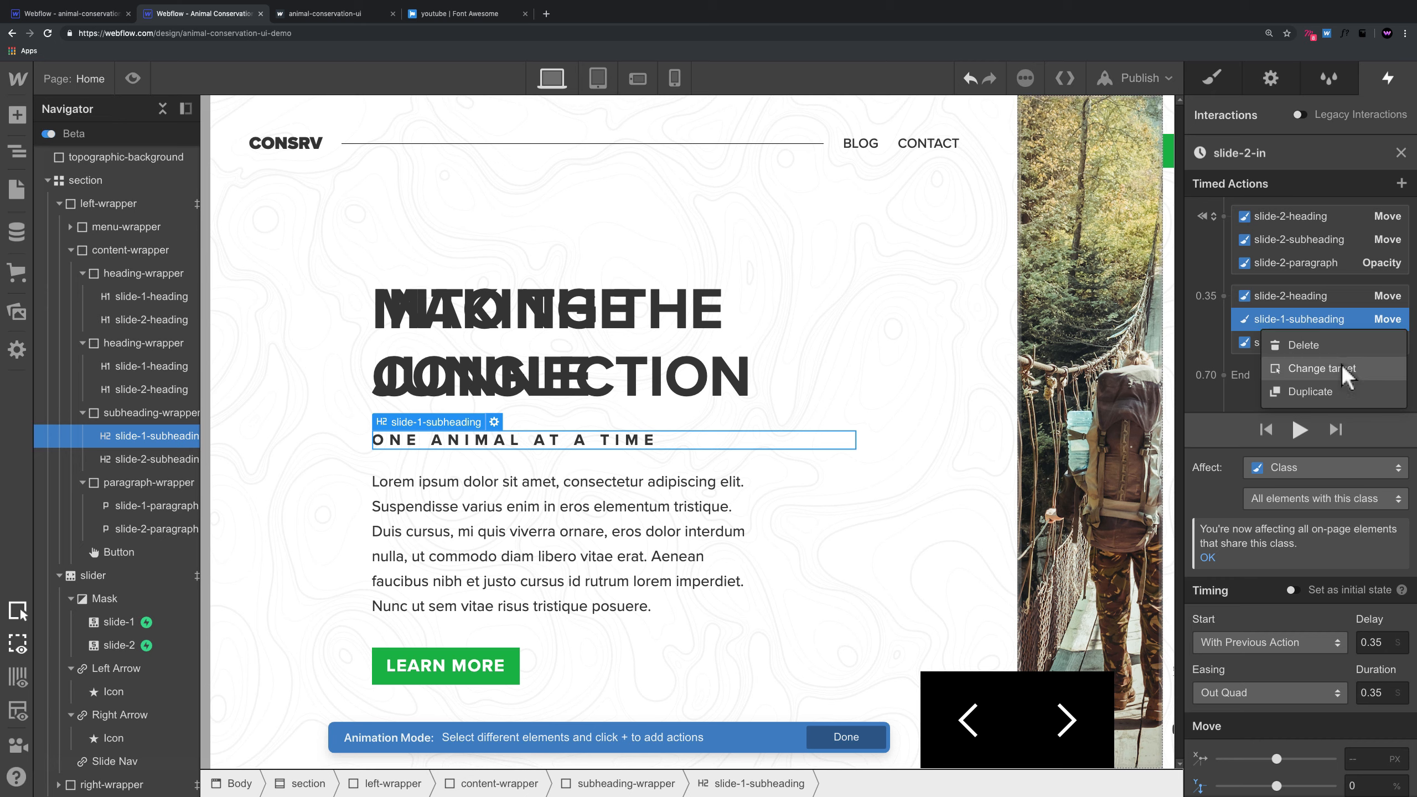
click(1321, 369)
click(161, 459)
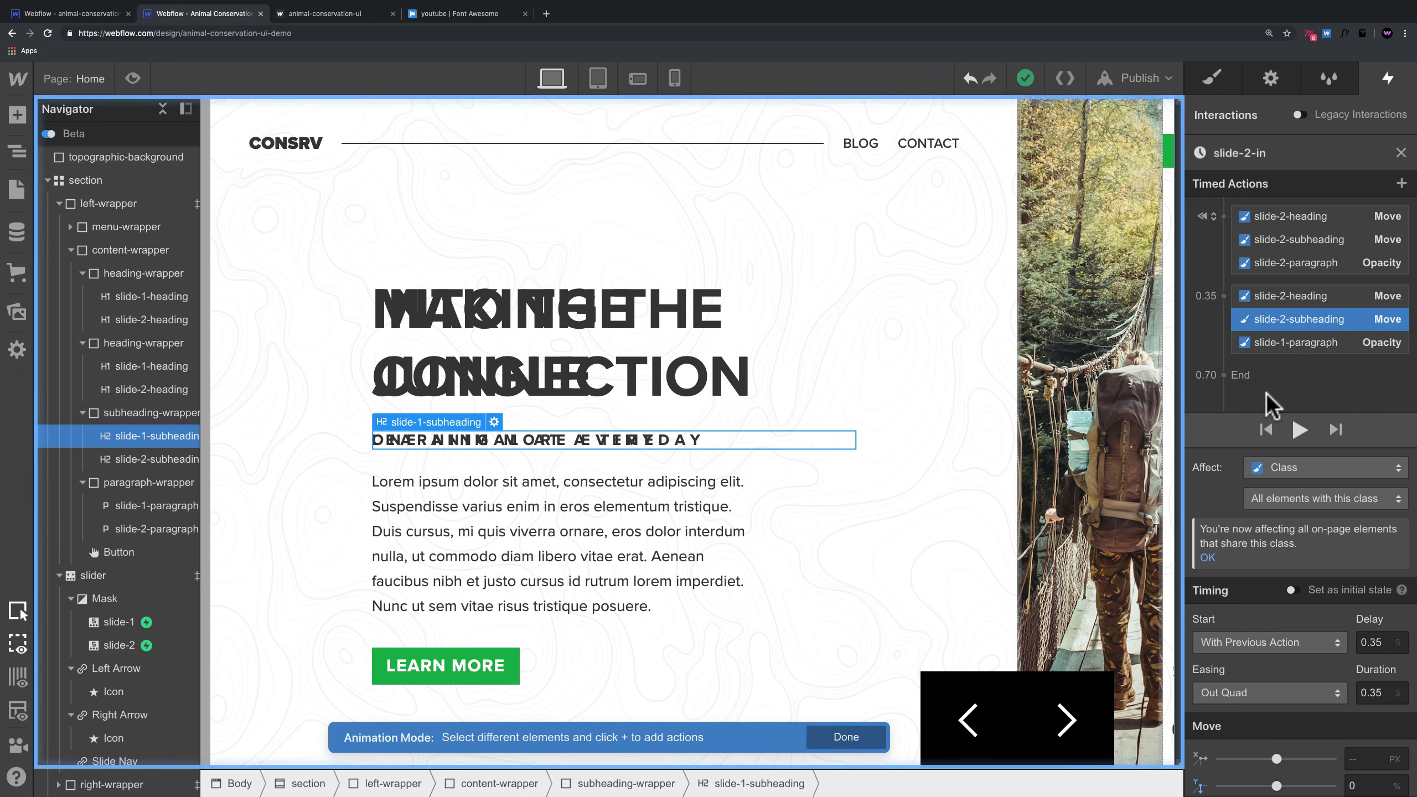
Step: Change the target of the slide-1-paragraph Opacity action at 0.35 seconds to slide-2-paragraph
click(1275, 345)
right_click(1299, 342)
click(1321, 393)
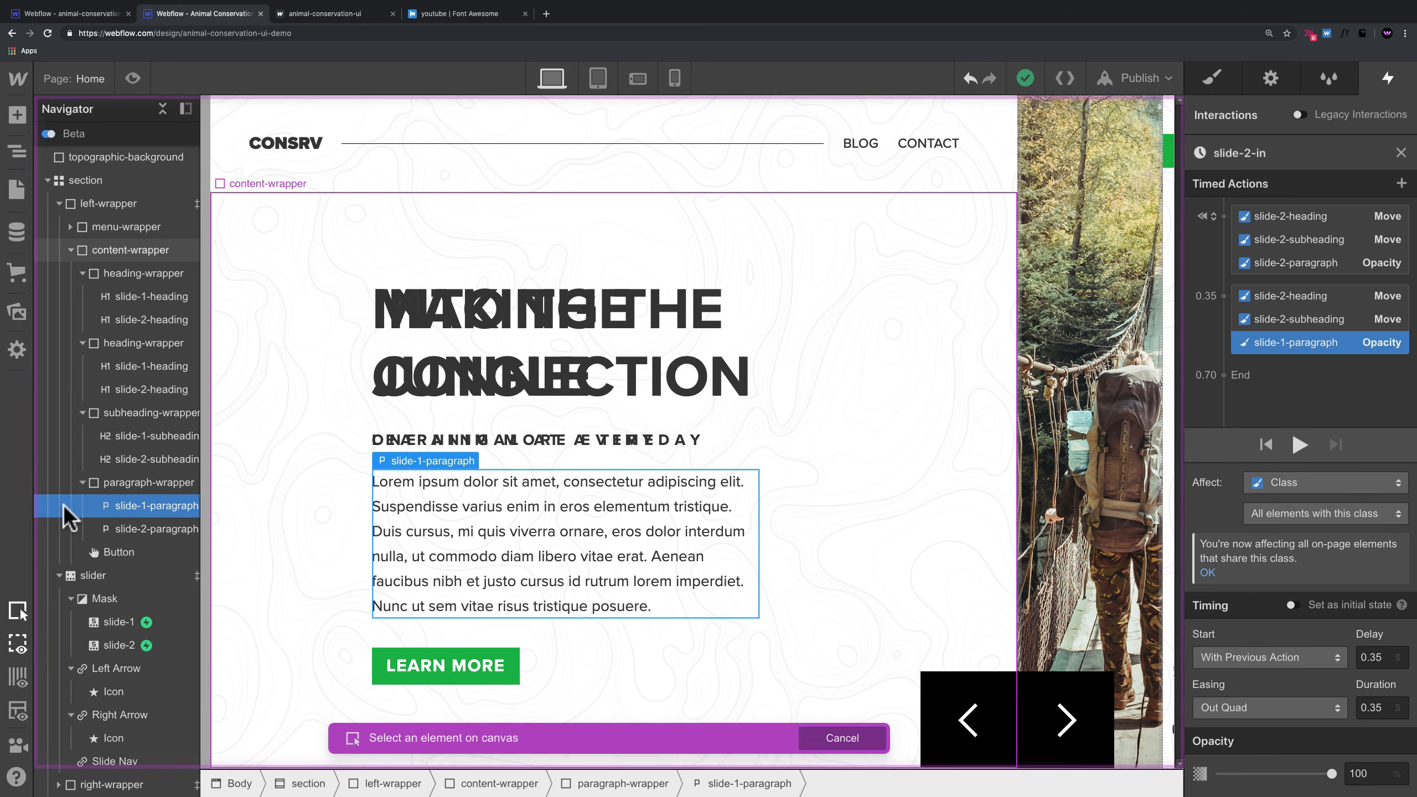
click(167, 529)
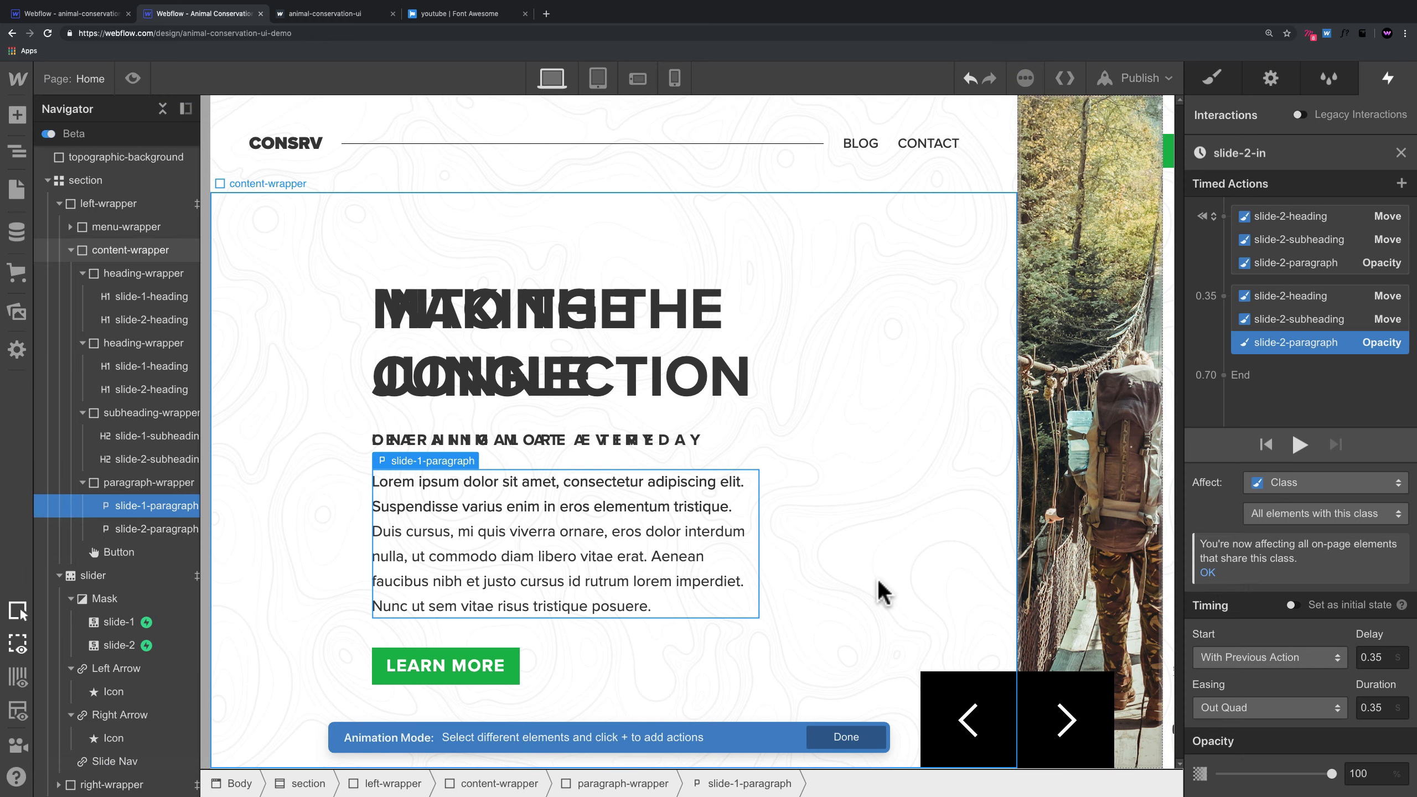
Step: Preview the page and switch the slider back and forward to check the slide text animations
click(132, 78)
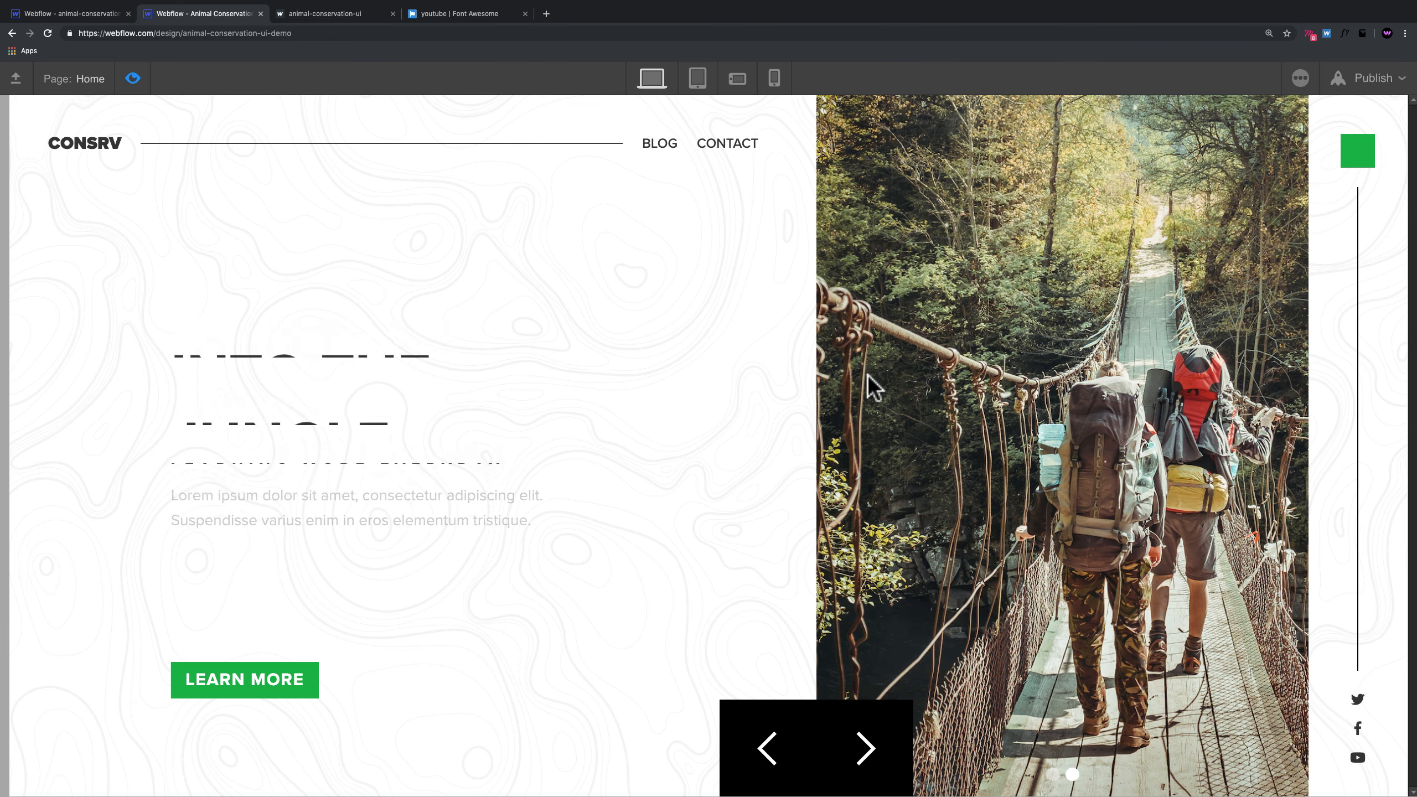
click(769, 739)
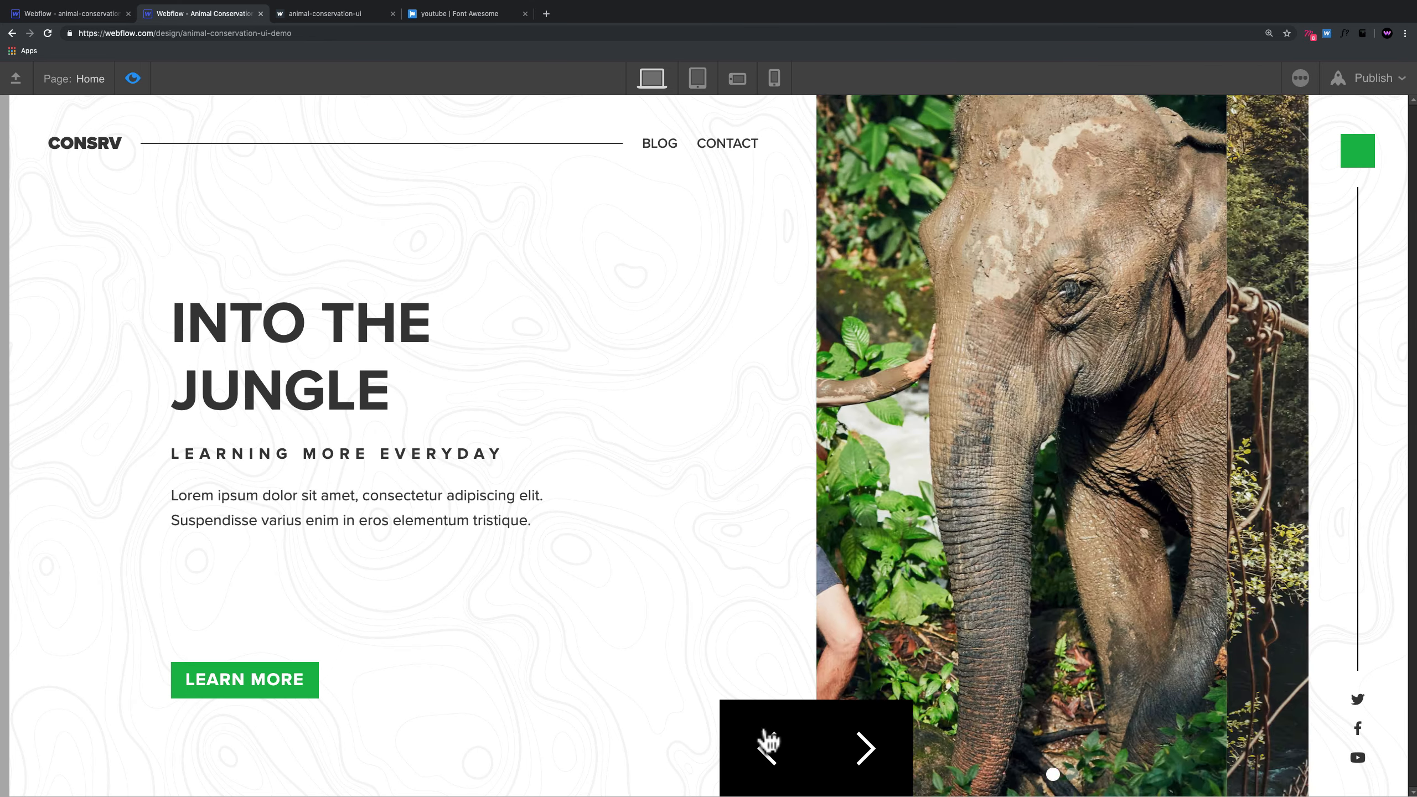
click(852, 742)
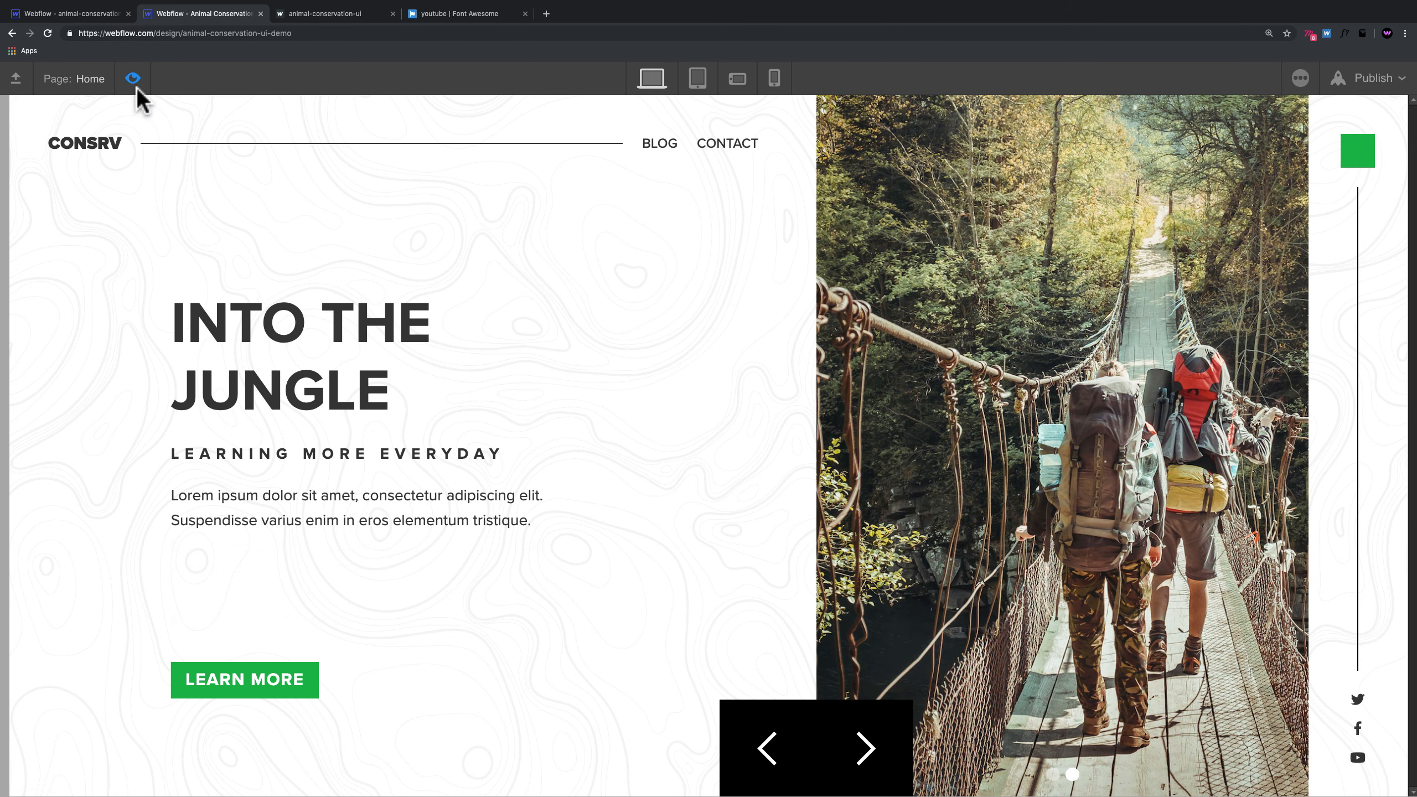
Step: Exit the preview, close the slide-2-in animation, and set slide-2's slider-out-of-view action to Start an Animation
key(shift+super+p)
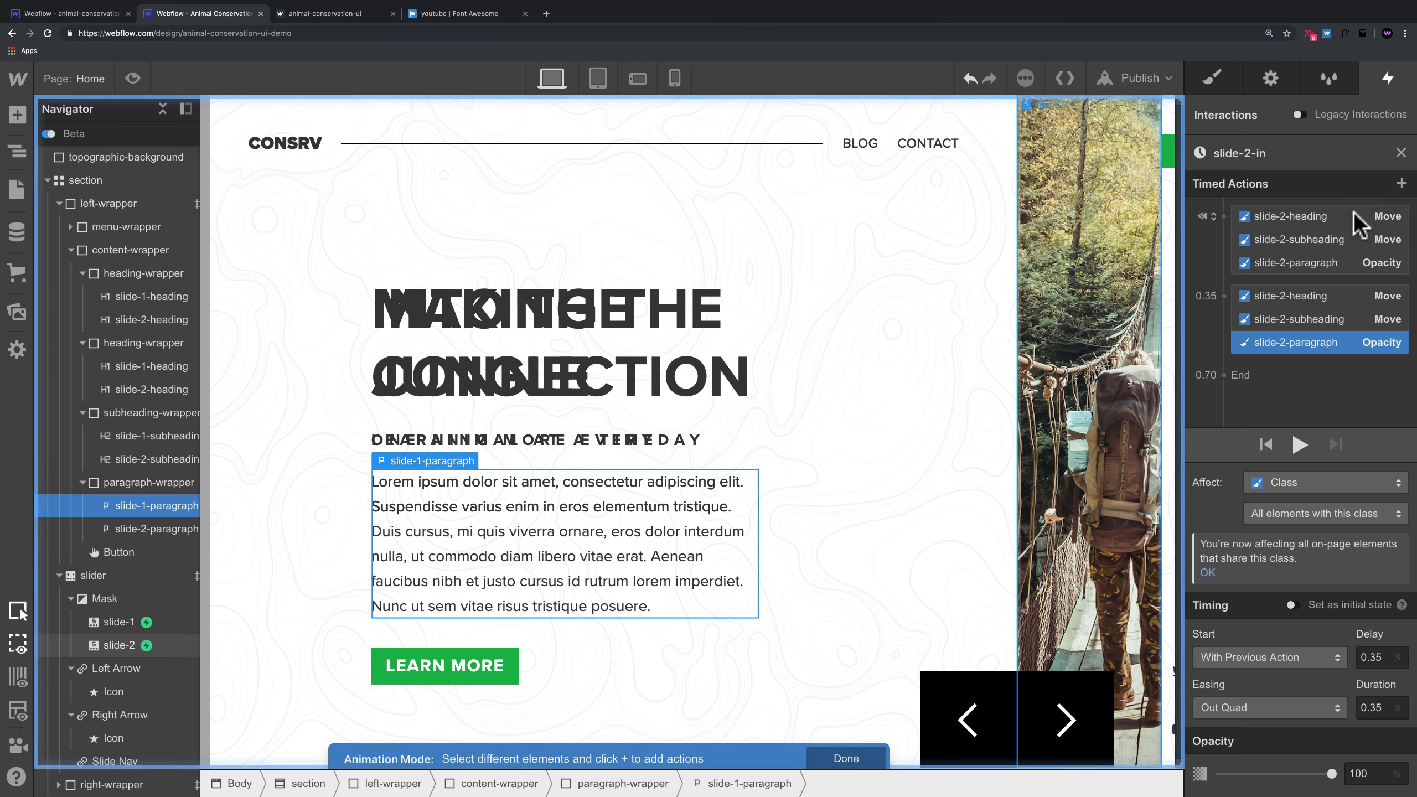
click(1402, 155)
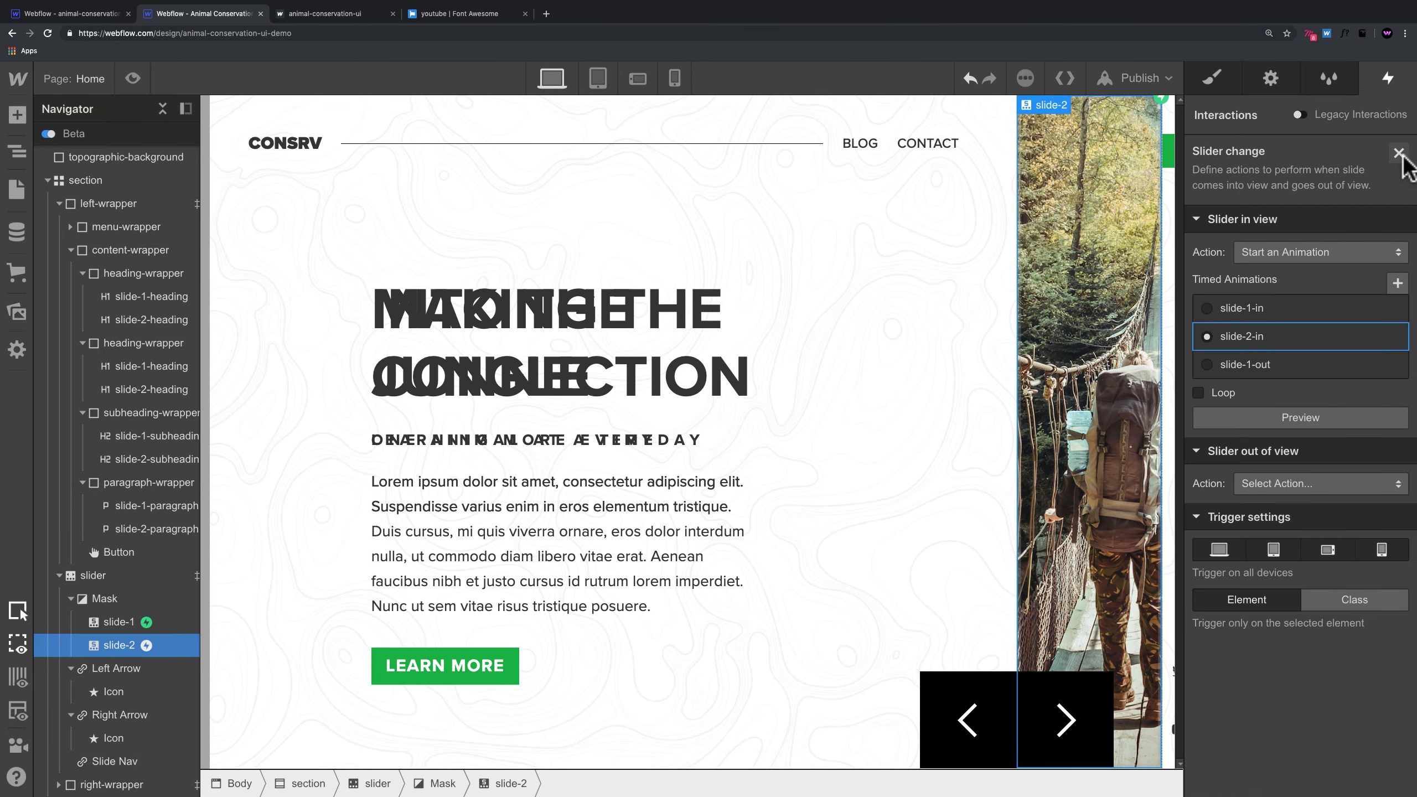
click(1347, 484)
click(1308, 295)
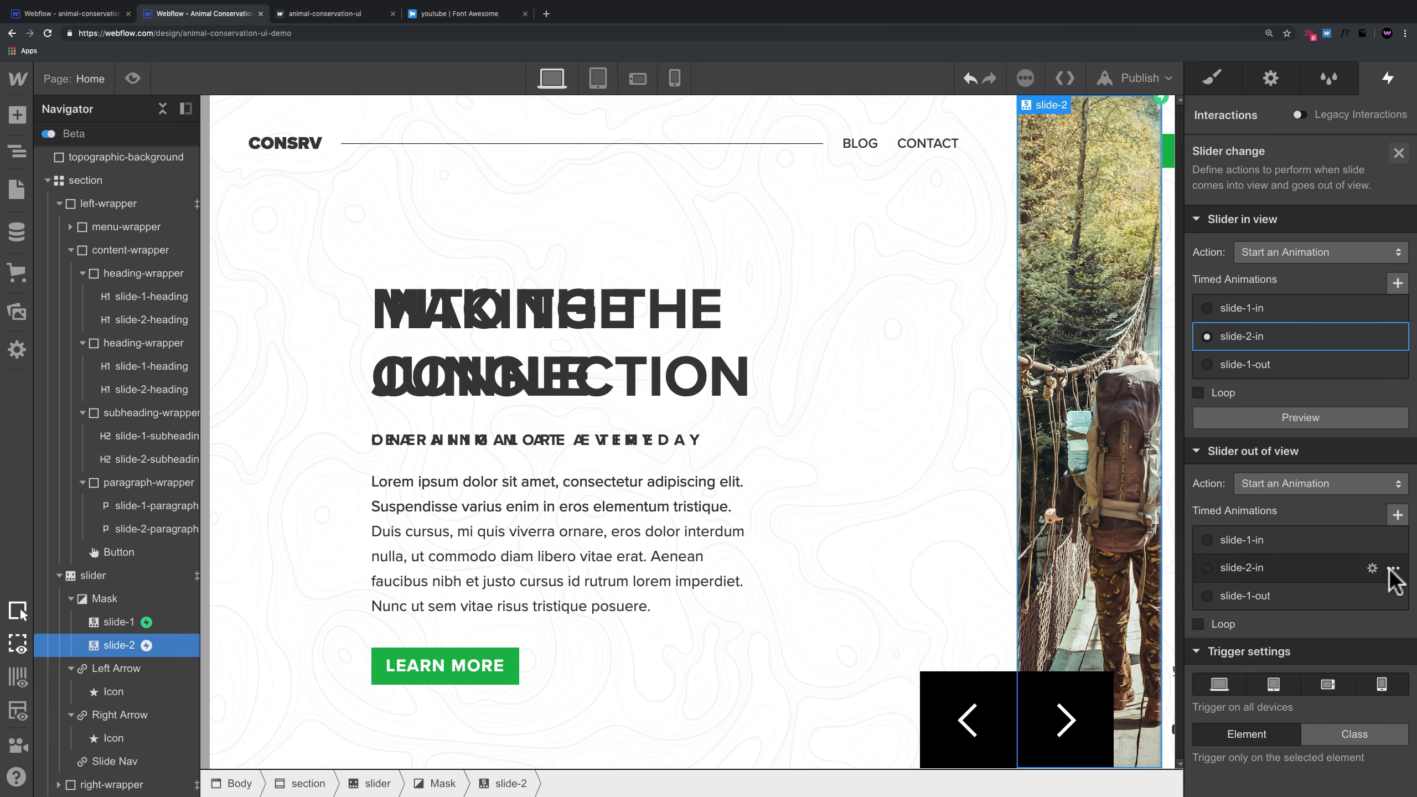
Step: Duplicate the slide-2-in animation for the out-of-view trigger and rename the copy slide-2-out
click(1393, 568)
click(1345, 642)
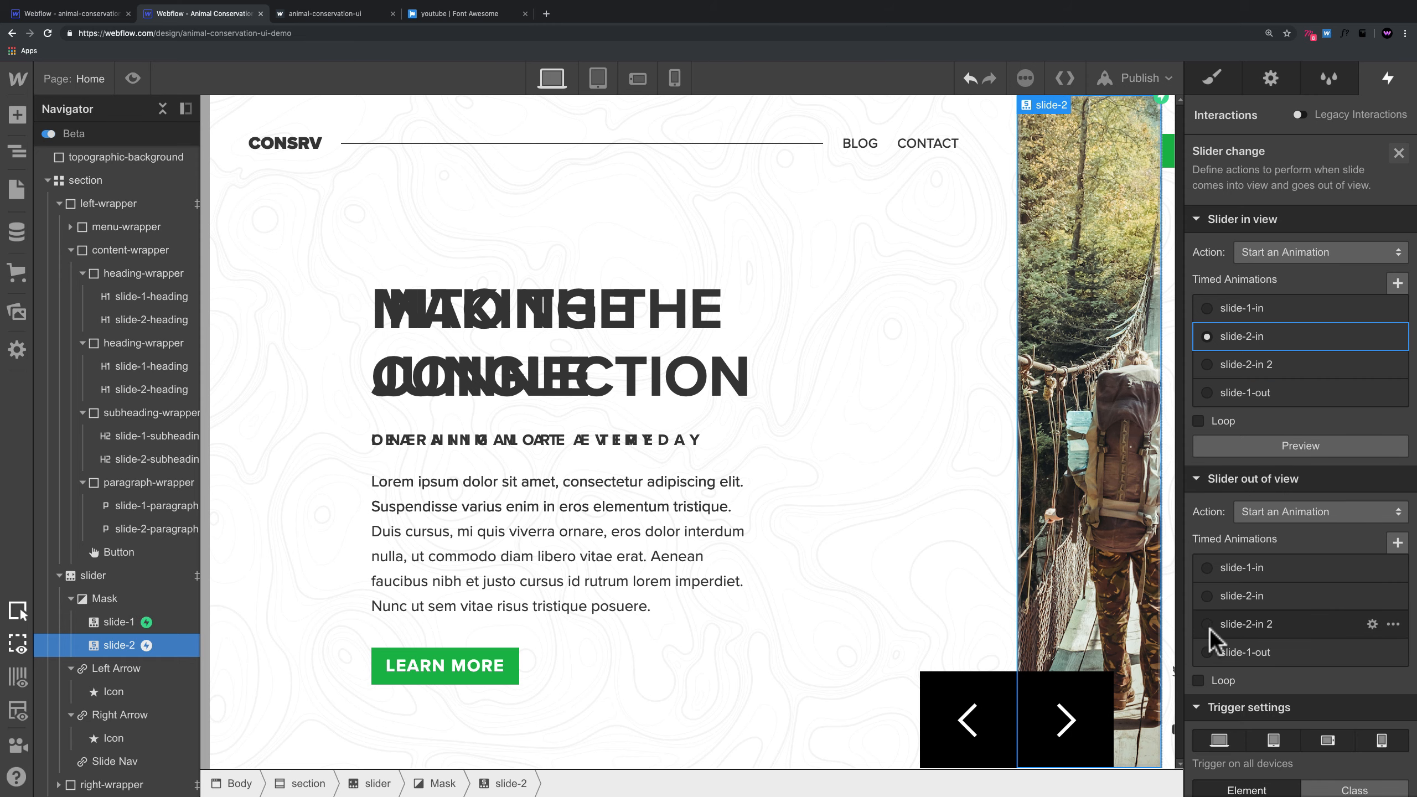
click(1261, 624)
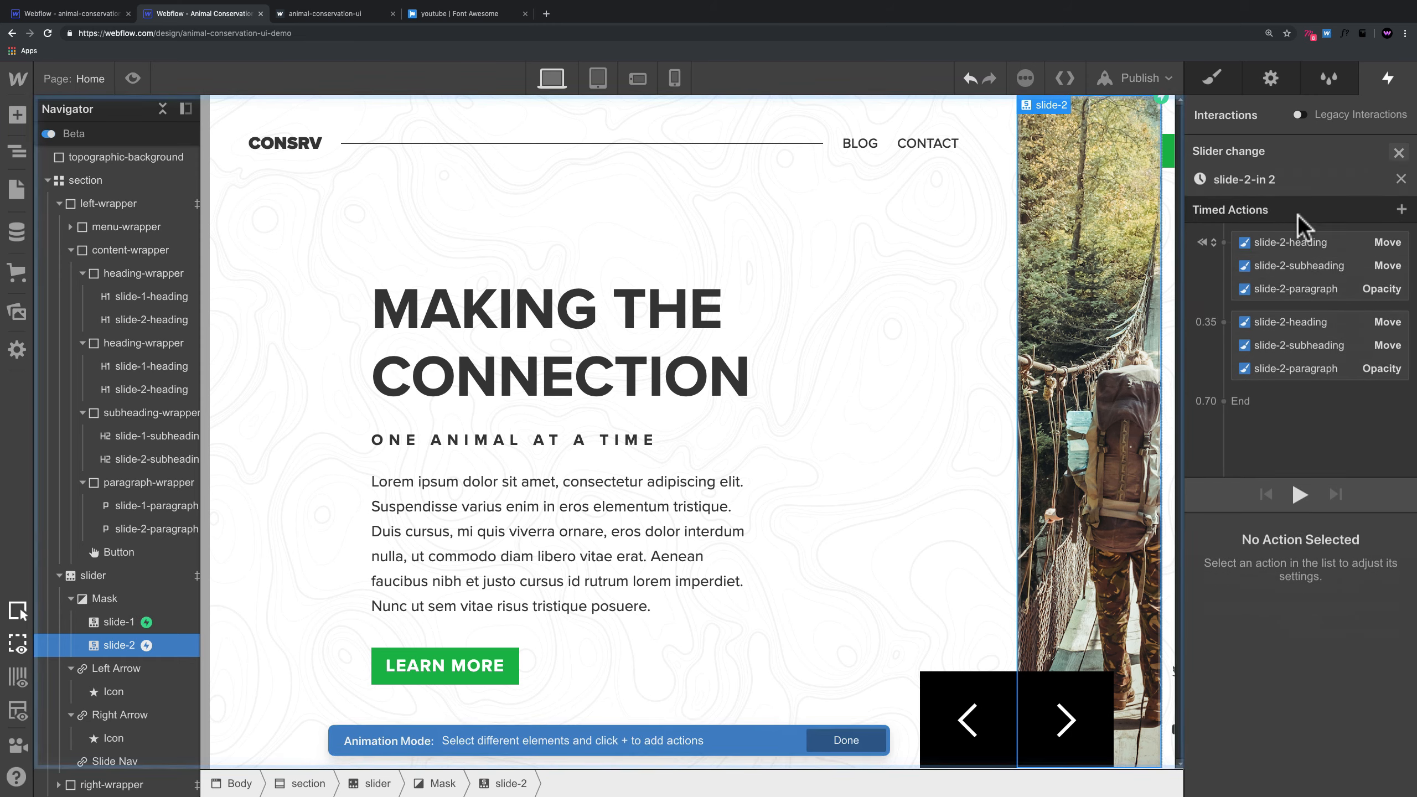
click(1252, 156)
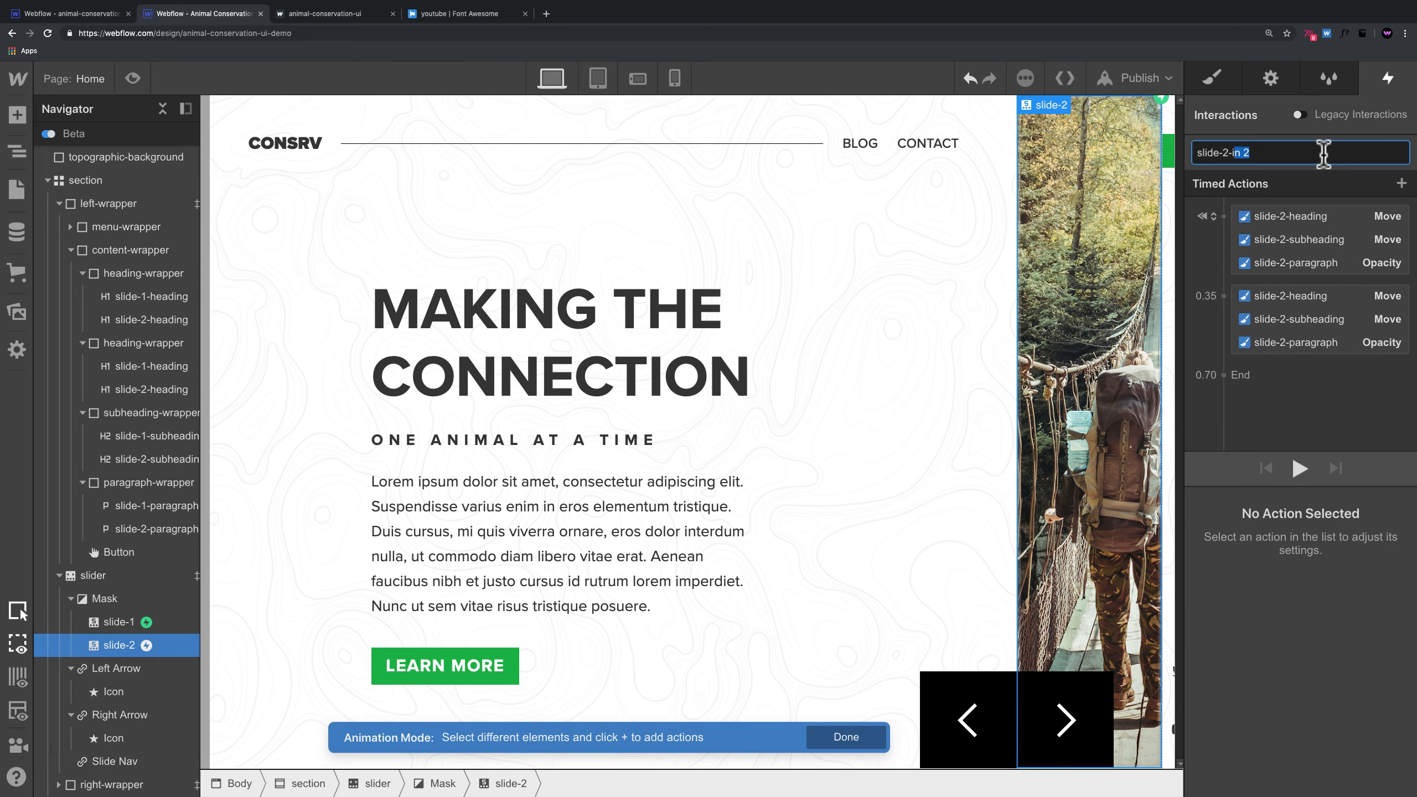
text(out)
key(Return)
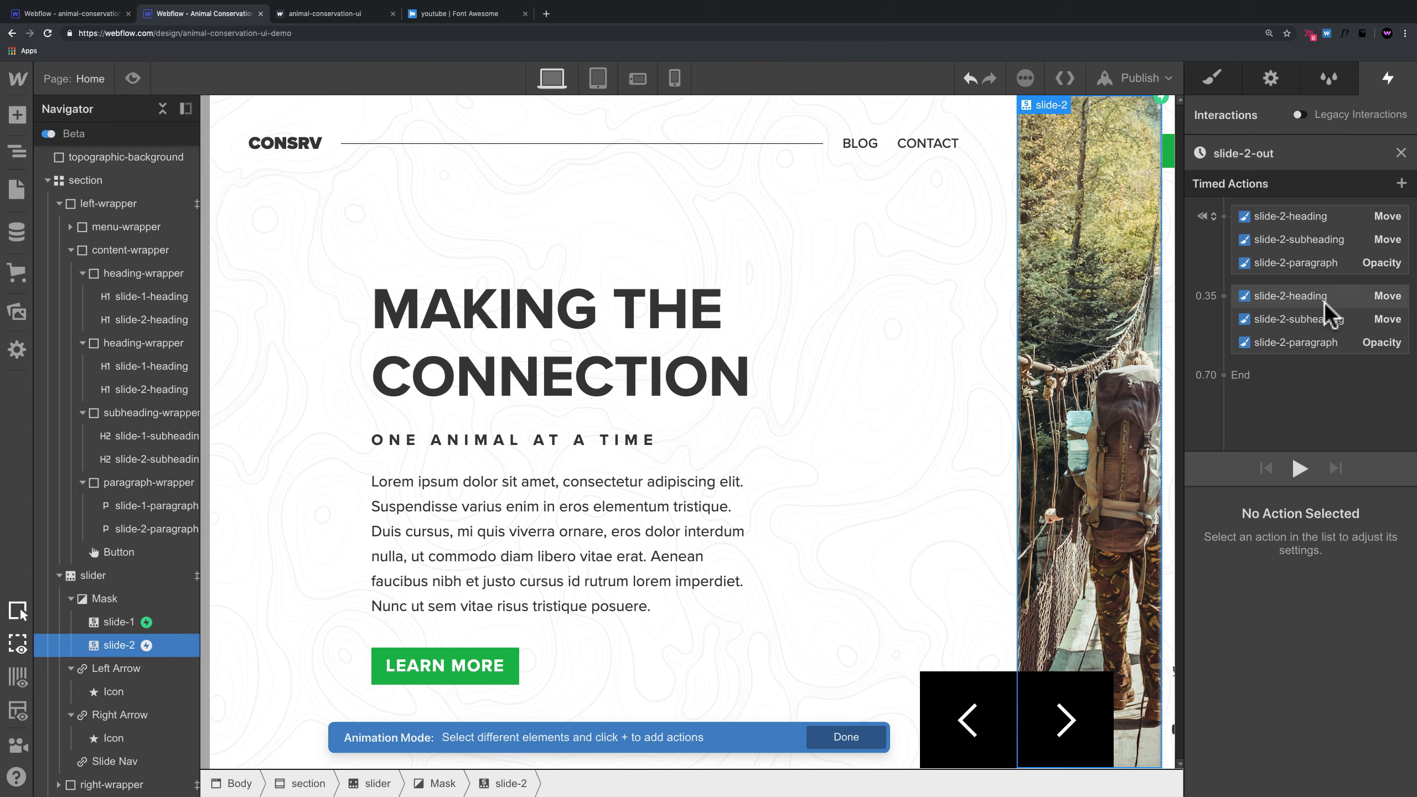
Step: Delete the heading, subheading and paragraph actions at 0.35 seconds from slide-2-out
click(1283, 299)
shift+click(1300, 342)
key(shift+BackSpace)
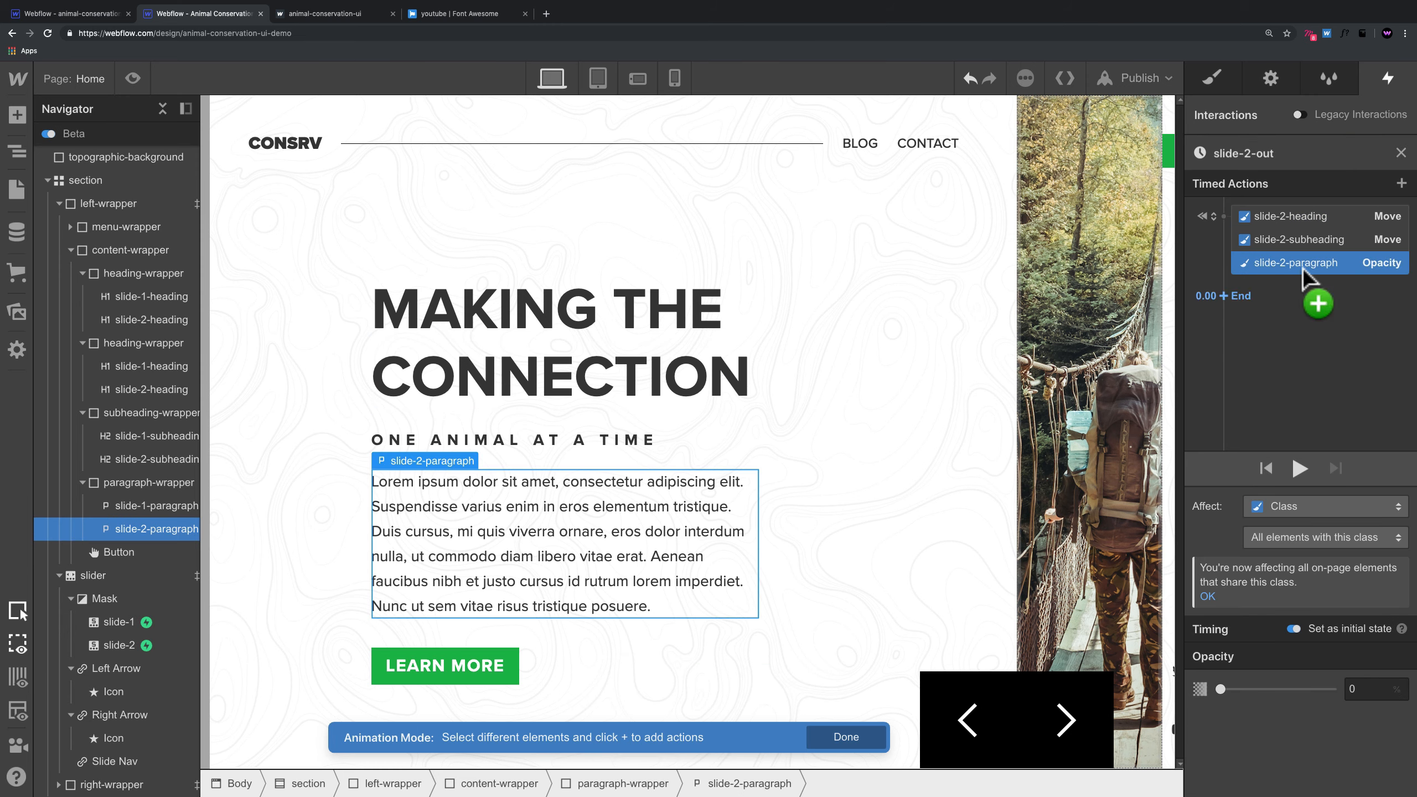
Step: Turn off the initial state for the three remaining slide-2-out actions and give them a 0.35-second duration with Out Quad easing
shift+click(1305, 215)
click(1290, 627)
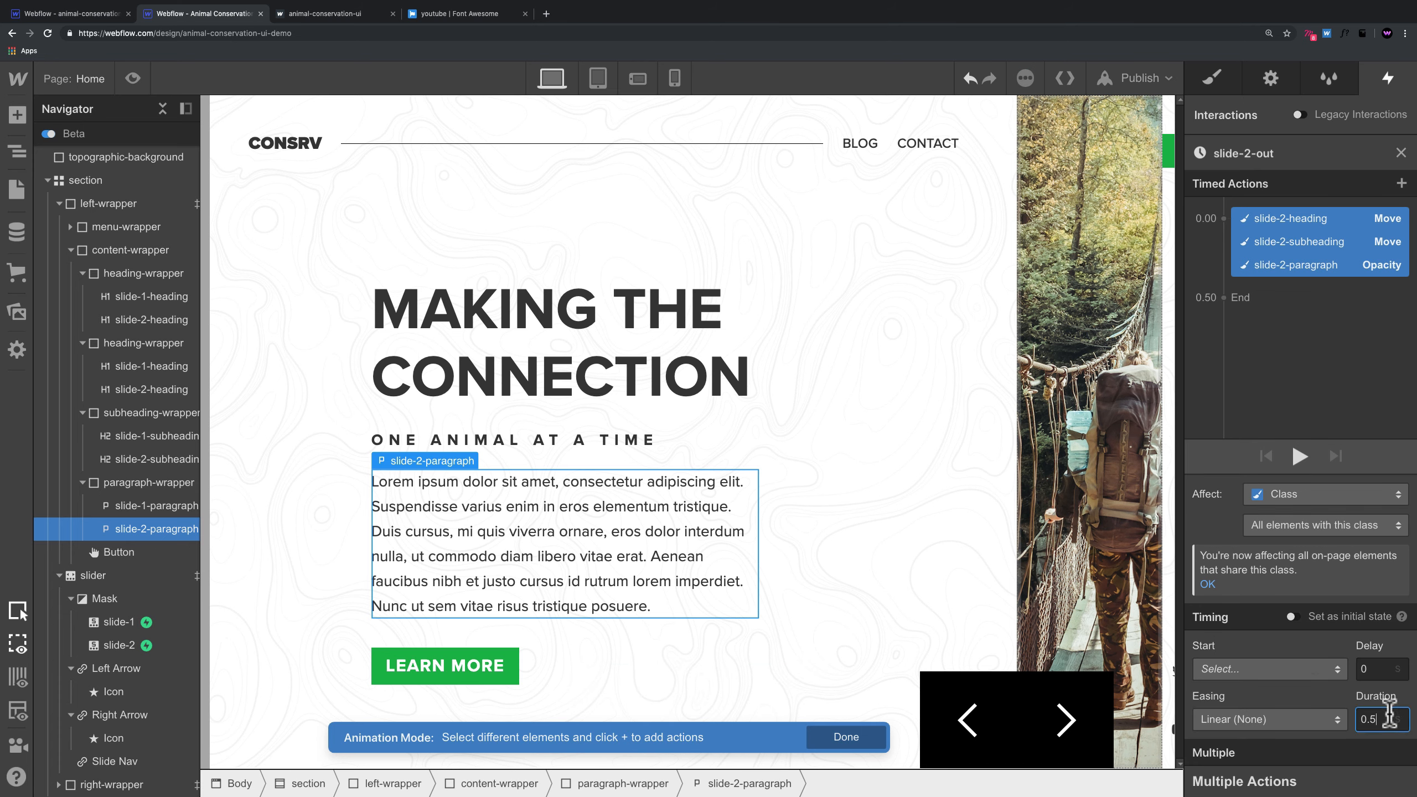
click(1322, 719)
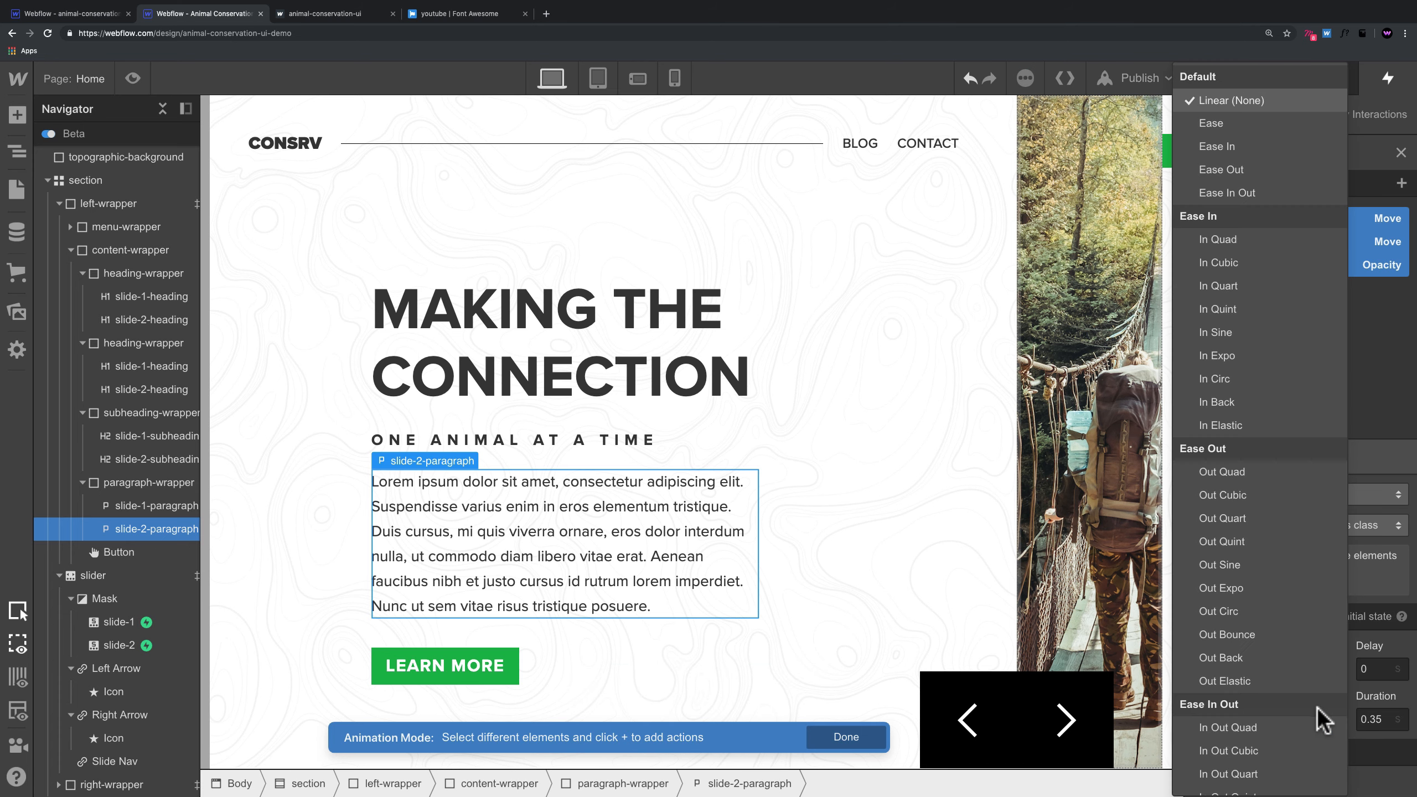
click(1245, 480)
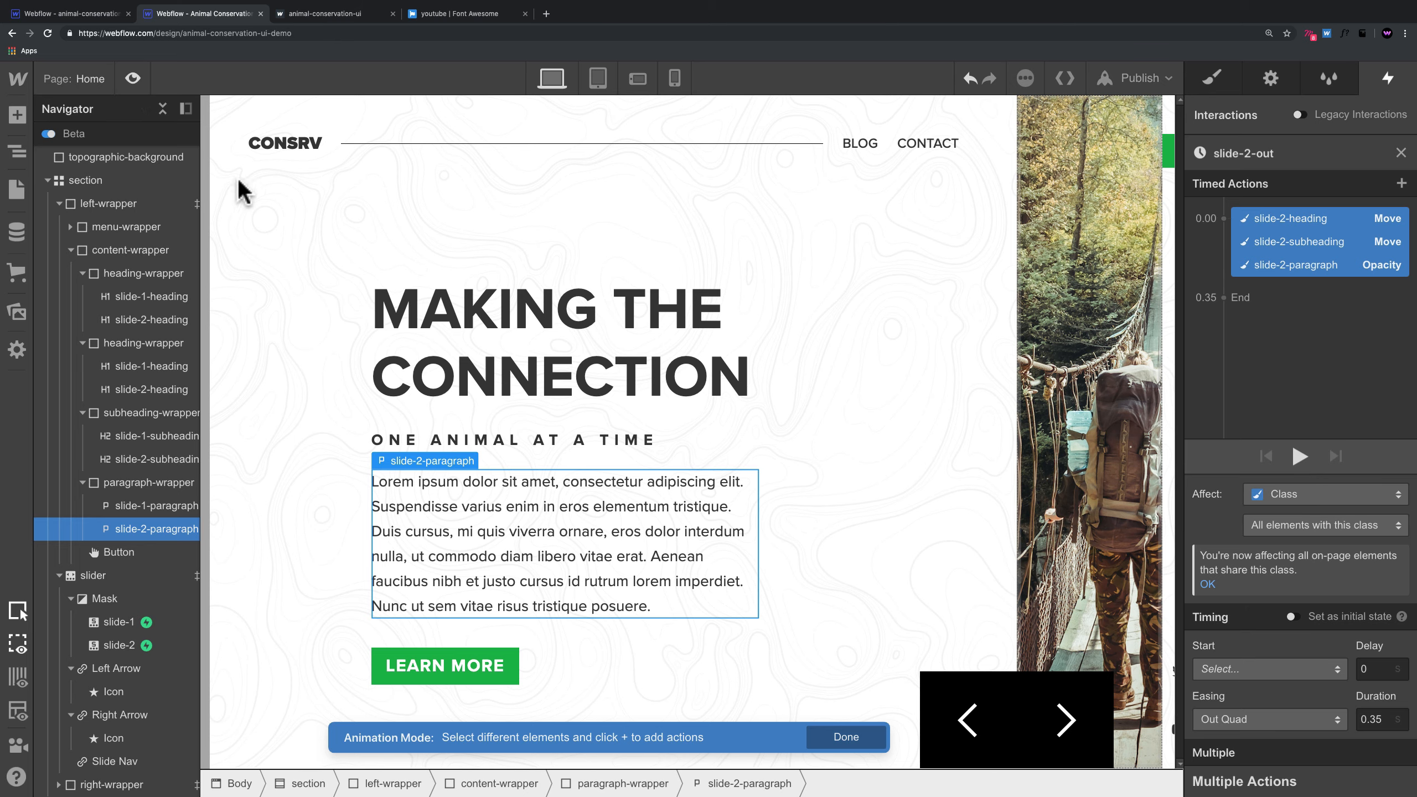
Step: Preview the page and switch repeatedly between the two slides to check the in and out text animations
click(133, 78)
click(856, 747)
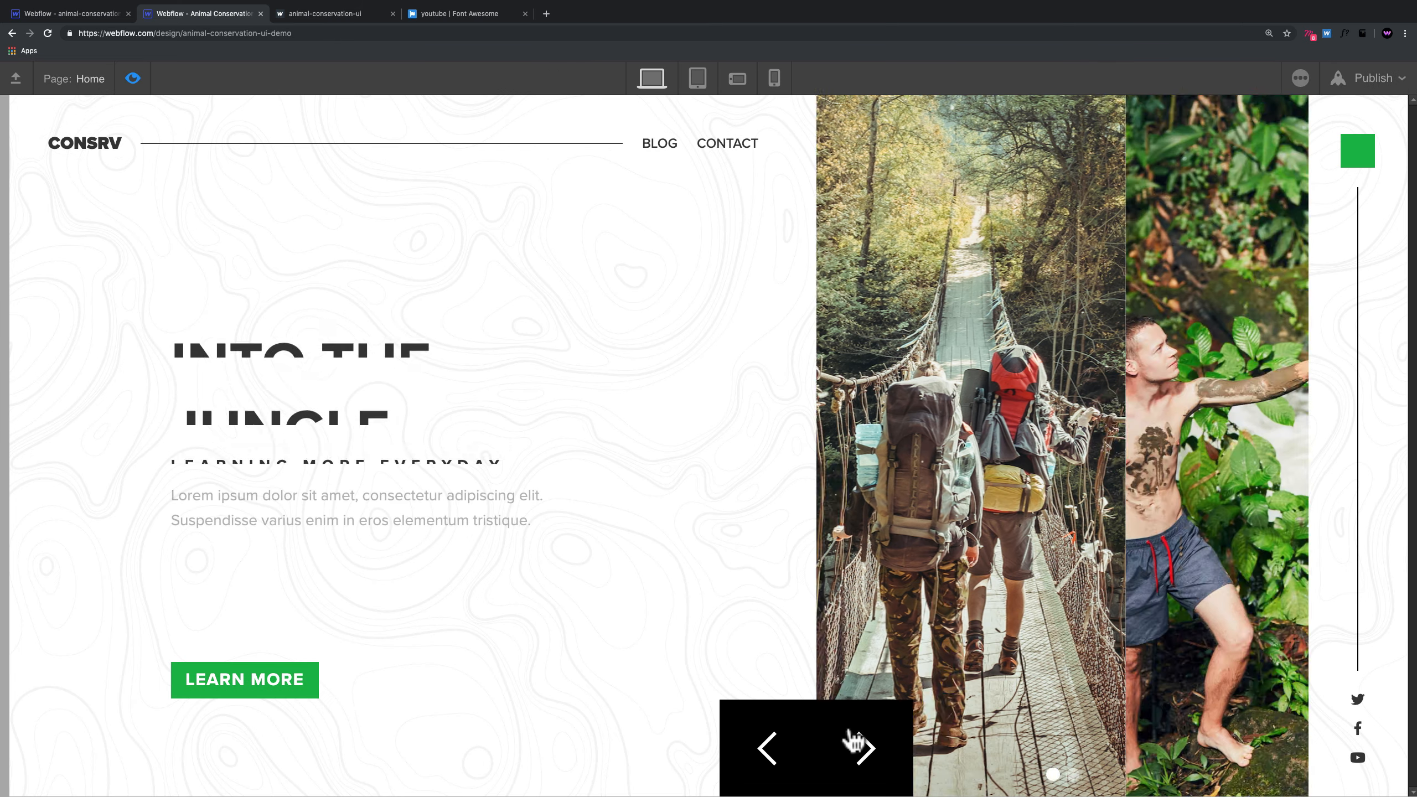
click(862, 751)
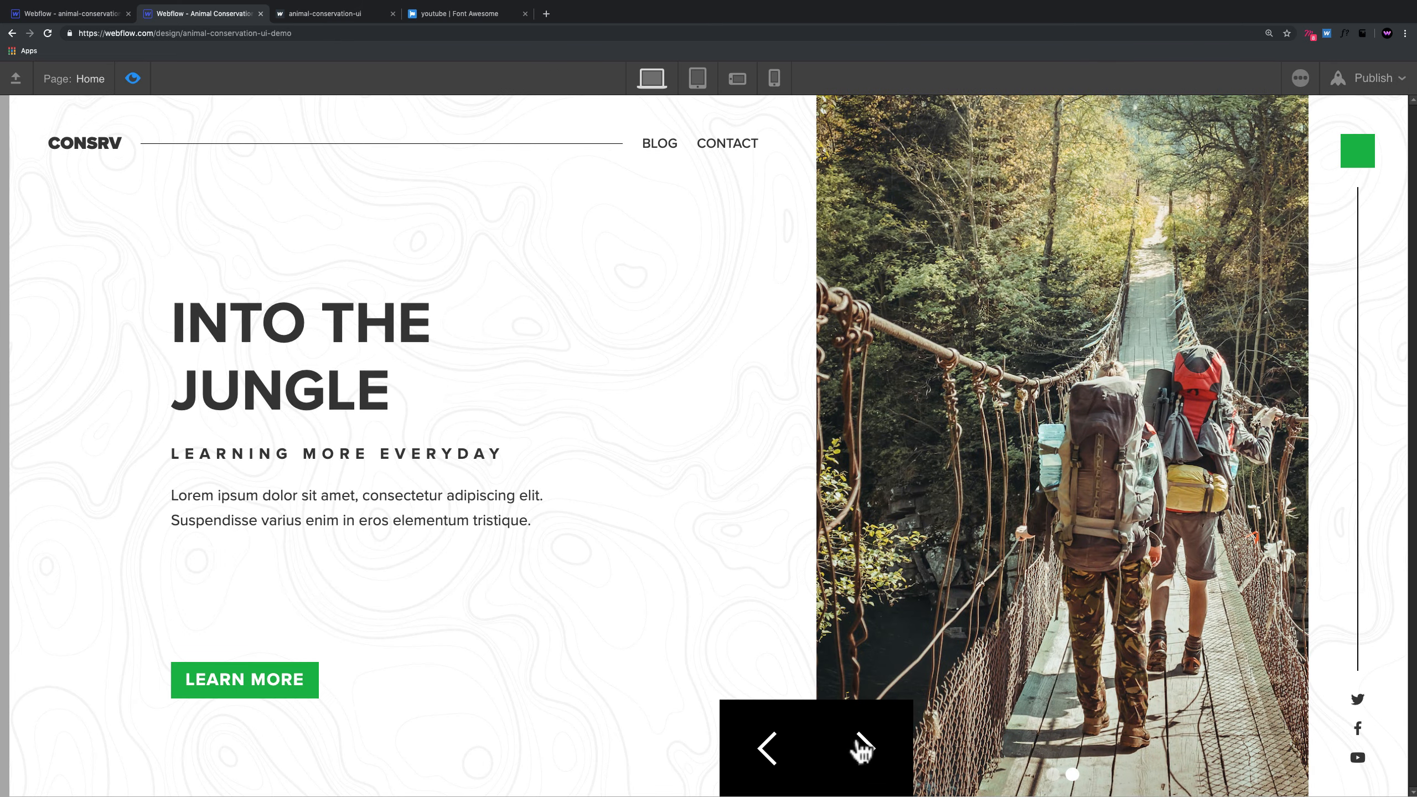
click(861, 749)
click(861, 748)
click(862, 749)
click(862, 749)
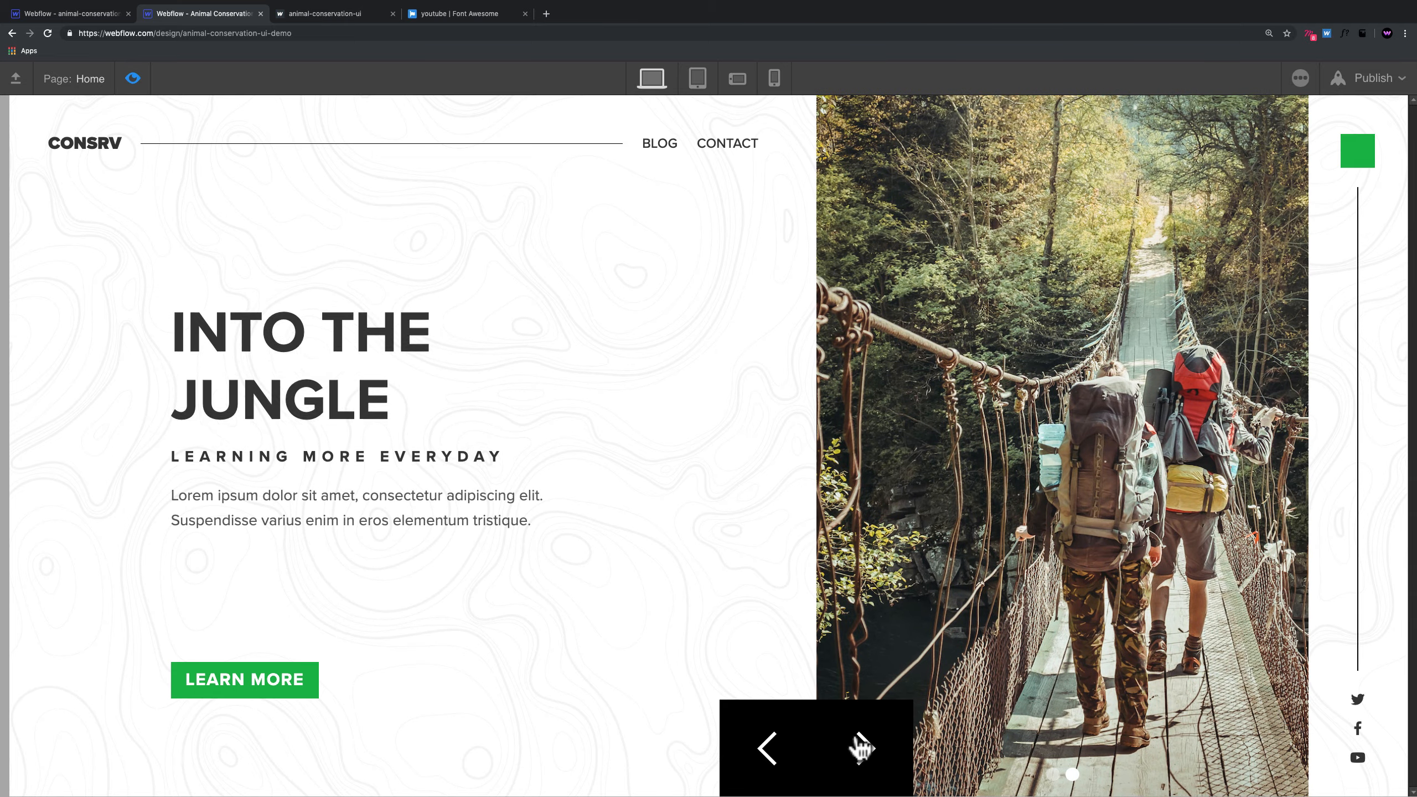
click(860, 748)
click(856, 737)
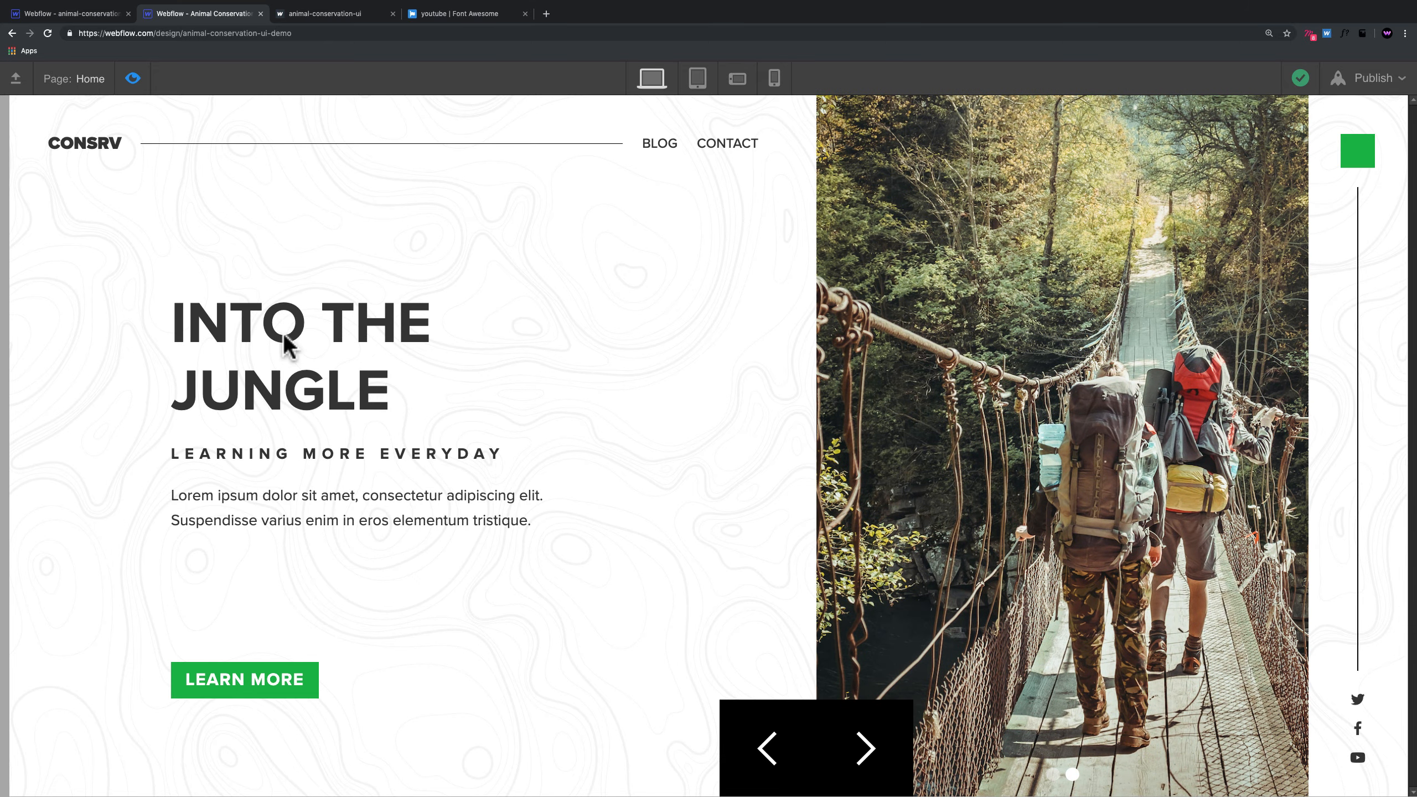
click(861, 751)
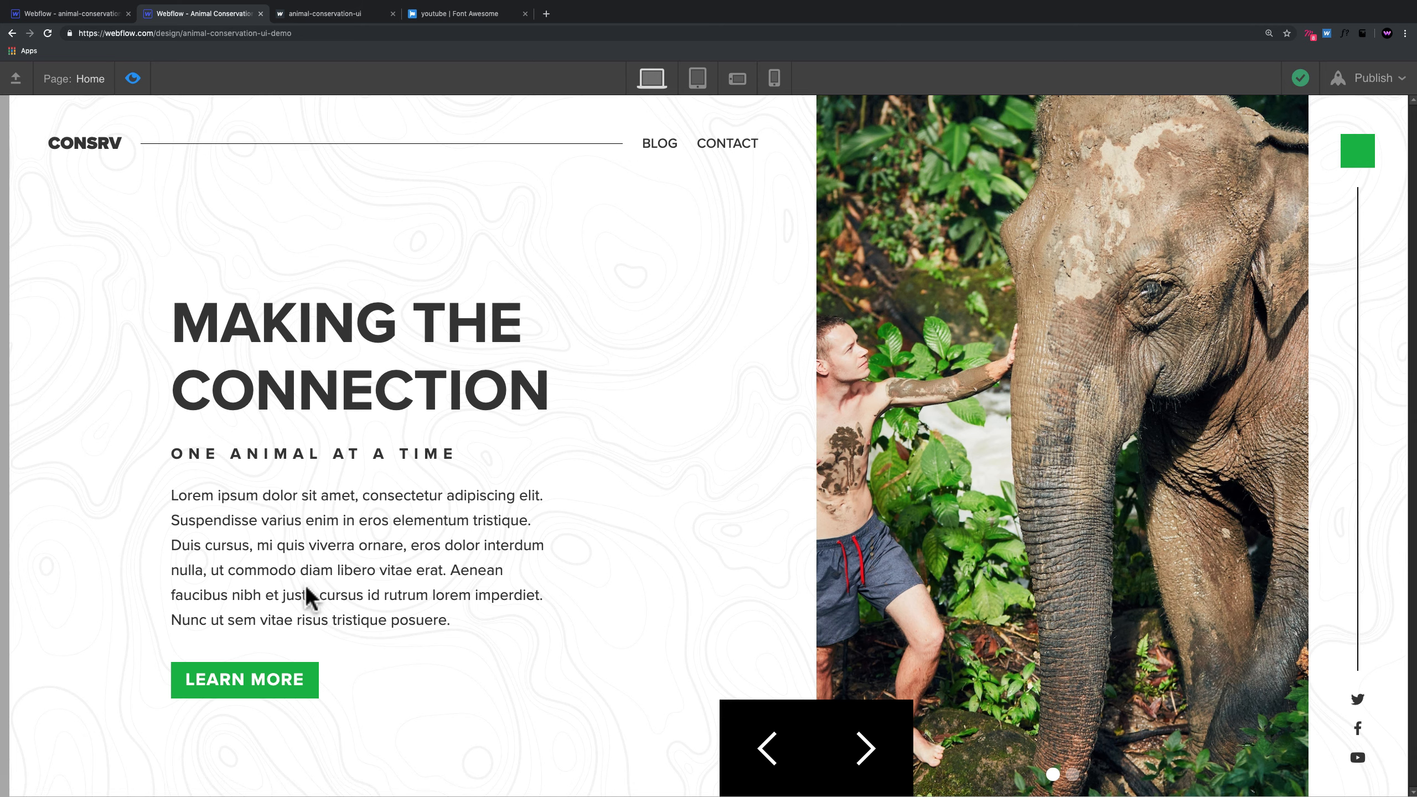
click(849, 759)
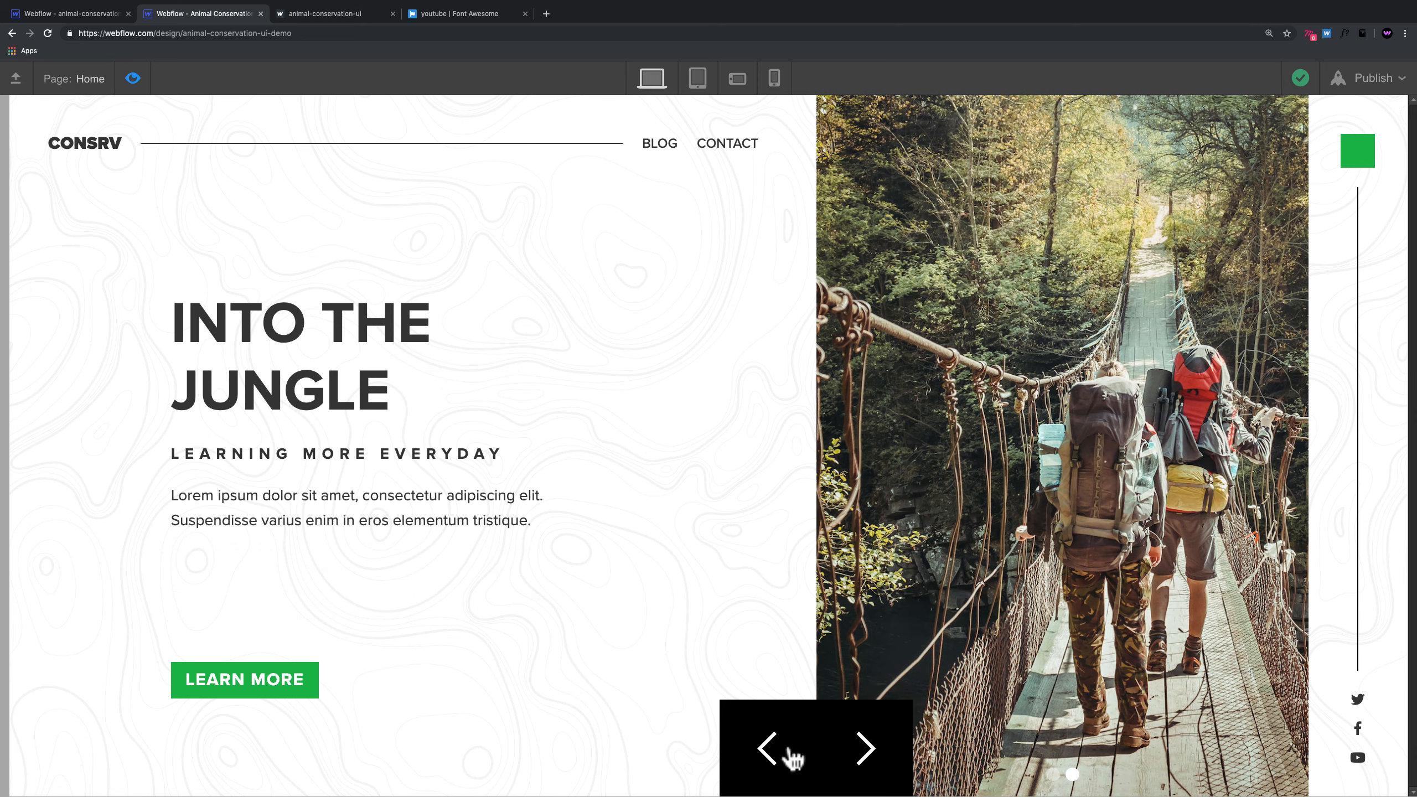
click(904, 760)
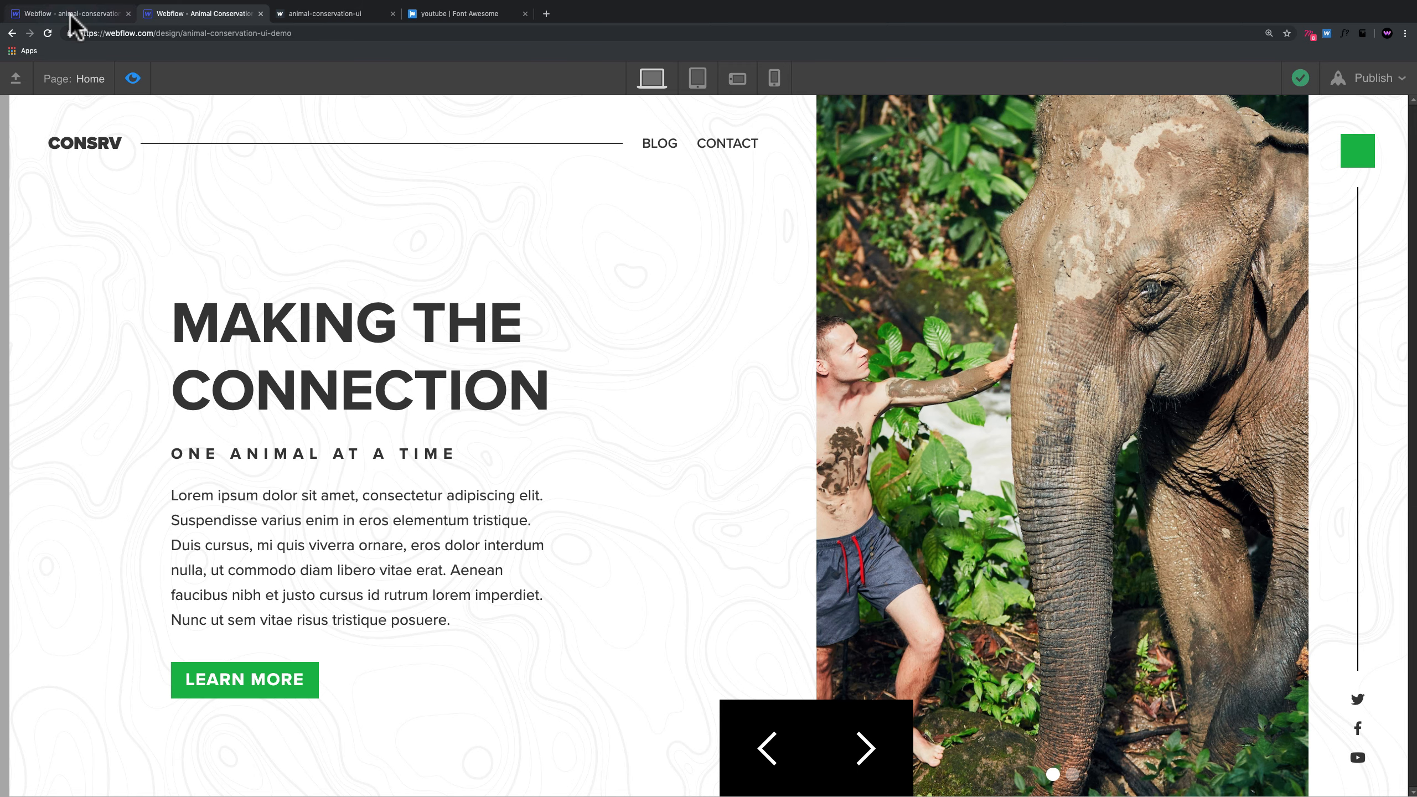
Step: Switch to the finished animal-conservation-ui project and examine how its slide 1 to slide 3 headings are stacked in the h1-wrappers
click(70, 14)
click(133, 78)
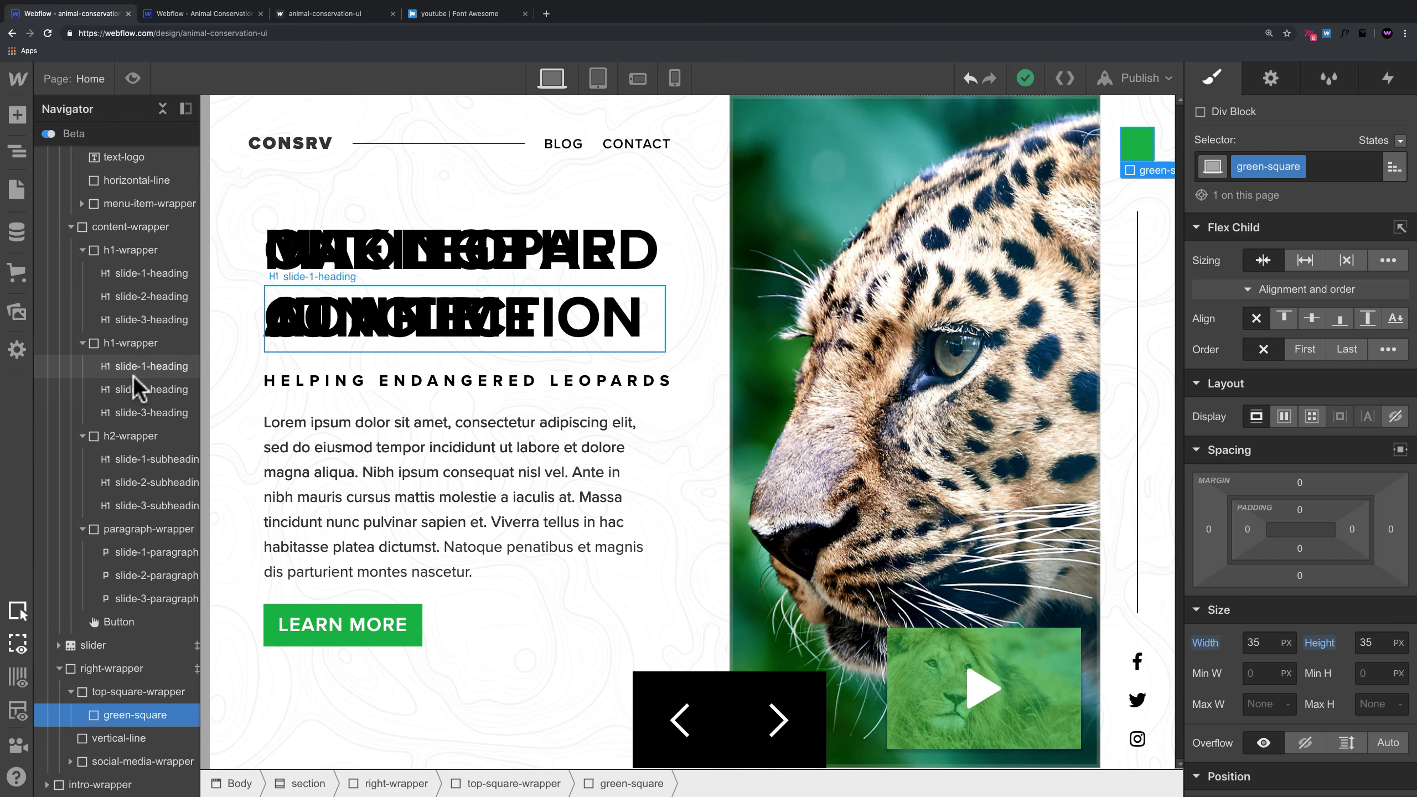
click(145, 366)
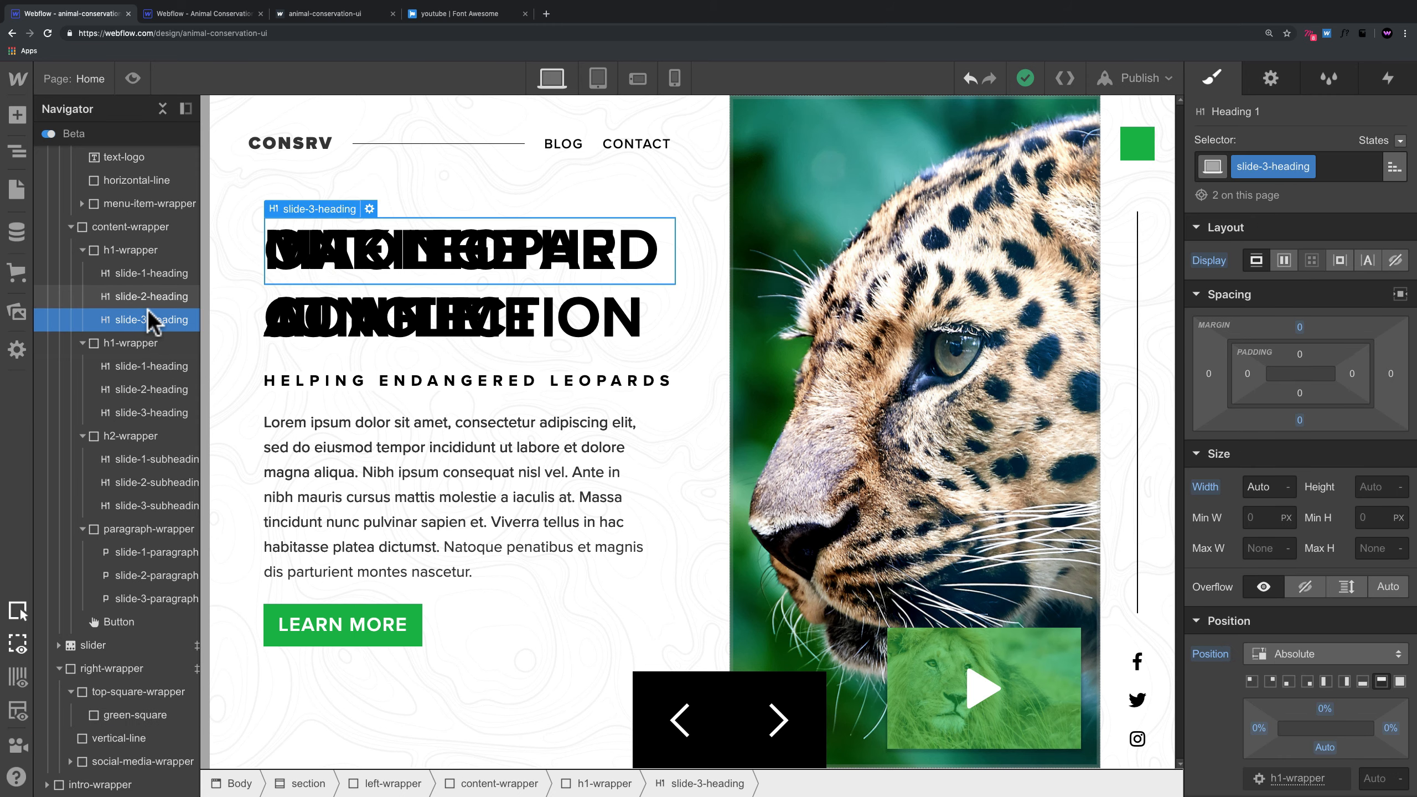
click(132, 272)
click(144, 319)
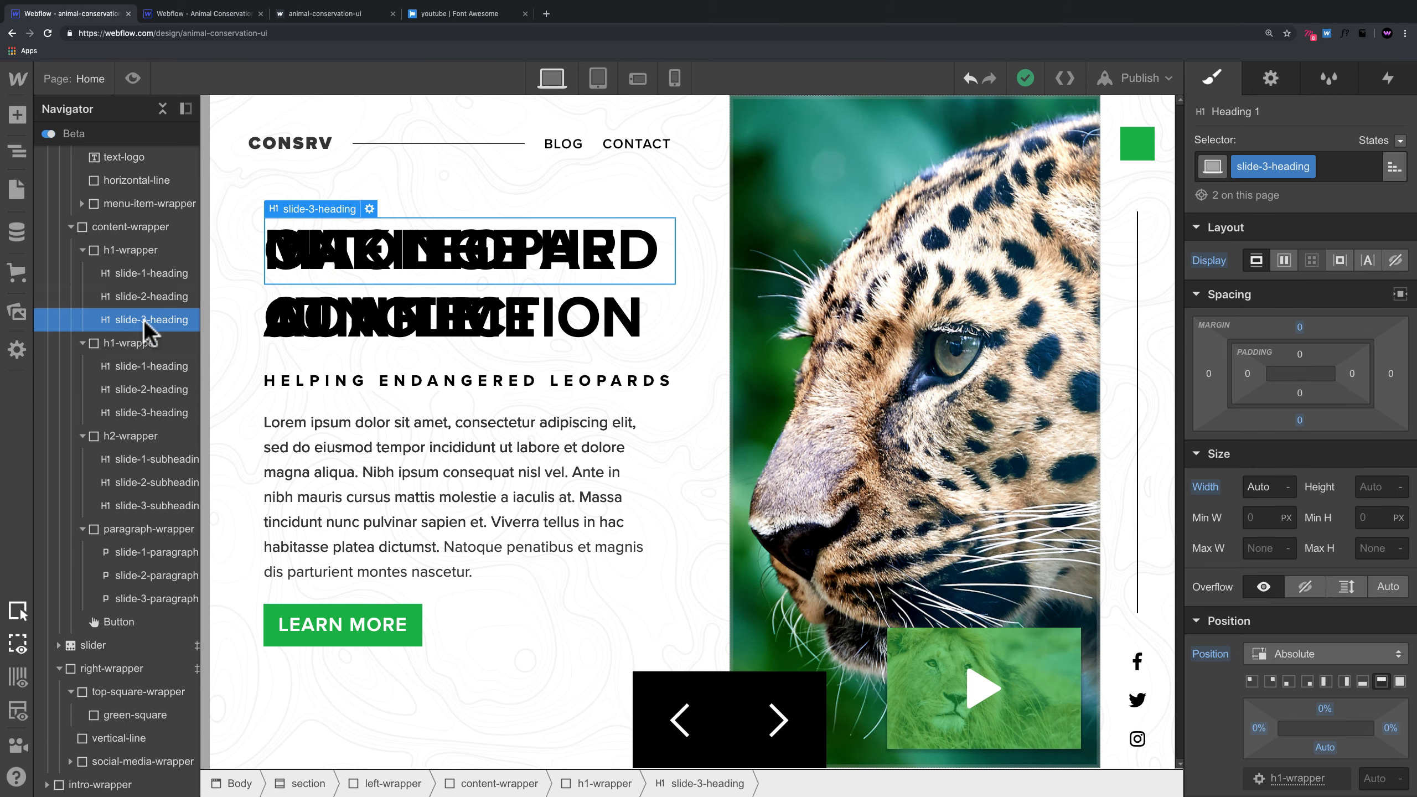
click(140, 274)
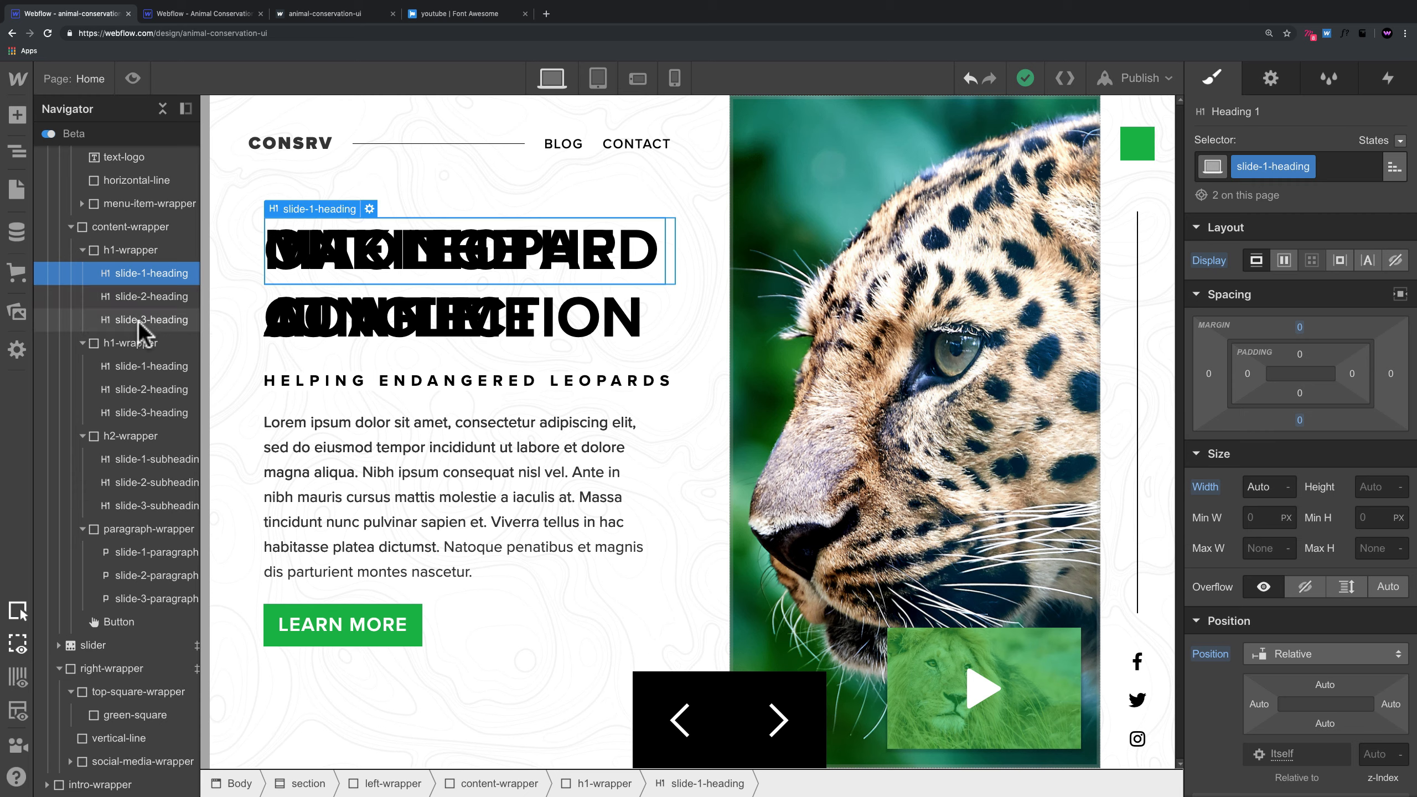
Step: Return to the demo project, exit its preview, and close the slide-2-out animation and the Slider change trigger
click(231, 16)
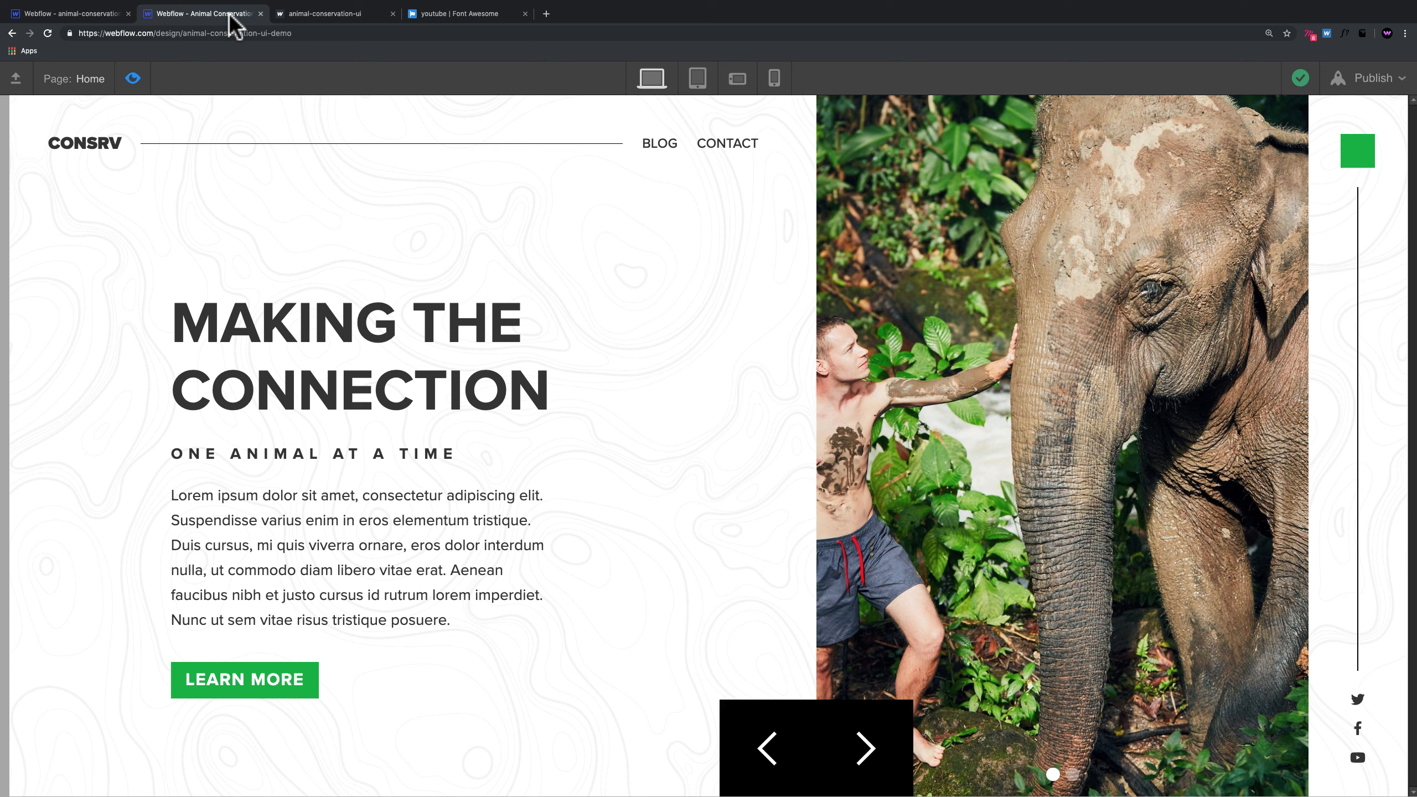
click(134, 78)
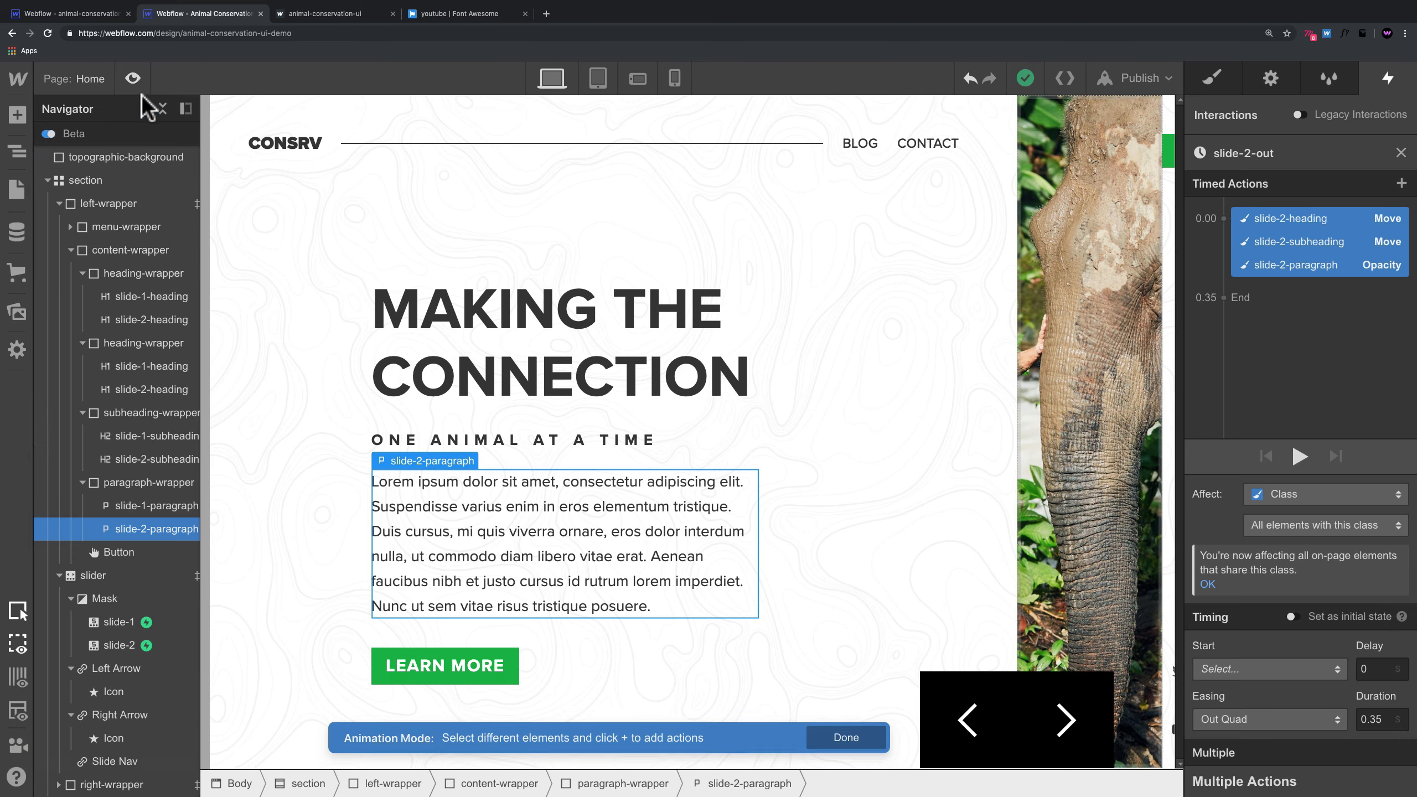
click(149, 321)
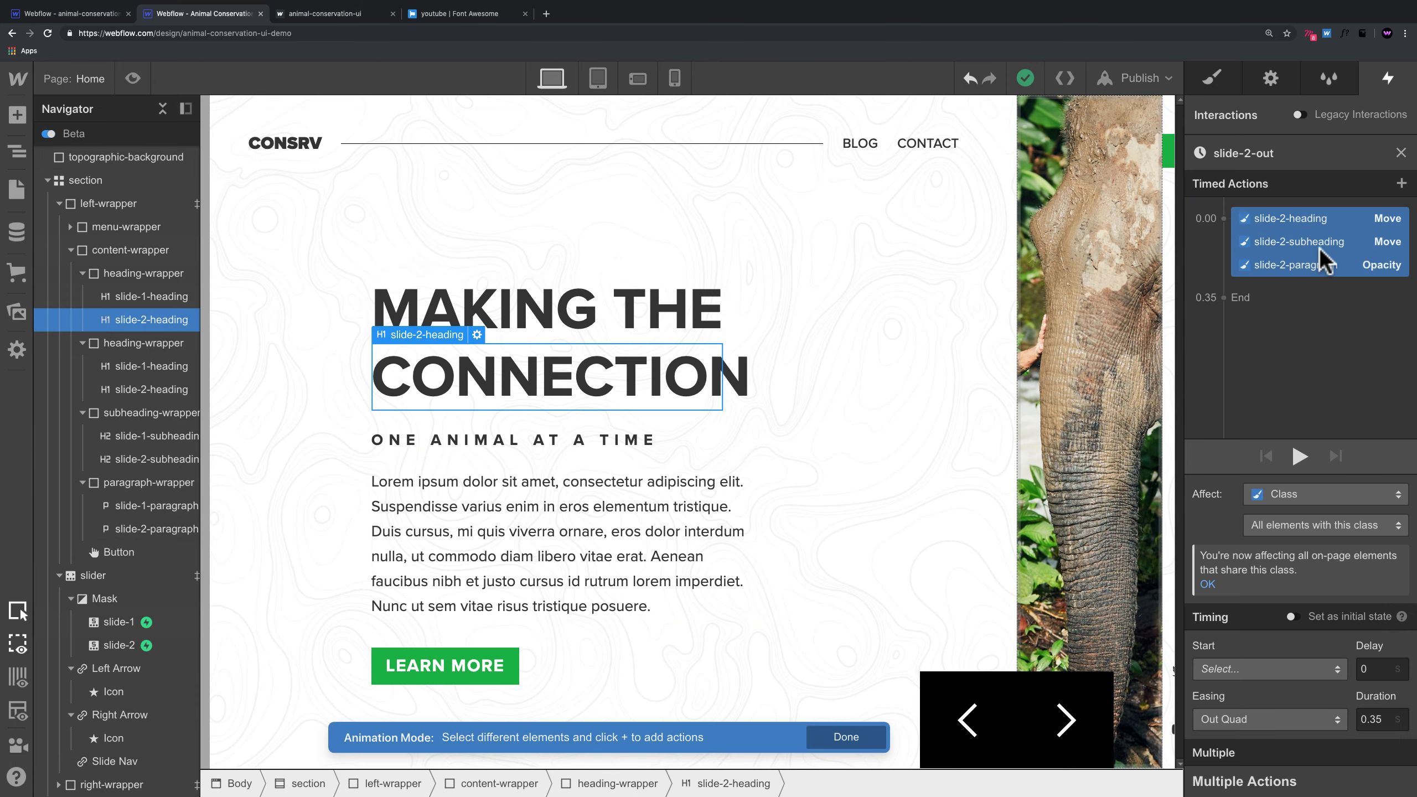
click(1401, 152)
click(1401, 151)
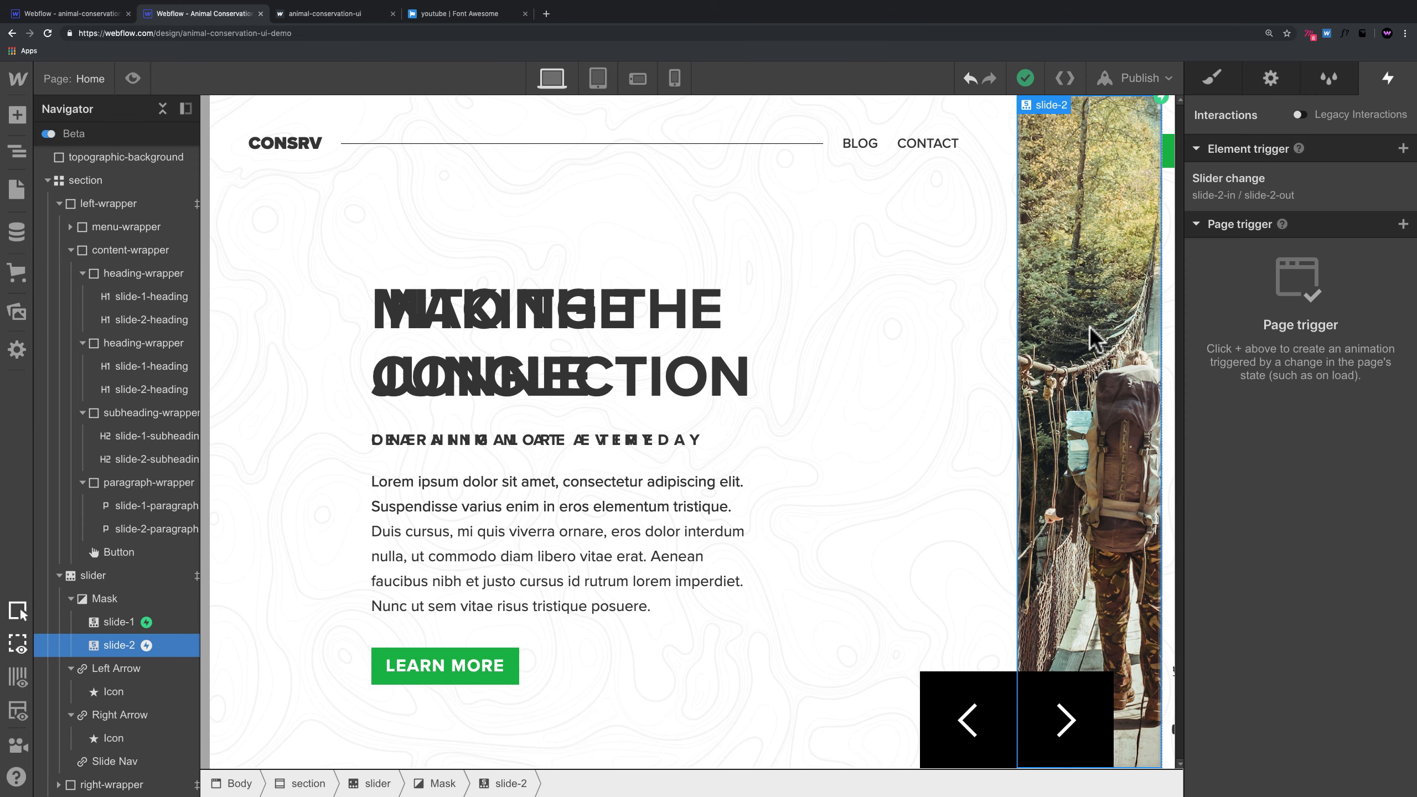
Step: Copy slide-2-heading and paste the duplicate into the first heading-wrapper
click(143, 321)
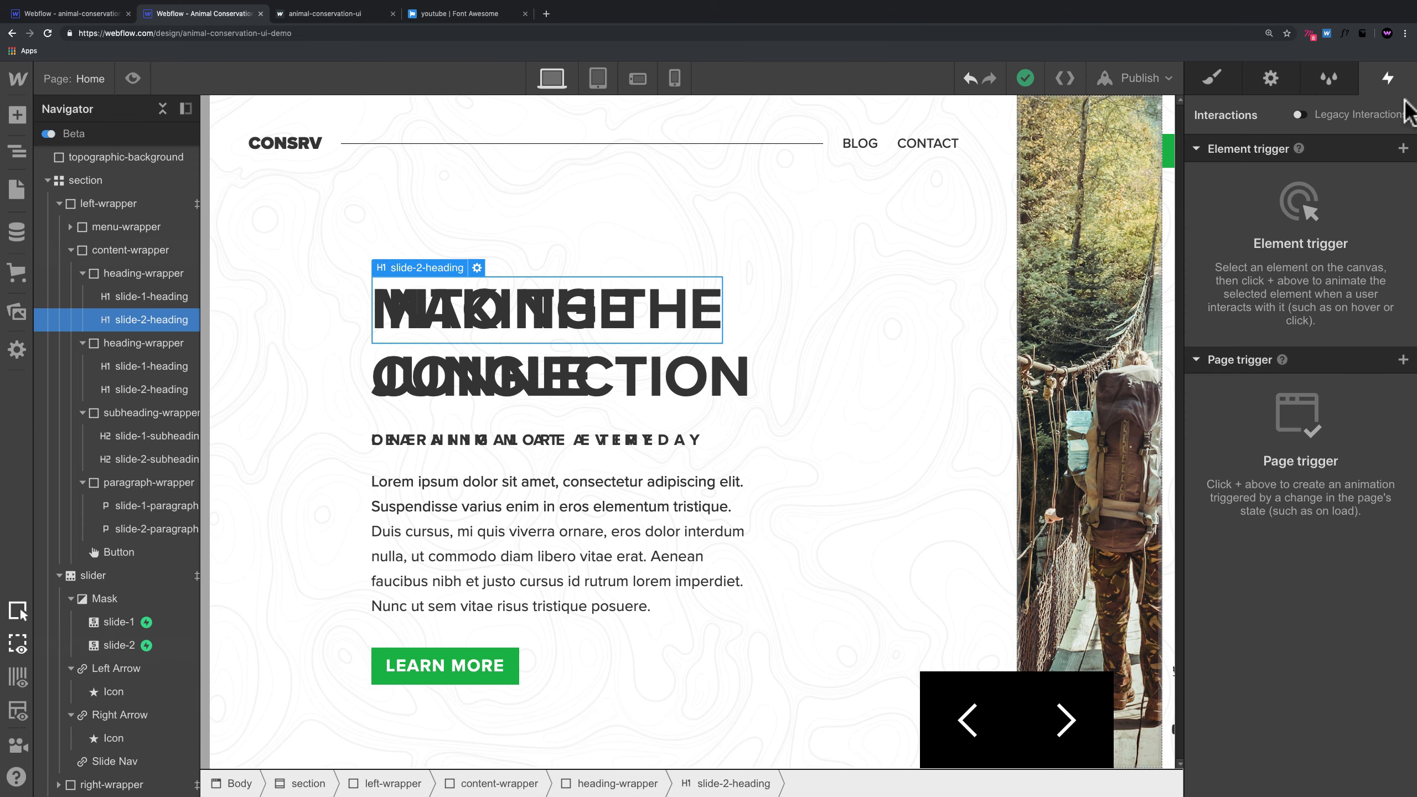
click(1210, 78)
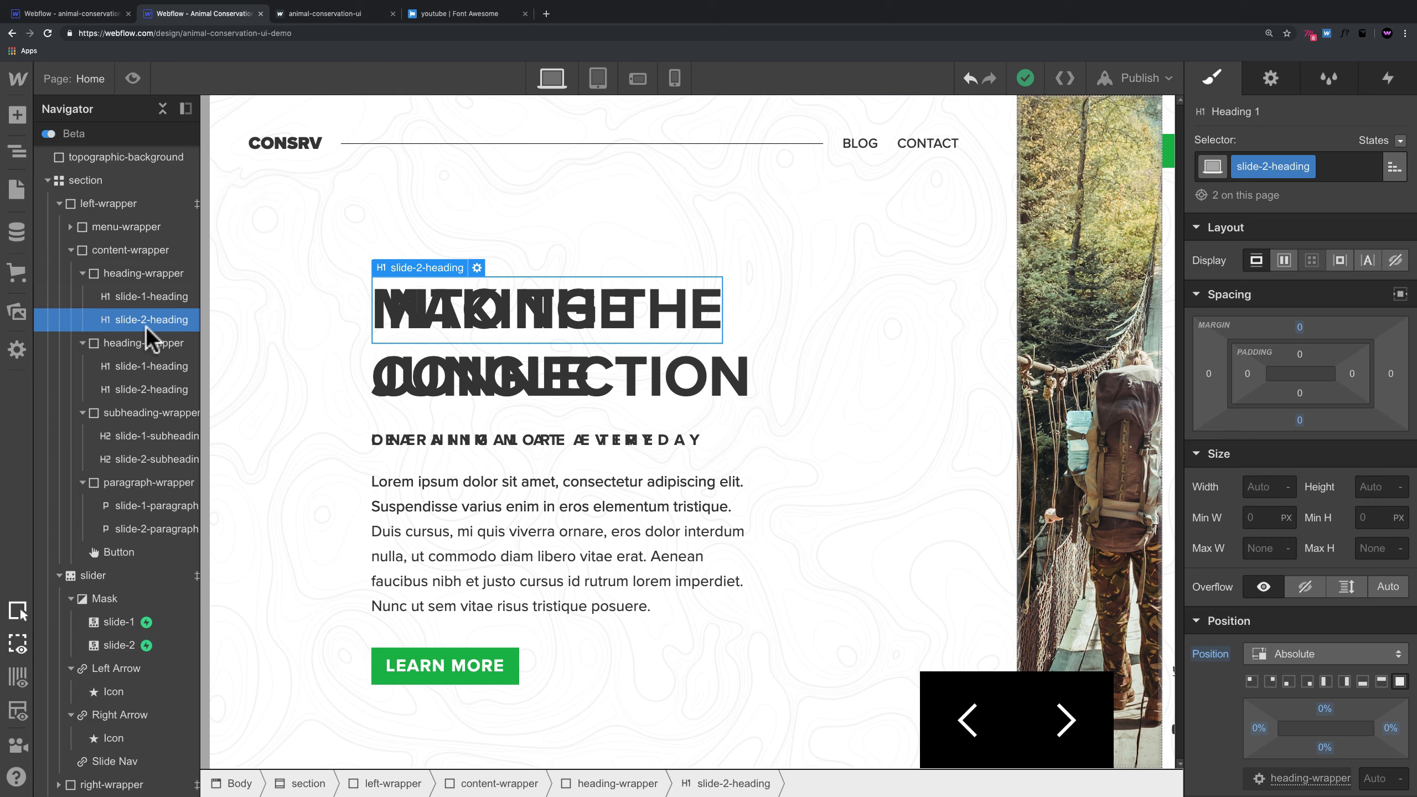
key(super+c)
click(138, 273)
key(super+v)
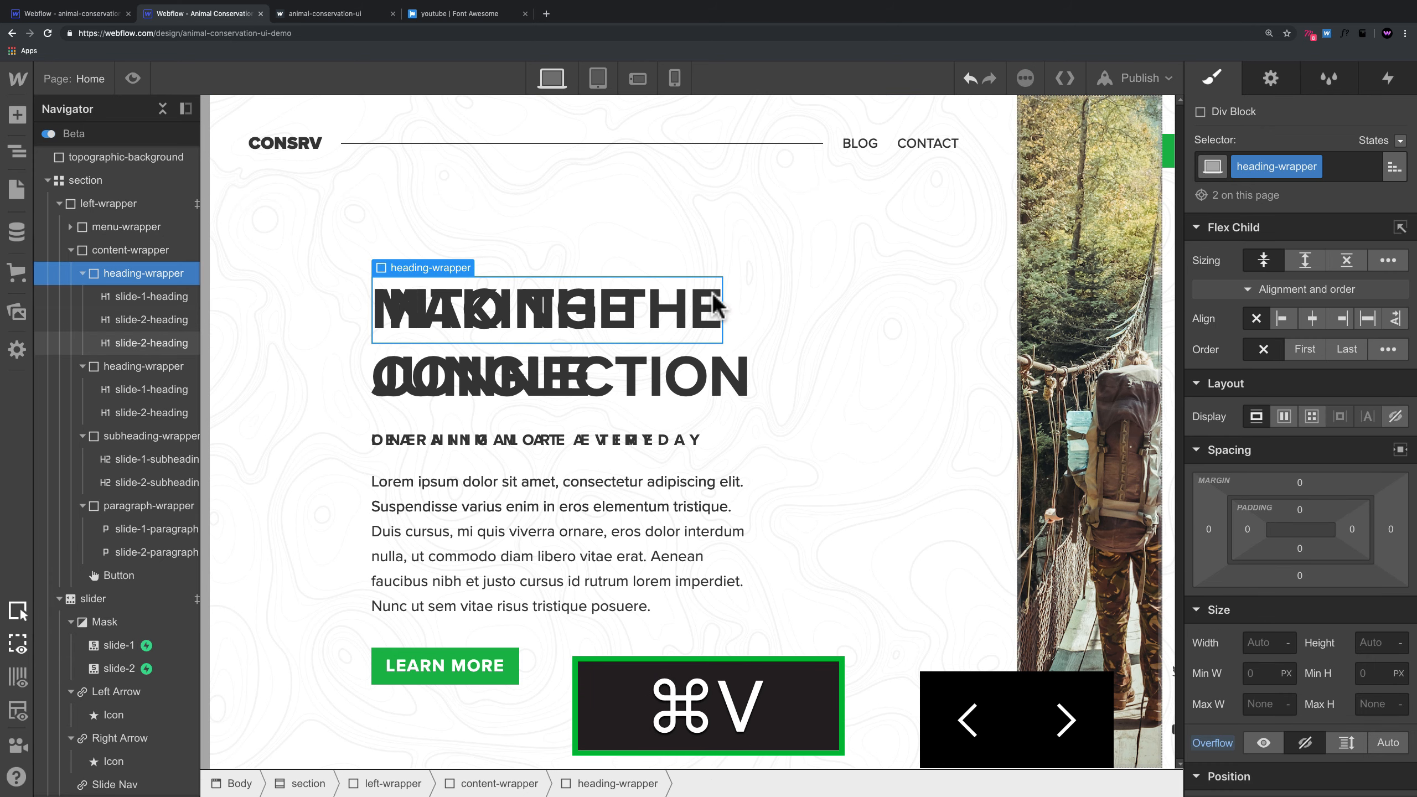
click(1305, 162)
double_click(1271, 166)
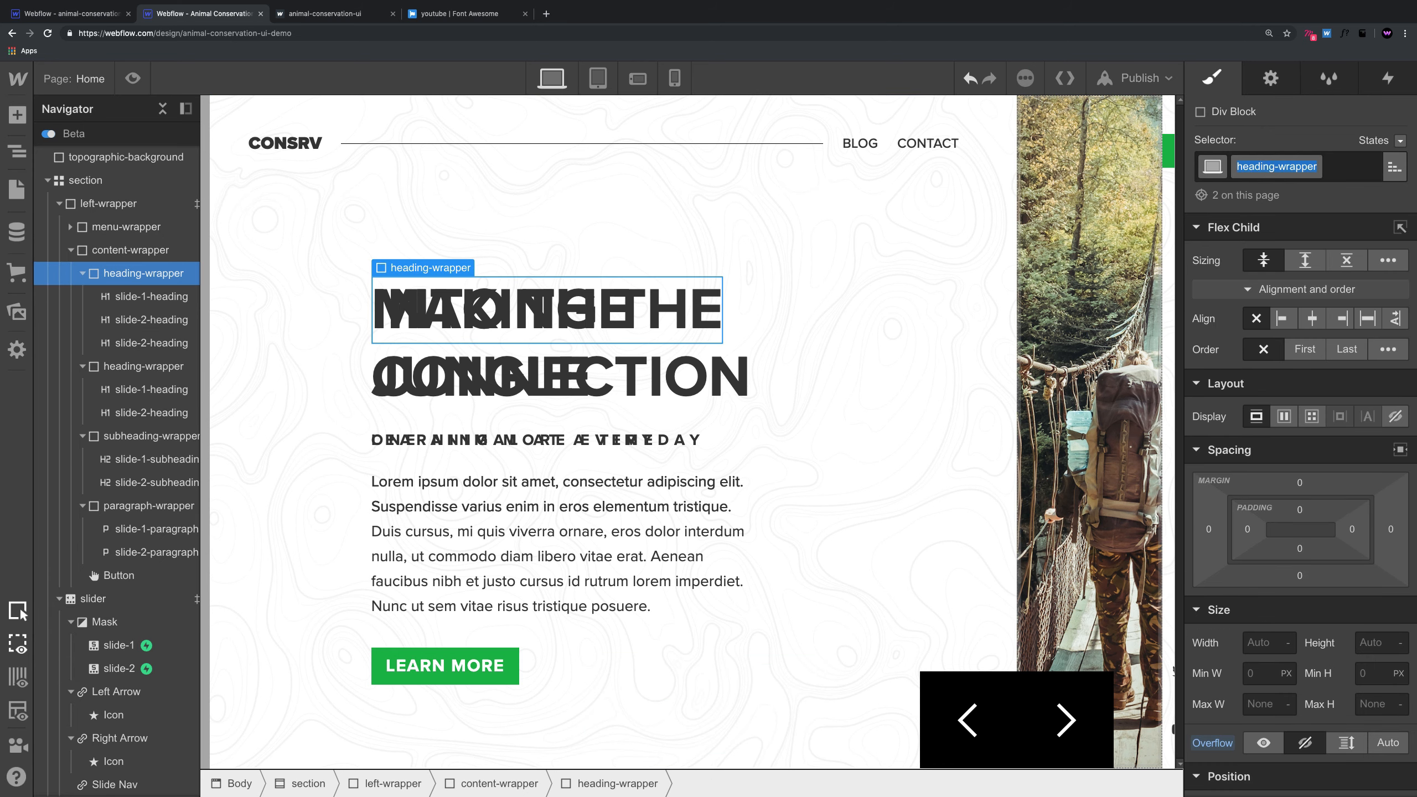
text(s)
key(super+z)
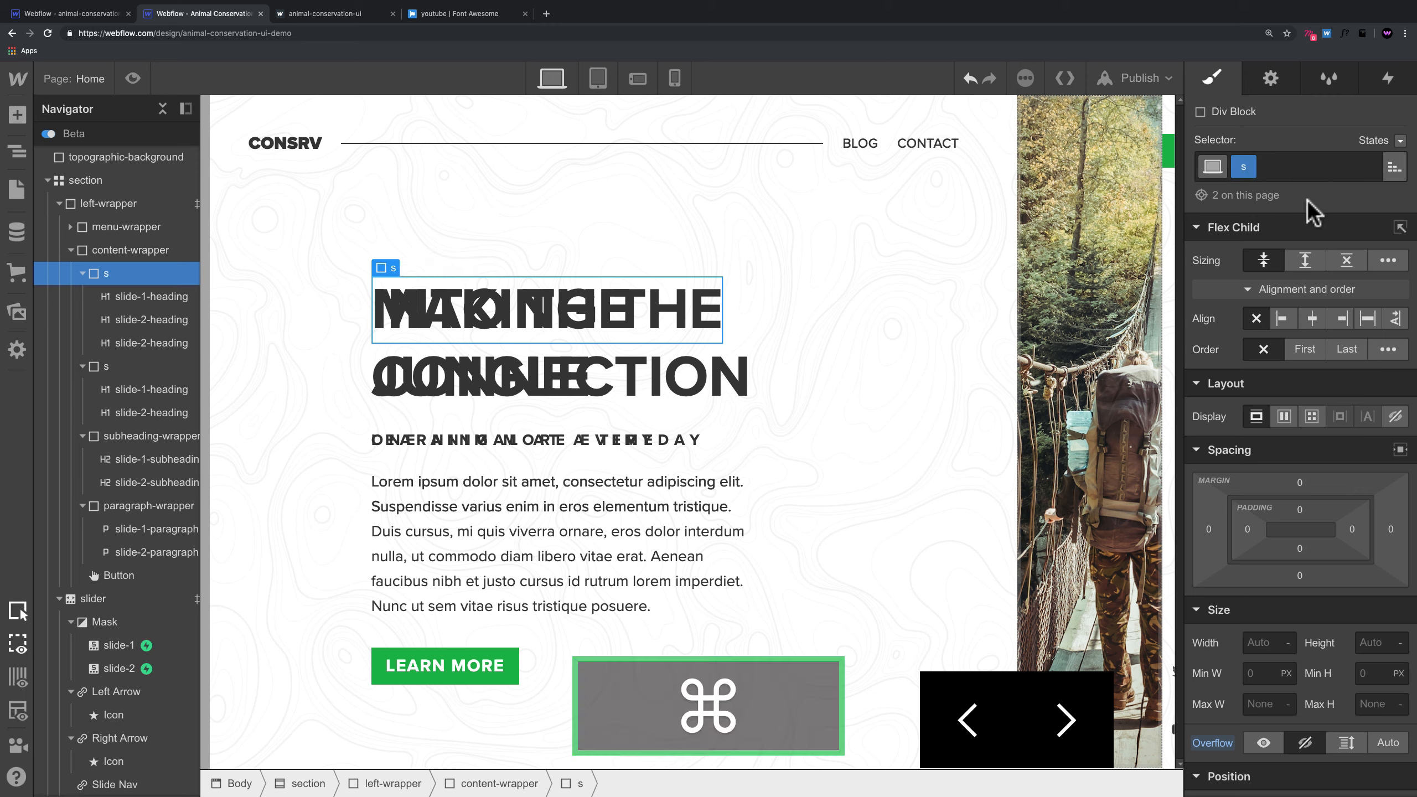
key(super+z)
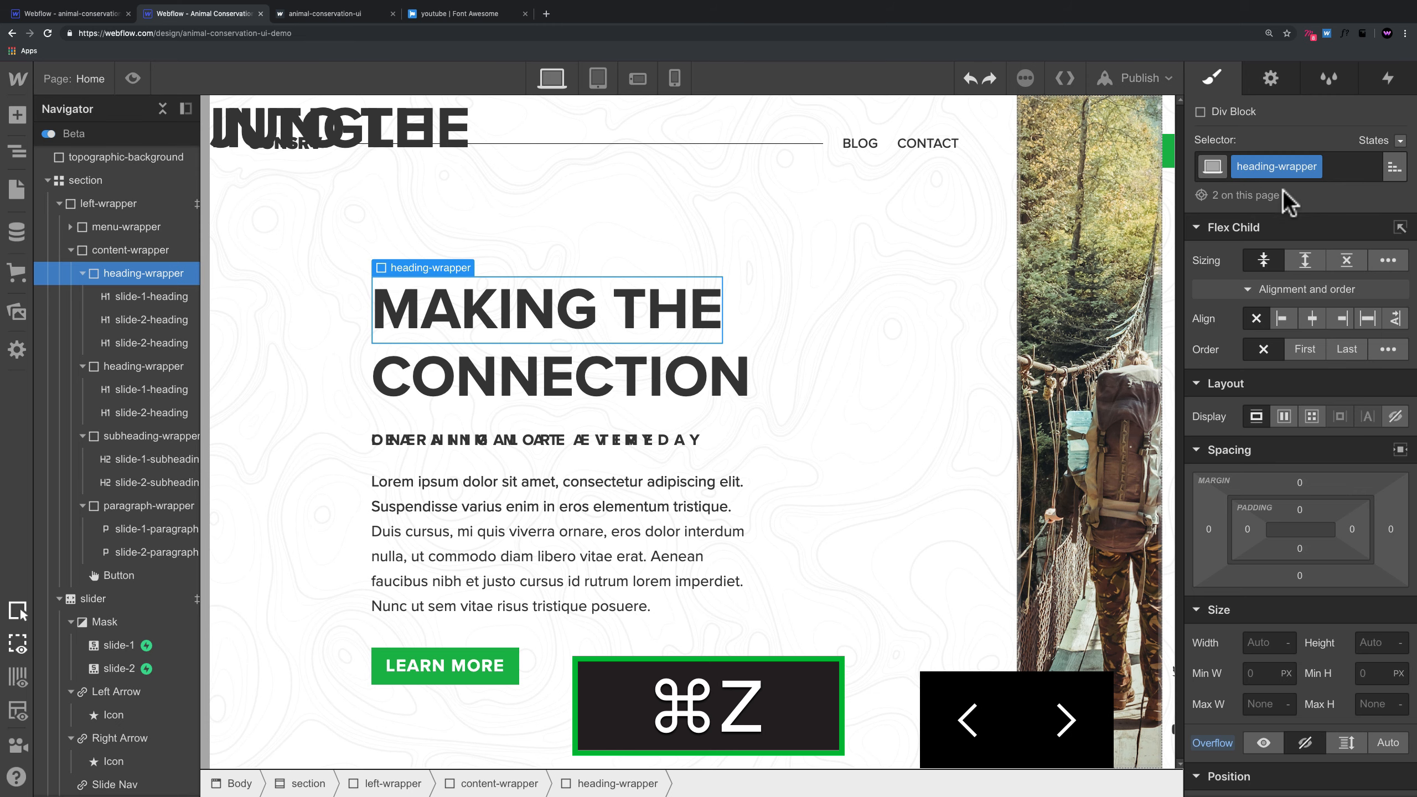
Step: Duplicate the class of the pasted heading in the first heading-wrapper as slide-3-heading
click(146, 343)
click(1306, 168)
click(1286, 211)
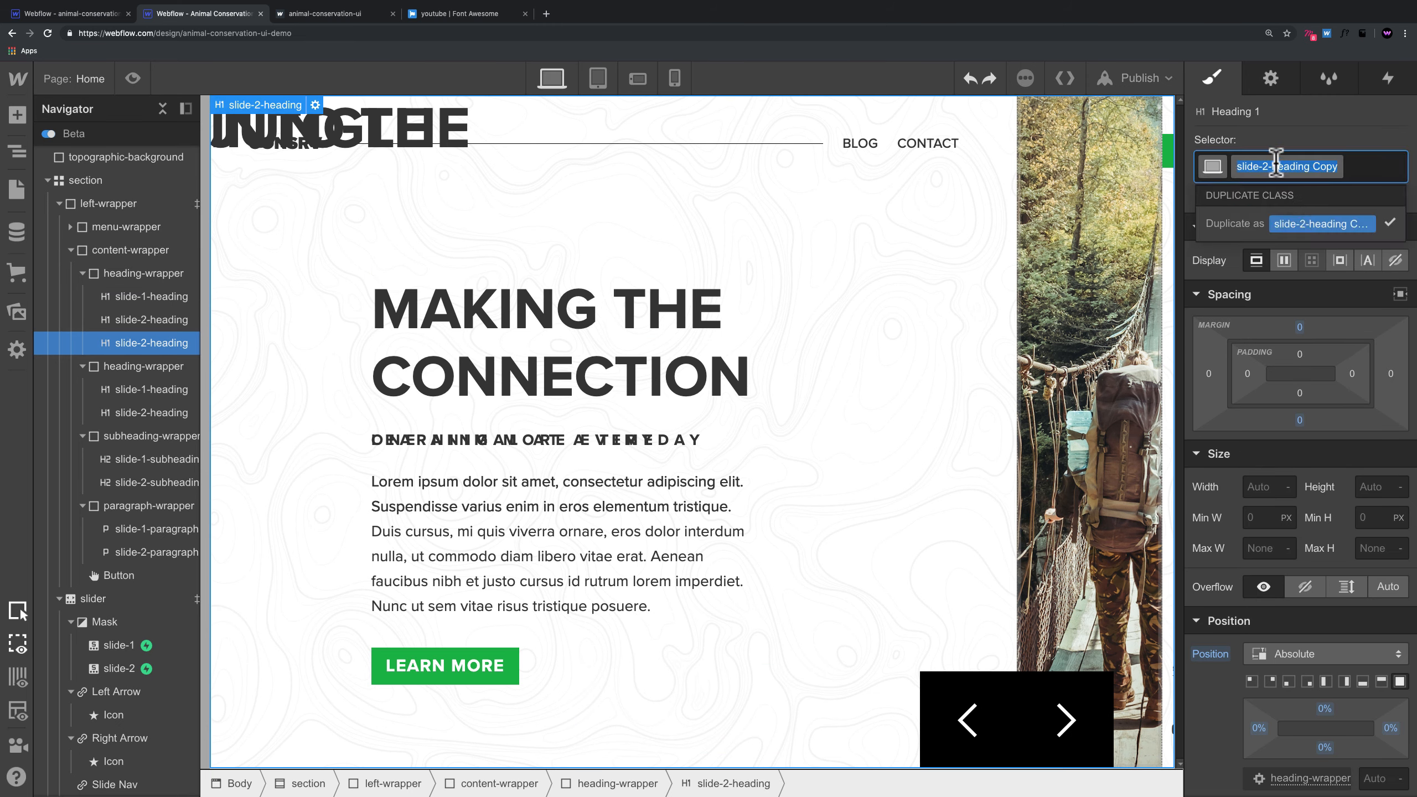
text(3-heading)
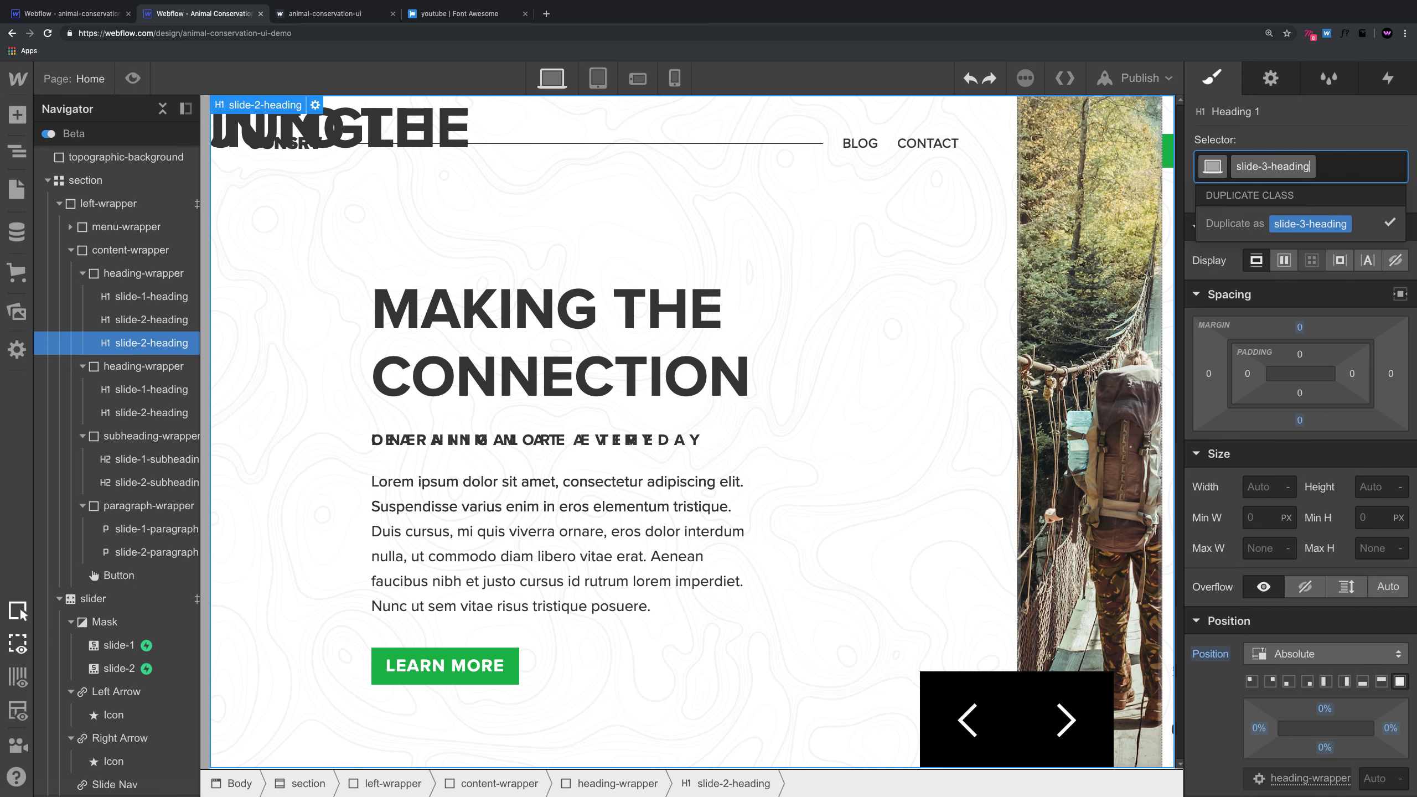
key(Return)
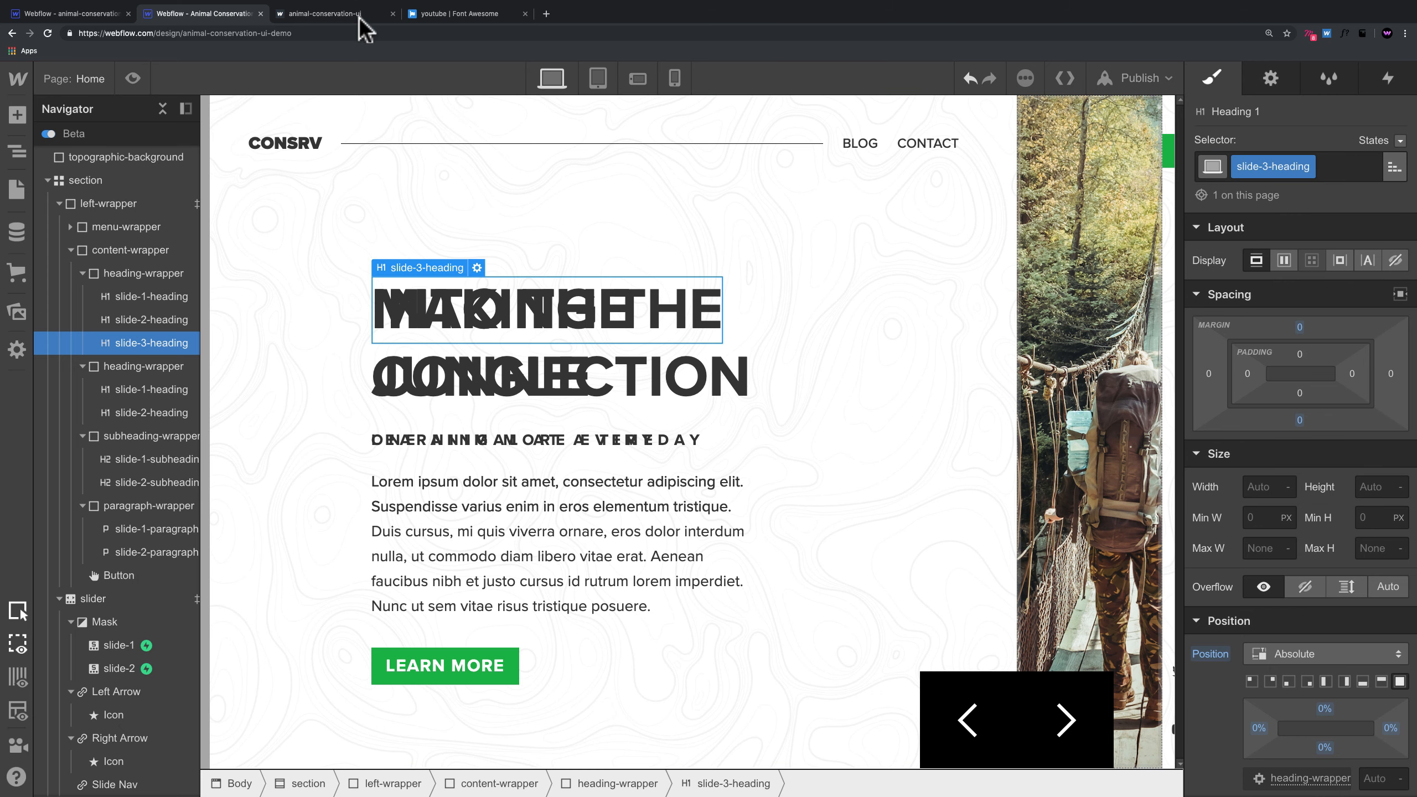
Step: Replace the slide-3-heading text in the first heading-wrapper with "ONE LEOPARD", after checking the wording in the finished project
click(75, 13)
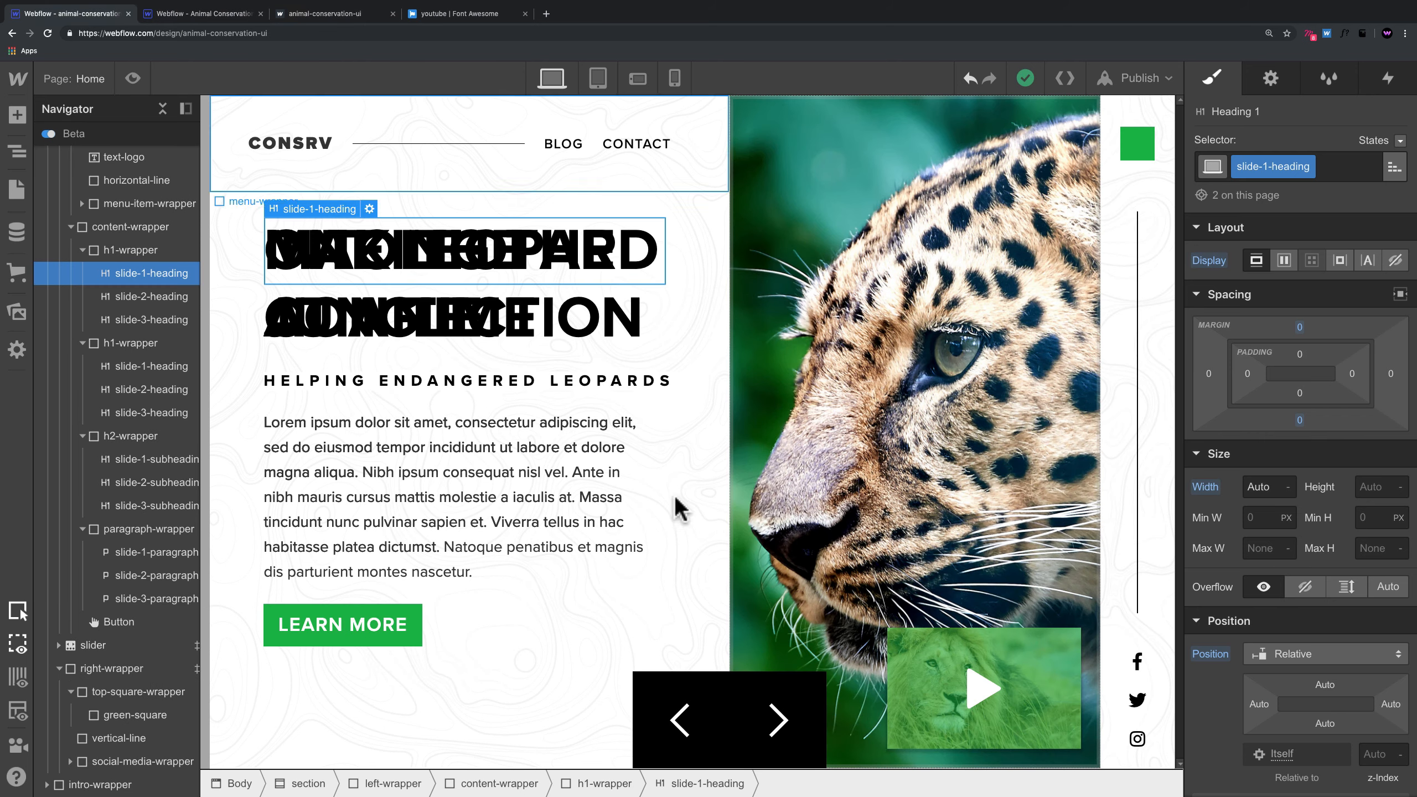
click(214, 15)
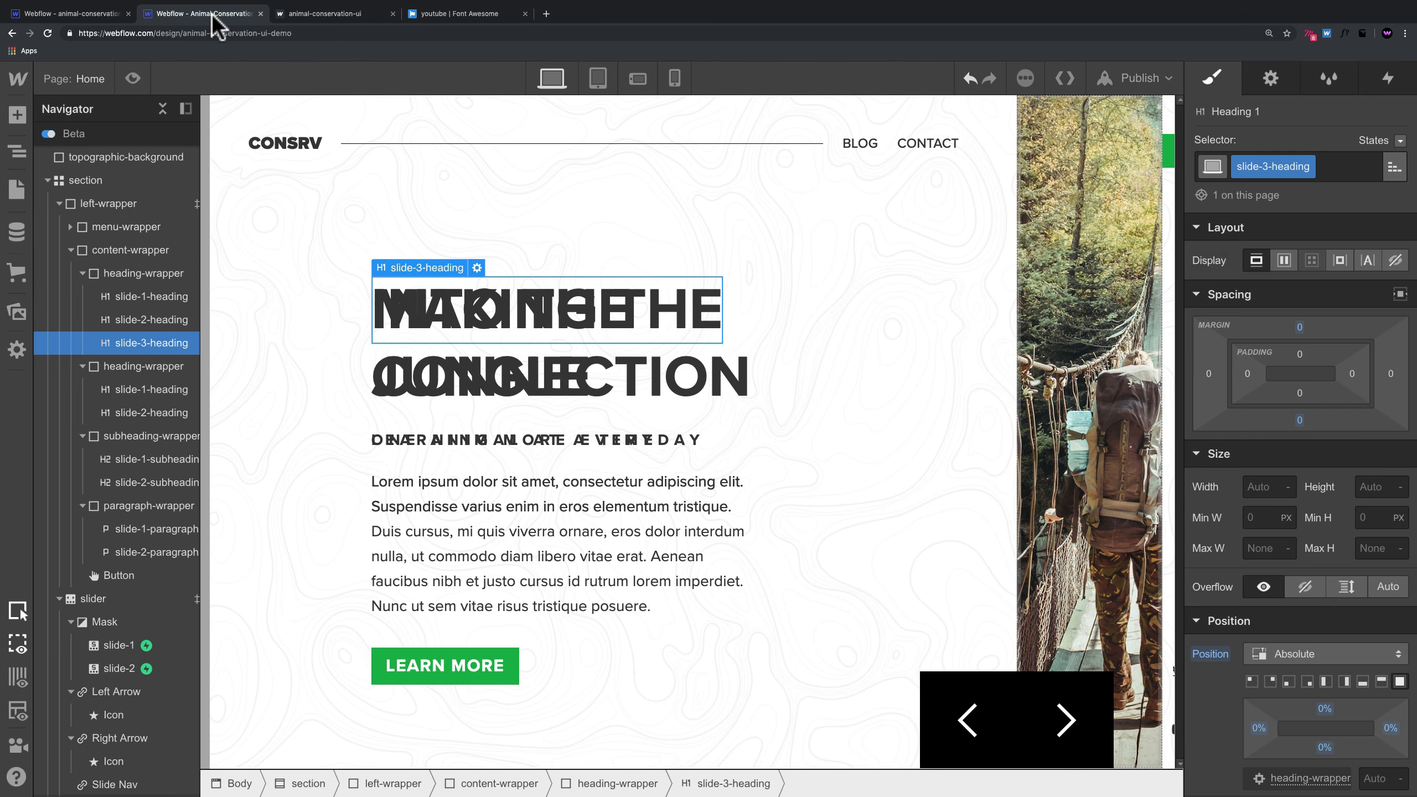
double_click(618, 309)
key(super+a)
key(BackSpace)
text(THE LEOPAR)
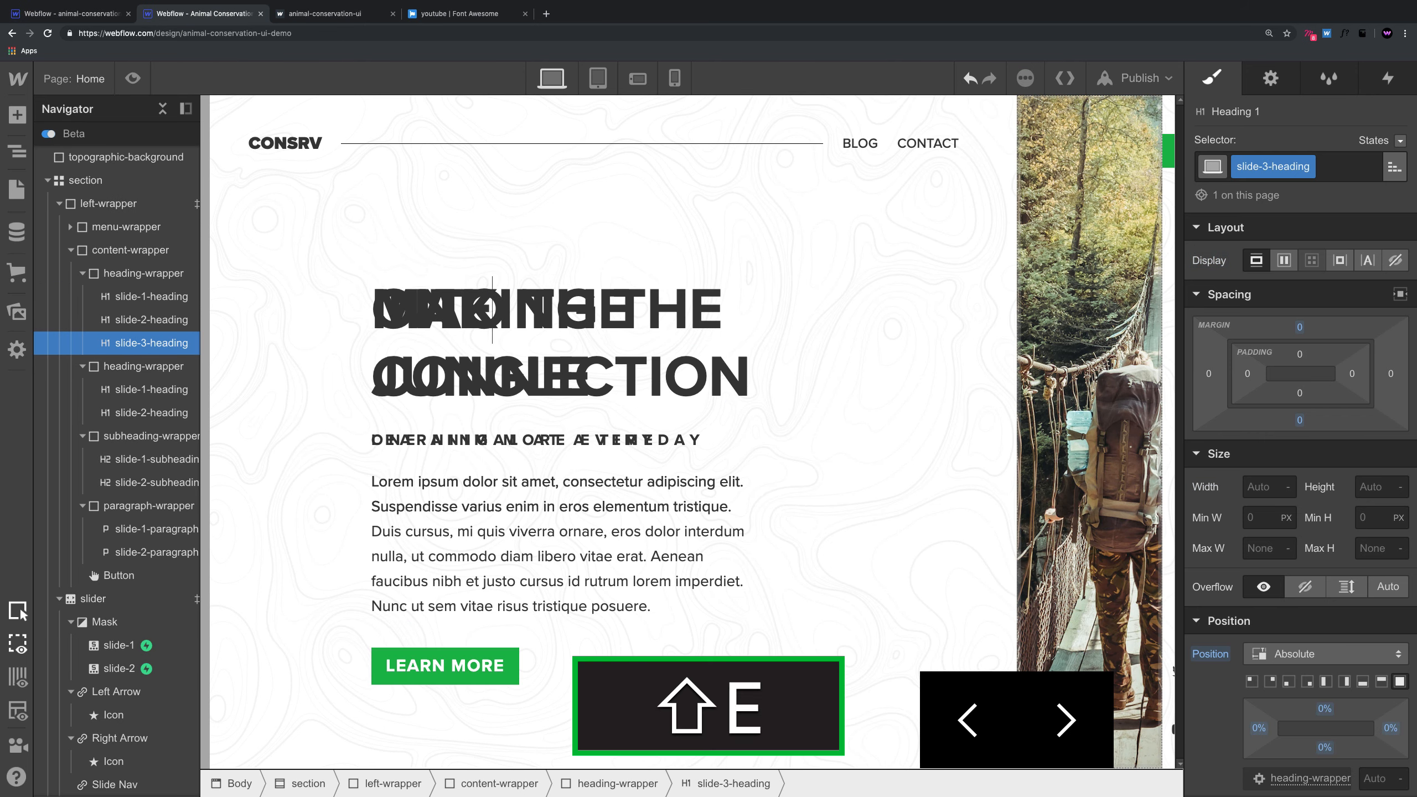
text(D)
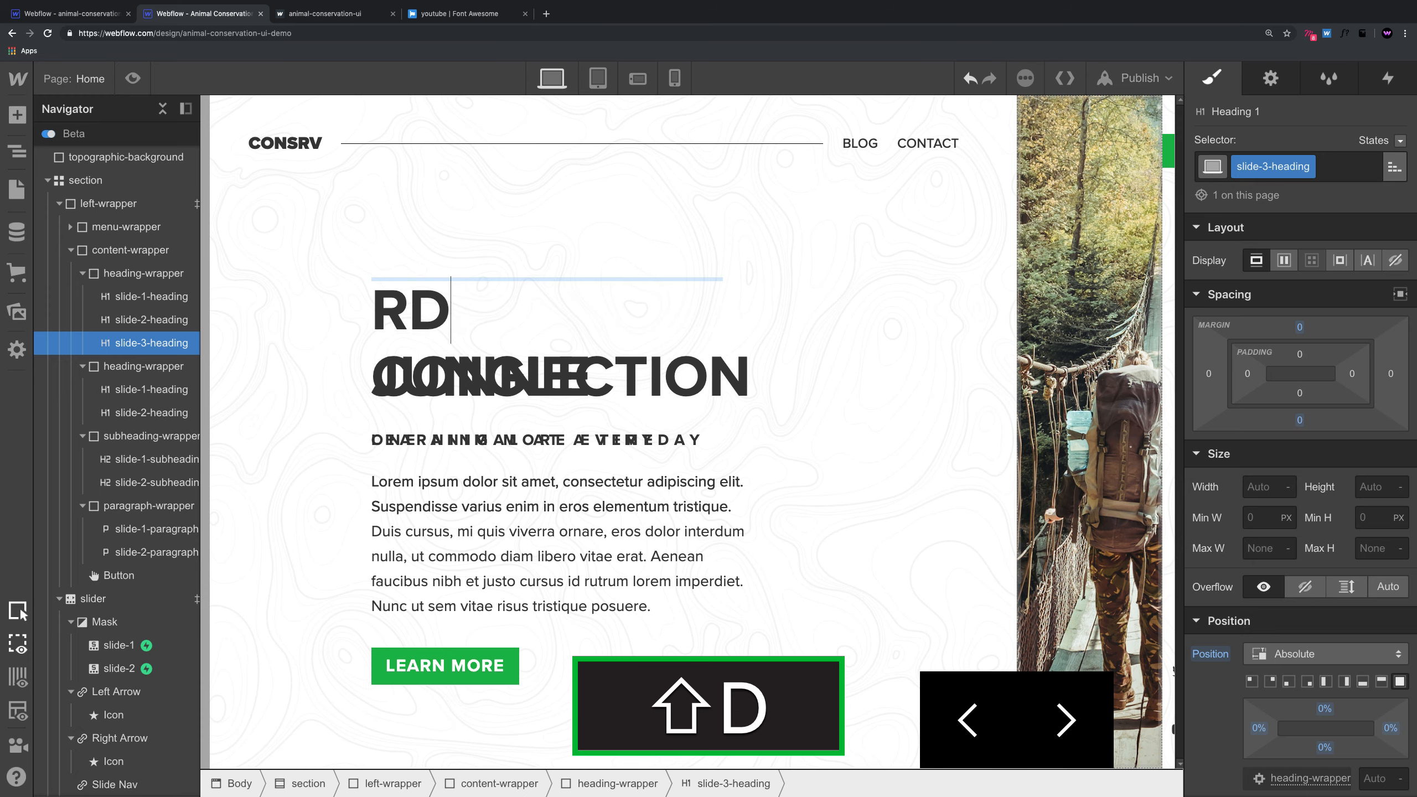
click(133, 78)
key(shift+p)
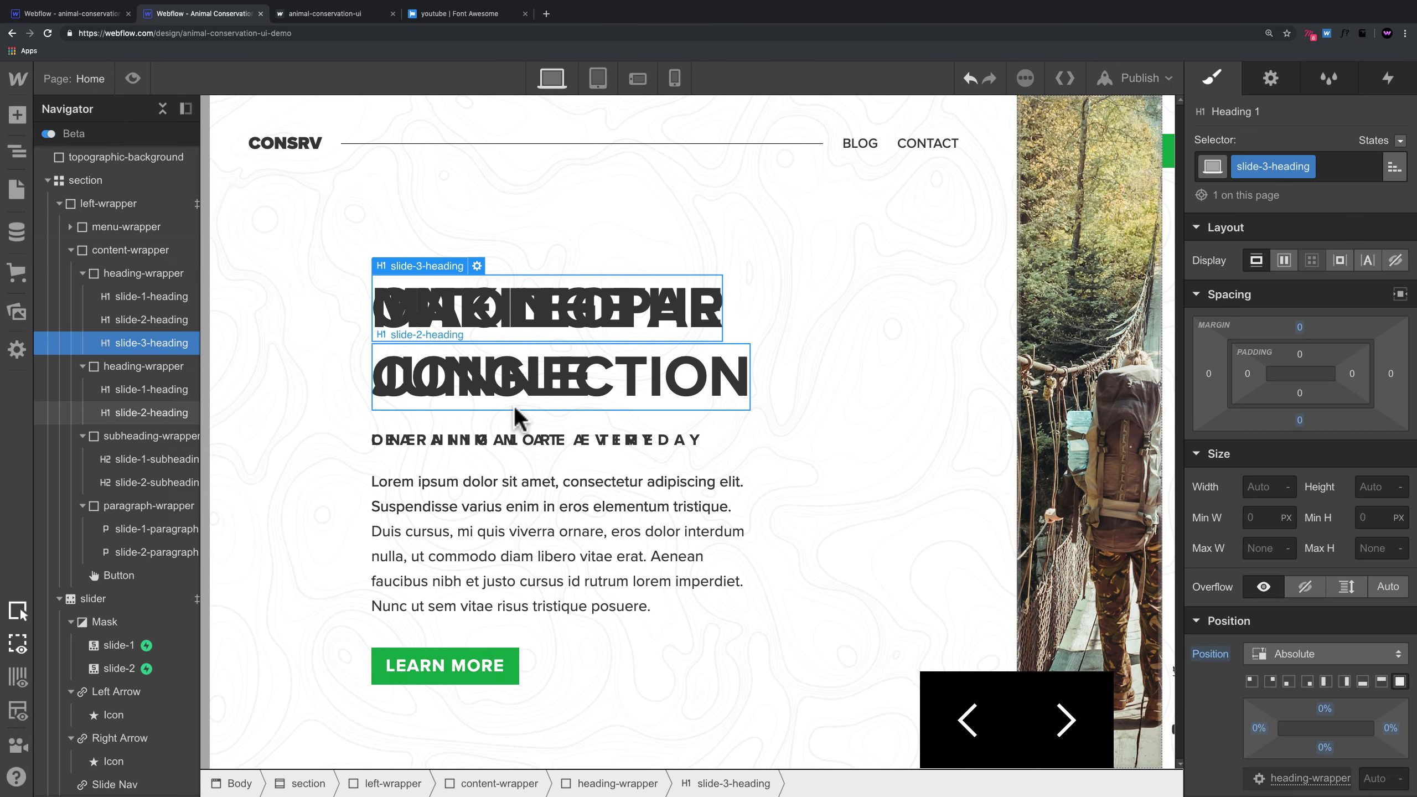
Step: Copy slide-2-heading from the second heading-wrapper and paste the duplicate into the same wrapper
click(151, 412)
key(super+c)
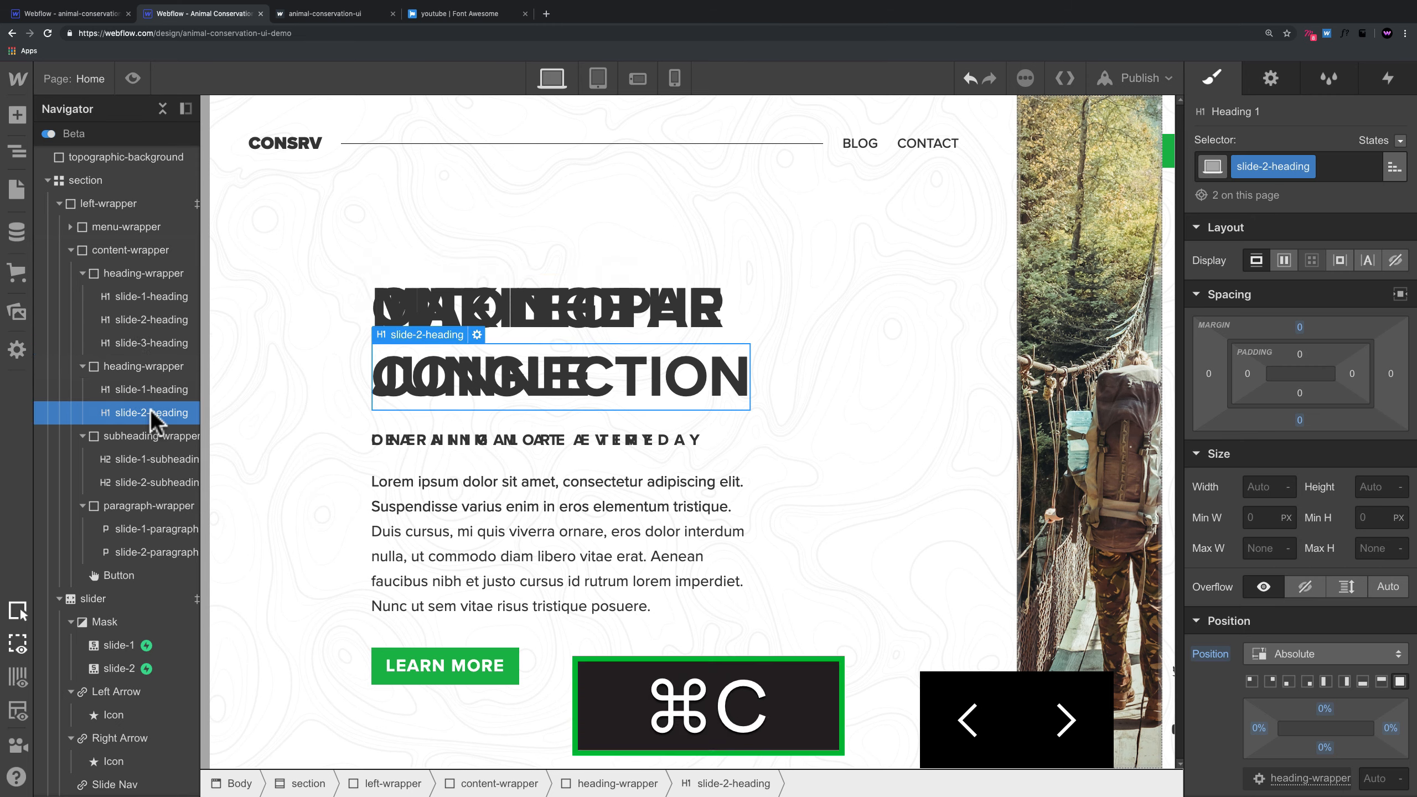
click(144, 367)
key(super+v)
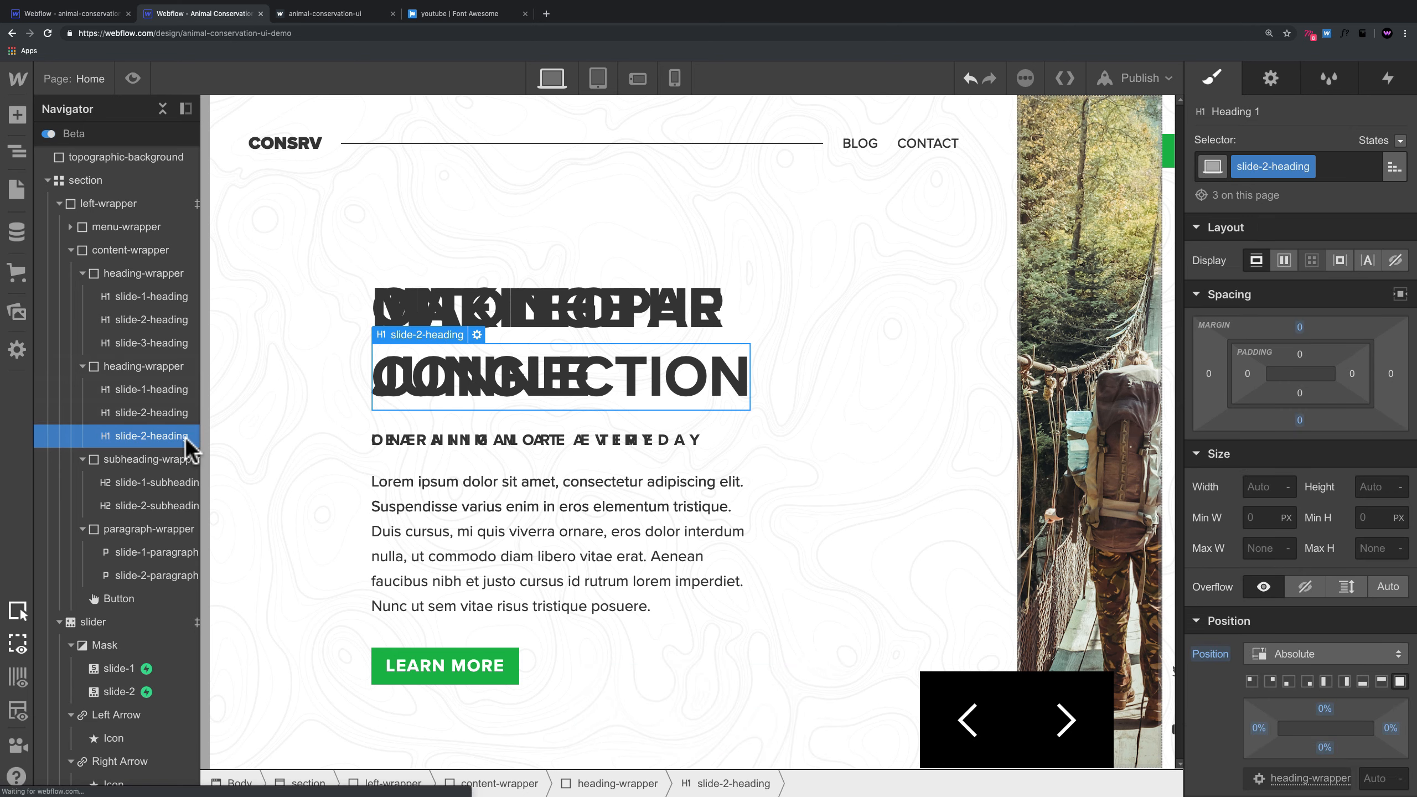
Step: Remove the slide-2-heading class from the pasted JUNGLE heading and assign it the existing slide-3-heading class
click(1309, 168)
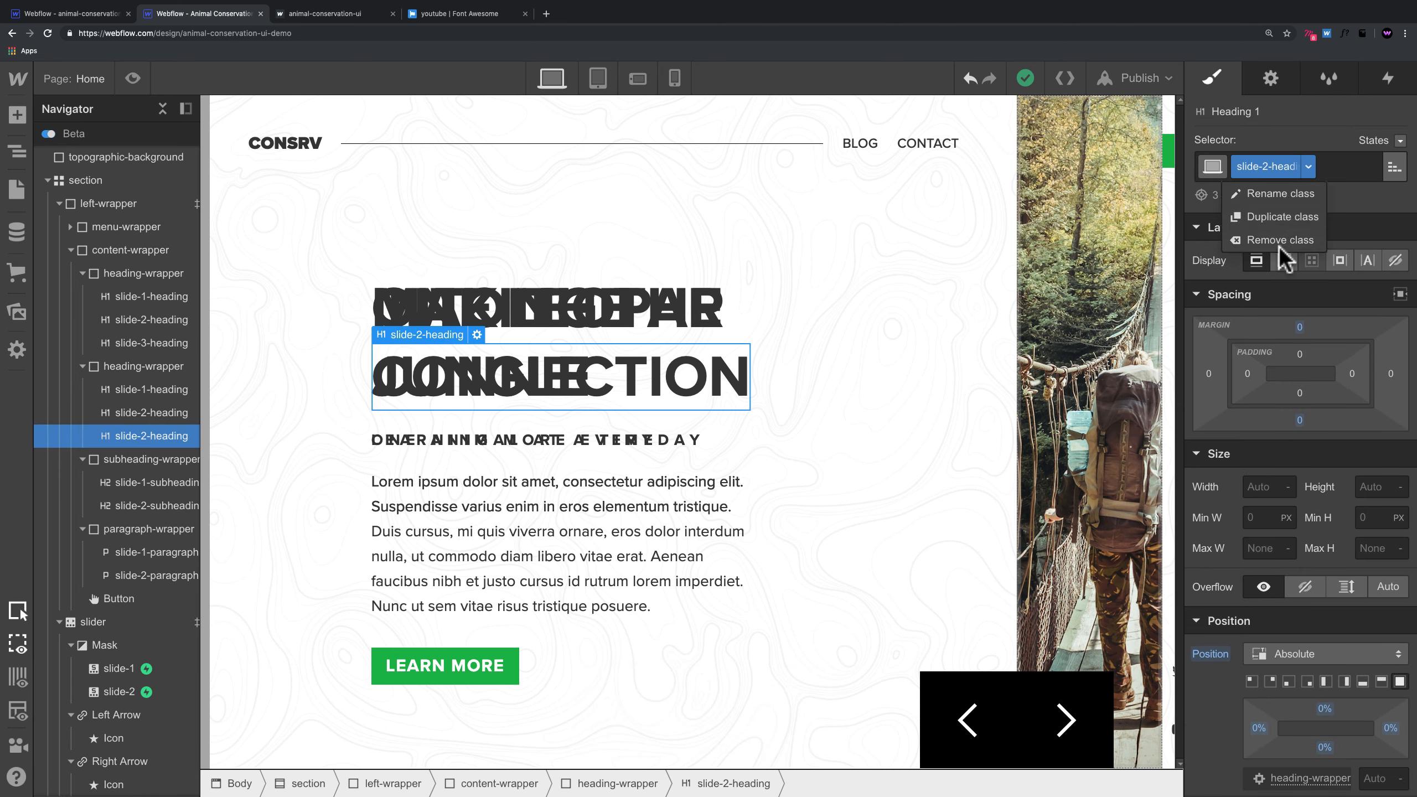
click(1283, 254)
click(1271, 167)
text(slide-3-)
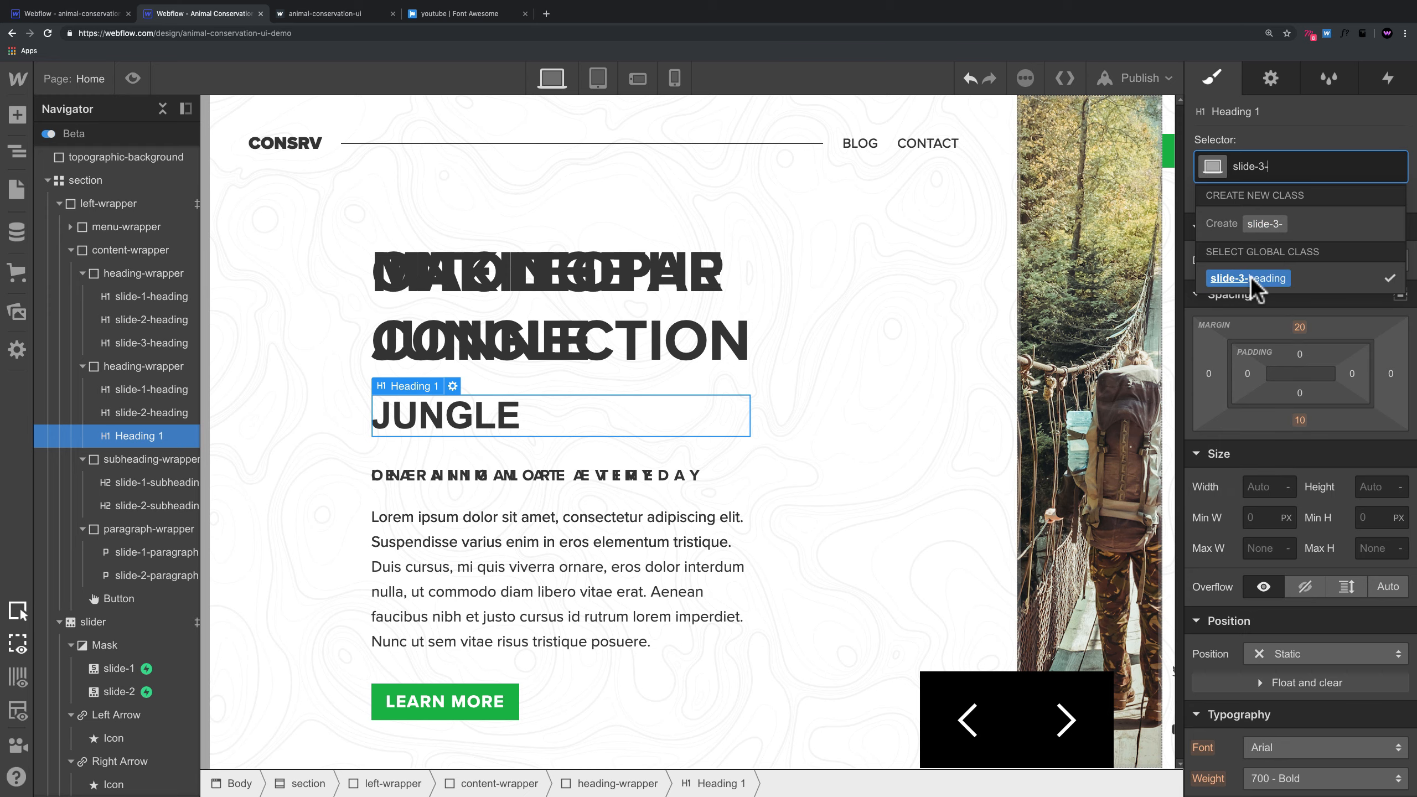
click(1249, 278)
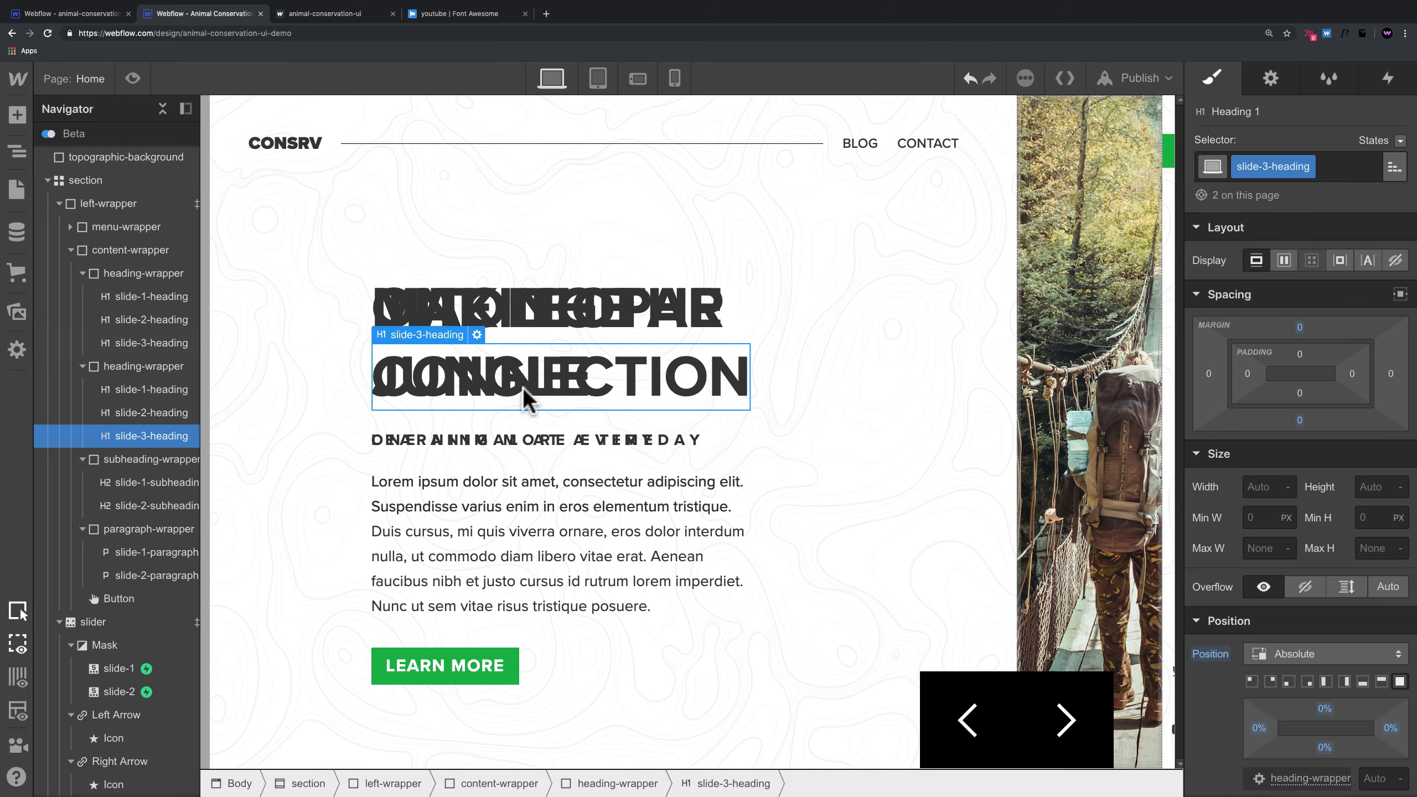
Step: Replace the text of the slide-3-heading in the second heading-wrapper with "AT A TIME"
double_click(522, 387)
key(super+shift+a)
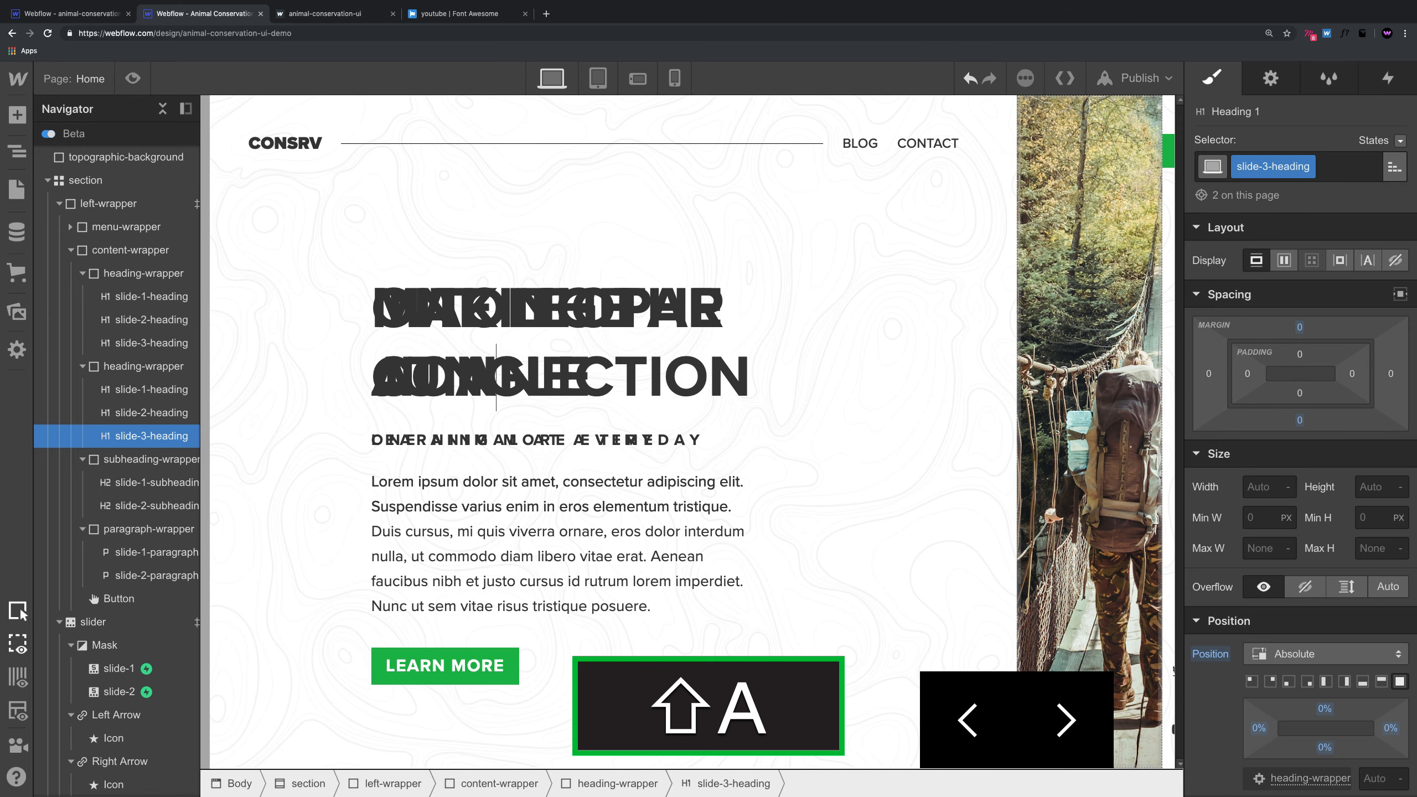
click(133, 78)
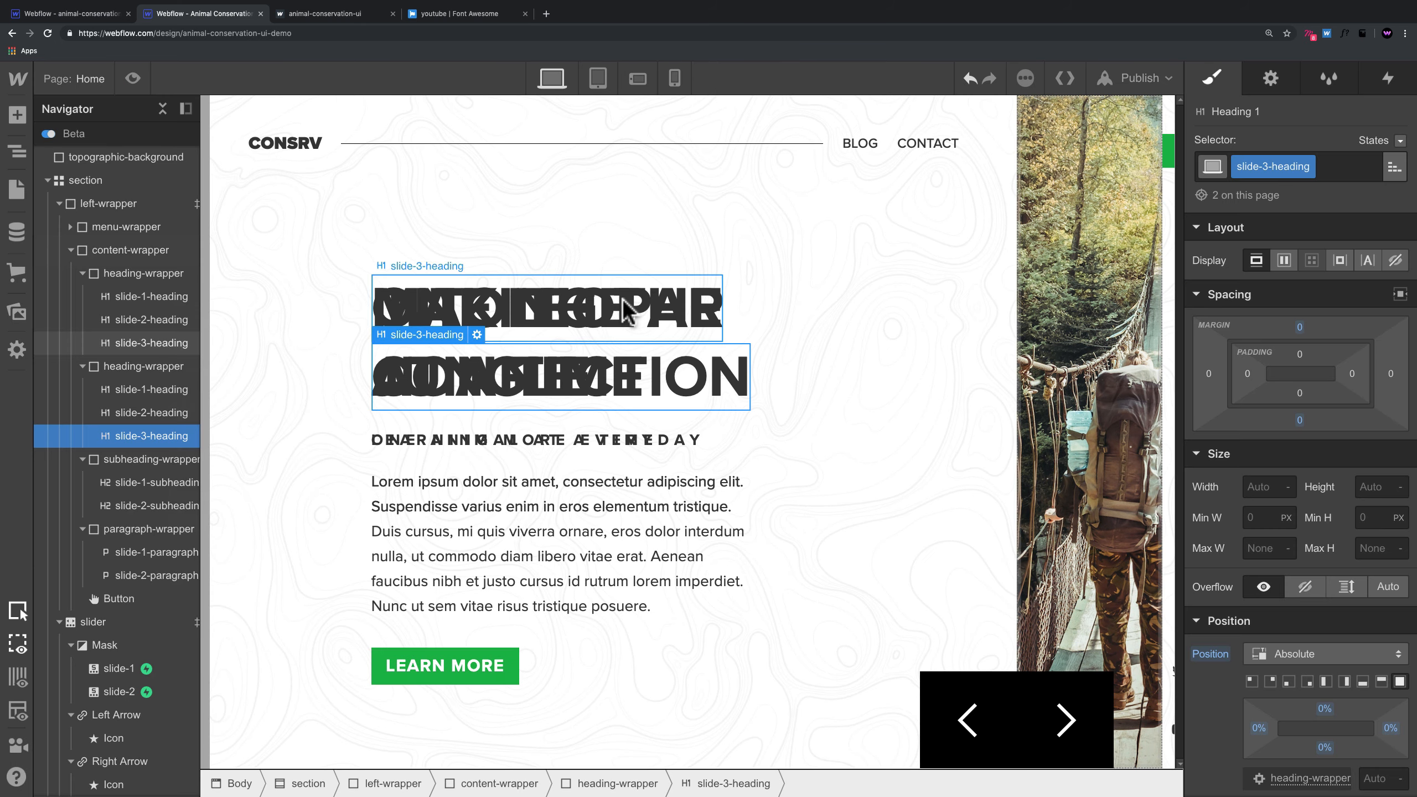
Step: Try widths of 400 px and 500 px on the first slide-3-heading, checking the preview, and reset its width to Auto
click(676, 310)
scroll(1324, 649, down, 1)
scroll(1308, 634, up, 1)
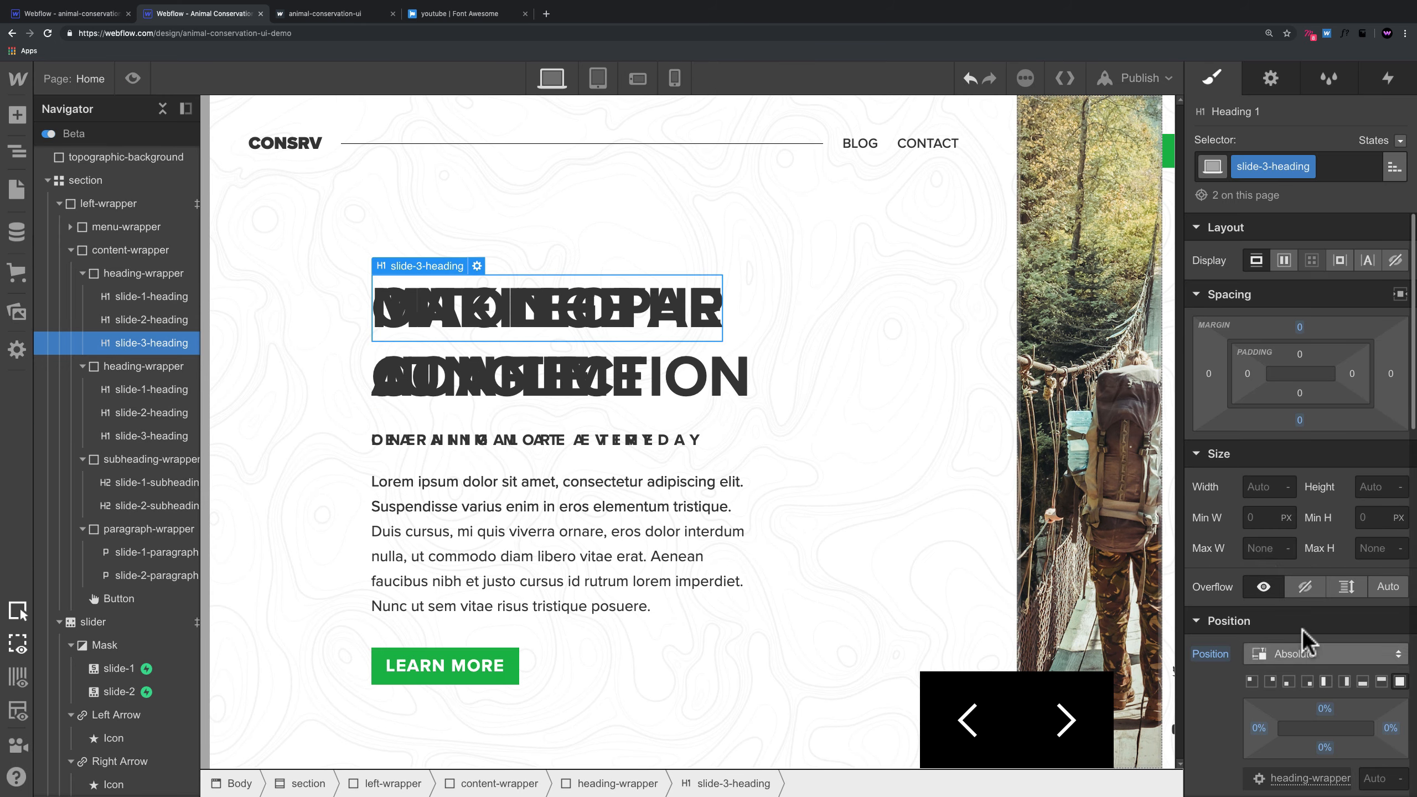
click(1257, 483)
text(40)
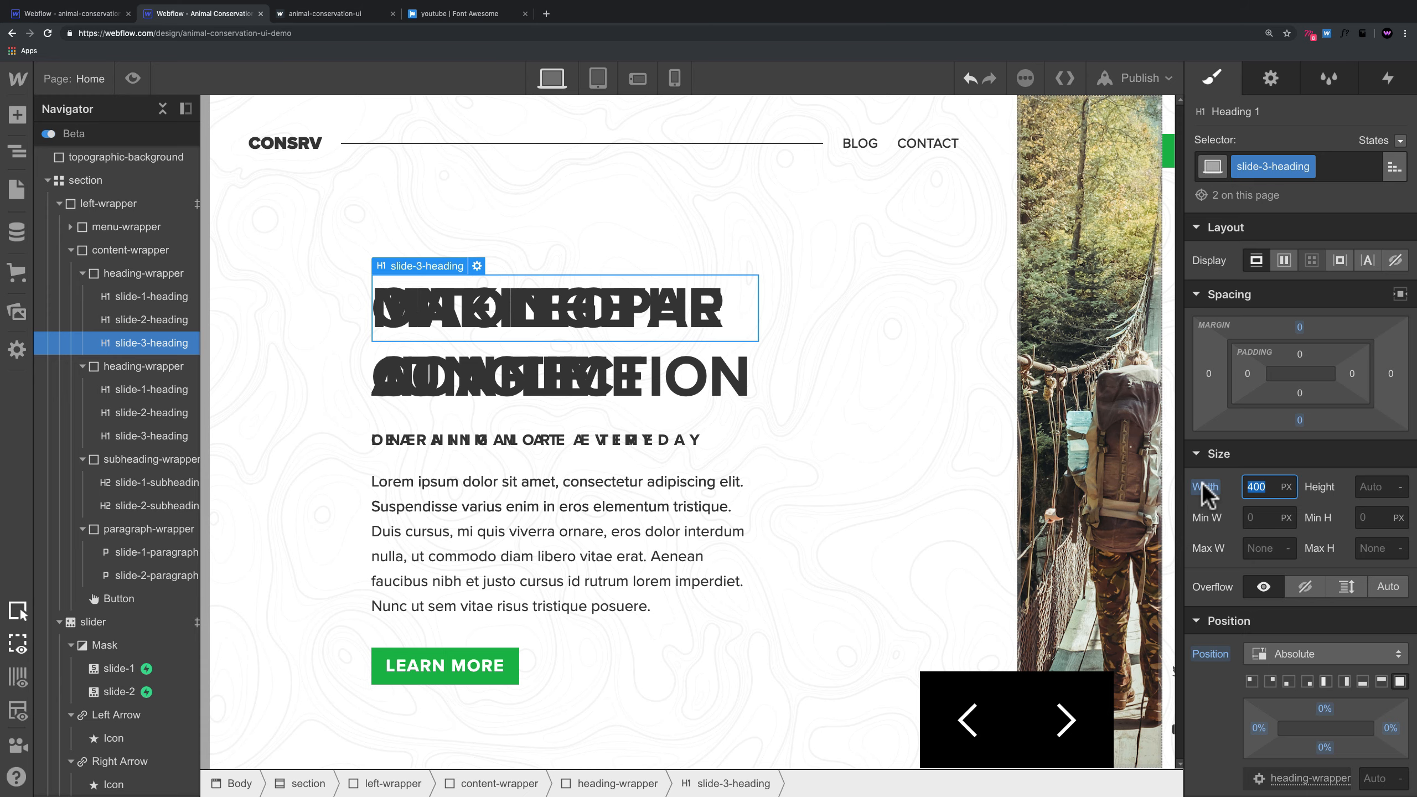
click(132, 79)
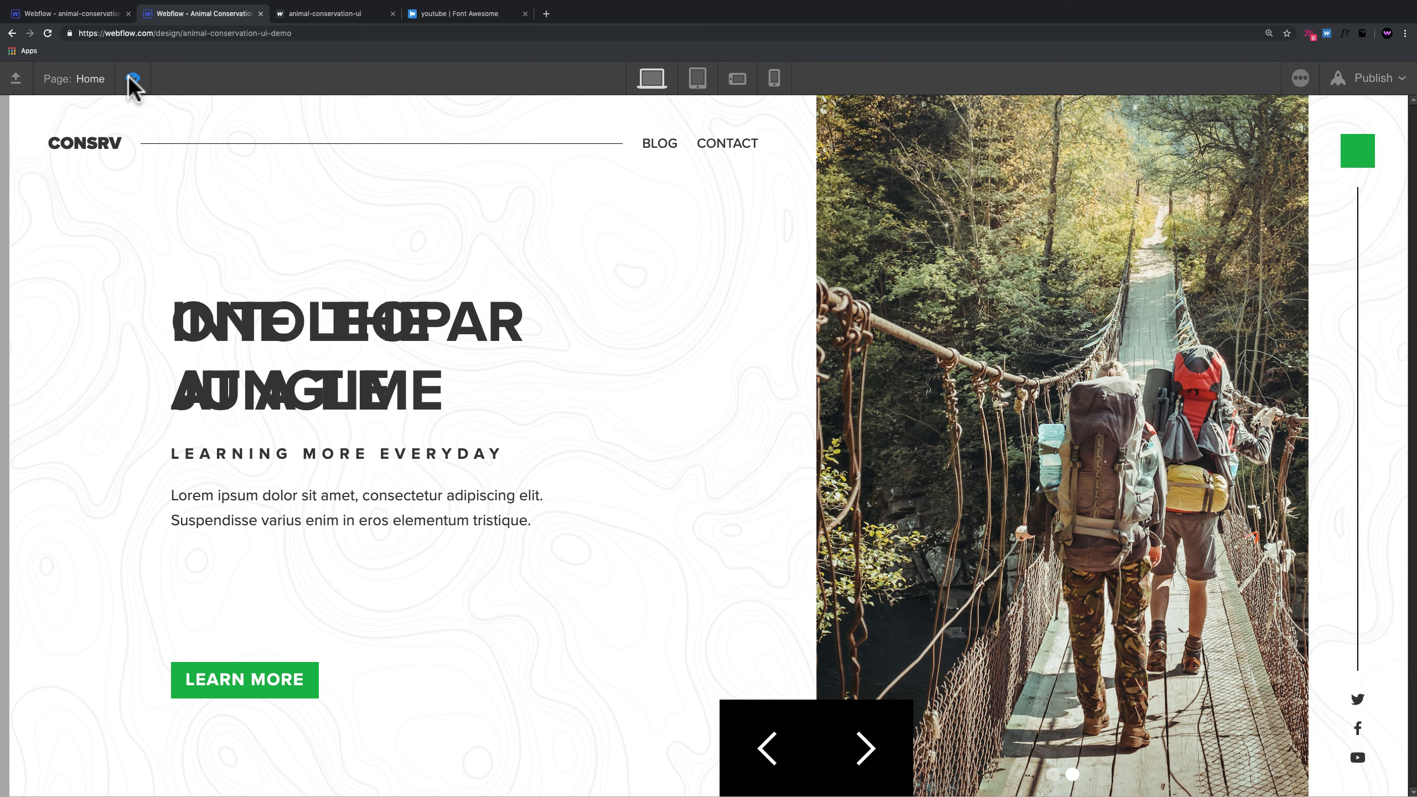
click(132, 79)
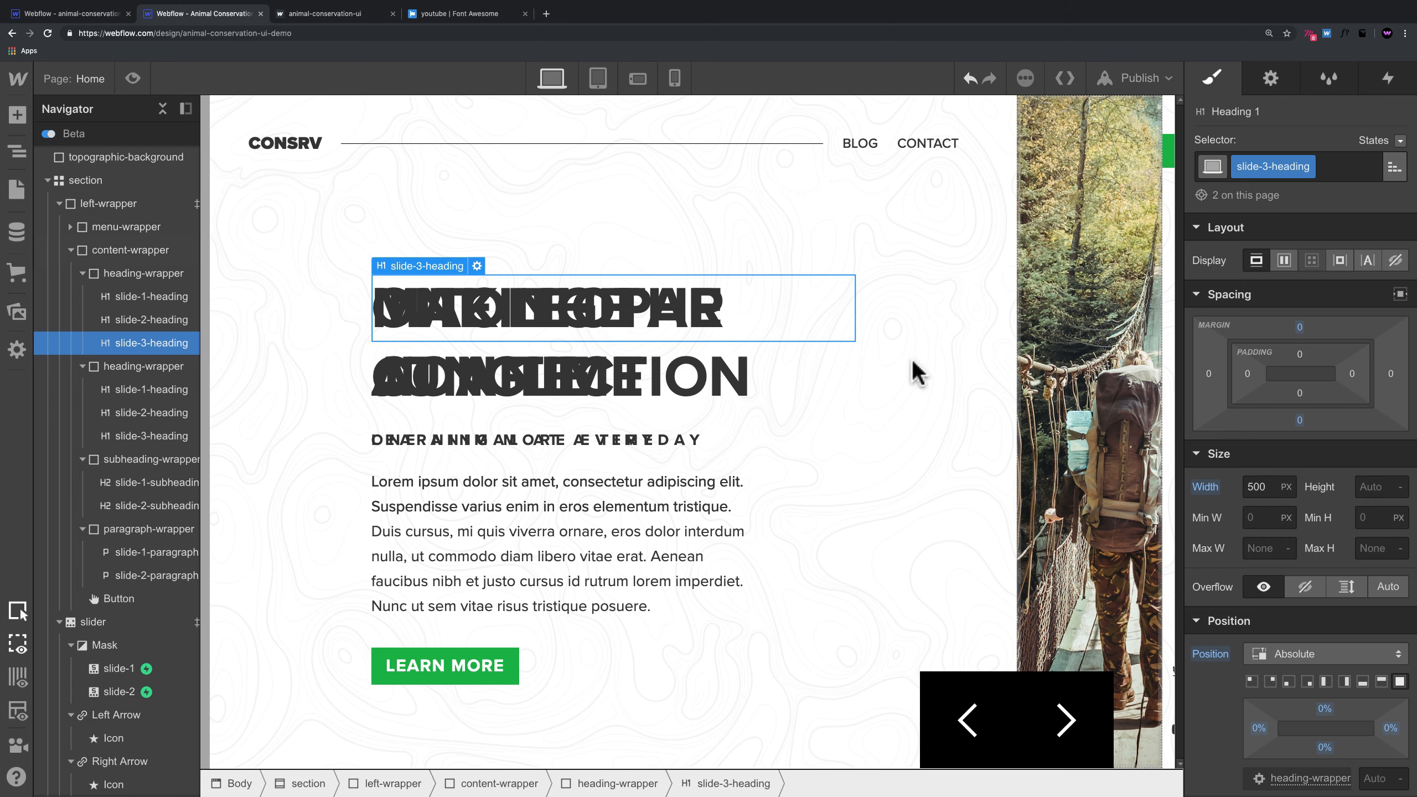
click(1286, 487)
click(1283, 603)
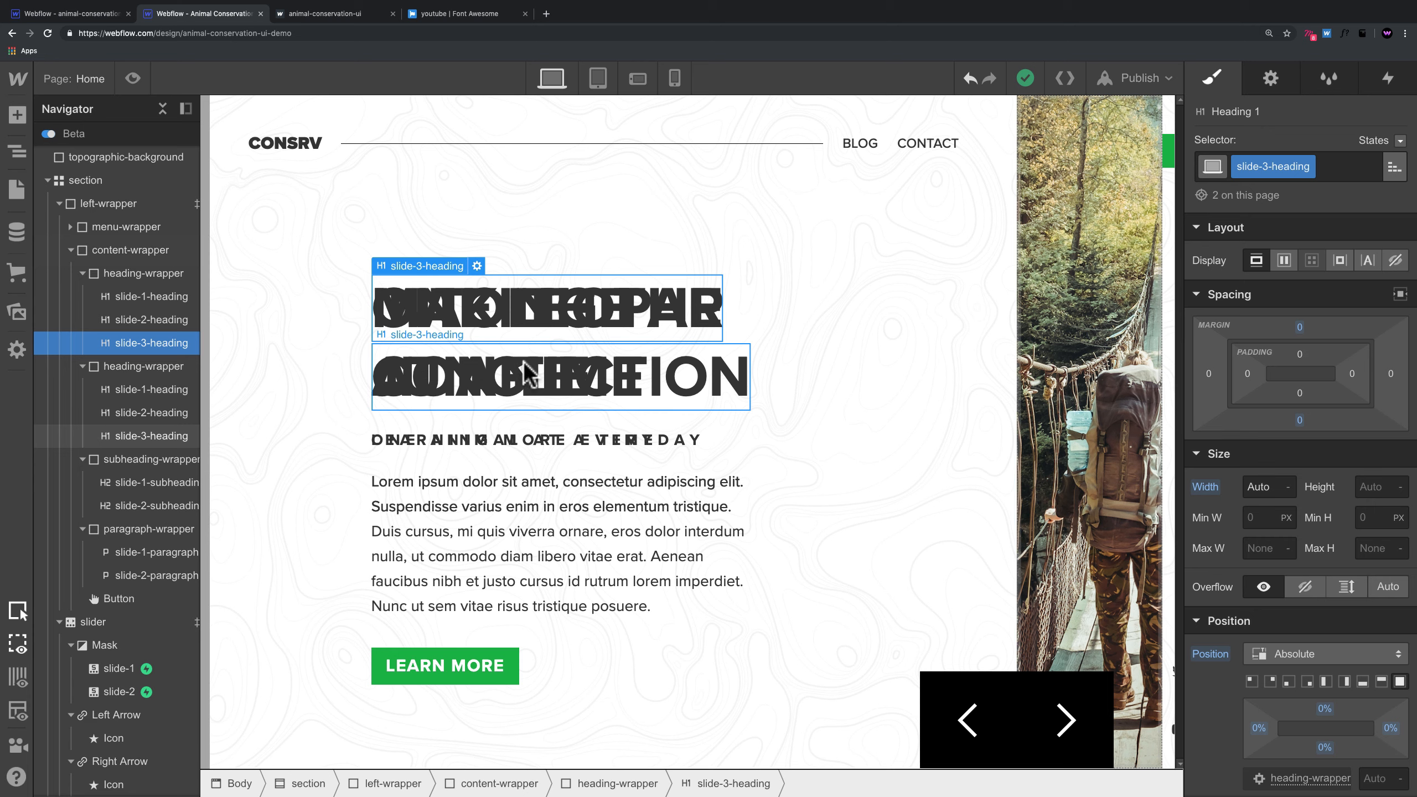
double_click(691, 301)
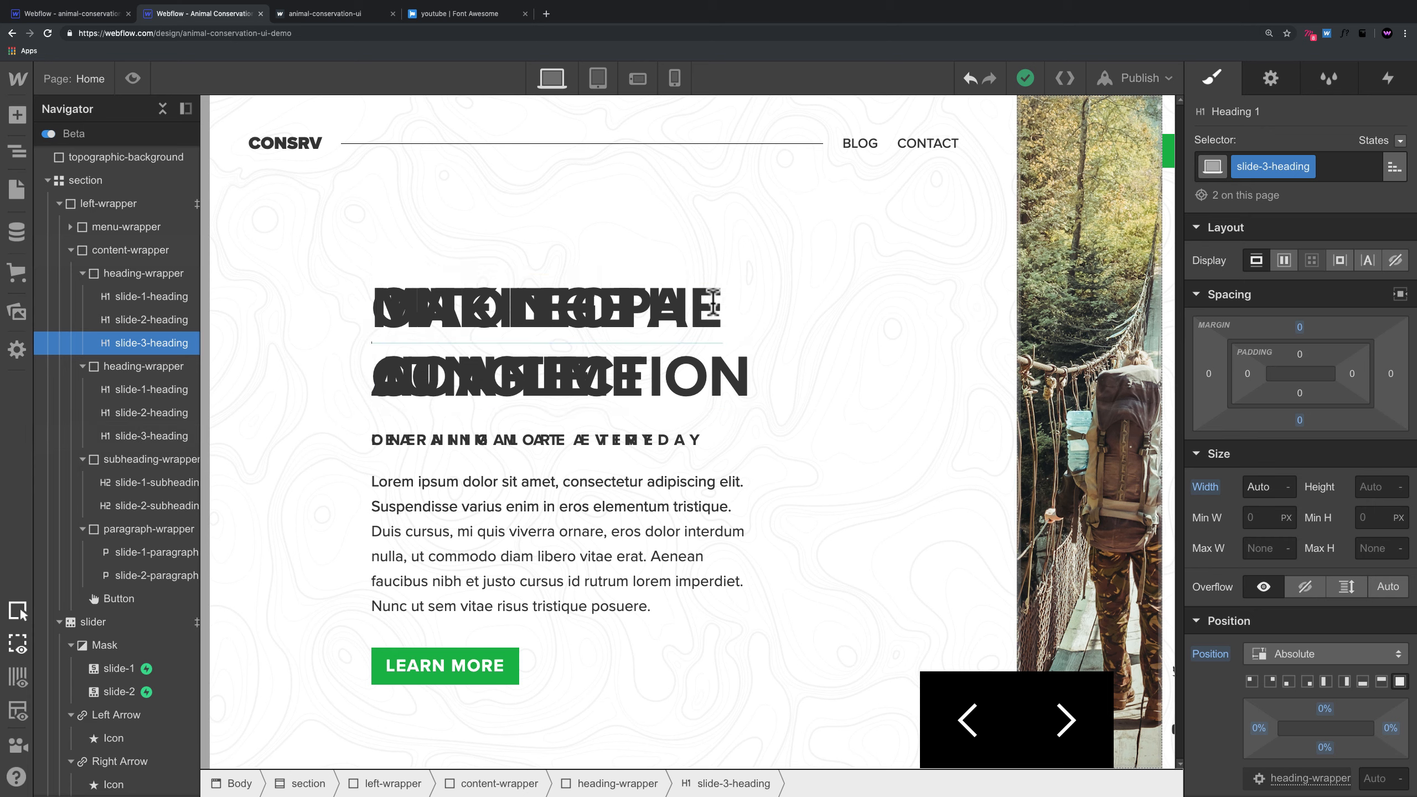
key(Escape)
click(896, 408)
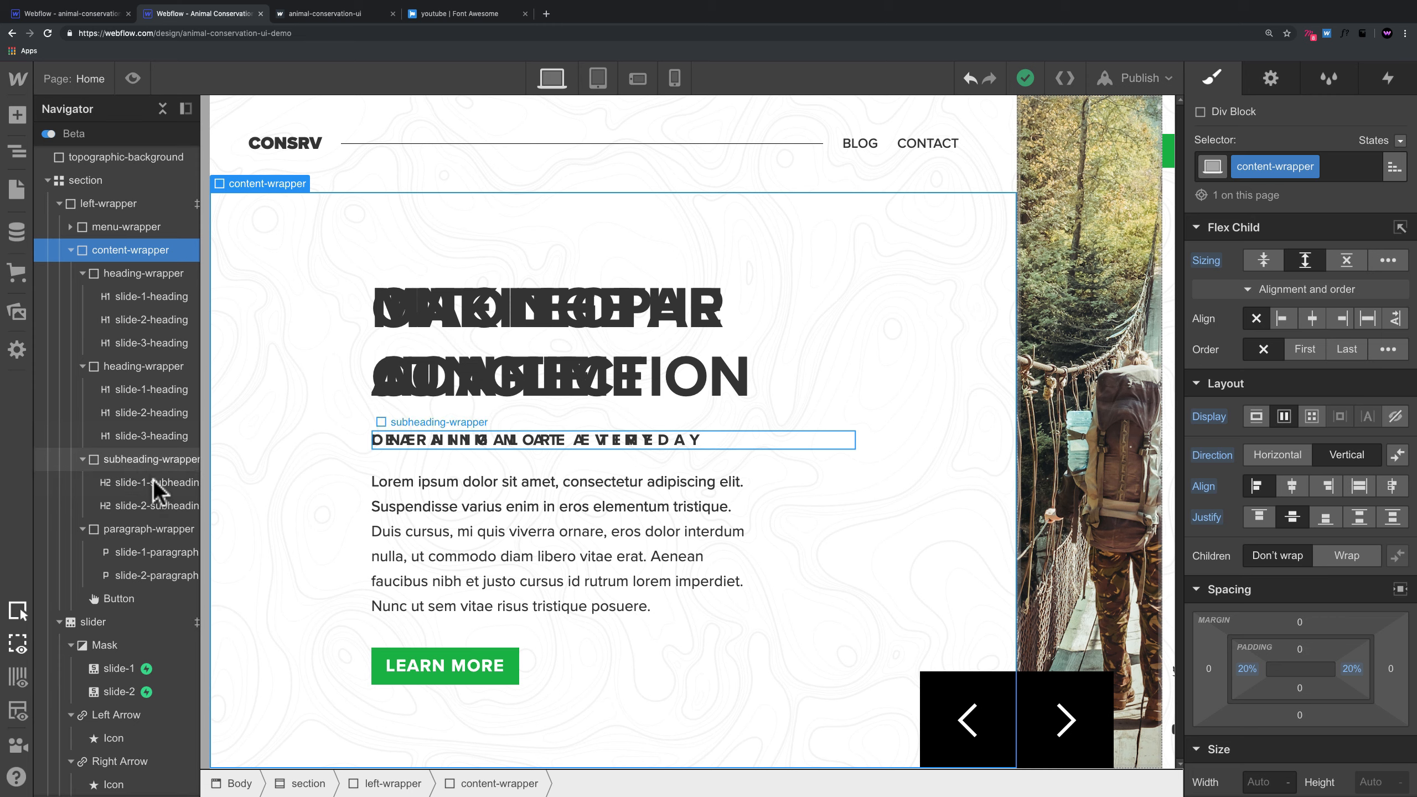
Step: Copy slide-2-subheading and paste the duplicate into the subheading-wrapper
click(149, 501)
key(super+c)
click(153, 463)
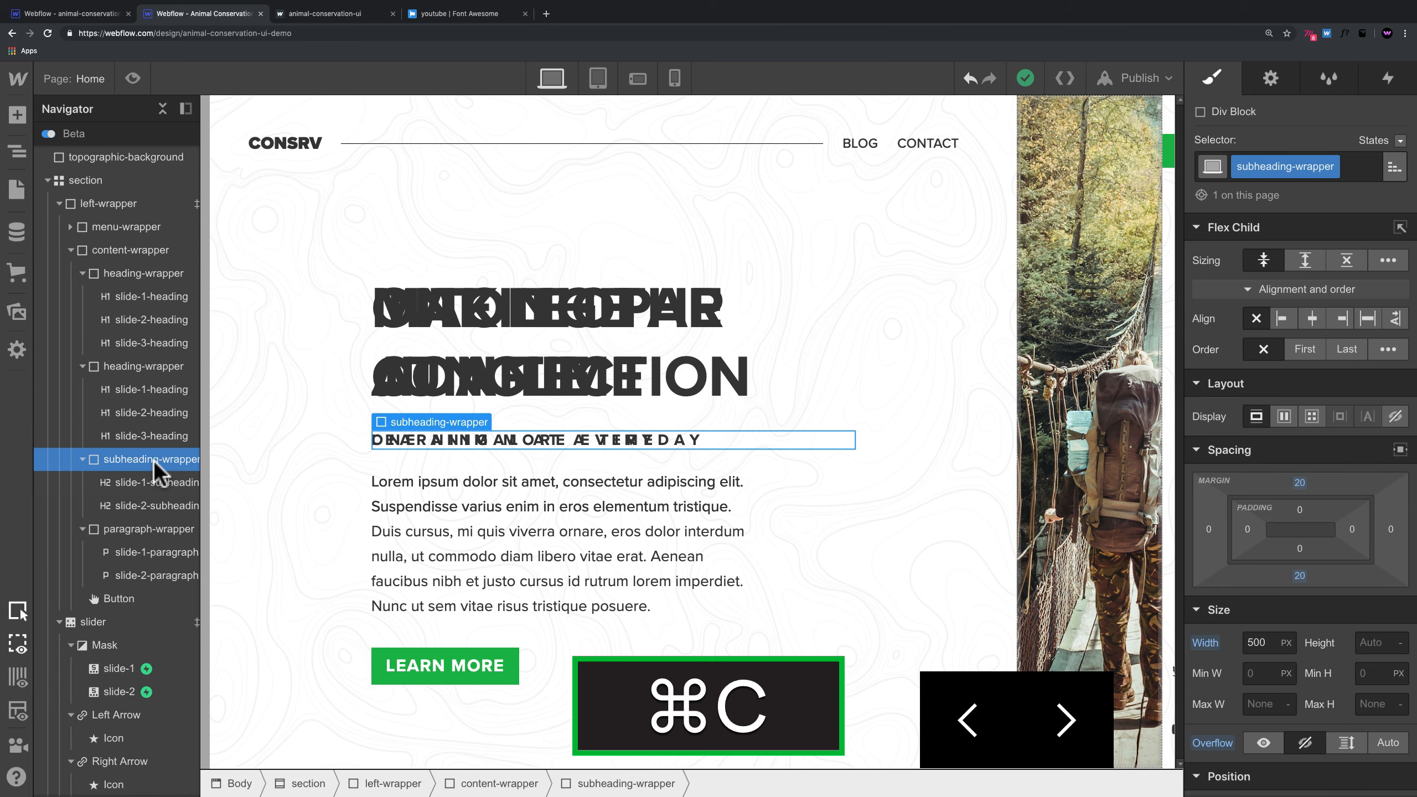
key(super+v)
click(106, 528)
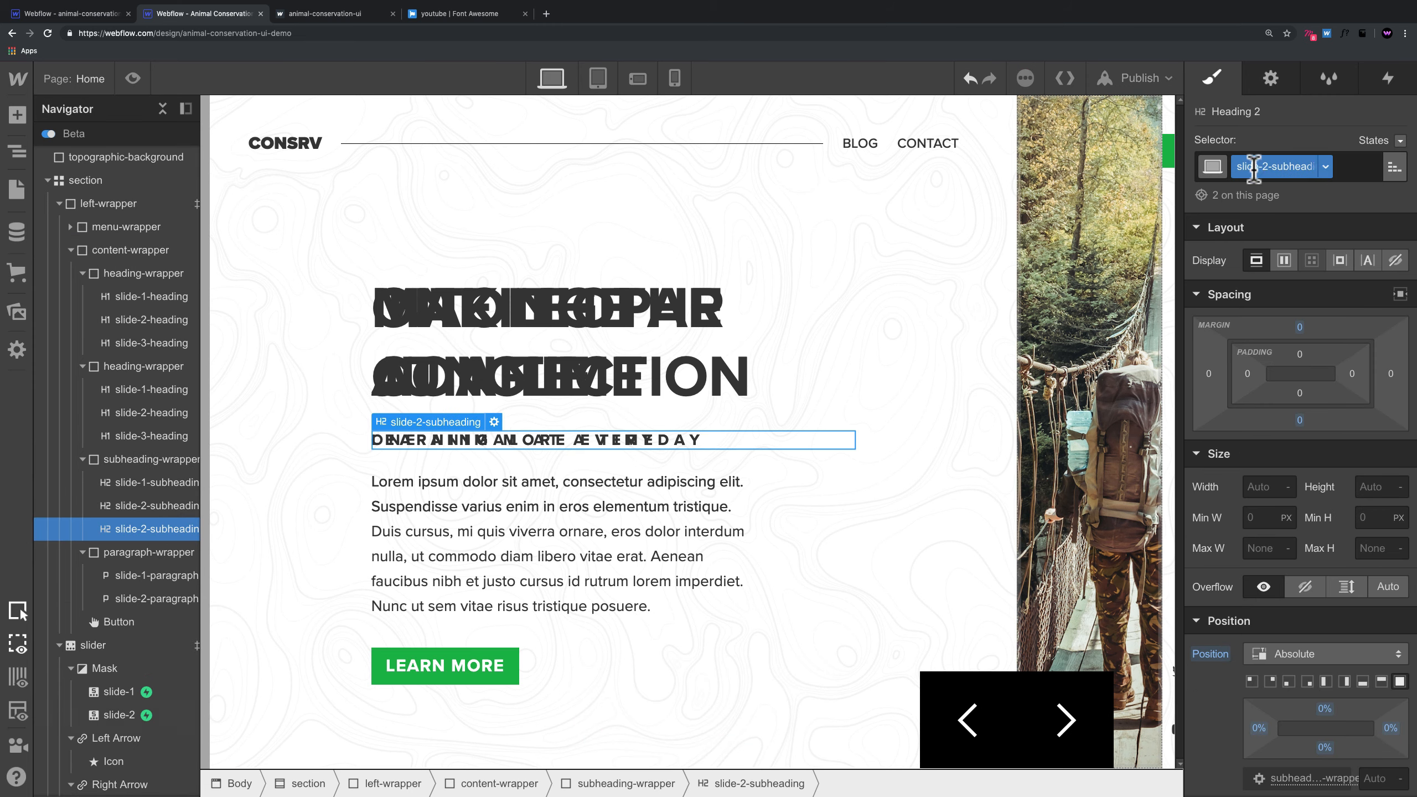
Step: Duplicate the class of the pasted subheading as slide-3-subheading
click(1318, 163)
click(1305, 190)
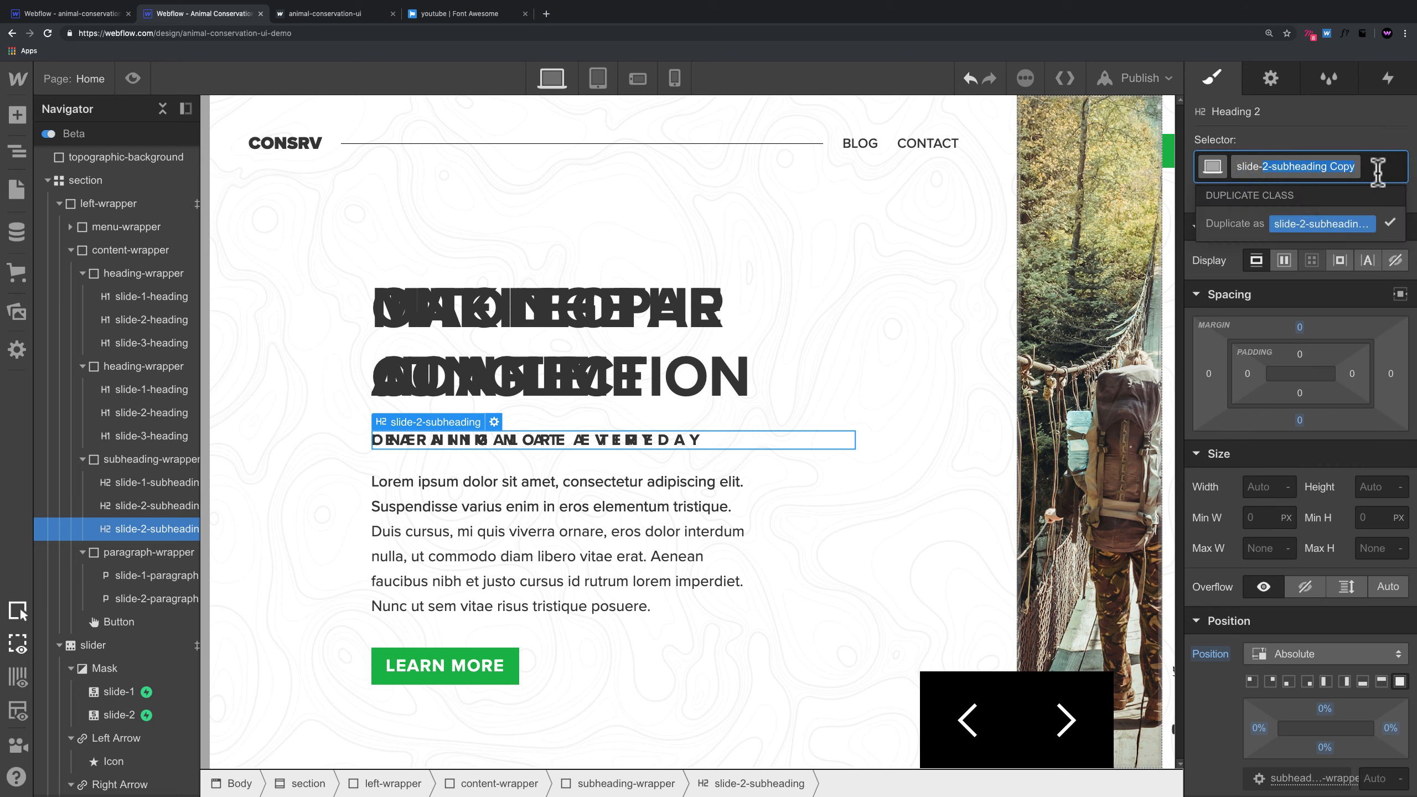
text(3-subheading)
key(Return)
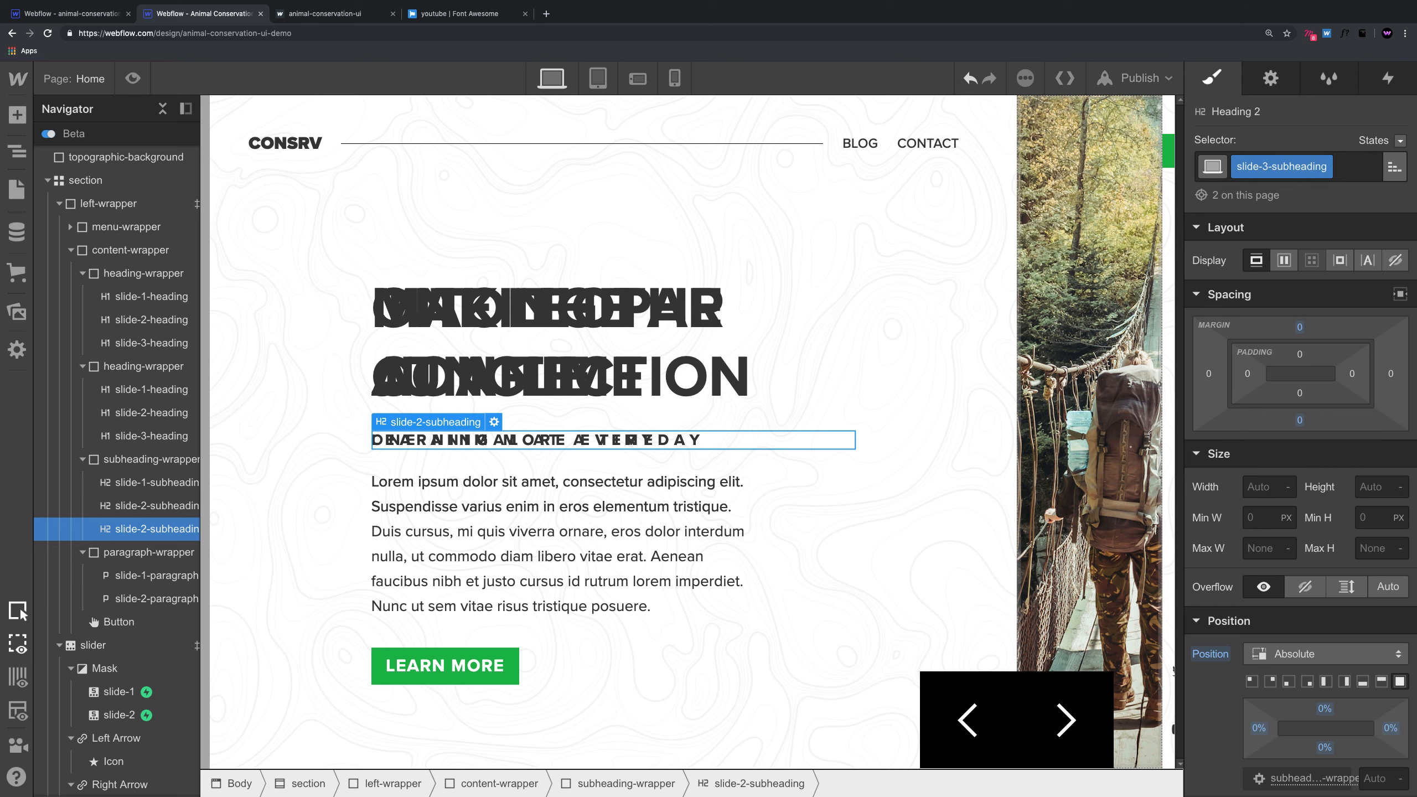
Step: Check the leopard slide on the published page and replace the slide-3-subheading text with "HELPING ENDANGERED LEOPARDS"
click(318, 14)
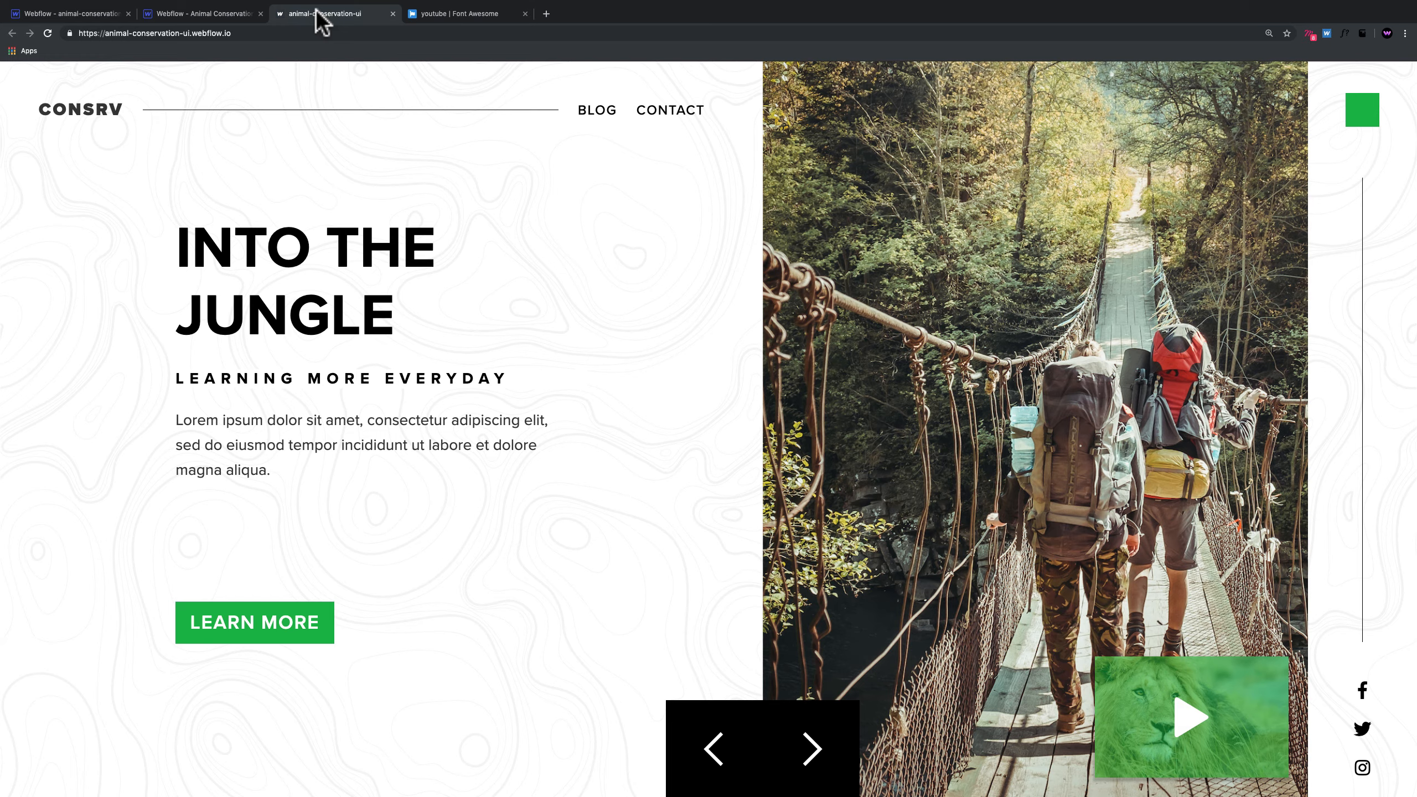
click(802, 746)
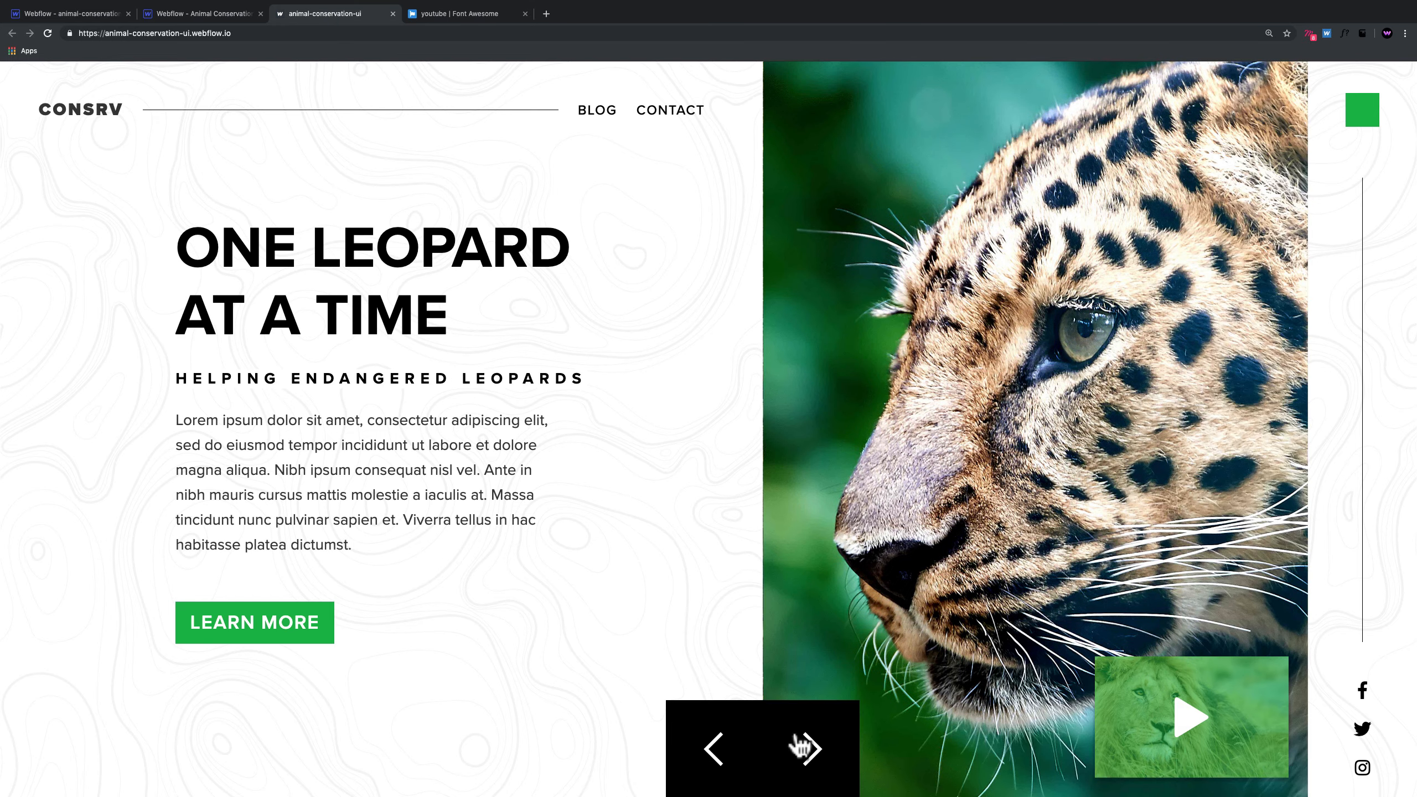
click(206, 13)
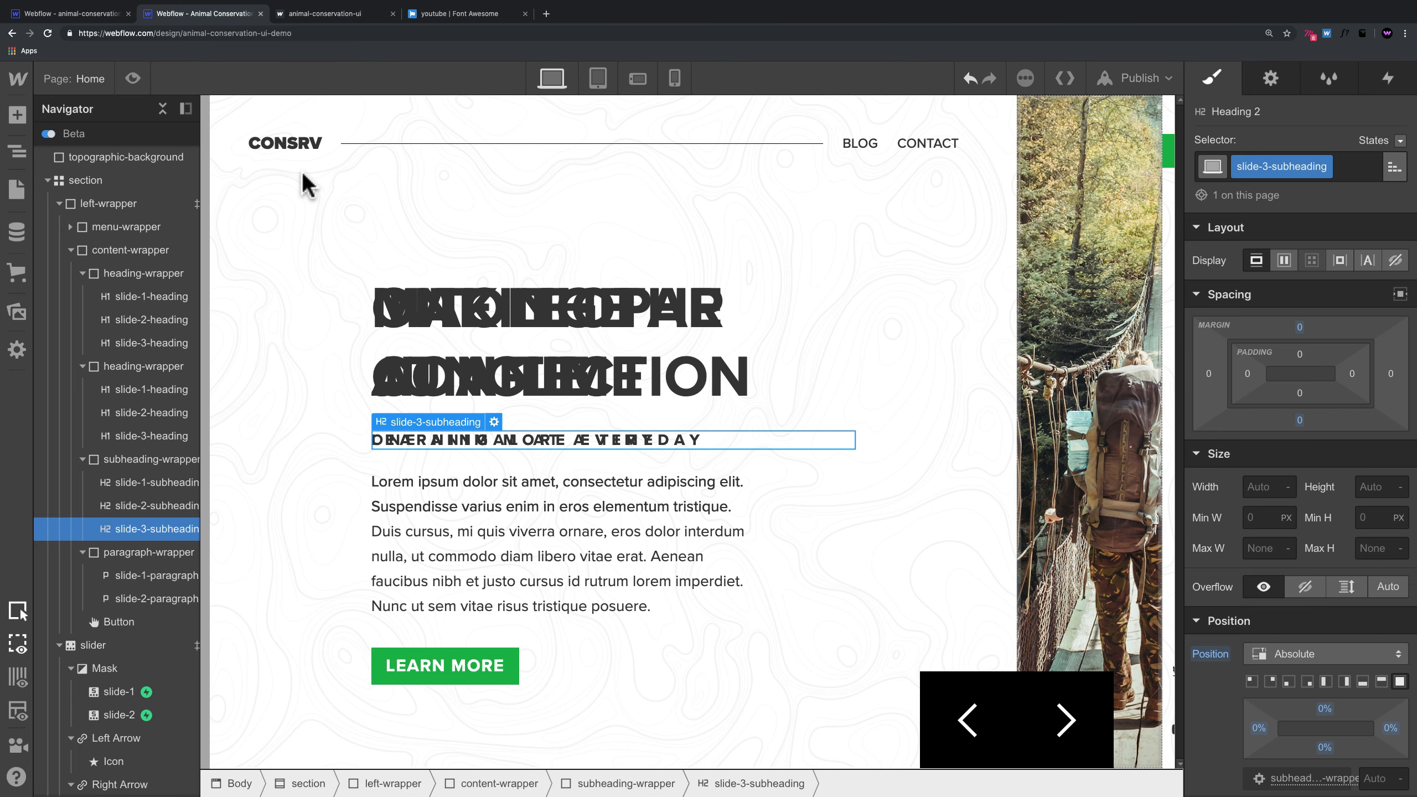
double_click(475, 442)
key(super+a)
text(L)
key(BackSpace)
key(super+a)
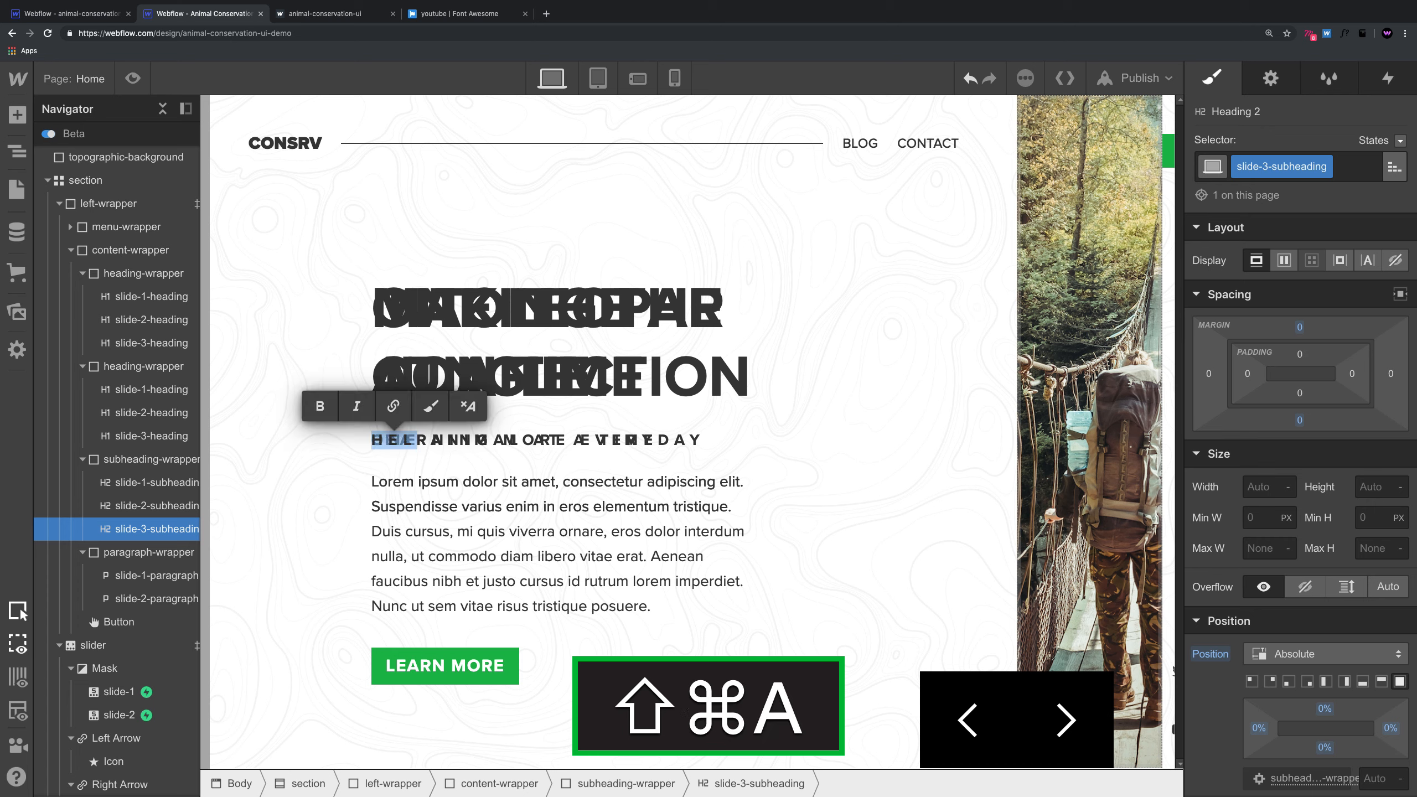
text(ENG ENDANGERED)
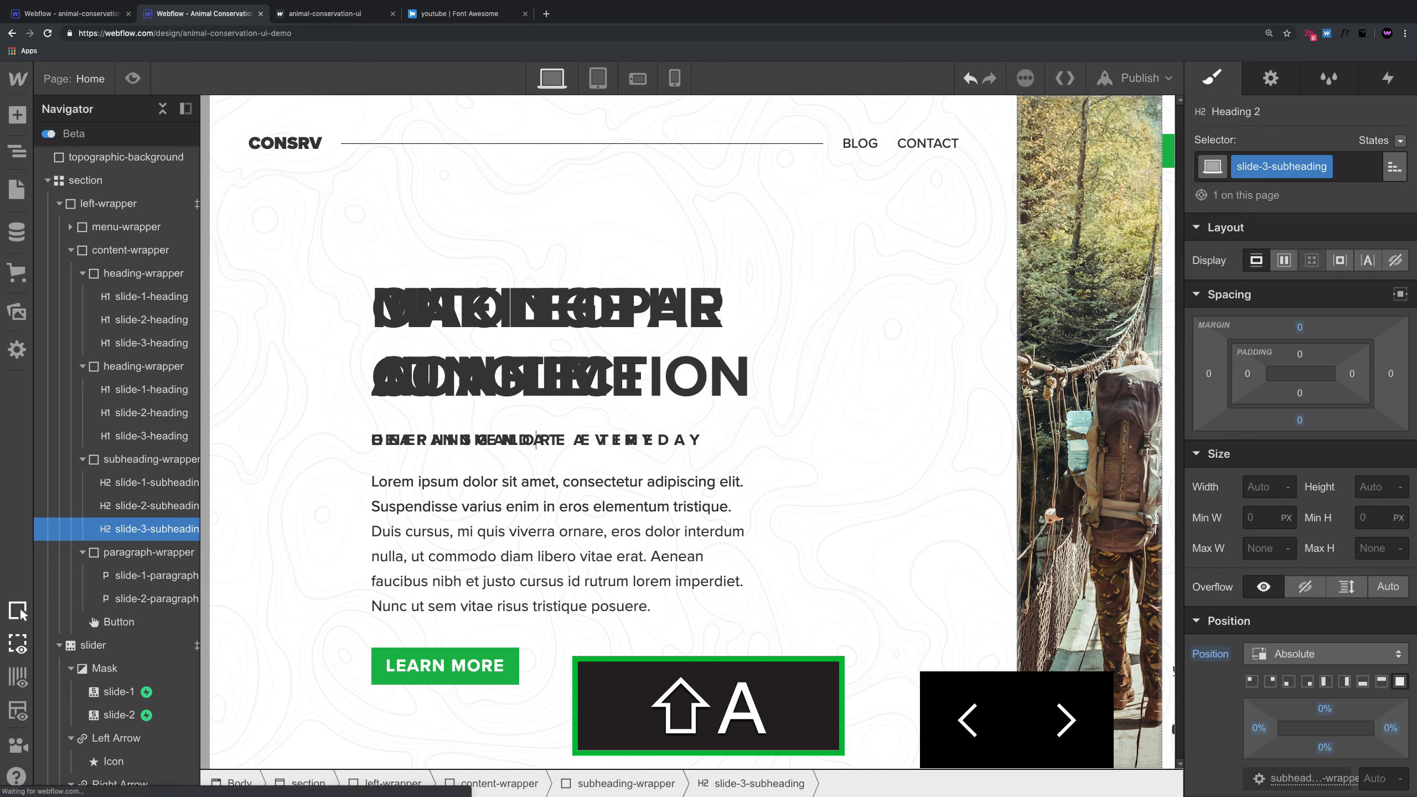
text(D PEOP)
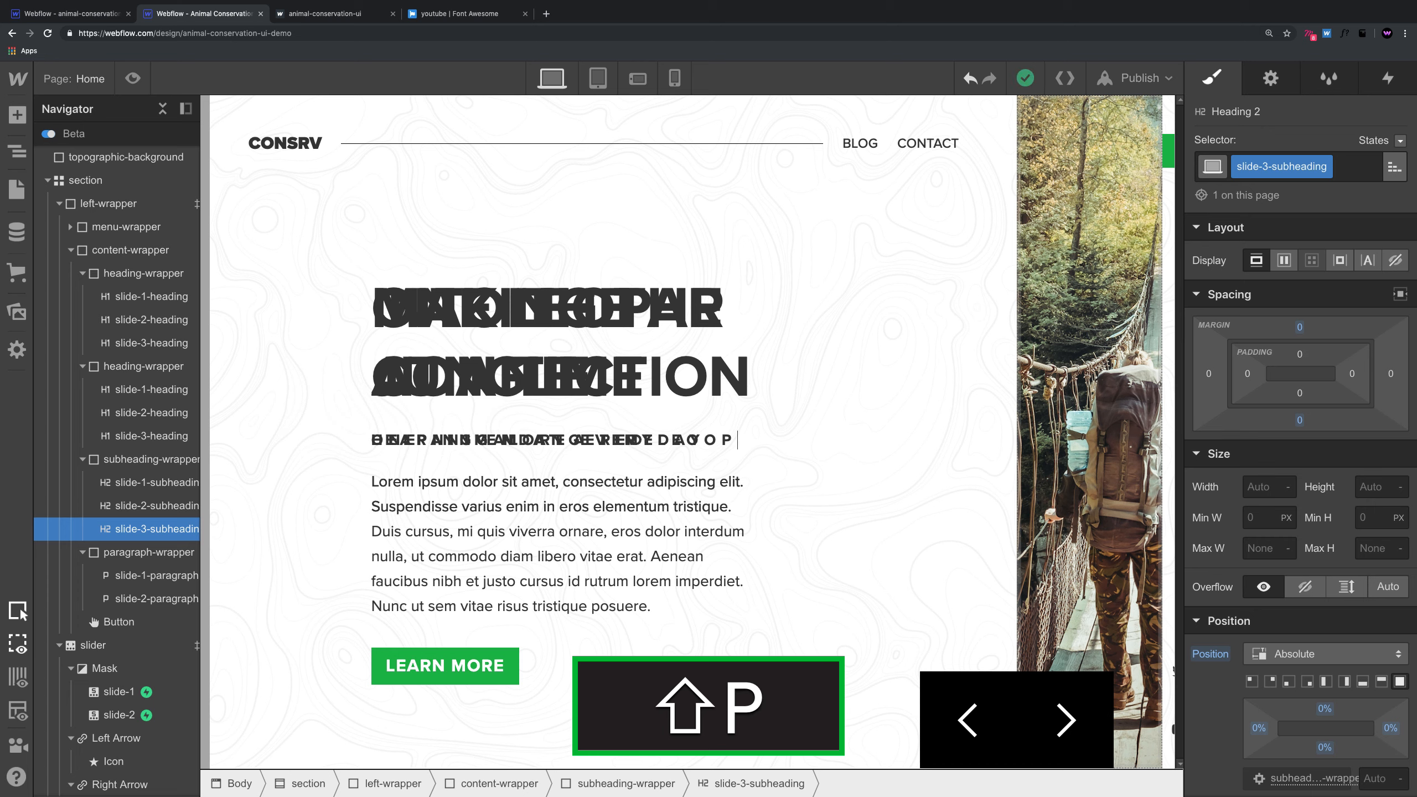
key(BackSpace)
text(OPARDS)
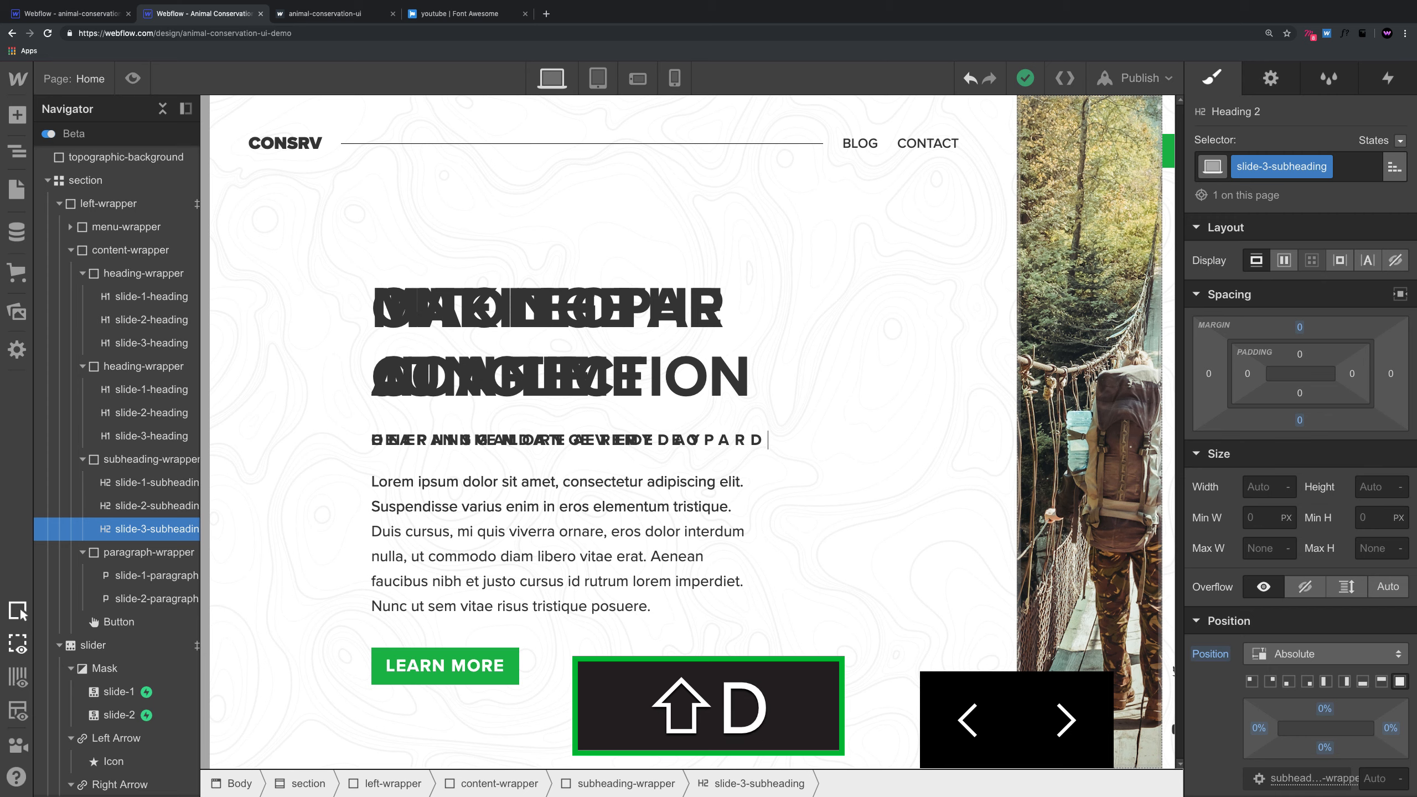
Step: Copy slide-2-paragraph and paste the duplicate into the paragraph-wrapper
click(634, 499)
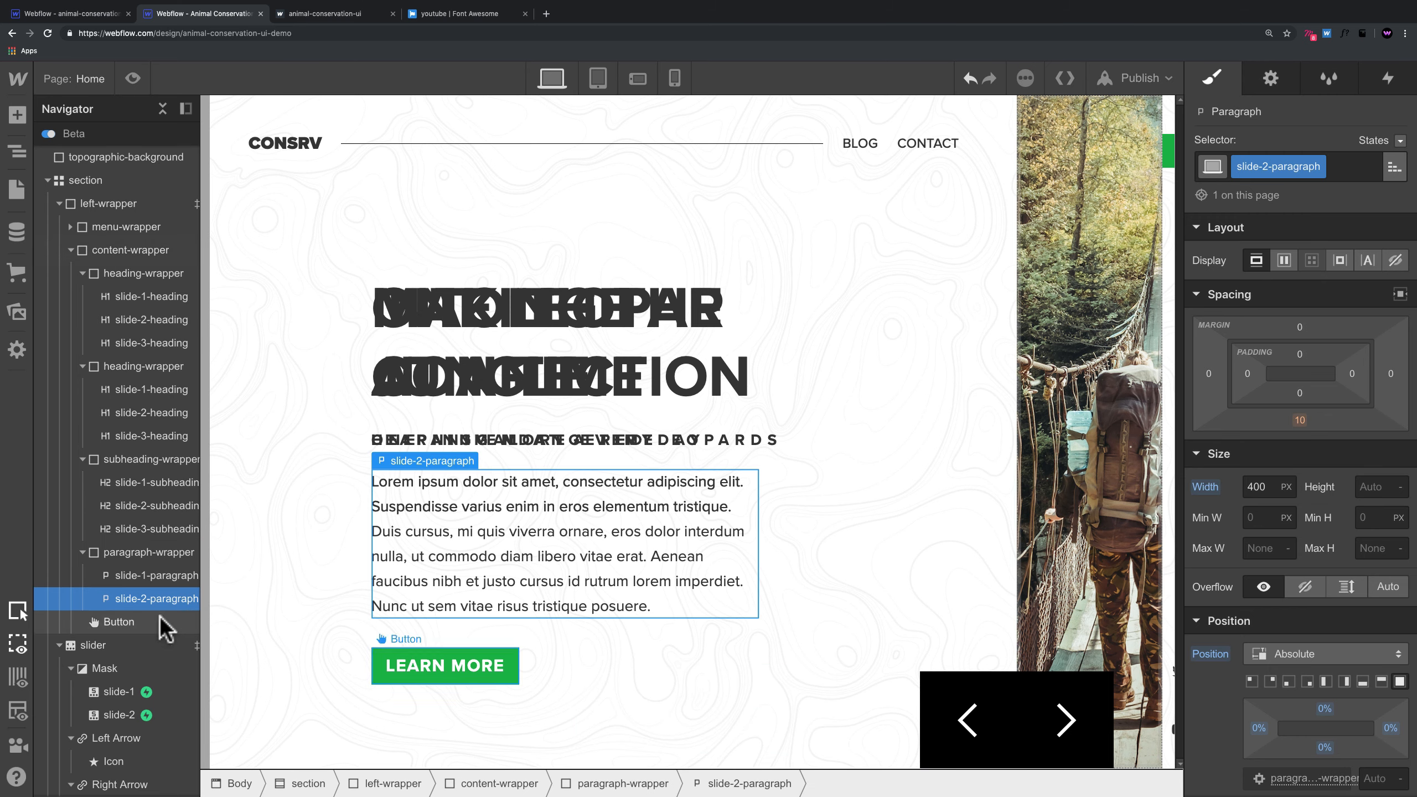
key(super+c)
click(146, 552)
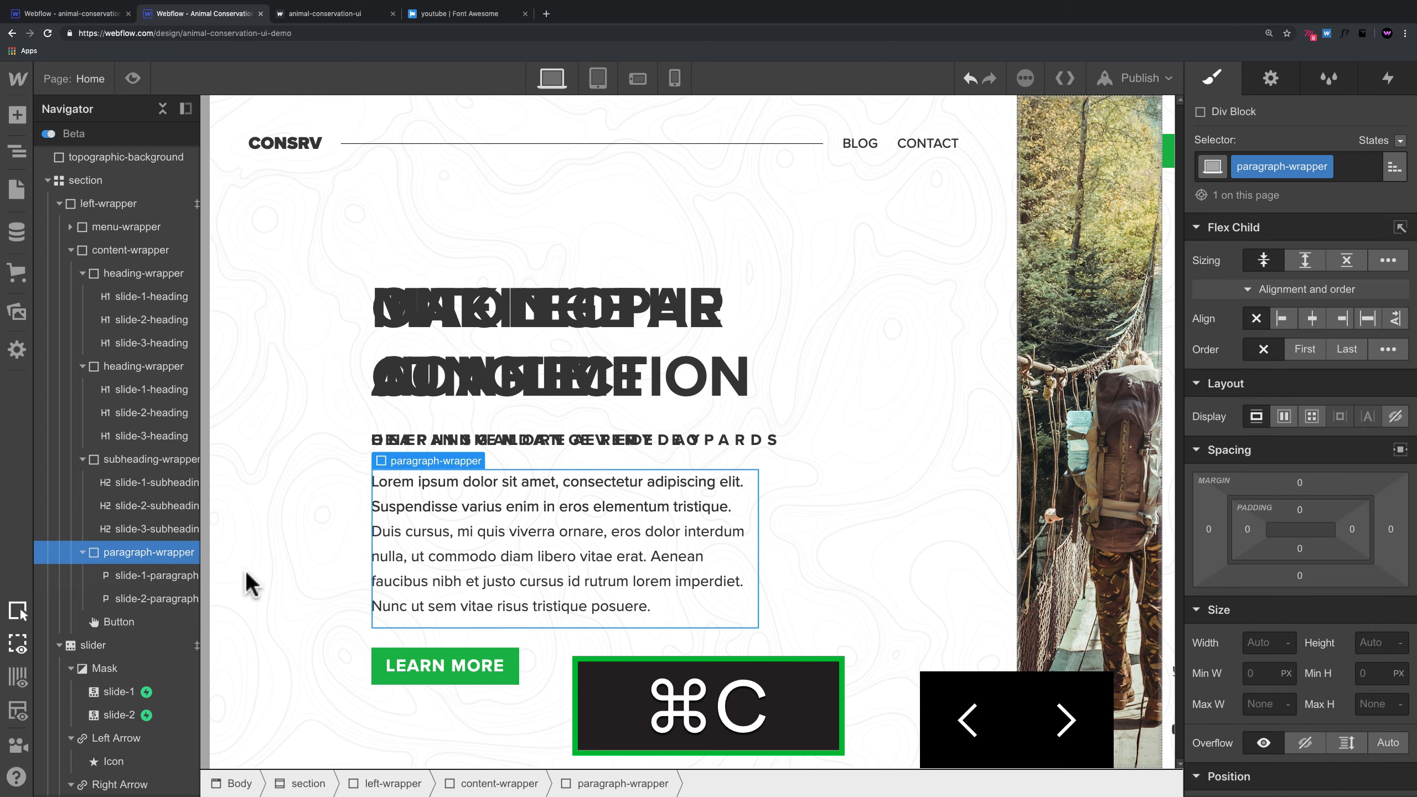
key(super+v)
Step: Duplicate the class of the pasted paragraph as slide-3-paragraph
click(1311, 166)
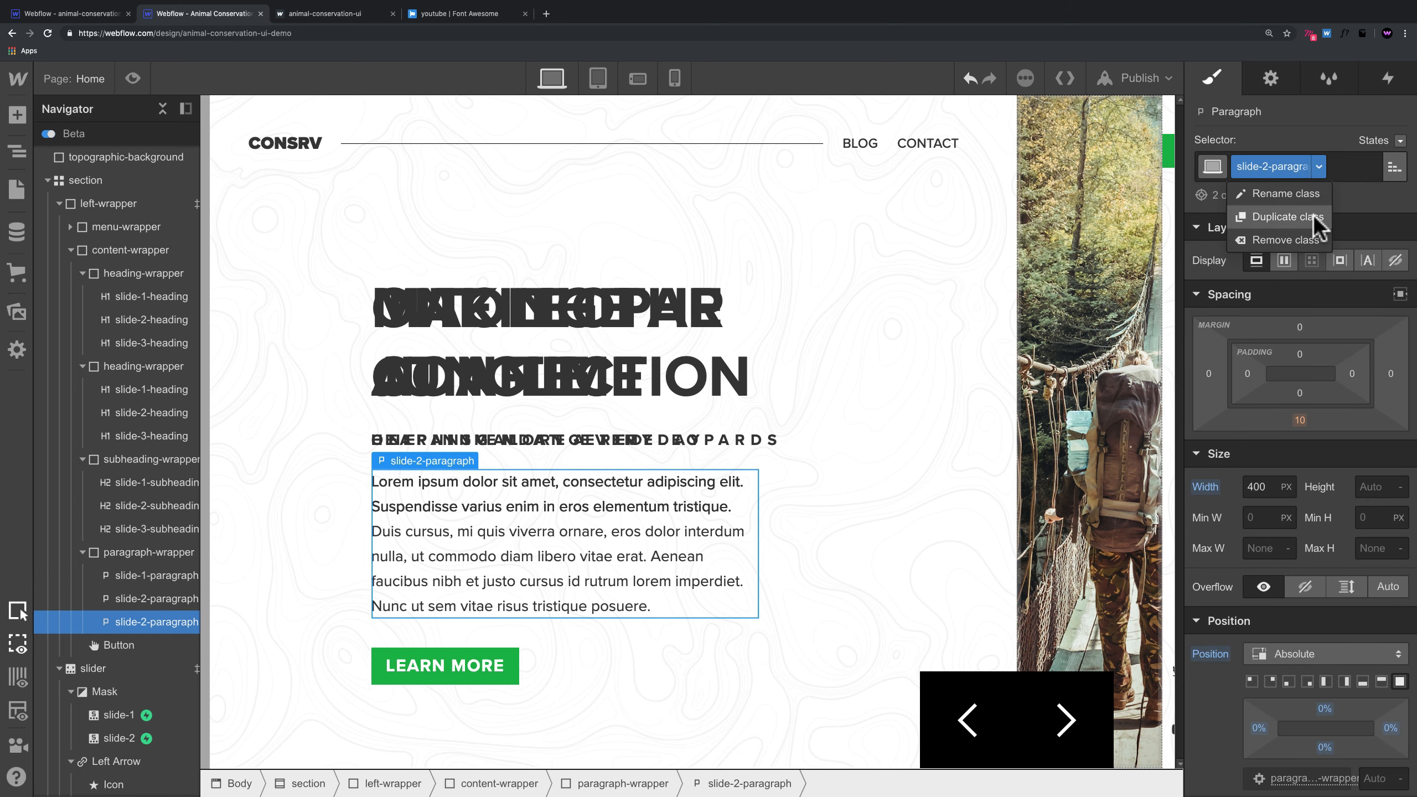
click(1311, 212)
text(3)
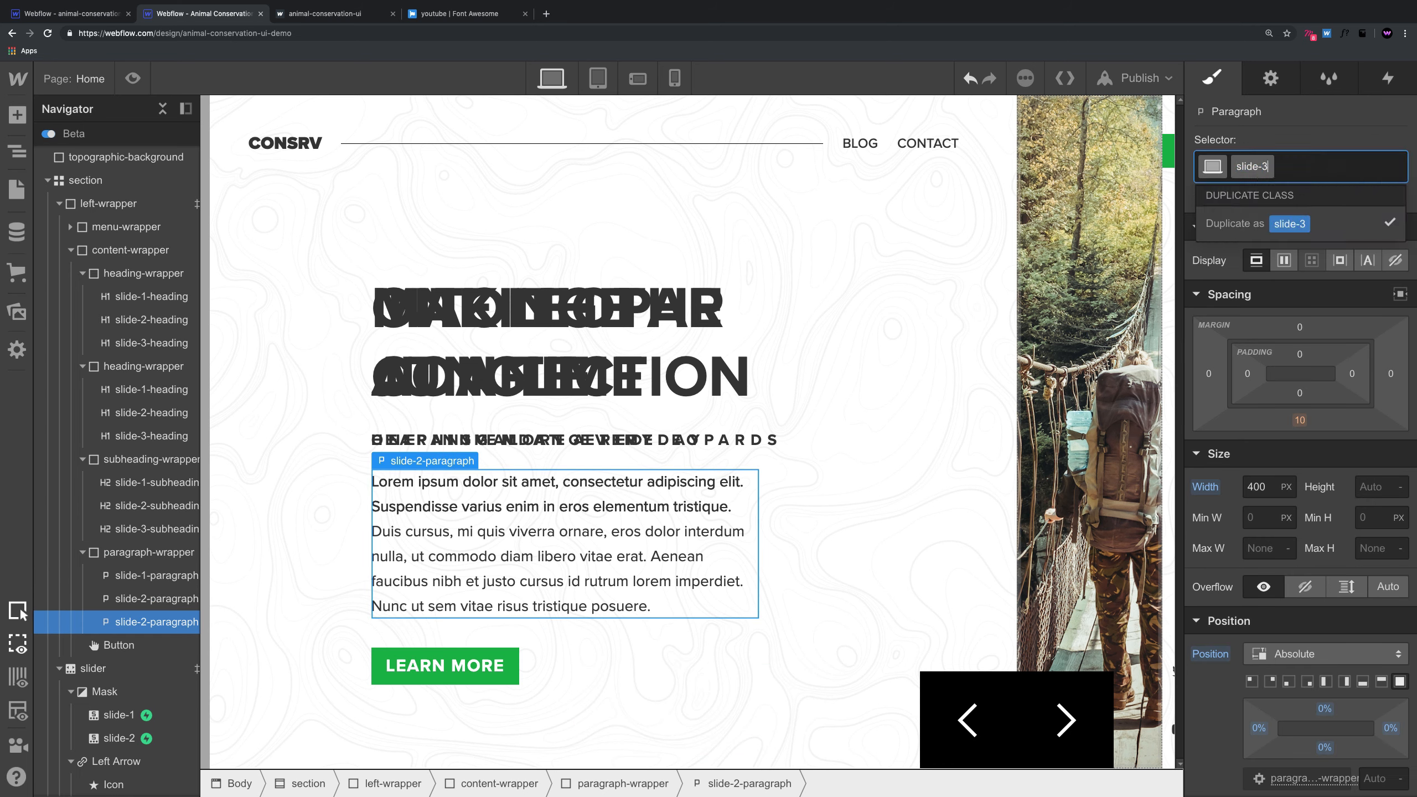
text(-paragraph)
key(Return)
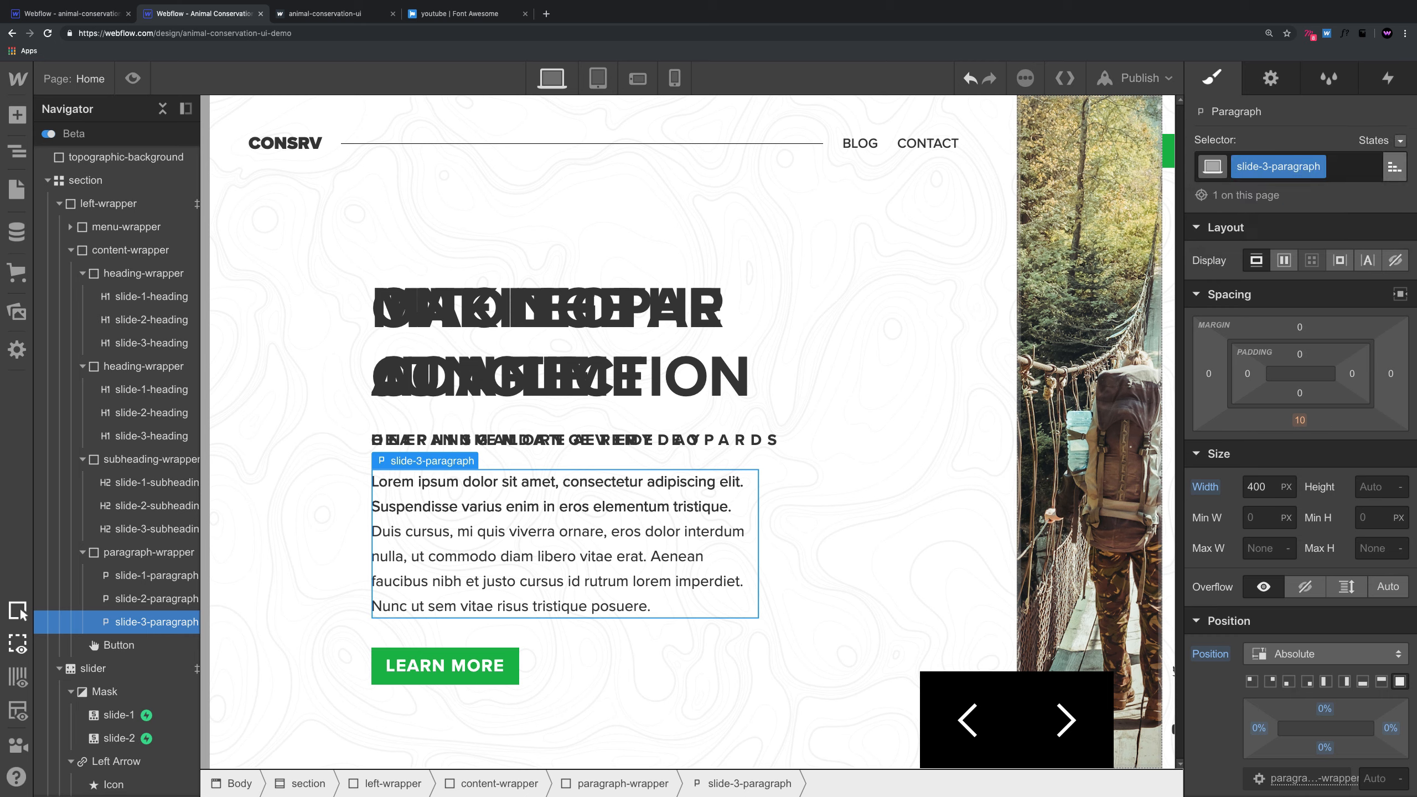
Step: Copy the lorem ipsum text in slide-3-paragraph and paste a second copy after it in the same paragraph
double_click(581, 539)
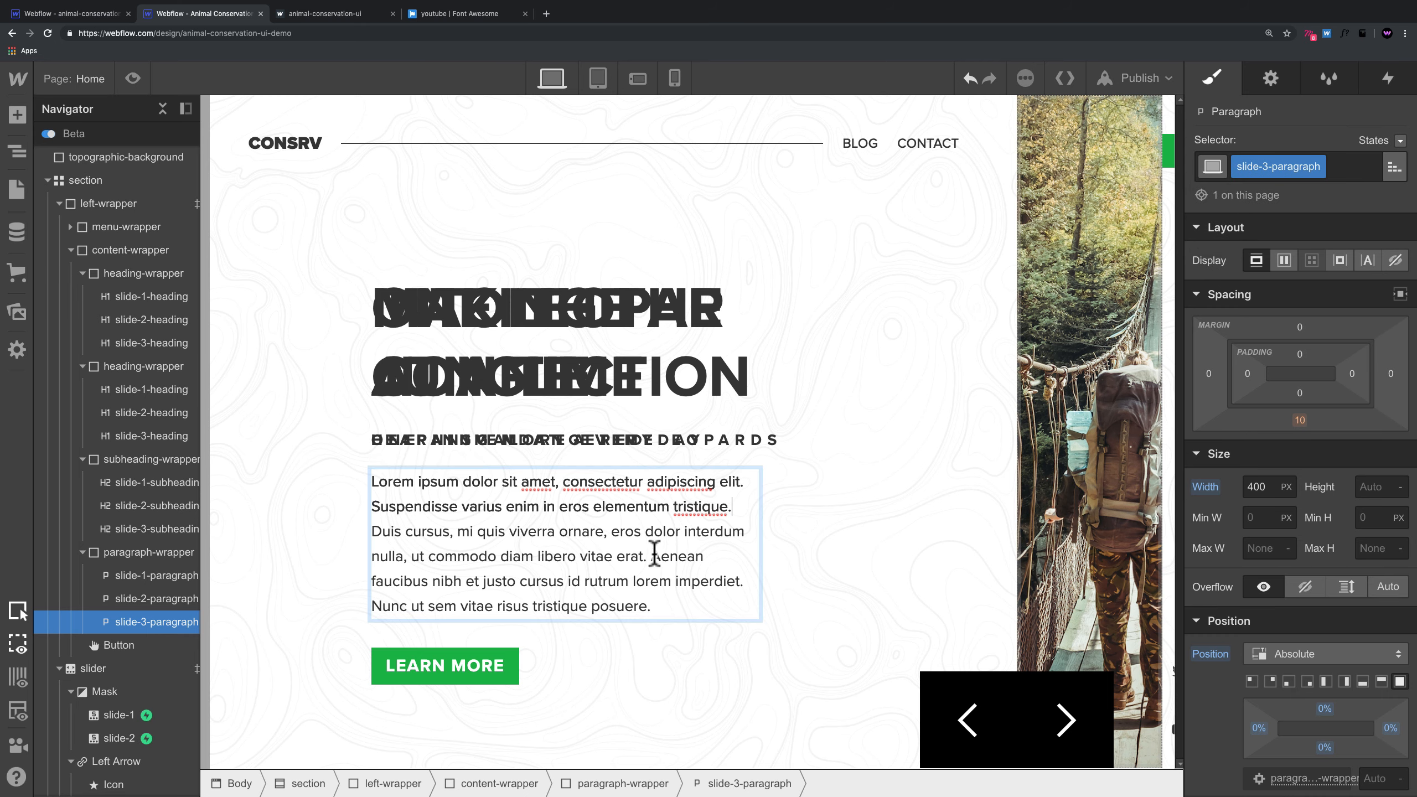
click(167, 622)
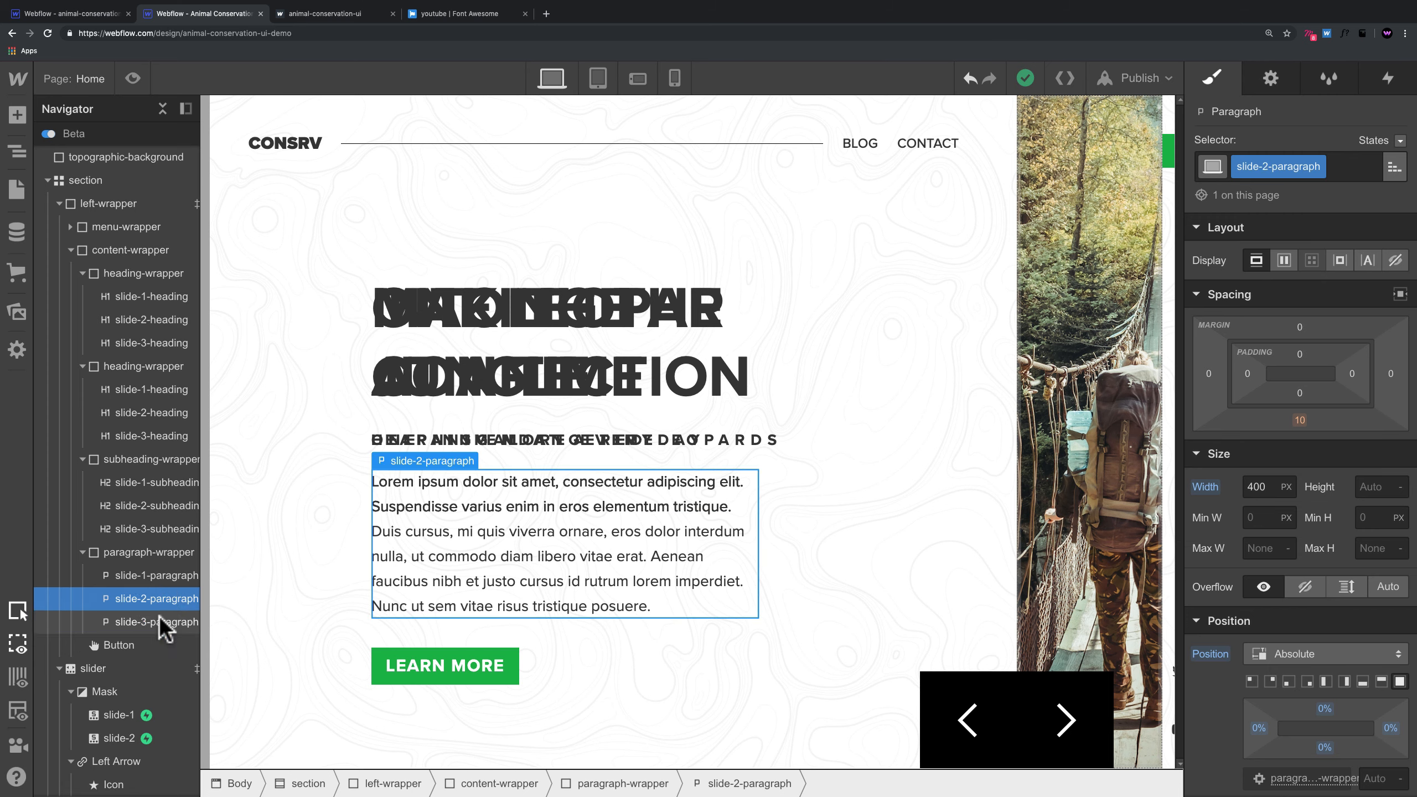
scroll(1283, 625, down, 1)
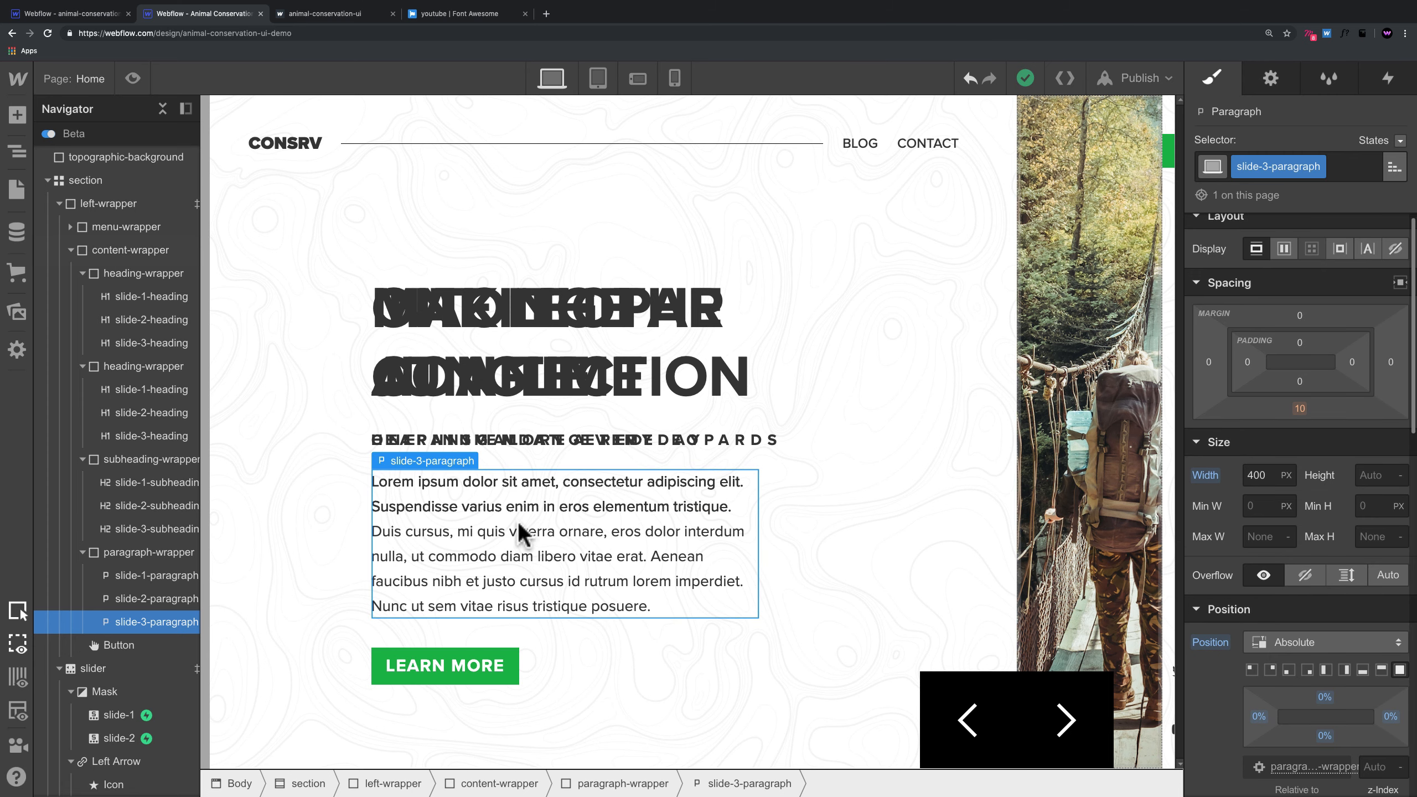
double_click(498, 516)
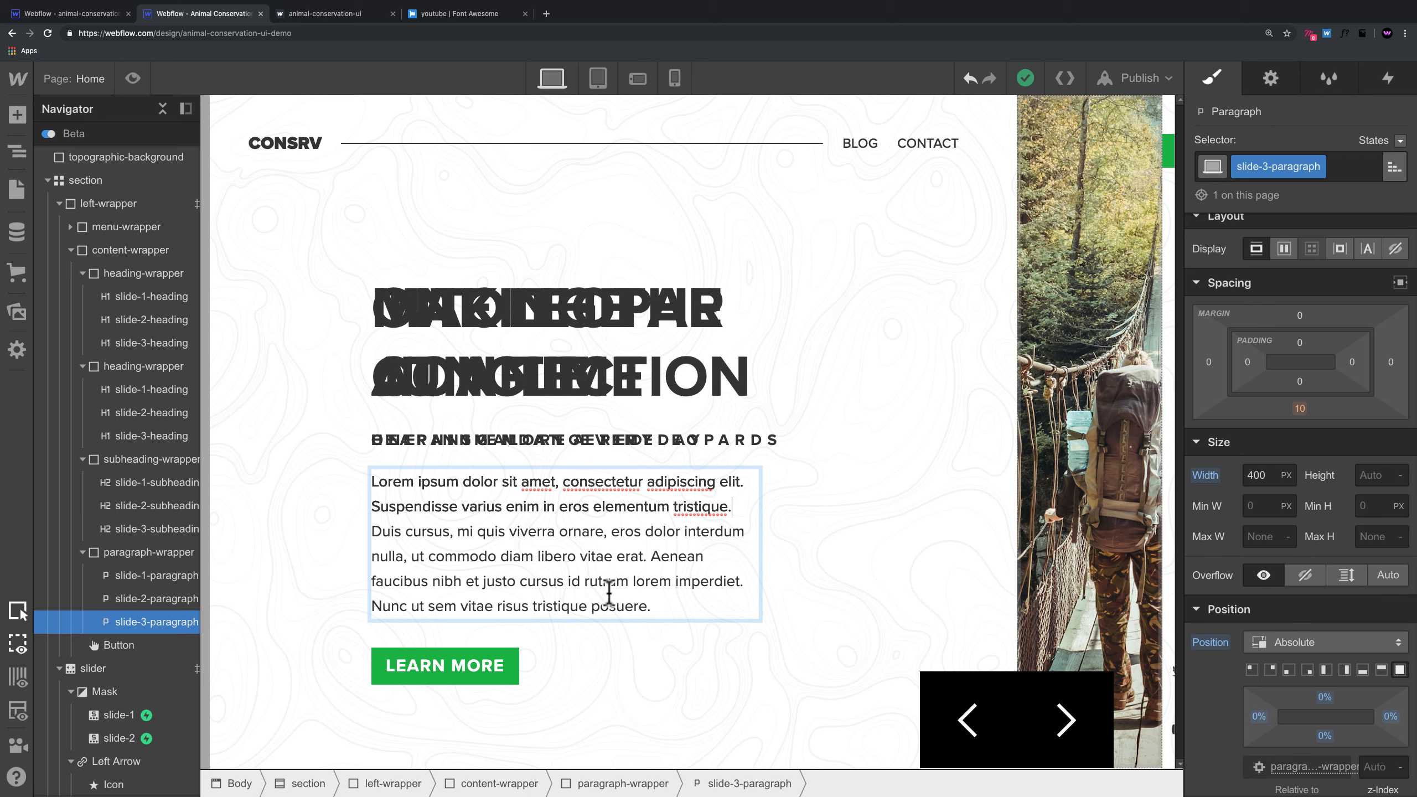
key(Escape)
drag(730, 510, 394, 475)
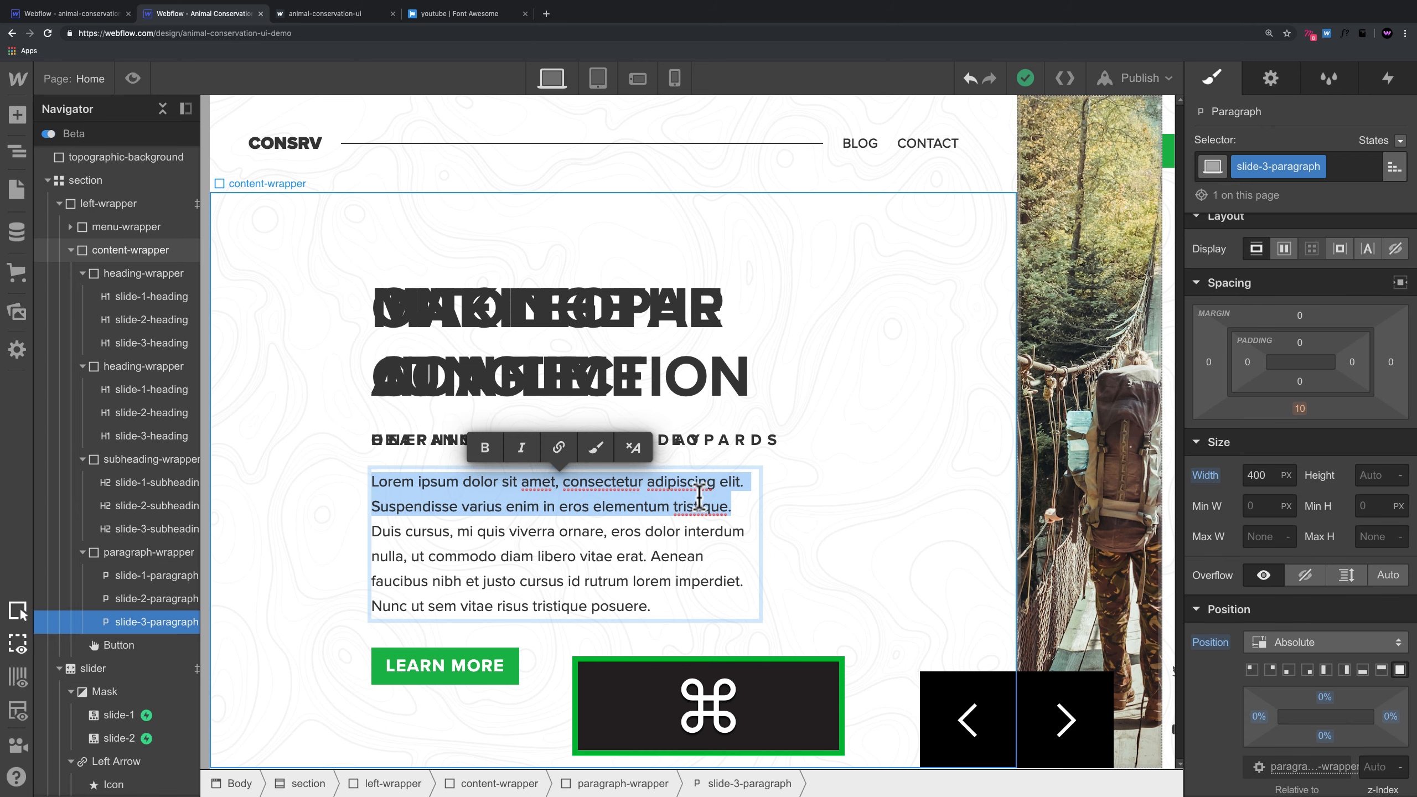
key(super+c)
click(745, 506)
key(super+space)
key(super+v)
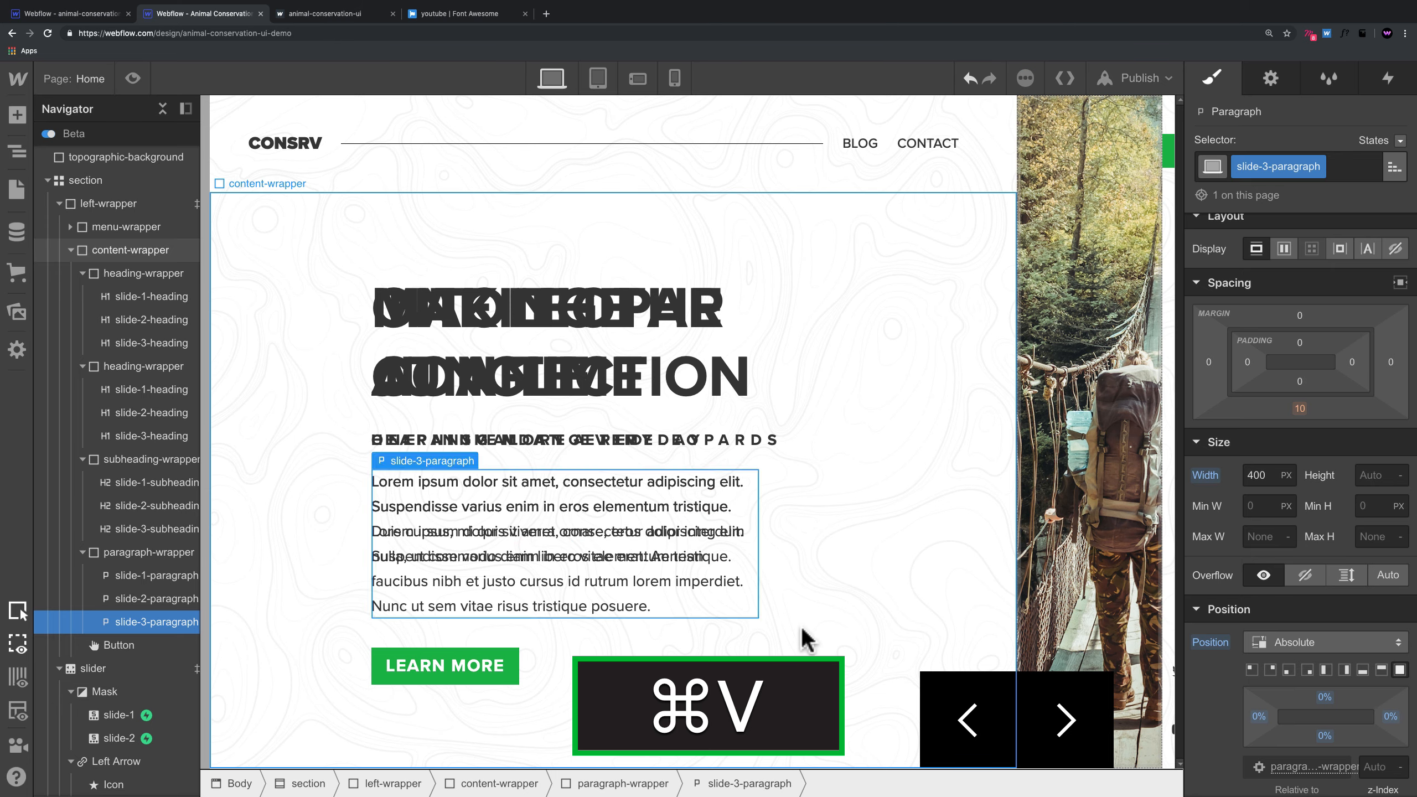
click(807, 634)
Step: Preview the page and advance the slider to check how the overlapping slide text animates
click(140, 73)
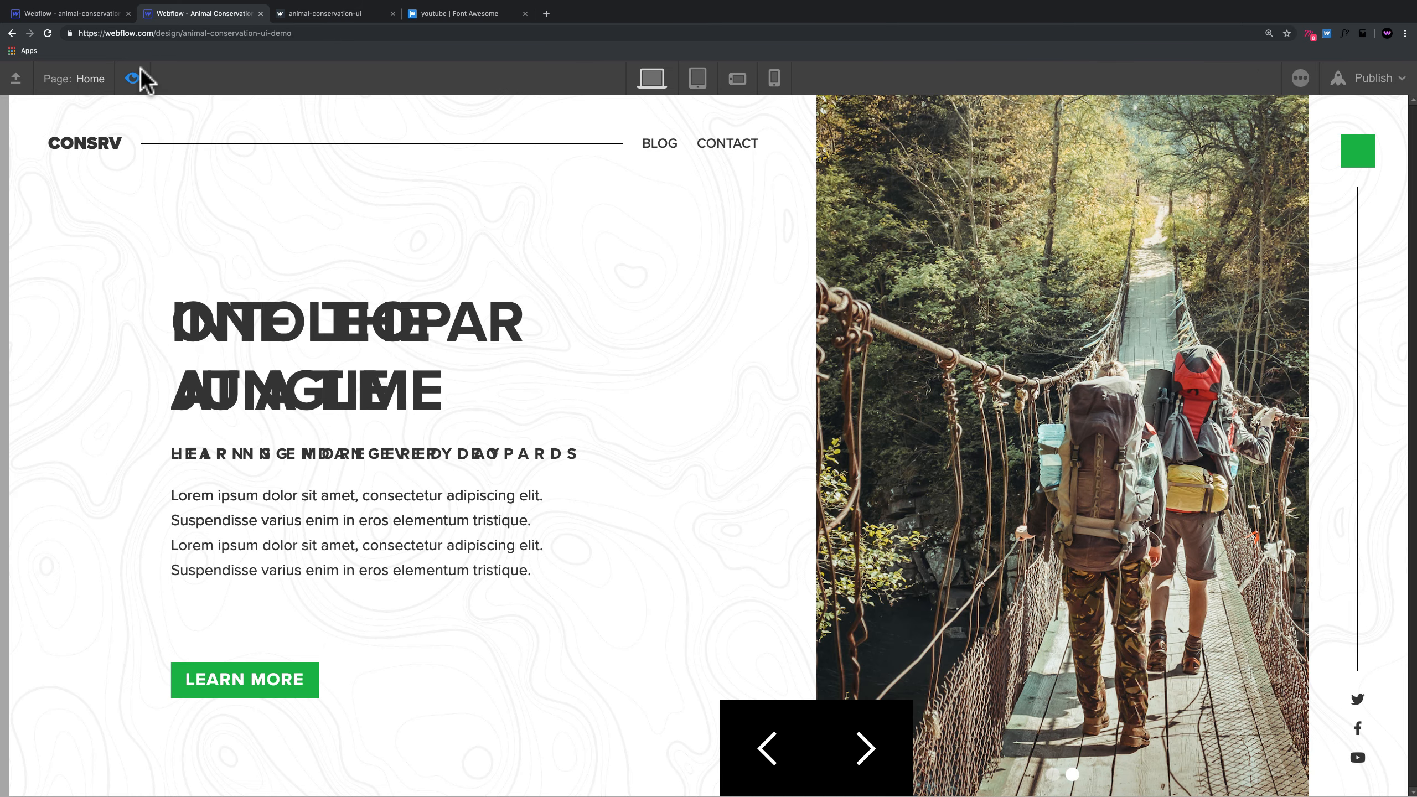
click(869, 742)
click(870, 743)
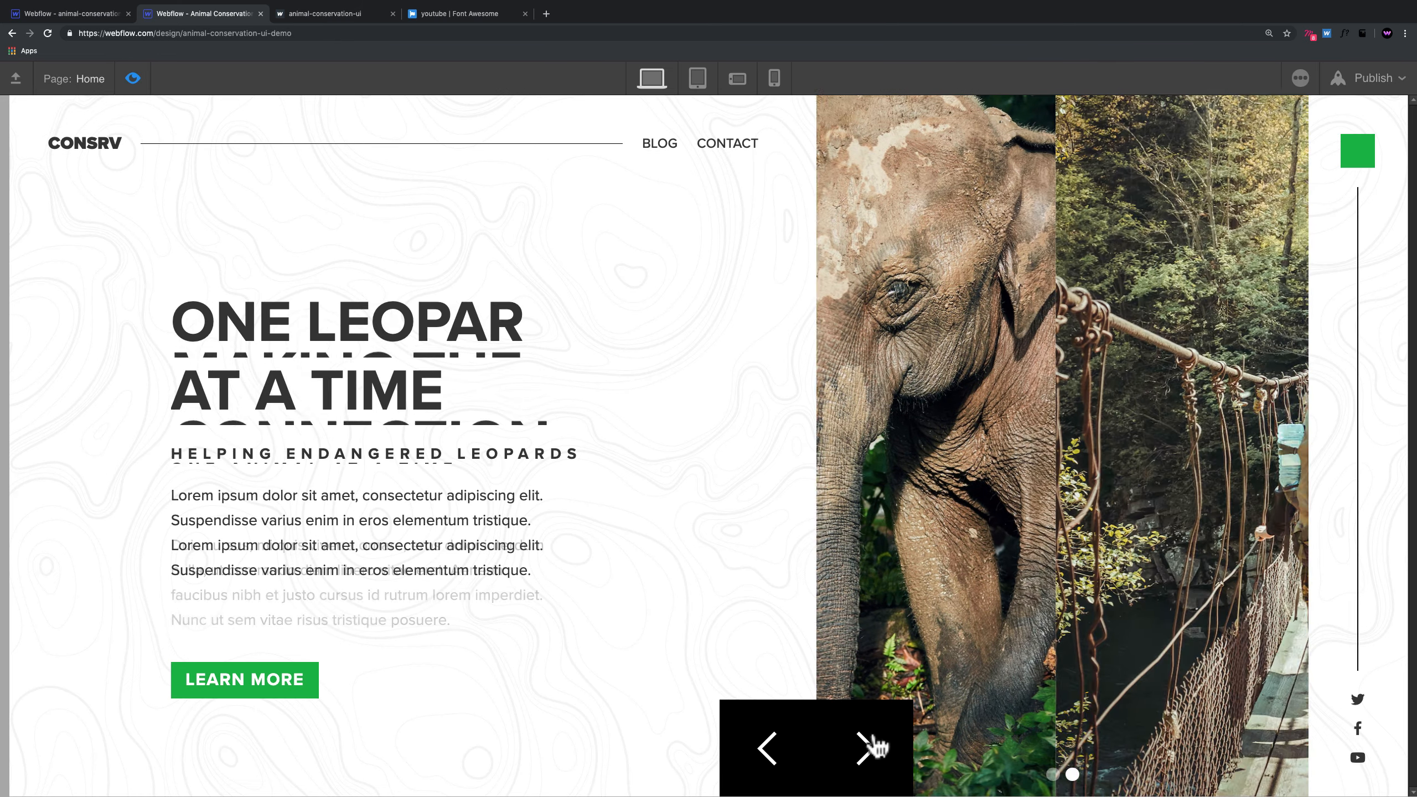
click(133, 78)
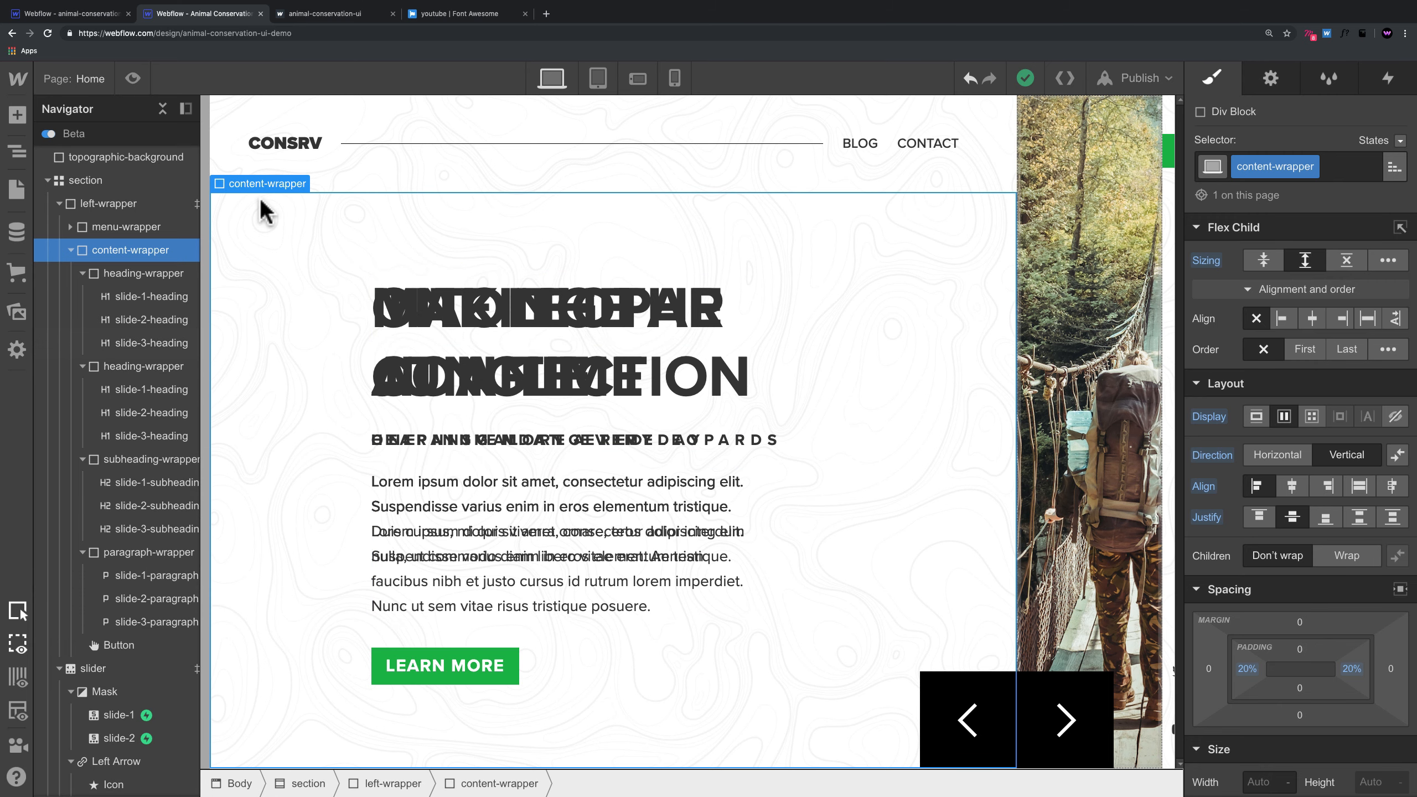
click(133, 78)
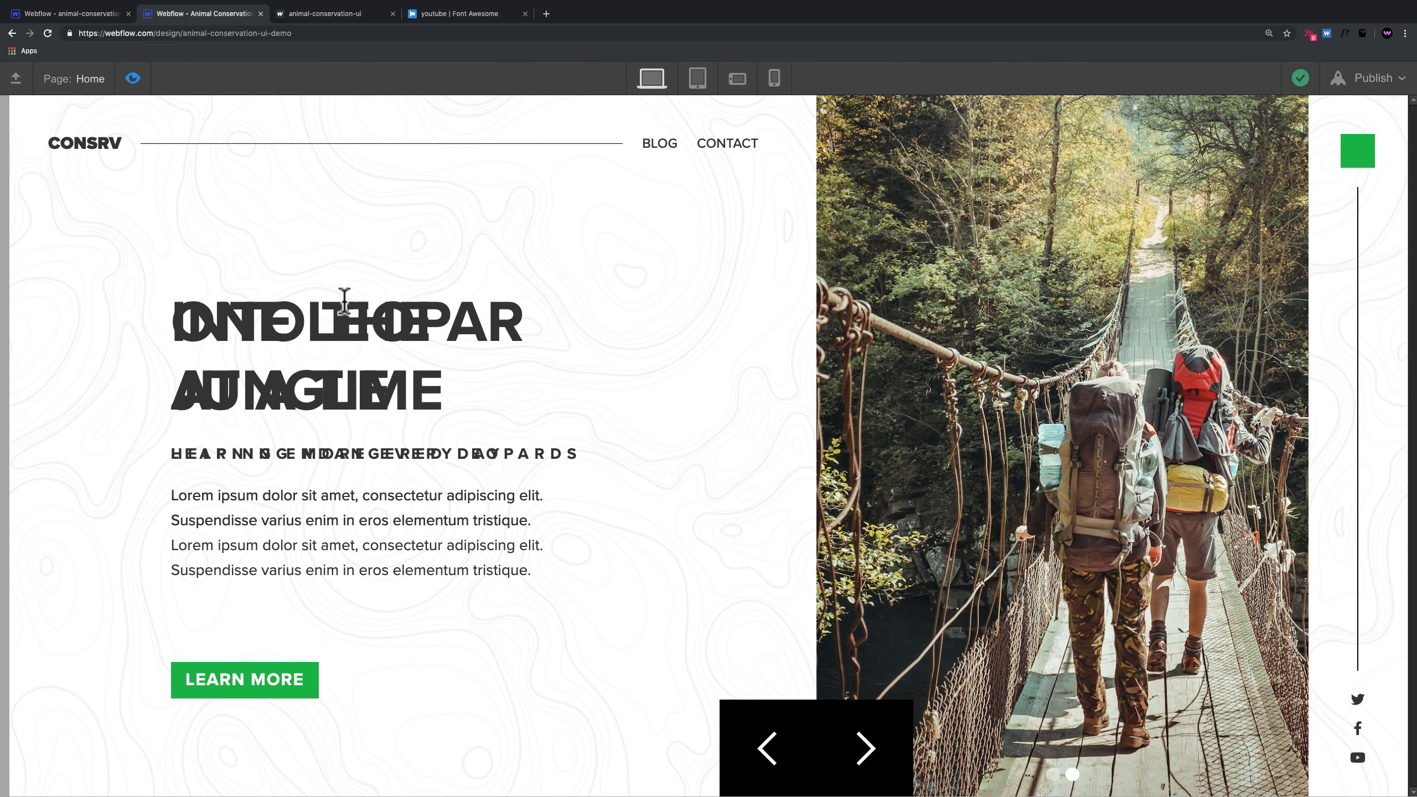
click(132, 78)
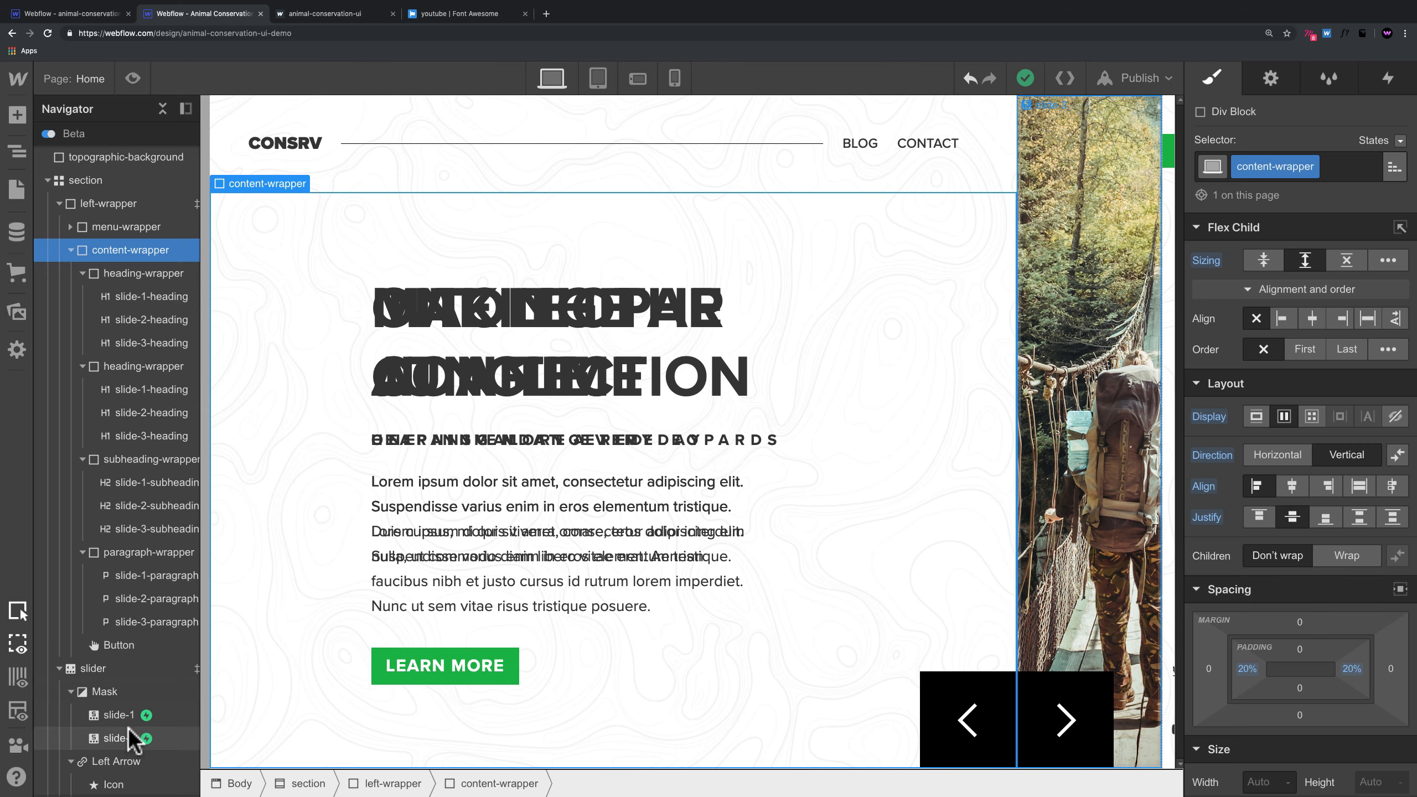
Step: Add a third slide to the slider and show the new slide's style settings
click(126, 669)
scroll(126, 669, down, 1)
click(129, 664)
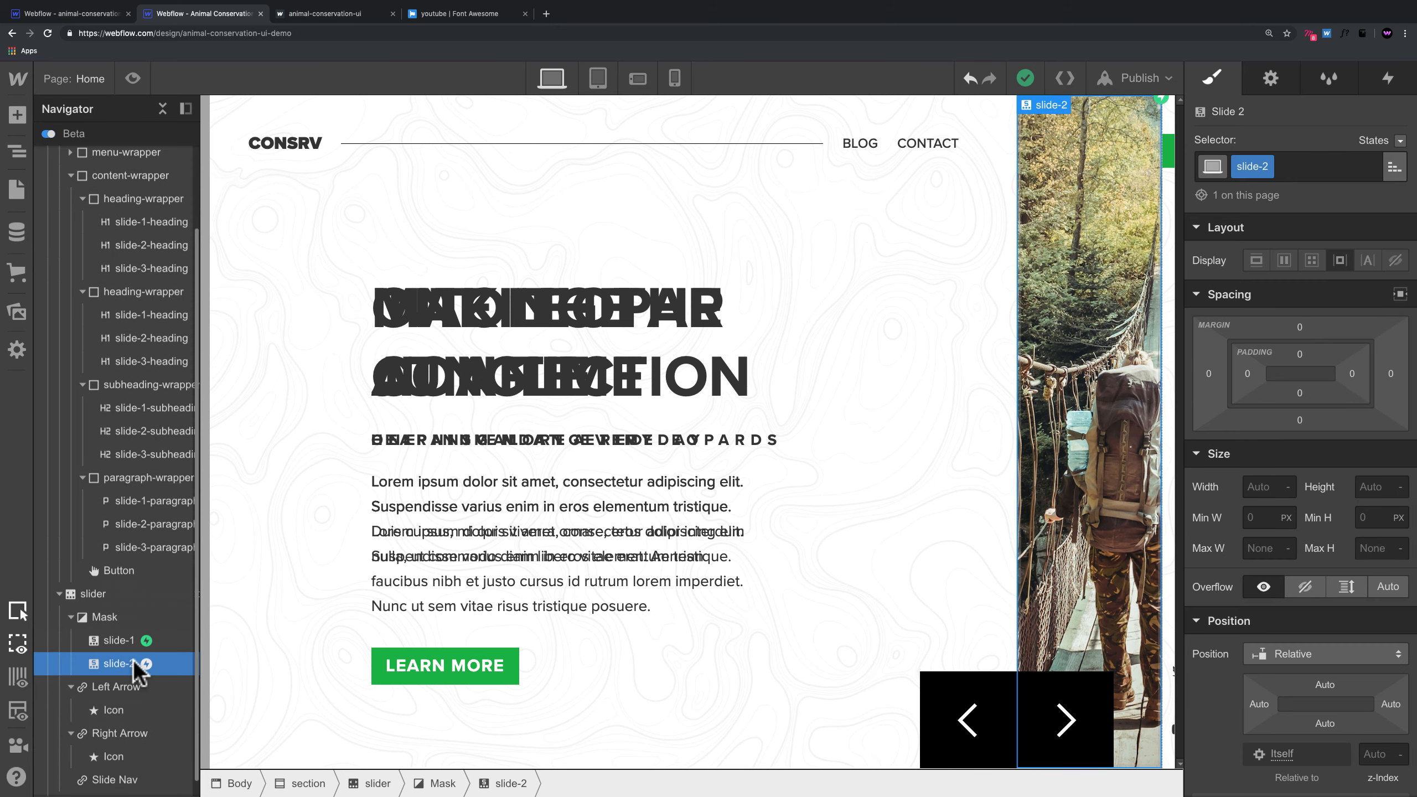
key(super+c)
click(122, 596)
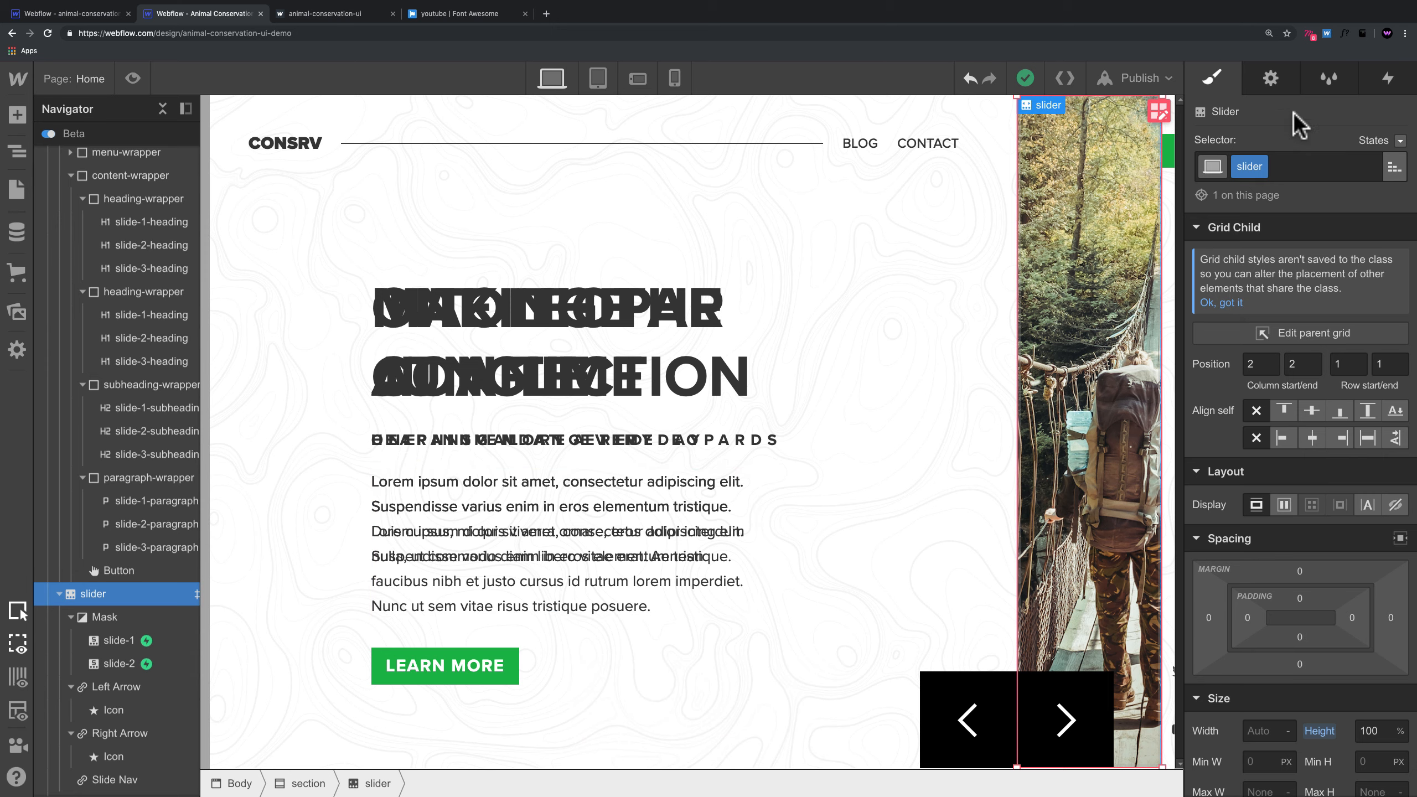
click(1272, 79)
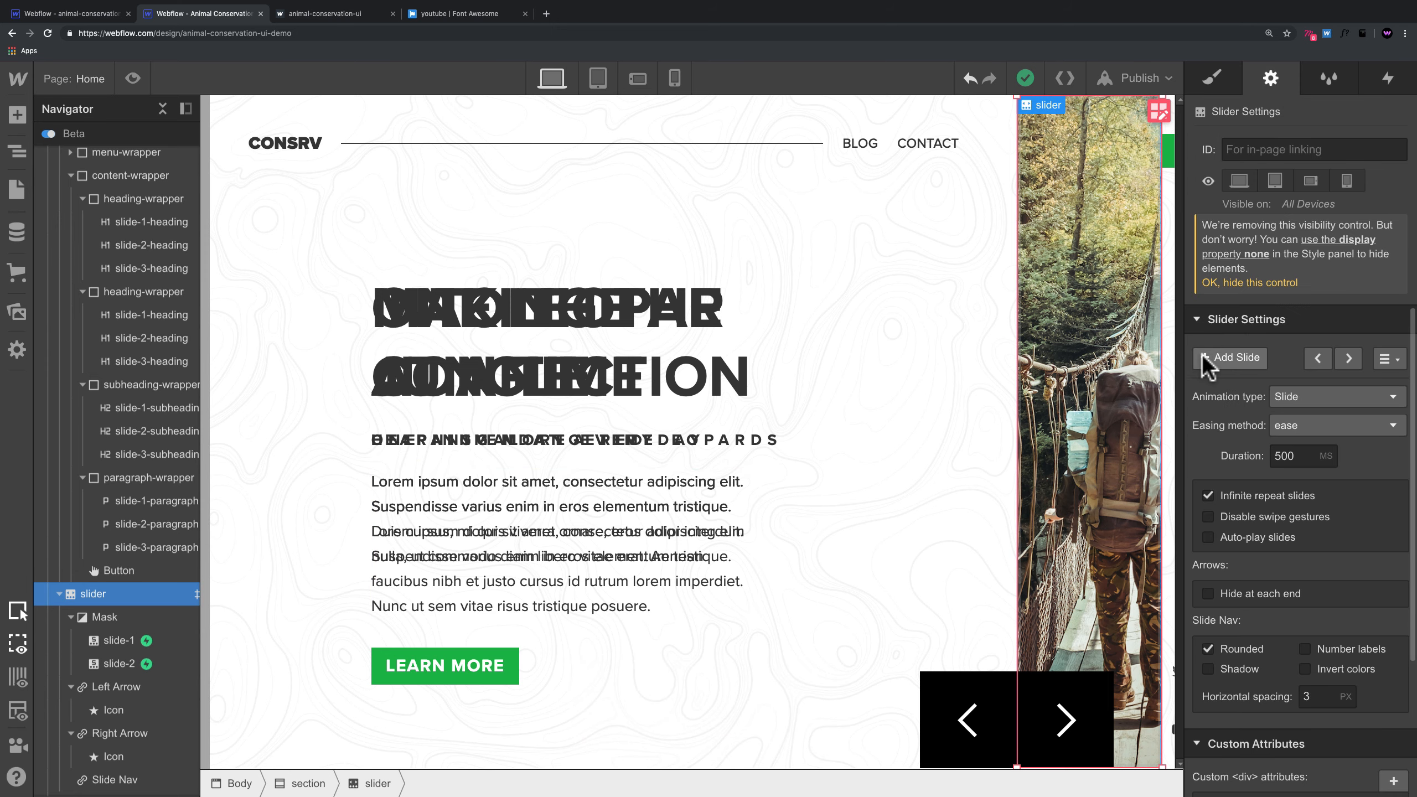
click(1221, 358)
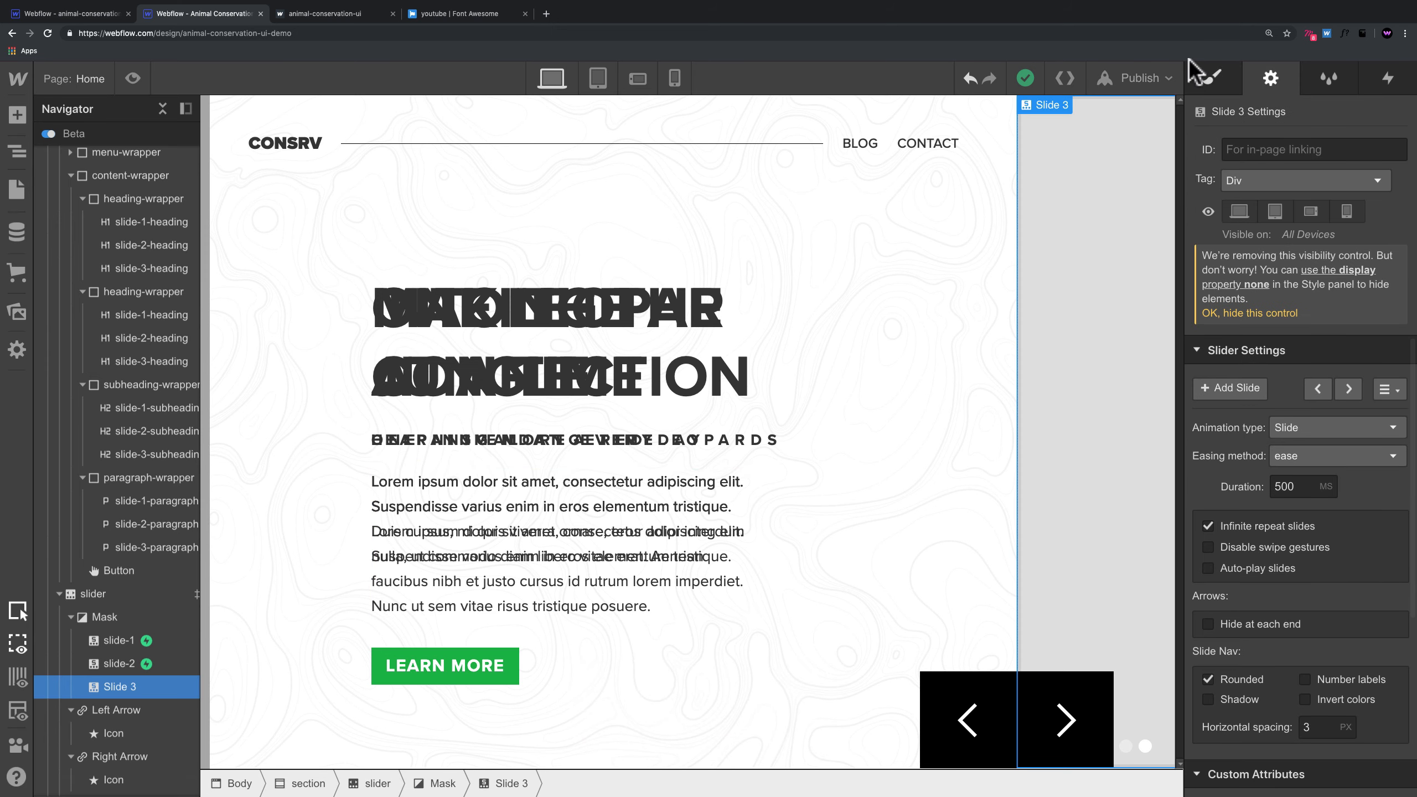
click(1212, 78)
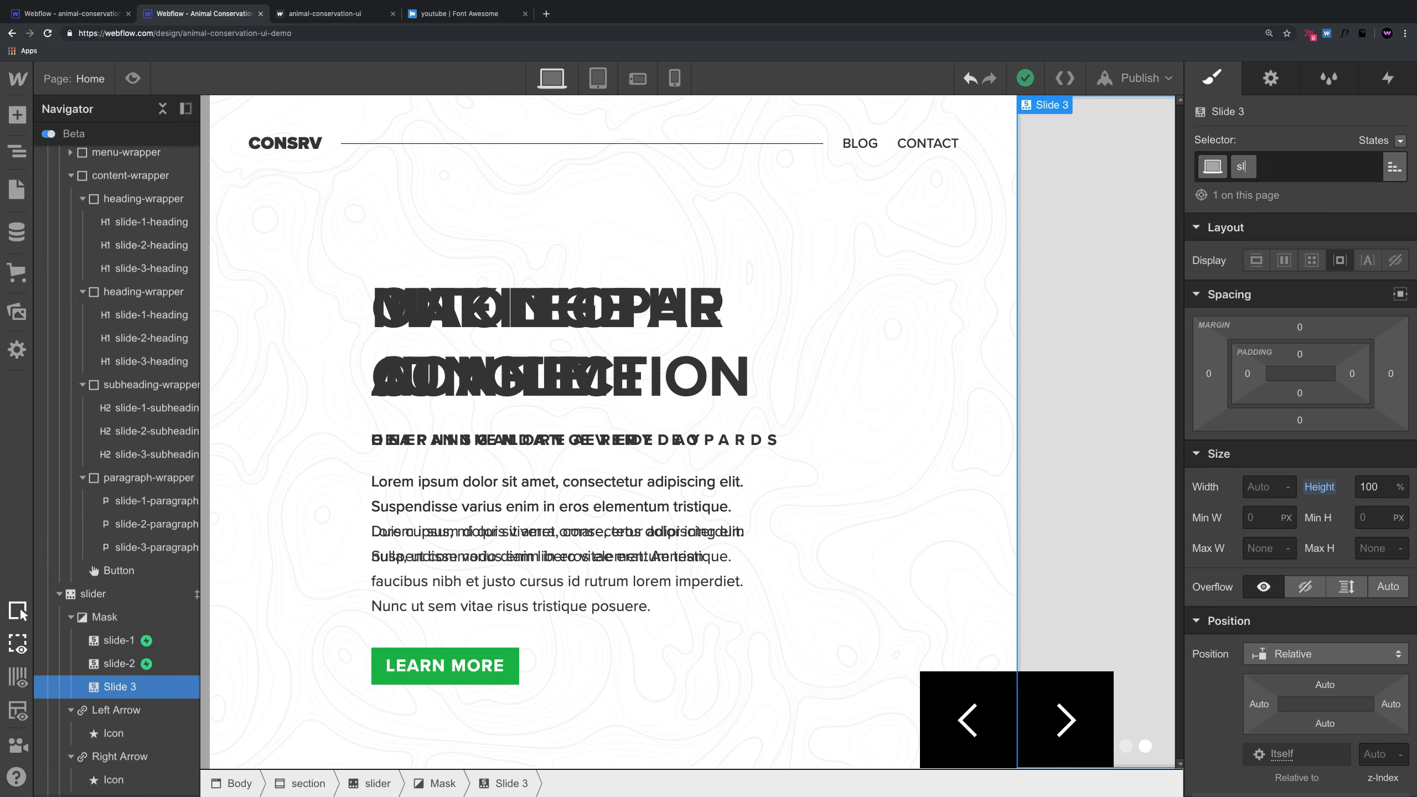
text(slide-3)
key(Return)
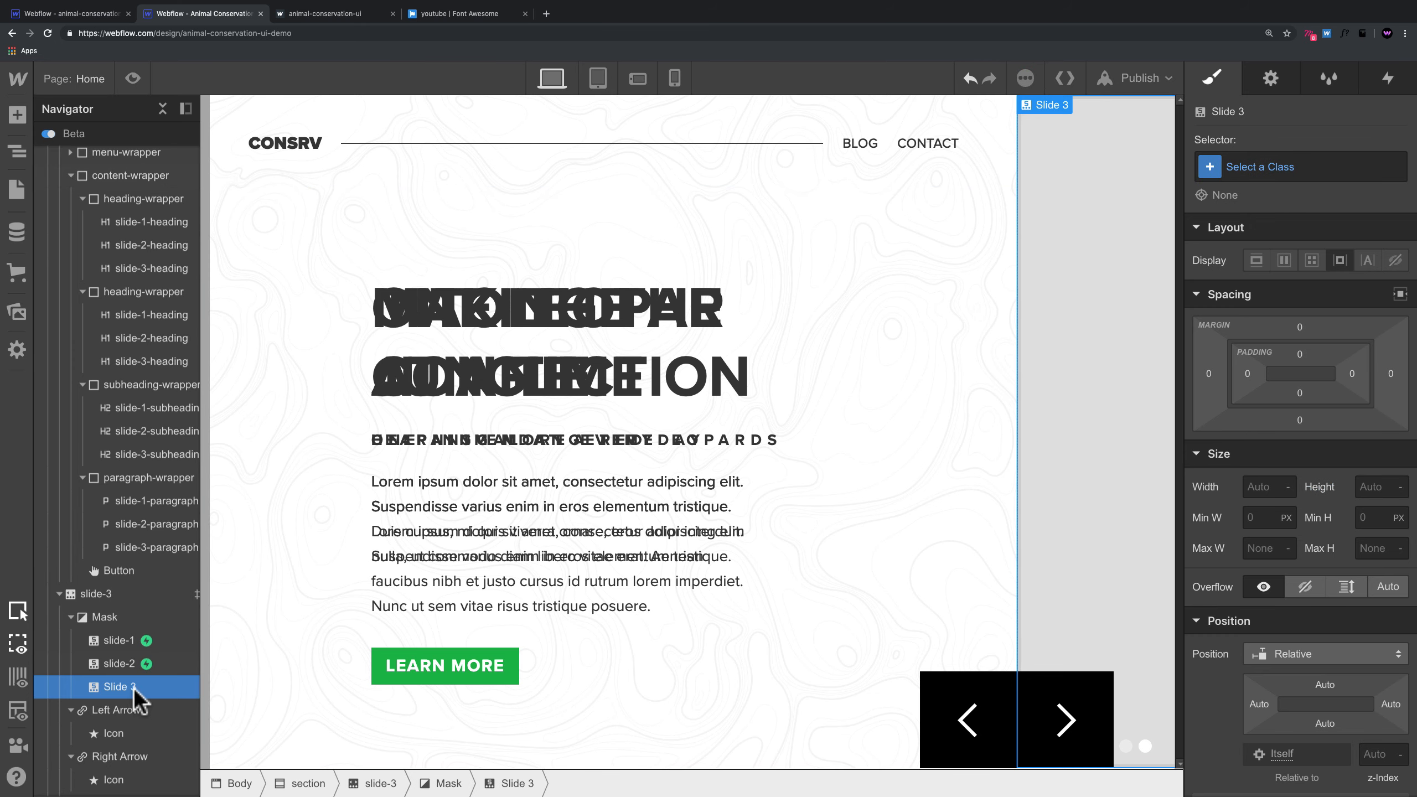
key(super+z)
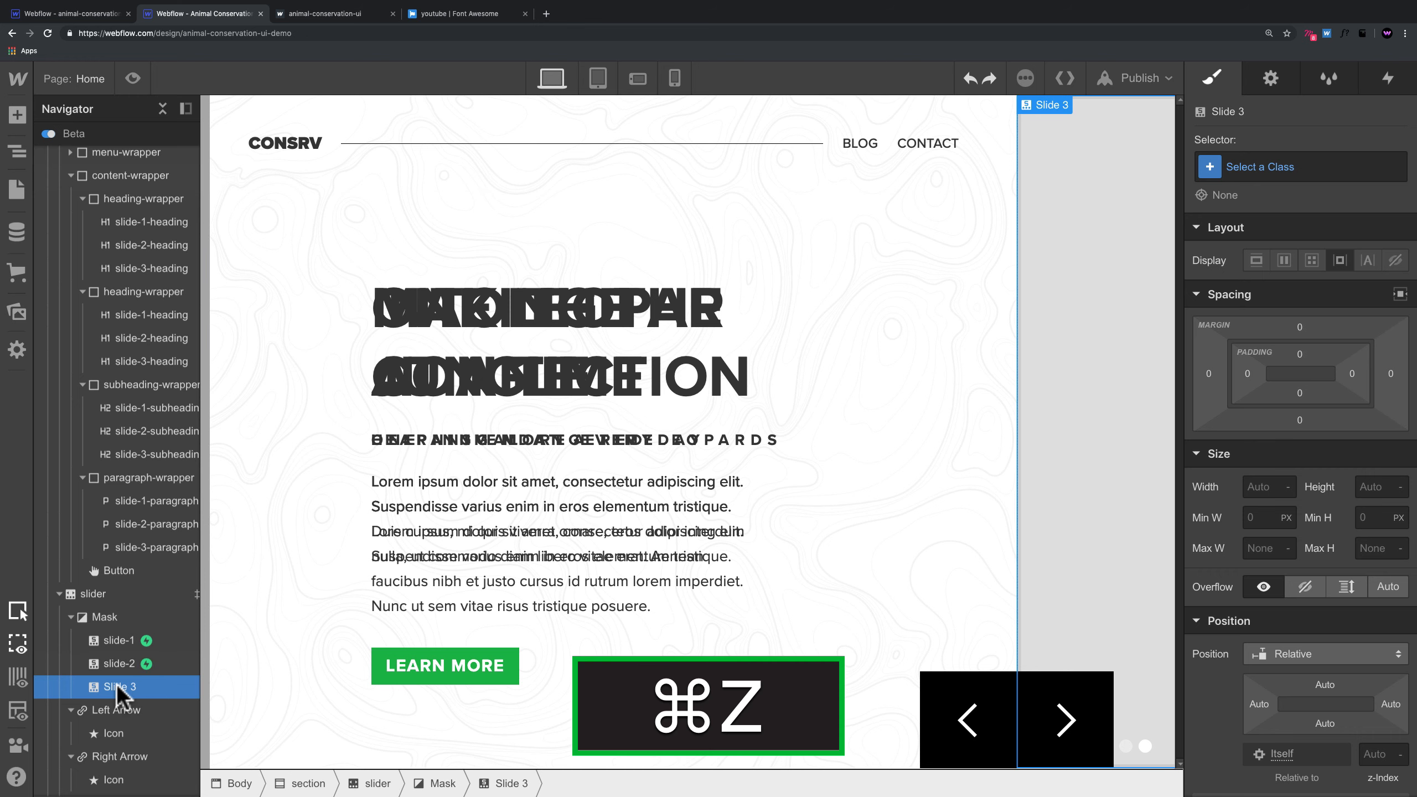
Step: Assign the class slide-3 to the new third slide
click(1253, 166)
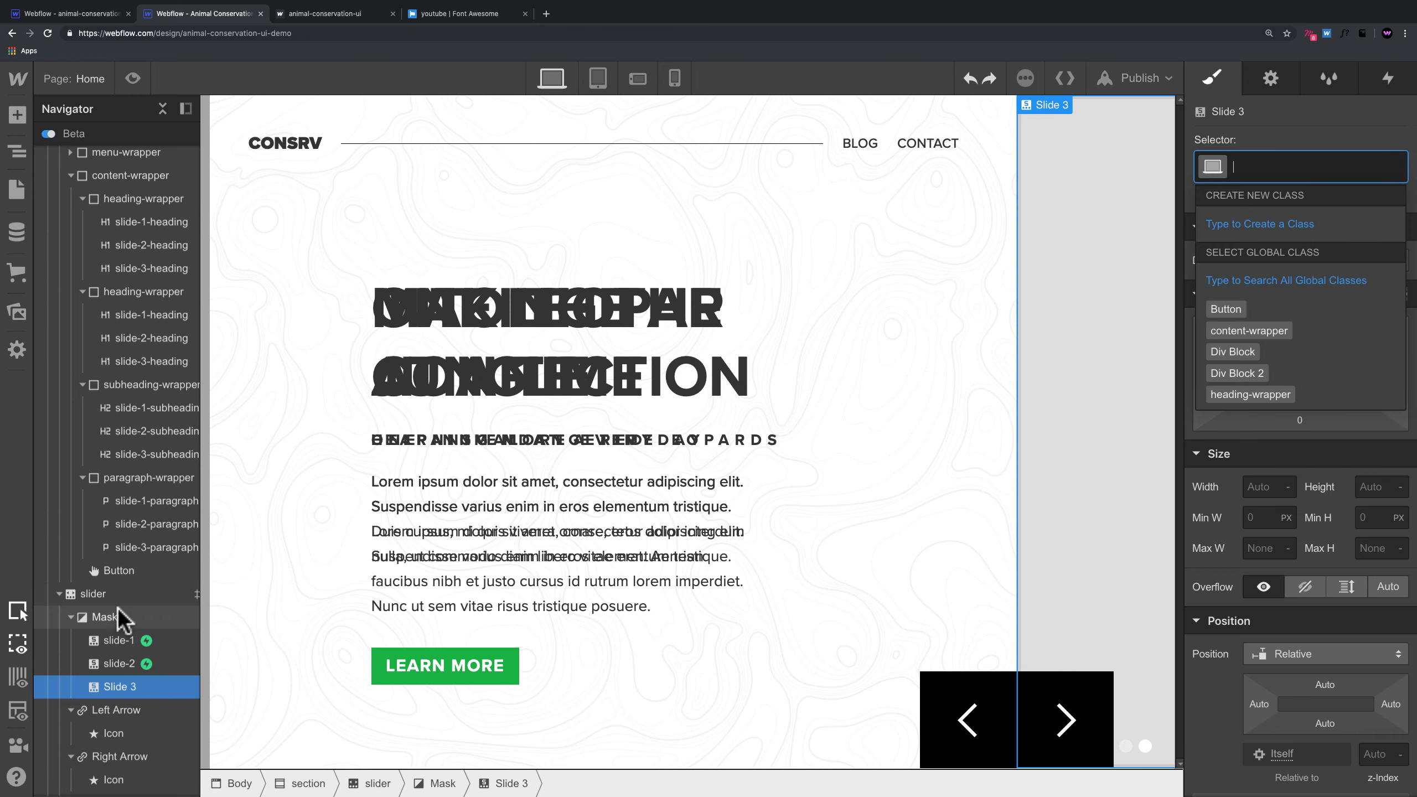
click(112, 664)
click(121, 686)
click(1243, 165)
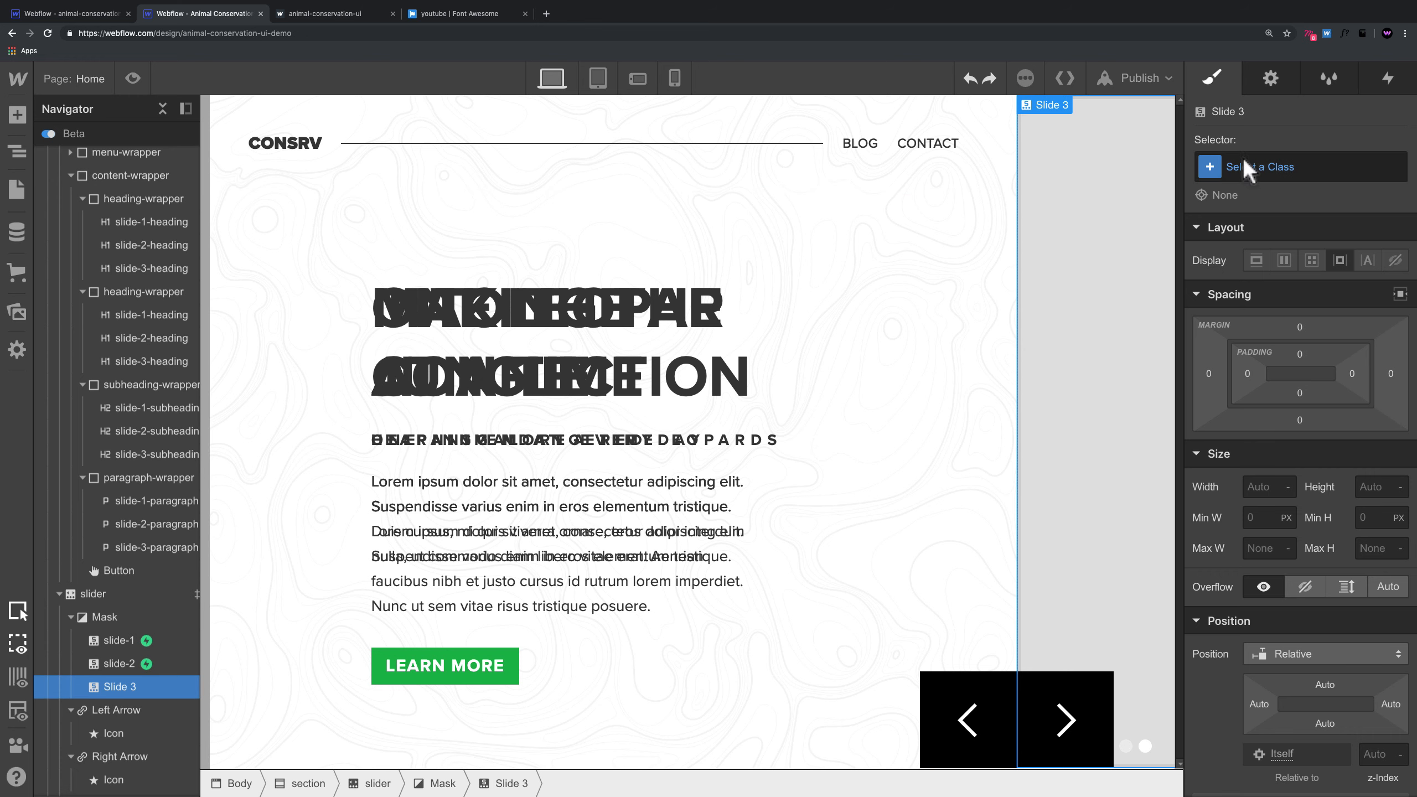
text(slide-3)
key(Return)
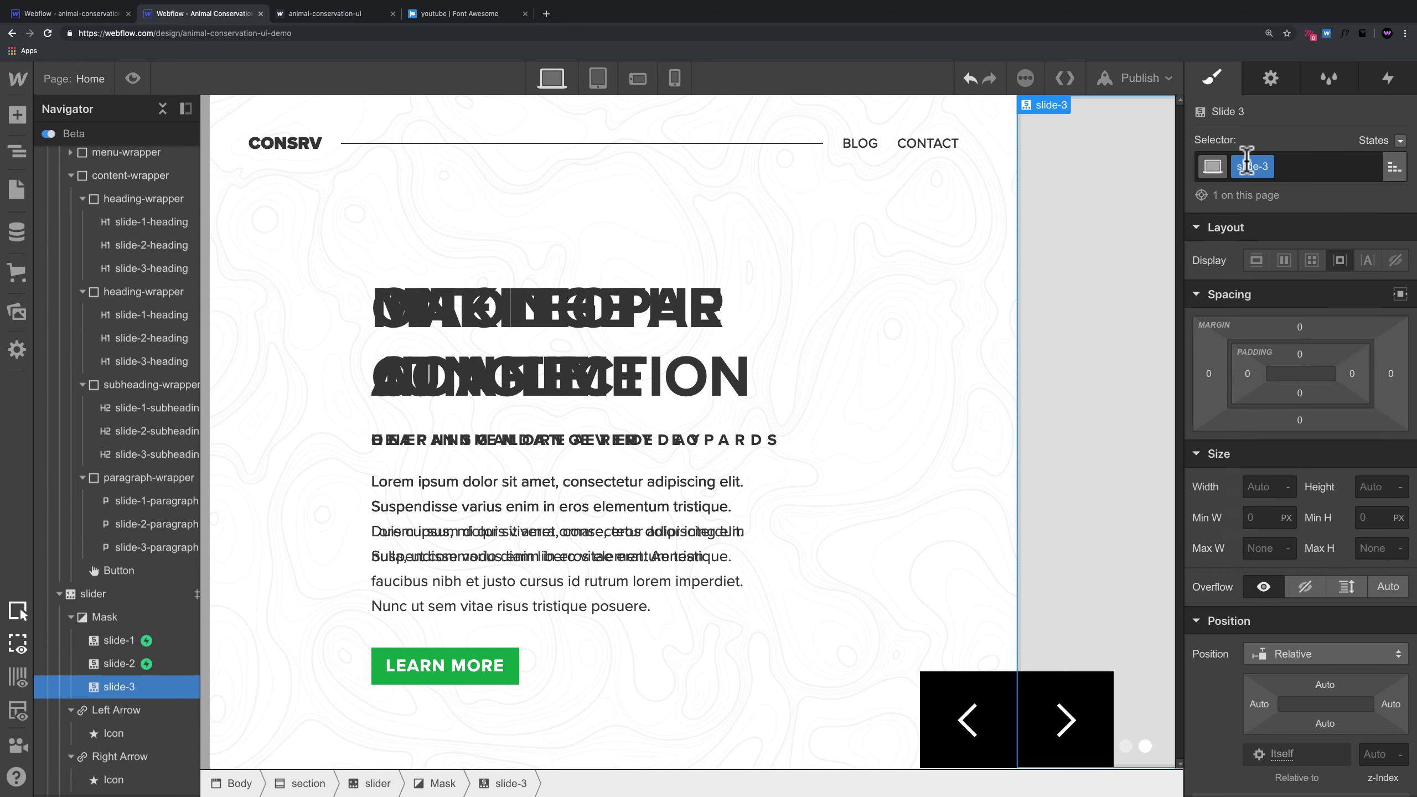
Step: Add a slider change trigger to slide-3 with Start an Animation as its slider in view action
click(1389, 78)
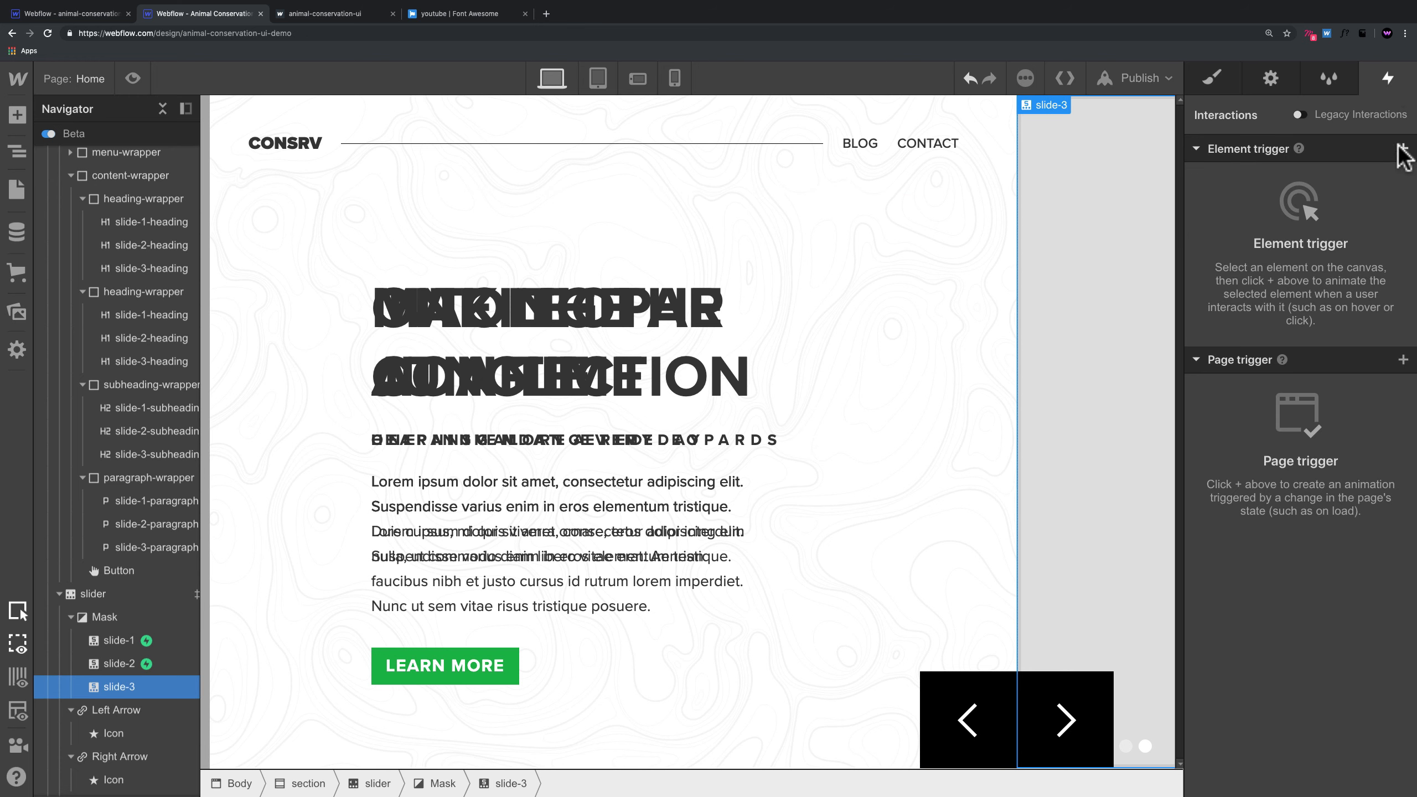
click(1402, 149)
click(1244, 341)
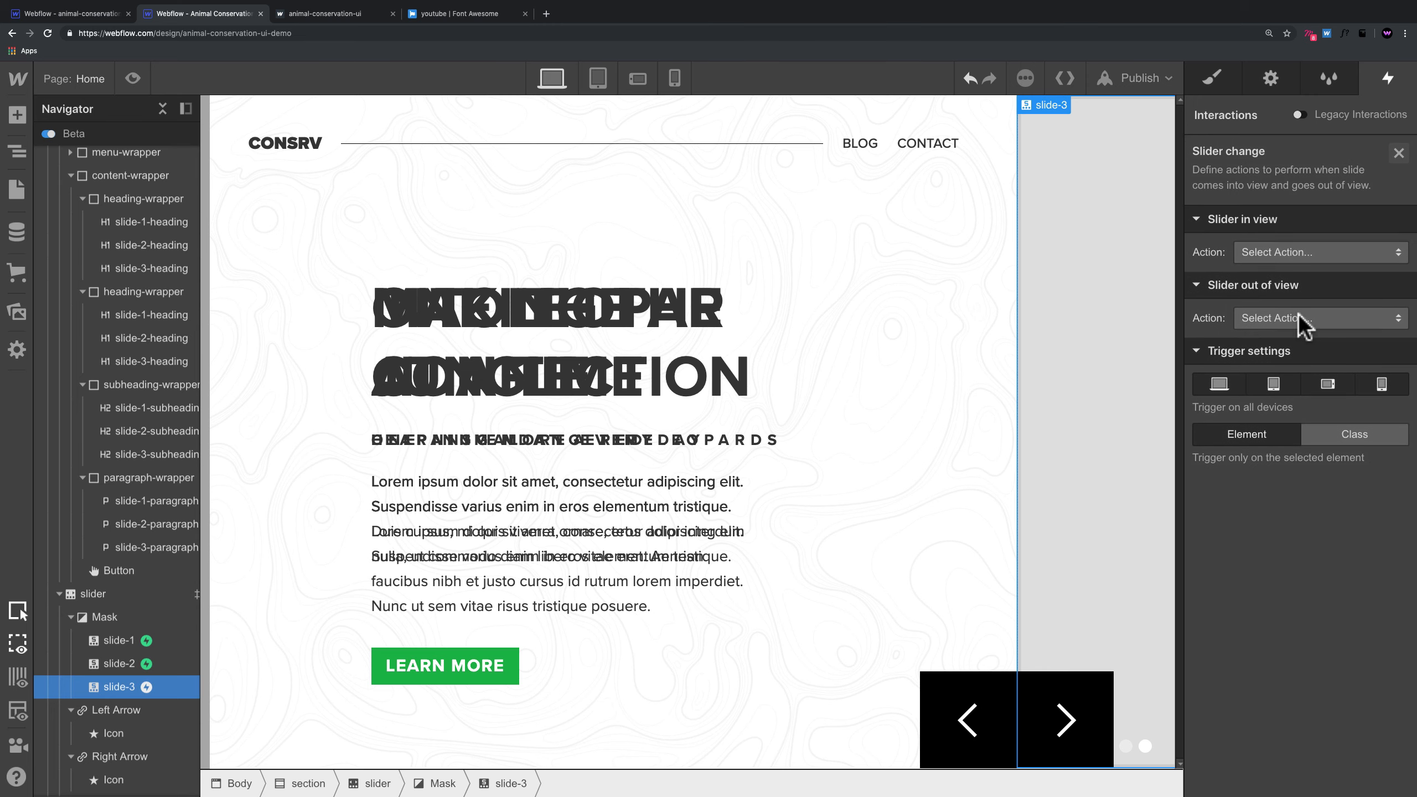
click(1283, 254)
click(1280, 291)
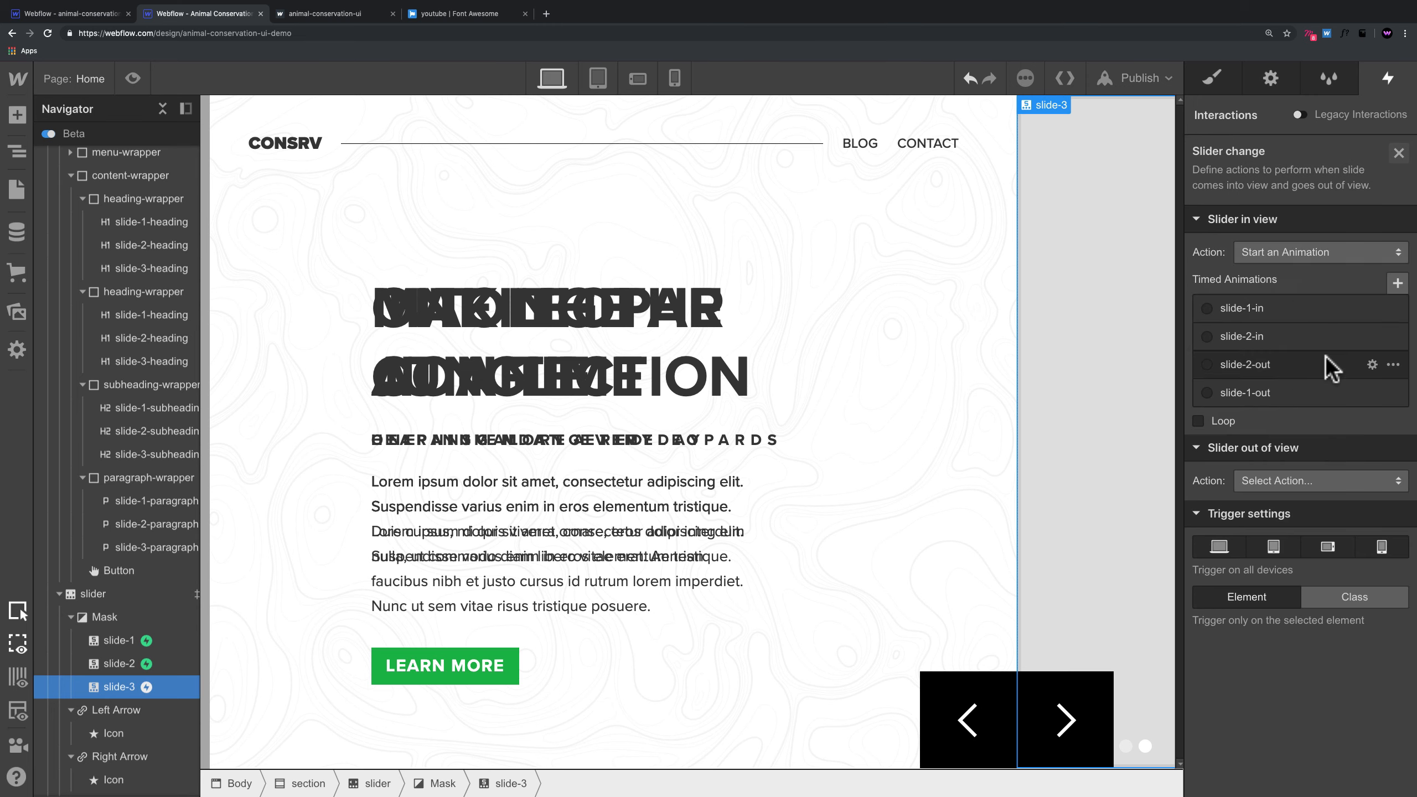
Step: Duplicate the slide-1-in timed animation and rename the copy slide-3-in
click(1395, 310)
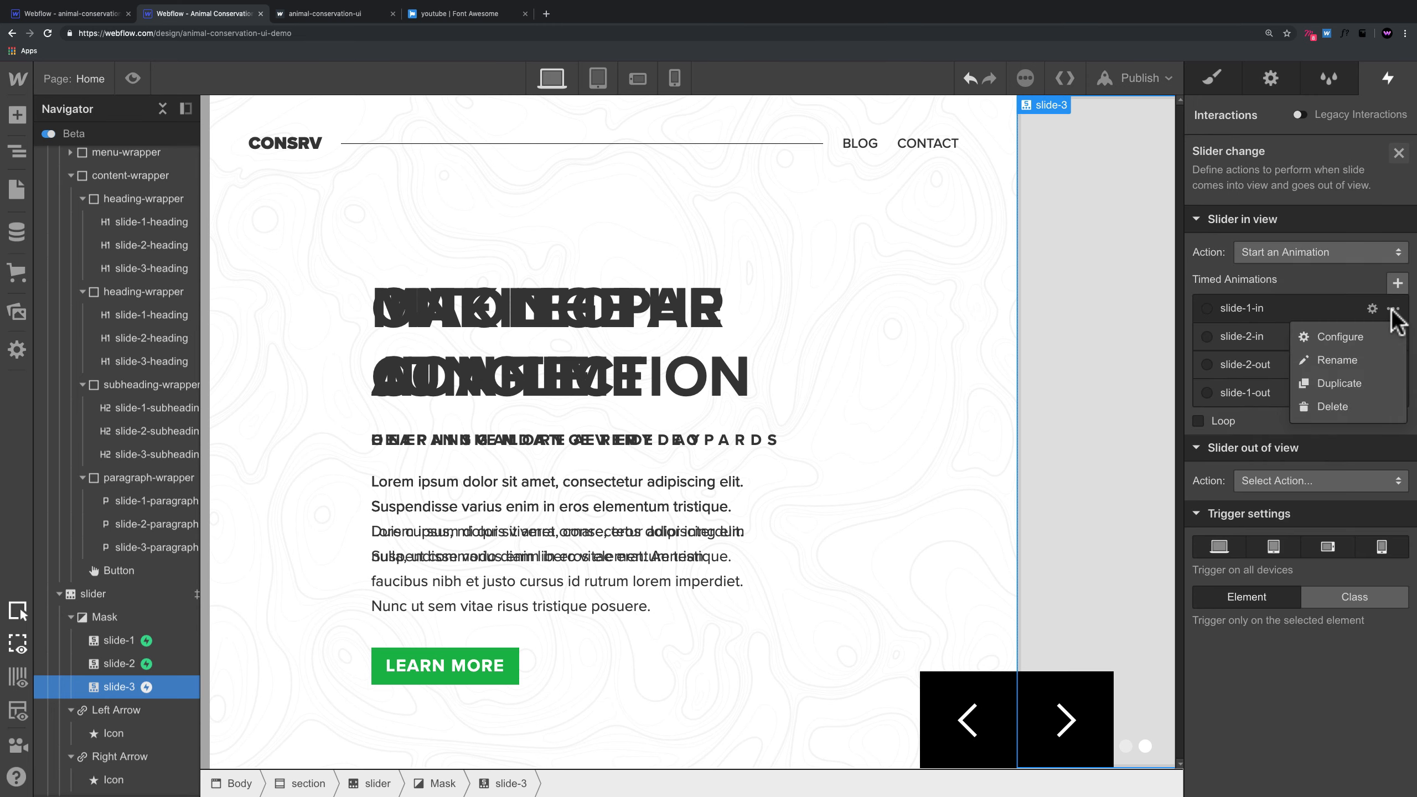
click(1355, 384)
click(1235, 342)
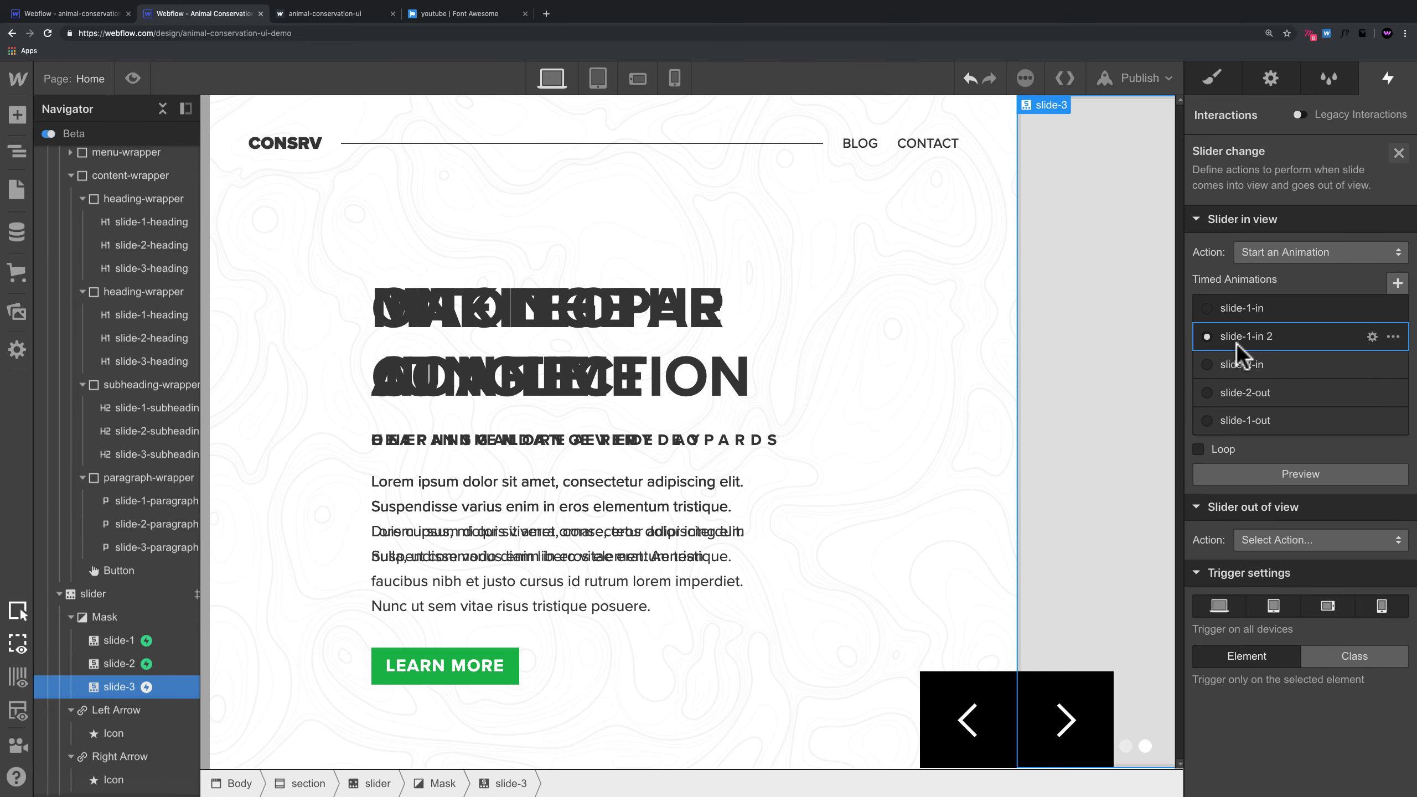
click(1372, 338)
click(1224, 152)
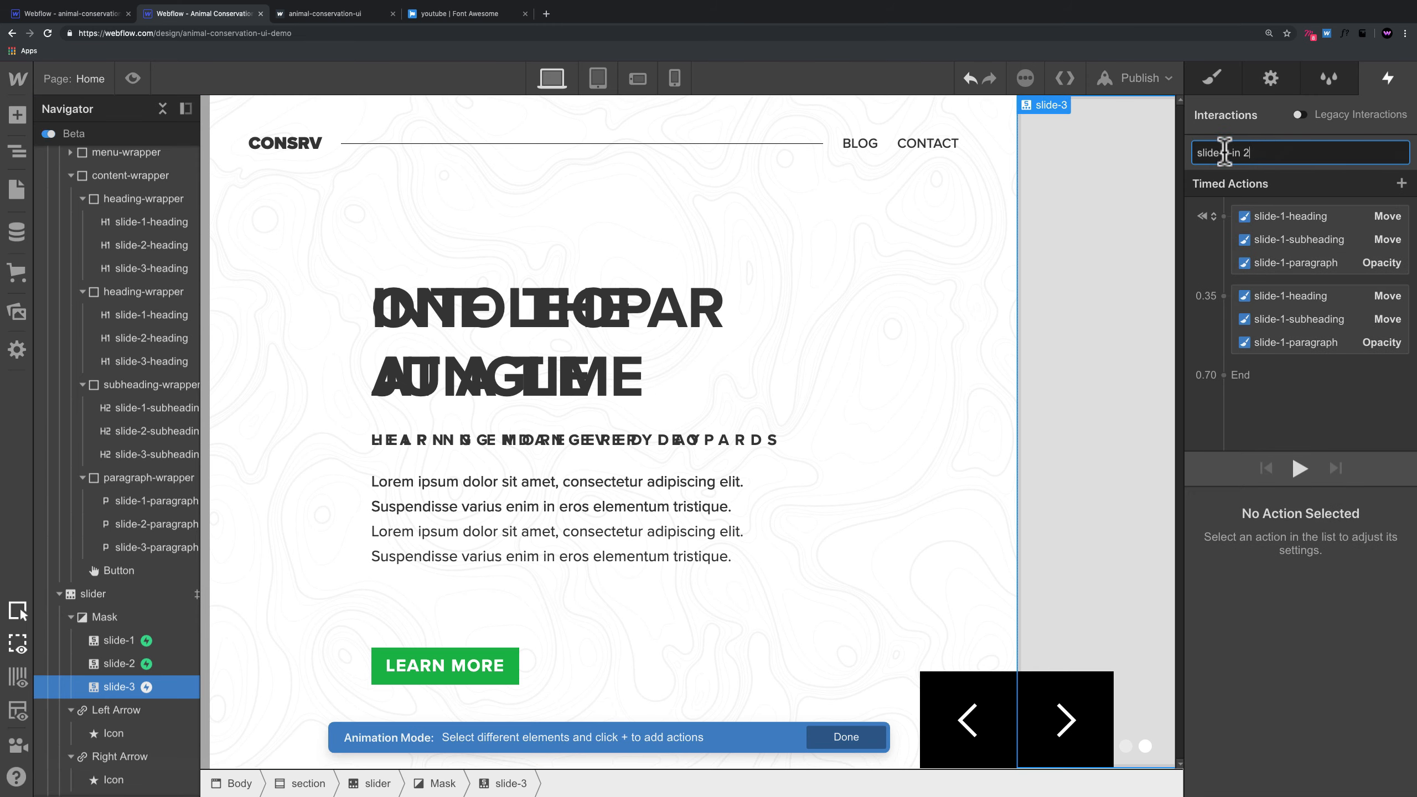
text(slide-3-in)
key(Return)
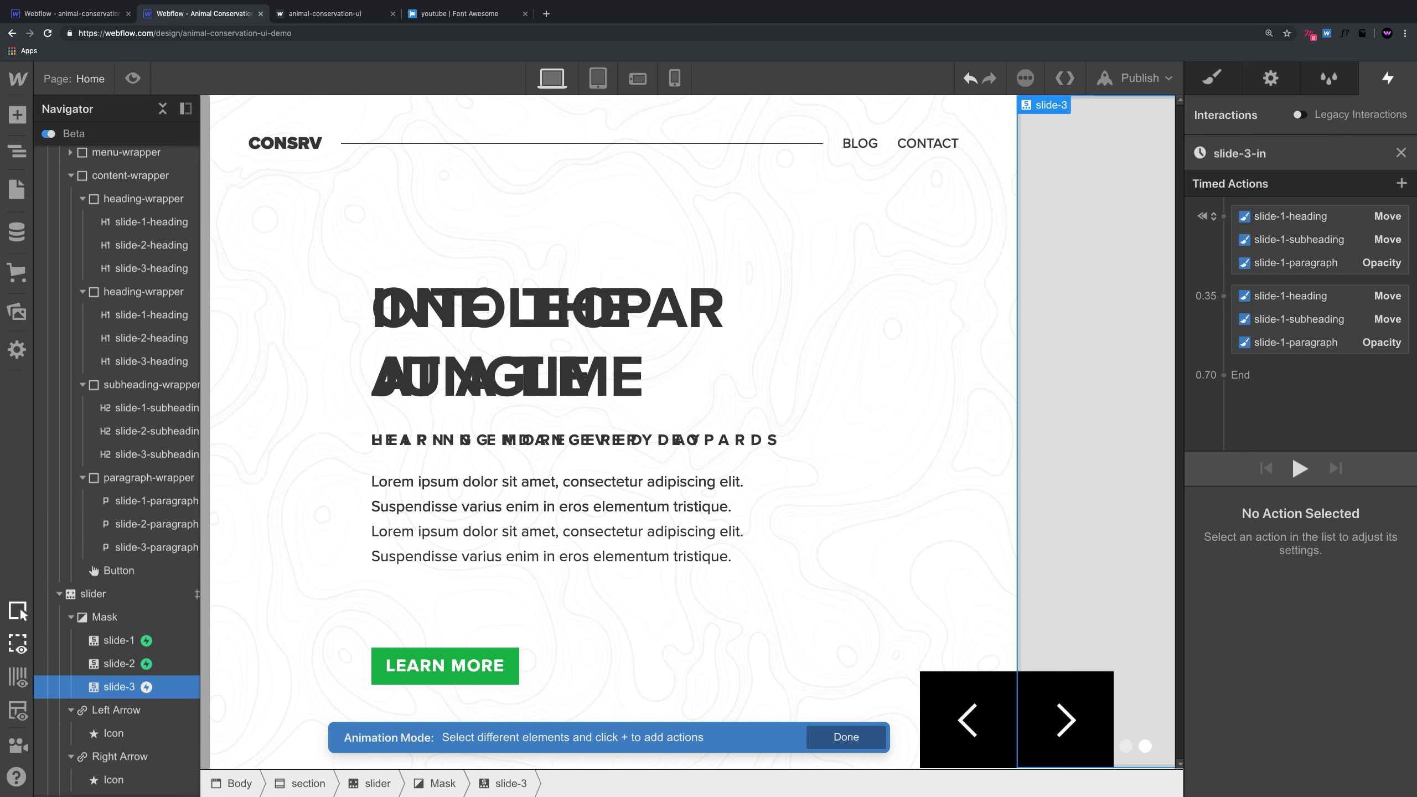
Step: Retarget the initial-state slide-1-heading and slide-1-subheading Move actions to slide-3-heading
click(1291, 220)
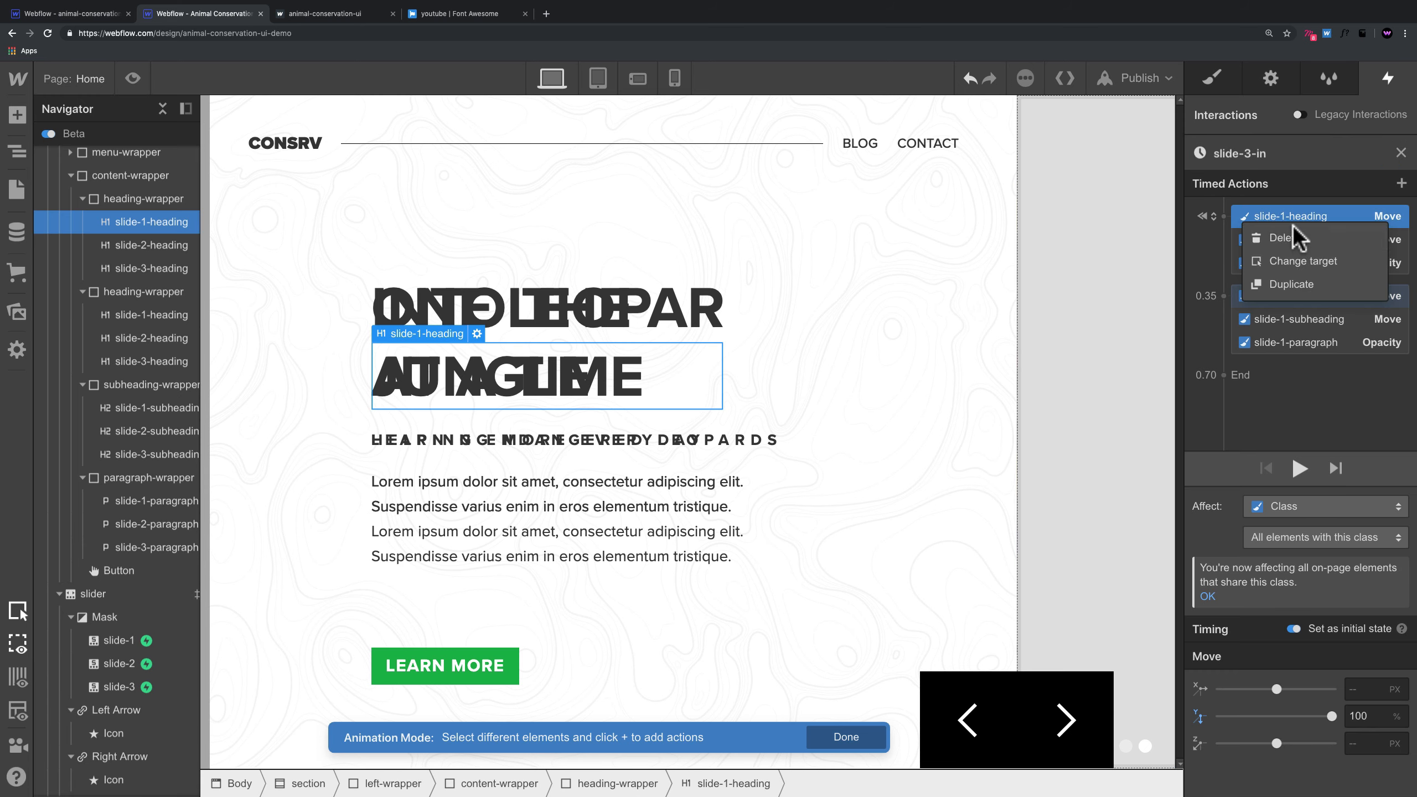
click(1311, 258)
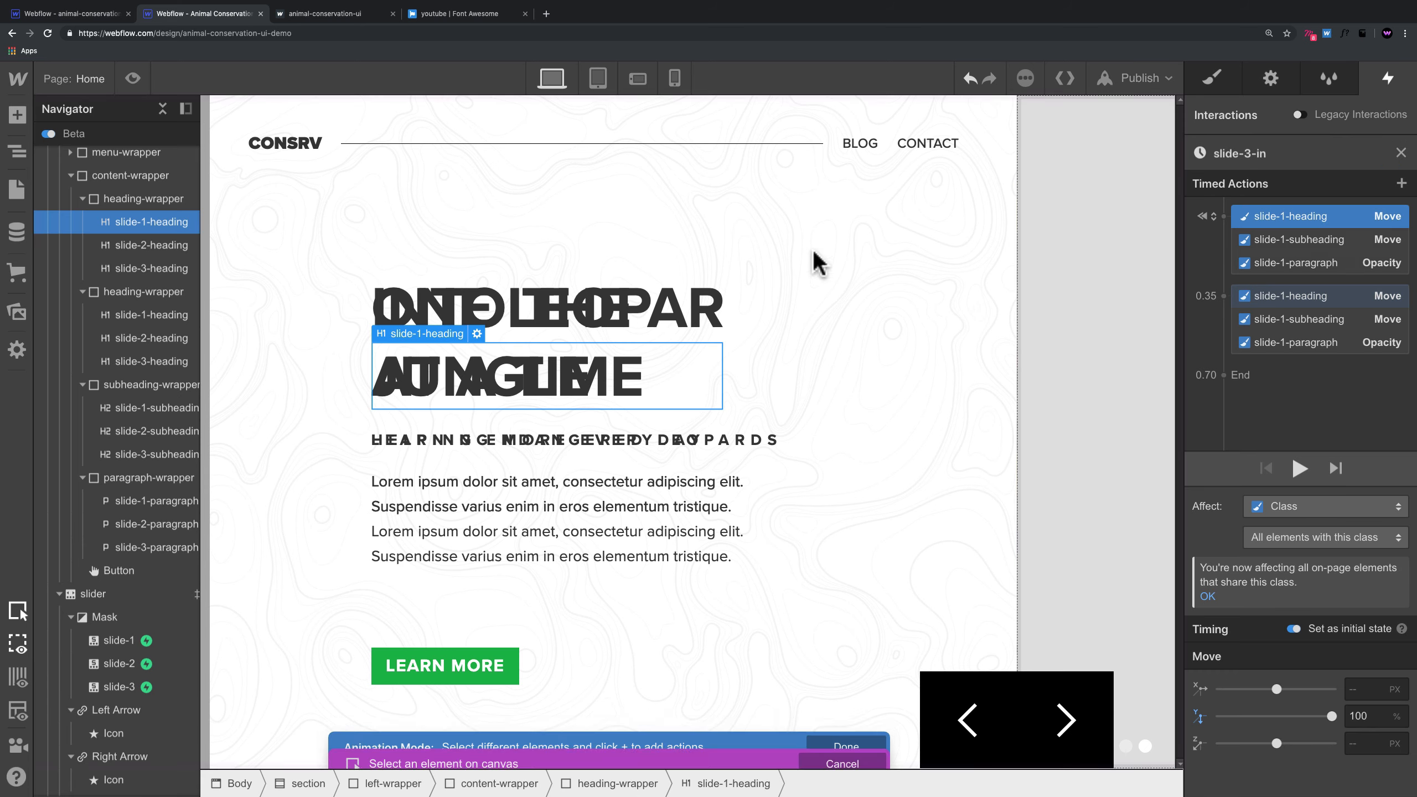
click(150, 268)
click(1300, 241)
click(1300, 246)
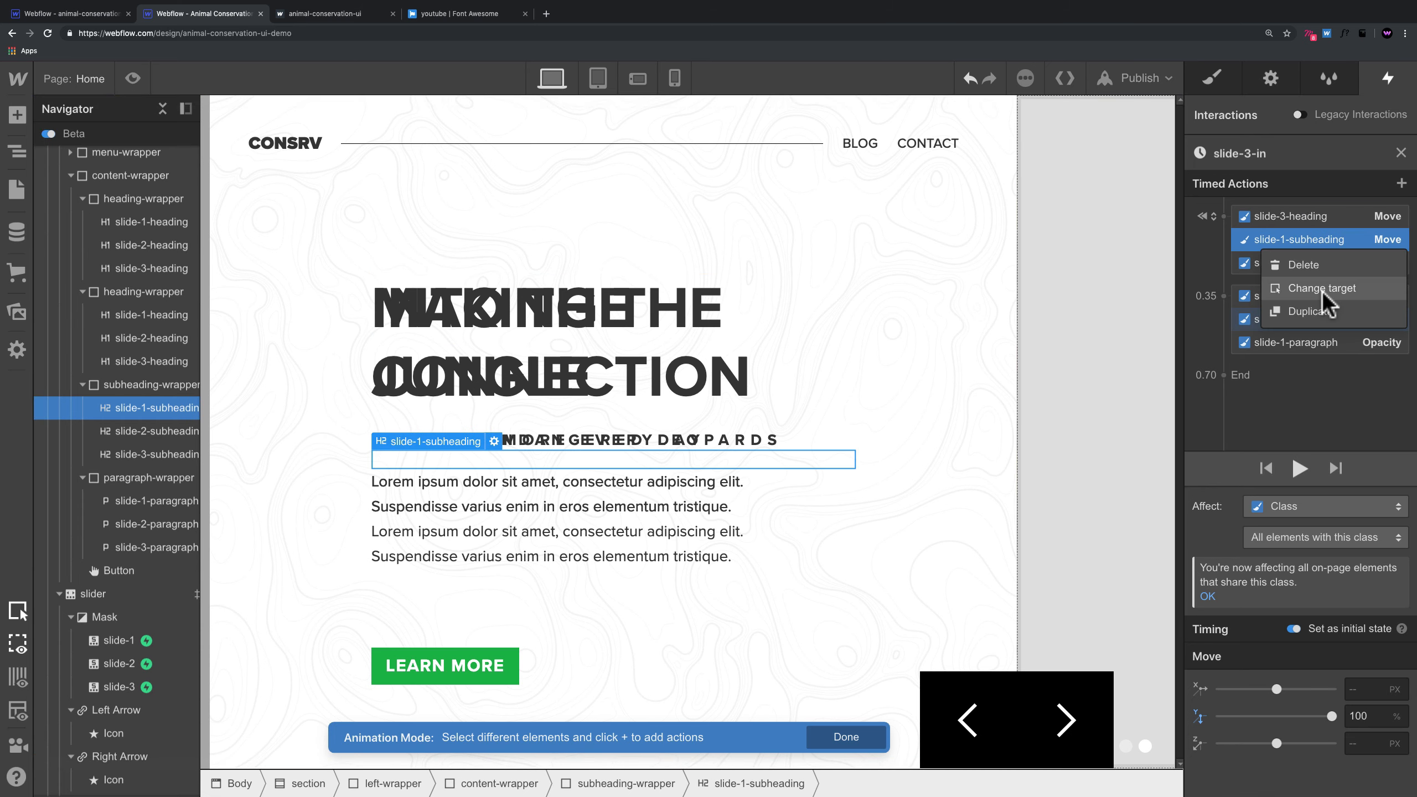
click(1323, 282)
click(170, 362)
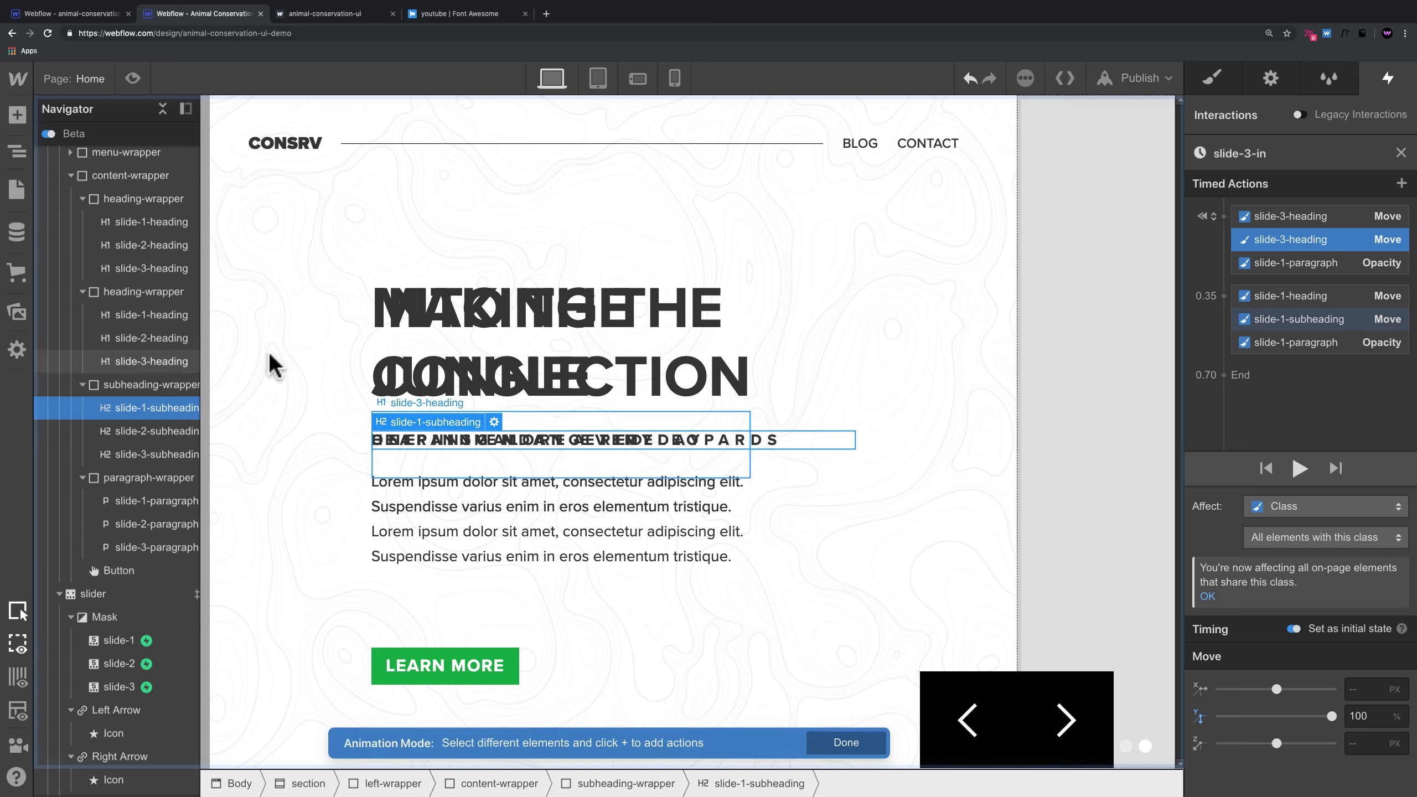
Step: Retarget the initial-state slide-1-paragraph Opacity action to slide-3-paragraph
click(1299, 262)
click(1299, 263)
click(1322, 311)
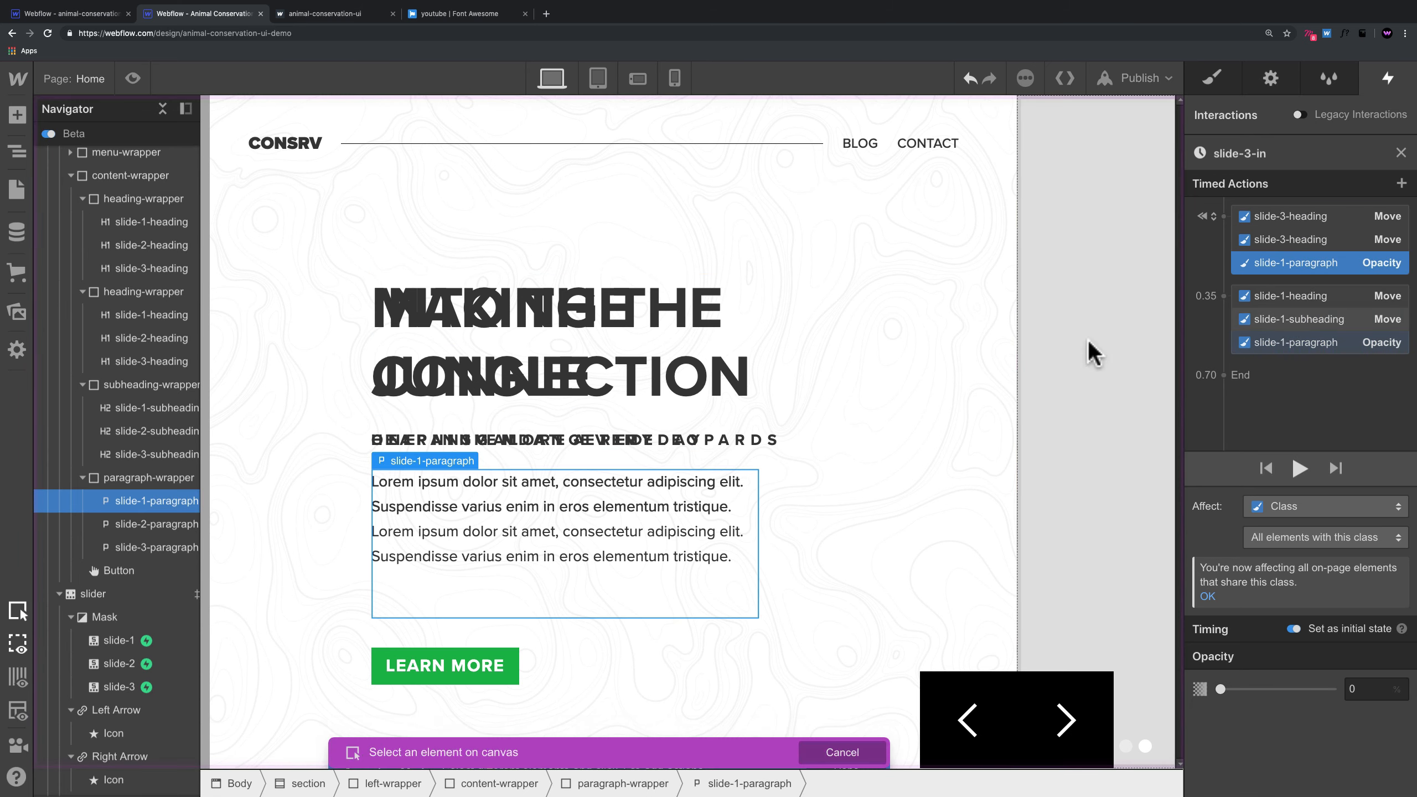
click(153, 547)
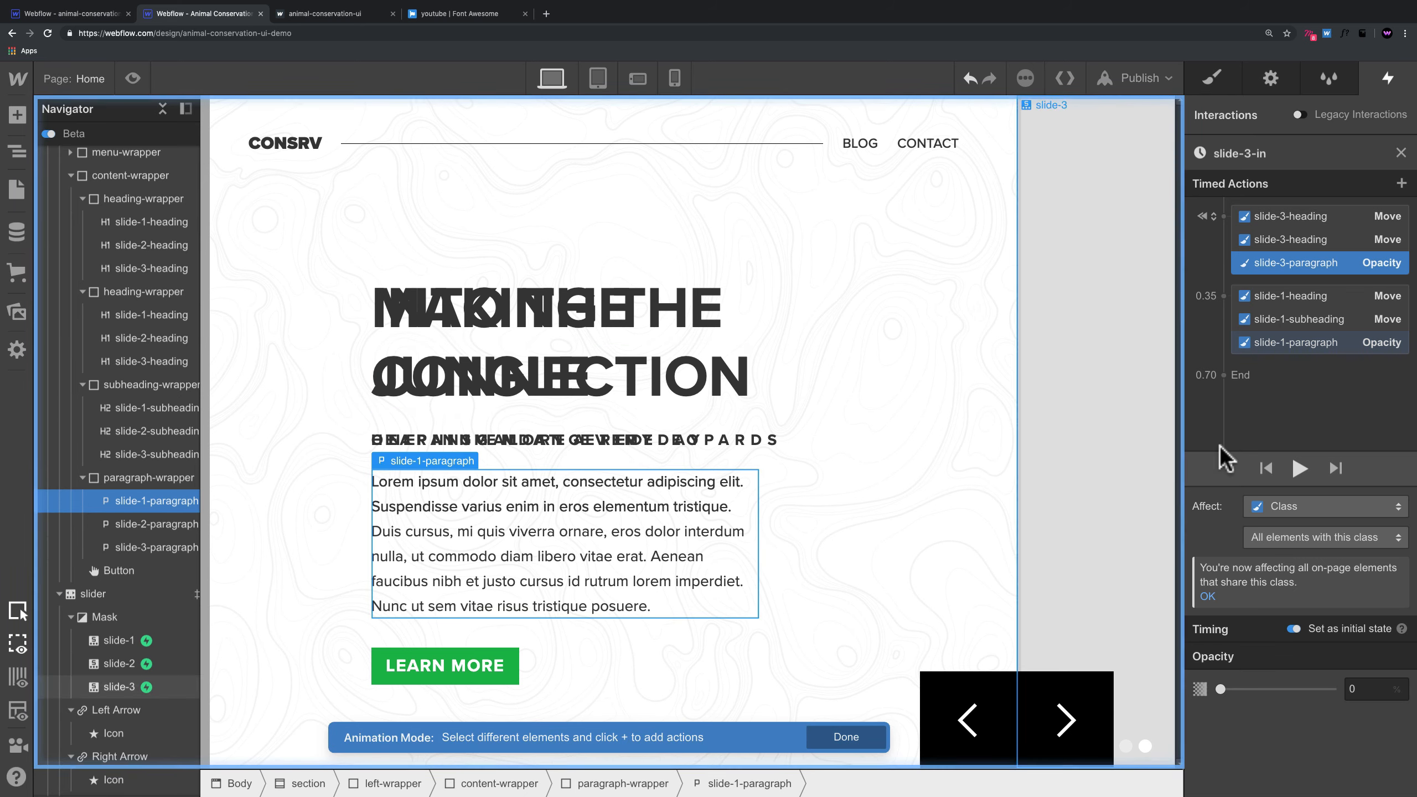
Step: Retarget the slide-1-heading and slide-1-subheading Move actions at 0.35 s to slide-3-heading and slide-3-subheading
click(1299, 296)
click(1300, 296)
click(1323, 345)
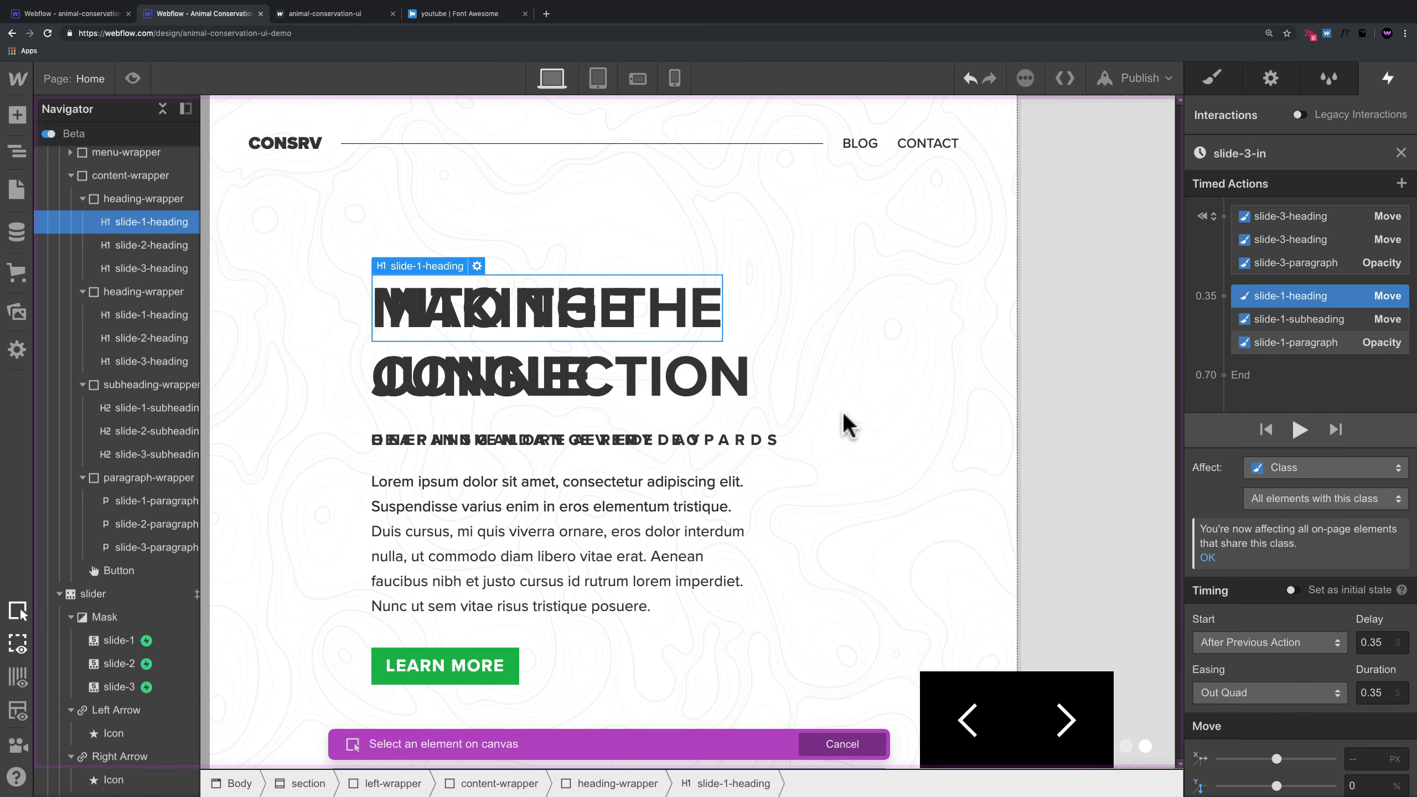
click(161, 269)
click(1289, 321)
click(1288, 321)
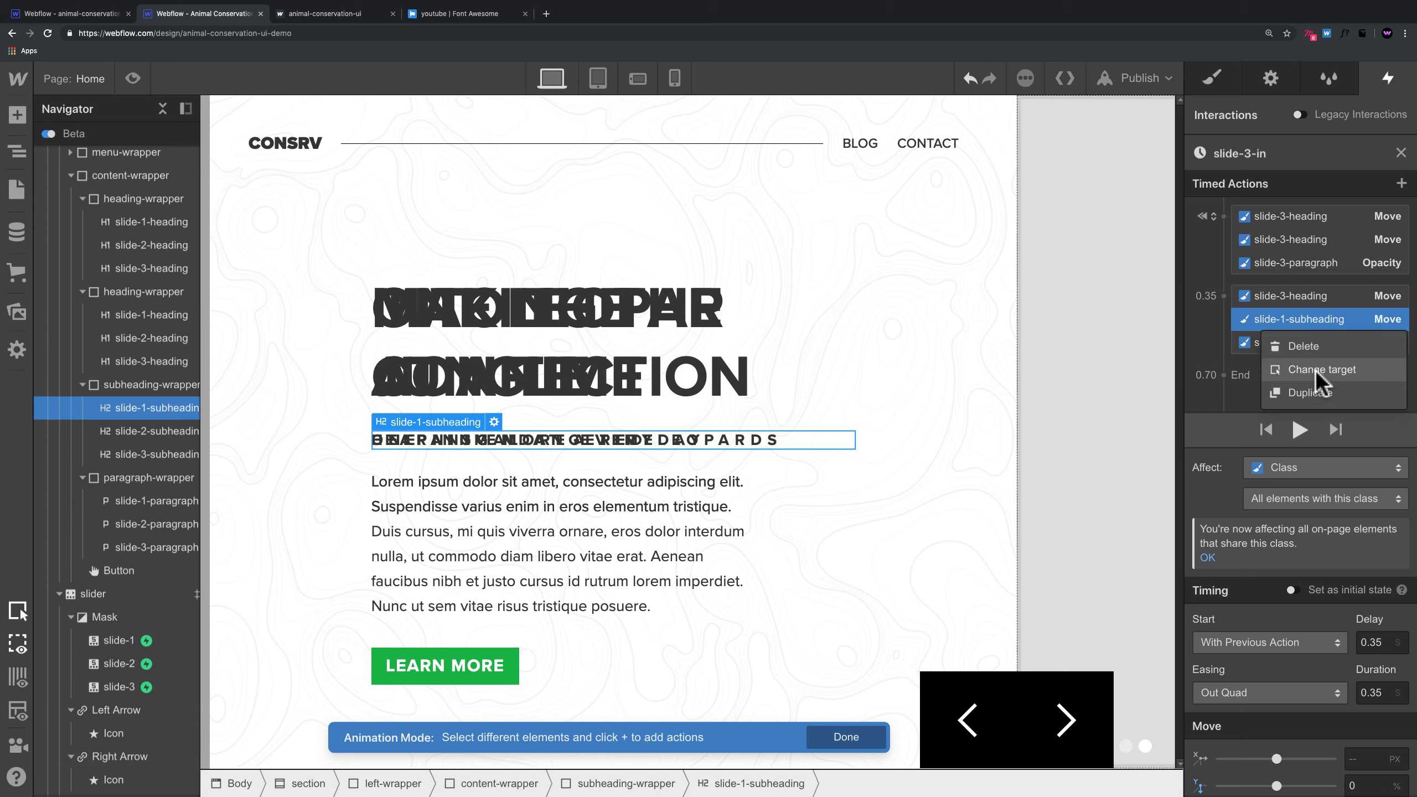
click(1319, 371)
click(147, 454)
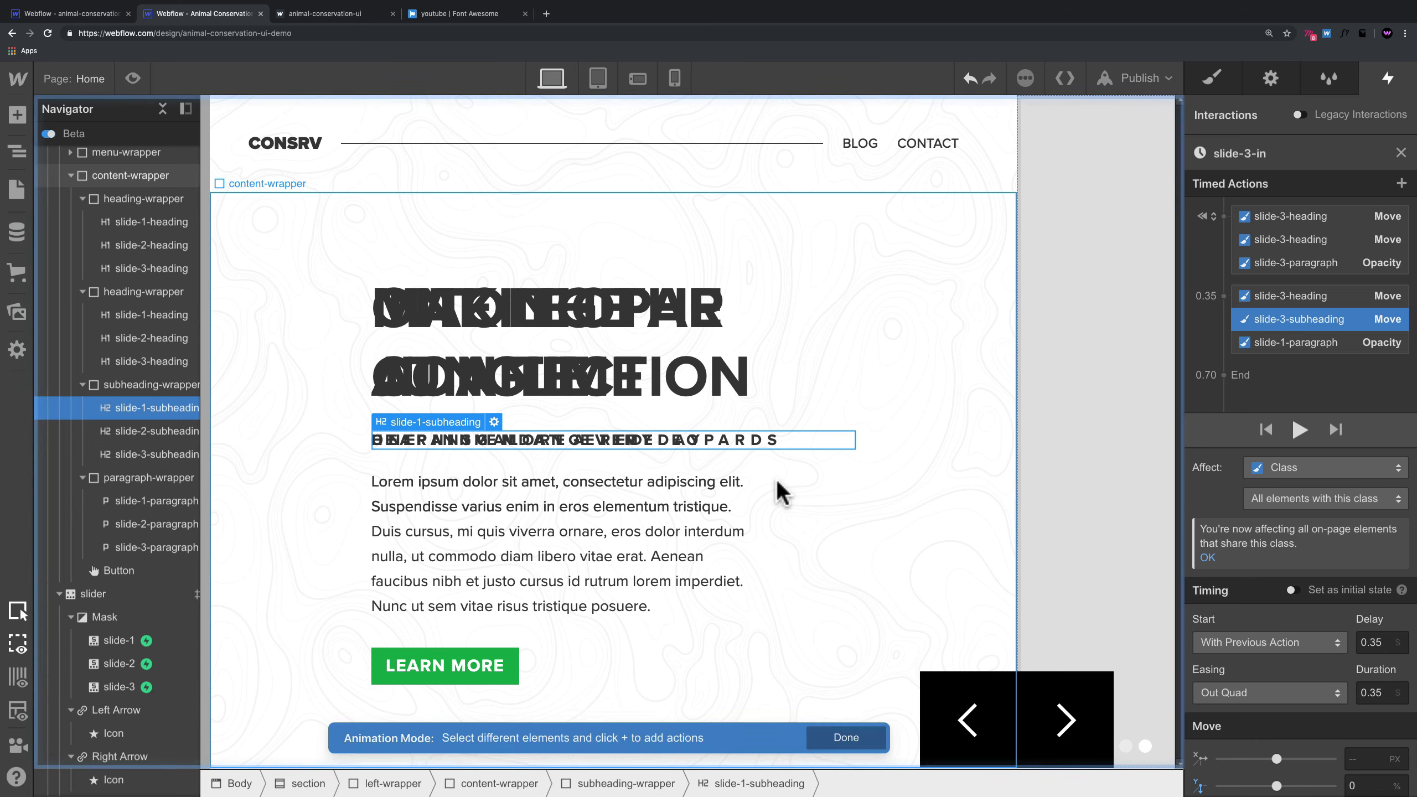
Step: Retarget the slide-1-paragraph Opacity action at 0.35 s to slide-3-paragraph
click(1300, 342)
click(1322, 342)
click(1323, 389)
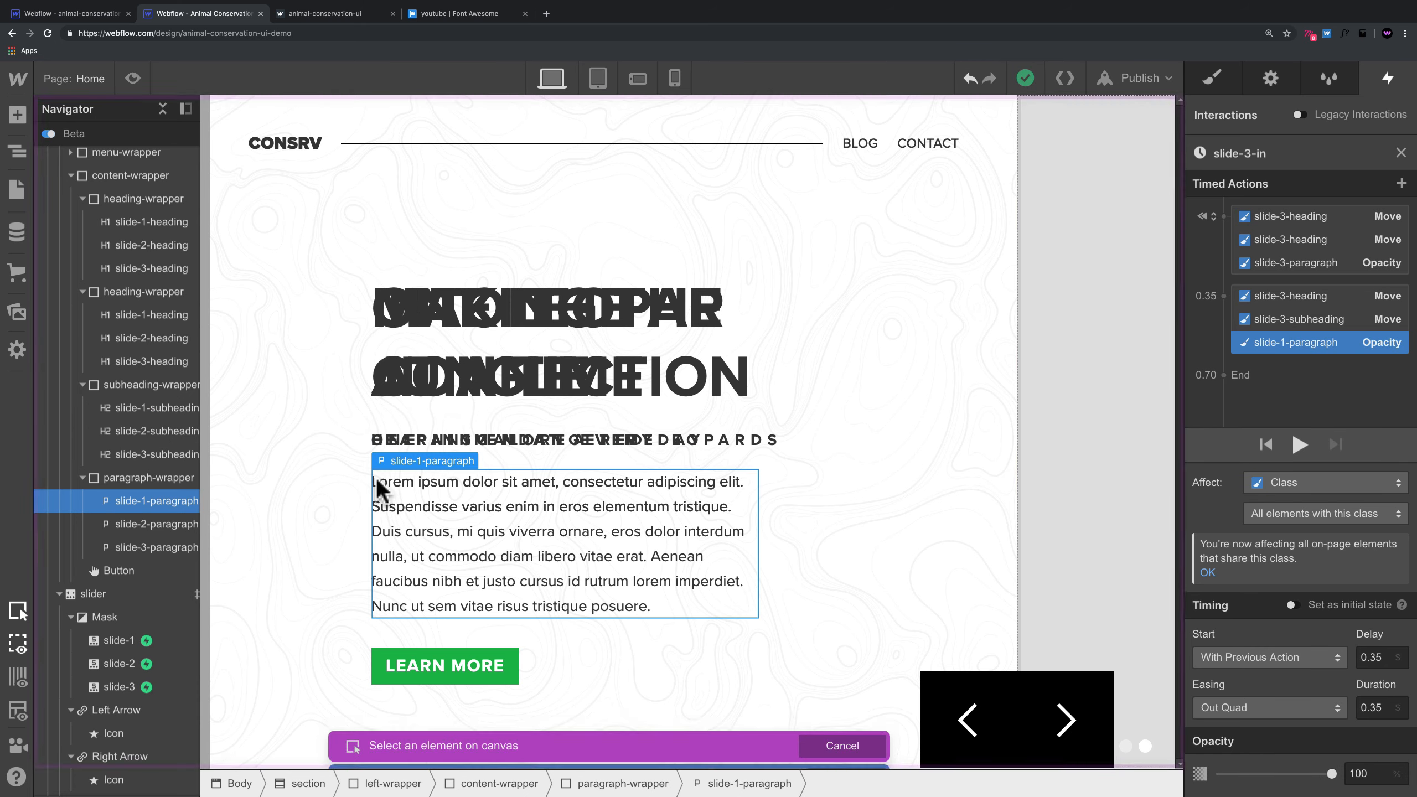
click(155, 546)
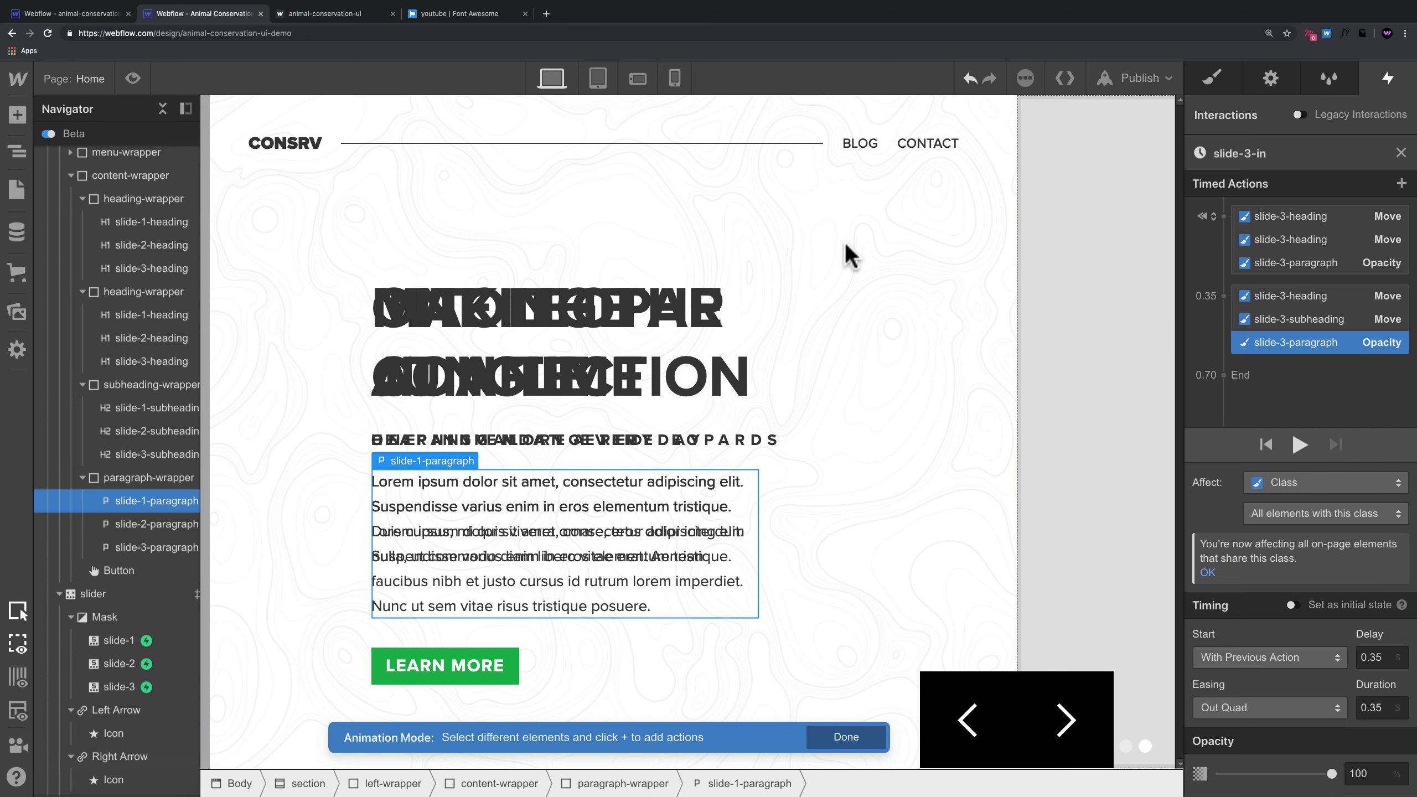
Step: Preview the page on slide 3, and check the targets of the heading, subheading and paragraph actions at 0.35 s
click(132, 78)
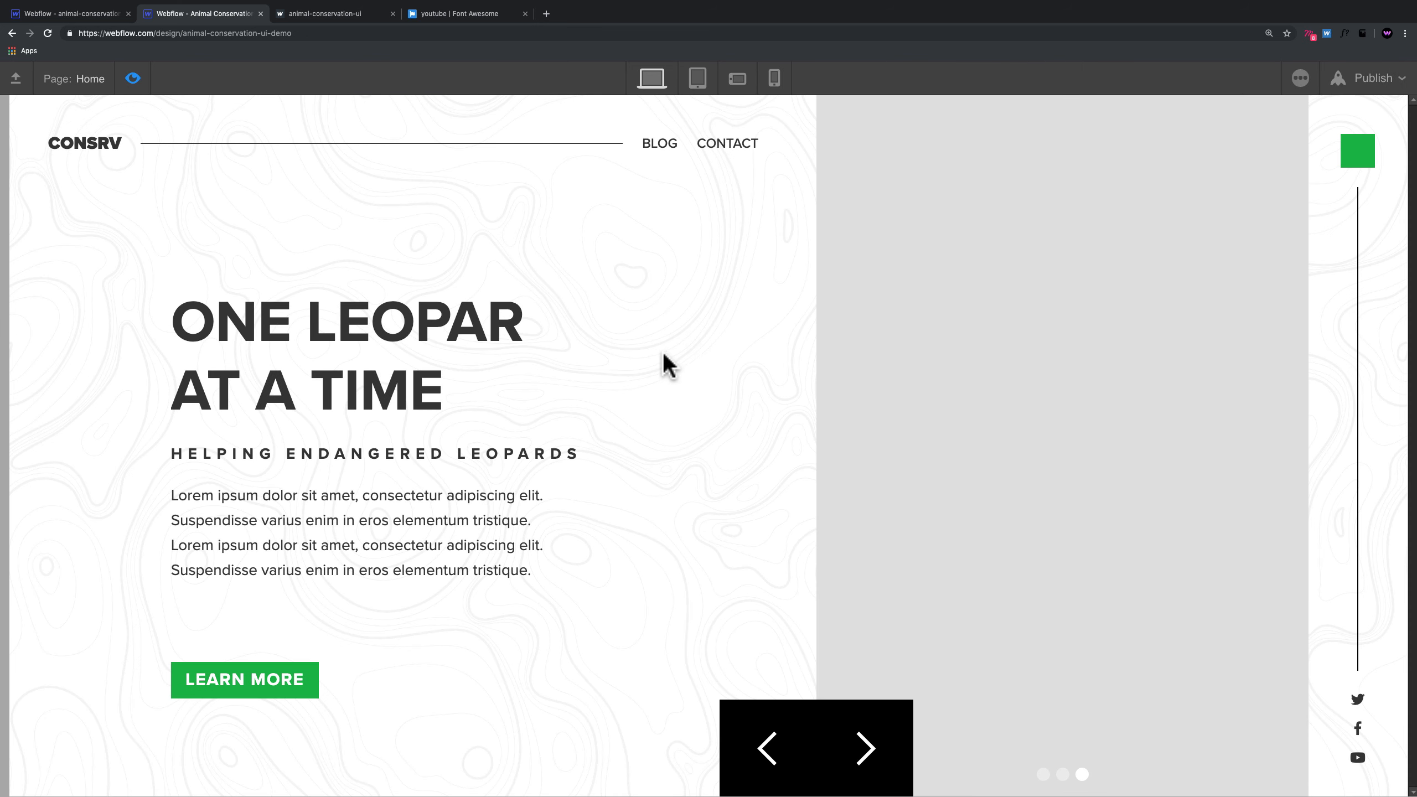
click(133, 78)
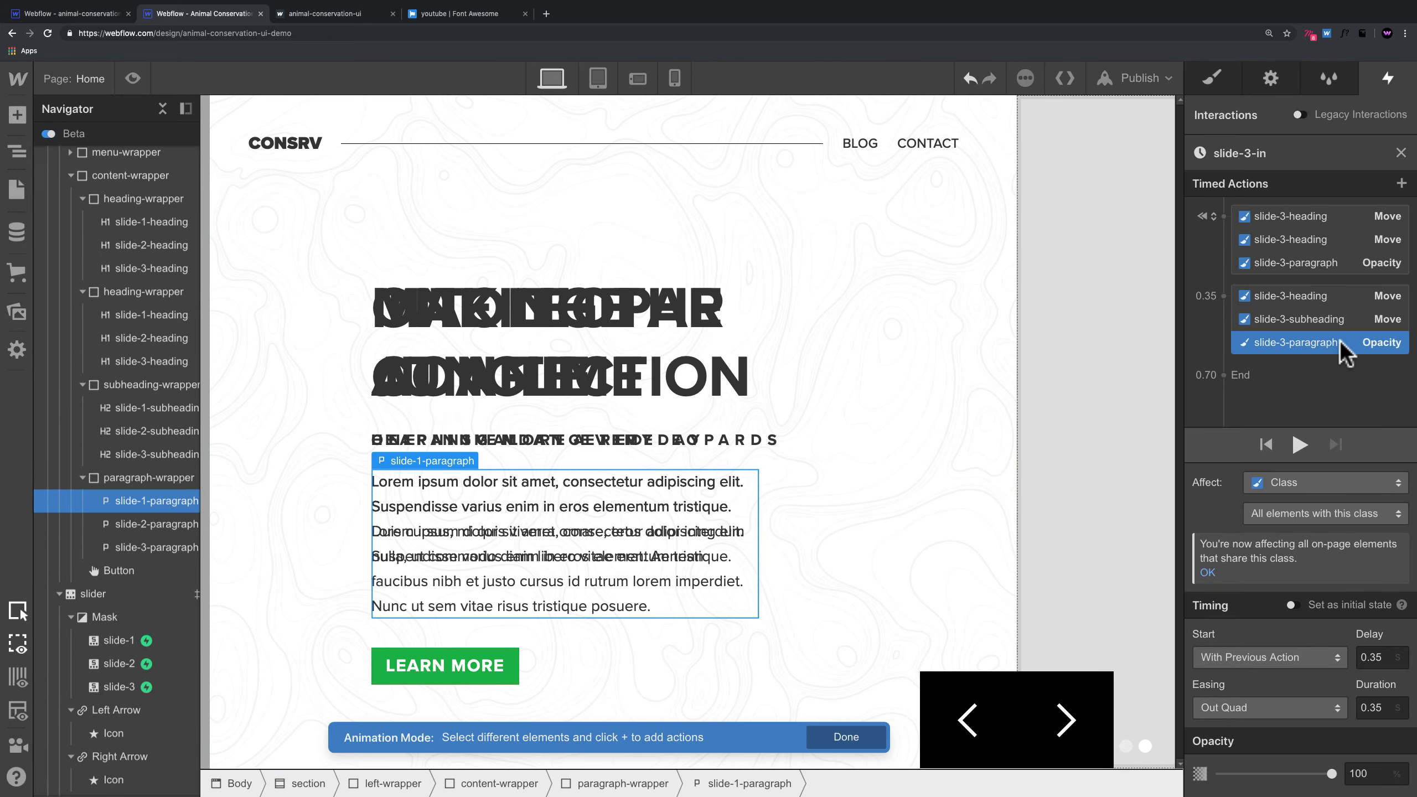
click(1328, 322)
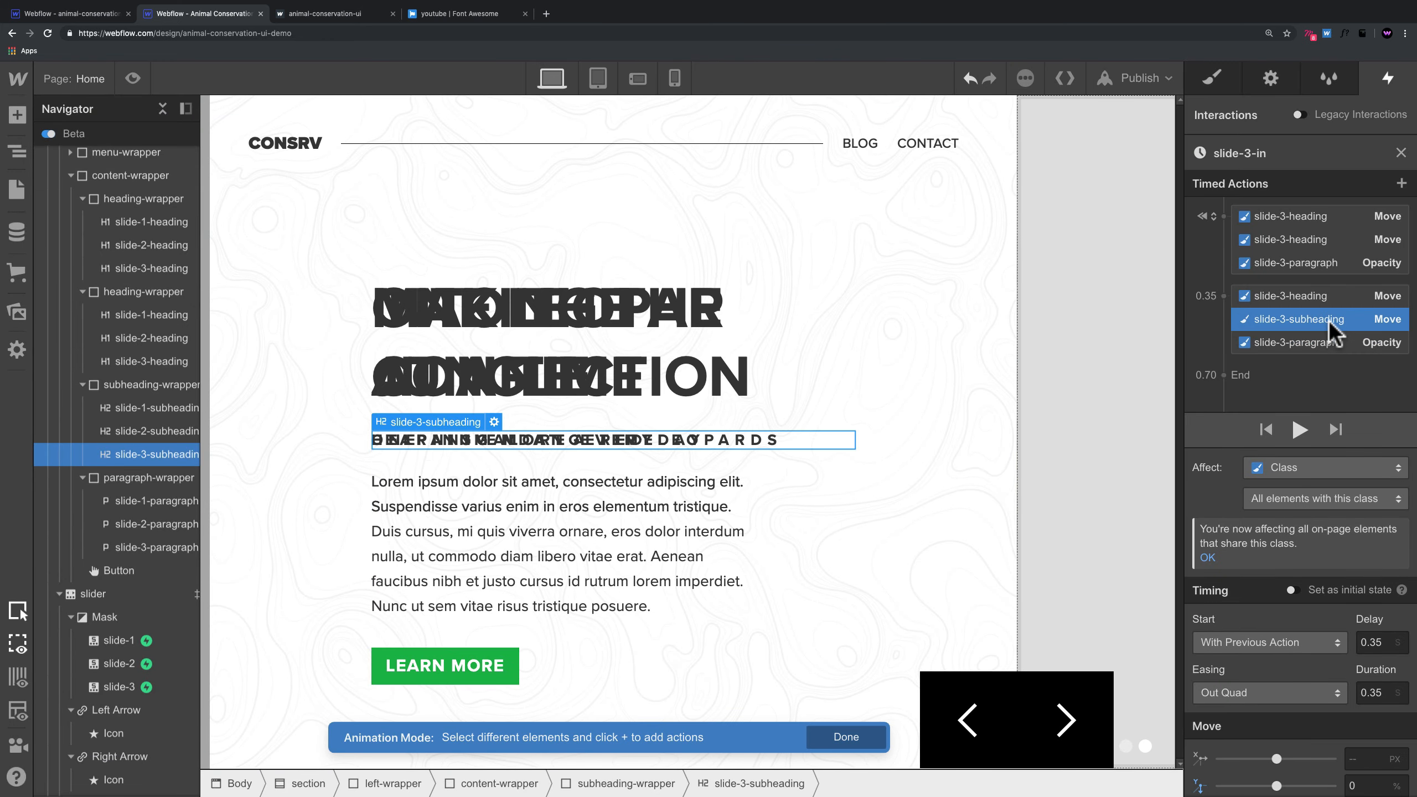
click(1331, 297)
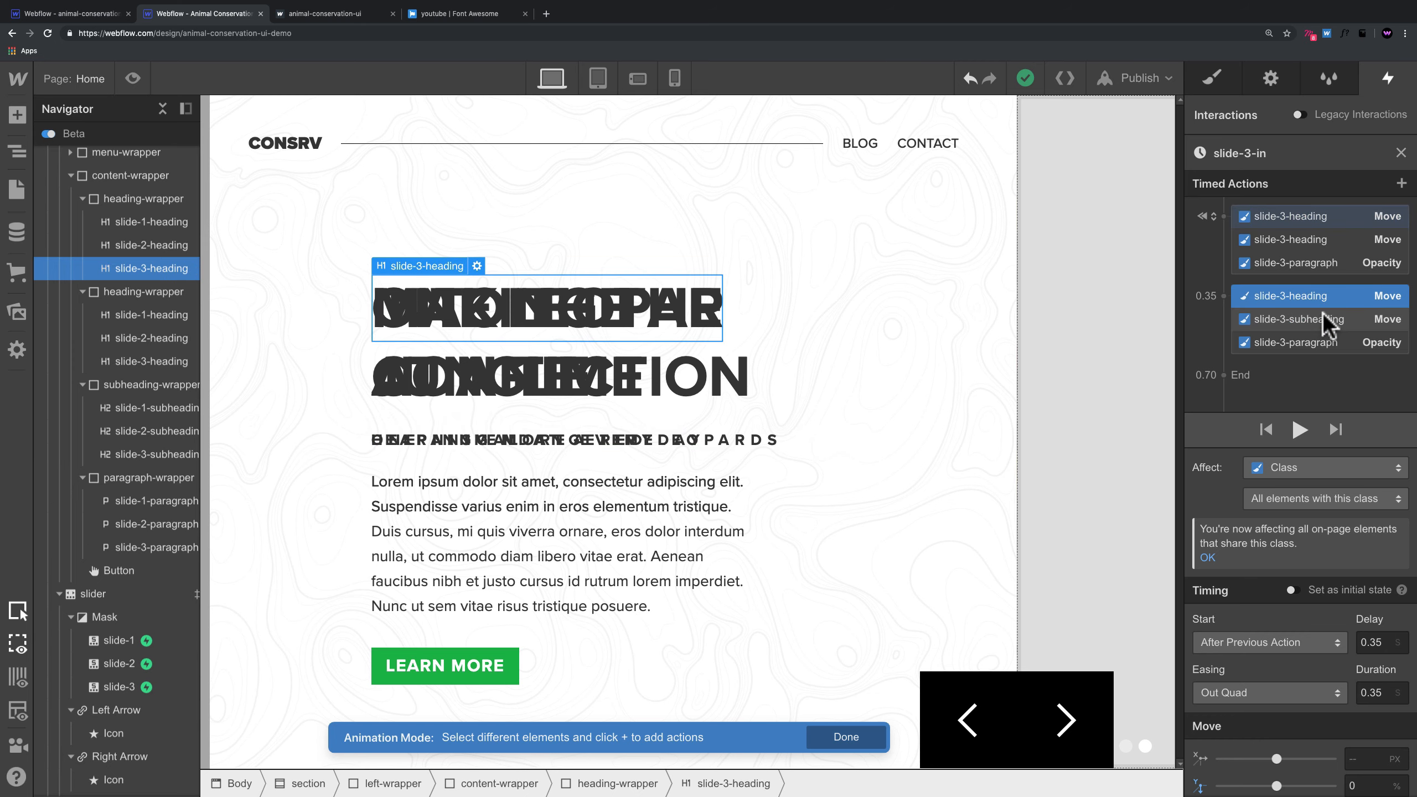
click(1327, 321)
click(1322, 342)
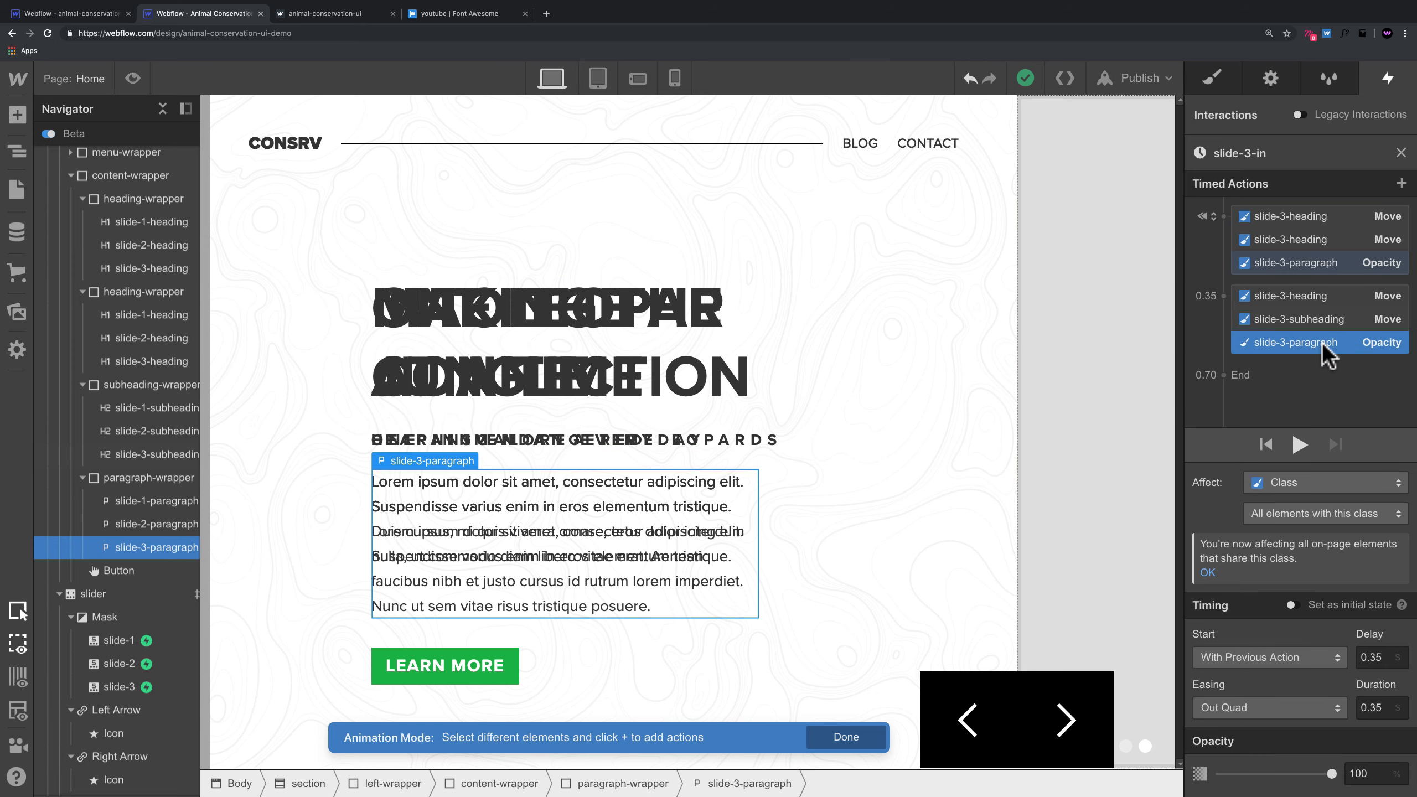
Step: Preview the slider by advancing through all slides, and check the initial-state actions of slide-3-in
click(133, 80)
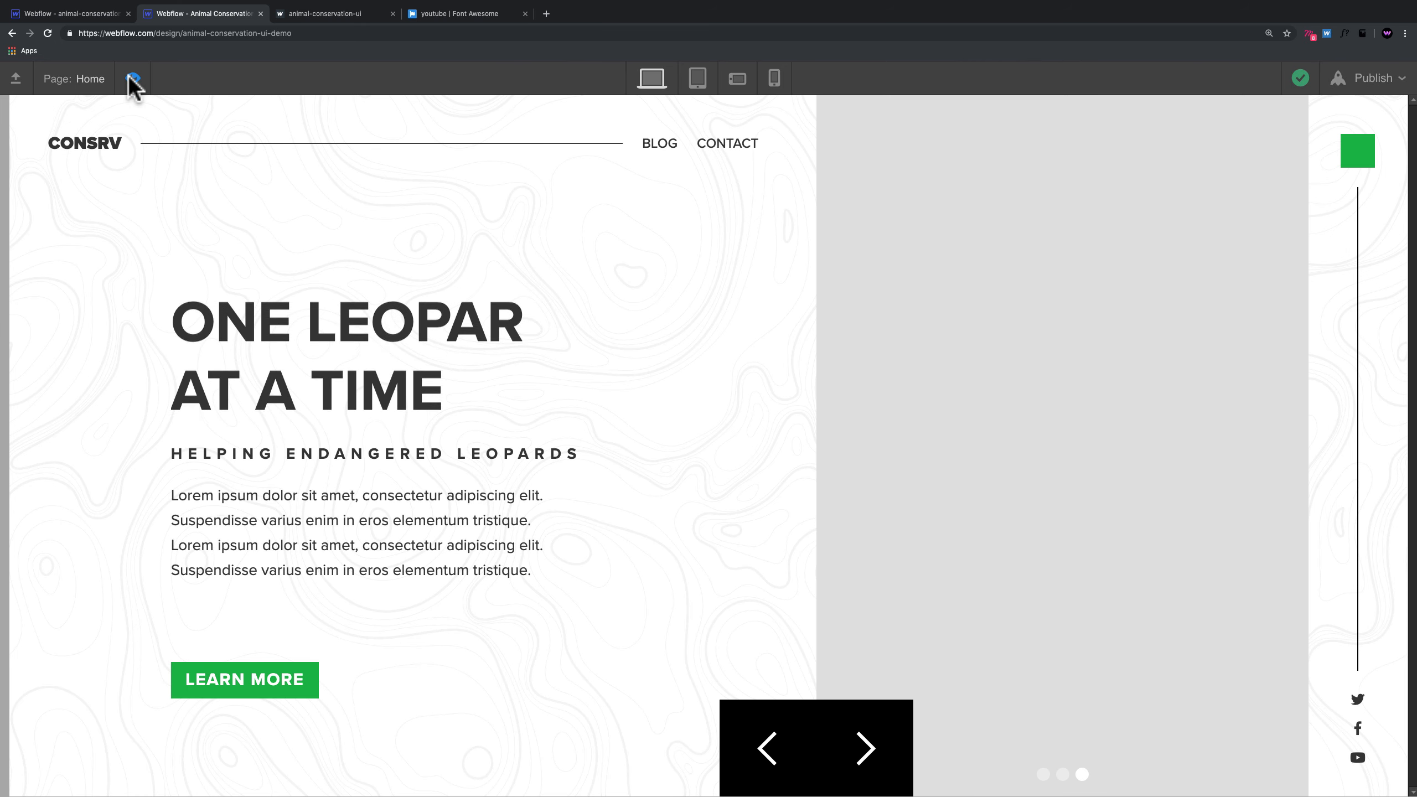
click(892, 741)
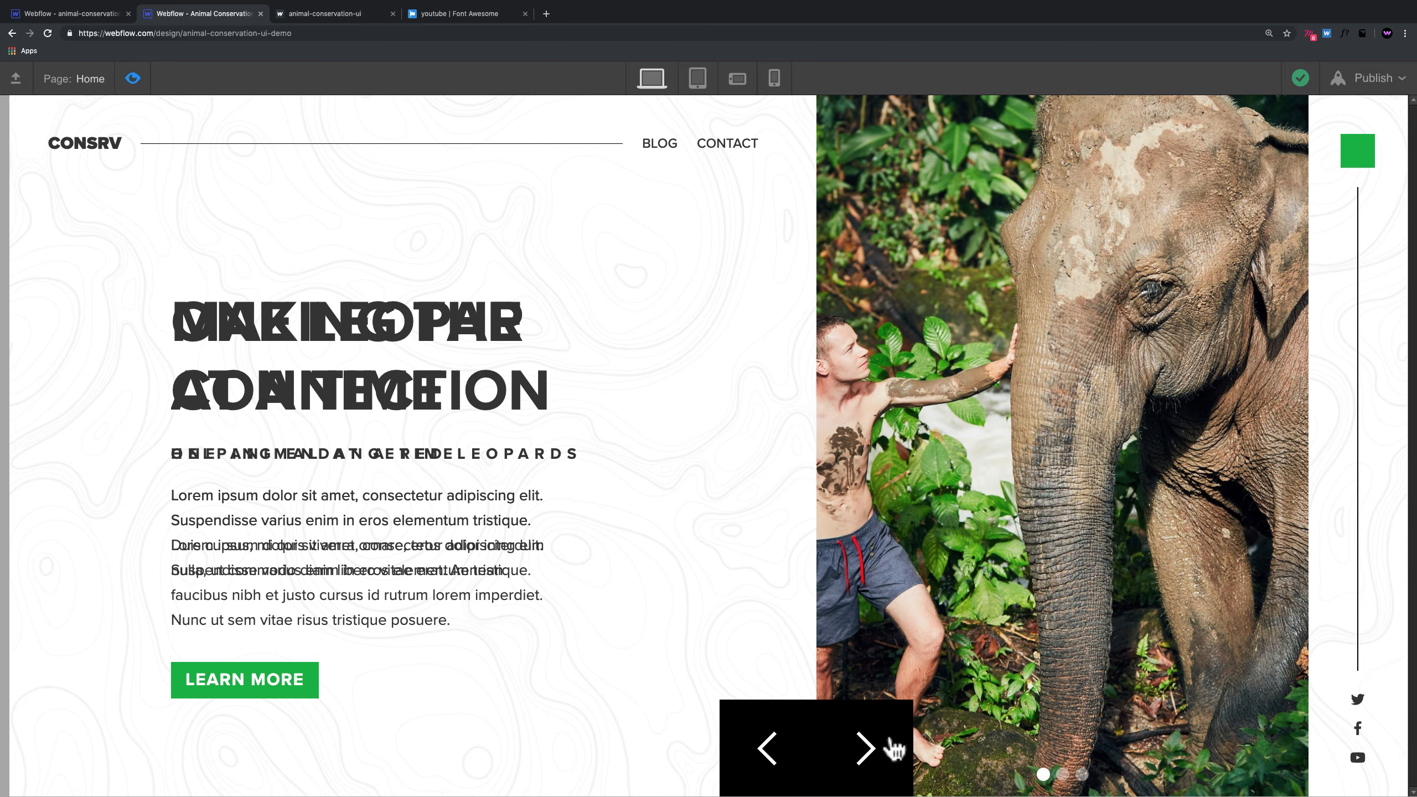
click(890, 741)
click(891, 748)
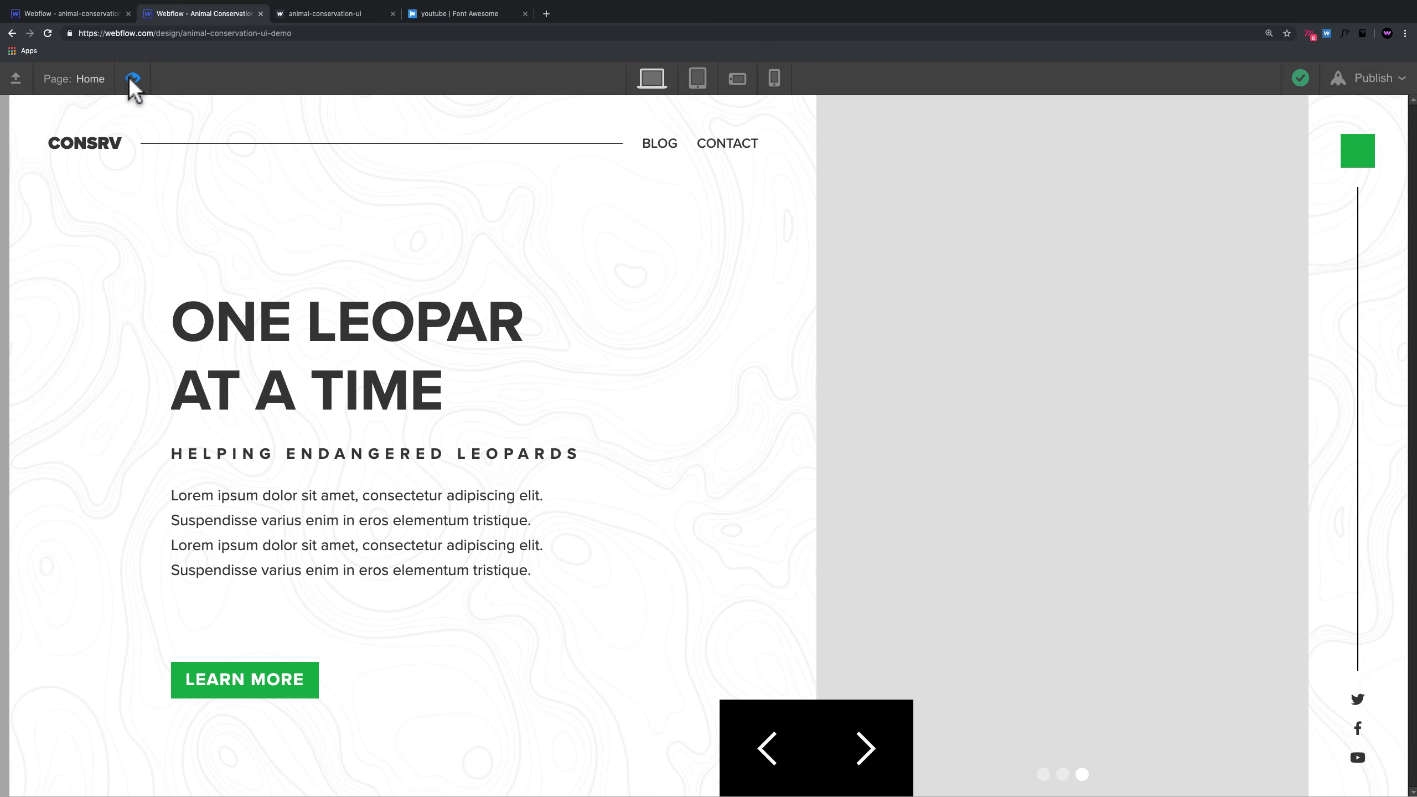
click(133, 80)
click(1317, 220)
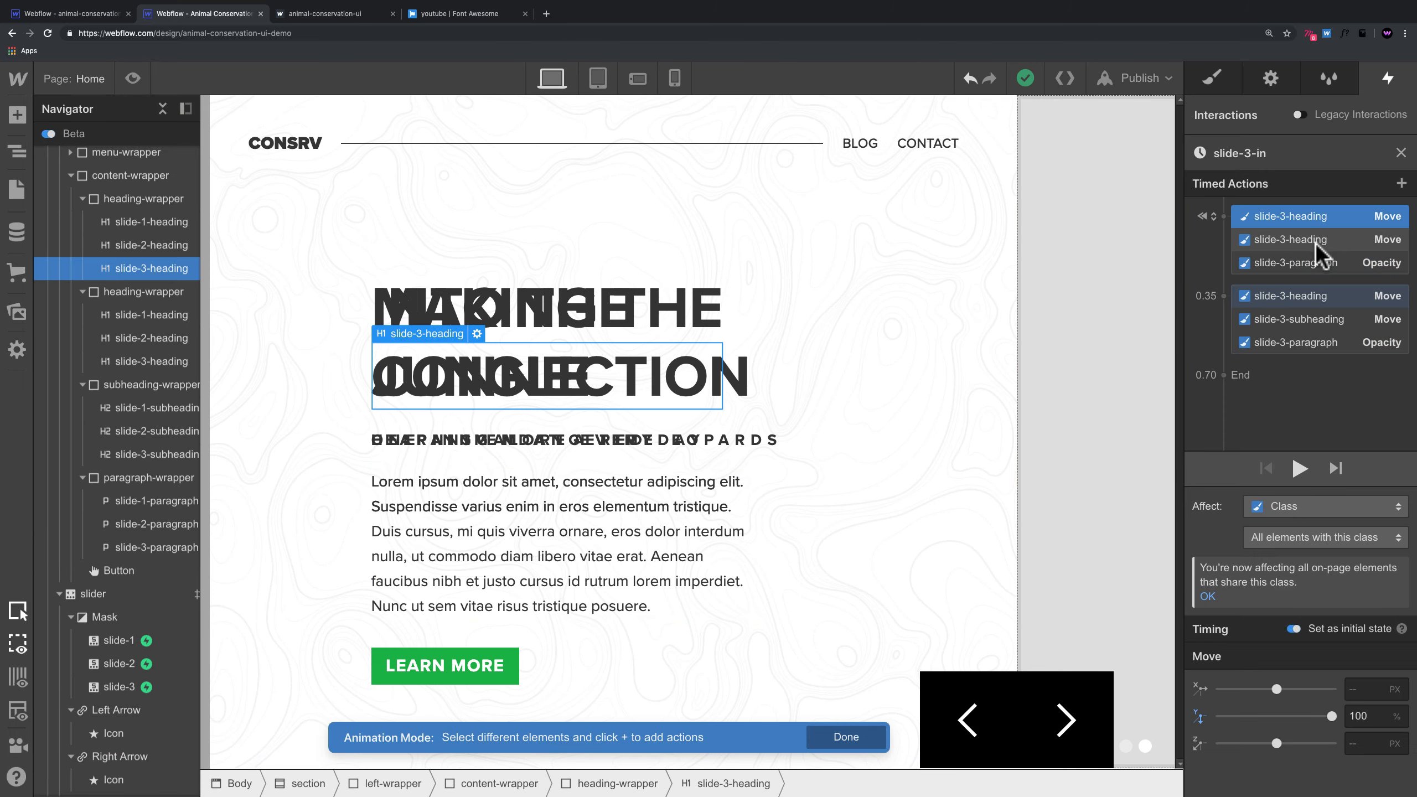
click(1316, 242)
click(1318, 265)
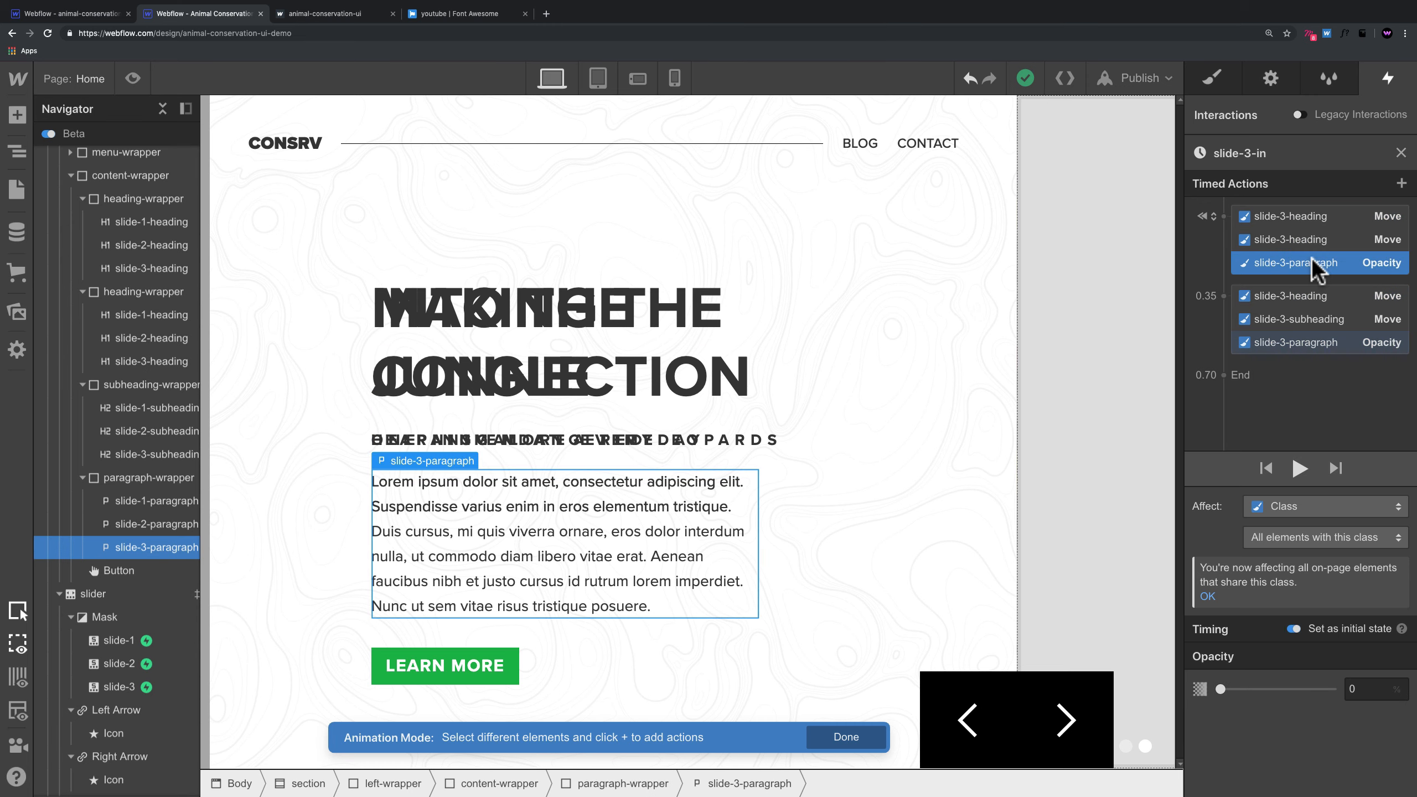
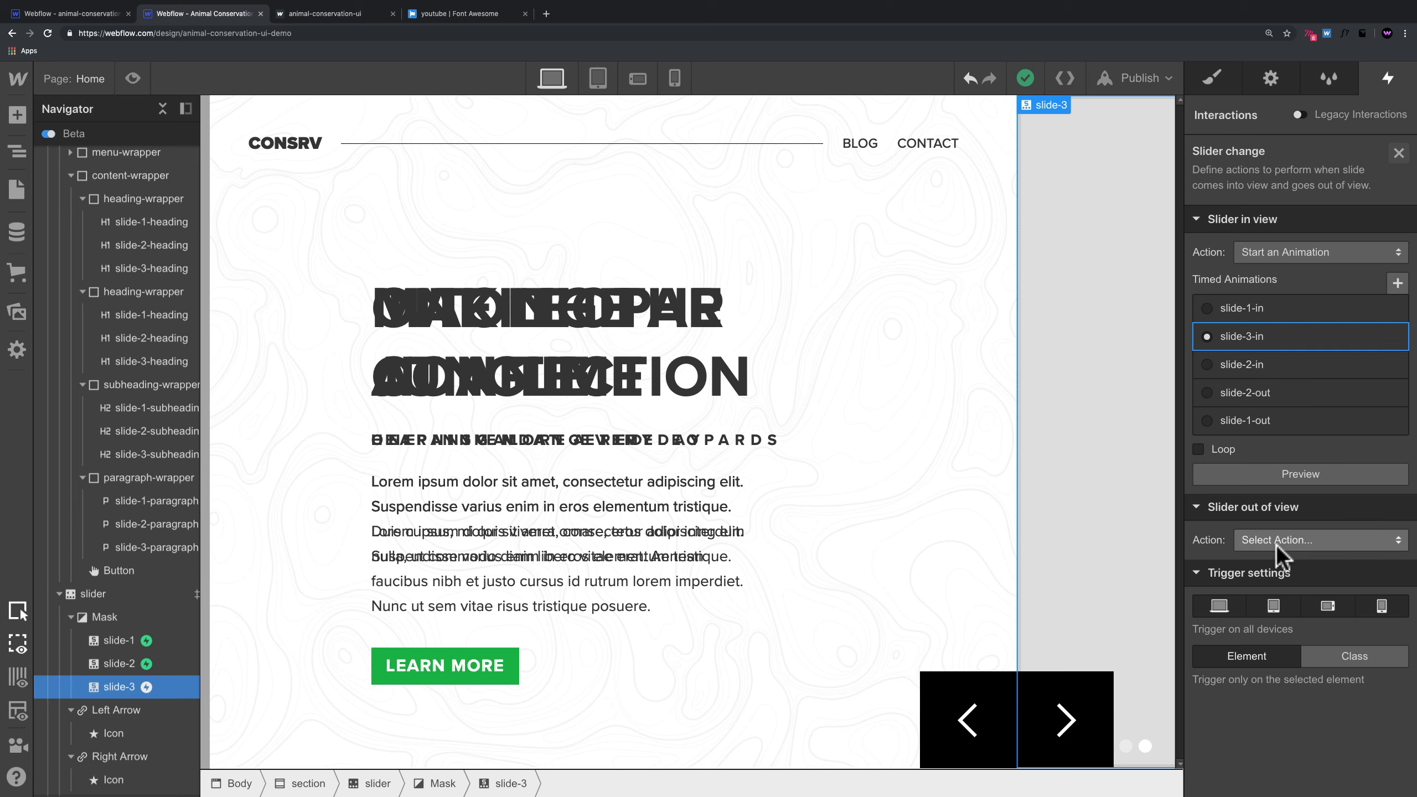
Step: Set slide-3's slider out of view action to Start an Animation and duplicate the slide-3-in timed animation
click(1277, 539)
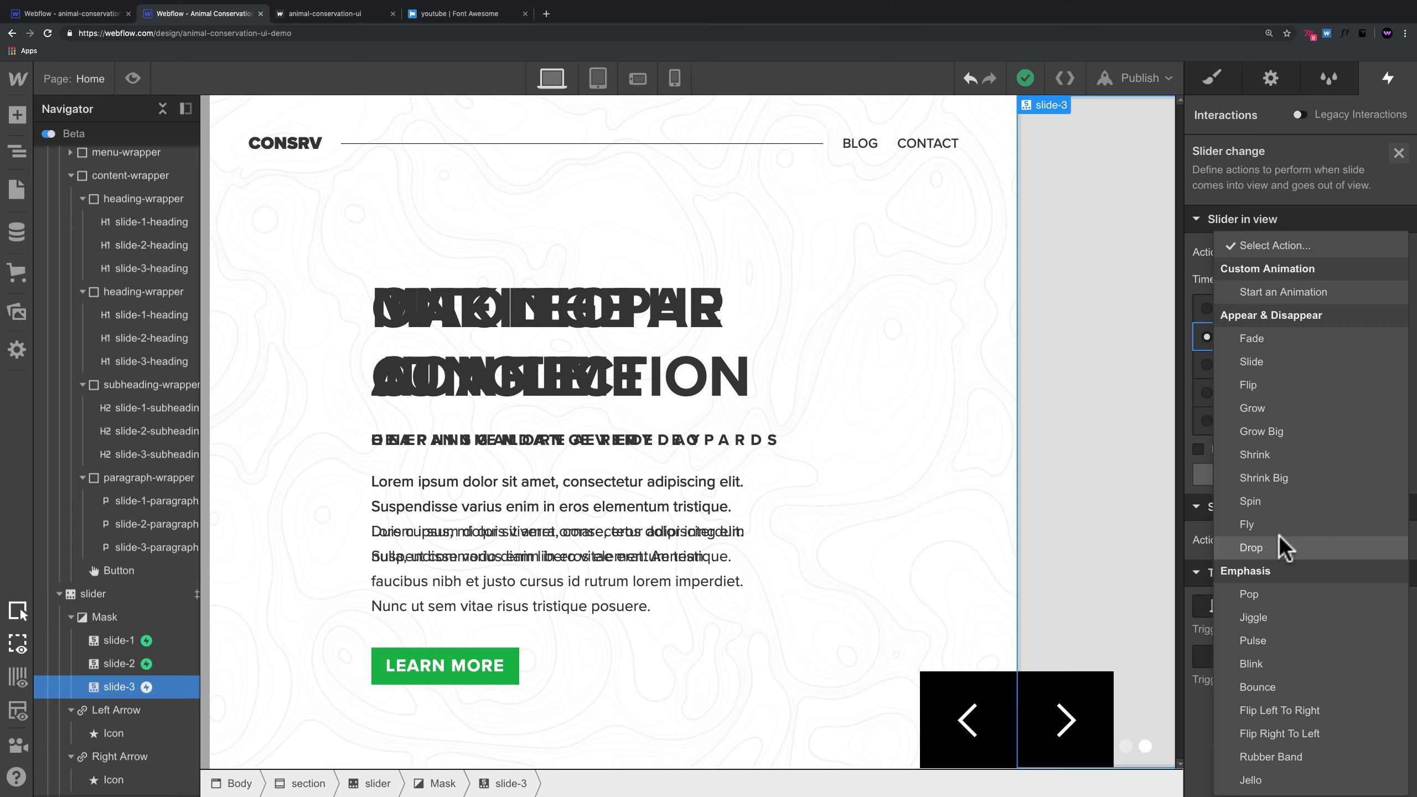
click(1283, 290)
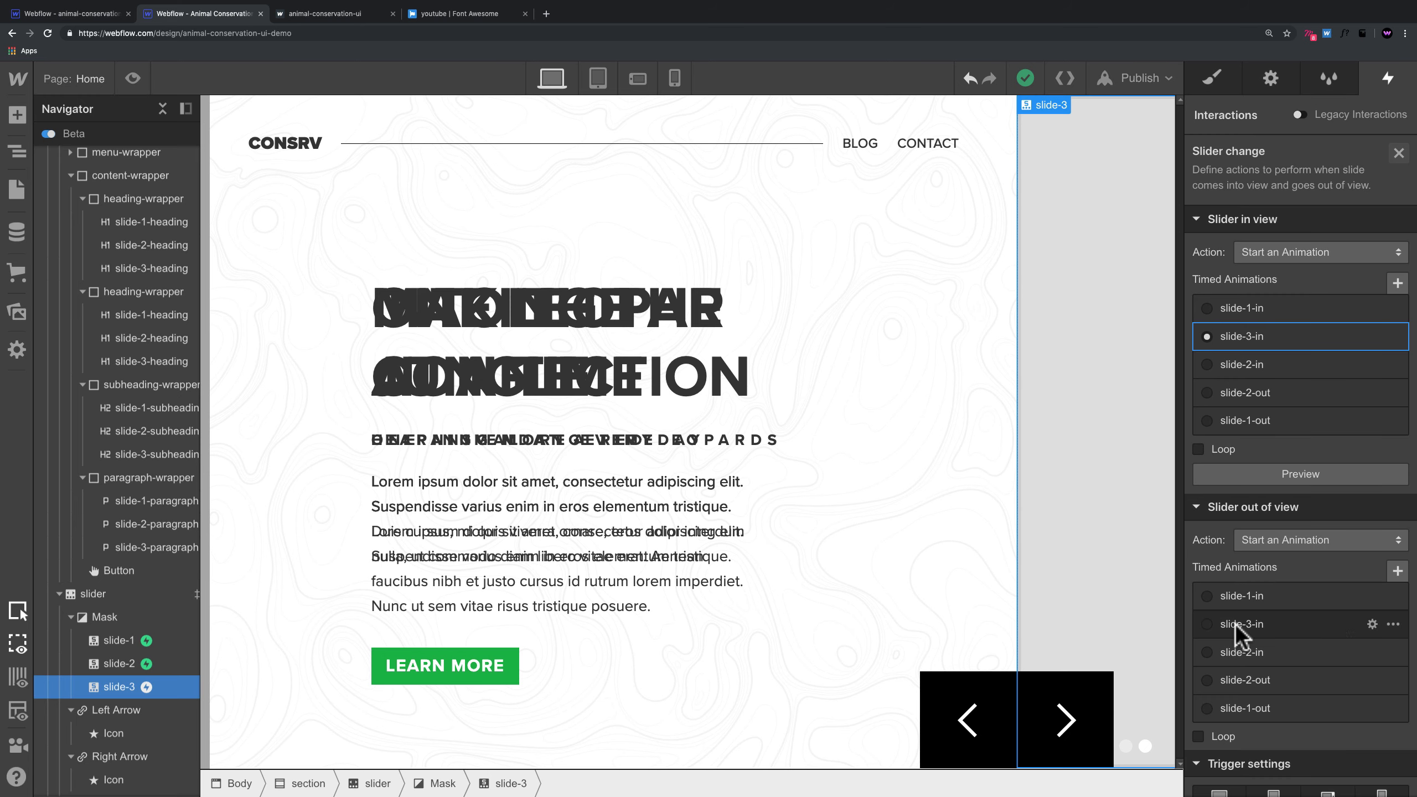
click(1389, 624)
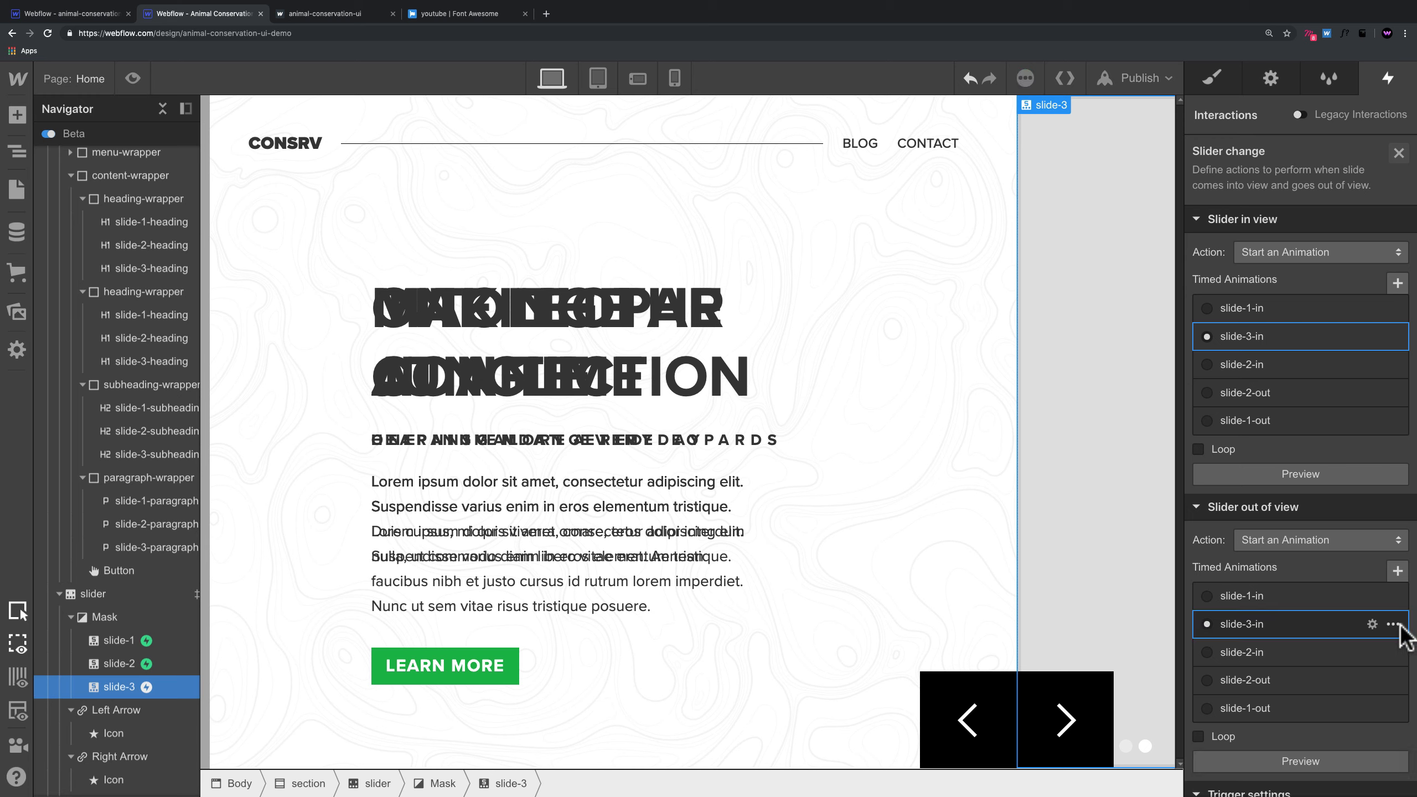
click(1393, 624)
click(1360, 693)
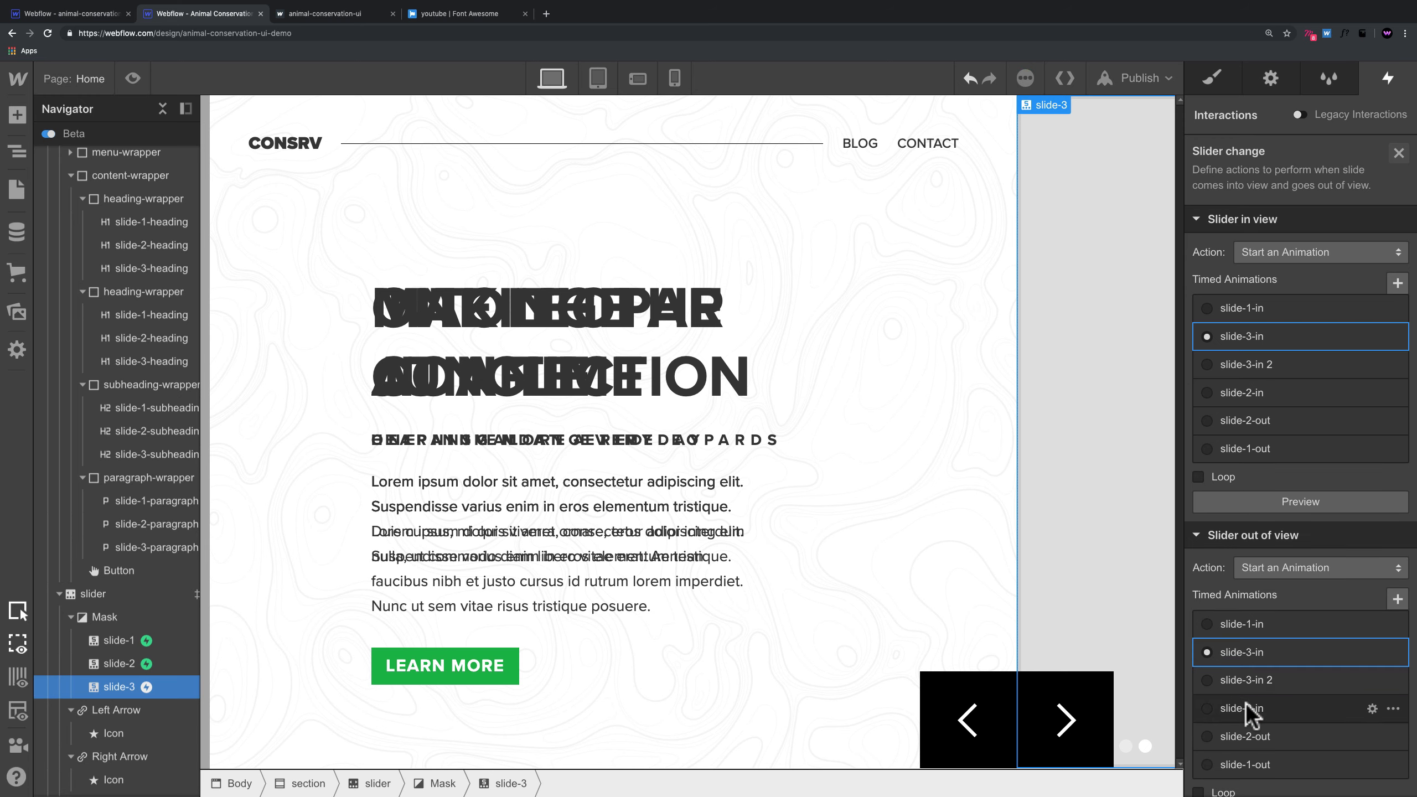
Step: Open the original slide-3-in timed animation and rename it slide-3-out
click(1253, 657)
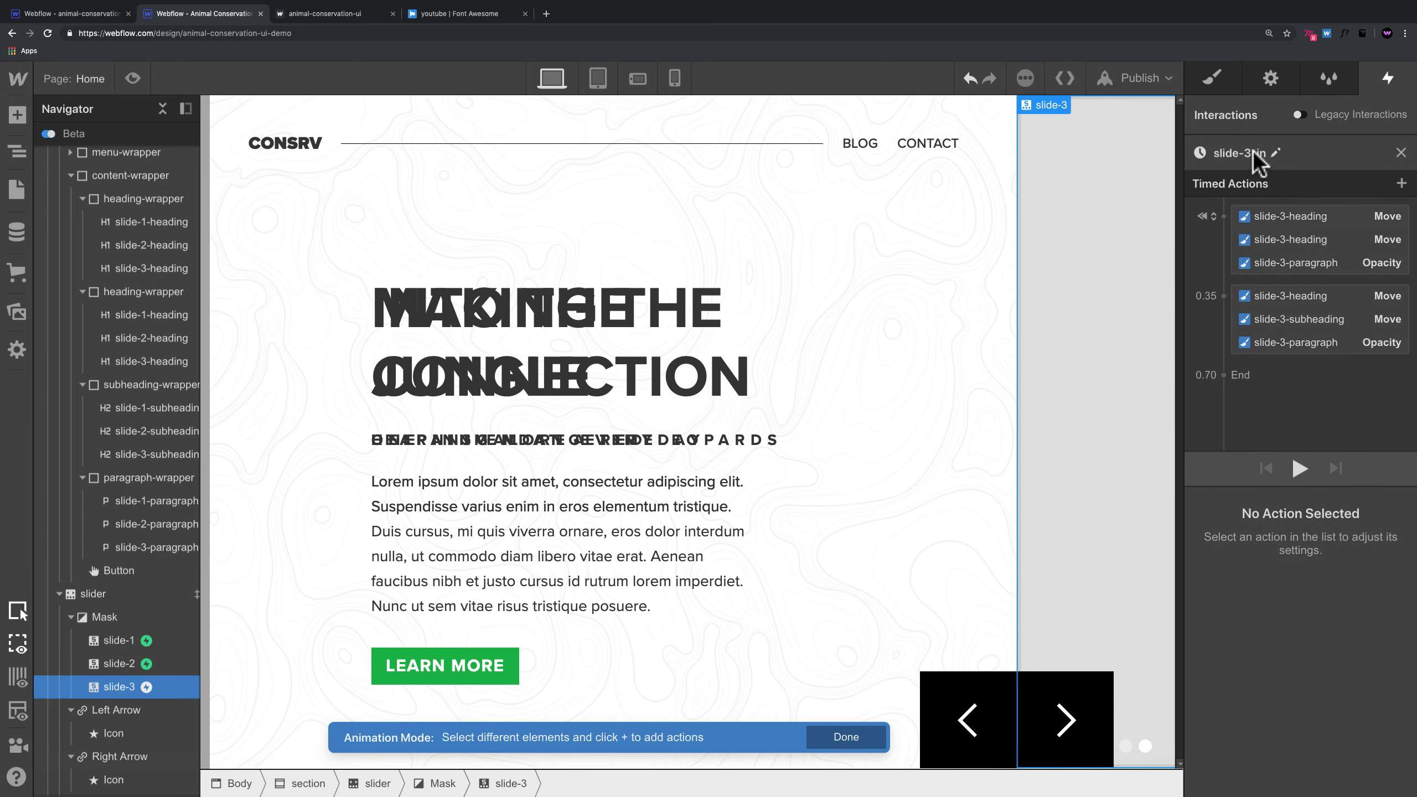
click(1241, 151)
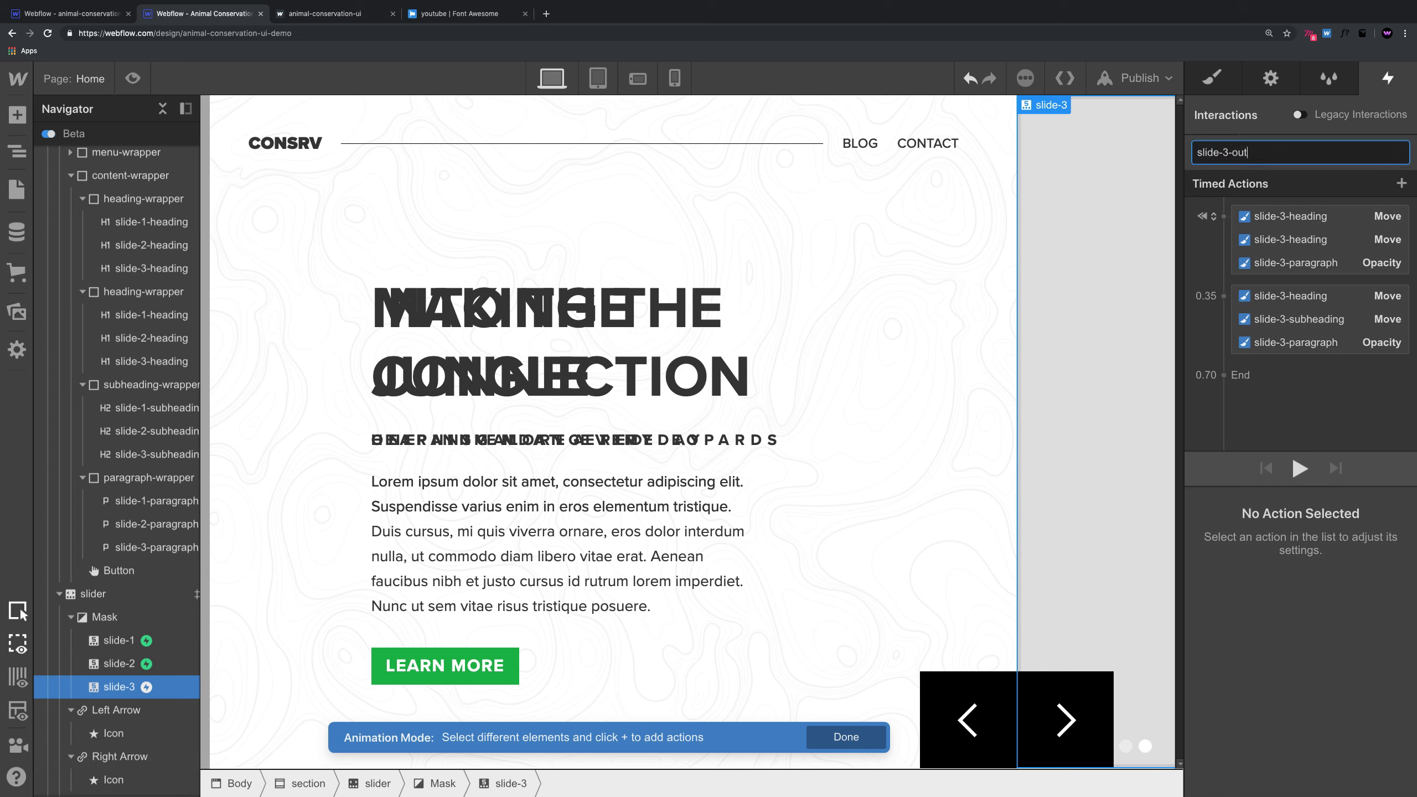
text(slide-3-out)
key(Return)
Step: Delete the heading, subheading and paragraph actions at 0.35 s from slide-3-out
click(1297, 296)
shift+click(1297, 342)
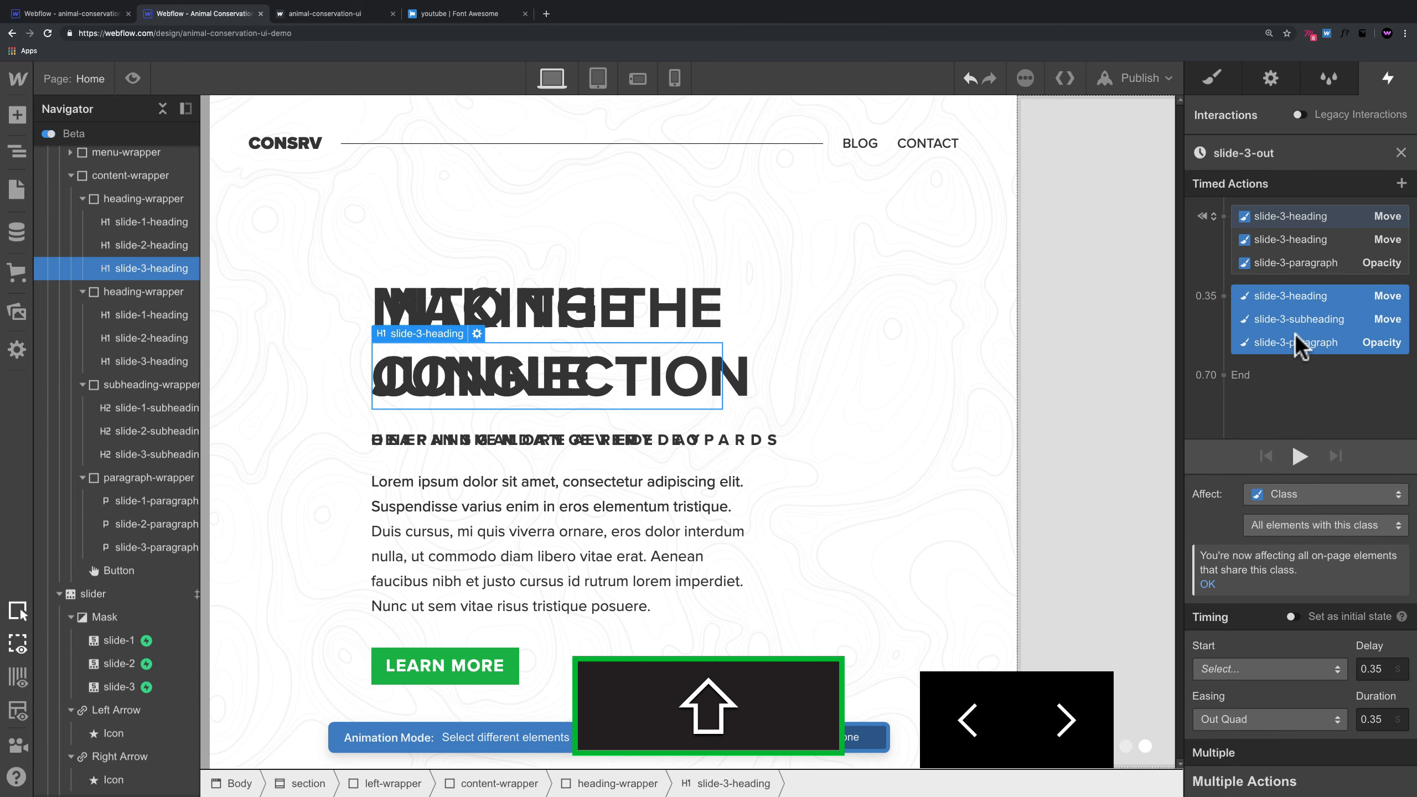
key(shift+BackSpace)
Step: Turn off the initial state for the three remaining slide-3-out actions, with 0.35 s duration and Out Quad easing
shift+click(1296, 263)
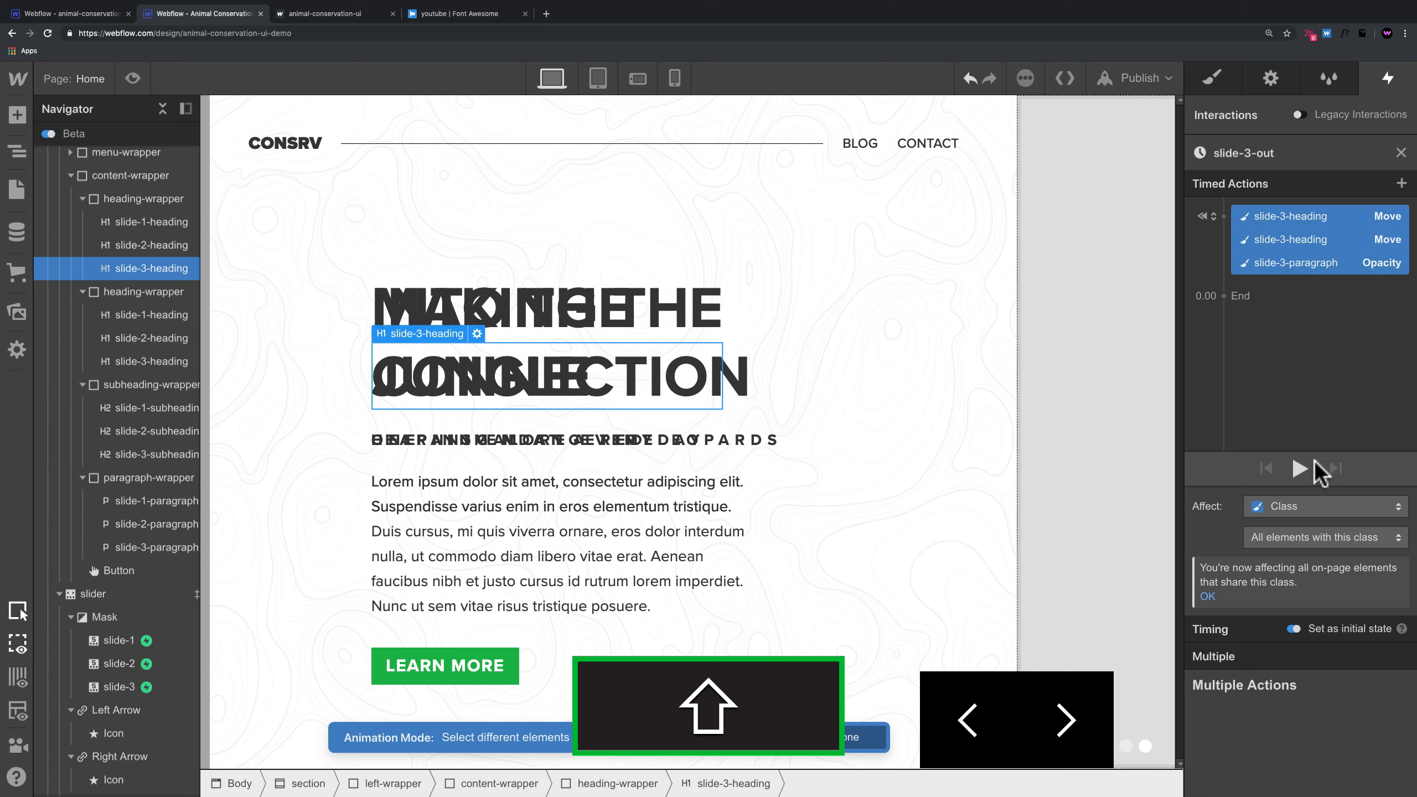
click(1297, 629)
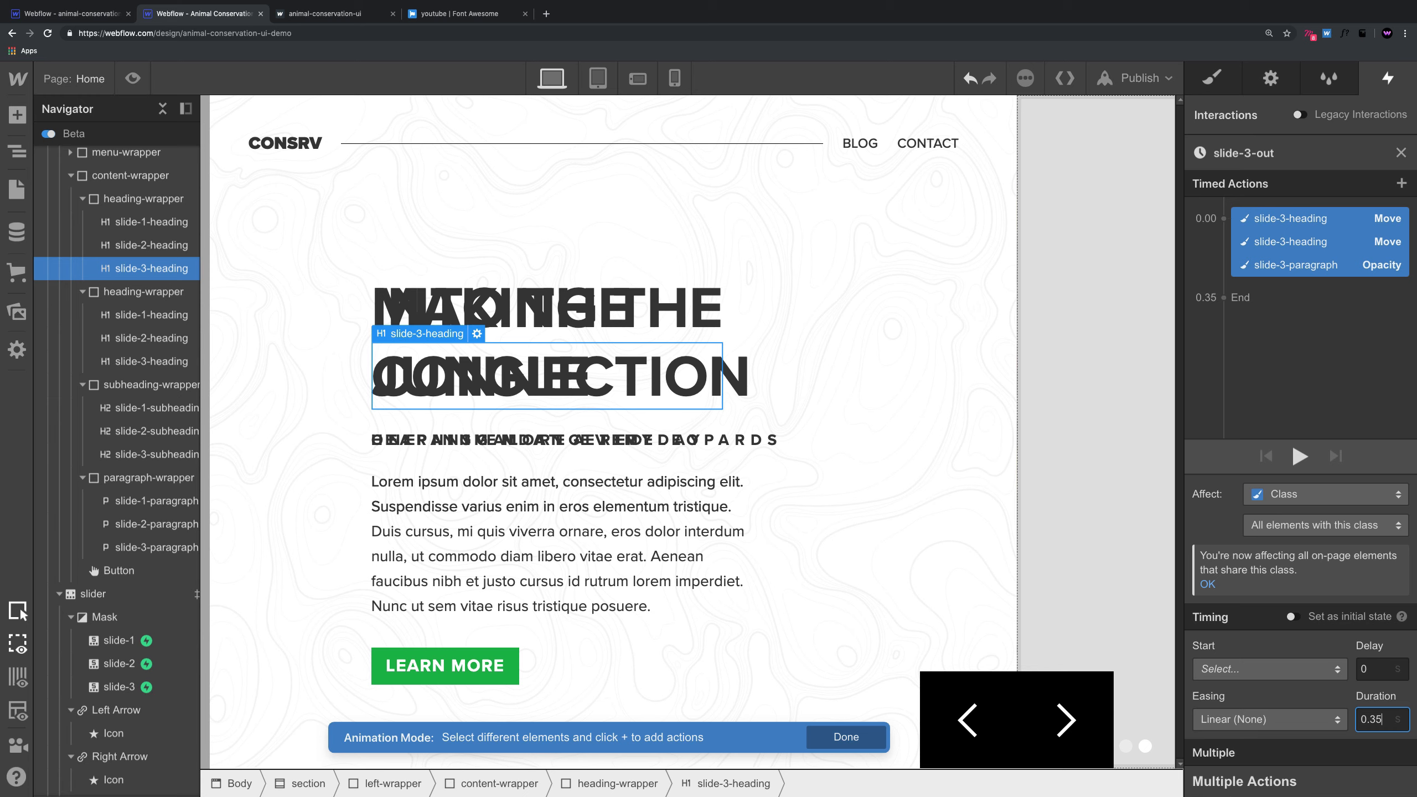
click(1293, 715)
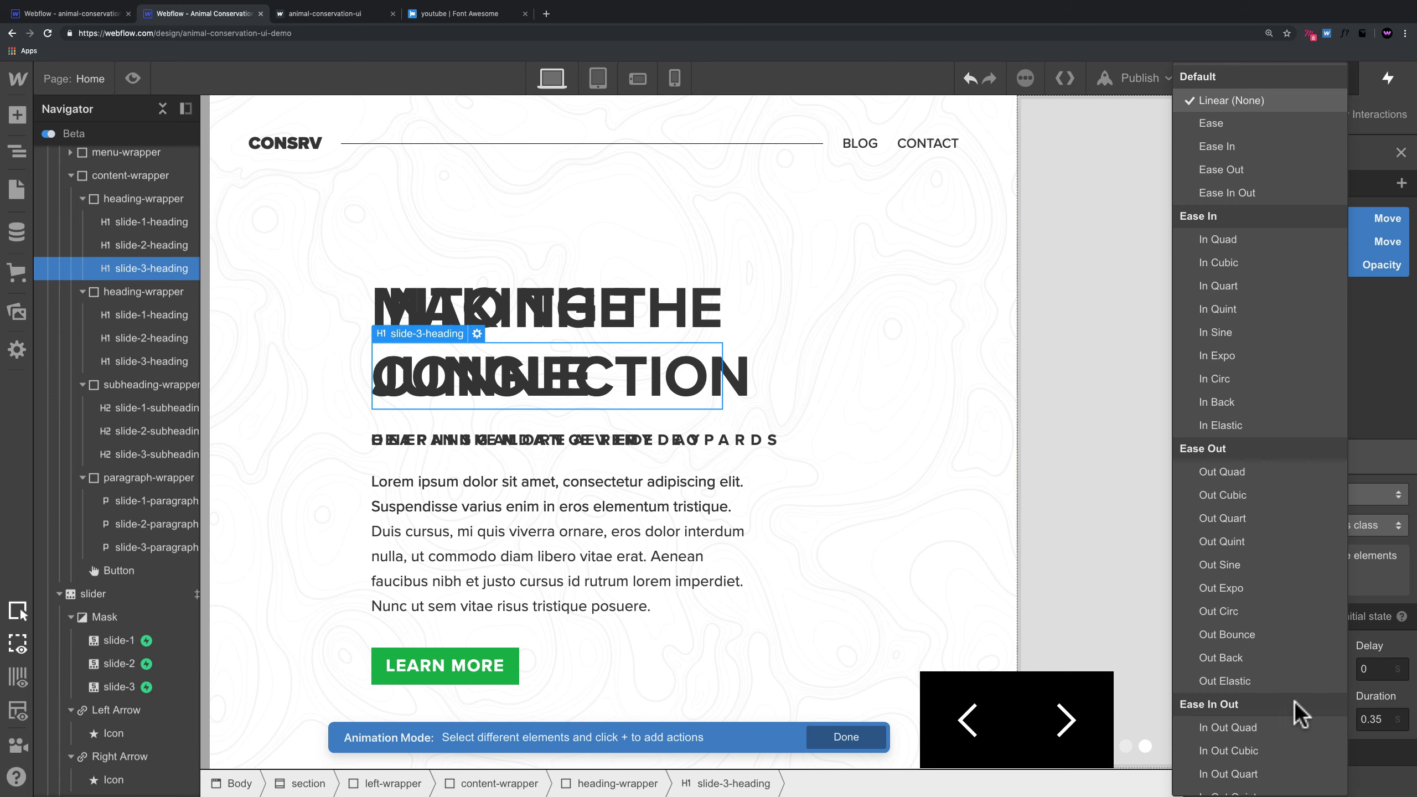
click(1239, 463)
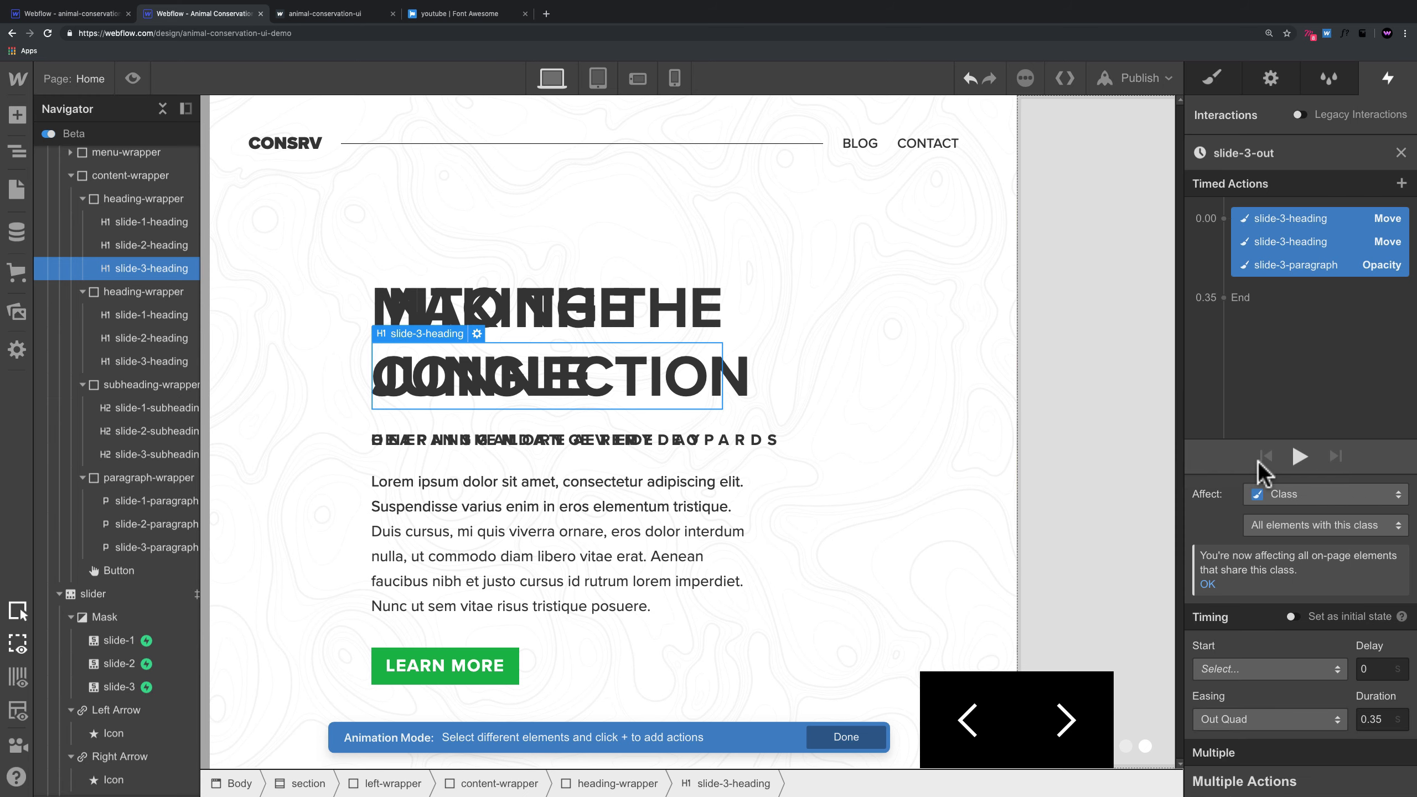
click(1401, 152)
Step: Preview the page and advance through the slides to check the text transitions
click(133, 79)
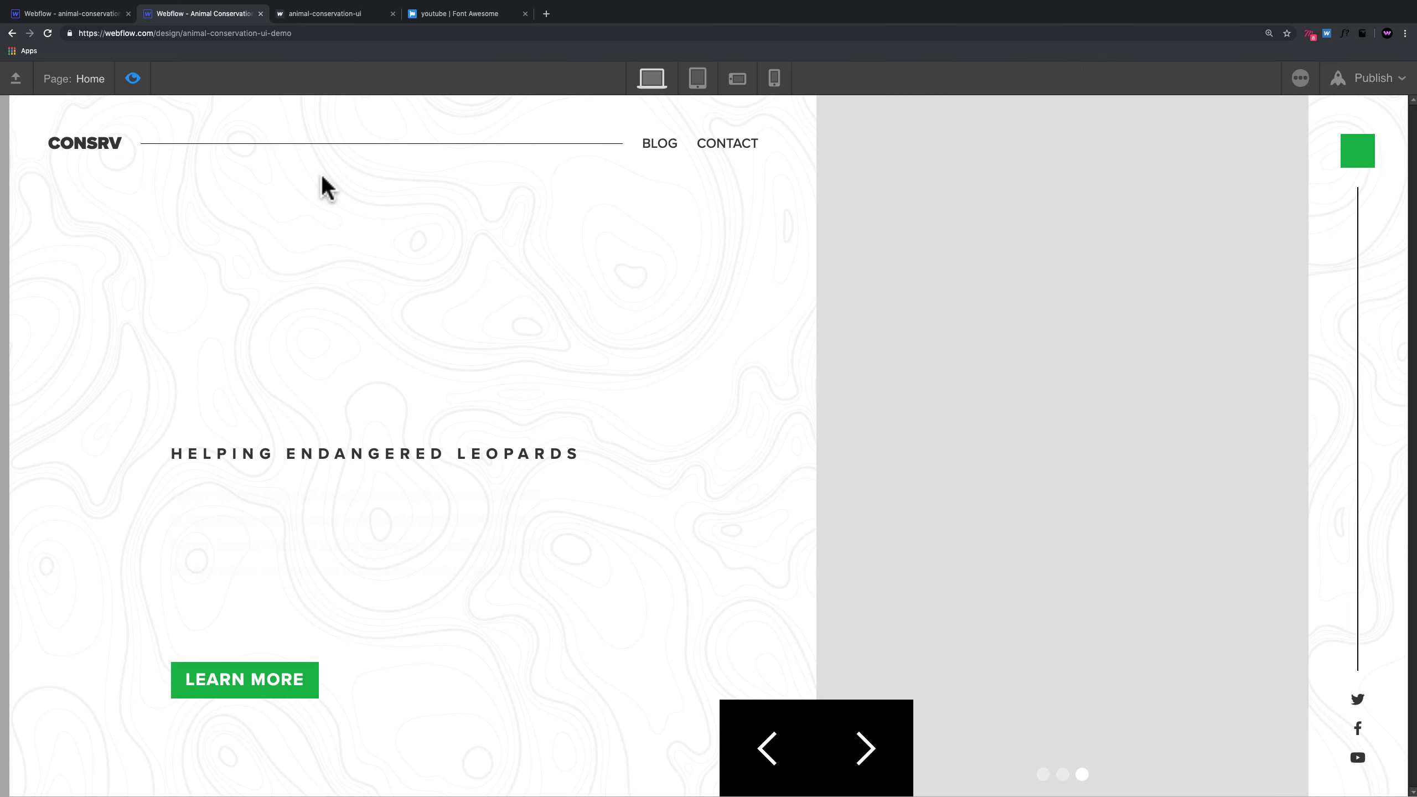
click(852, 736)
click(857, 746)
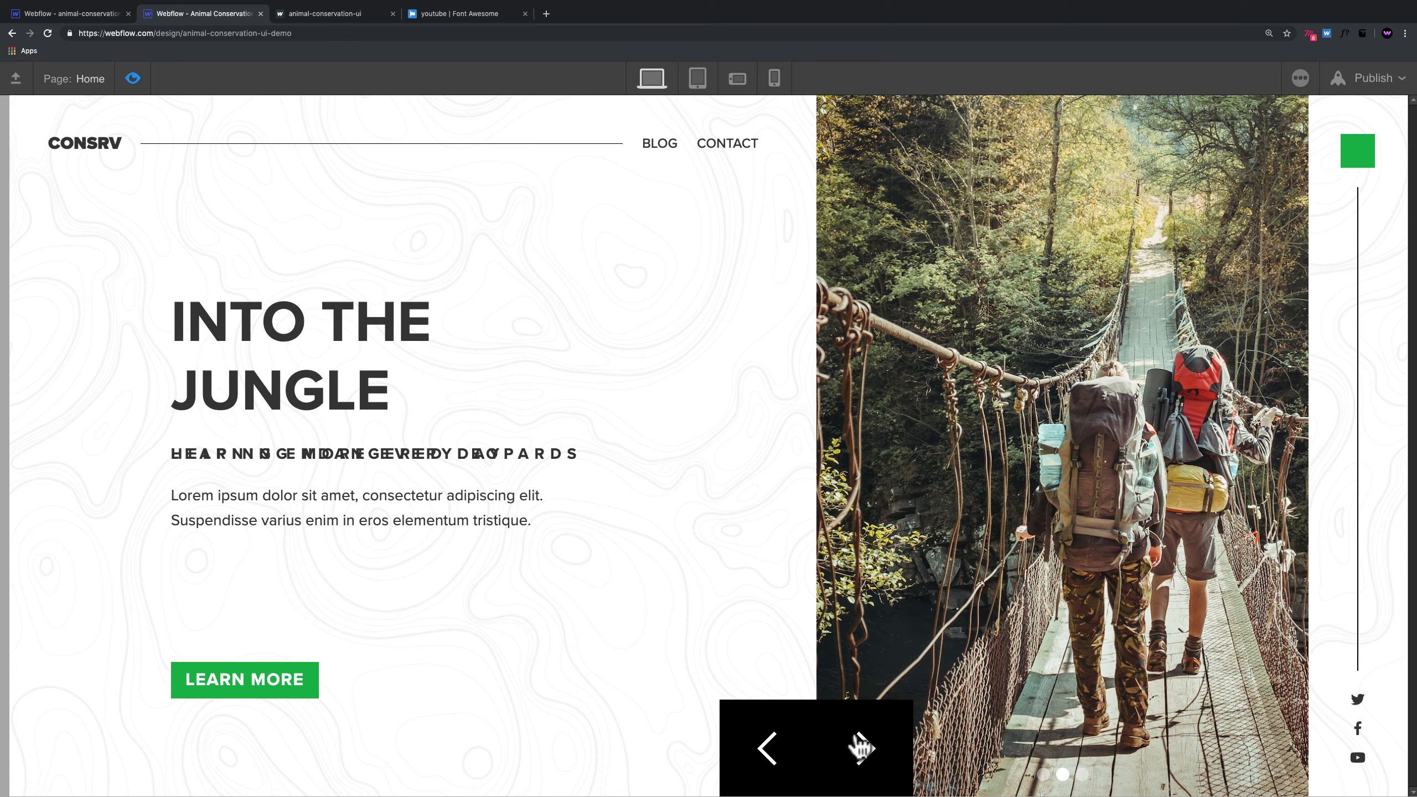
click(860, 747)
click(861, 746)
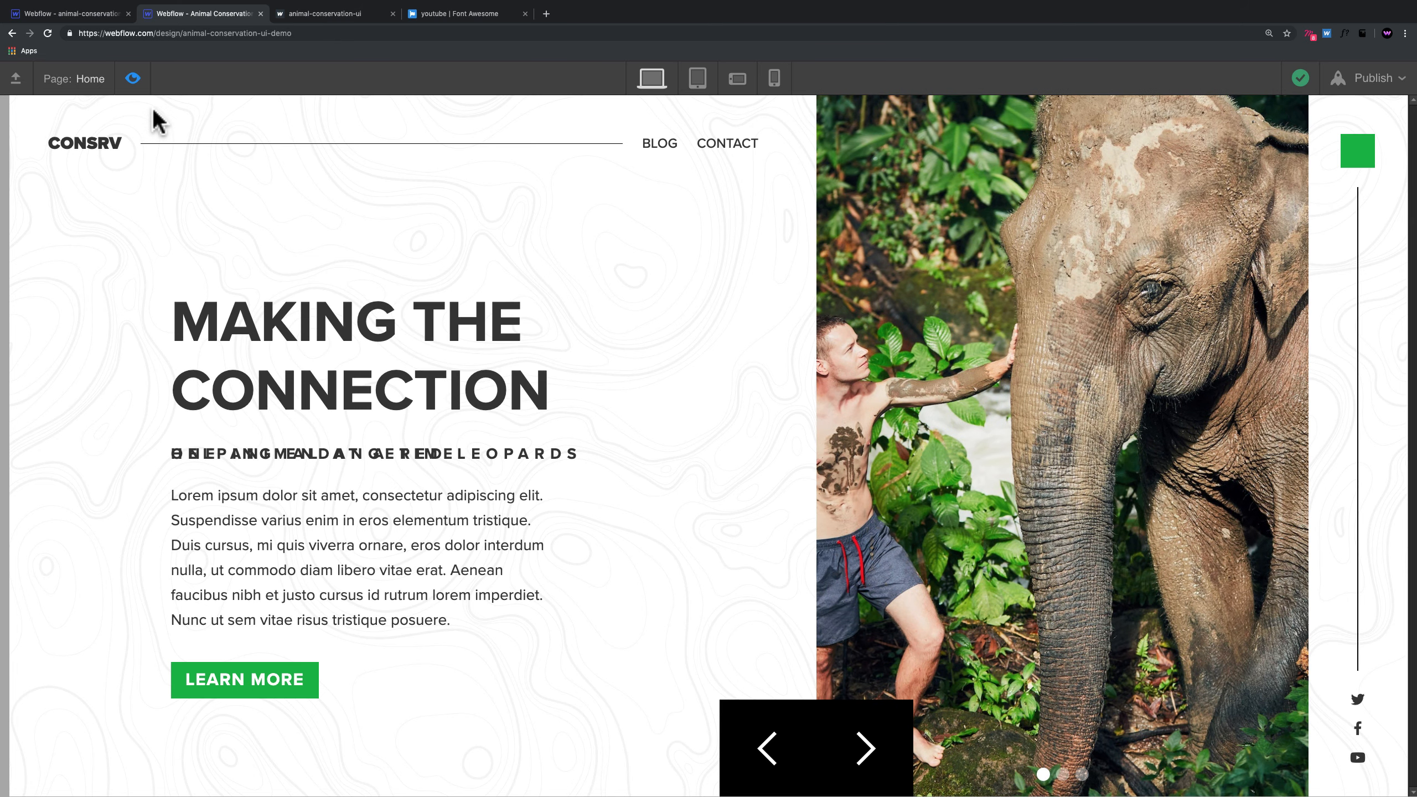
click(133, 78)
Step: Inspect the style settings of the second slide-3-heading, its heading-wrapper and slide-3-subheading
click(162, 314)
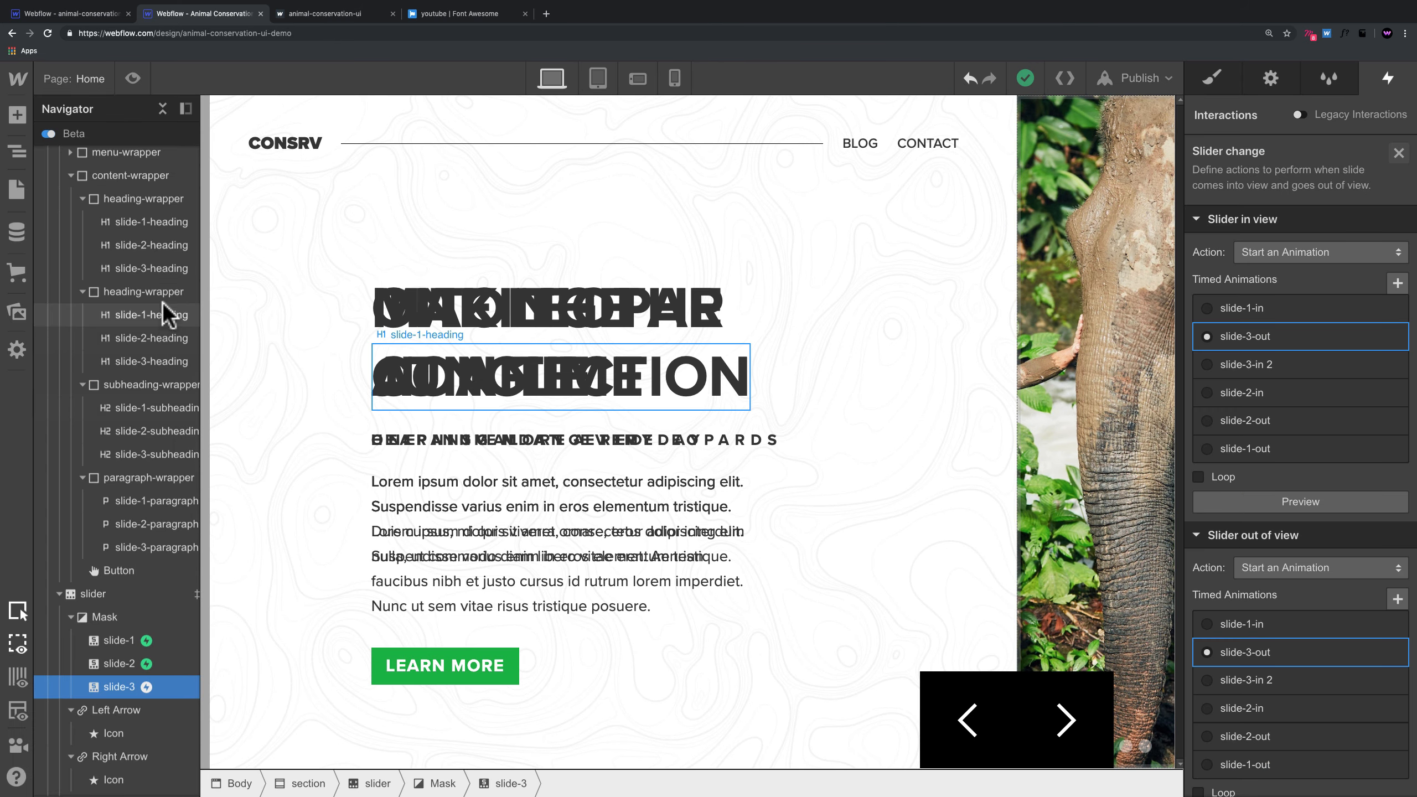
click(160, 361)
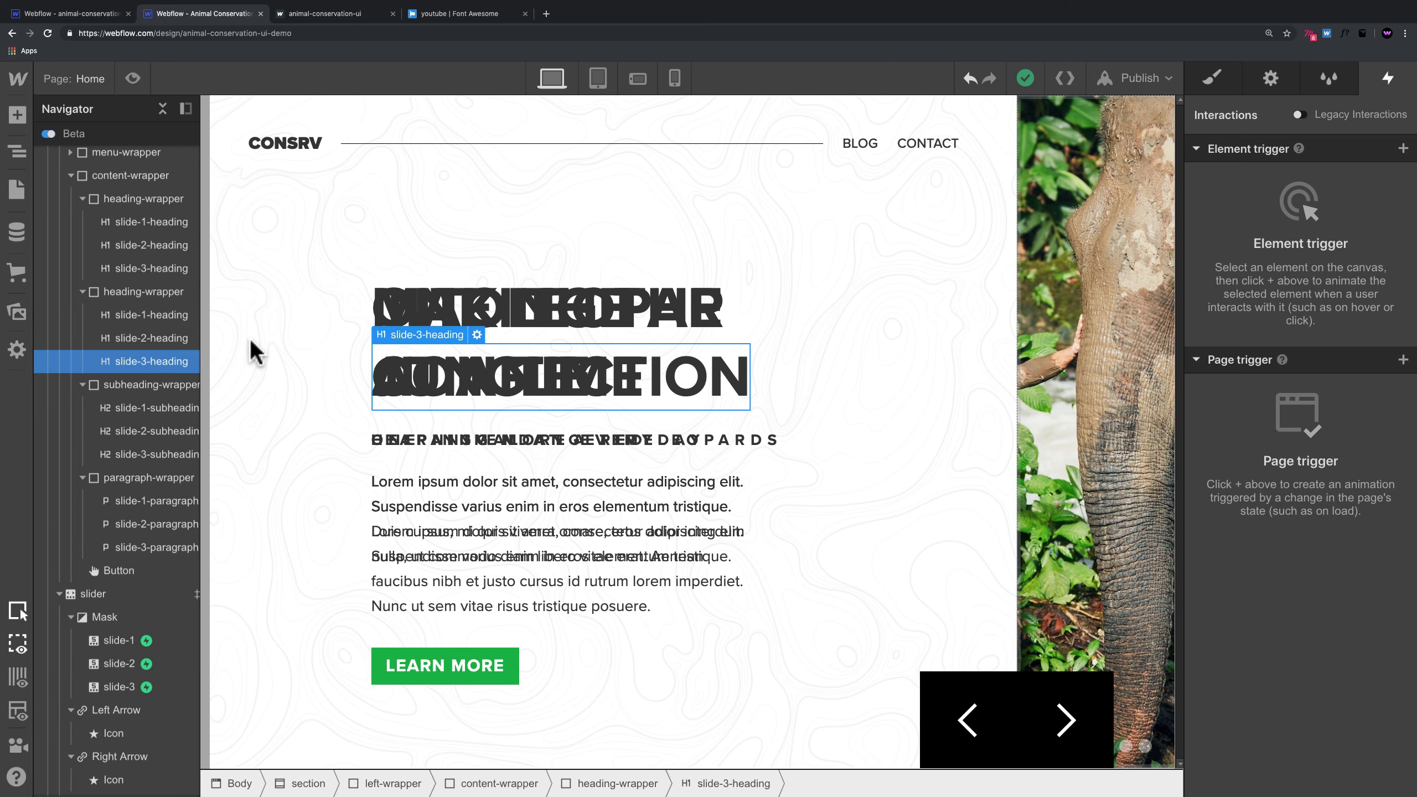
click(1212, 79)
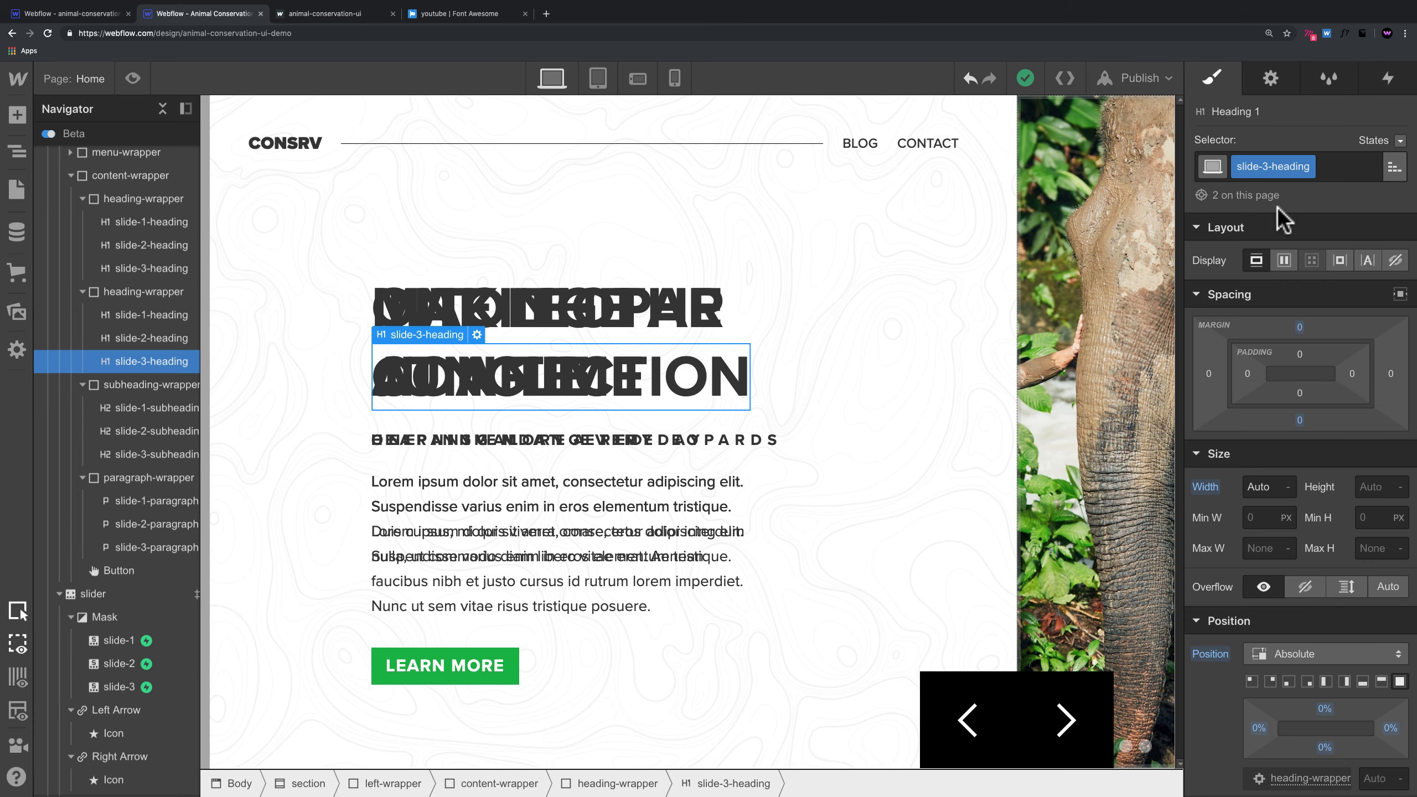
click(140, 288)
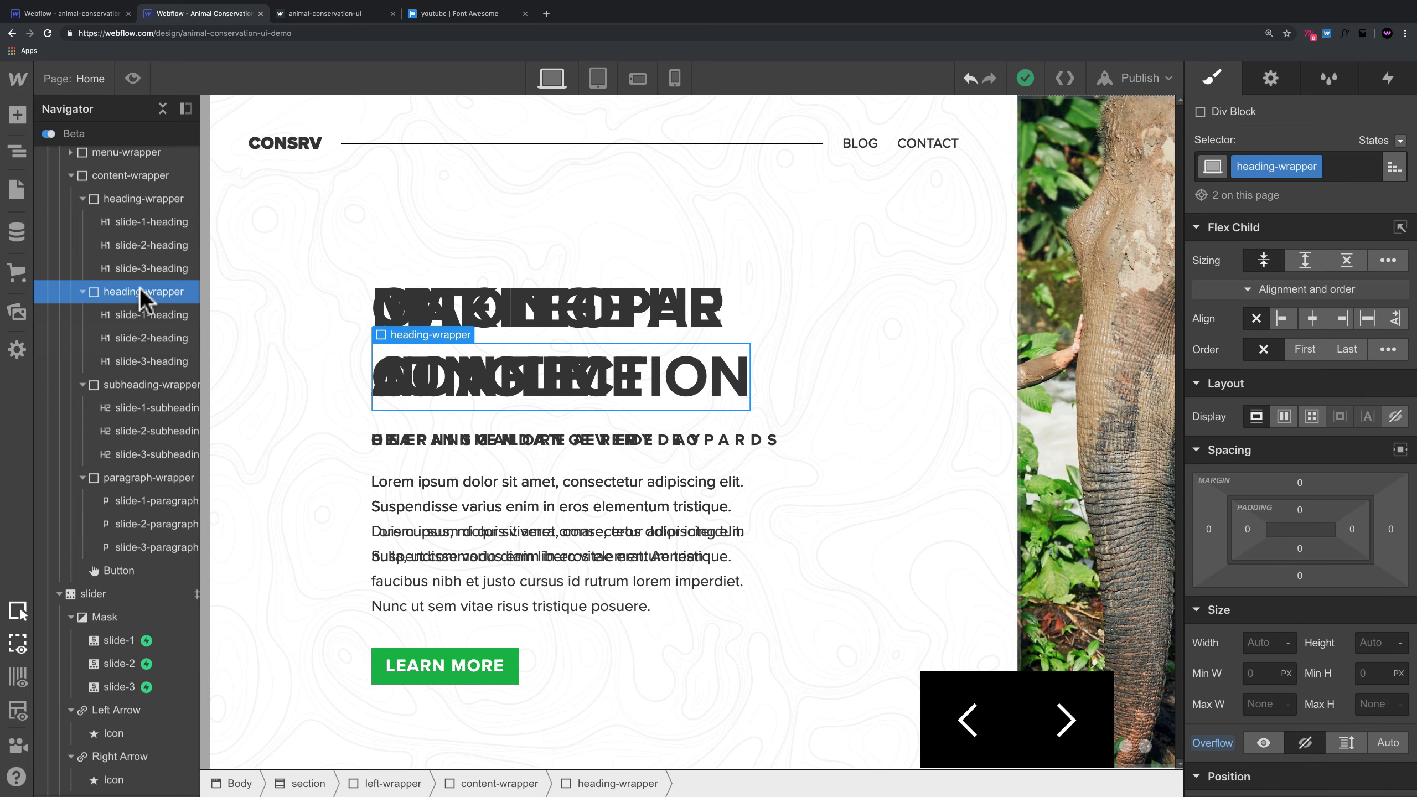
click(154, 452)
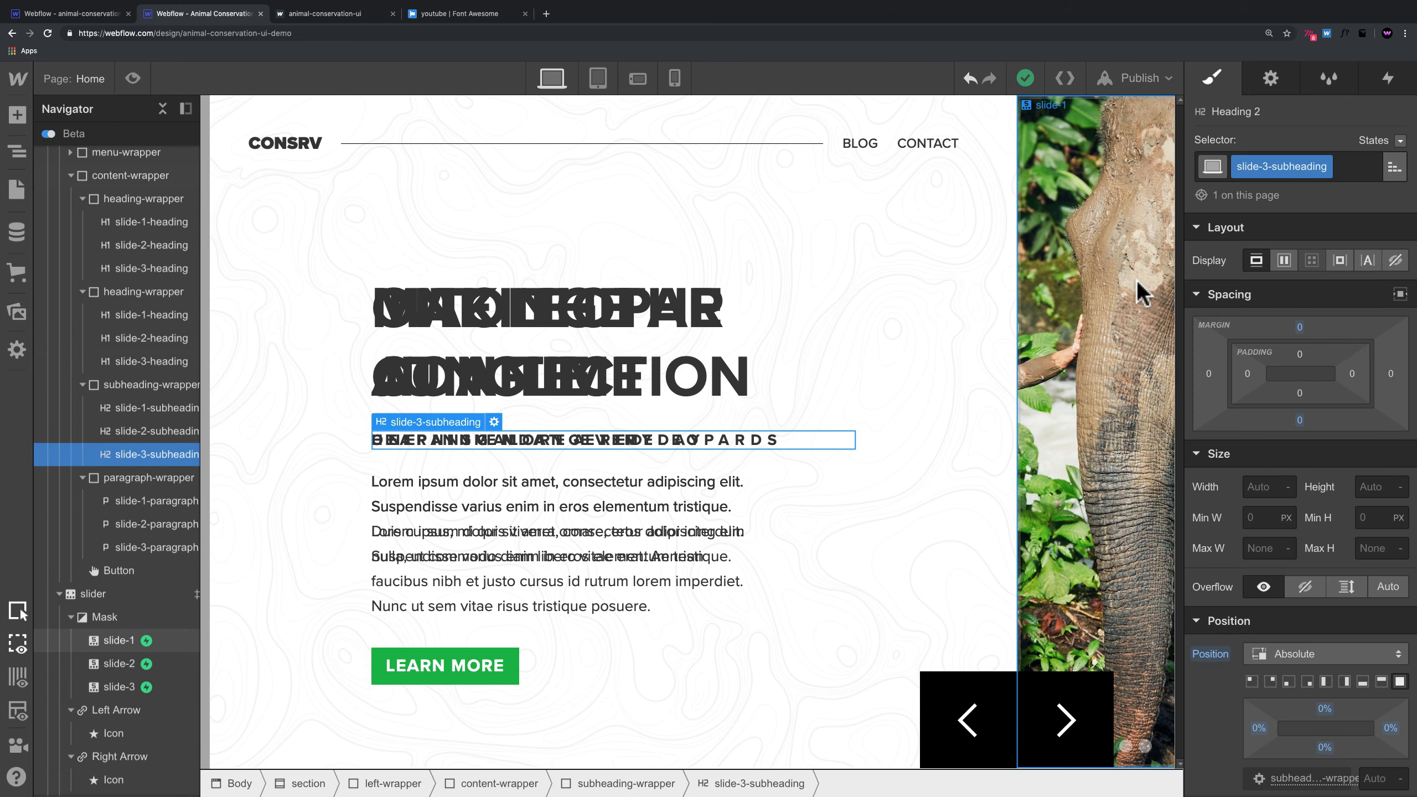
Step: Assign the slide-3-in 2 animation to slide-3's slider change trigger for when the slide comes into view
click(119, 686)
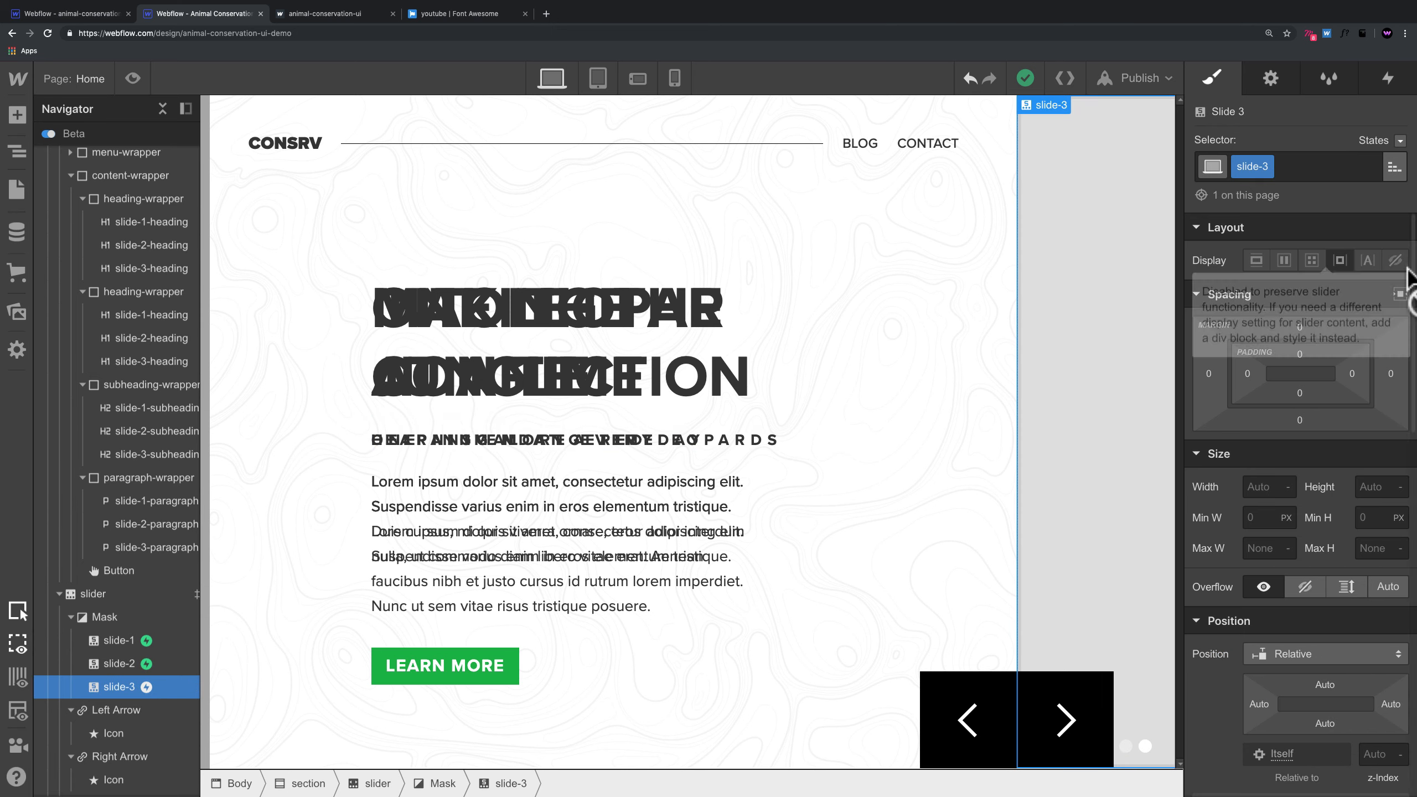
click(1388, 78)
click(1304, 198)
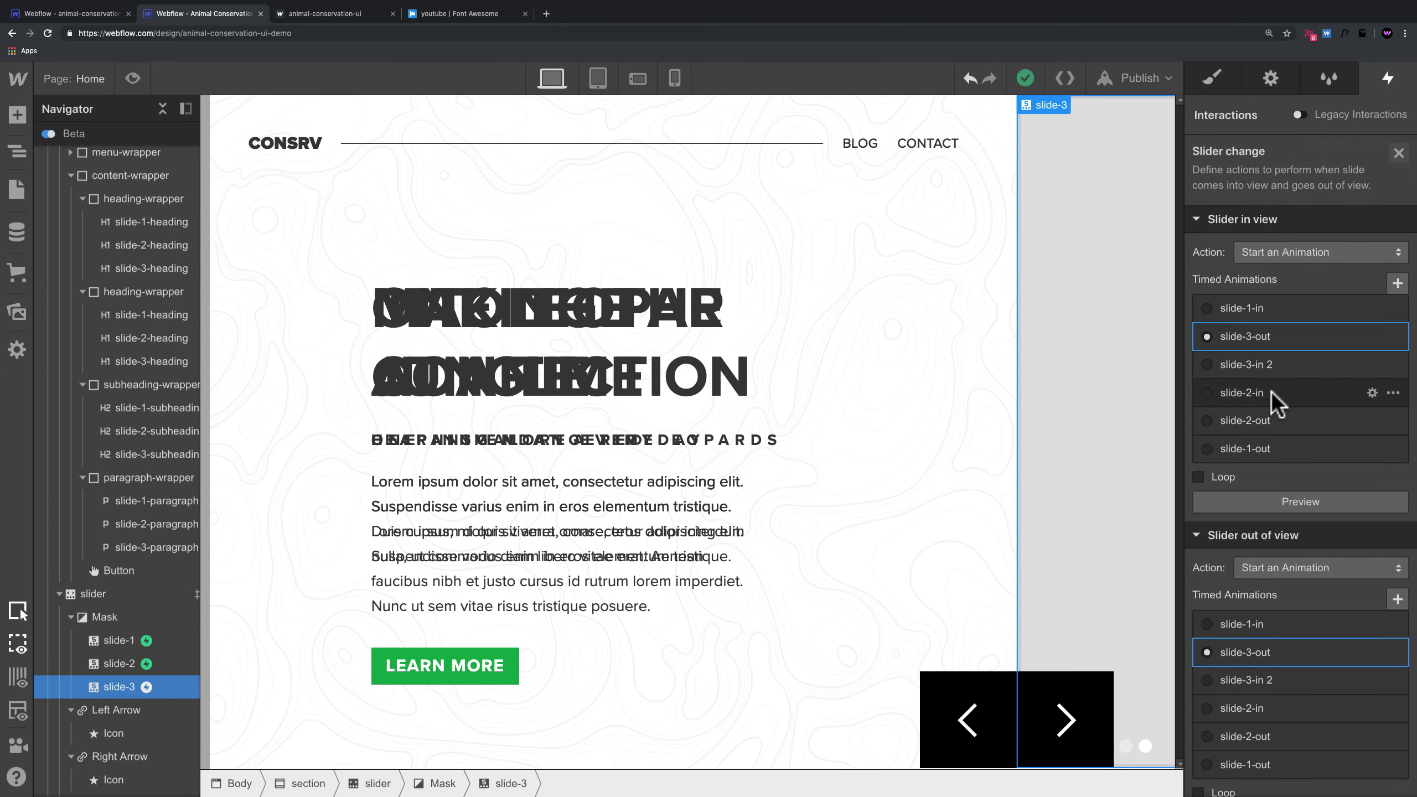
click(1253, 331)
click(1400, 151)
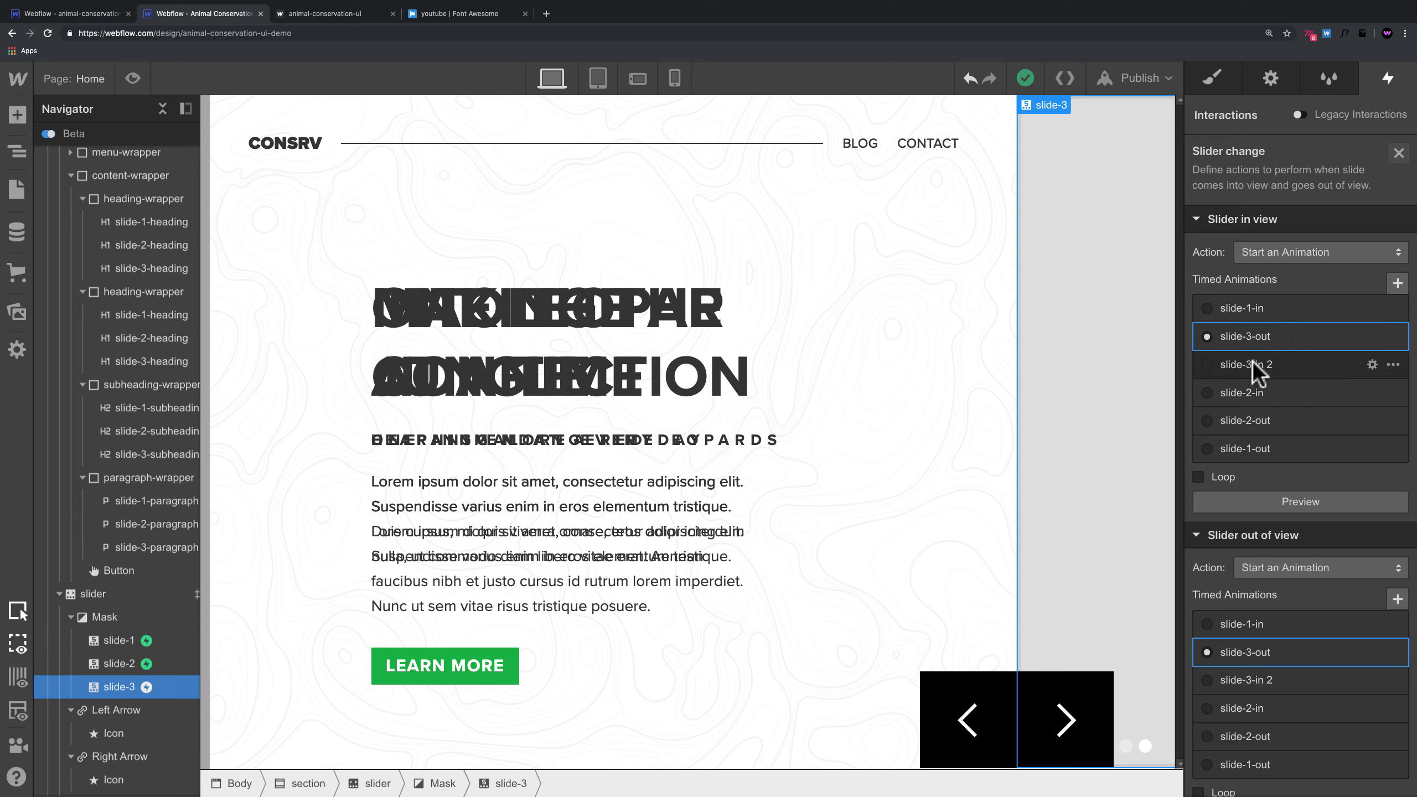
click(1212, 365)
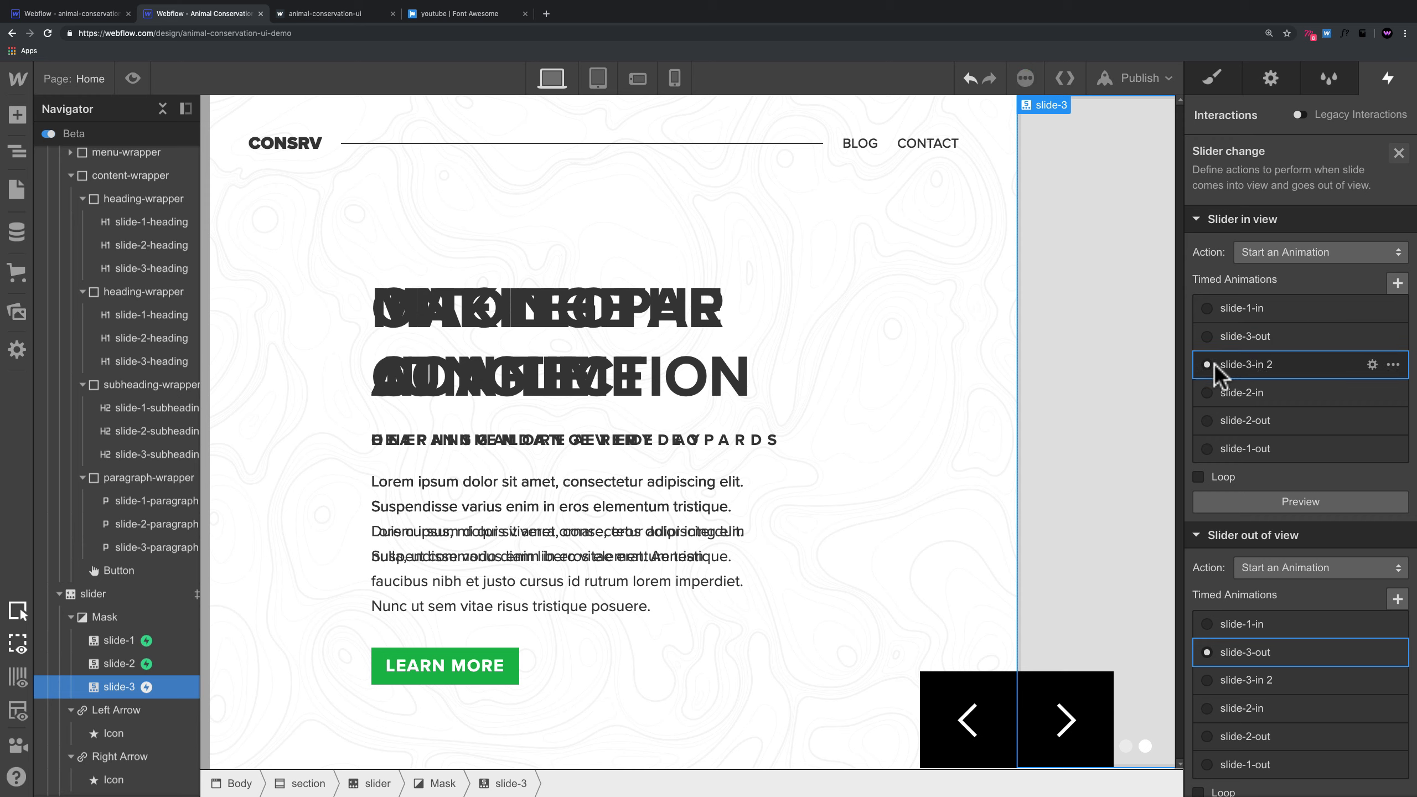
Step: Rename the slide-3-in 2 animation as slide-3-in
click(1248, 364)
click(1272, 152)
click(1272, 152)
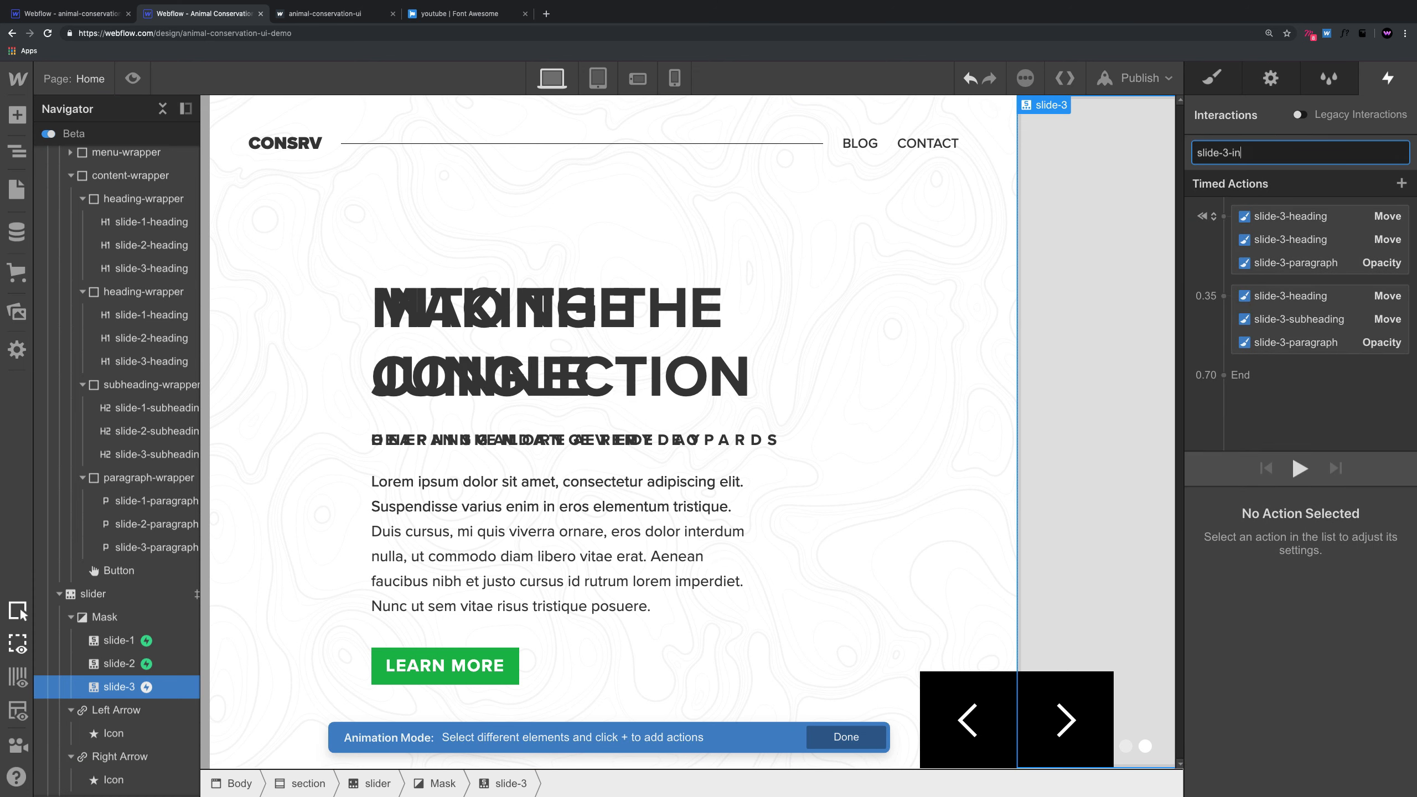
key(Return)
click(1402, 153)
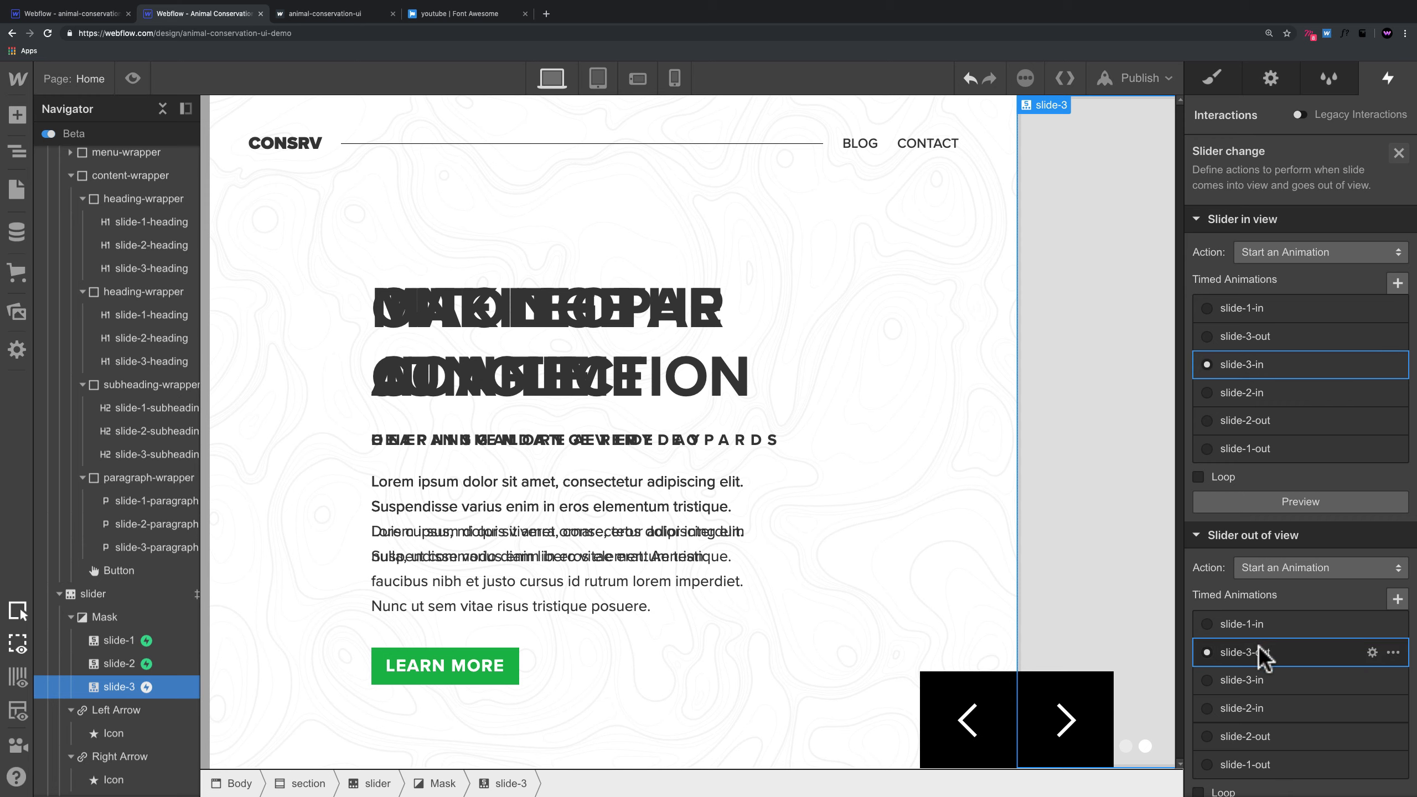
Step: Preview the page and advance through the slides to check slide 3's new in-view animation
click(133, 78)
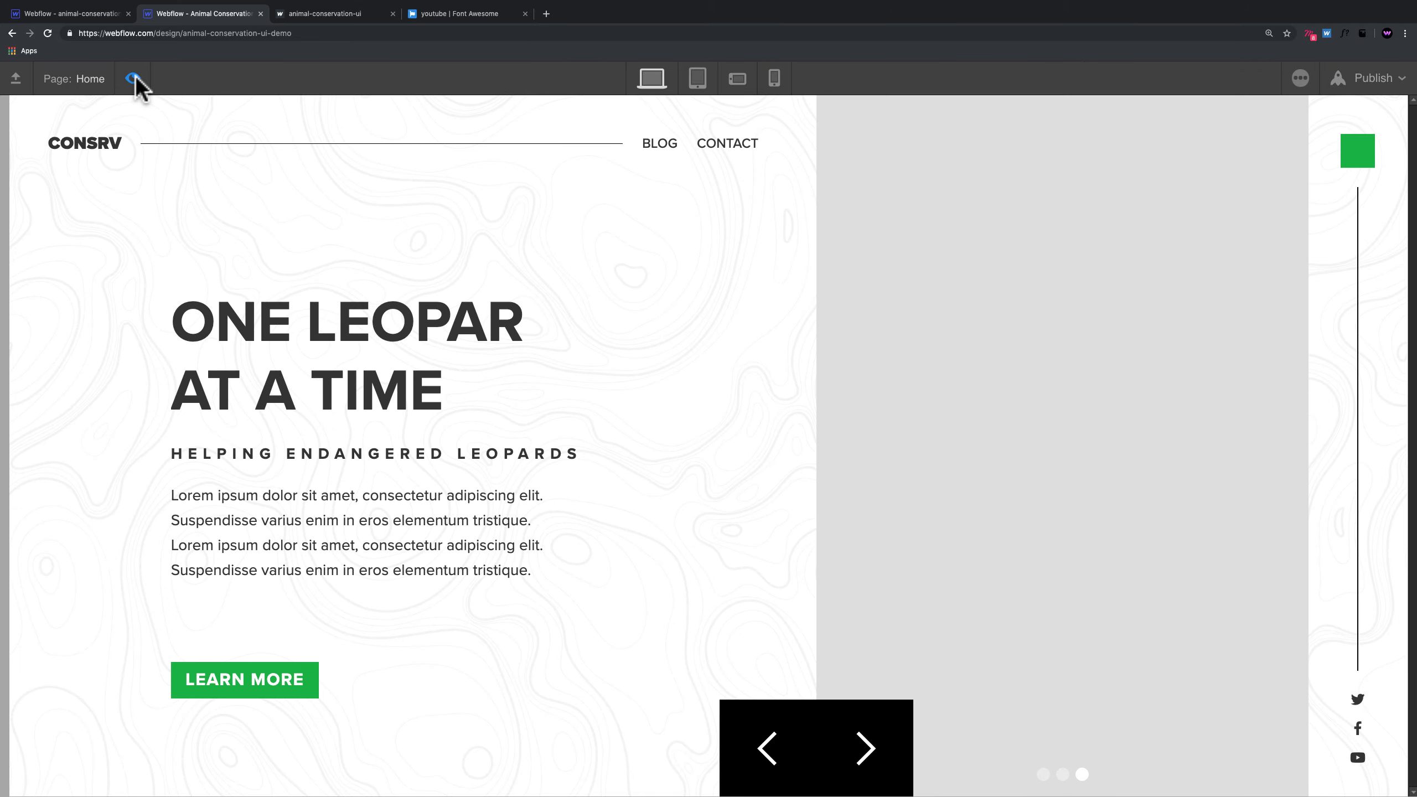
click(858, 720)
click(862, 722)
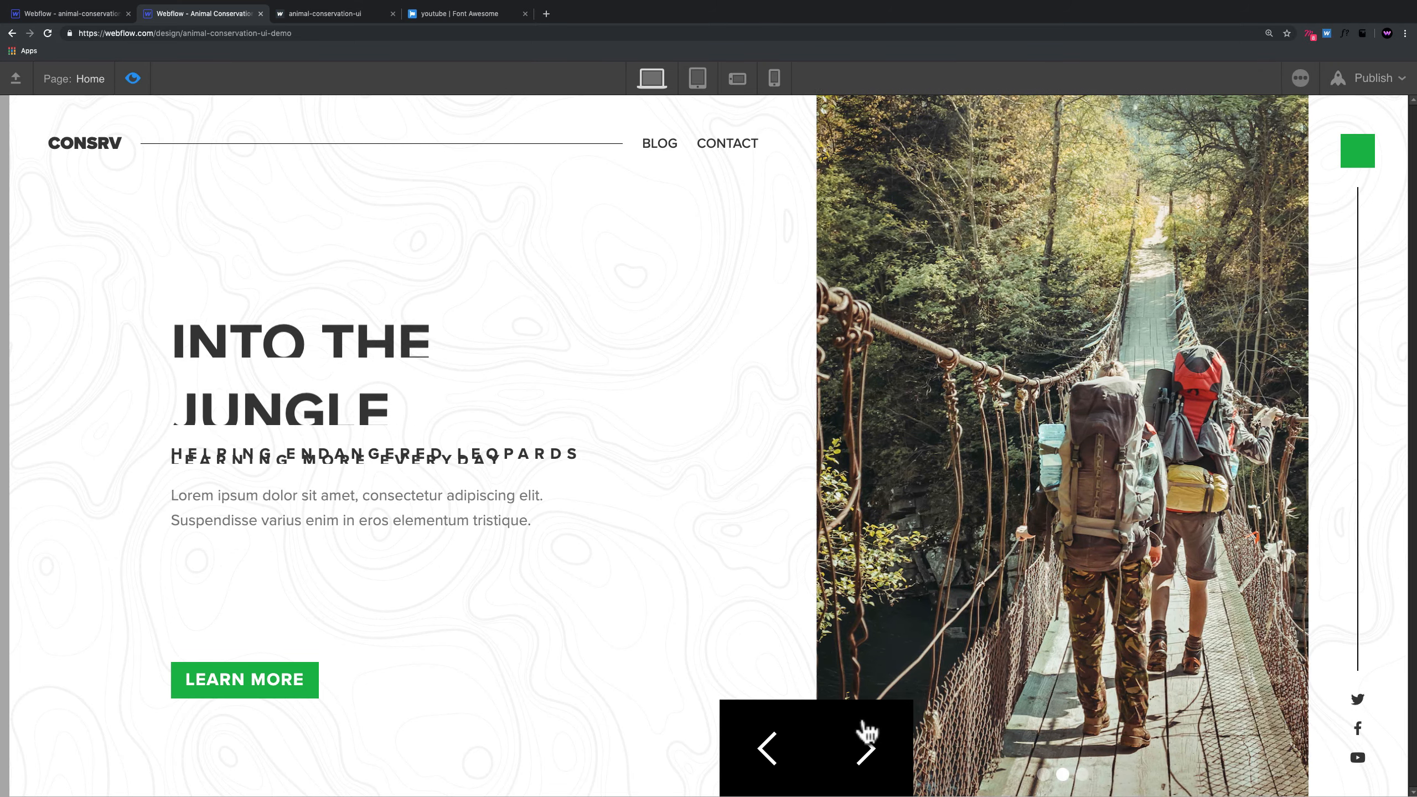
click(862, 722)
key(super+shift+p)
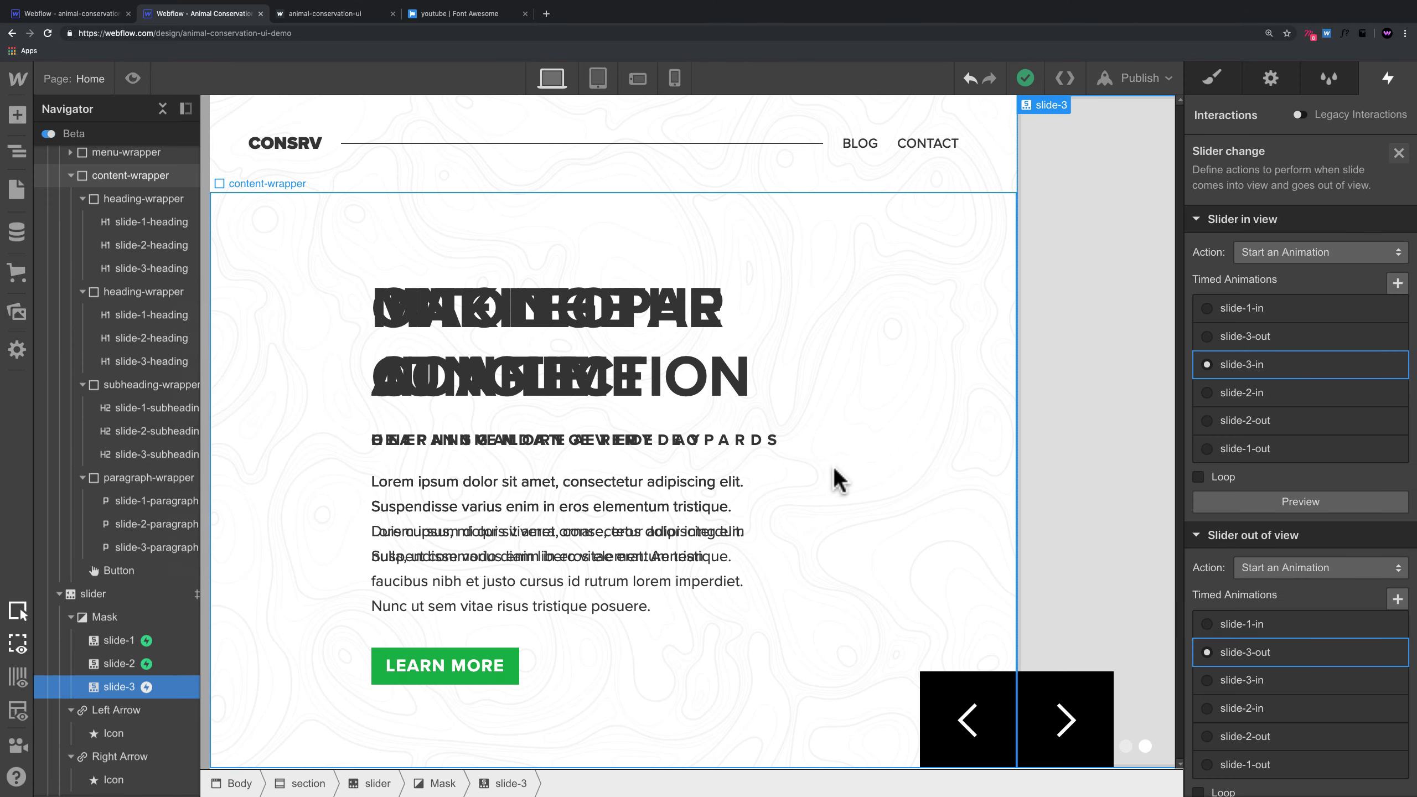
Step: Retarget the second initial-state Move action in slide-3-in from slide-3-heading to slide-3-subheading
click(1260, 362)
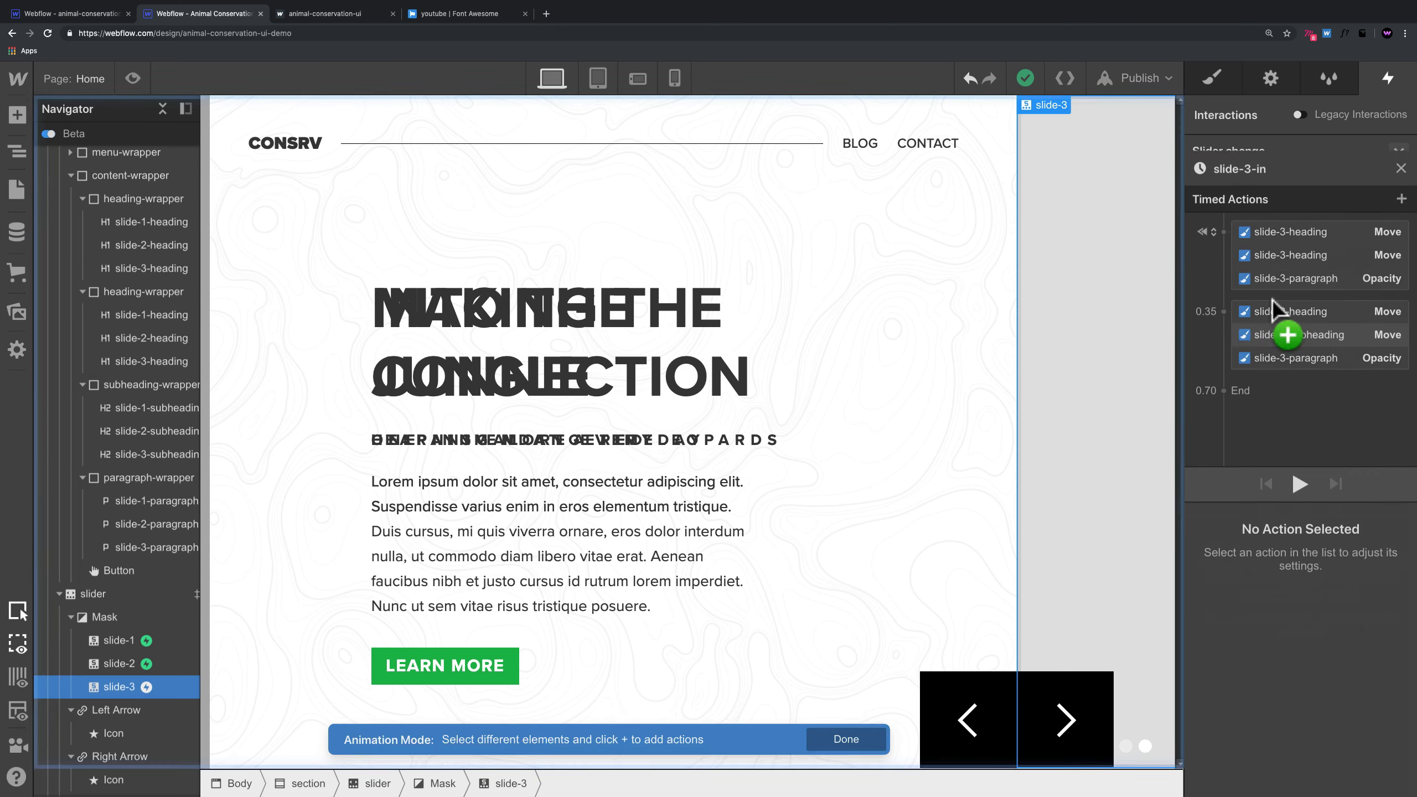
click(1291, 221)
click(1304, 237)
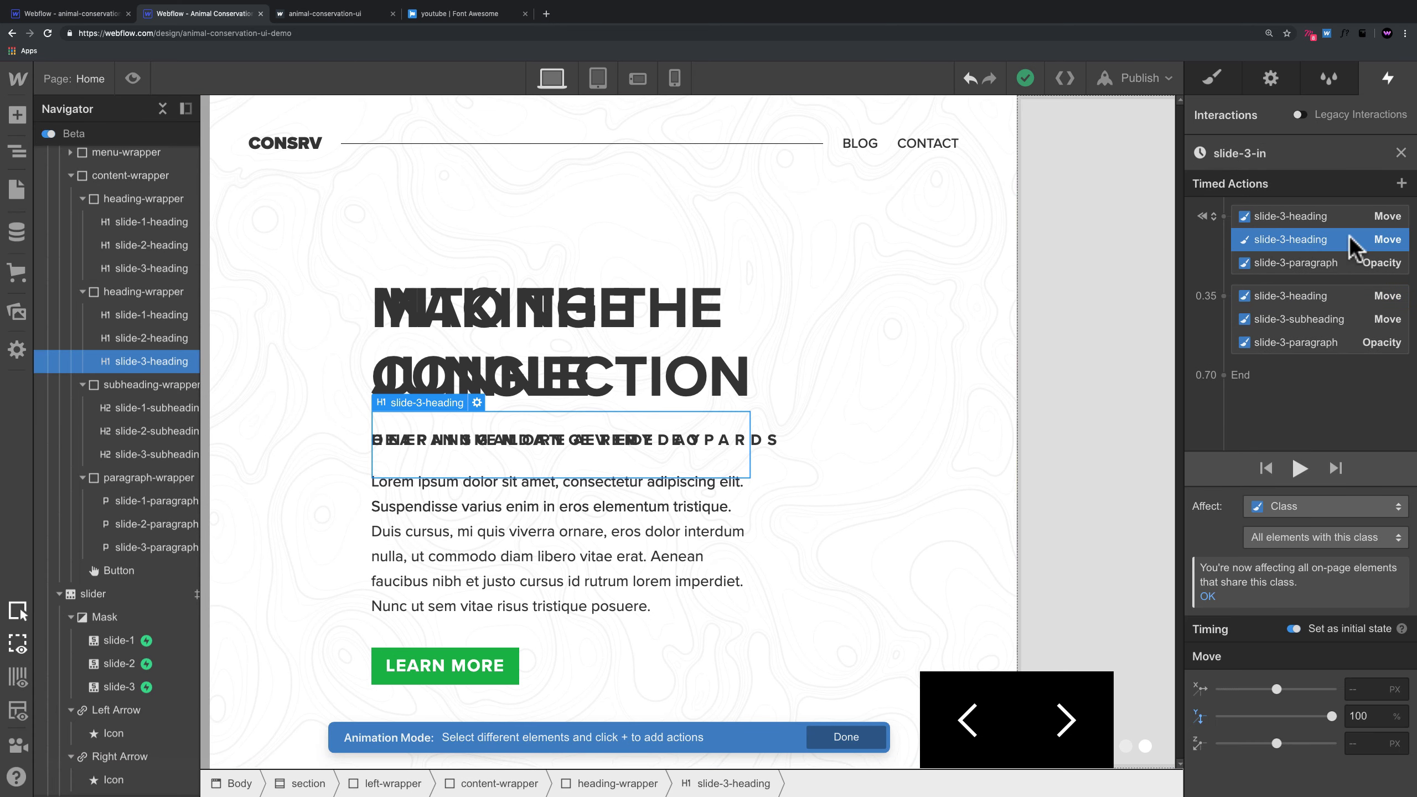
right_click(1297, 237)
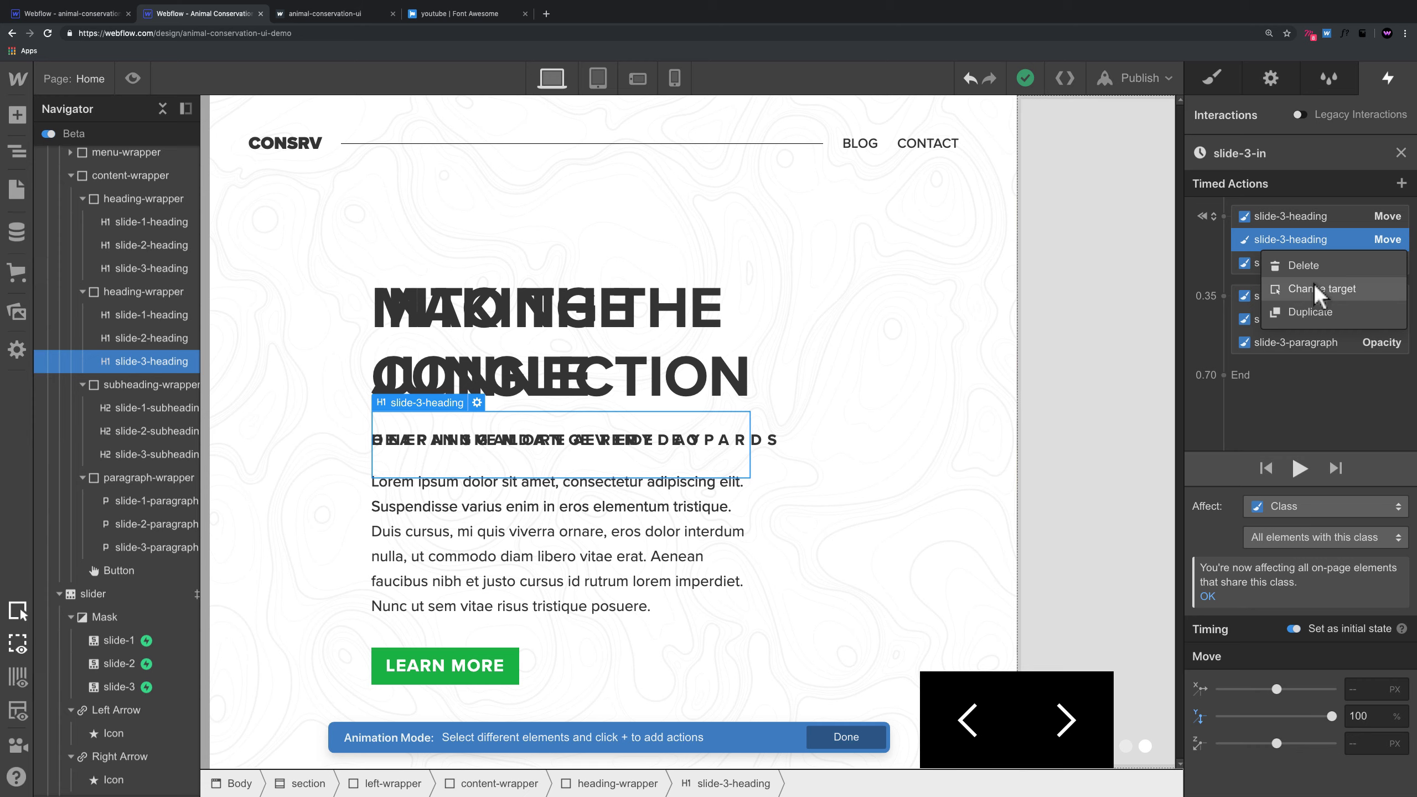
click(1313, 284)
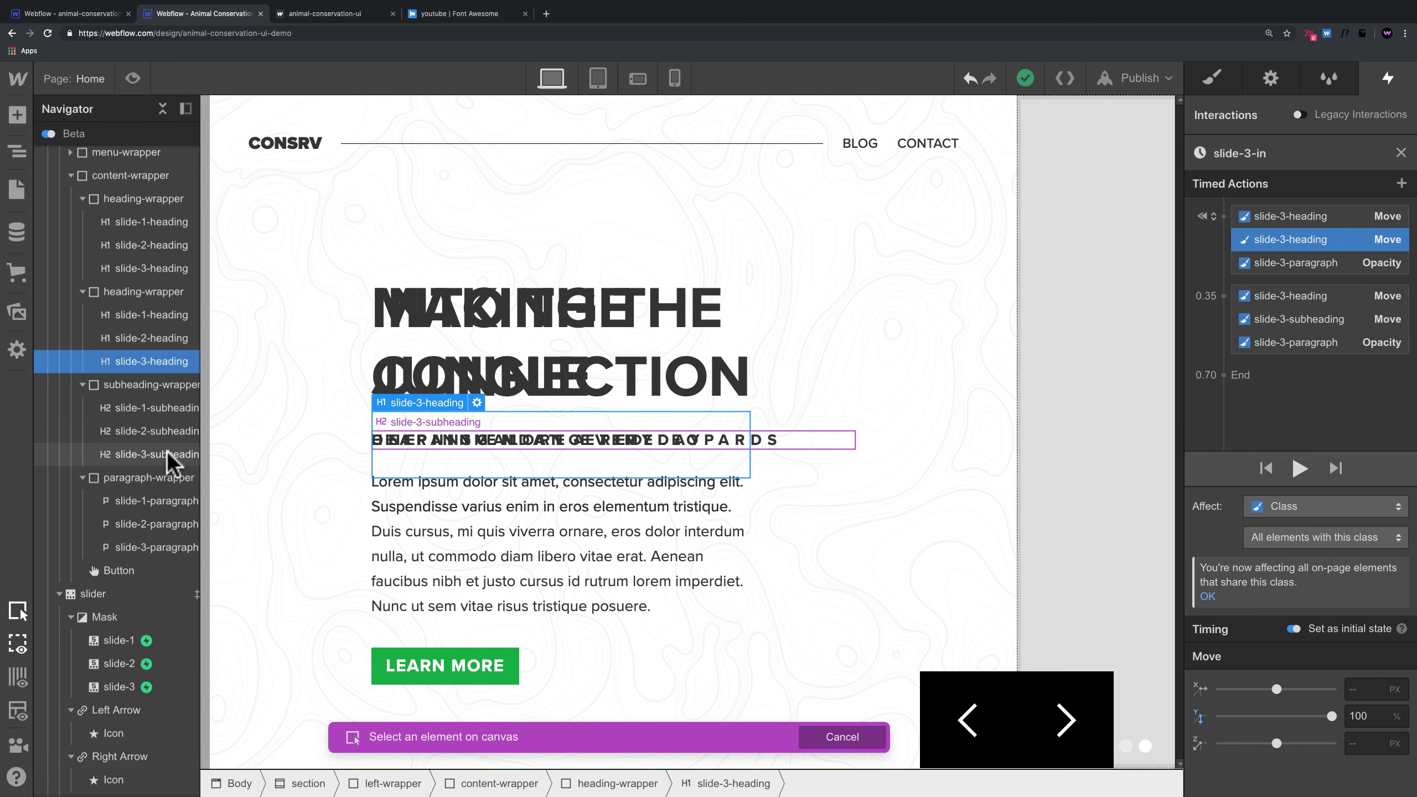
click(159, 455)
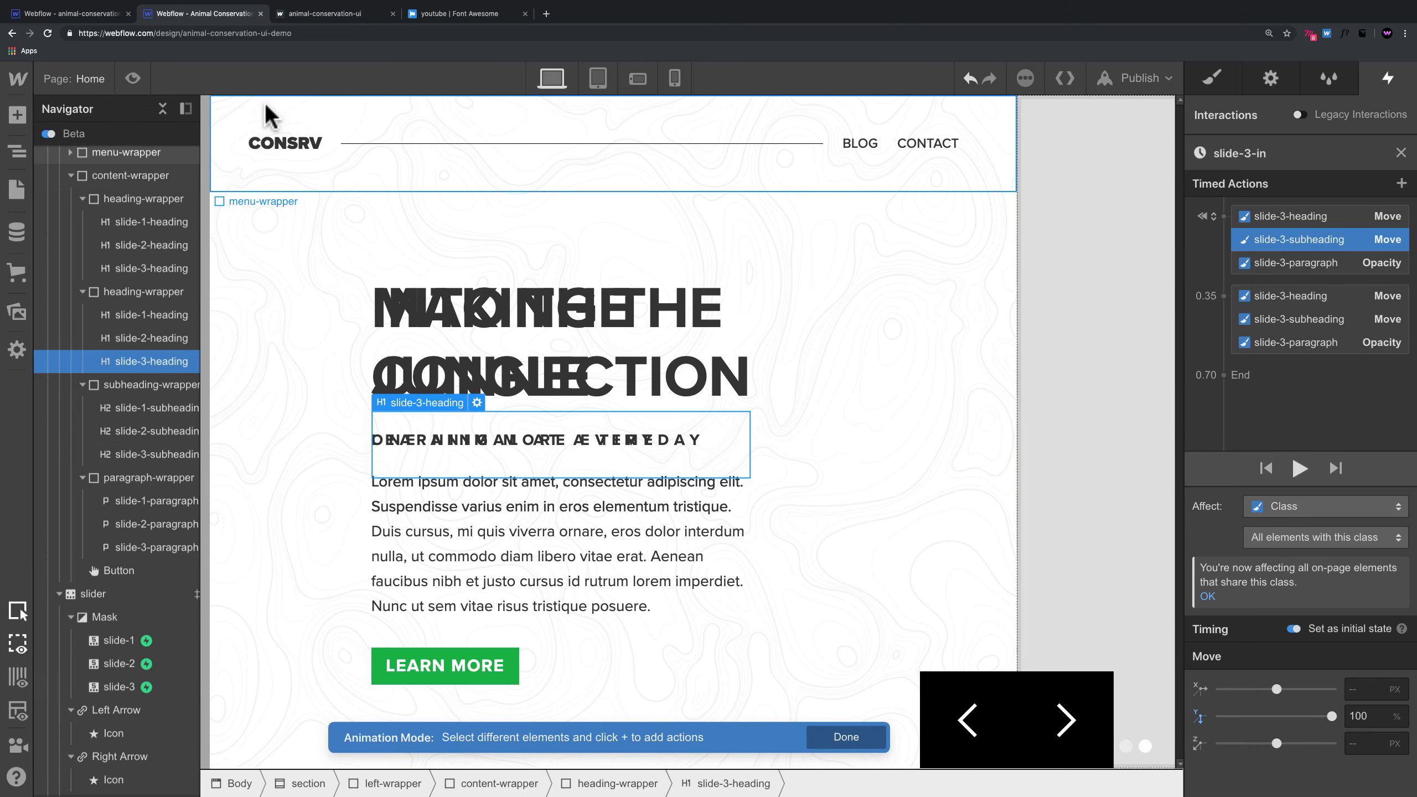
Step: Preview slide 3's text and check which slide-3-in actions are tied to each slide-3-heading element
click(133, 79)
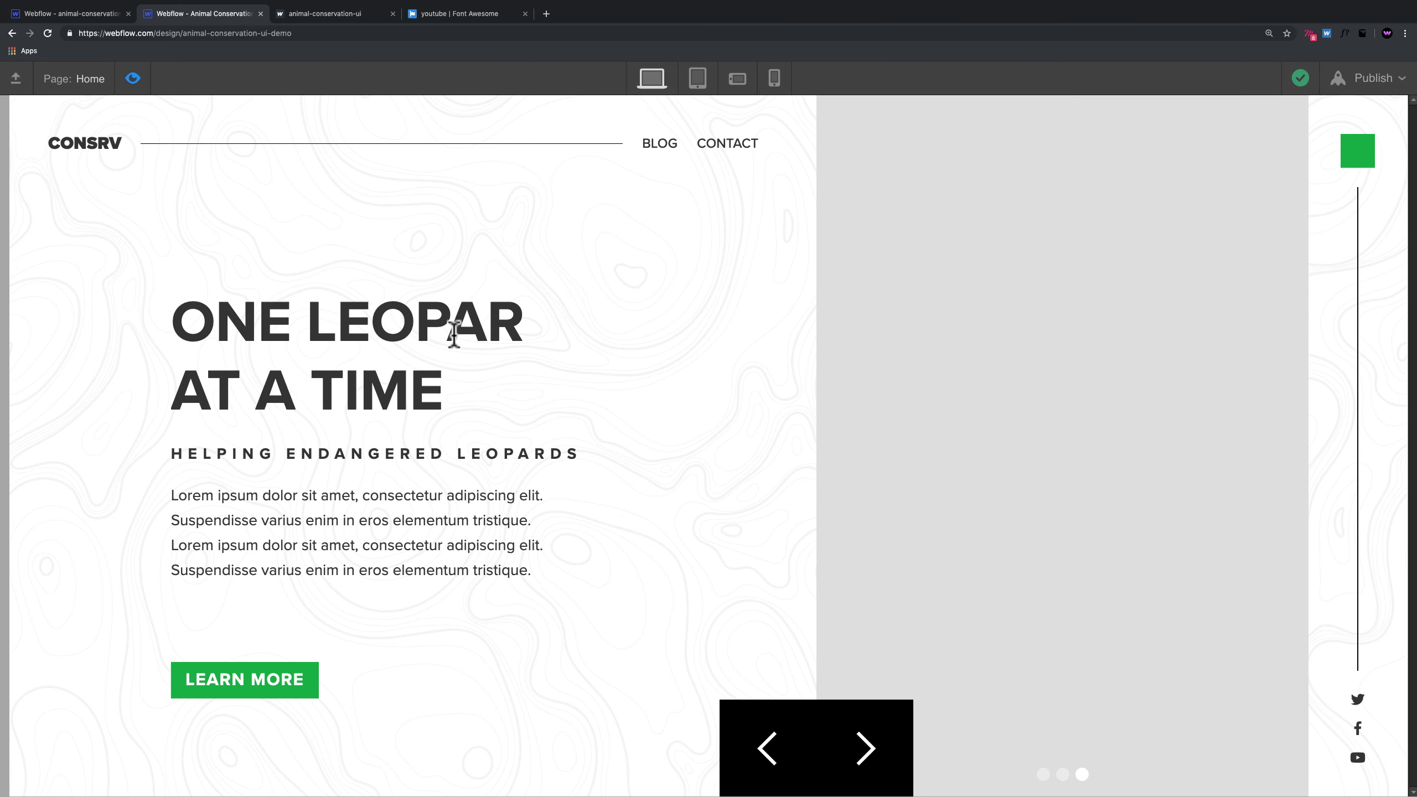
click(133, 78)
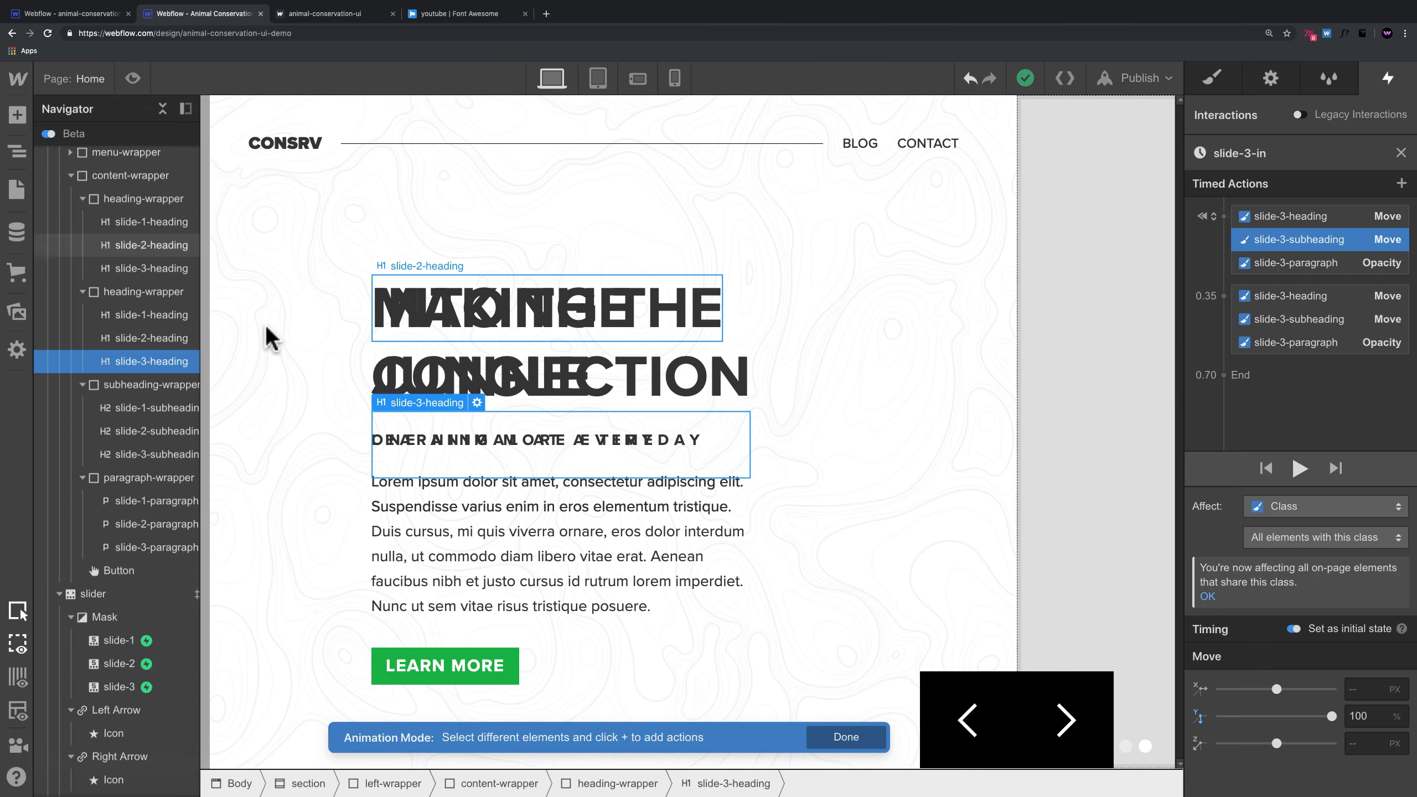
click(147, 267)
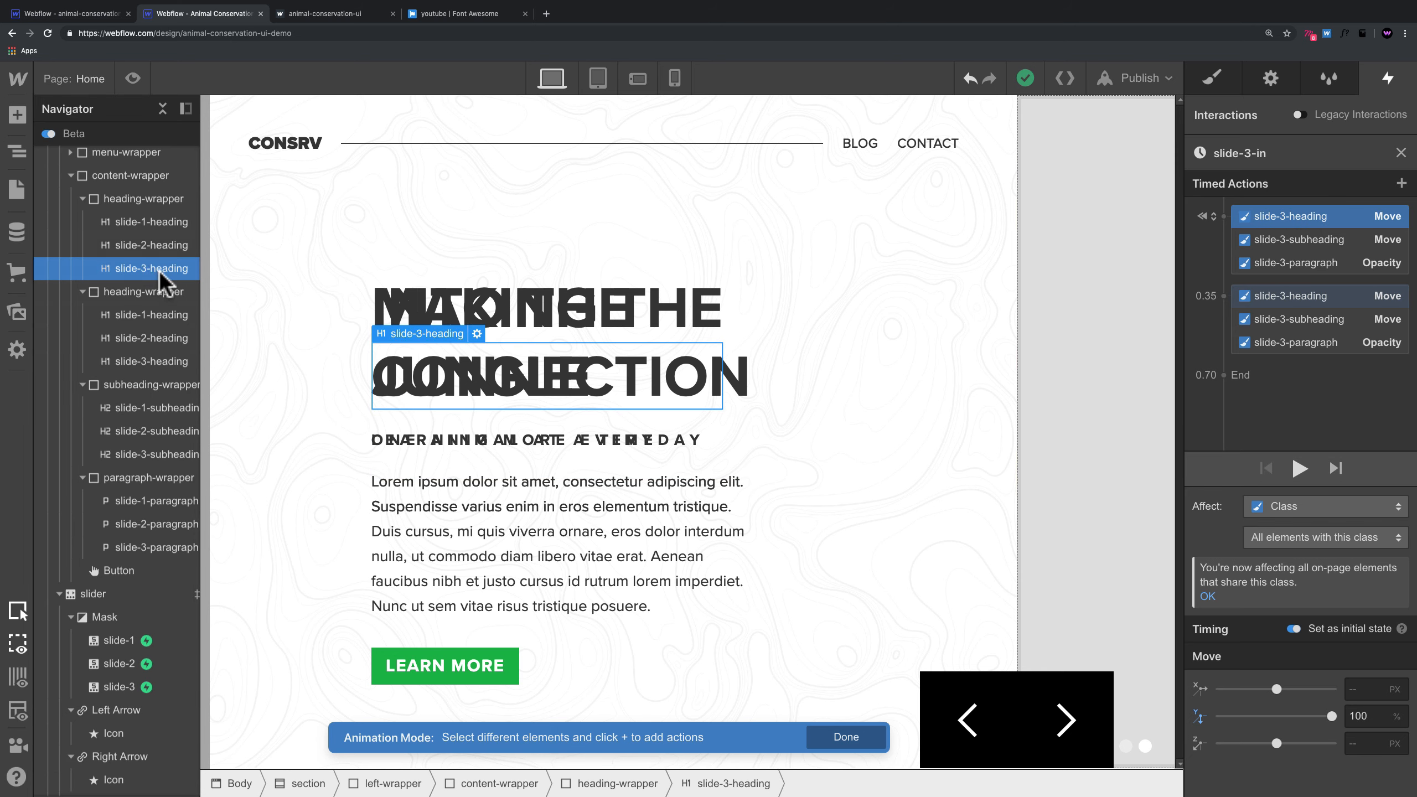
click(162, 360)
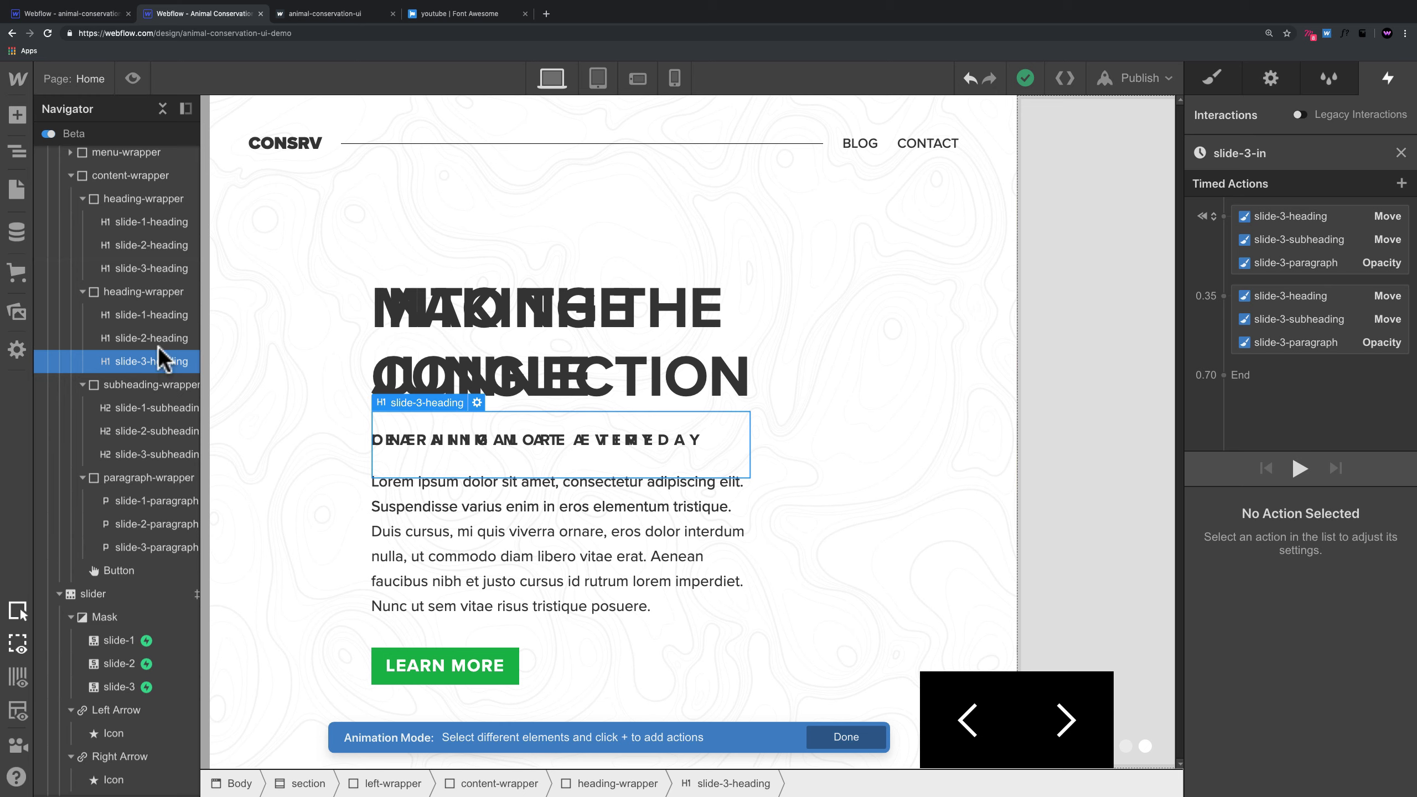
click(59, 269)
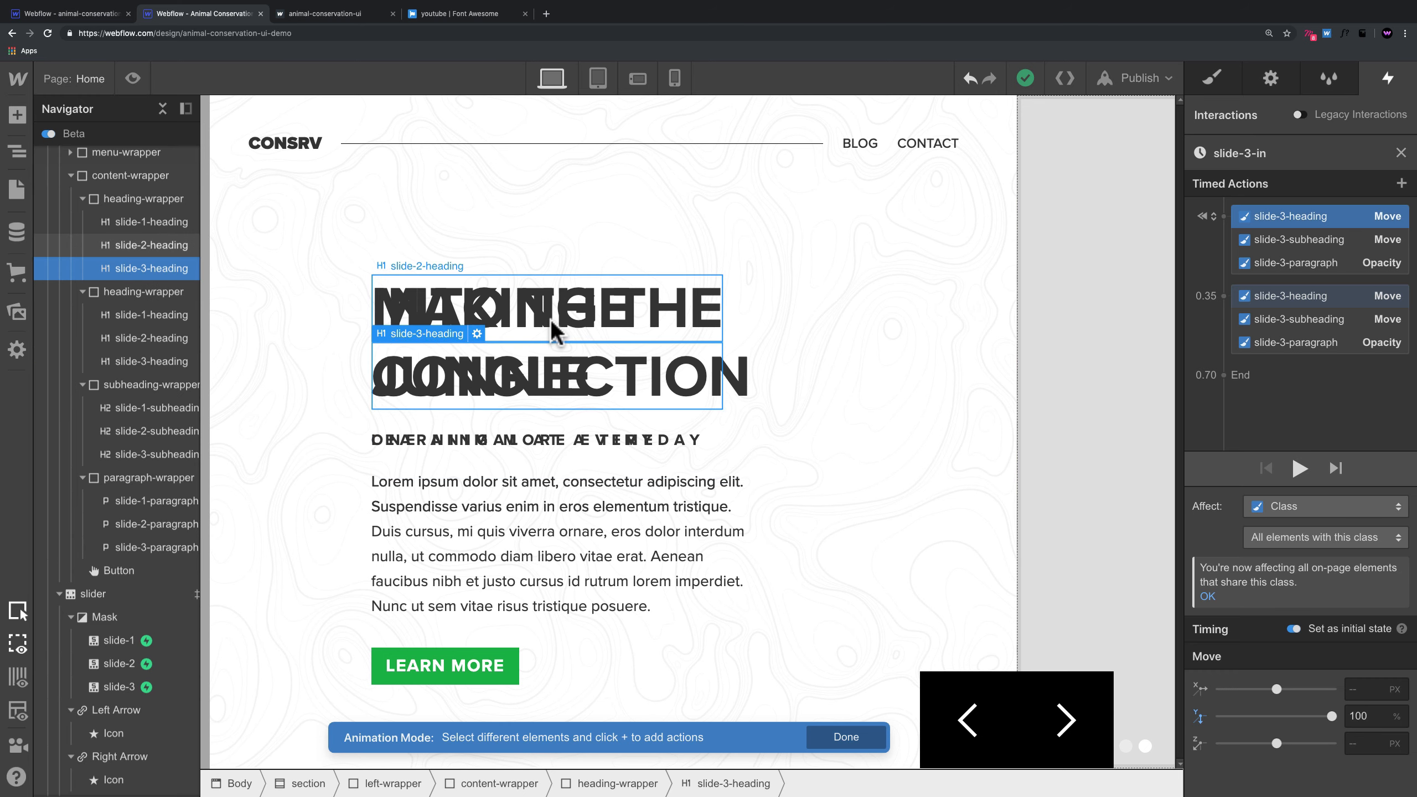
Step: Leave the animation and widen the heading-wrapper around the slide headings, trying 400 px before settling on 500 px
click(1401, 152)
click(1401, 154)
click(1214, 78)
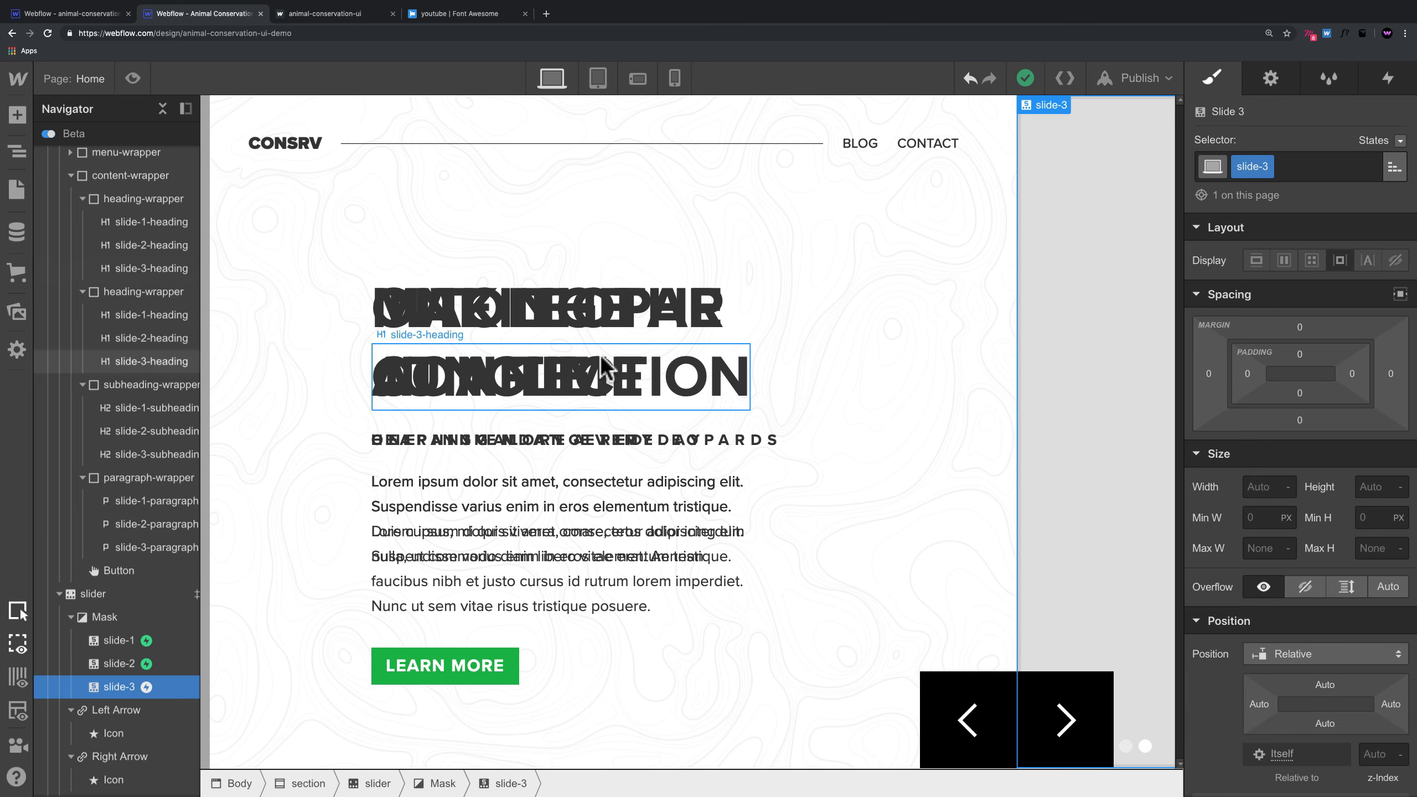
click(595, 319)
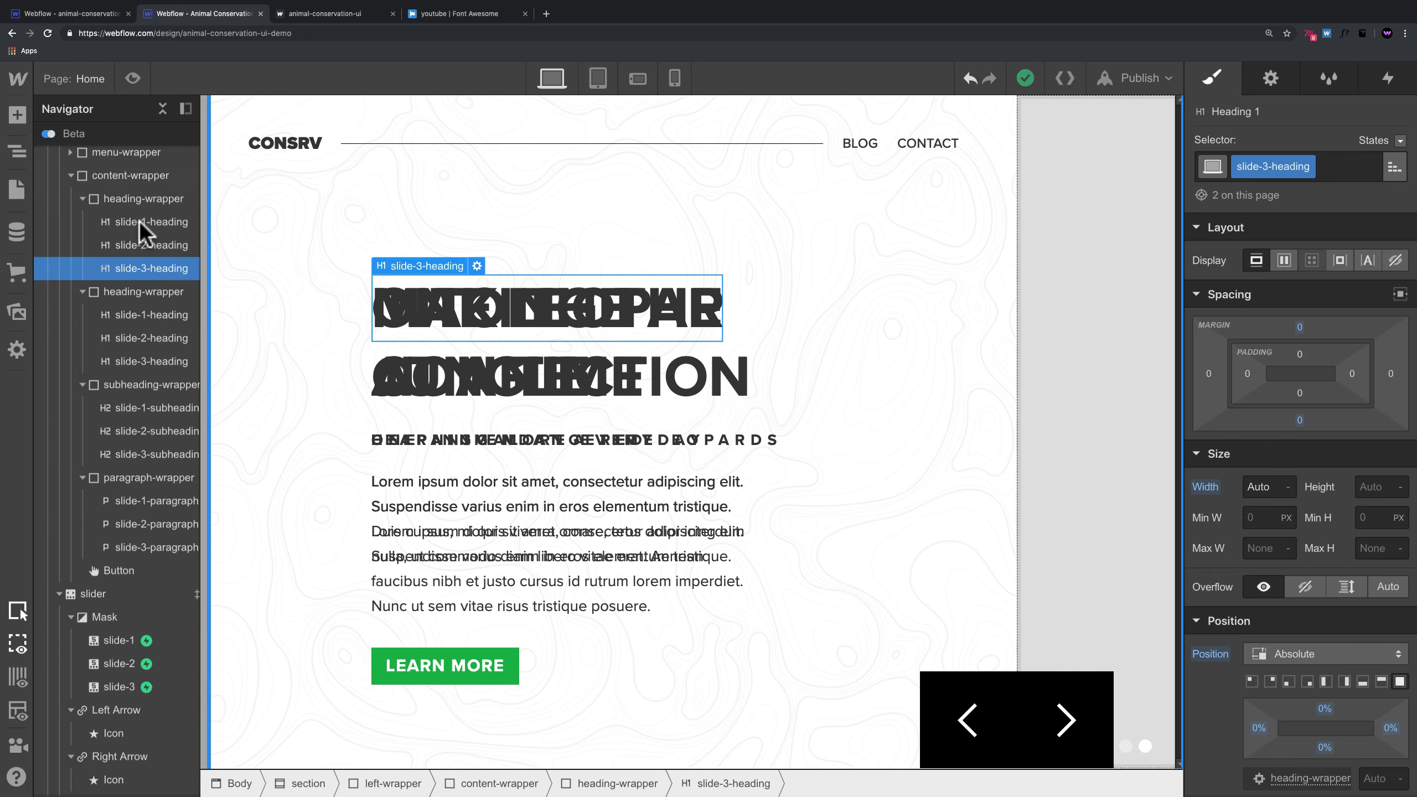
click(142, 200)
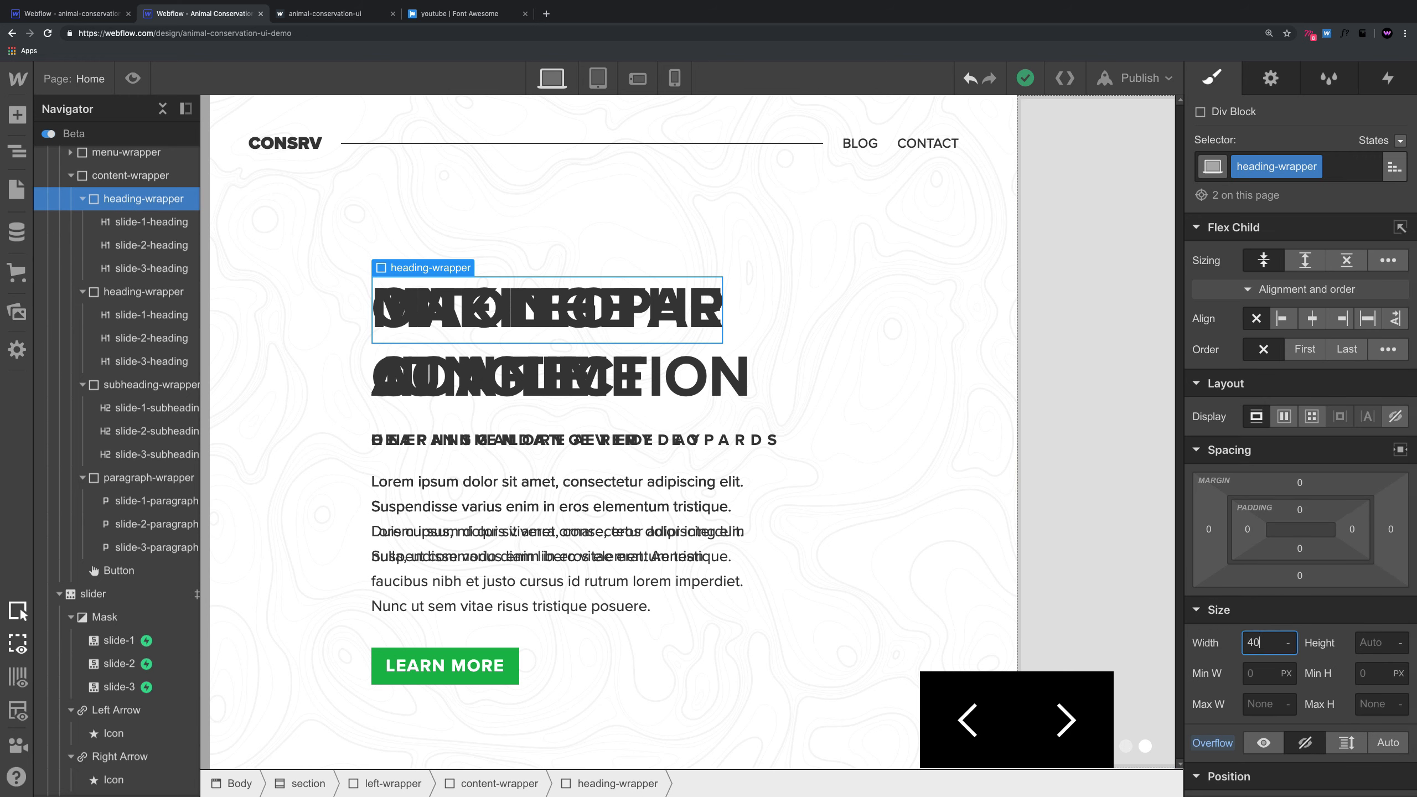
click(1265, 643)
text(400)
key(Return)
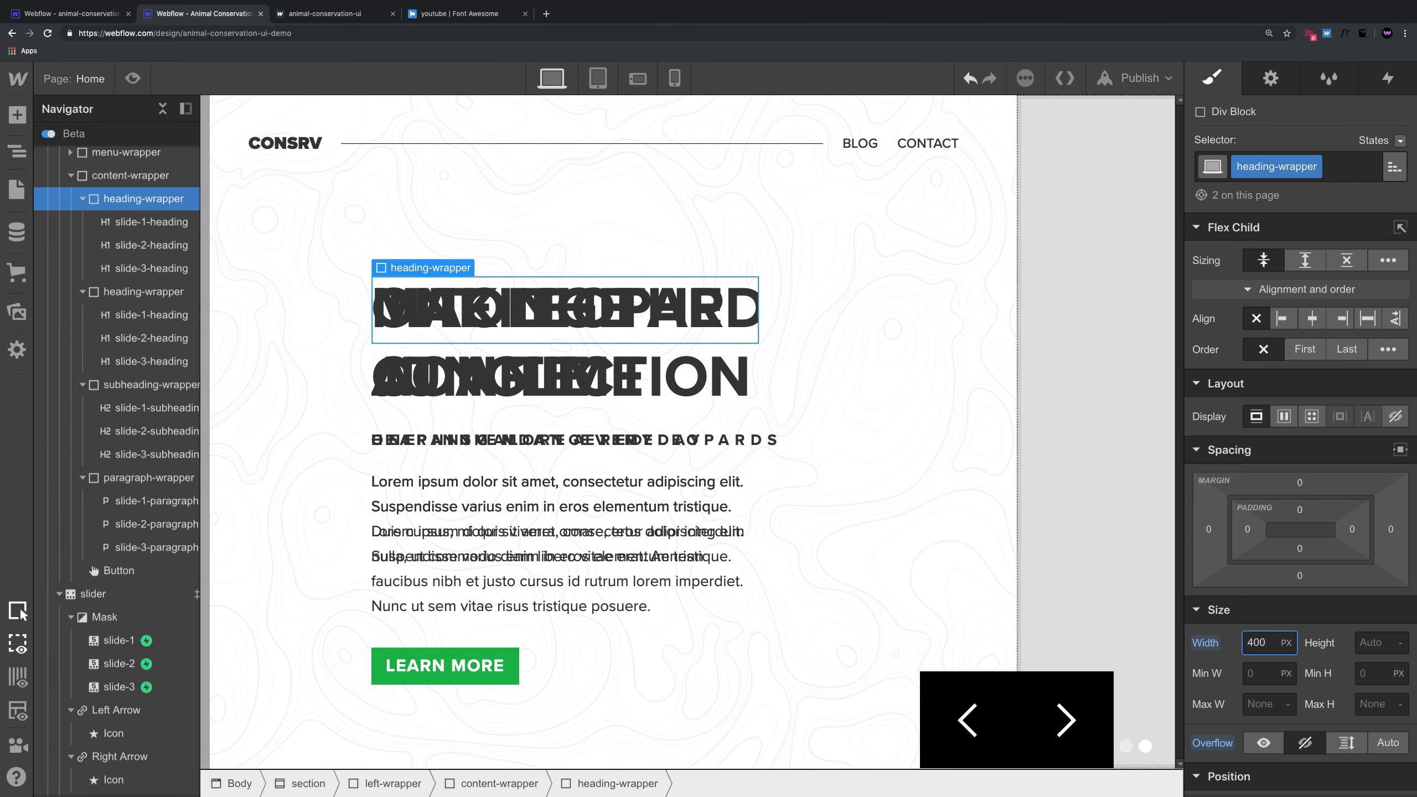
key(super+a)
text(500)
key(Return)
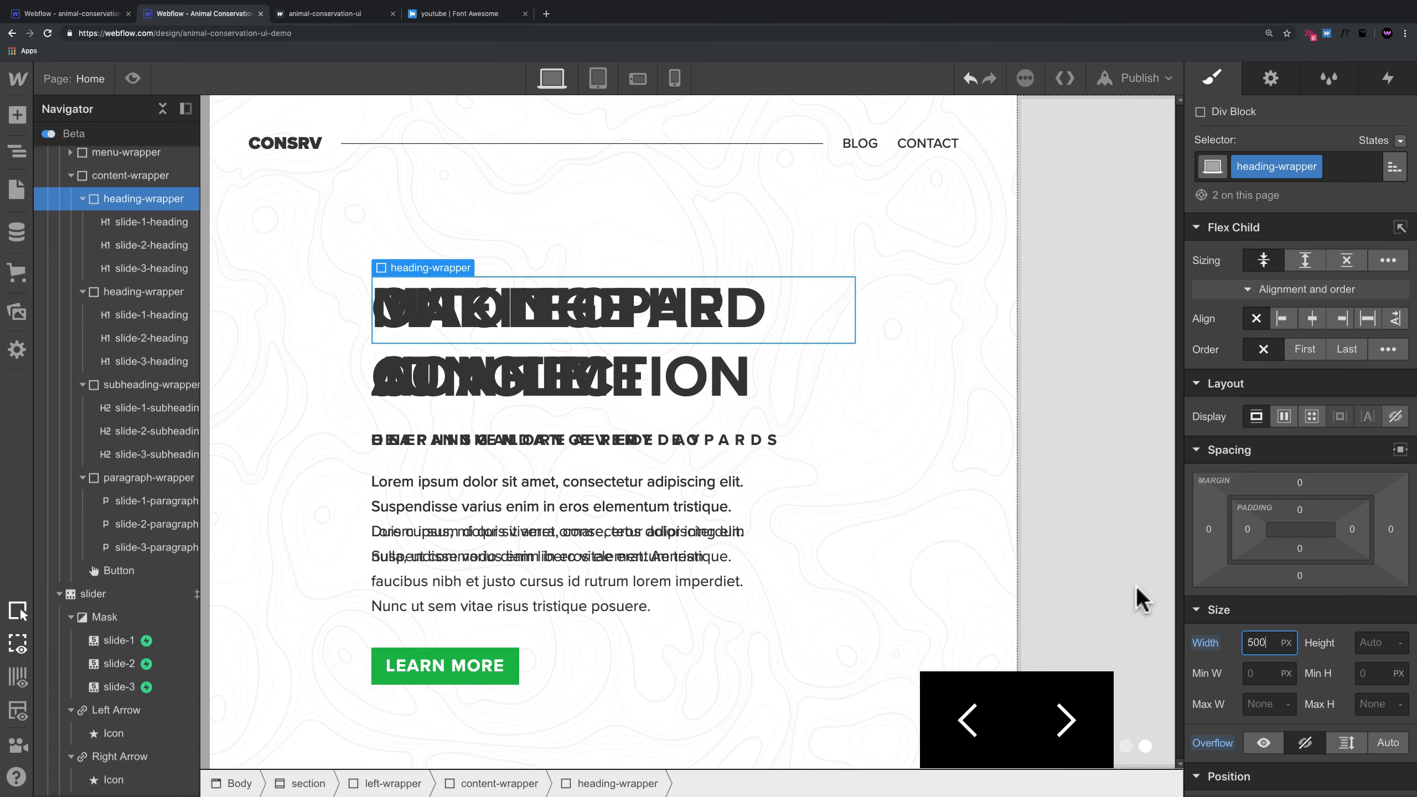
Step: Preview the page with the wider heading-wrapper and advance through all slides to check the text transitions
click(133, 79)
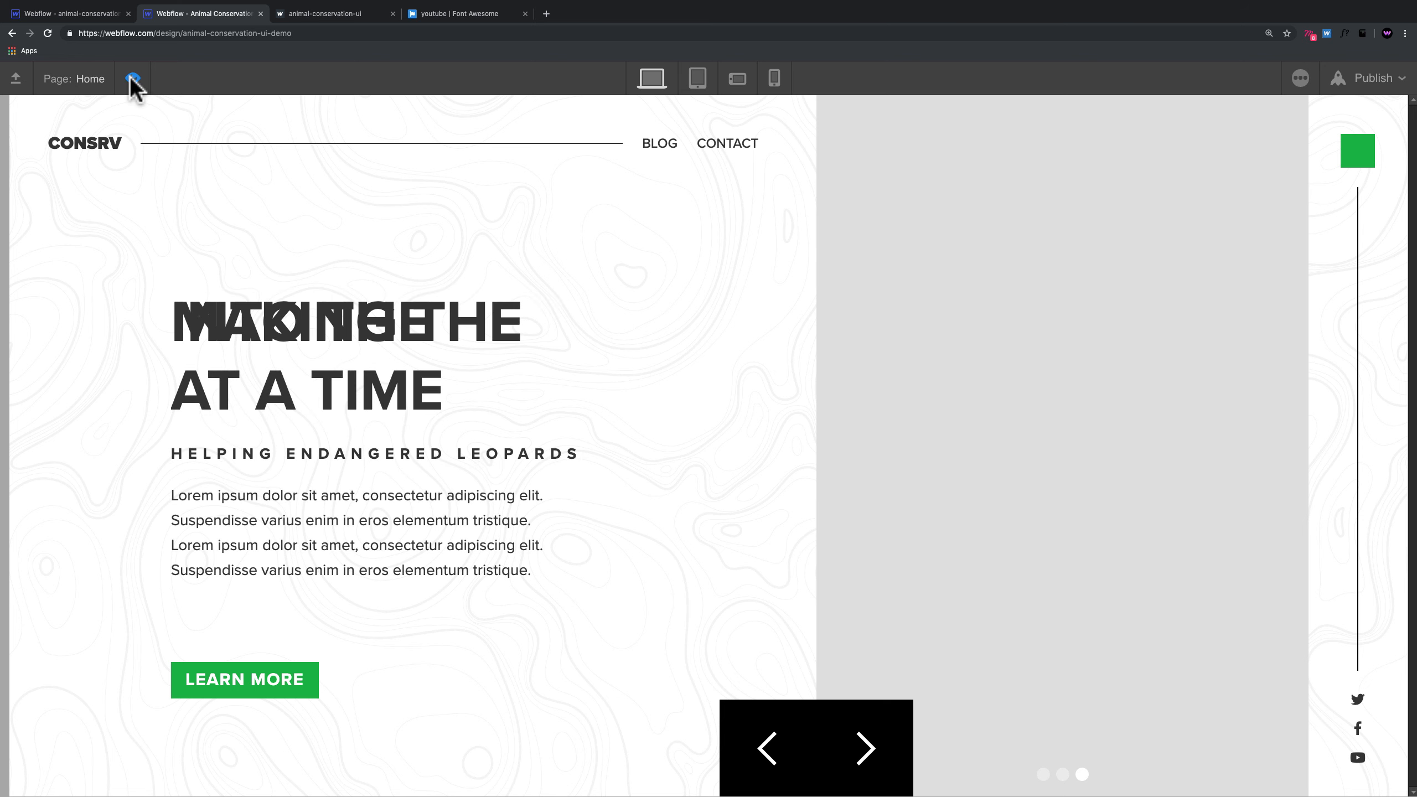
click(133, 79)
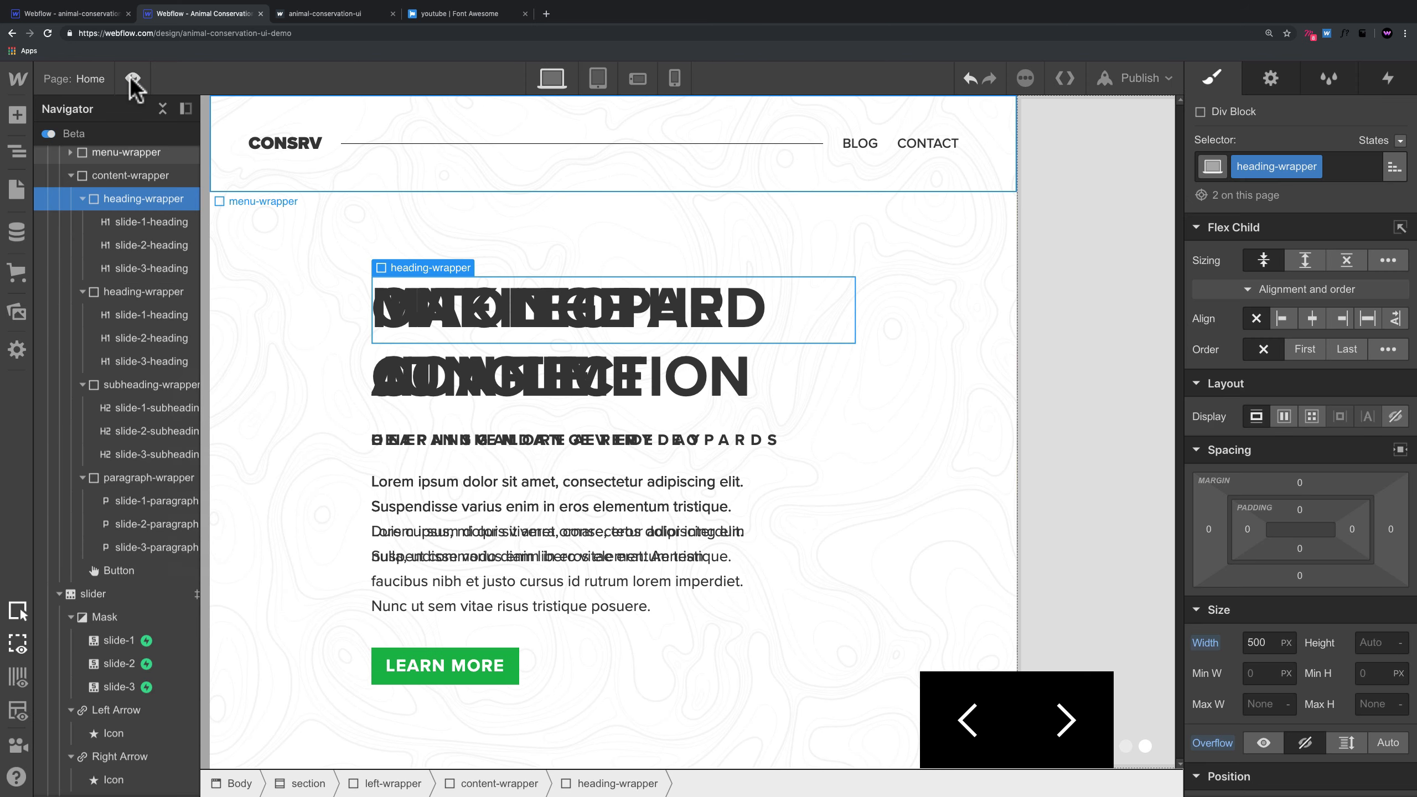
click(131, 77)
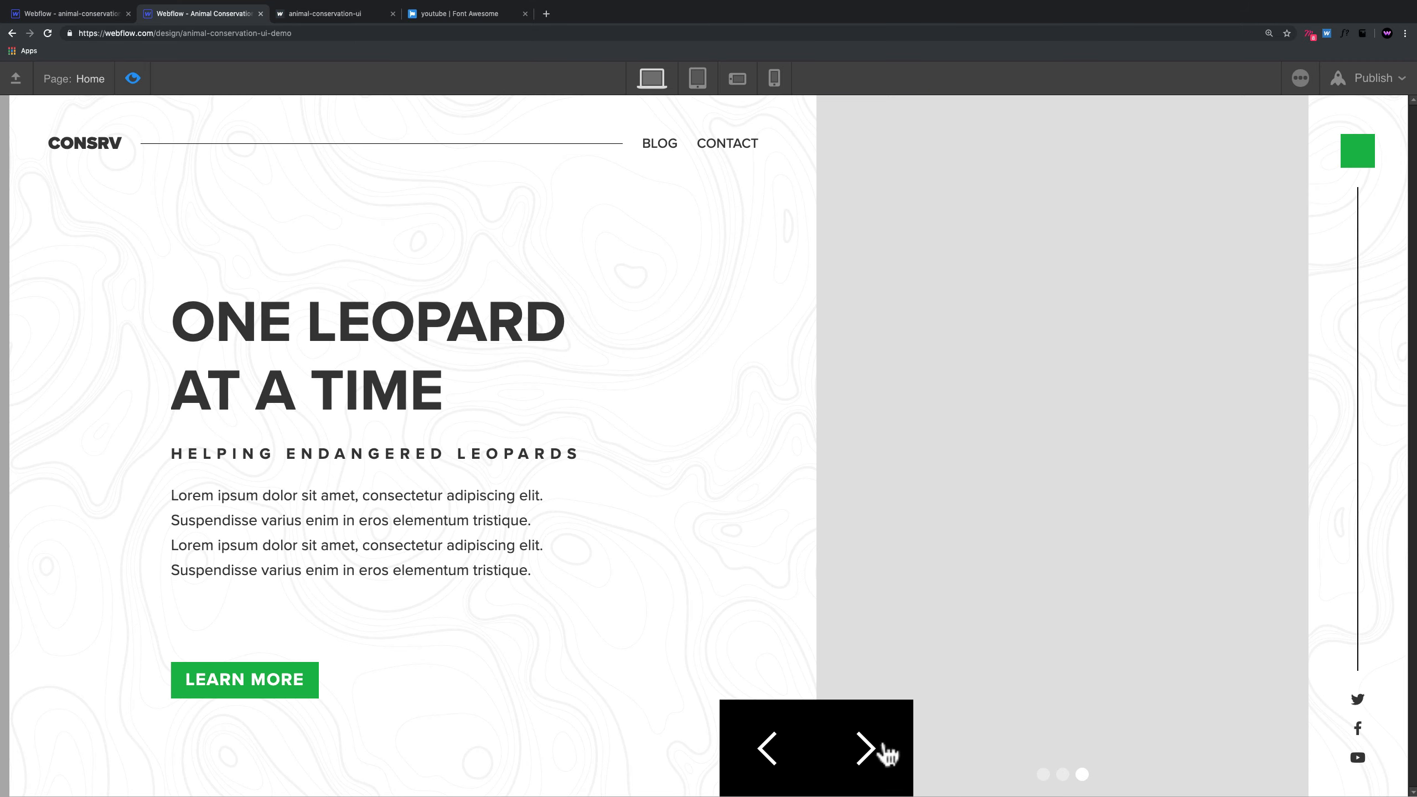
click(882, 746)
click(883, 749)
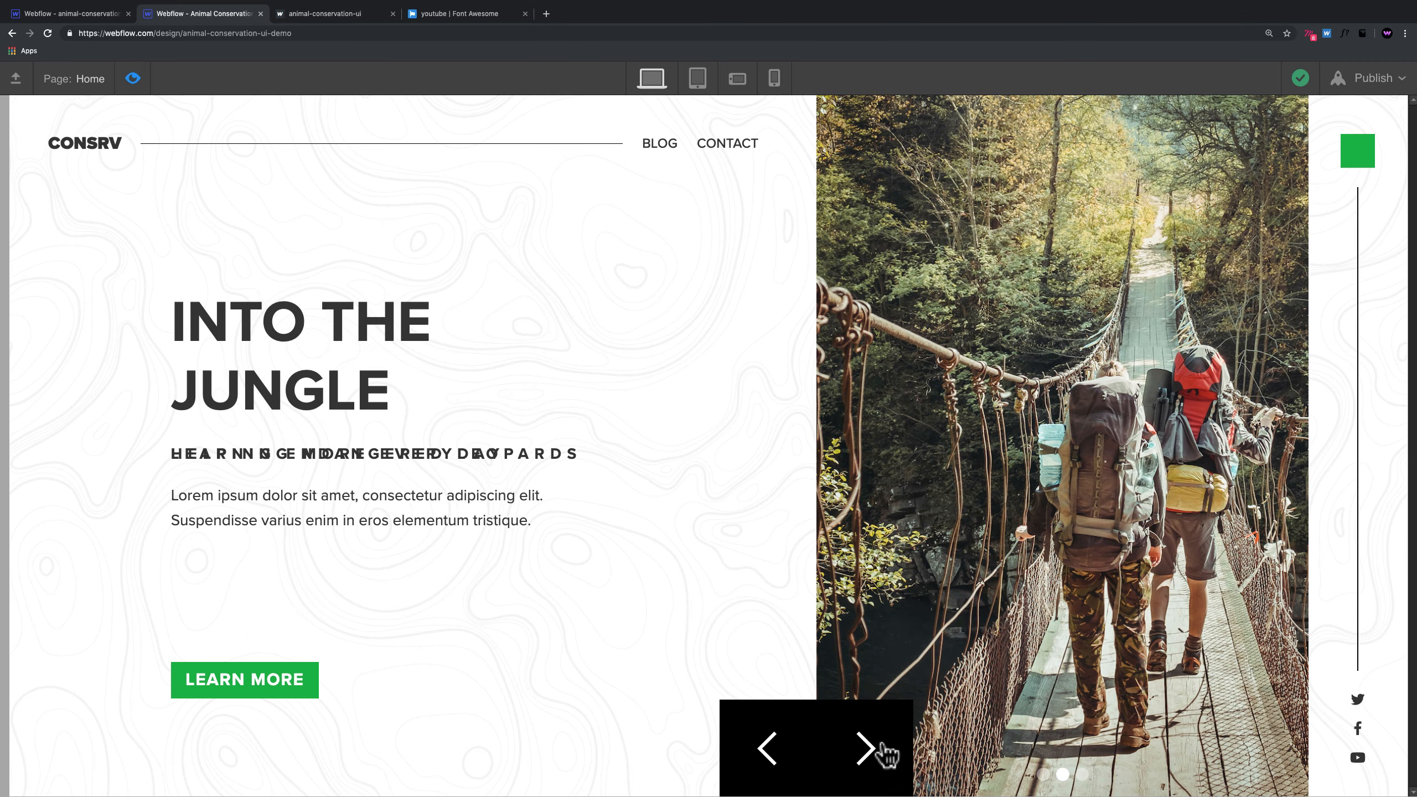
click(884, 749)
click(883, 749)
click(884, 749)
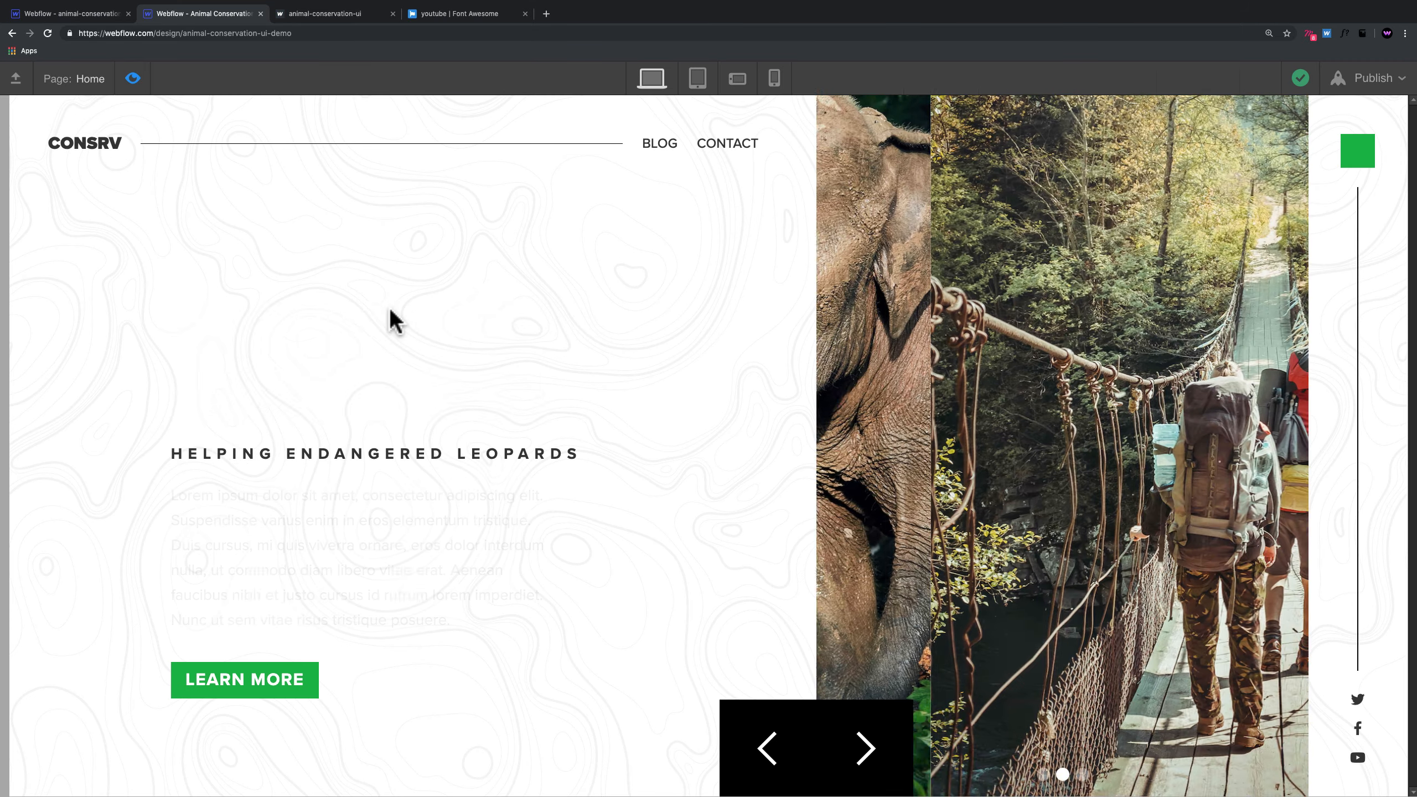
click(131, 78)
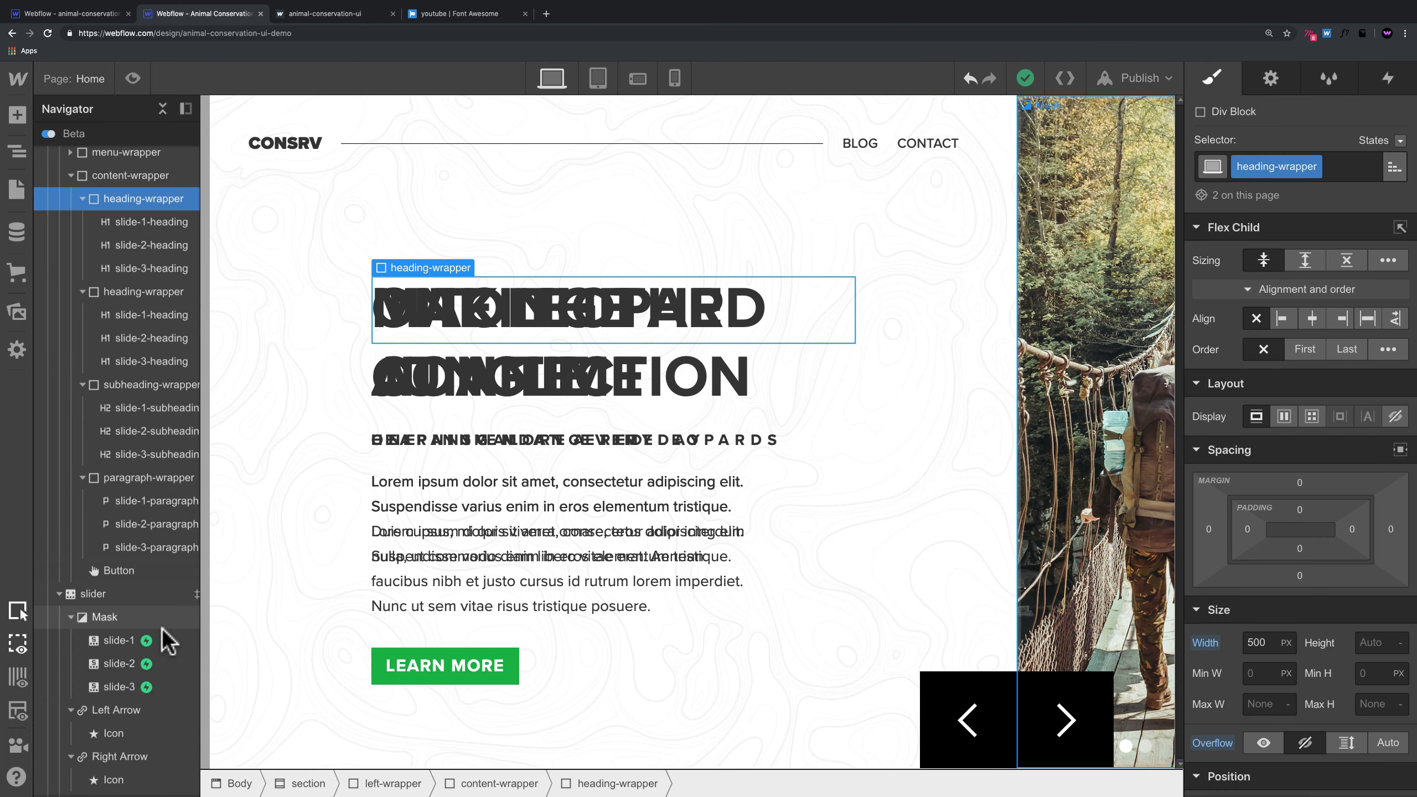
Step: Review the timed actions of slide-3-in in slide-3's slider change trigger
click(139, 686)
click(1387, 80)
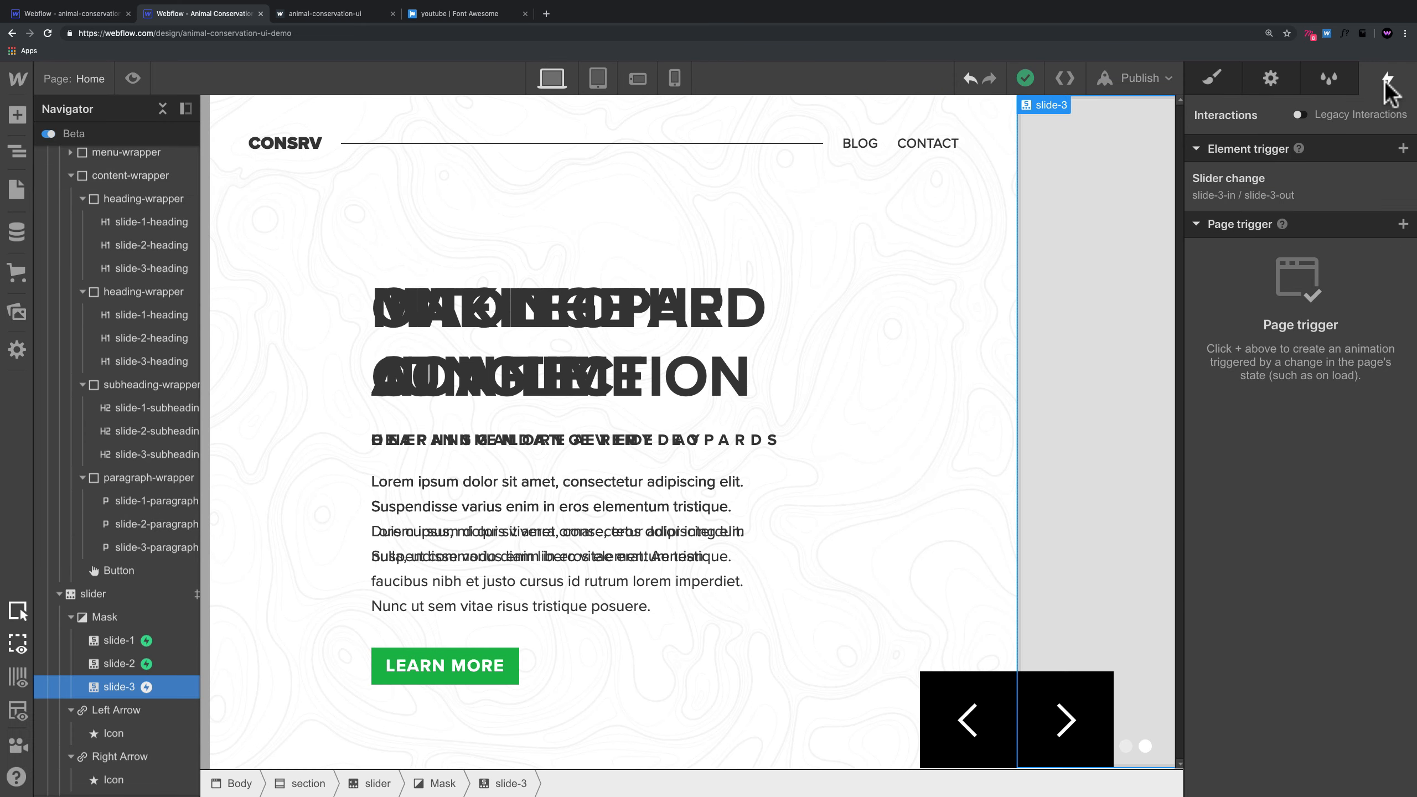
click(1295, 191)
click(1256, 361)
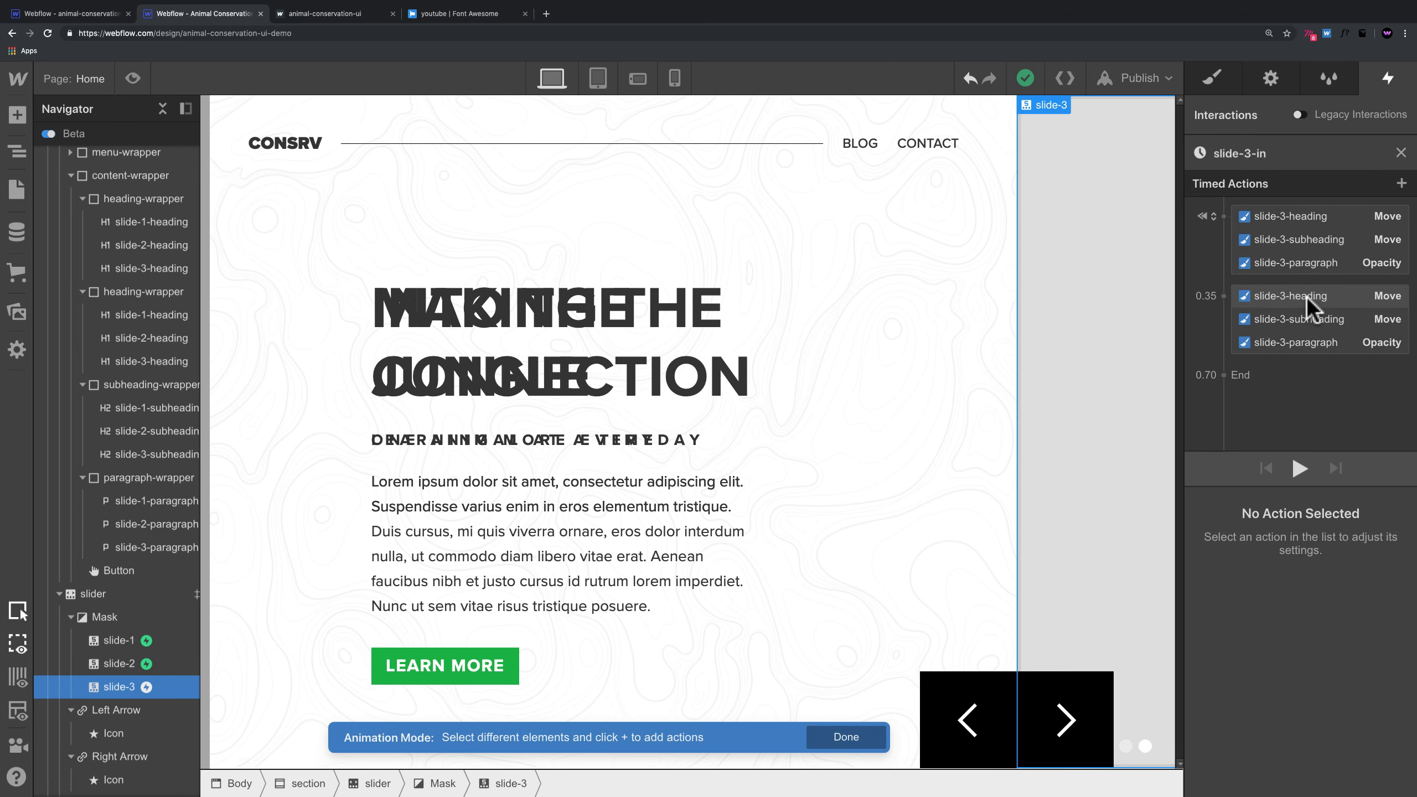
click(1401, 152)
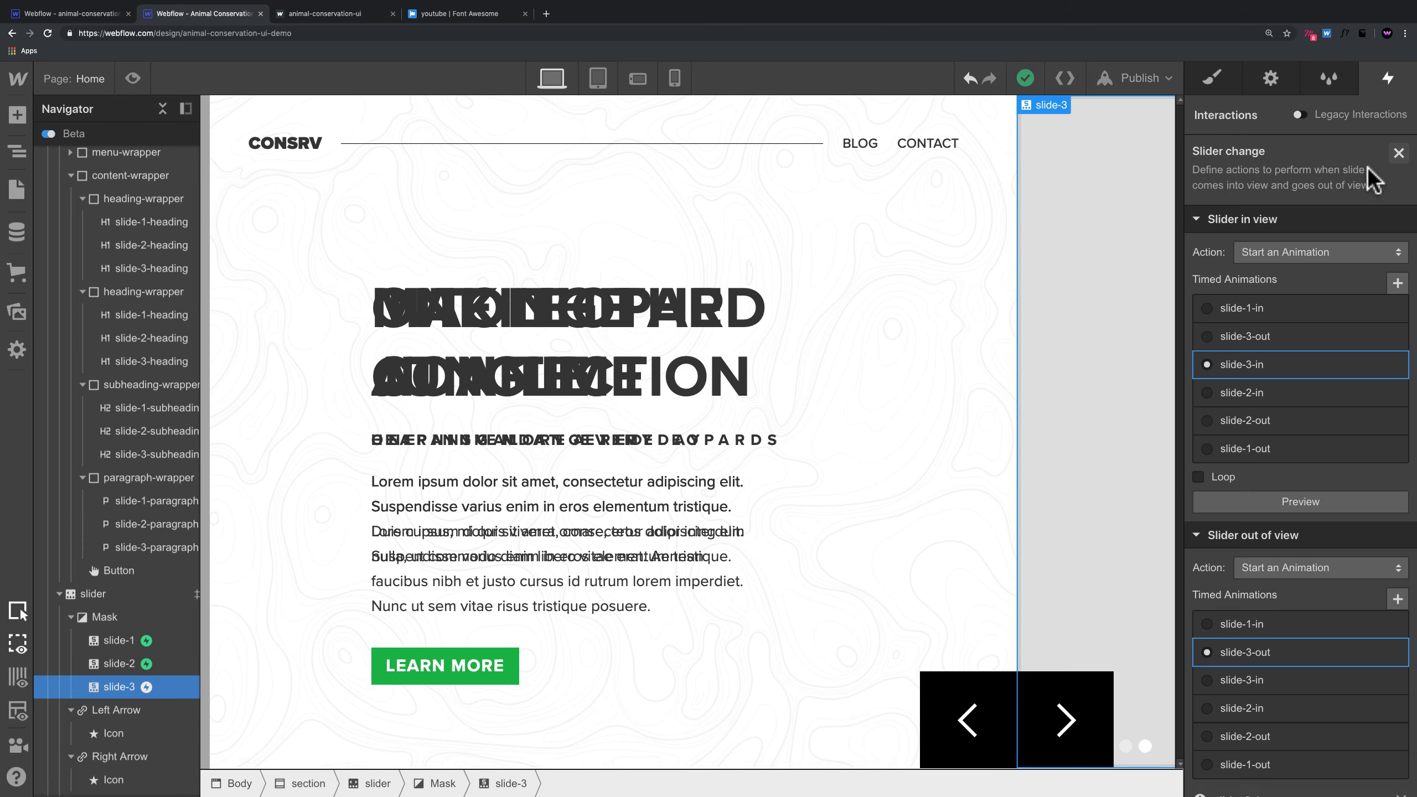
Step: Inspect the first slide-3-heading's style settings and preview the page again
click(167, 269)
click(1212, 78)
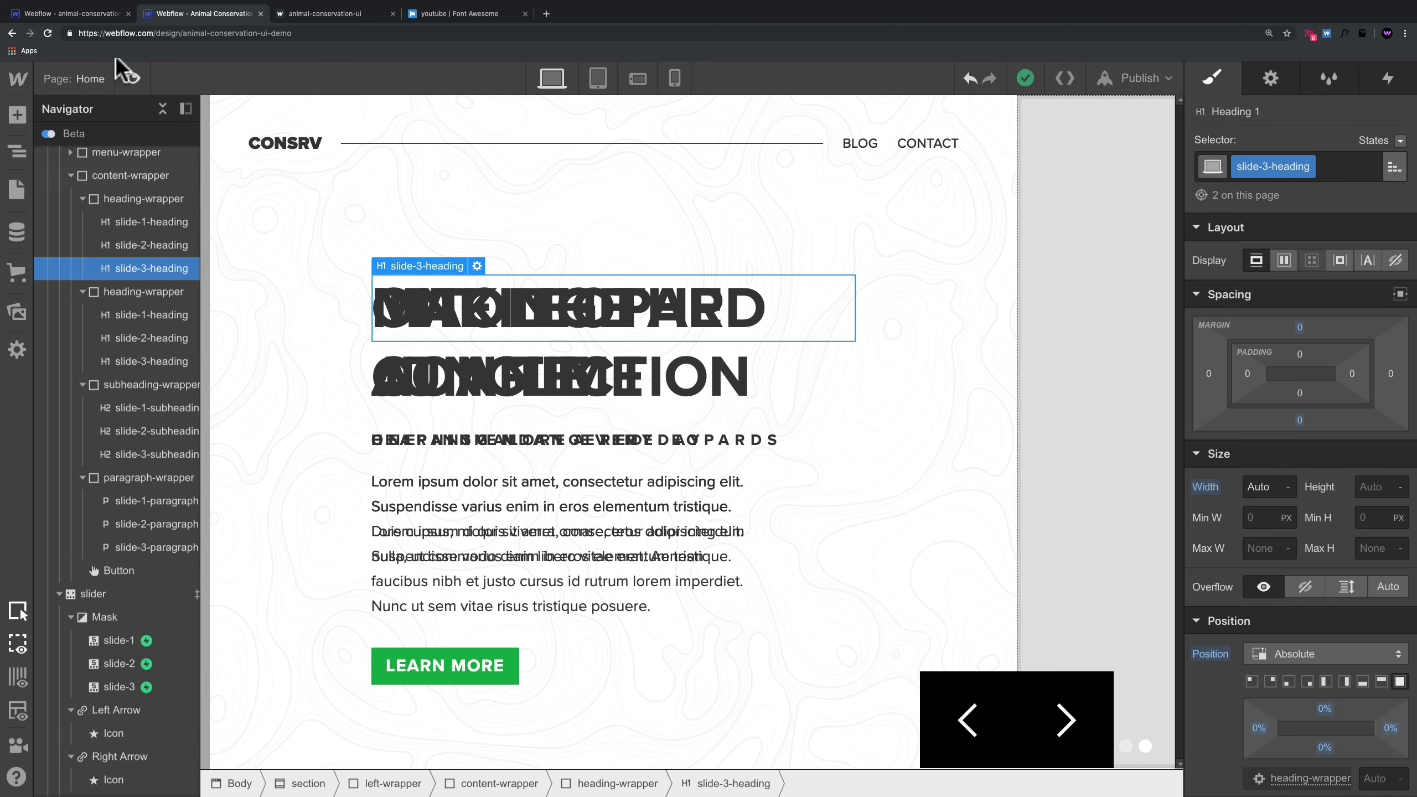
click(131, 79)
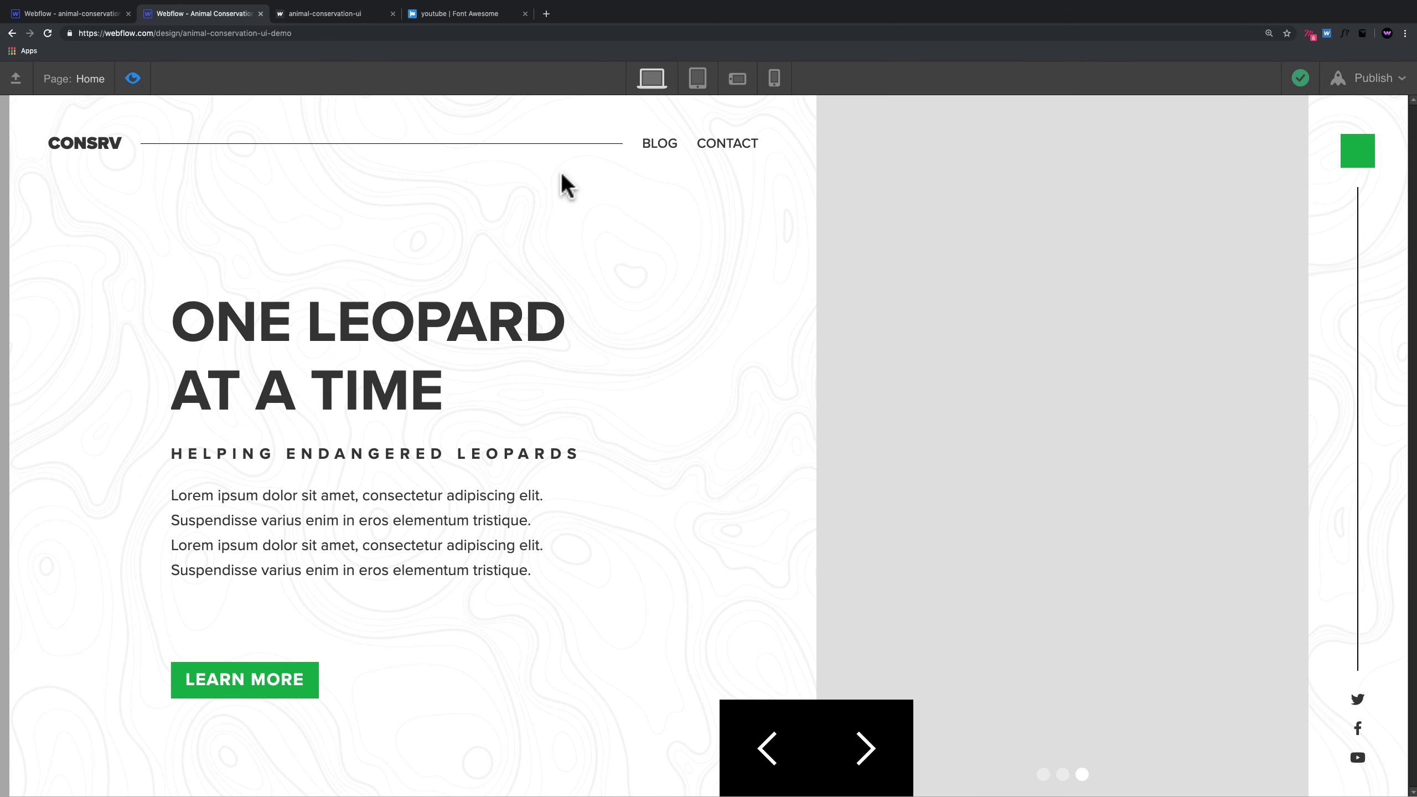
Step: Leave the preview, publish the site to its webflow.io domain, and open the live page
key(ctrl+shift+p)
click(1140, 81)
click(968, 273)
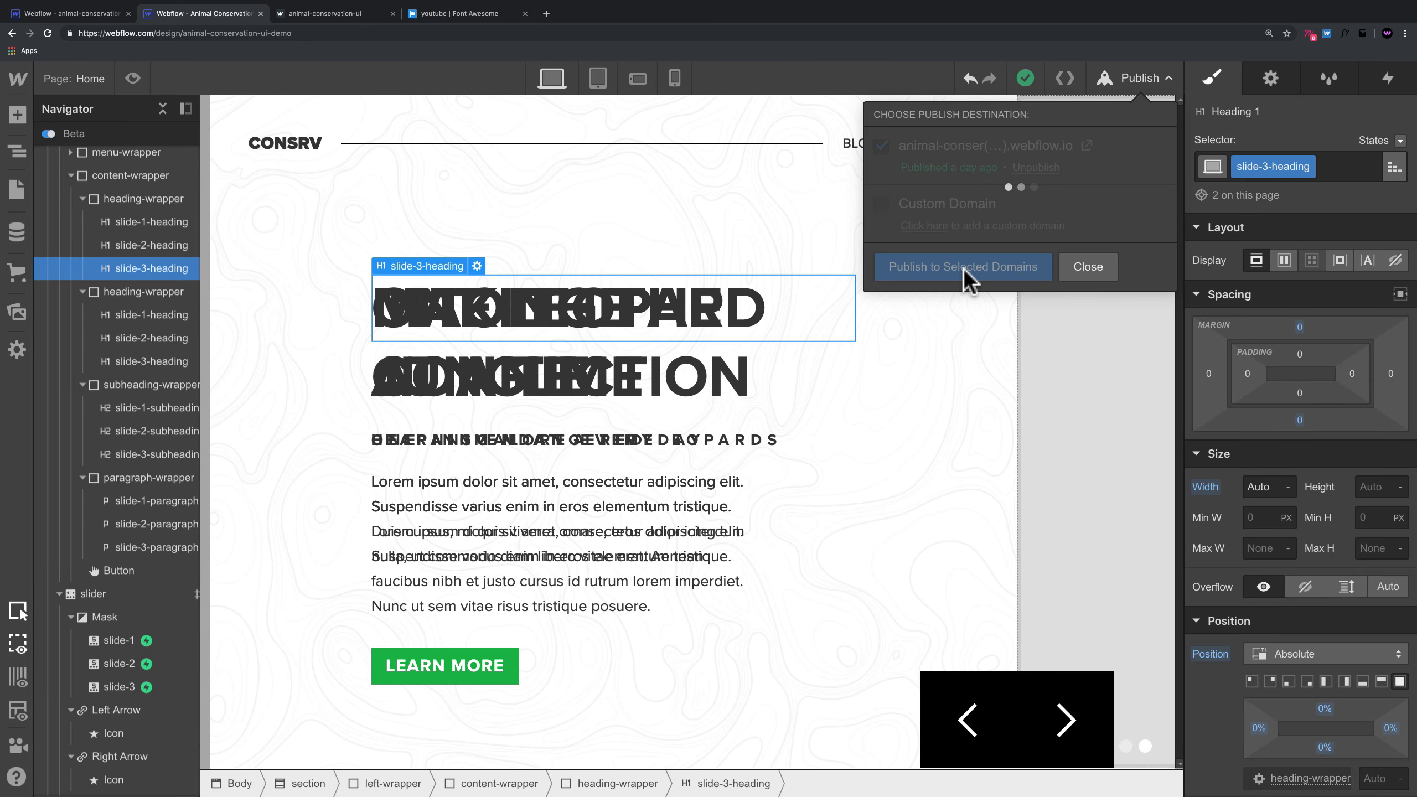
click(1085, 145)
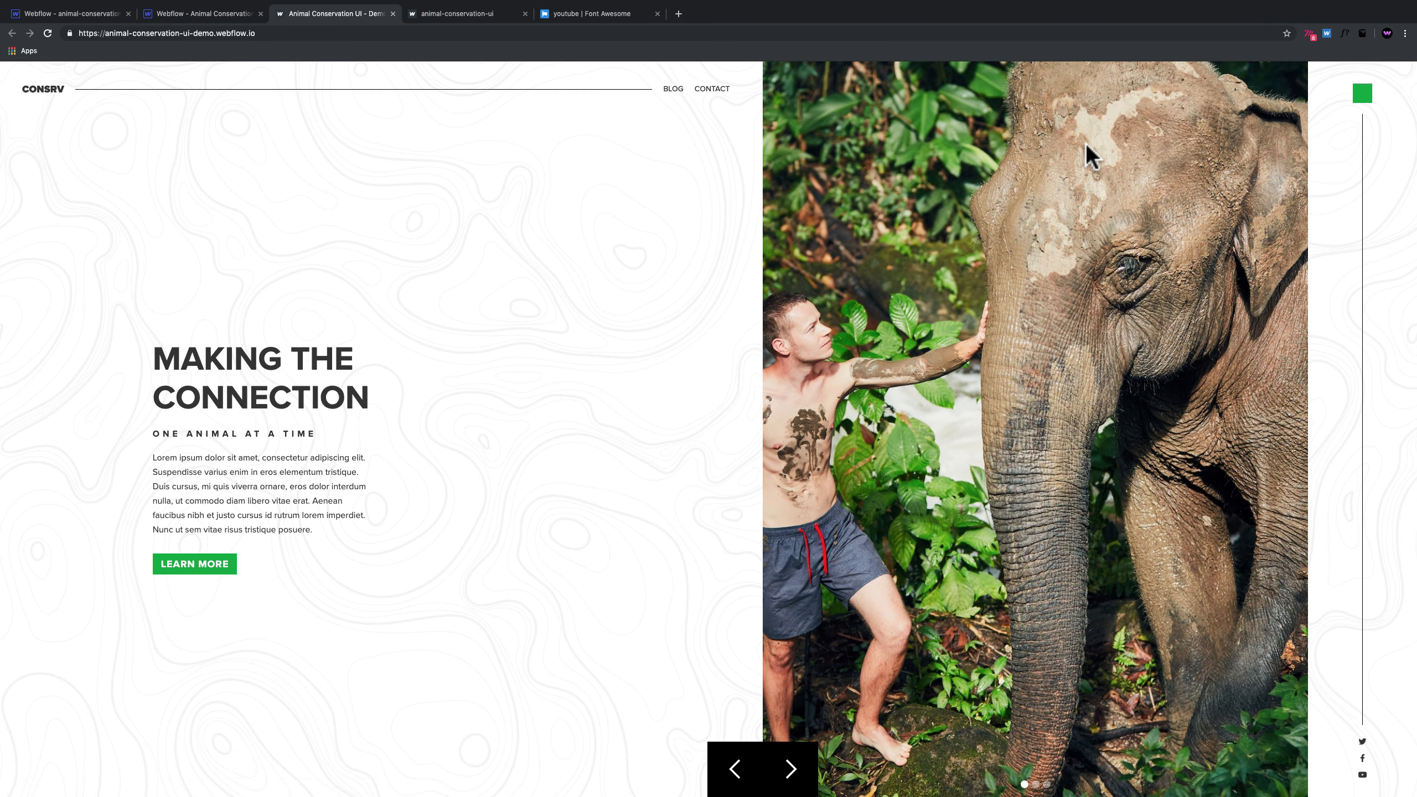
Step: Advance through all three slides on the published page and back to the first to check the text transitions
key(super+equal)
key(super+equal)
key(super+equal)
key(super+equal)
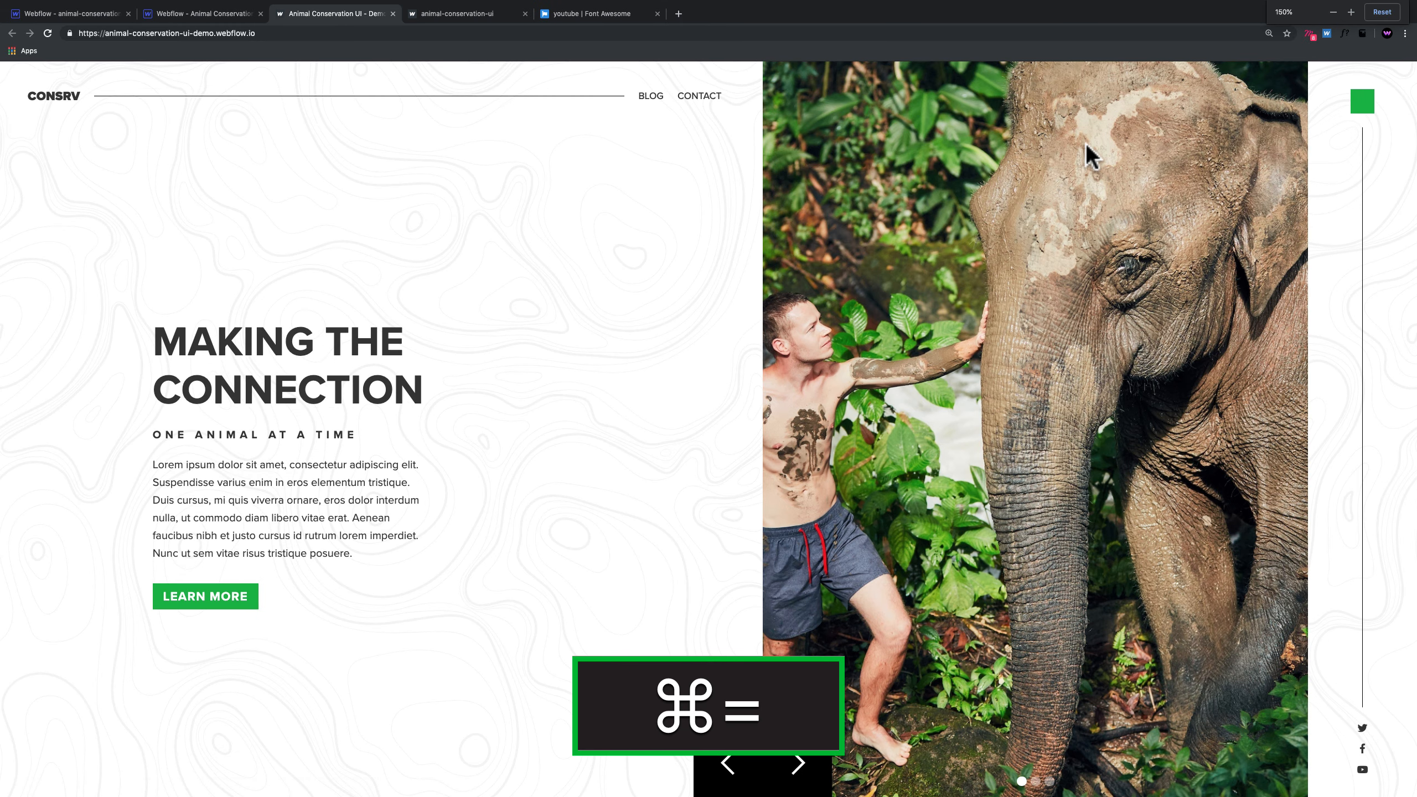
key(super+minus)
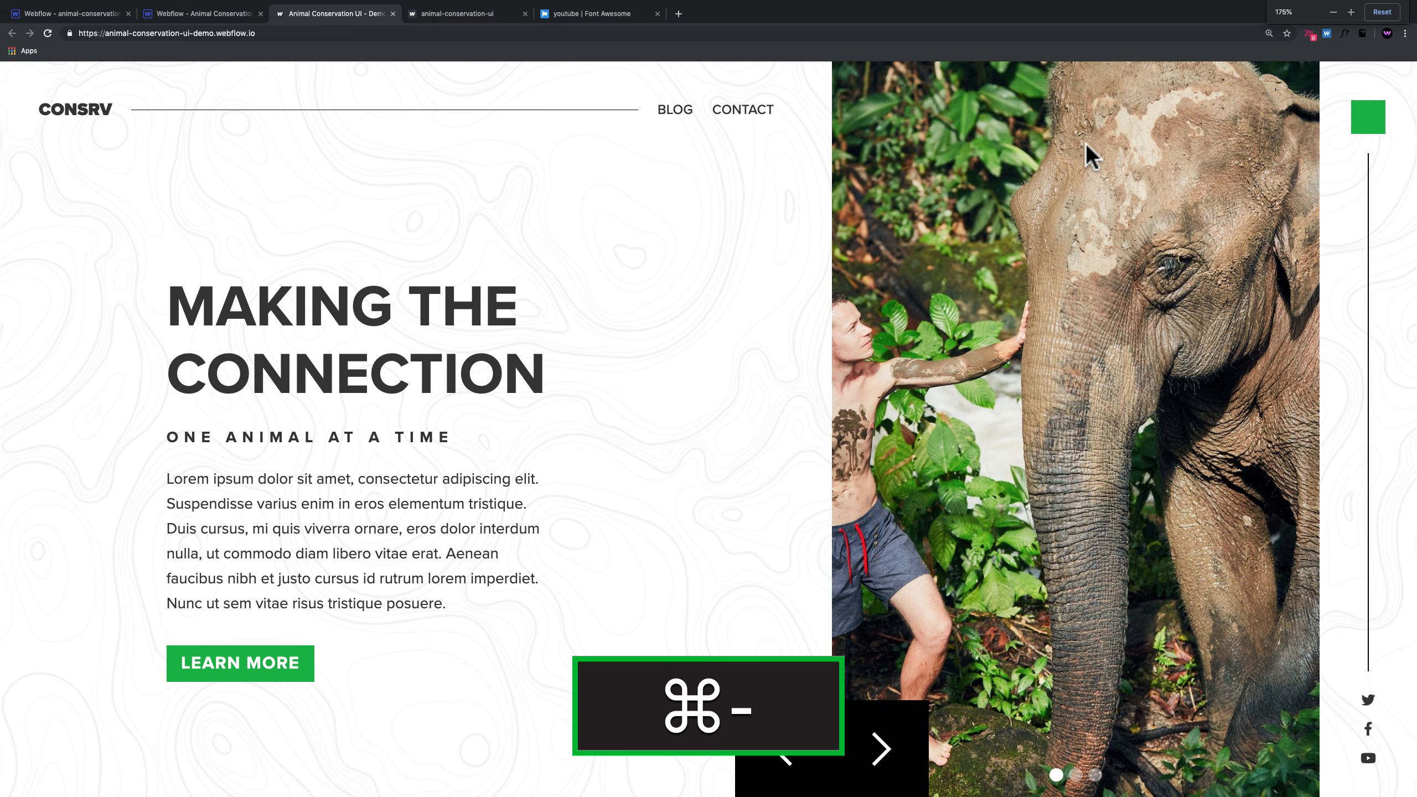
click(903, 765)
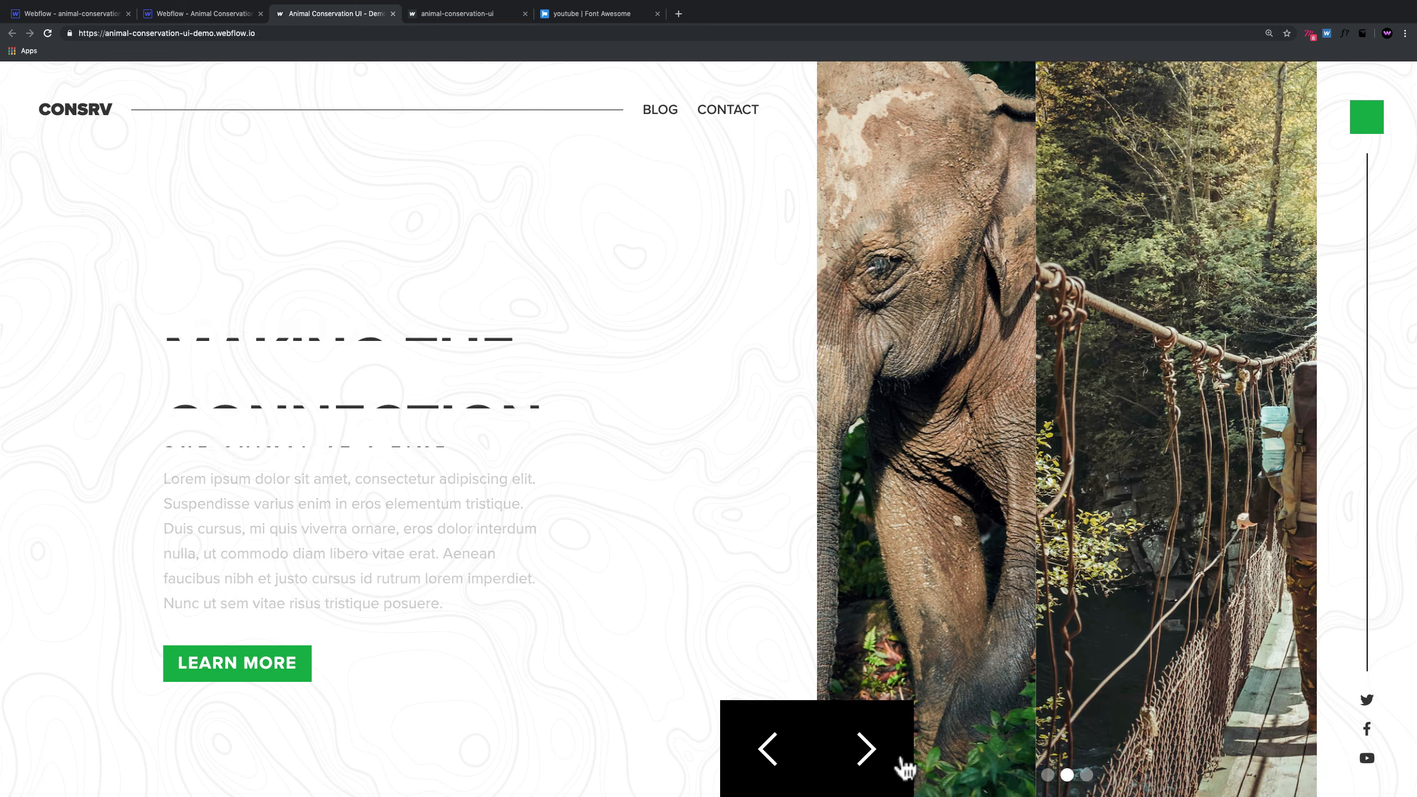
click(903, 765)
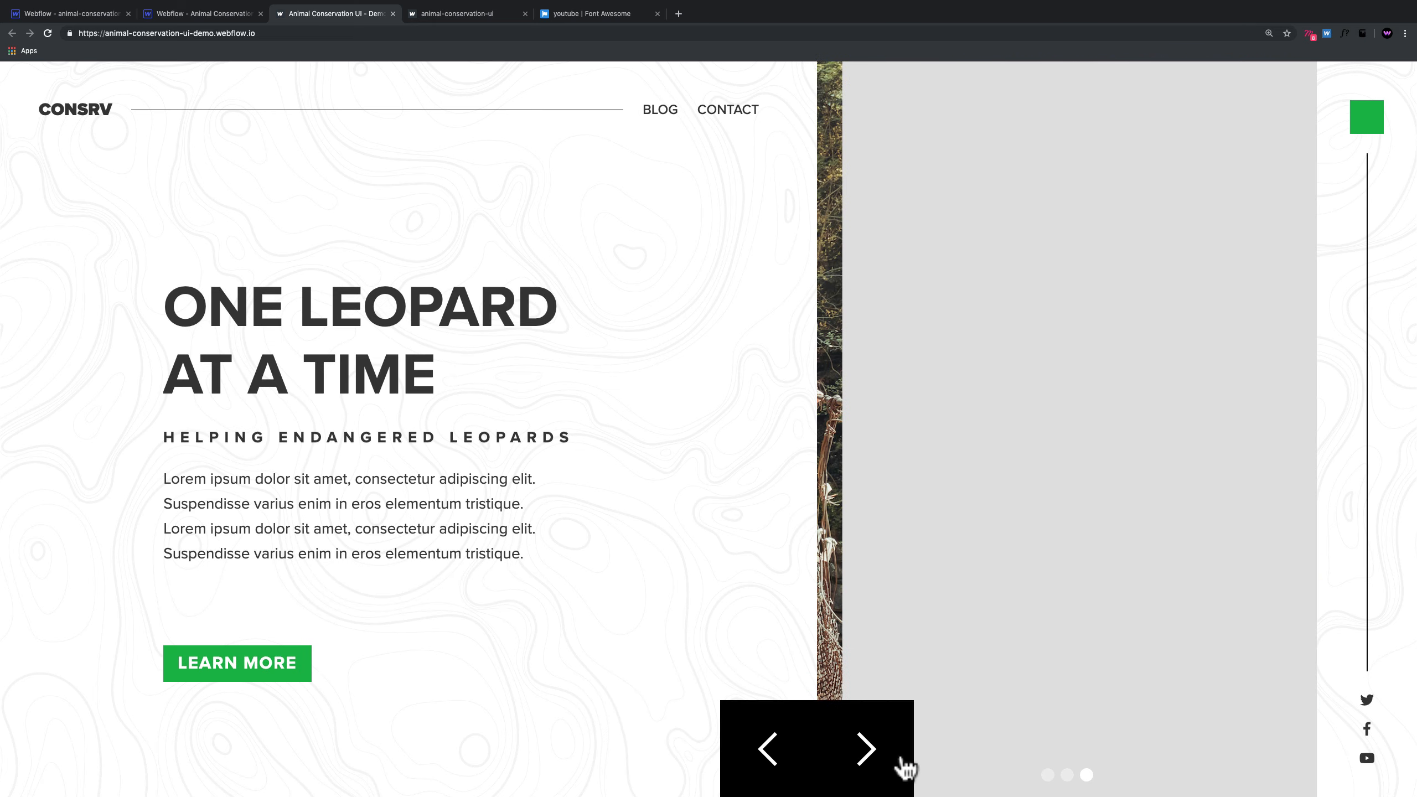
click(905, 767)
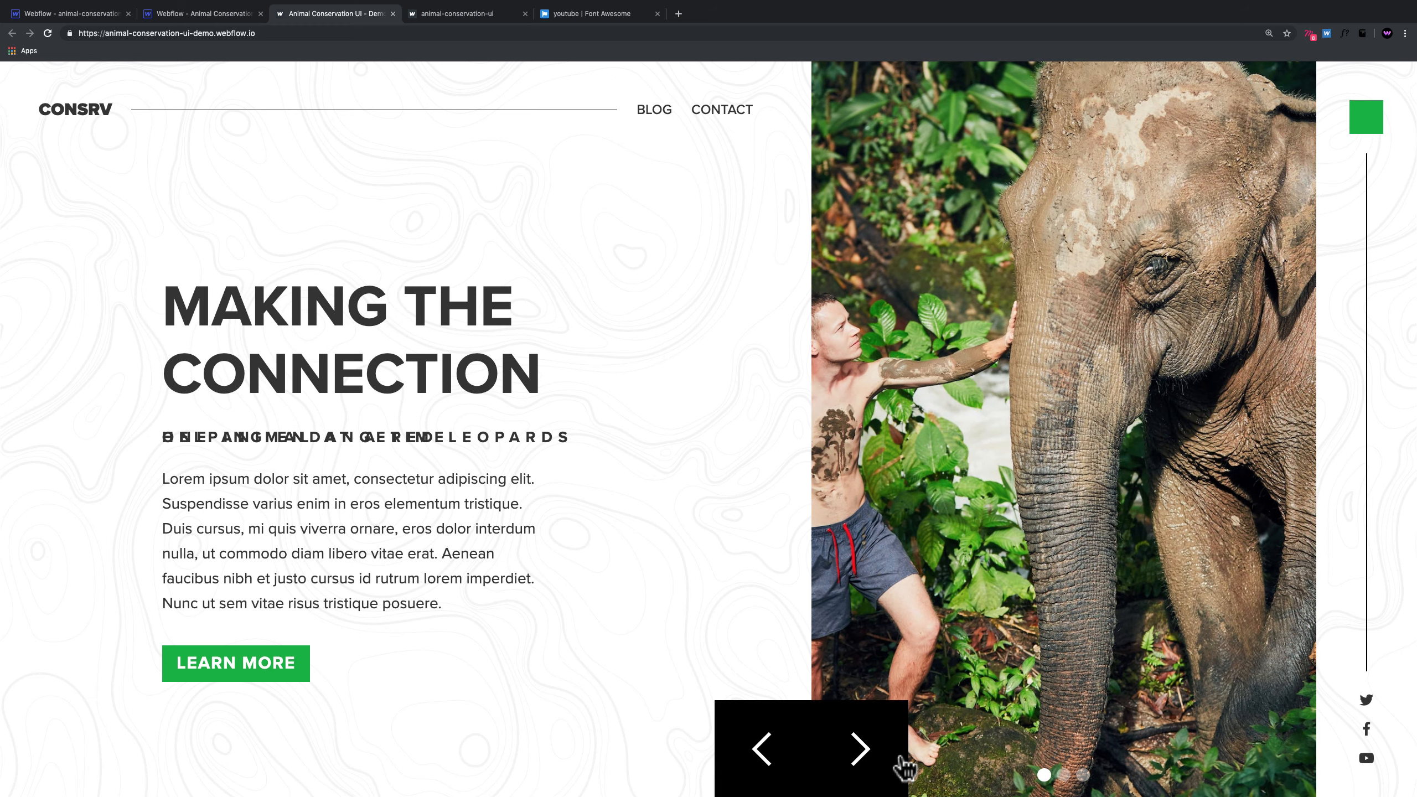
Step: Switch to the Webflow designer and open the slide-3-out animation from slide-3's Slider change trigger
click(907, 764)
click(176, 27)
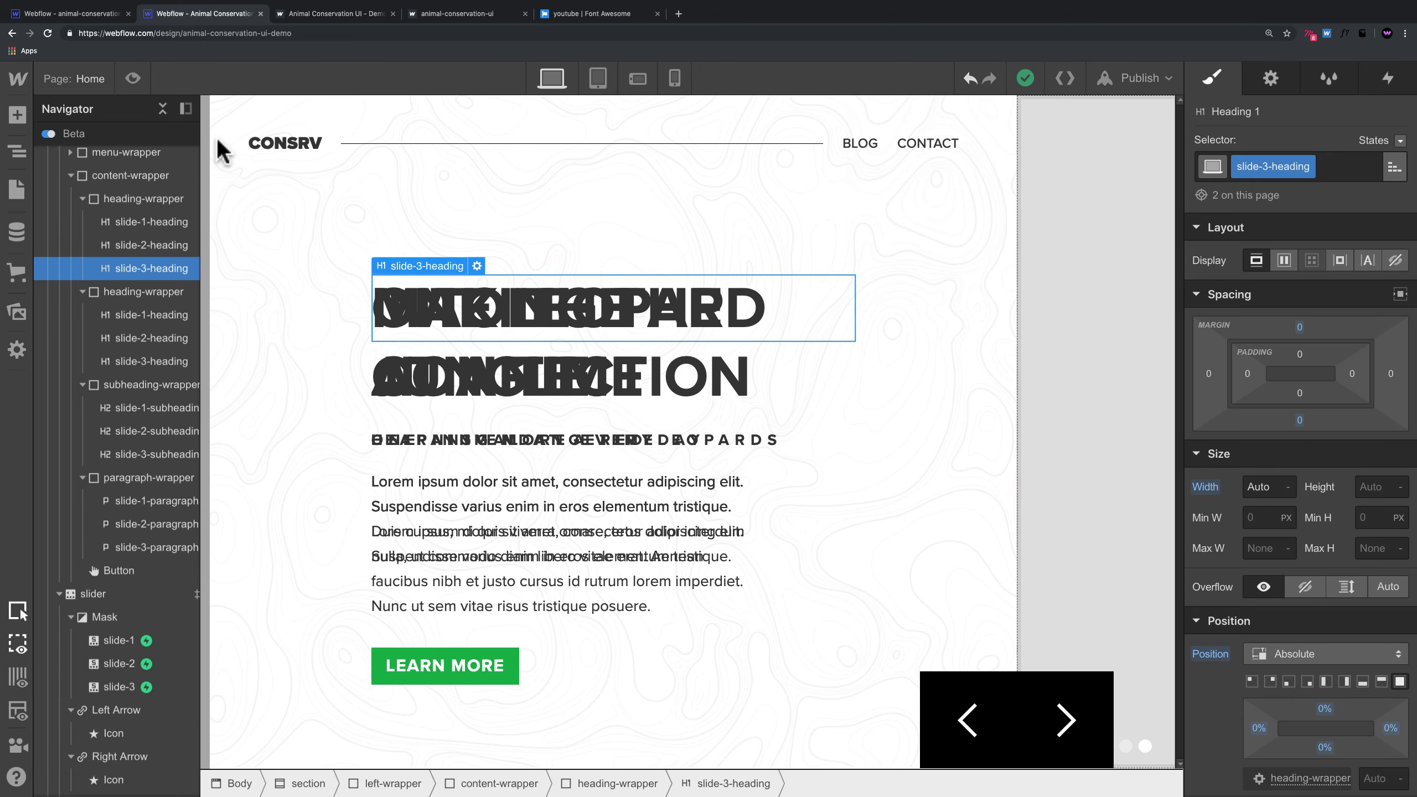
click(119, 687)
click(1388, 77)
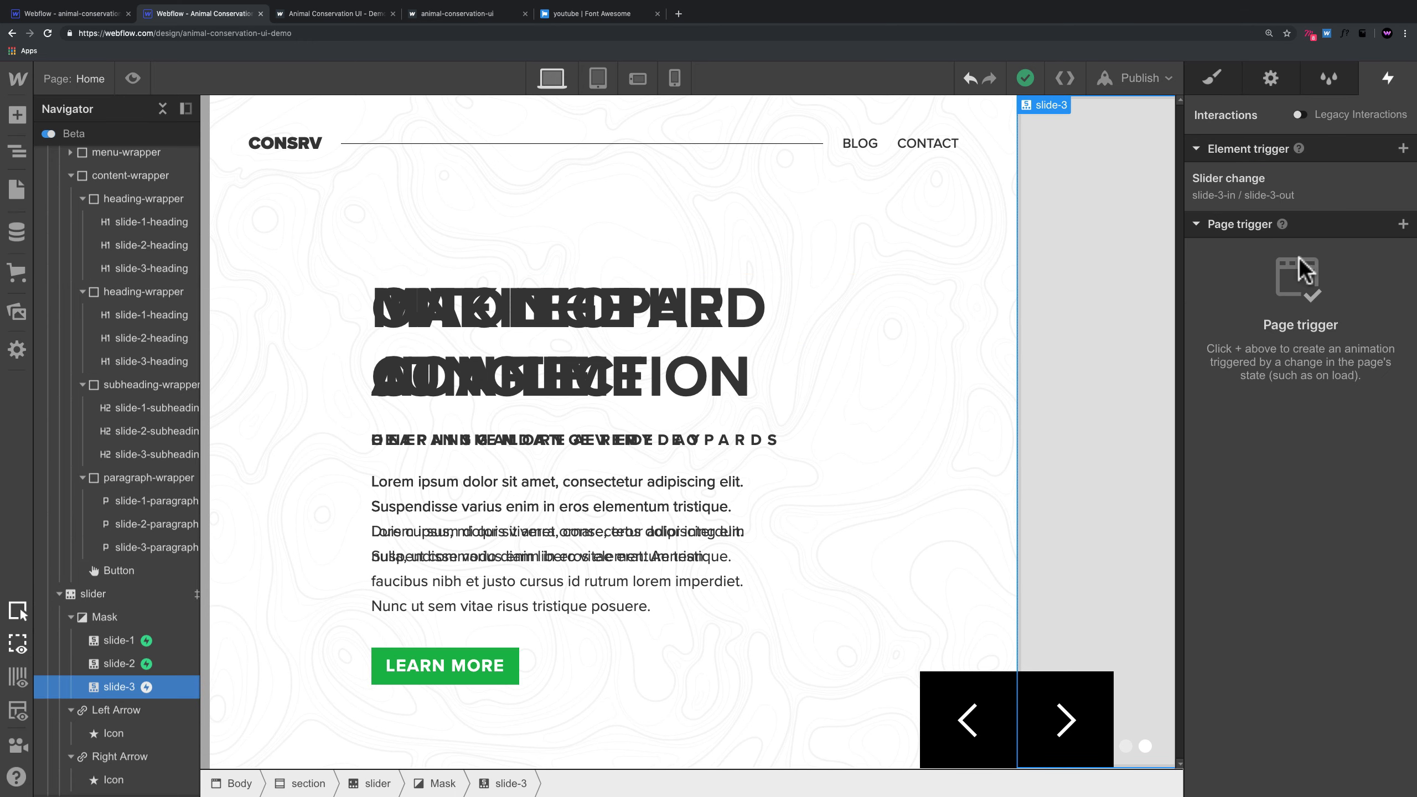
click(1288, 198)
click(1264, 649)
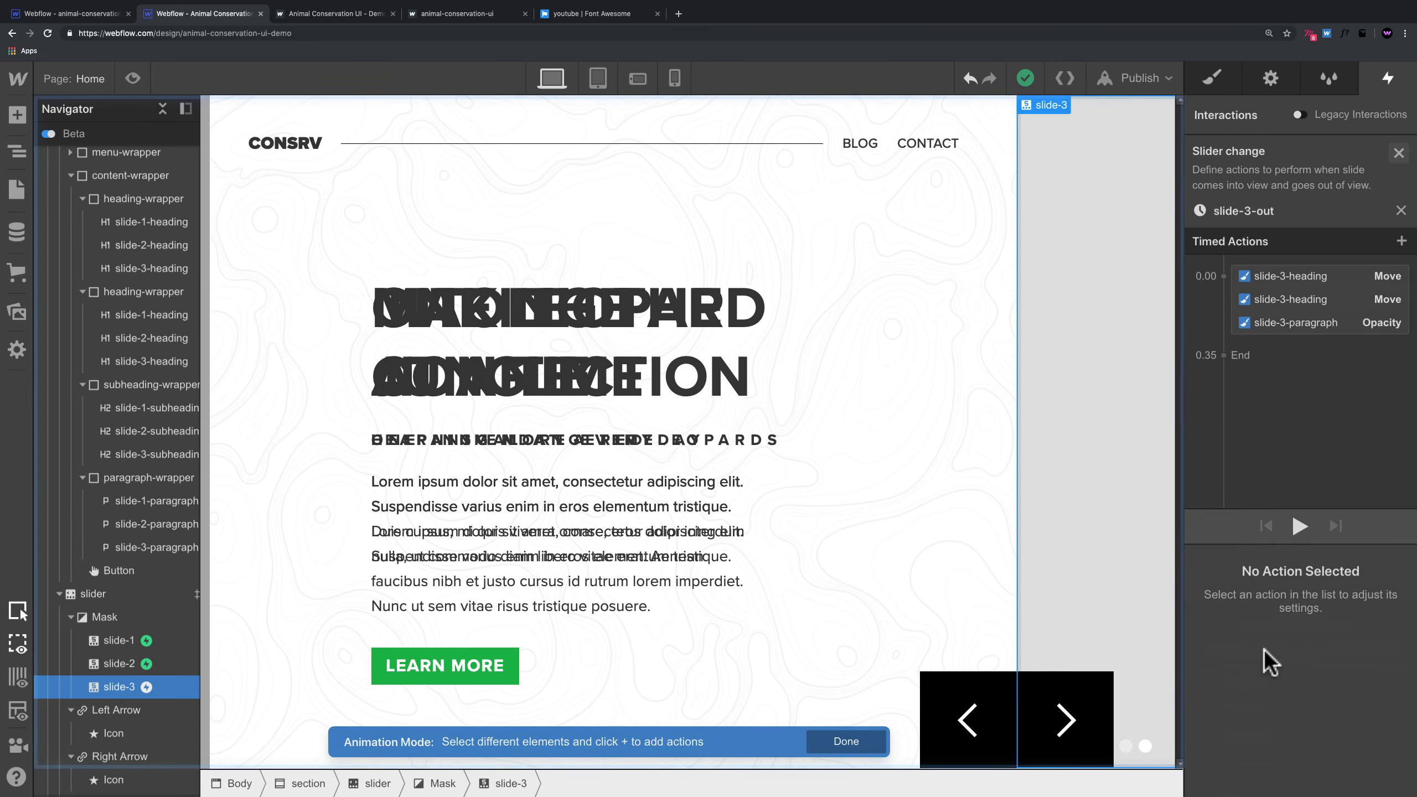
Step: Retarget the second slide-3-heading Move action in slide-3-out to slide-3-subheading and close the animation
click(1305, 240)
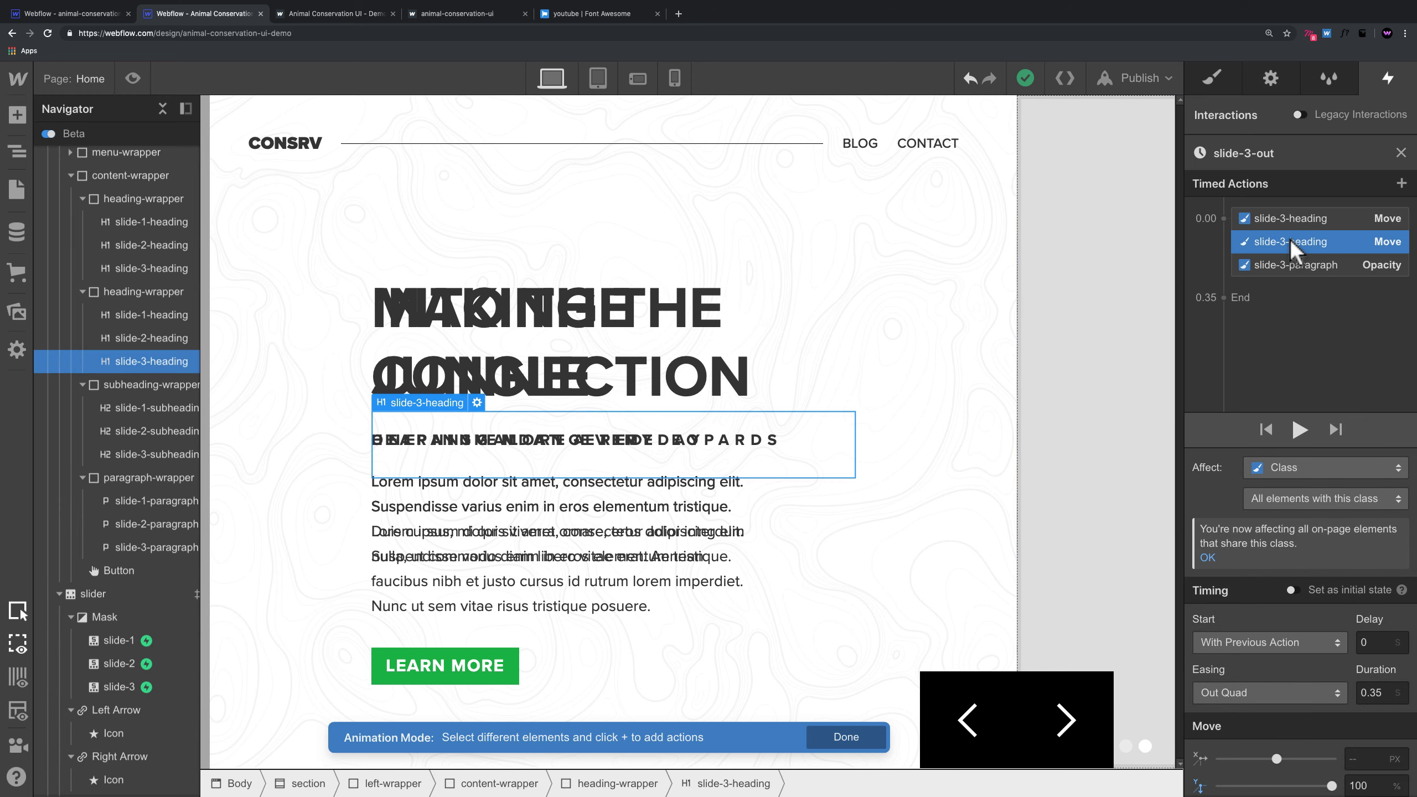
click(1289, 241)
click(1309, 286)
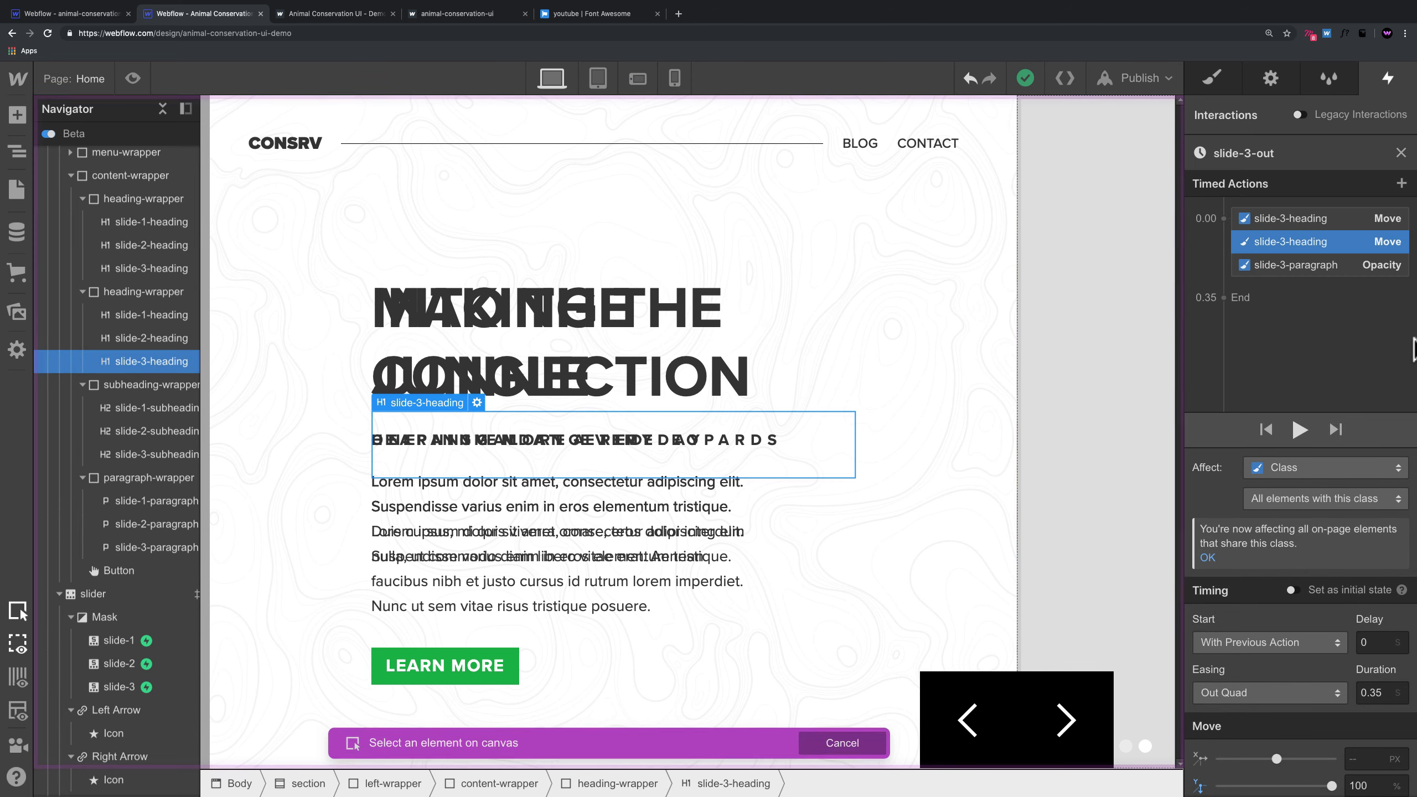
click(156, 430)
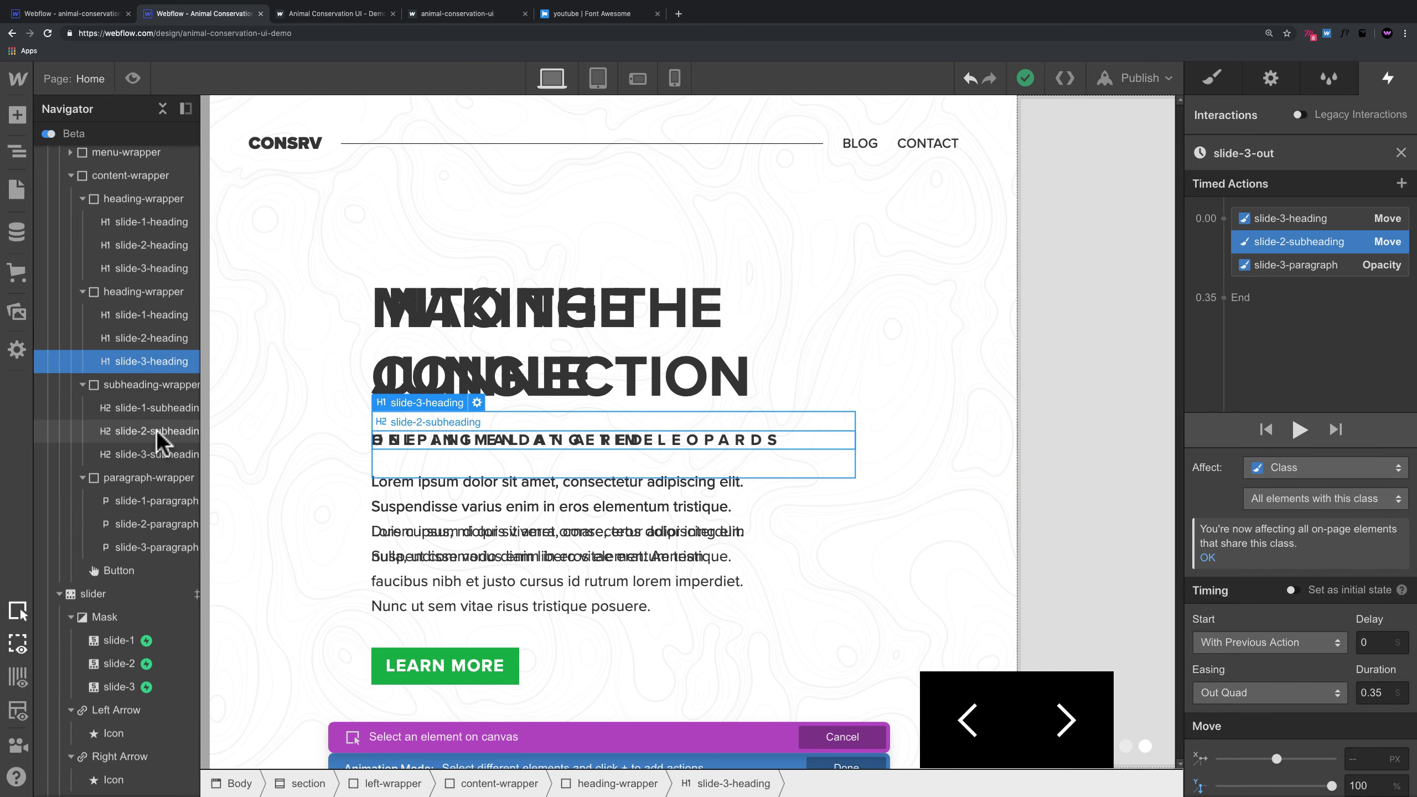
click(1300, 264)
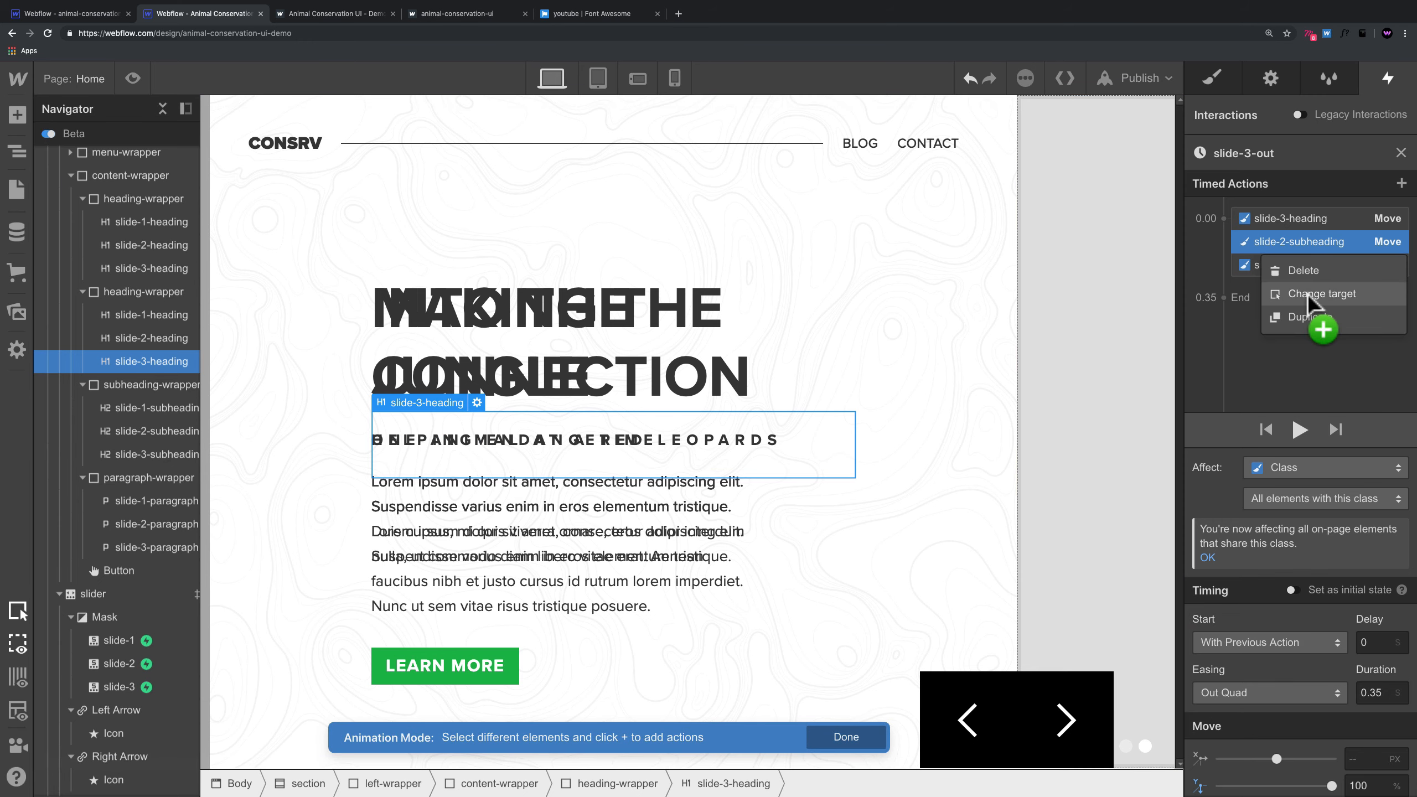
click(1307, 294)
click(161, 454)
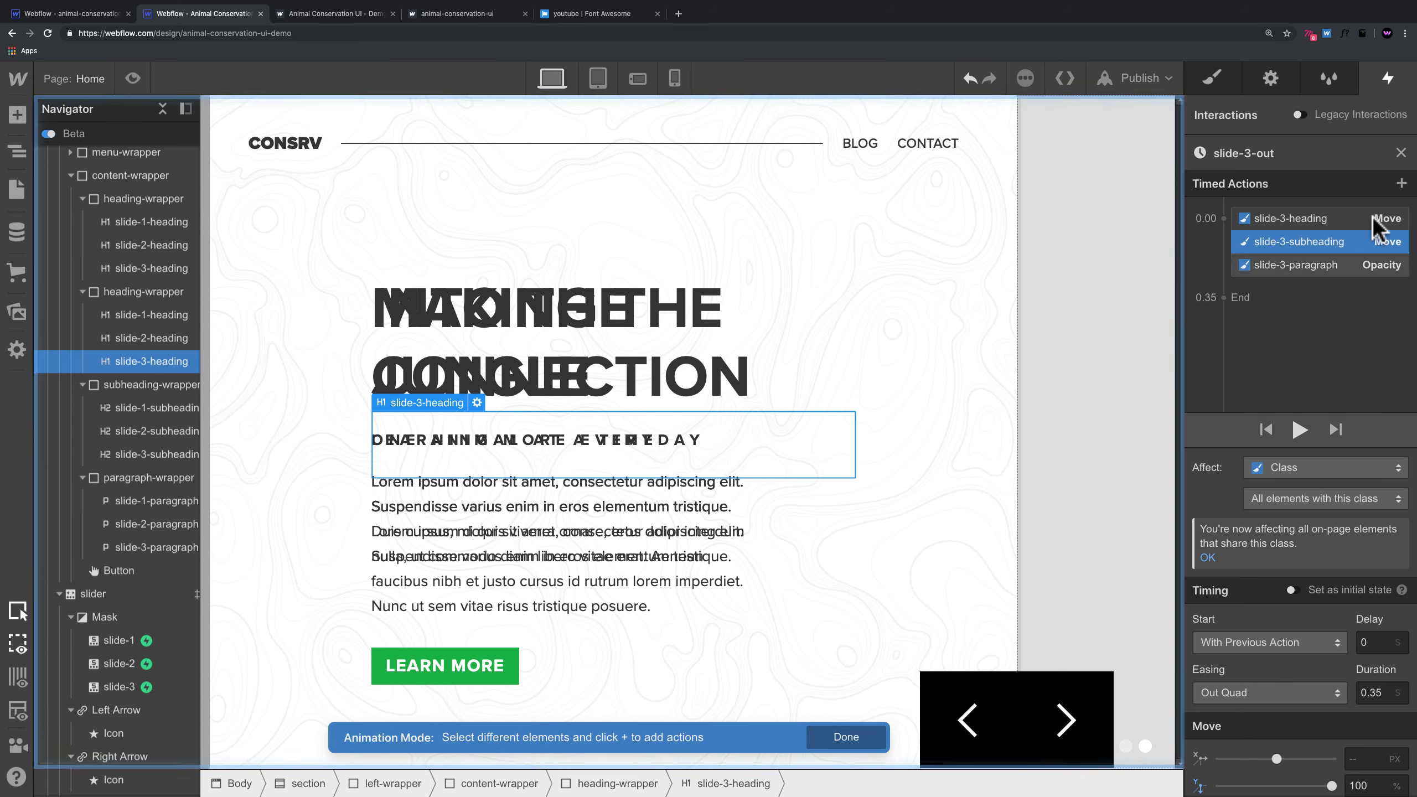
click(1401, 152)
Step: Preview the page and cycle through all slides to check the text animations
click(133, 78)
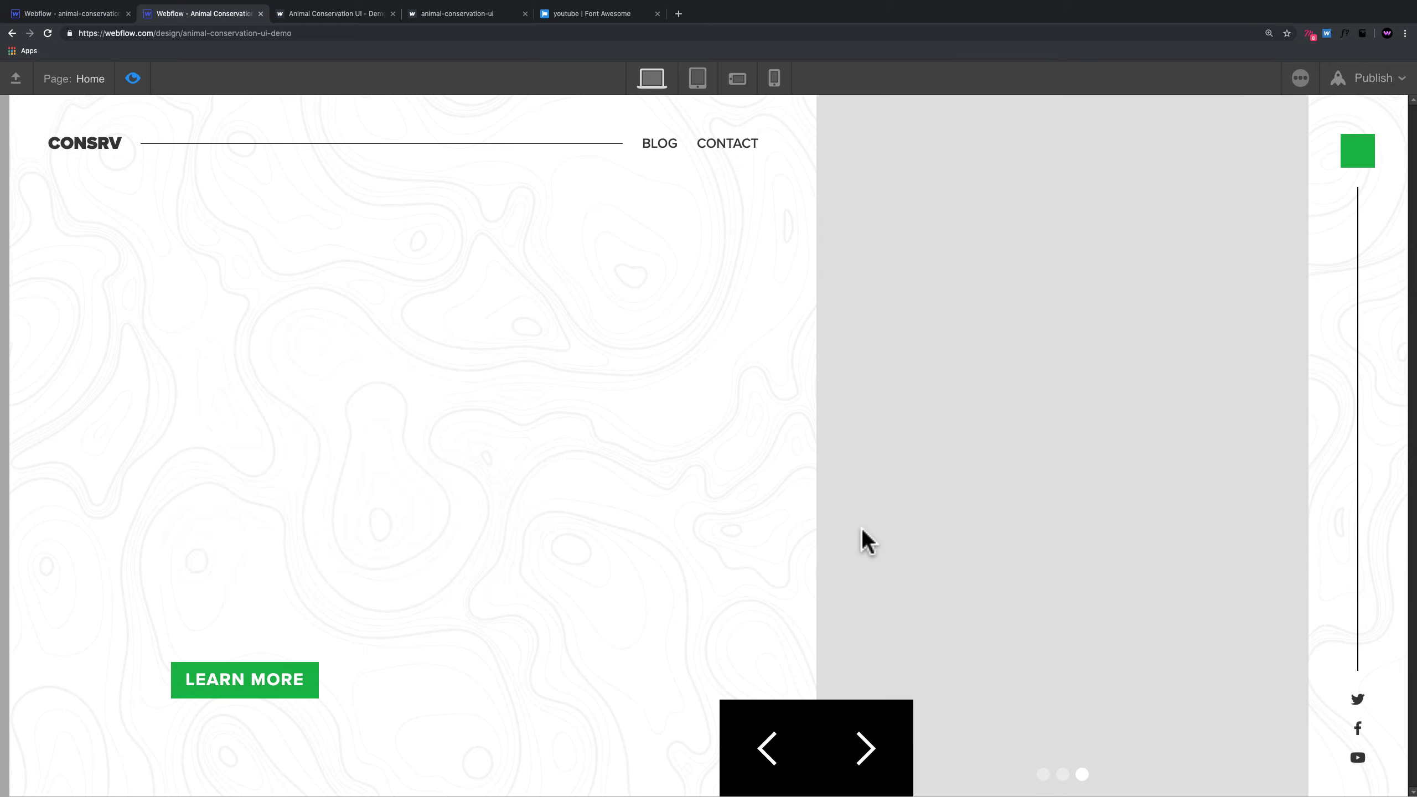
click(864, 741)
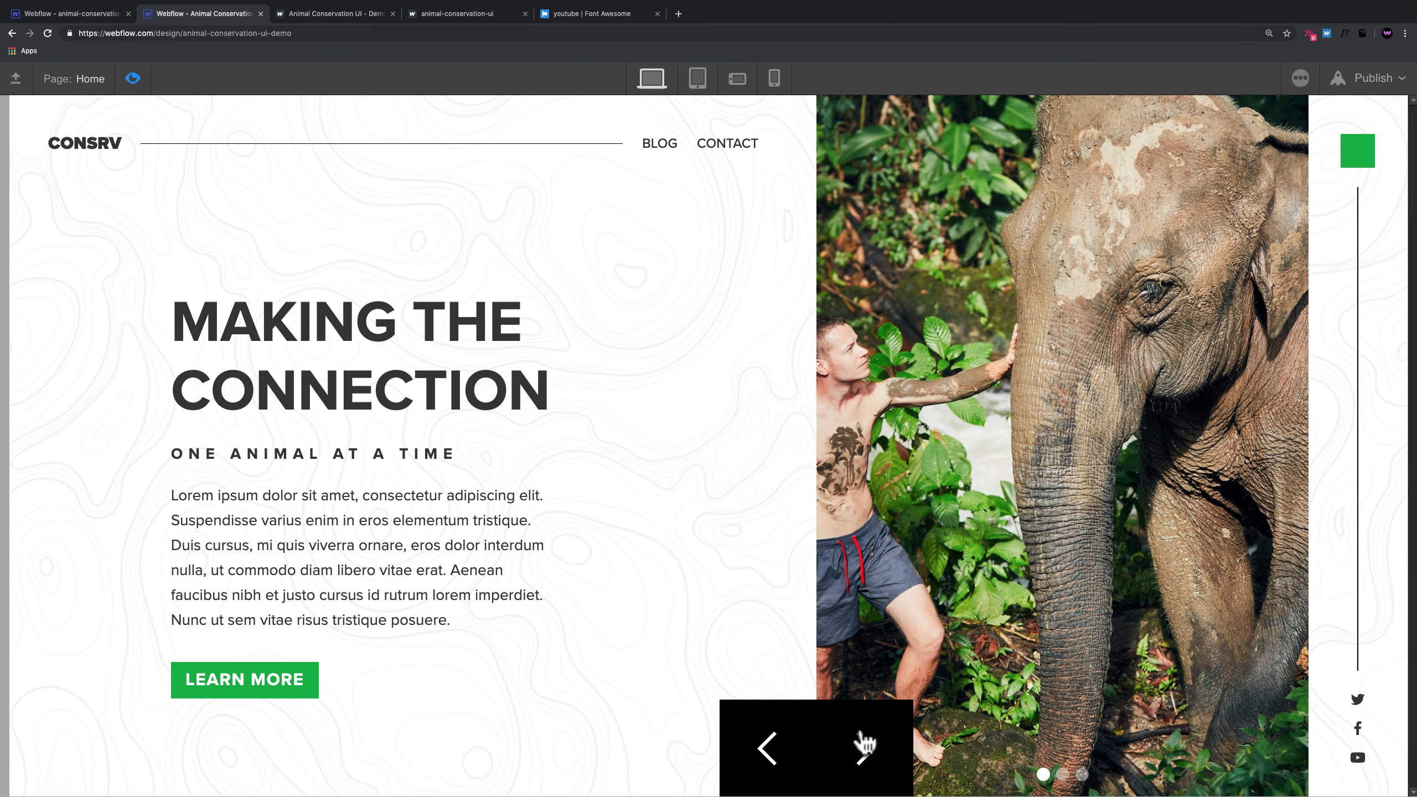
click(864, 742)
click(864, 742)
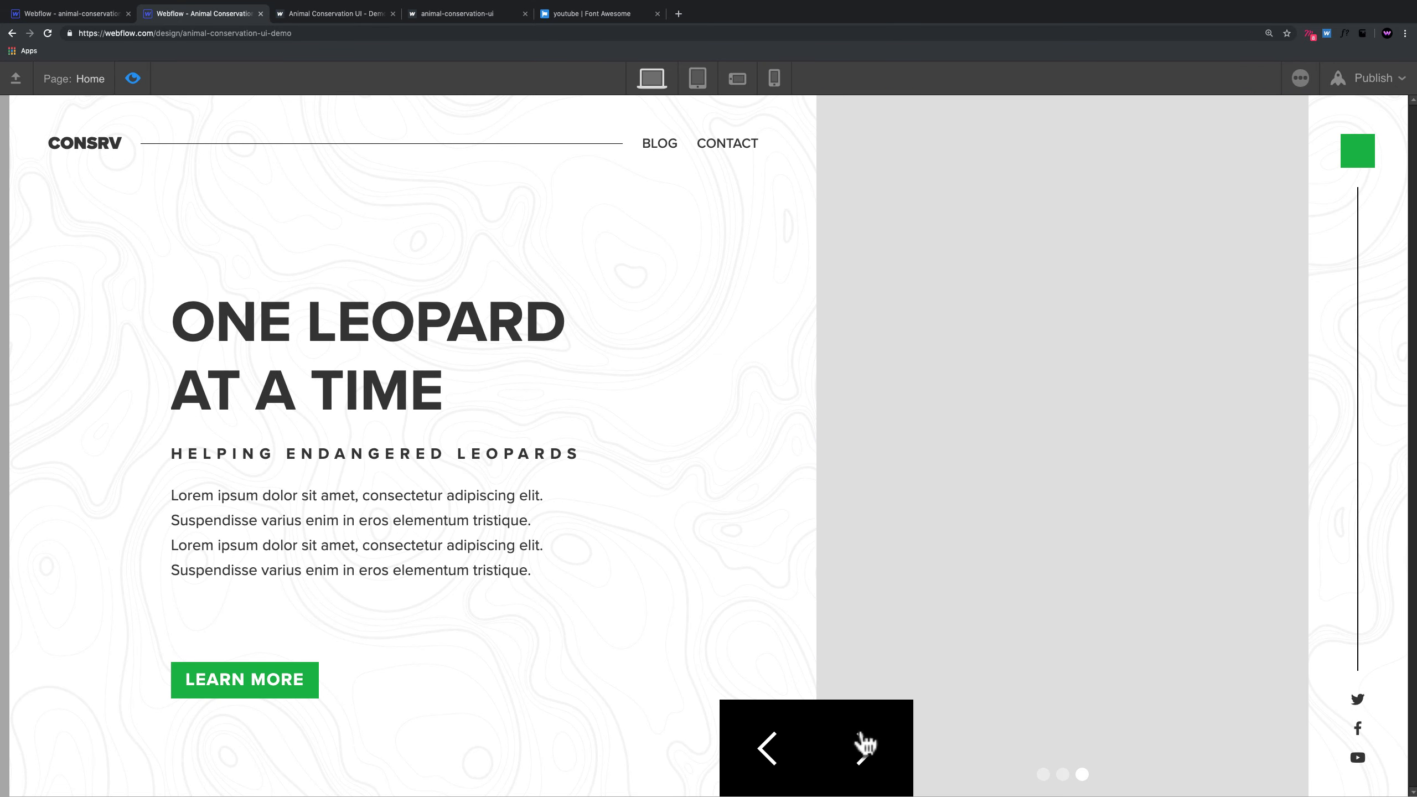
click(133, 81)
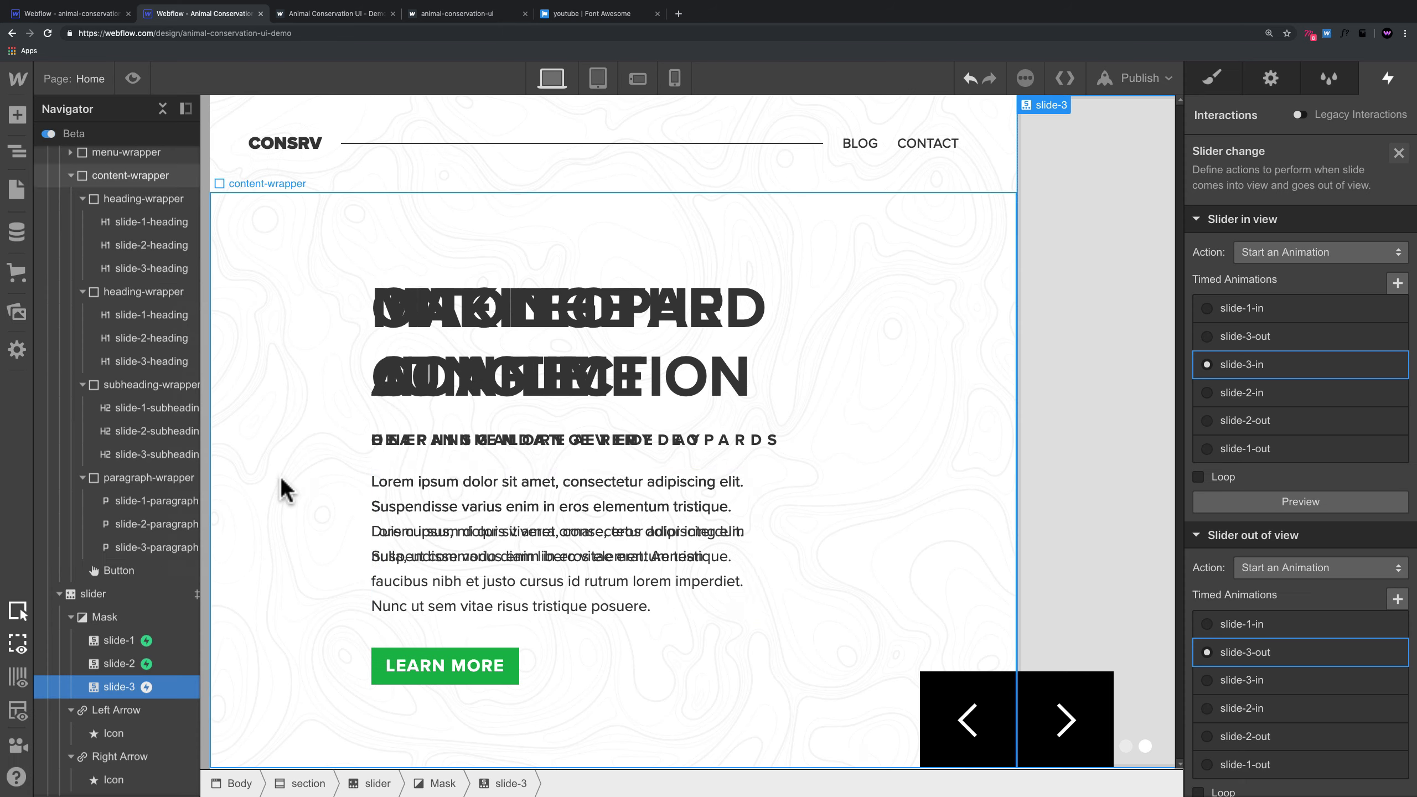
Step: Add a background image to slide-3, choosing the amur-leopard photo from the image assets
click(1211, 82)
scroll(1360, 464, down, 10)
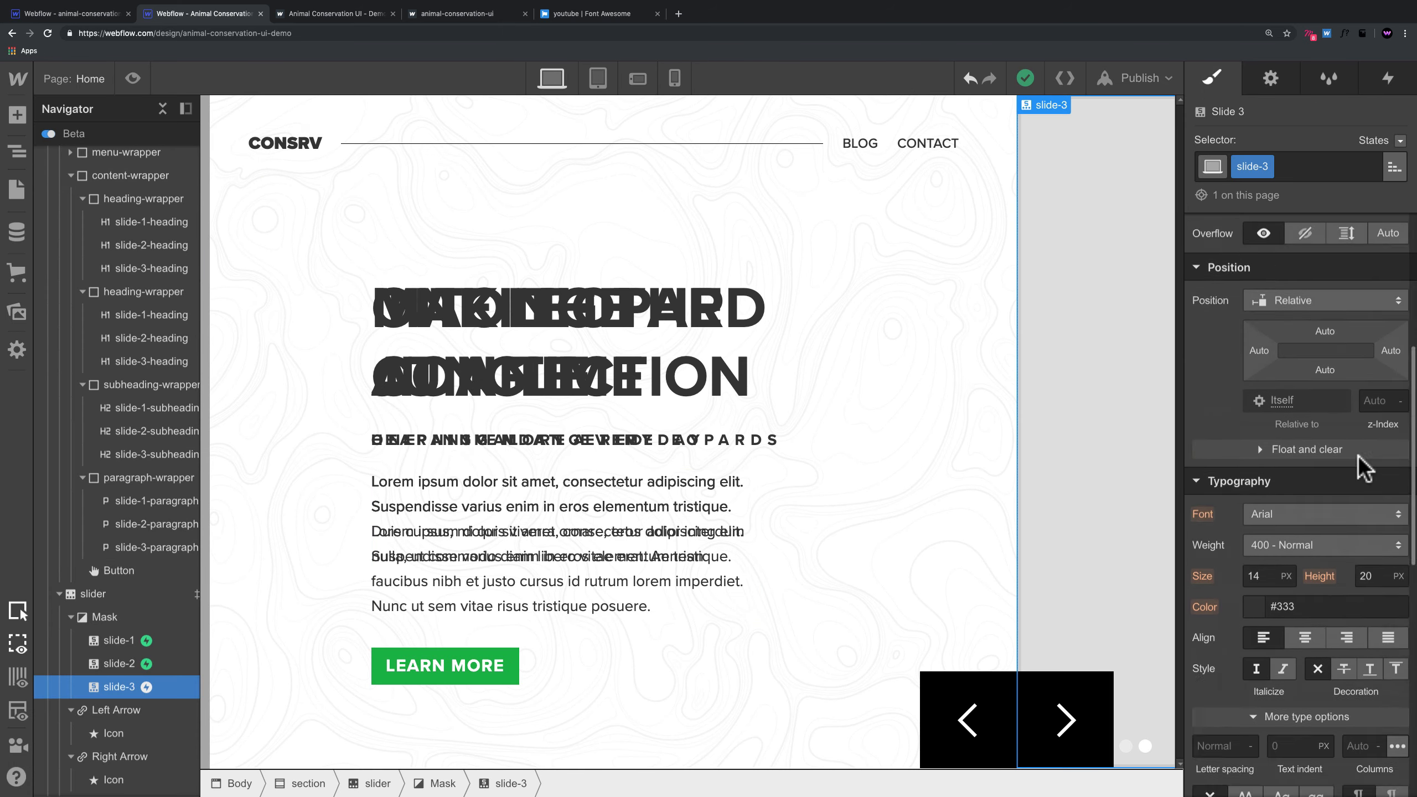
scroll(1365, 487, down, 1)
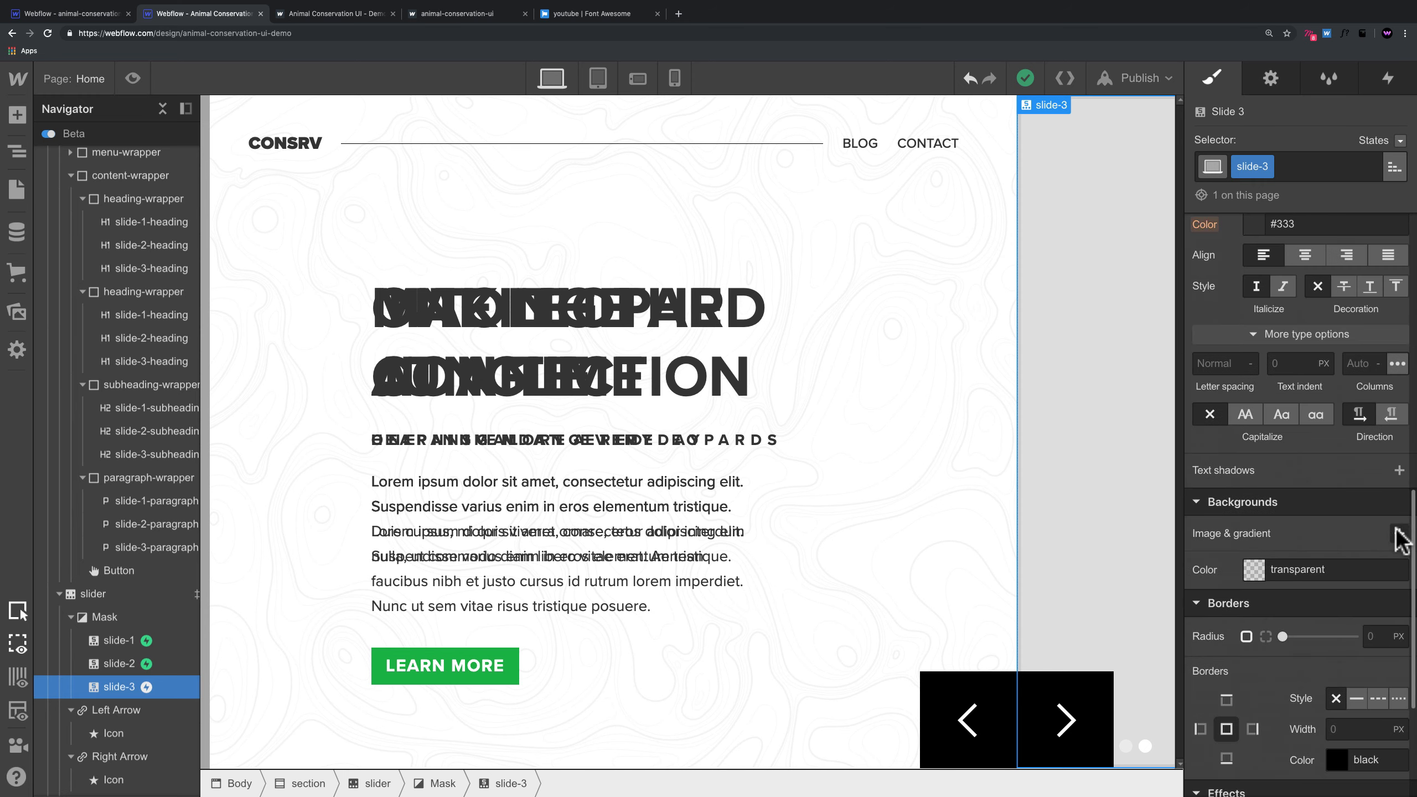
click(1400, 534)
click(1324, 550)
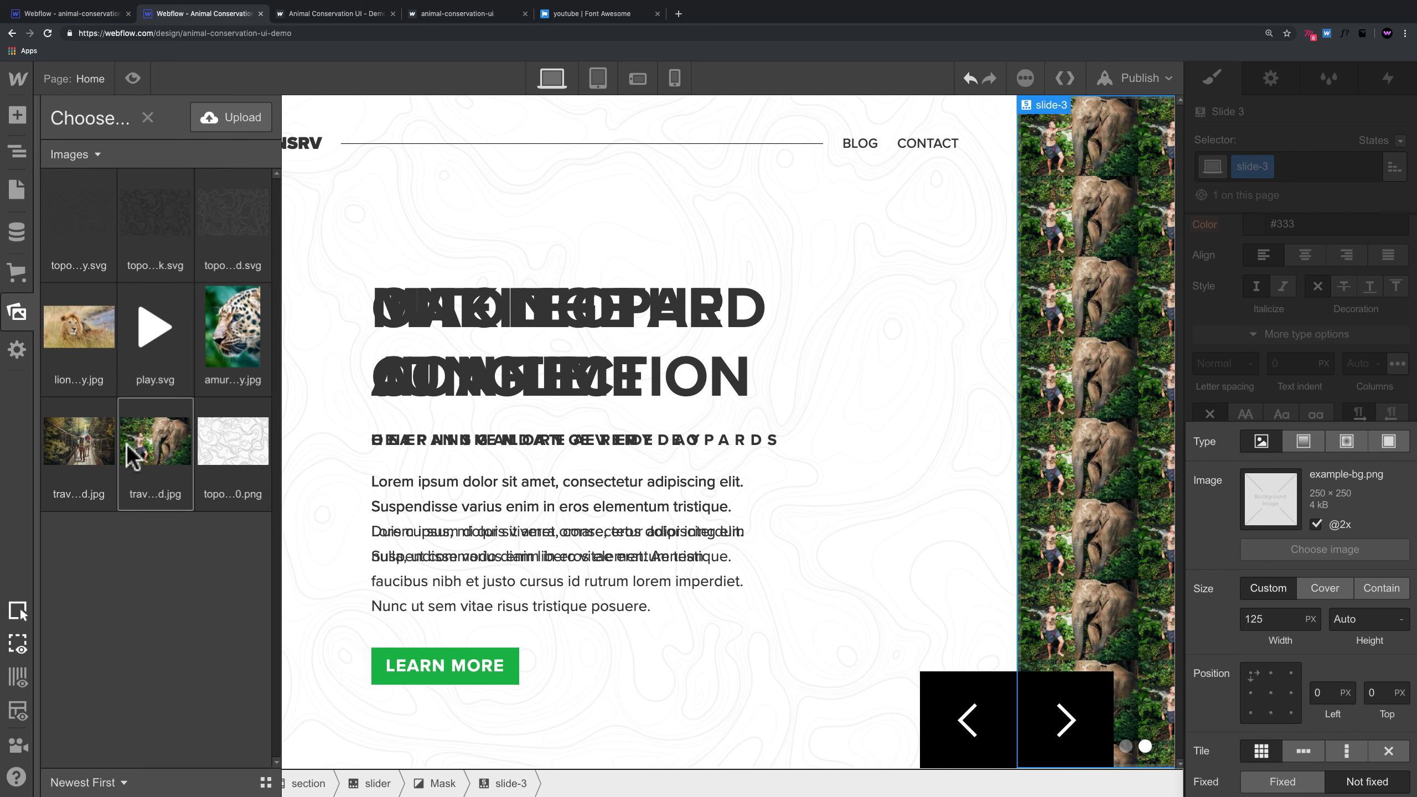
click(240, 332)
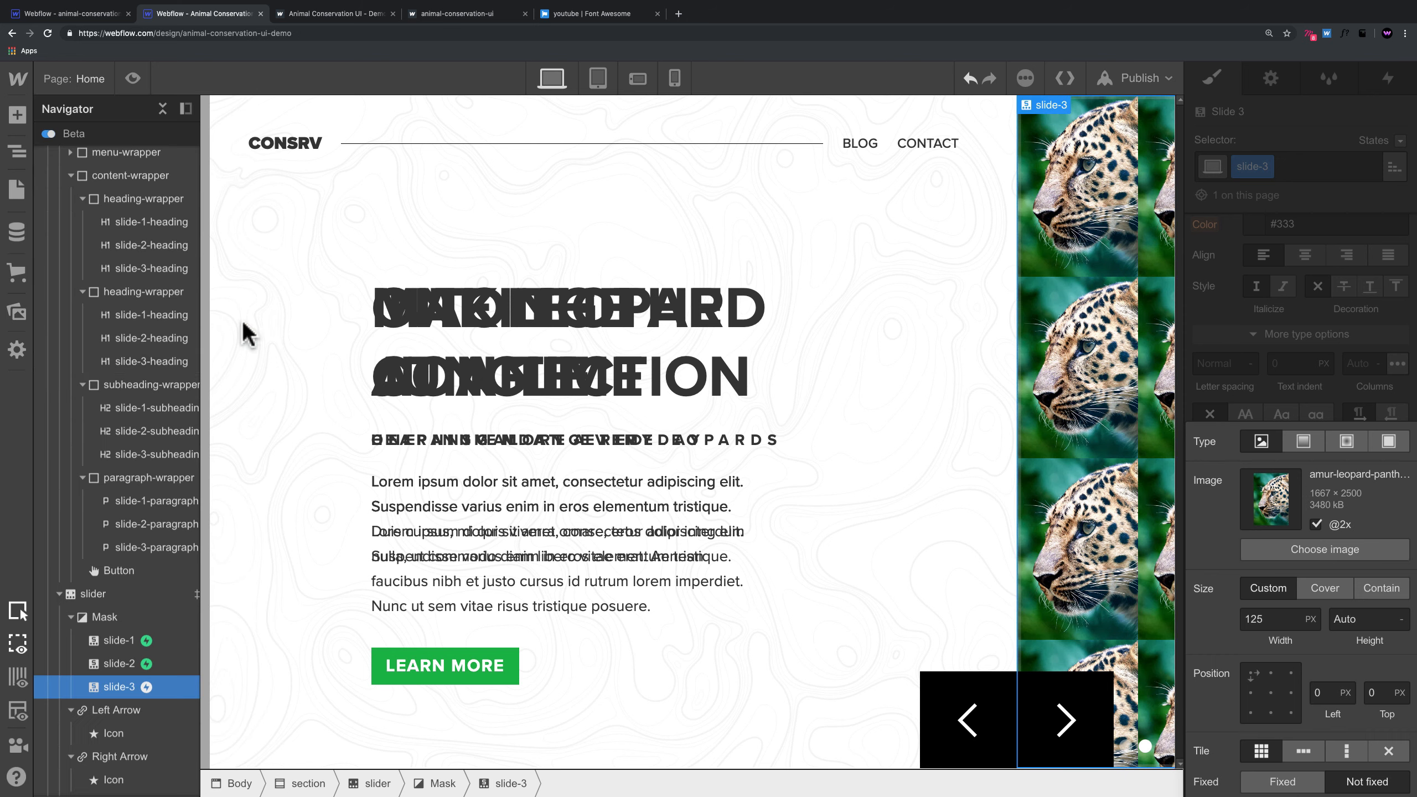
Step: Set slide-3's background image to Cover, centred at 50% left and 50% top, without tiling
click(1323, 589)
click(1270, 692)
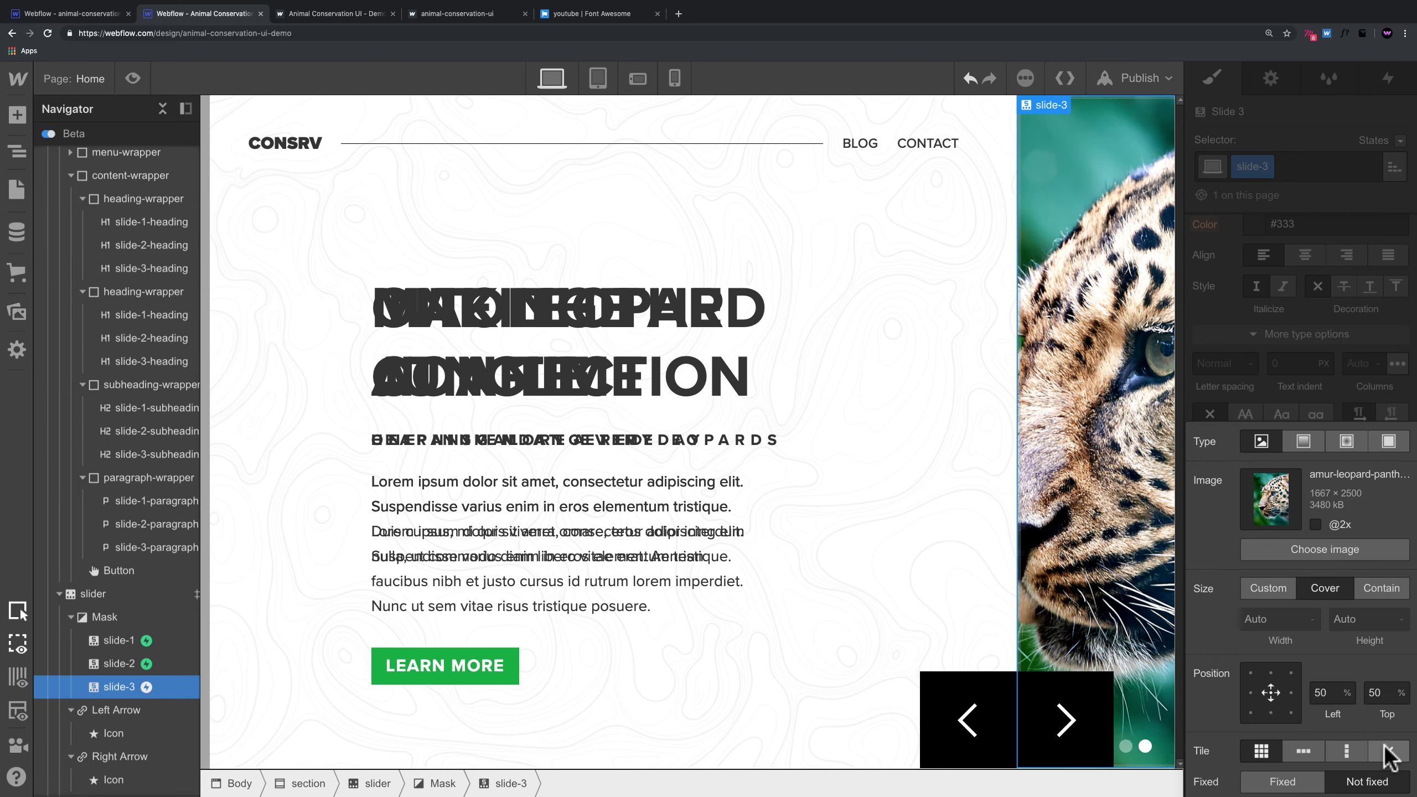
click(1386, 754)
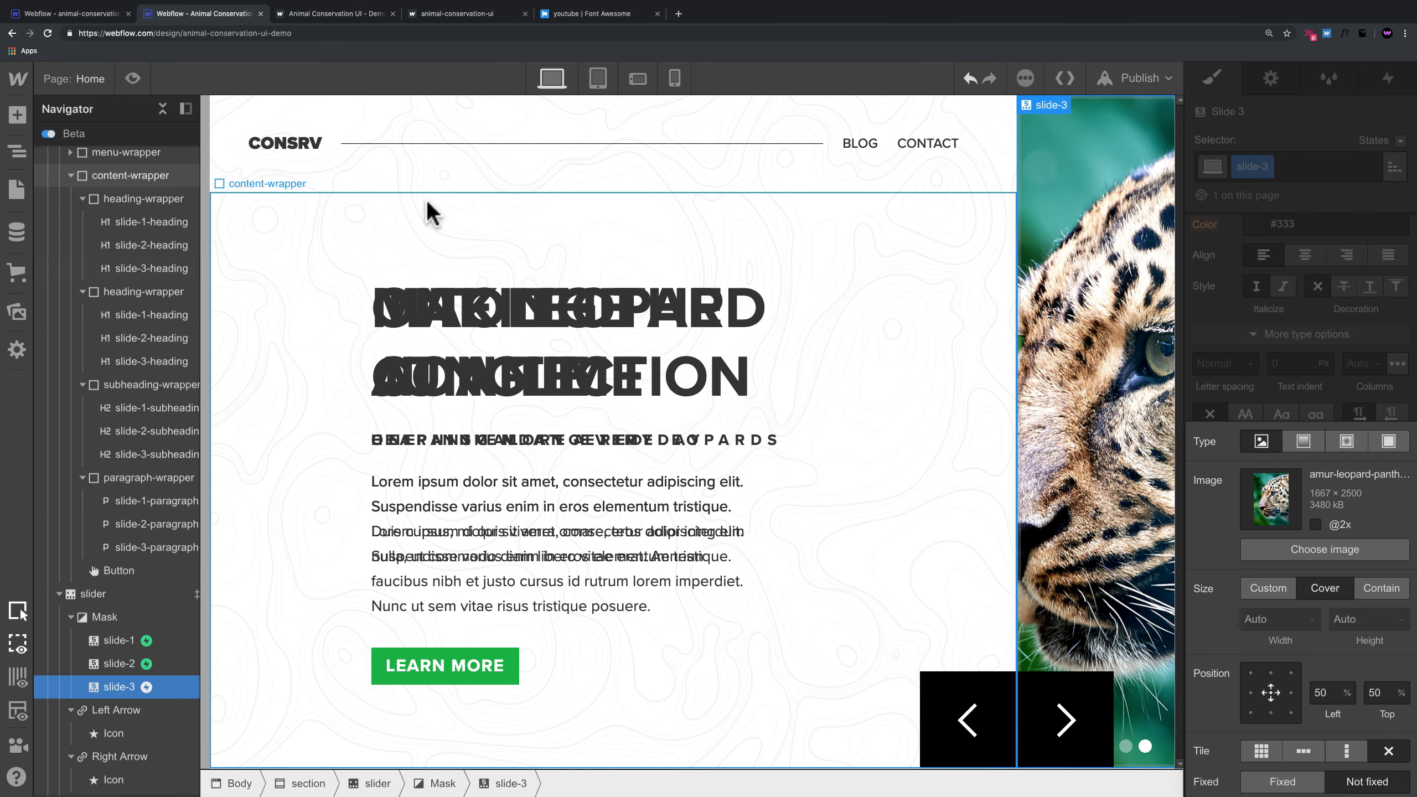
Step: Preview the slider with the leopard background, advancing through the slides, and return to the designer
click(133, 78)
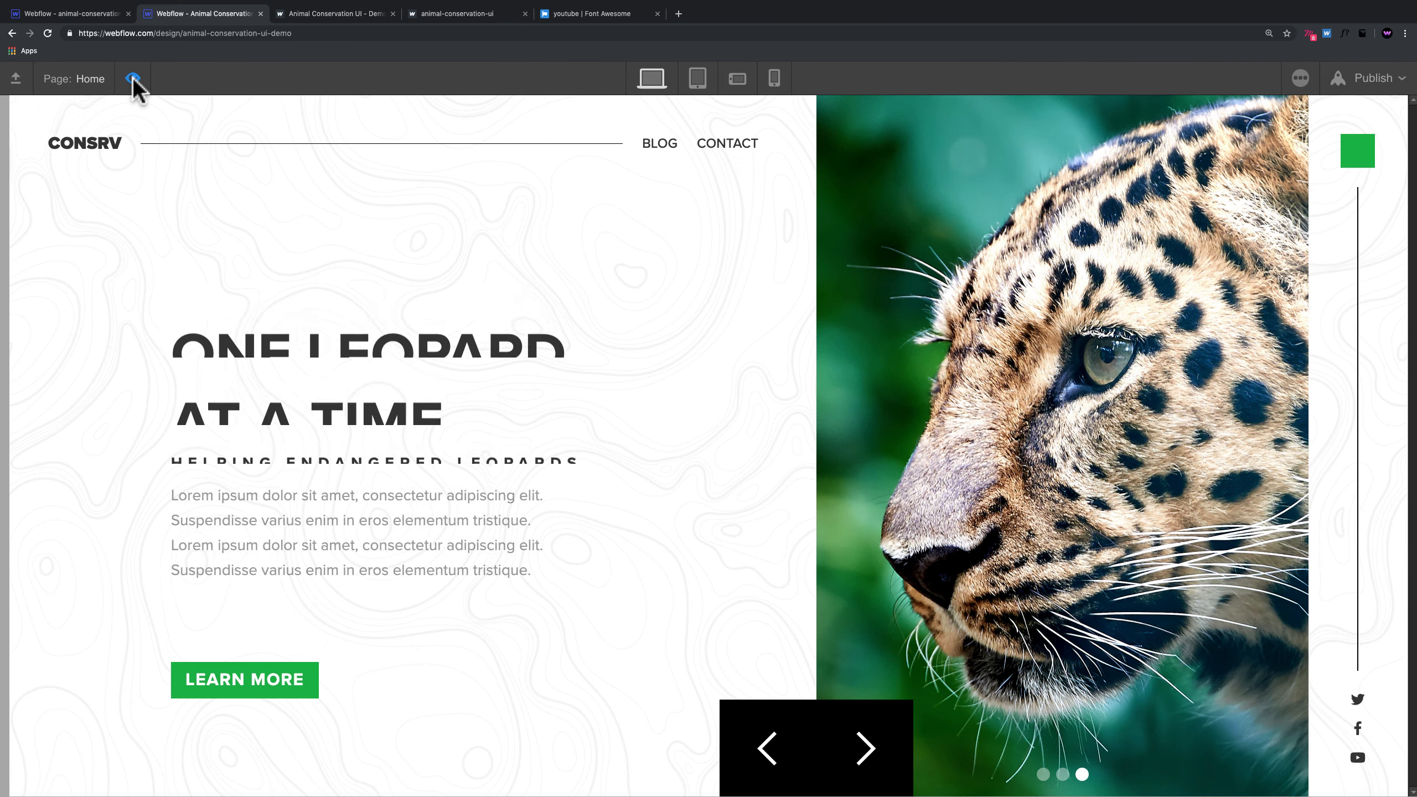
click(845, 762)
click(866, 750)
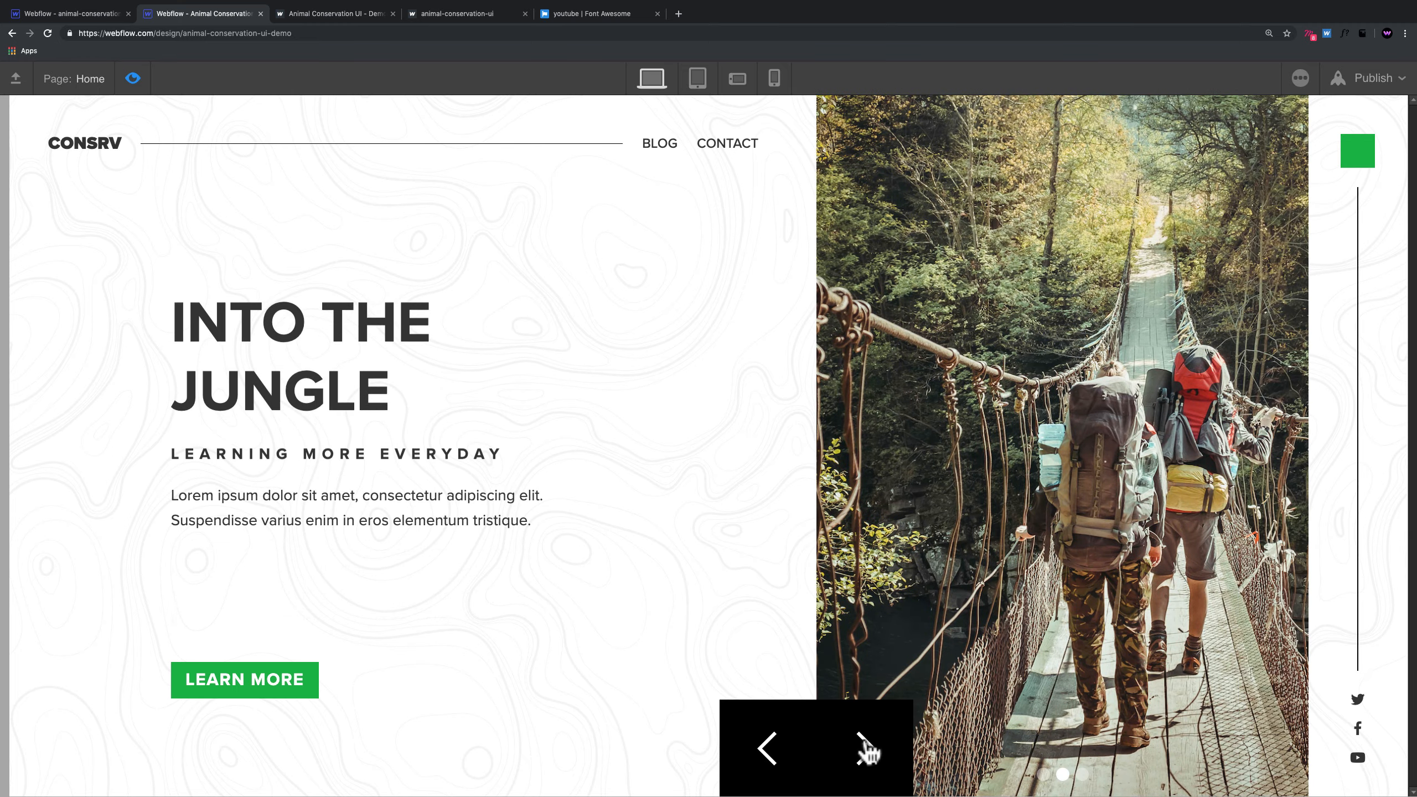
click(867, 751)
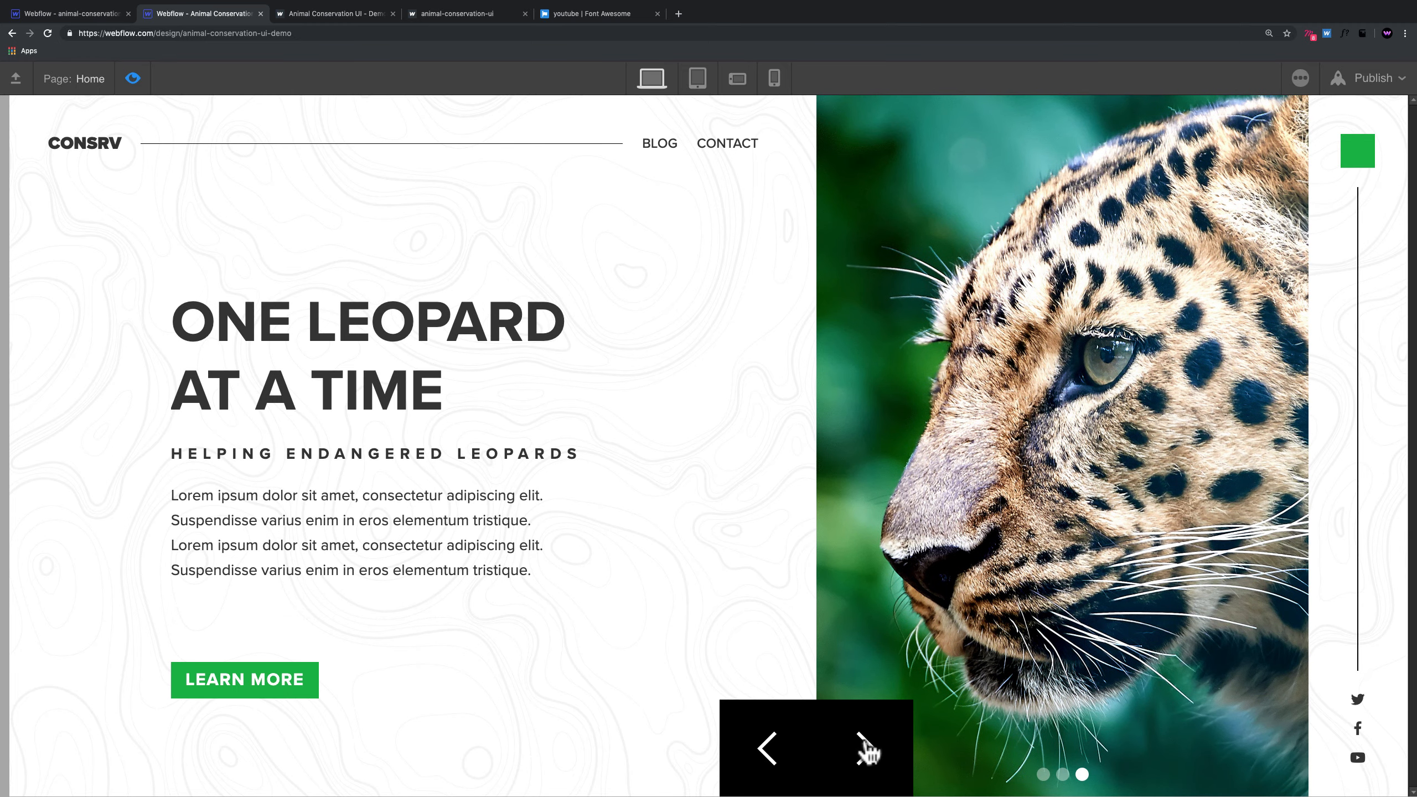
click(866, 750)
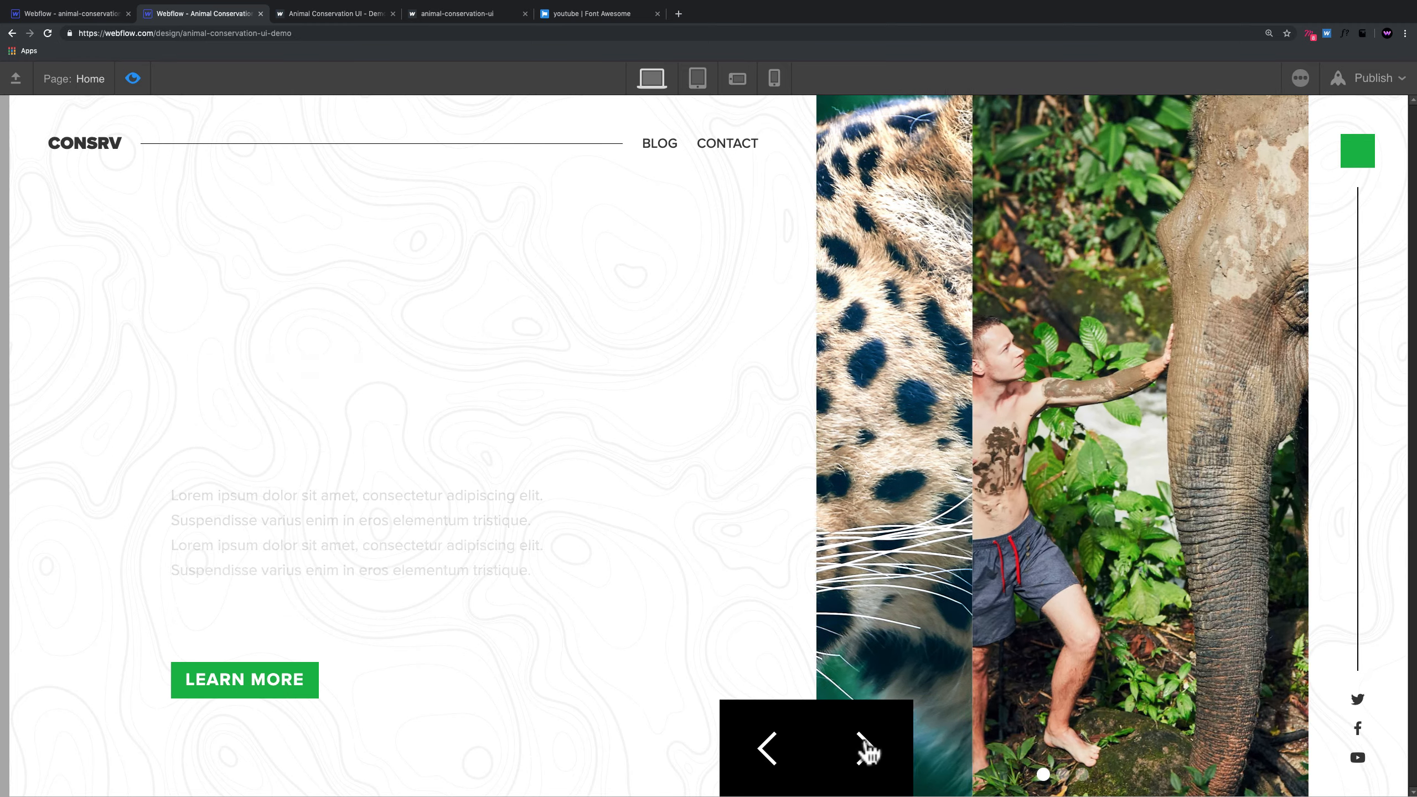
click(867, 751)
click(867, 750)
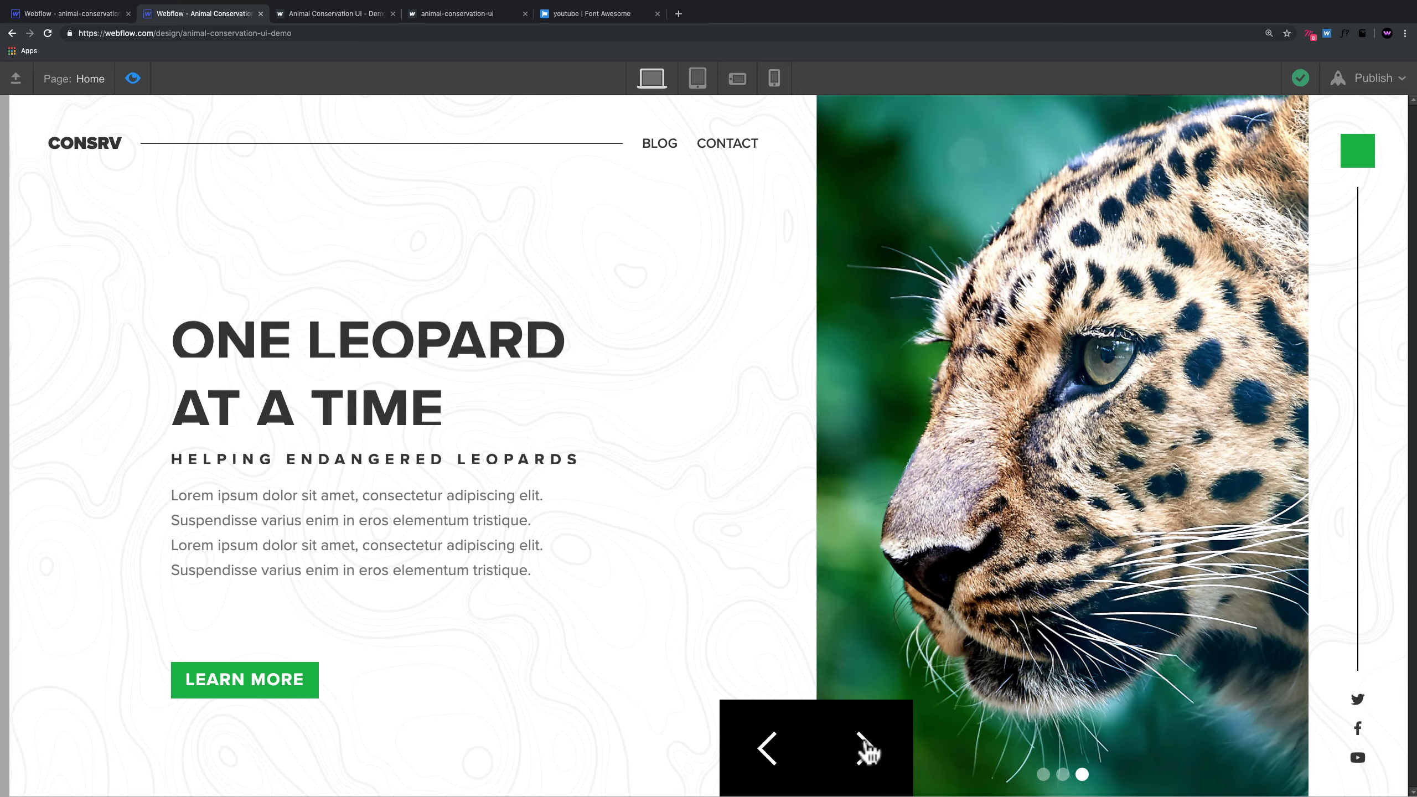
key(Escape)
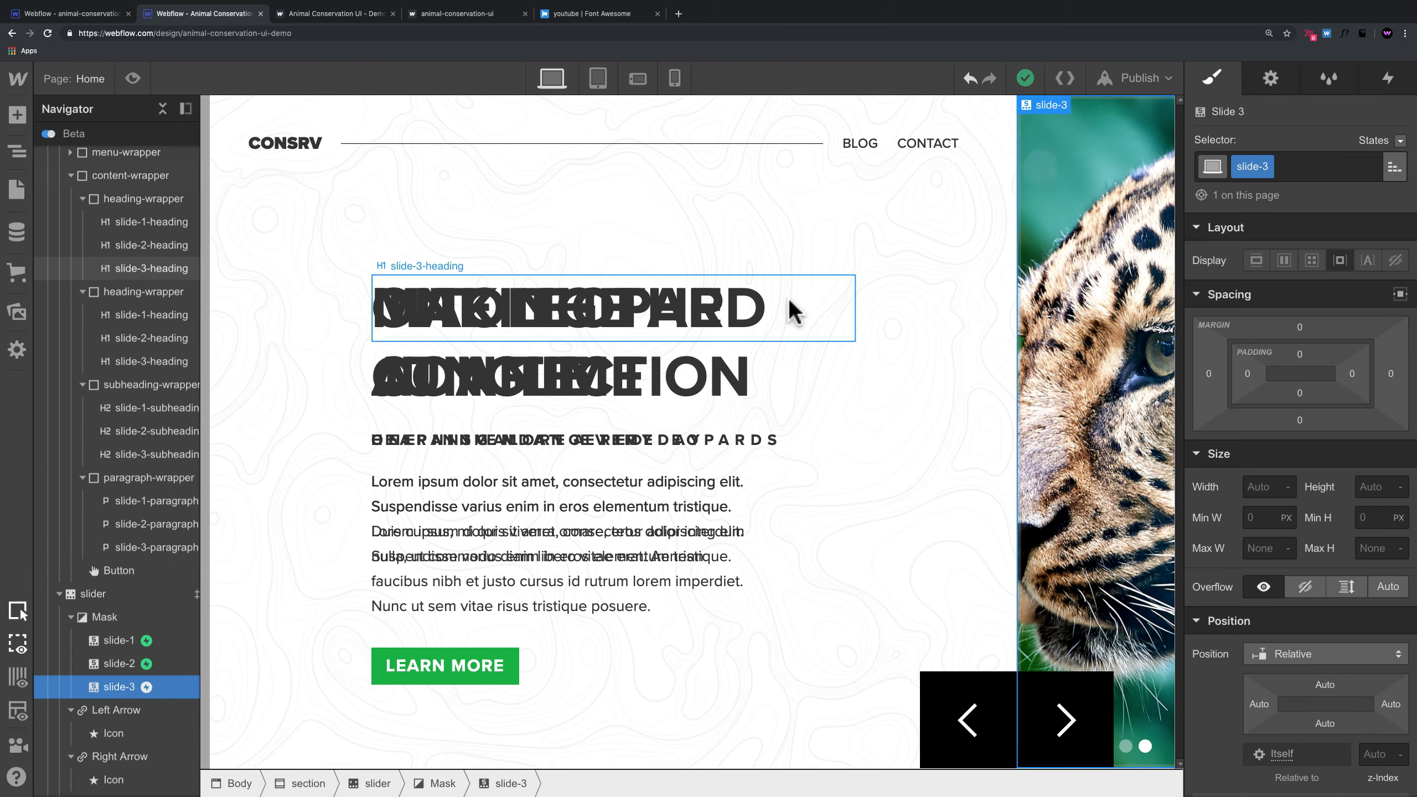
Step: Set the Slide Nav's display to None and close the docked Navigator
click(1159, 734)
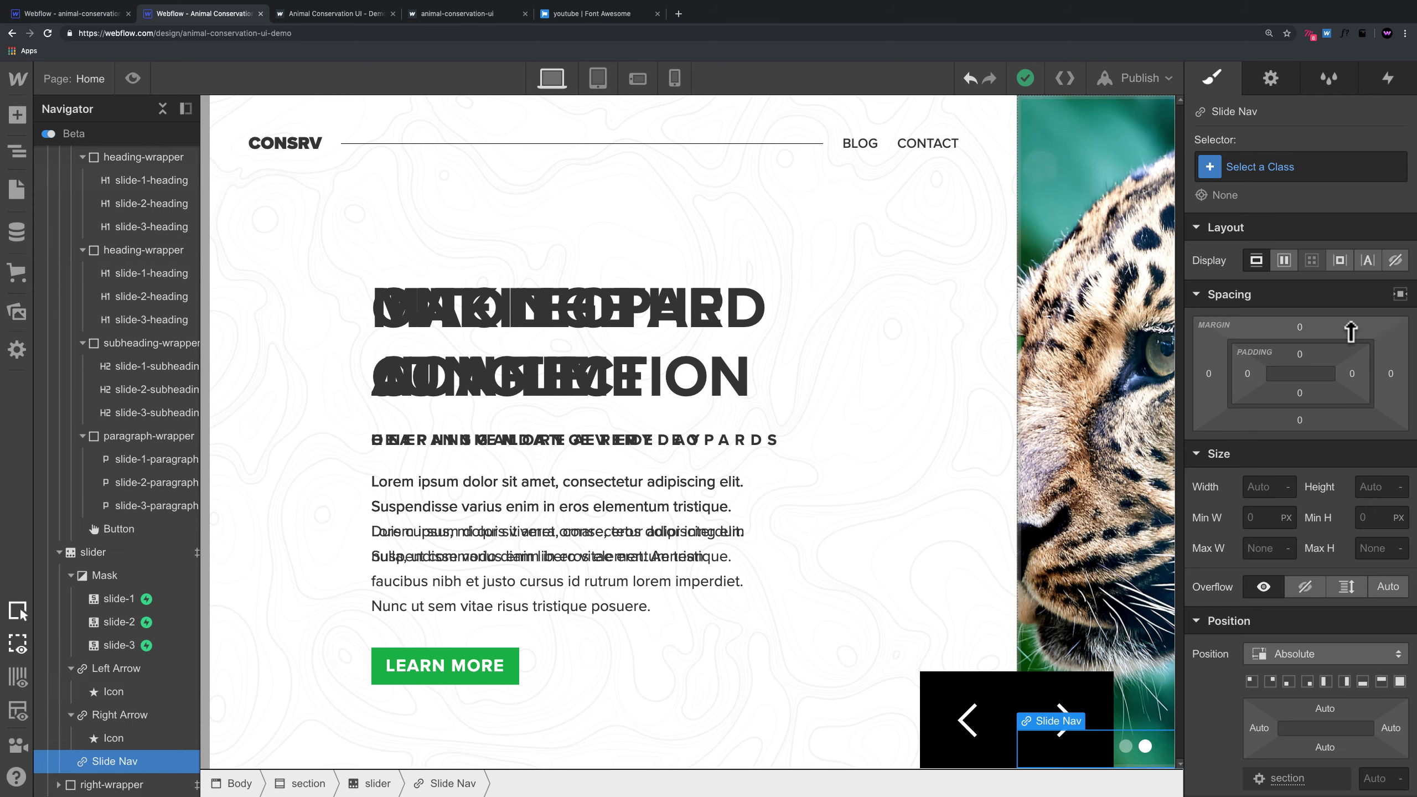
click(1396, 261)
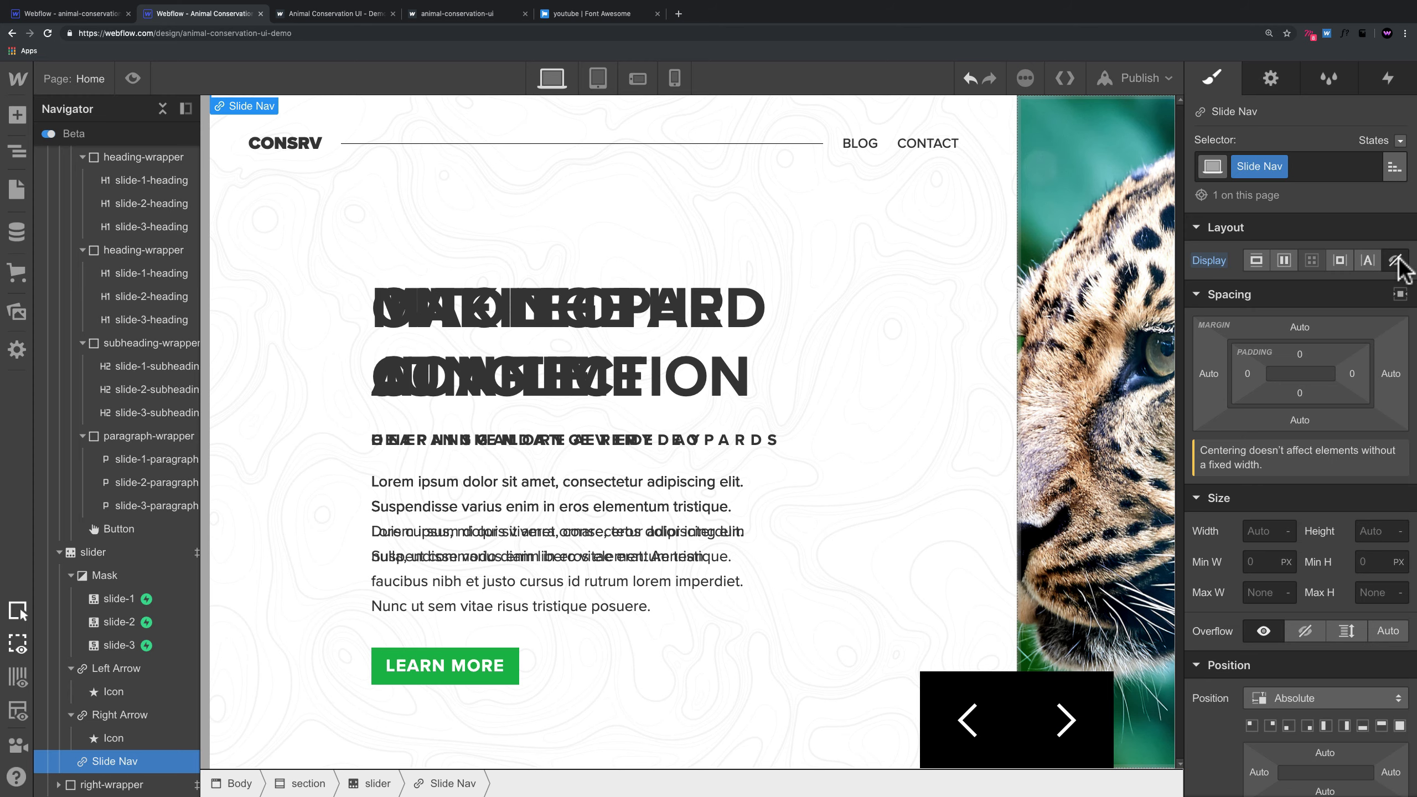
click(184, 109)
click(228, 115)
click(184, 109)
click(261, 117)
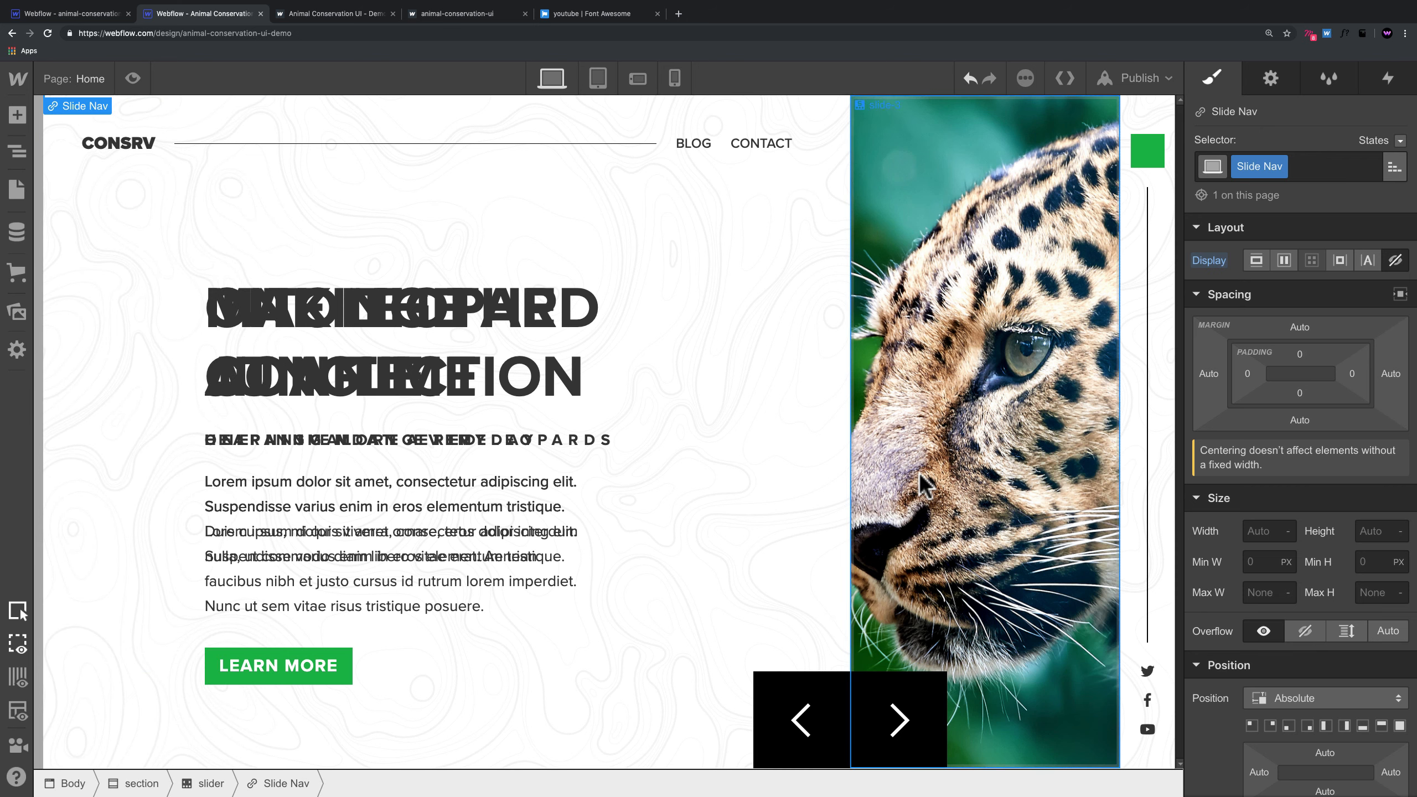
Step: Select slide-3 and briefly preview the page without the slide dots
click(1013, 491)
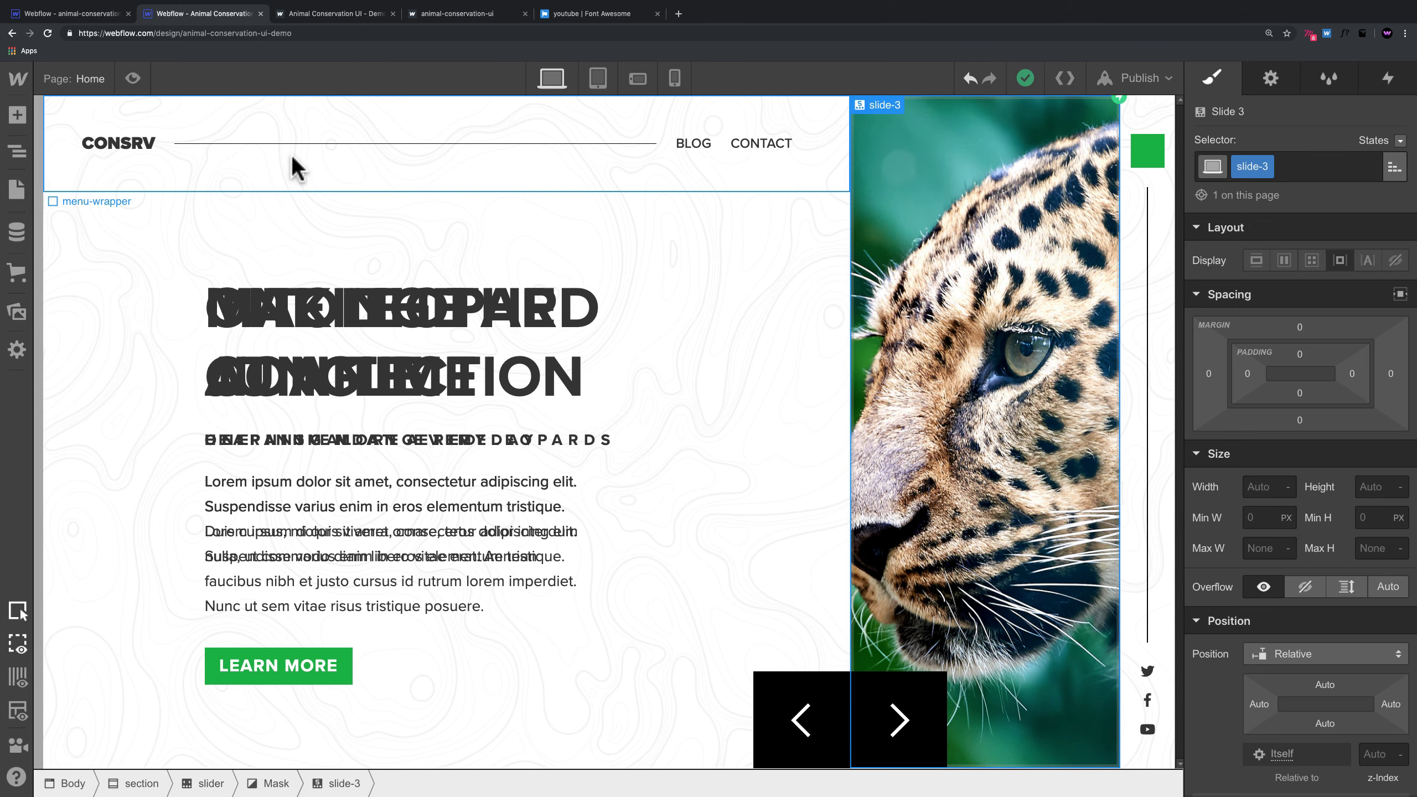
click(133, 78)
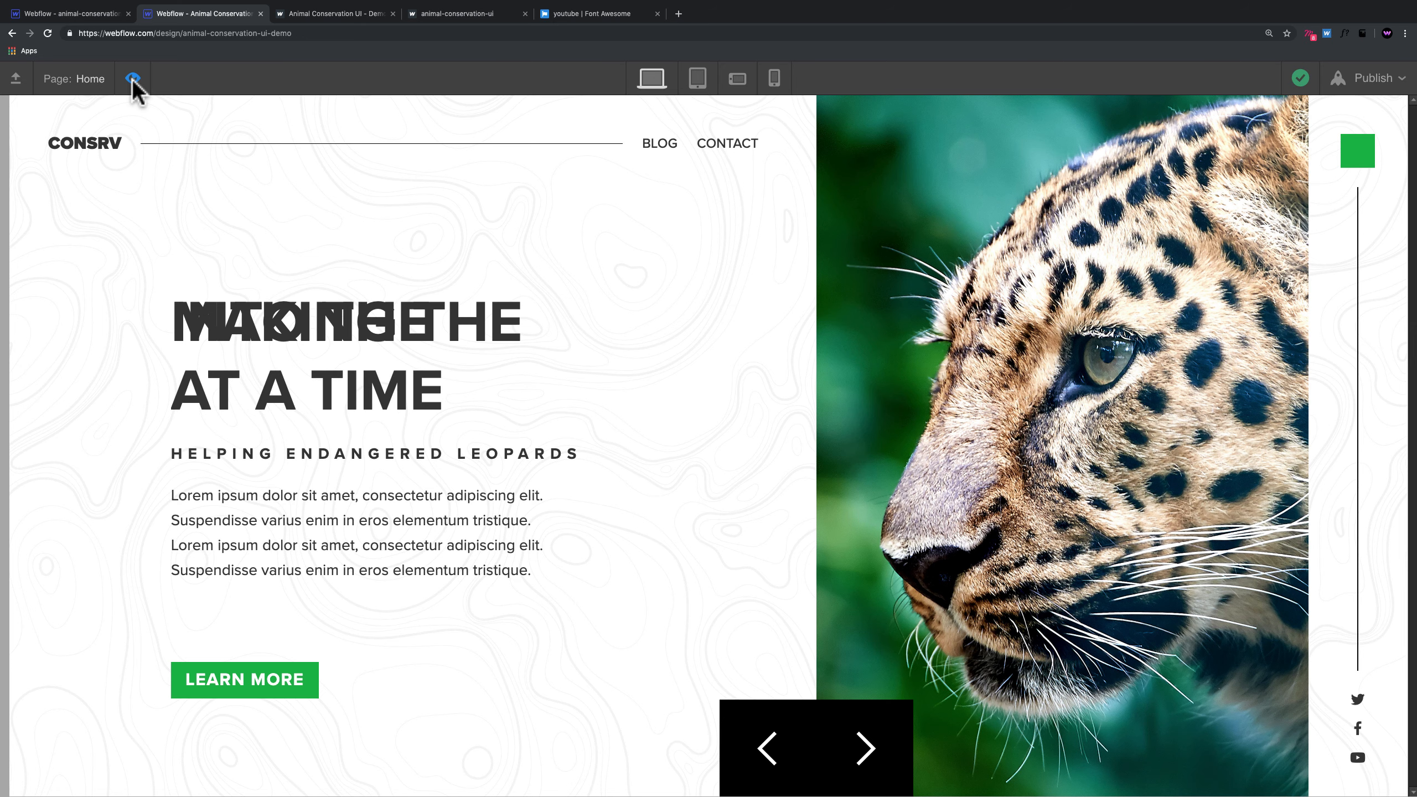
key(Escape)
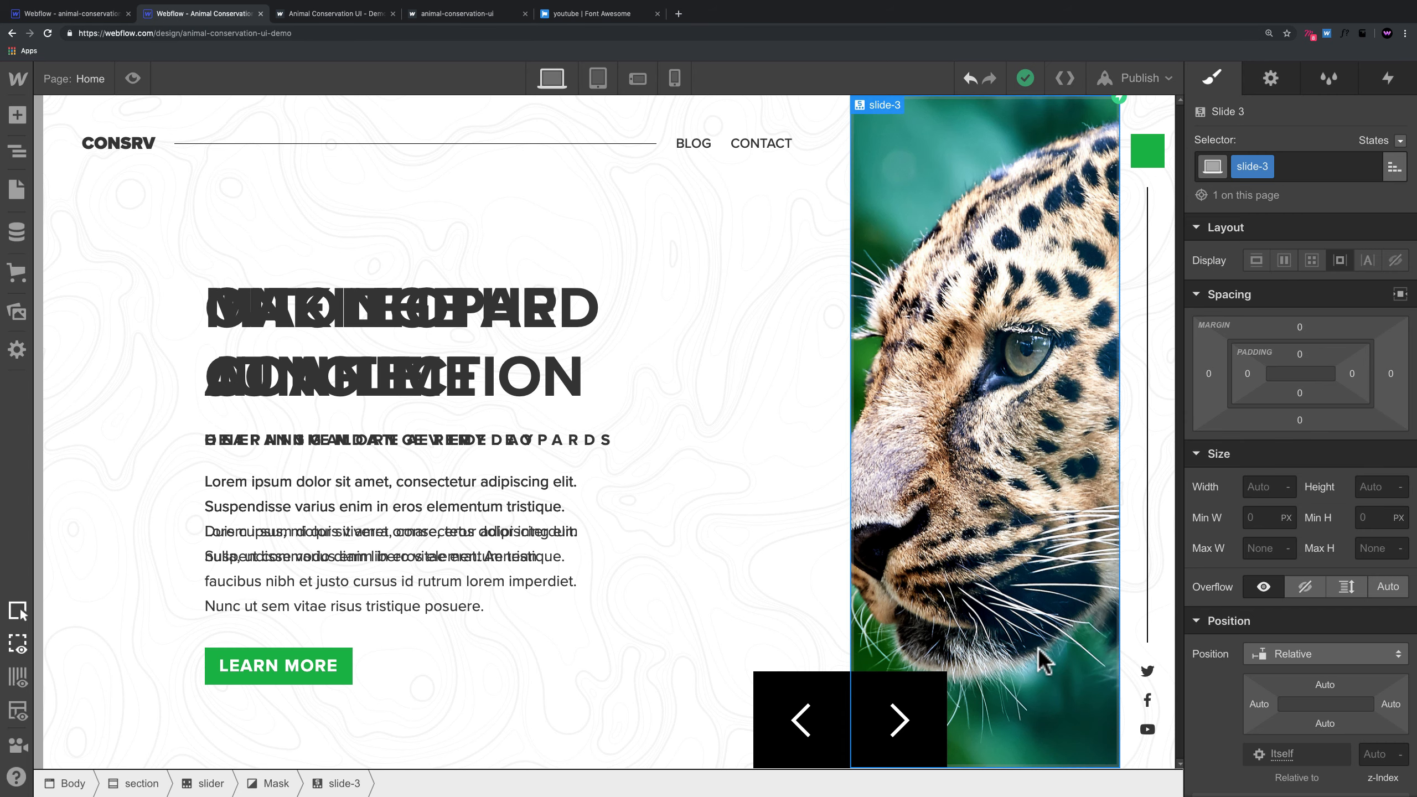
click(99, 17)
click(185, 14)
Step: Dock the Navigator beside the canvas and insert a Lightbox element after the slider through quick find
click(17, 151)
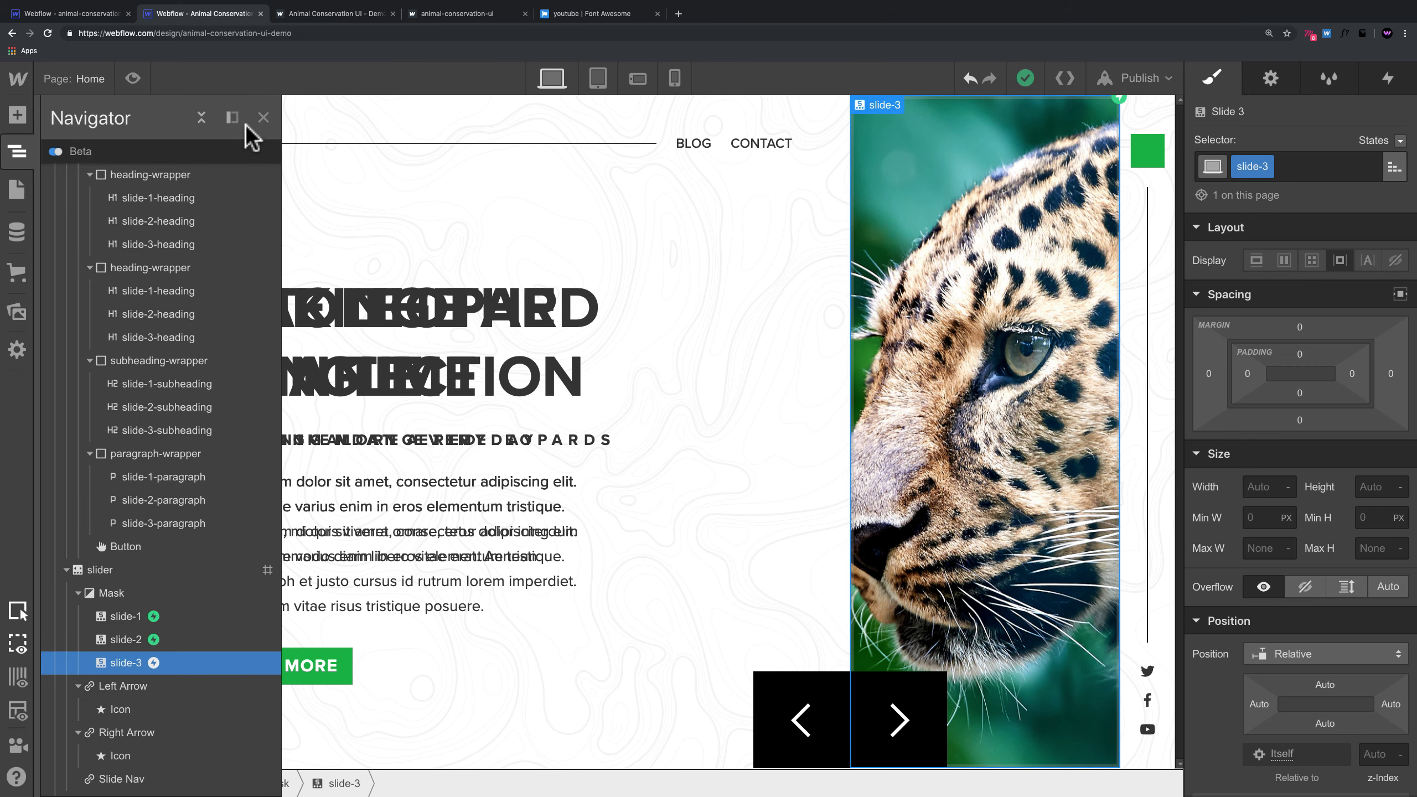
click(233, 120)
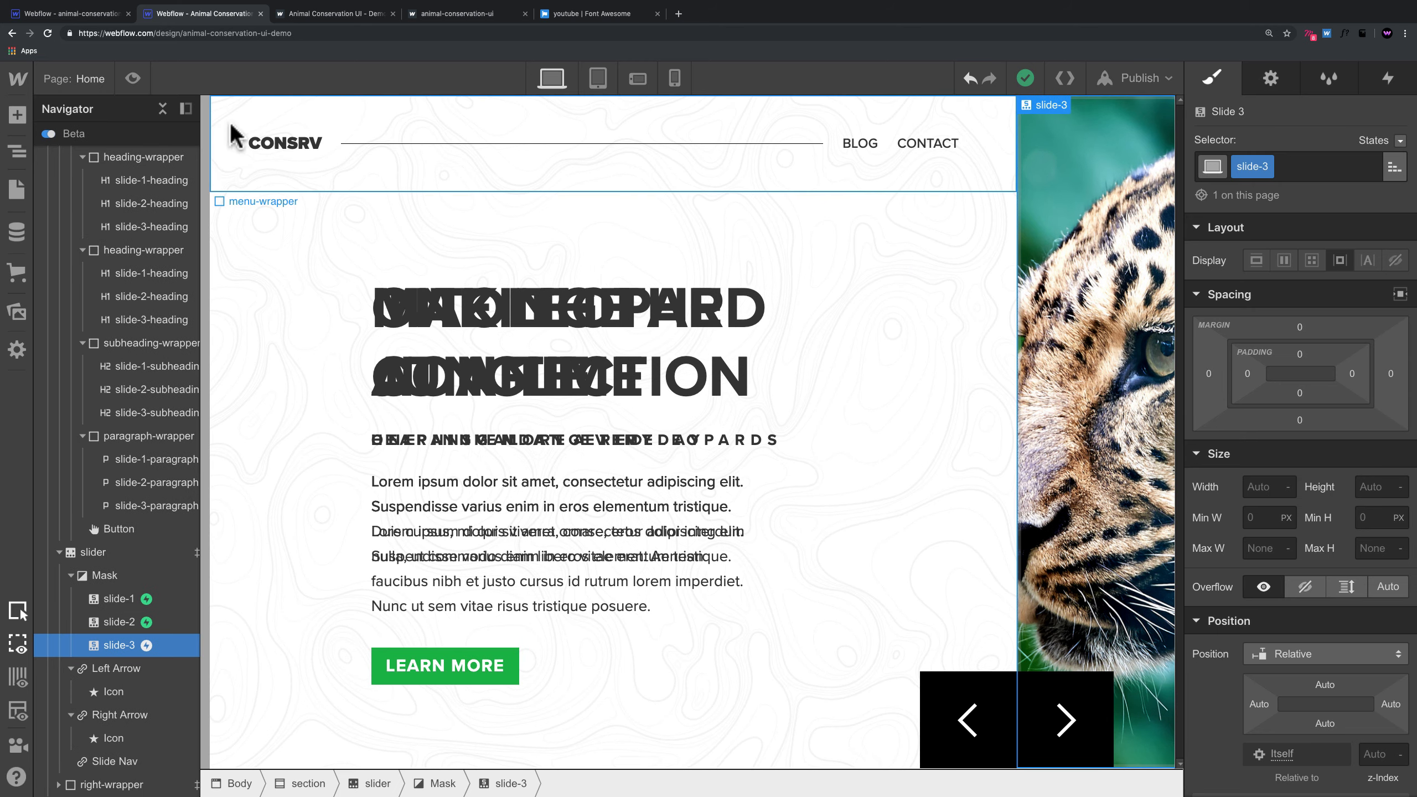
click(100, 551)
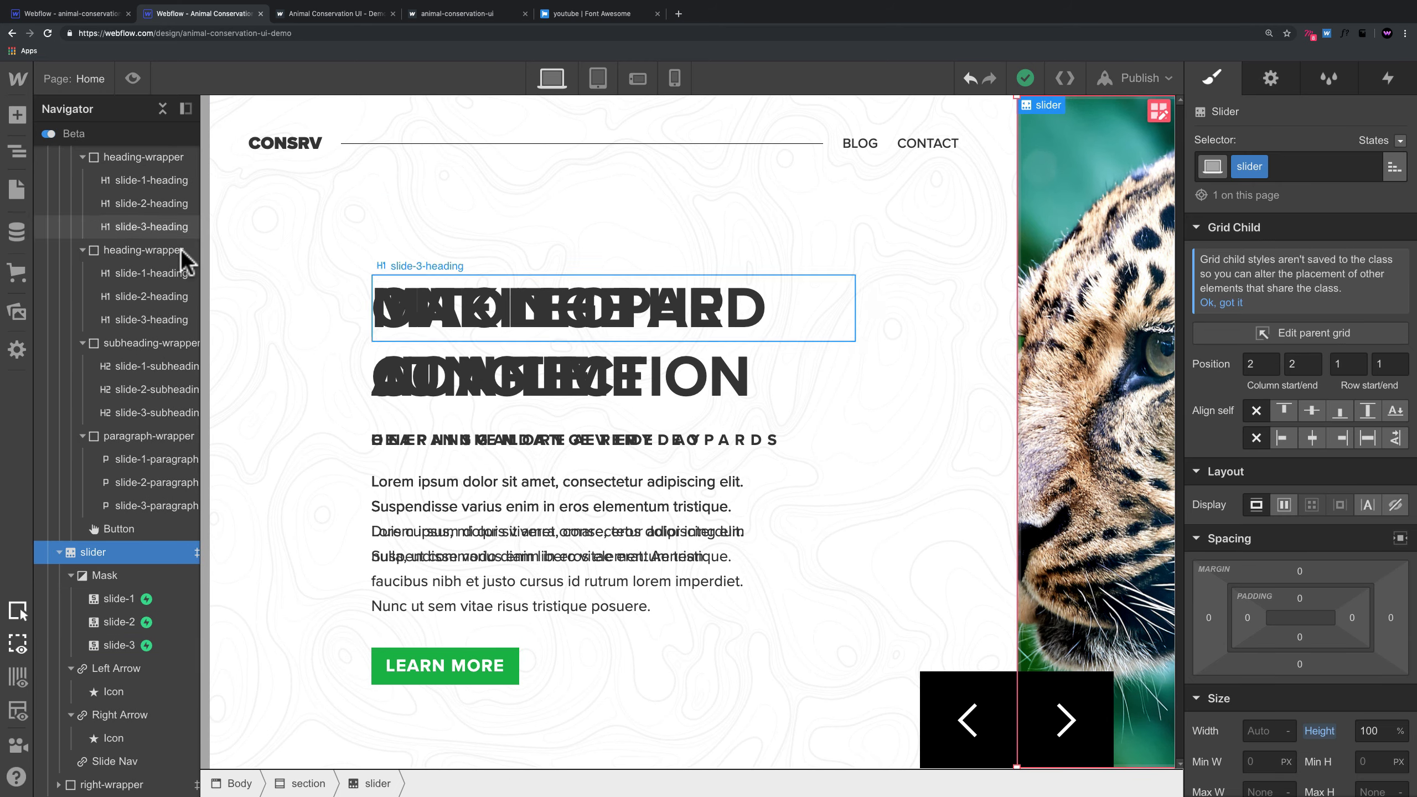
key(super+k)
text(d)
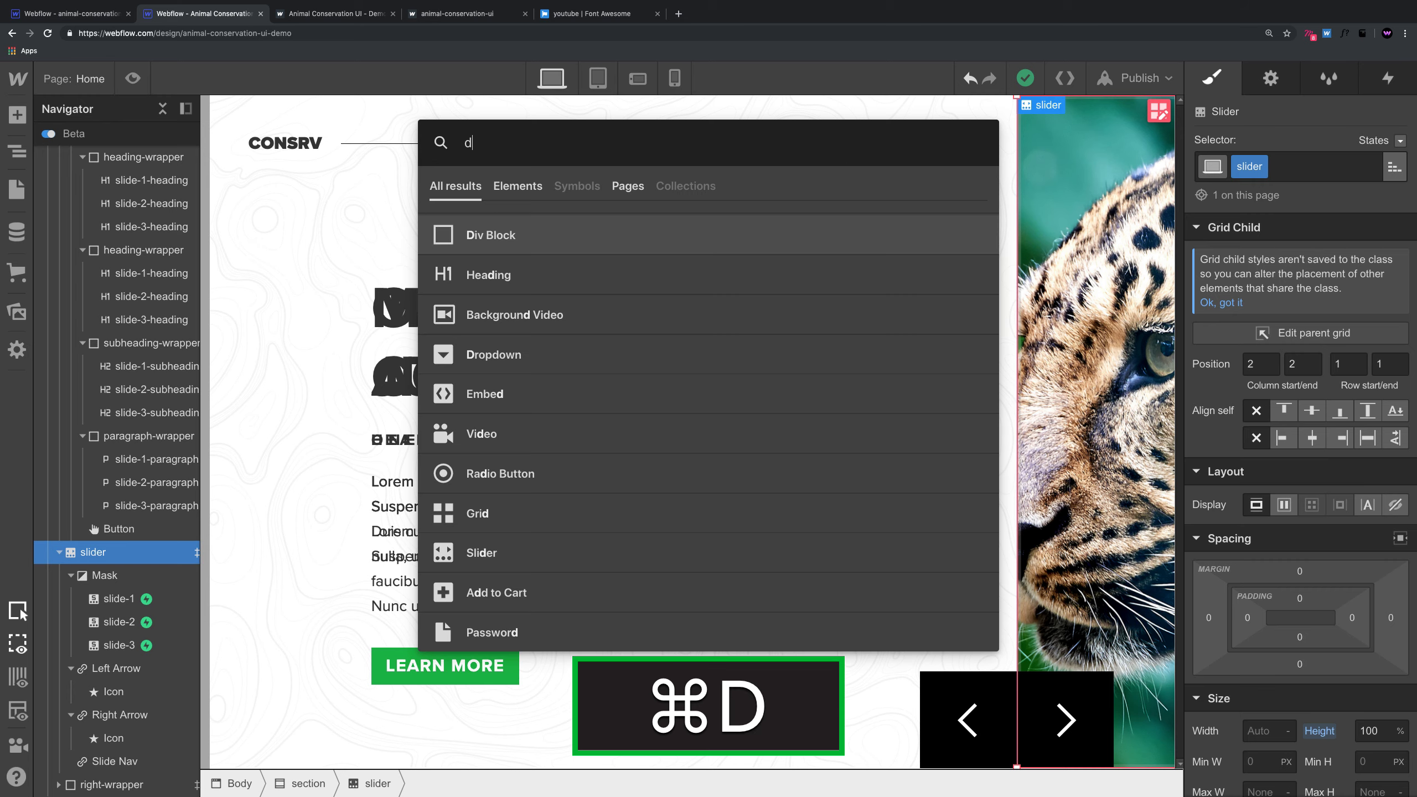
key(BackSpace)
text(lightbox)
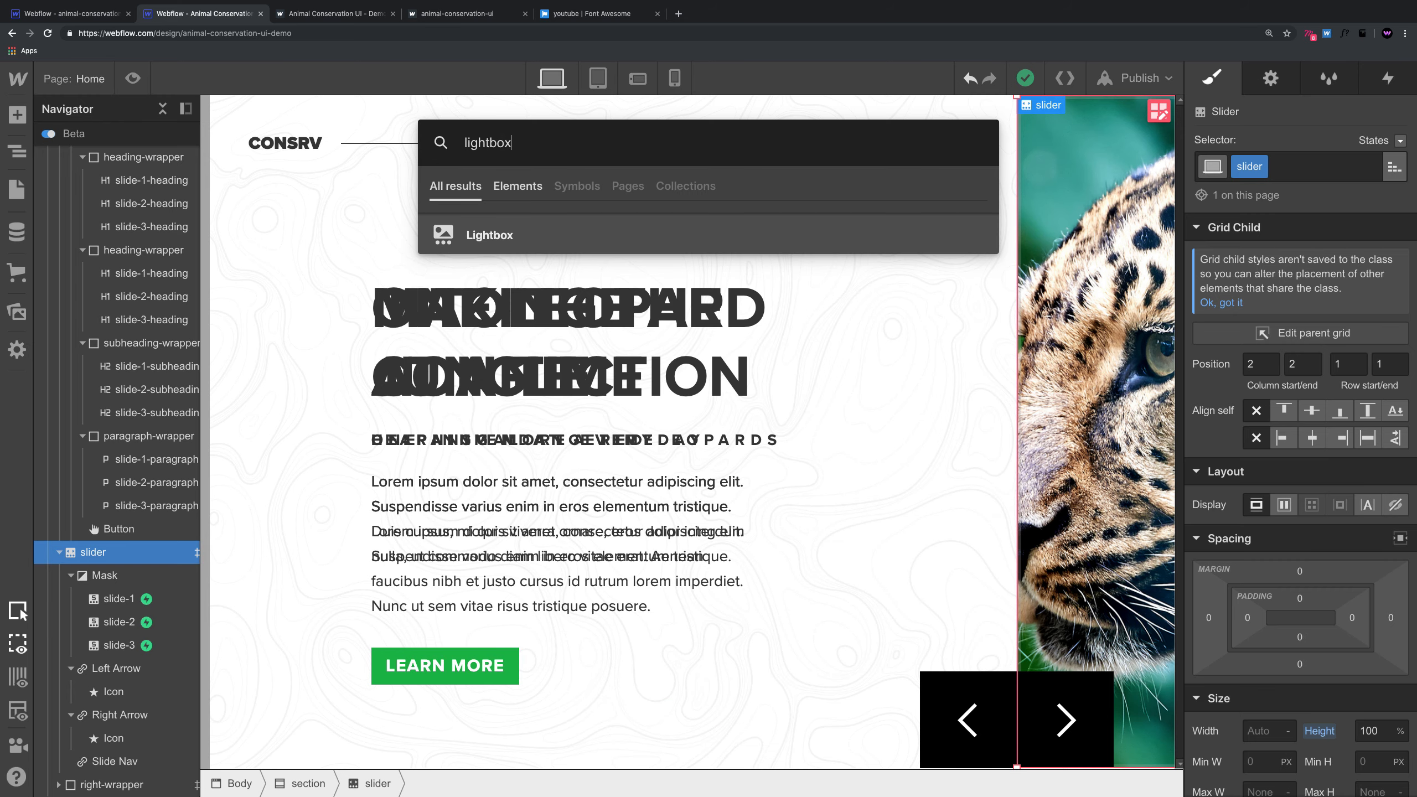
click(479, 234)
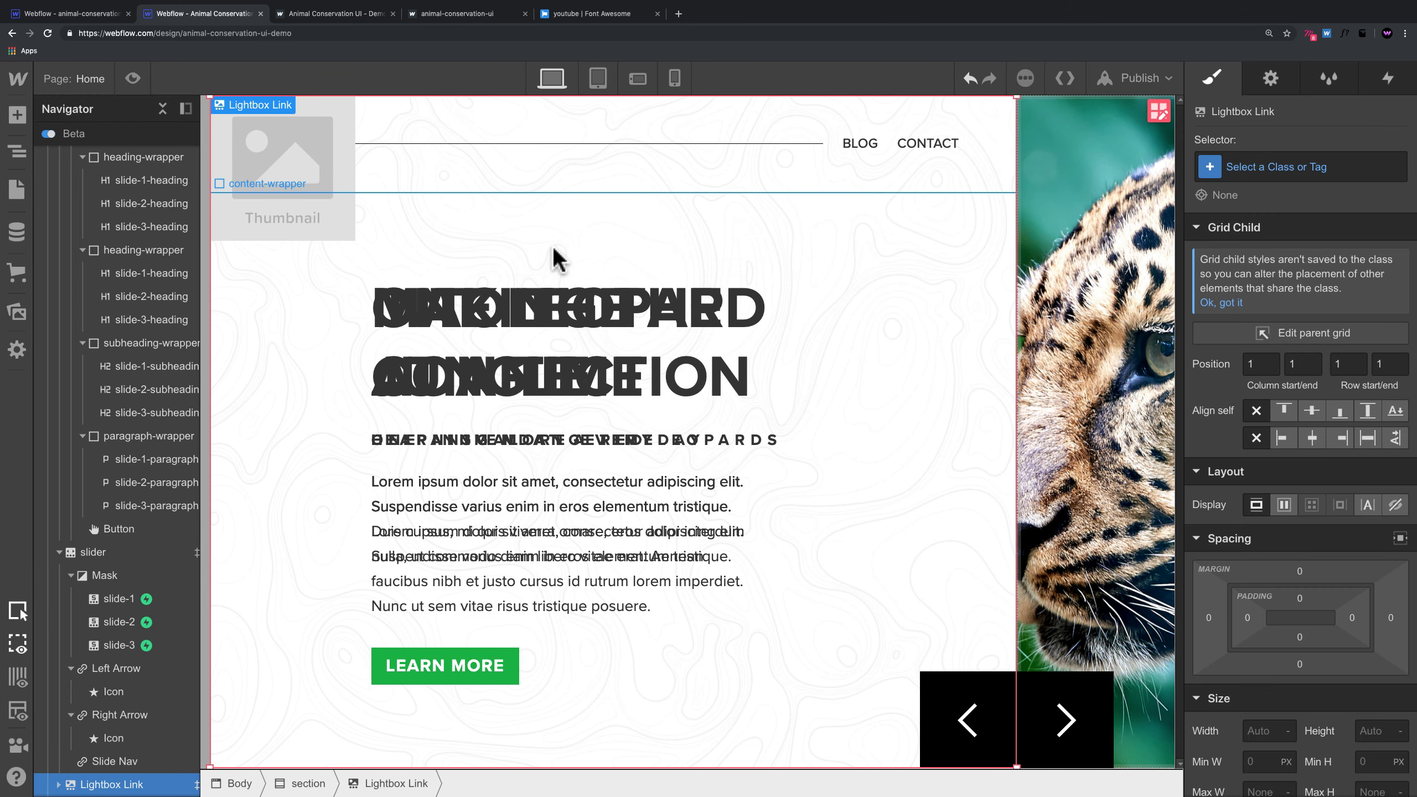
Step: Move the Lightbox Link inside the slider element, placing it directly above the Mask
click(118, 554)
scroll(1386, 600, down, 1)
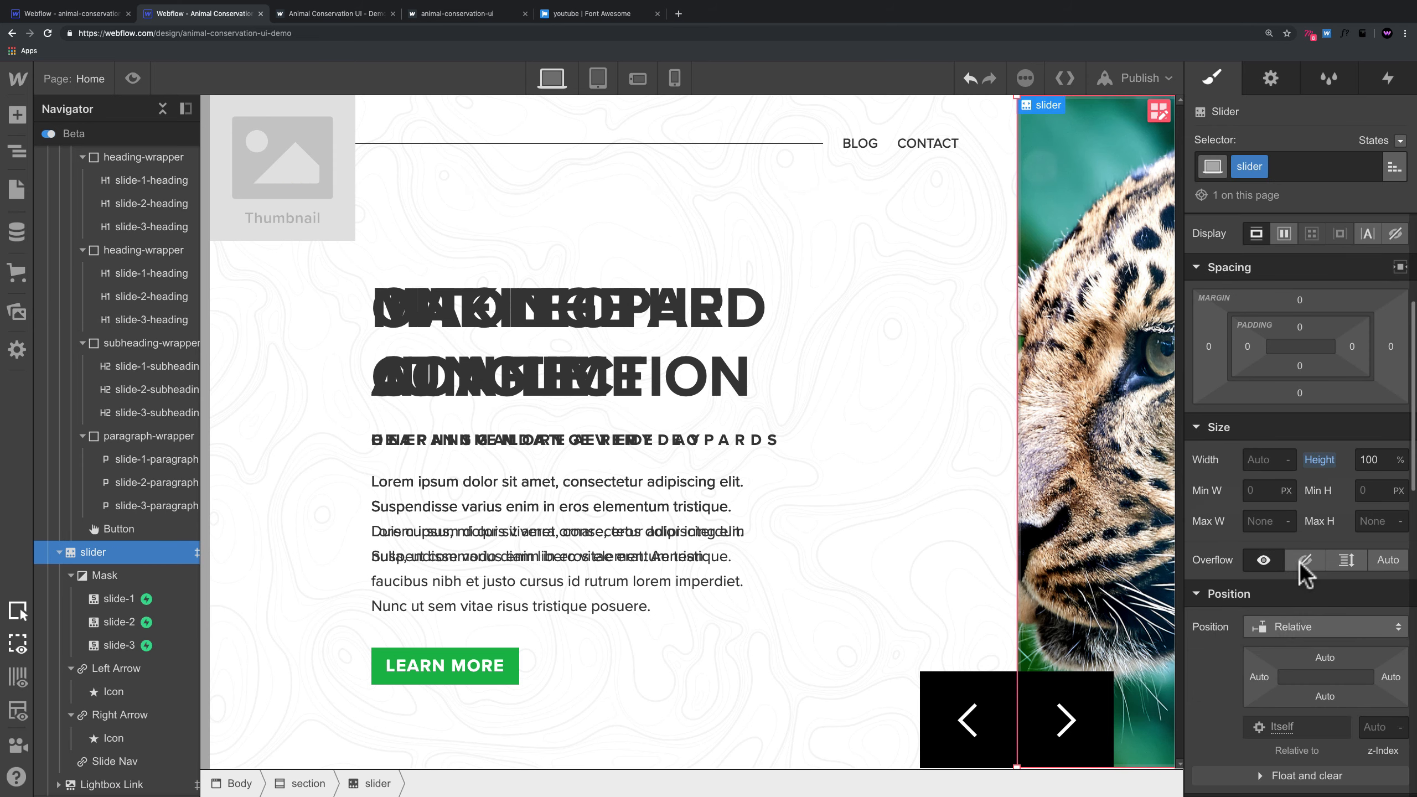
click(98, 784)
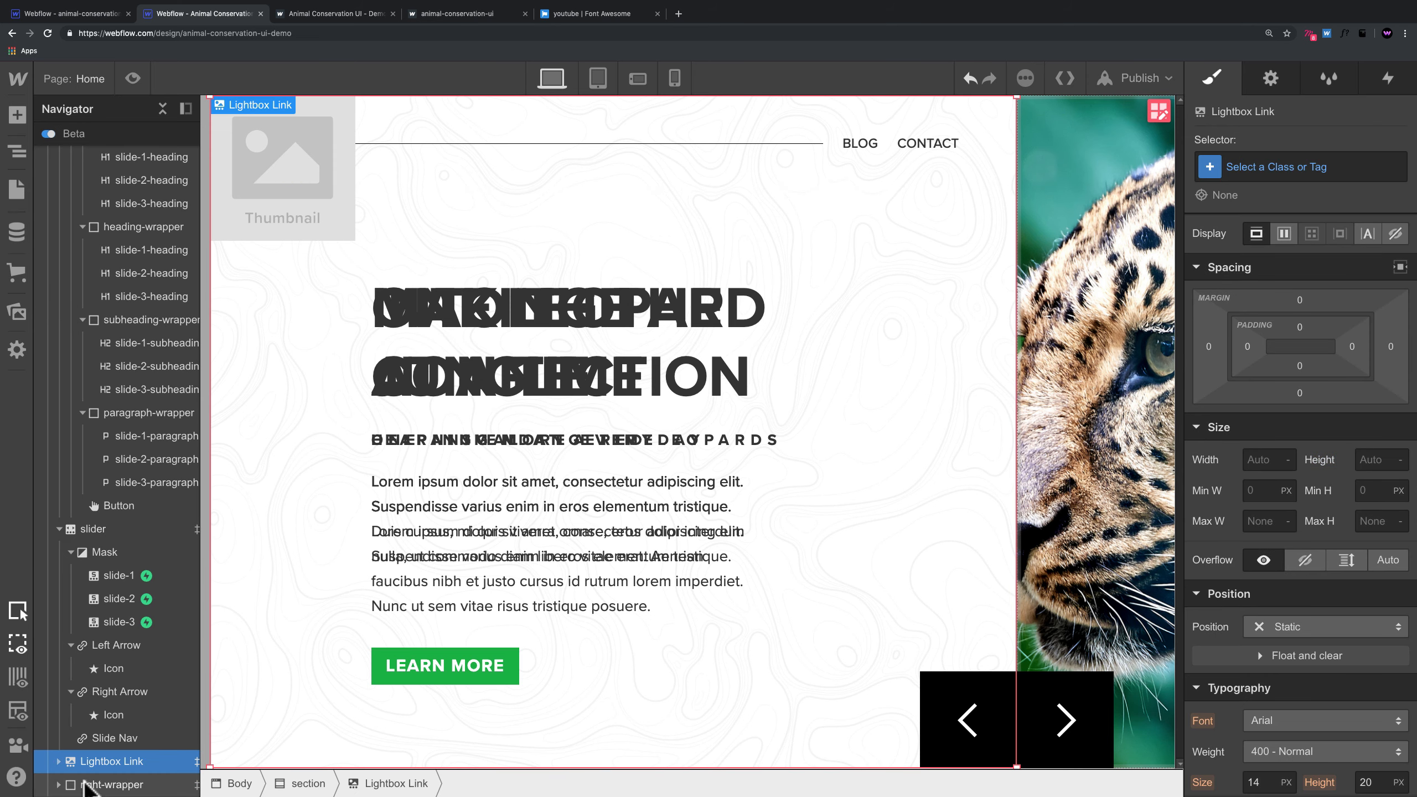
drag(88, 762, 140, 762)
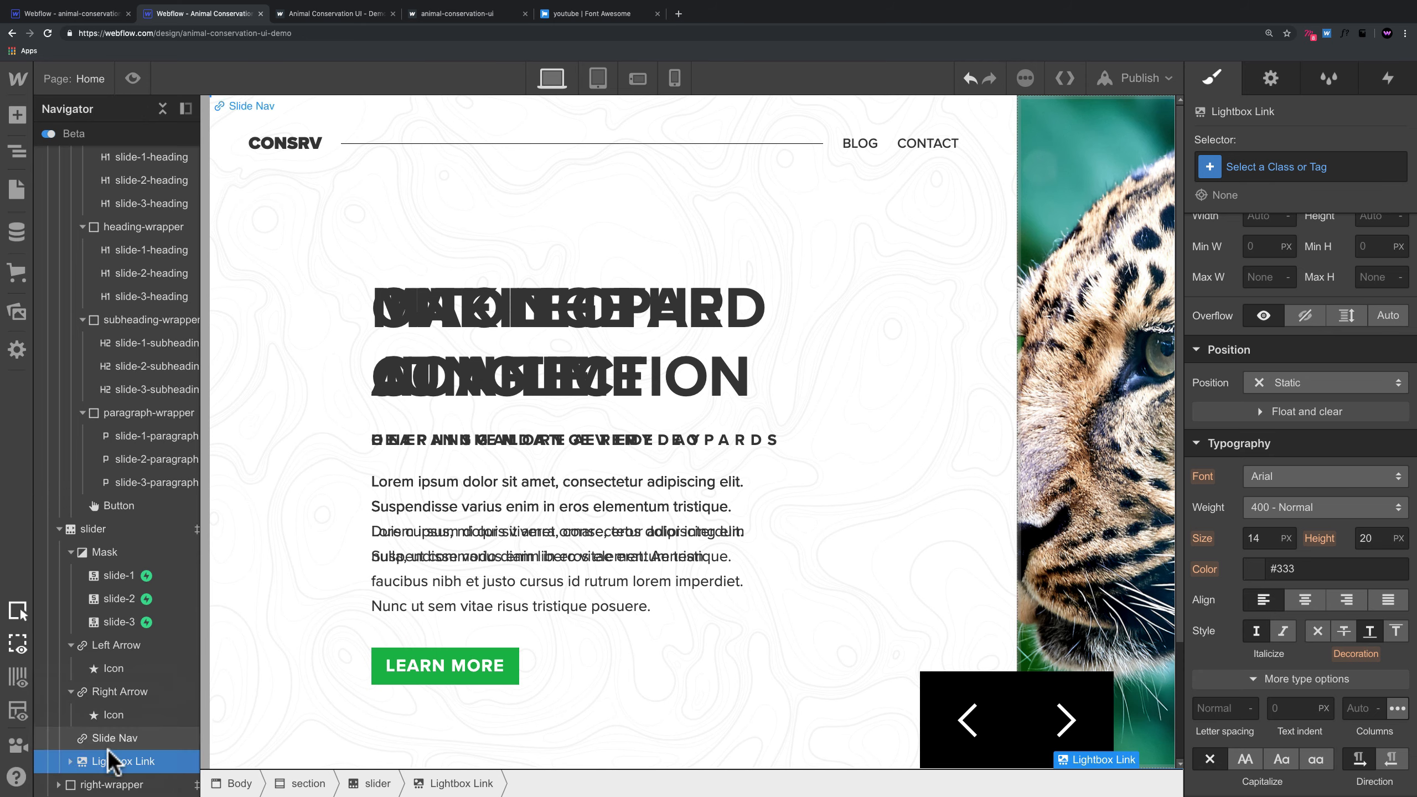
drag(103, 688, 130, 557)
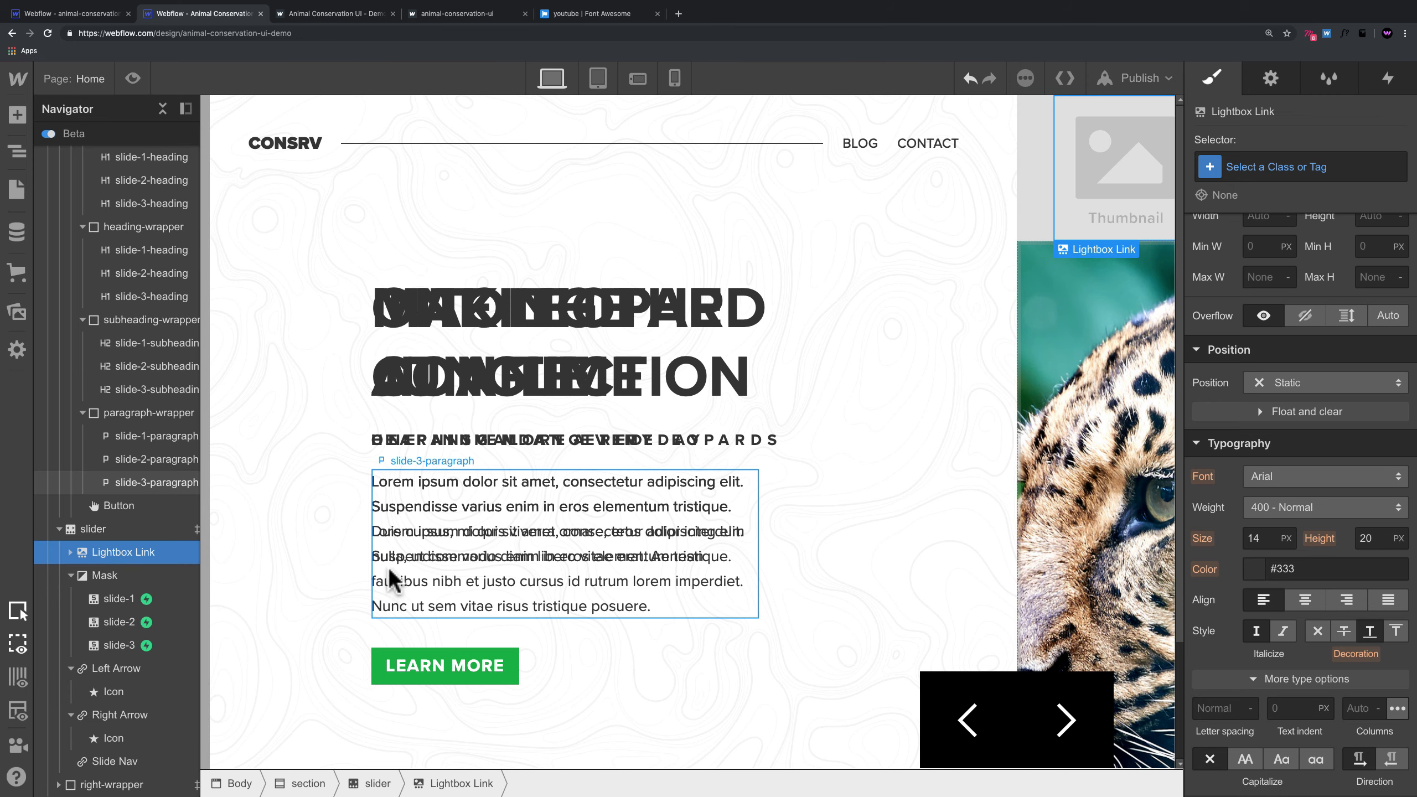
Step: Set the Lightbox Link's width and height to 200 px each
scroll(1297, 430, up, 5)
click(1255, 487)
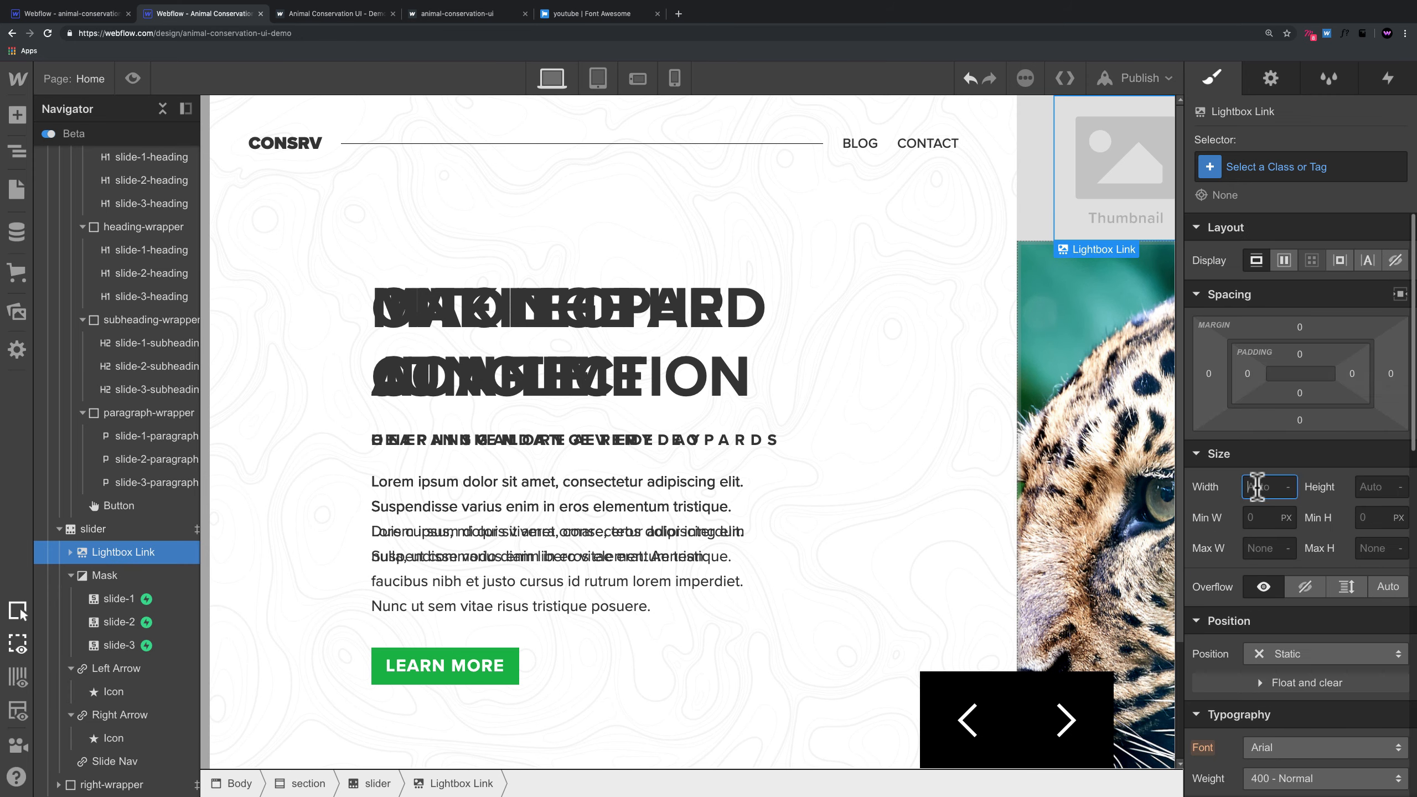
text(200)
key(Tab)
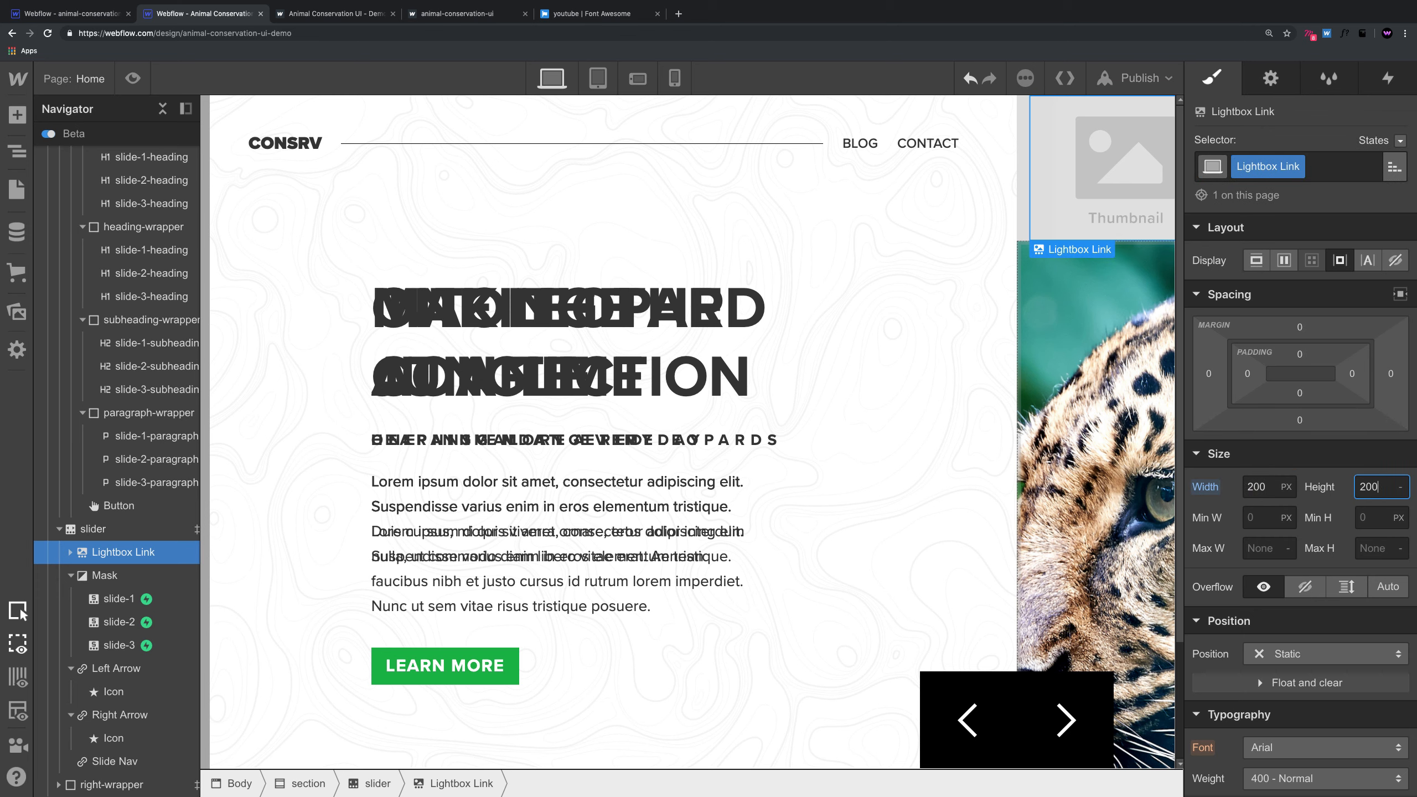
key(Return)
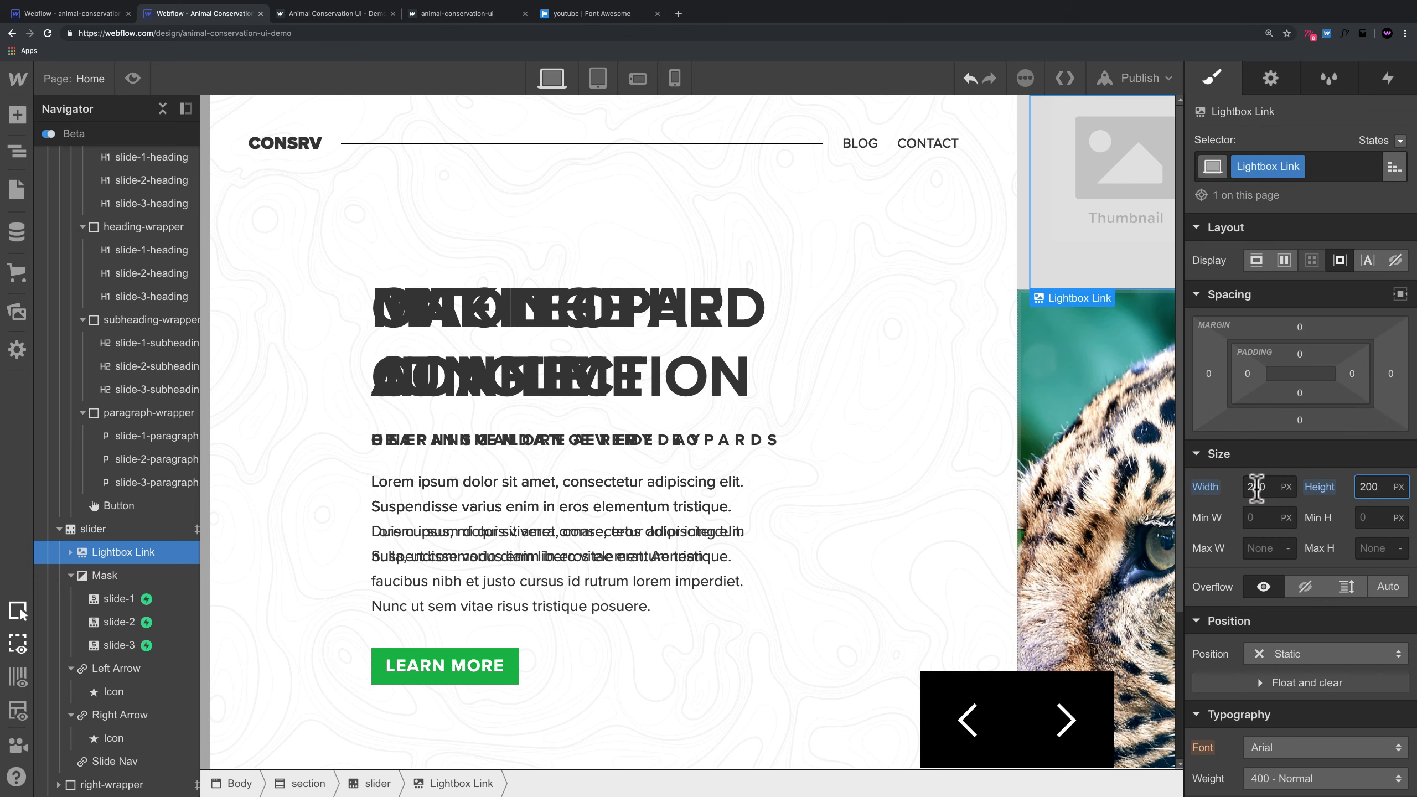
Step: Set the heading-wrapper's width to Auto and try undoing that change
scroll(1274, 487, down, 5)
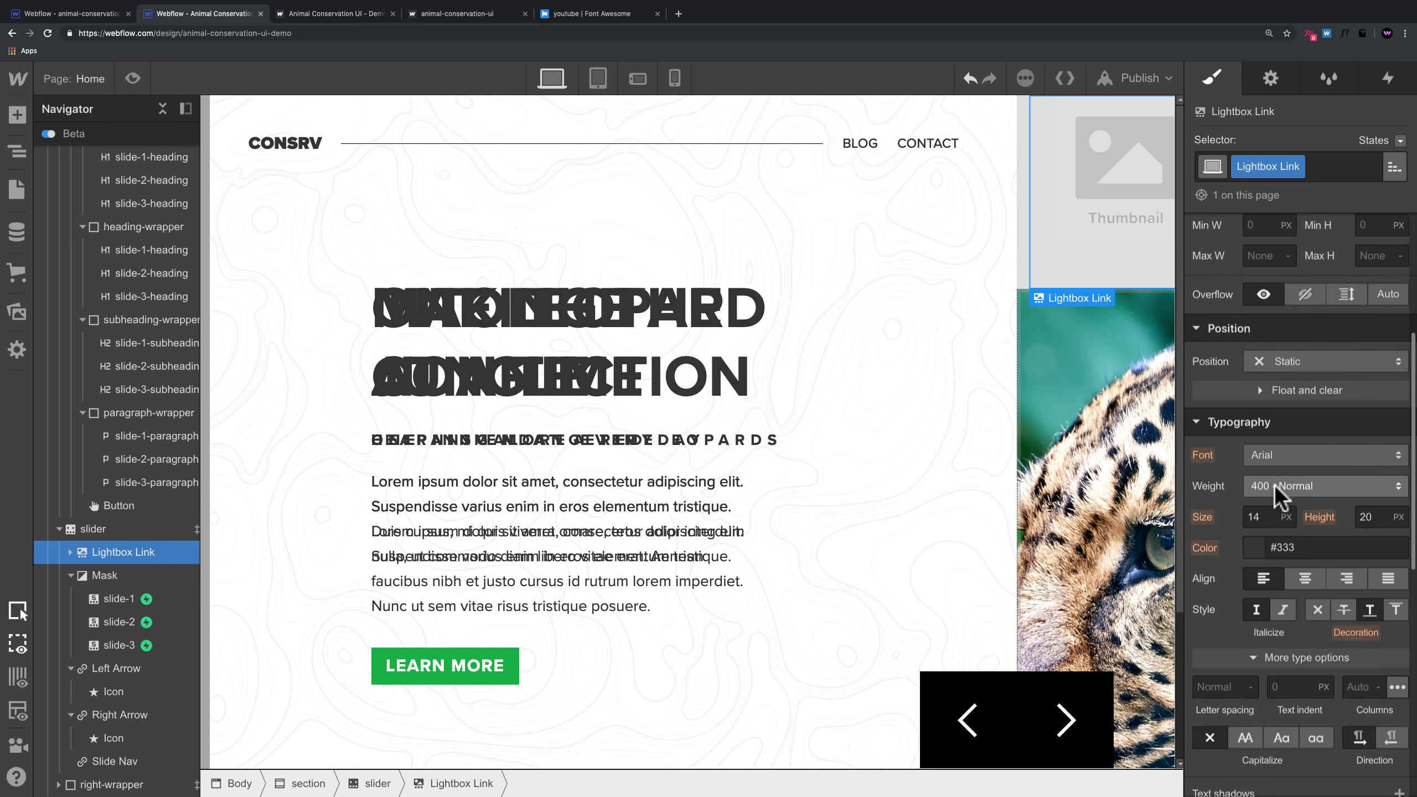
click(960, 385)
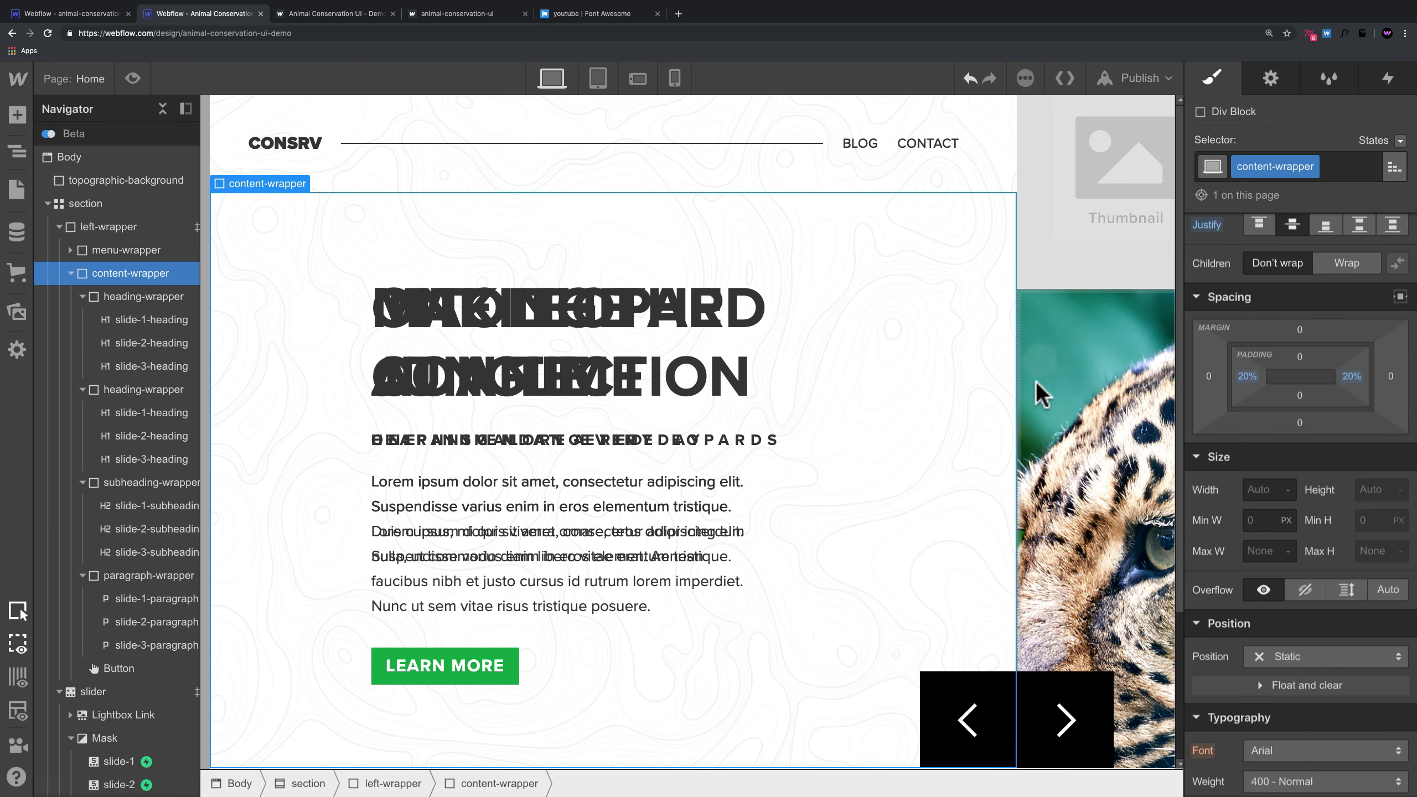
click(829, 327)
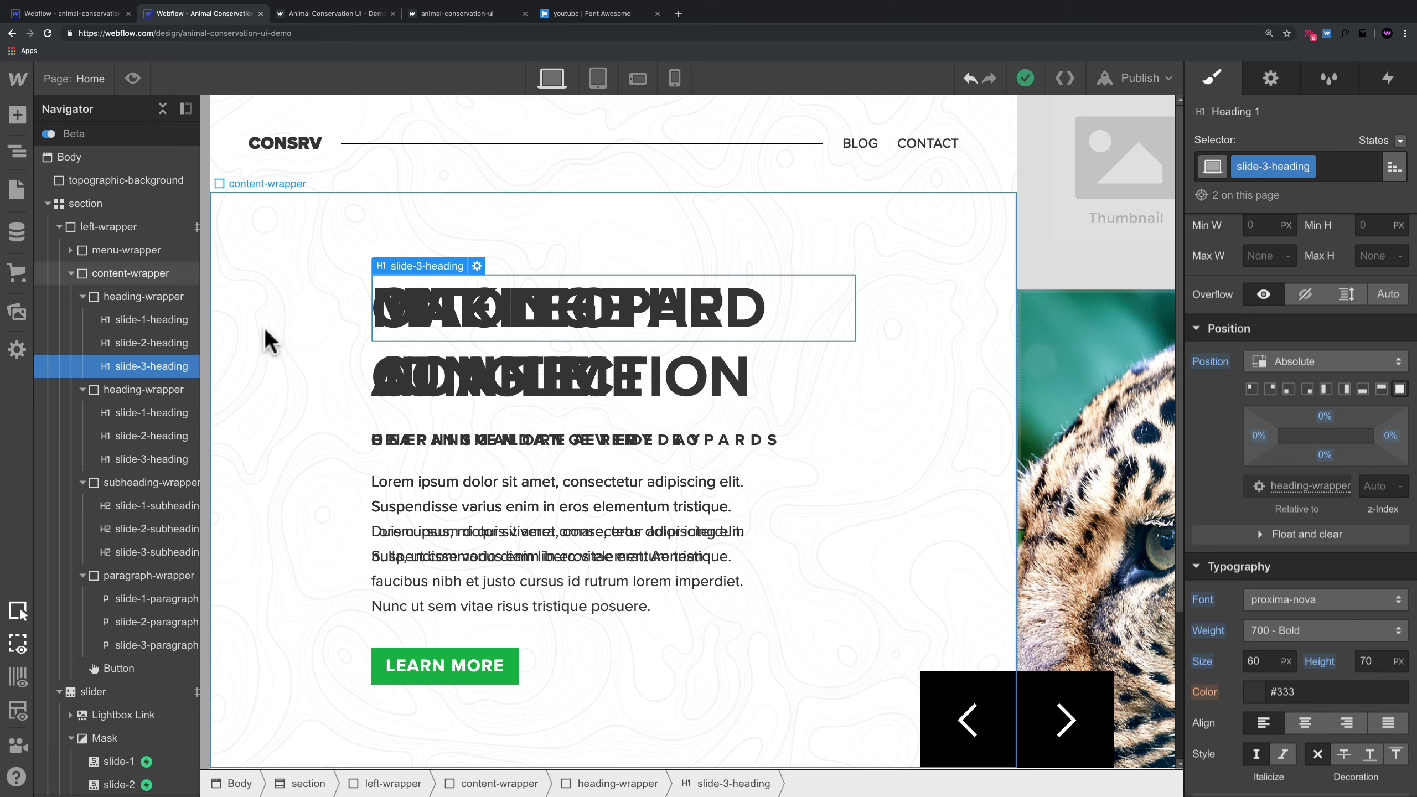
click(144, 304)
scroll(1308, 575, up, 5)
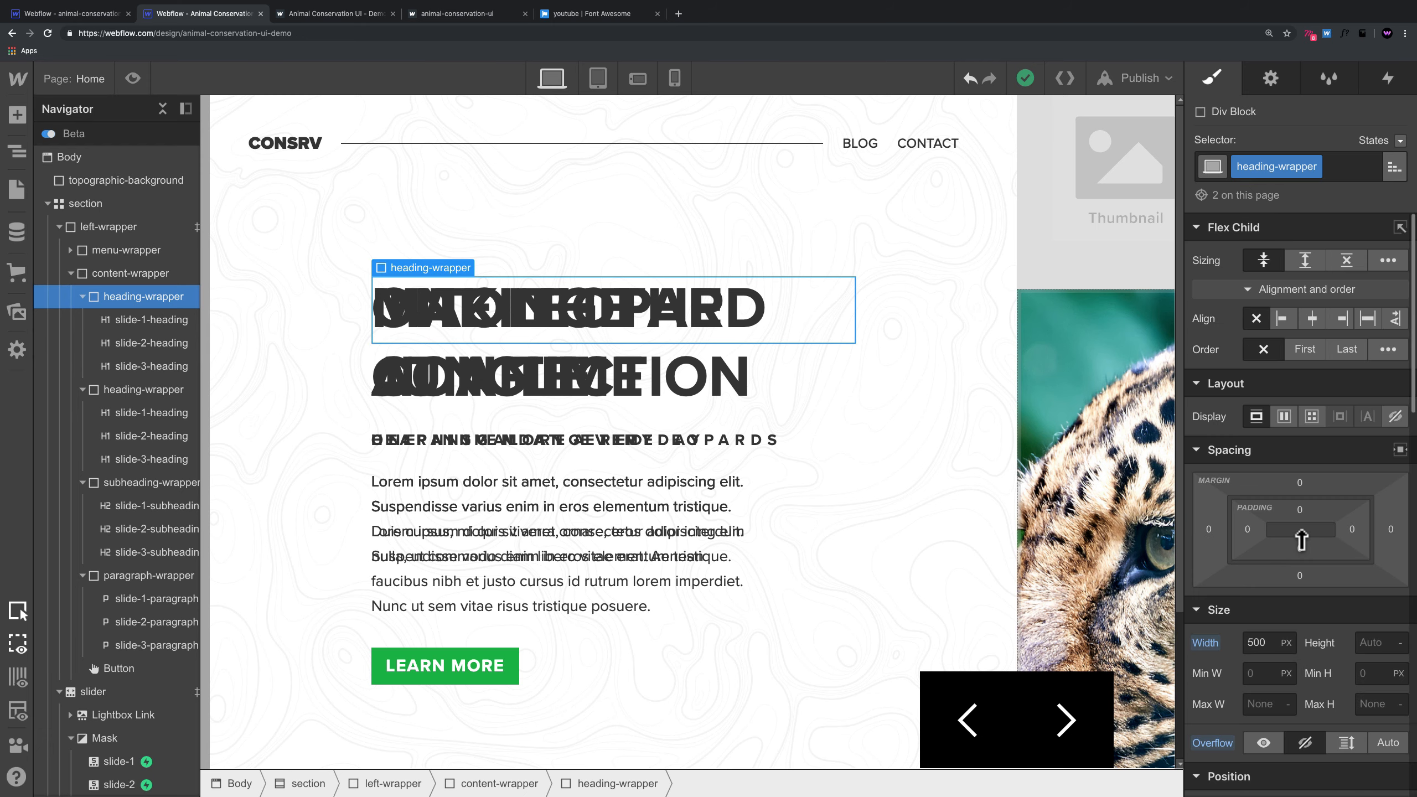
click(1284, 643)
click(1290, 765)
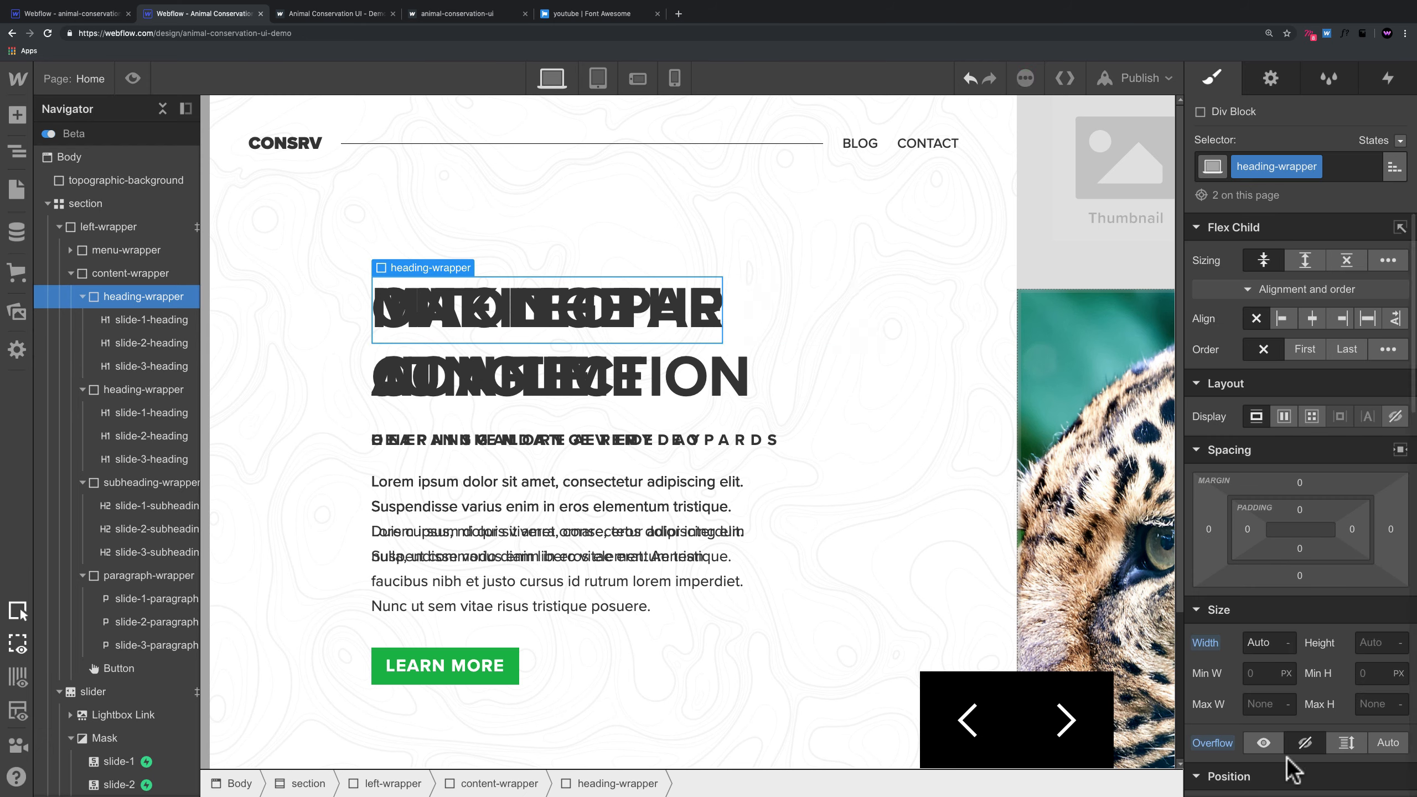
key(super+z)
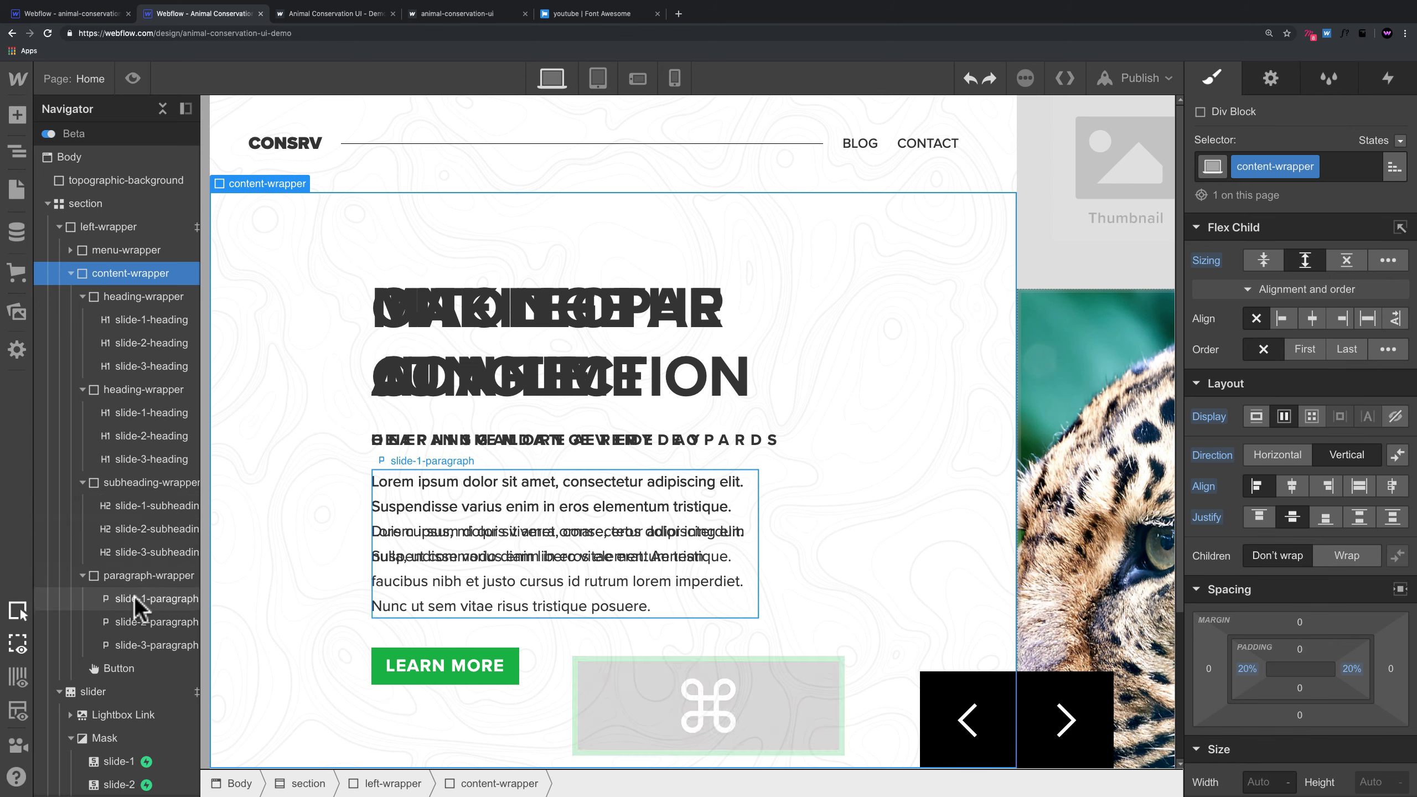
Step: Try a 500 px width on the slider, undo it, and briefly preview the page
scroll(106, 612, down, 3)
click(112, 528)
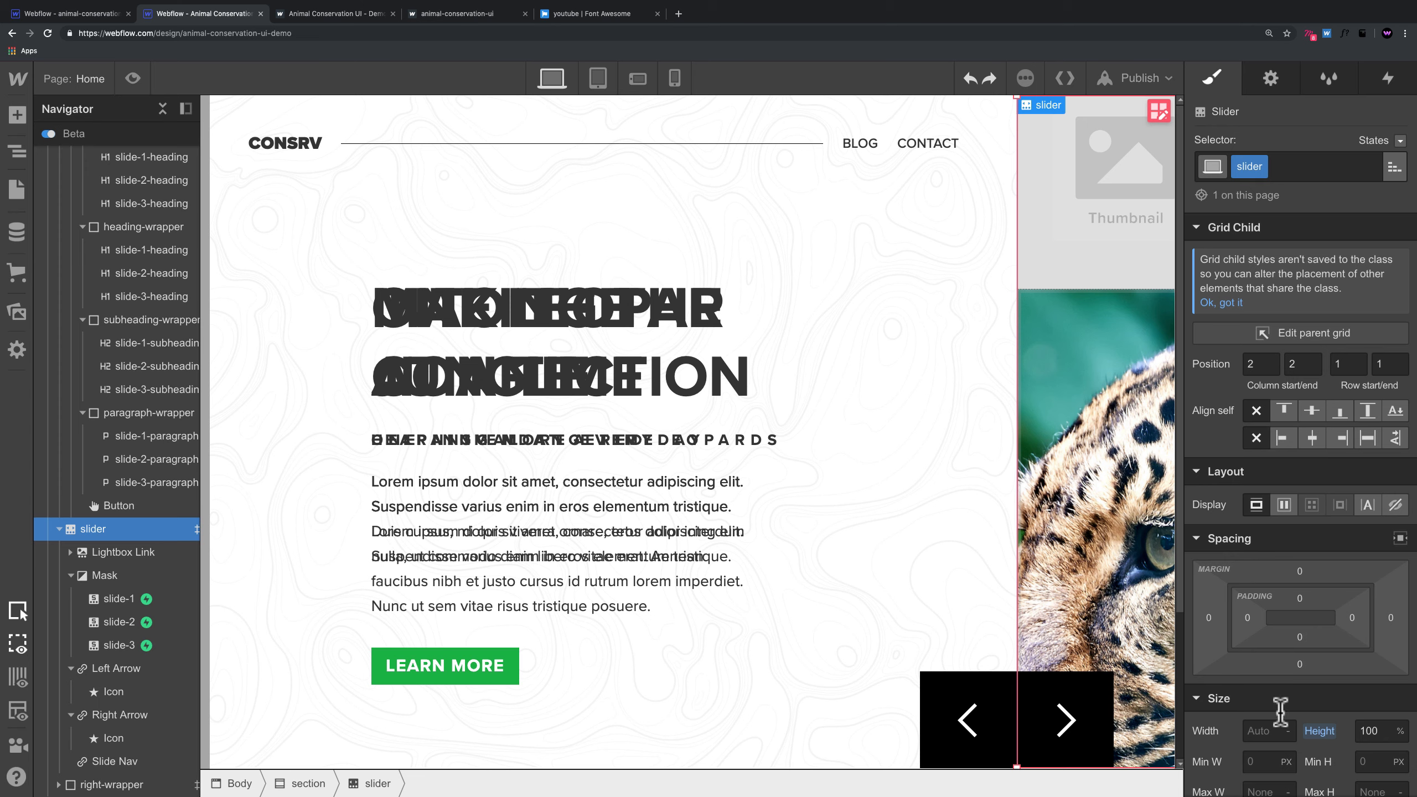
scroll(1261, 720, down, 1)
click(1260, 721)
text(500)
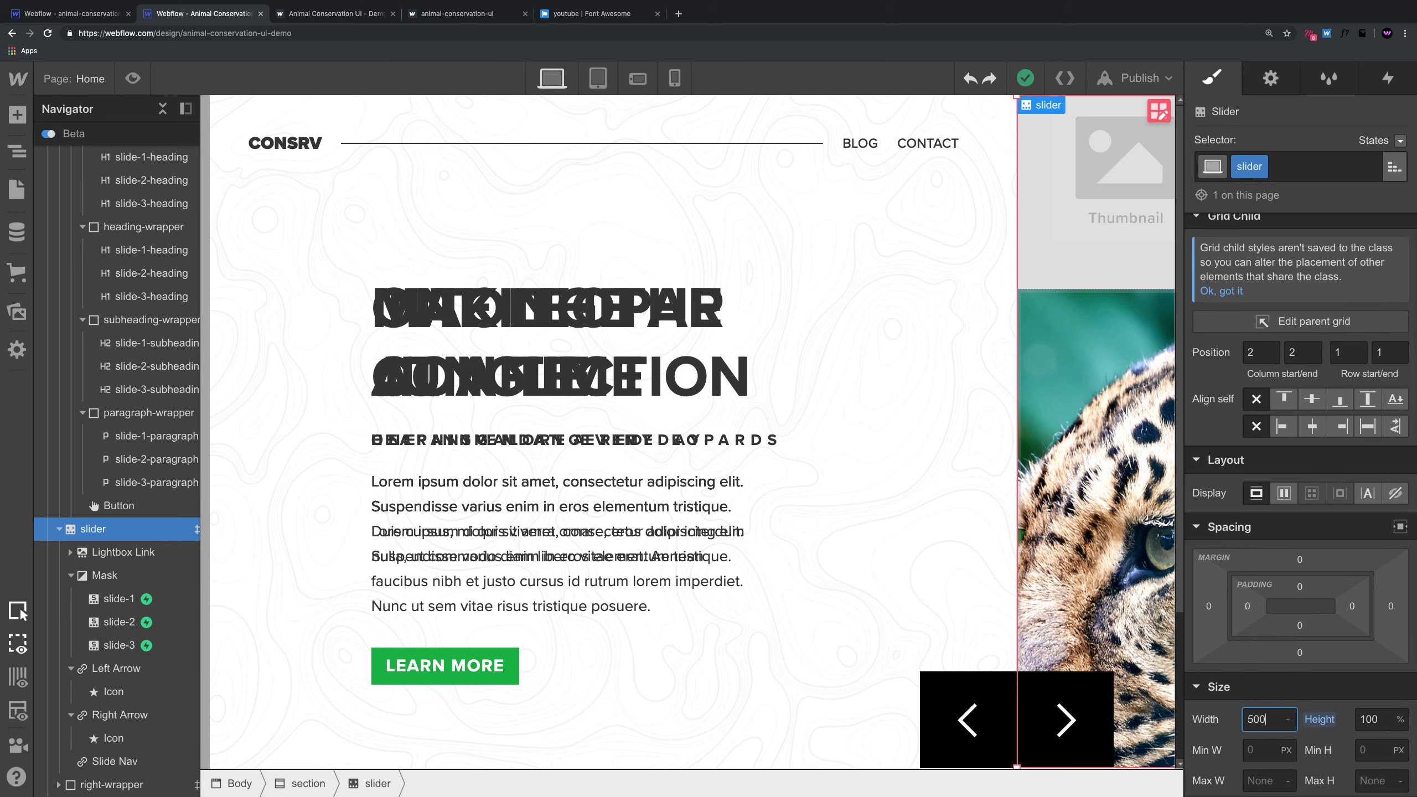
key(Return)
key(super+z)
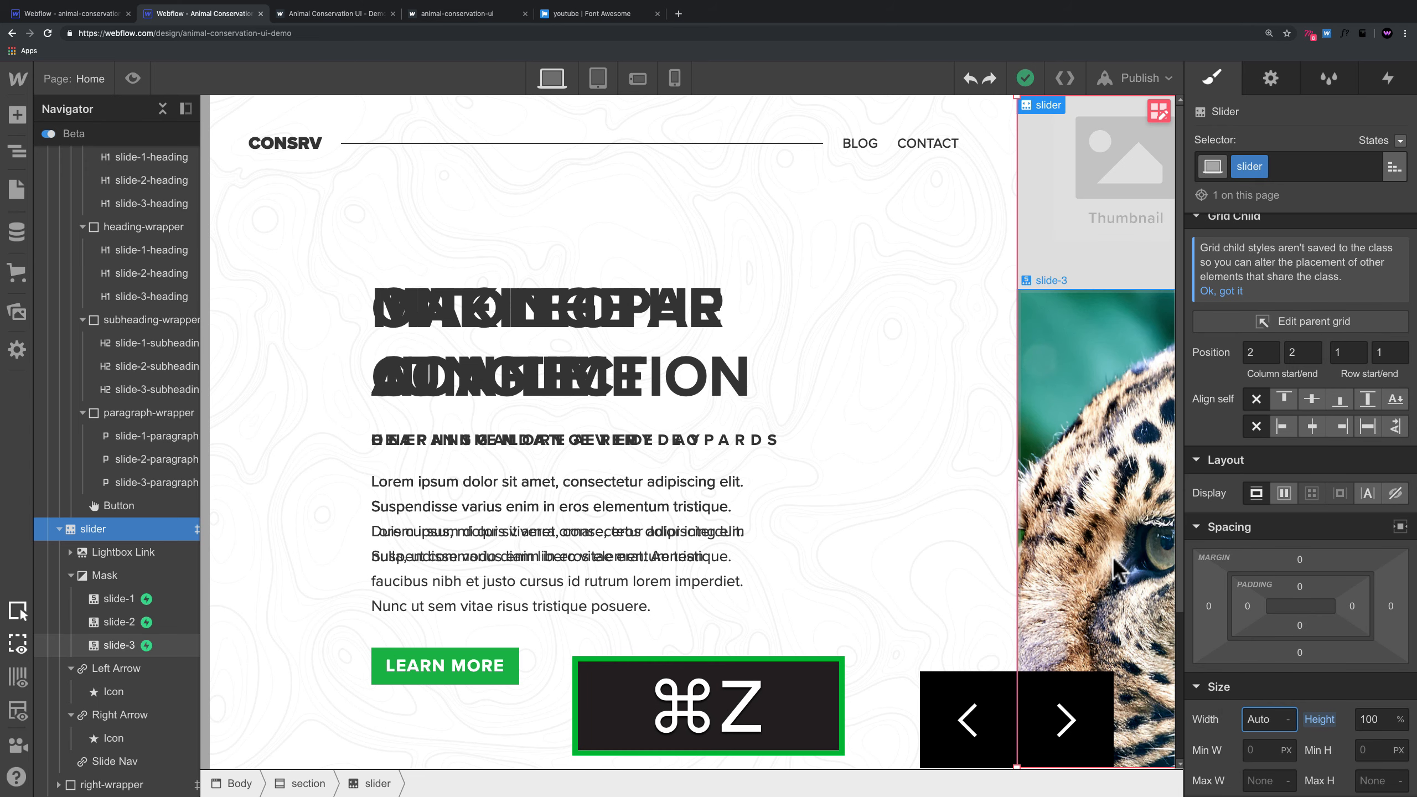
click(135, 78)
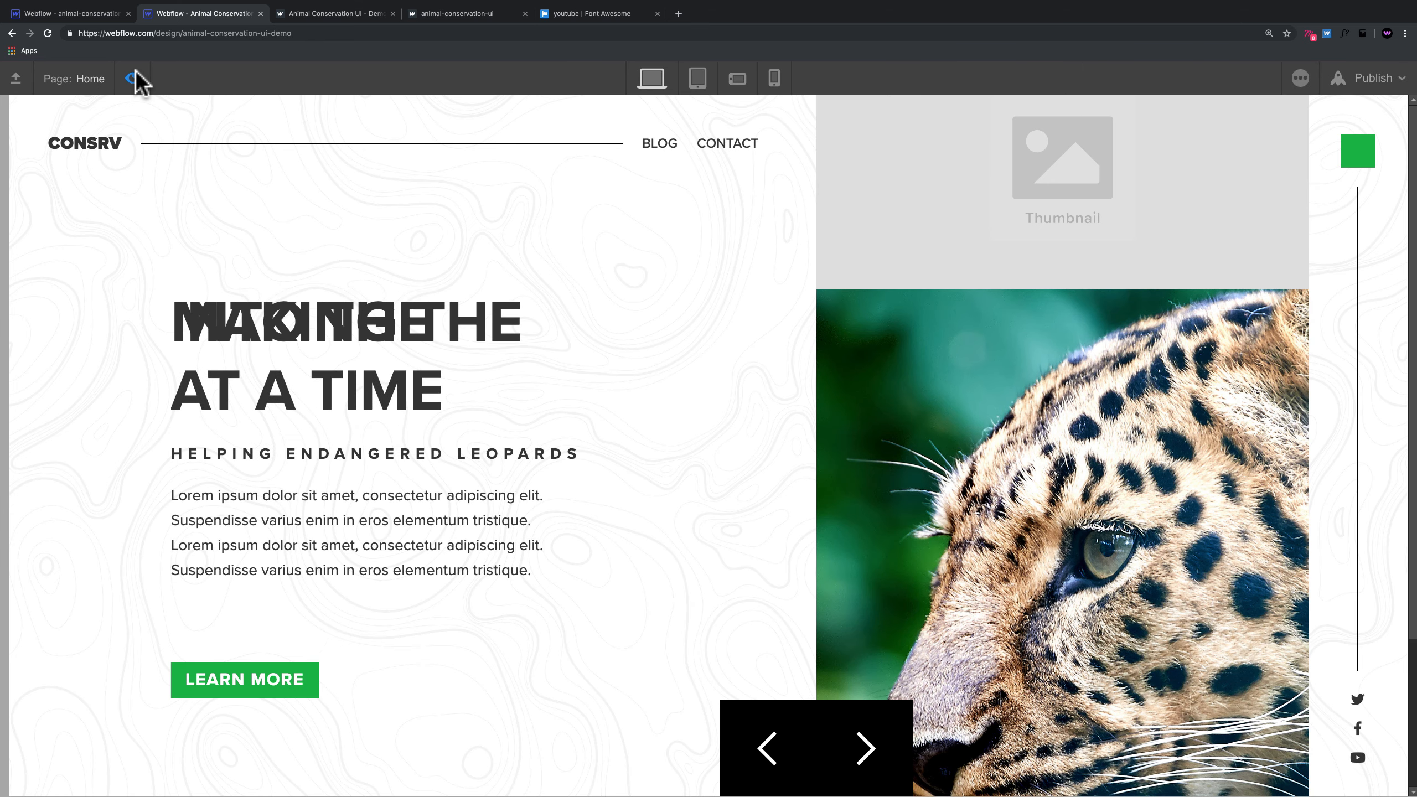
click(134, 79)
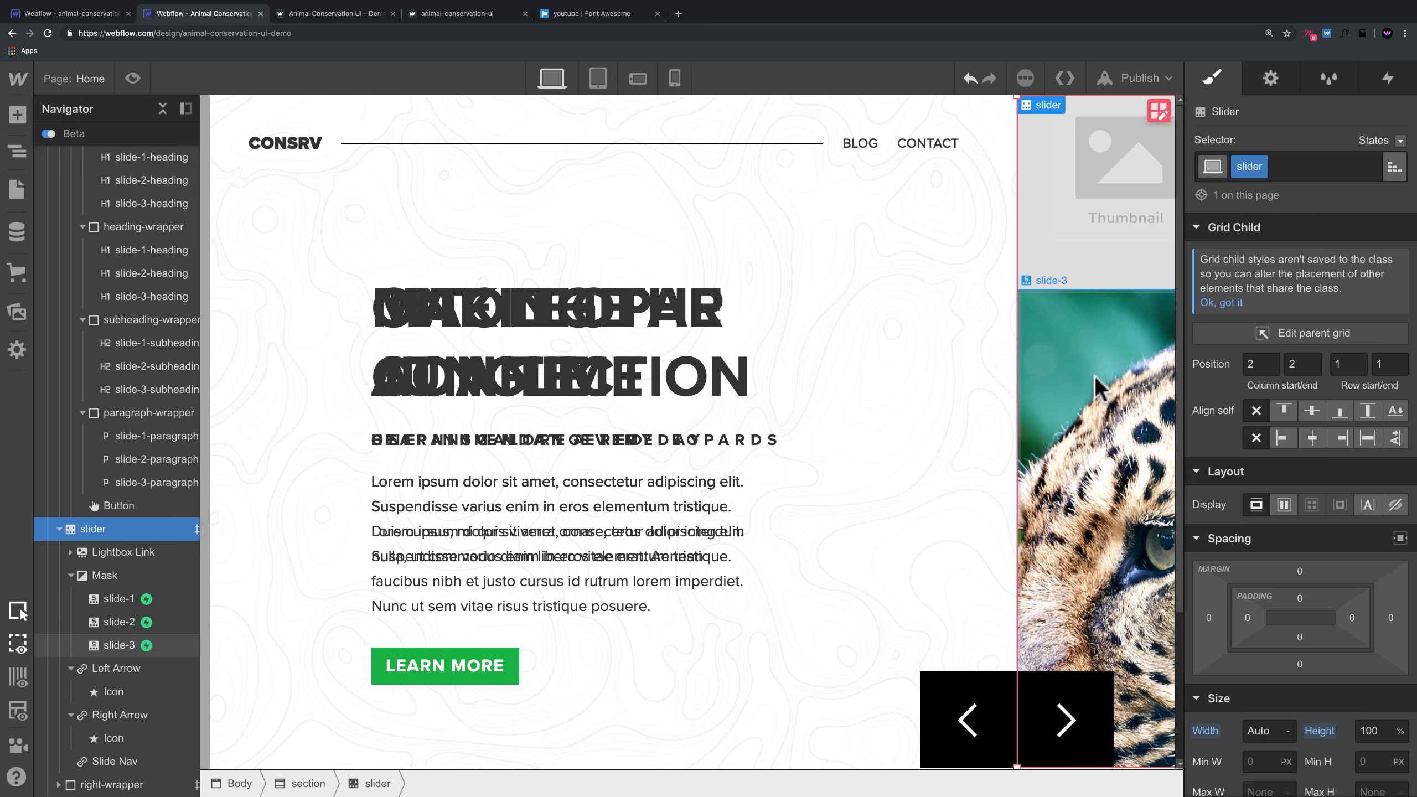
Step: Position the Lightbox Link absolutely with the bottom-right preset
click(128, 544)
scroll(1294, 508, down, 3)
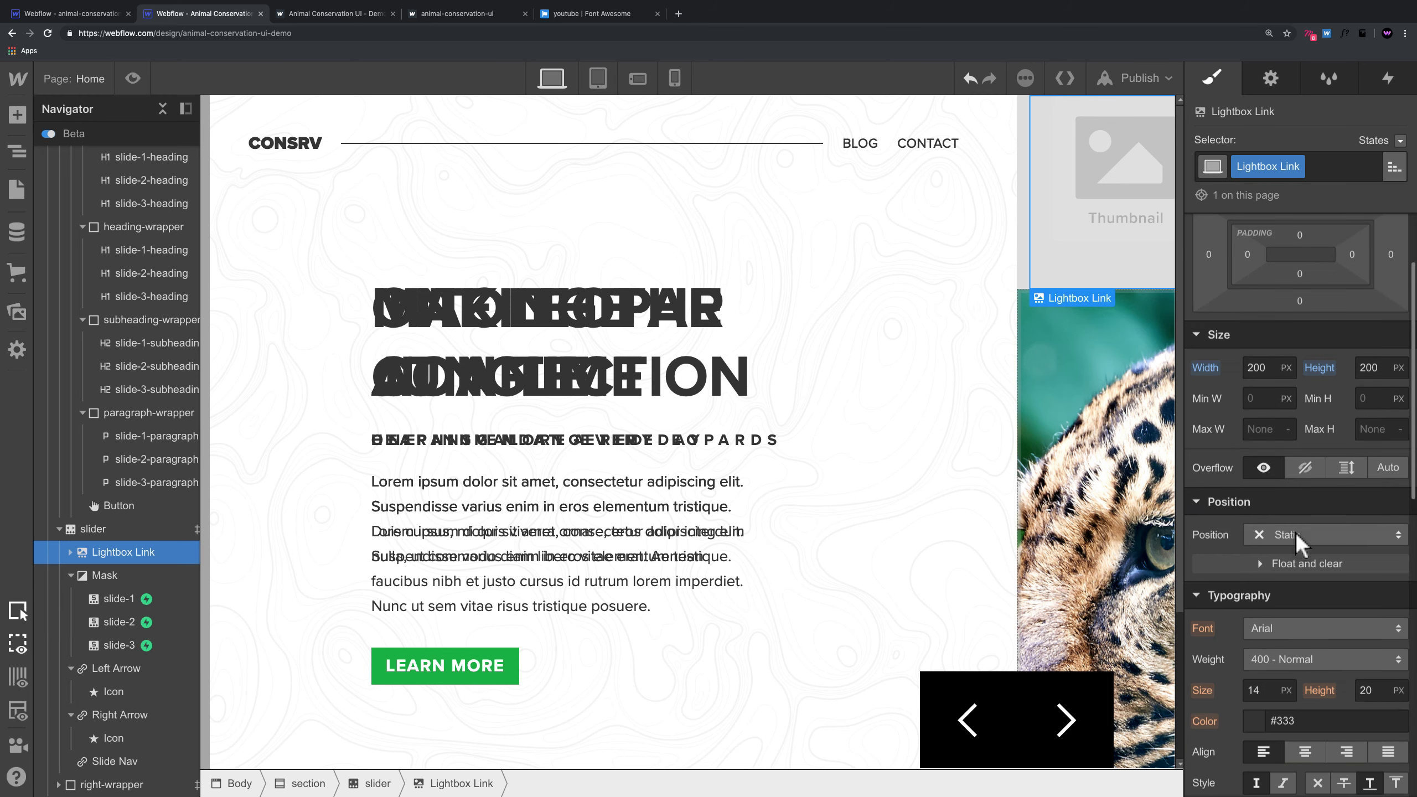
click(1295, 532)
click(1292, 570)
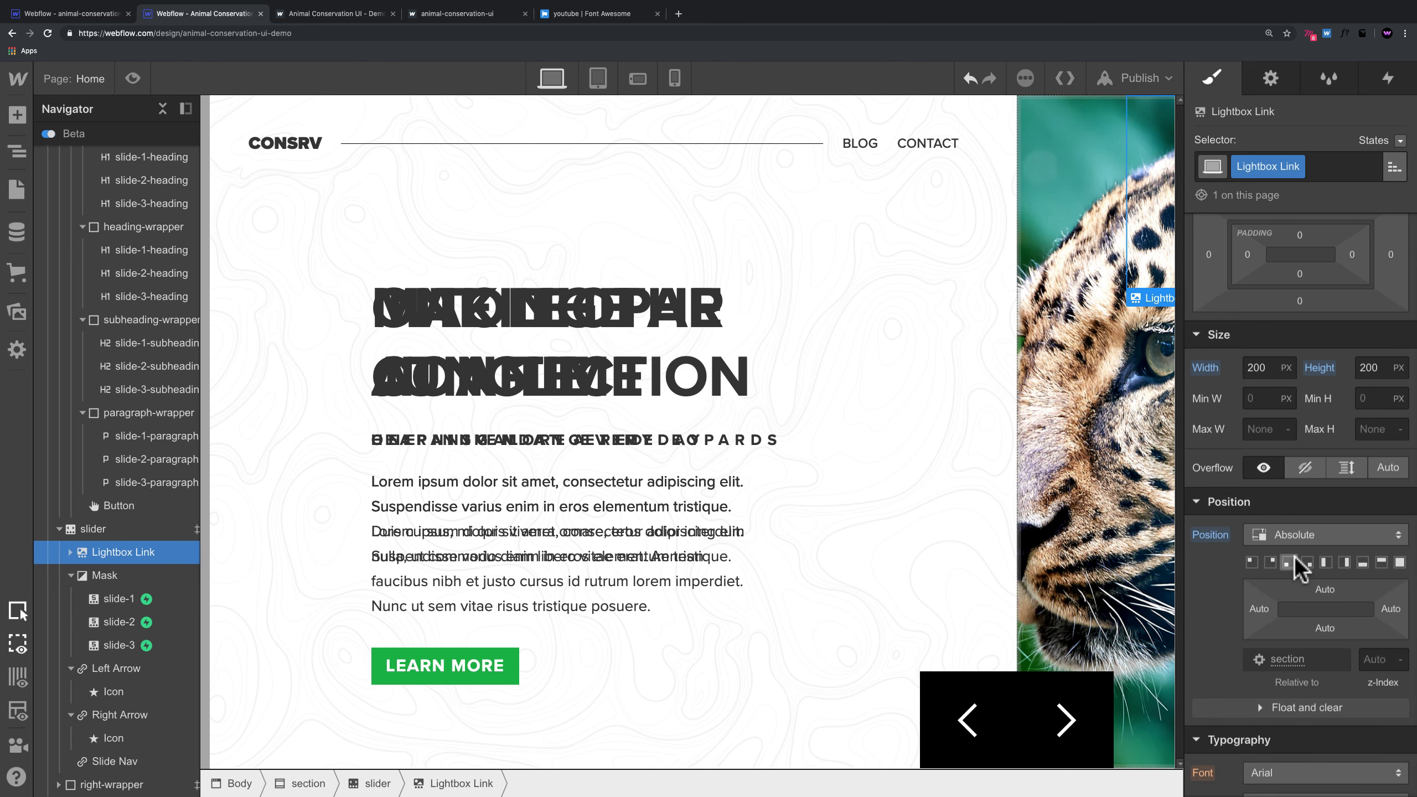
click(1306, 563)
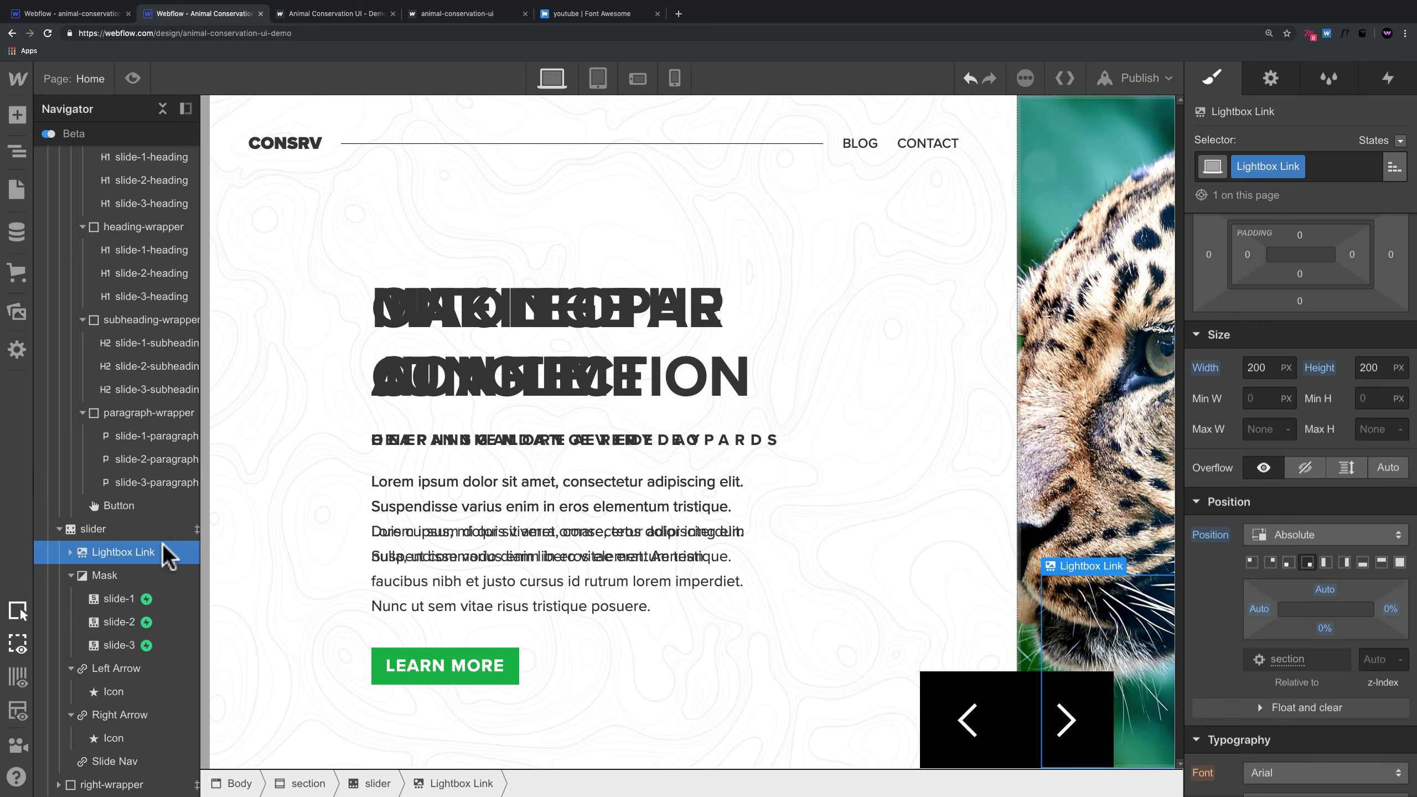
Step: Delete the placeholder Image inside the Lightbox Link
click(69, 552)
click(107, 576)
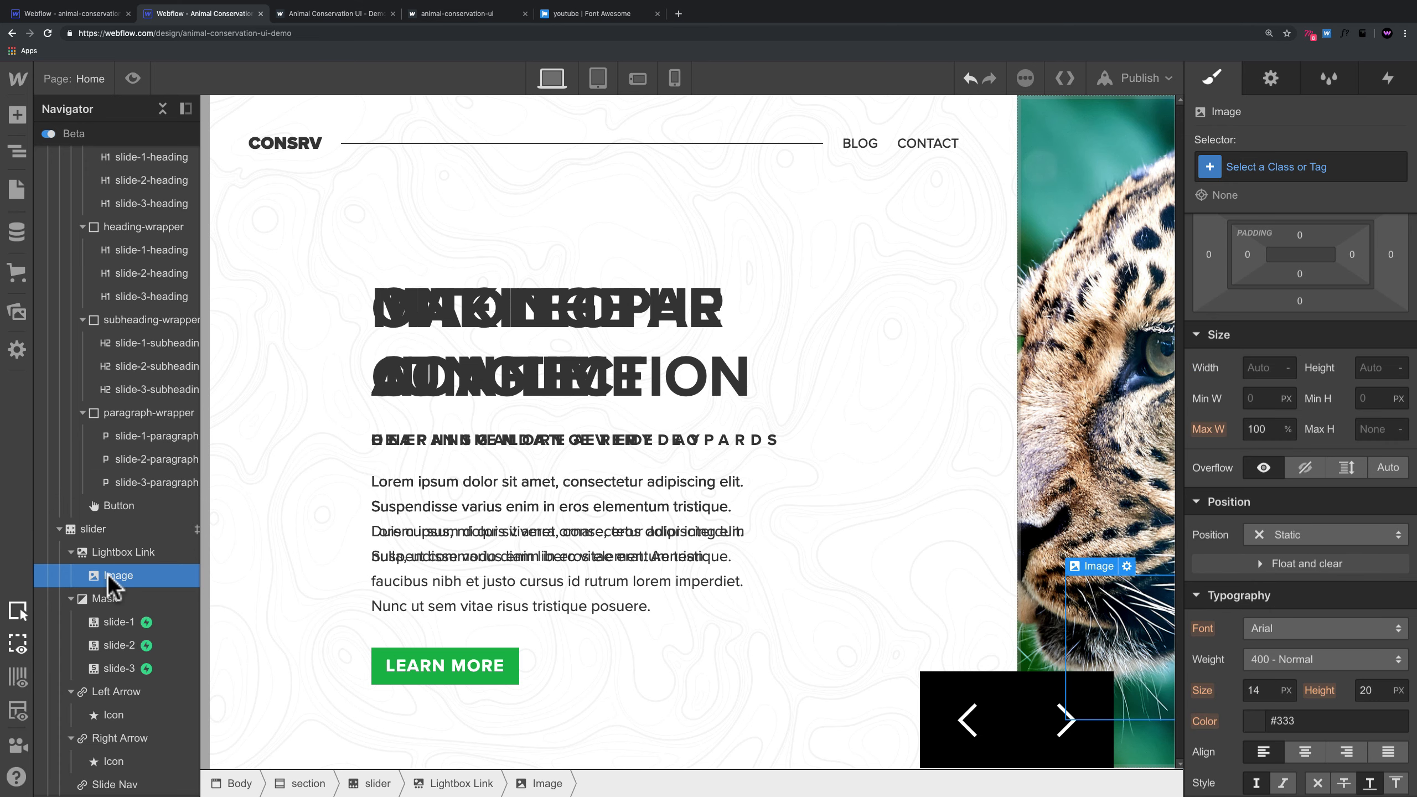
key(Delete)
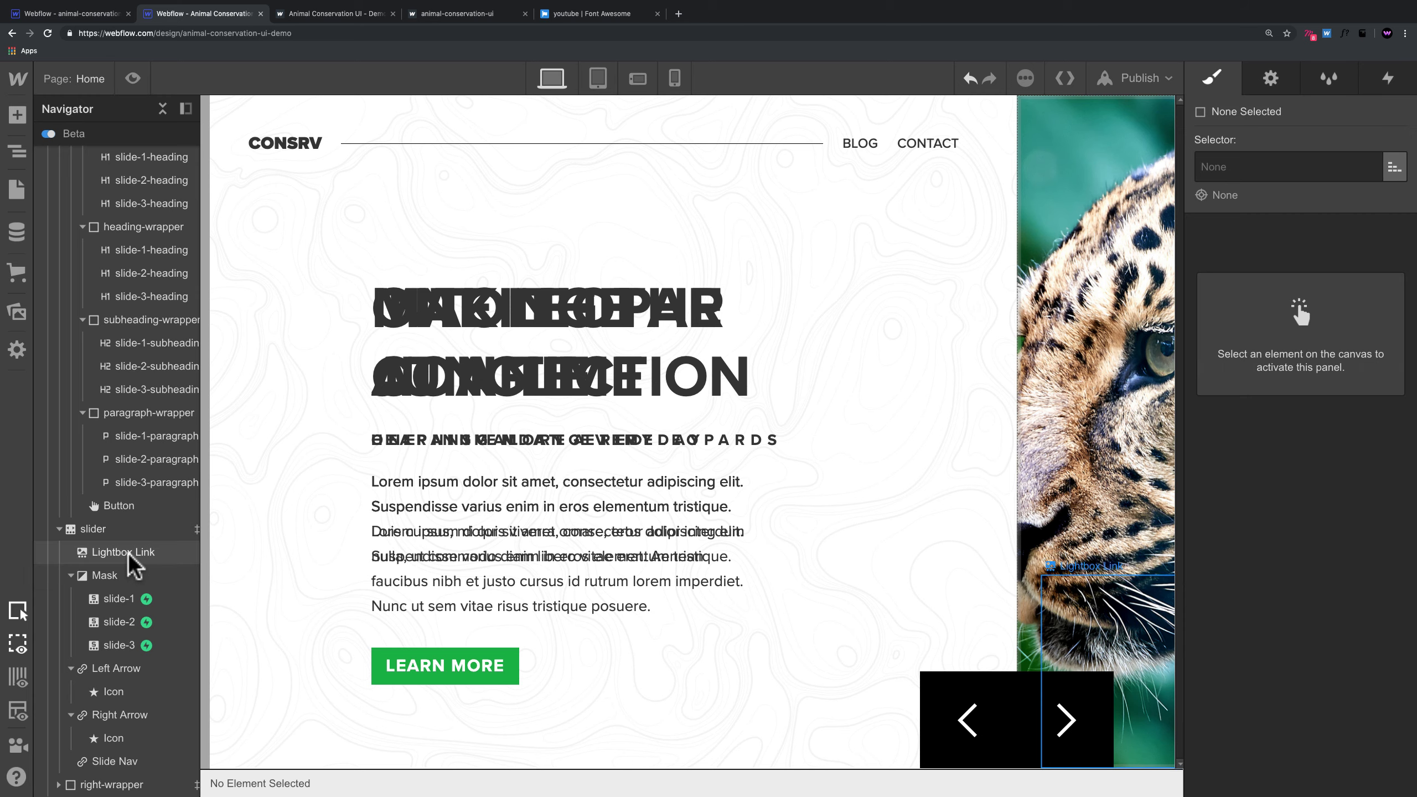
Step: Give the Lightbox Link the lion photo as its background image, sized to Cover and without tiling
click(128, 552)
scroll(1400, 514, down, 10)
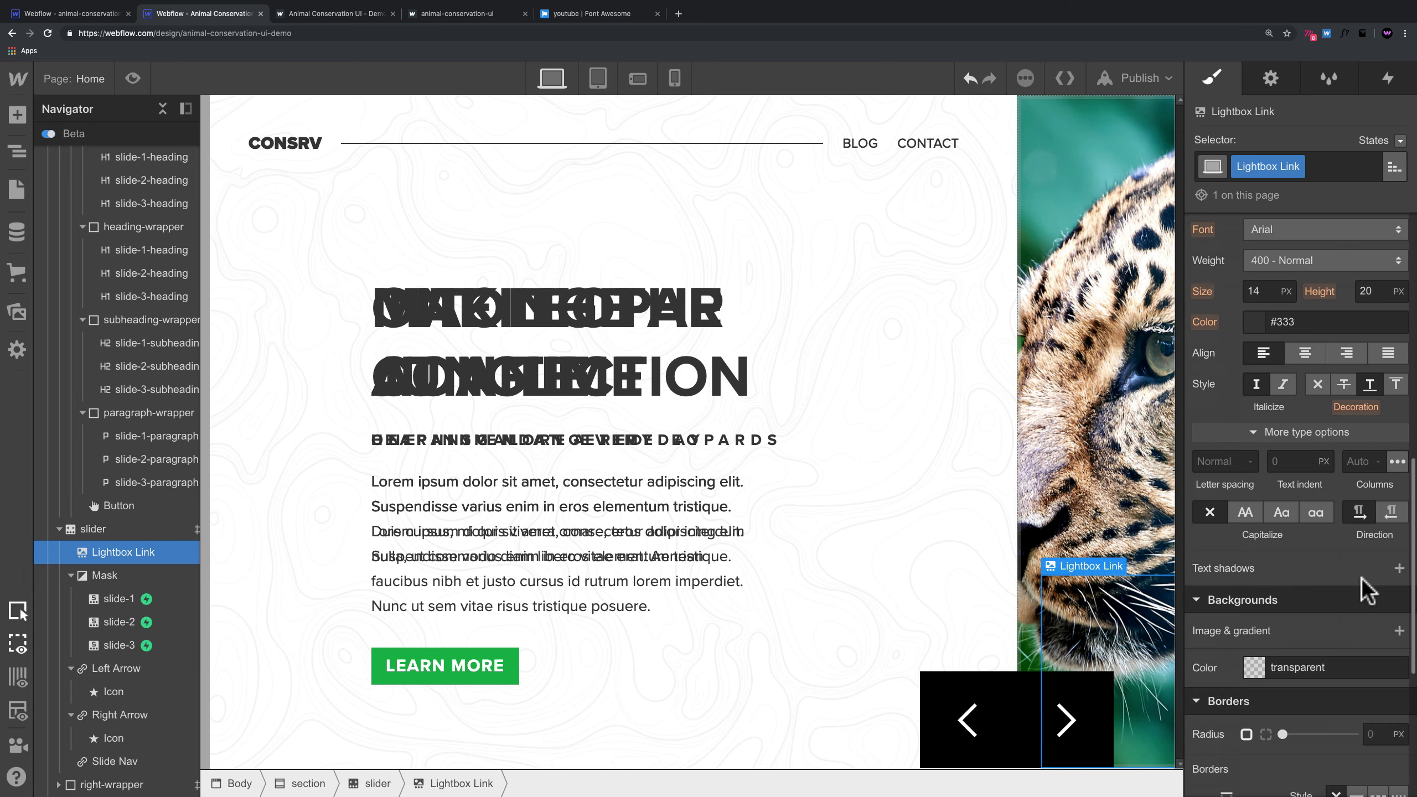
click(1398, 618)
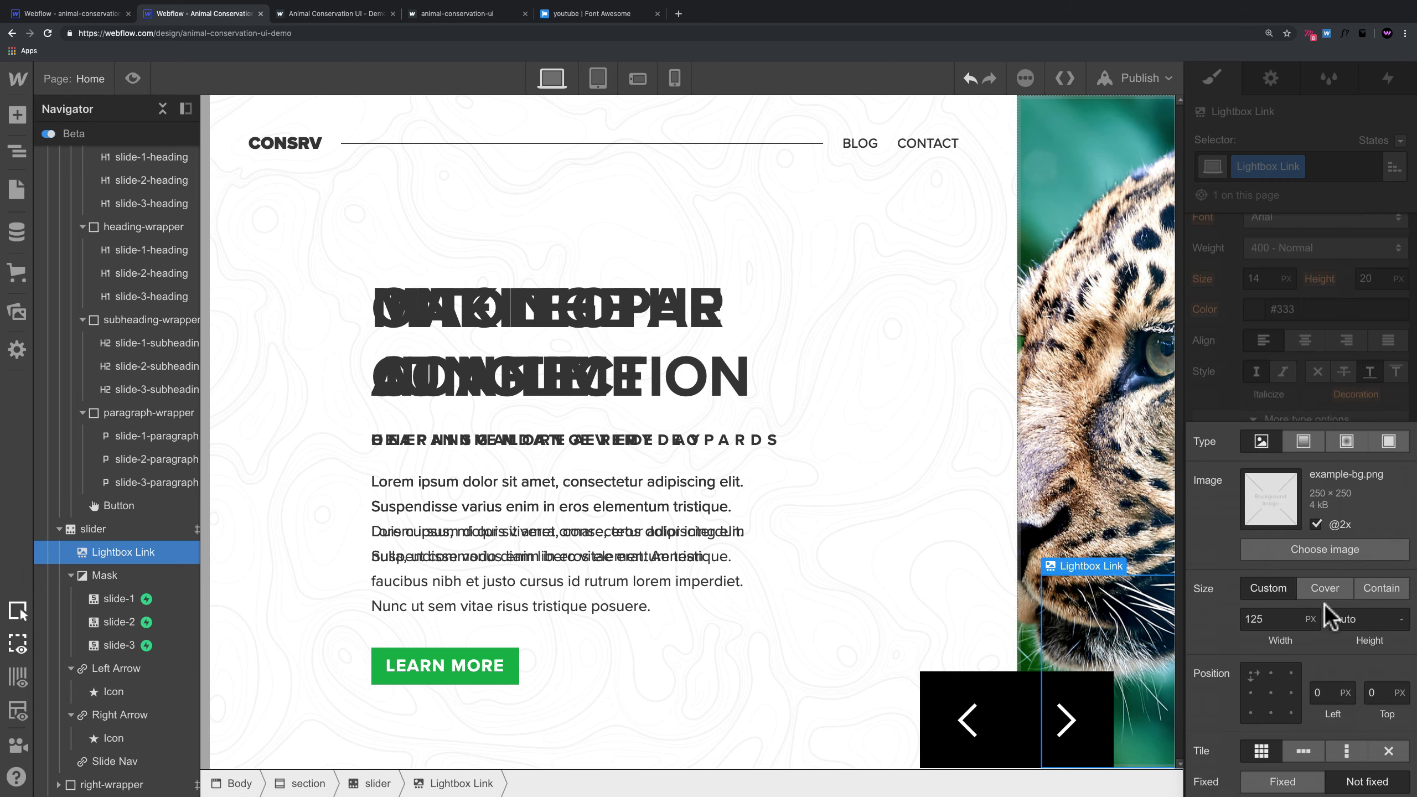
click(1327, 550)
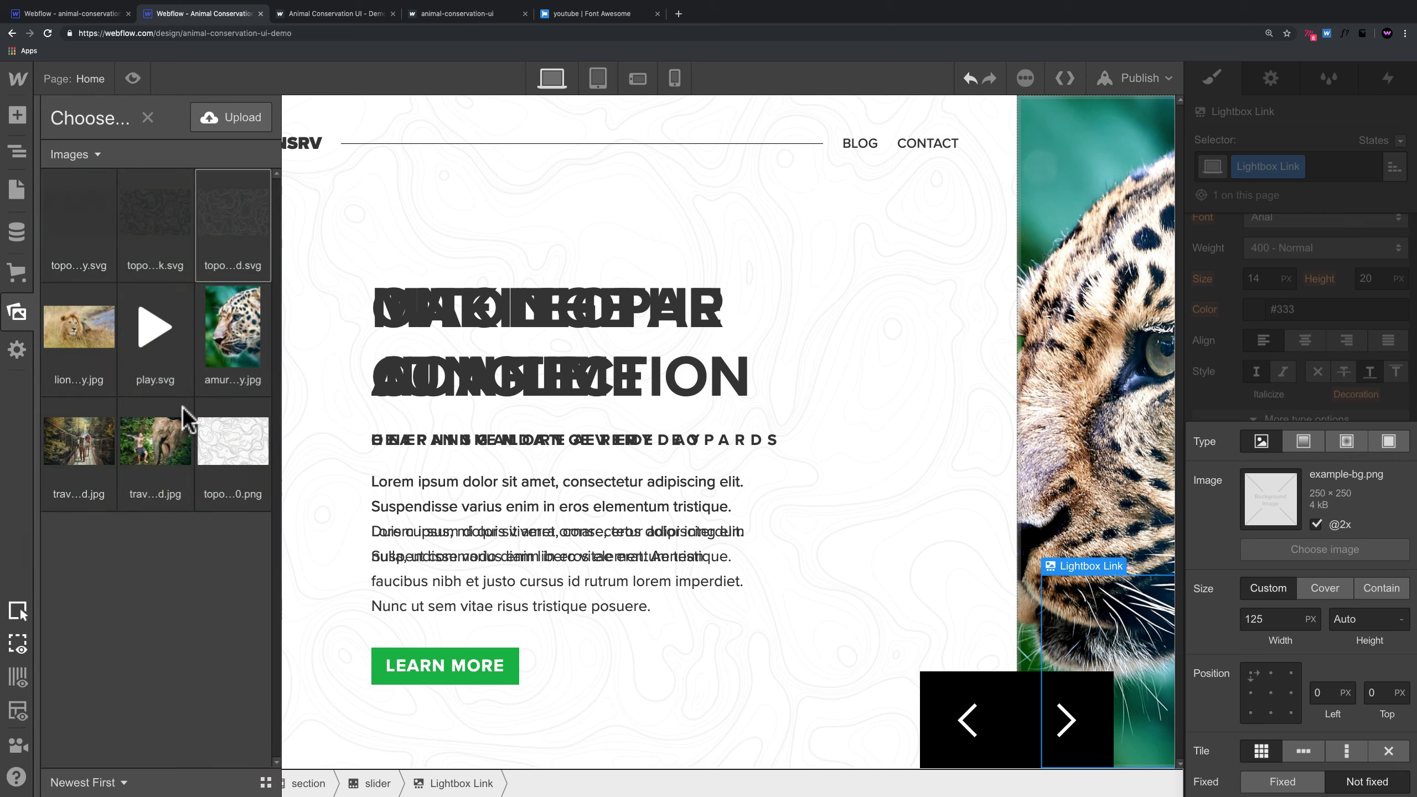
click(72, 332)
click(1325, 589)
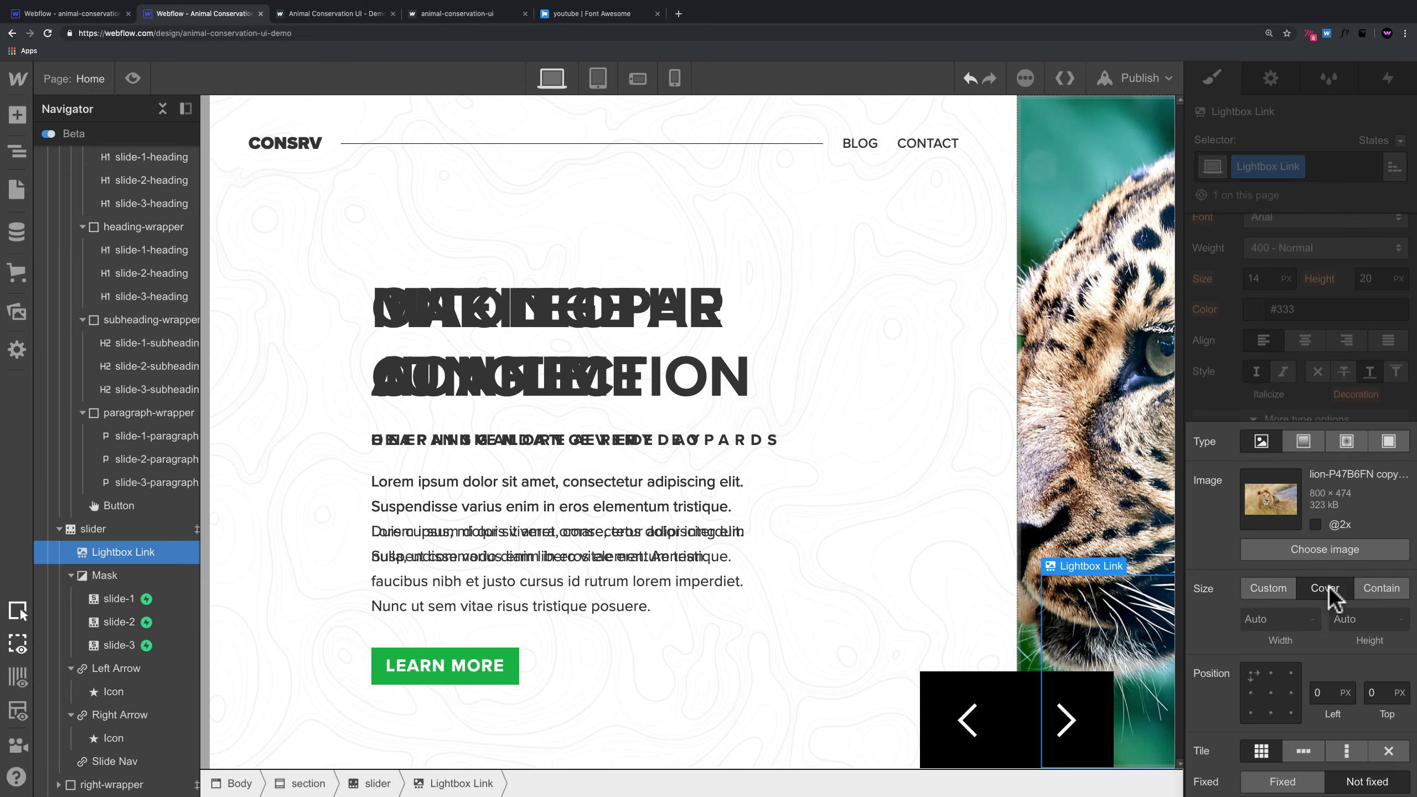
click(1387, 753)
click(1225, 394)
Step: Collapse the Mask, Left Arrow and Right Arrow under the slider in the element tree, and briefly preview the page
scroll(1230, 406, up, 6)
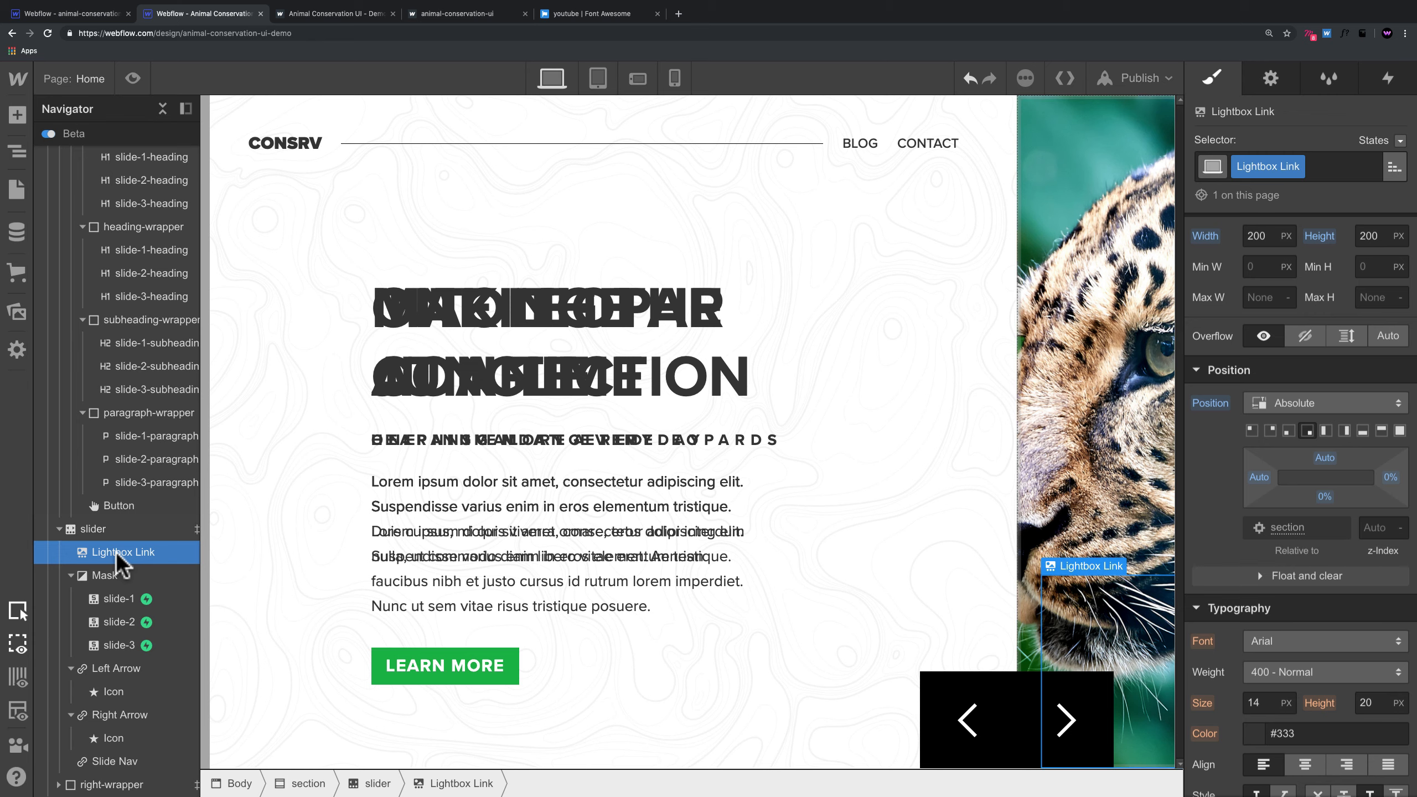
click(71, 575)
click(71, 598)
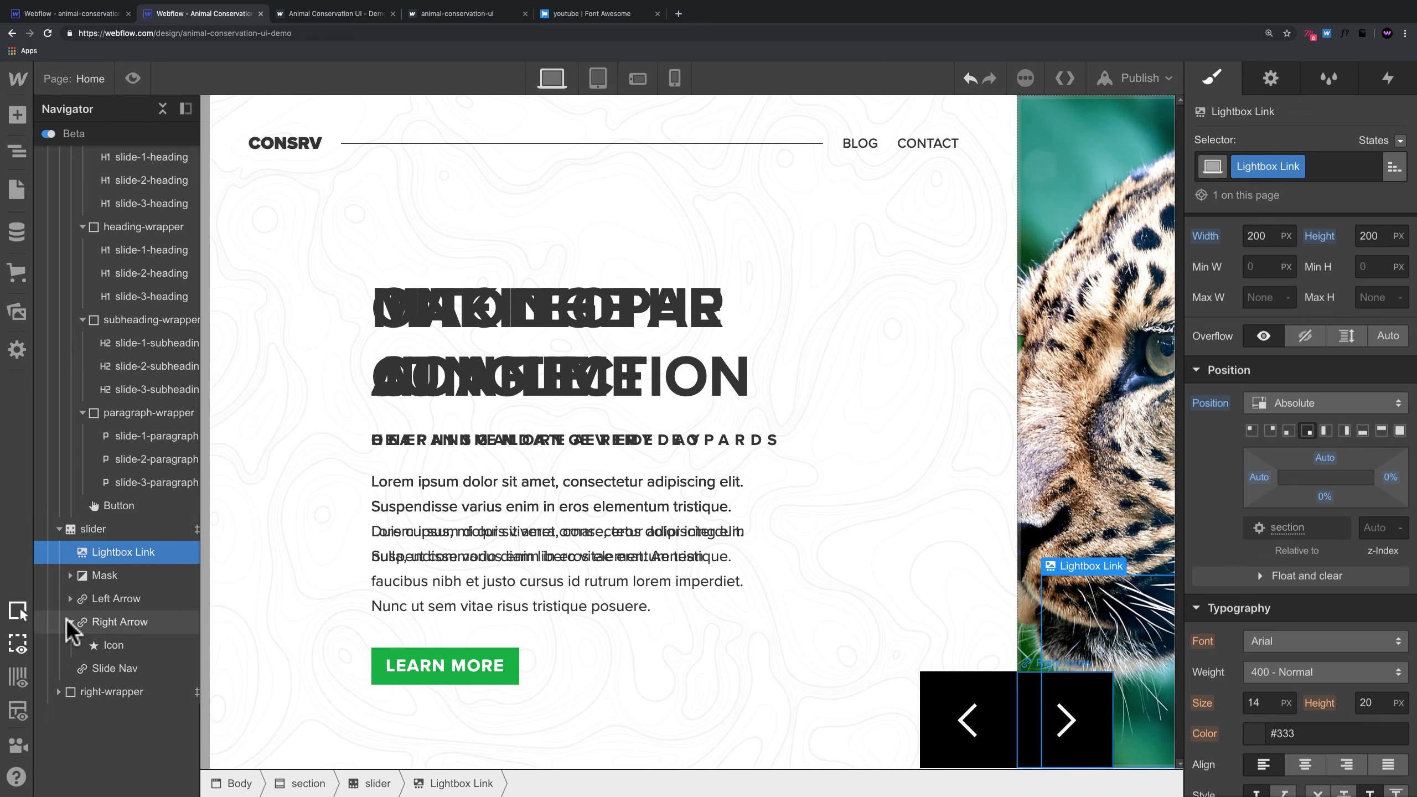
click(70, 621)
mouse_move(127, 552)
mouse_down()
mouse_move(104, 611)
mouse_move(109, 656)
mouse_move(106, 575)
mouse_move(130, 551)
mouse_up()
click(133, 69)
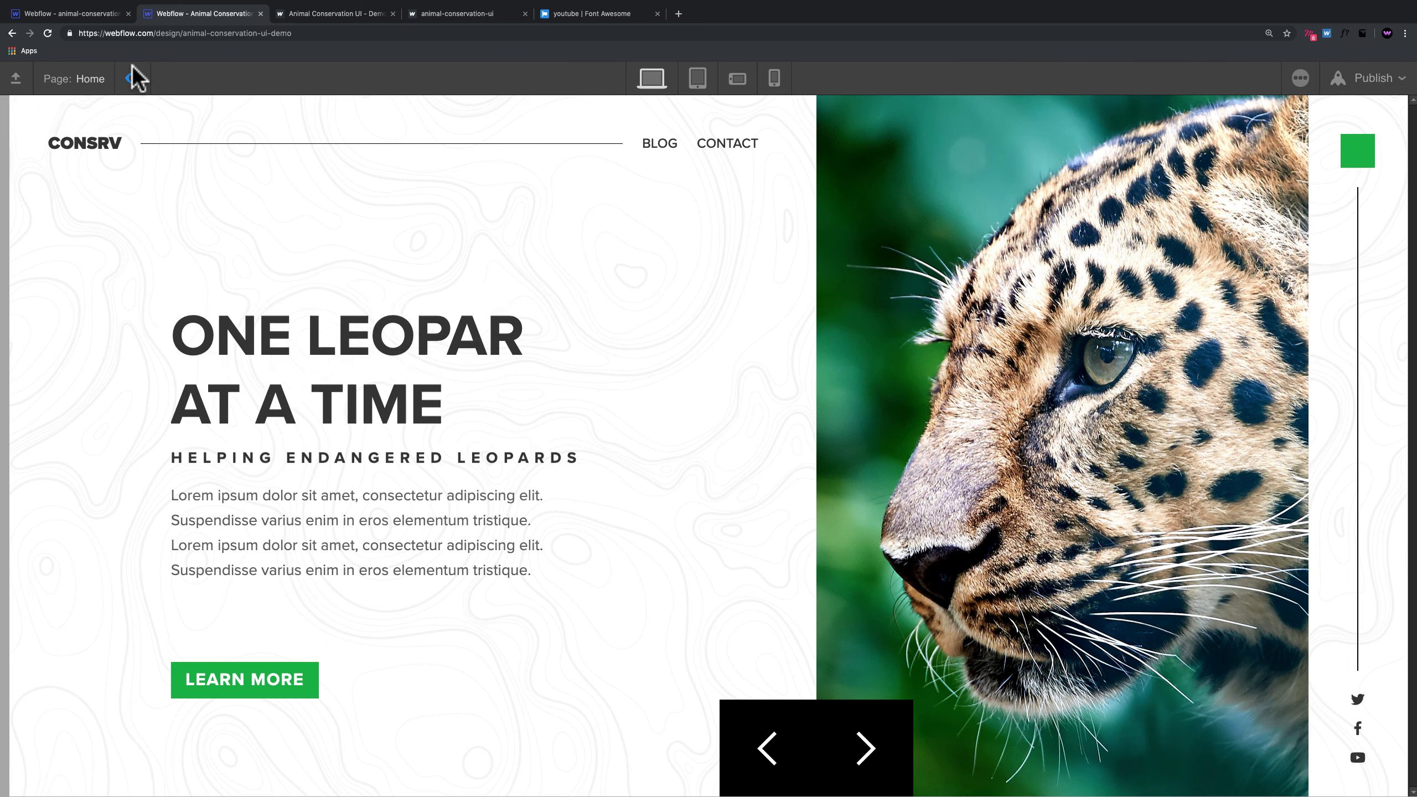
click(134, 79)
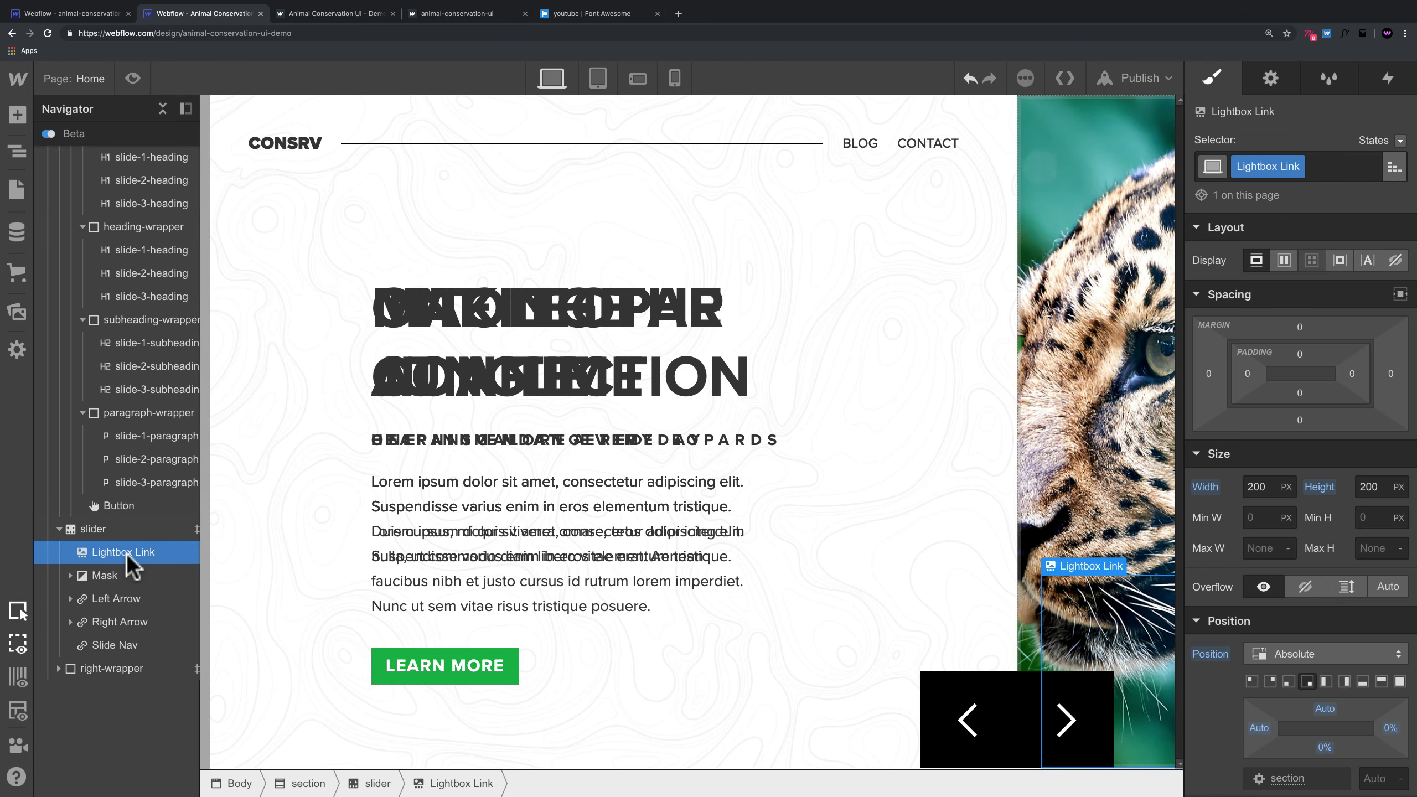
Step: Try Relative positioning on the Lightbox Link and return it to Absolute
scroll(1382, 553, down, 1)
click(1293, 611)
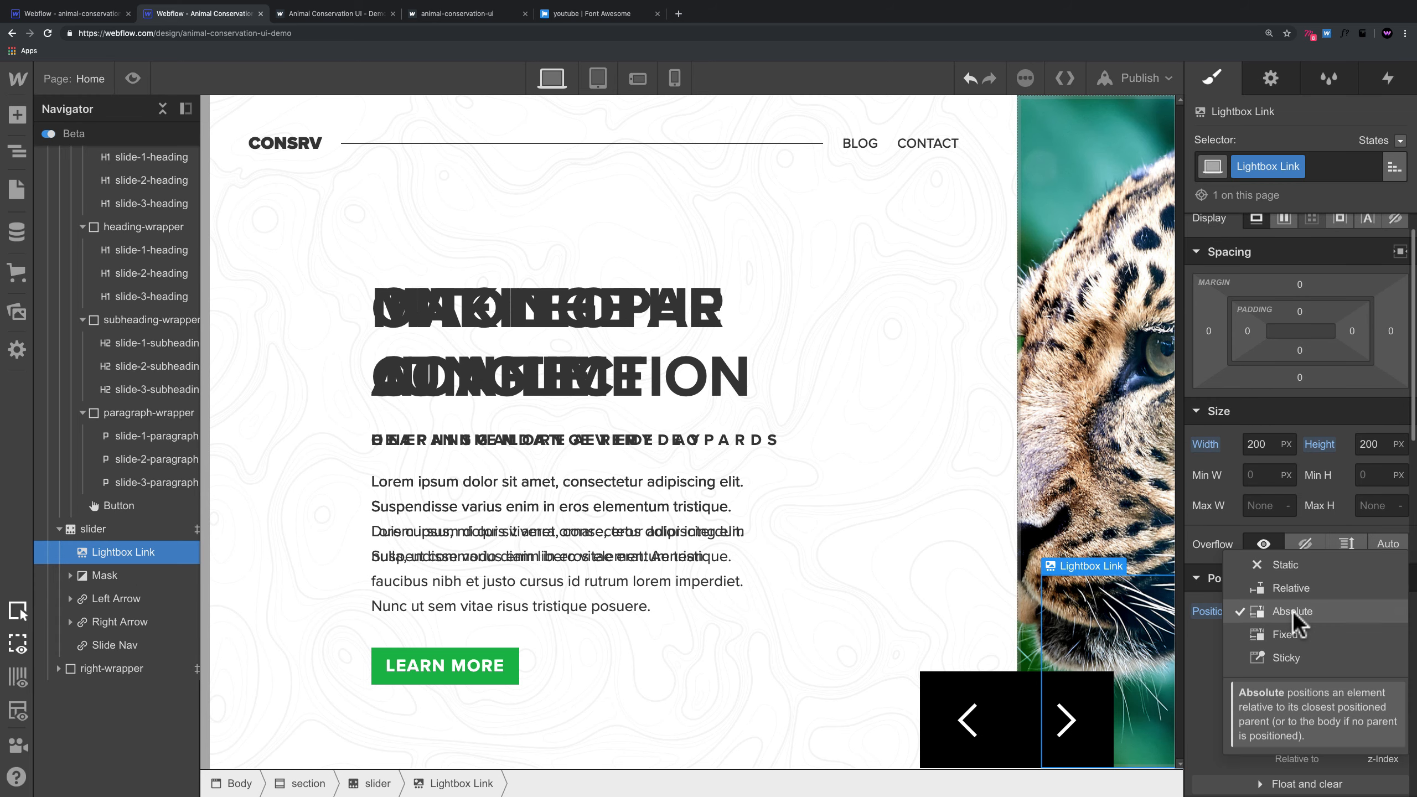
click(1300, 602)
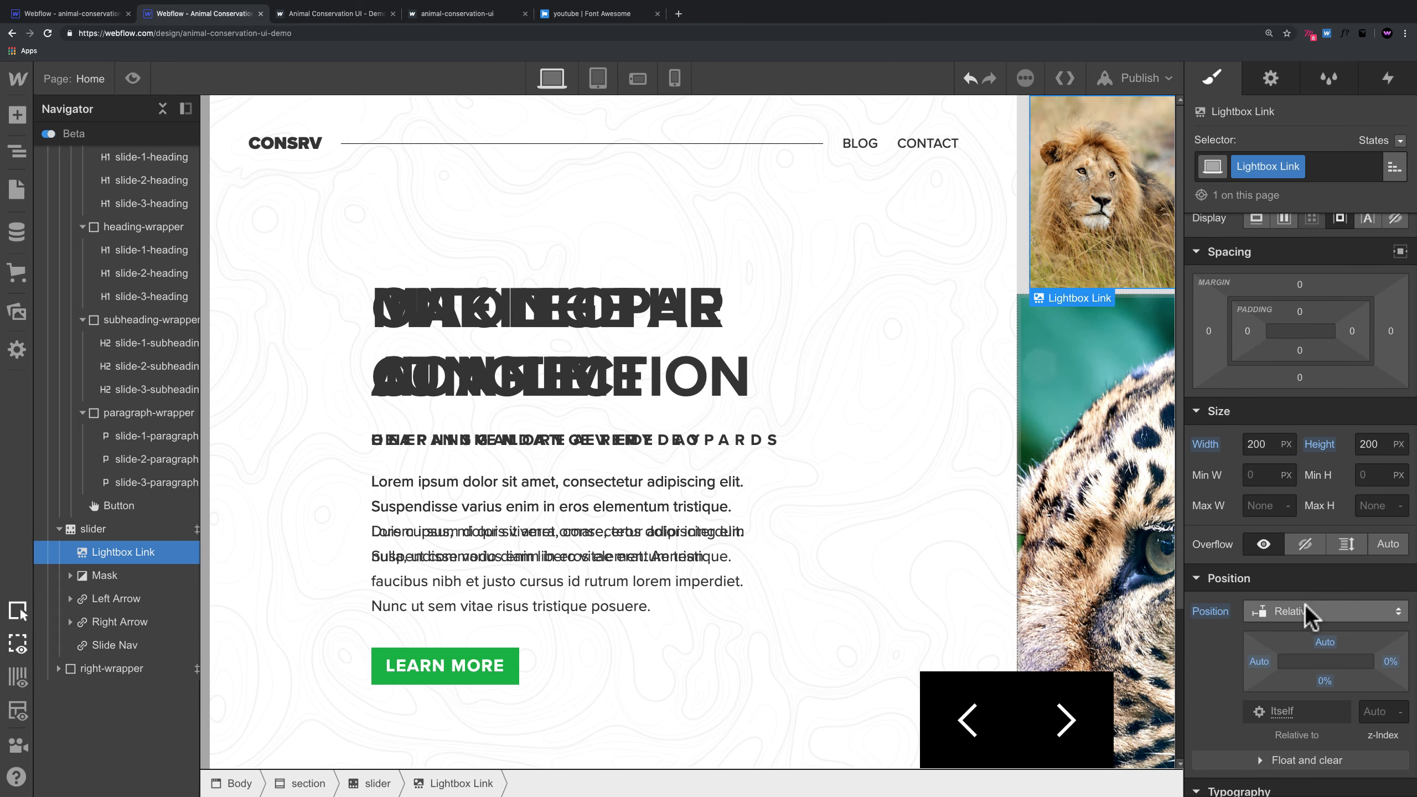
click(1305, 611)
click(1305, 635)
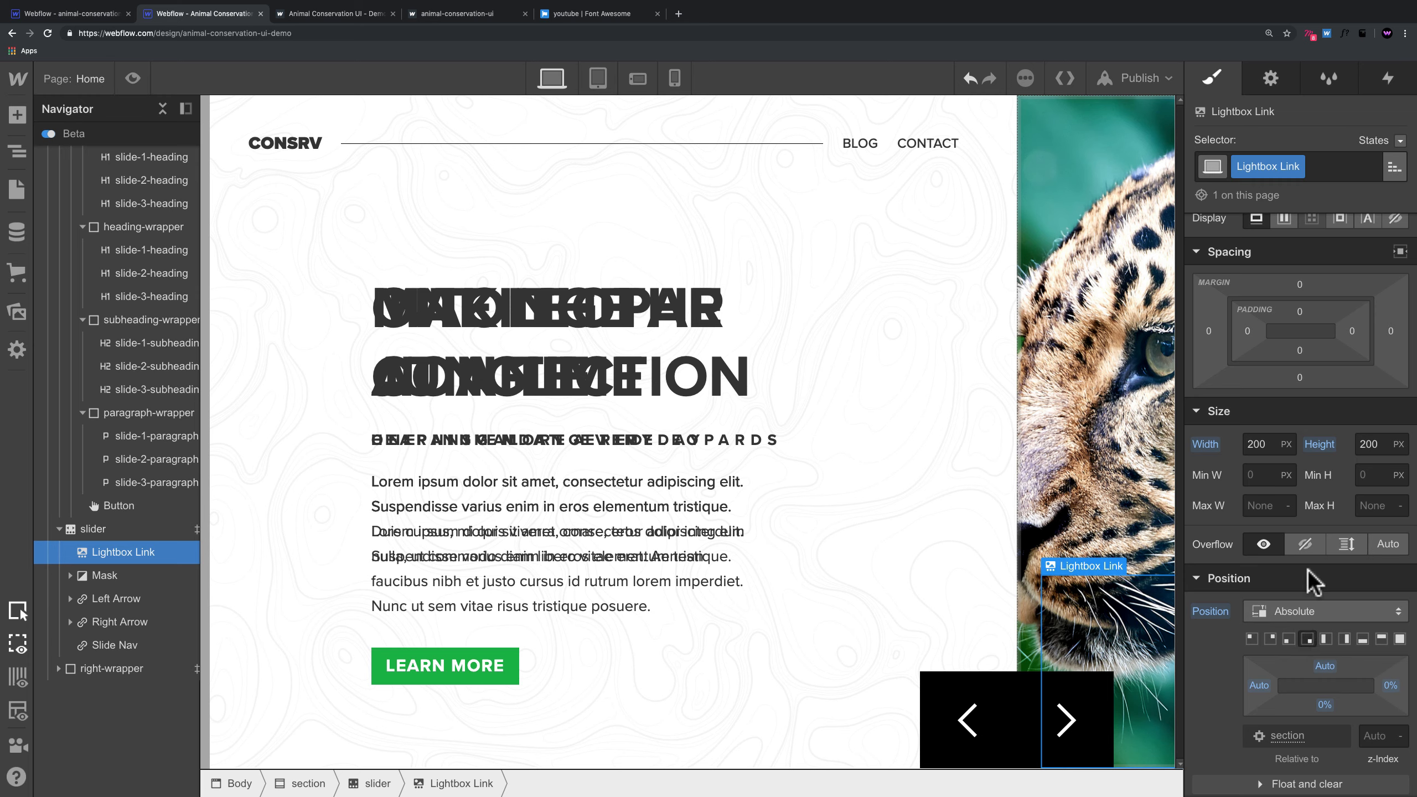
Step: Set the Lightbox Link's z-index to 99 and check its placement in a brief page preview
scroll(1308, 580, down, 10)
scroll(1308, 563, down, 1)
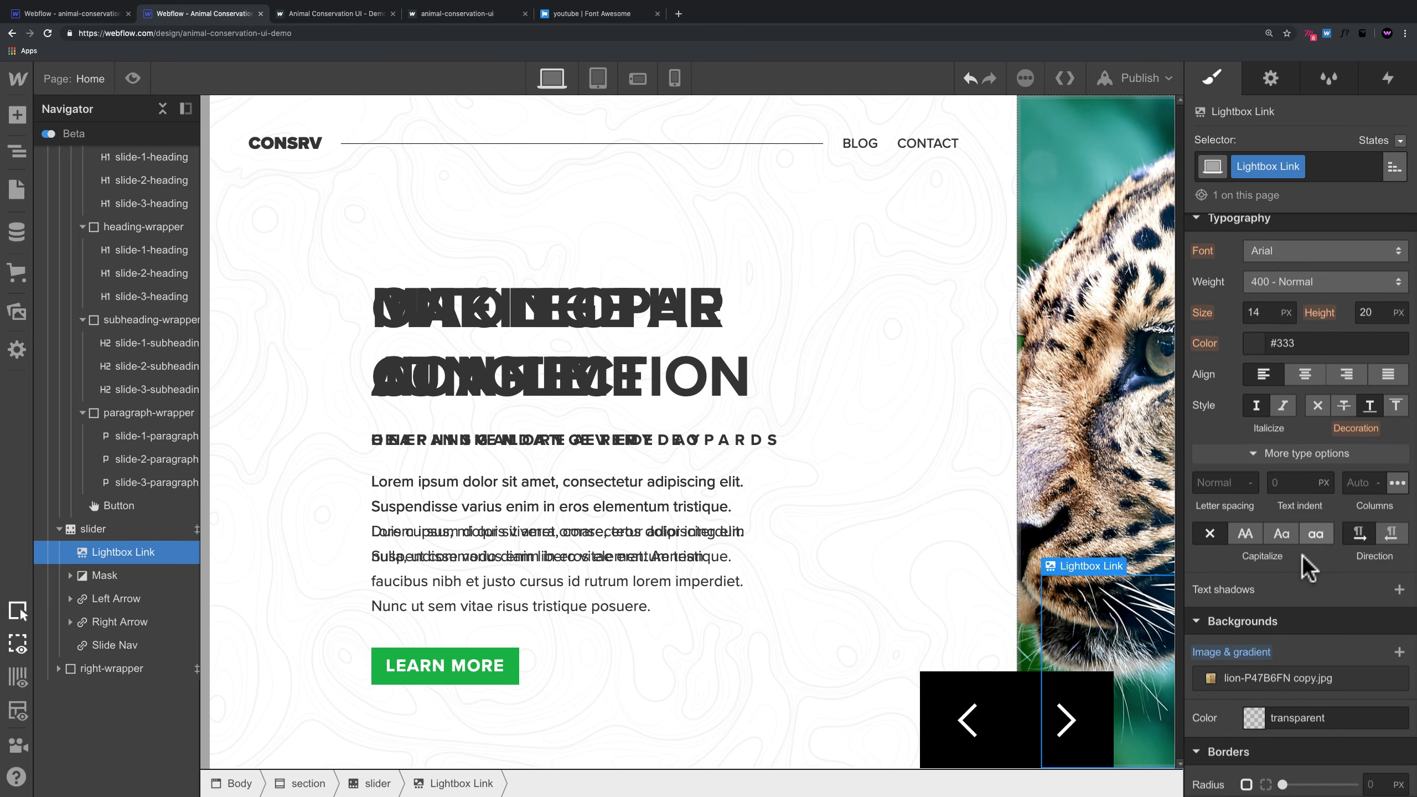
scroll(1353, 542, up, 5)
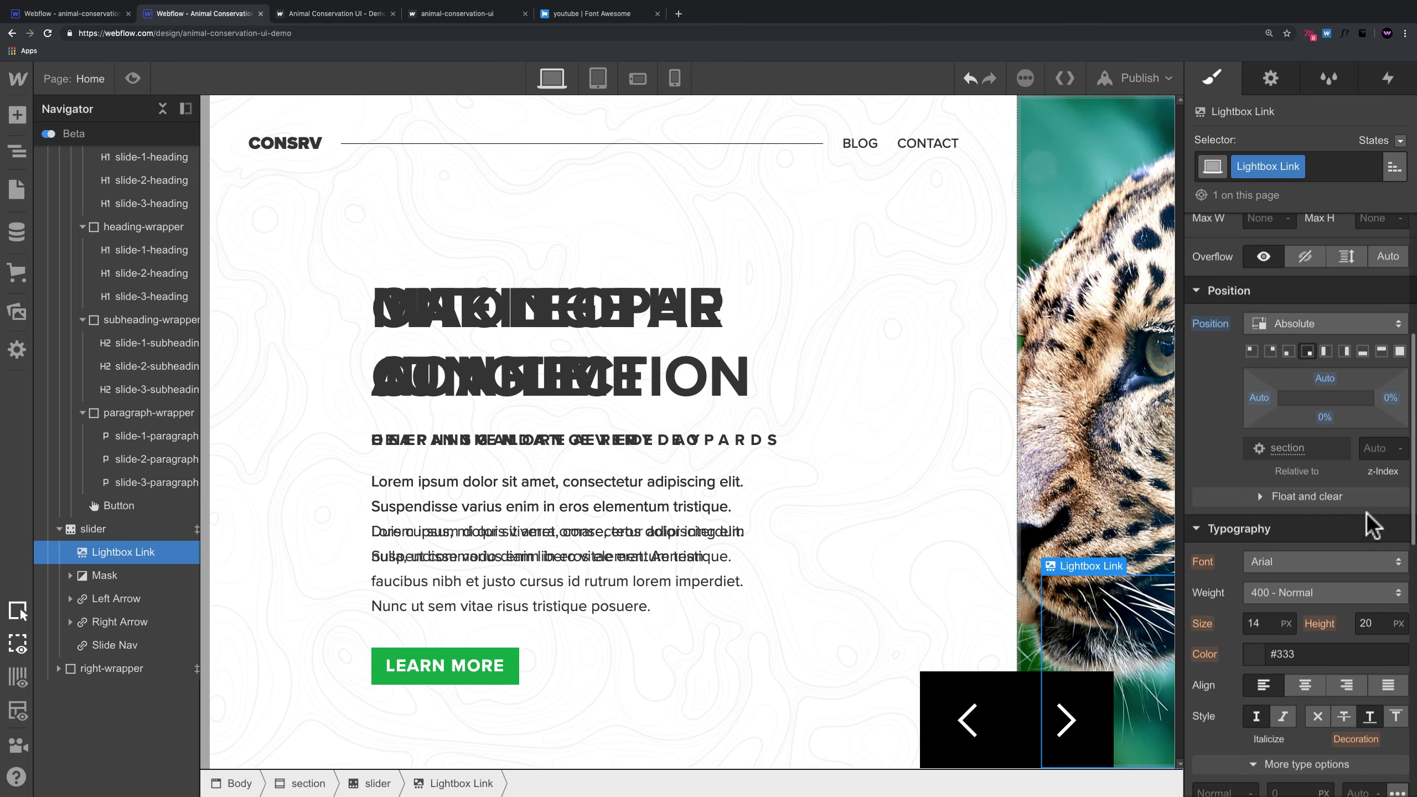
scroll(1372, 502, up, 1)
click(1378, 461)
text(99)
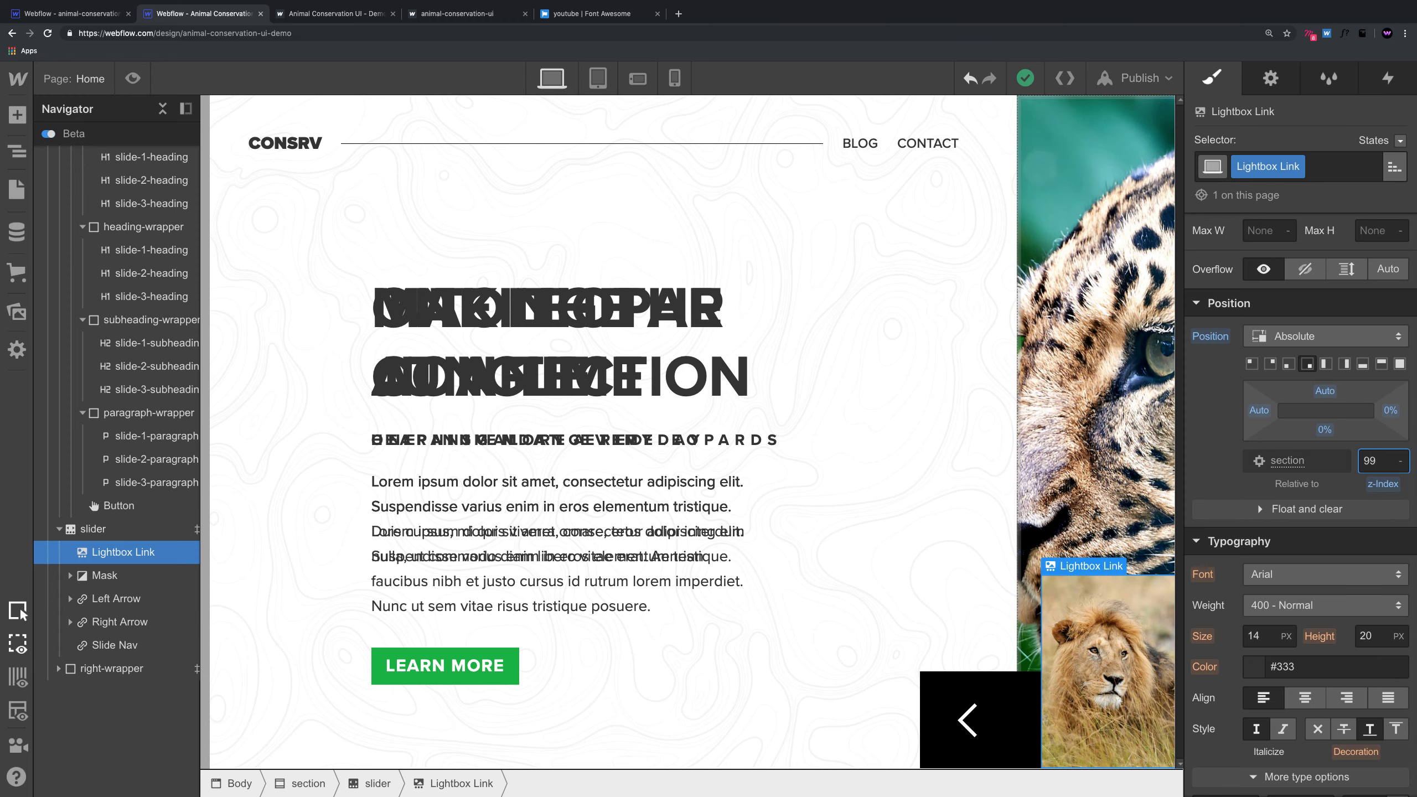
click(109, 75)
click(132, 79)
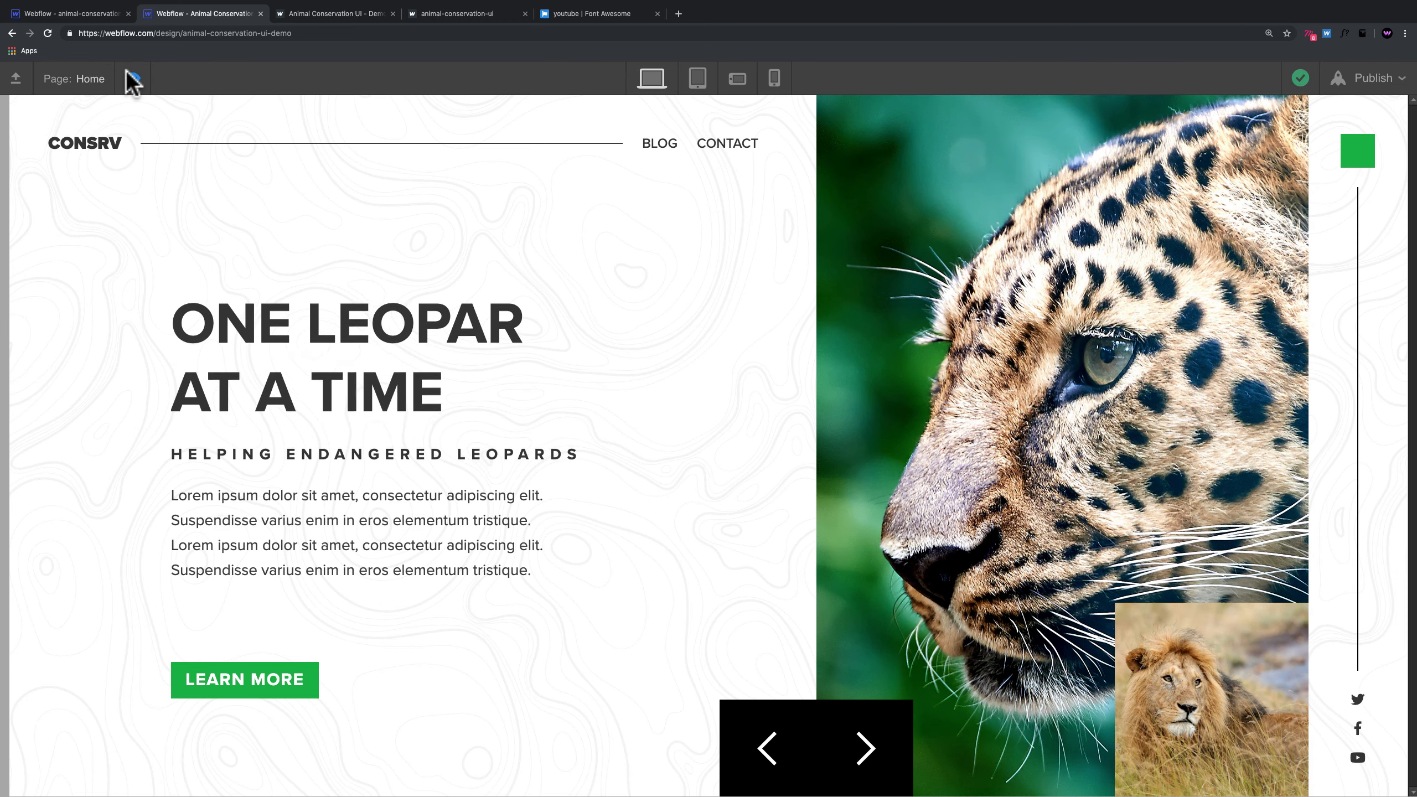
click(133, 78)
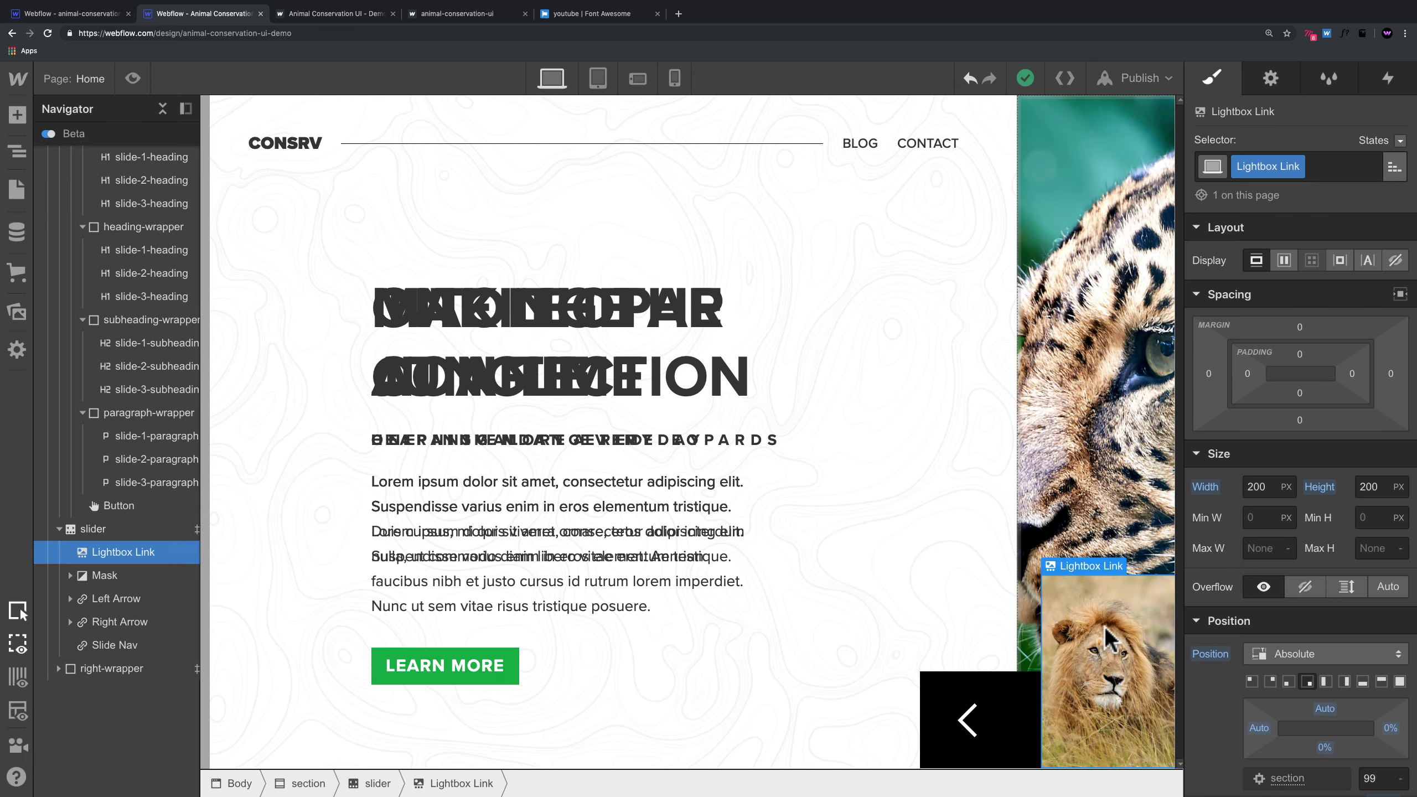
Step: Set the Lightbox Link's height to 100 px
click(1380, 486)
key(super+a)
text(100)
scroll(1344, 533, down, 4)
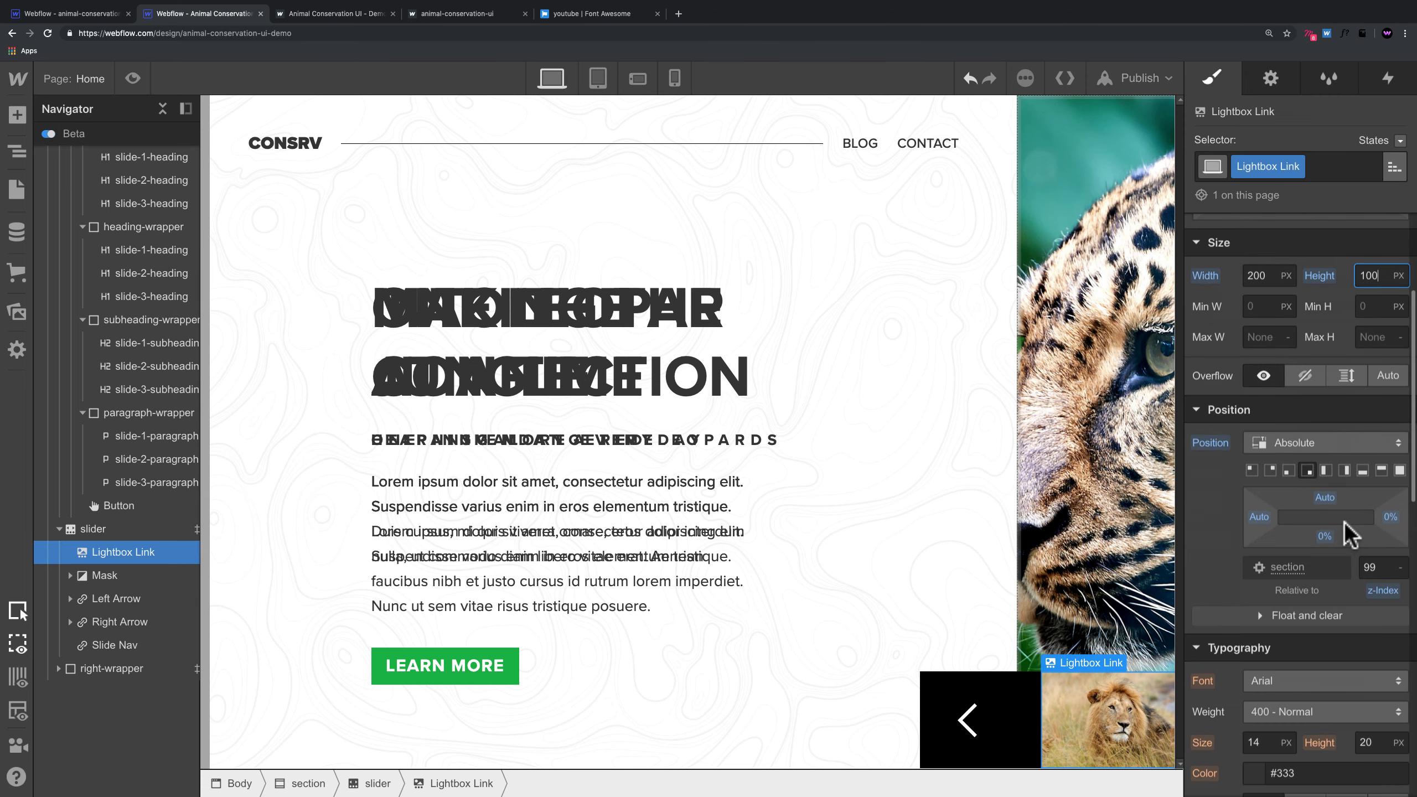
Step: Give the Lightbox Link a 20 px bottom margin and a 20 px right margin
scroll(1344, 525, up, 4)
click(1300, 419)
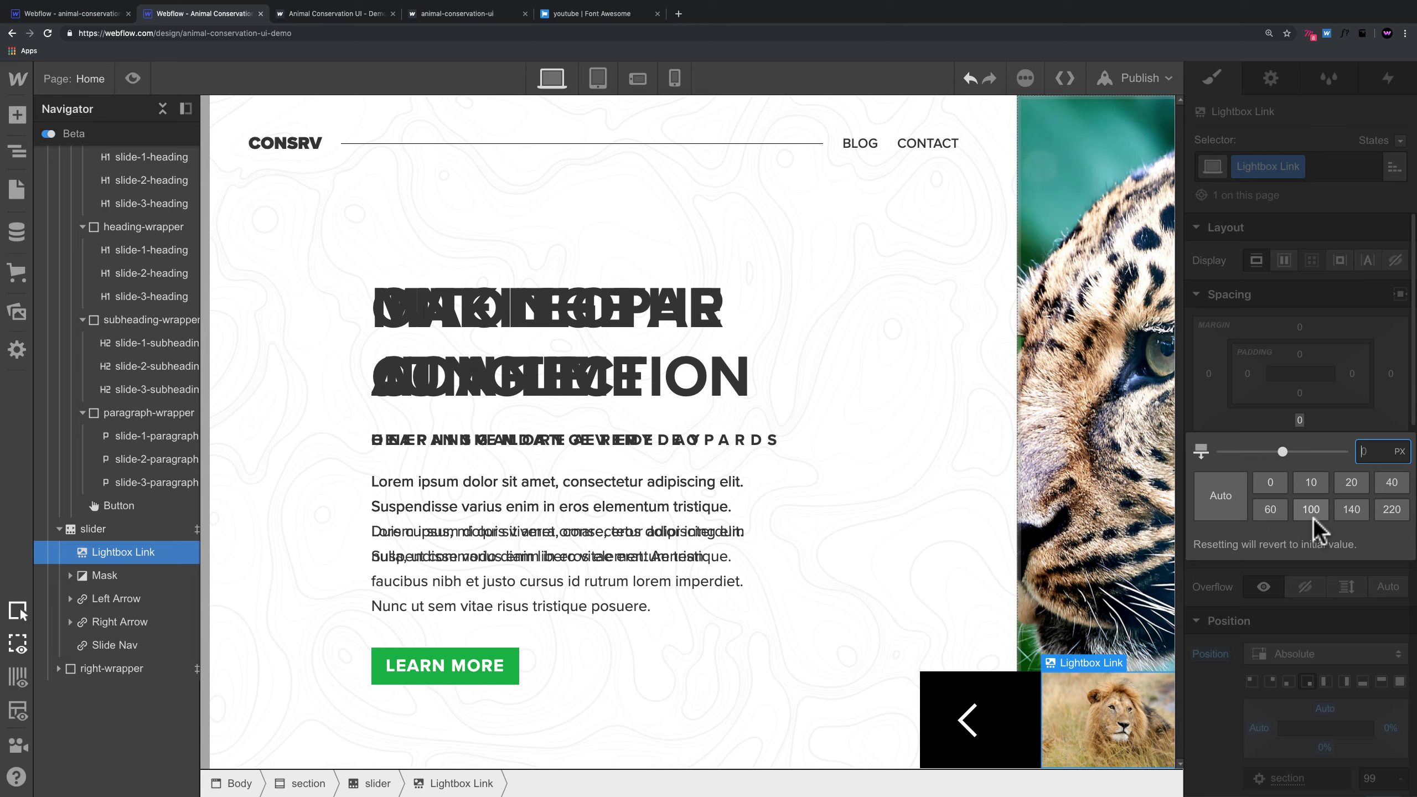
click(1355, 491)
click(1390, 373)
click(1351, 435)
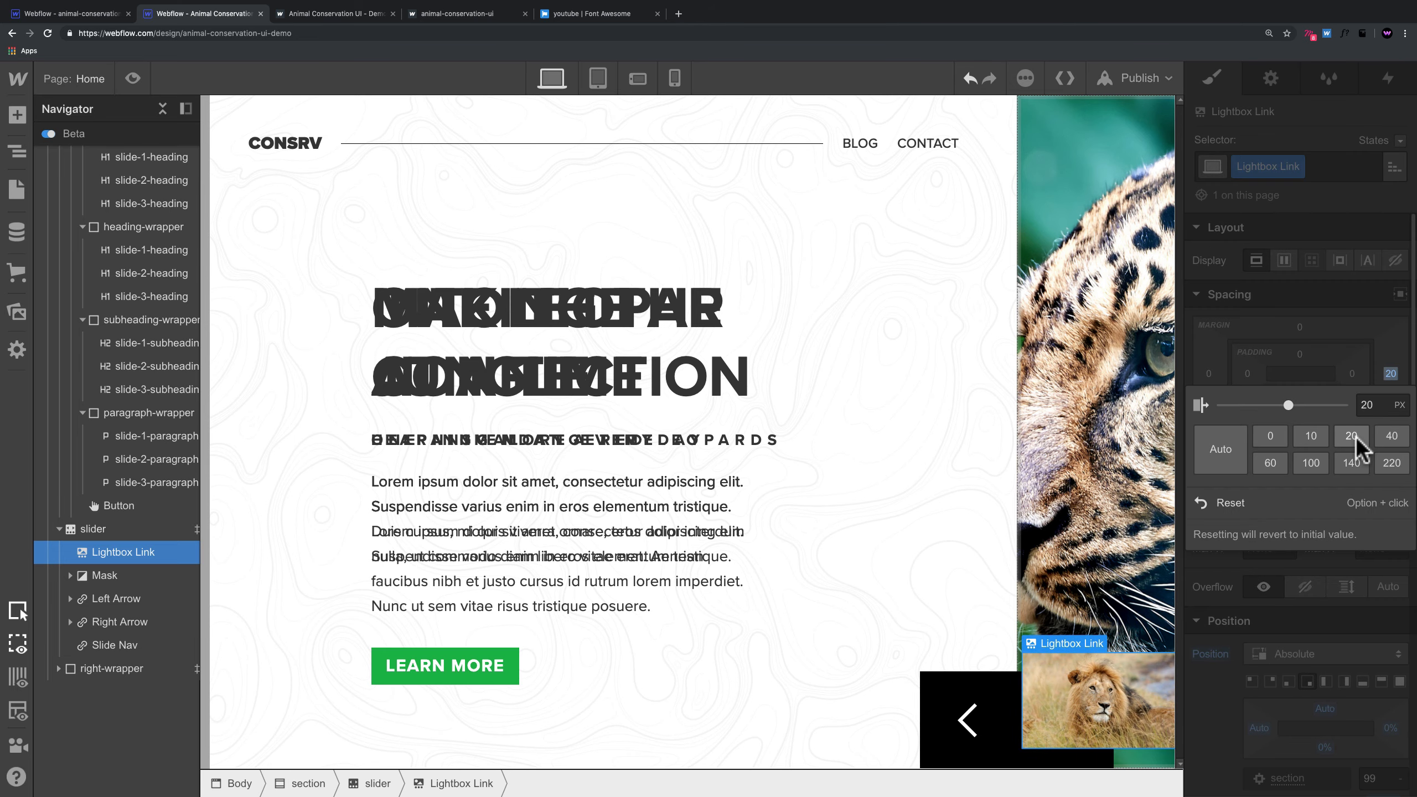
Step: Preview the page briefly and set the Lightbox Link's width to 150 px
click(133, 78)
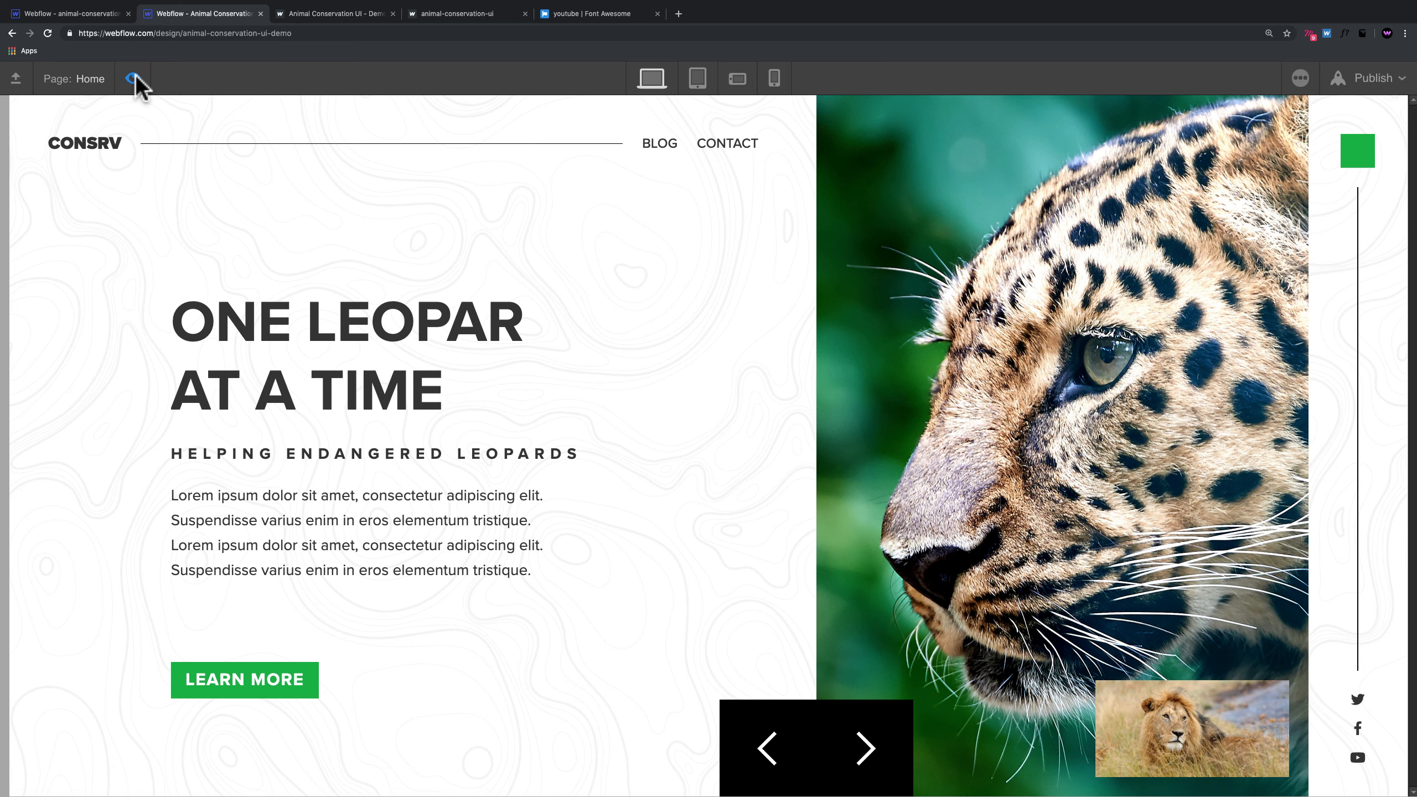
key(ctrl+shift+p)
click(1271, 486)
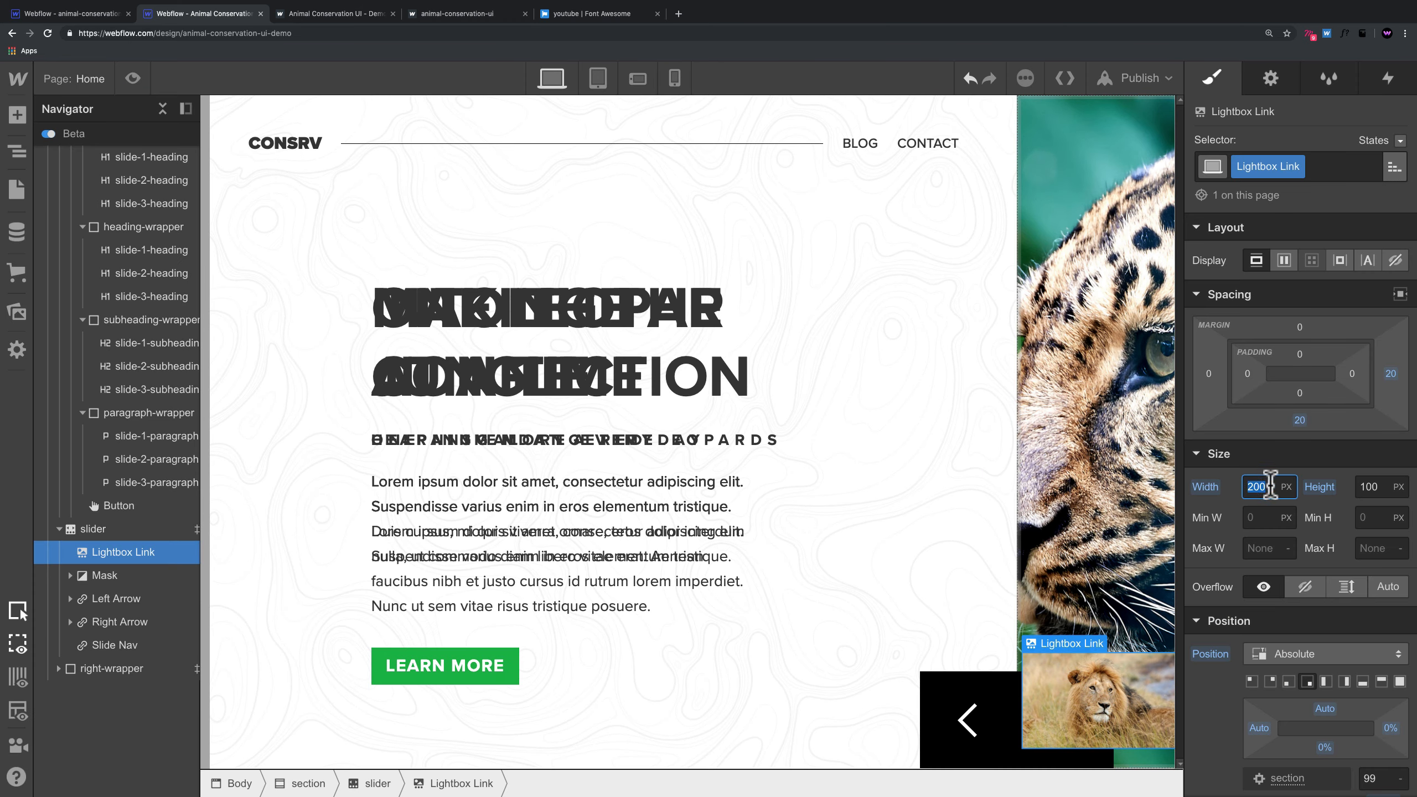
text(150)
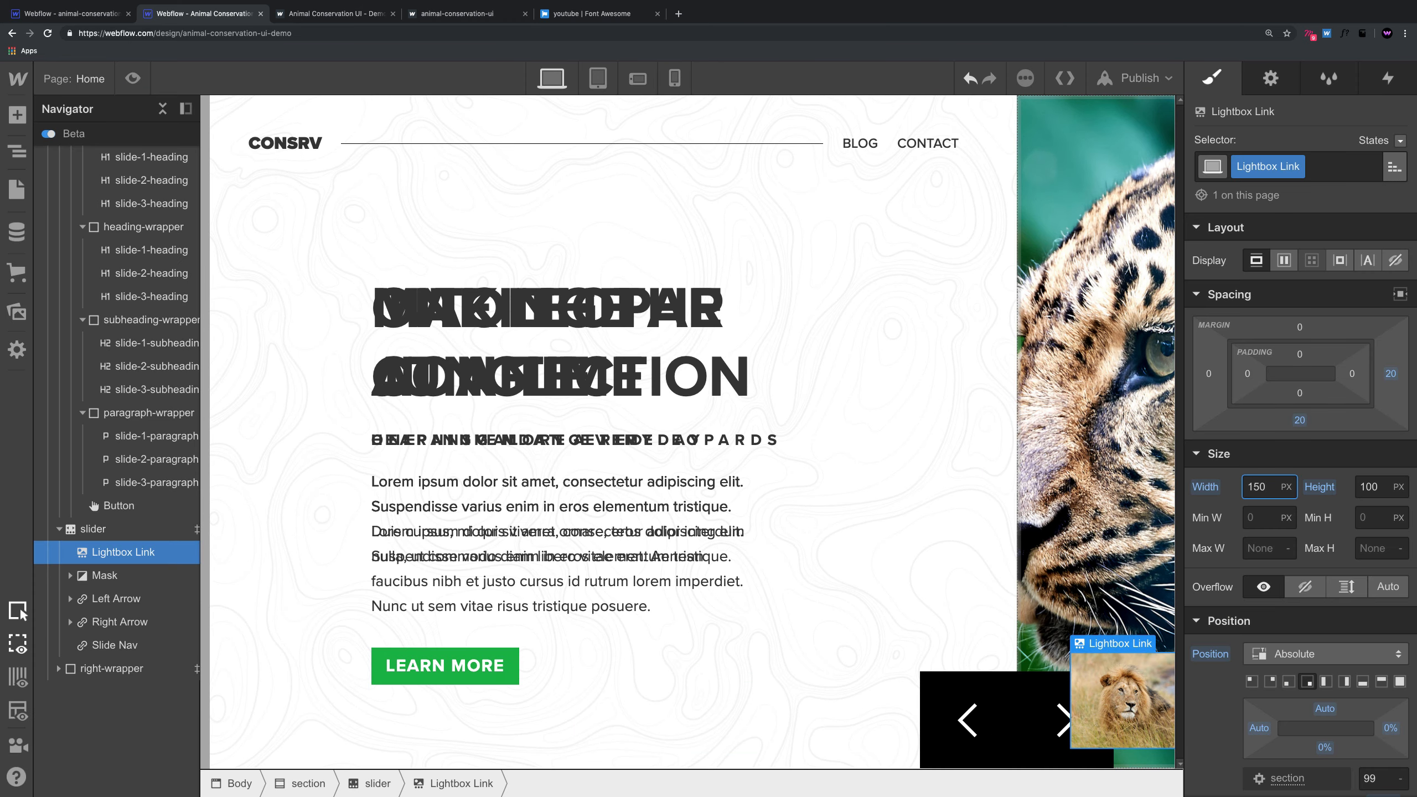
Step: Set the left-wrapper's width to 100 px
click(943, 477)
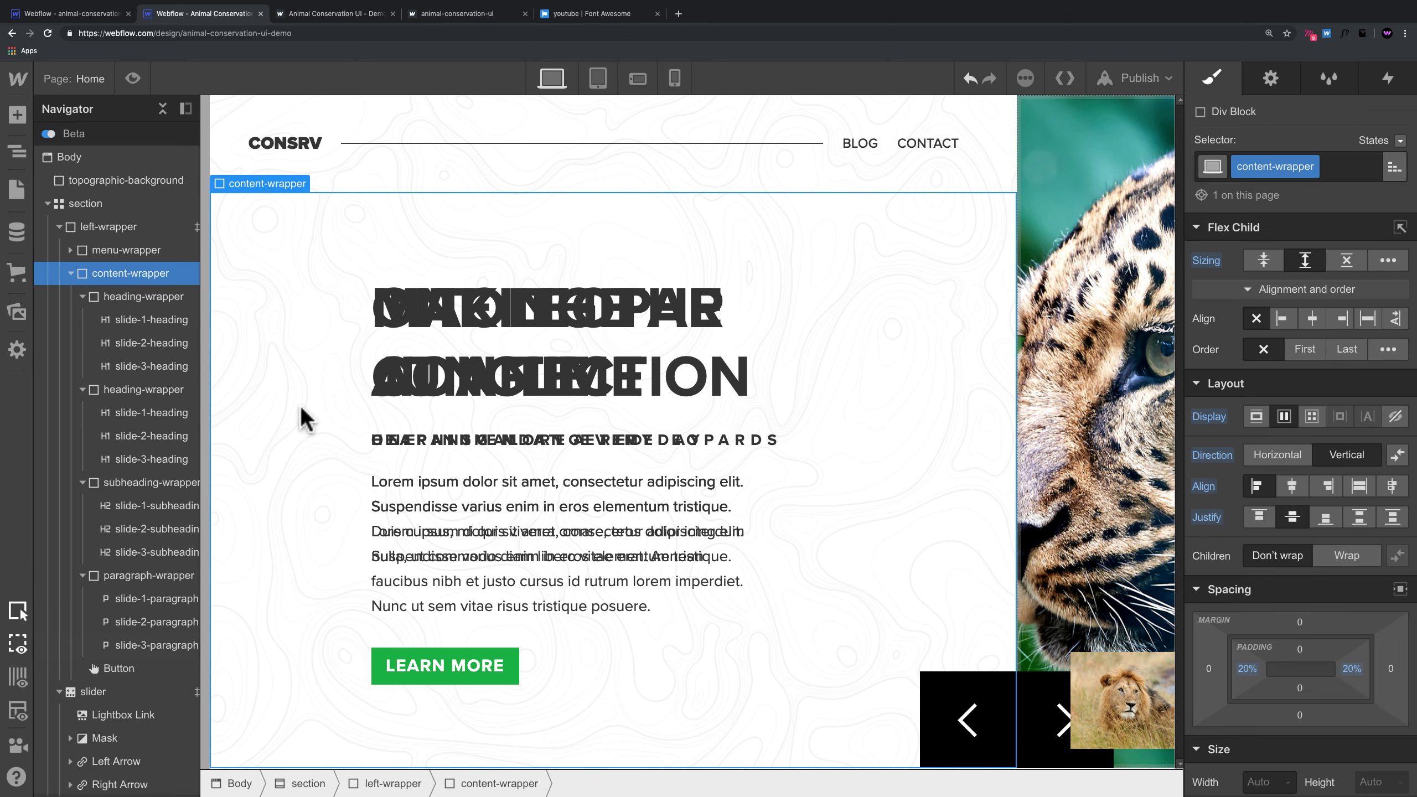
click(118, 229)
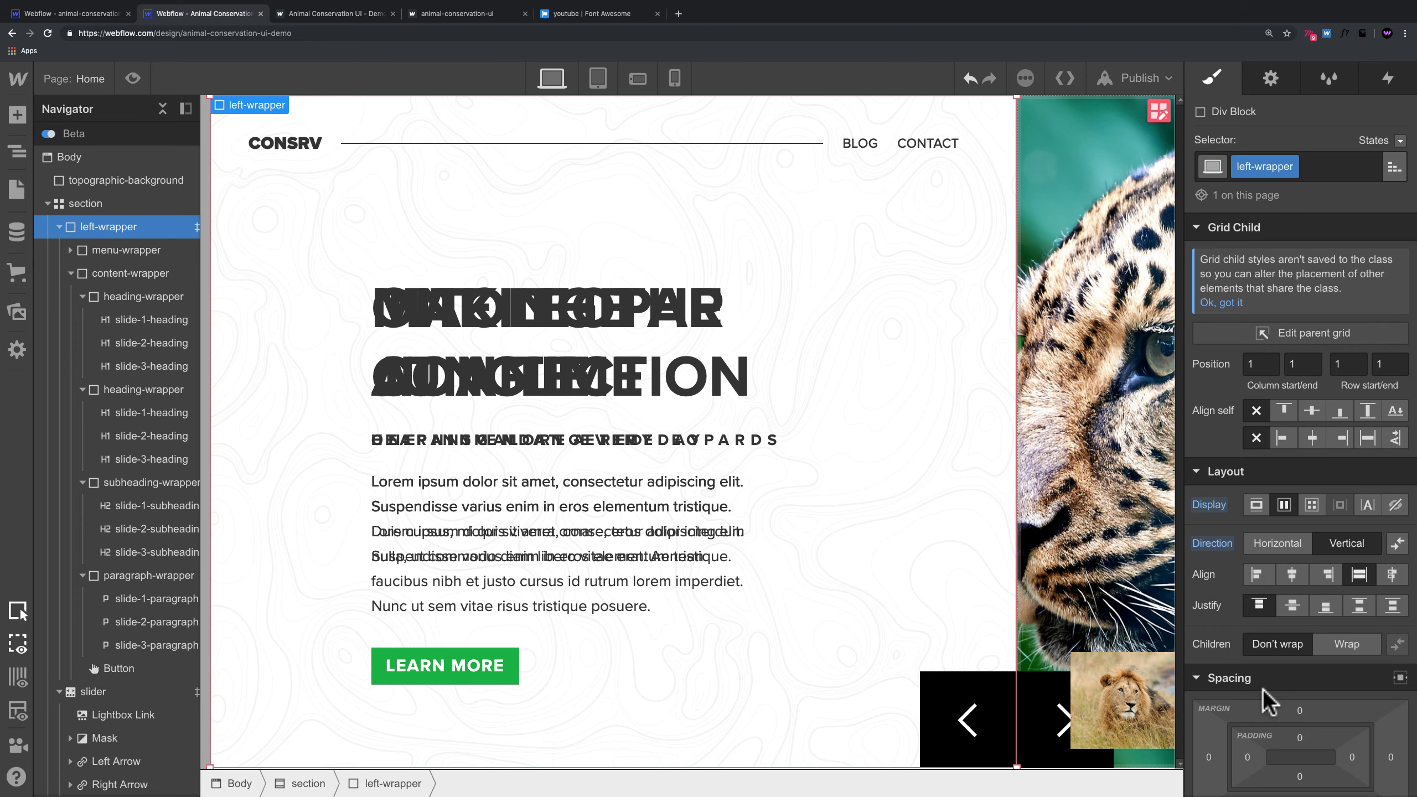
scroll(1289, 605, down, 10)
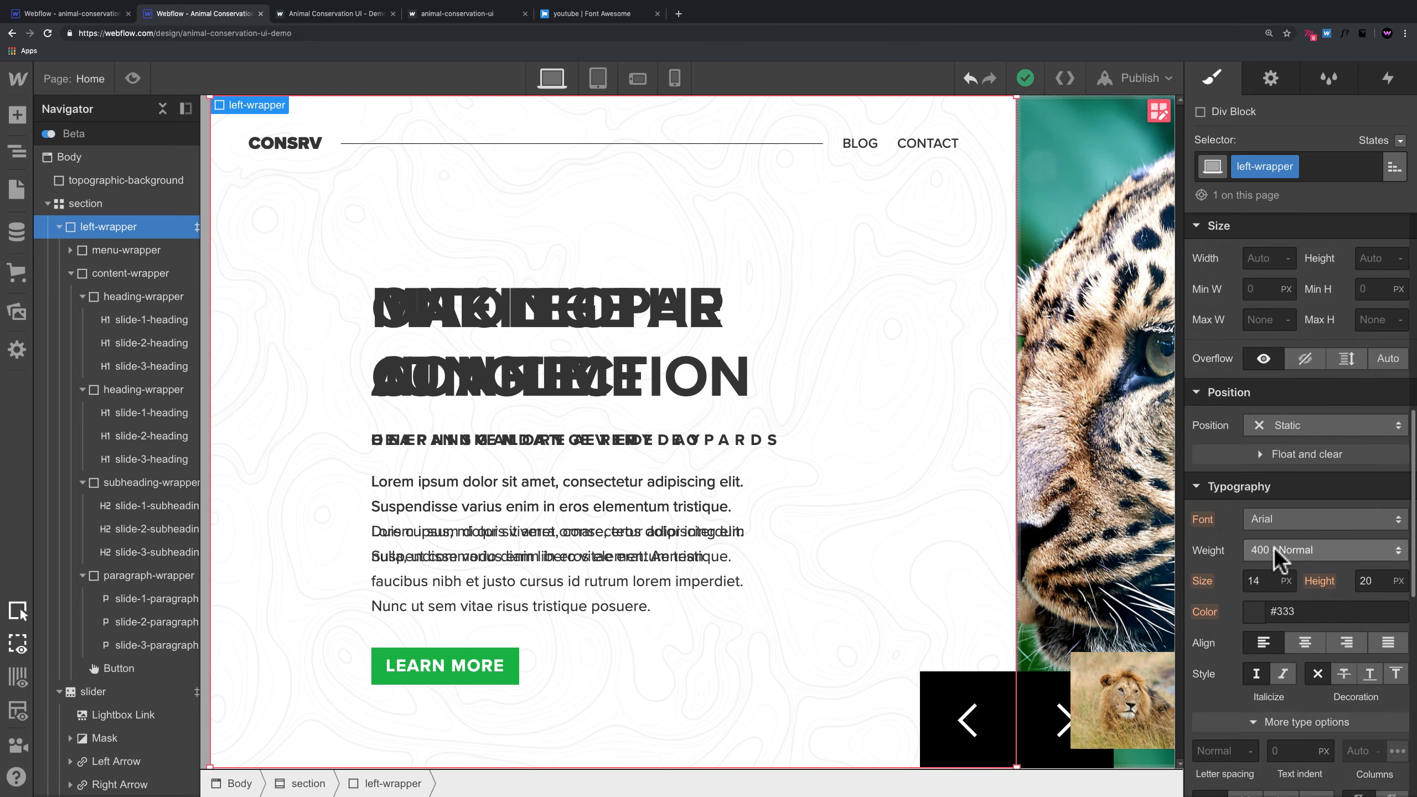
scroll(1277, 558, up, 6)
click(1262, 617)
text(10)
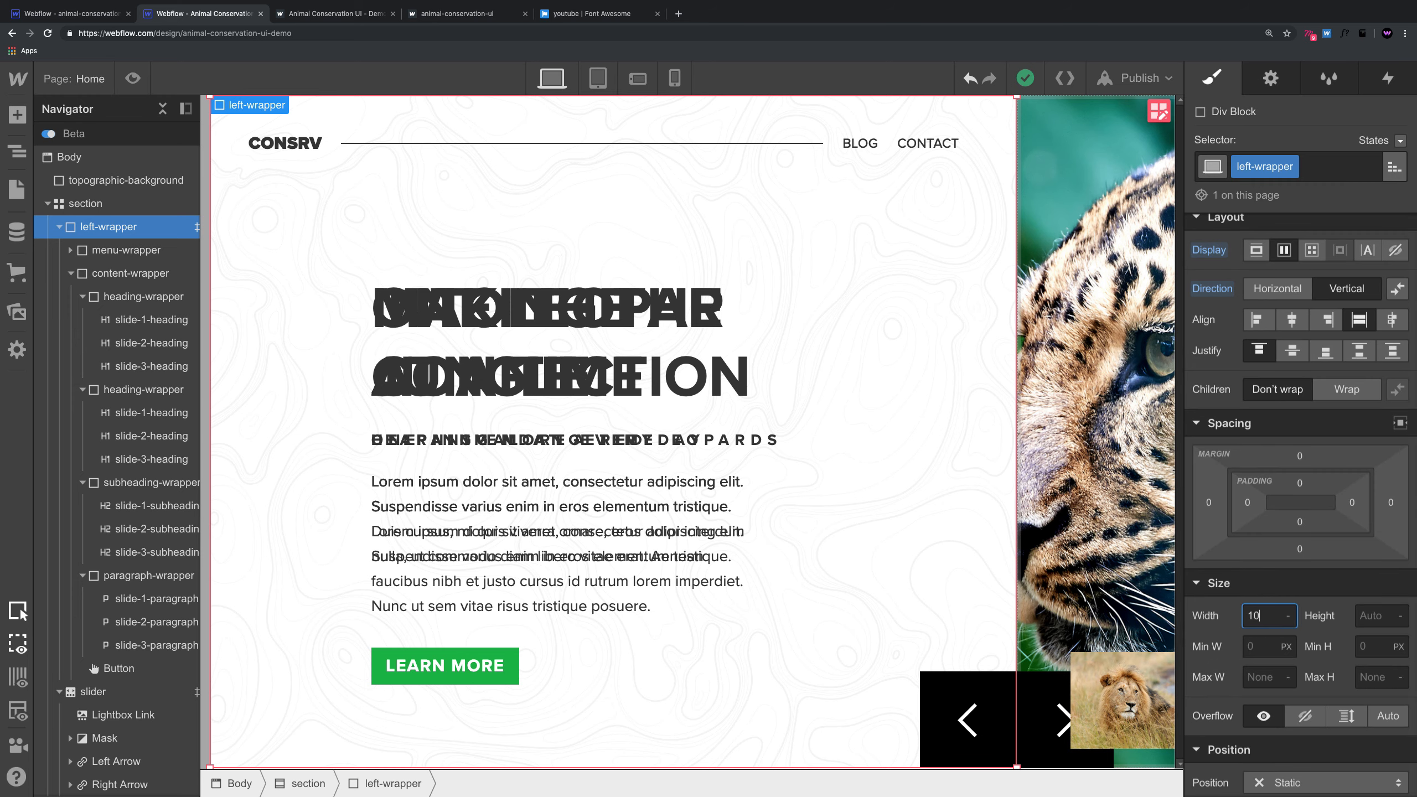
text(0)
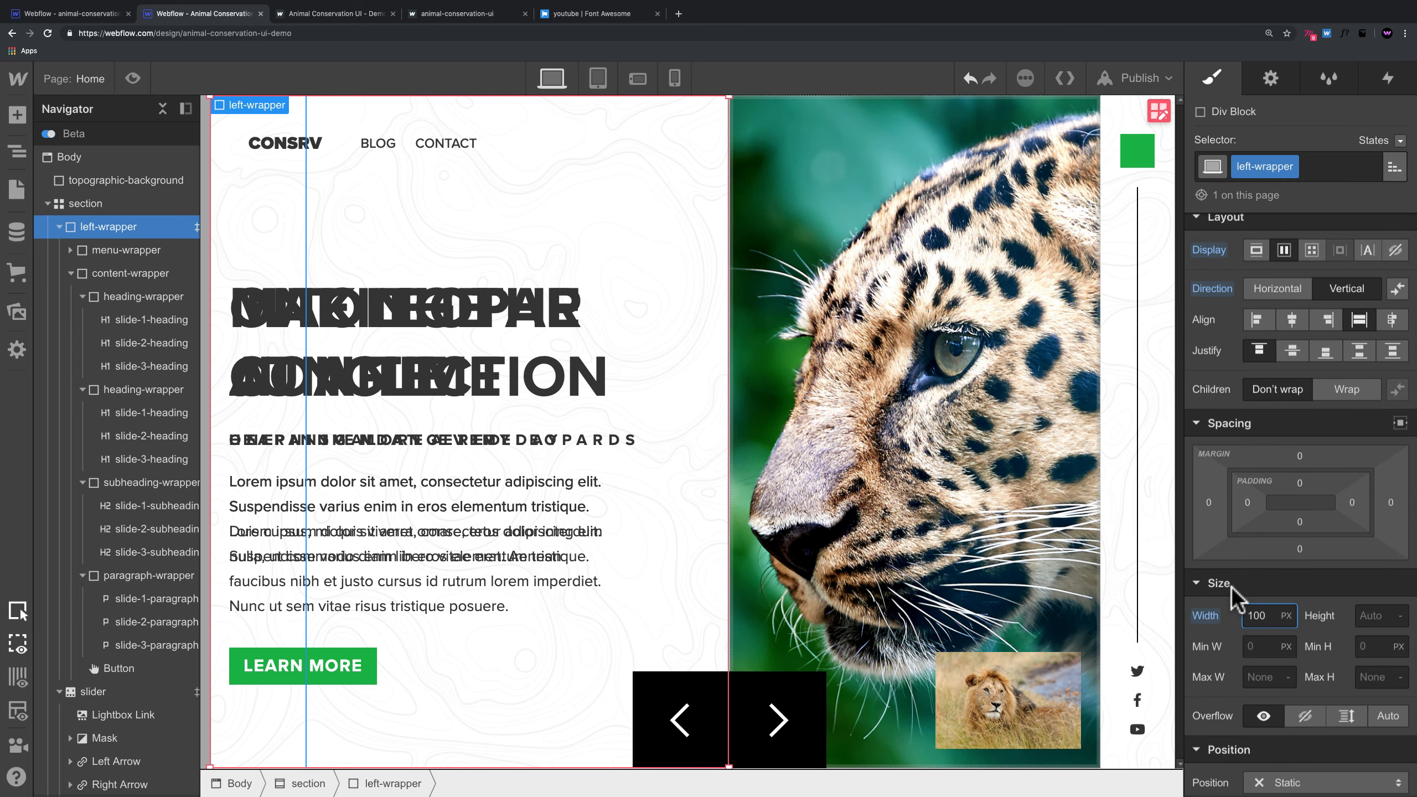
Step: Reselect the Lightbox Link over the slider, switch its positioning to Relative and restore Absolute
click(983, 650)
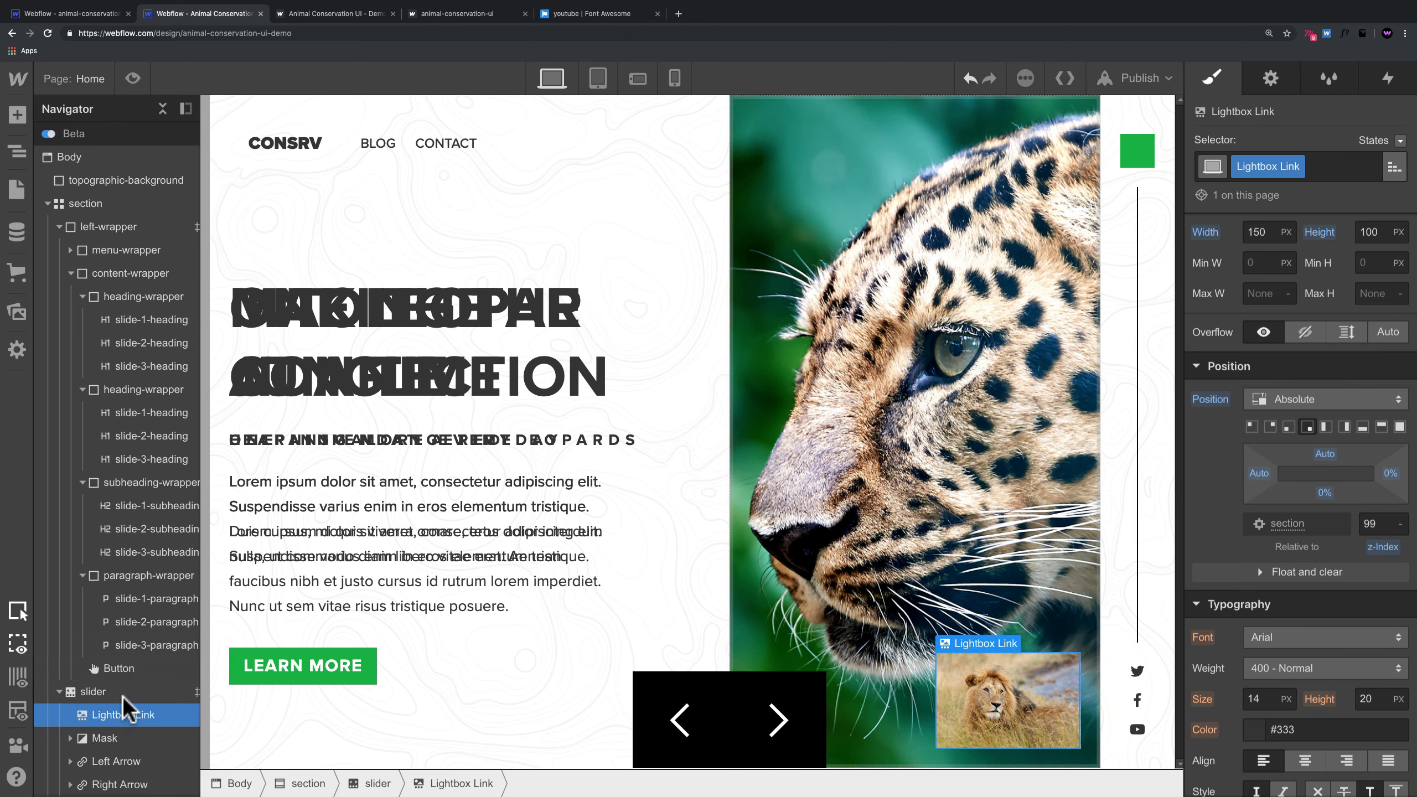
scroll(122, 695, down, 2)
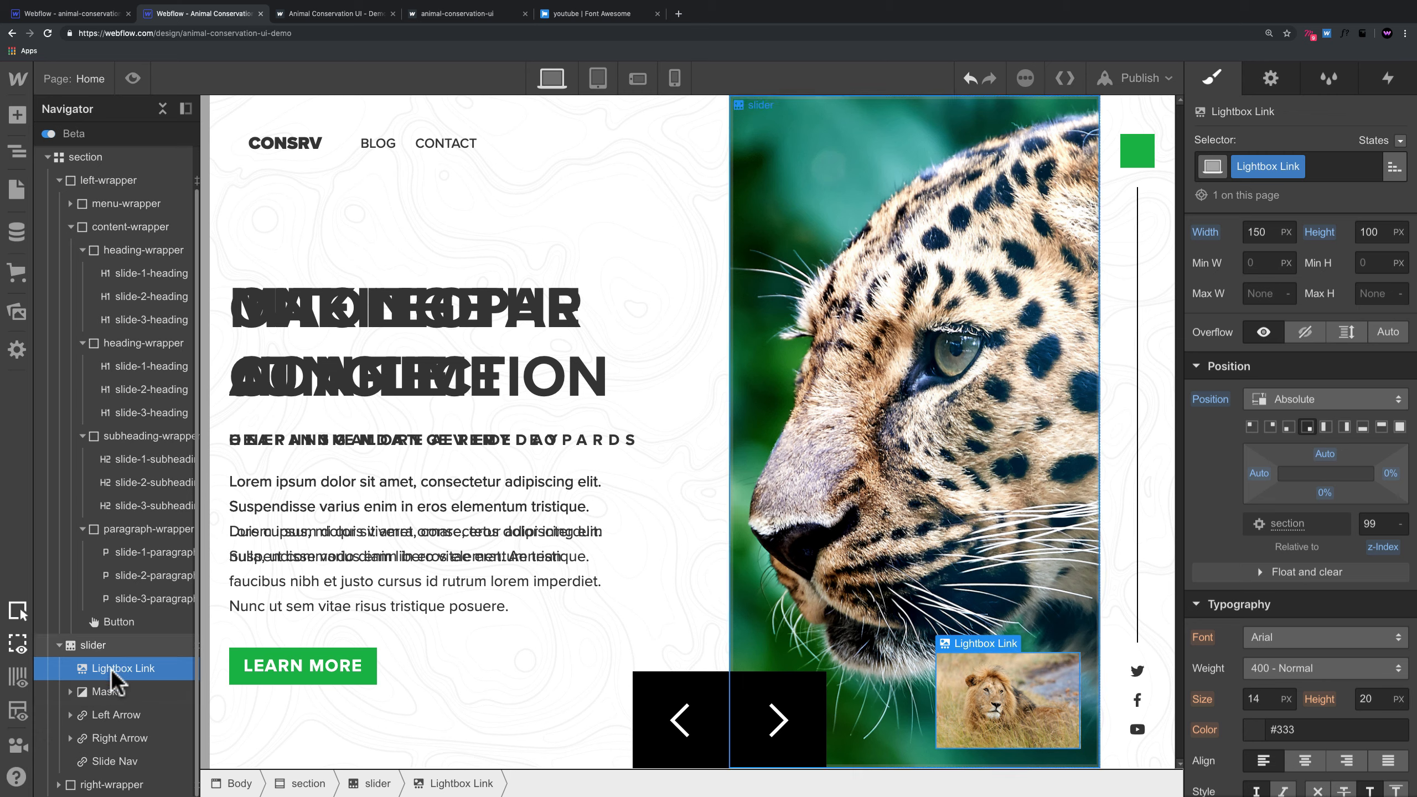
scroll(1389, 639, down, 1)
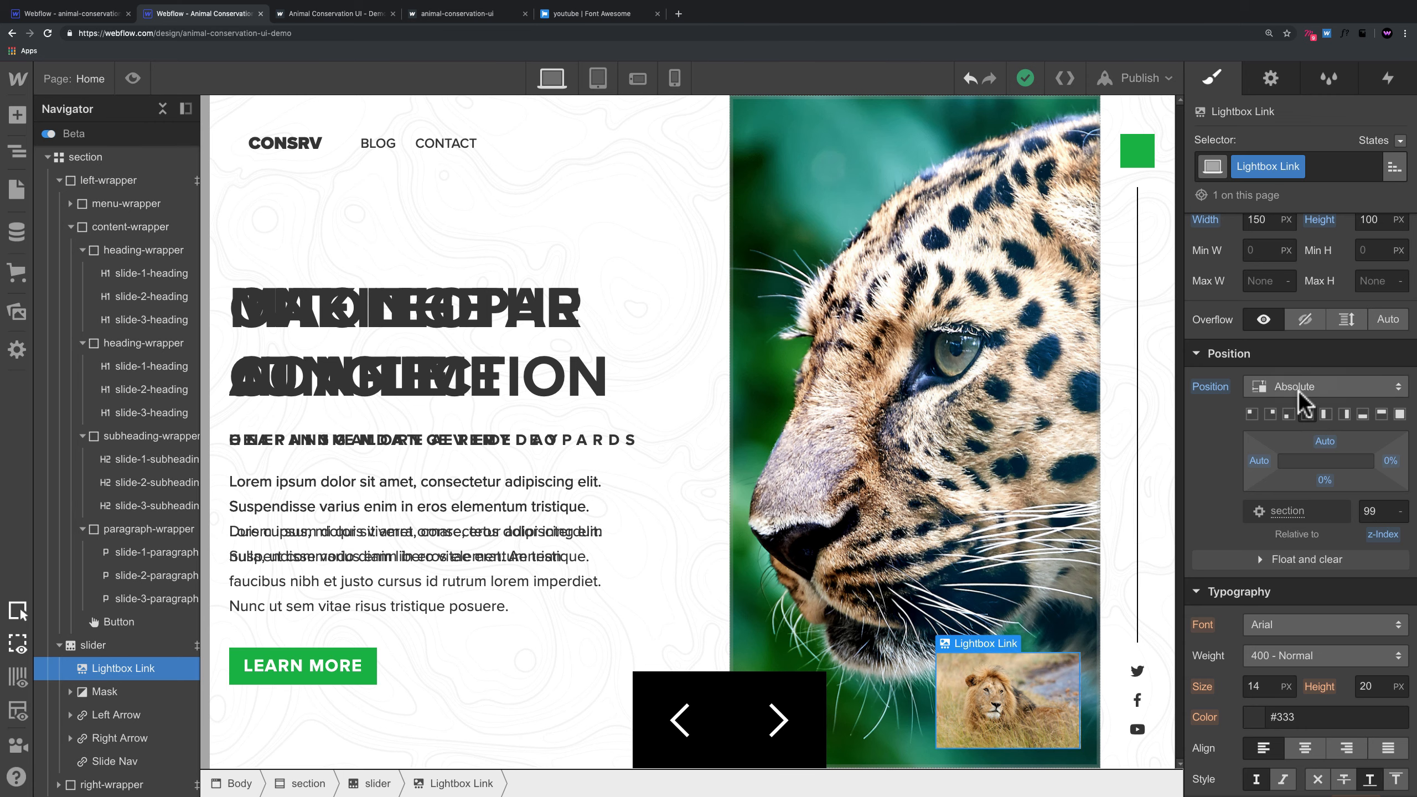
click(1305, 388)
click(1289, 364)
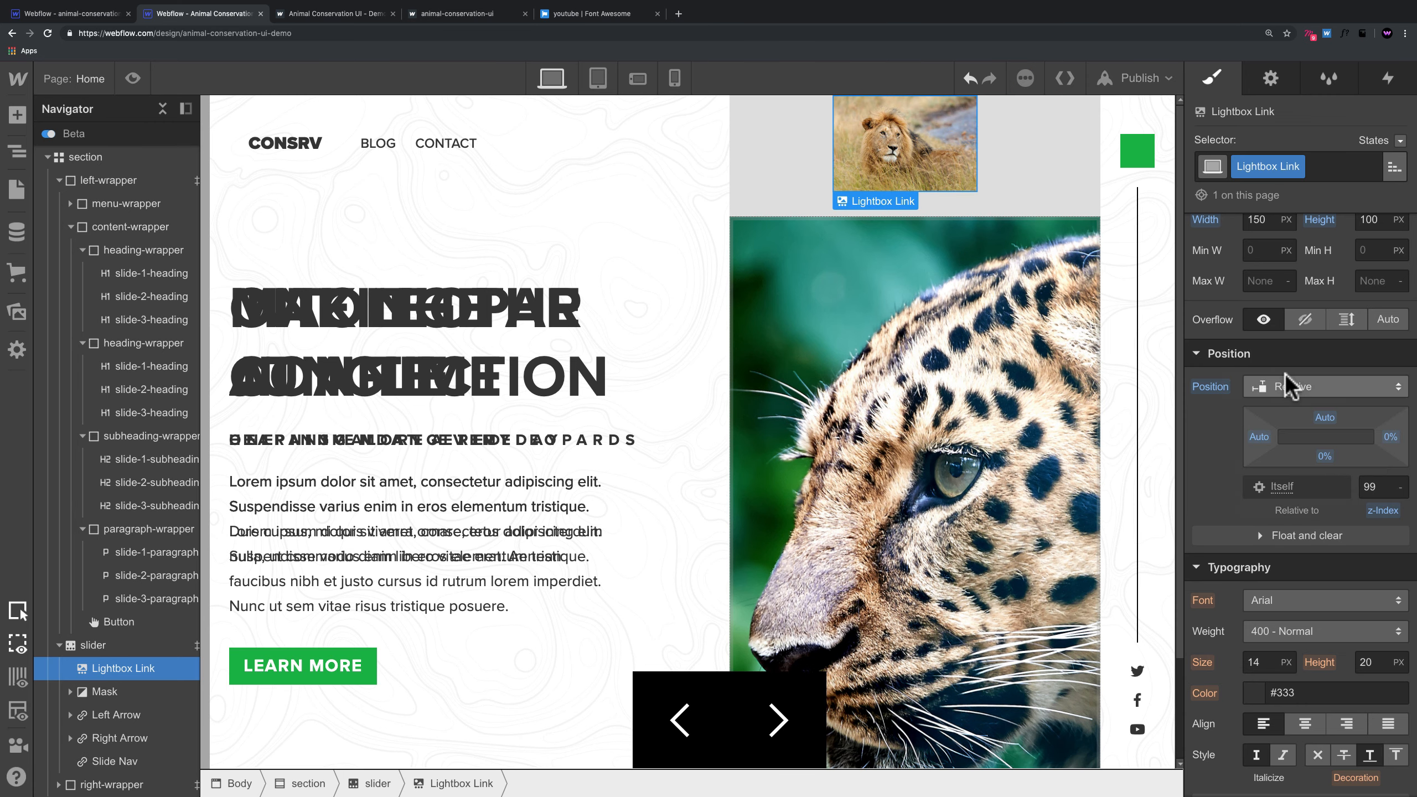
click(1299, 388)
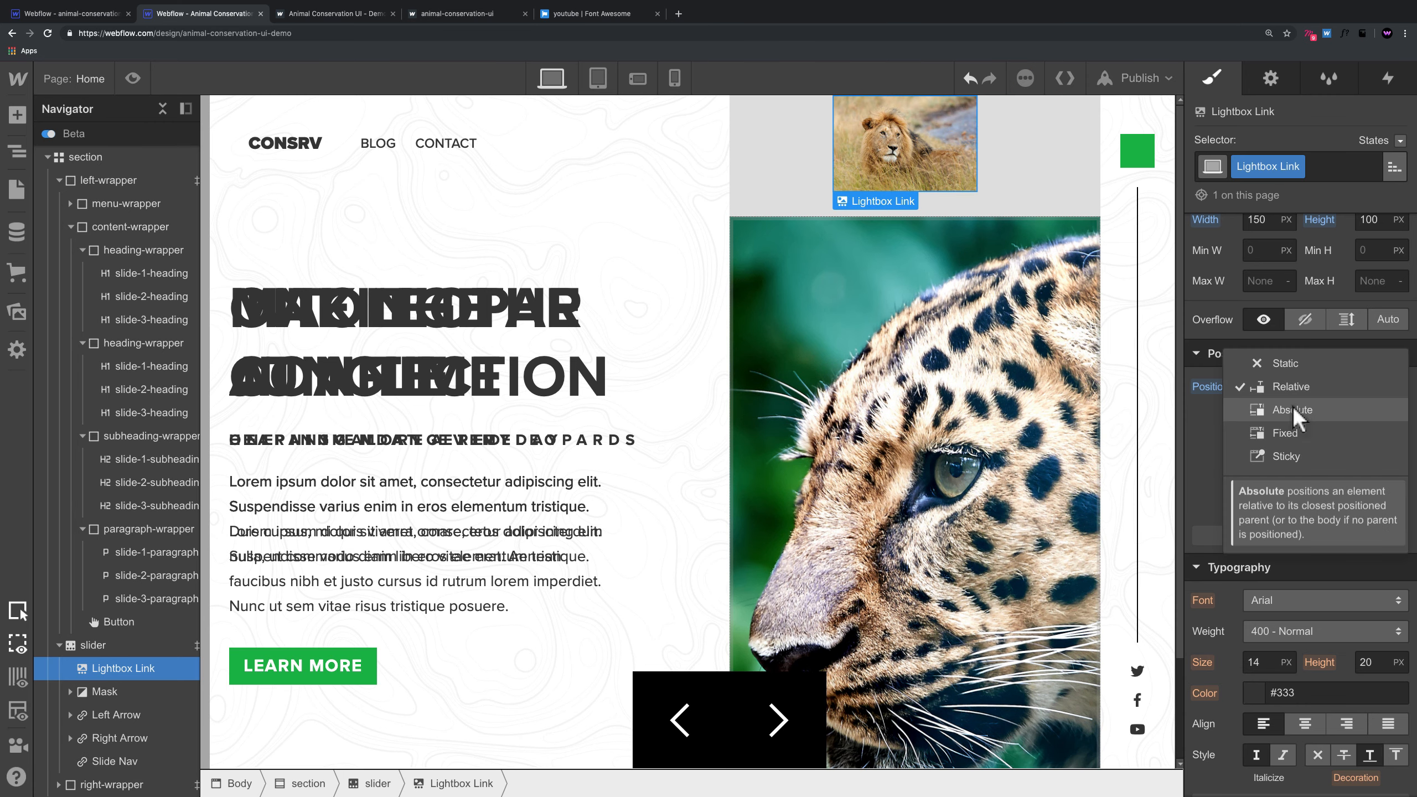
click(1297, 412)
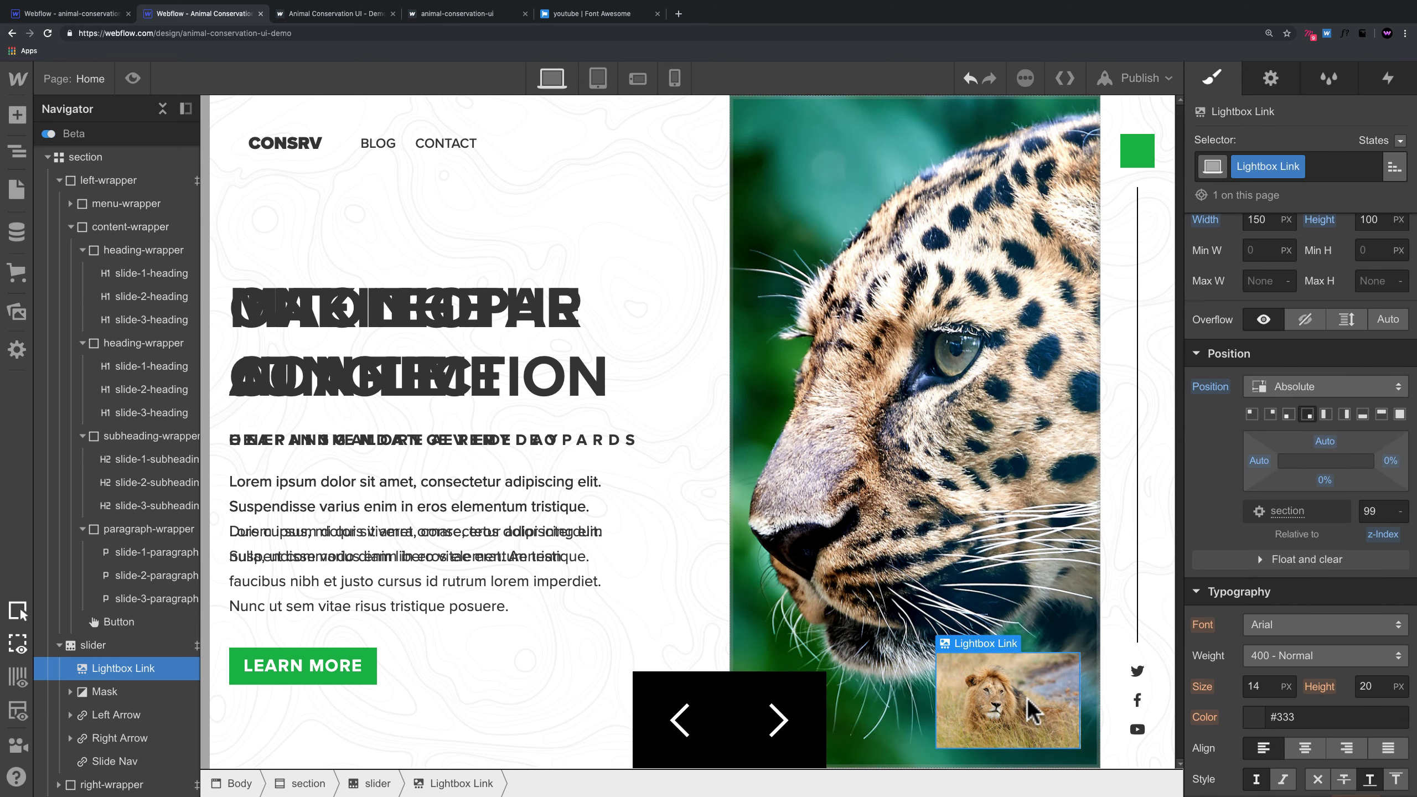
Step: Add a solid Lime Green (#00b33b) color overlay at 60% opacity above the Lightbox Link's lion background image
scroll(1394, 625, down, 8)
click(1394, 623)
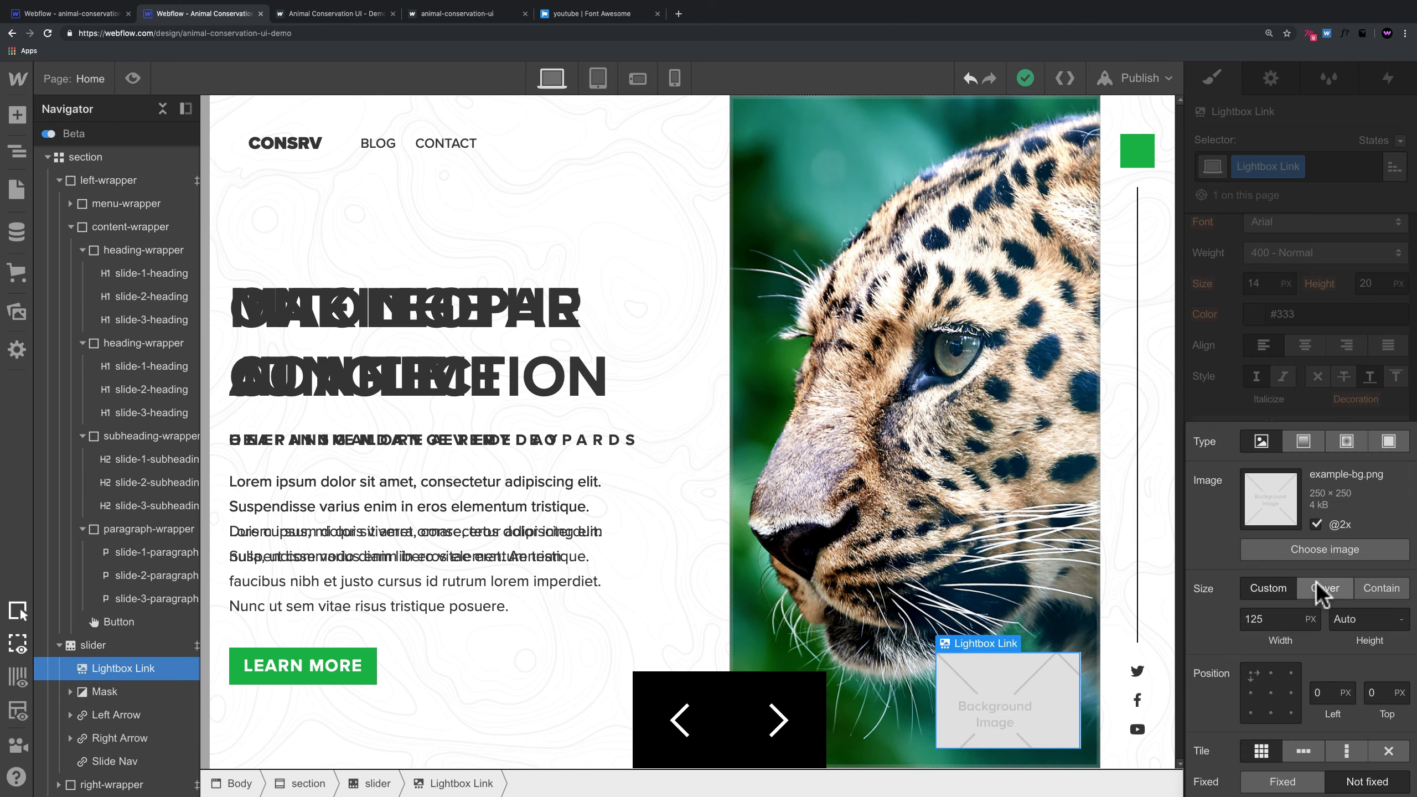
click(1388, 442)
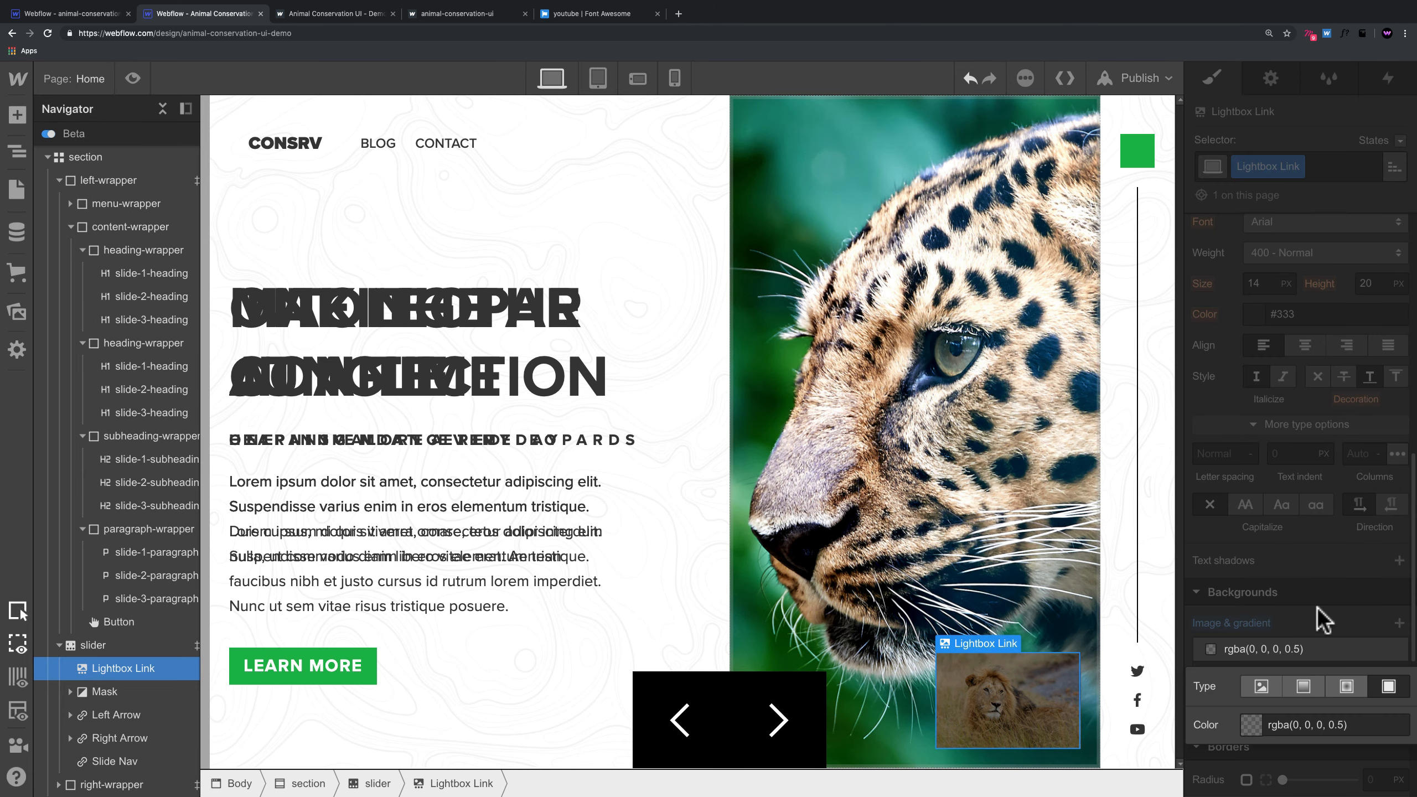
click(1251, 724)
click(1286, 782)
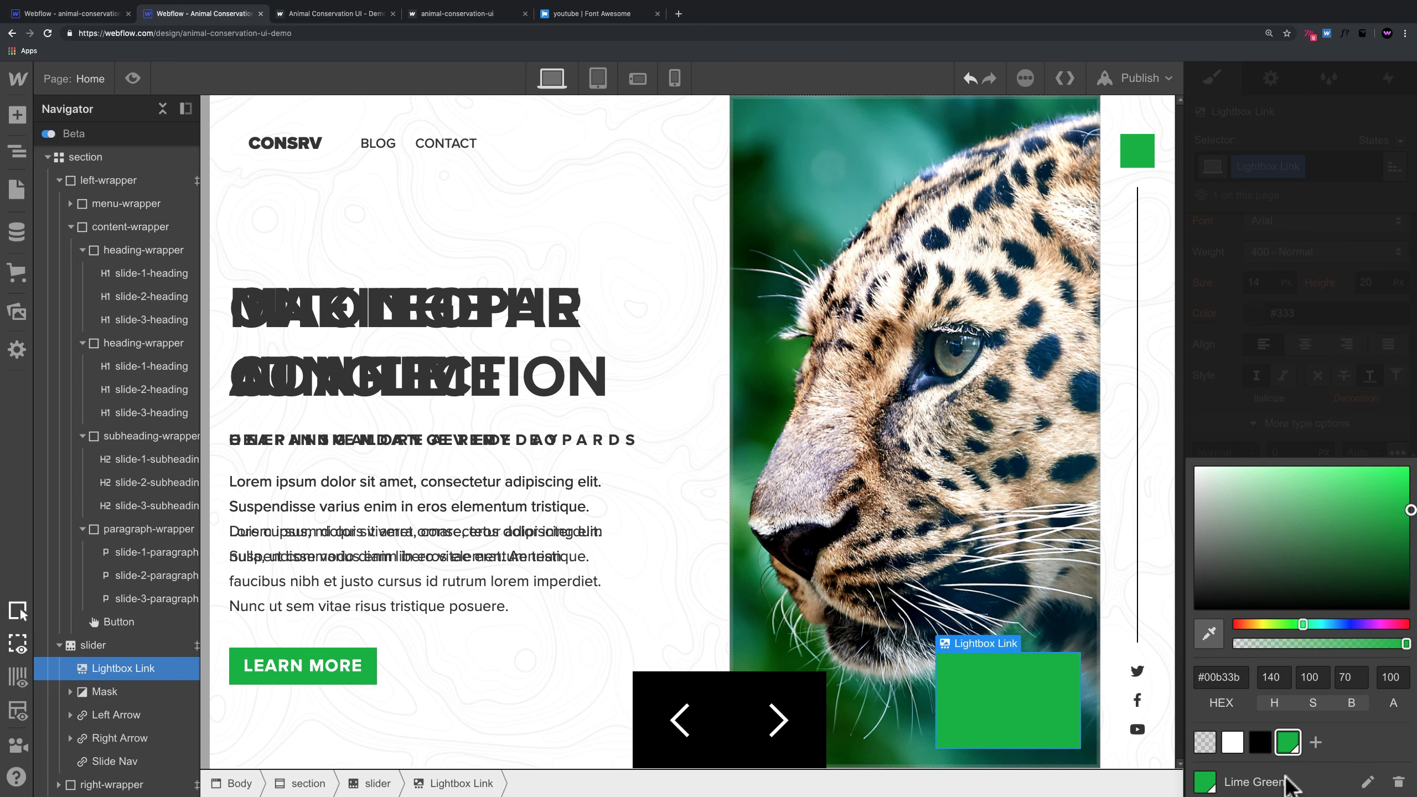
key(super+a)
text(60)
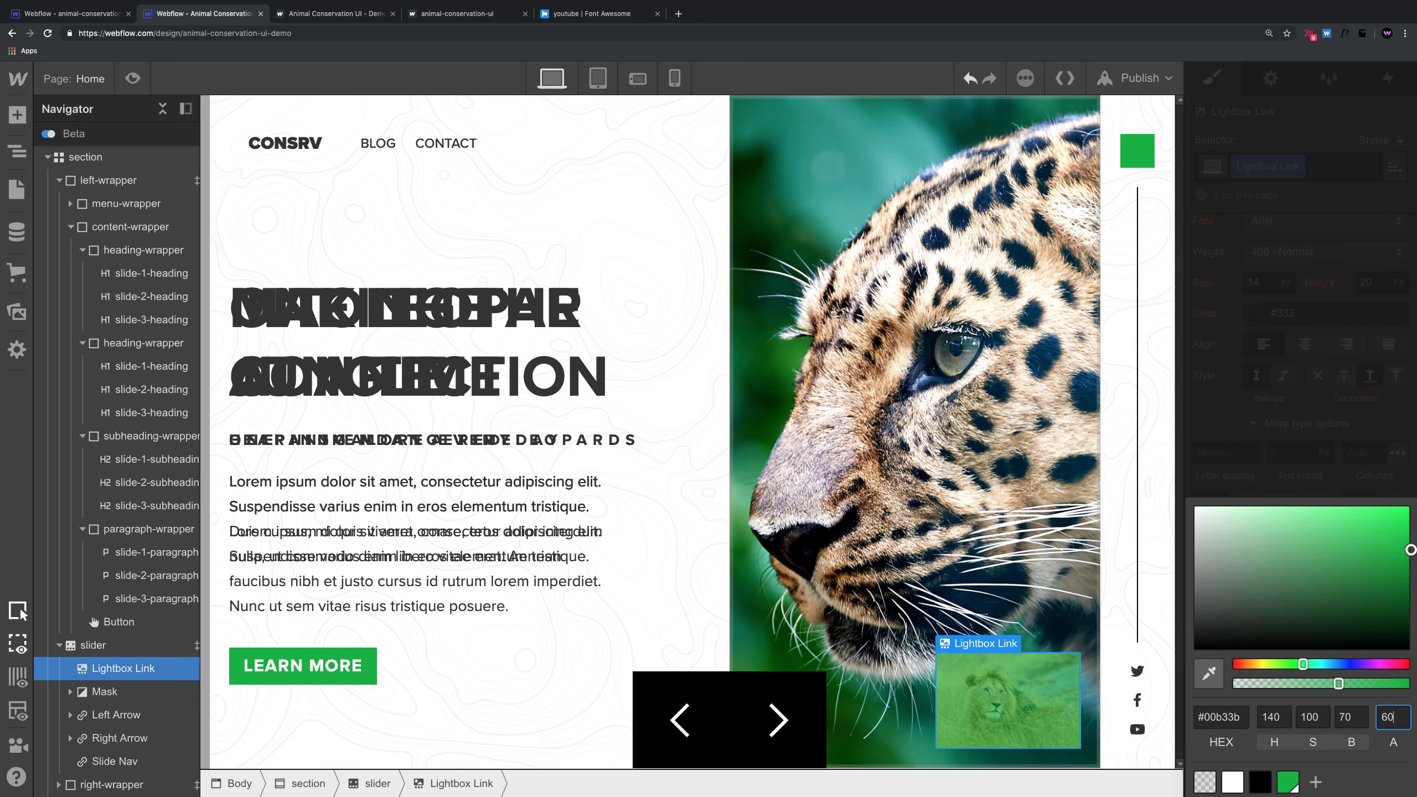
click(1337, 464)
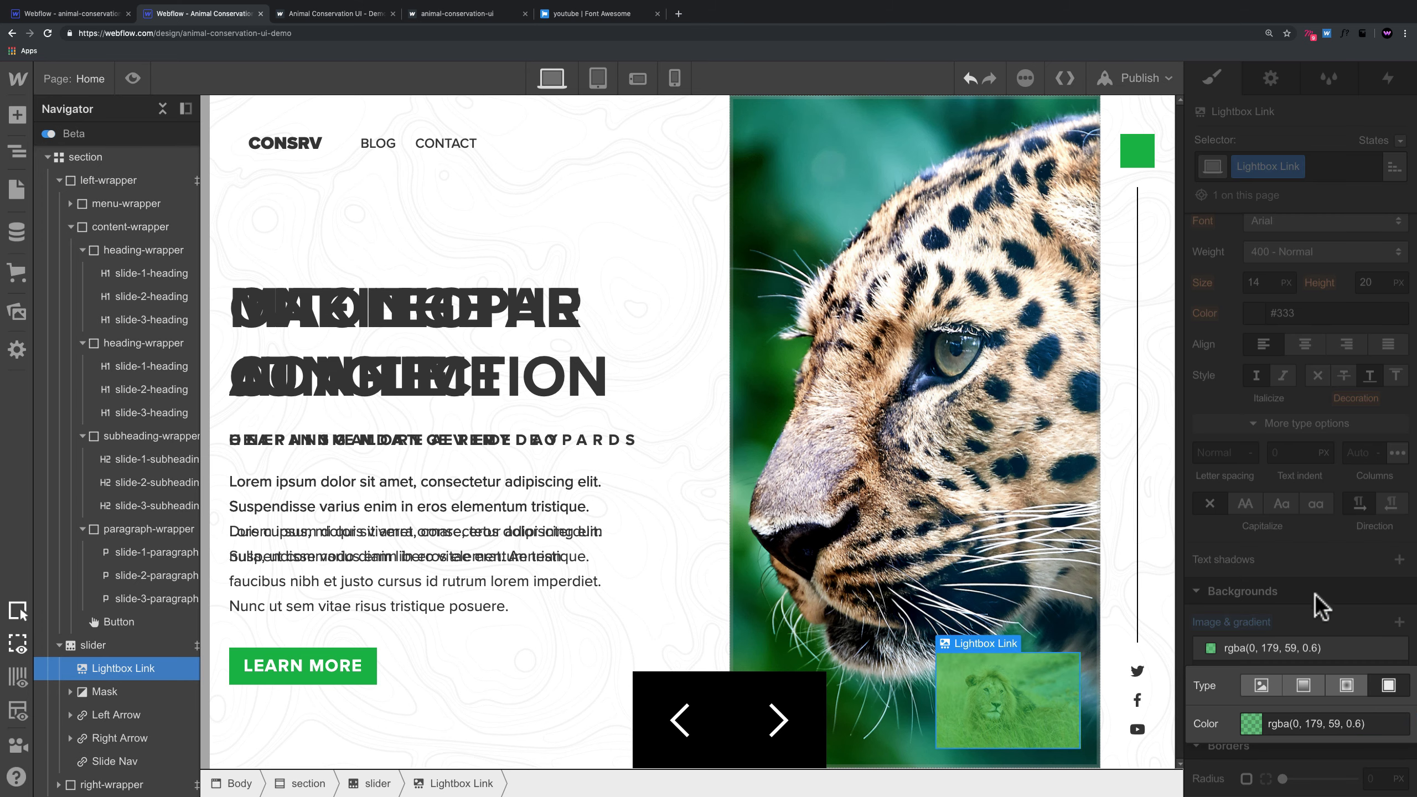
click(1323, 605)
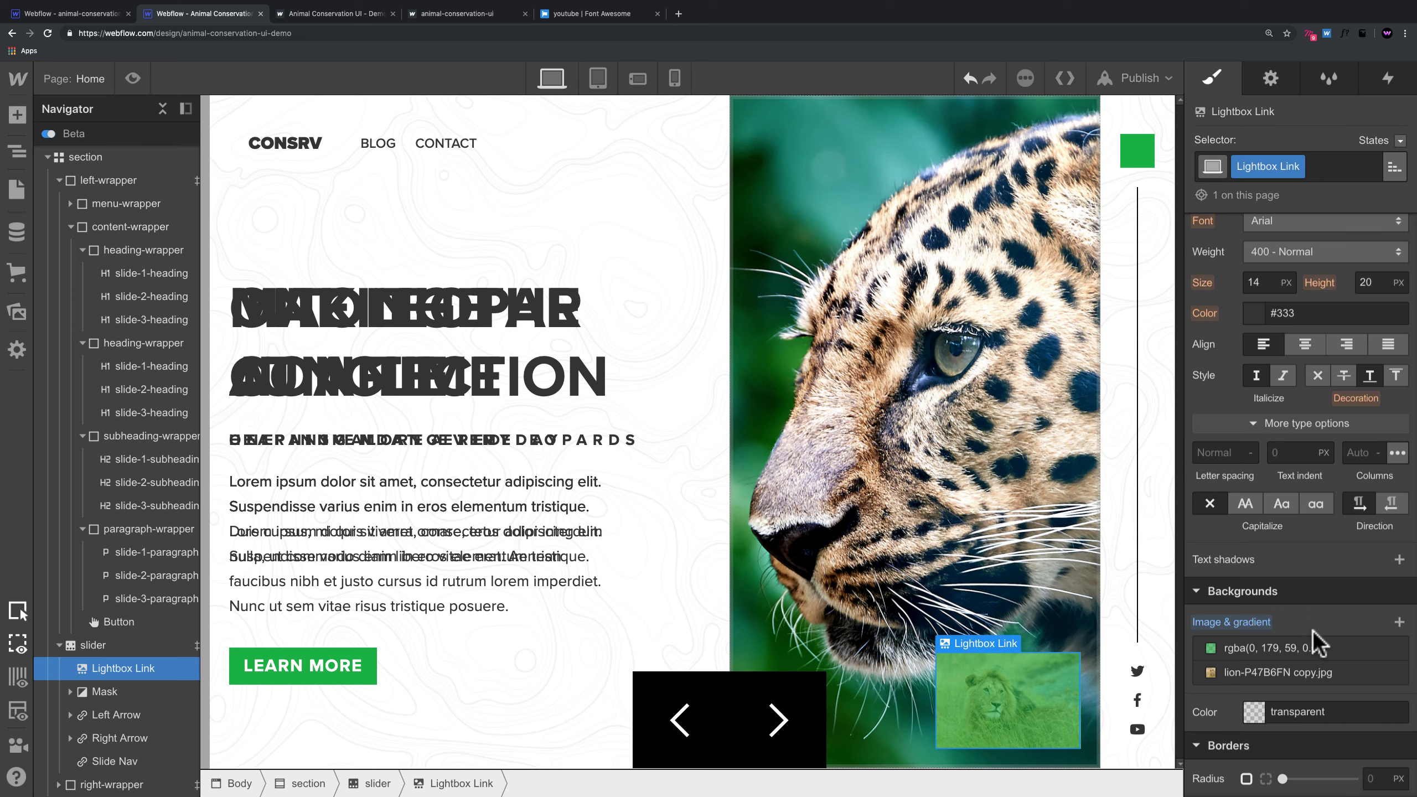
Step: Add play.svg as another background image layer on the Lightbox Link, sized to Cover and positioned at the center
click(1398, 620)
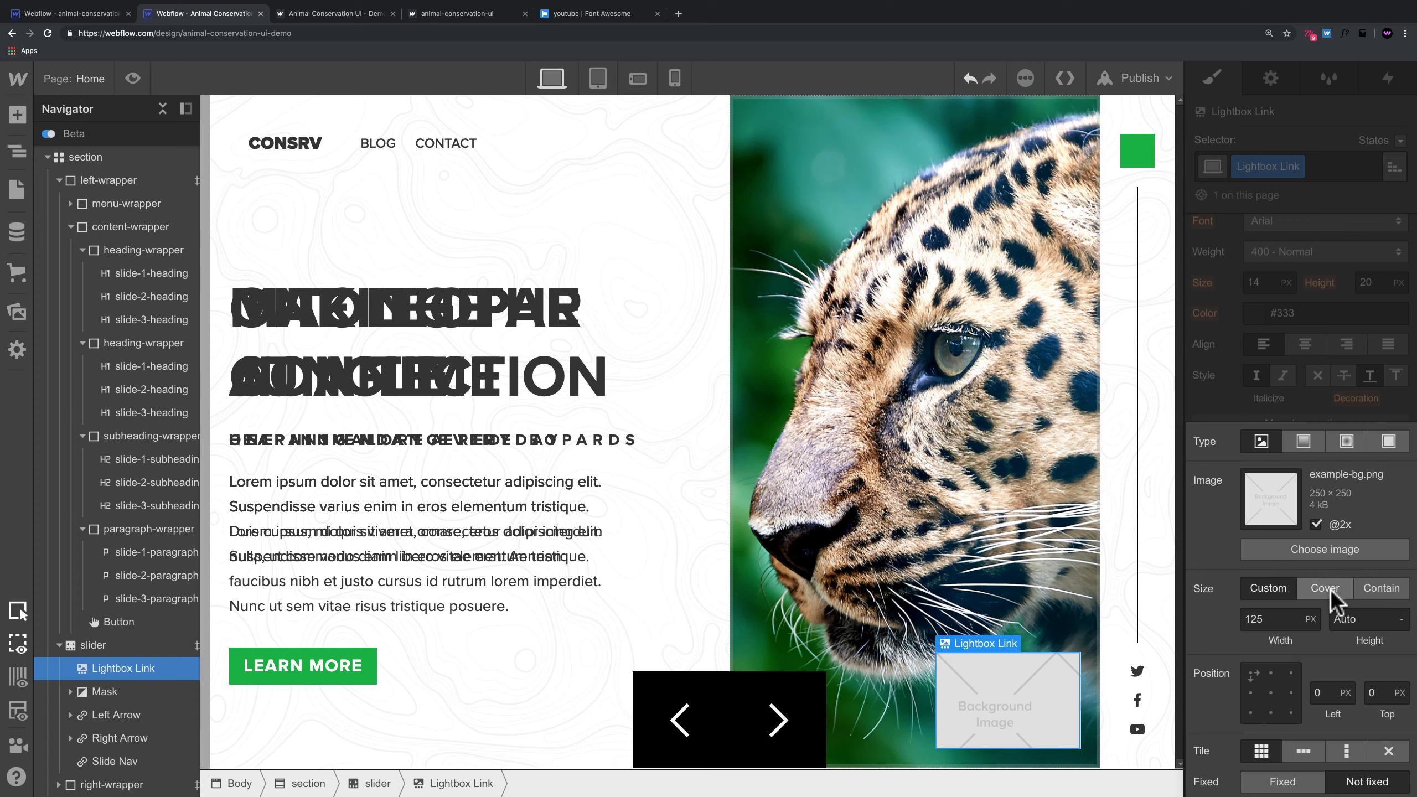
click(1330, 554)
click(154, 328)
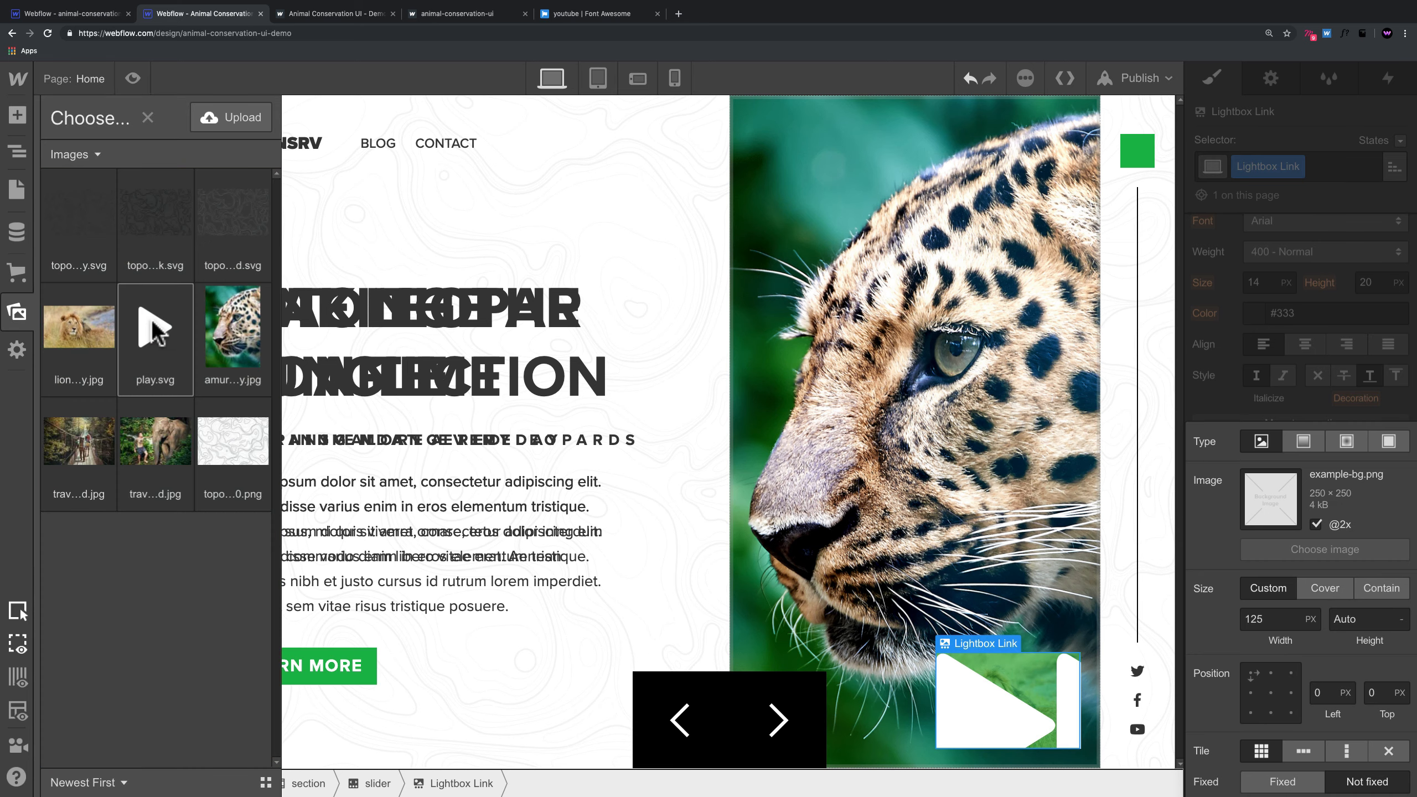
click(1323, 592)
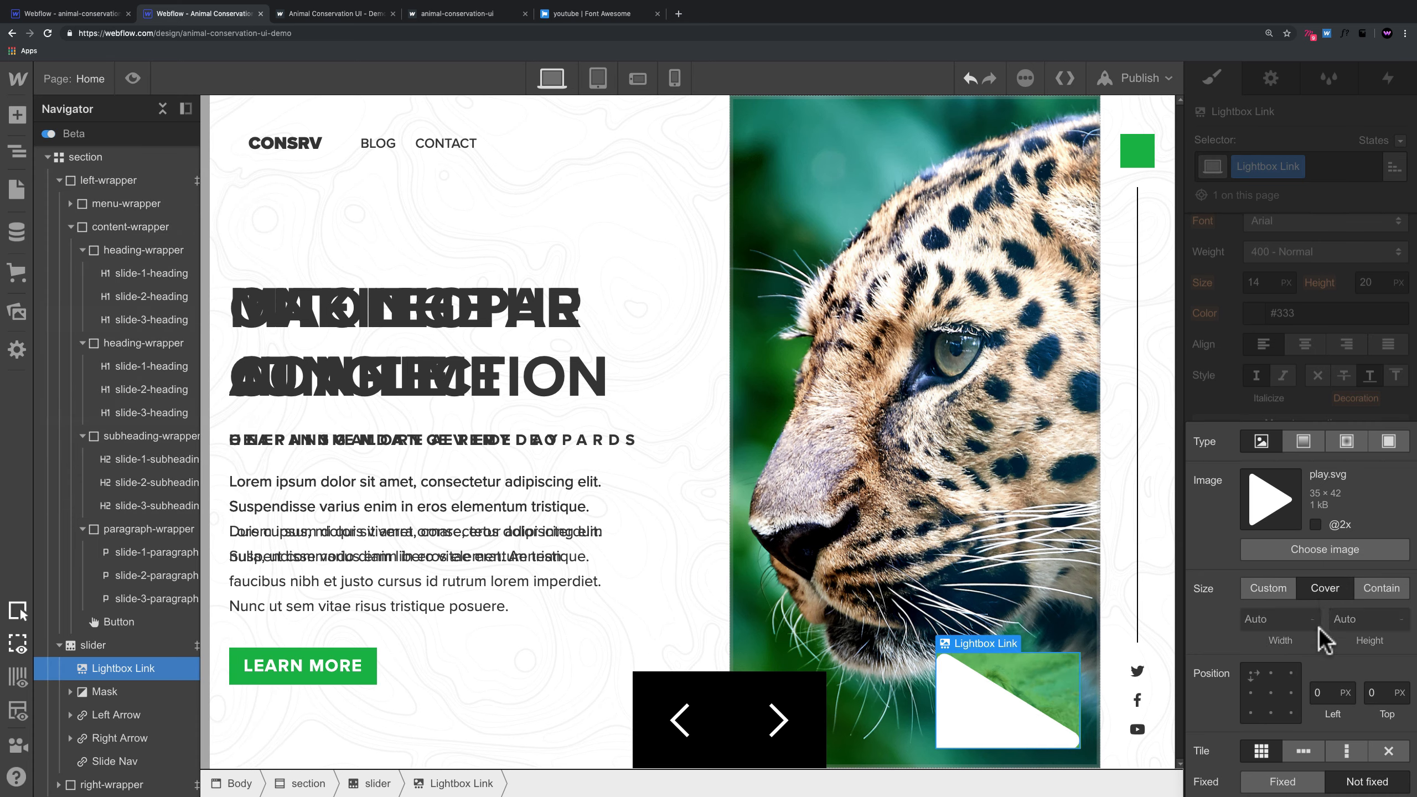
click(1270, 693)
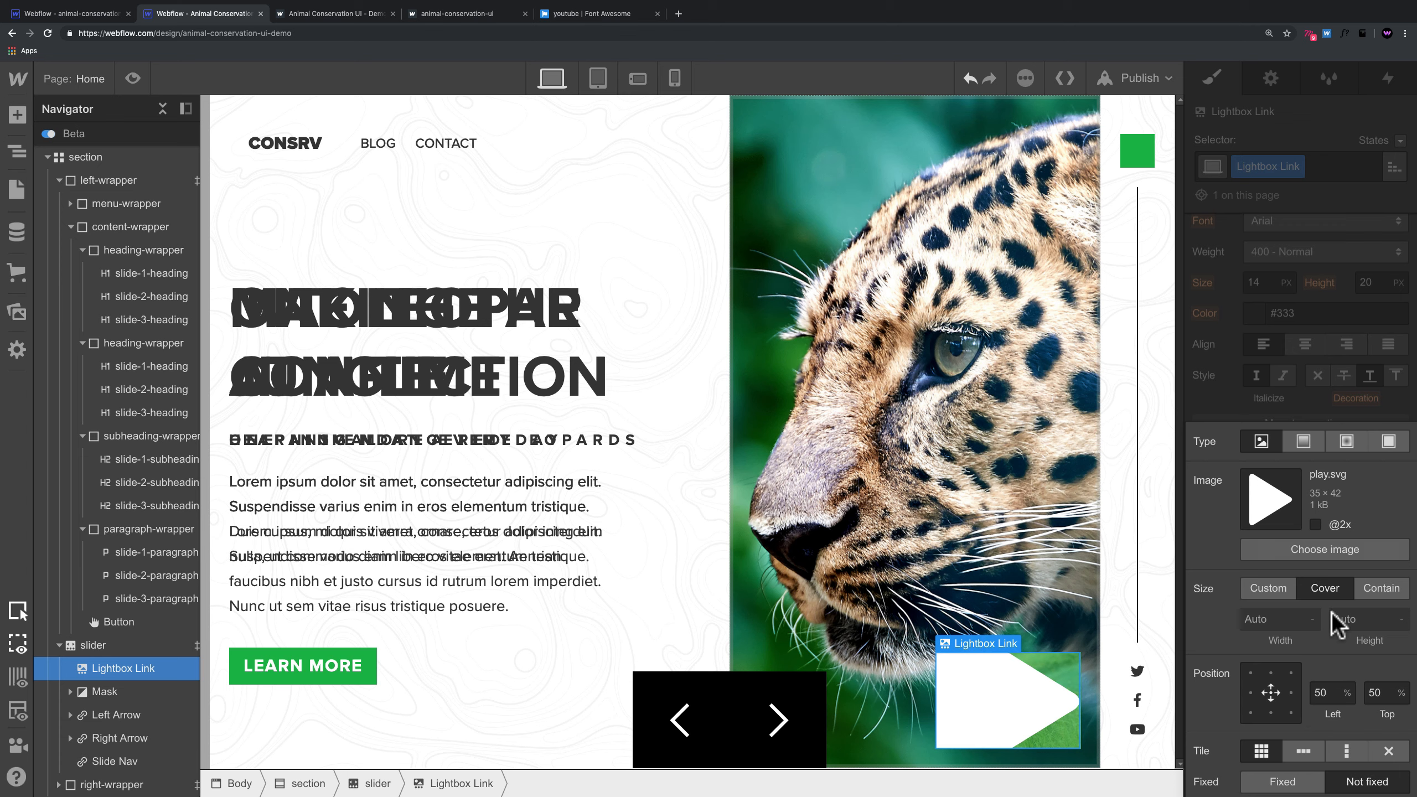
Step: Give the play.svg background a custom size of 35 by 35 px without tiling, and preview the page briefly
click(1277, 619)
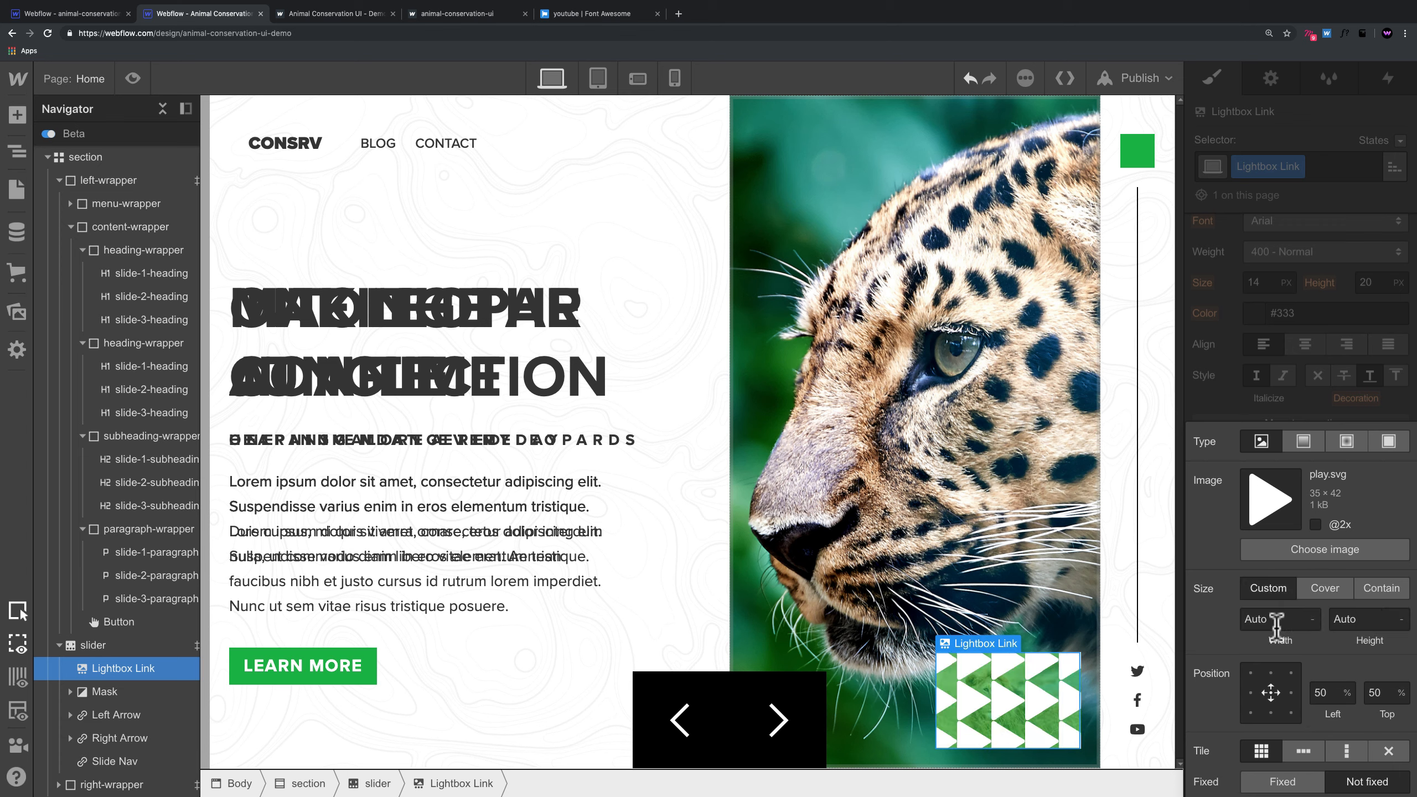
key(super+a)
text(50)
key(Tab)
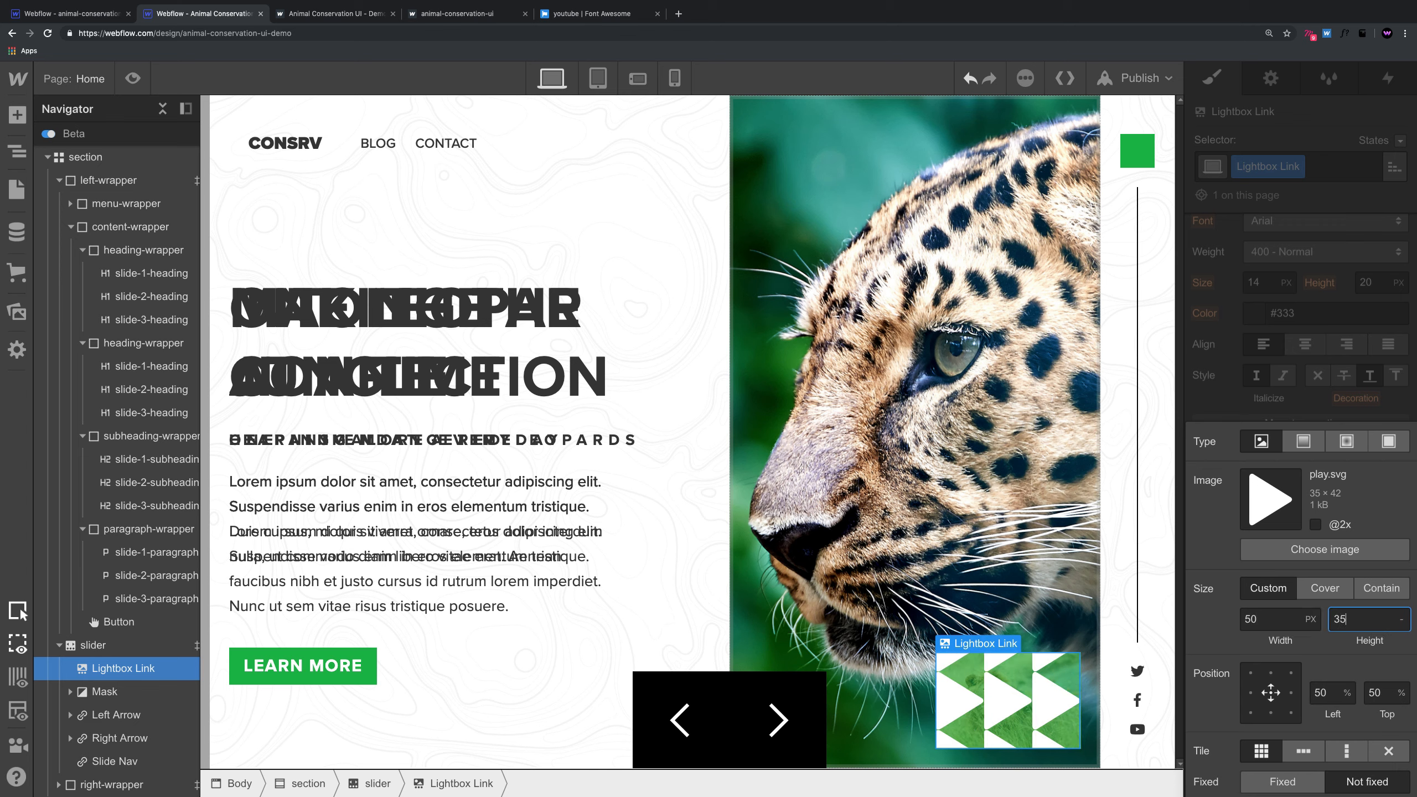
click(1285, 621)
text(35)
key(super+a)
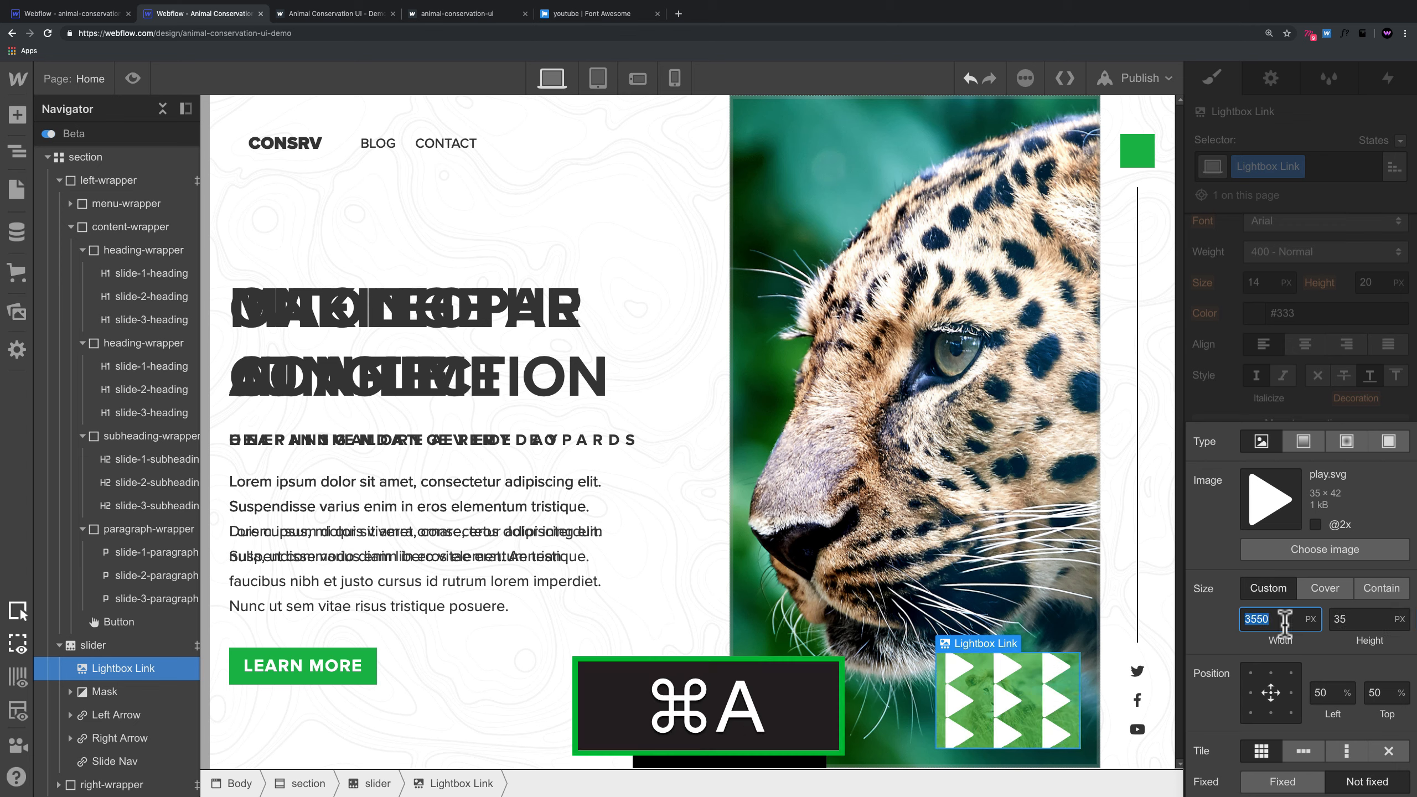
text(35)
click(1389, 751)
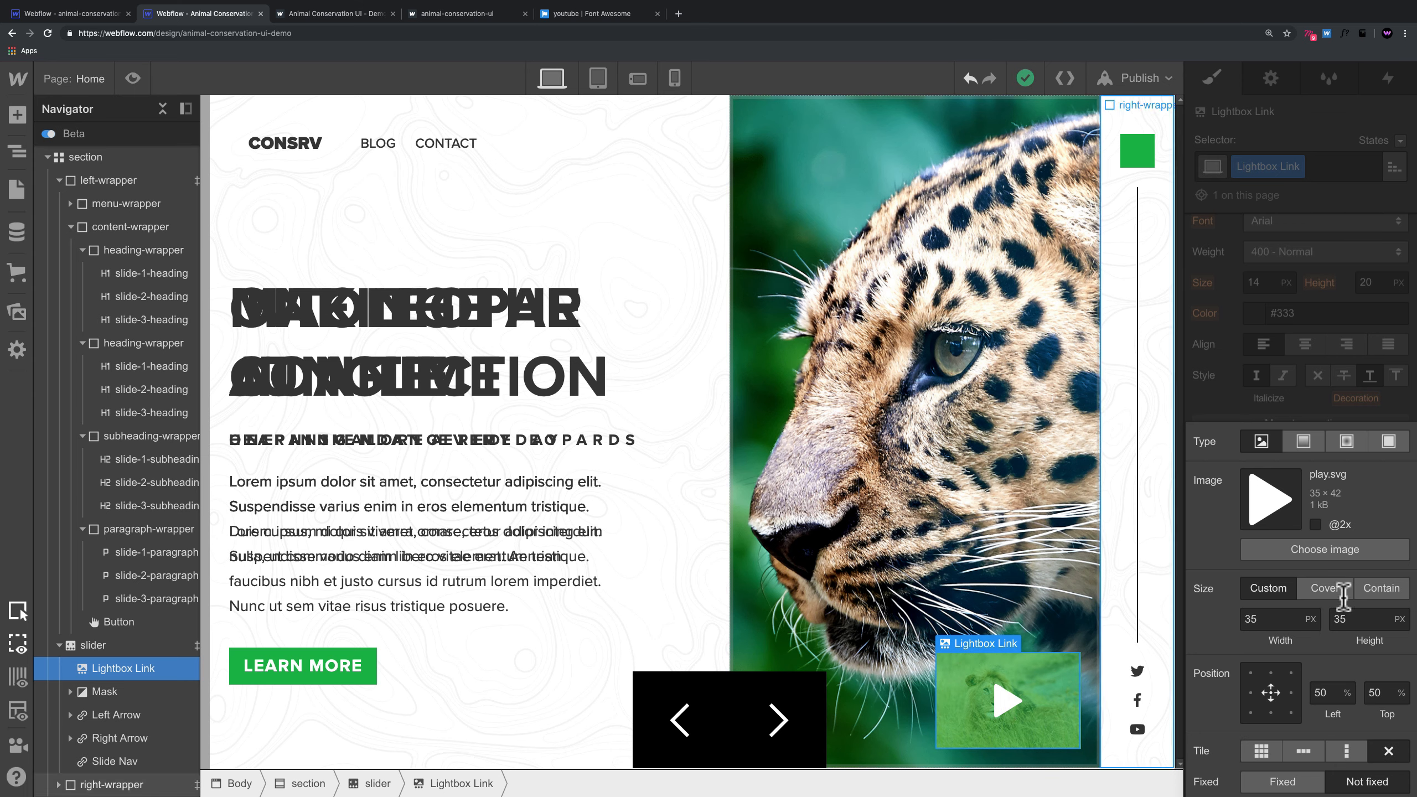
click(1299, 428)
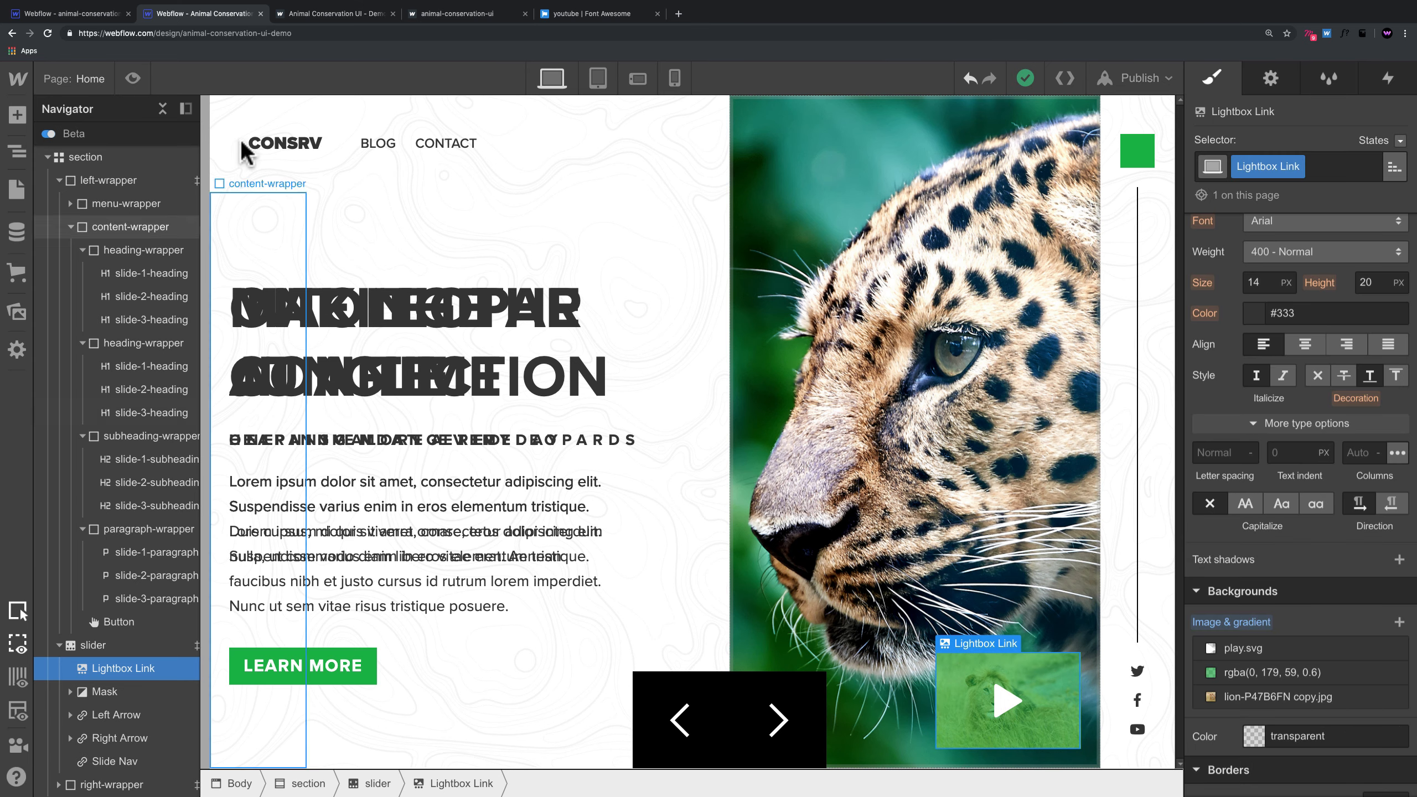
click(132, 78)
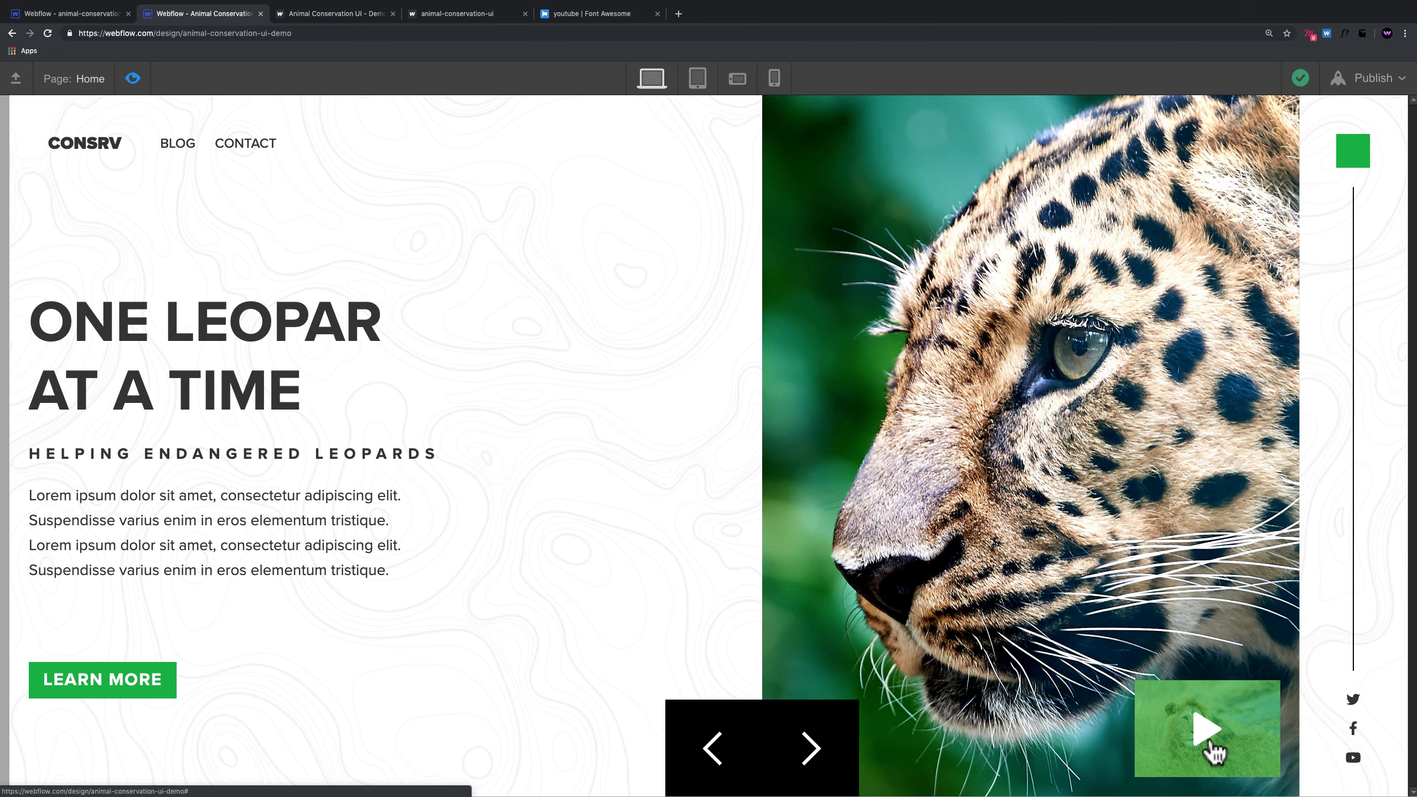
click(131, 77)
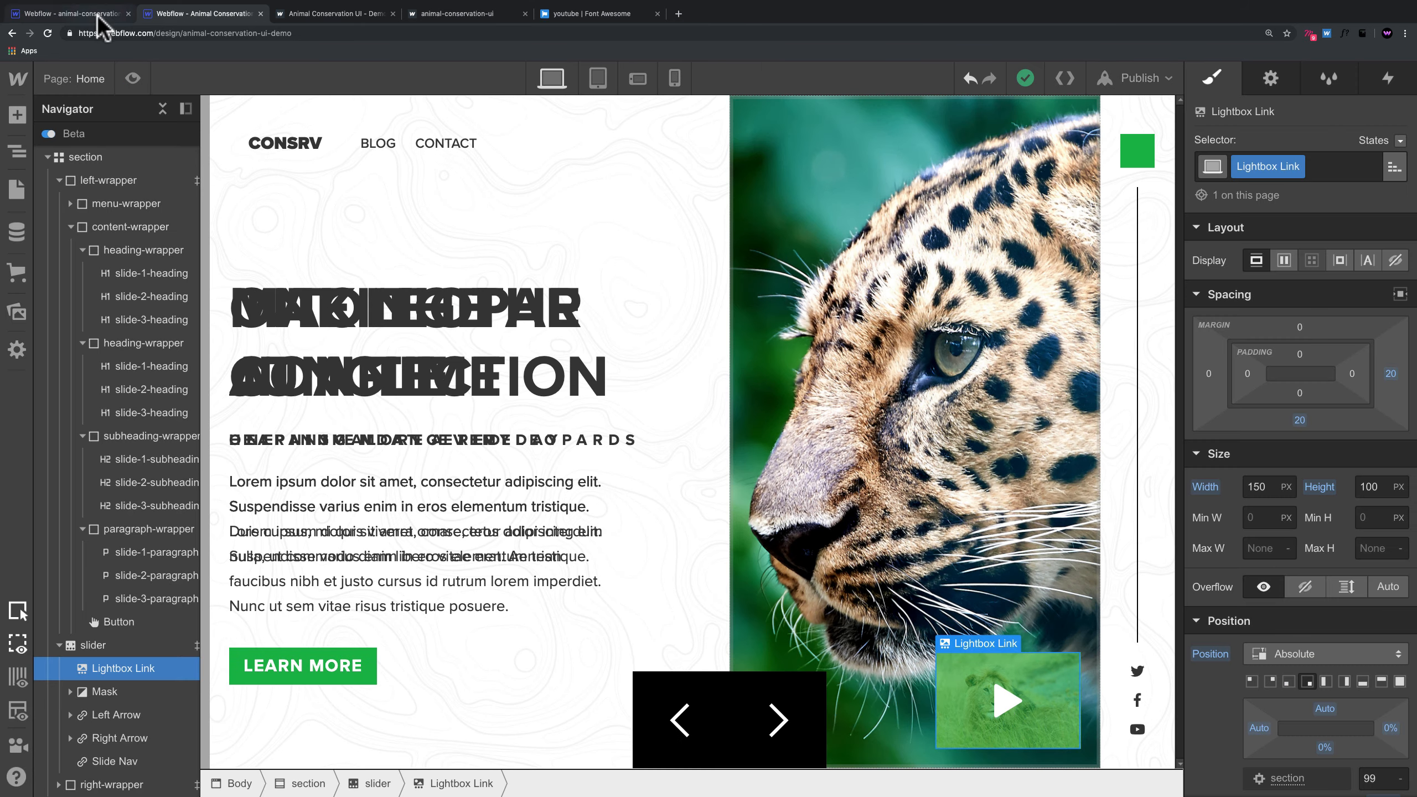
Step: Switch to the original animal-conservation-ui project and copy the YouTube URL from its lightbox-link's video settings
click(98, 14)
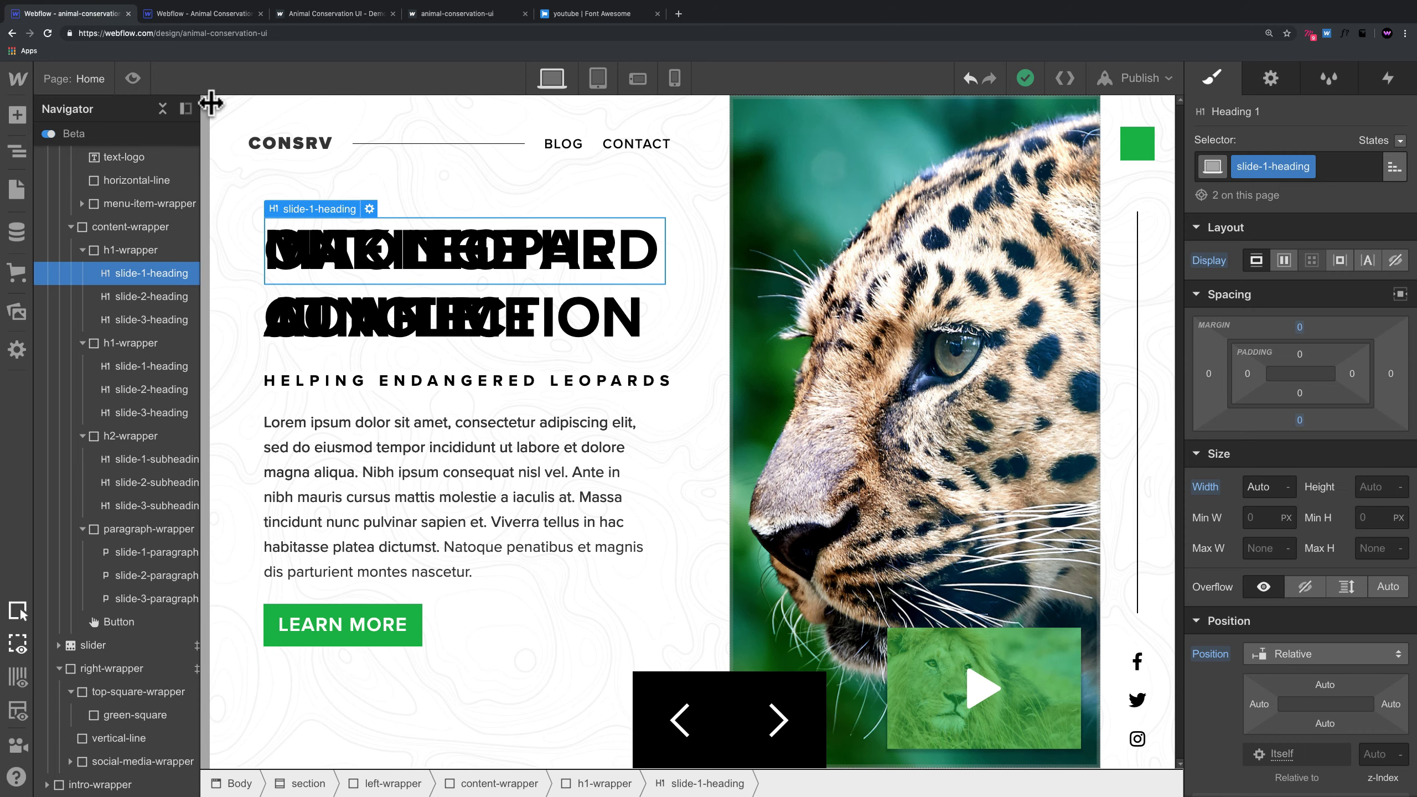
click(1045, 724)
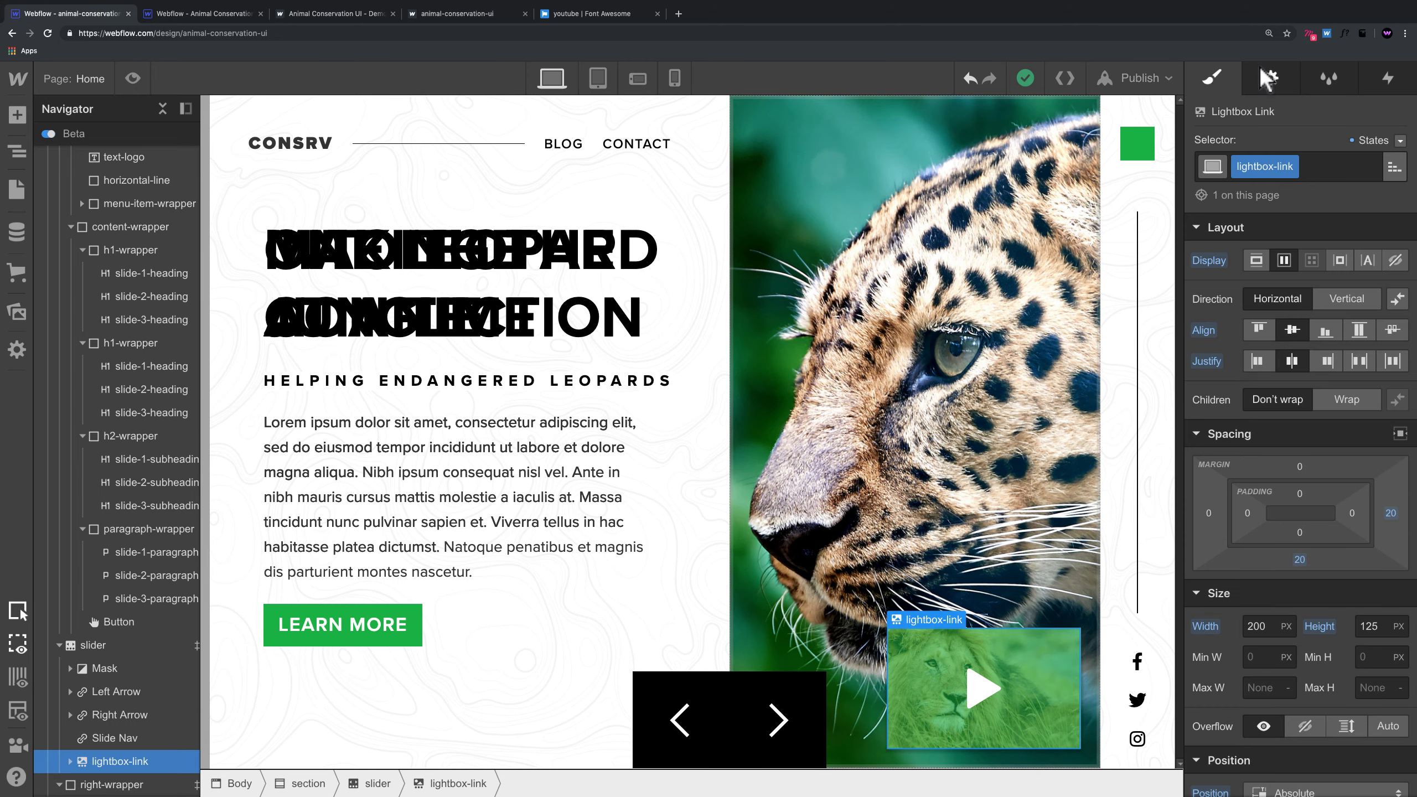
click(1270, 78)
click(1333, 384)
click(1238, 462)
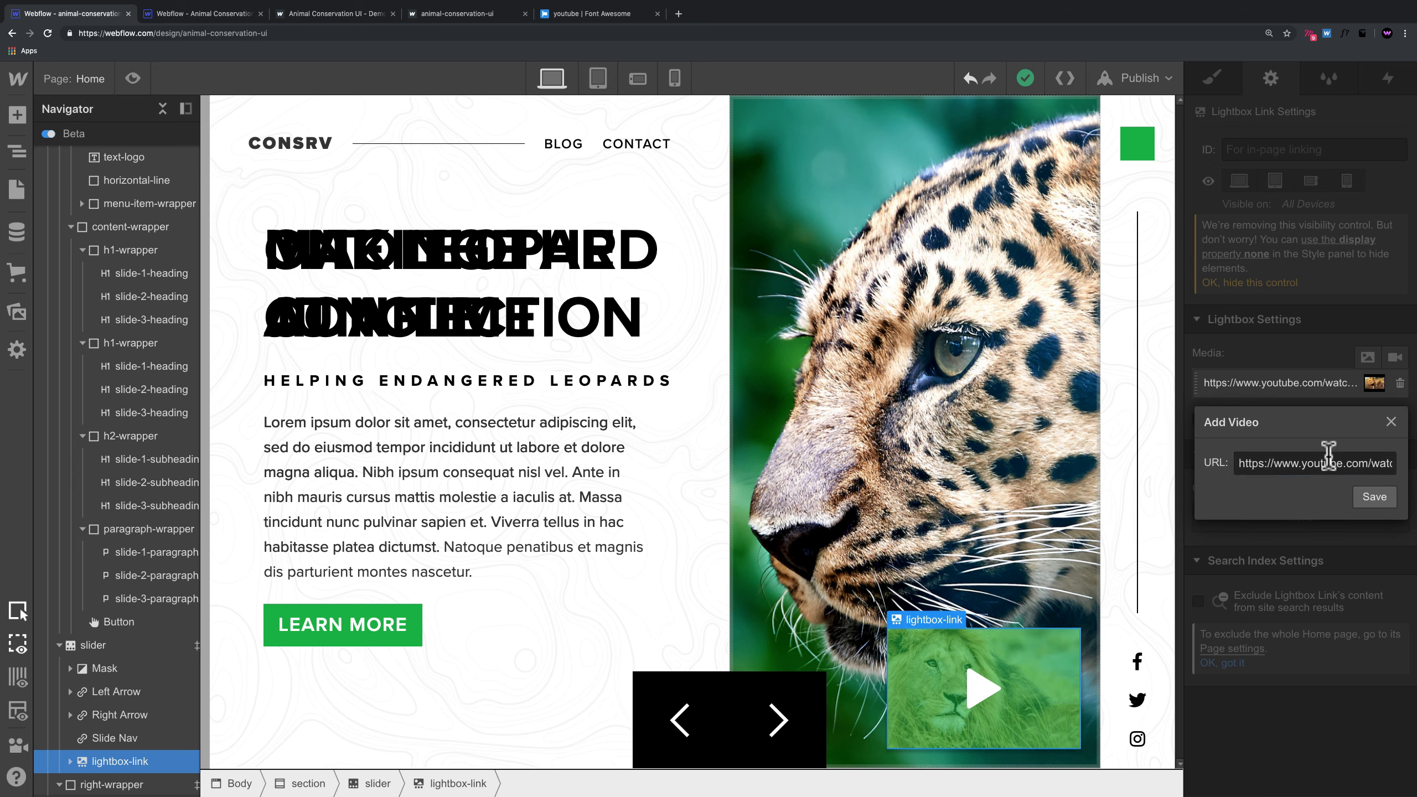
key(super+a)
key(super+c)
click(1391, 422)
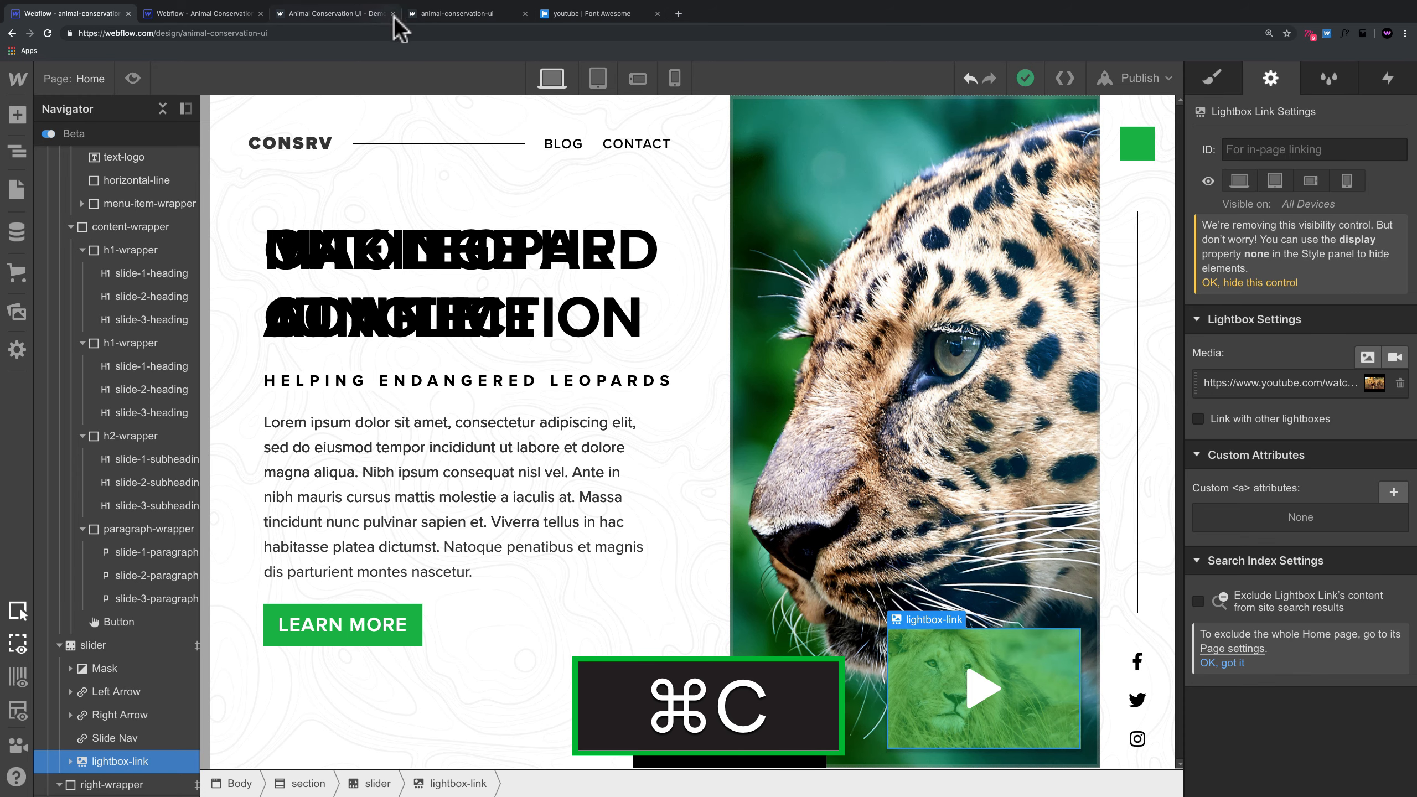
Step: Return to the demo project and add the copied YouTube URL as the Lightbox Link's video
click(208, 13)
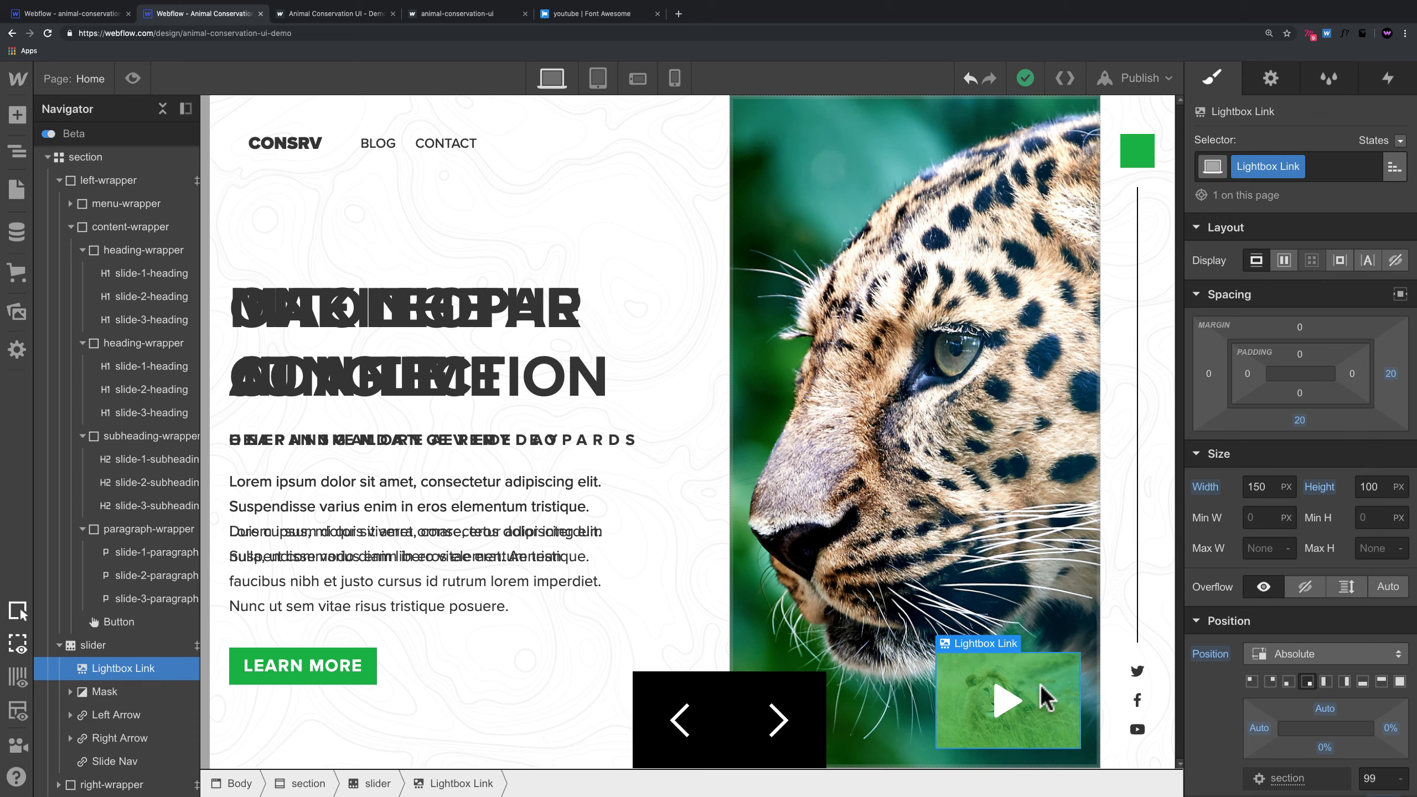
click(1267, 84)
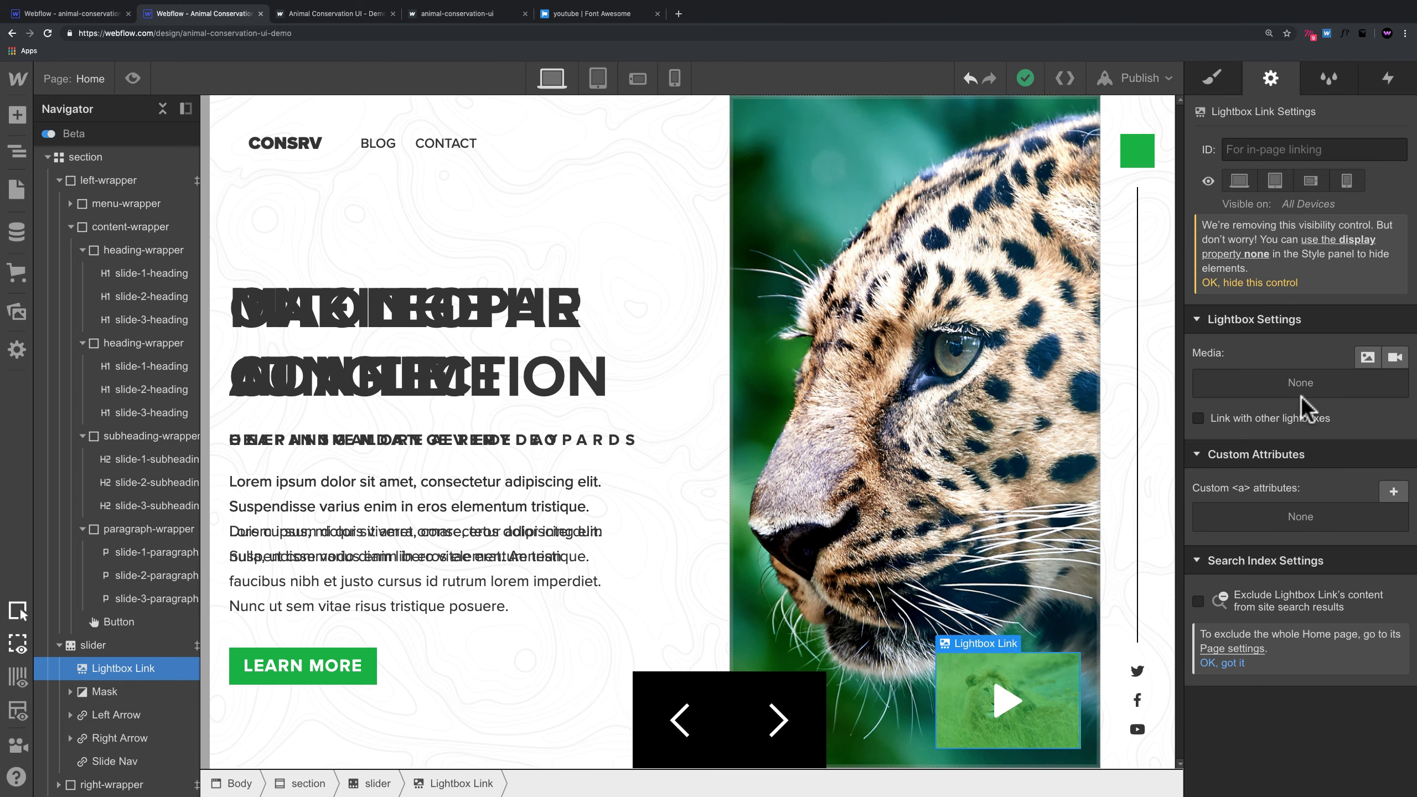
click(1396, 358)
key(super+v)
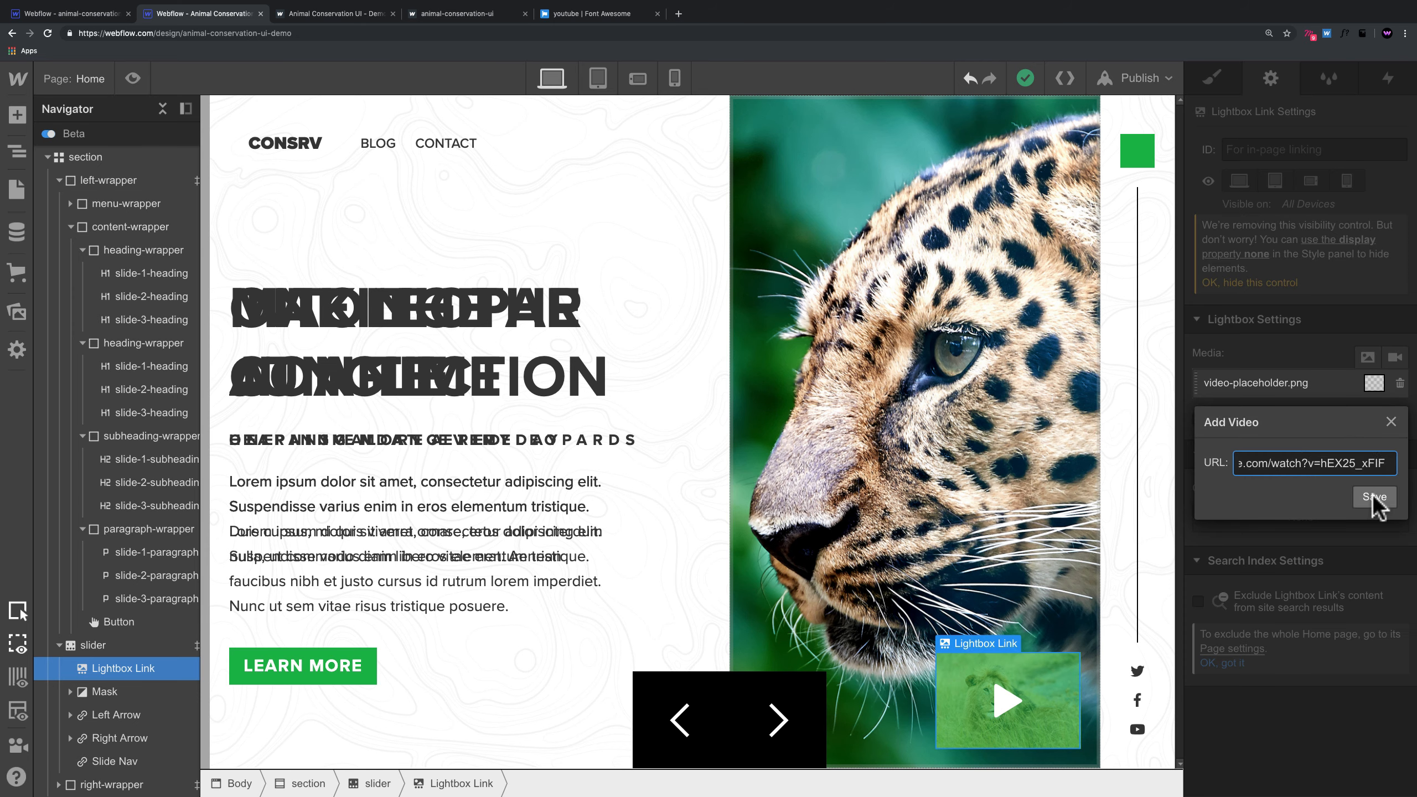
click(1376, 498)
Step: Publish the demo site to its webflow.io domain, open the lightbox on the live page, and close that page
click(1139, 77)
click(988, 264)
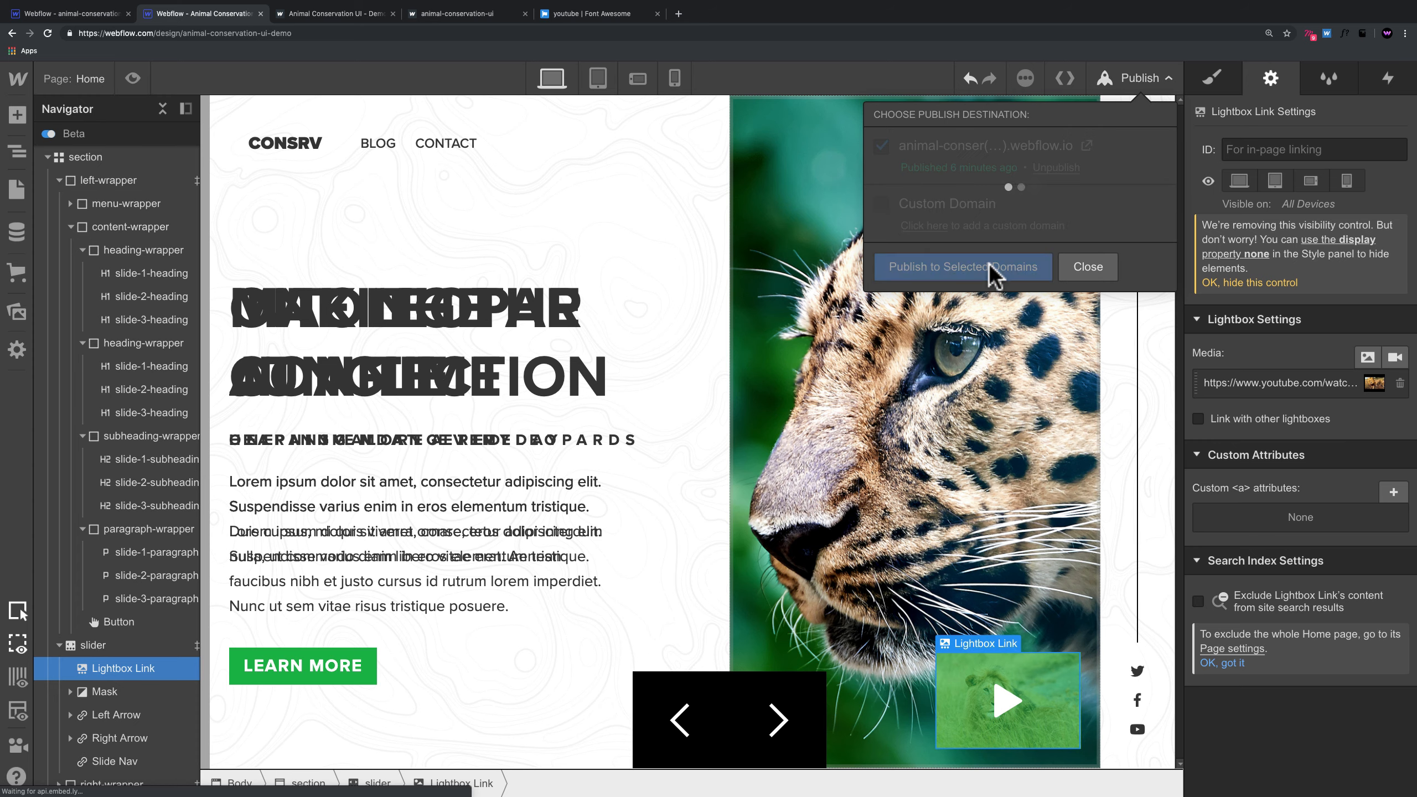
click(1086, 146)
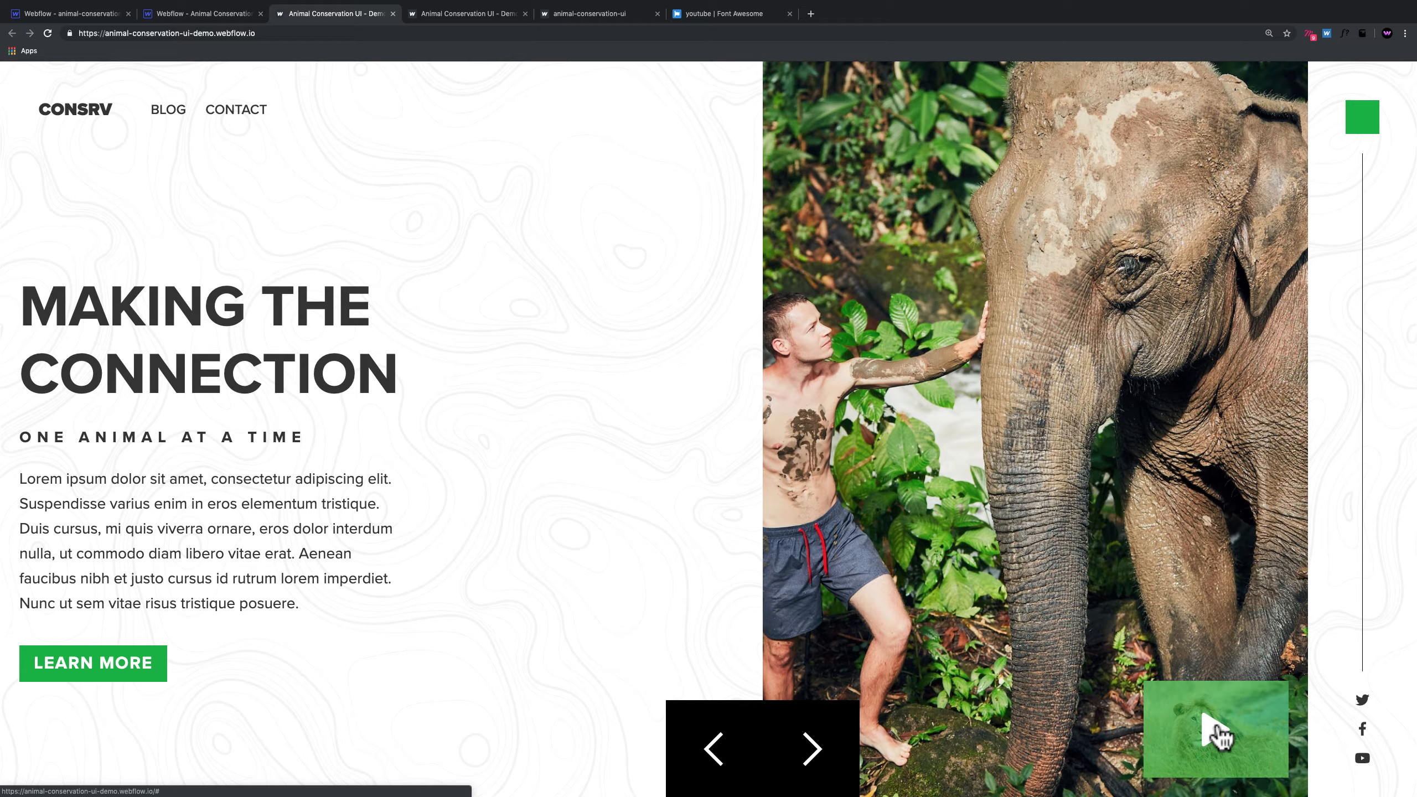
click(1215, 725)
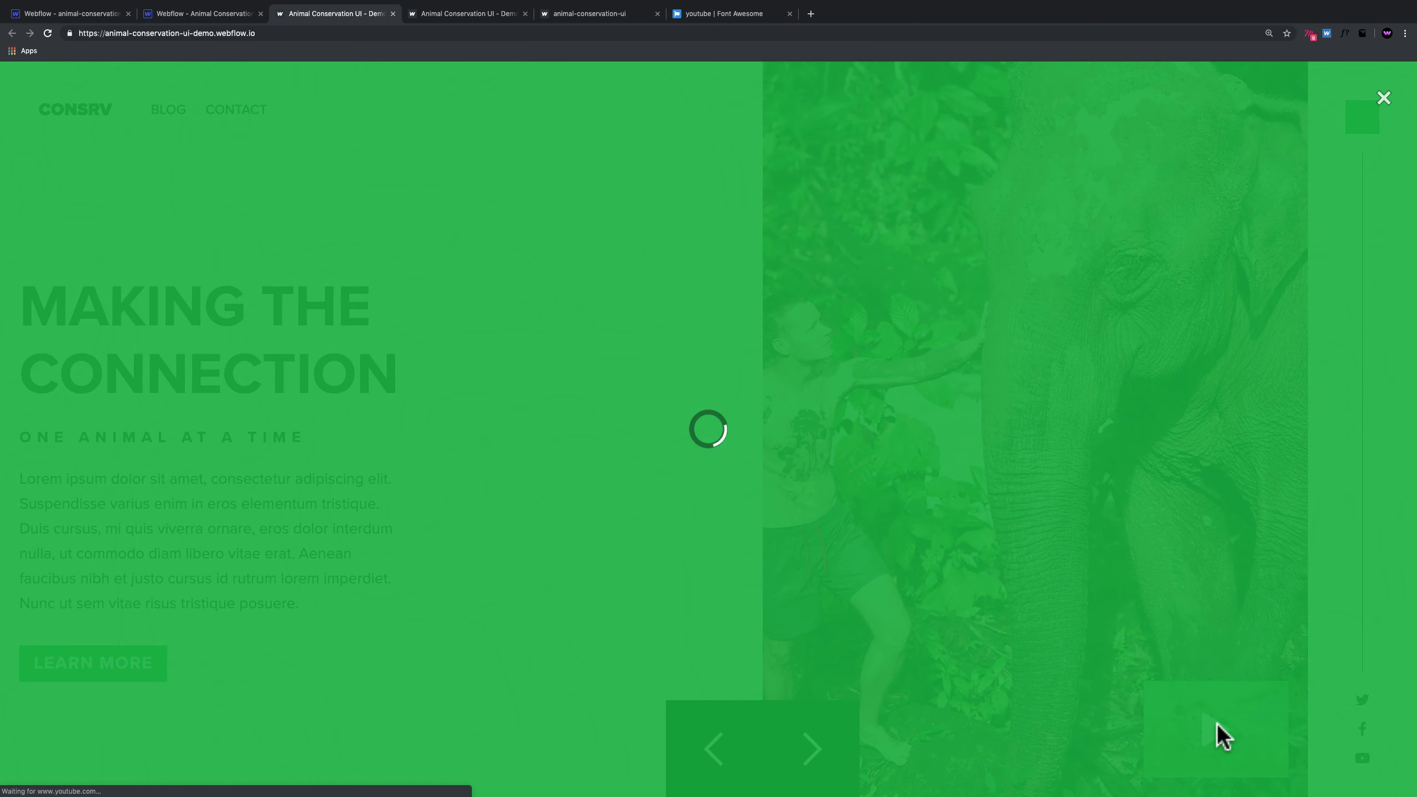
key(super+w)
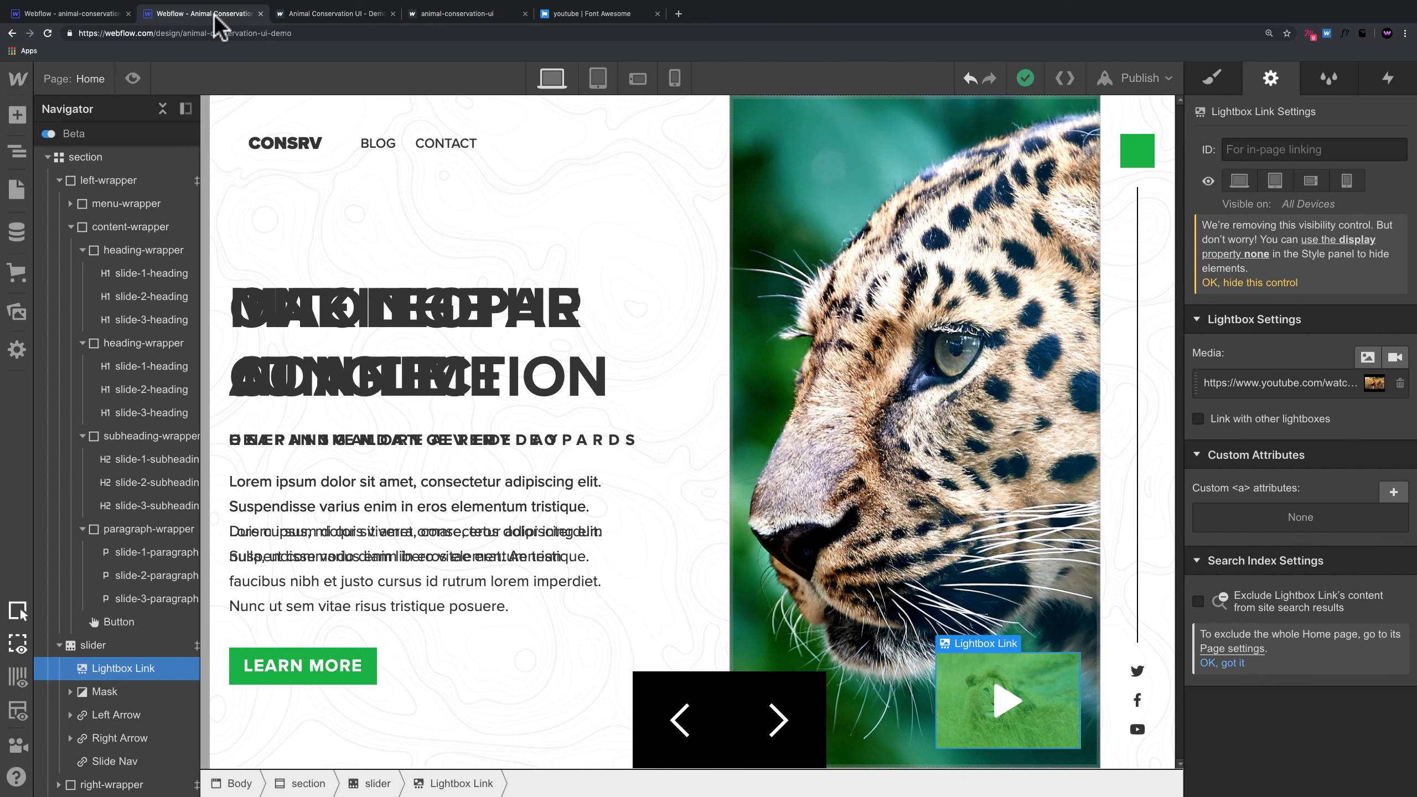
Step: Republish the demo site, open the lion video lightbox on the live page, and close the lightbox
click(99, 13)
click(187, 14)
click(1141, 78)
click(1006, 273)
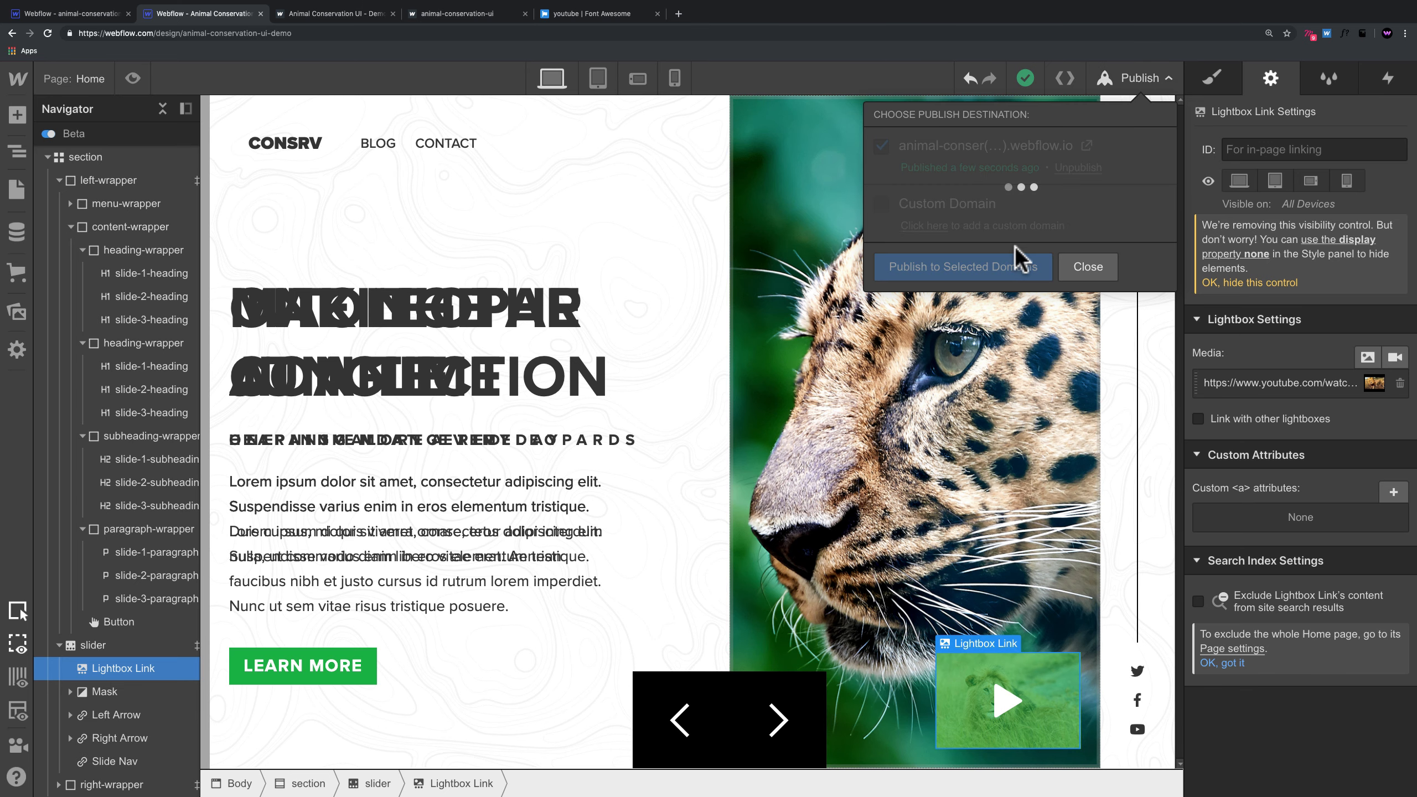
click(1086, 145)
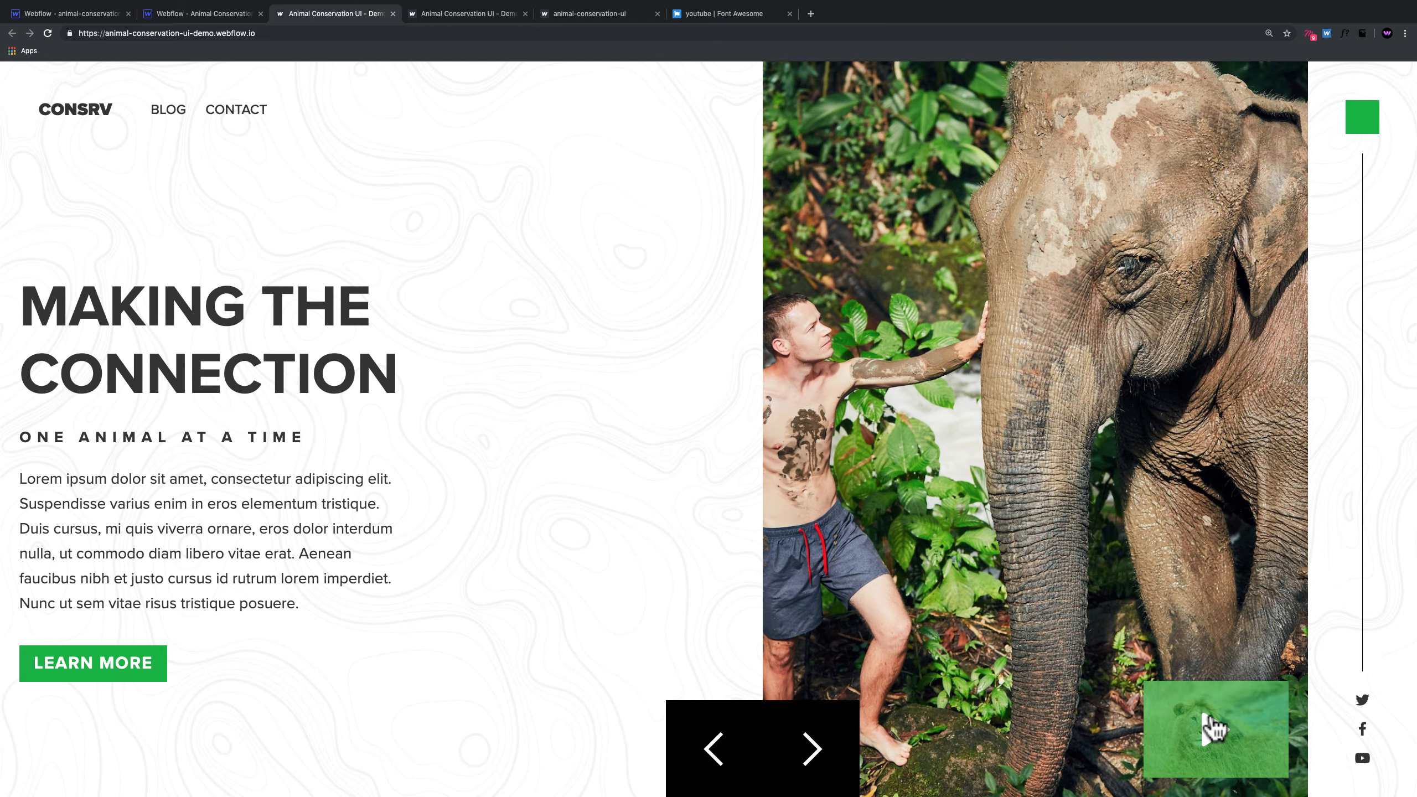
click(1208, 726)
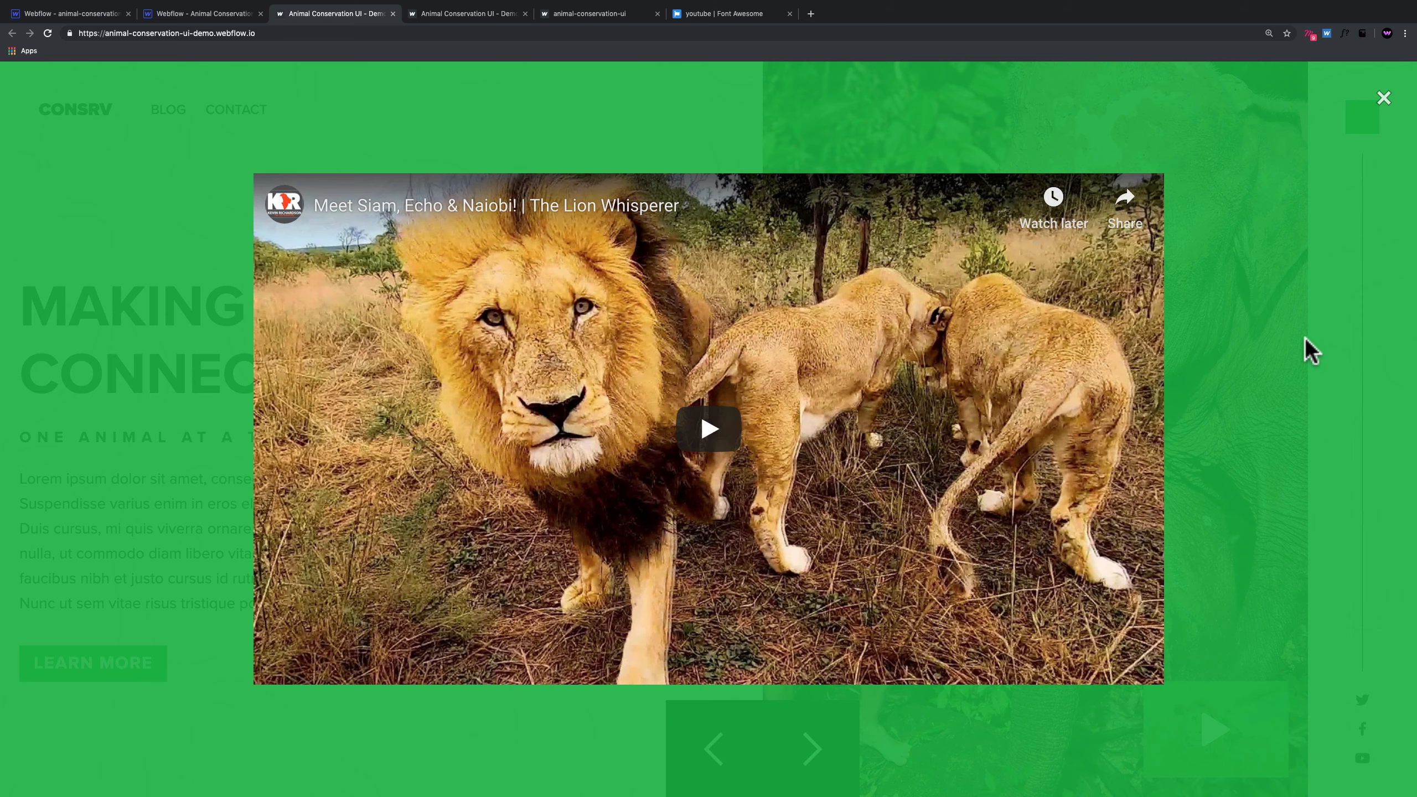
click(1384, 103)
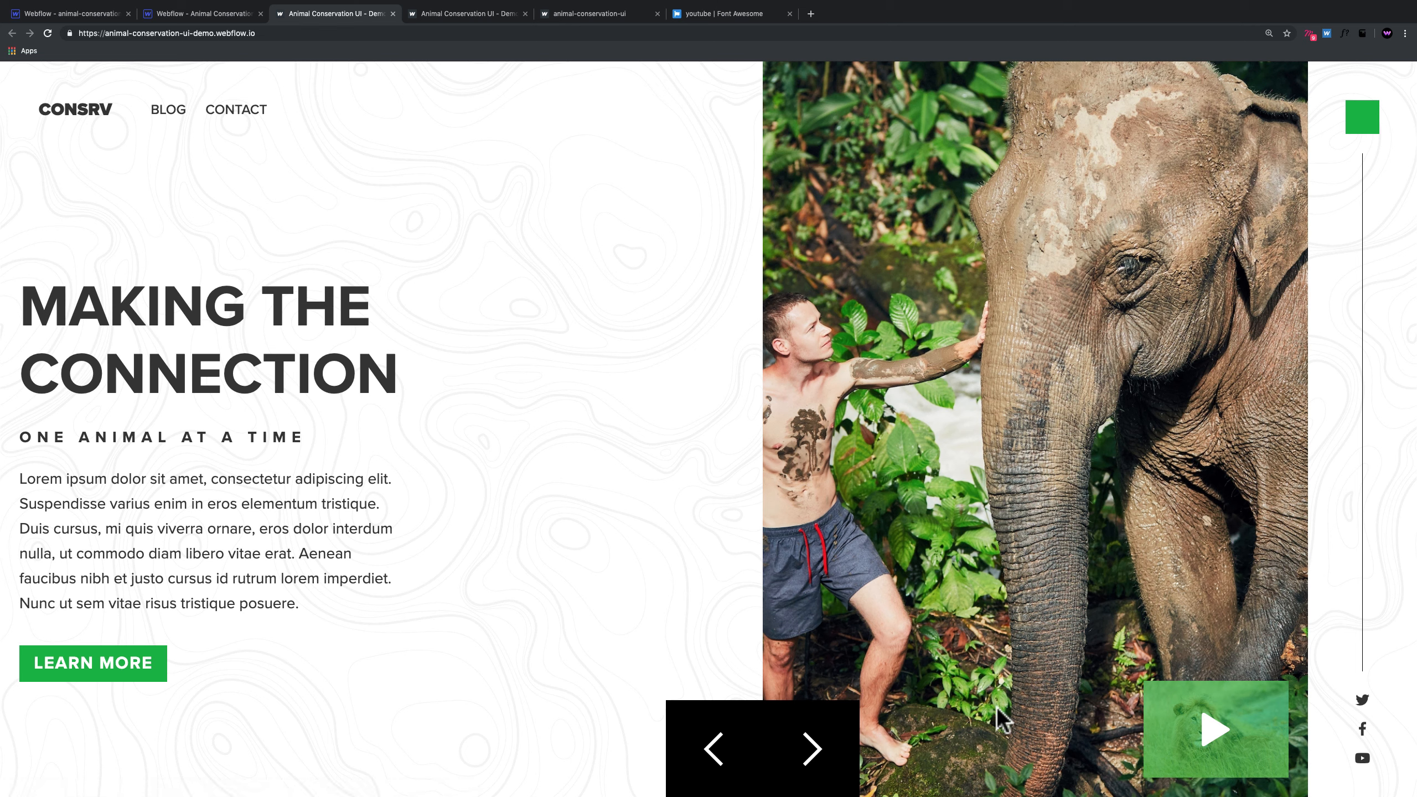
Step: Return to the demo project and set the left-wrapper's width to Auto
click(187, 15)
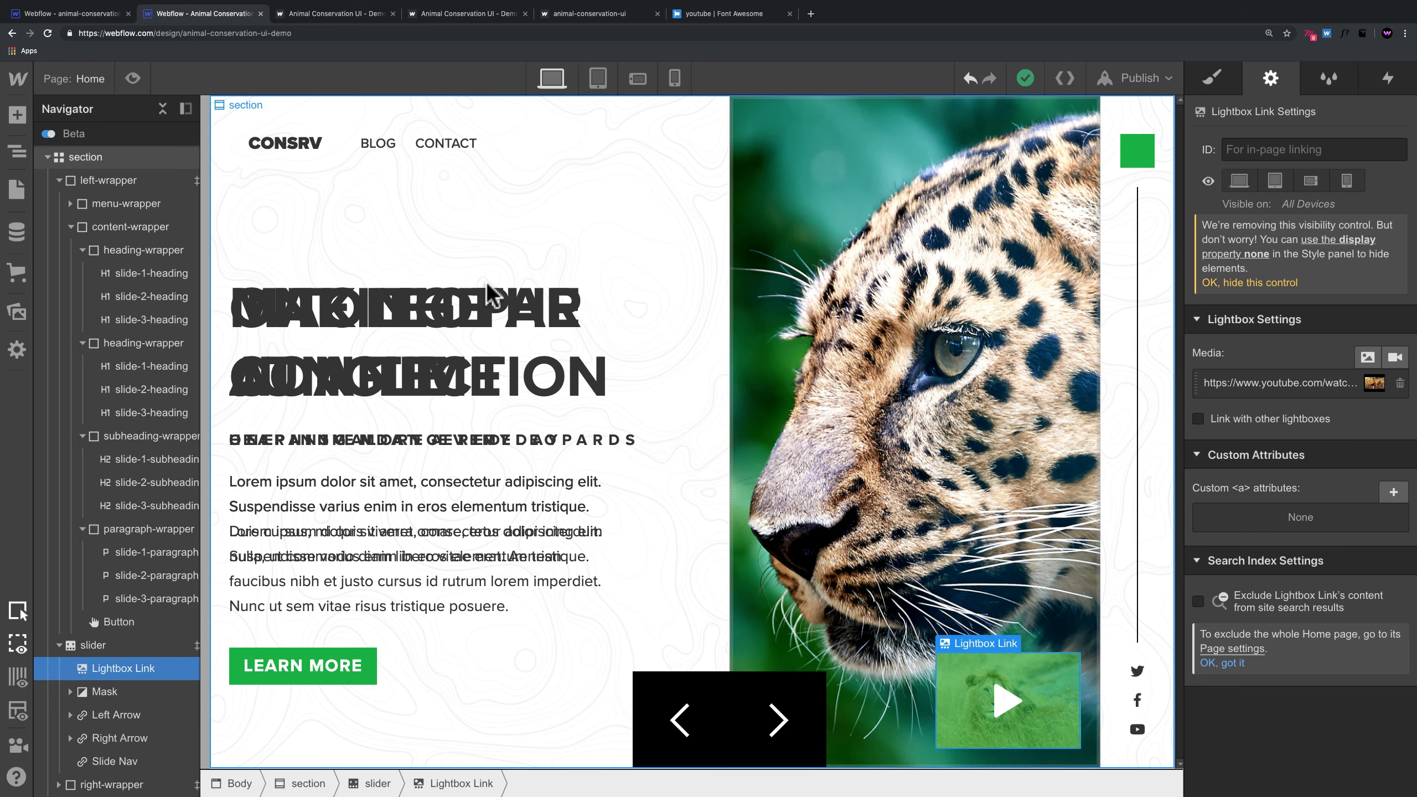
click(1197, 89)
click(129, 226)
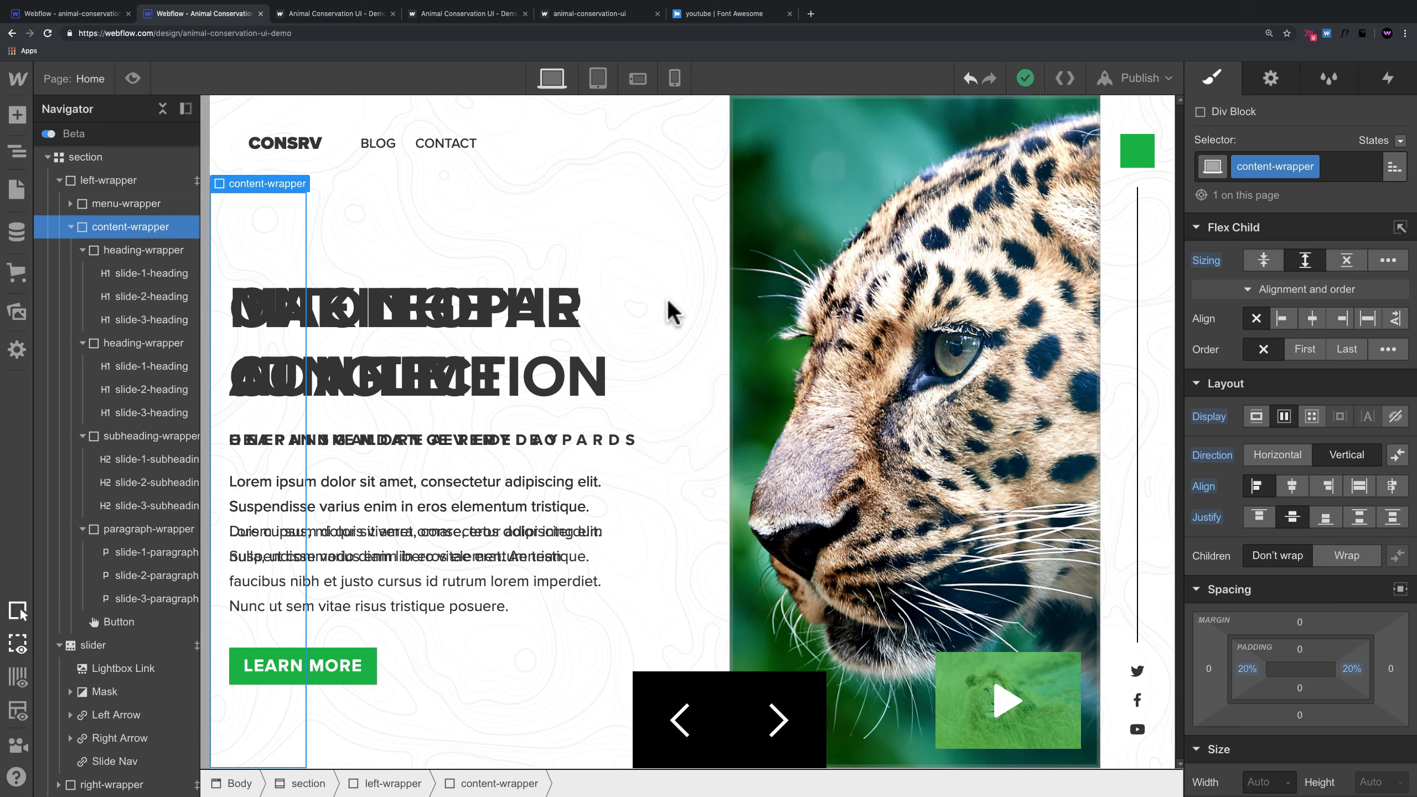
click(108, 184)
scroll(1280, 642, down, 5)
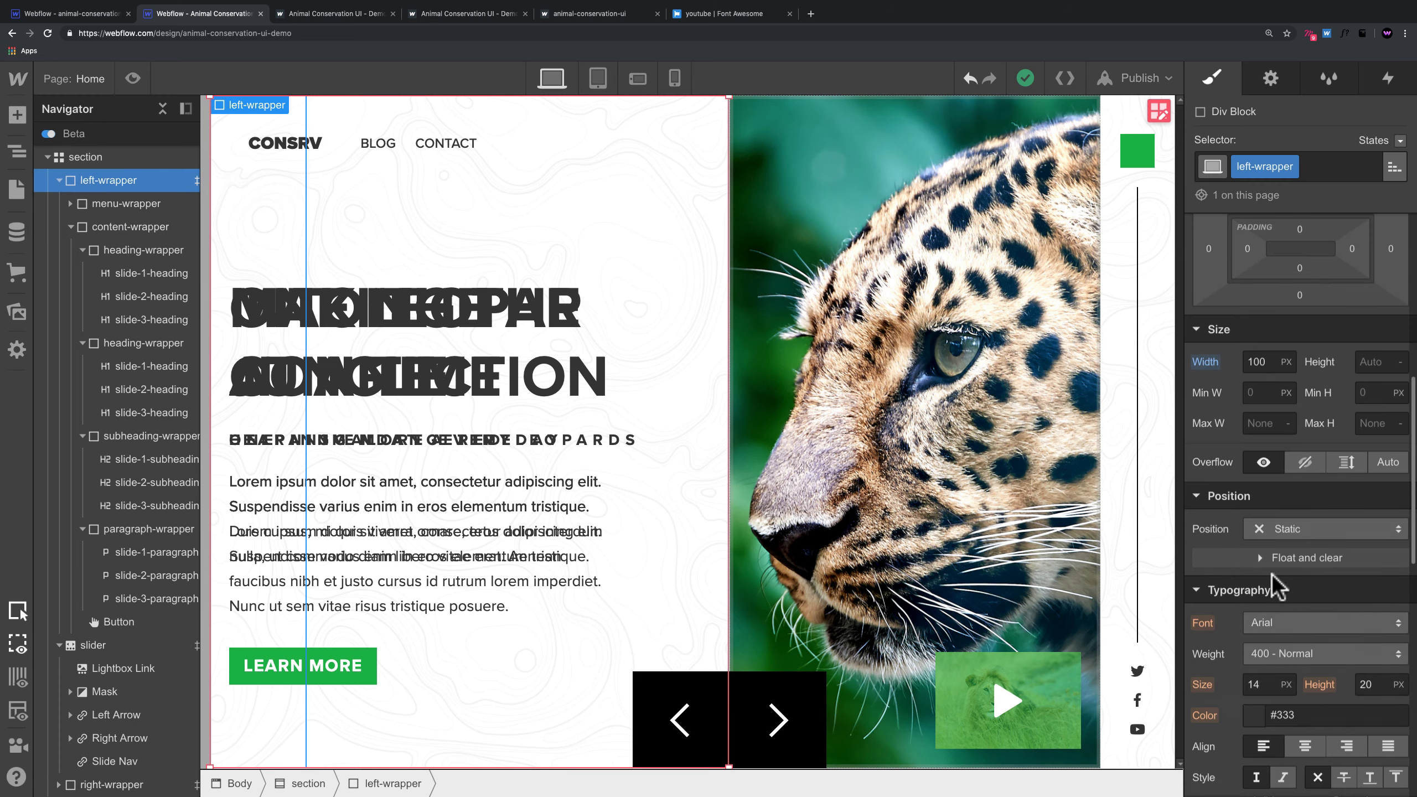
click(1282, 360)
click(1293, 480)
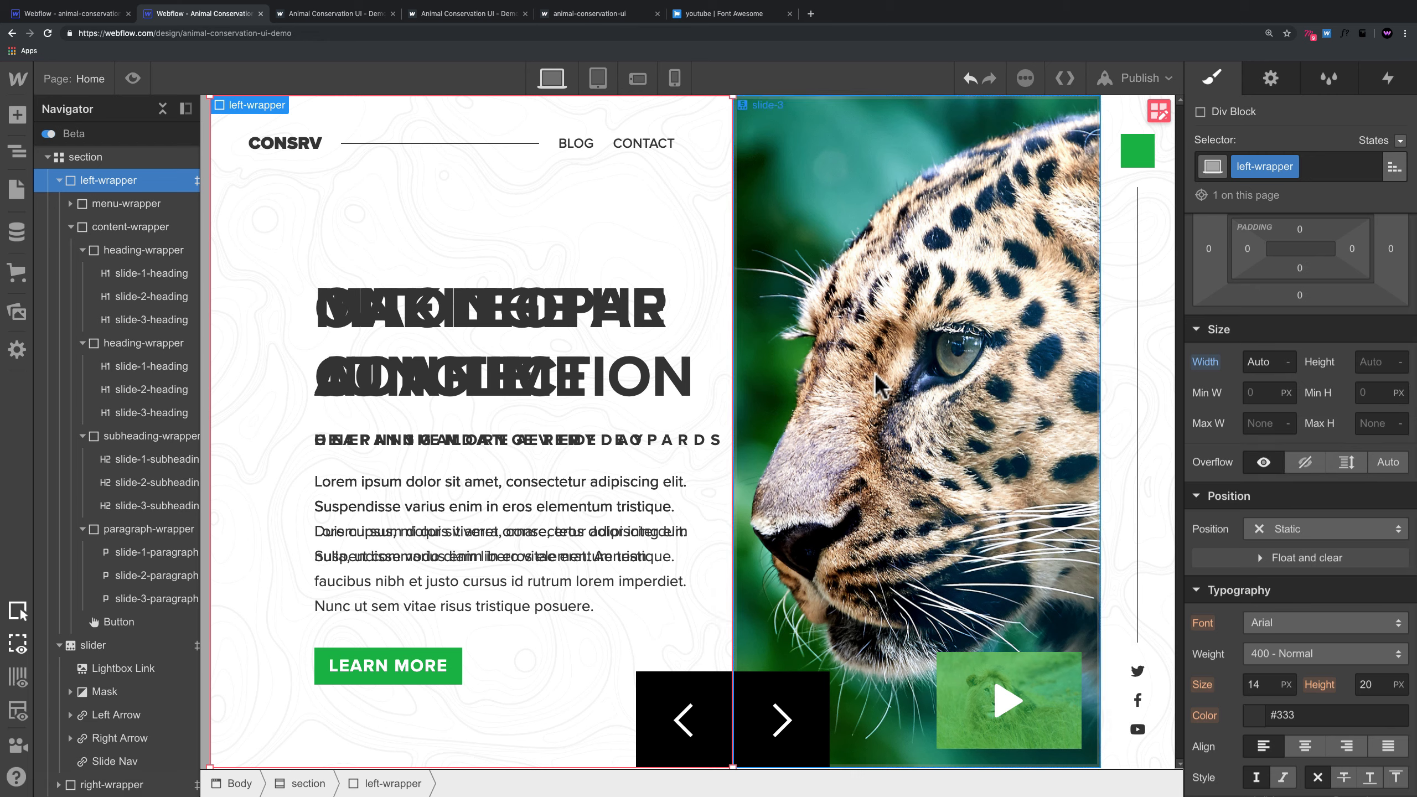
Step: Publish the site with the corrected left-wrapper layout and advance through the live page's slider to the leopard slide
click(1141, 78)
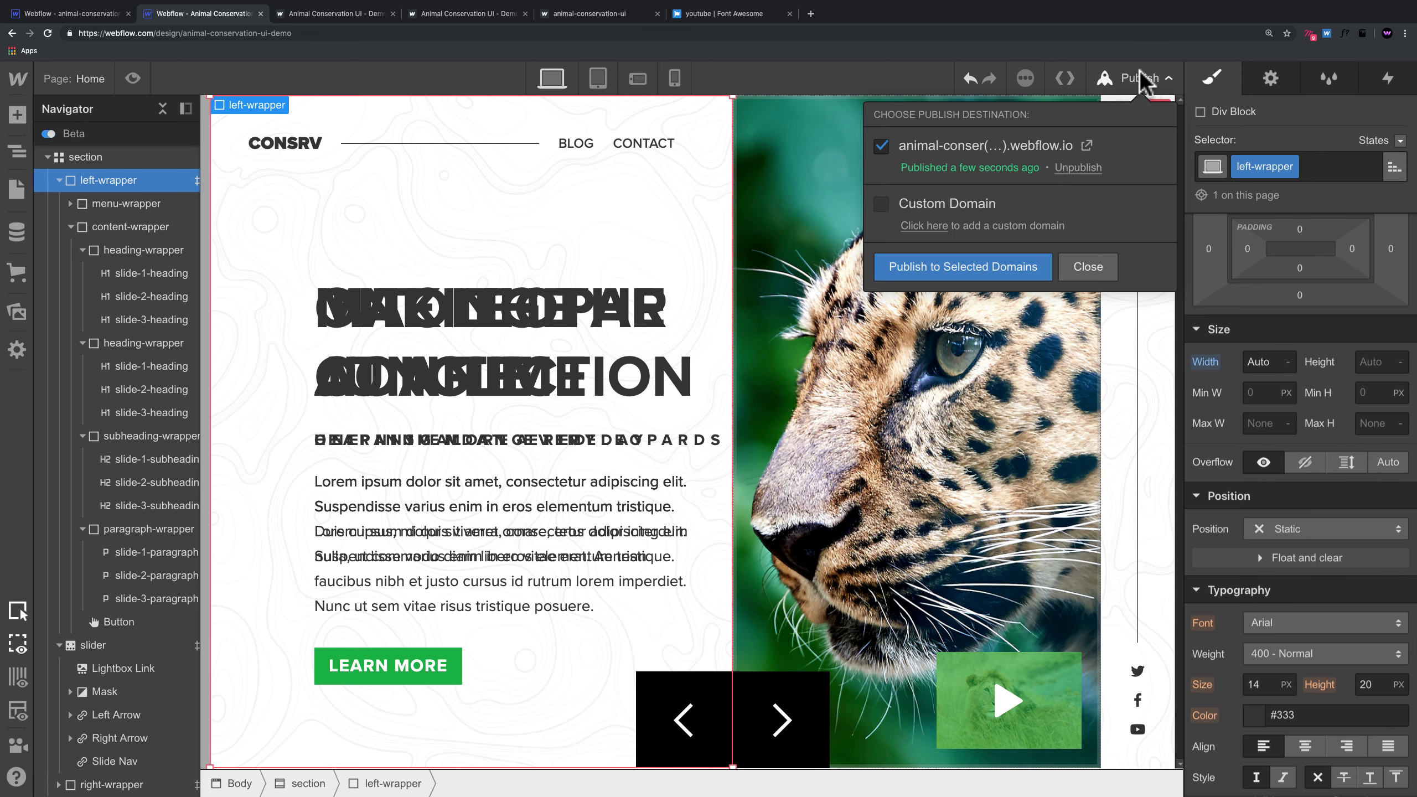
click(1008, 266)
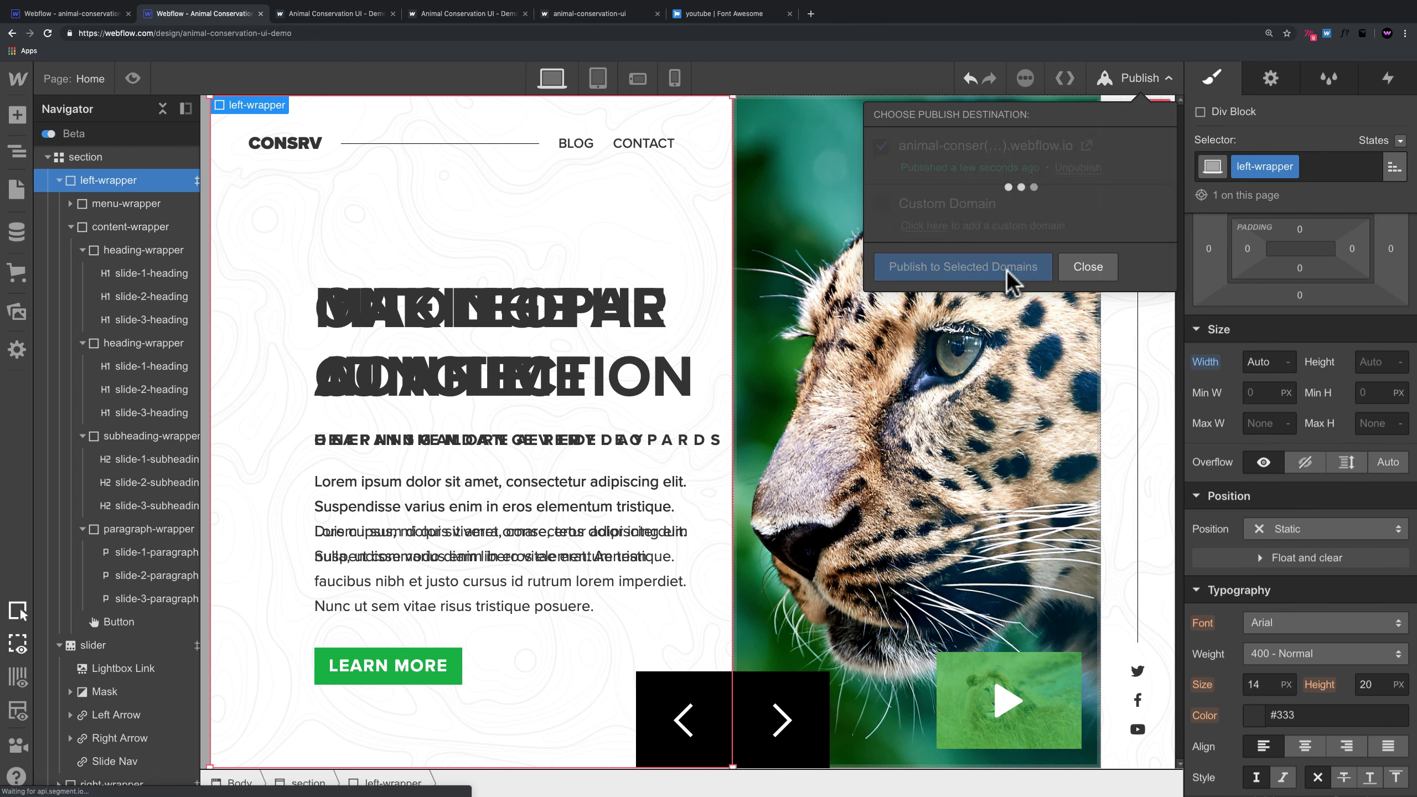
click(1086, 145)
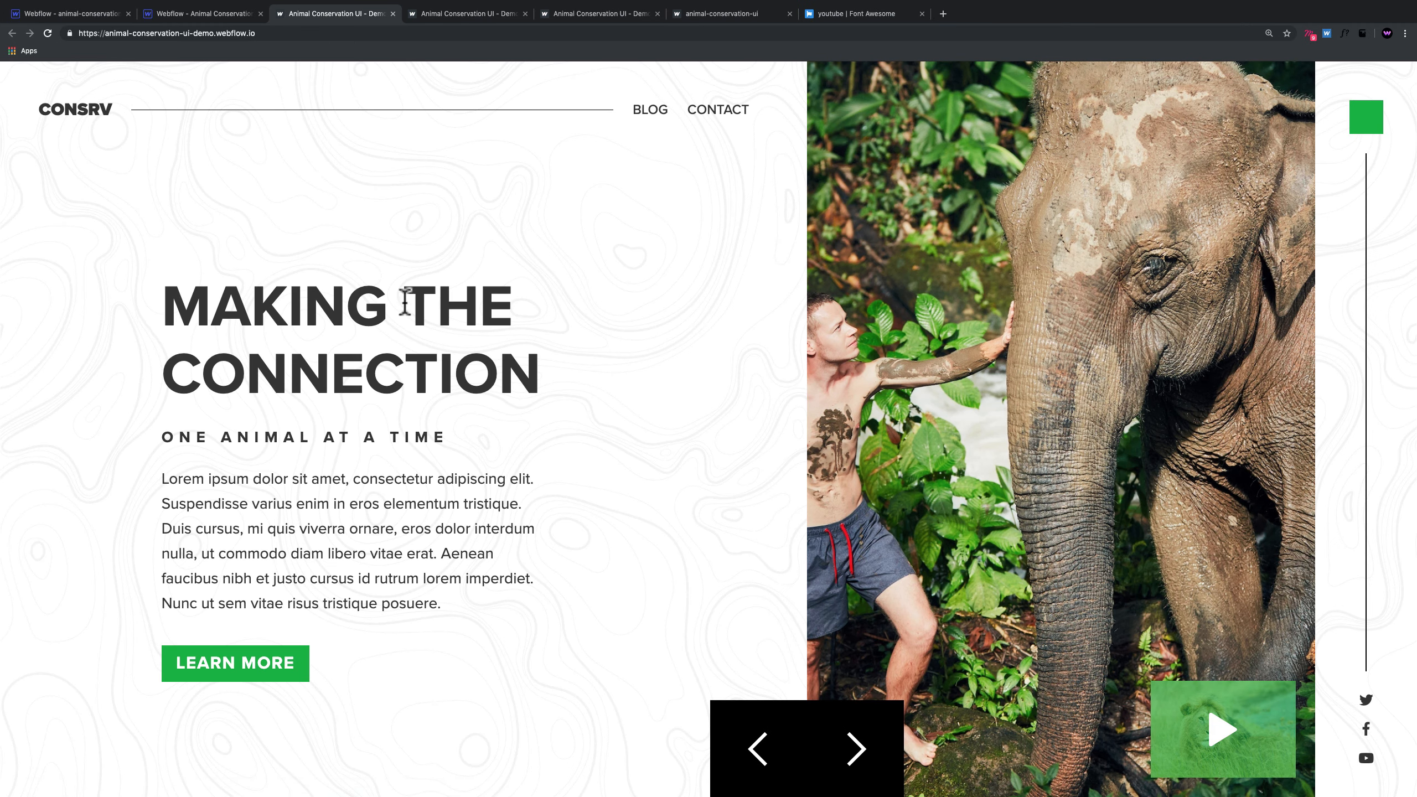
click(851, 760)
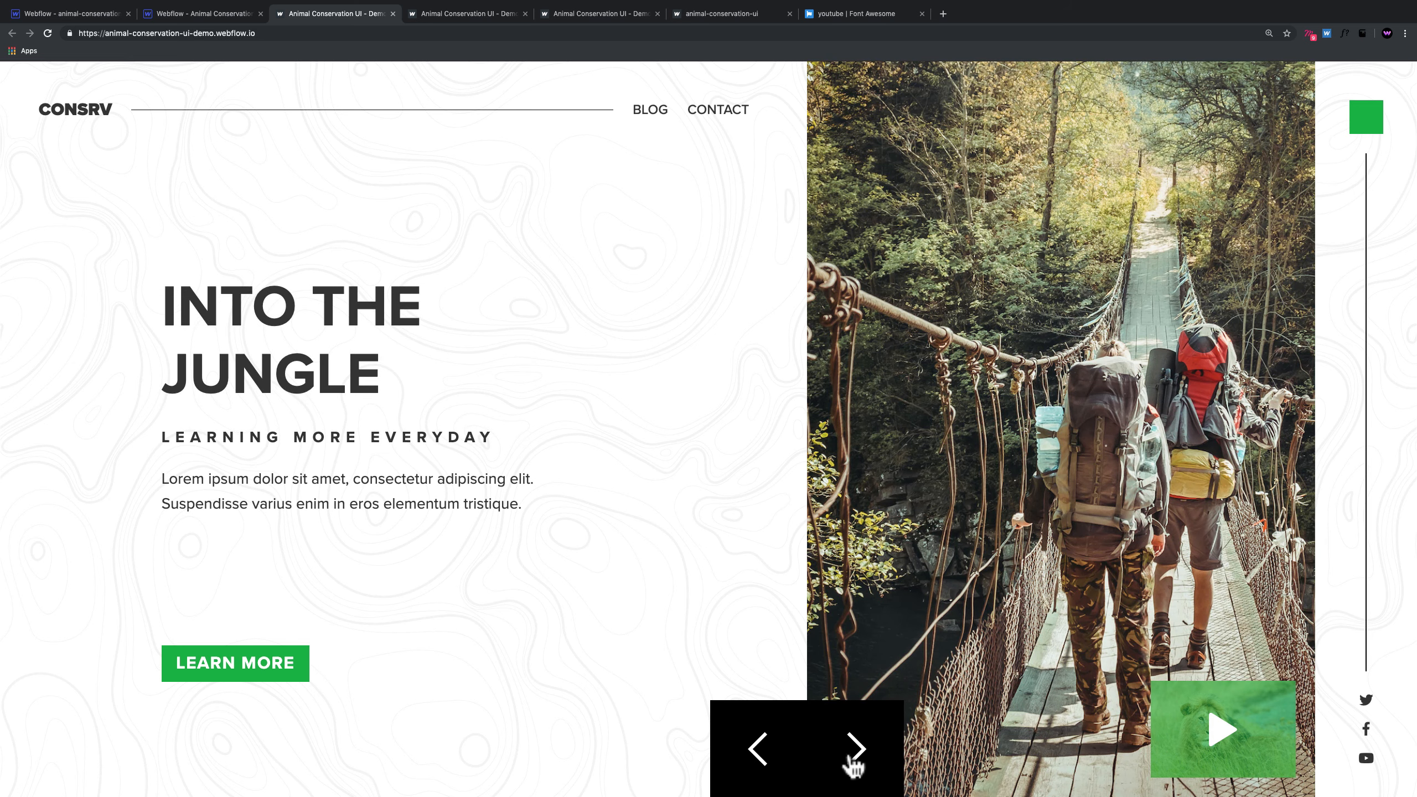
click(853, 761)
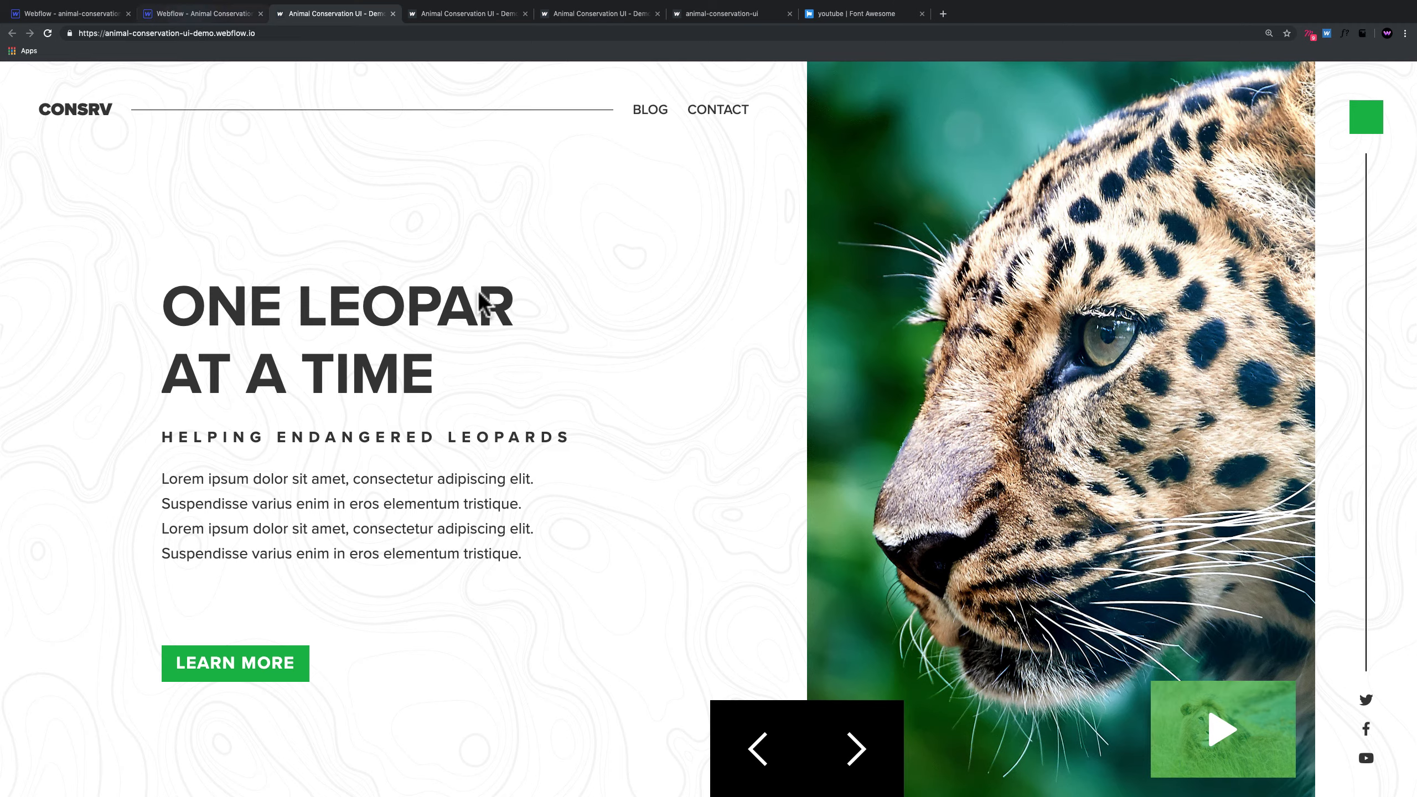
Step: Return to the demo project in the Designer and set the first heading-wrapper's width to 500 px
click(193, 13)
click(148, 251)
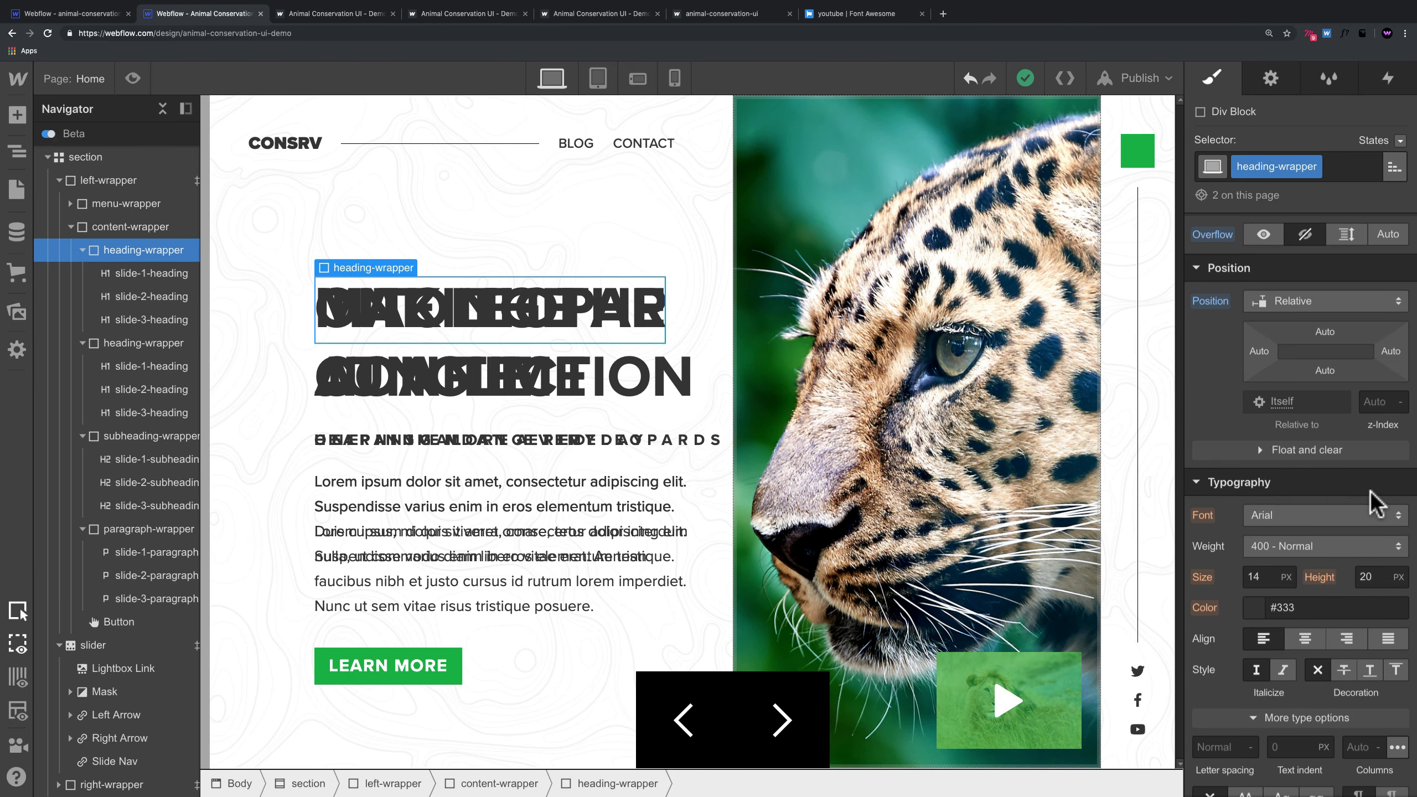
scroll(1283, 589, up, 5)
click(1262, 392)
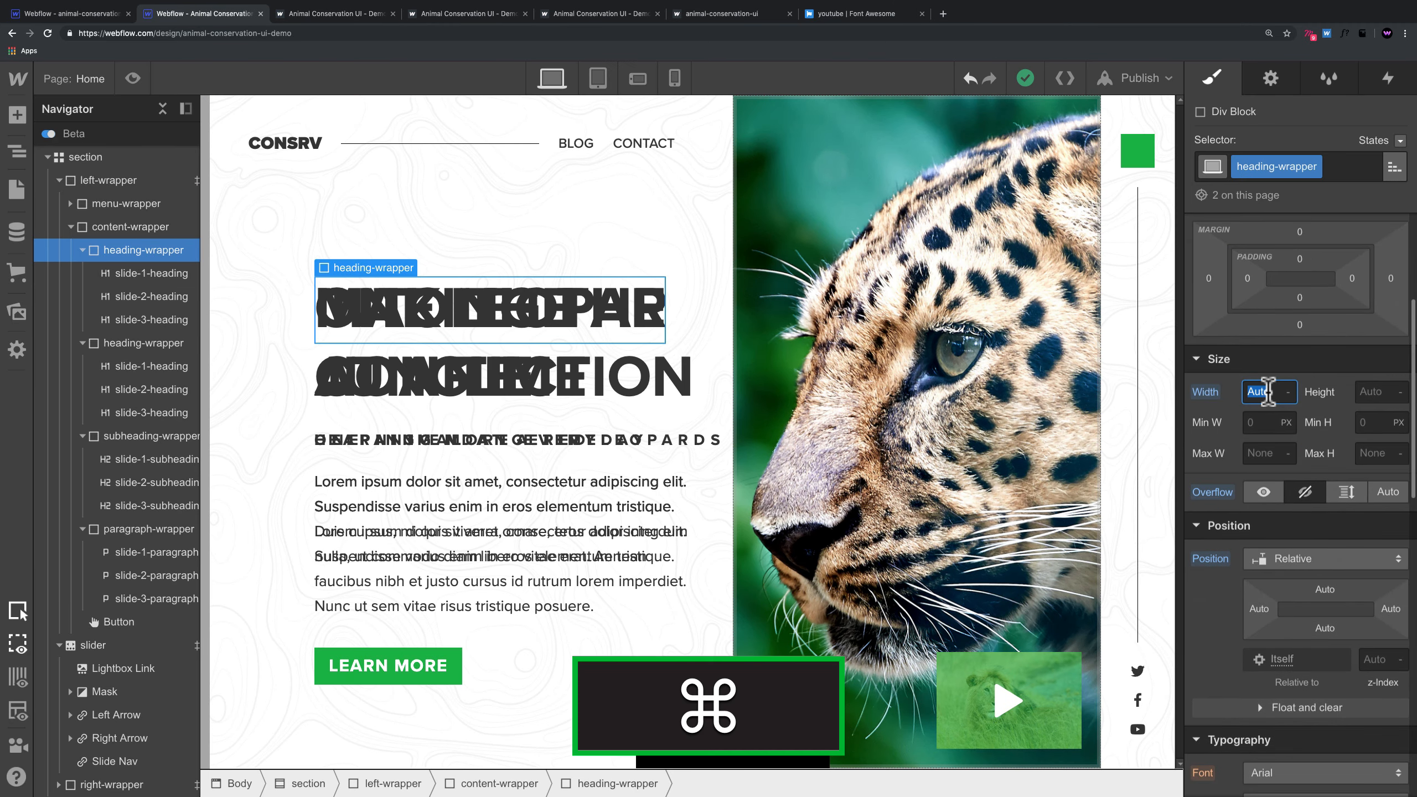
text(500)
key(Return)
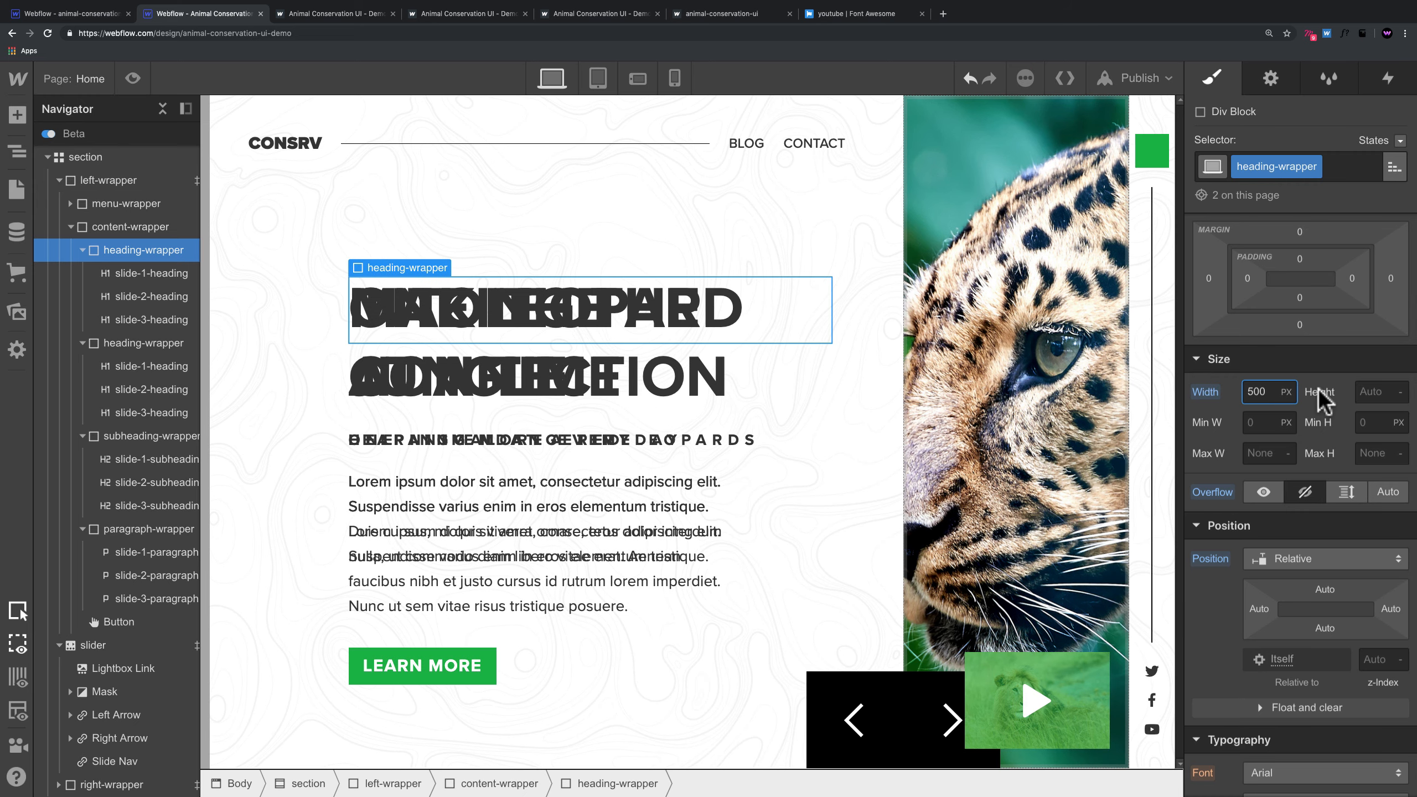
Step: Publish the site to its webflow.io domain and open the live page
click(1138, 78)
click(1018, 266)
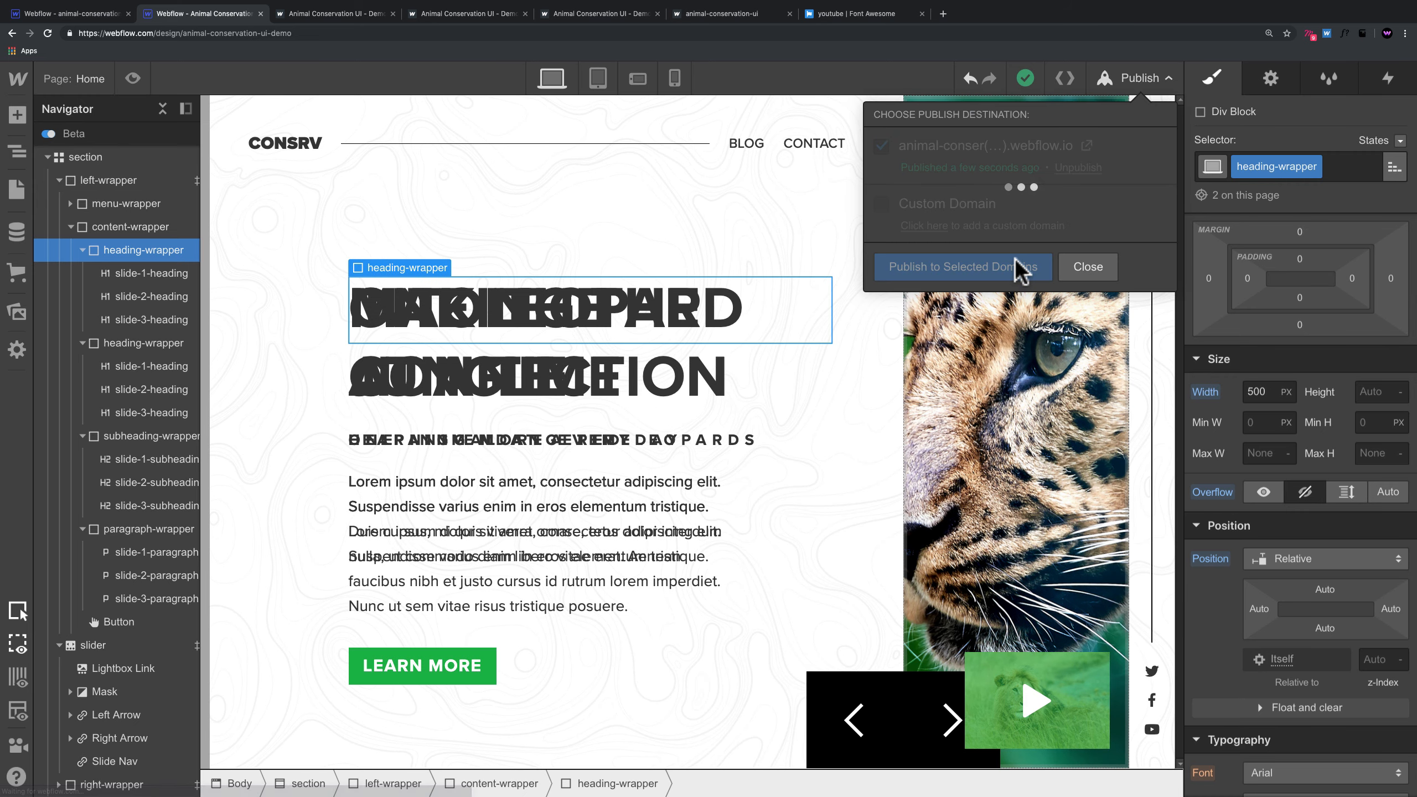
click(1086, 146)
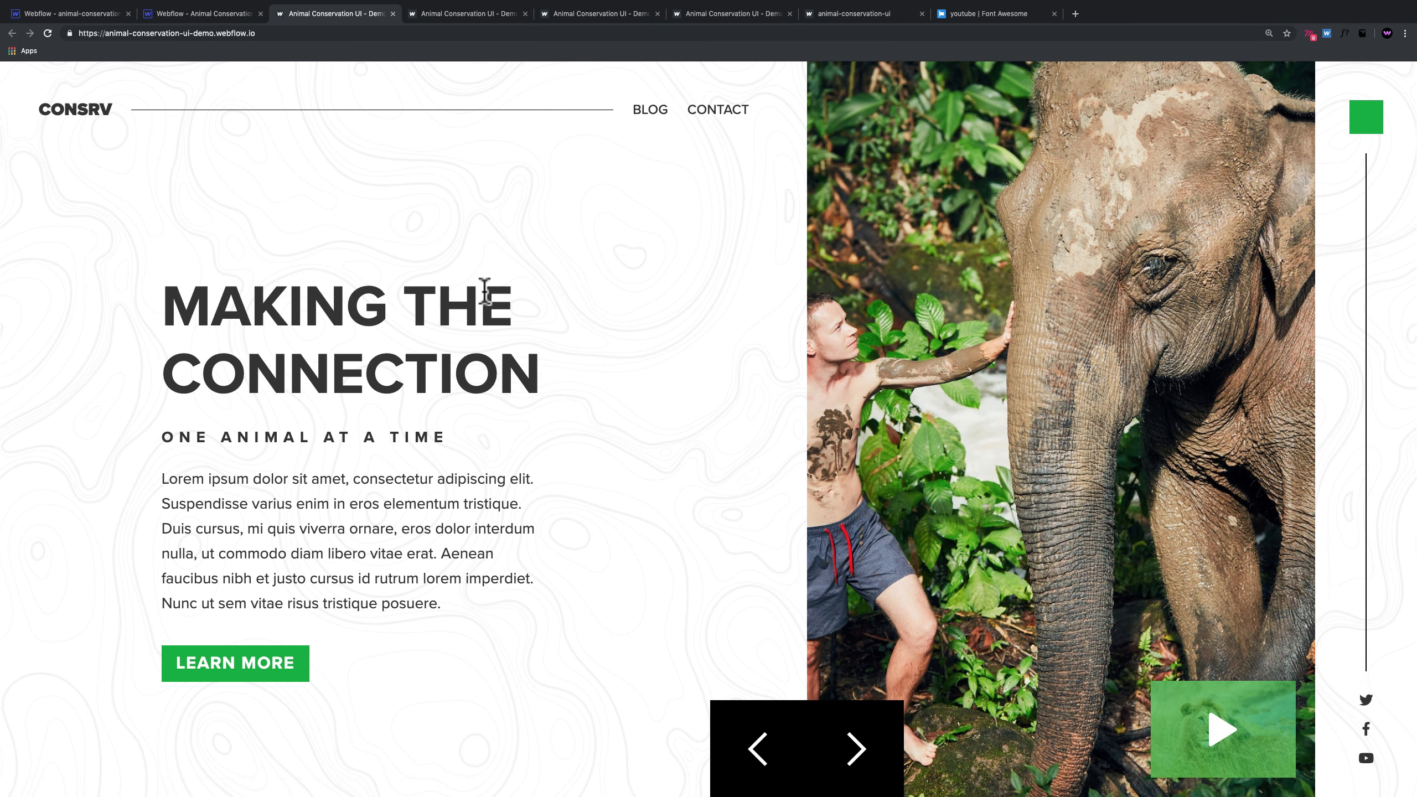
Step: Advance the live page's slider through all its slides to check that the headings display in full
click(877, 752)
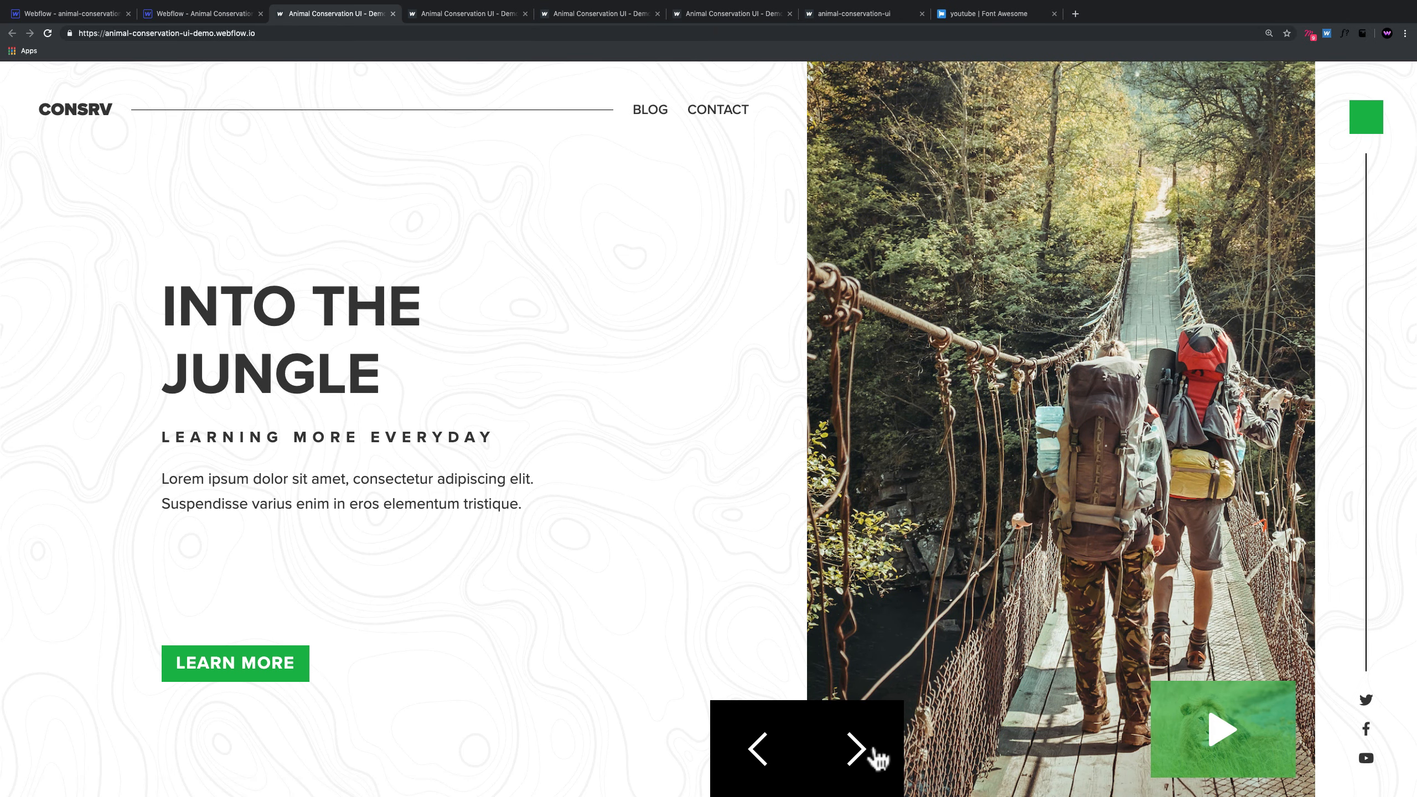
click(877, 753)
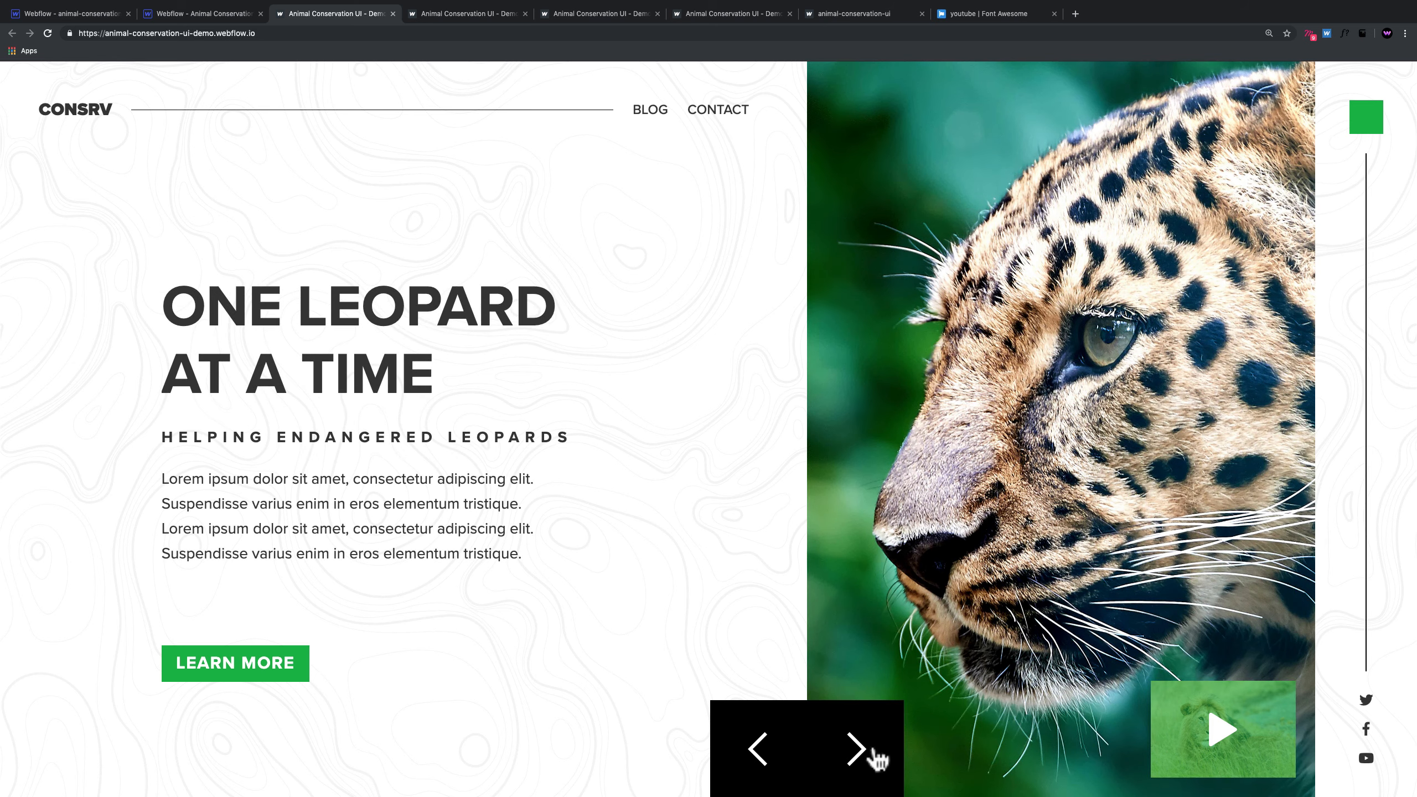
click(876, 753)
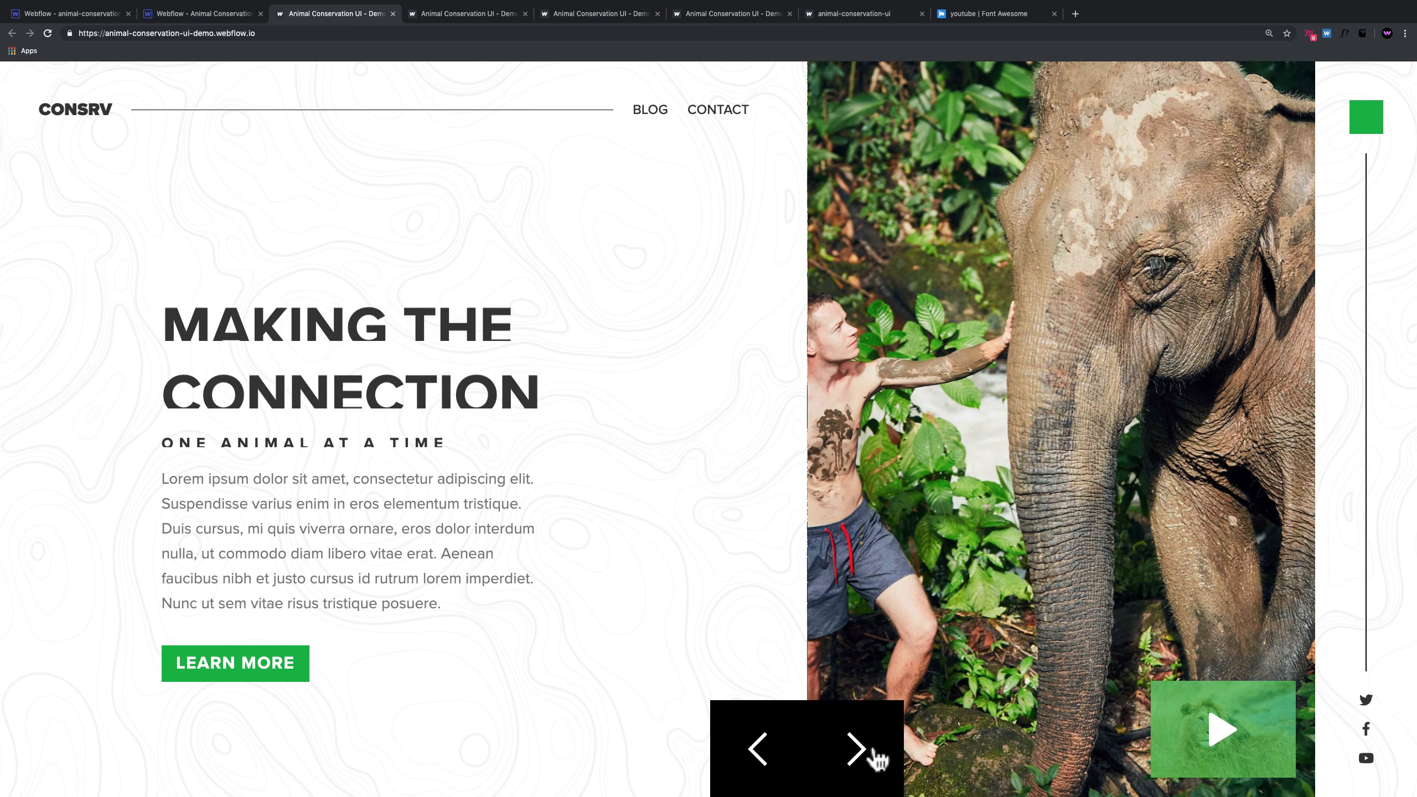
click(876, 753)
click(876, 753)
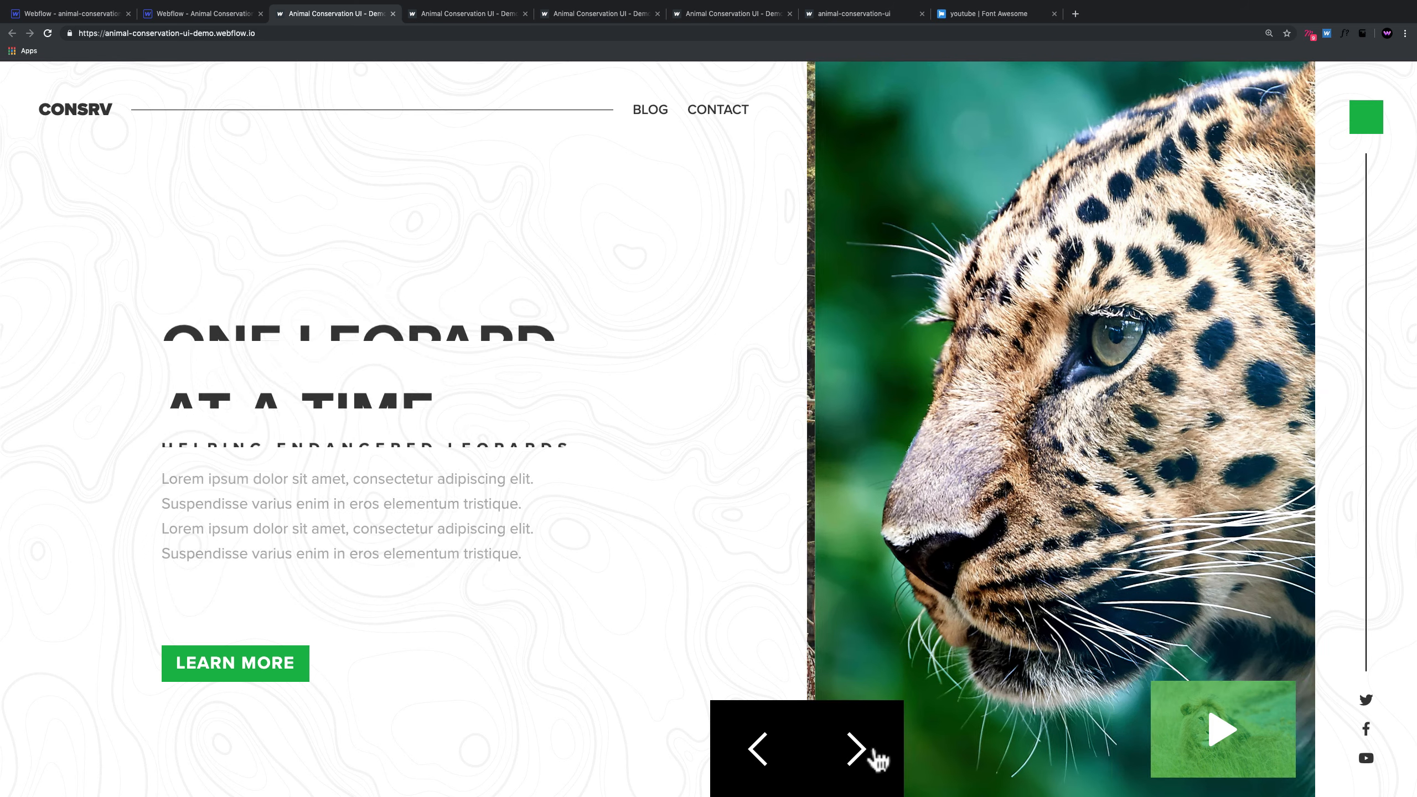
click(877, 754)
Step: Open and close the lion video lightbox on the live page twice to check its green backdrop
click(1231, 727)
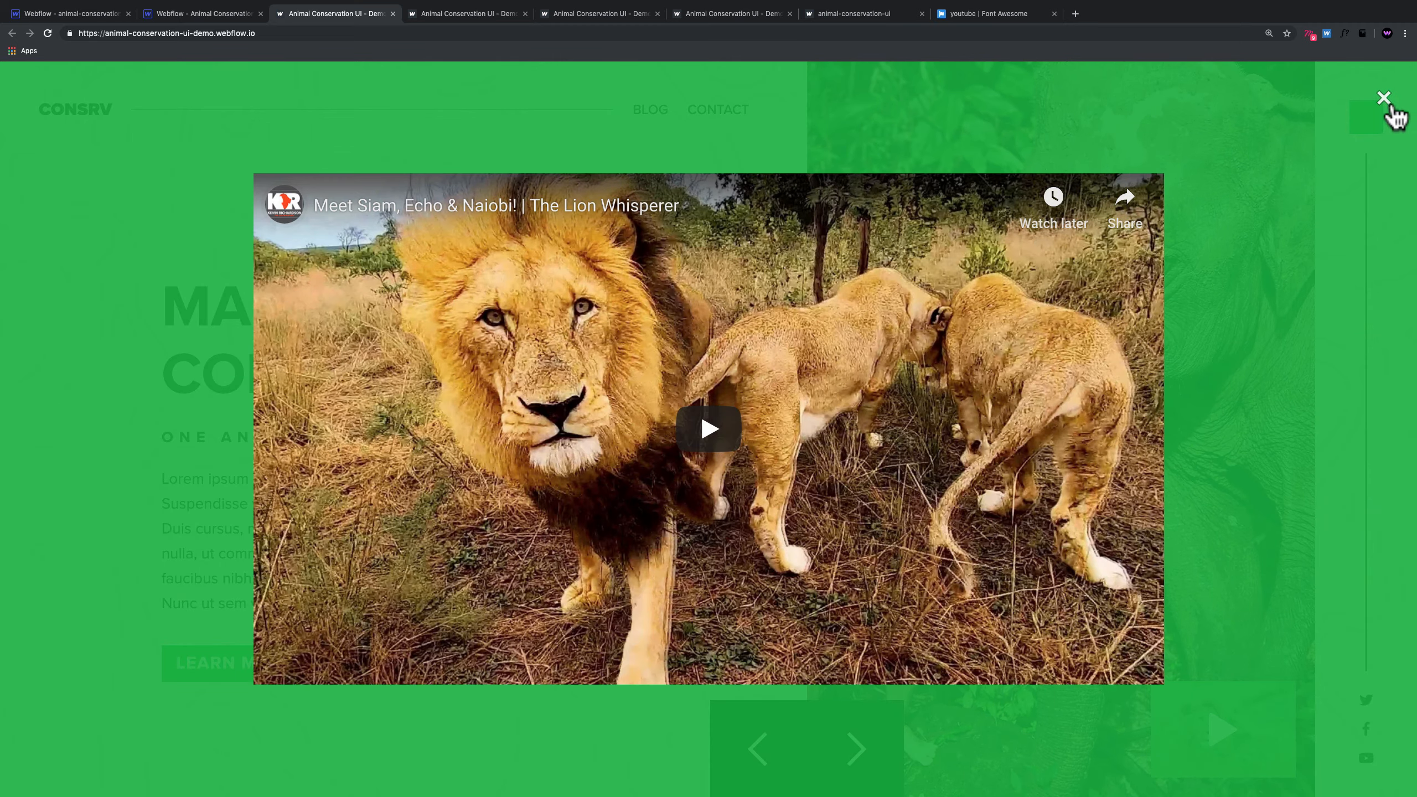
click(1390, 106)
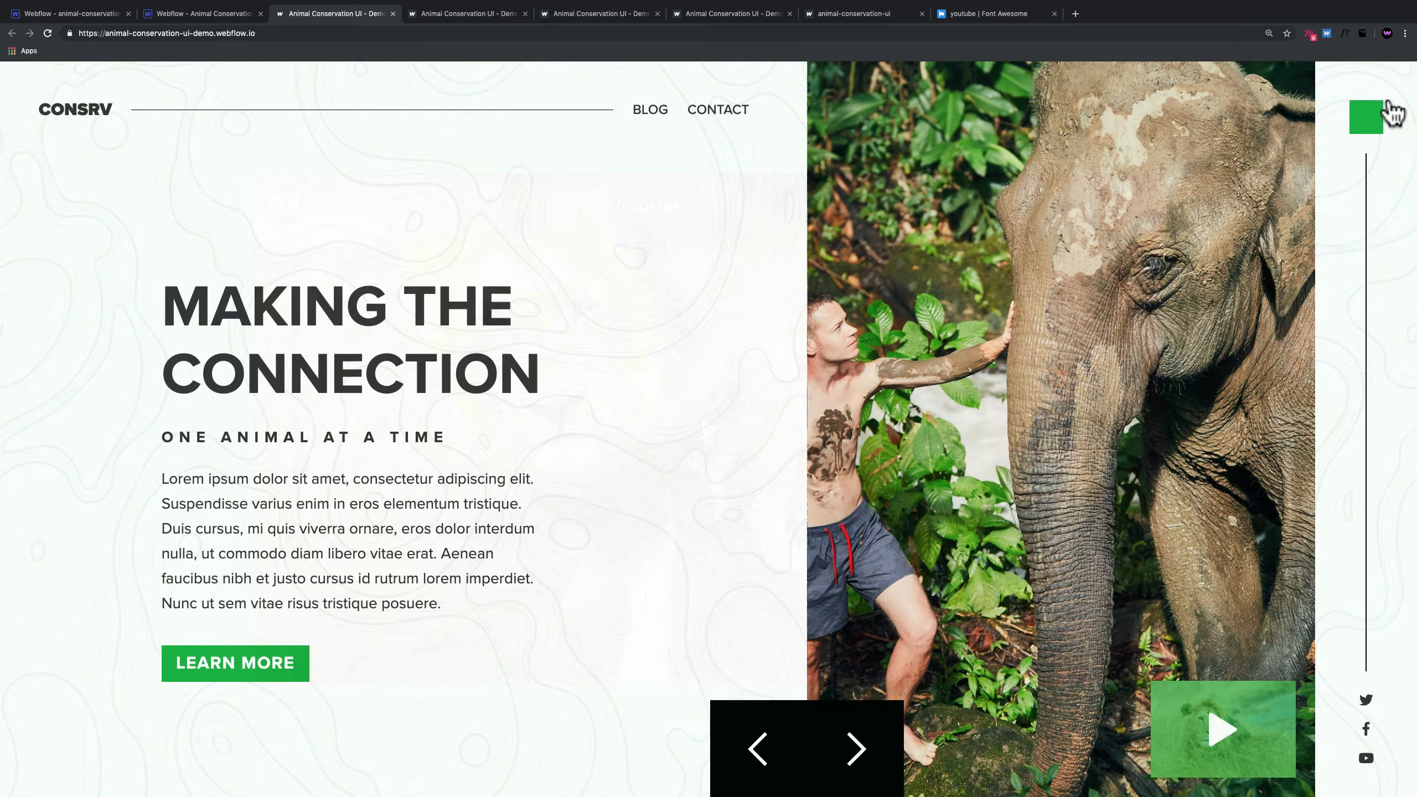
click(1224, 729)
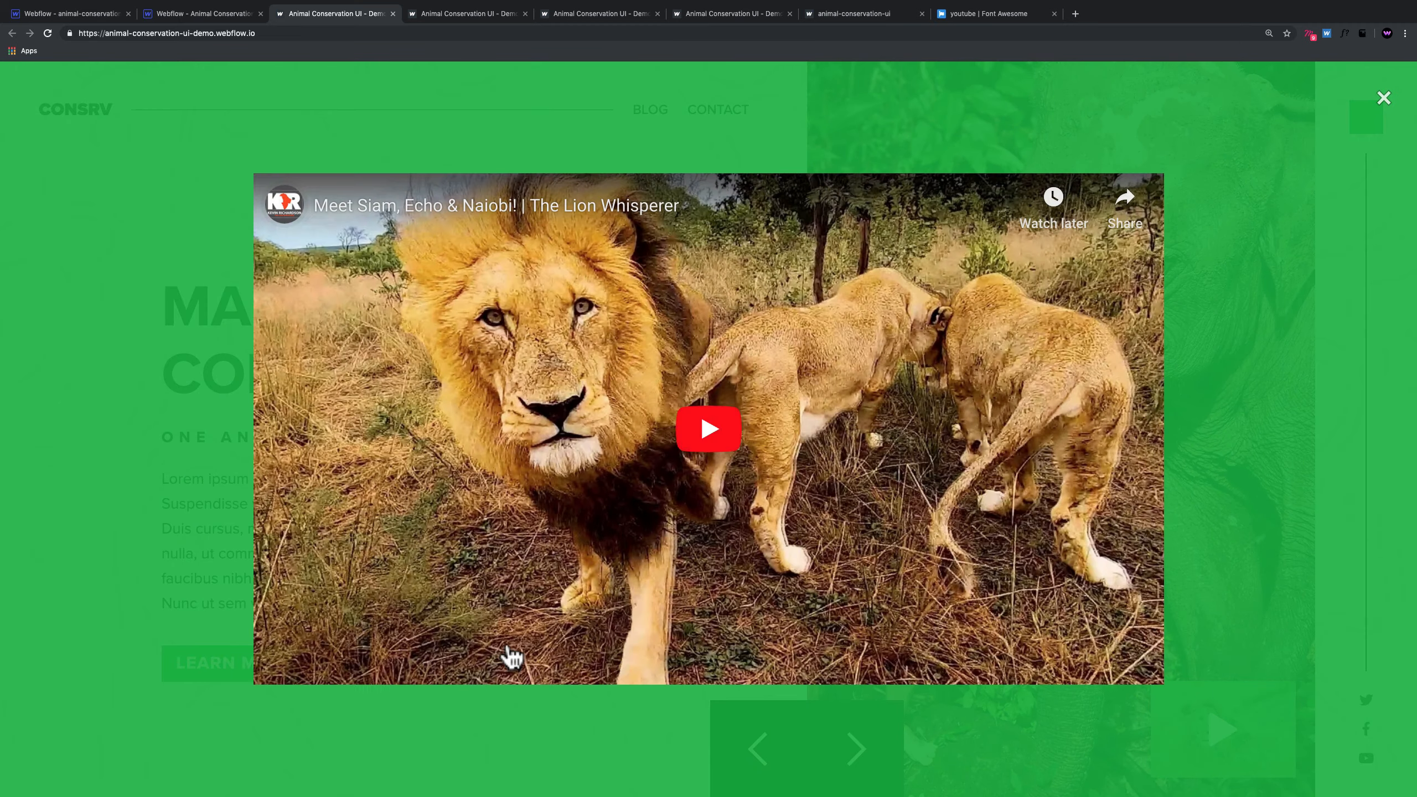
click(1389, 105)
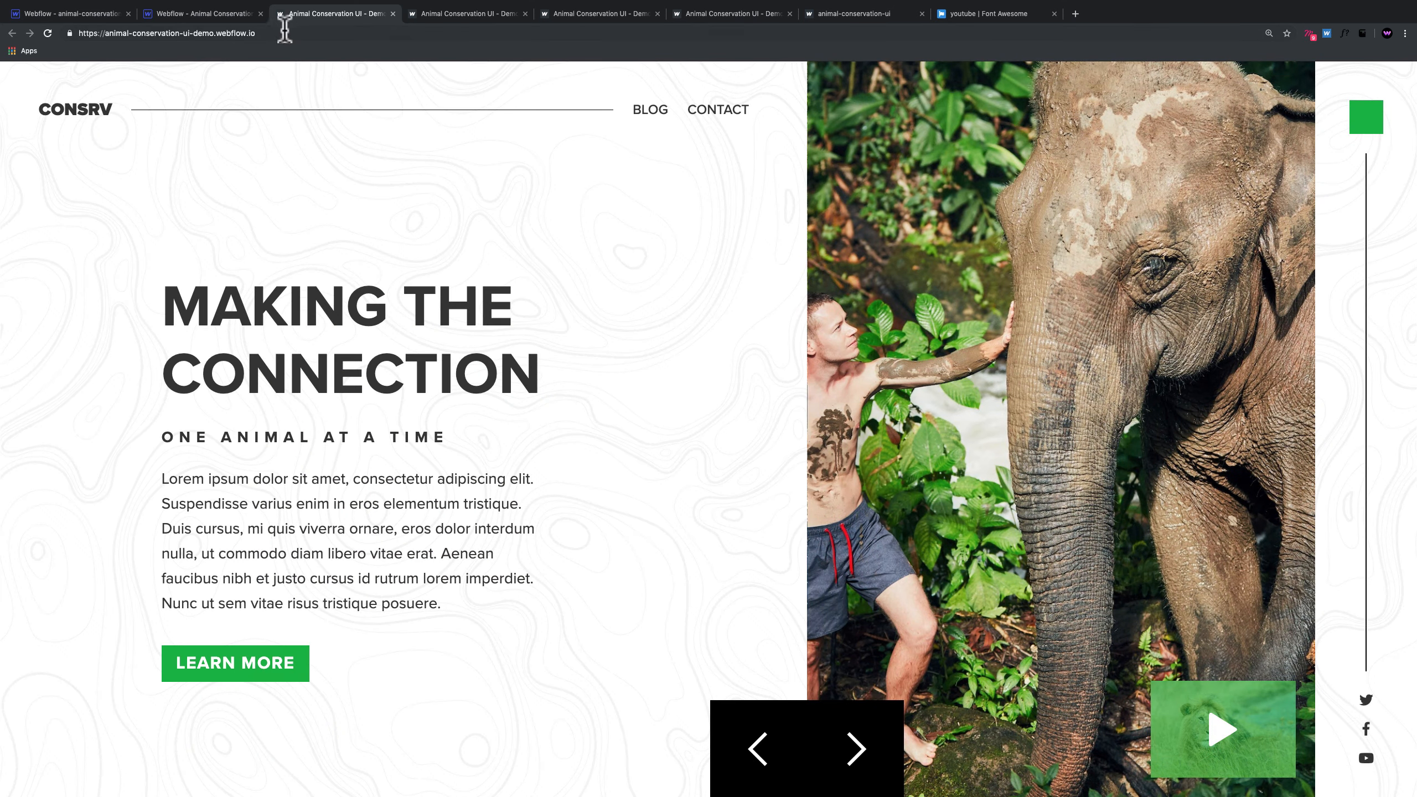
Step: Inspect the lightbox backdrop CSS in the Home page's head custom code in the Designer, and close the page settings
click(215, 13)
click(17, 190)
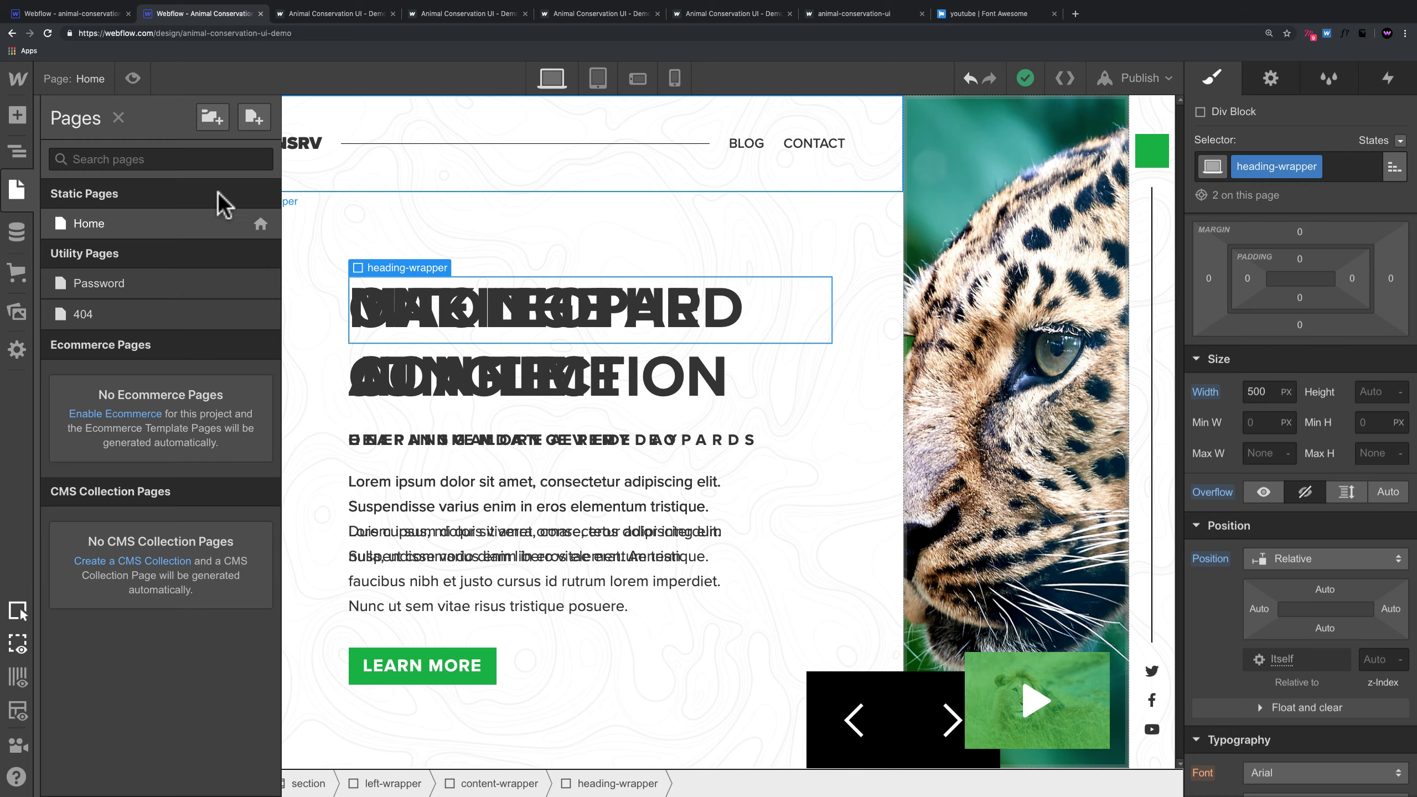
click(256, 223)
scroll(437, 351, down, 5)
scroll(437, 350, down, 10)
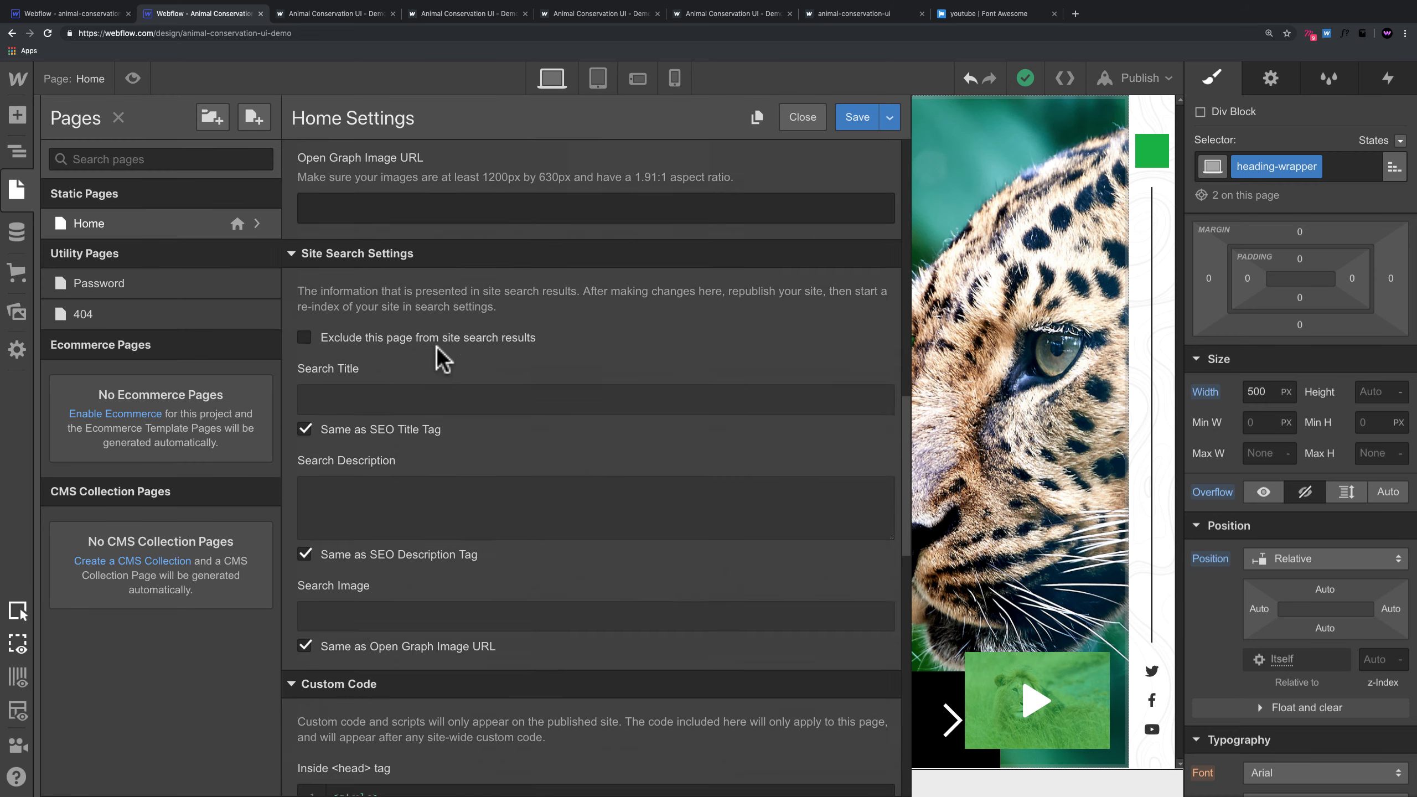
click(340, 342)
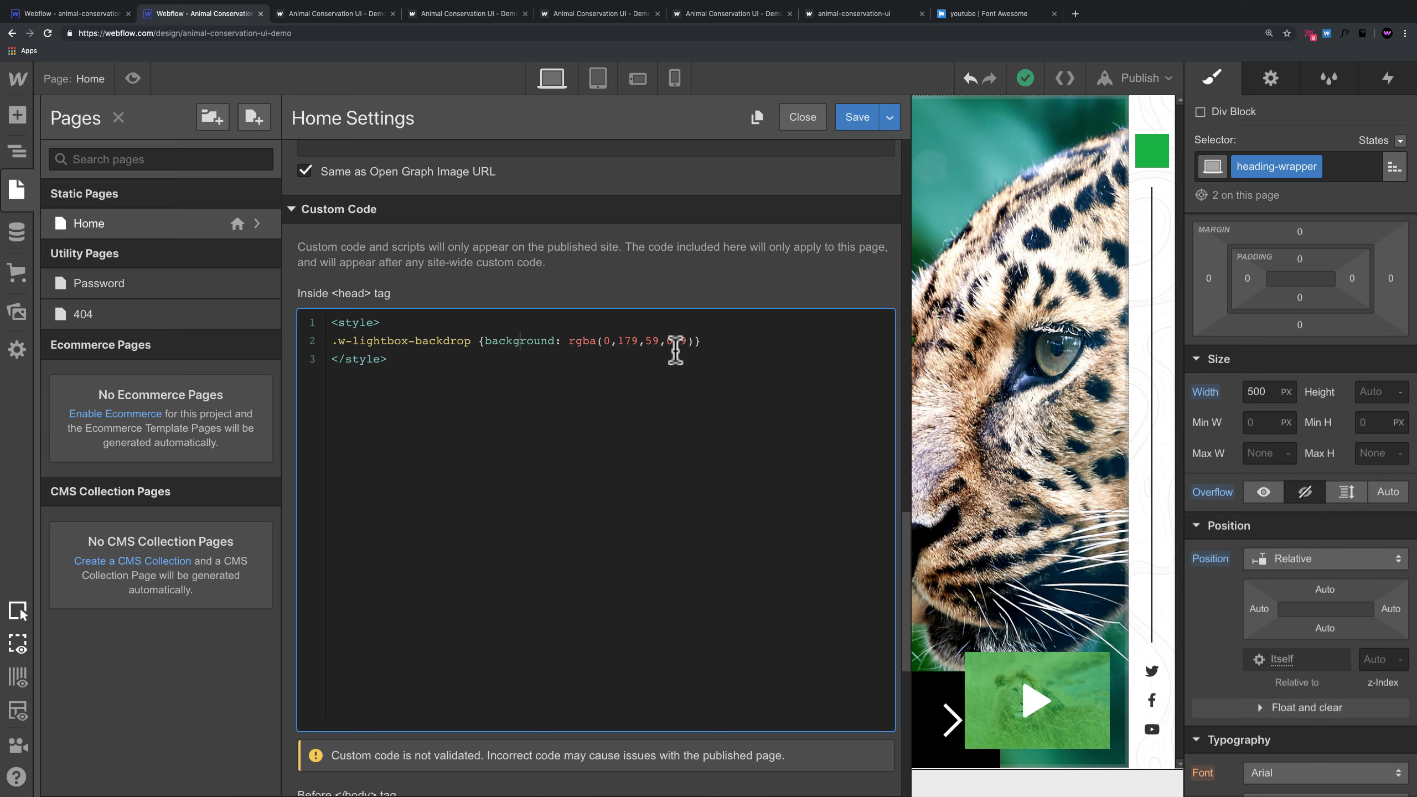
click(930, 321)
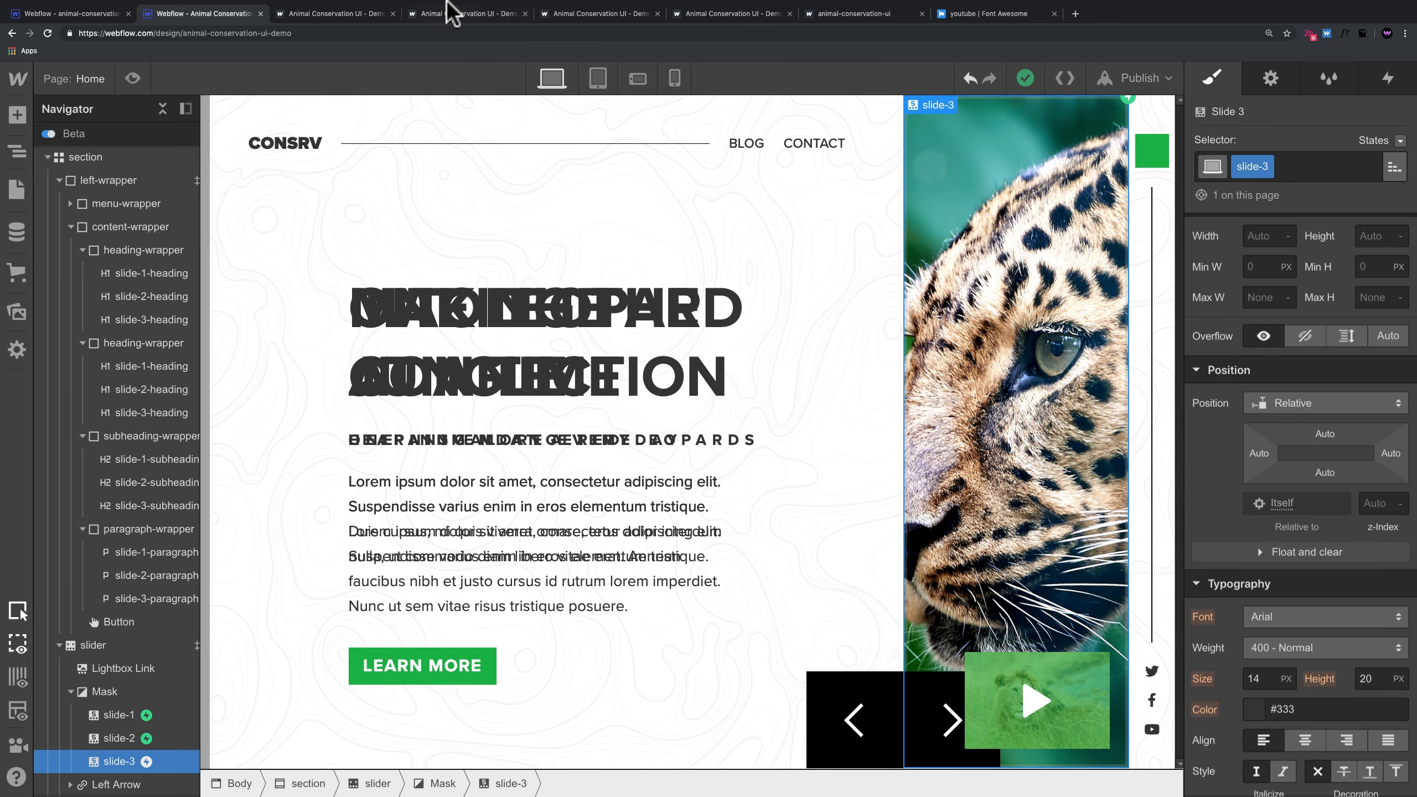
Step: Recheck the lion video lightbox on the live page and close it
click(329, 13)
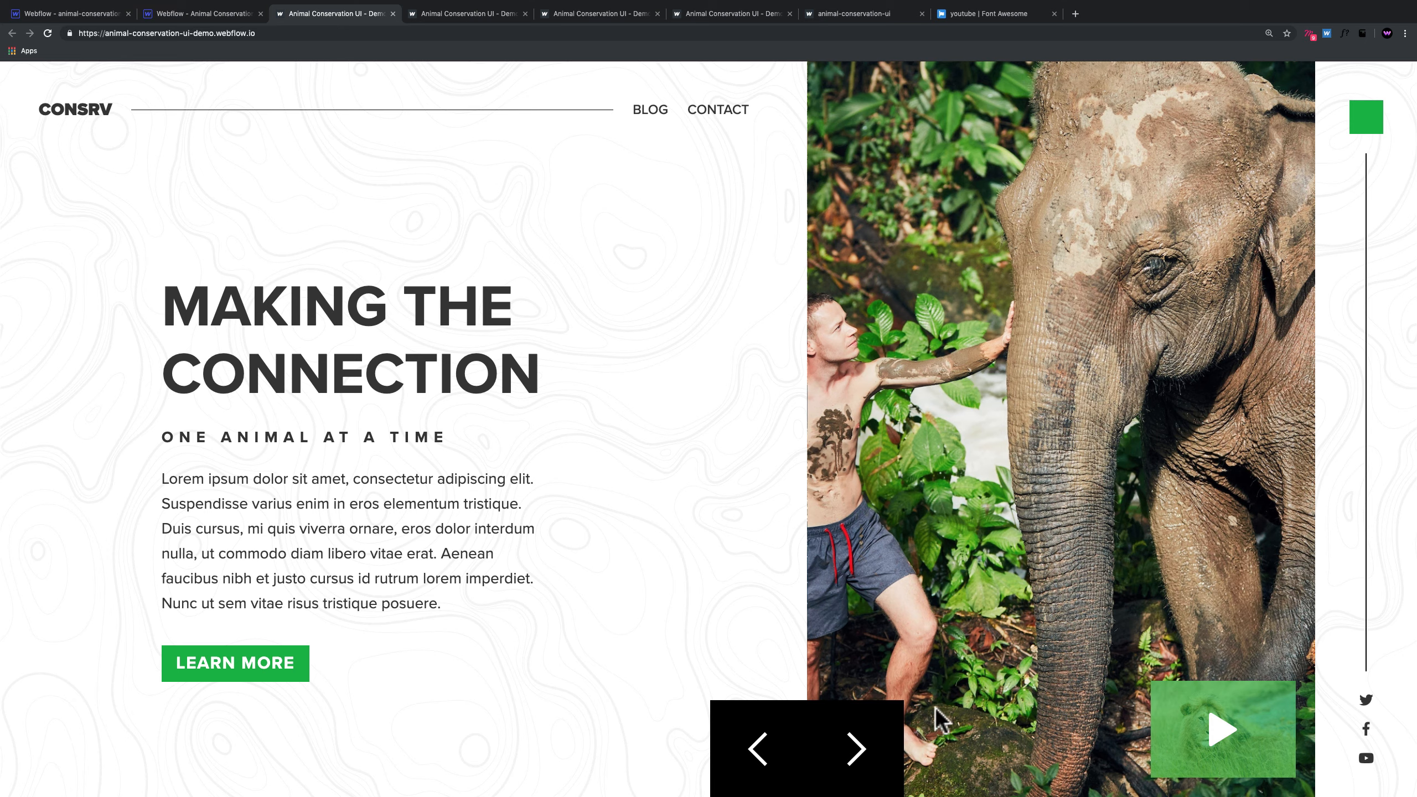
click(1222, 726)
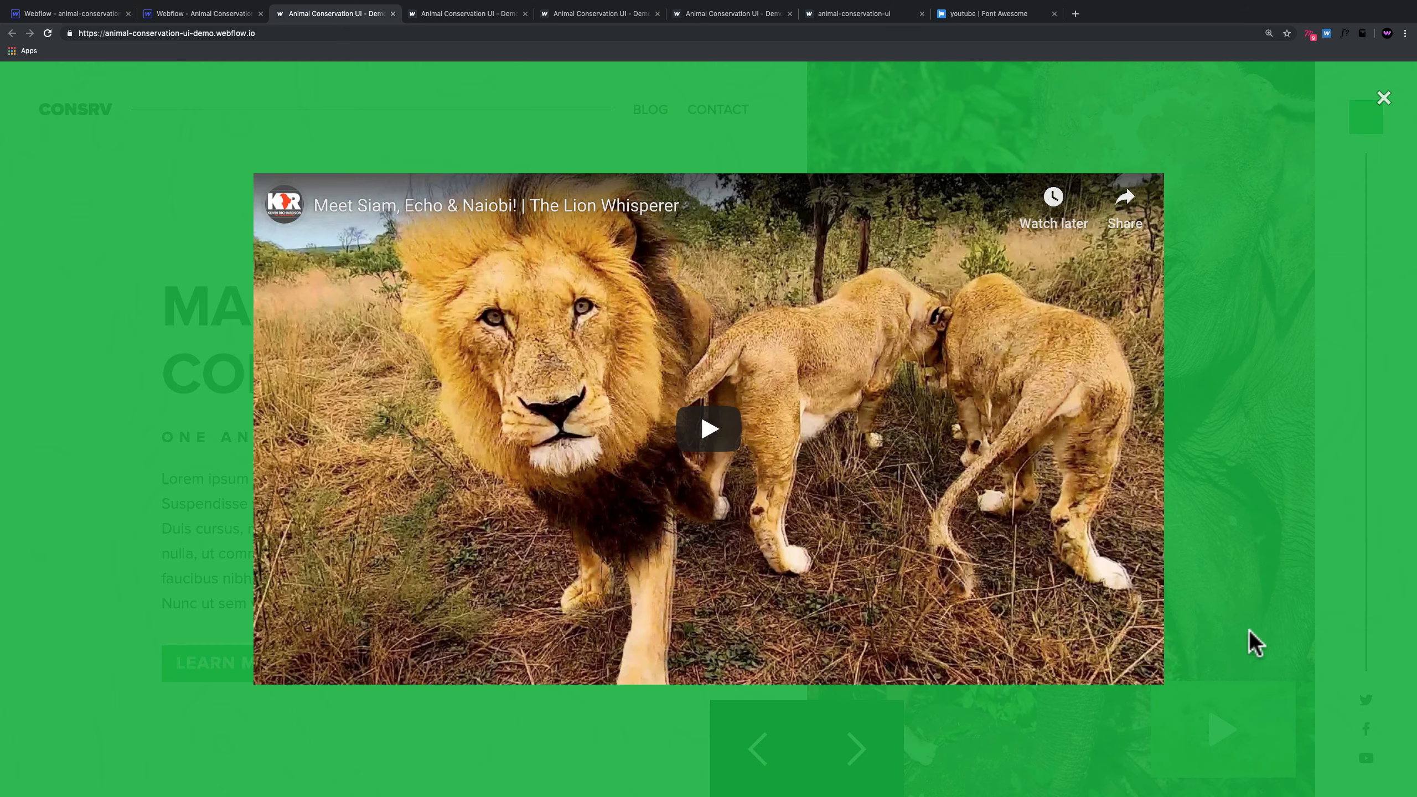
click(1379, 92)
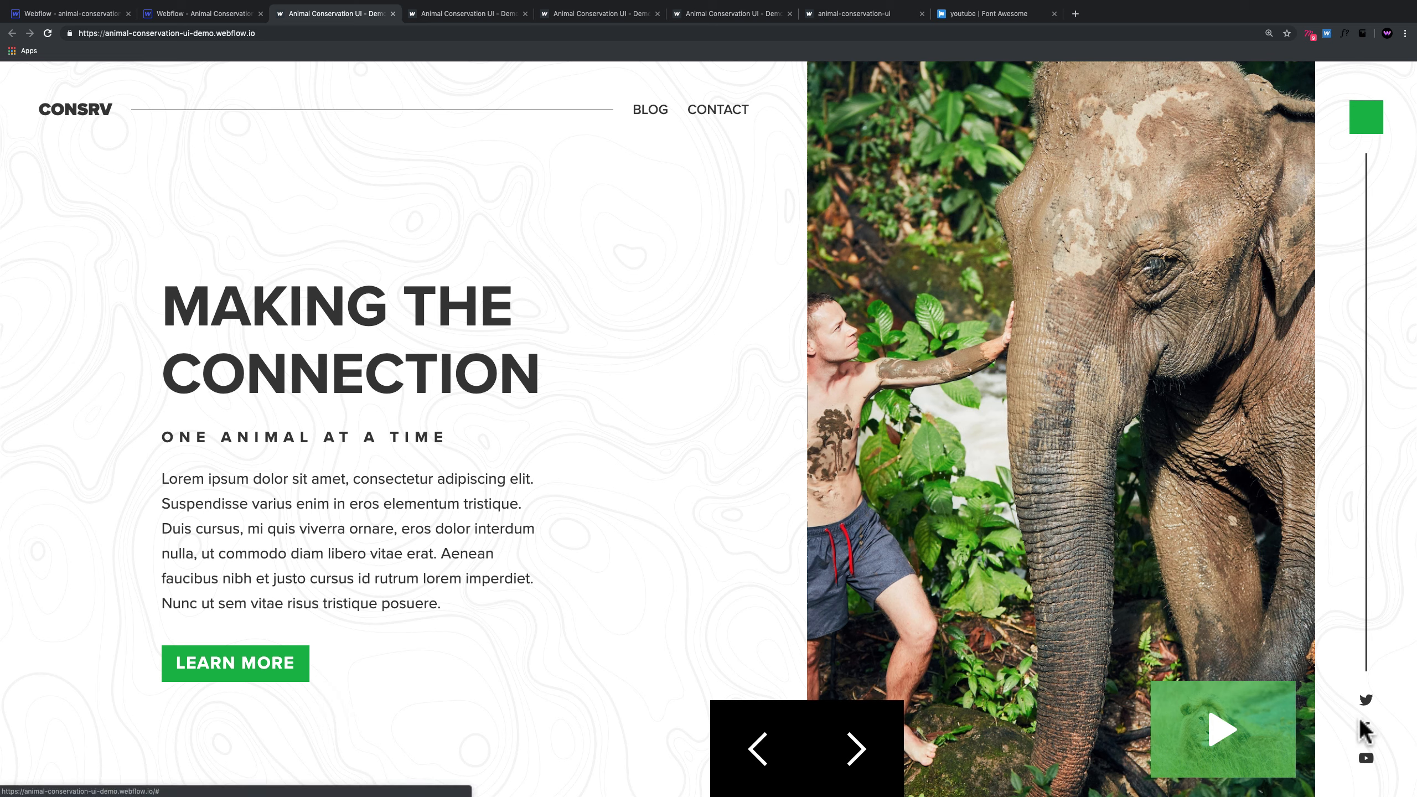
Step: Darken the Learn More button's Hover background color in the Designer by setting its brightness to 50 (#00802a)
click(221, 16)
click(513, 673)
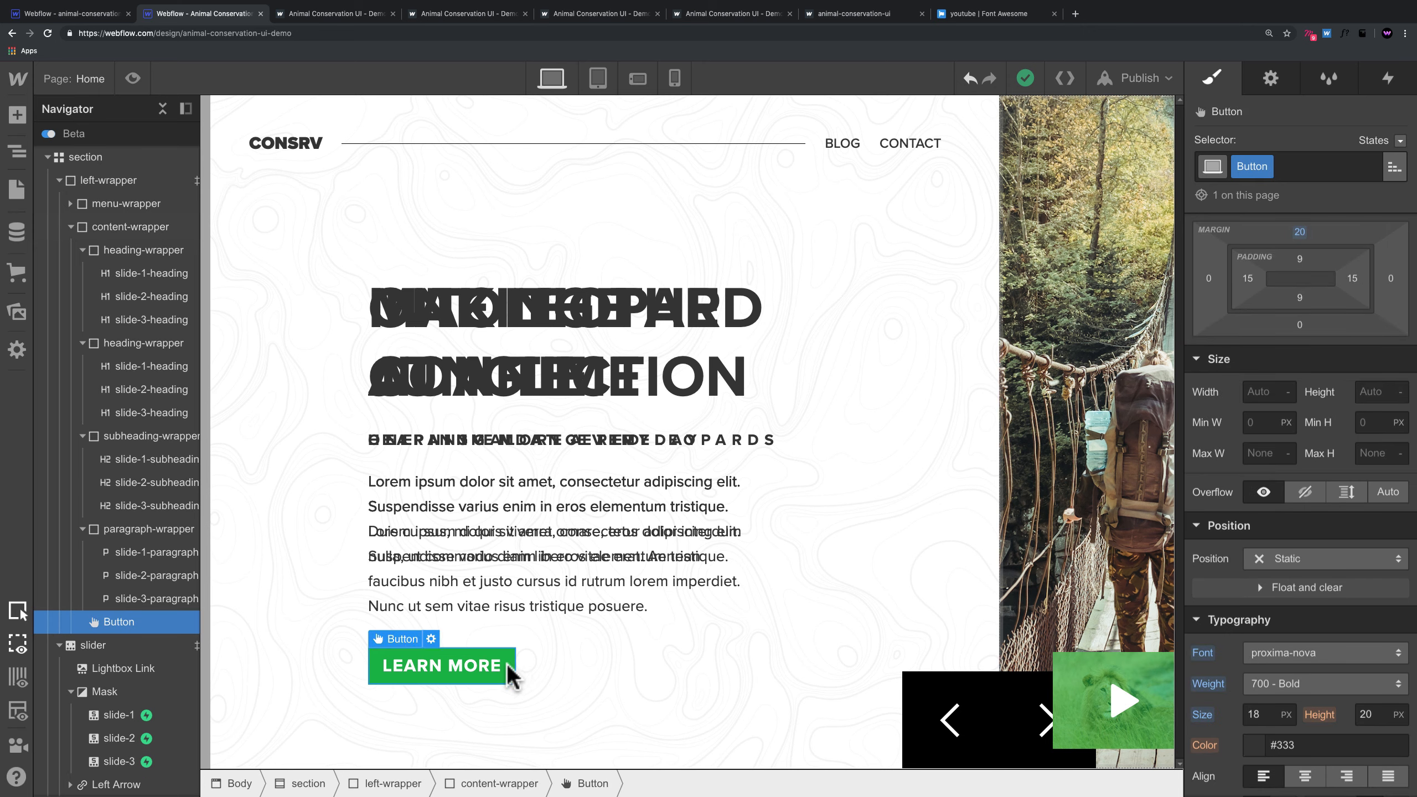
click(1401, 140)
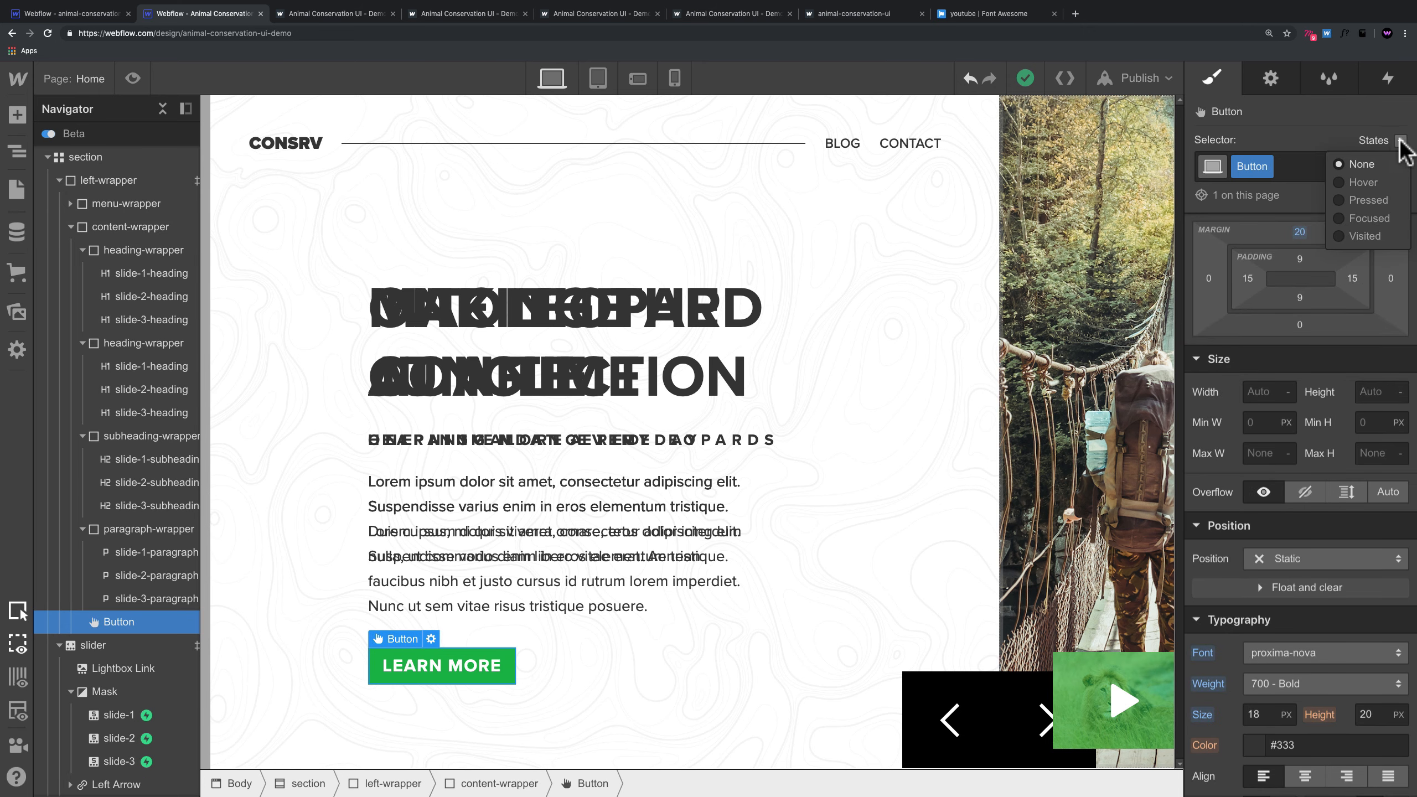
click(1359, 182)
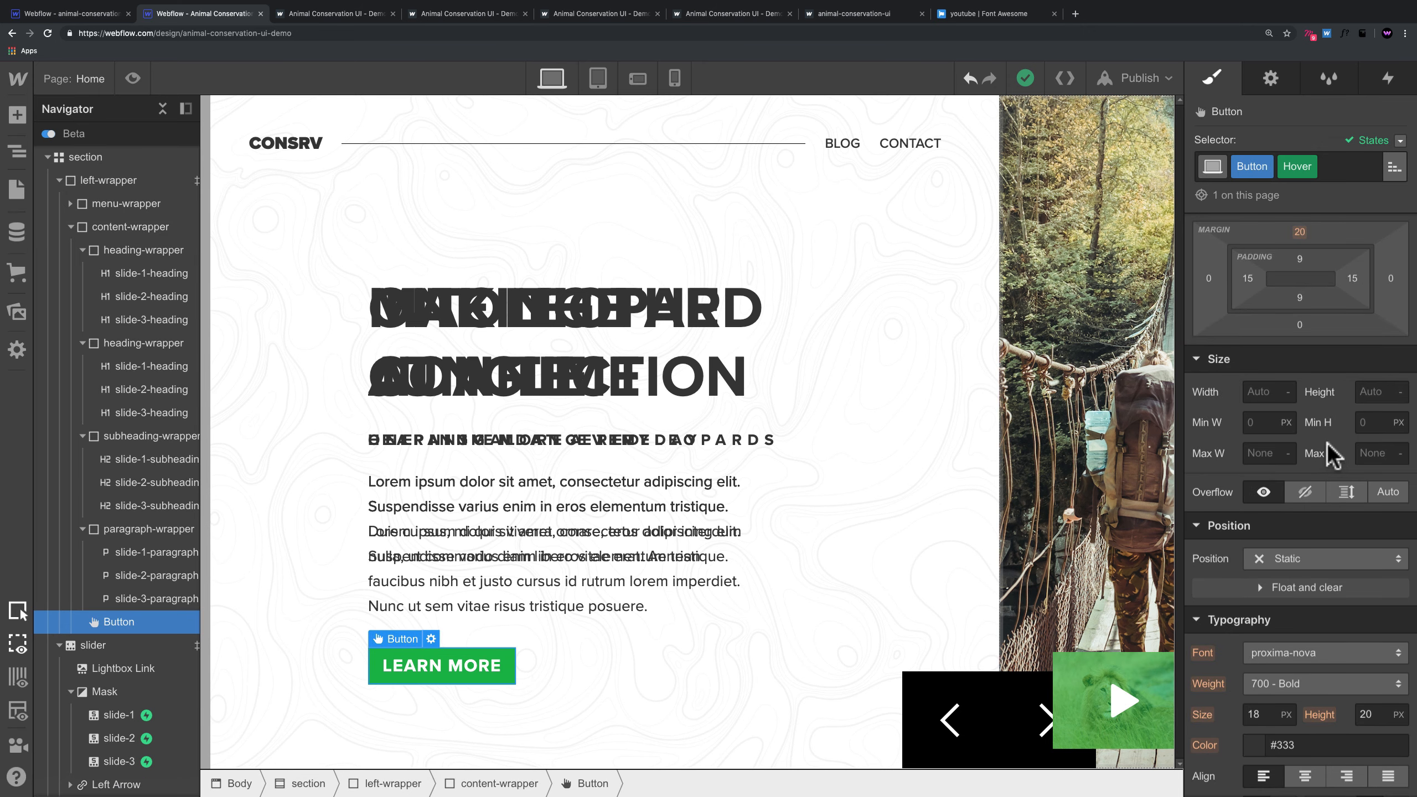
scroll(1326, 447, down, 5)
scroll(1322, 447, down, 1)
click(1250, 641)
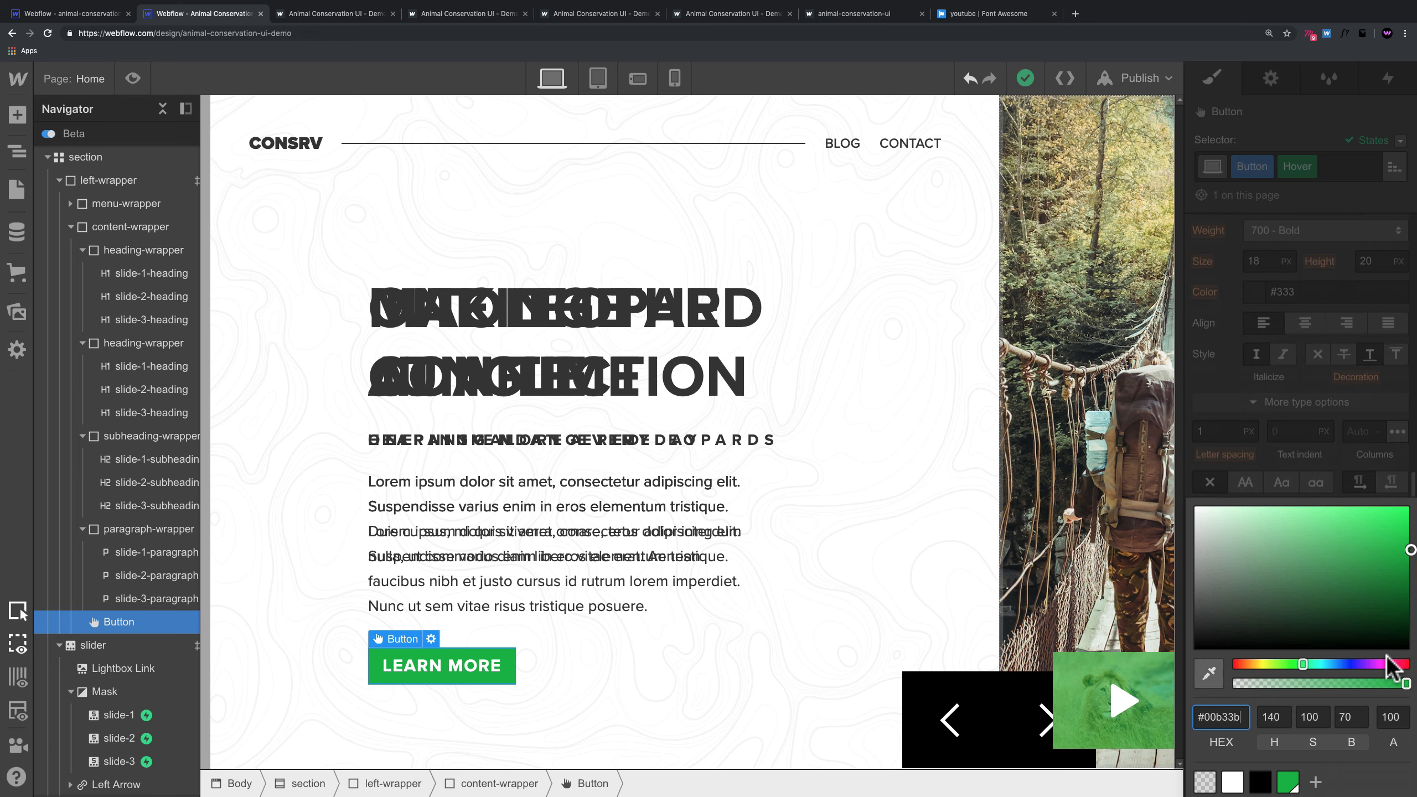
click(1355, 717)
key(shift+Down)
key(shift+Down)
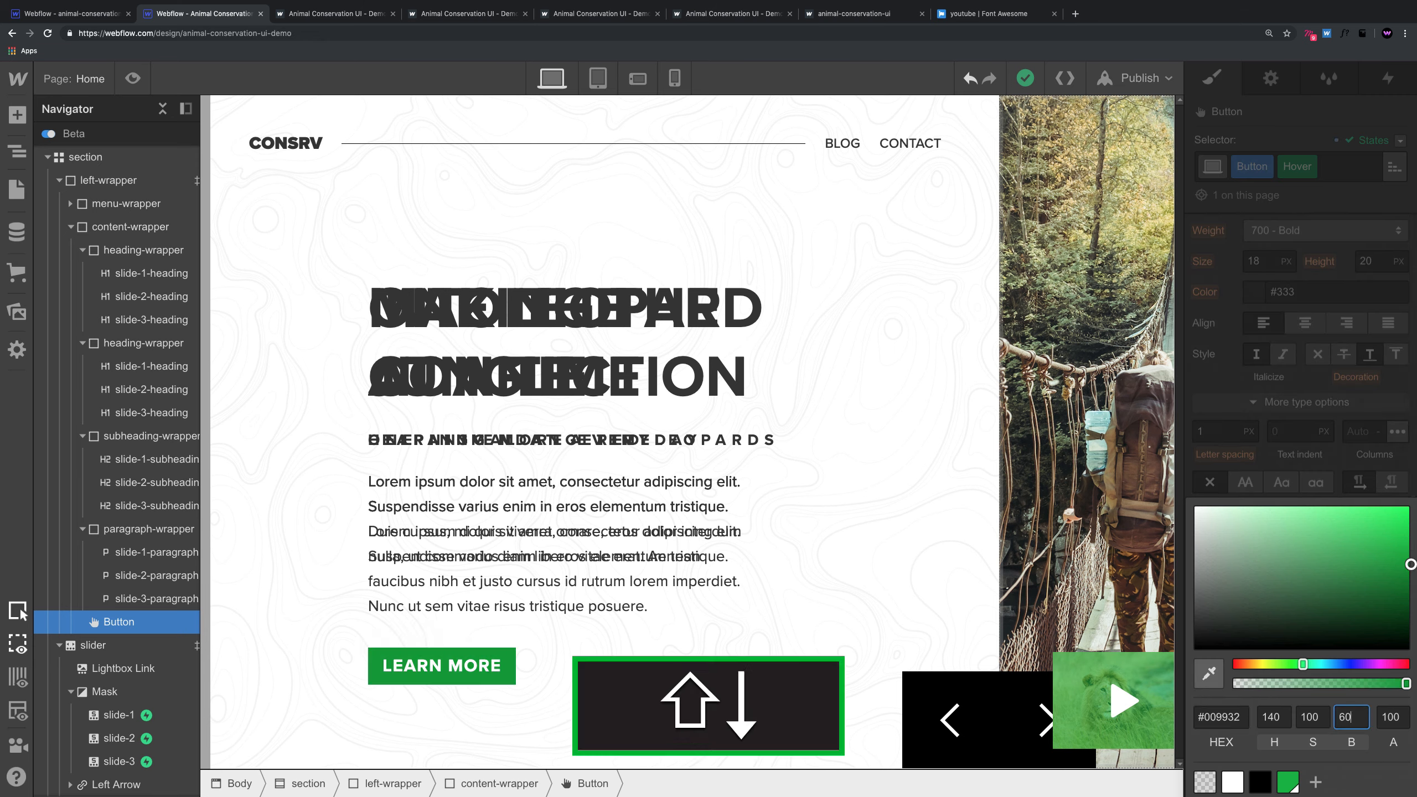
key(shift+Up)
key(shift+Down)
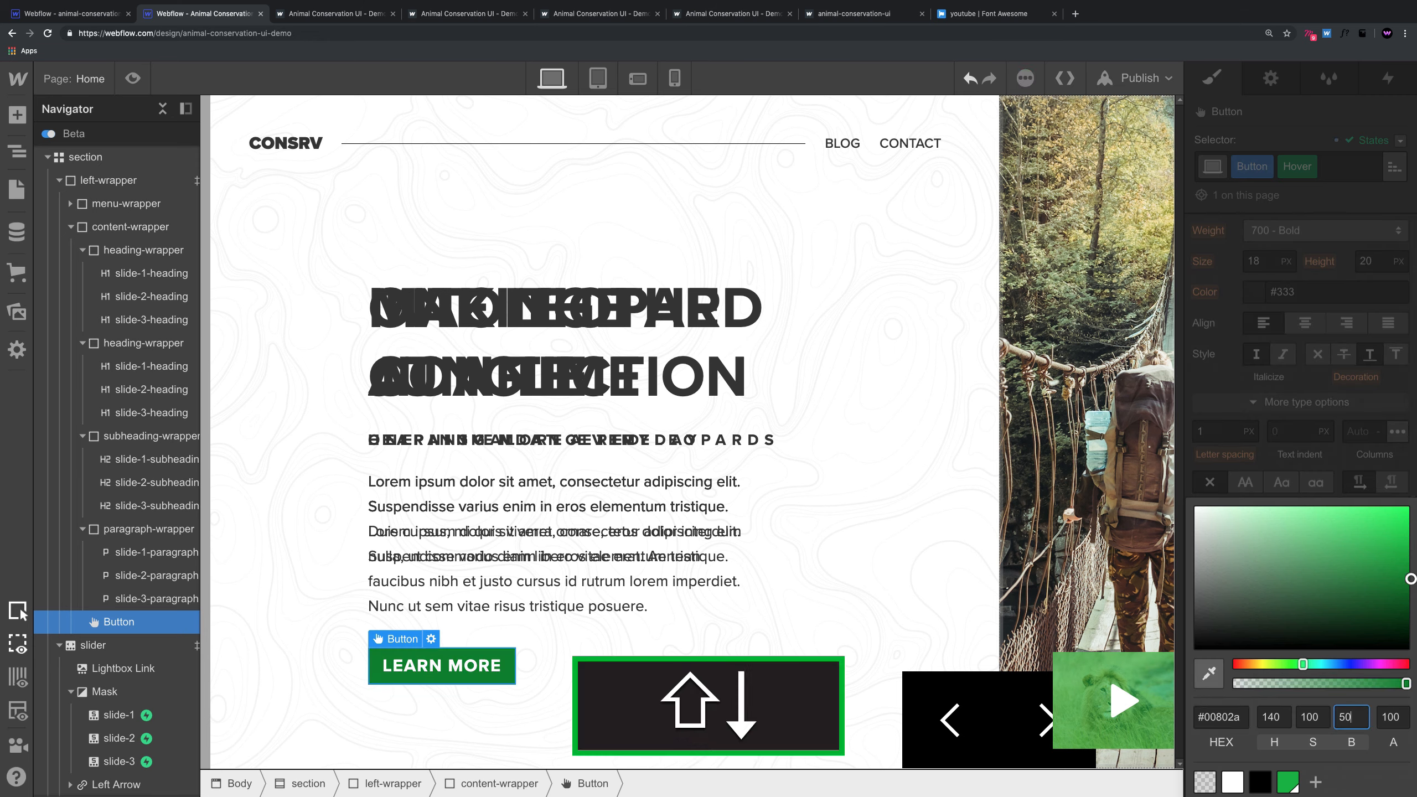
key(shift+Up)
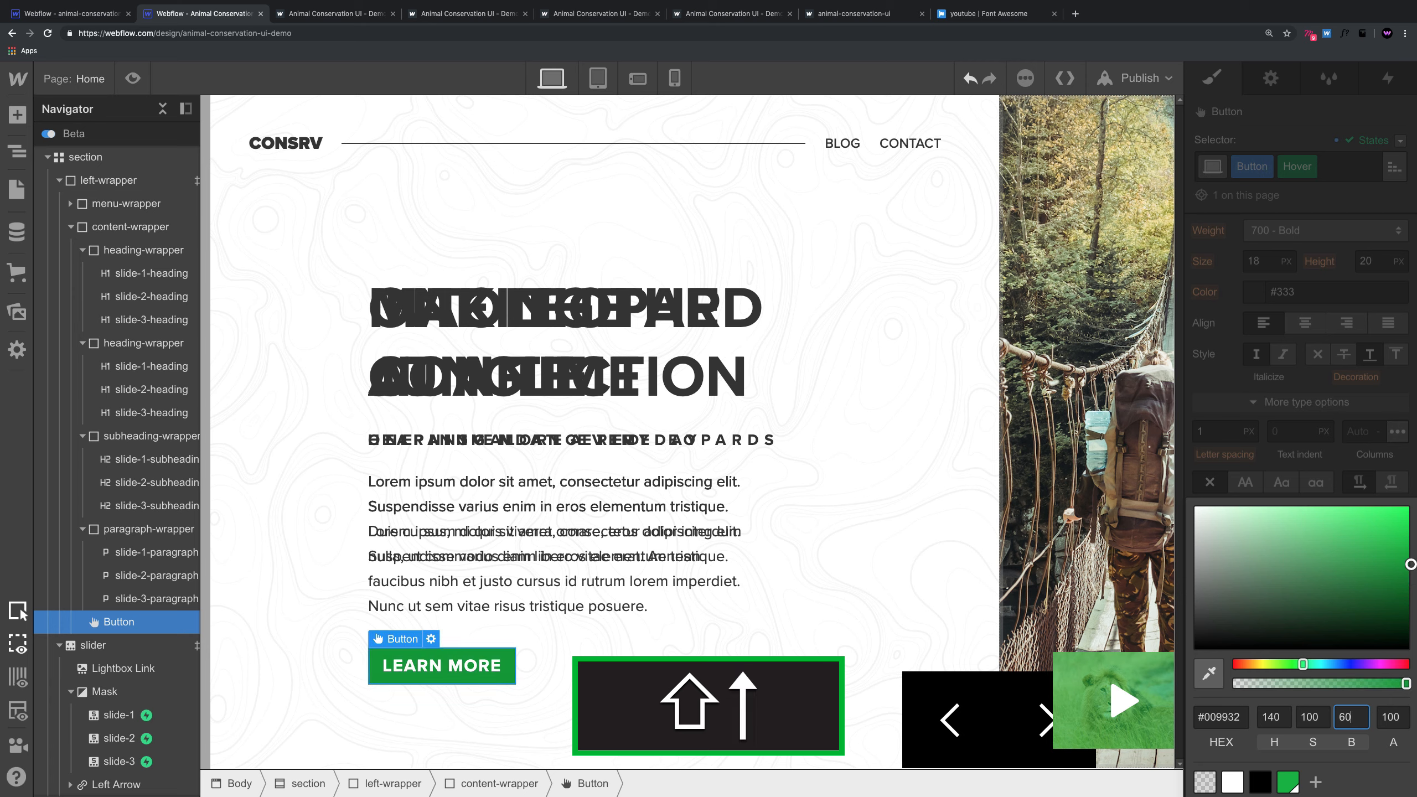
key(shift+Down)
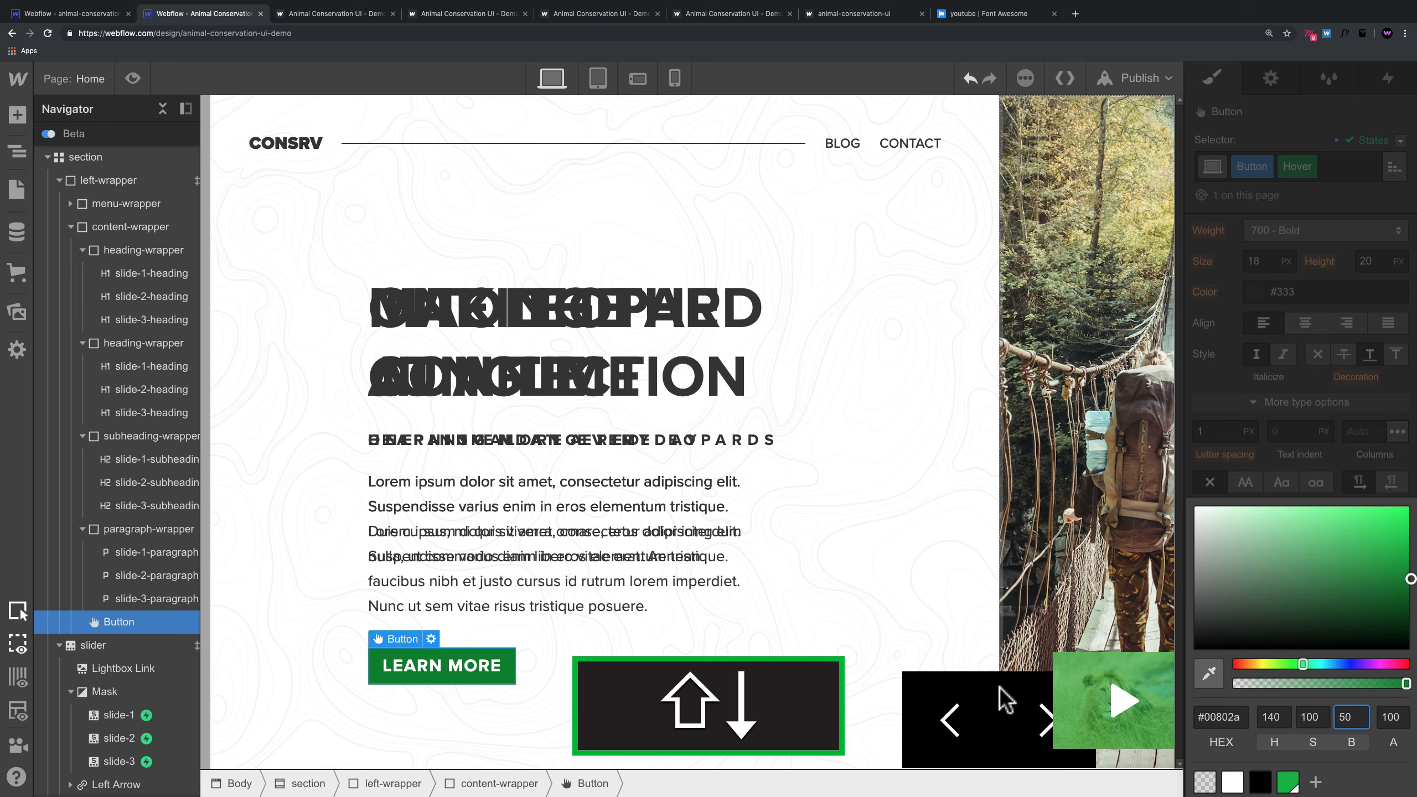
click(750, 616)
click(498, 677)
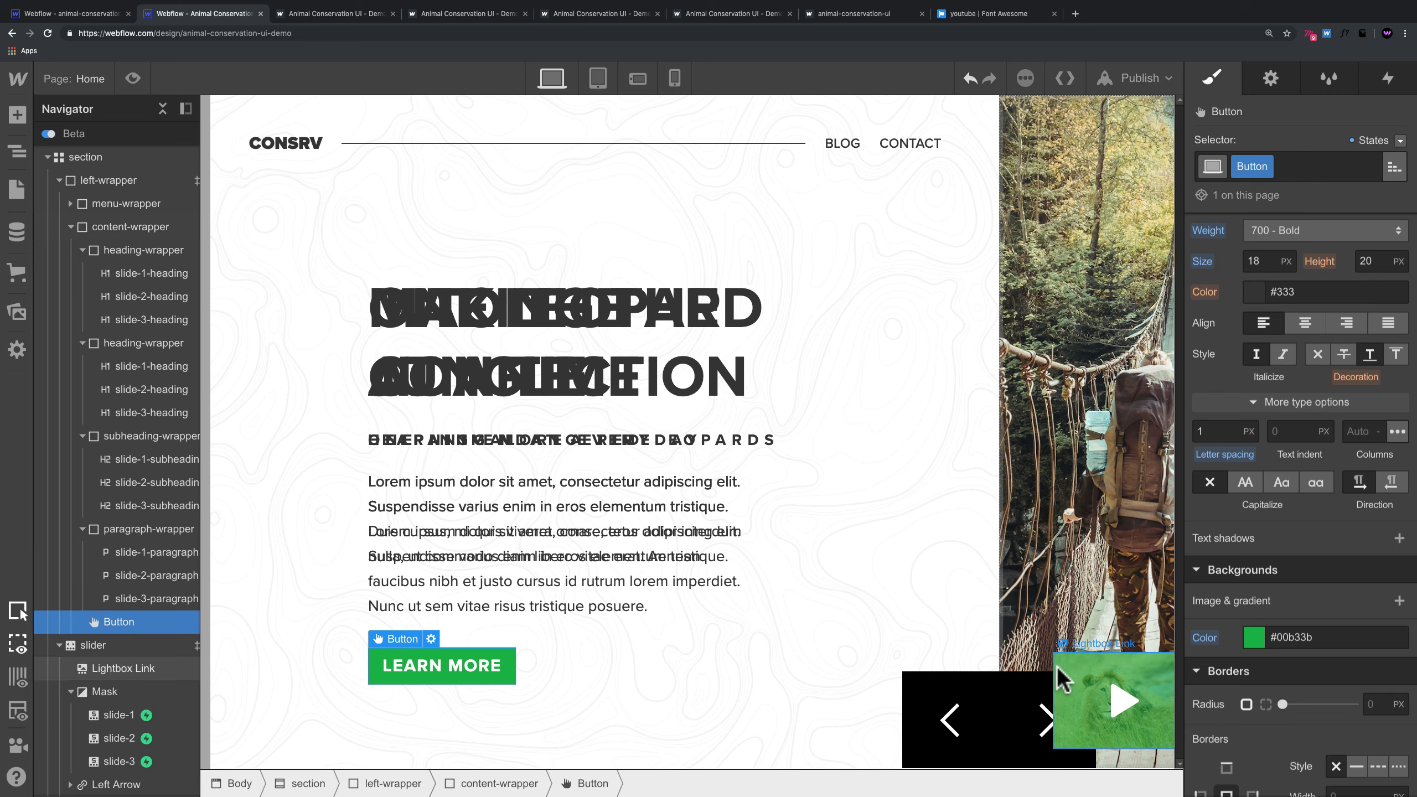
Step: Darken the Lightbox Link's green overlay in its Hover state to brightness 50, giving rgba(0, 128, 42, 0.6)
click(1066, 681)
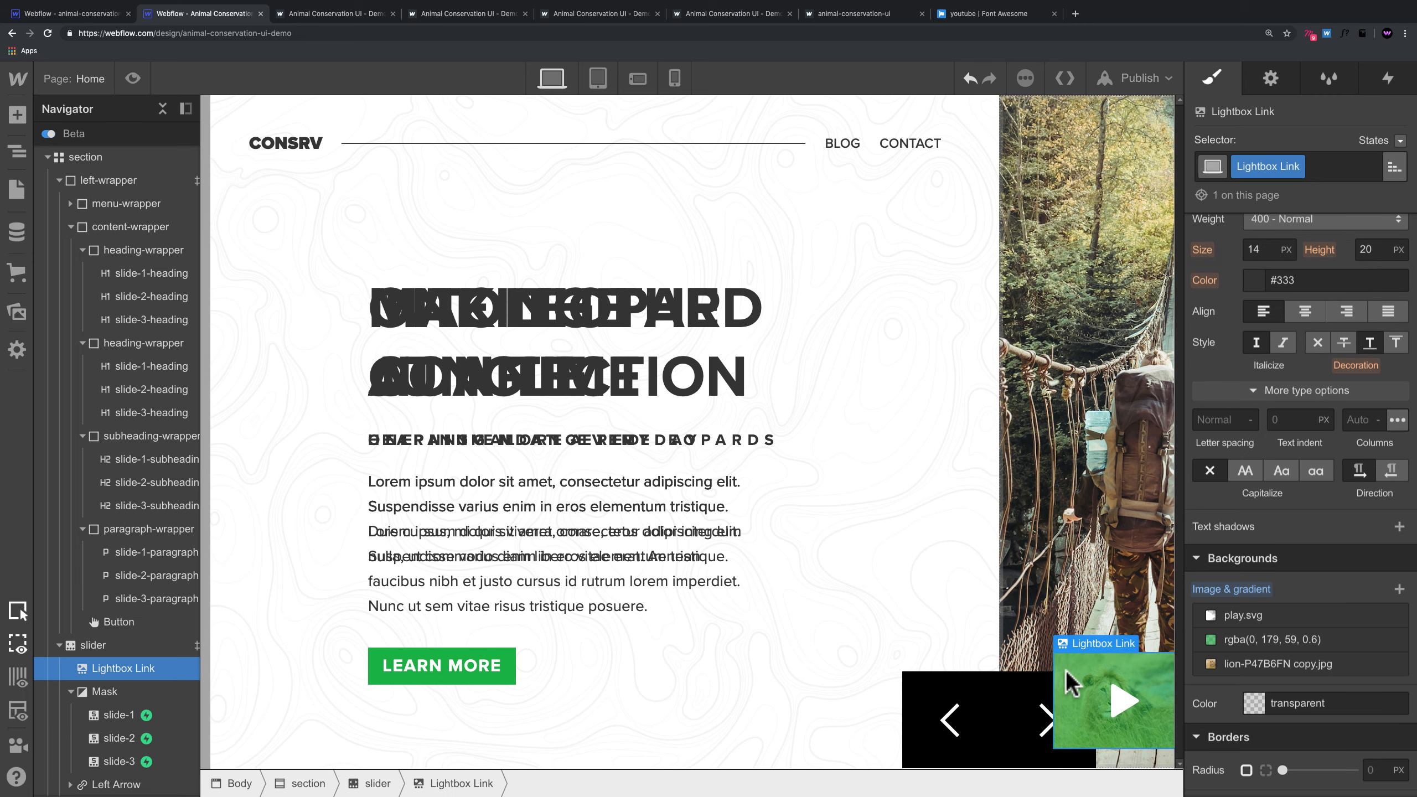
click(1401, 141)
click(1364, 183)
scroll(1303, 509, down, 3)
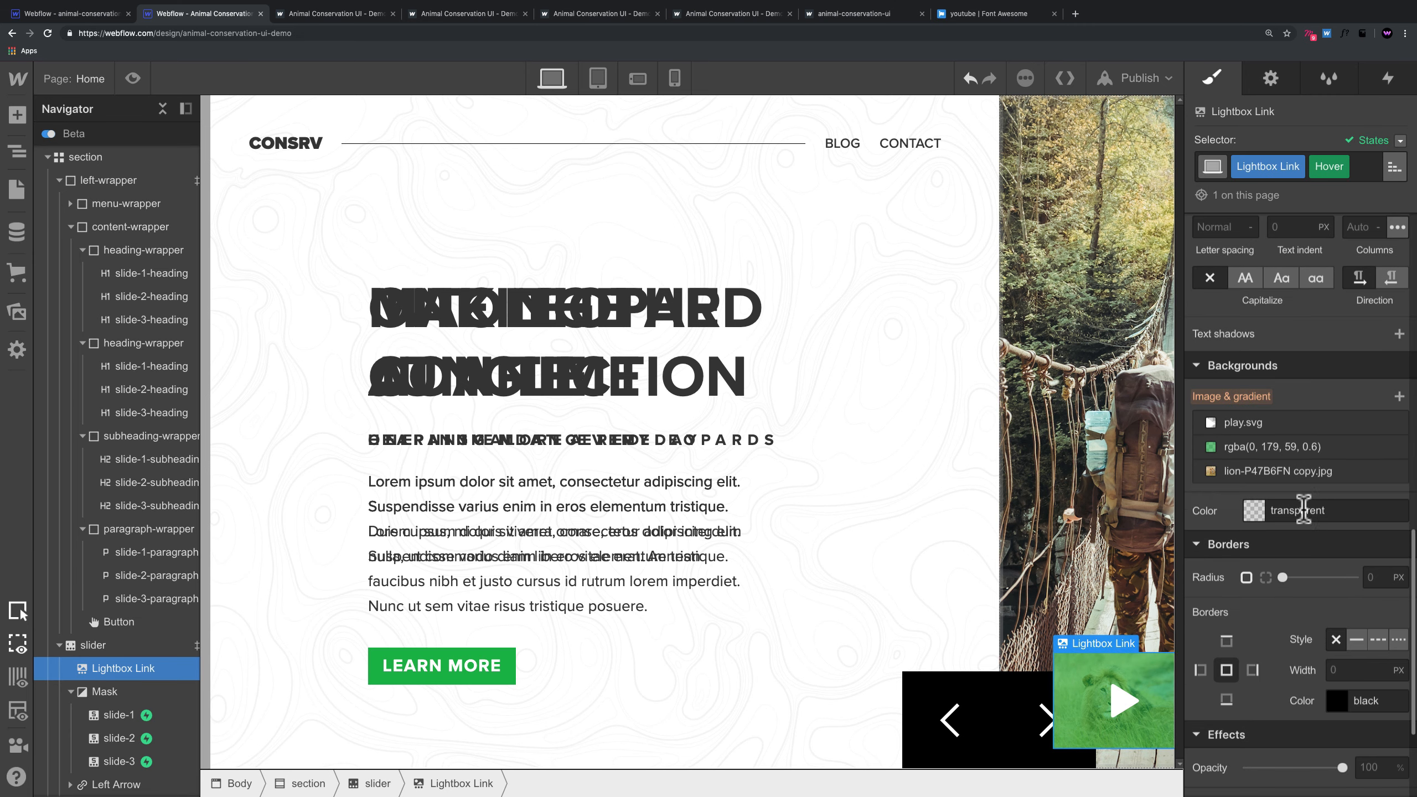
click(1283, 450)
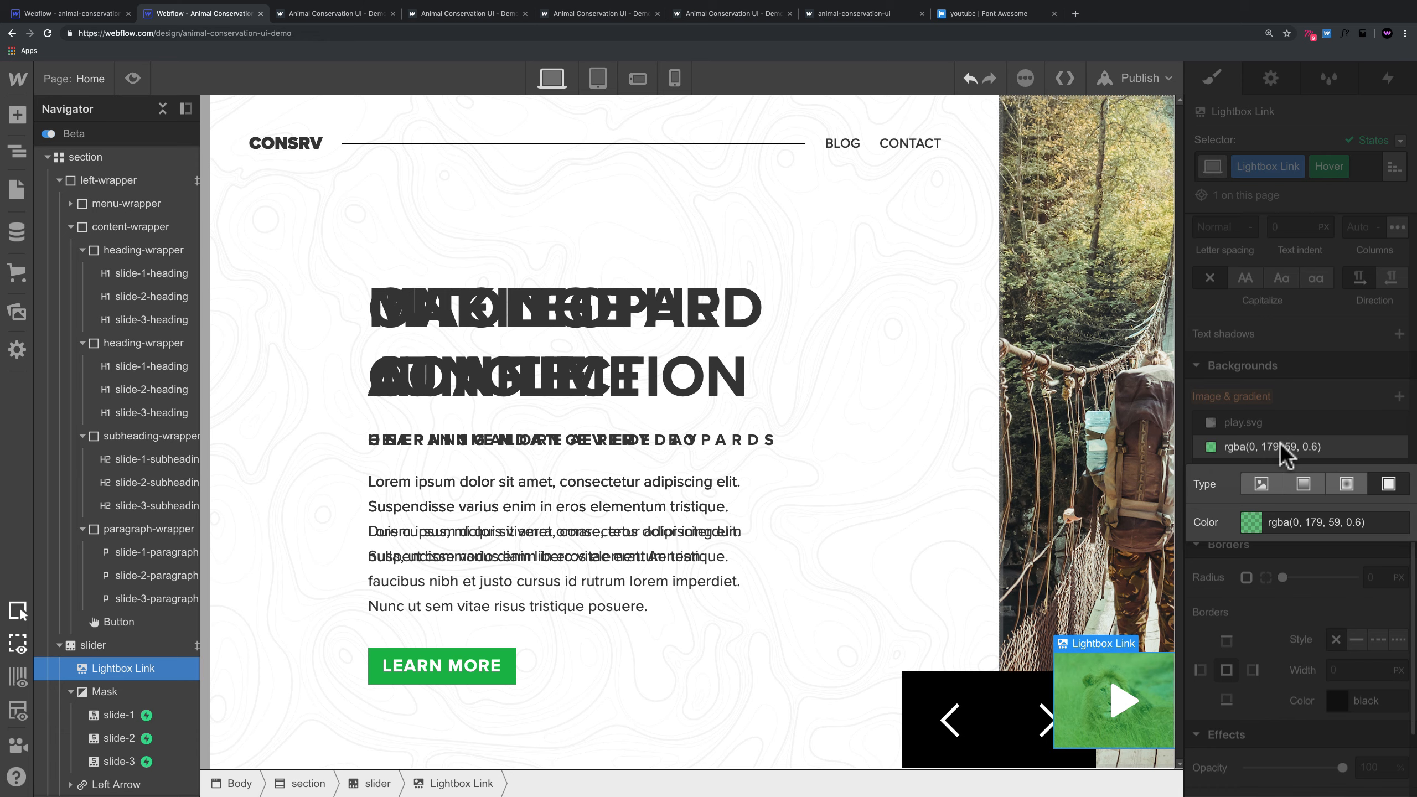
click(1251, 522)
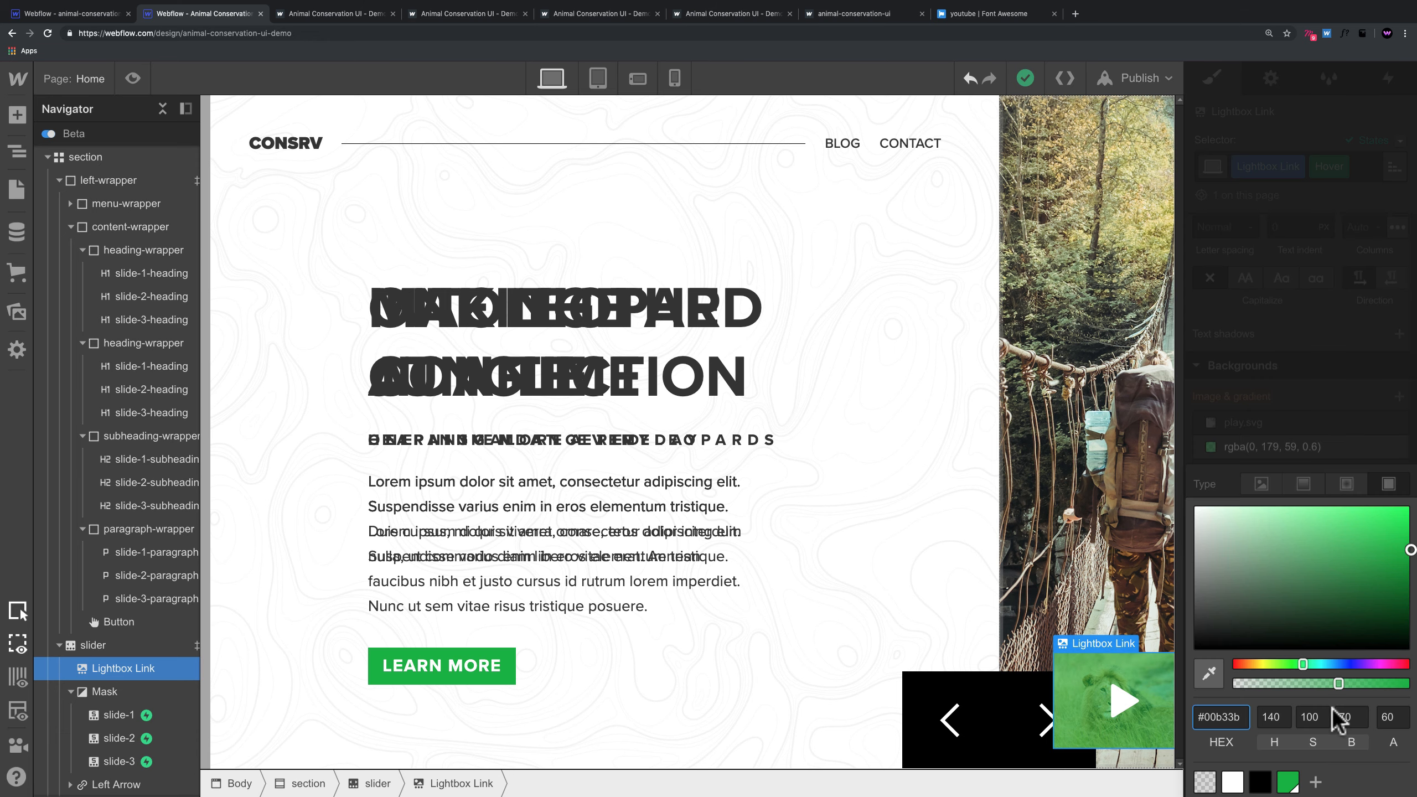
click(1349, 717)
key(shift+Down)
key(shift+Down)
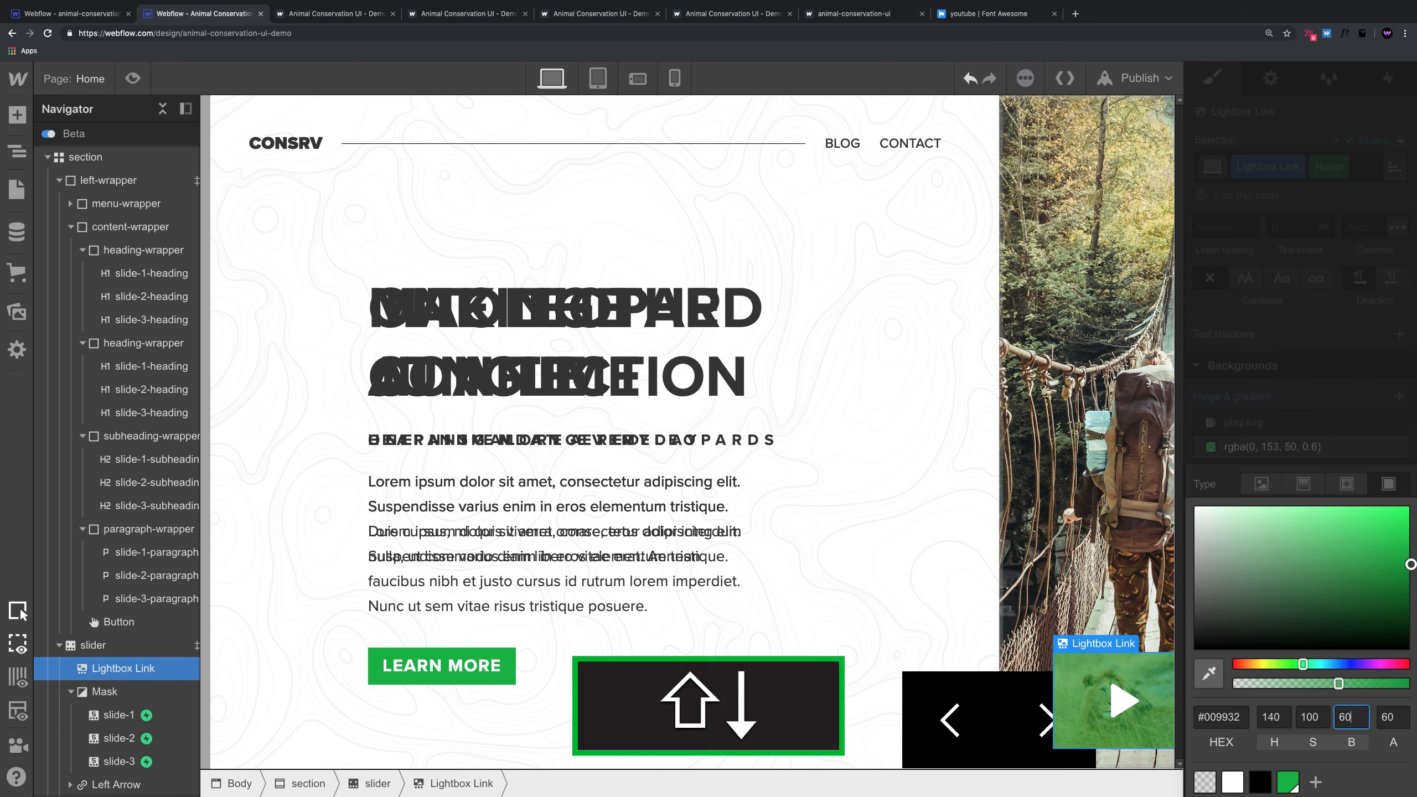
click(1332, 418)
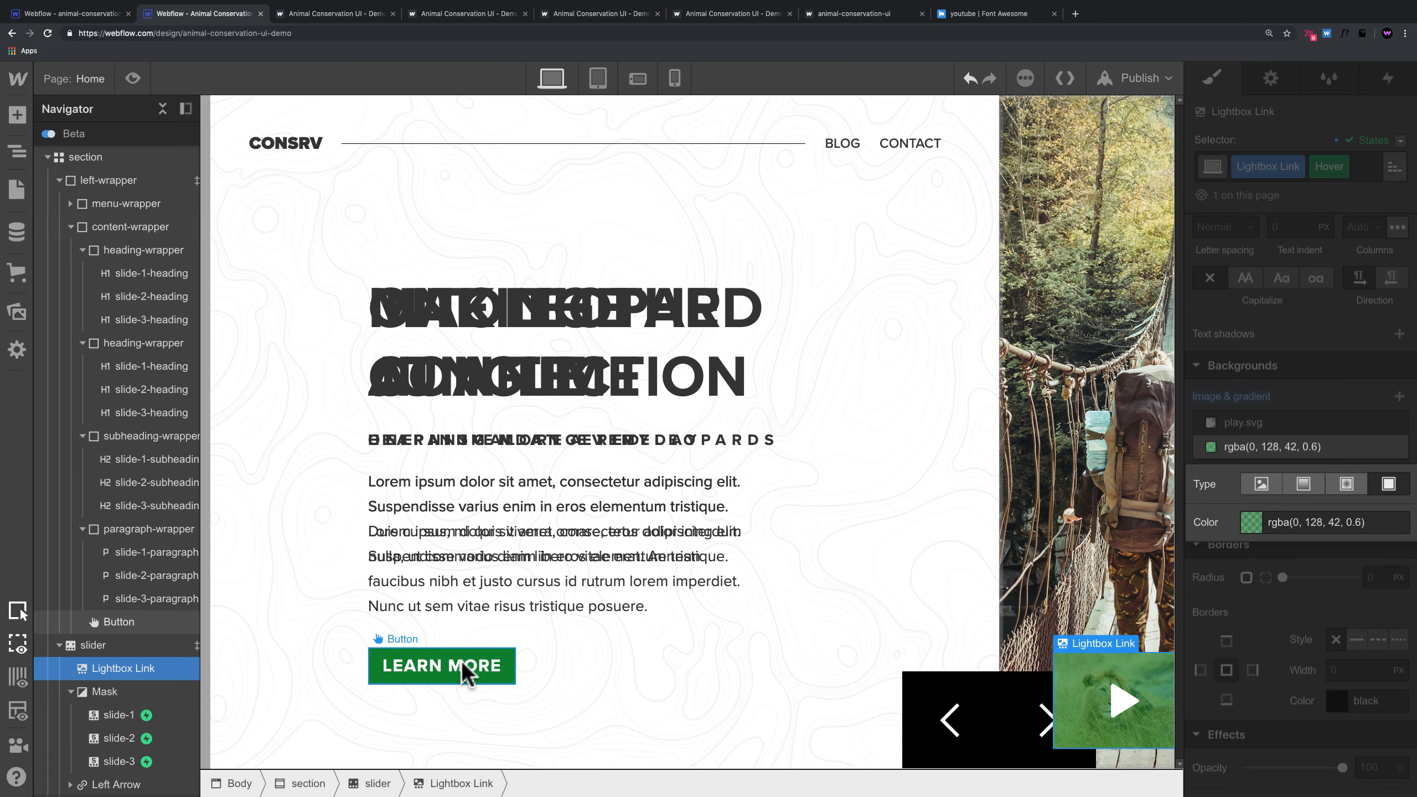
Step: Finish editing the Lightbox Link's green overlay and return the element to its None state
click(1384, 426)
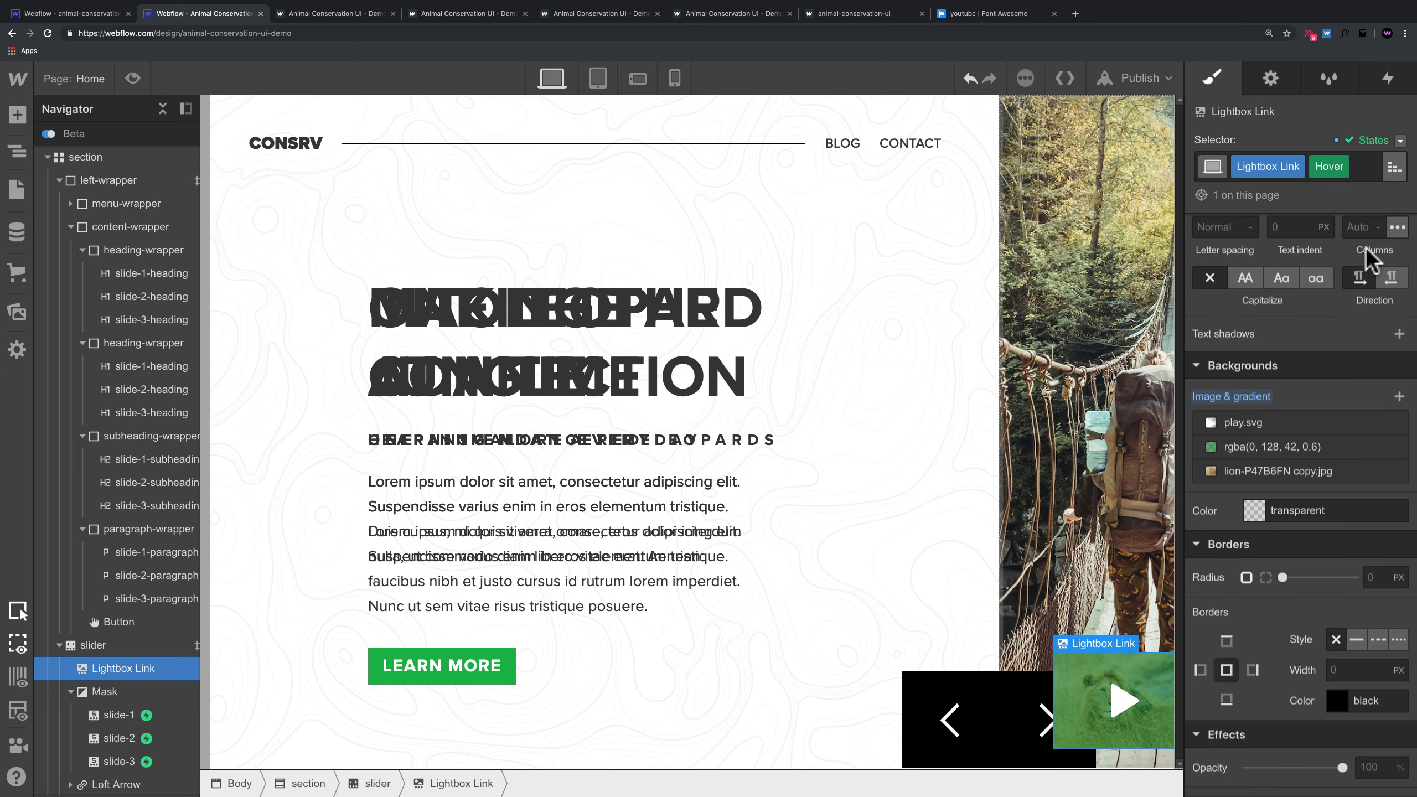
click(1401, 141)
click(1364, 163)
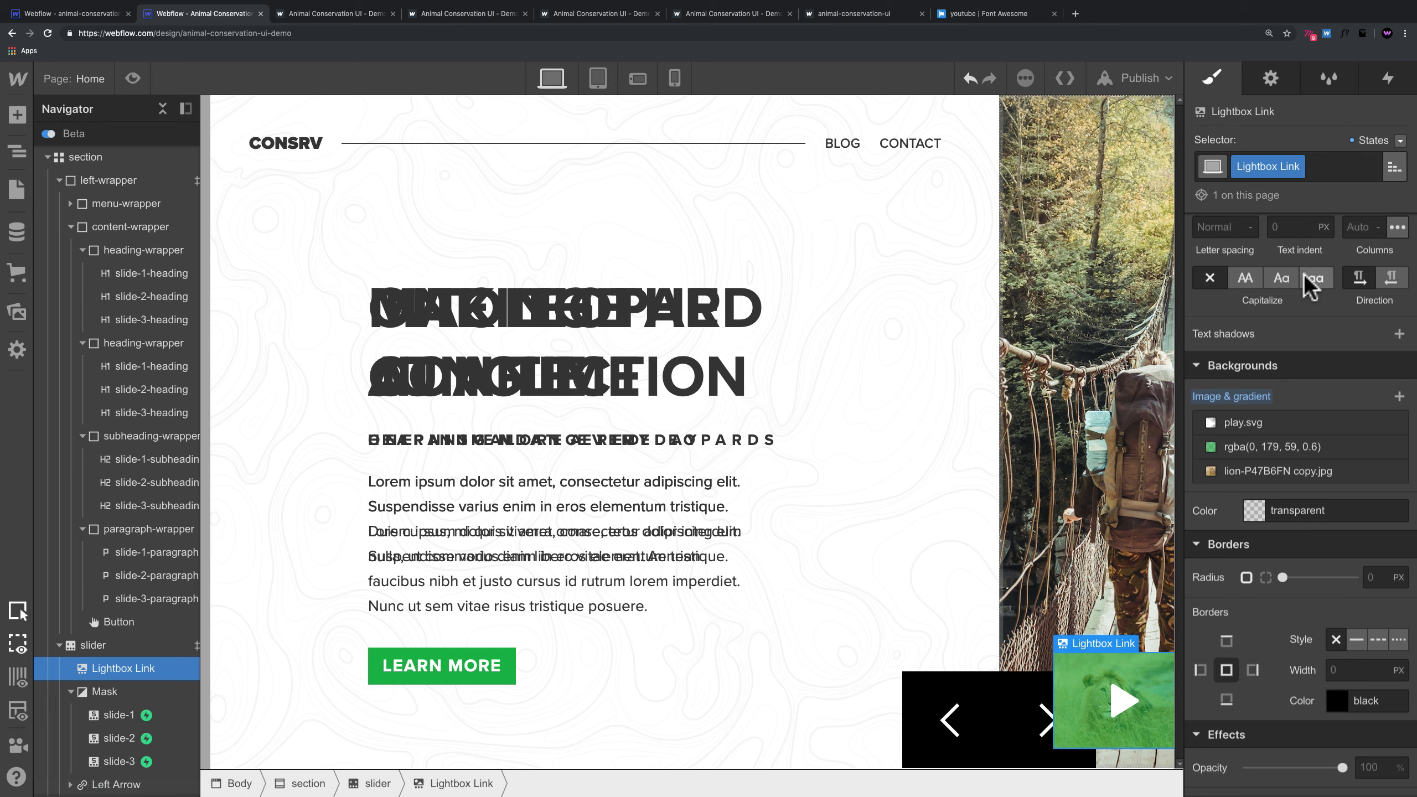
click(968, 444)
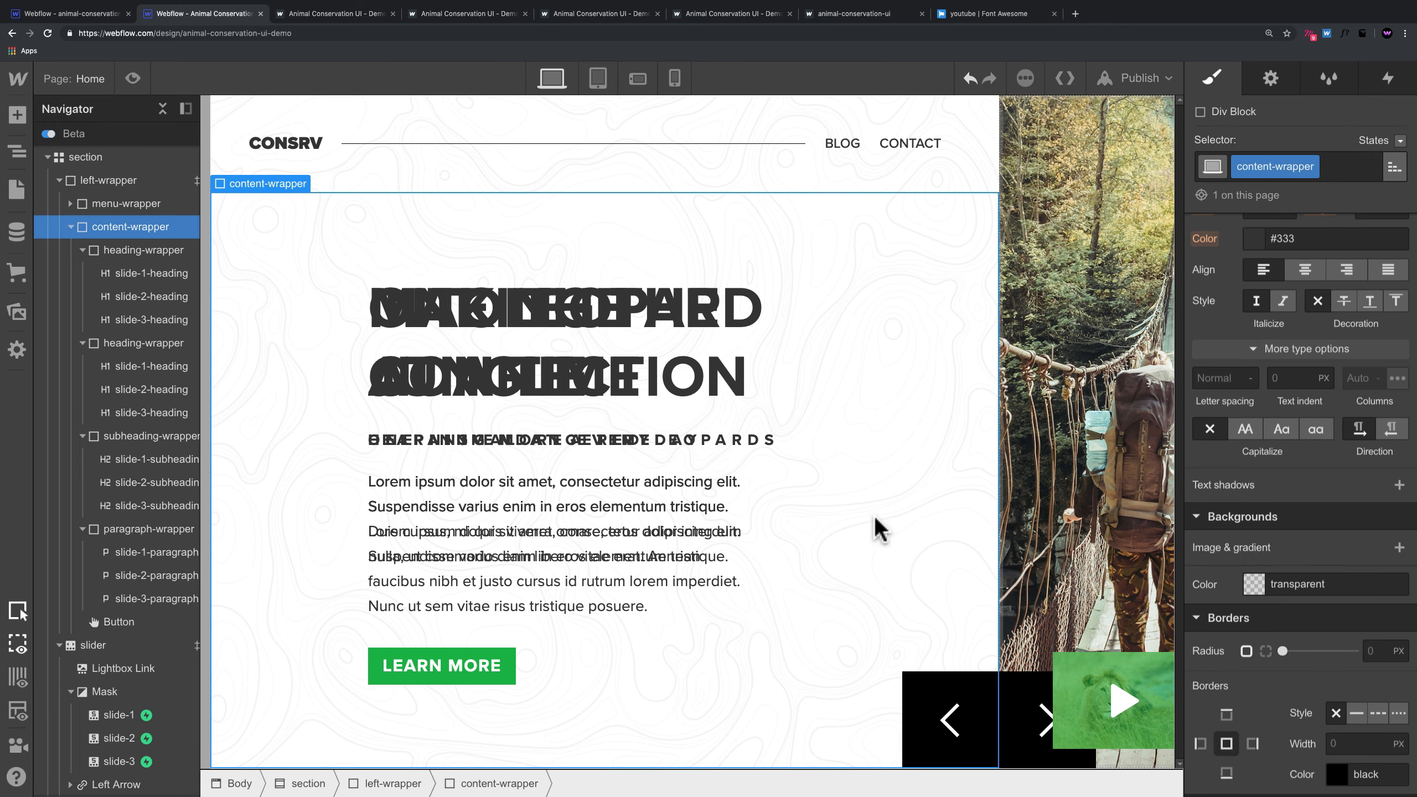
Step: Set the left-wrapper's width to 100 px
click(126, 180)
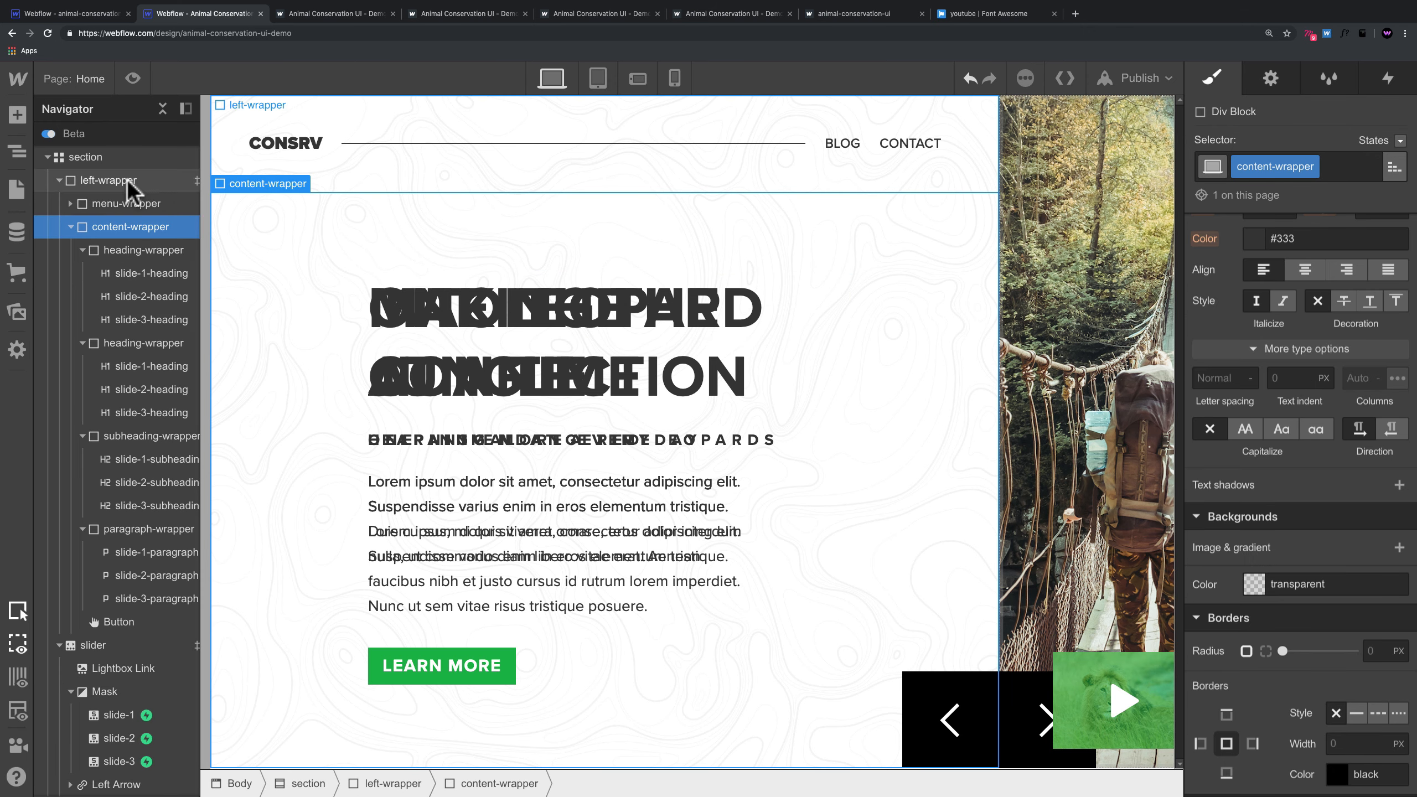
scroll(1277, 466, up, 10)
click(1269, 522)
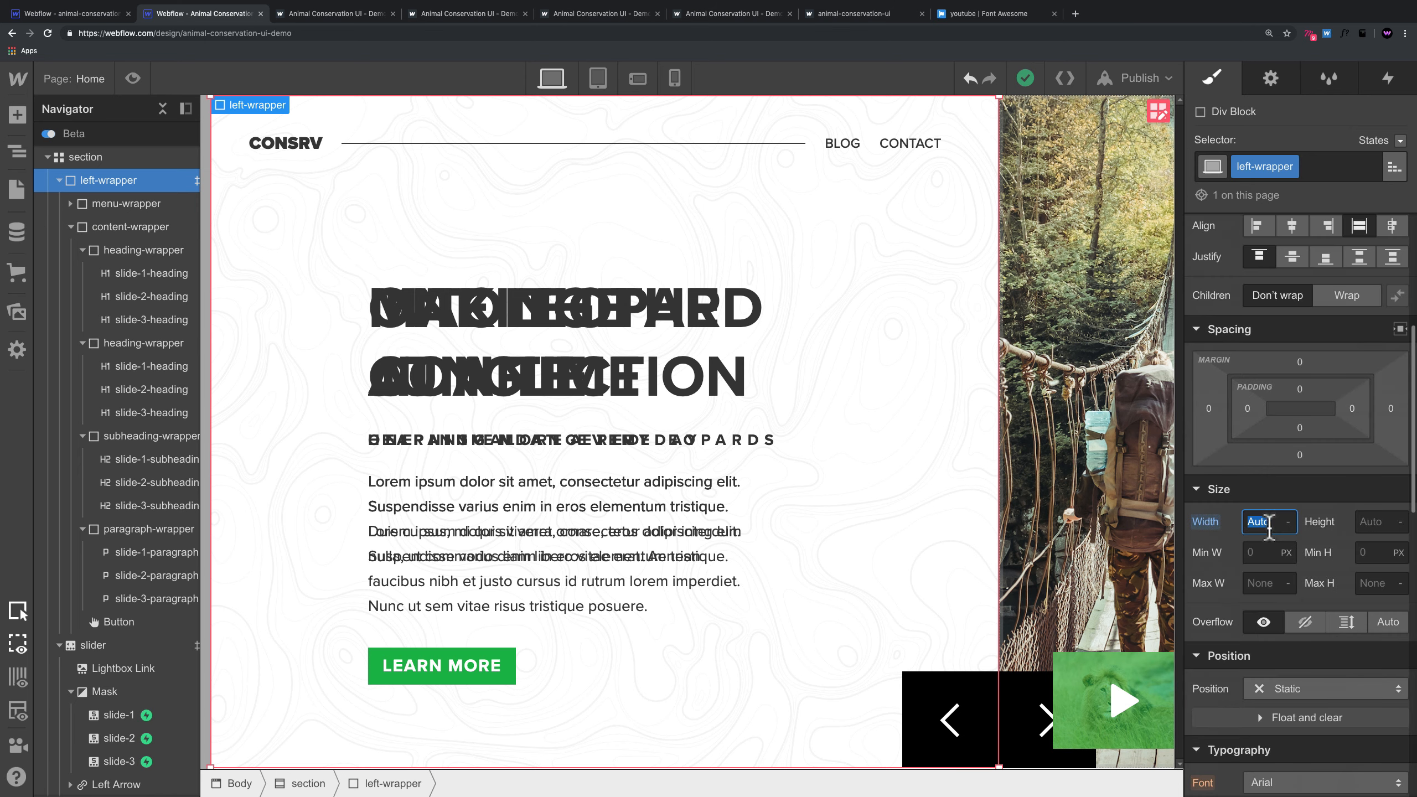
text(100)
key(Return)
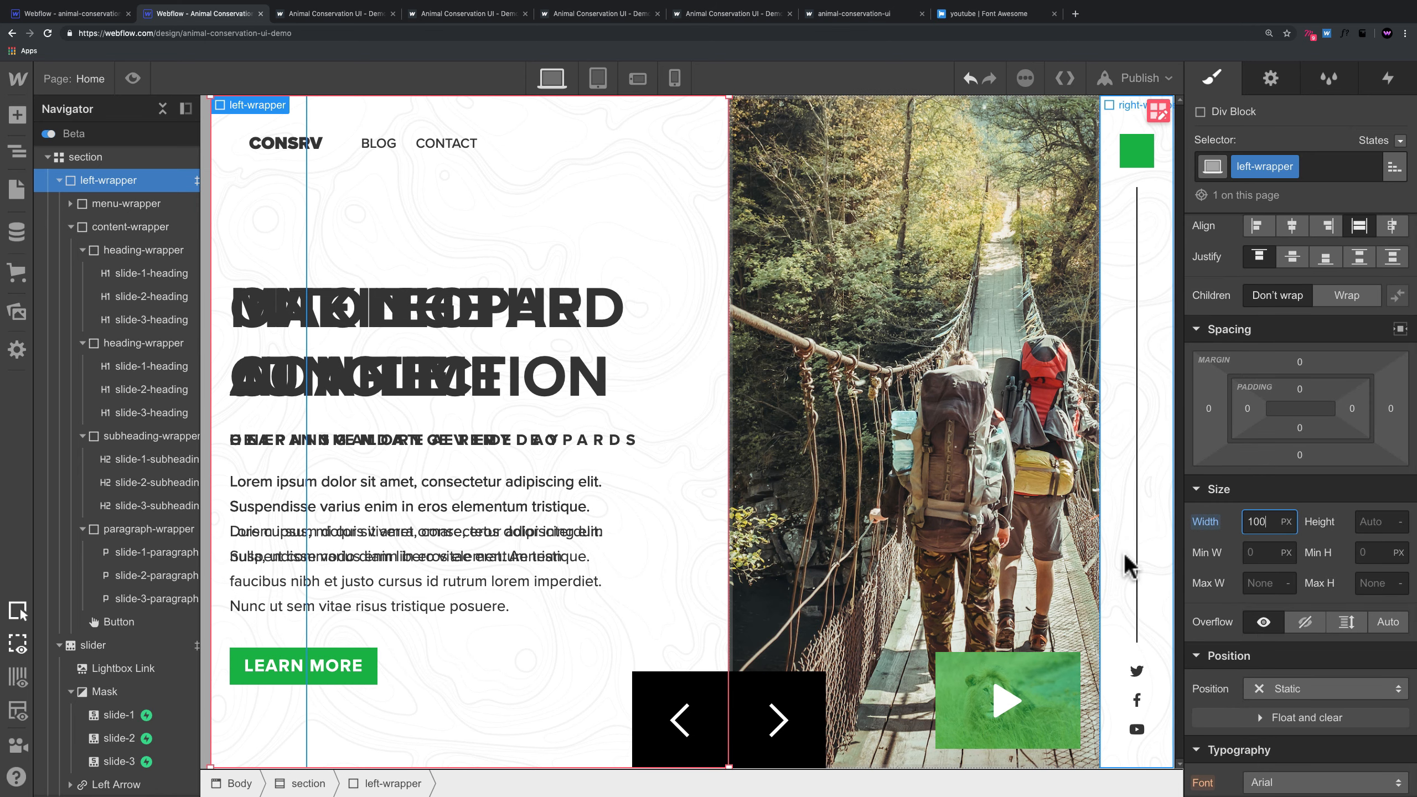
Step: Set the Twitter social-media-icon's text color to Lime Green in its Hover state, and return it to the None state
click(1136, 671)
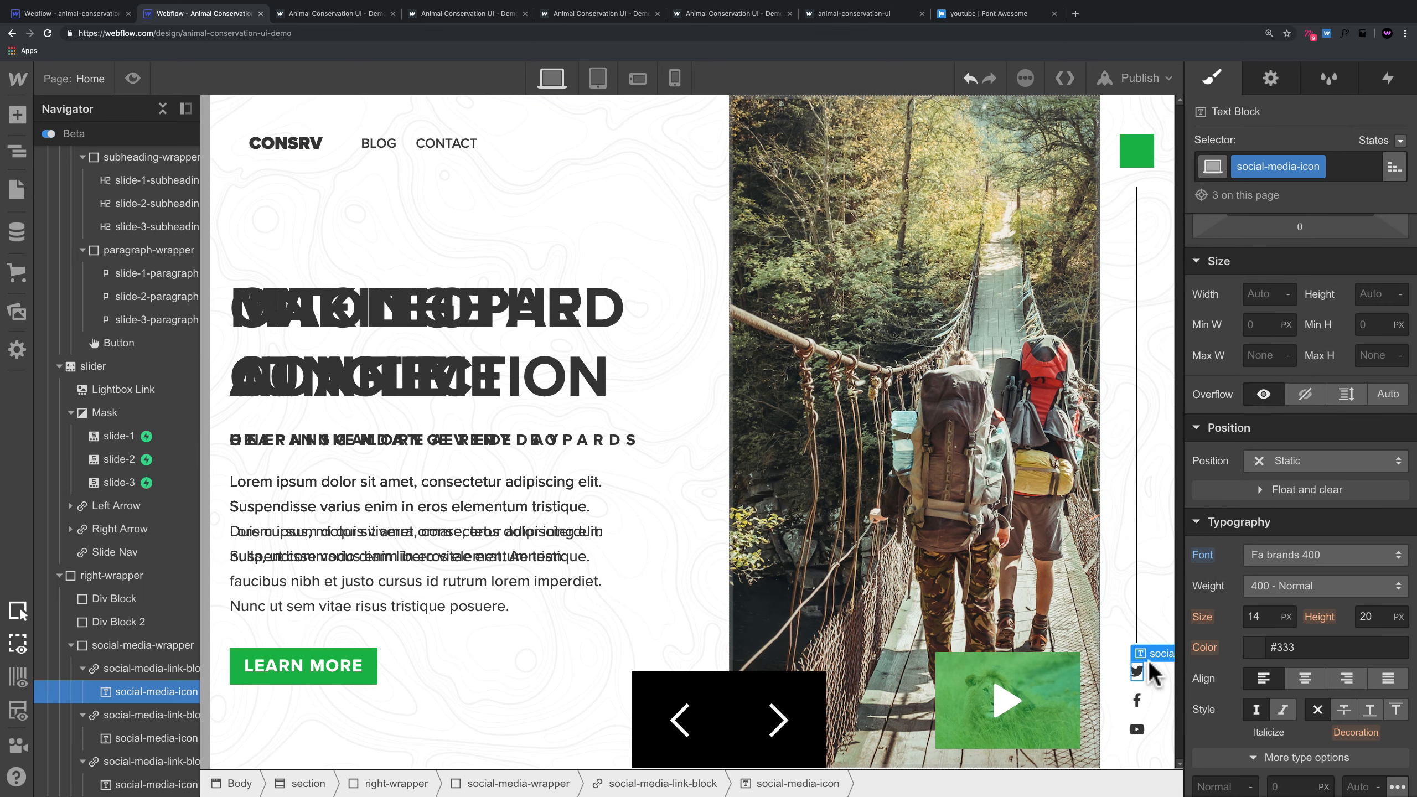
click(1400, 140)
click(1364, 173)
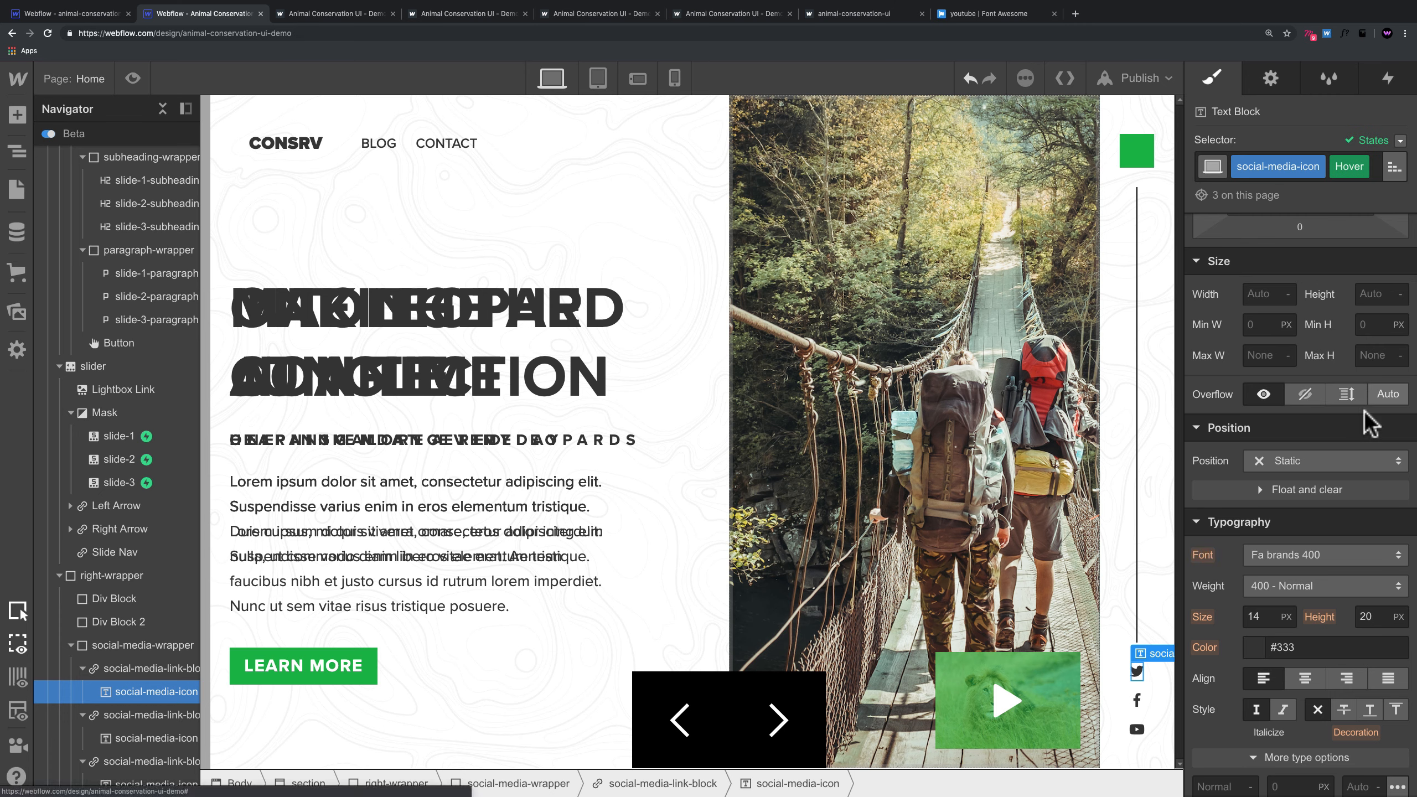
scroll(1369, 424, down, 10)
scroll(1341, 469, up, 2)
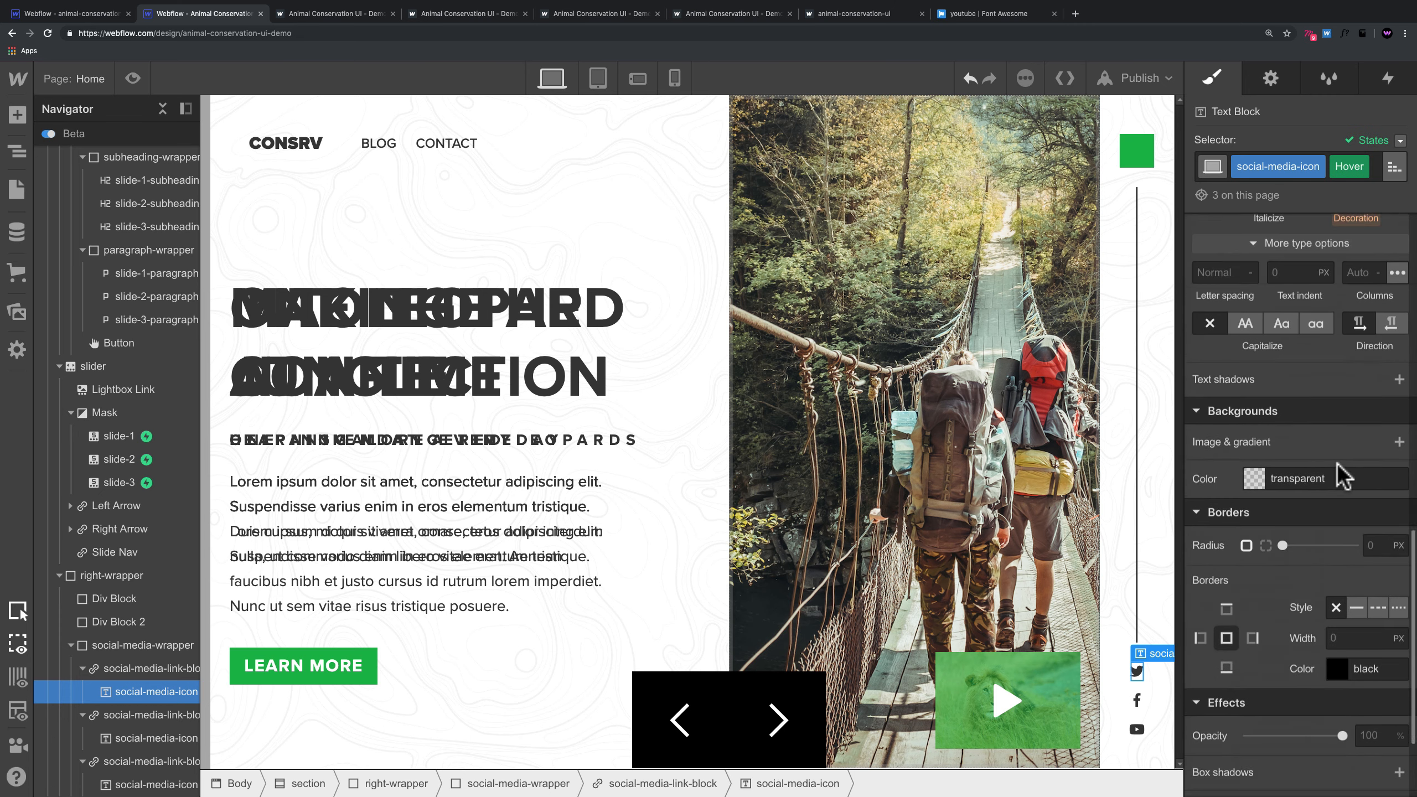
scroll(1341, 478, up, 5)
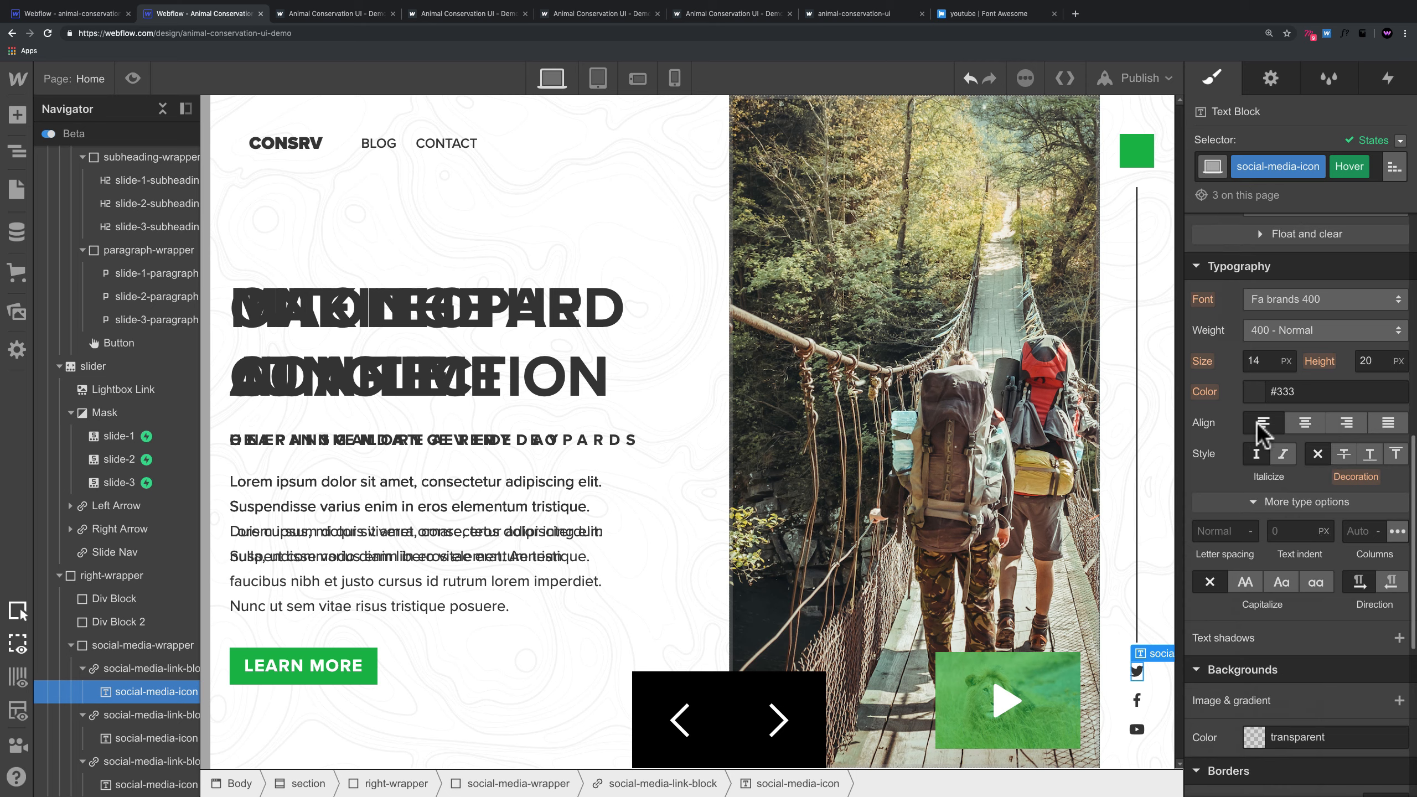
click(1254, 392)
click(1288, 695)
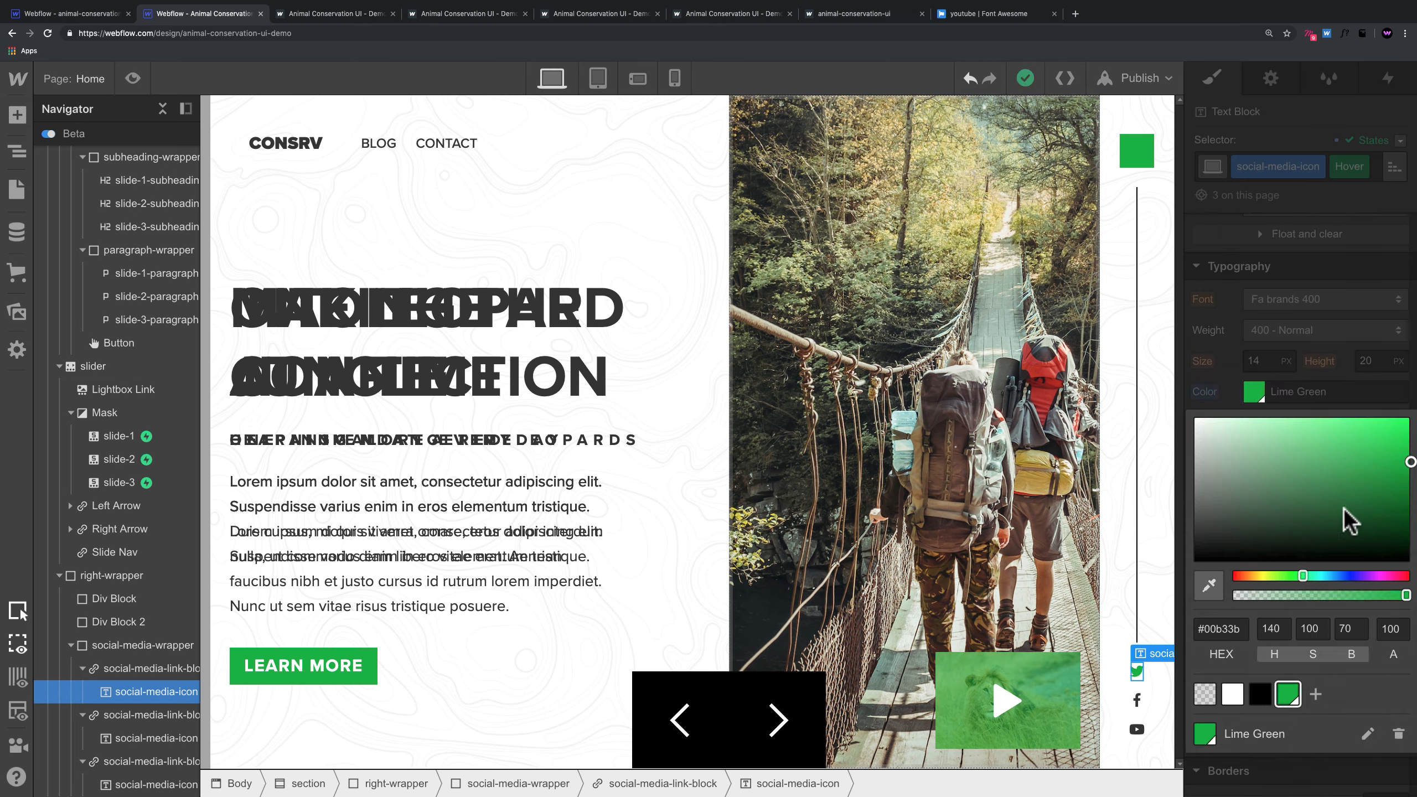
click(1350, 391)
click(1400, 141)
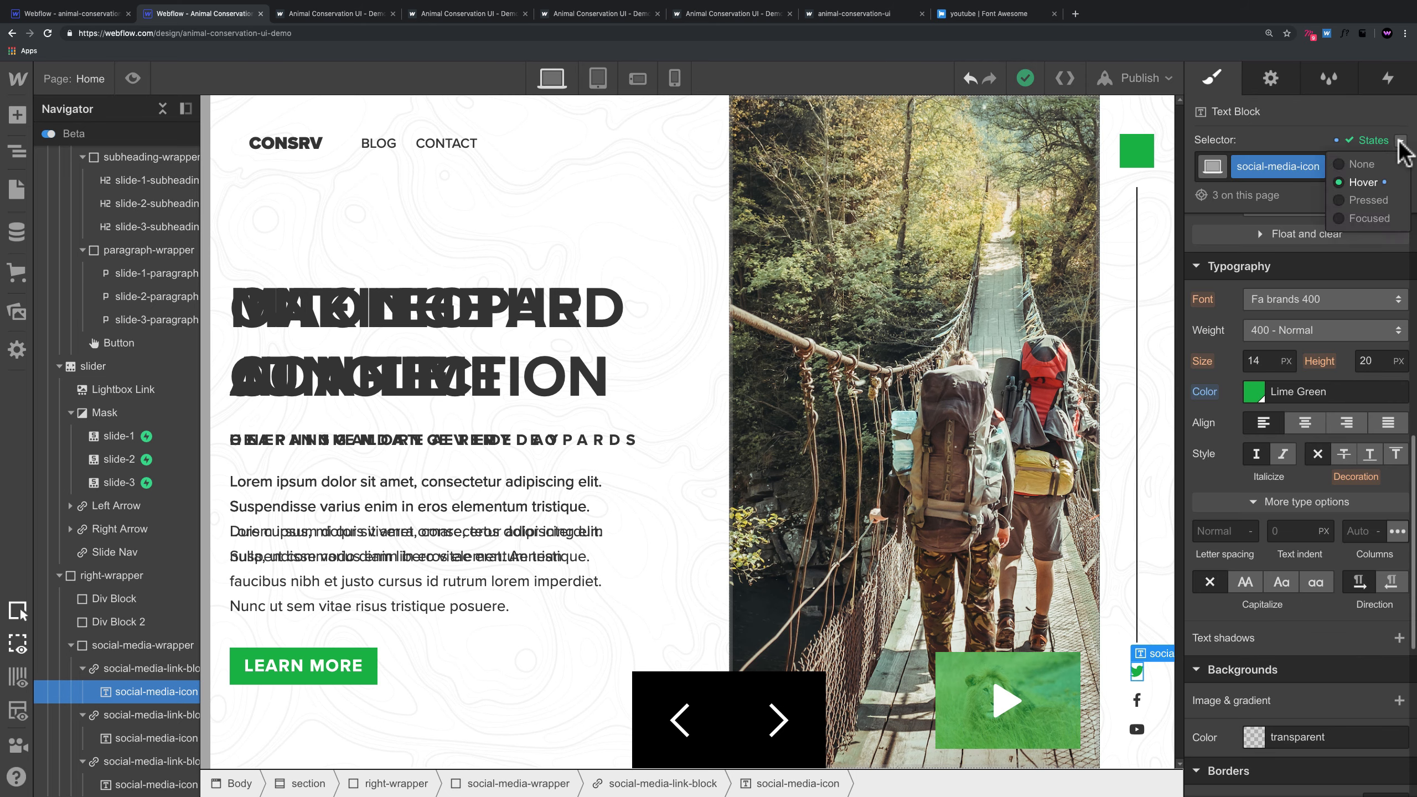
click(1361, 163)
Step: Reset the left-wrapper's width to Auto and check the page in preview
scroll(101, 279, up, 5)
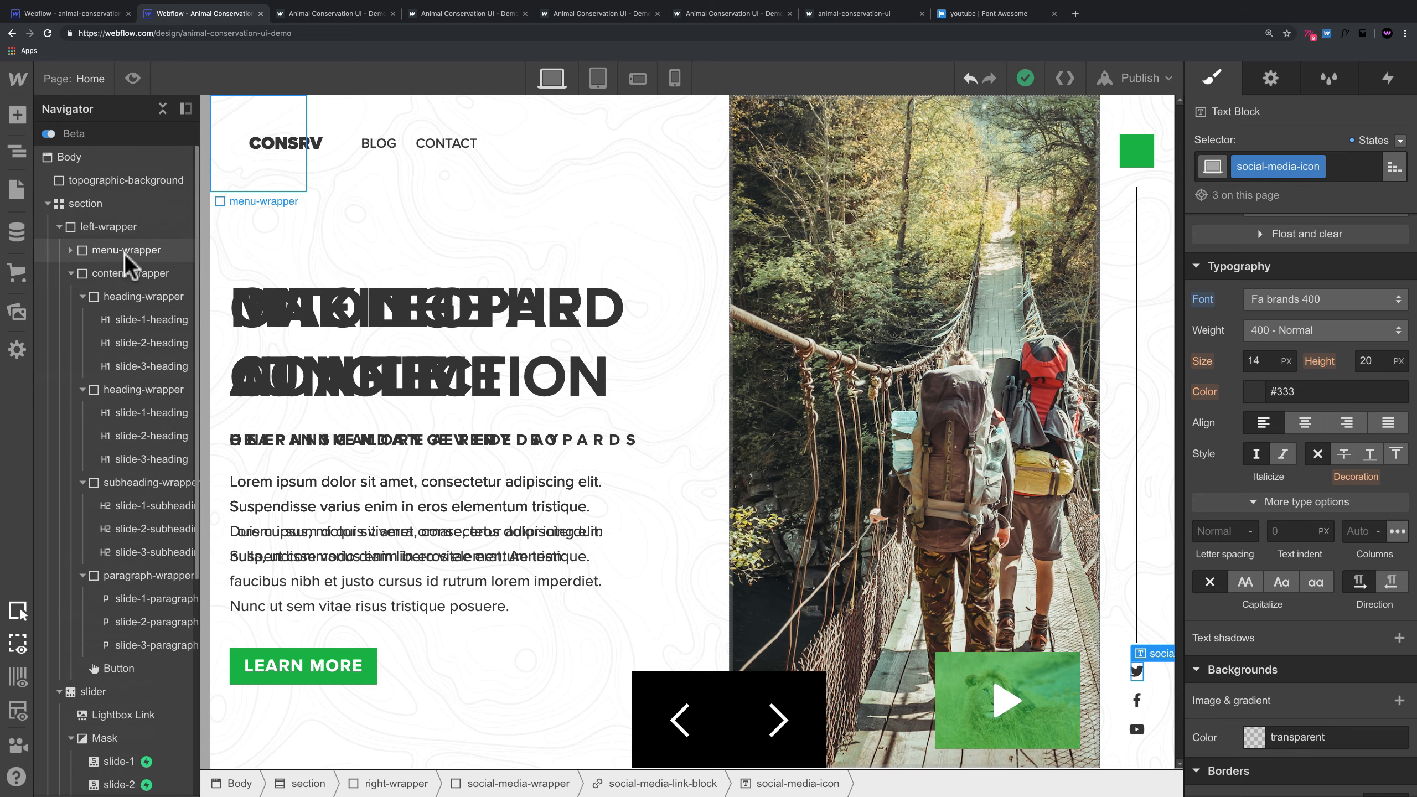
click(117, 225)
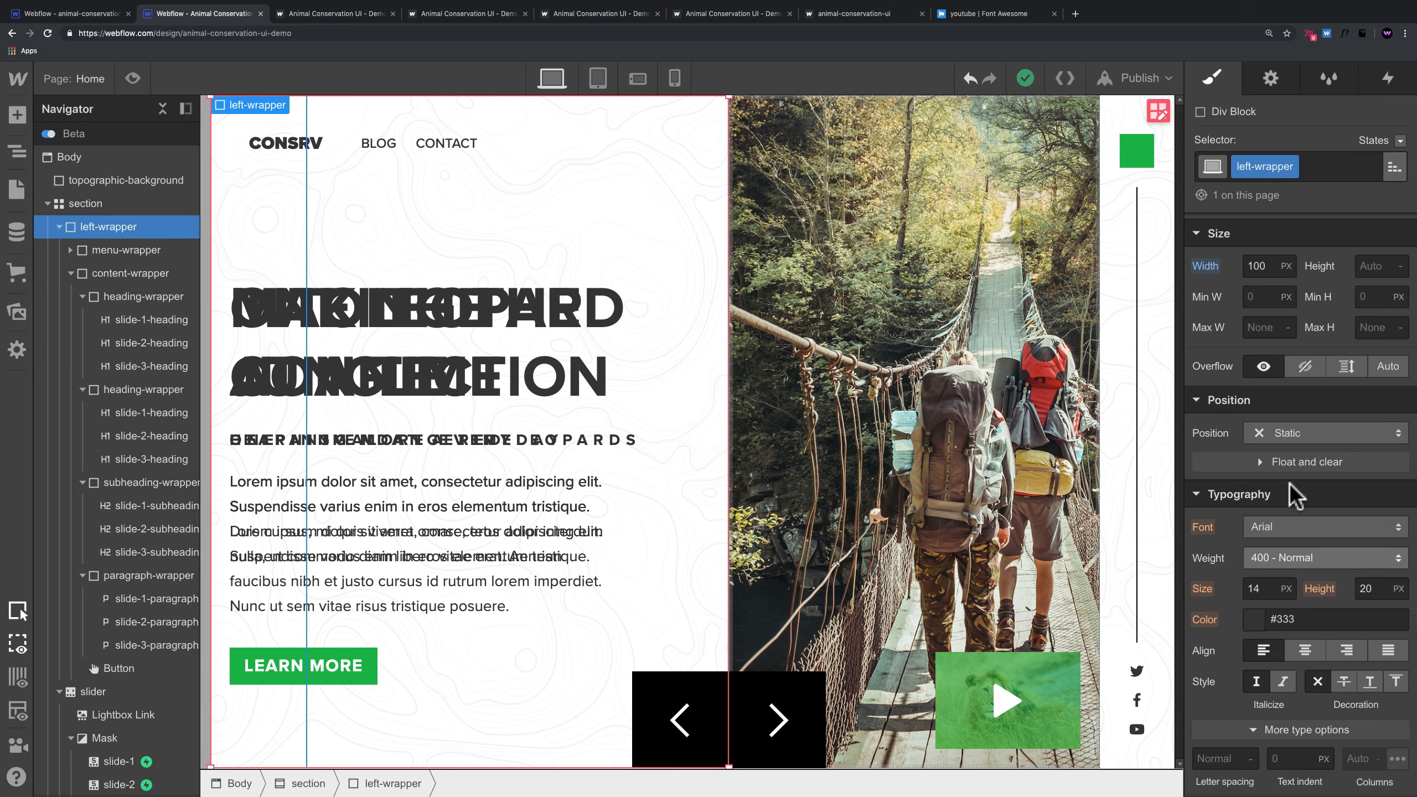
scroll(1299, 557, up, 8)
scroll(1283, 597, down, 3)
click(1285, 591)
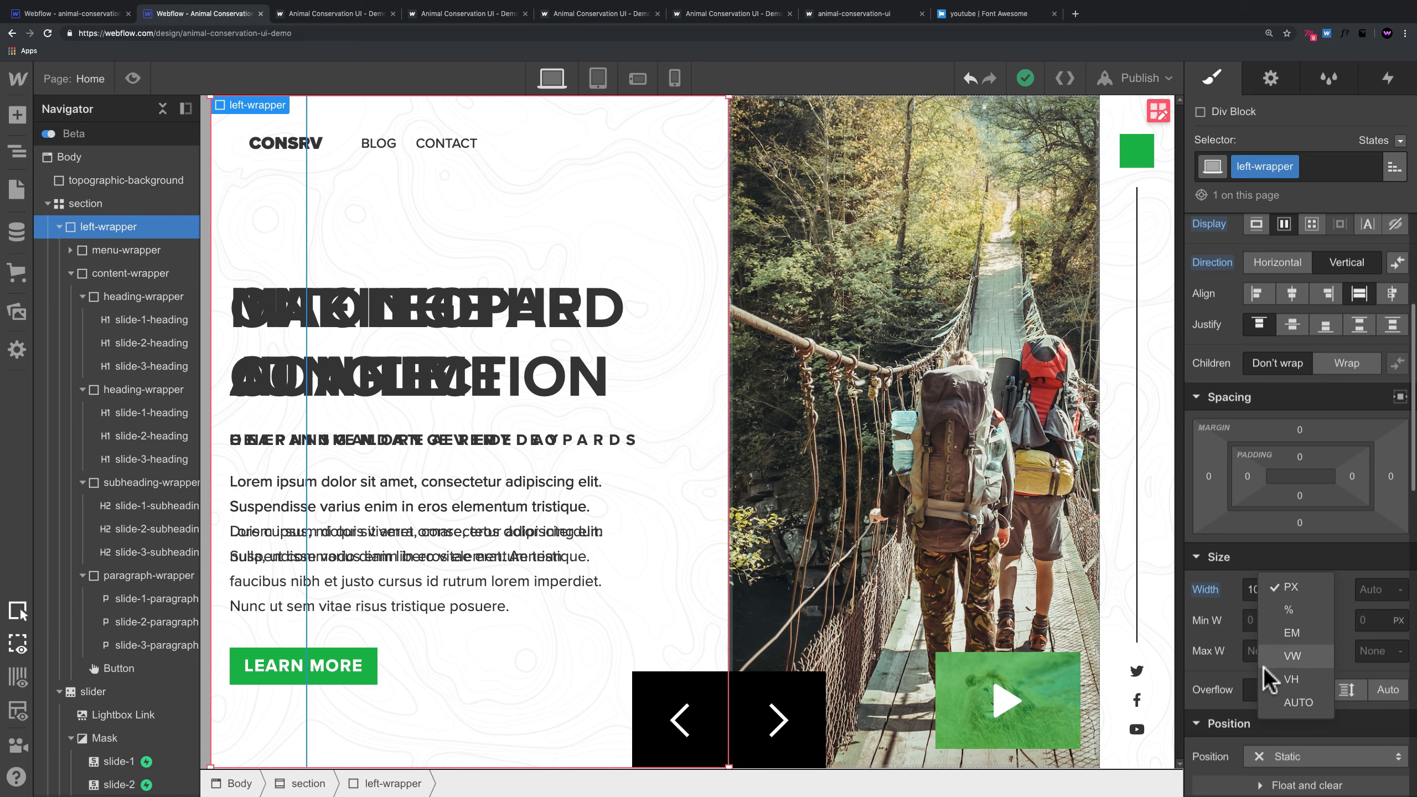
click(1283, 703)
click(132, 78)
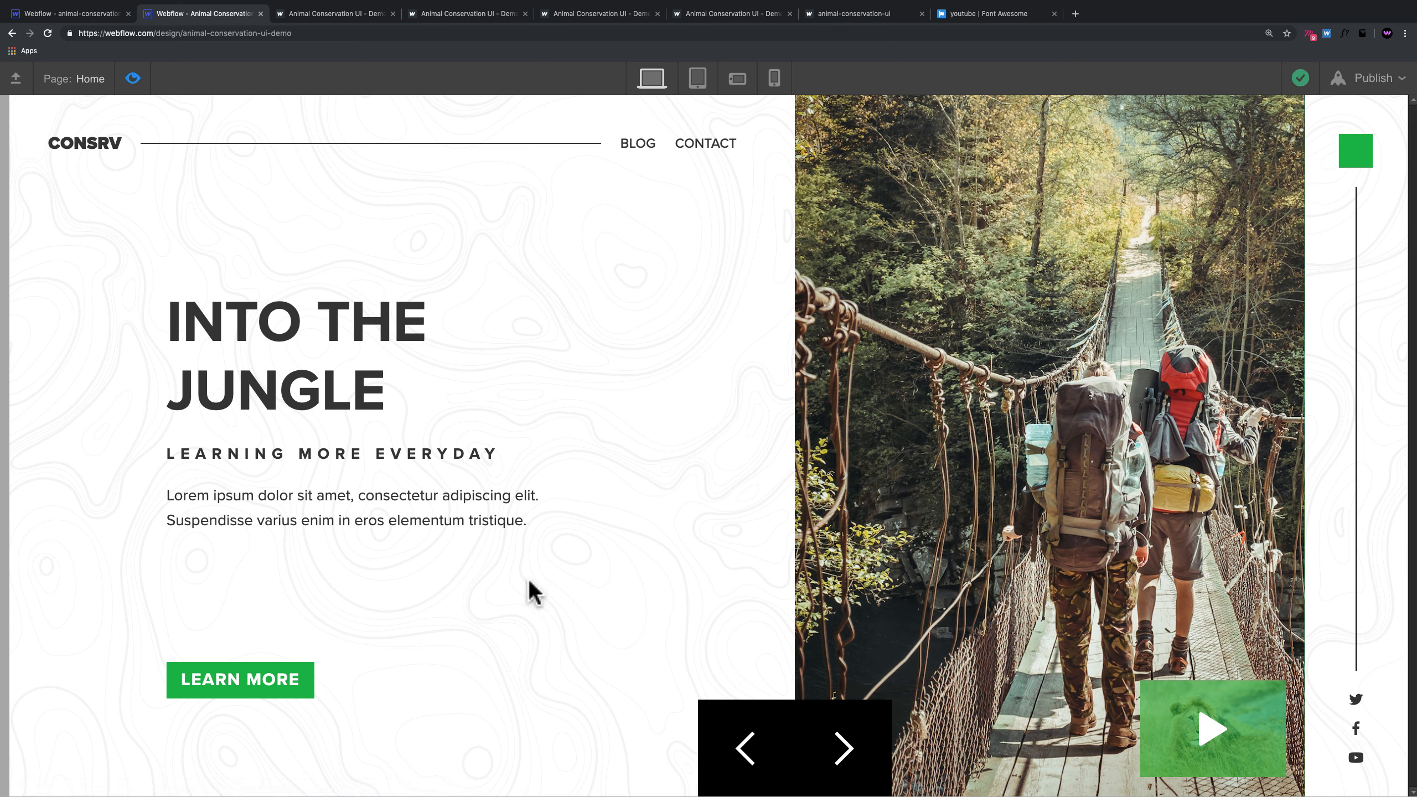
key(ctrl+shift+p)
Step: Add a Background Color transition with a 350 ms duration to the Learn More button
click(475, 665)
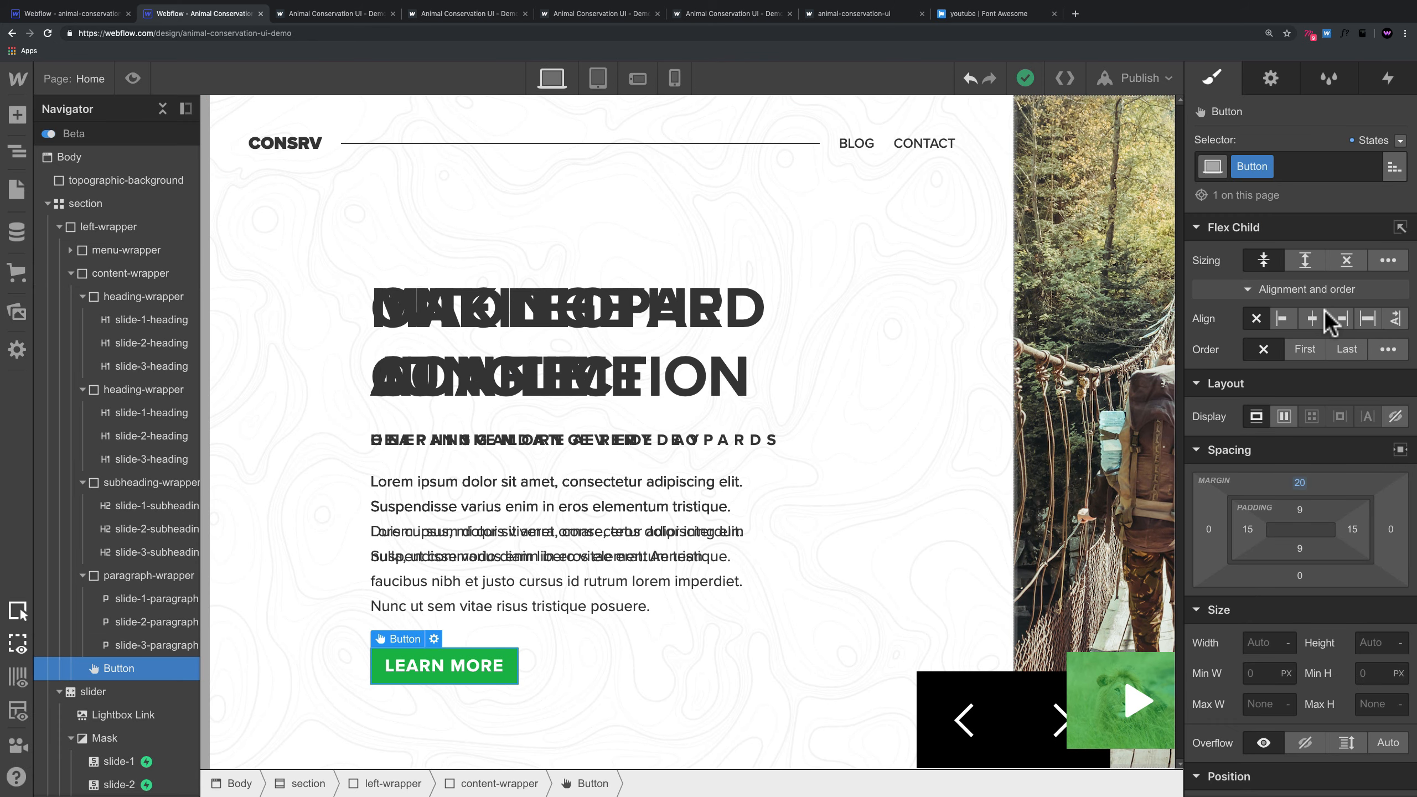
scroll(1345, 508, down, 10)
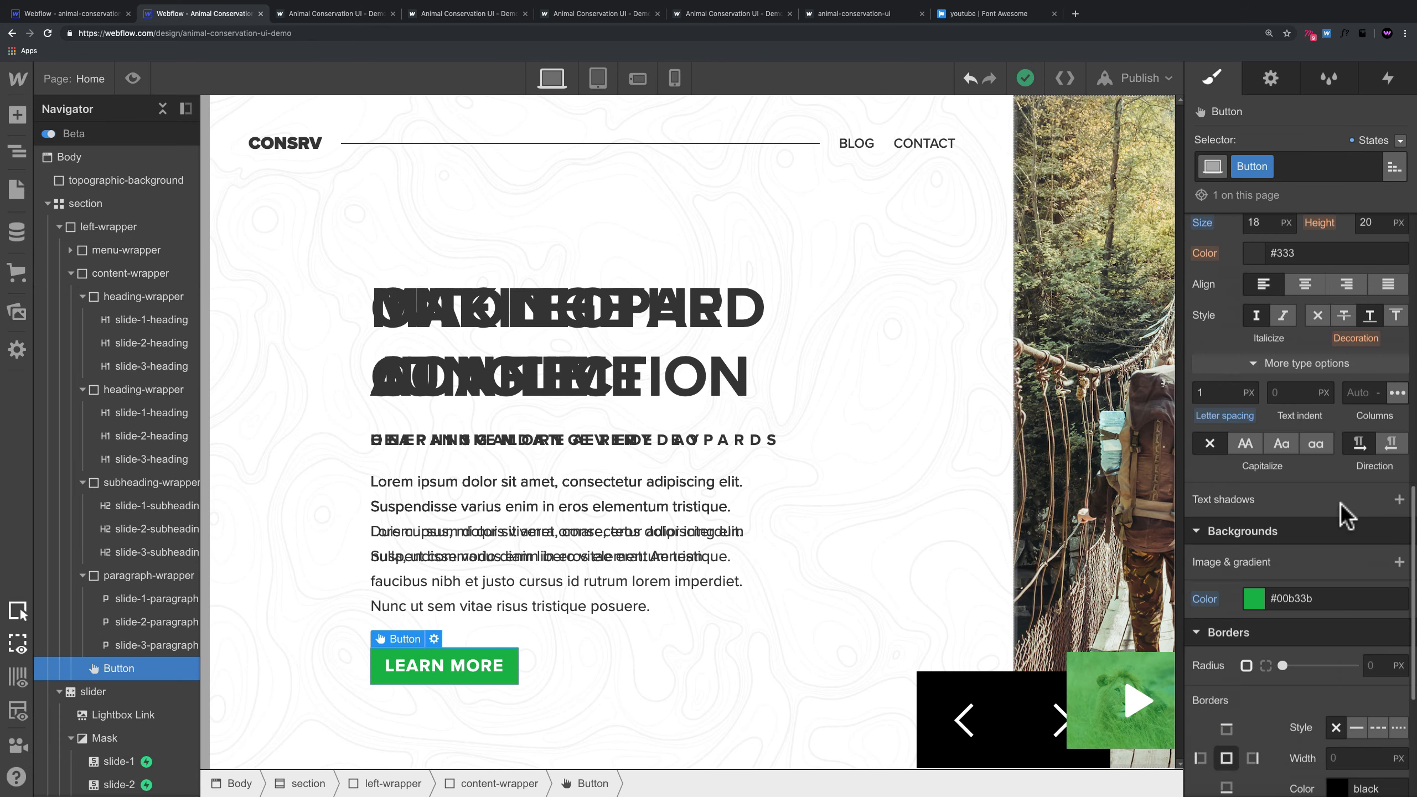
scroll(1342, 522, down, 5)
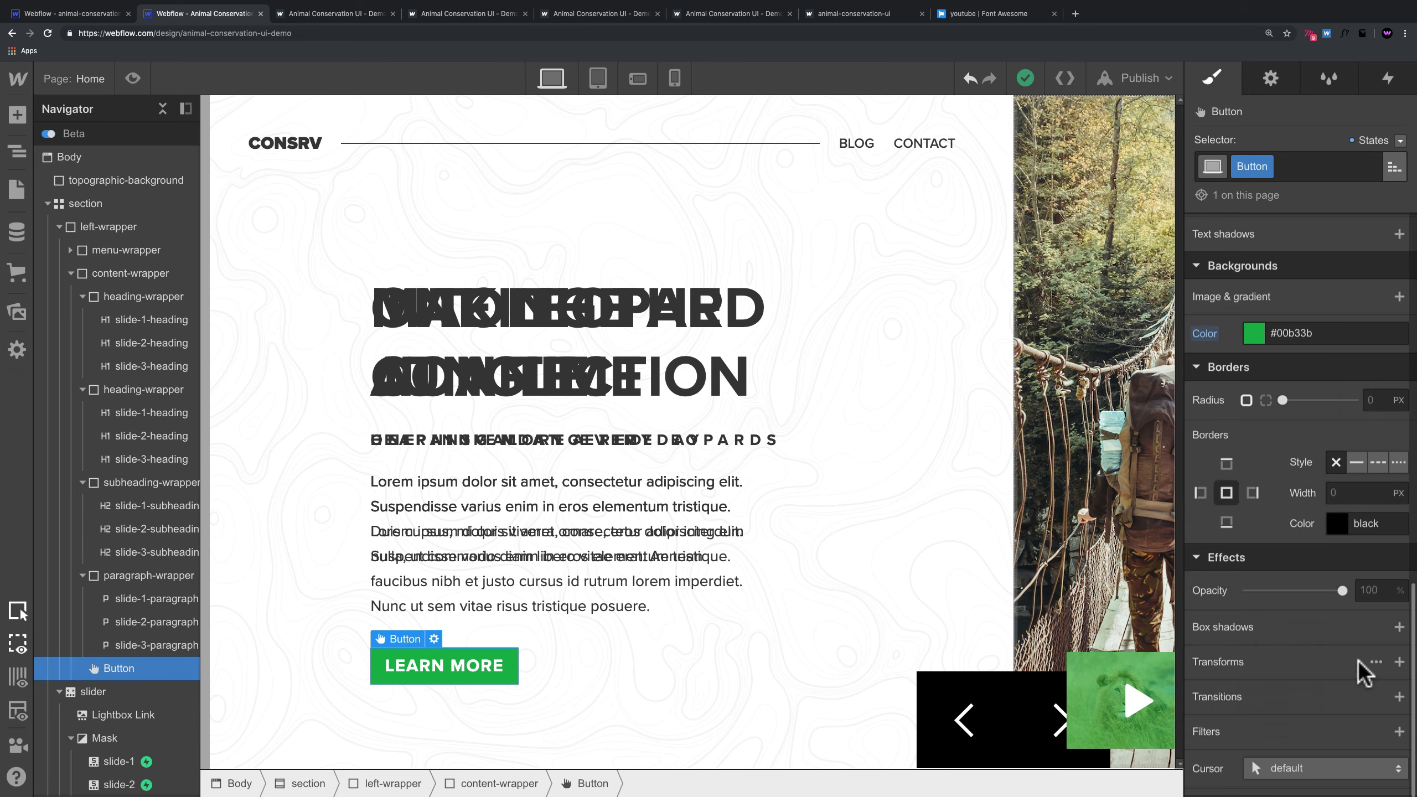
click(1399, 698)
click(1349, 718)
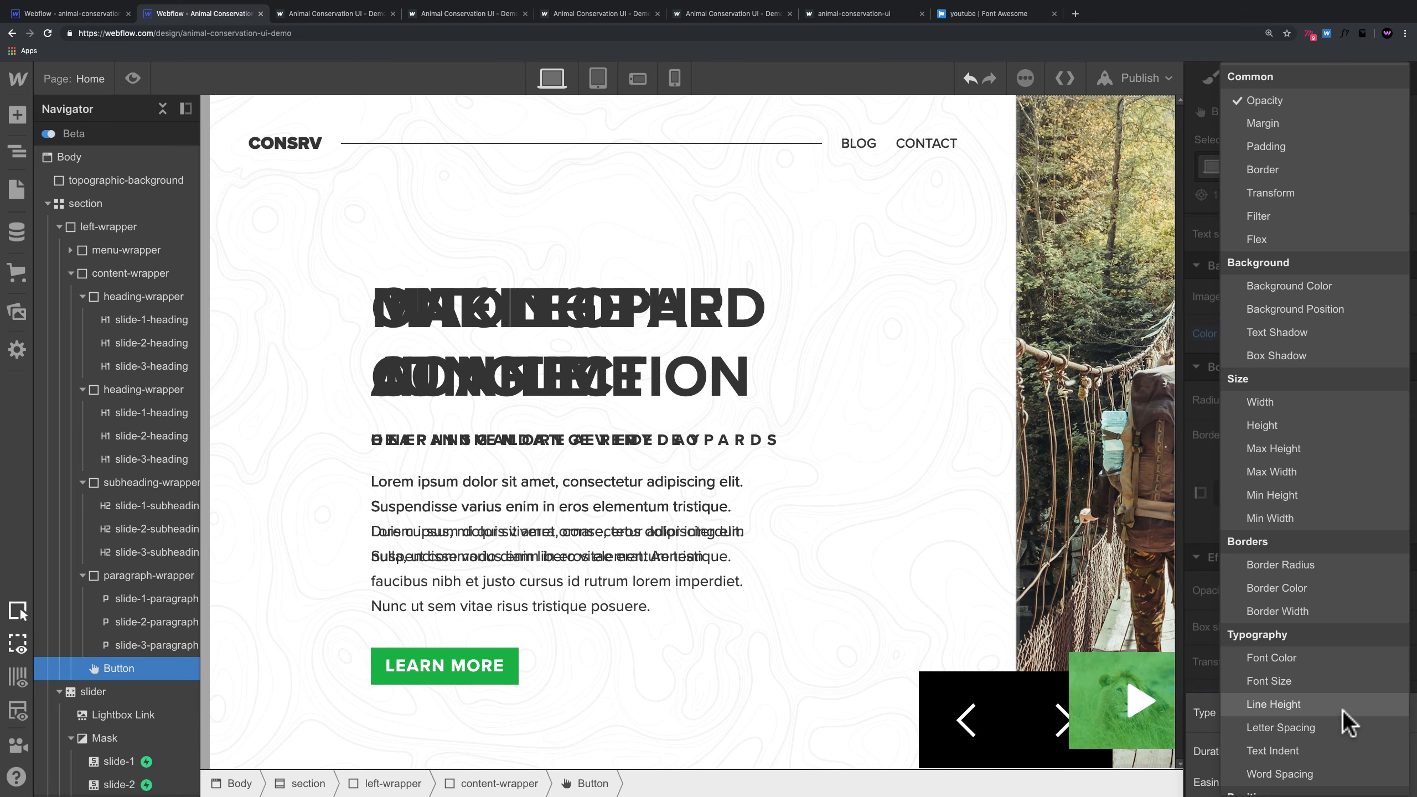
click(1320, 283)
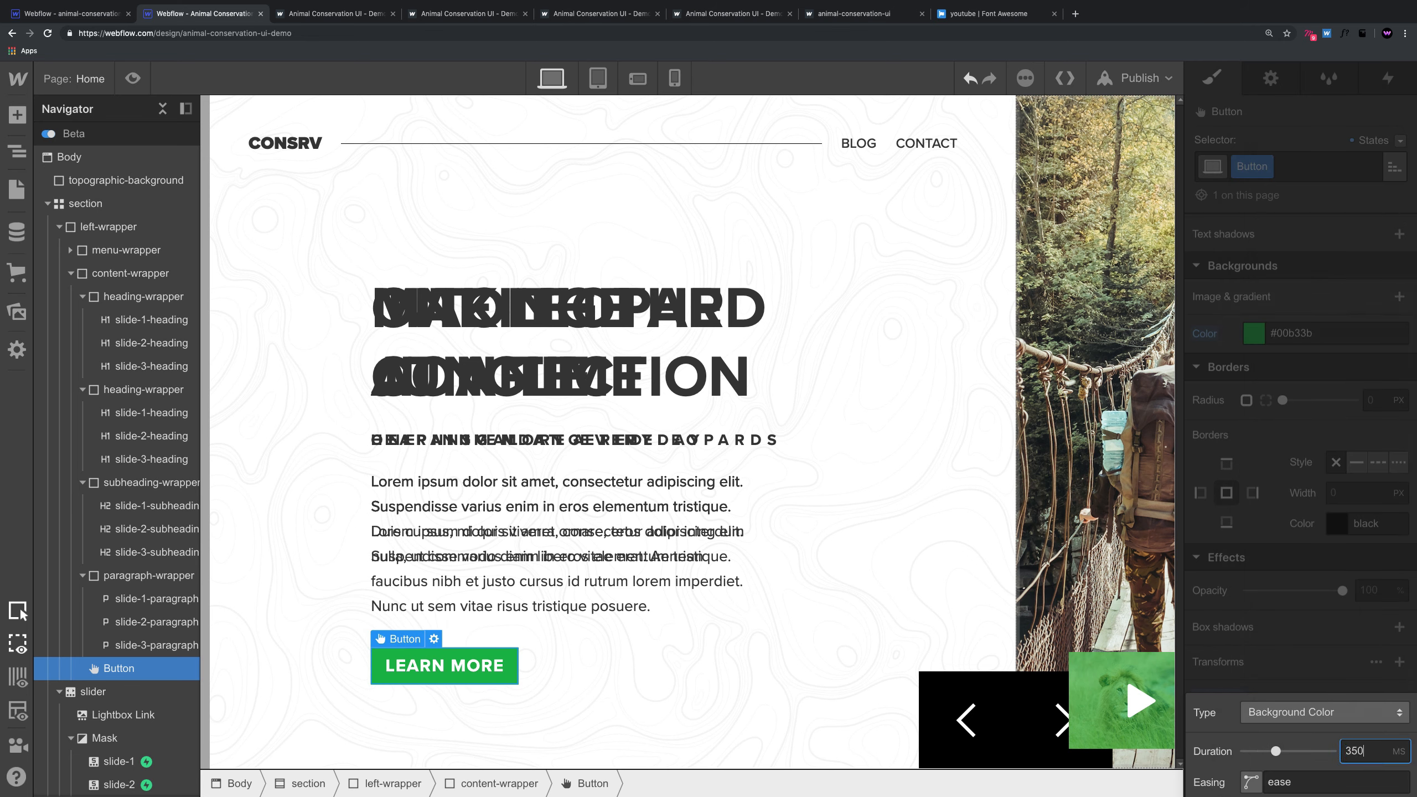
Step: Give the Learn More button's transition the first Ease Out easing curve and check it in preview
click(1250, 782)
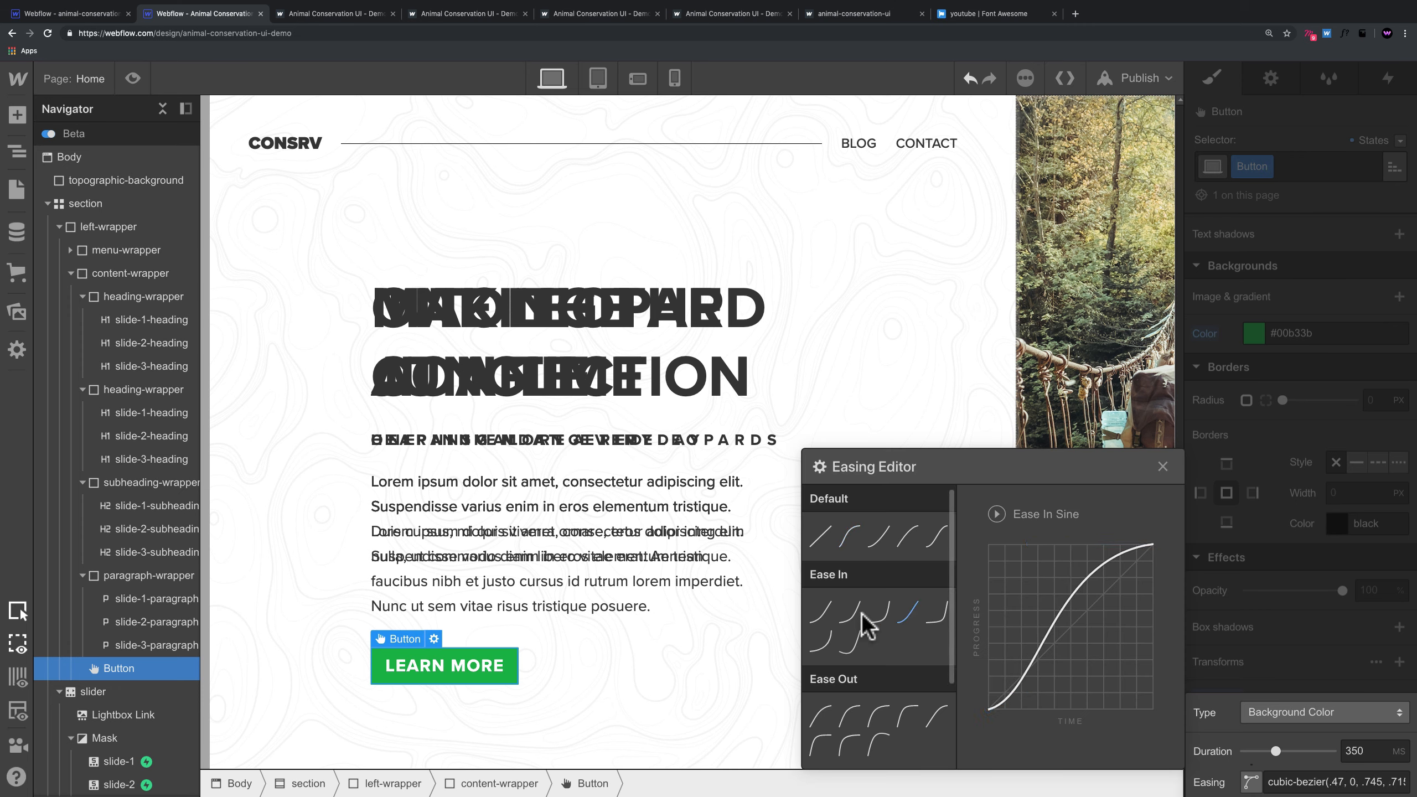
click(820, 614)
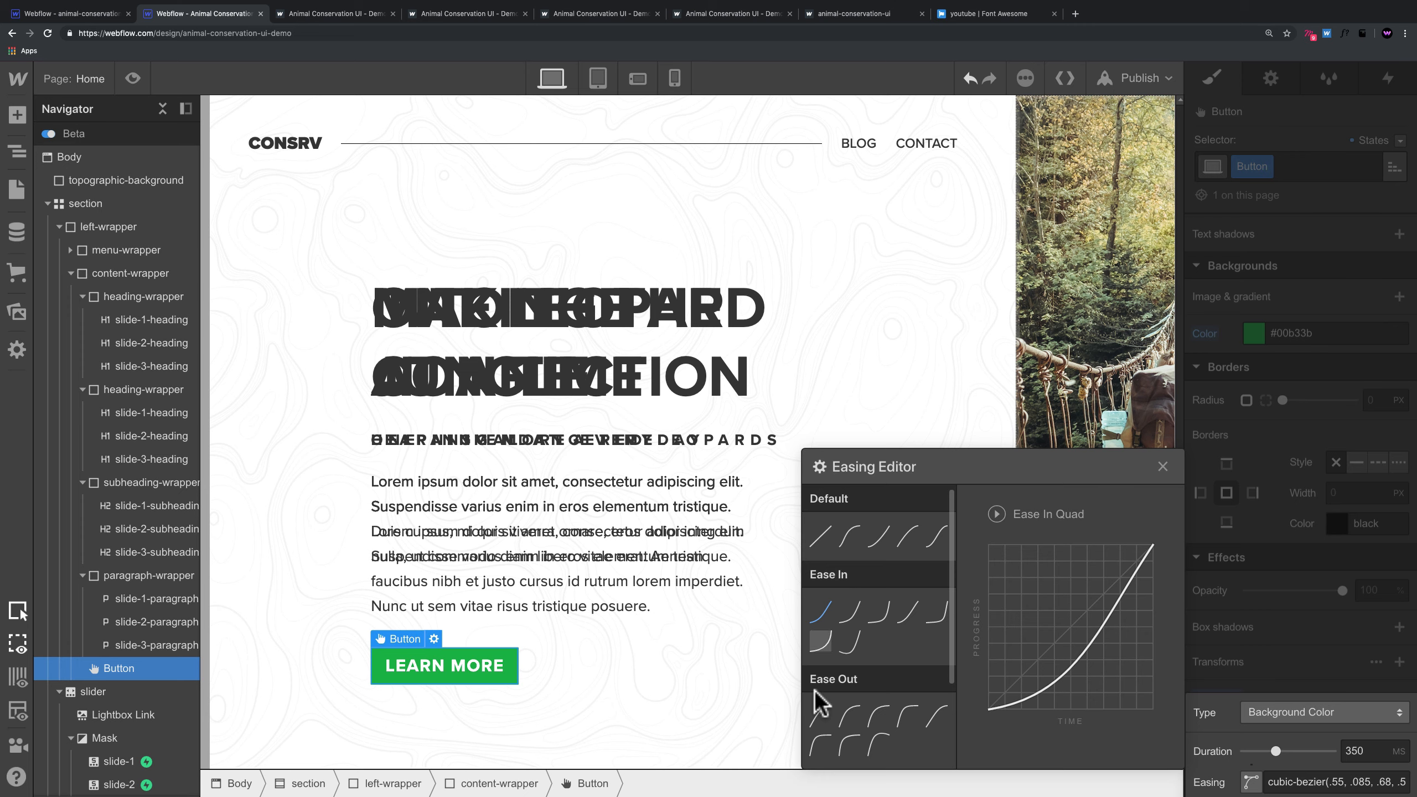
click(820, 717)
click(672, 694)
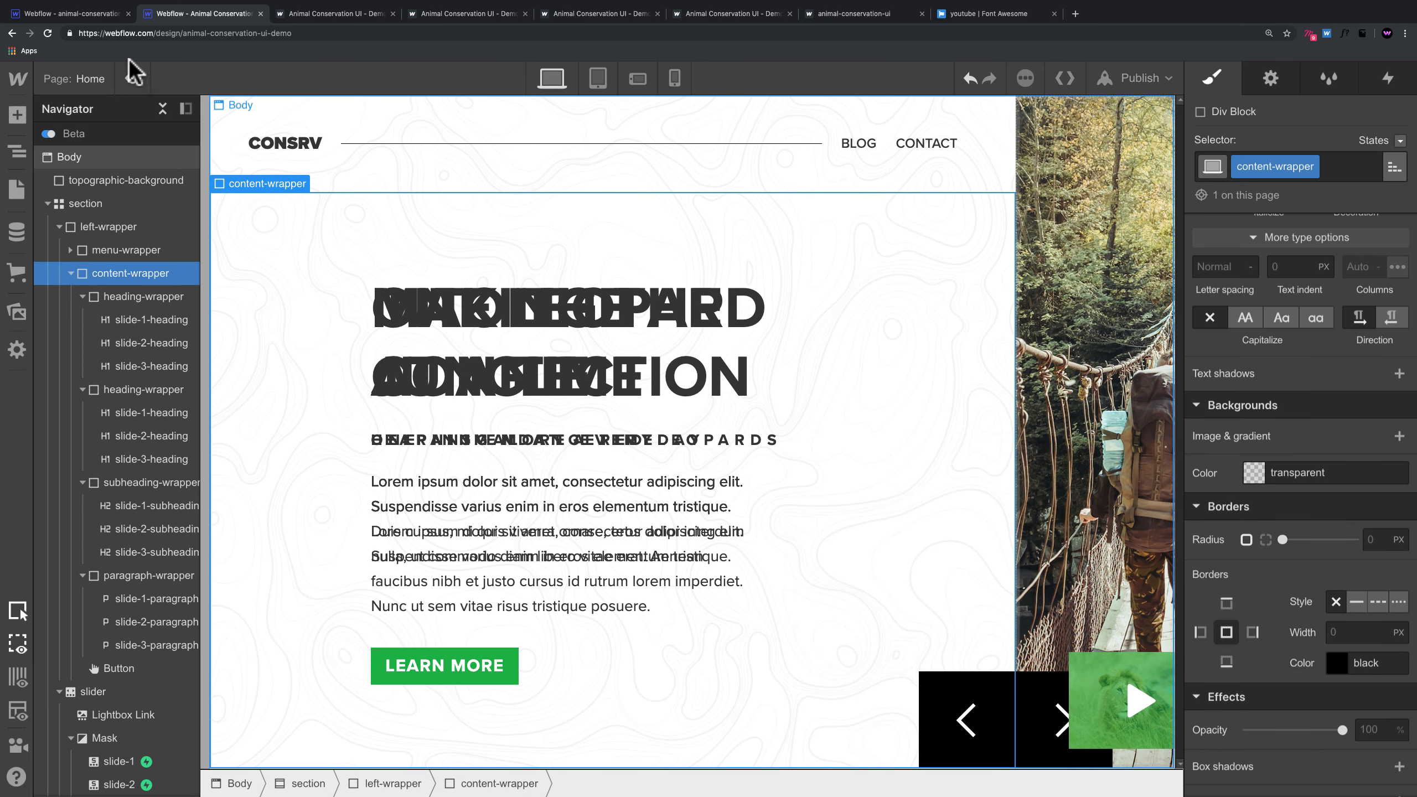
click(133, 79)
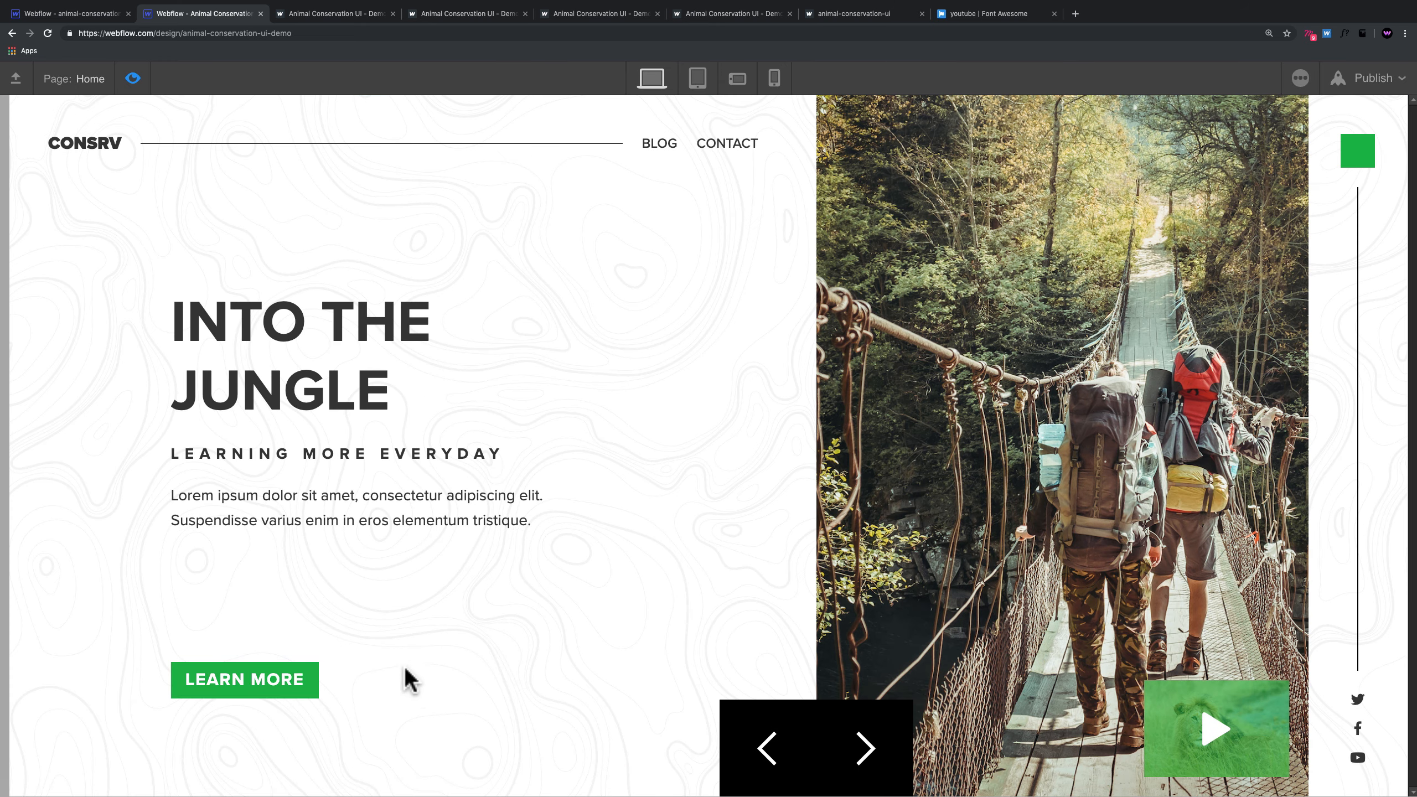
click(130, 80)
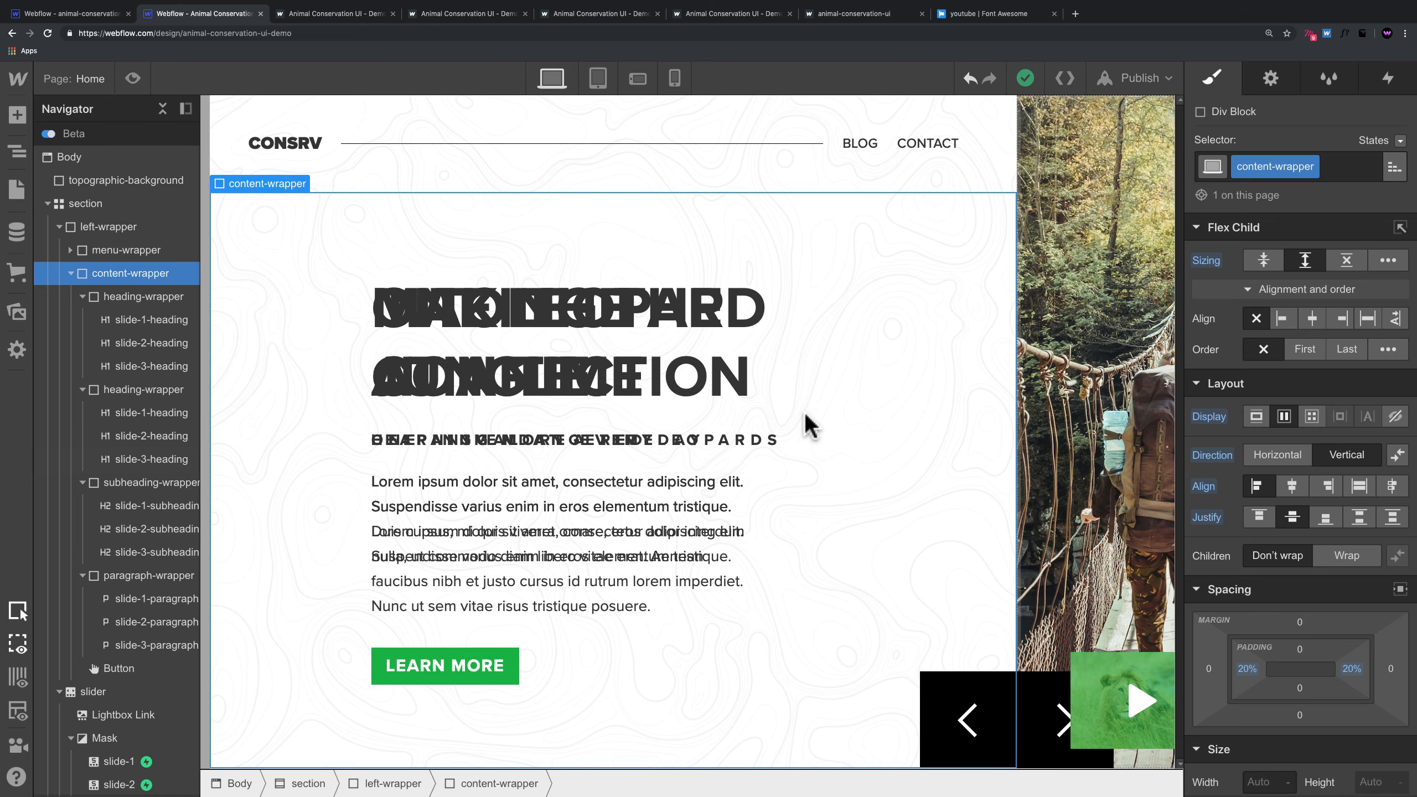
Step: Set the slider's easing method to ease-out-quad in its slider settings
click(71, 273)
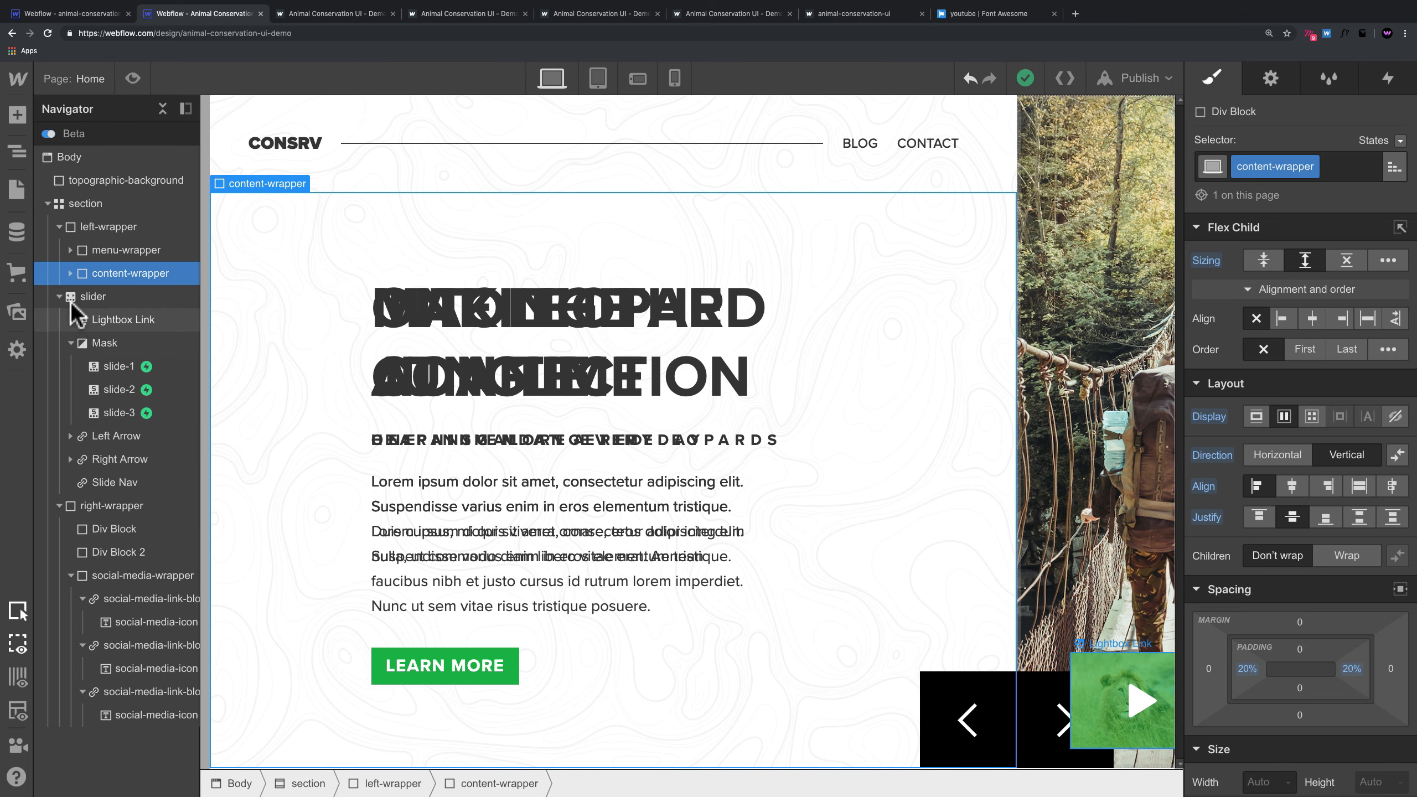
click(98, 296)
click(1270, 78)
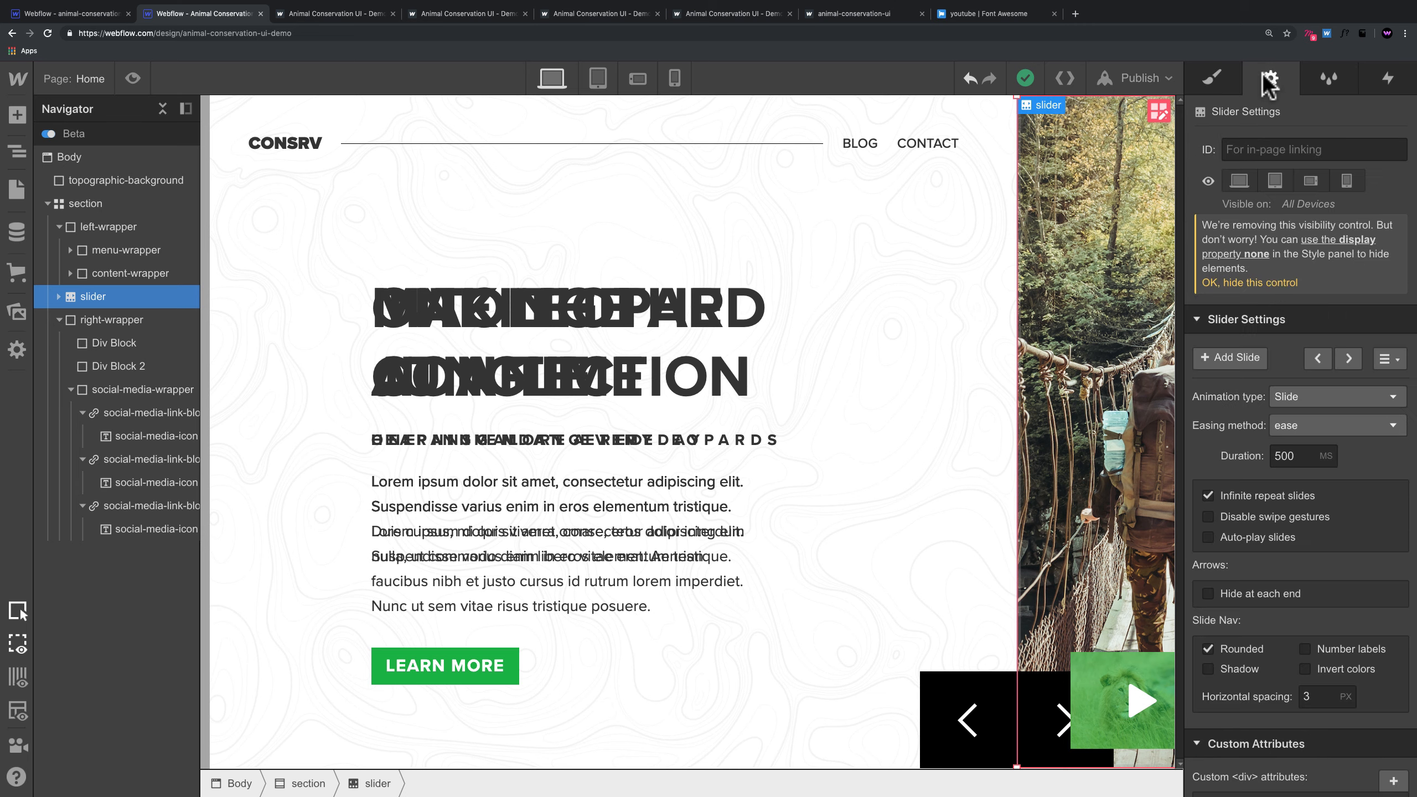
click(1311, 426)
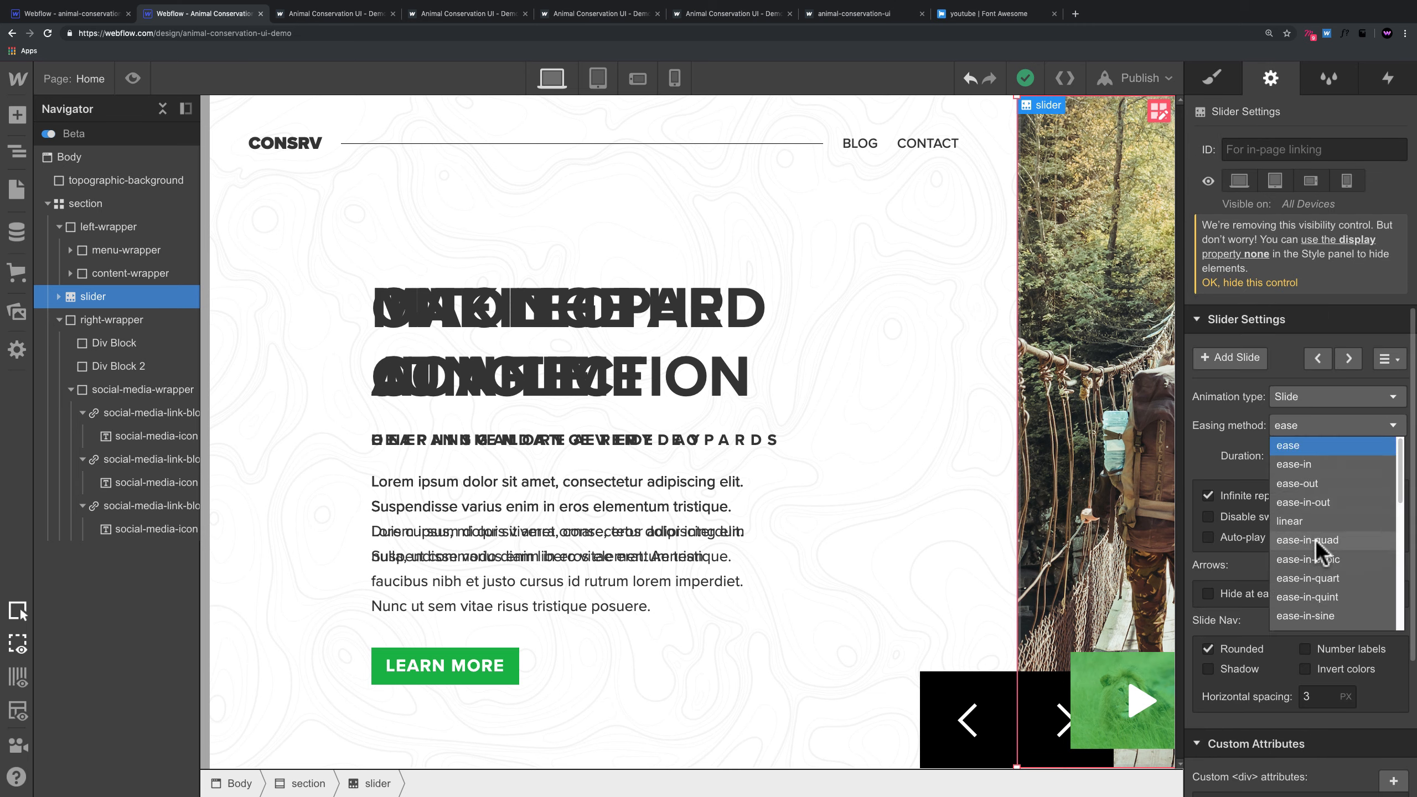
scroll(1325, 534, down, 3)
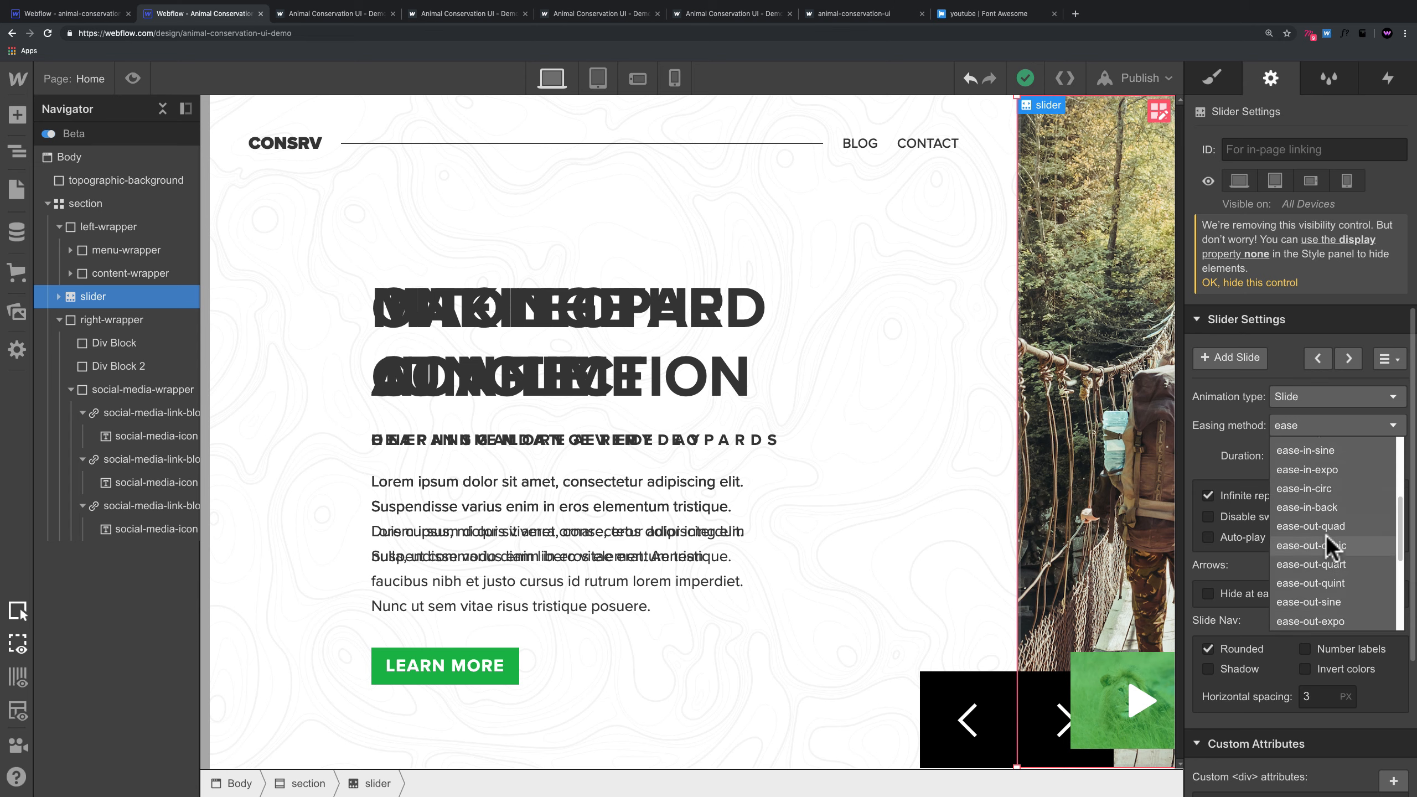
click(1327, 528)
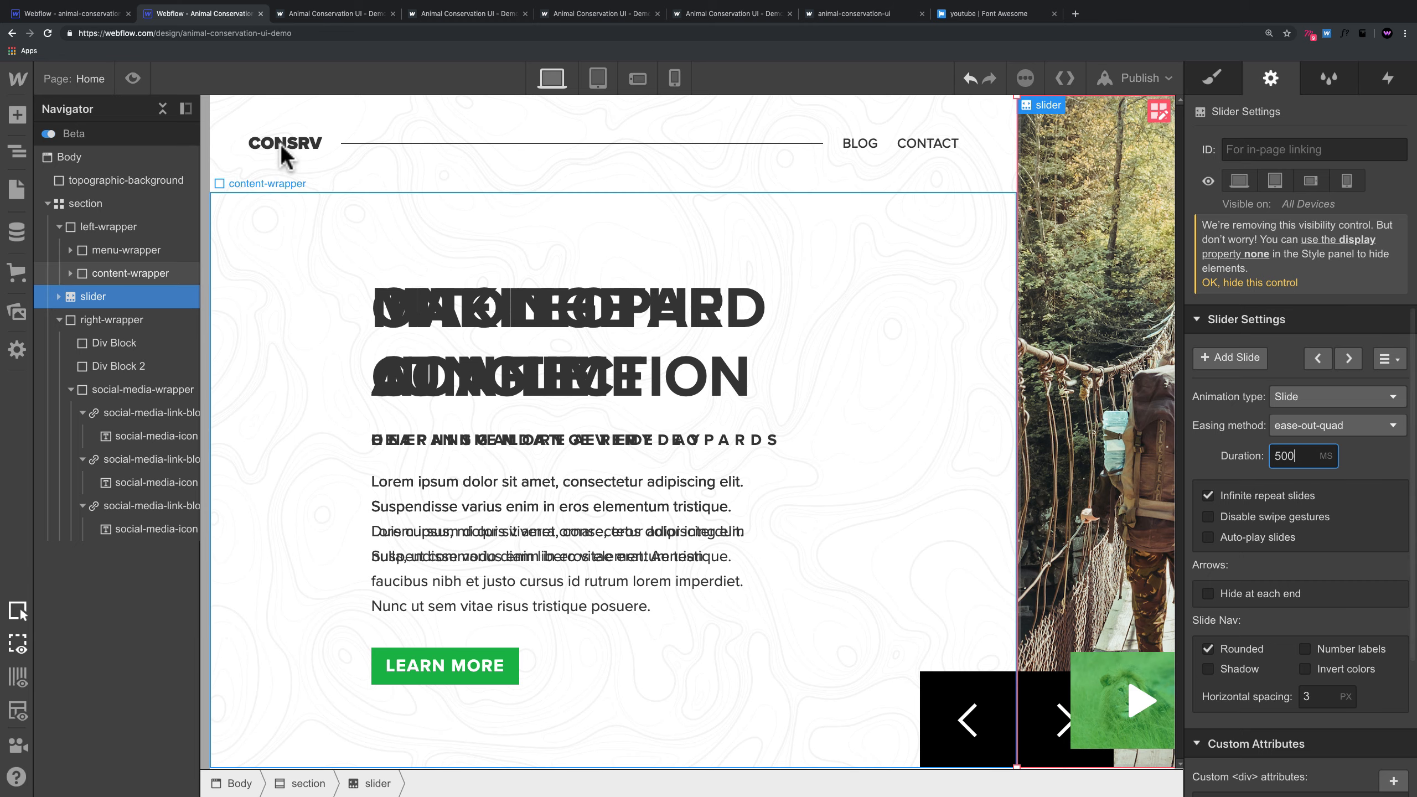
Step: Preview the page, cycle through the slides with the next arrow, and open the lion video lightbox
click(133, 78)
click(866, 749)
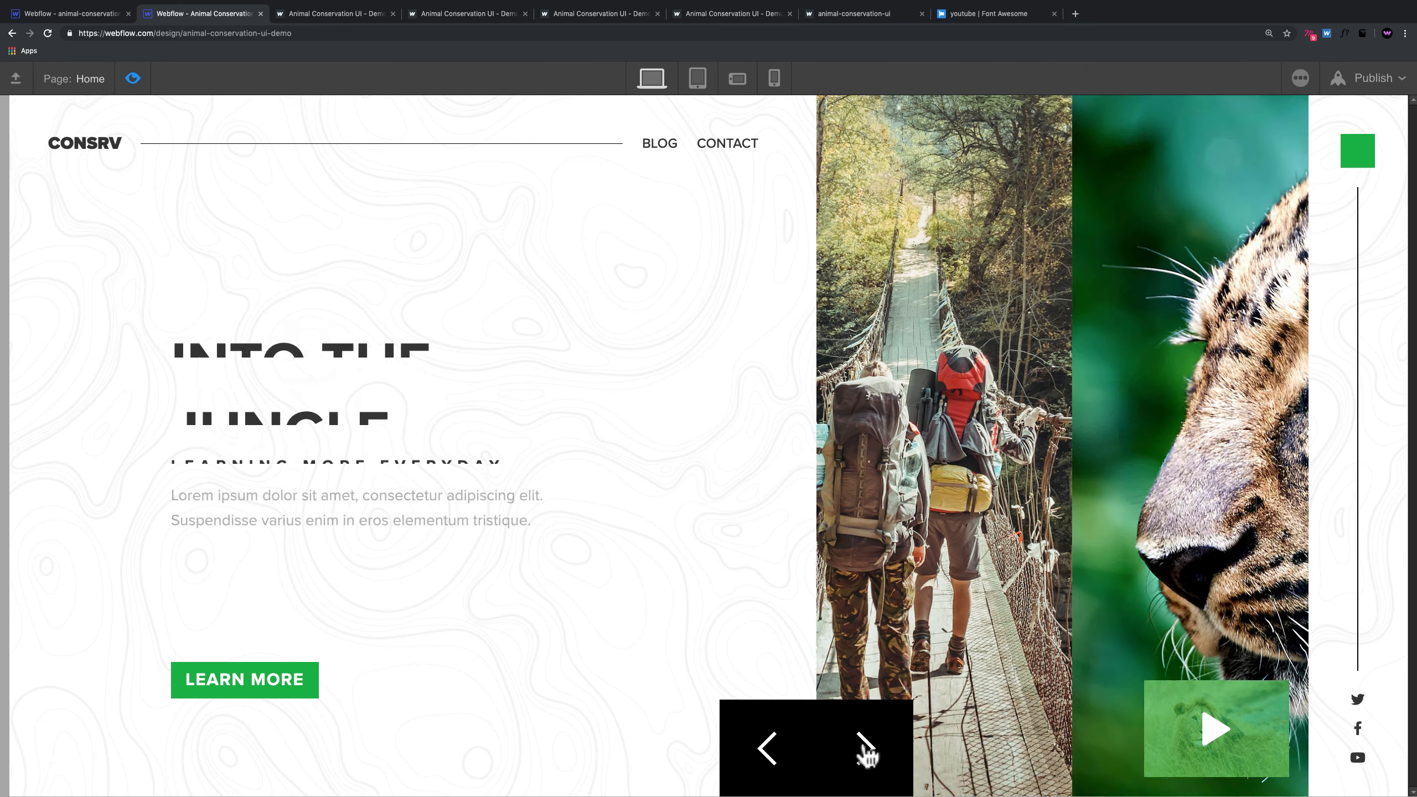
click(867, 753)
click(866, 754)
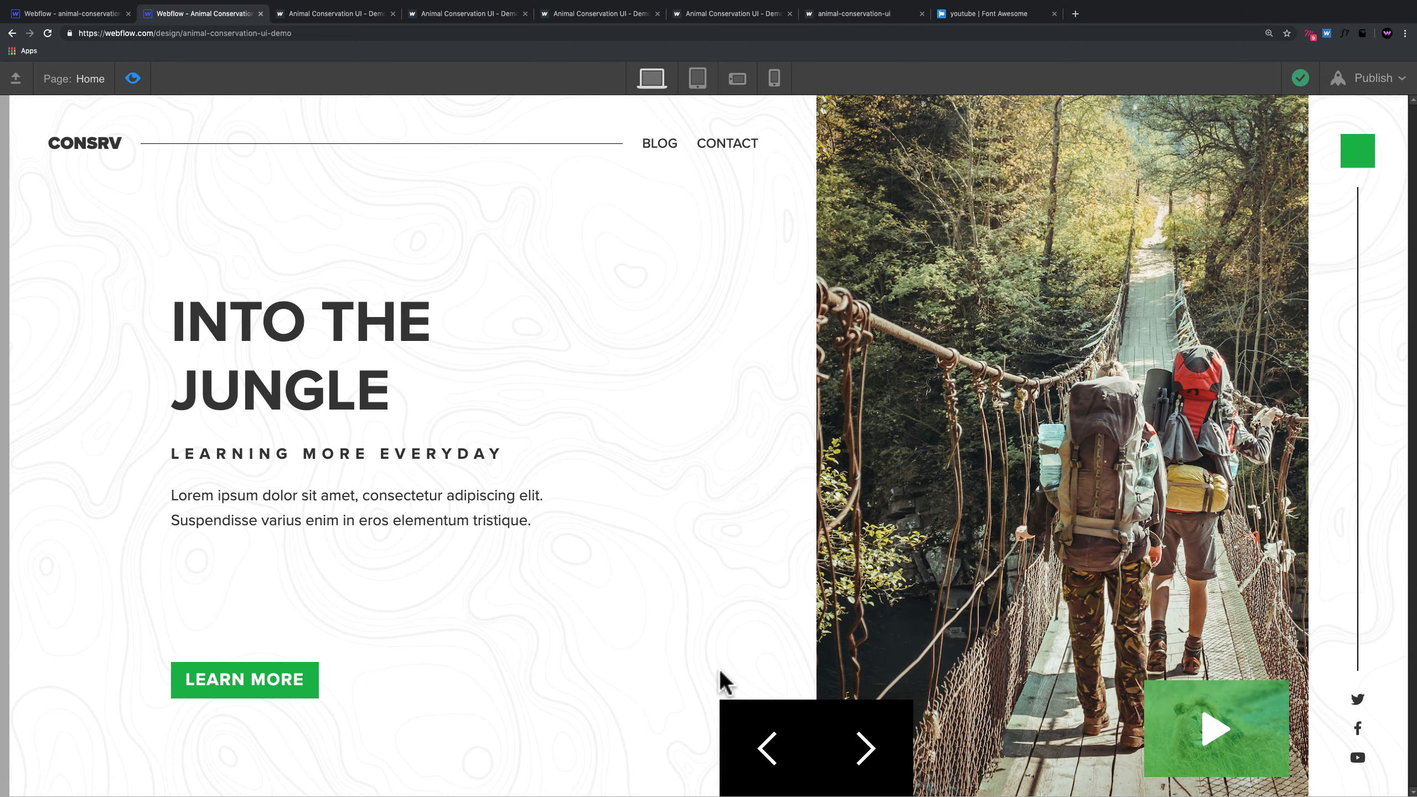
click(866, 753)
click(866, 753)
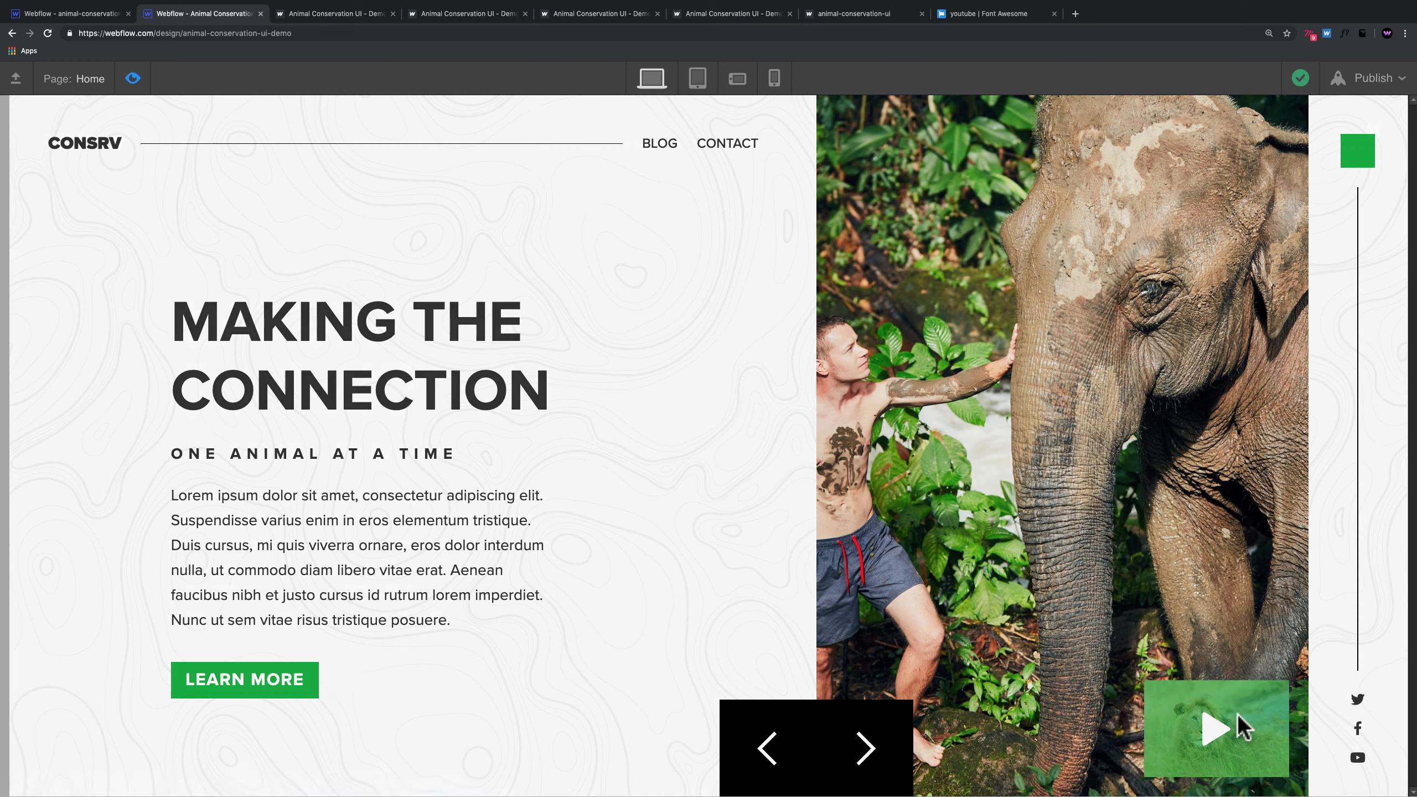
click(1242, 728)
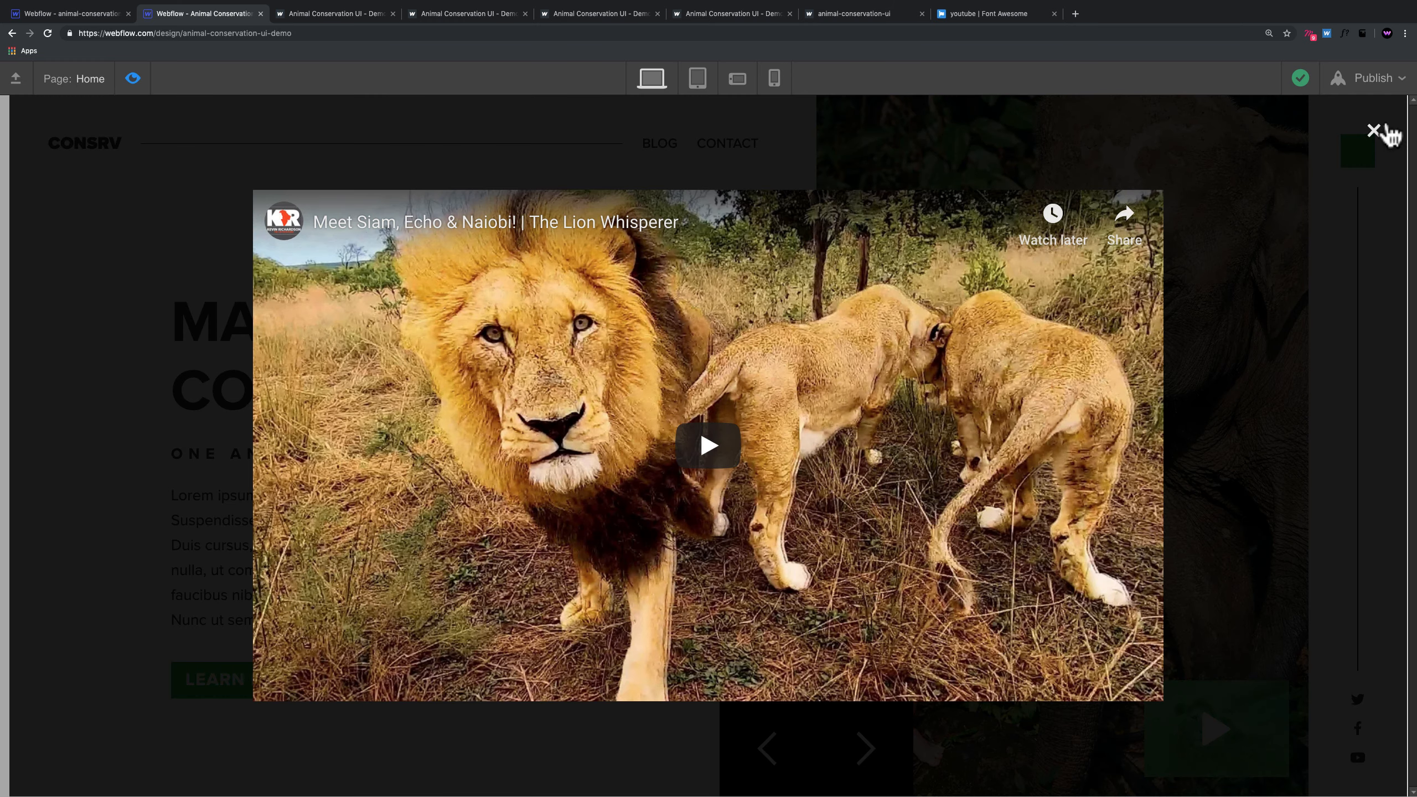
Step: Close the lion video lightbox in the preview, reopen it from its thumbnail to recheck it, and close it again
click(1375, 132)
click(1183, 703)
click(1401, 141)
click(1227, 747)
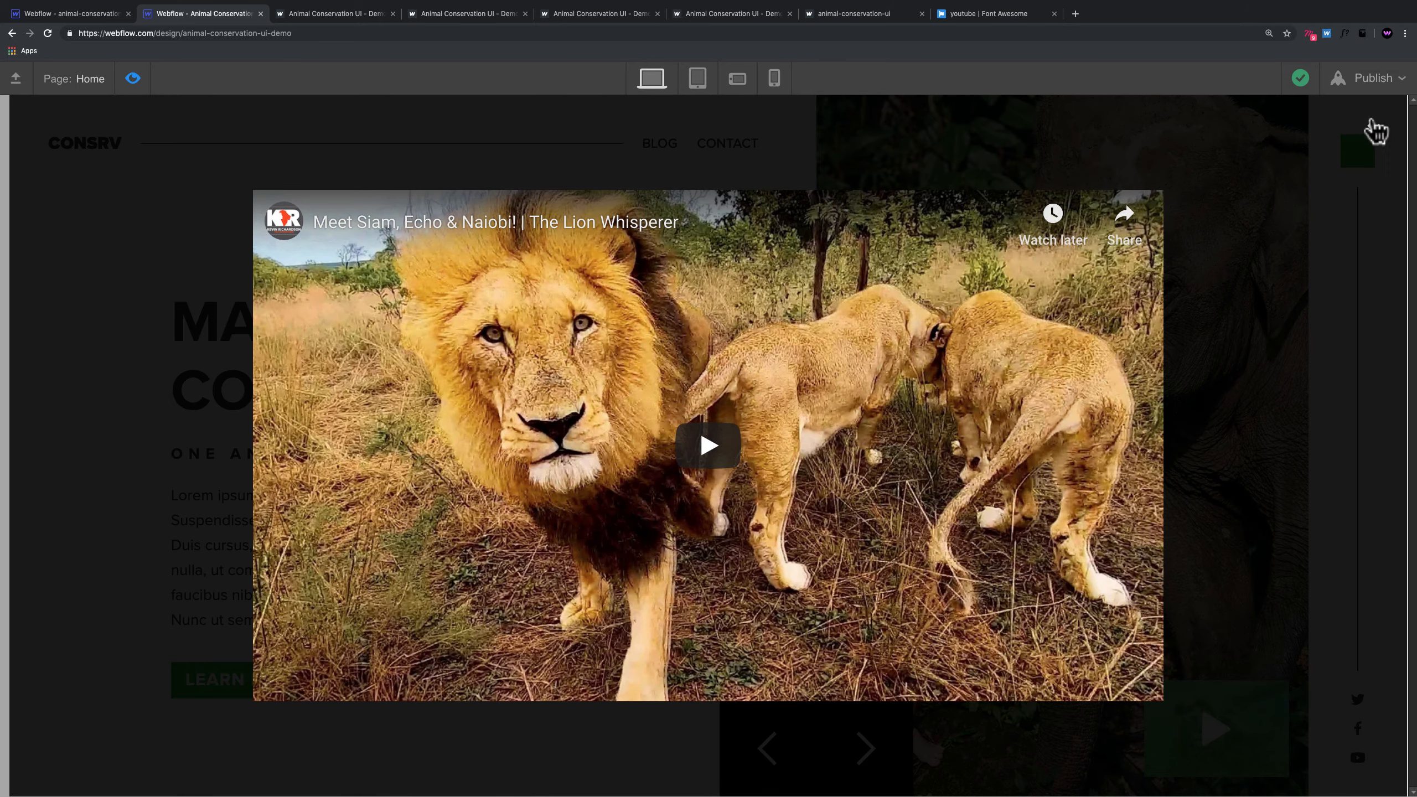
click(1376, 131)
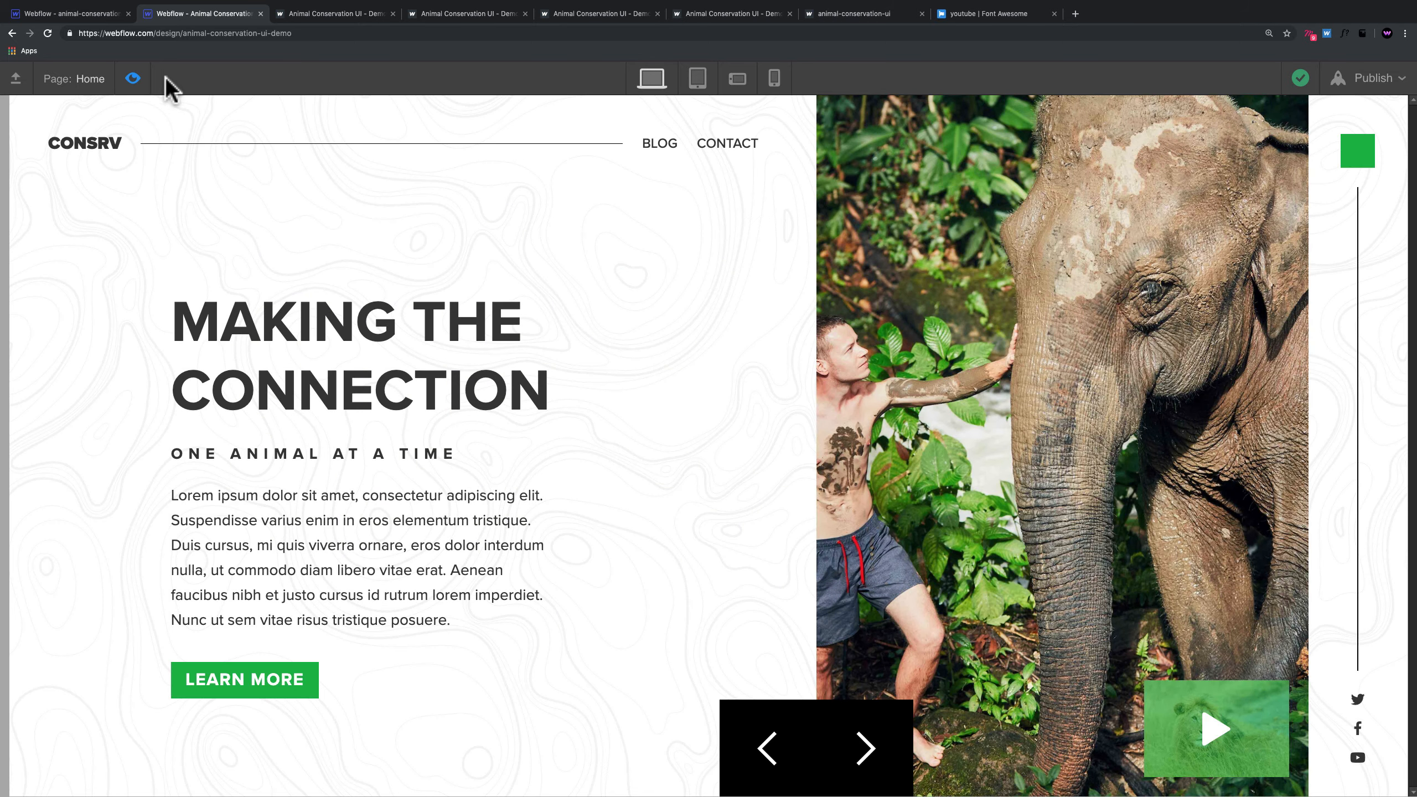
Step: Exit the preview, publish the site to its webflow.io domain, and open the live page
click(133, 78)
click(1138, 78)
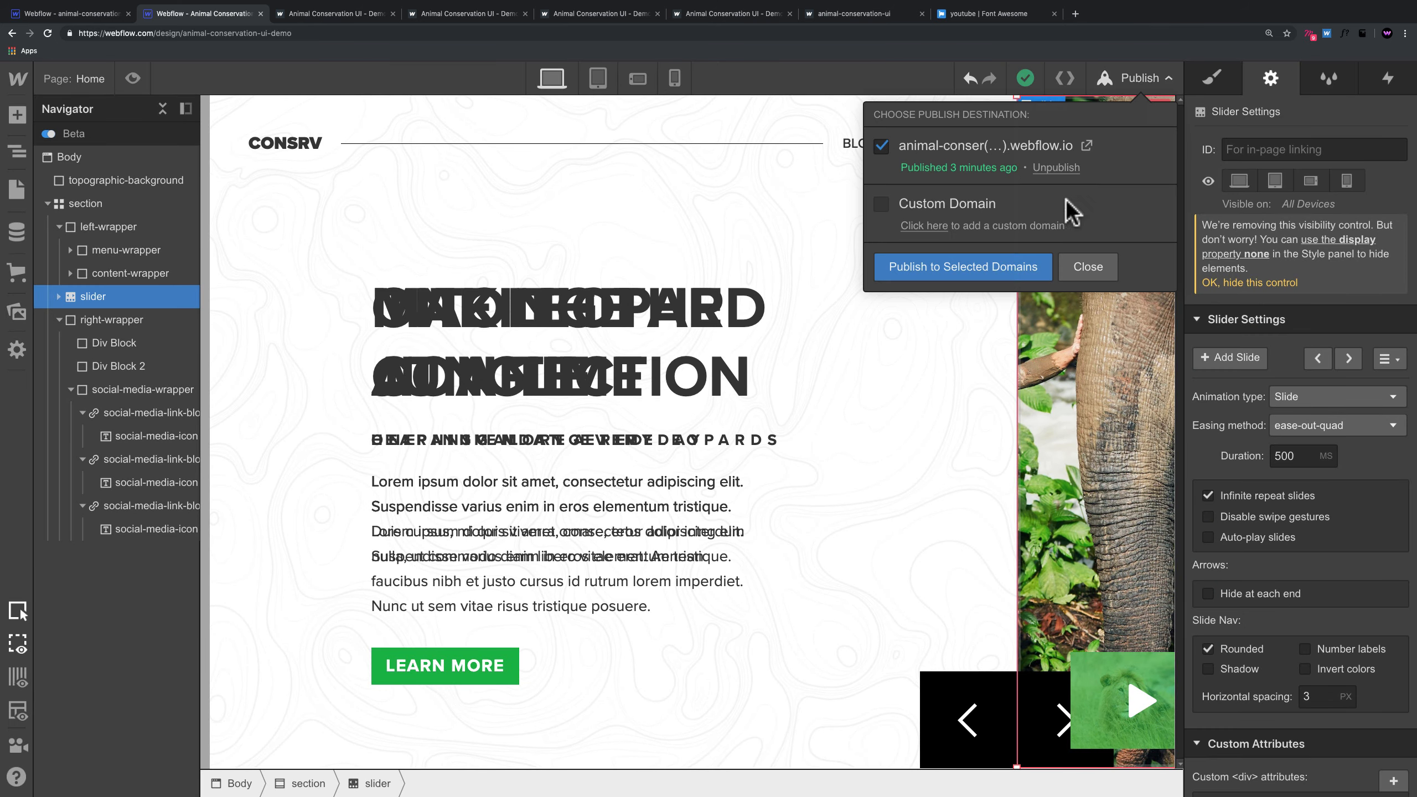
click(1086, 144)
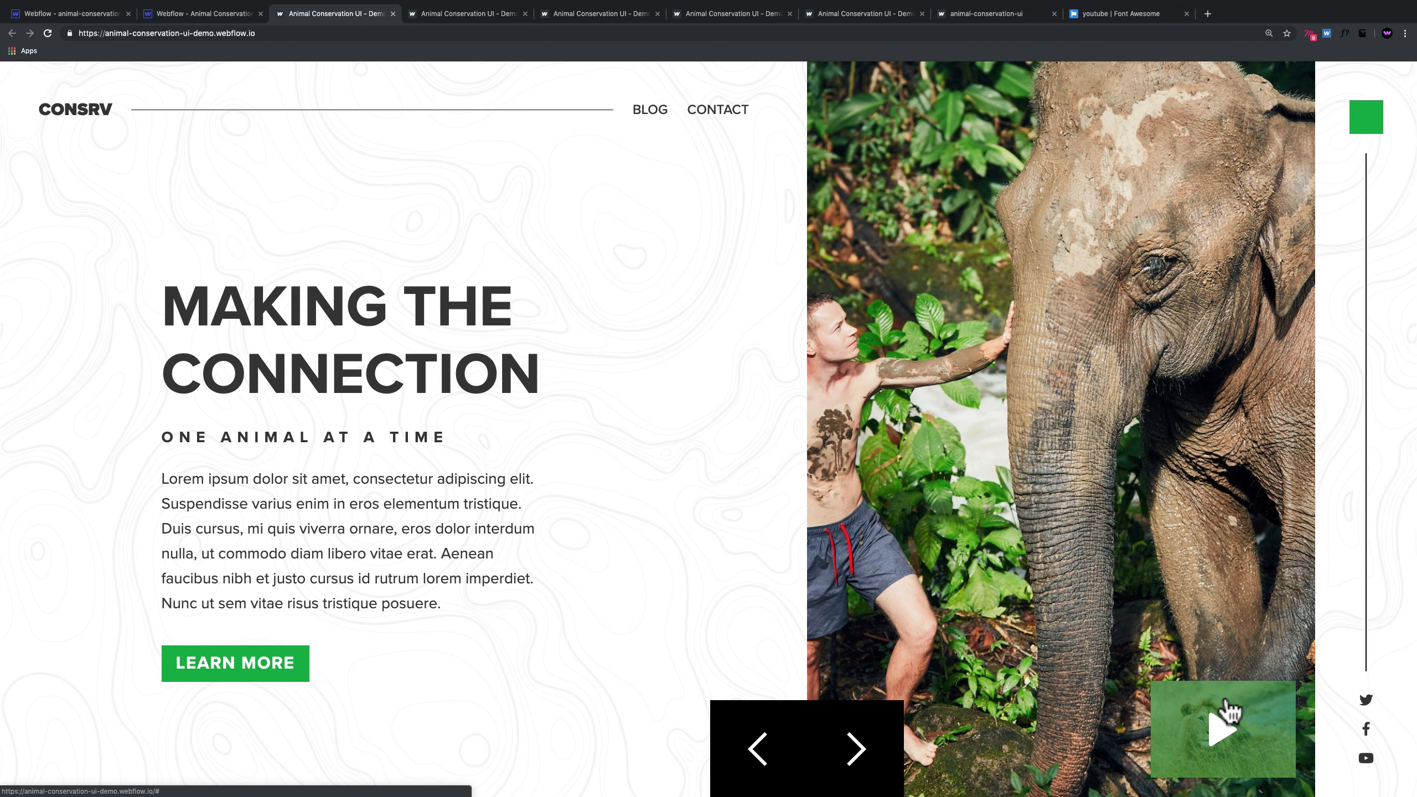
Step: Check the lion video lightbox on the live page and cycle through the slides with both slider arrows
click(1226, 706)
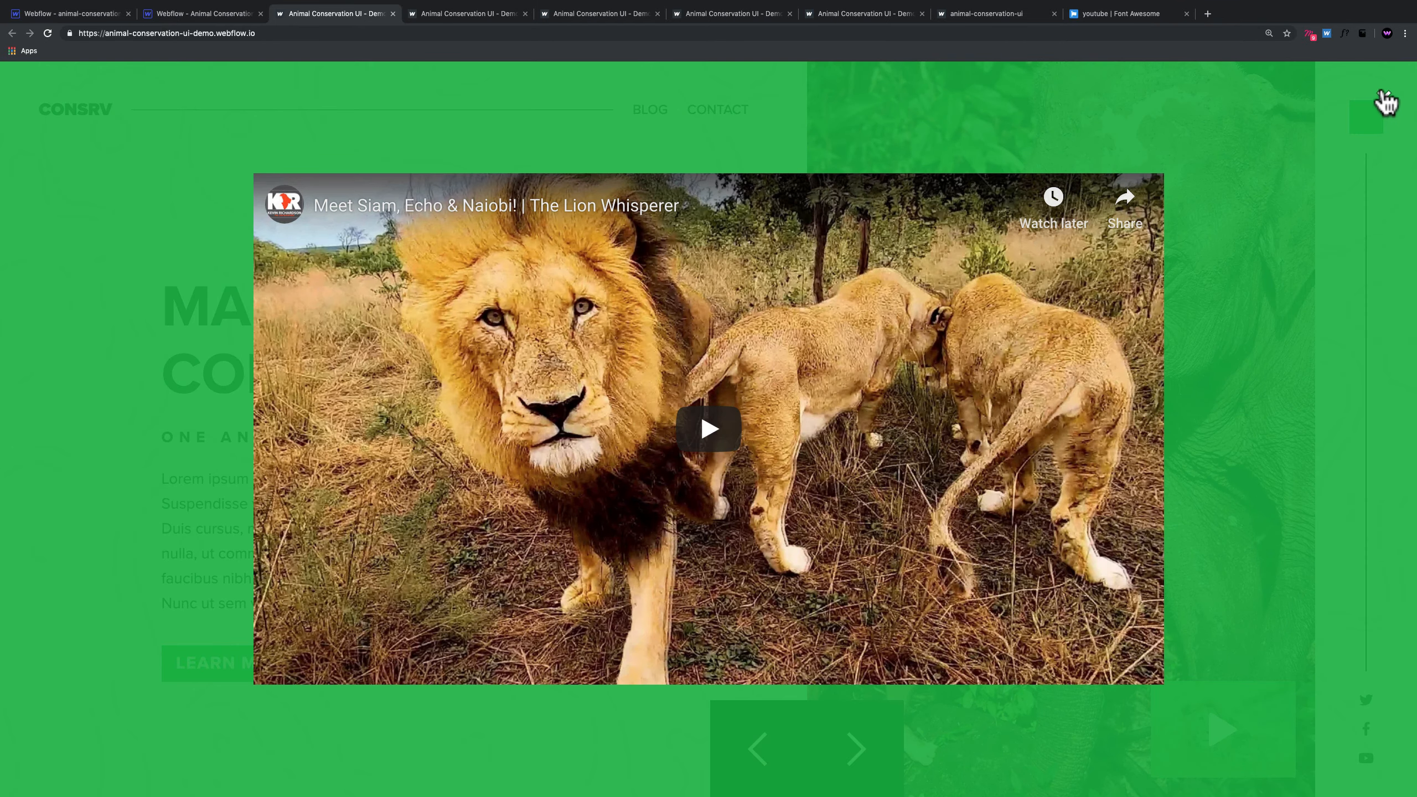
click(1383, 94)
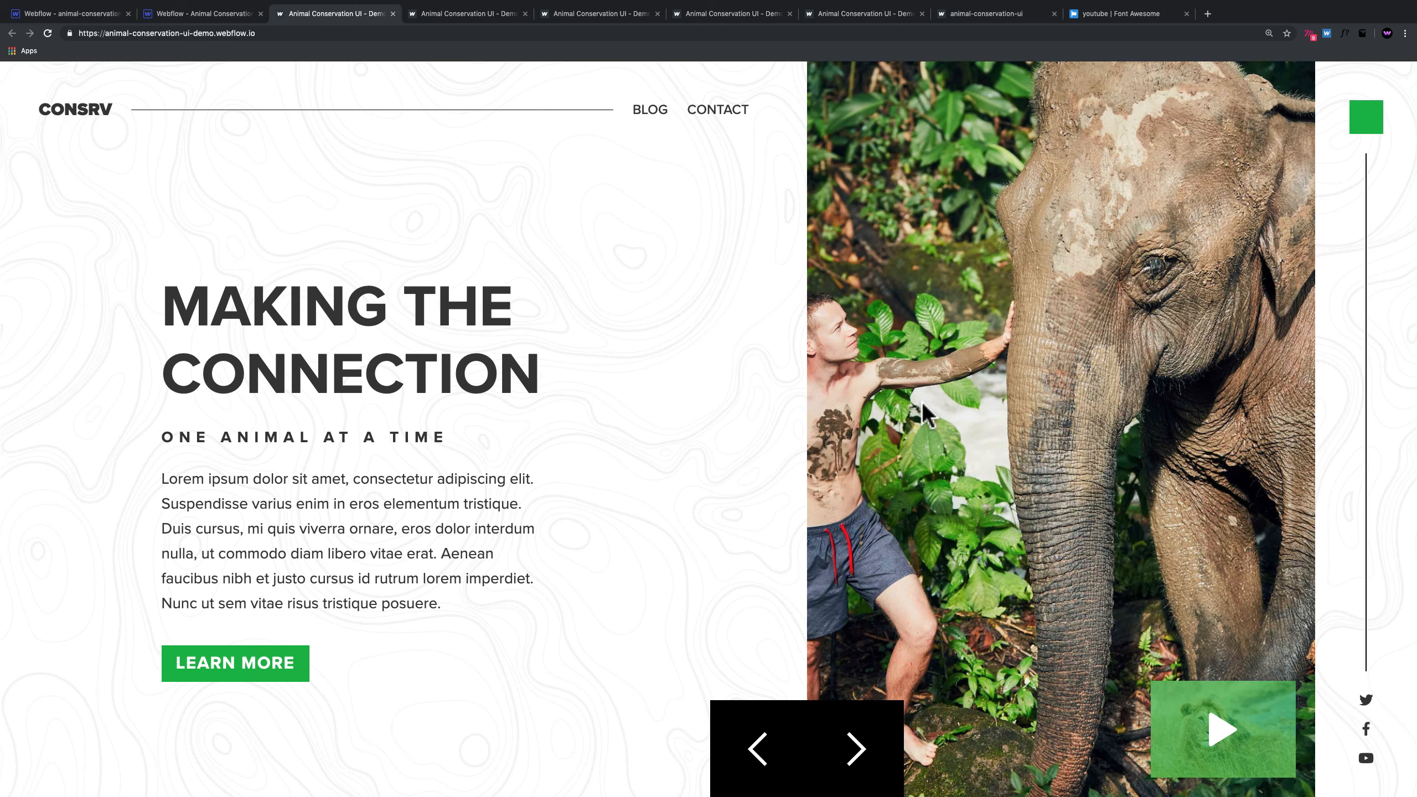
click(876, 760)
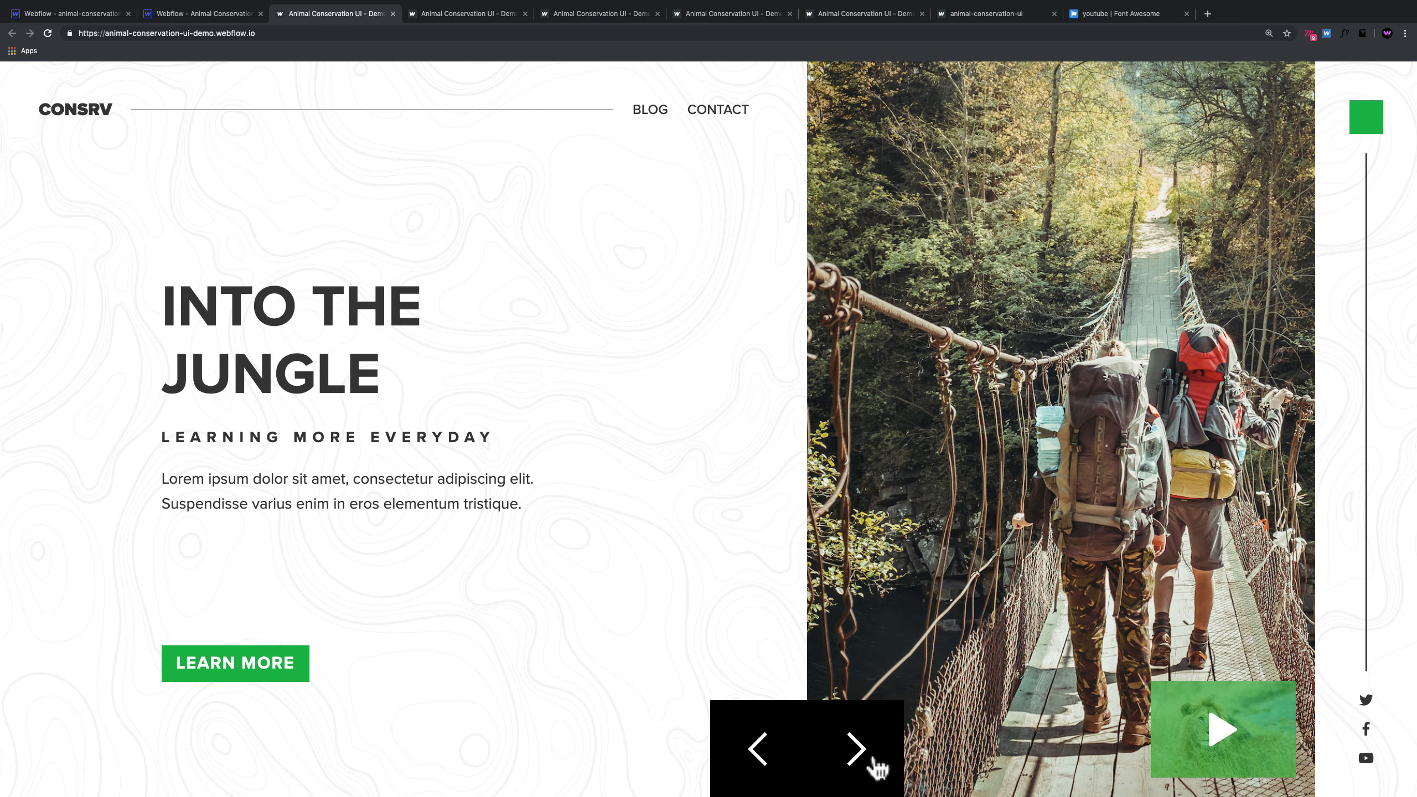
click(870, 752)
click(872, 760)
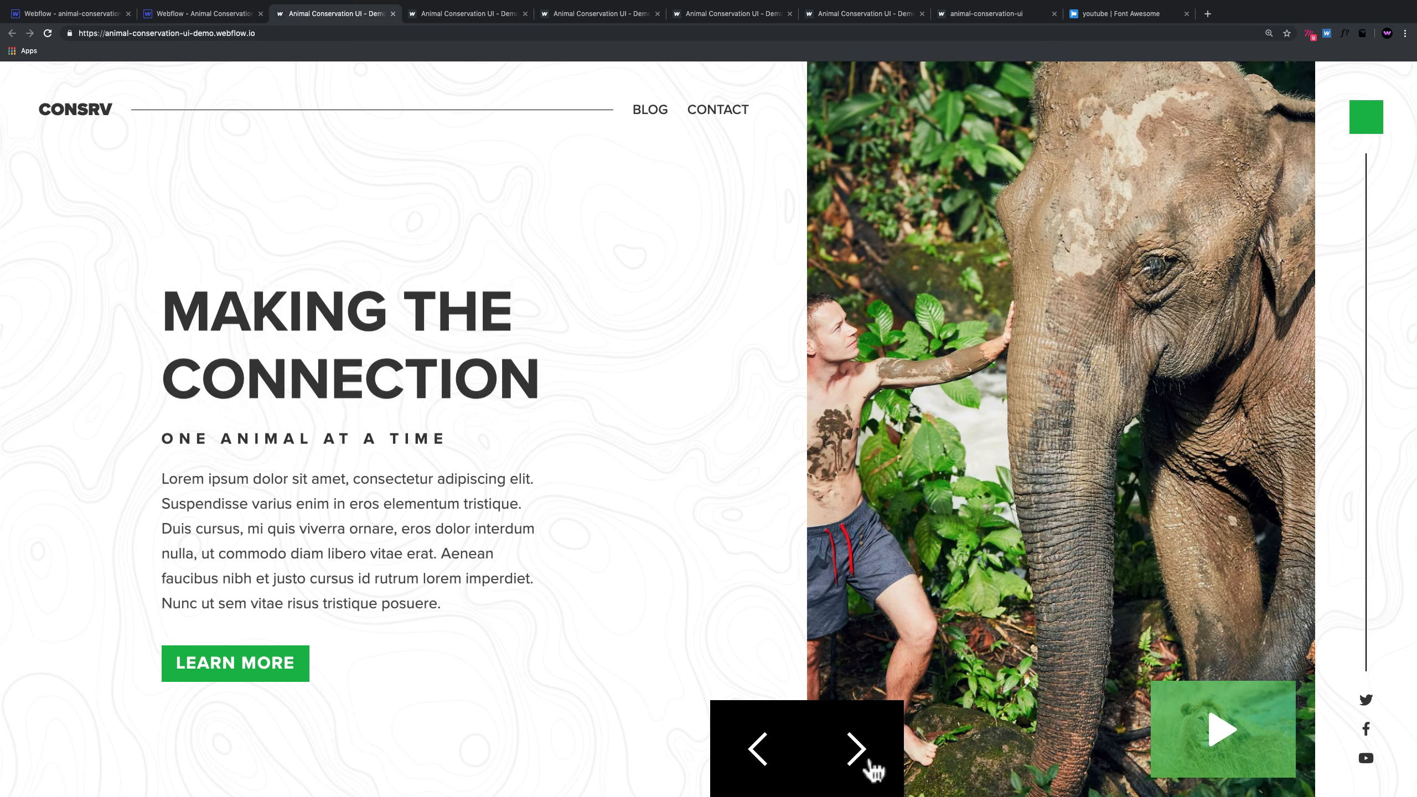
click(871, 766)
click(871, 766)
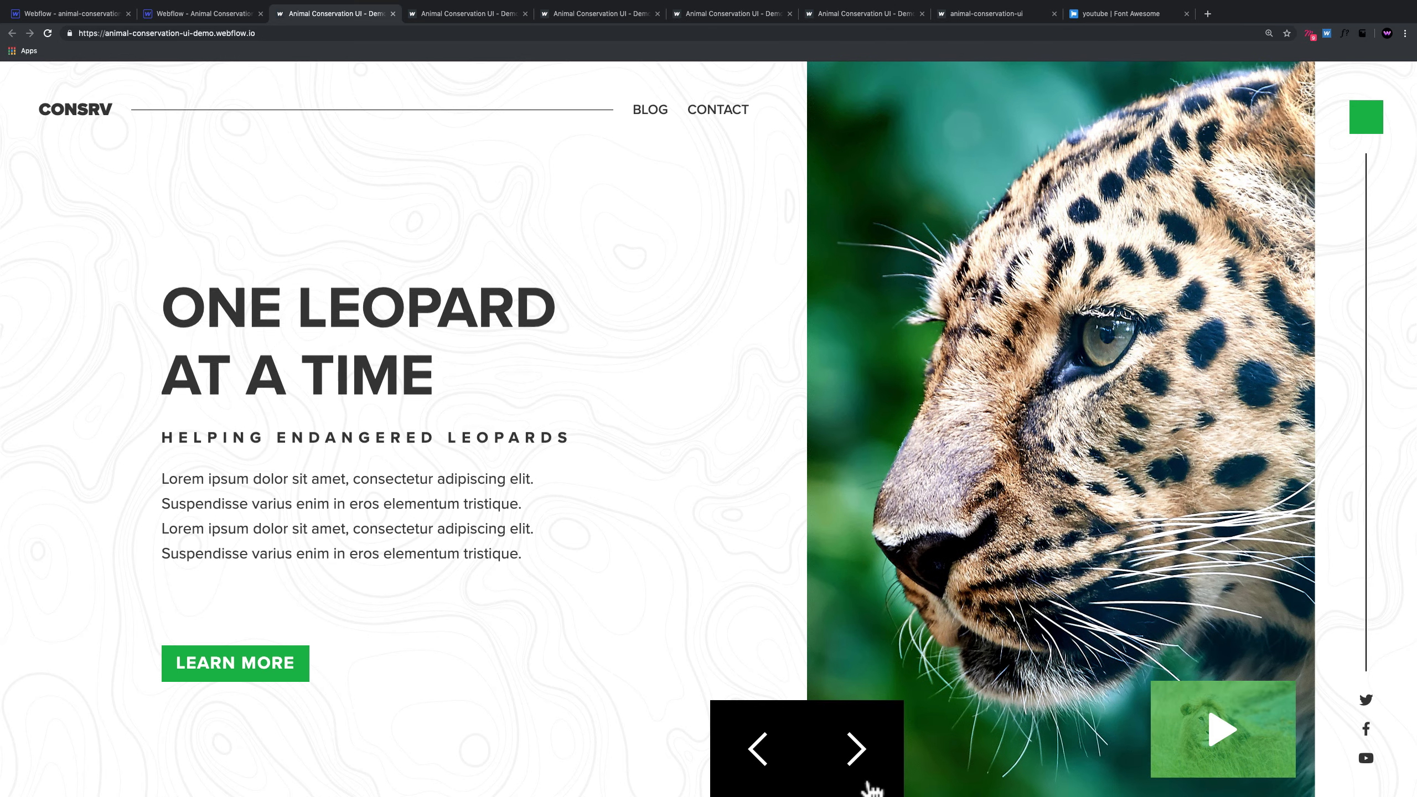
click(873, 763)
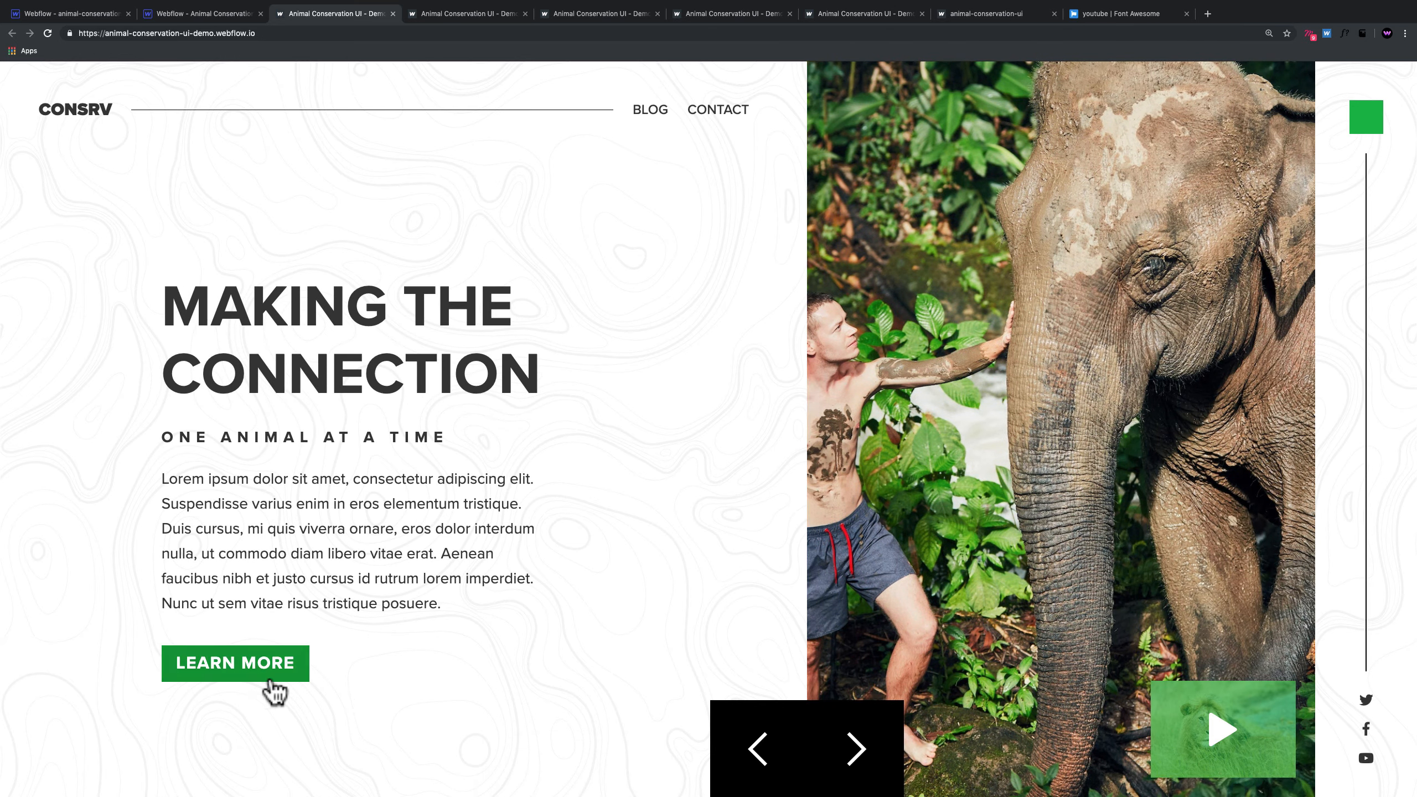
click(751, 753)
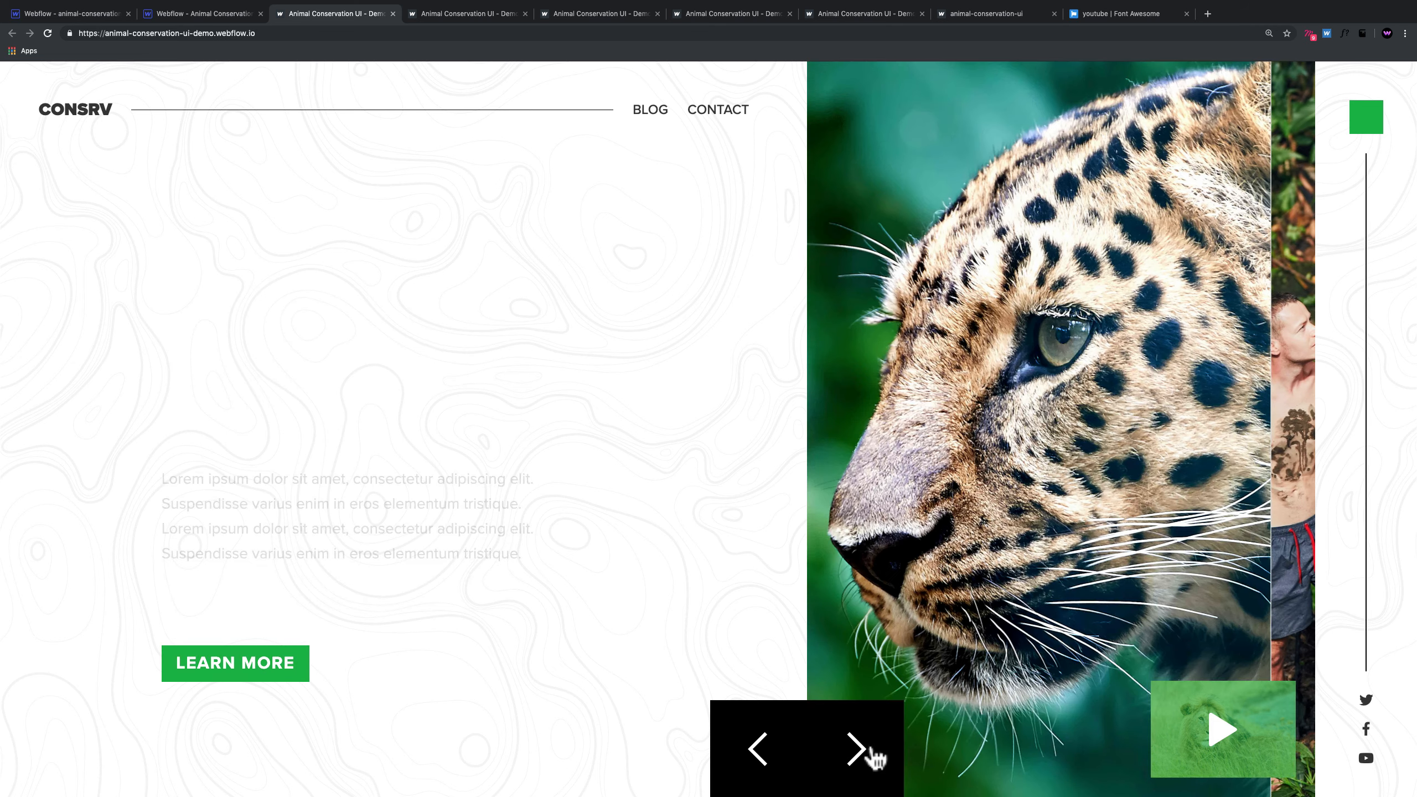
click(859, 753)
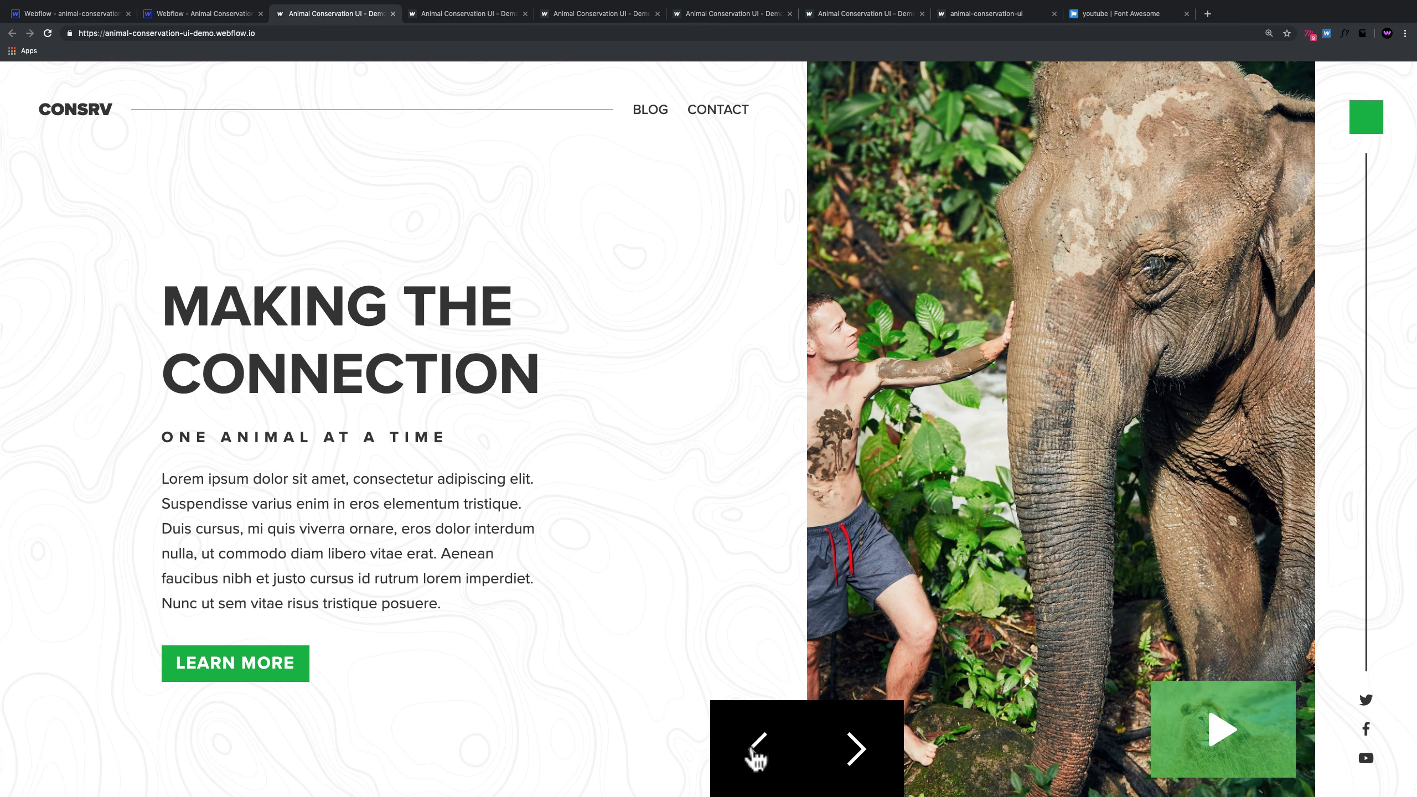
Step: Return to the Webflow Designer and set the icons of the slider's left and right arrows to a size of 32 px
click(180, 14)
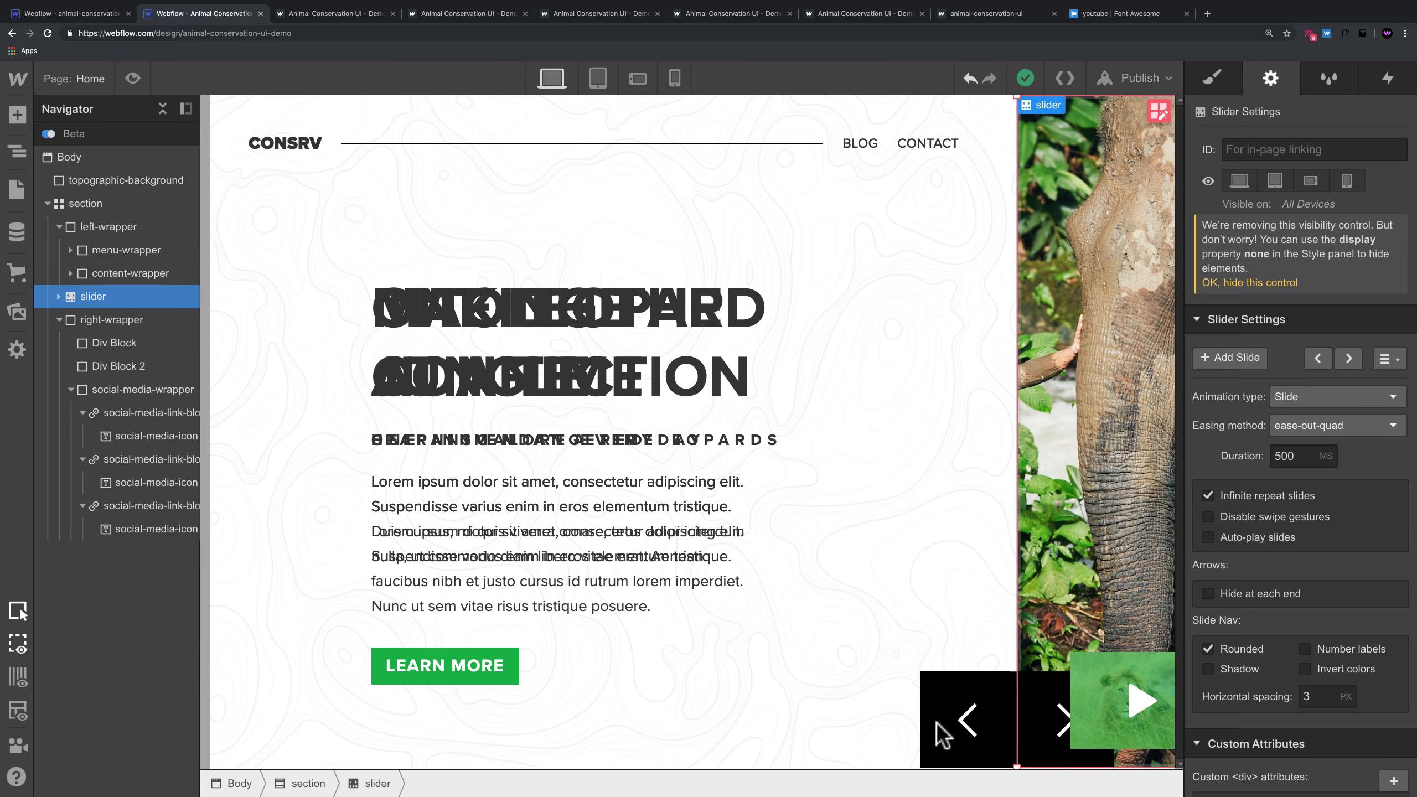
click(966, 721)
key(s)
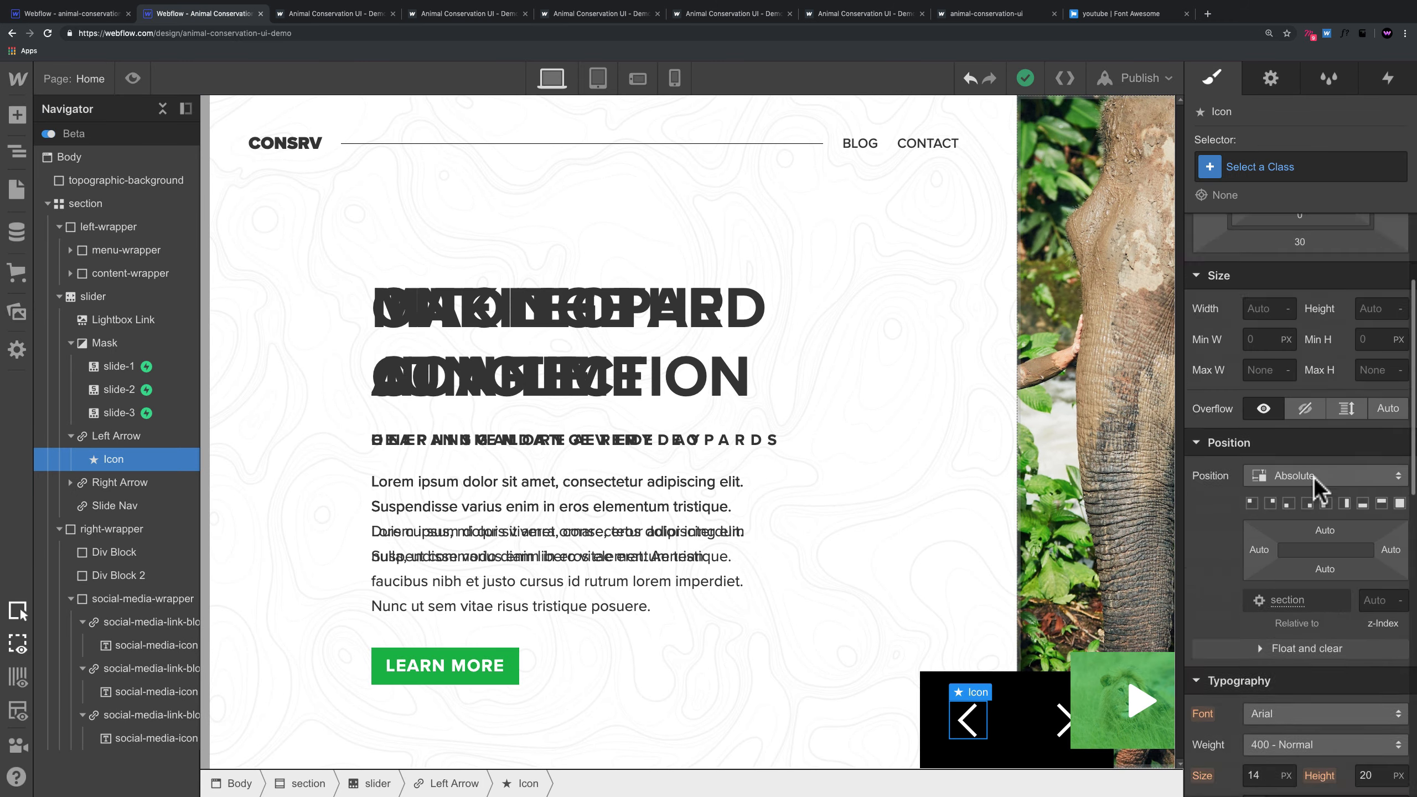
scroll(1313, 476, down, 5)
click(1271, 453)
text(32)
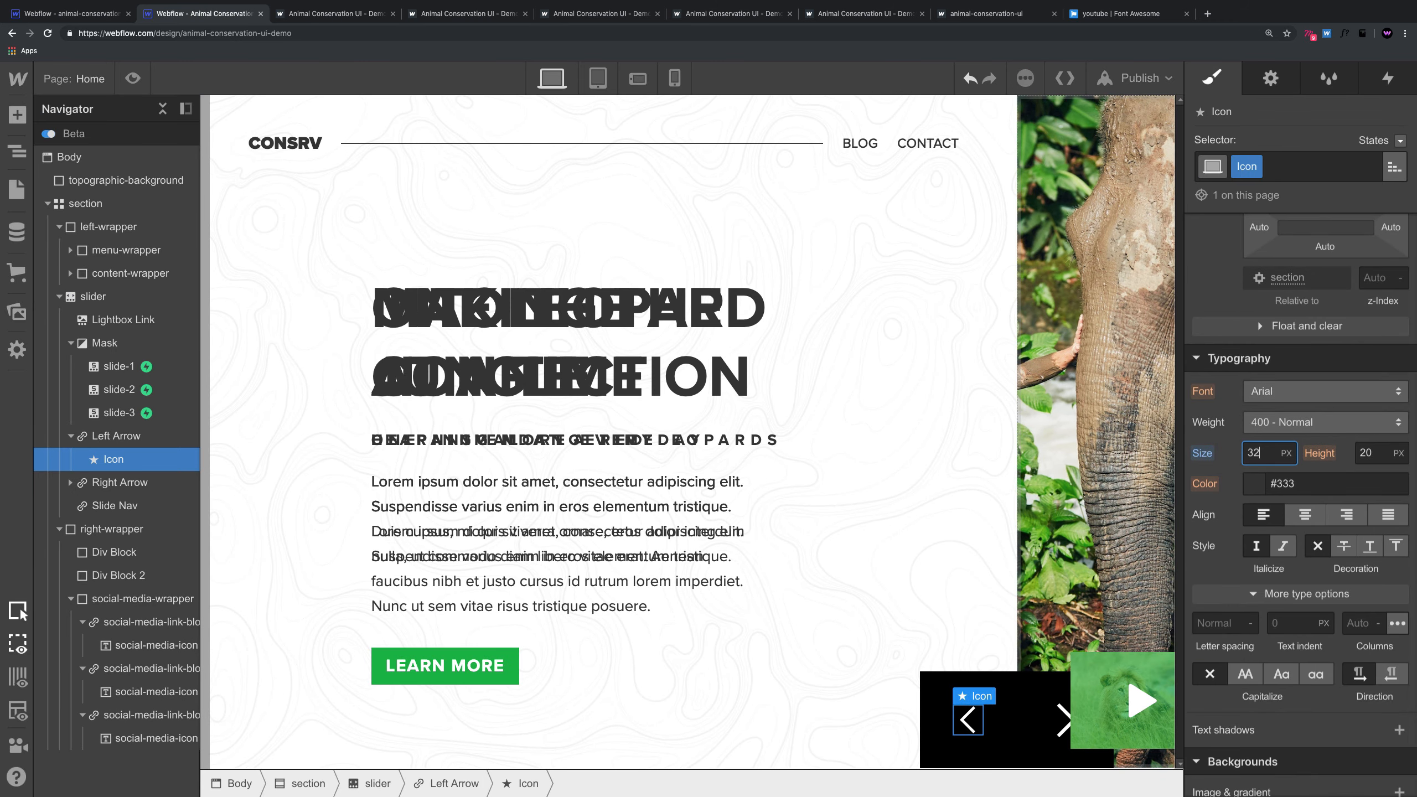
click(1064, 720)
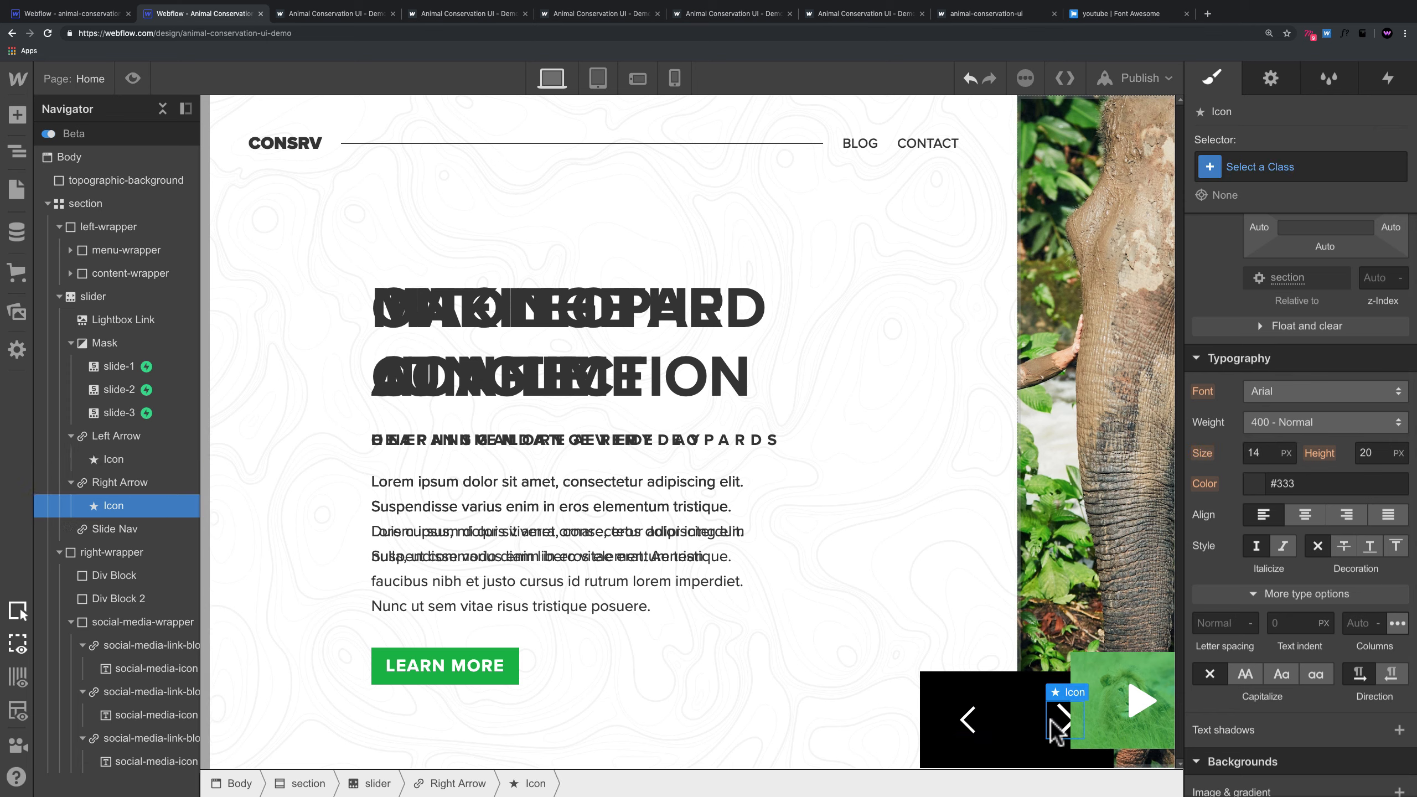
click(1260, 453)
text(32)
key(Return)
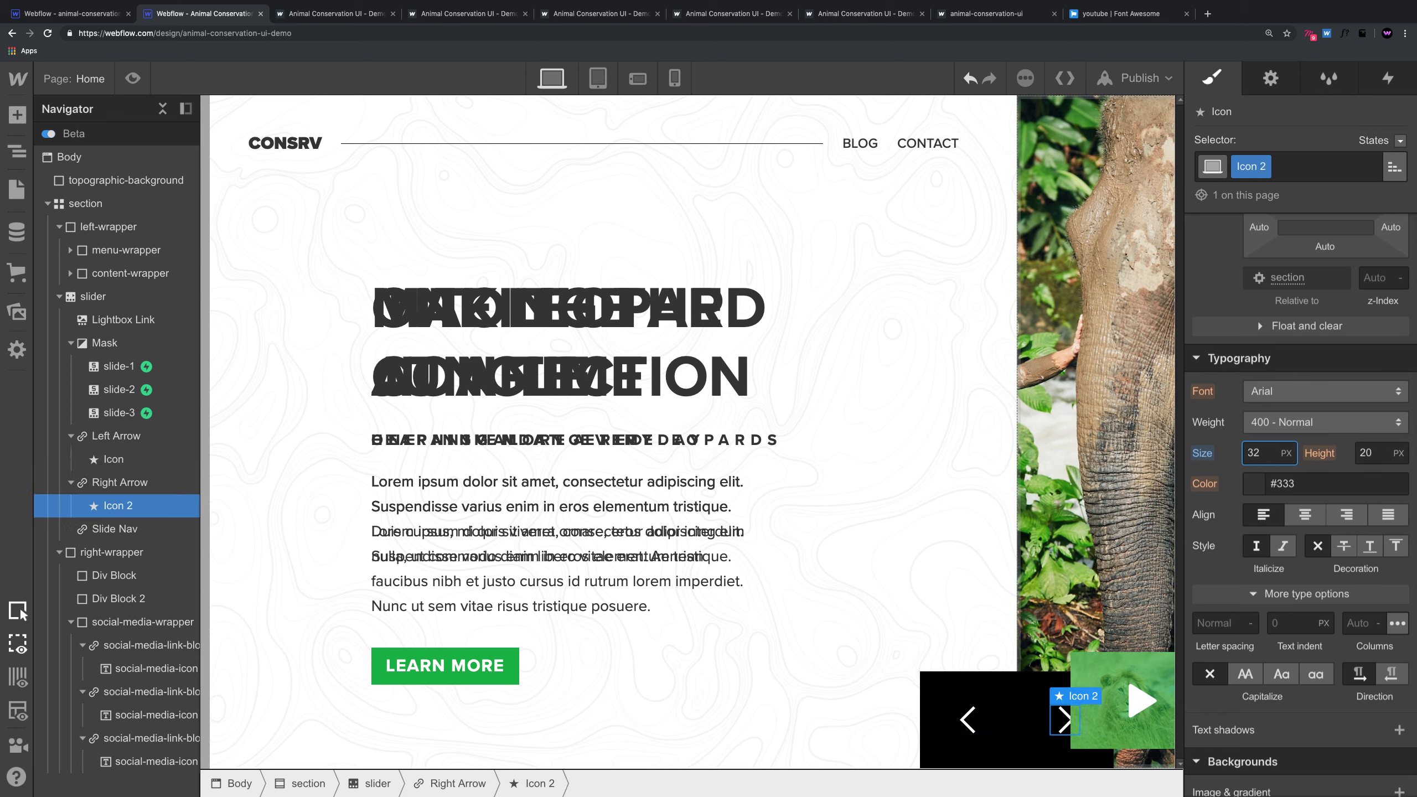
Step: Republish the site to its webflow.io domain and check the resized slider arrows by cycling slides on the live page
click(1138, 78)
click(1010, 266)
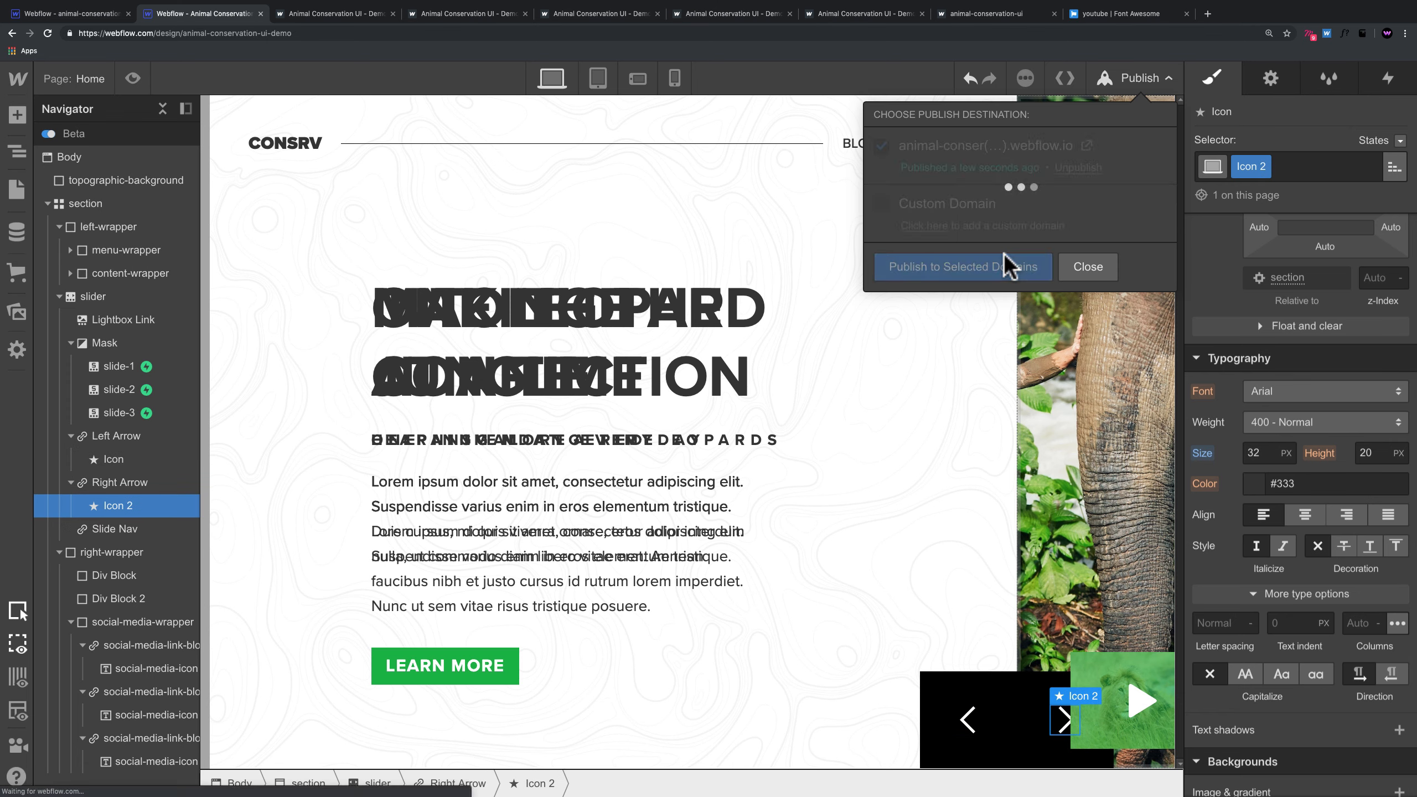
click(1087, 142)
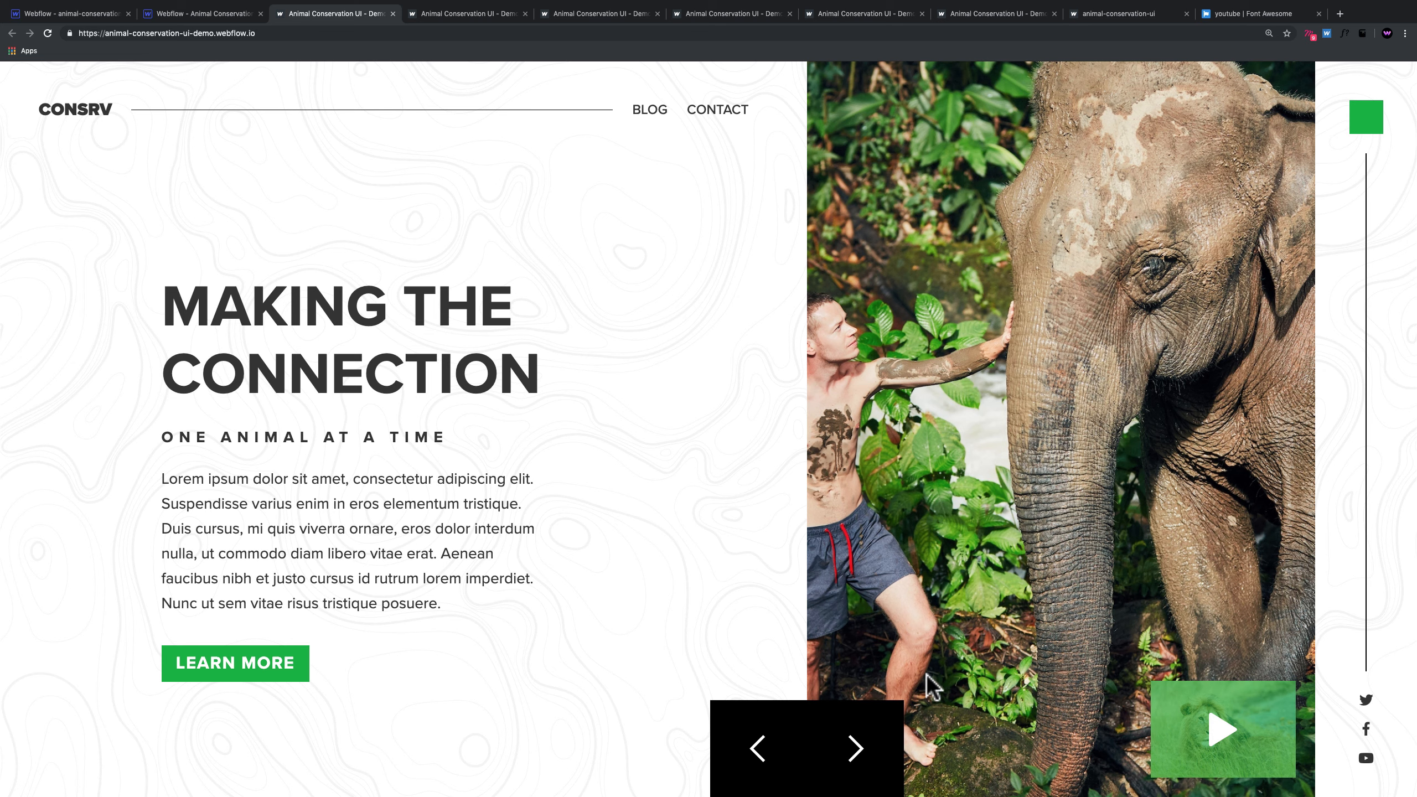
click(872, 765)
click(873, 768)
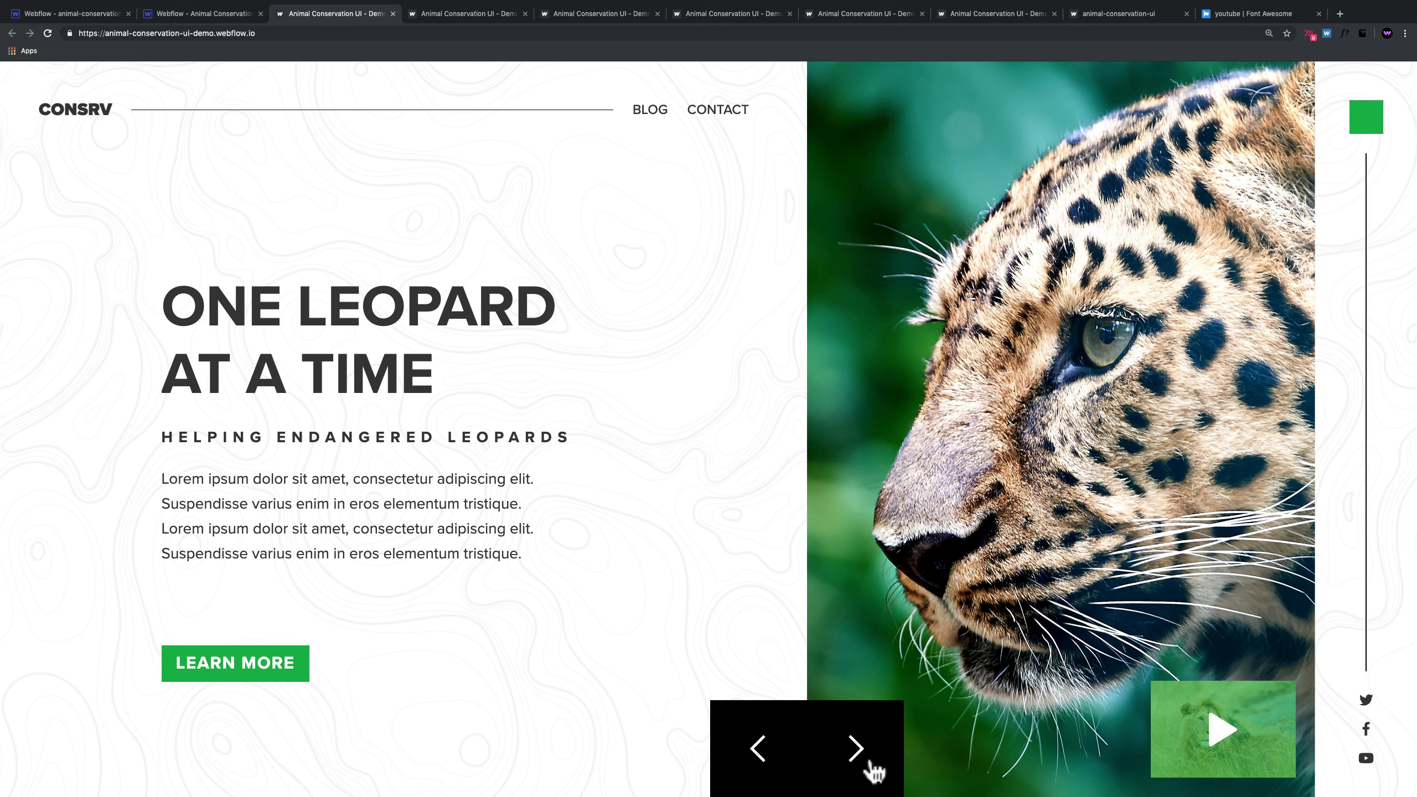
click(886, 750)
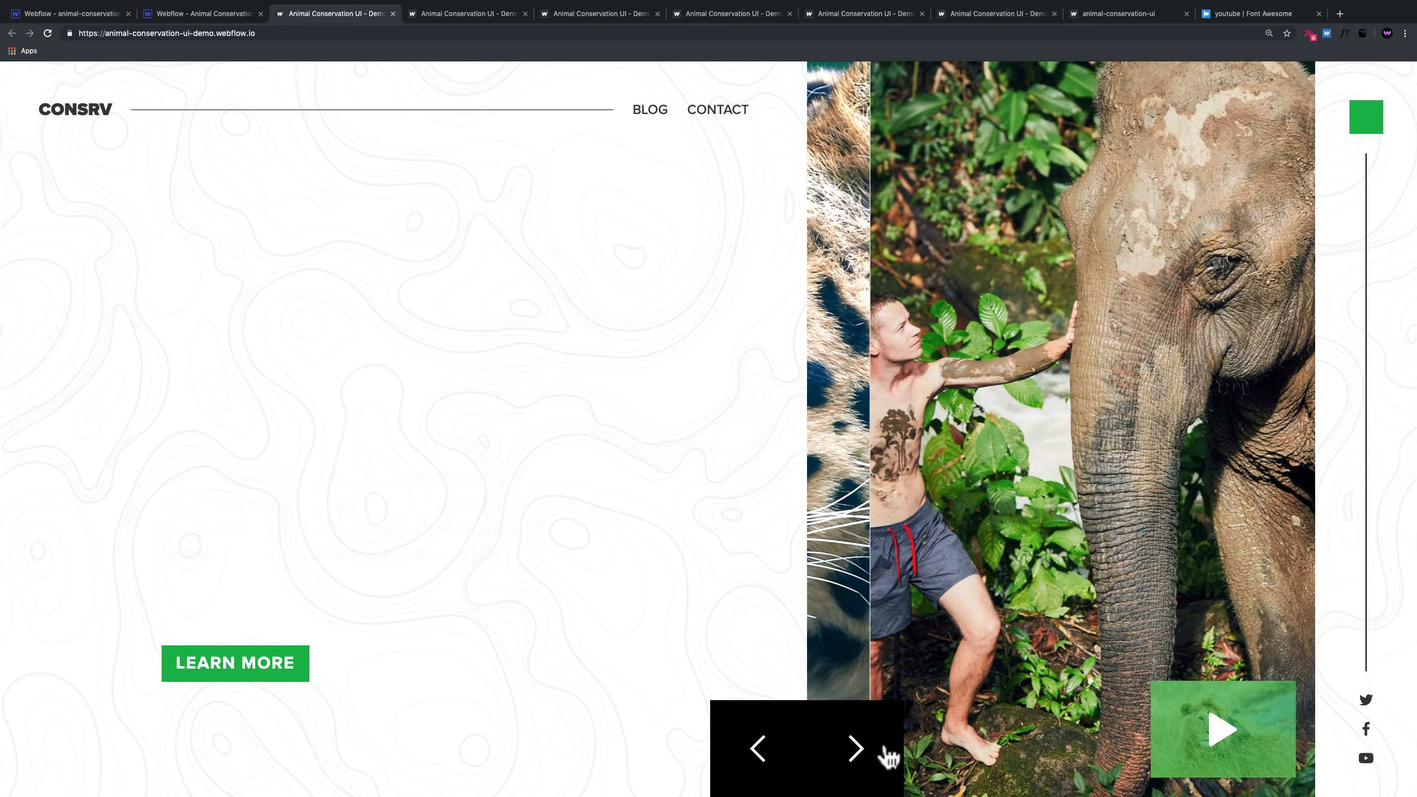
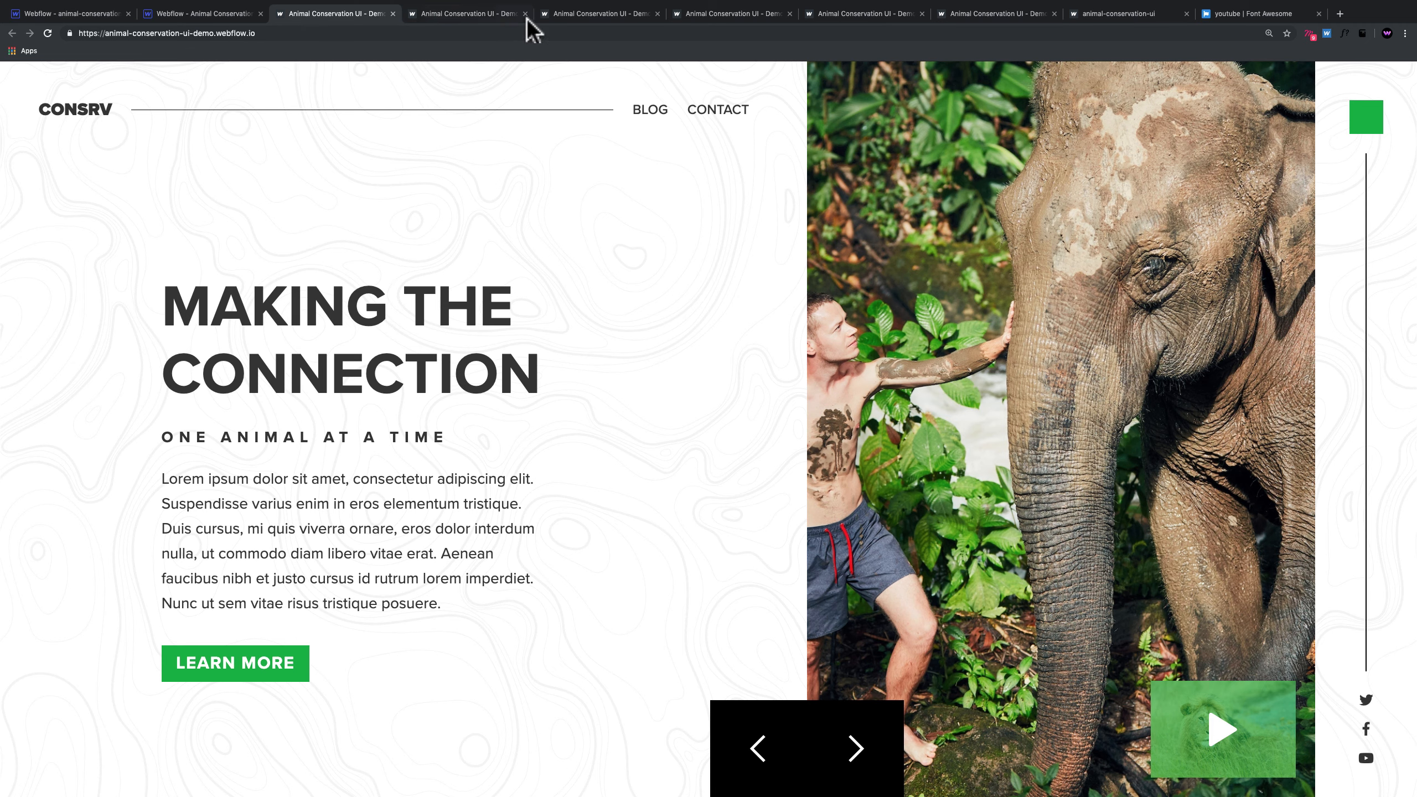
Step: Switch to the original animal-conservation-ui site and reload it several times to examine its page-load behaviour
click(1097, 14)
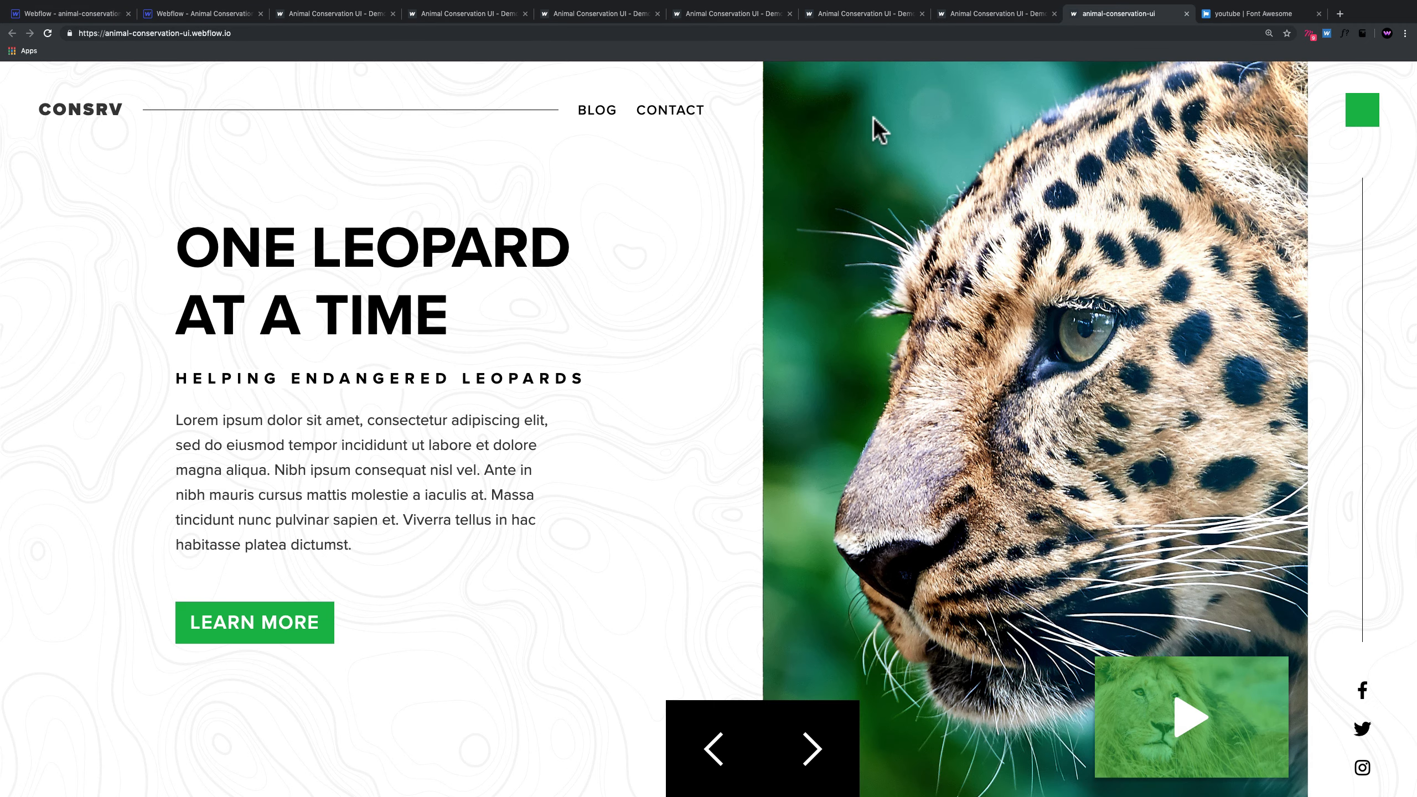
key(super+r)
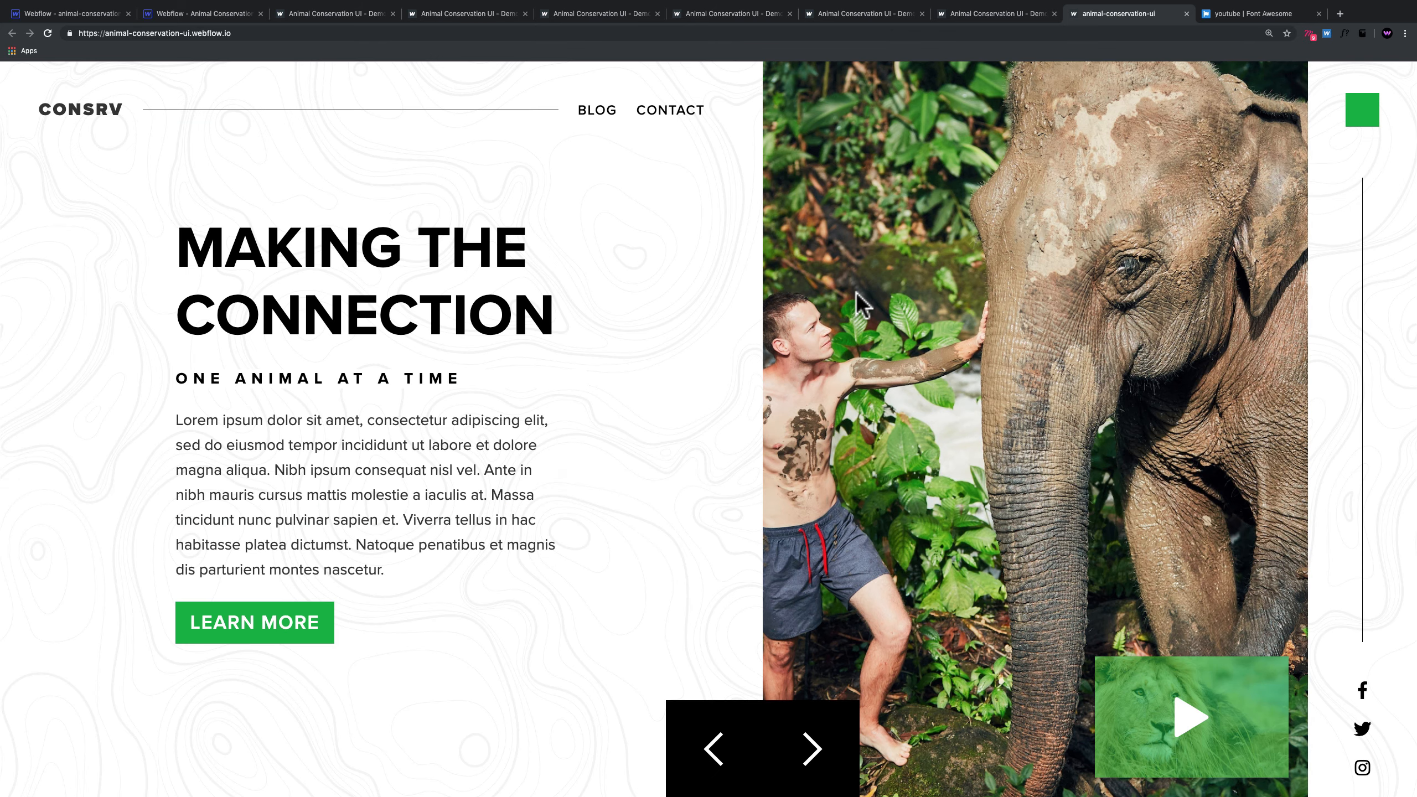
key(super+r)
key(super+r)
key(super+r)
Step: Switch back to the live demo page and cycle through its slides with the next arrow
click(310, 15)
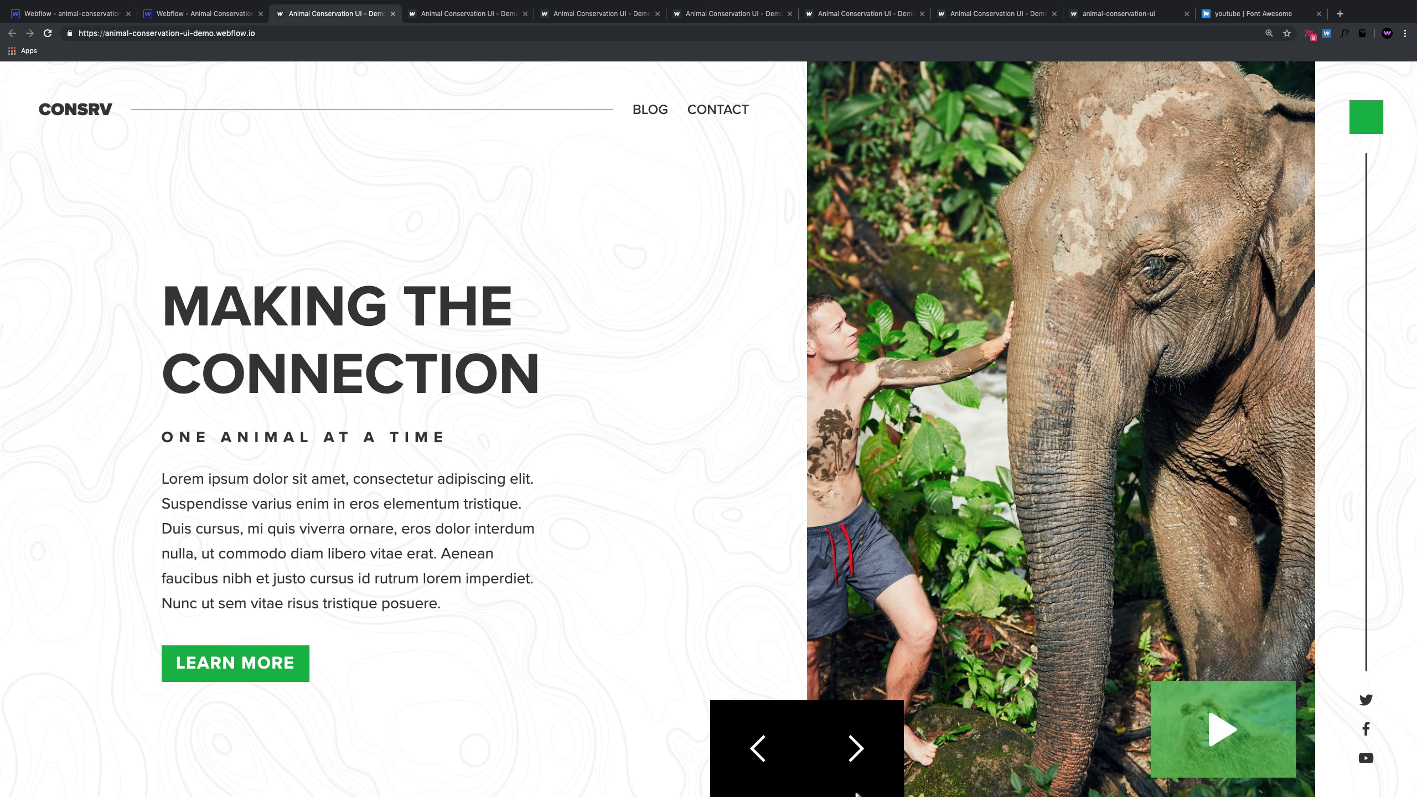
click(864, 762)
click(859, 750)
click(859, 751)
click(870, 754)
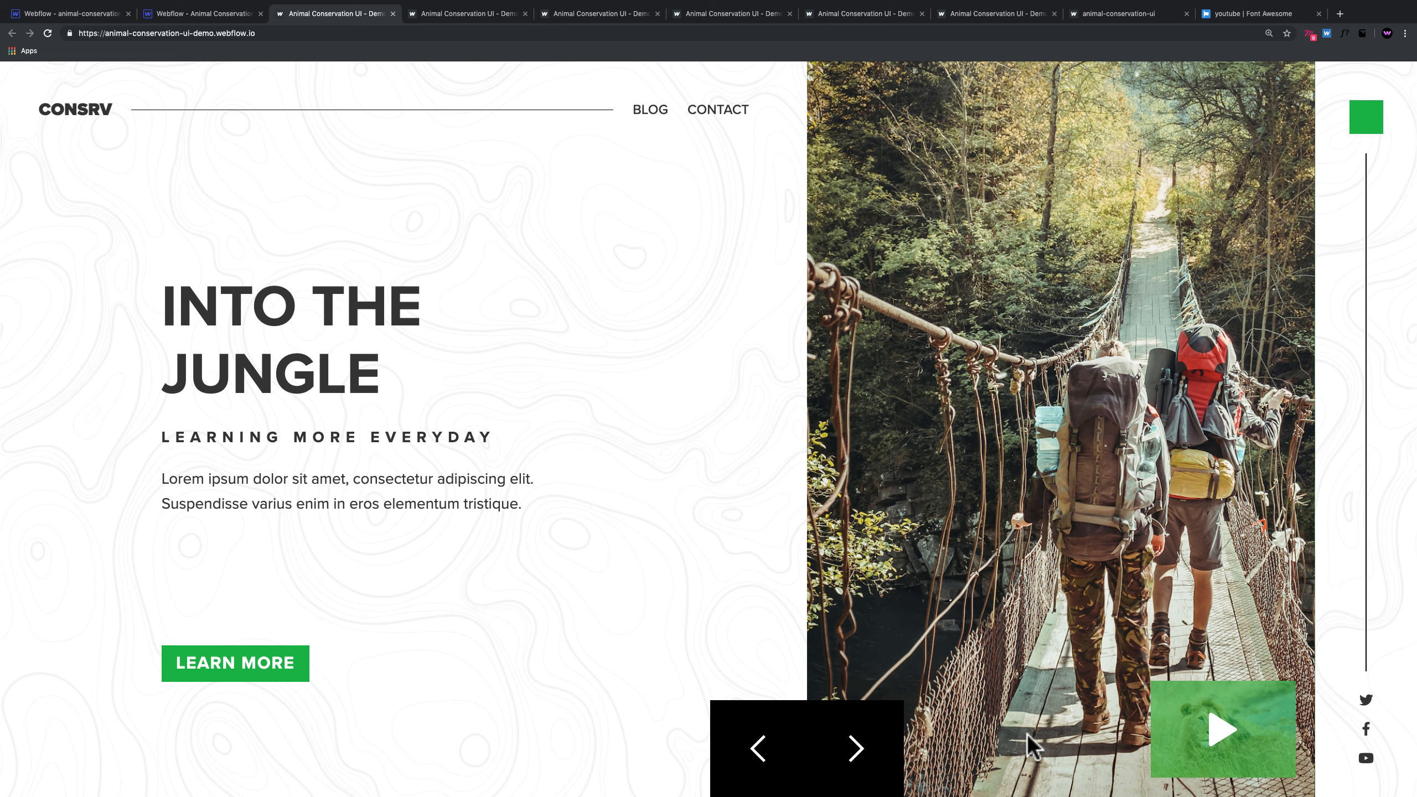
Step: Return to the Webflow Designer, collapse the section's nested elements in the Navigator, and undock the Navigator
click(186, 14)
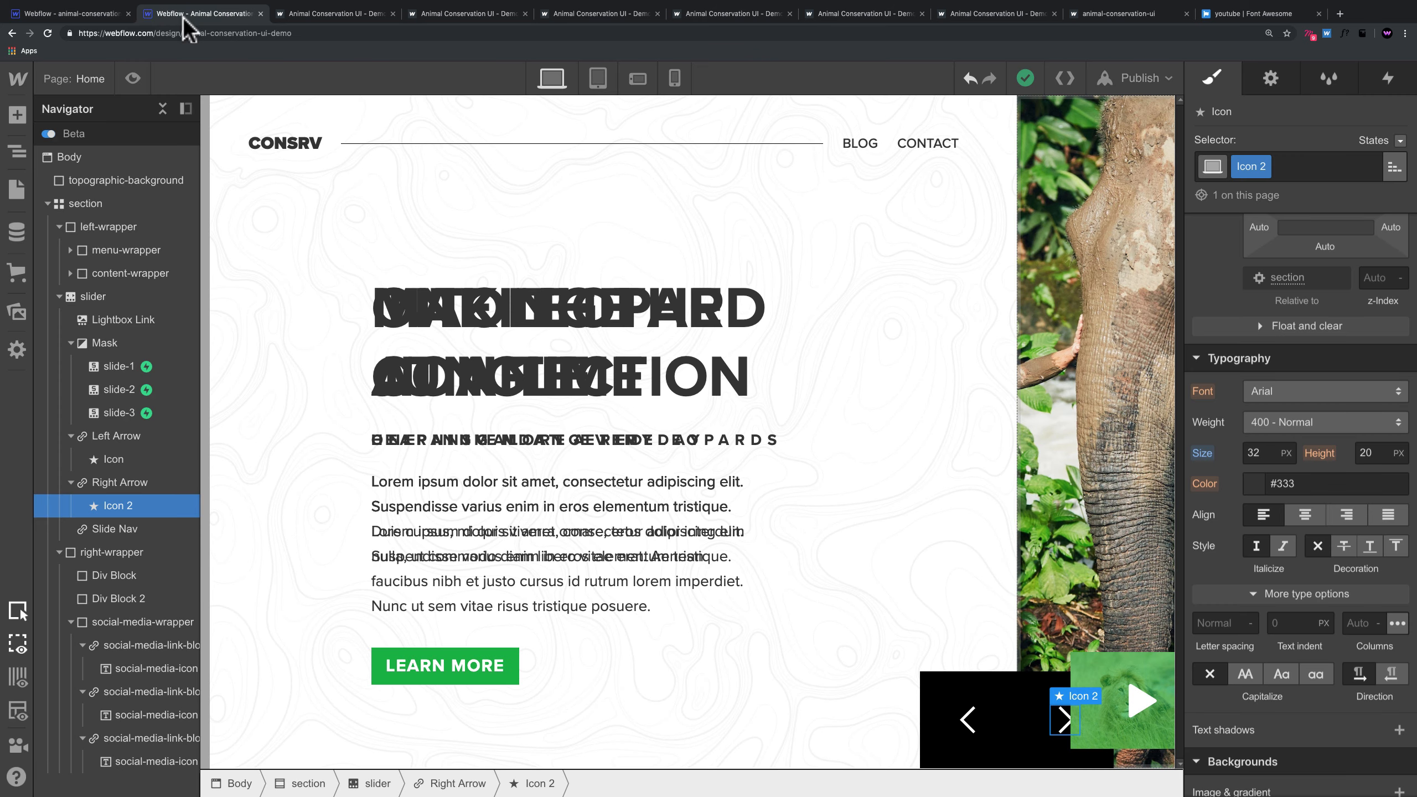
click(60, 296)
click(47, 203)
click(47, 203)
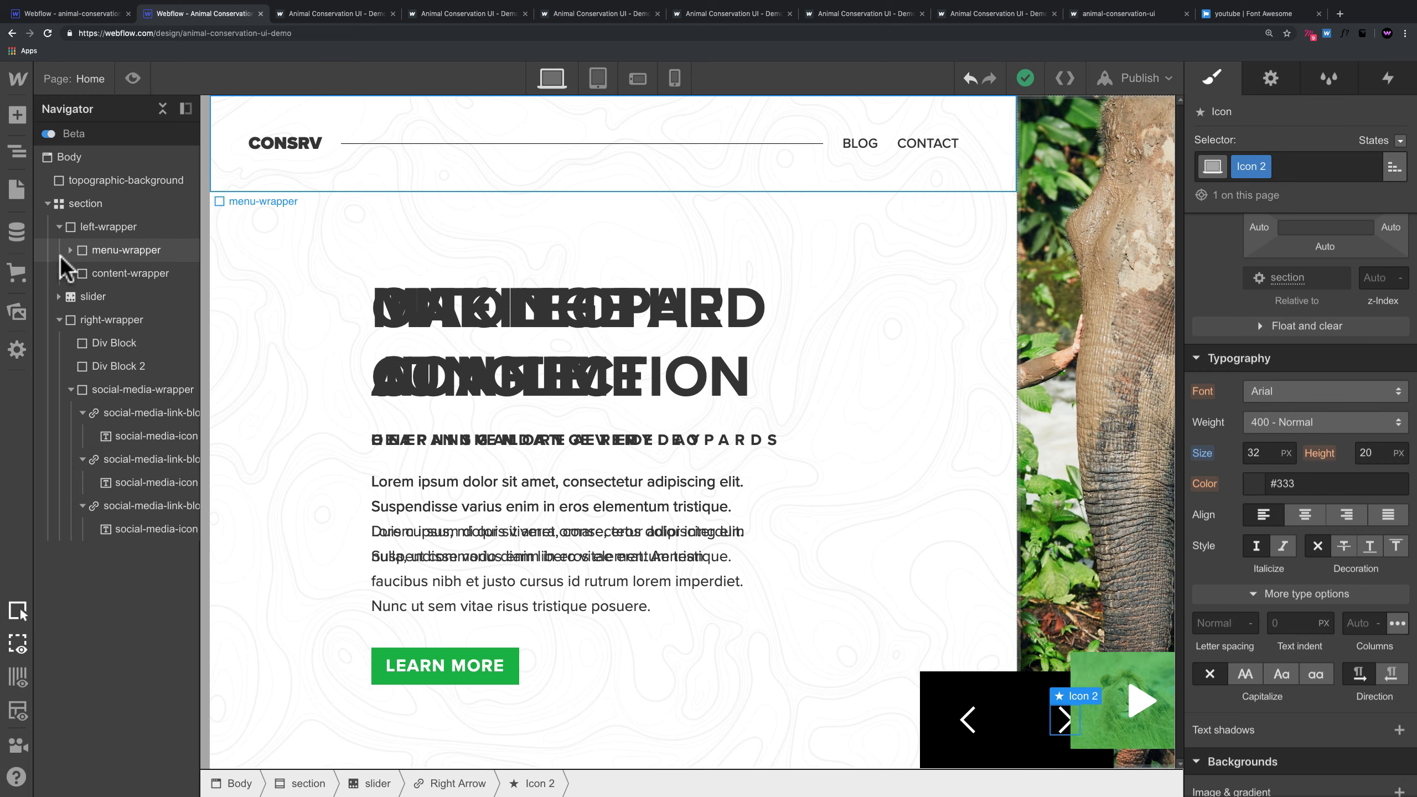
click(58, 227)
click(58, 249)
click(58, 249)
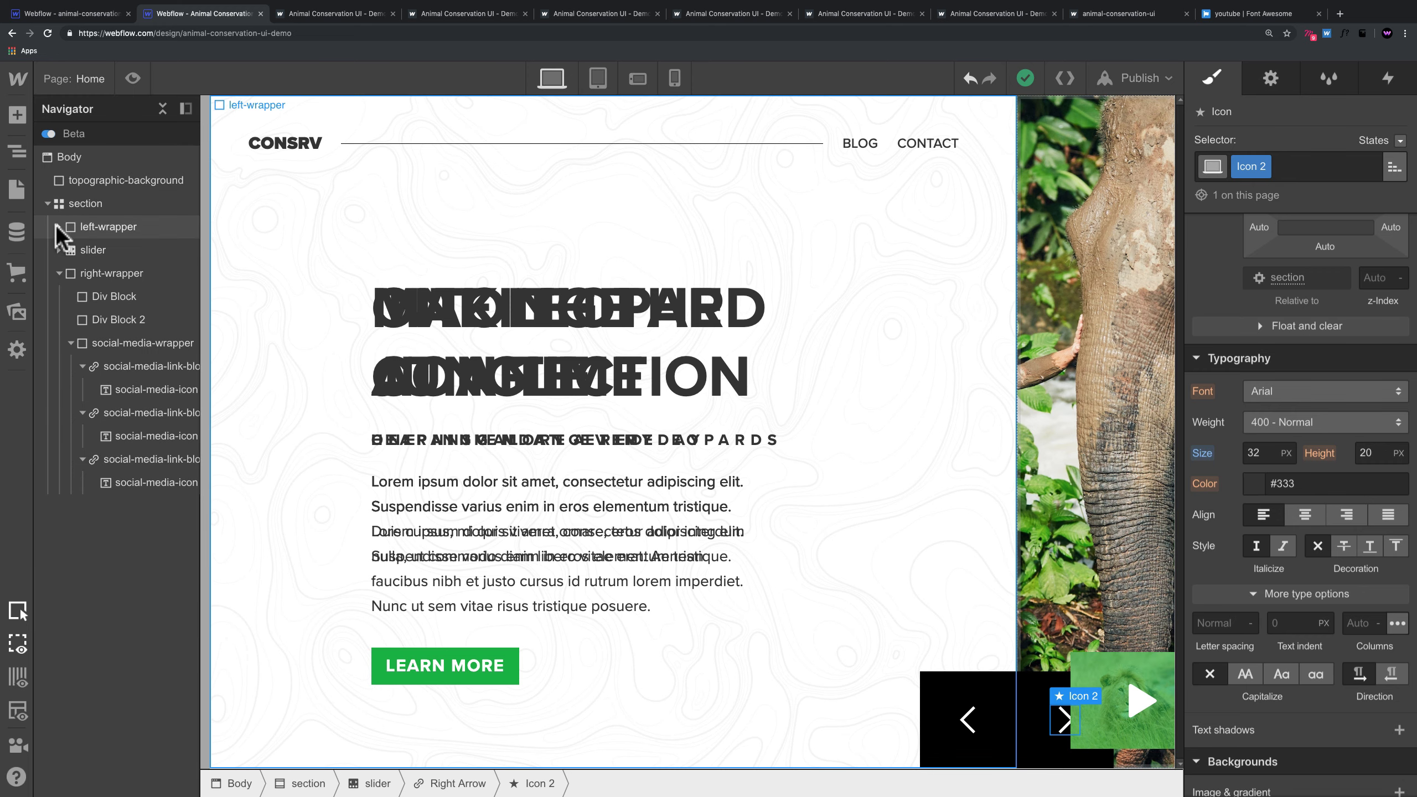
click(186, 110)
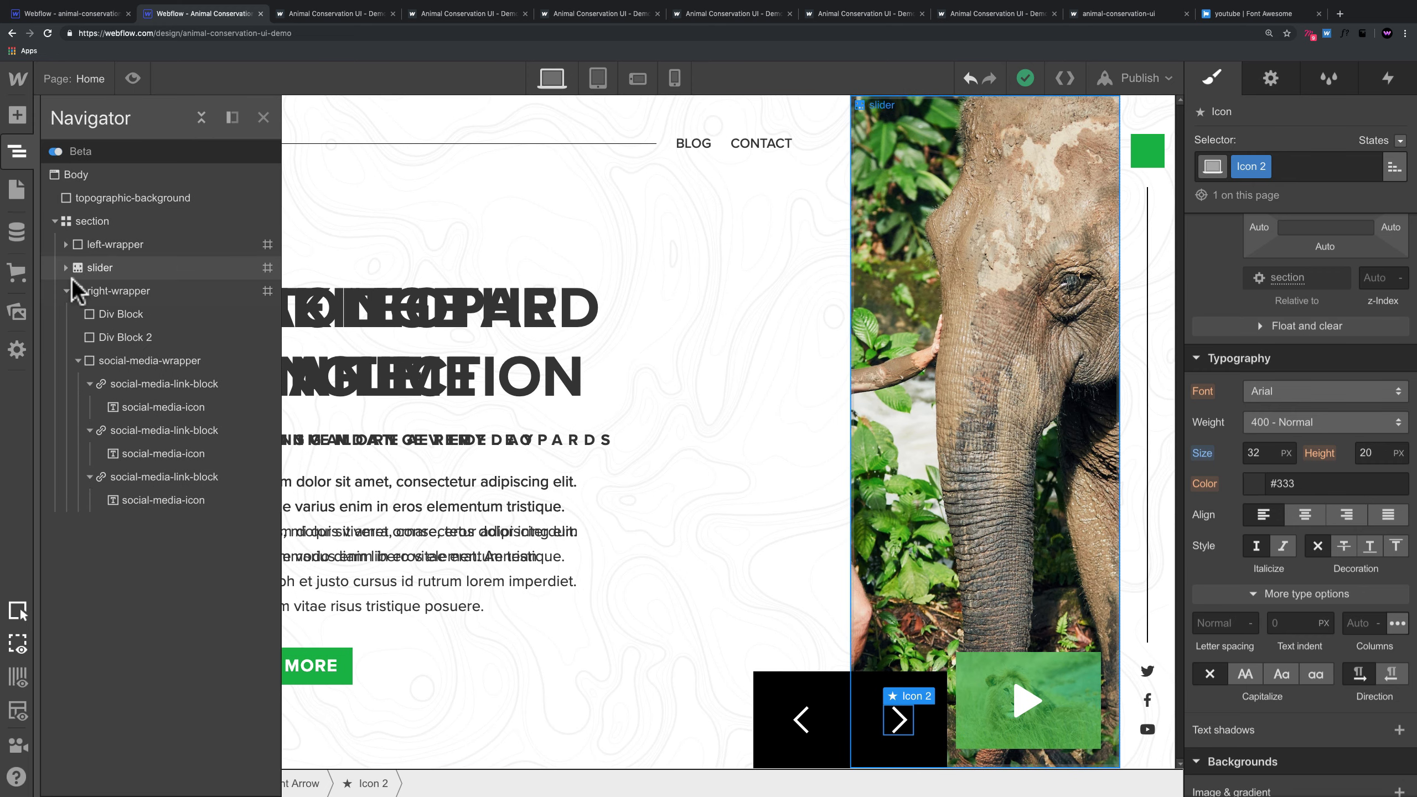
click(65, 291)
click(54, 221)
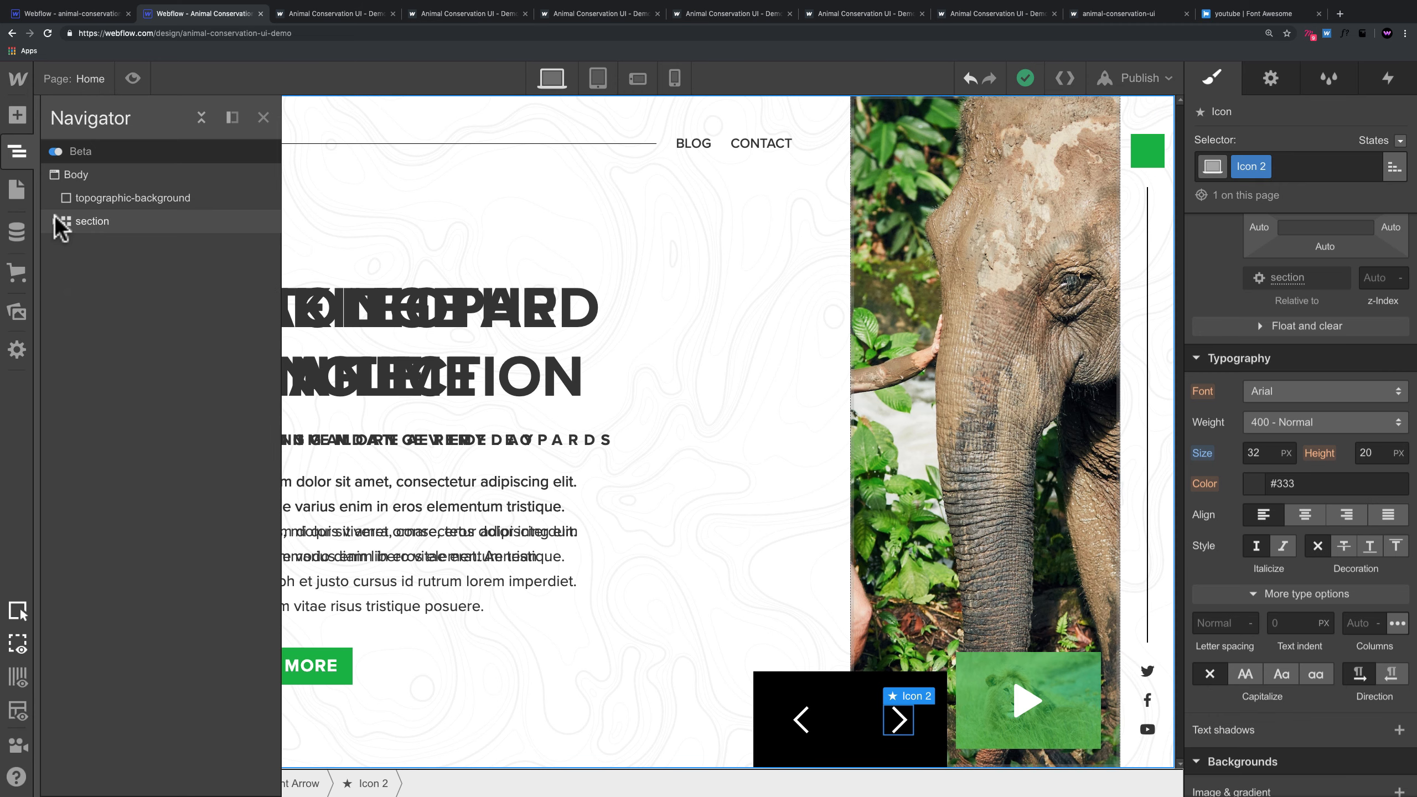
Step: Review the page structure by selecting topographic-background and section, then the section's left-wrapper, slider and right-wrapper in turn
click(107, 201)
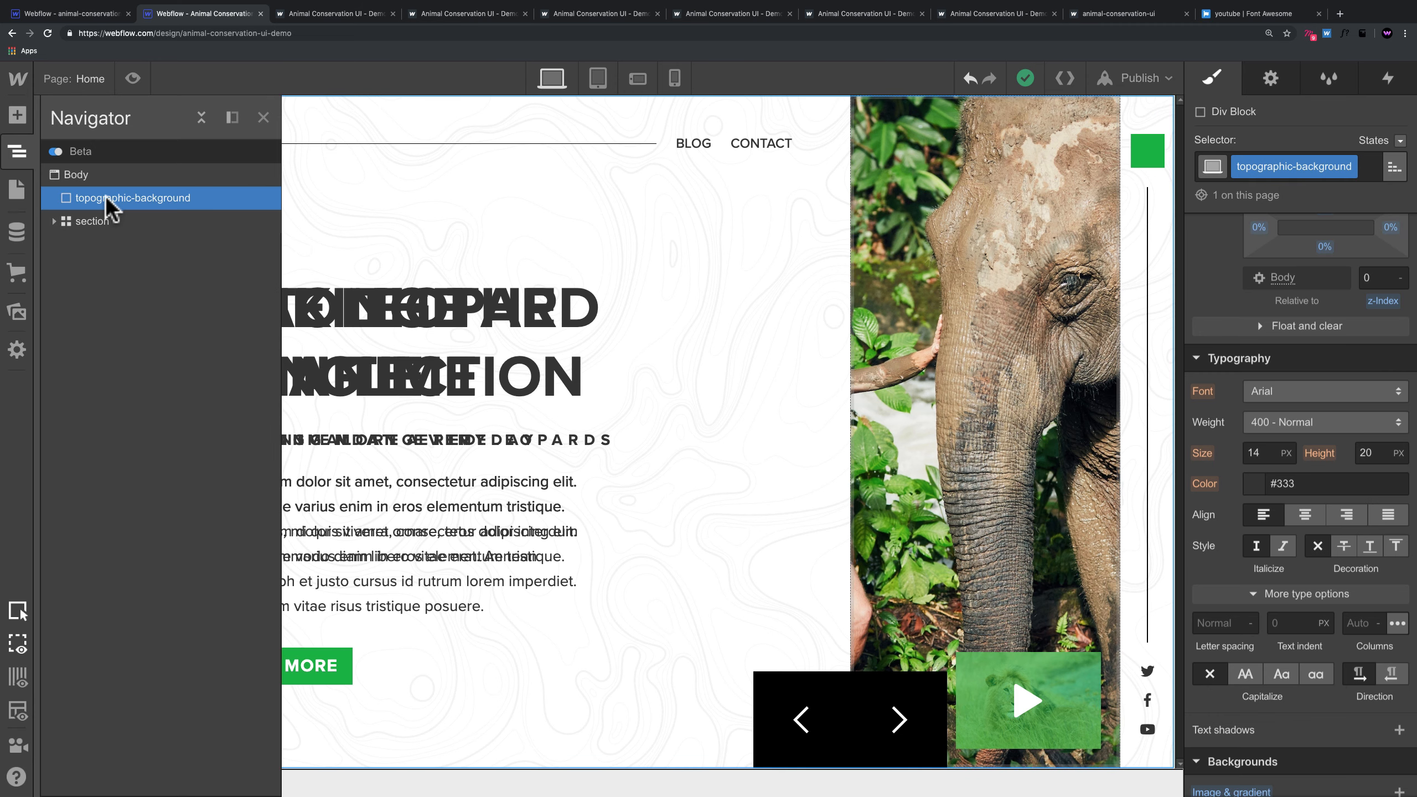
click(90, 222)
click(55, 221)
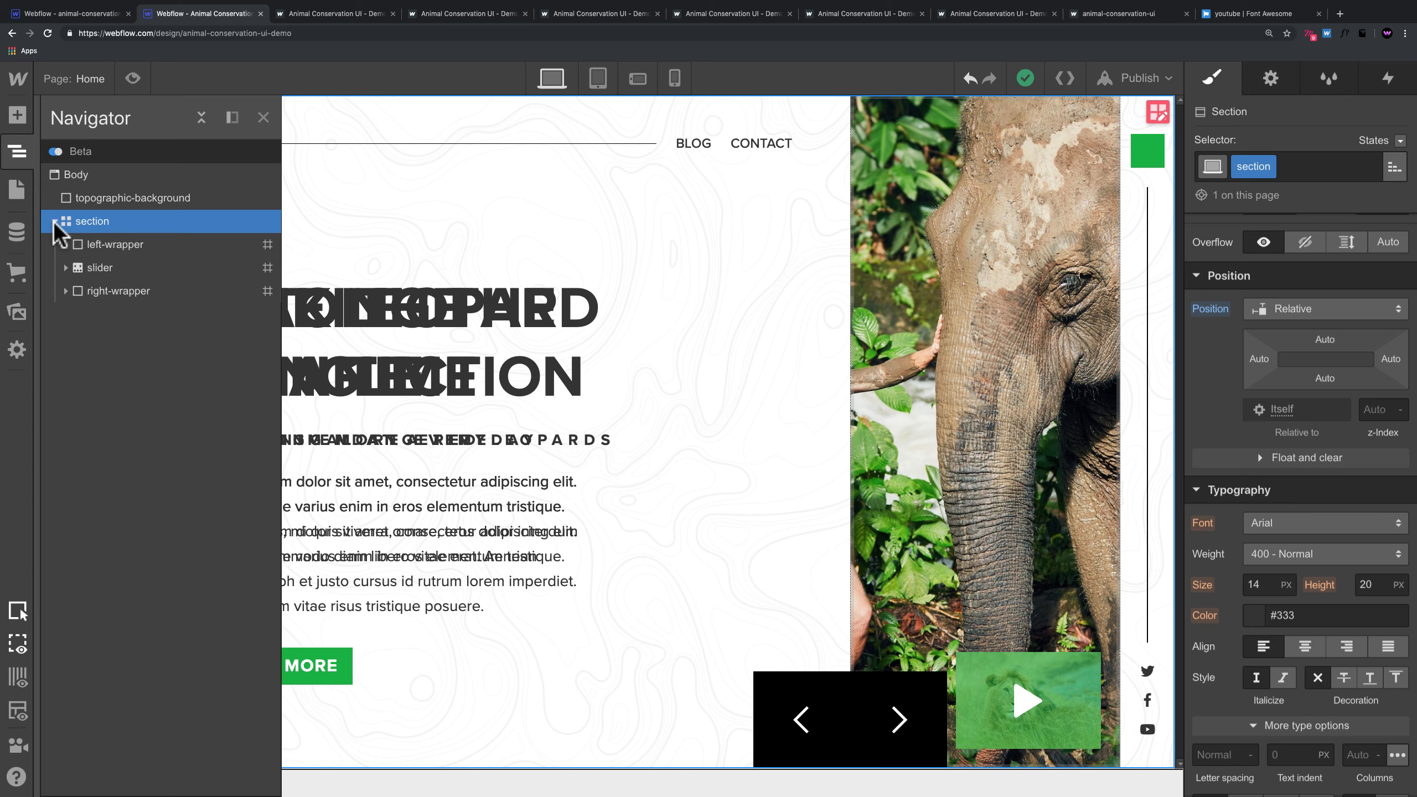
click(99, 246)
click(113, 266)
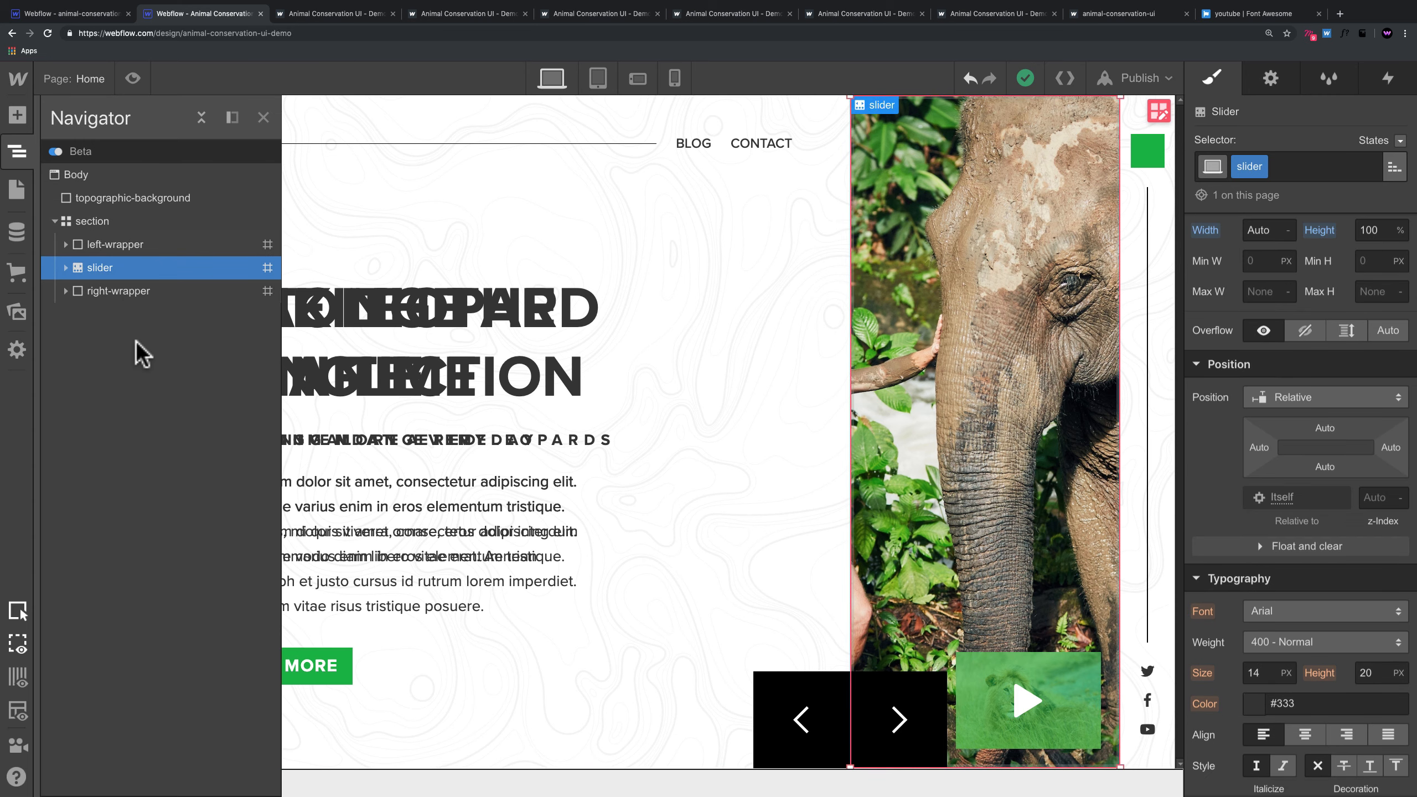
click(114, 287)
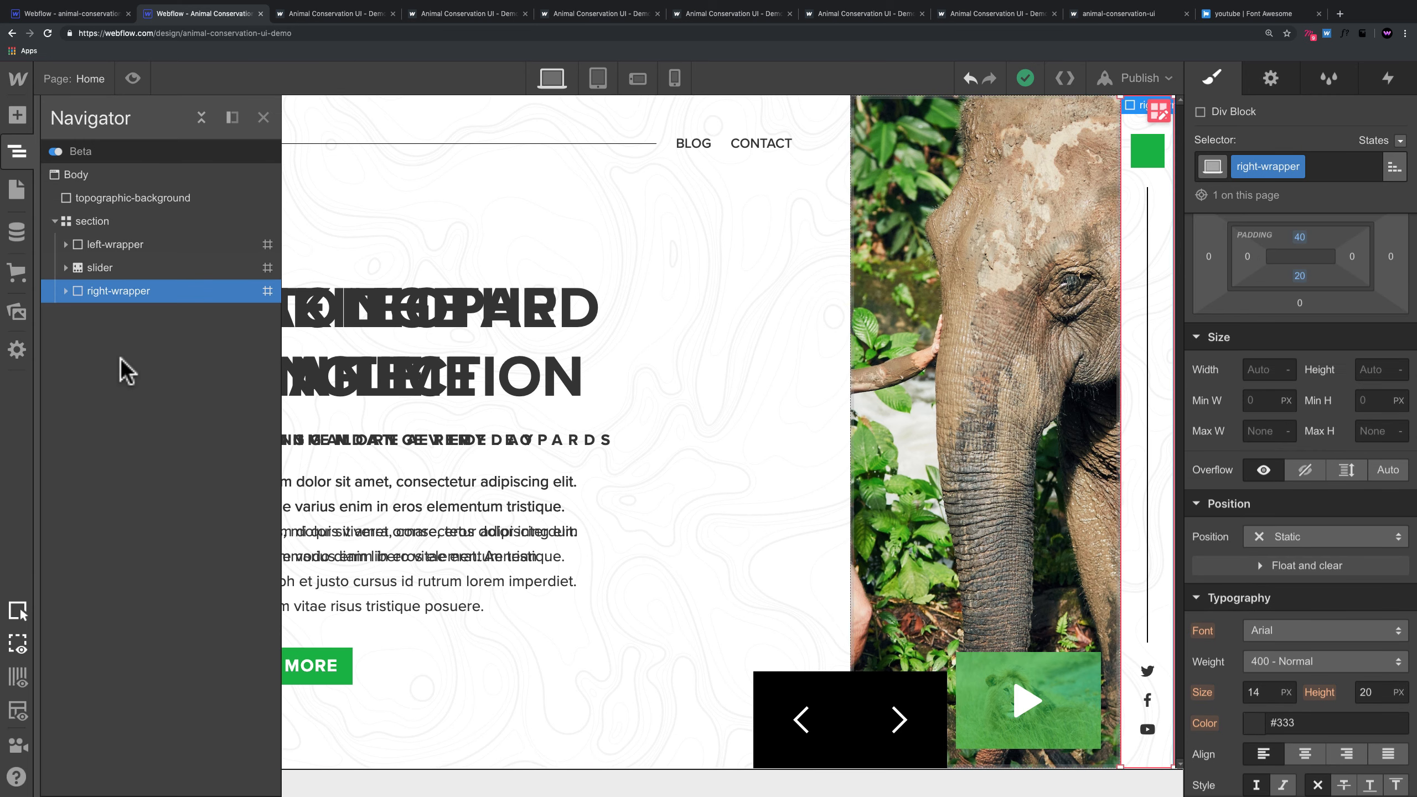
Step: Expand left-wrapper and its menu-wrapper in the Navigator and inspect the text-logo, menu-line and first menu-item-link
click(91, 245)
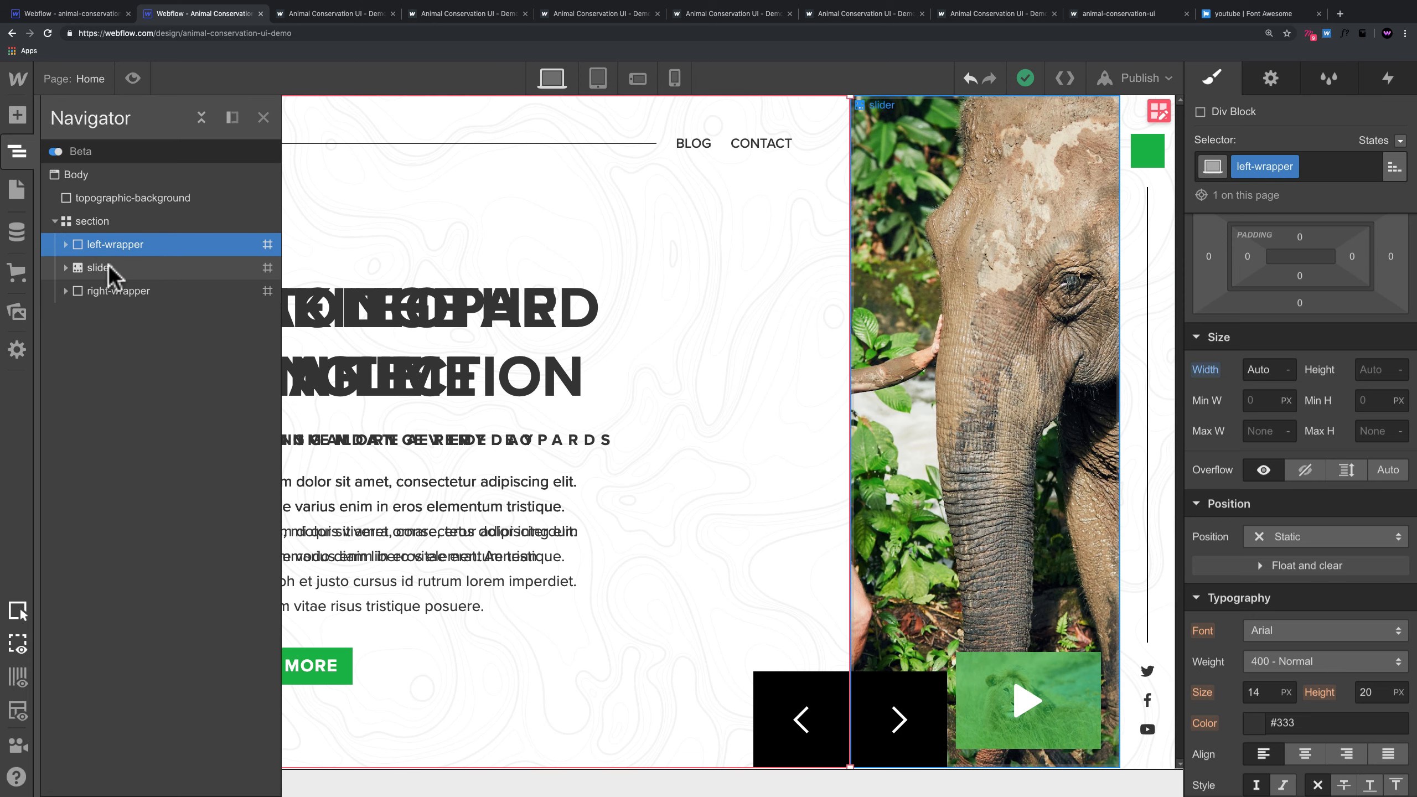
click(65, 244)
click(121, 268)
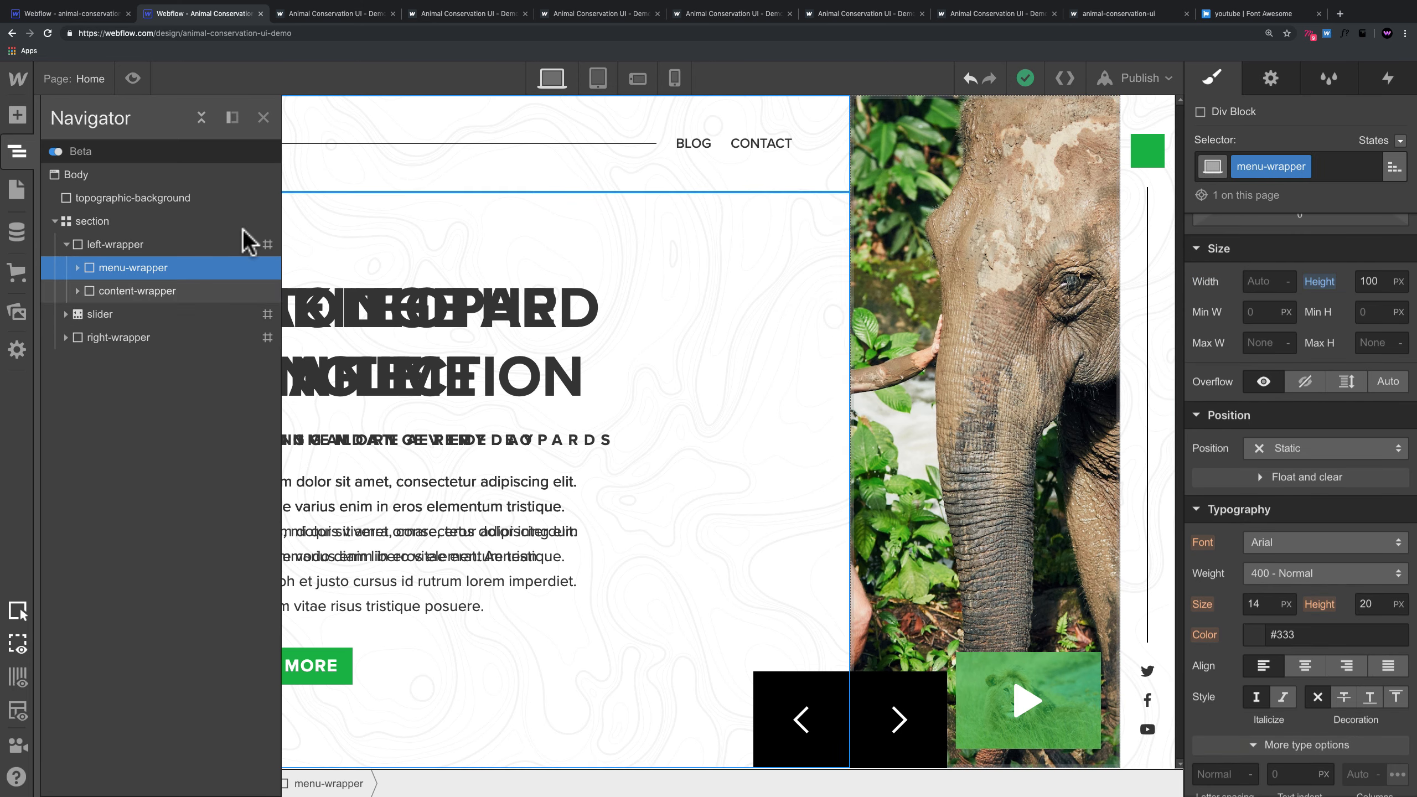
click(76, 268)
click(131, 293)
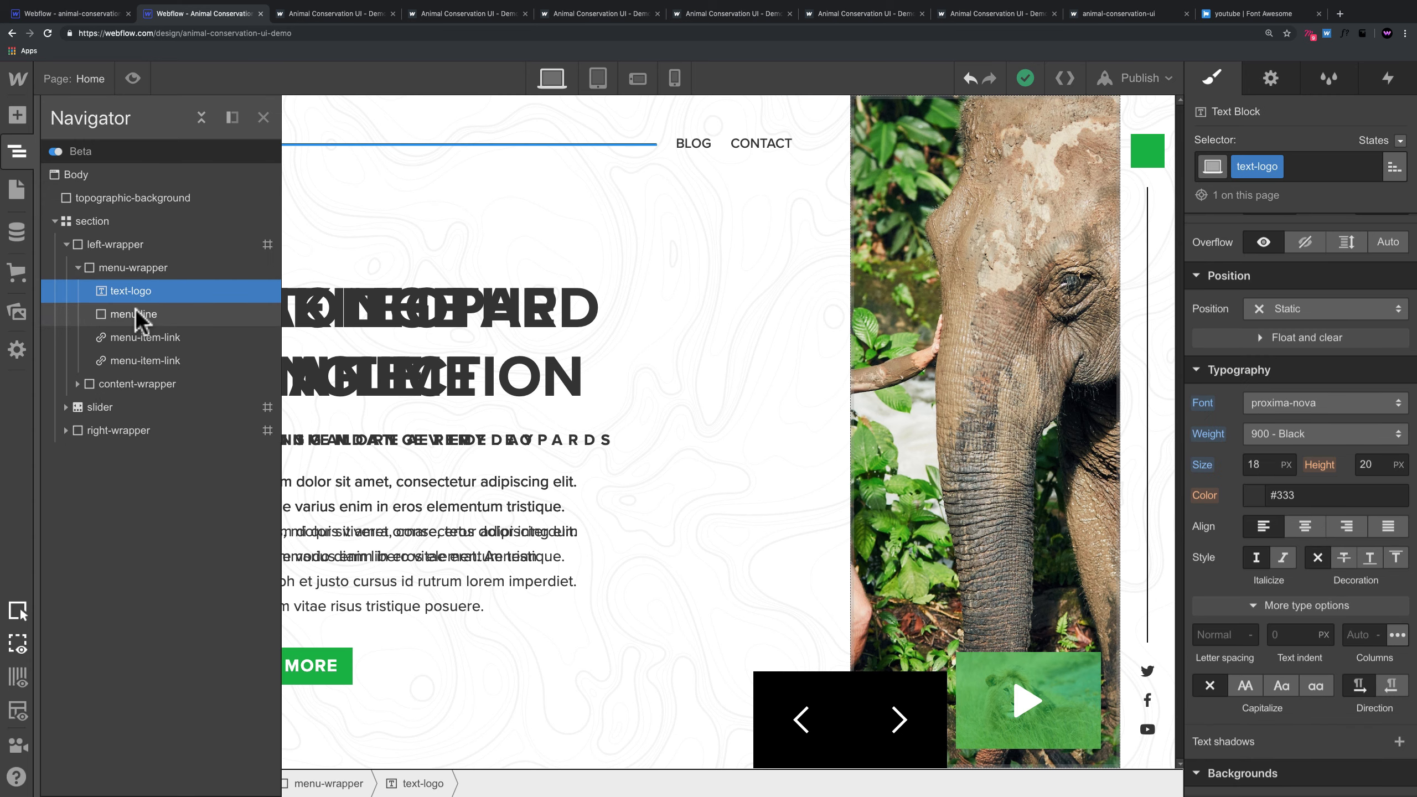
click(136, 316)
click(144, 337)
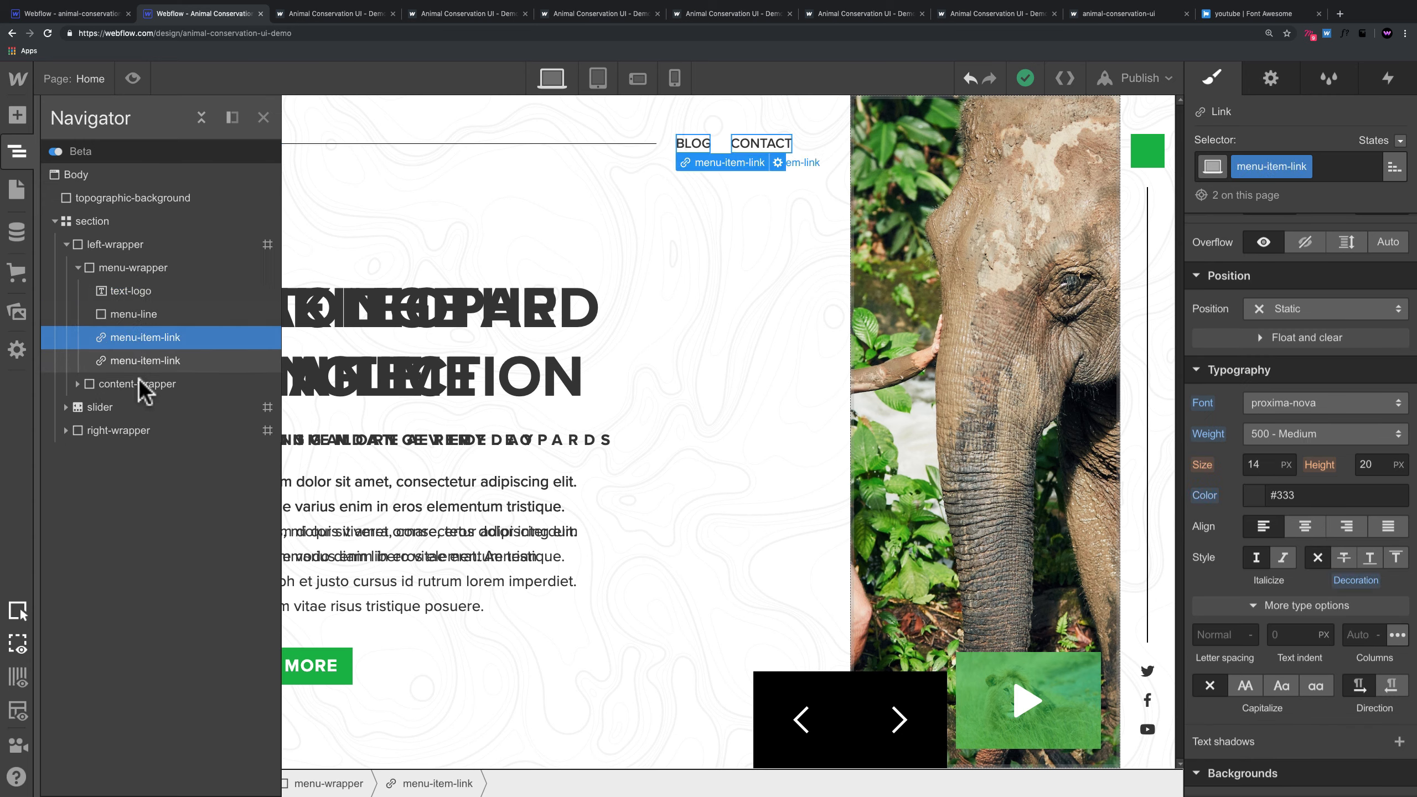
Step: Expand content-wrapper, collapse its two heading-wrapper groups and inspect the second heading-wrapper
click(78, 385)
click(138, 383)
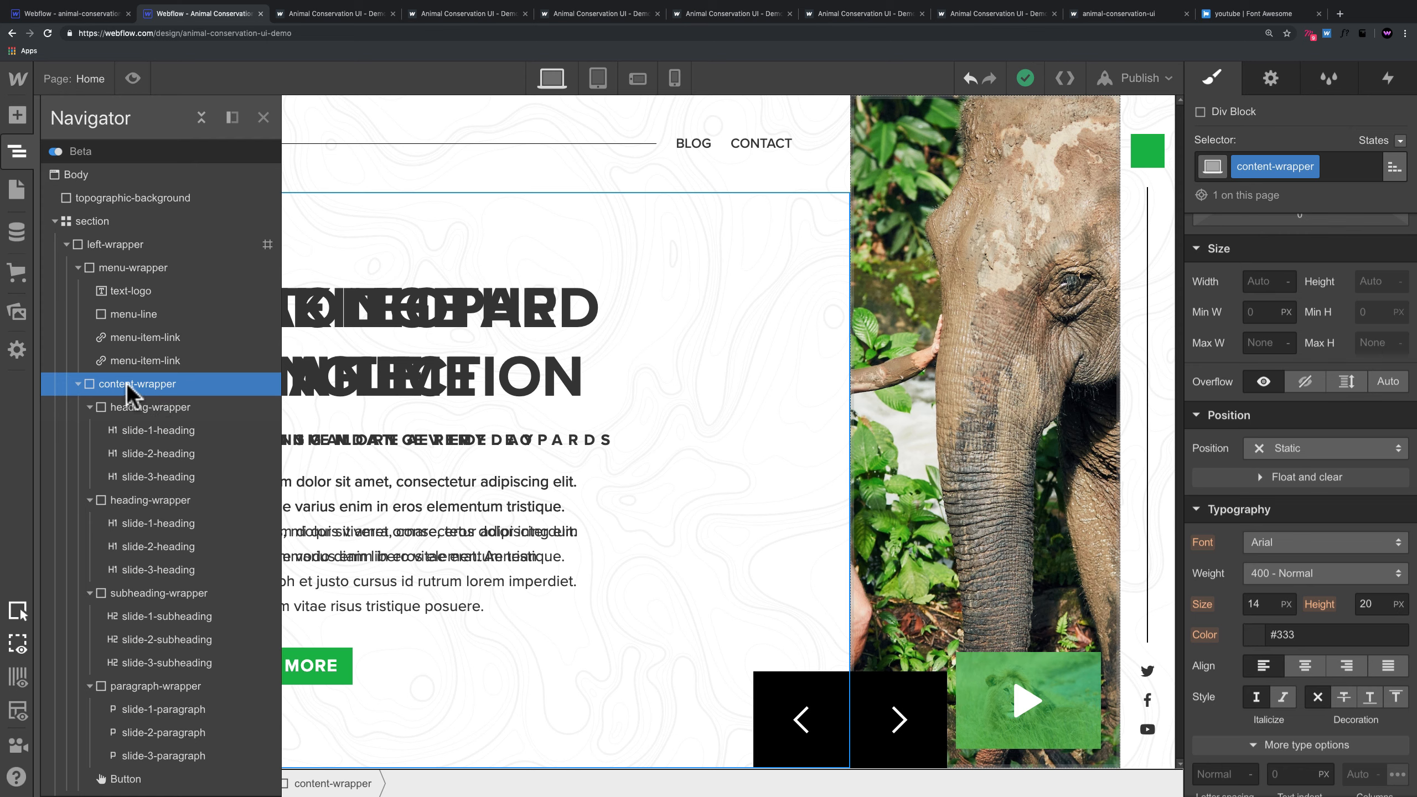
click(89, 407)
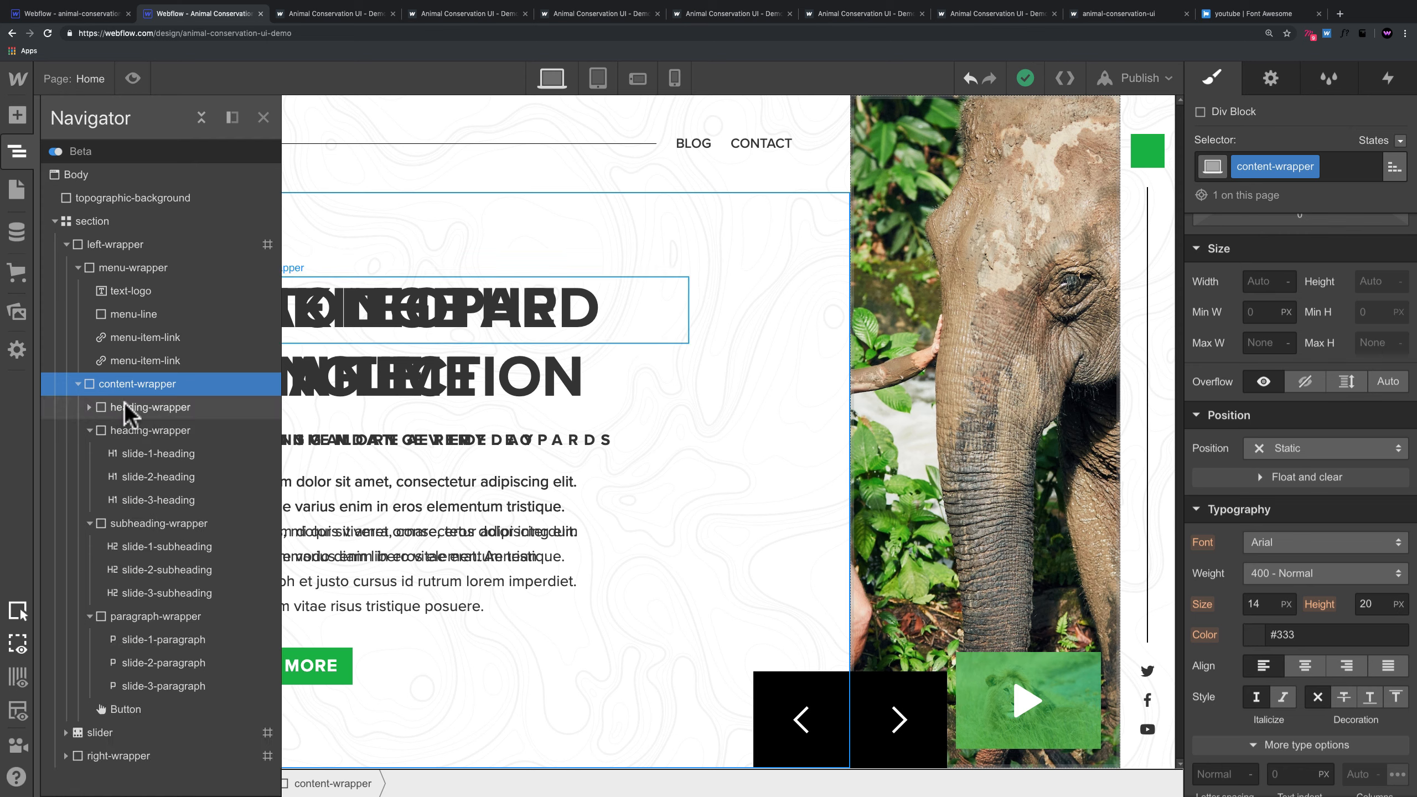
click(88, 430)
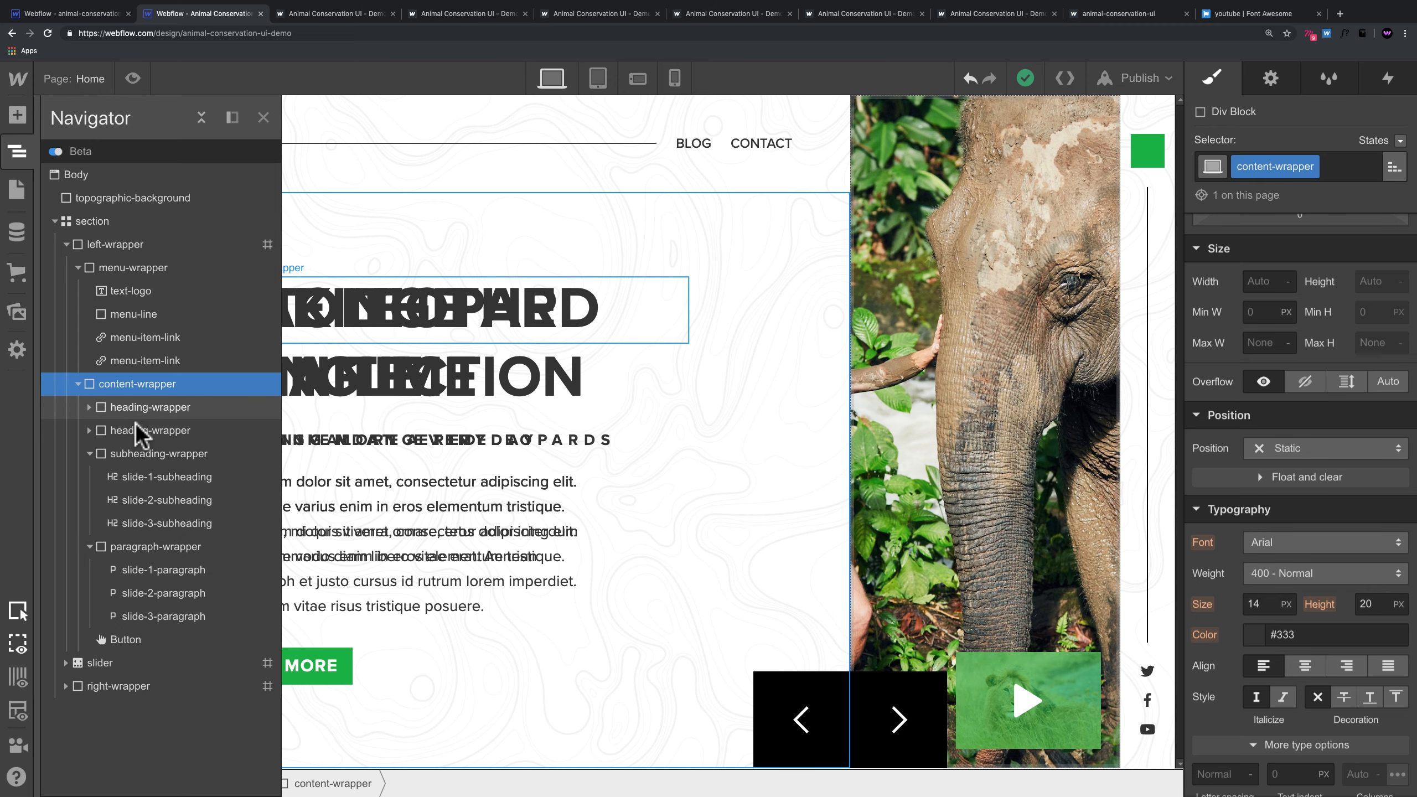
click(138, 428)
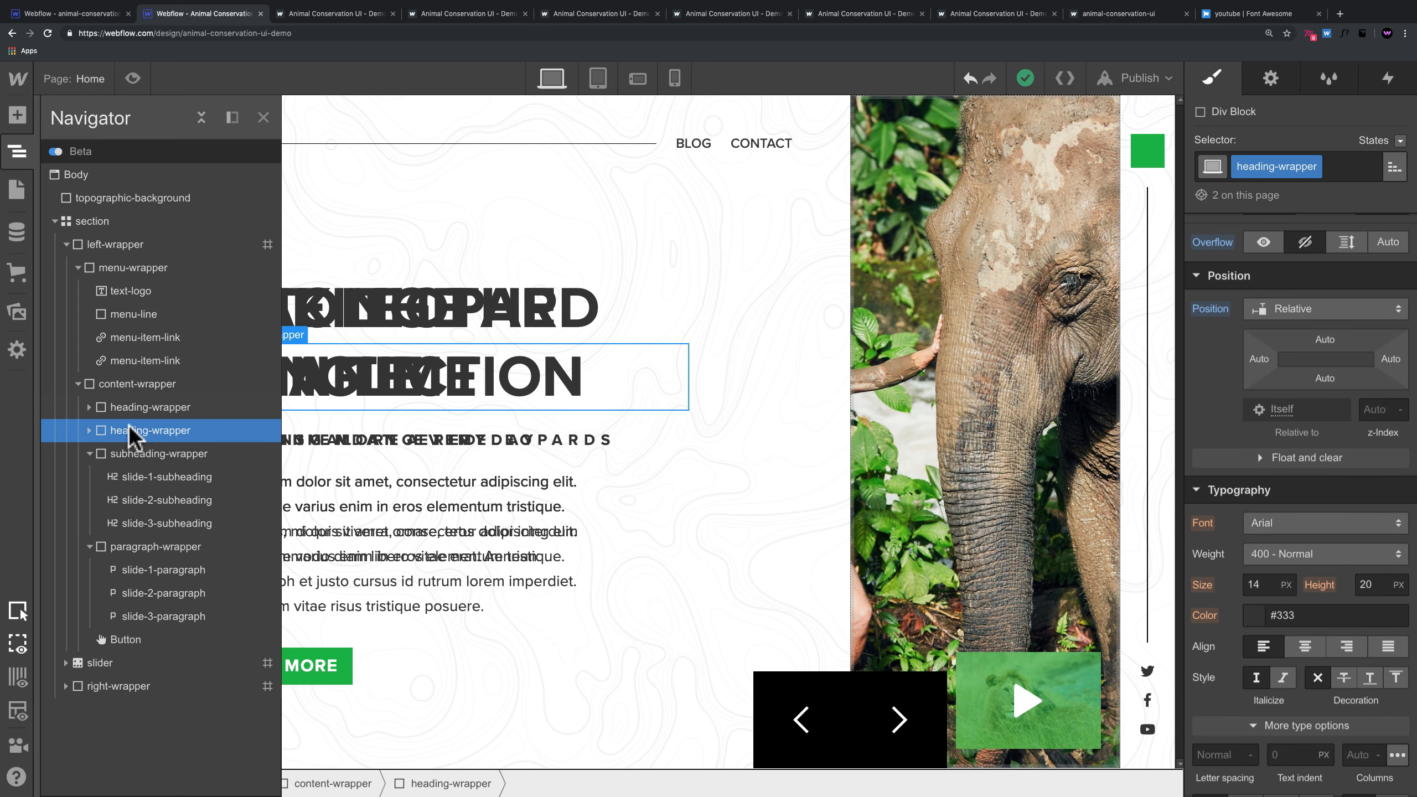
click(89, 407)
click(89, 408)
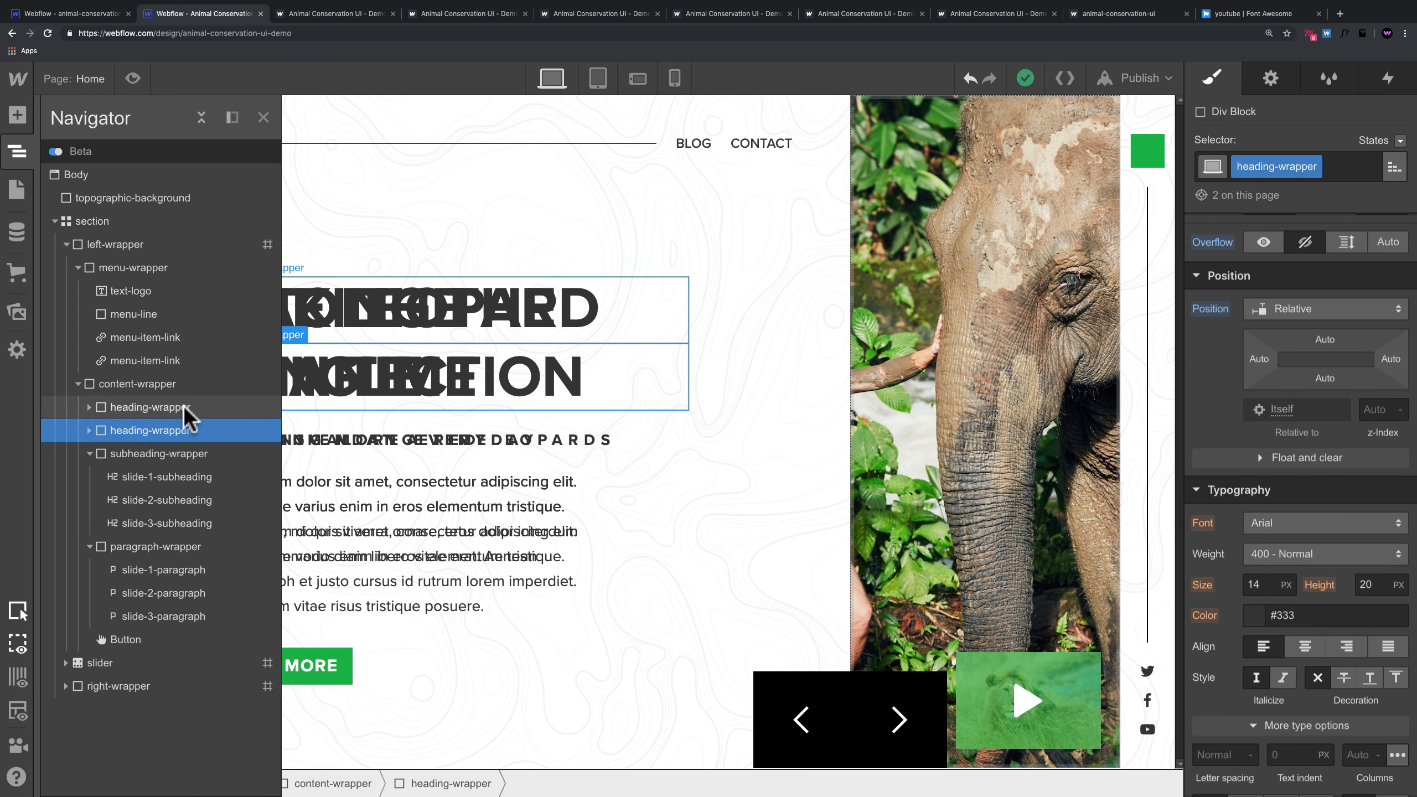
Step: Inspect the subheading-wrapper with its slide-1-subheading and the paragraph-wrapper, collapsing both groups
click(144, 454)
click(90, 454)
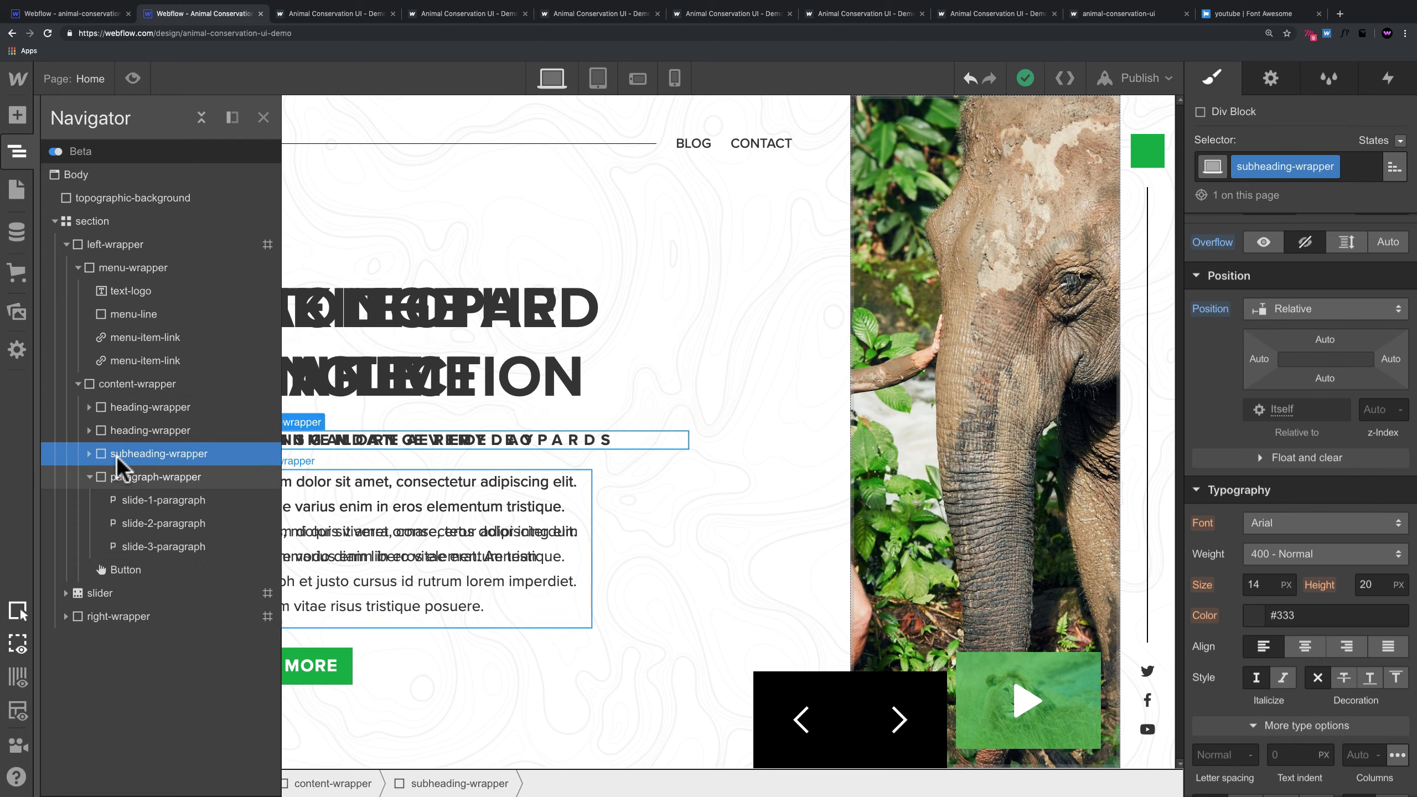
click(89, 454)
click(162, 478)
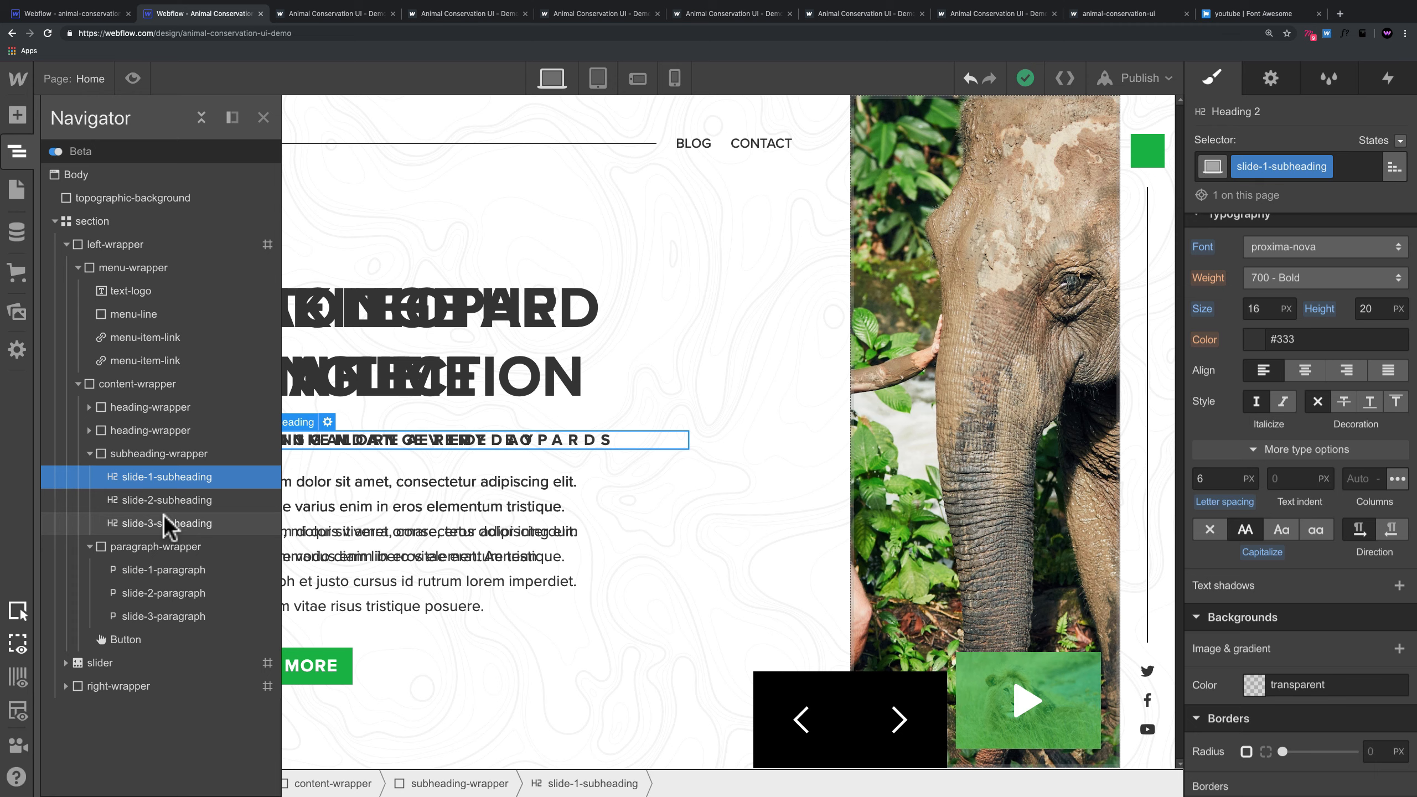
click(90, 454)
click(155, 478)
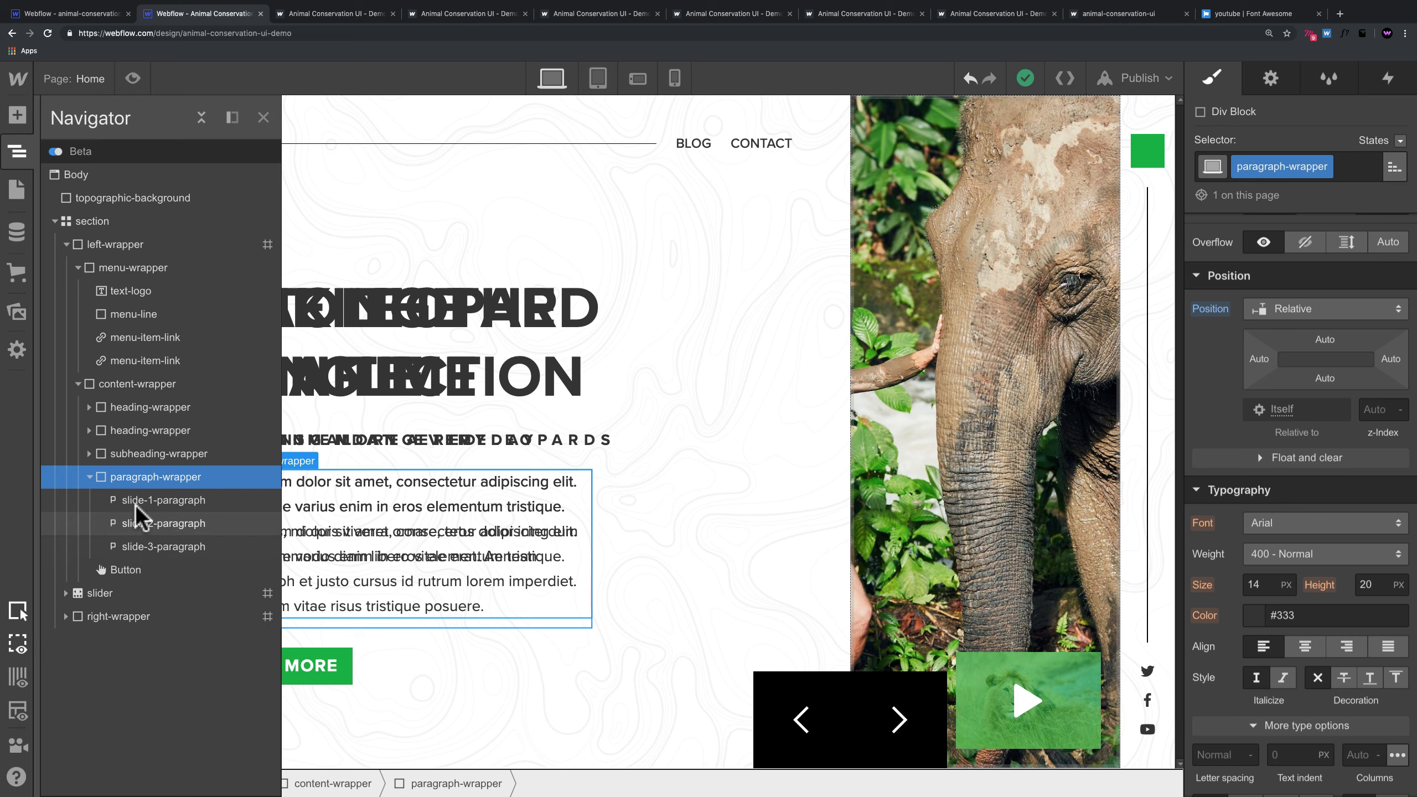
click(90, 475)
Step: Rename the class of the Button element in content-wrapper to lowercase "button"
click(116, 501)
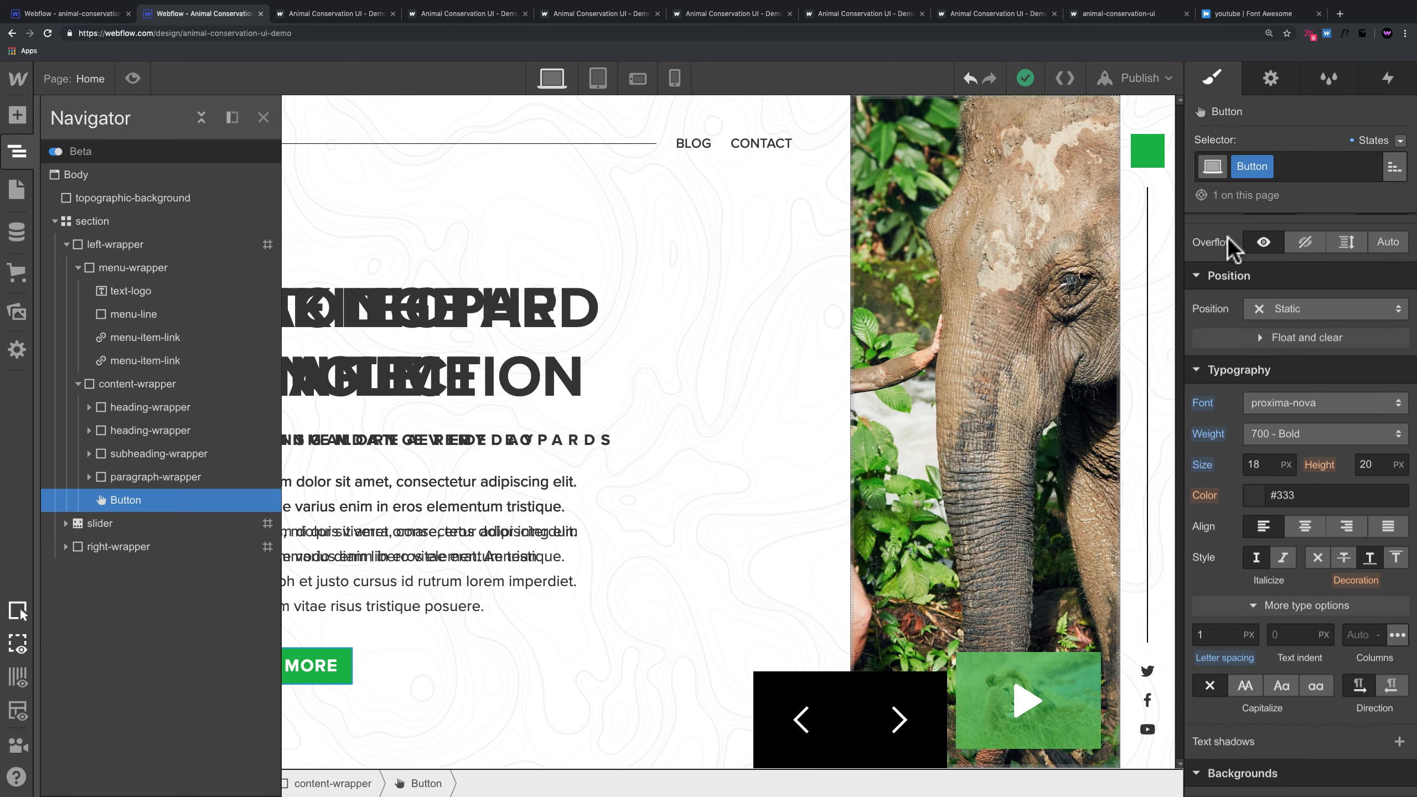
double_click(1254, 169)
text(b)
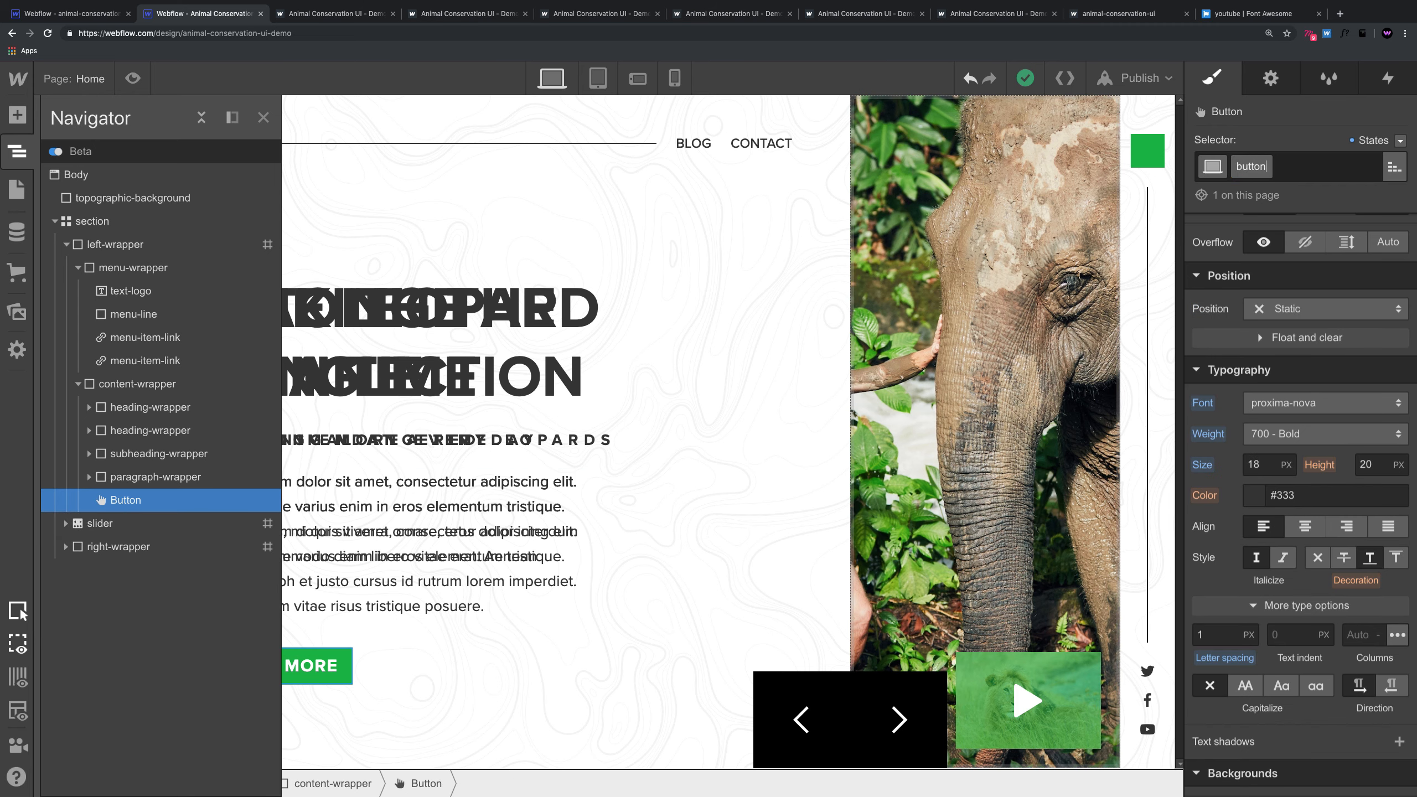
text(utton)
key(Return)
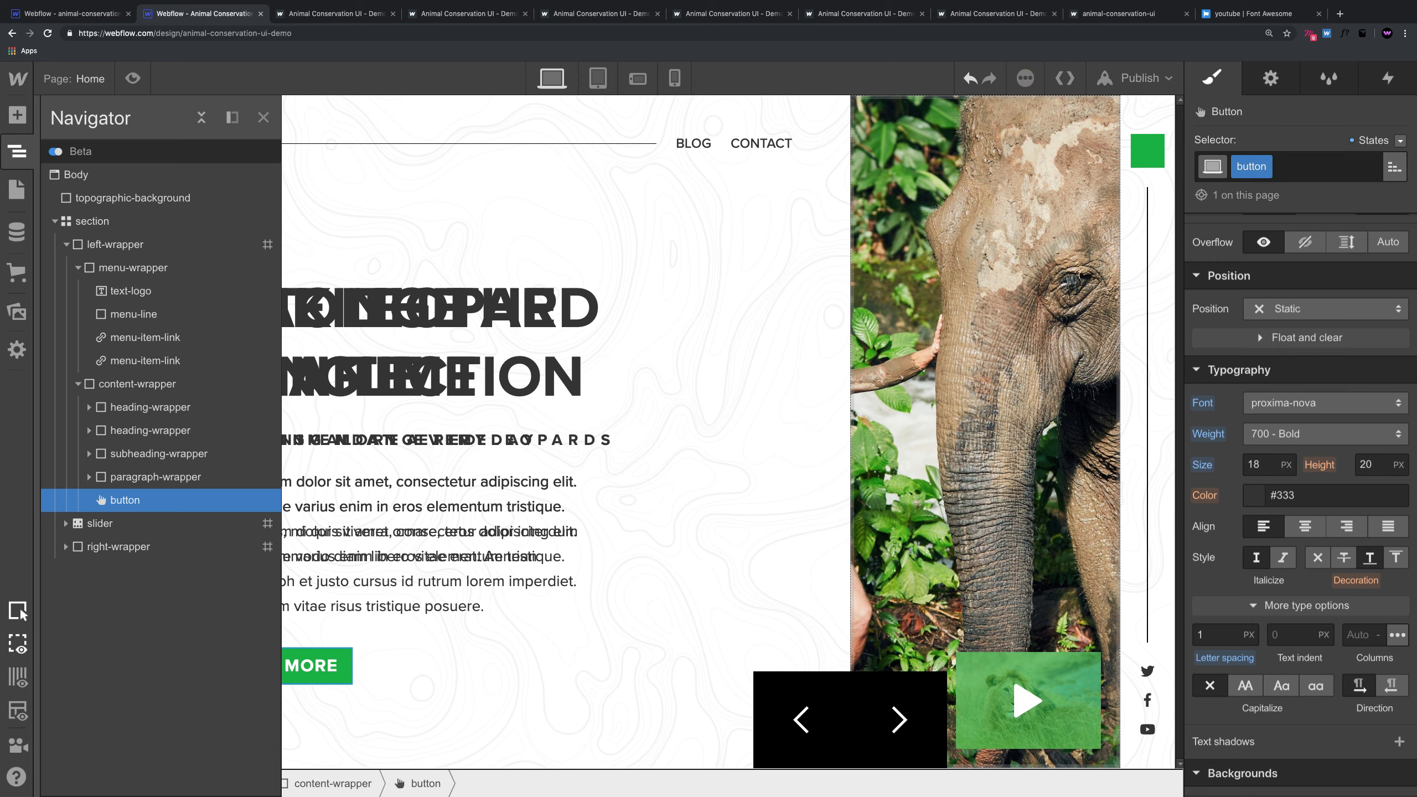
Step: Expand the slider in the Navigator and inspect its Mask, slide-1 and slide-3
click(81, 524)
click(115, 573)
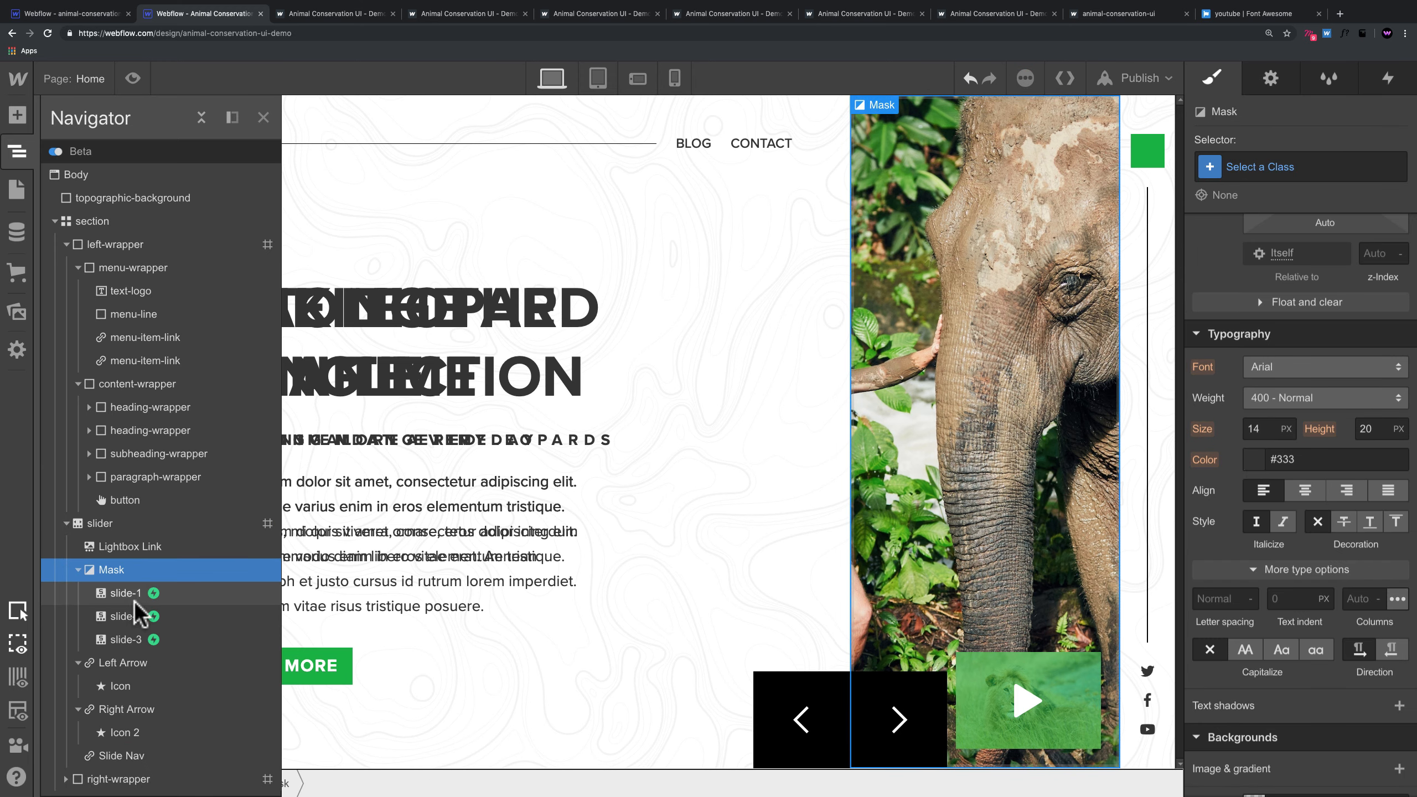
click(127, 593)
click(134, 639)
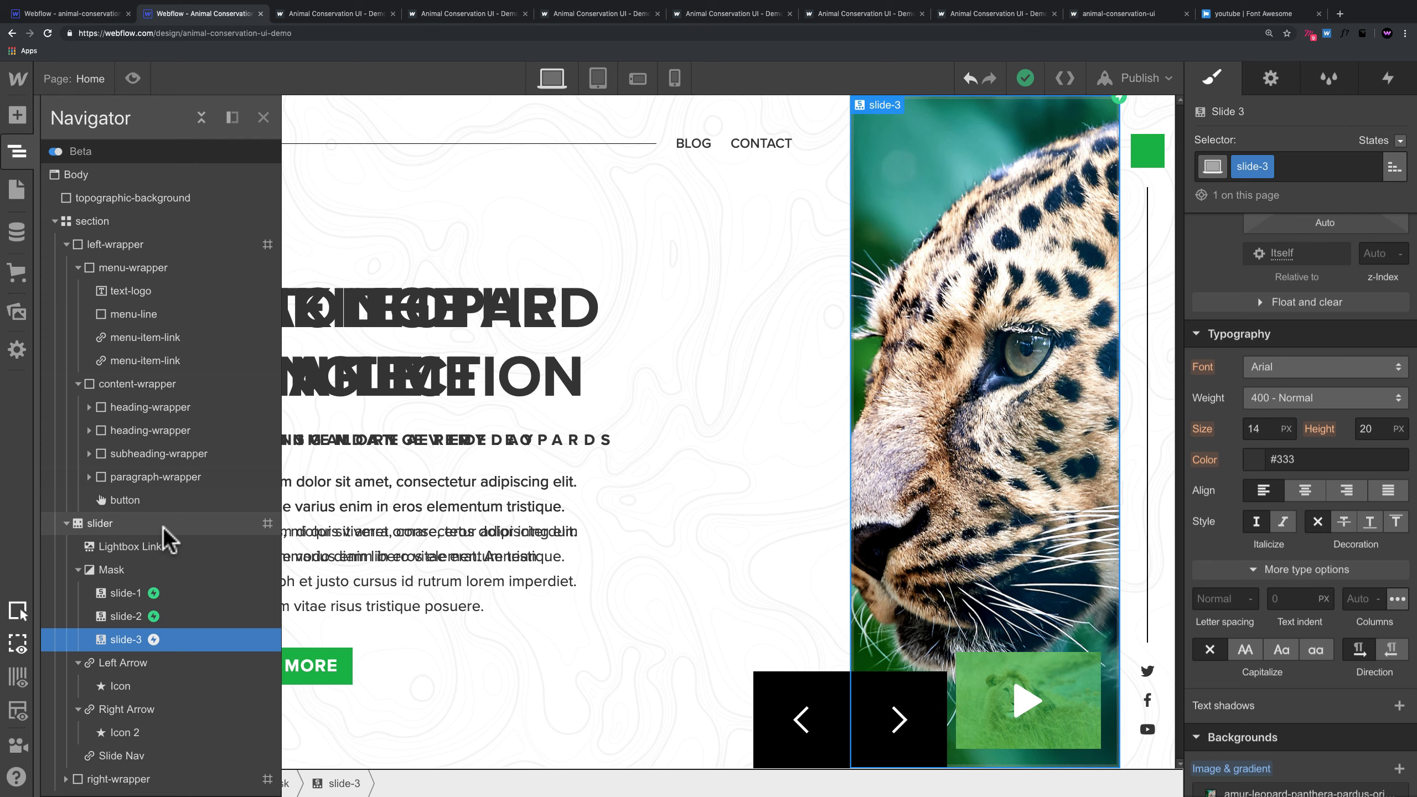
Step: Collapse the Mask and inspect the slider's Left Arrow and Right Arrow elements
click(77, 570)
click(106, 593)
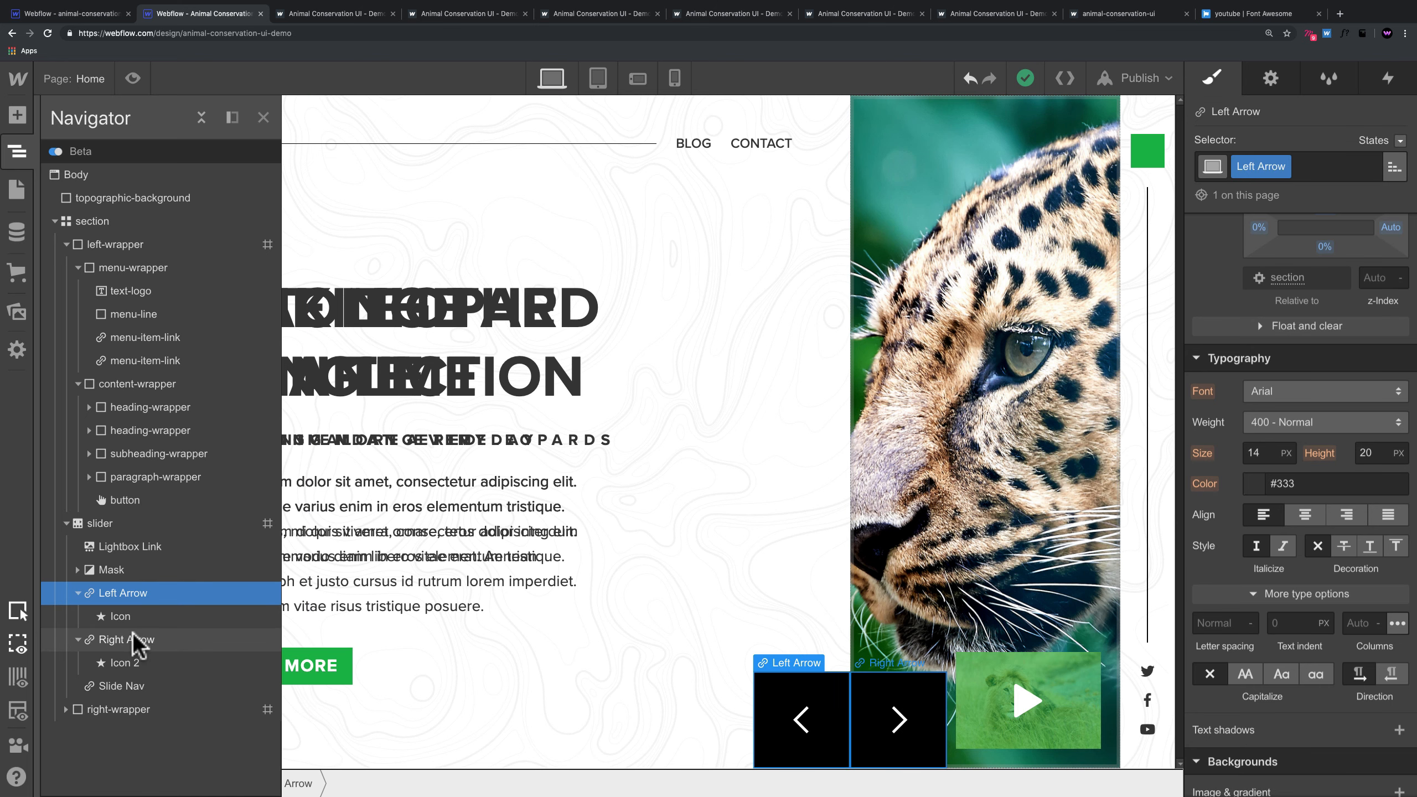
click(135, 640)
click(140, 596)
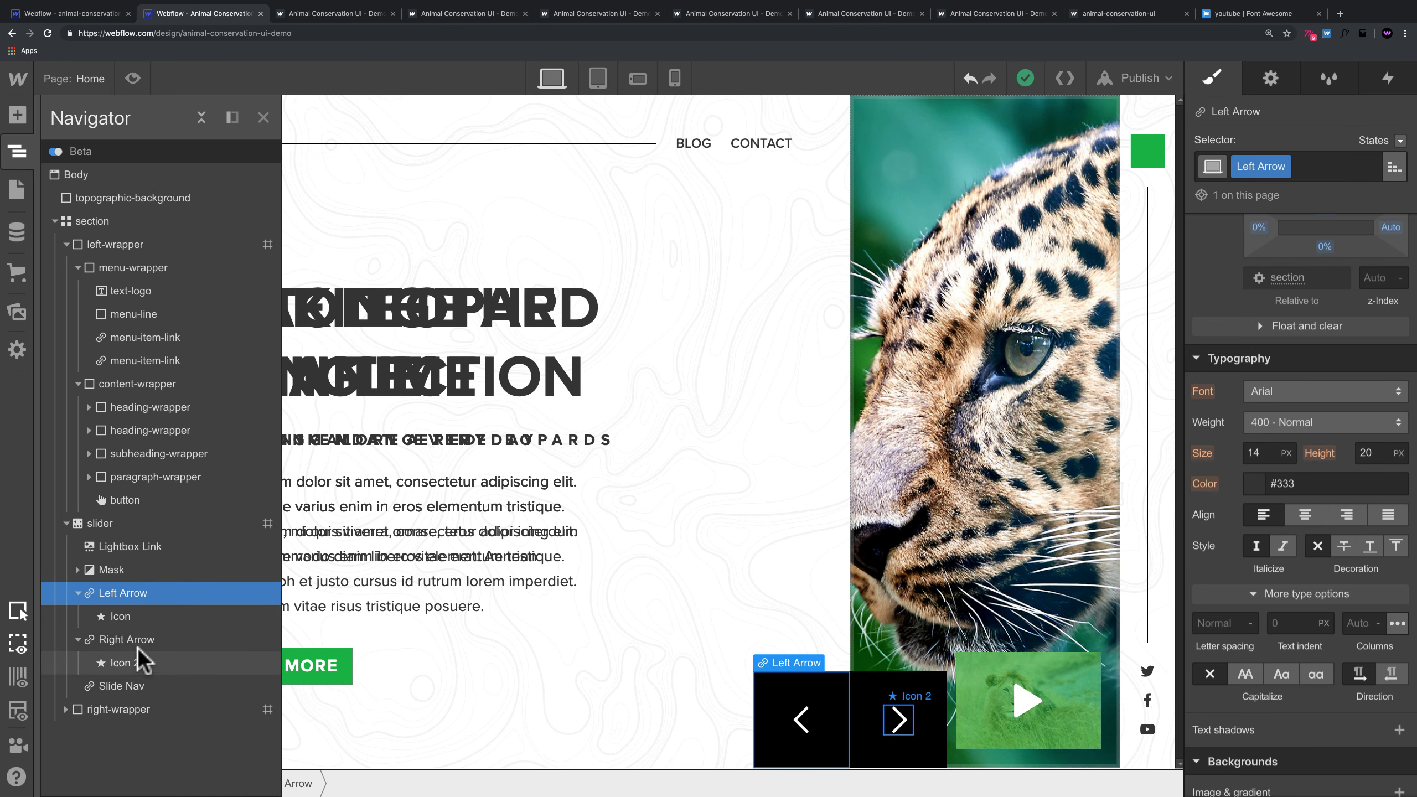
click(140, 640)
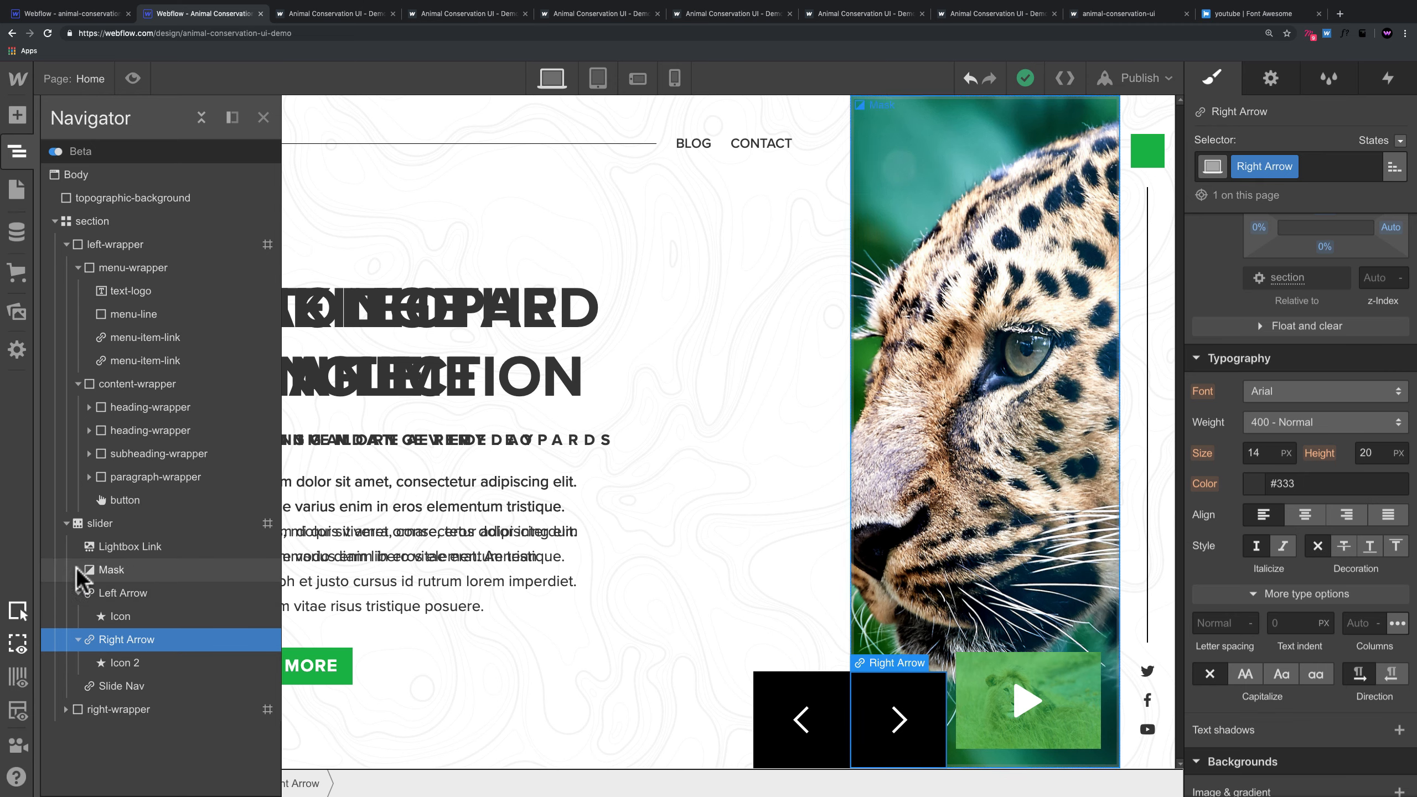
Step: Collapse the slider, expand right-wrapper, and rename its first Div Block's class to "green-square"
click(66, 523)
click(77, 547)
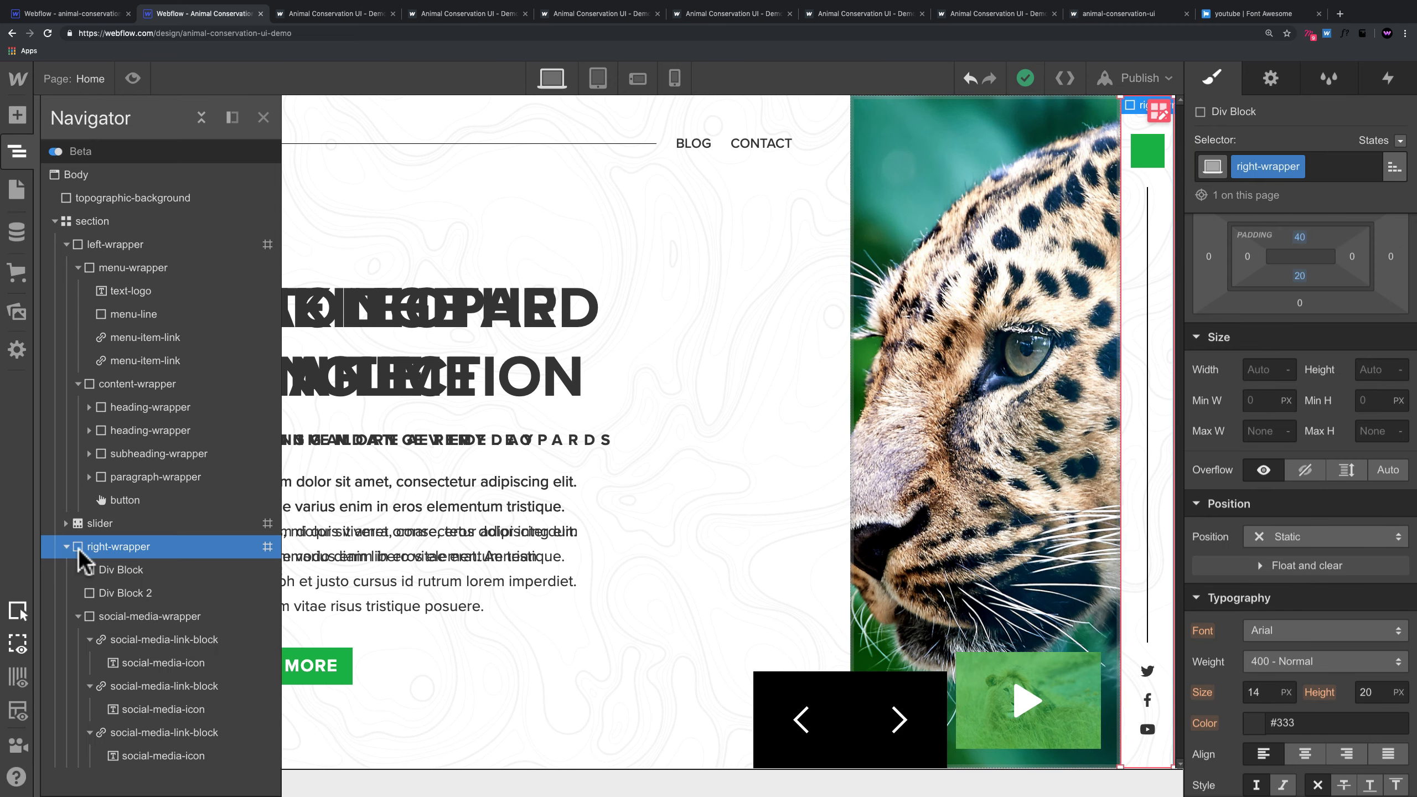
click(140, 569)
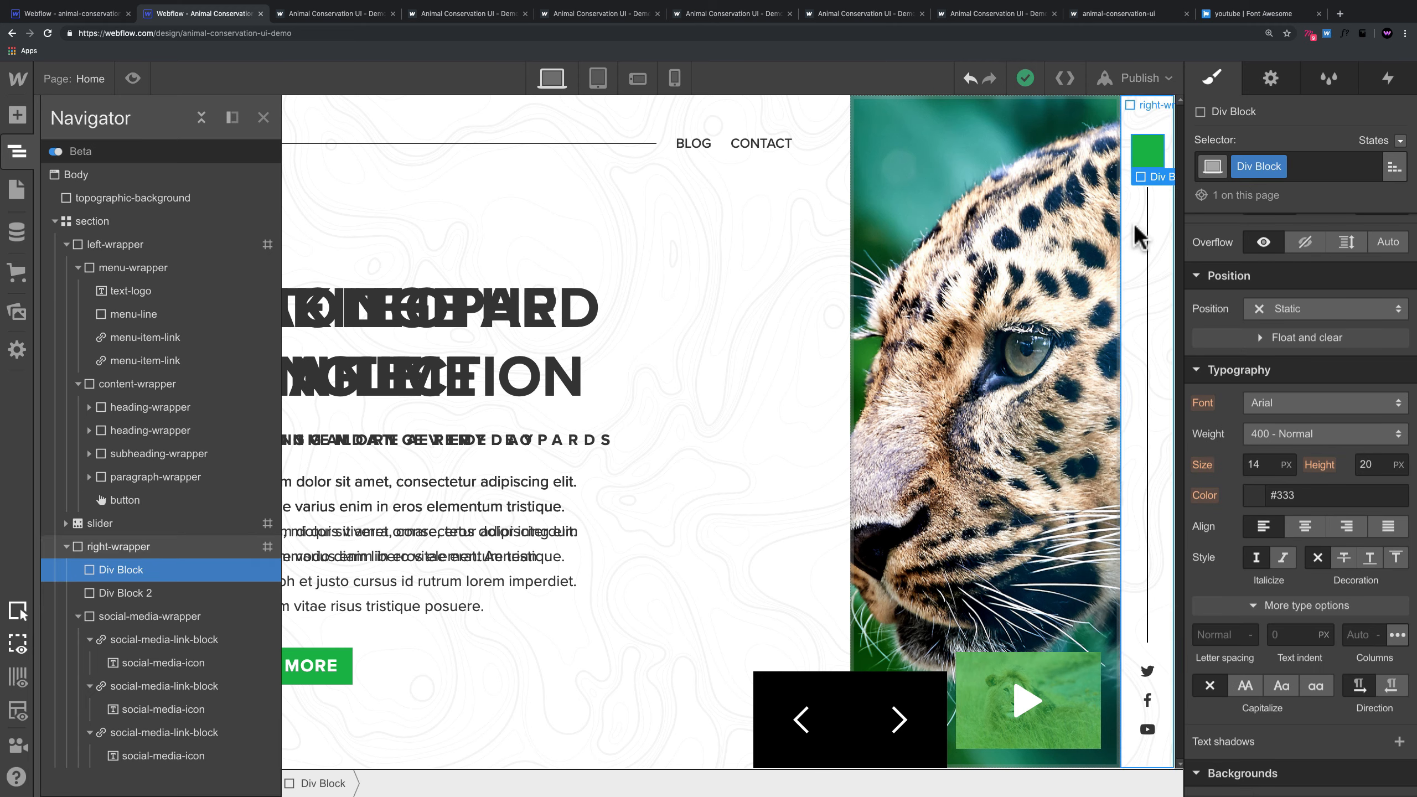
double_click(1255, 167)
text(gr)
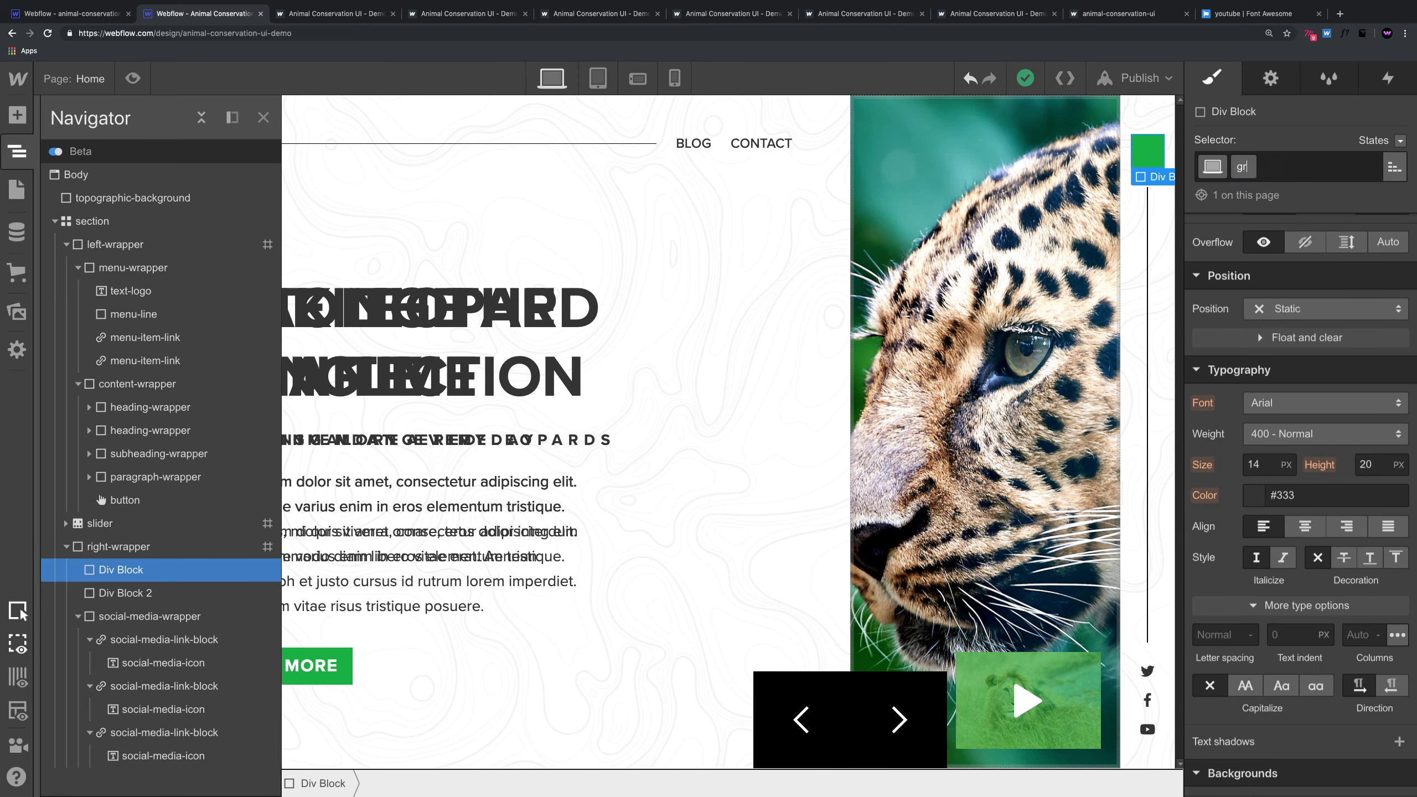
text(een-square)
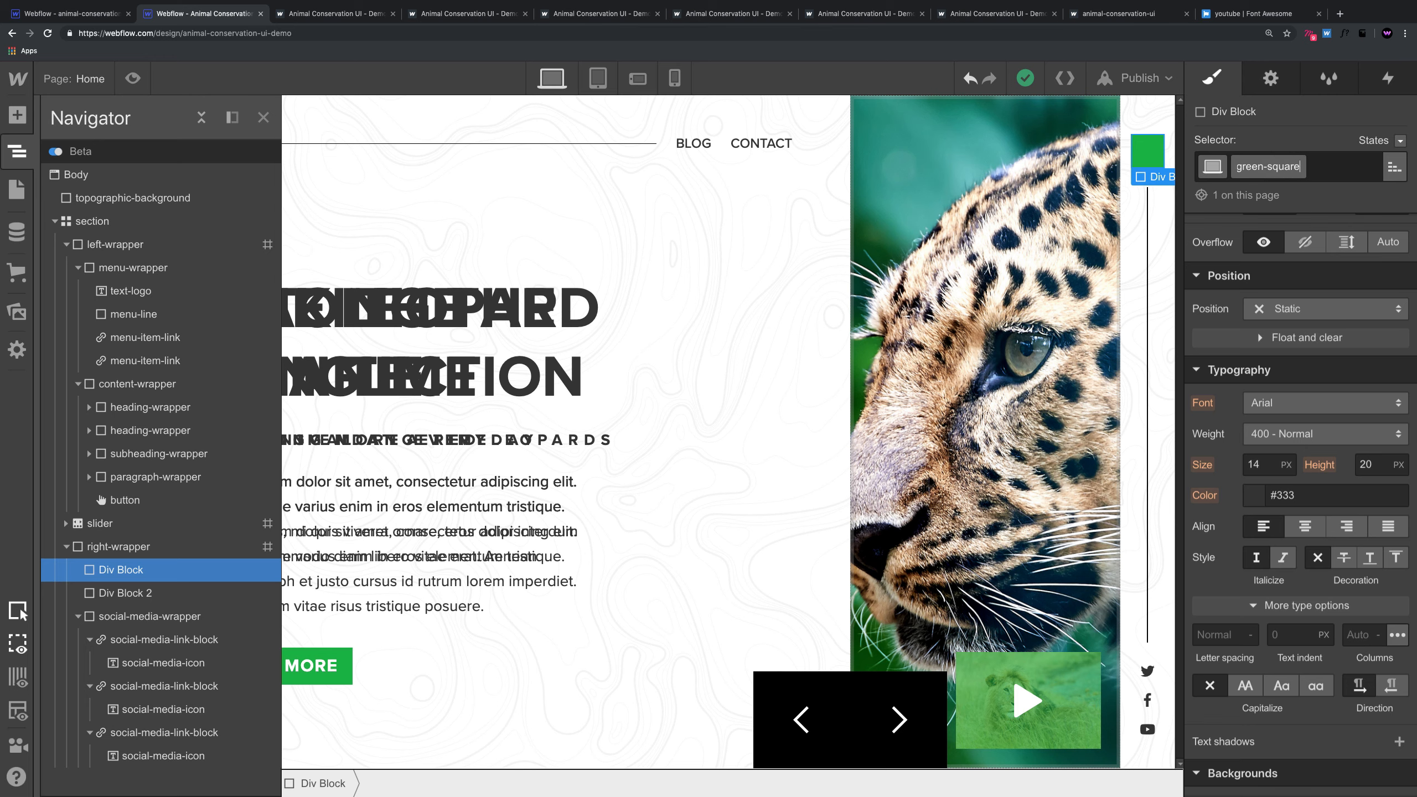
key(Return)
Step: Rename the class of Div Block 2 in right-wrapper to "vertical-line"
click(179, 594)
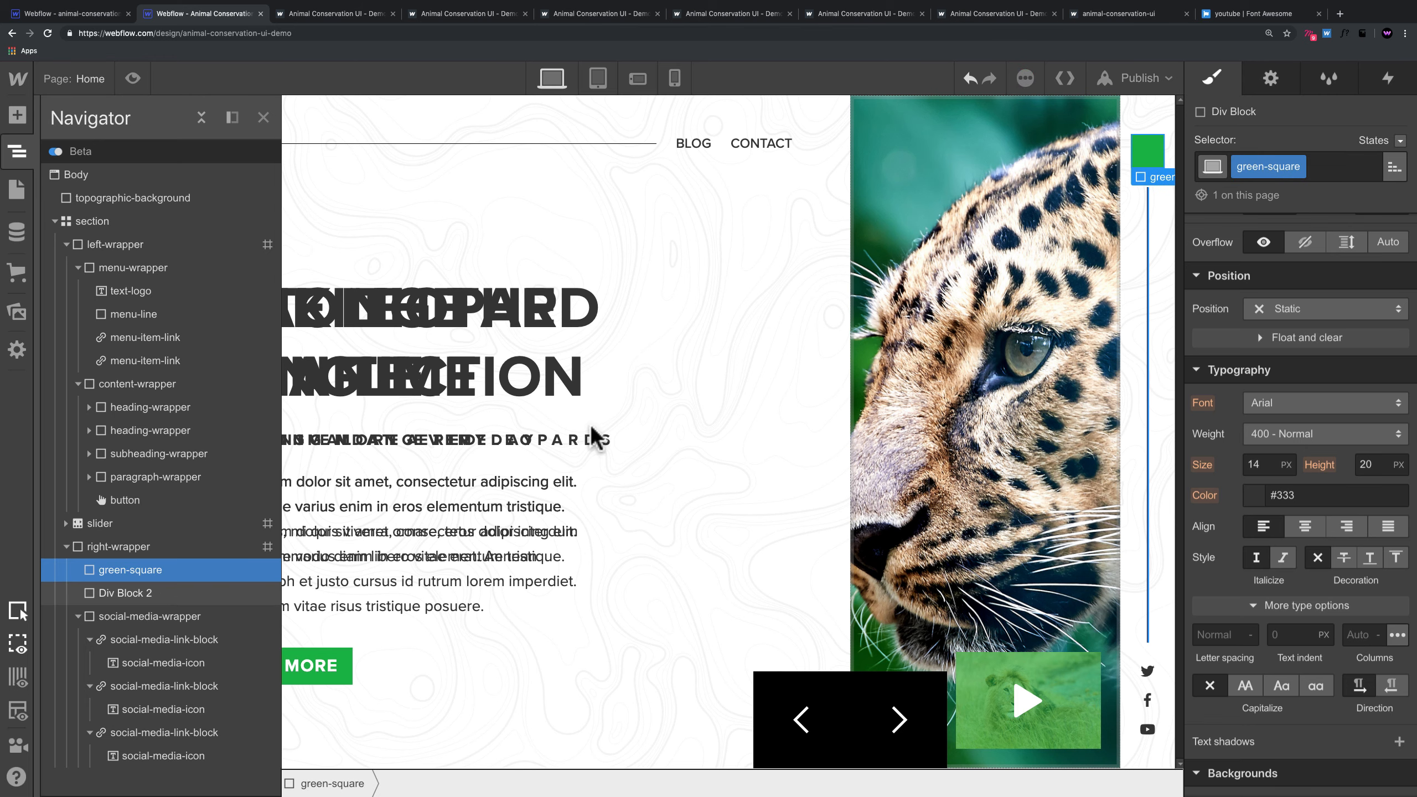
double_click(1260, 166)
text(vertical-line)
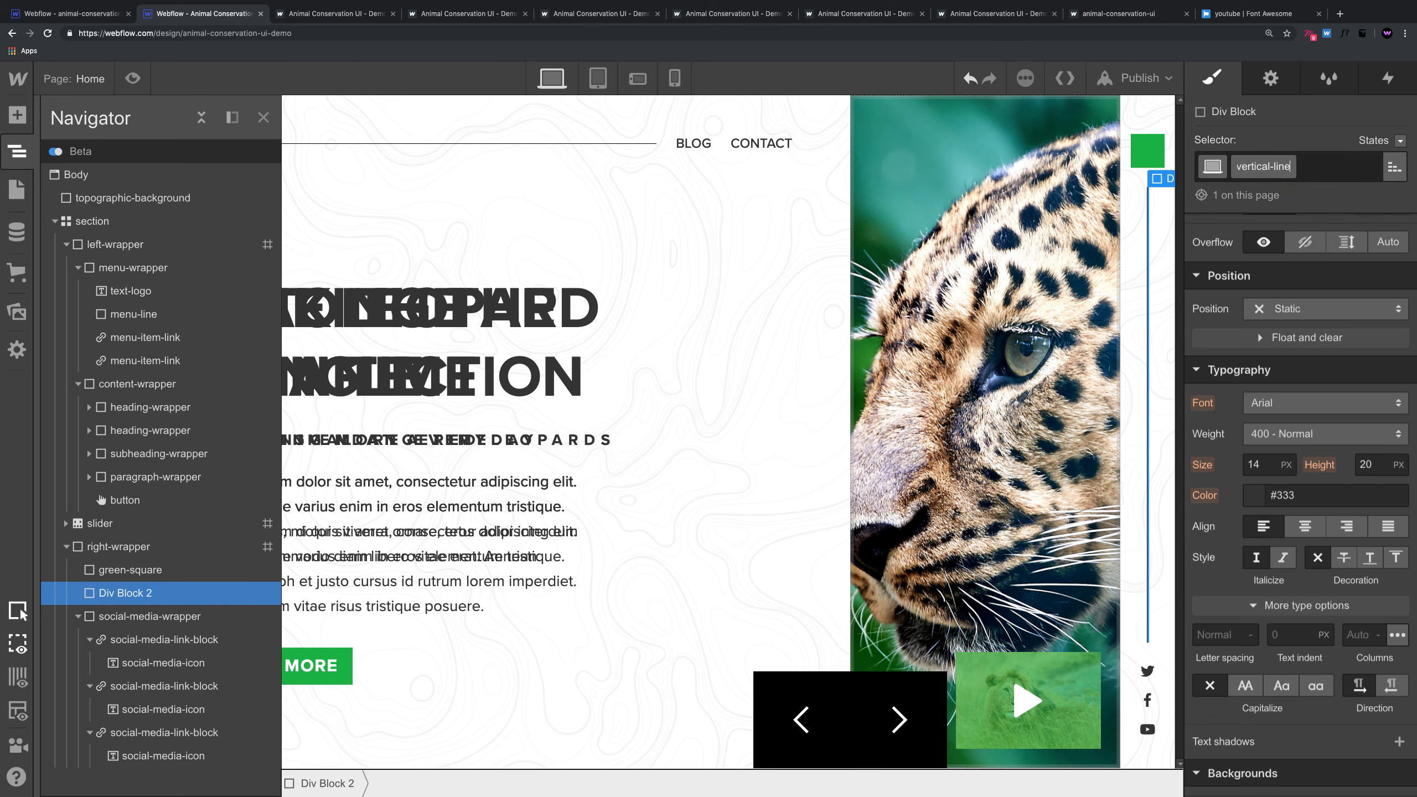
key(Return)
Step: Review right-wrapper's green-square, vertical-line and social-media-wrapper with its link blocks and icons, then collapse social-media-wrapper
click(151, 571)
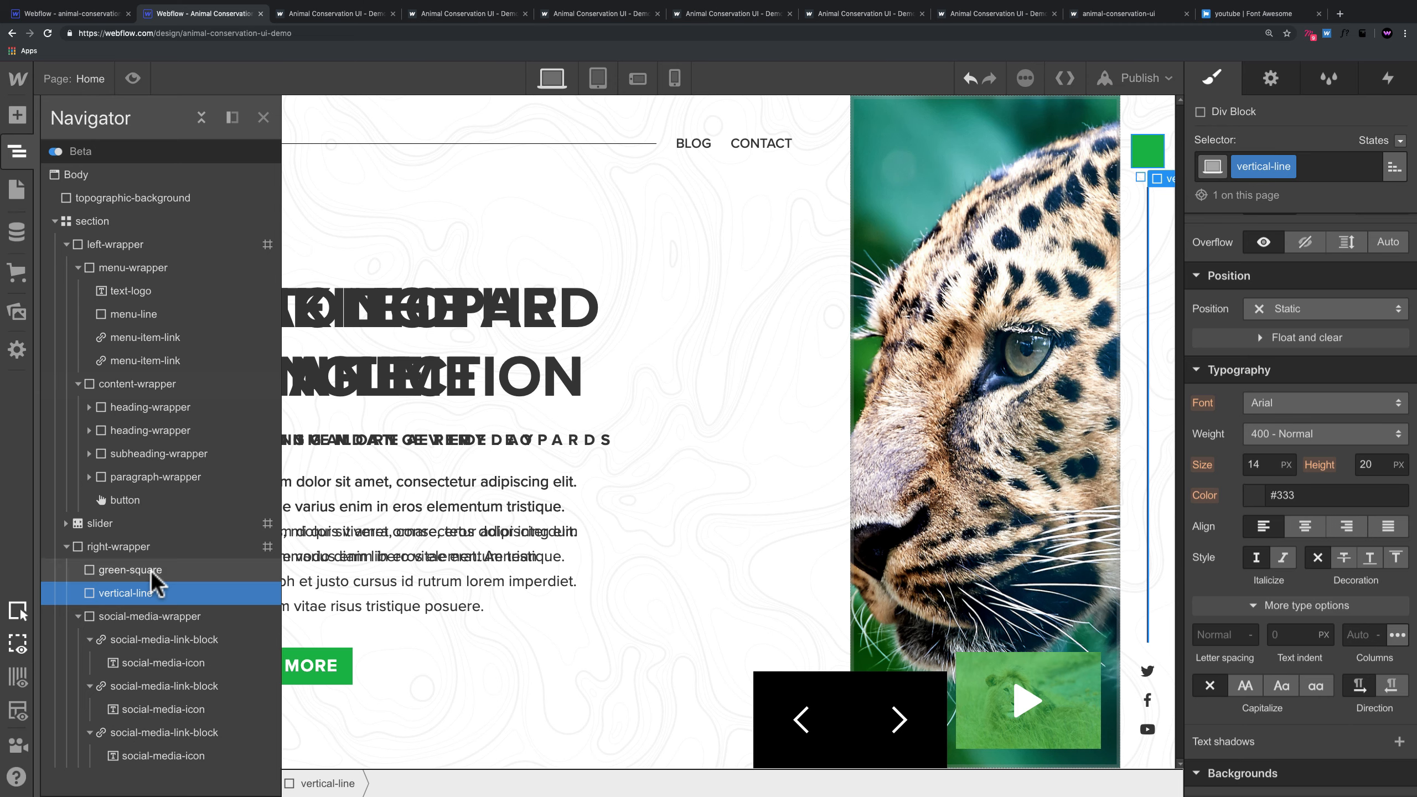
click(148, 598)
click(160, 620)
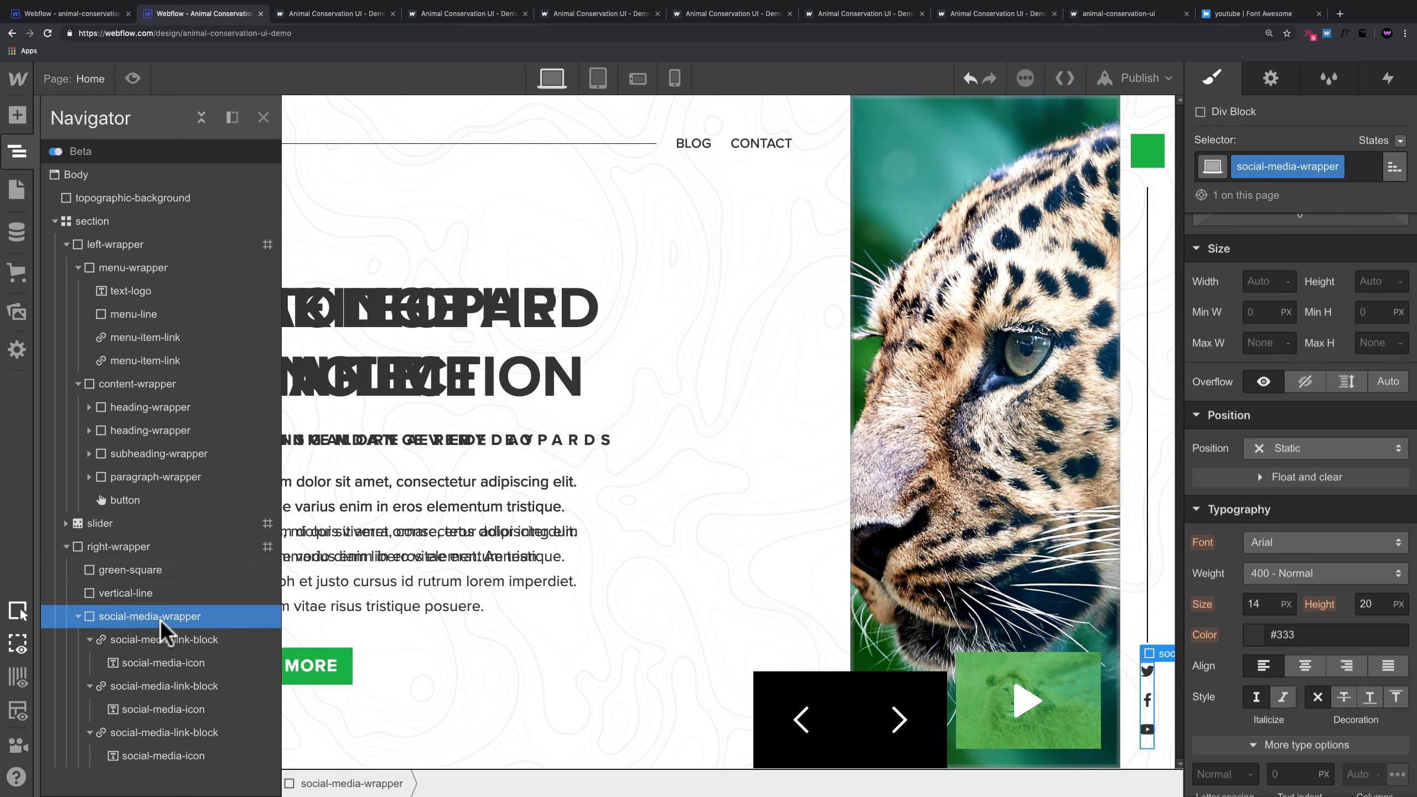
click(150, 665)
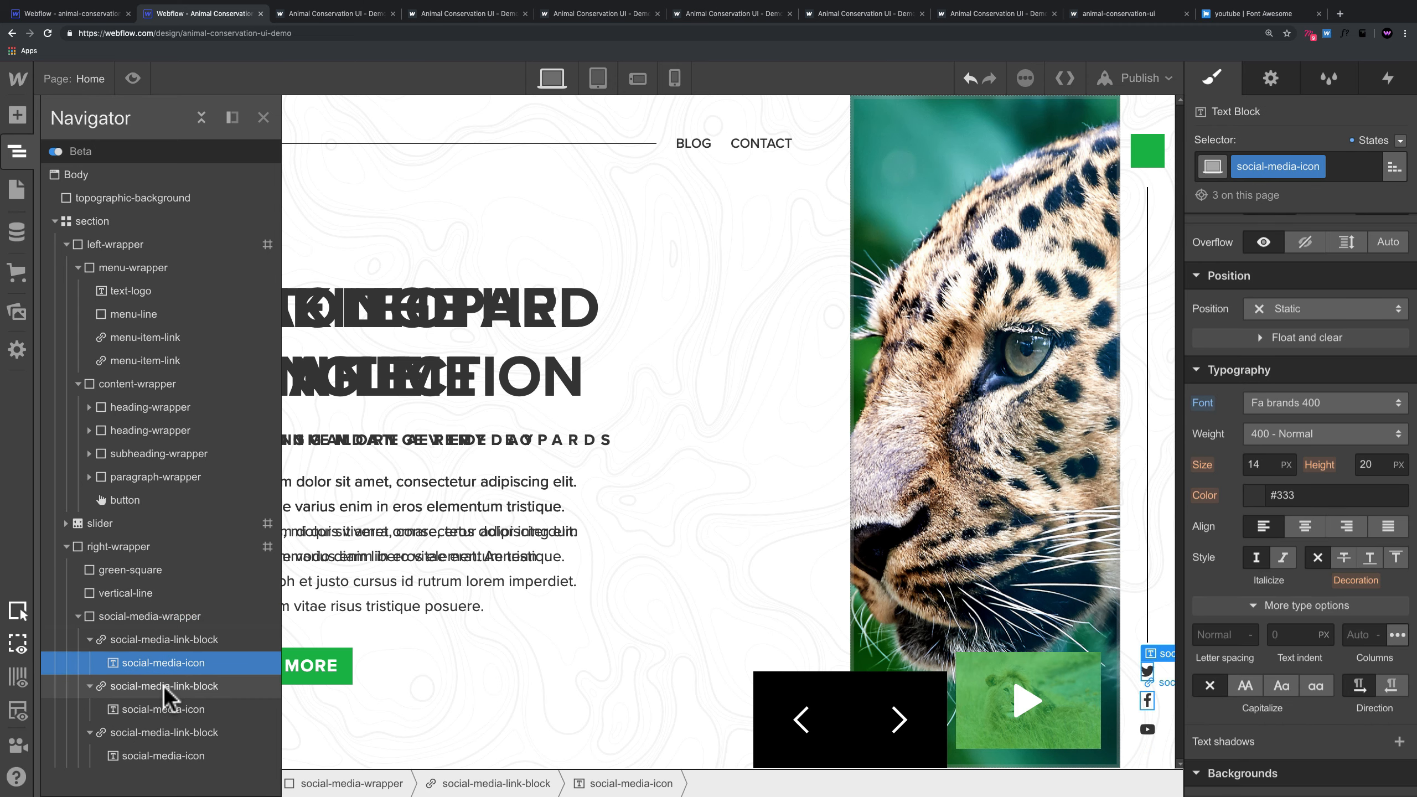
click(164, 685)
click(169, 669)
click(78, 616)
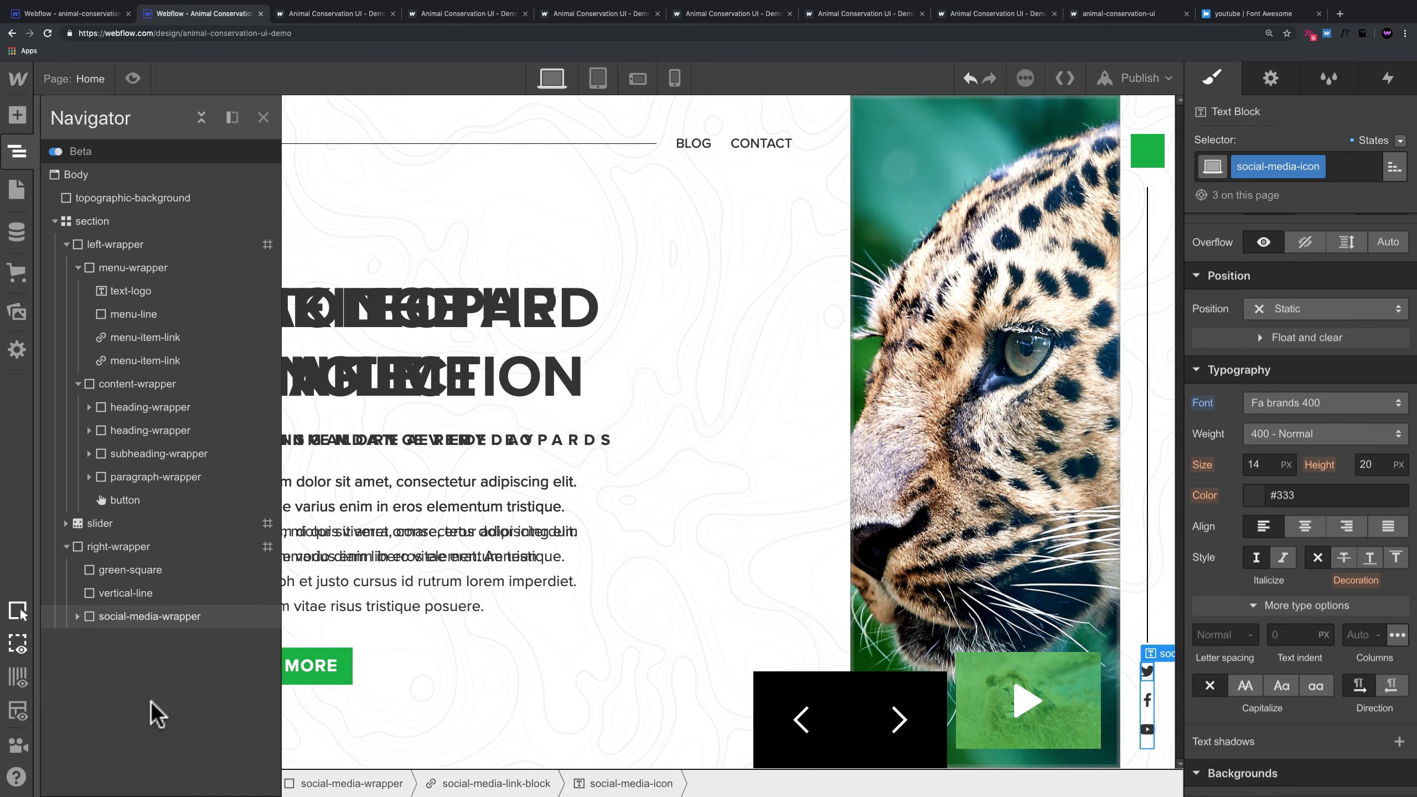
click(143, 624)
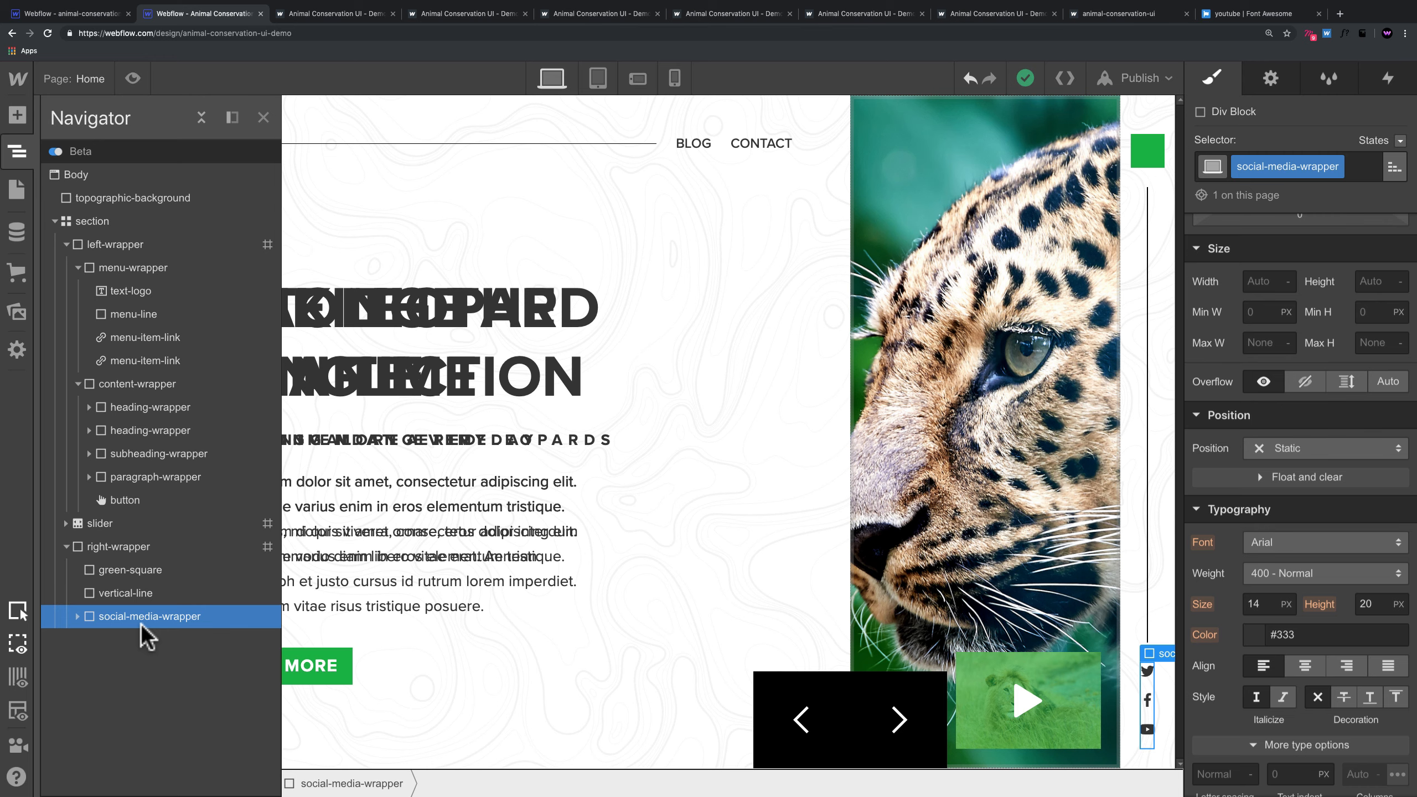
Step: Collapse right-wrapper and the section in the Navigator, and select the content-wrapper and slide-3-heading on the canvas
click(66, 546)
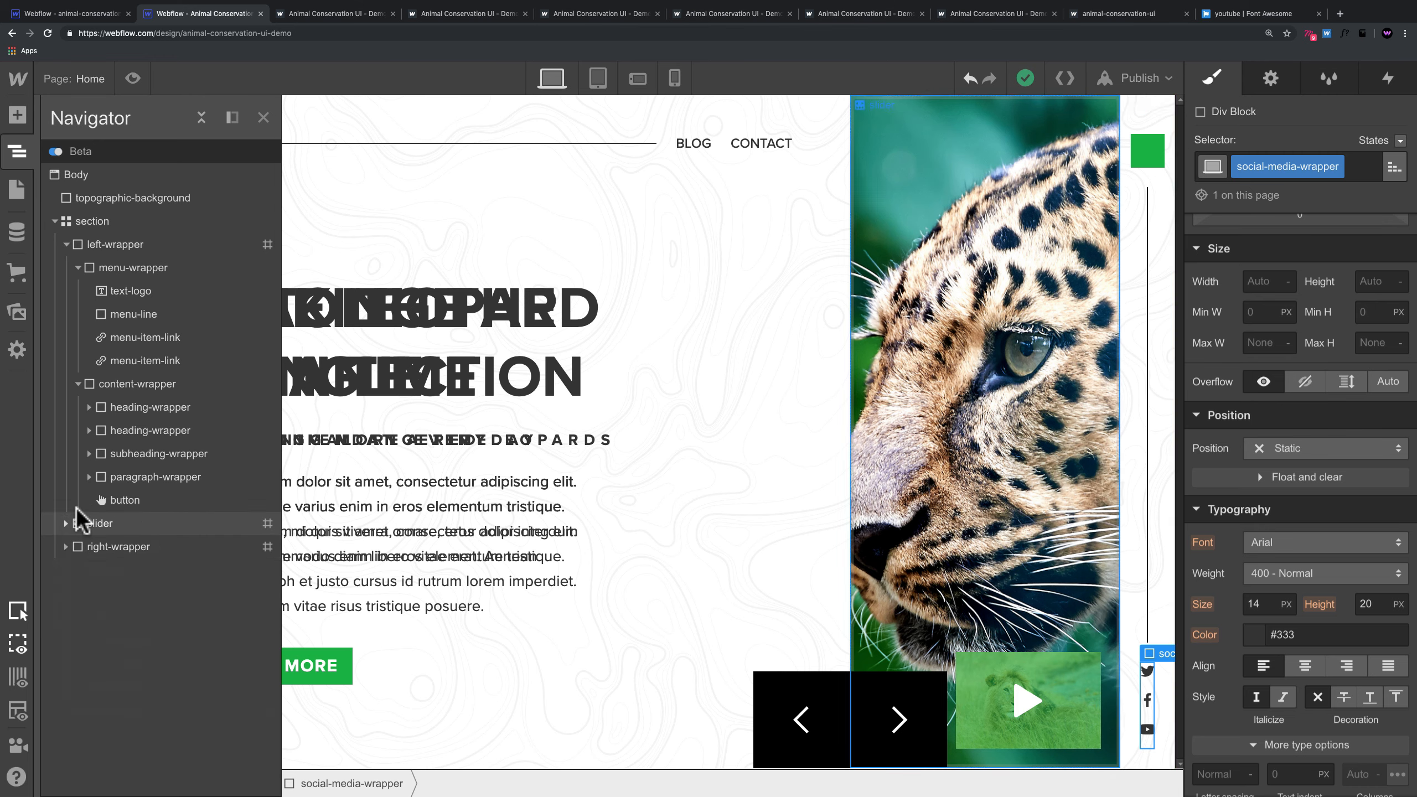
click(49, 218)
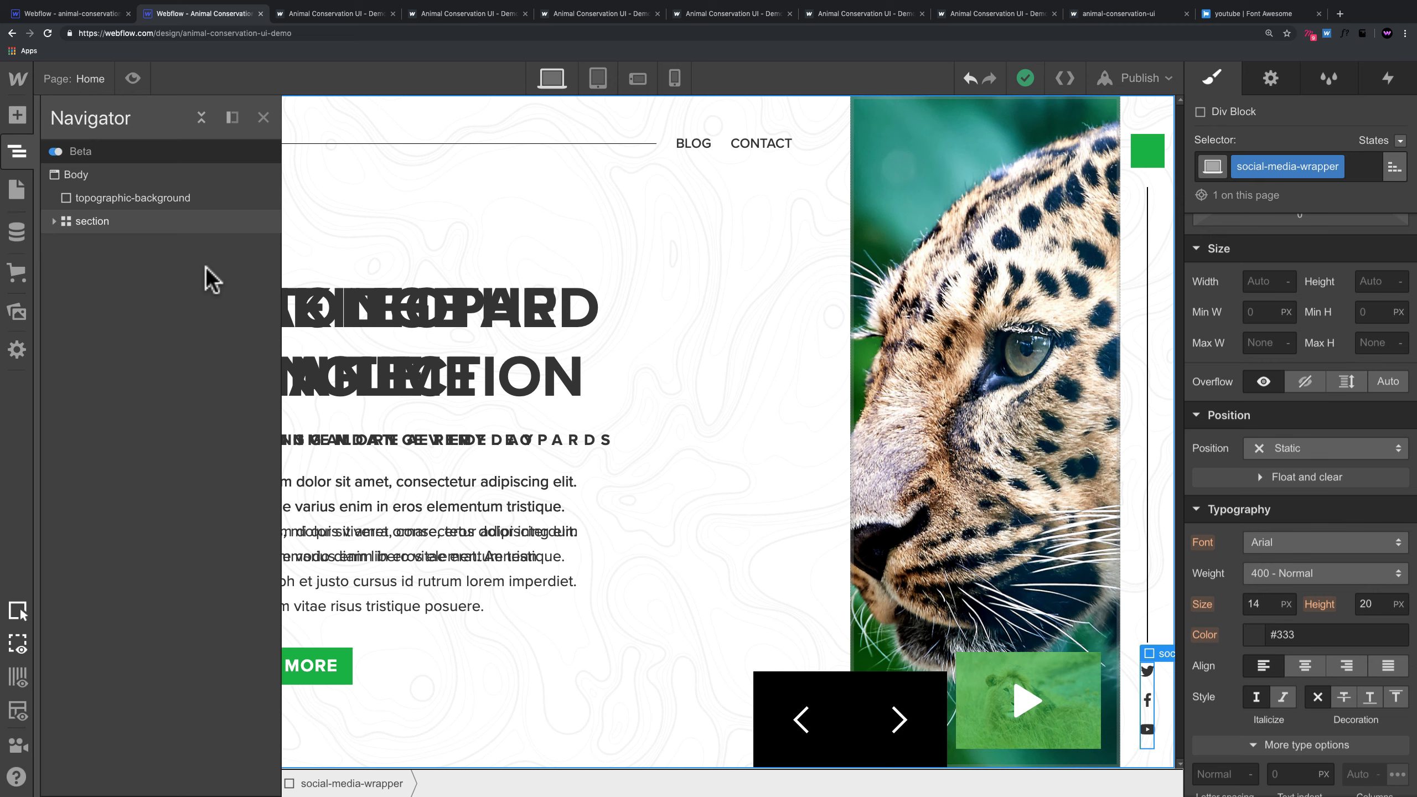
click(564, 277)
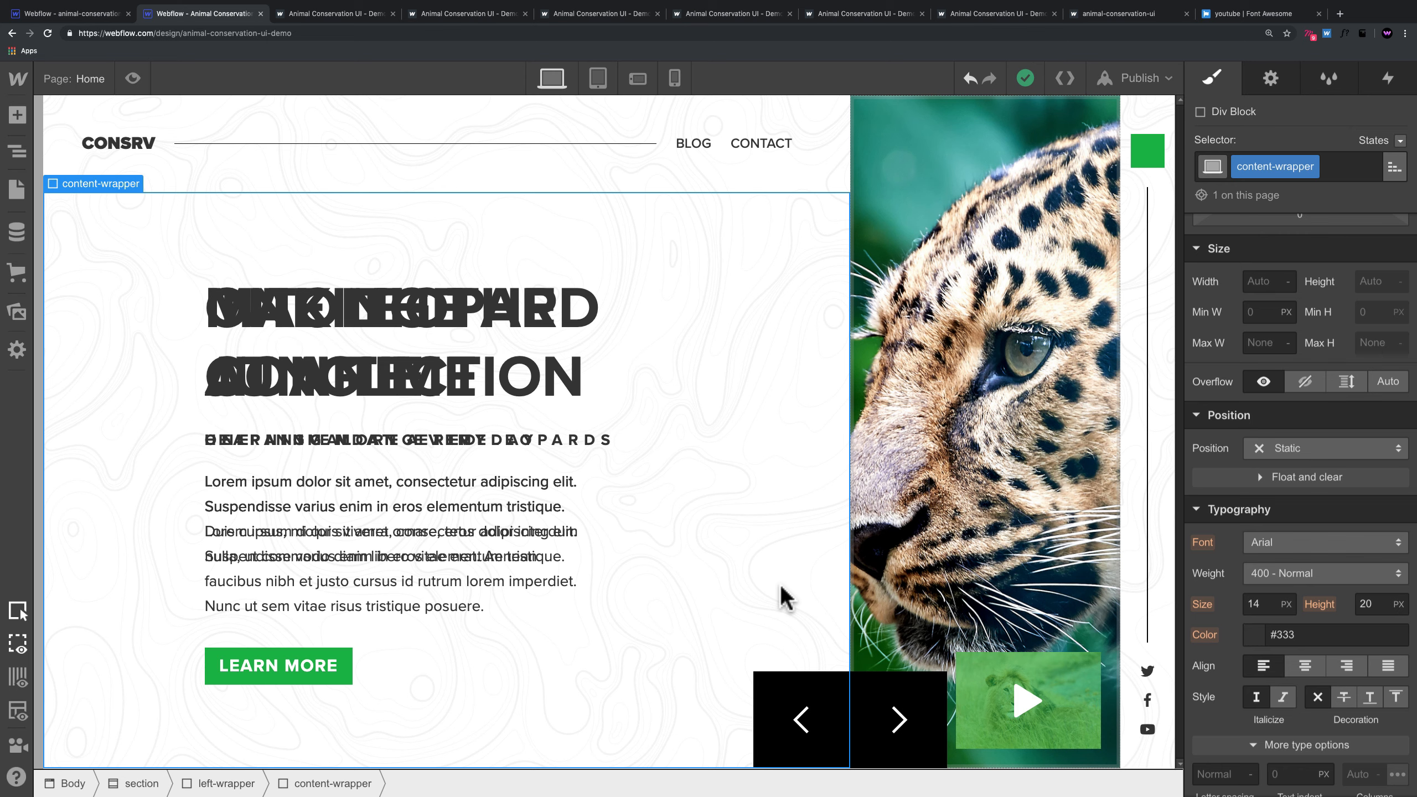
click(583, 310)
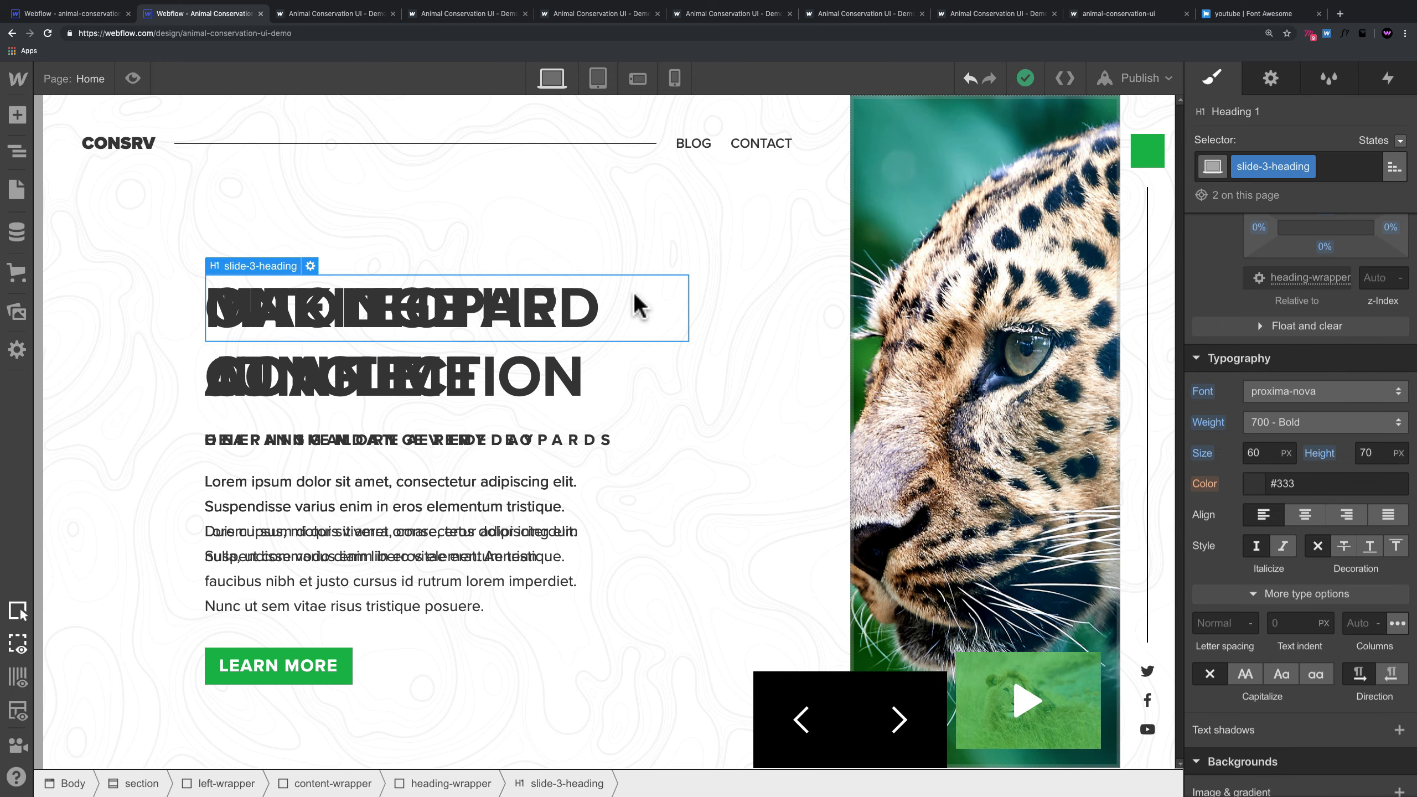
Step: Examine the style settings of the heading-wrapper, slide-3-heading and slide-3-paragraph, comparing their size and absolute positioning
scroll(1210, 586, up, 5)
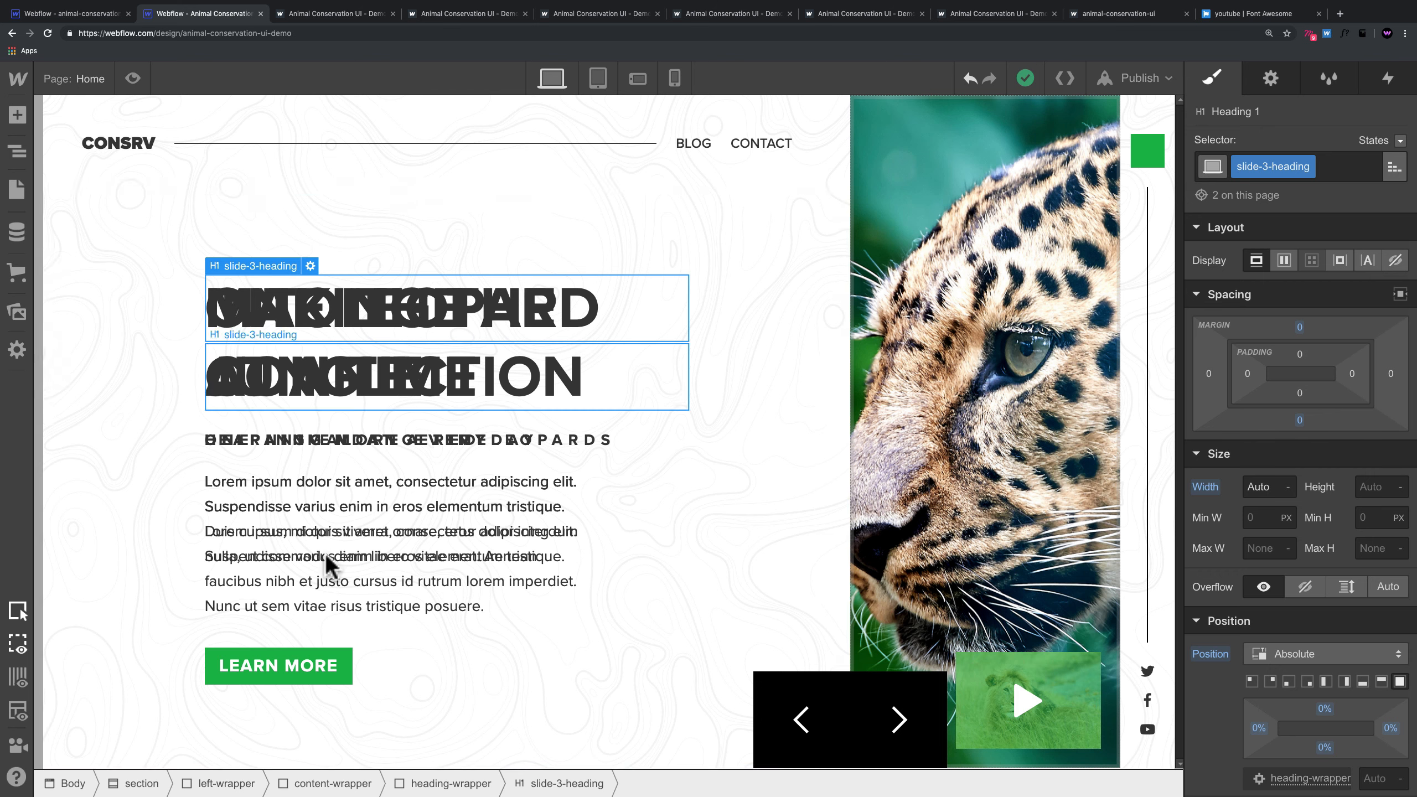
click(451, 781)
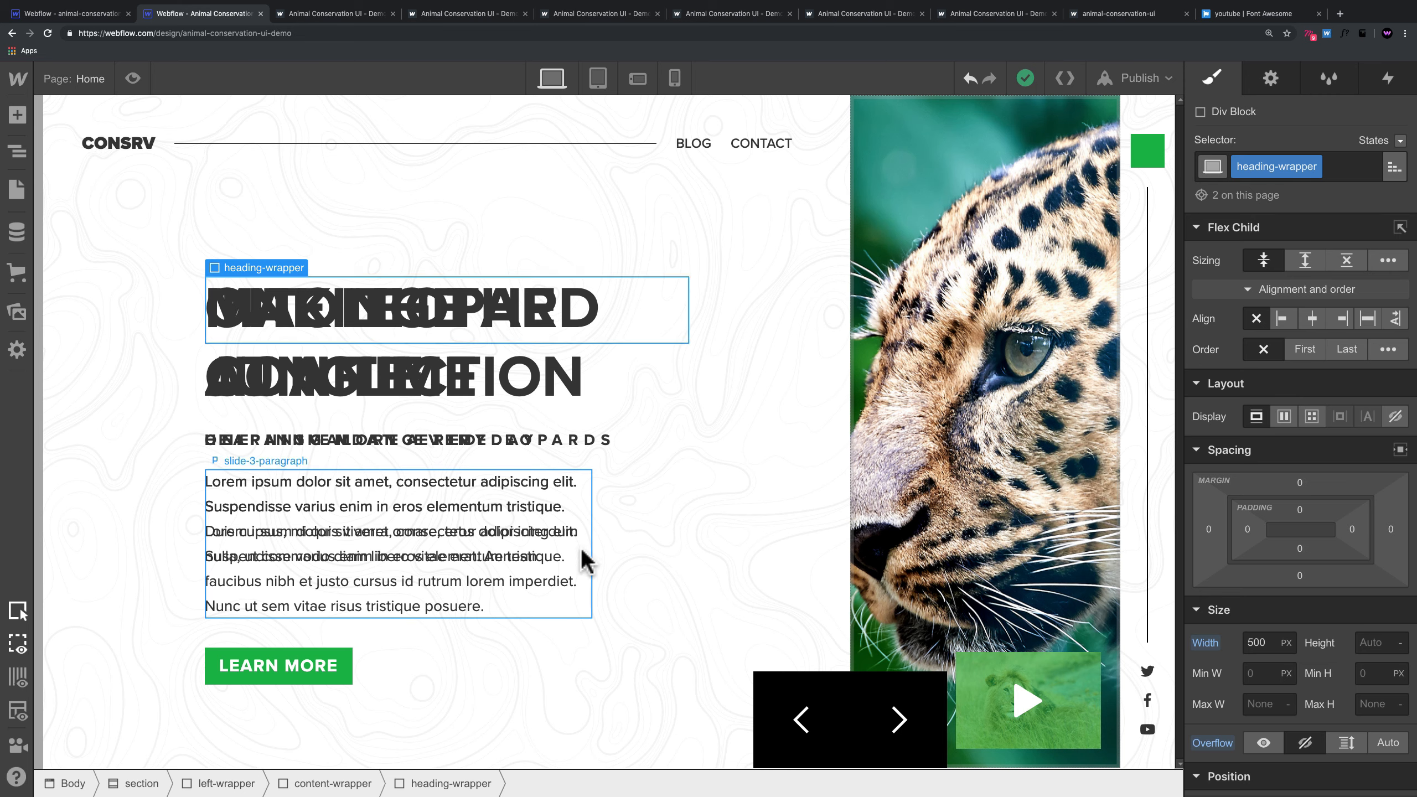
click(568, 560)
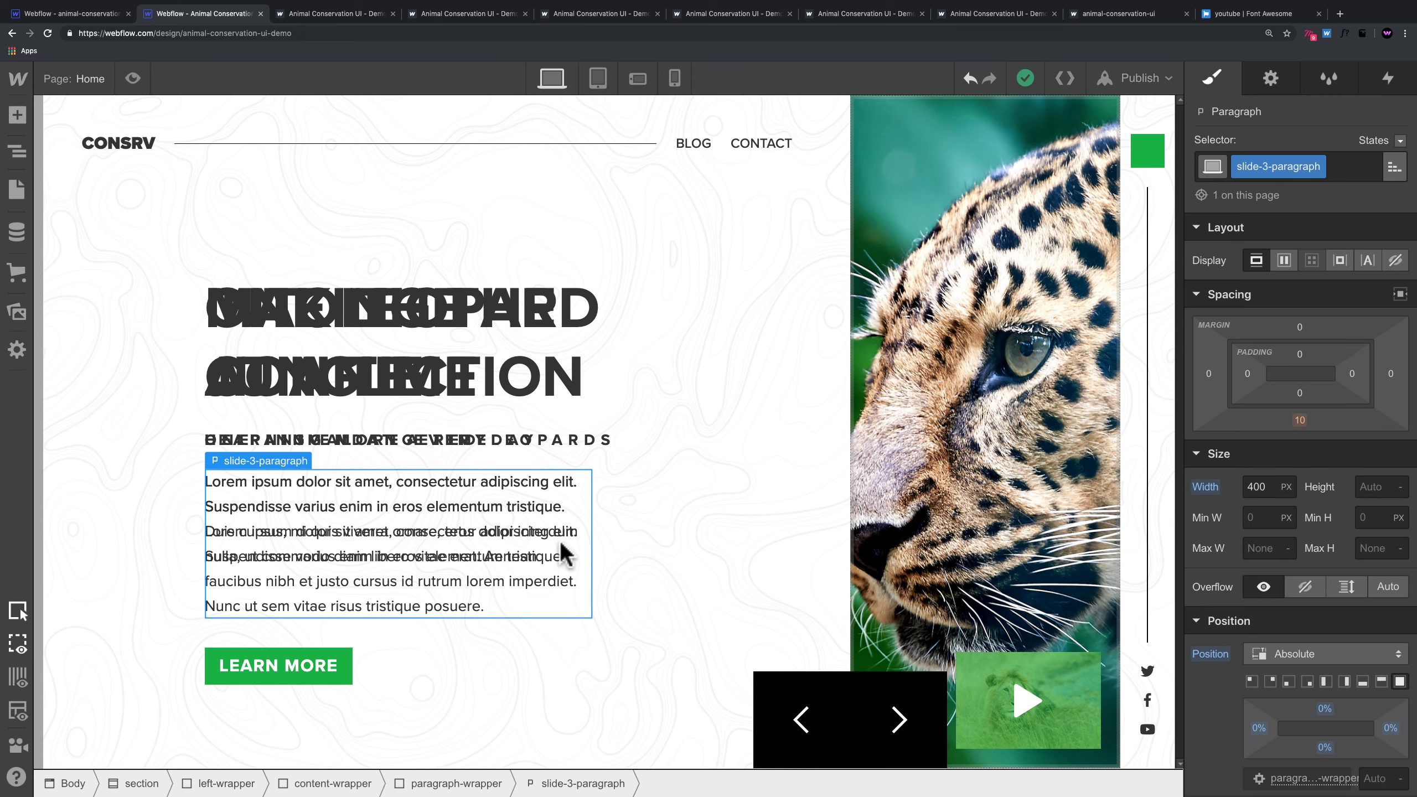
click(628, 298)
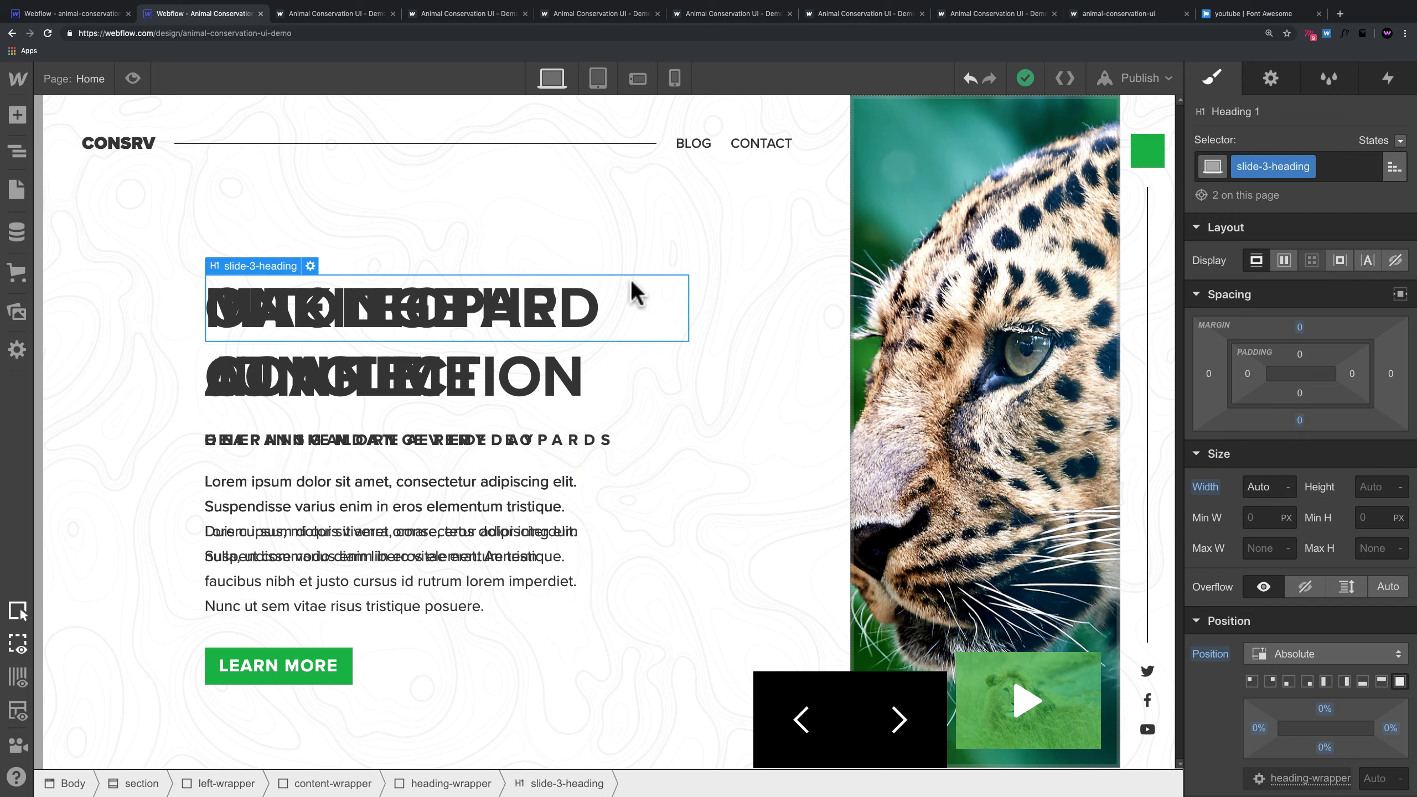
click(546, 527)
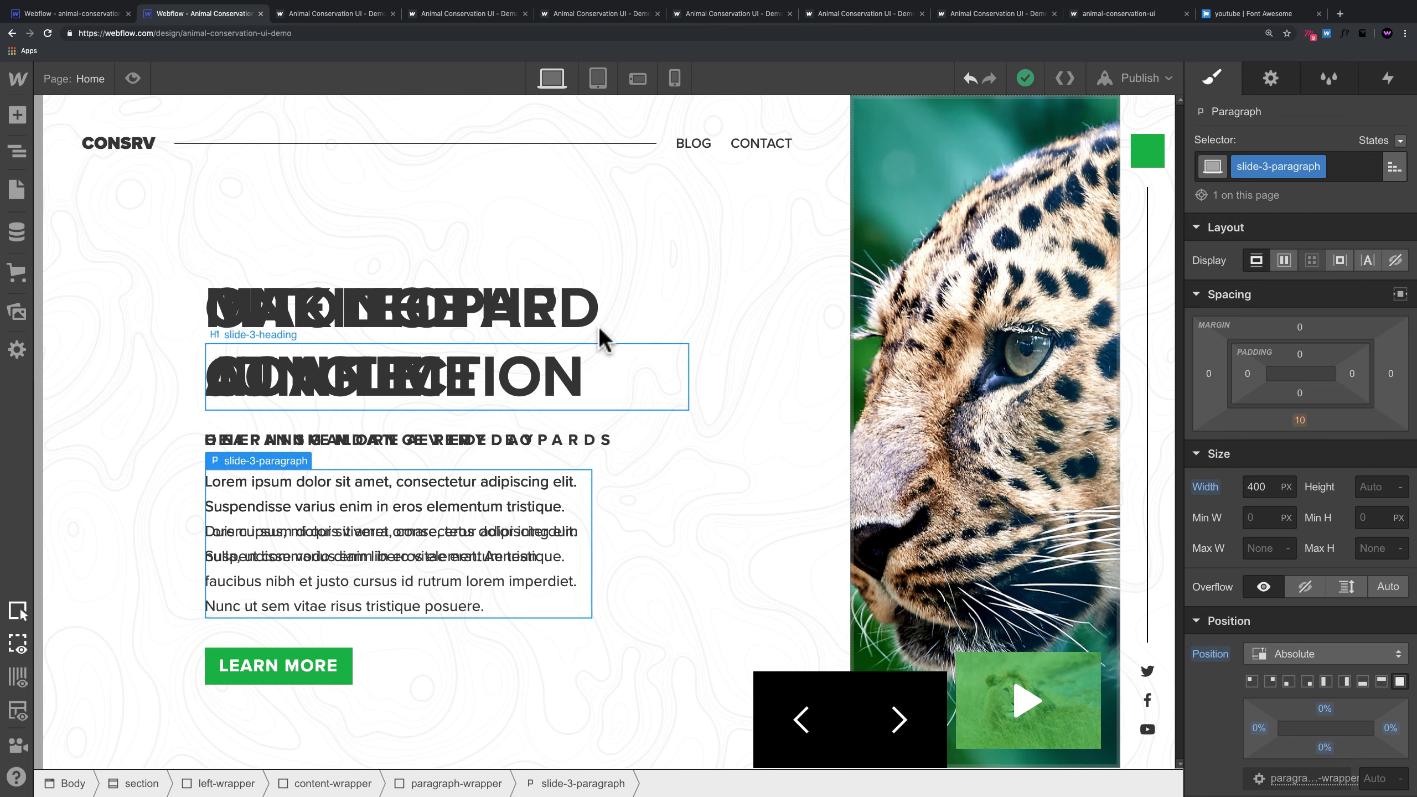
click(641, 333)
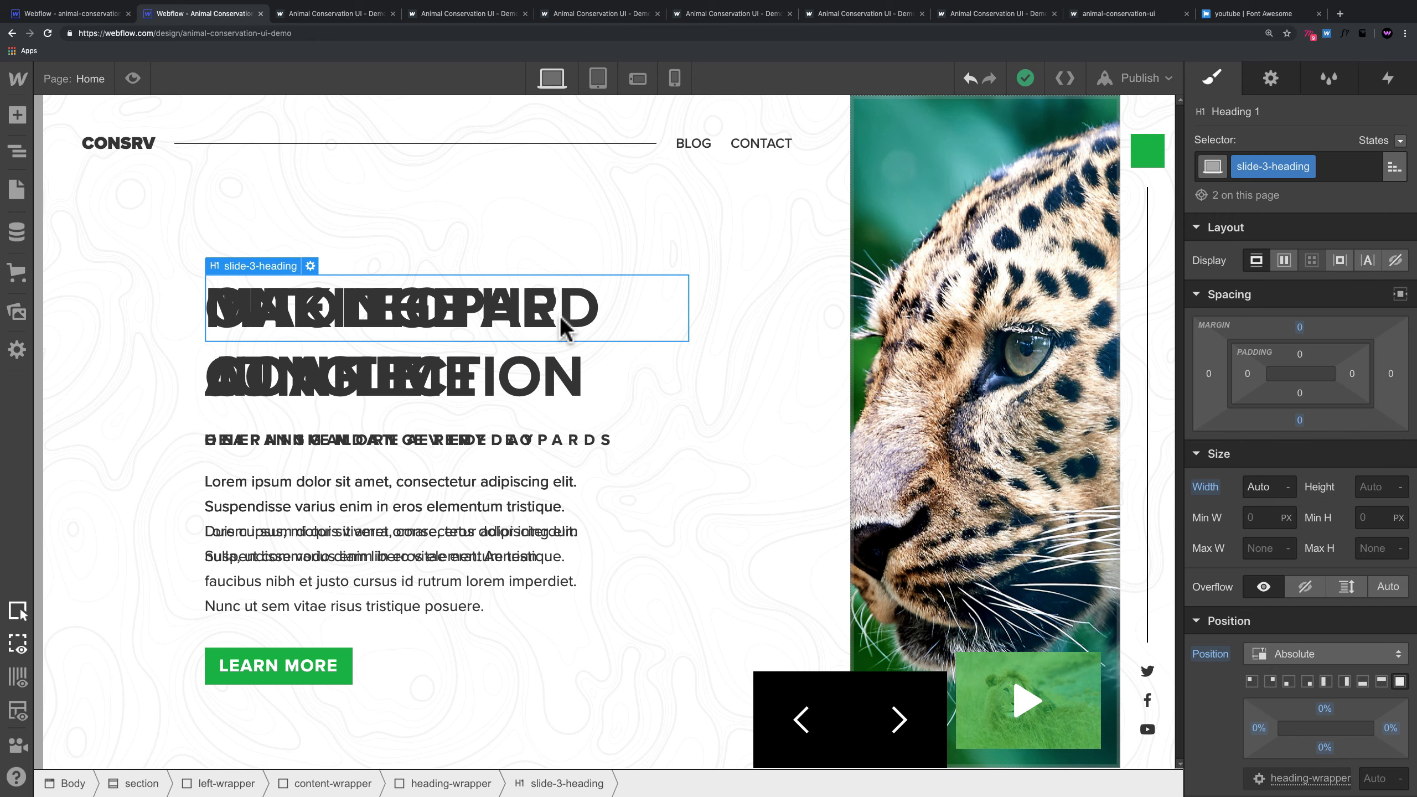
click(453, 513)
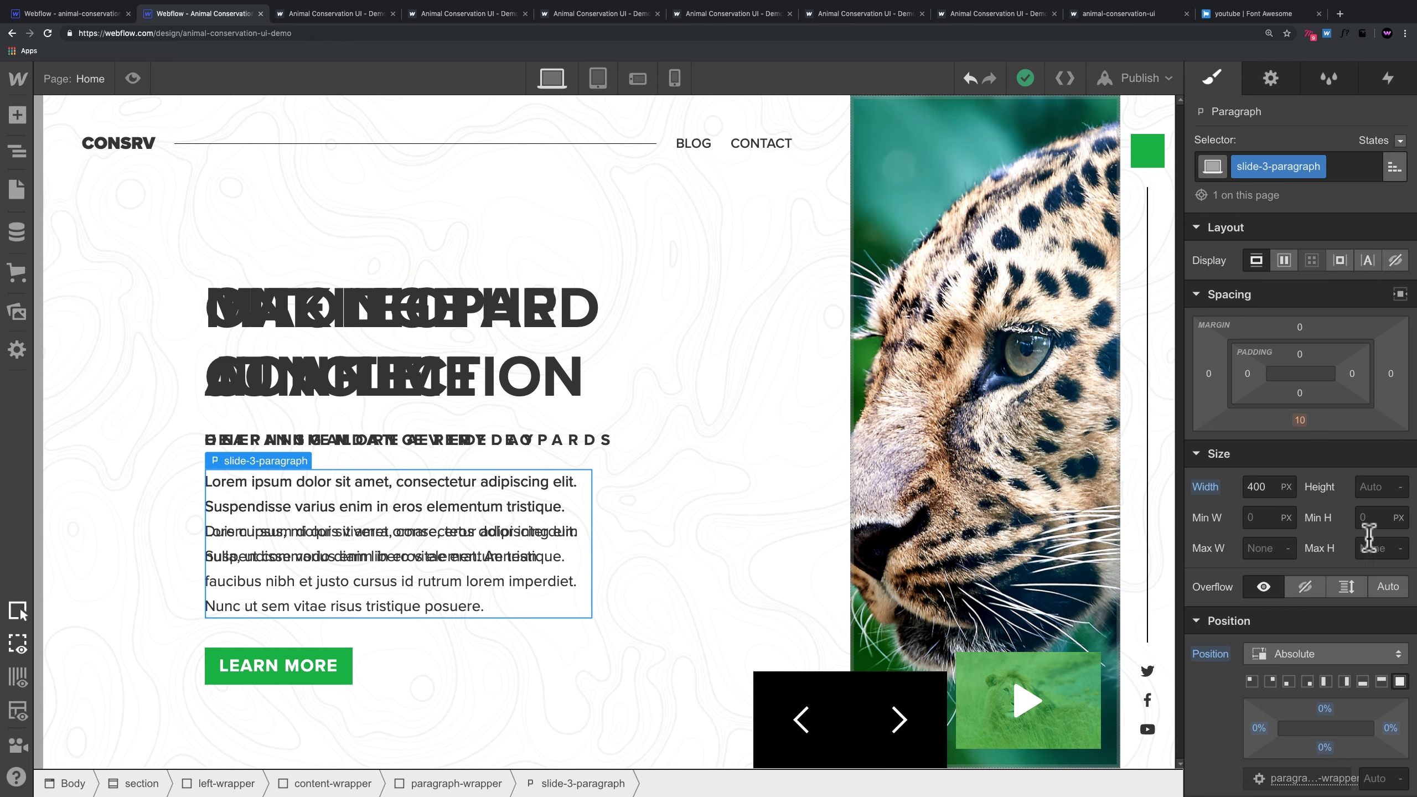
Step: Preview the page and advance through the slider to check how the overlapping headings and paragraphs change, ending back in the editing view
click(132, 78)
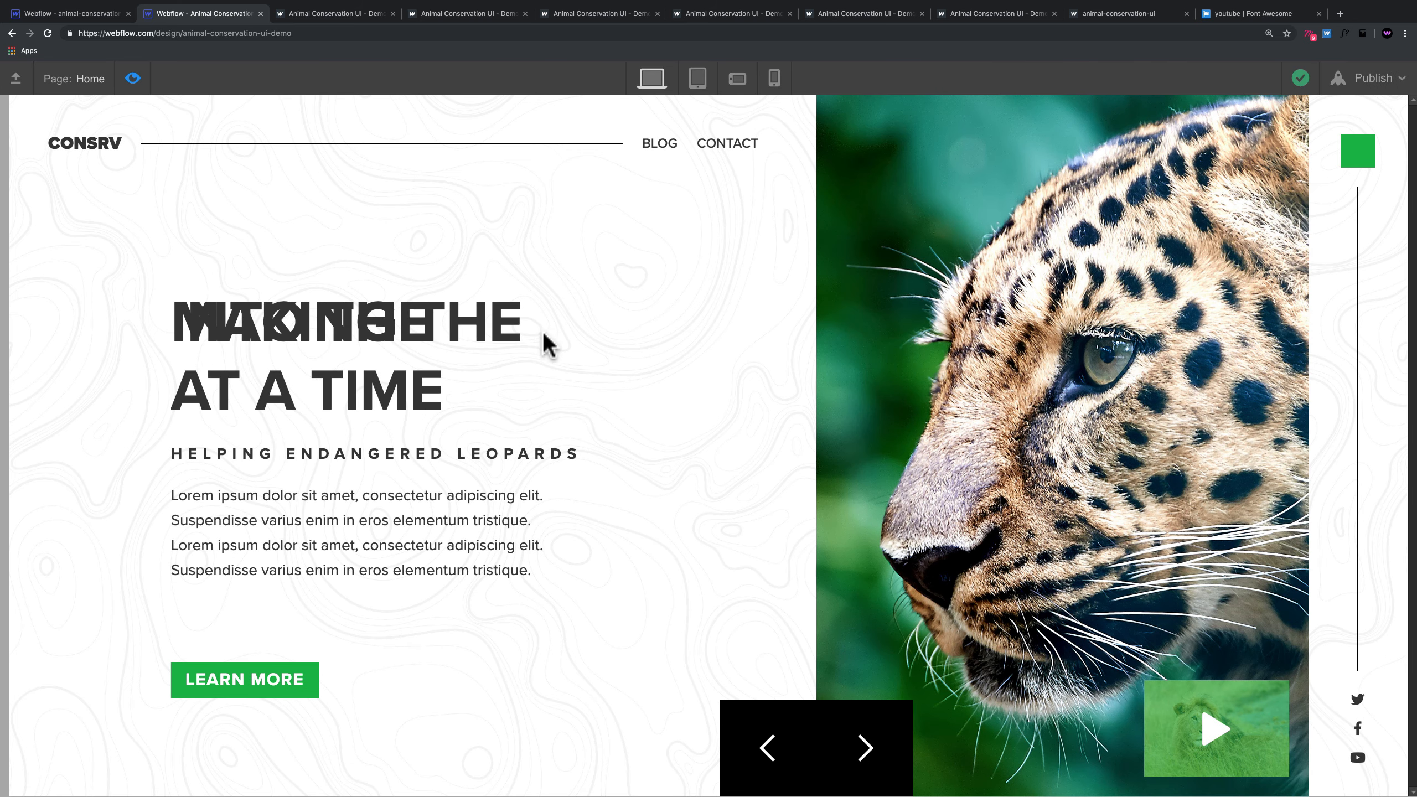
click(134, 82)
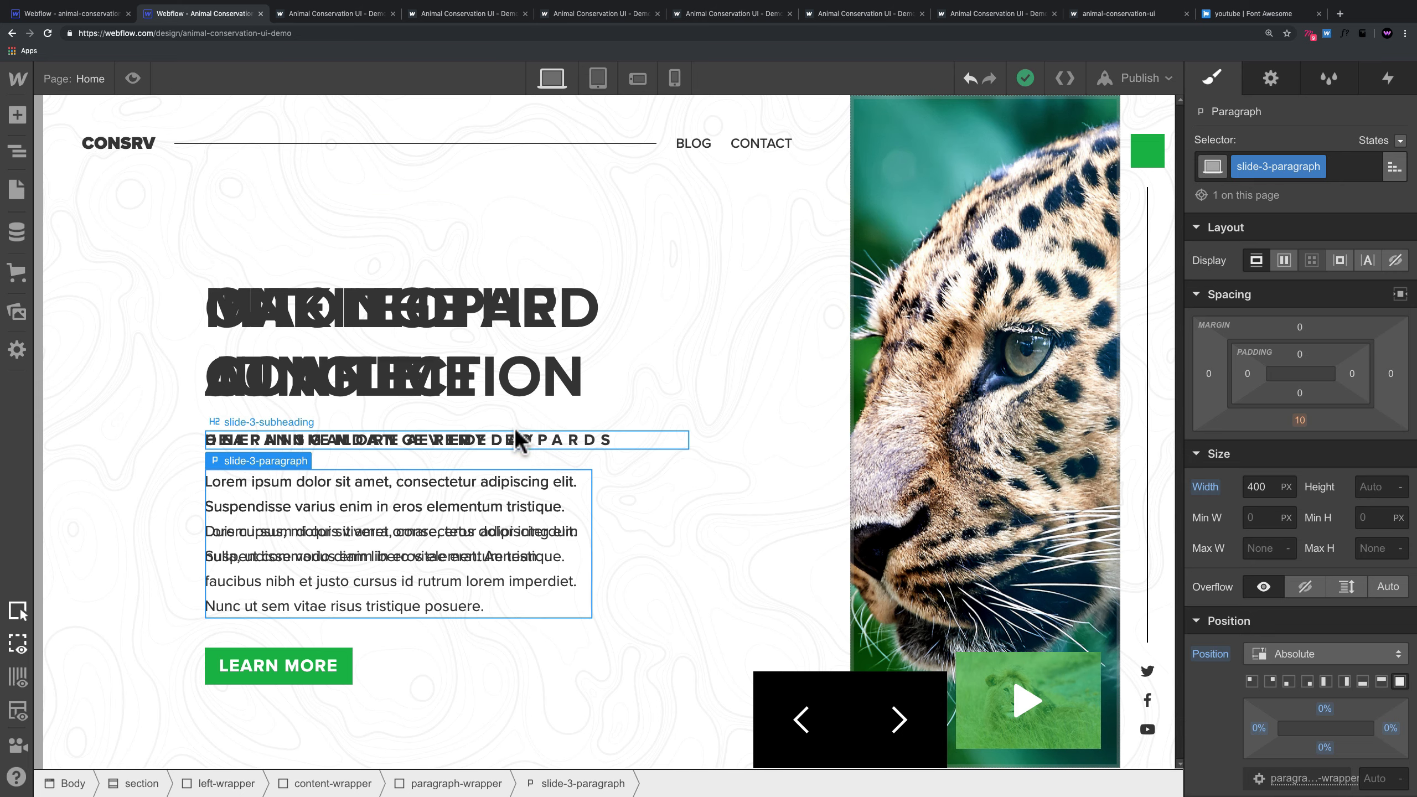
click(133, 78)
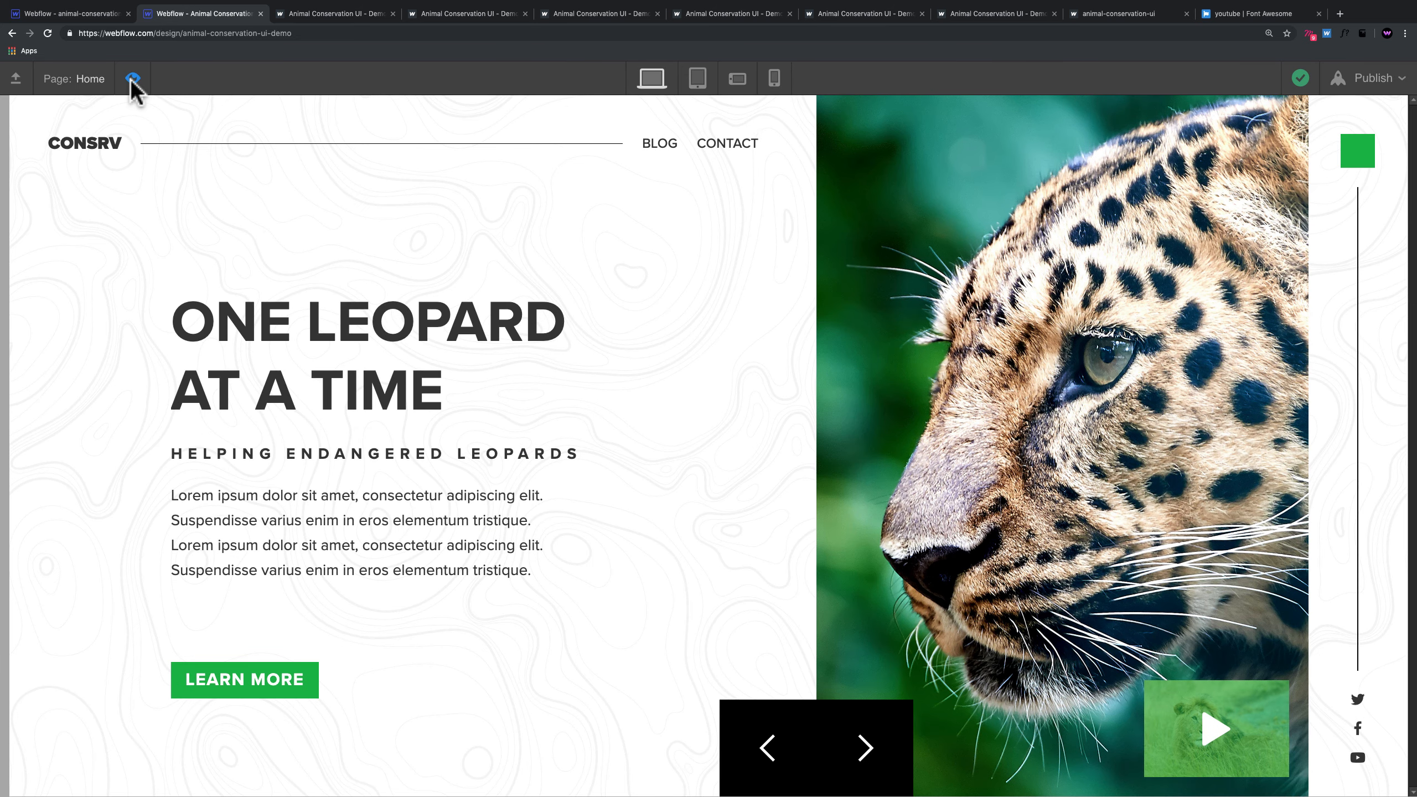
click(887, 725)
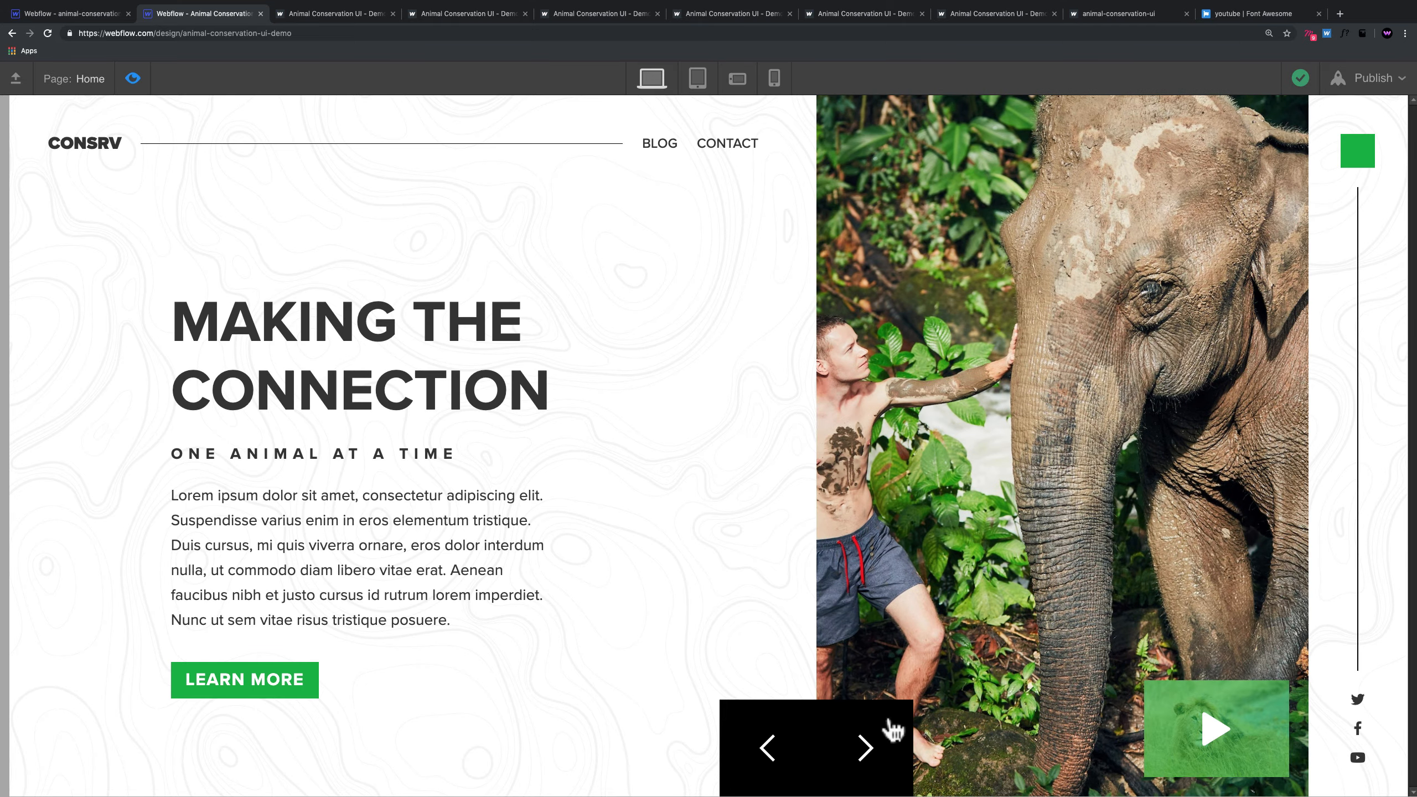
click(890, 724)
click(891, 724)
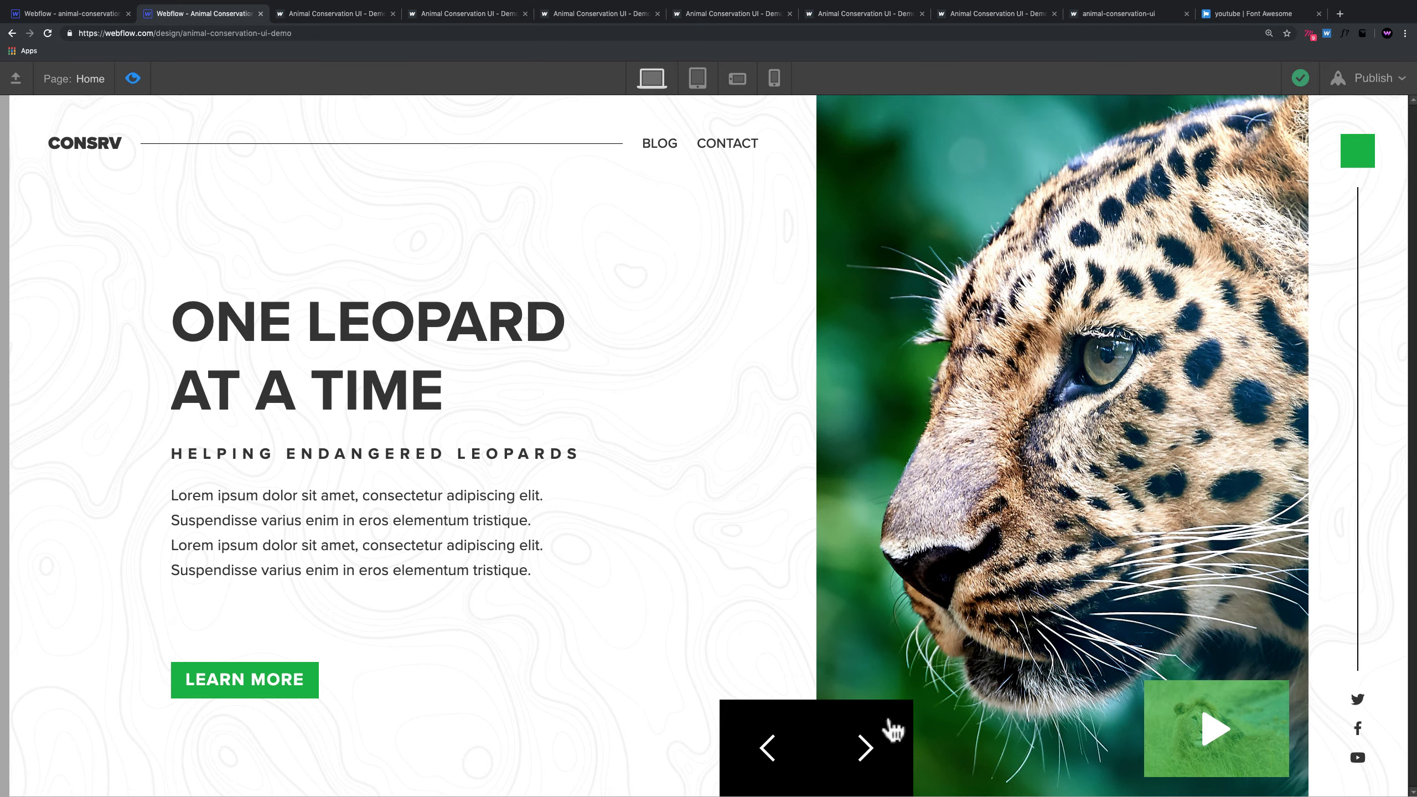
click(887, 728)
click(133, 79)
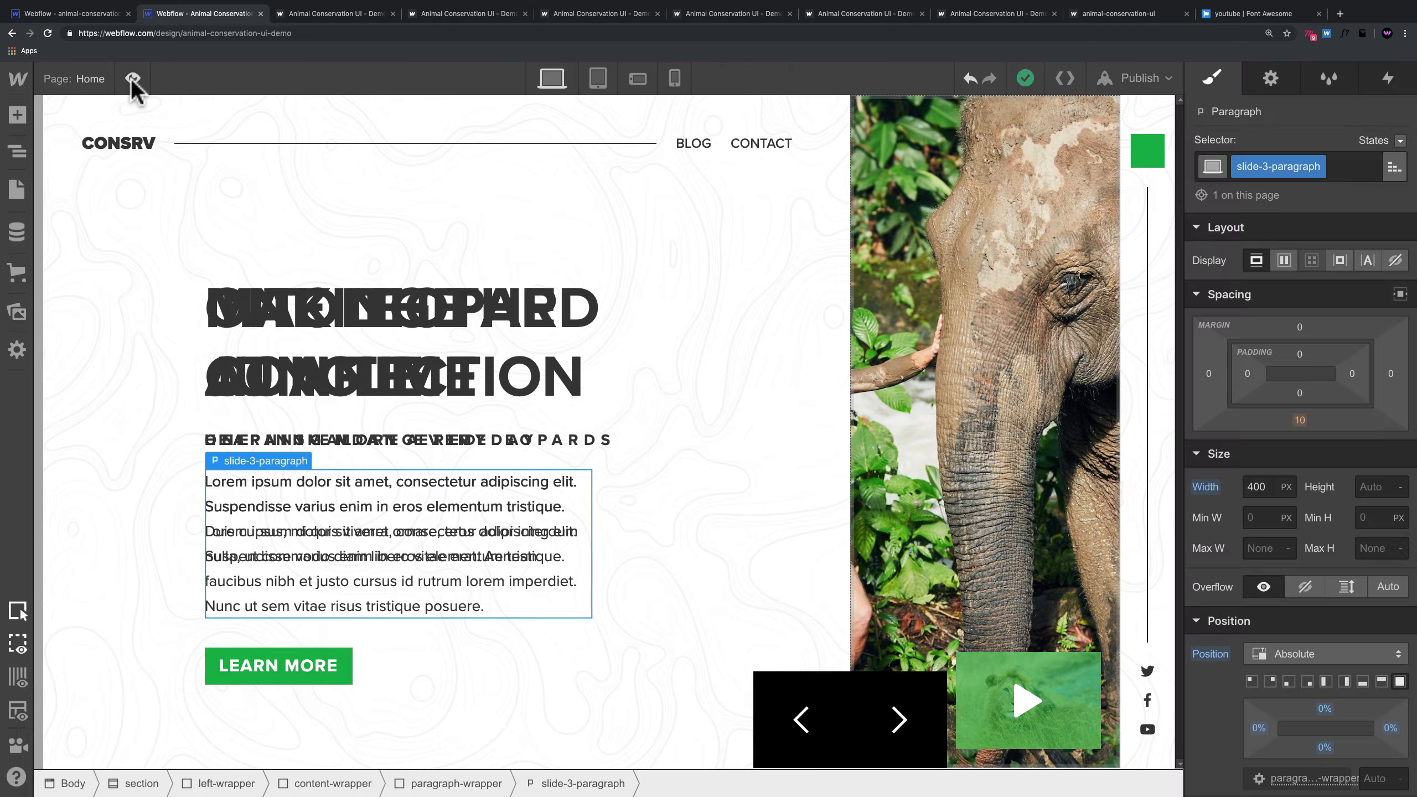